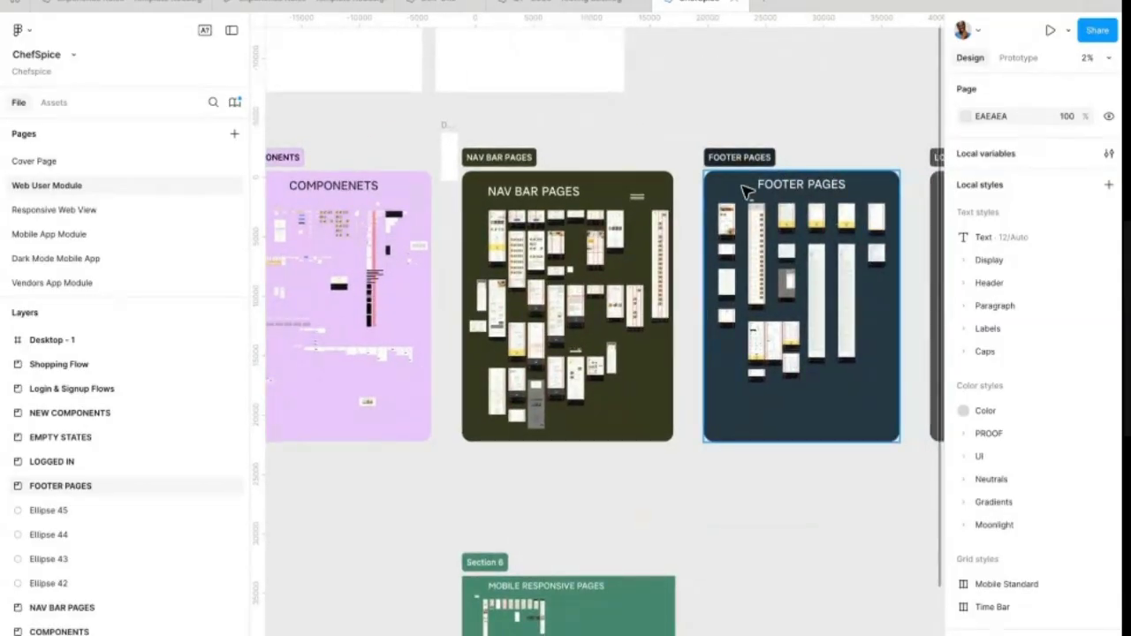
# Step: Inspect the homepage hero frame and the row of meal preference selectors inside it
pyautogui.scroll(10, 522, 215)
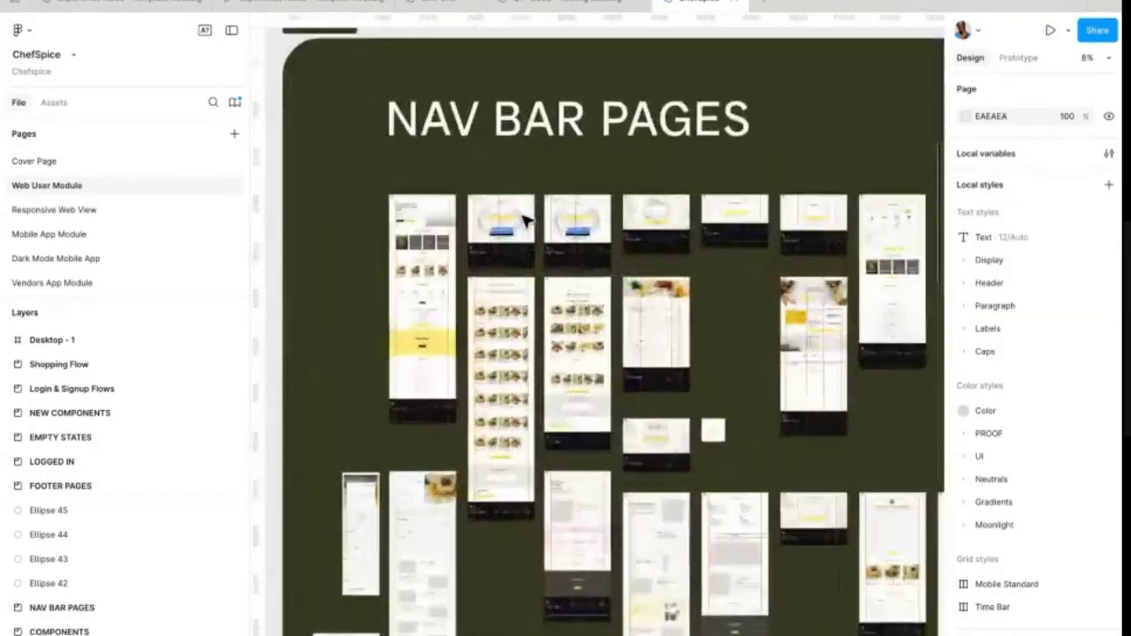
pyautogui.scroll(1, 522, 216)
pyautogui.scroll(3, 525, 220)
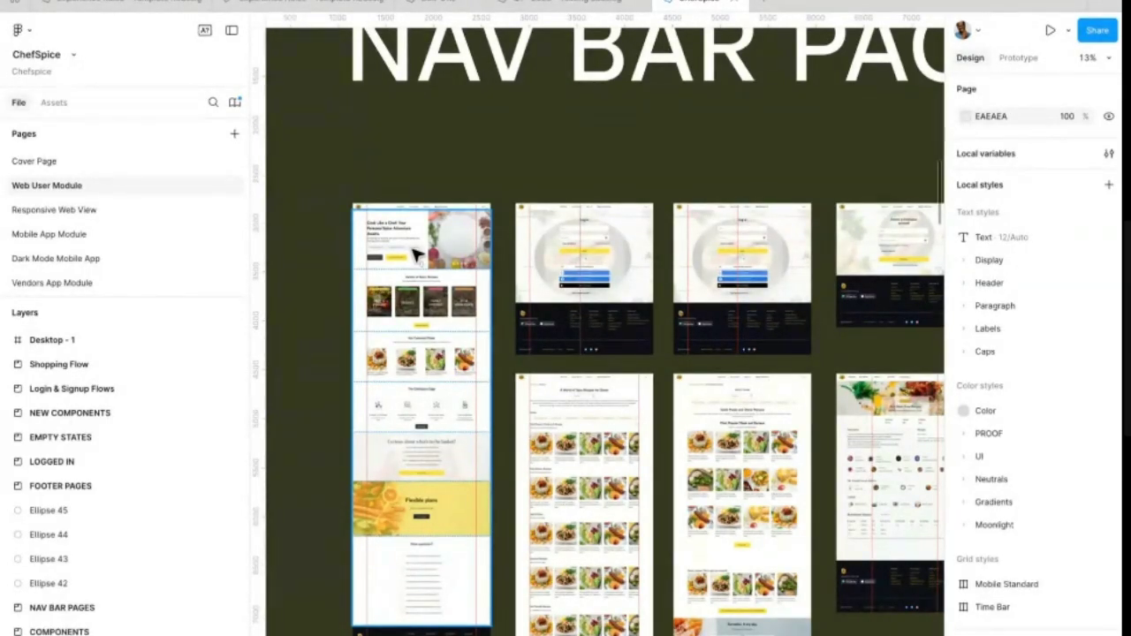
pyautogui.scroll(-3, 439, 277)
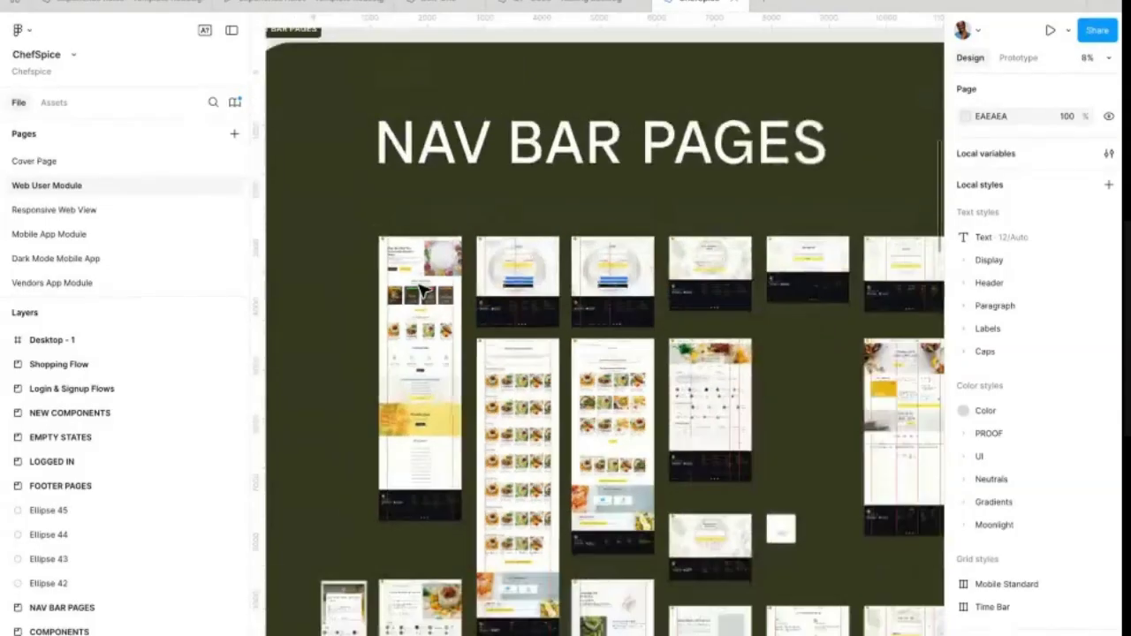
pyautogui.scroll(10, 433, 283)
pyautogui.scroll(5, 422, 291)
pyautogui.hscroll(-2, 422, 291)
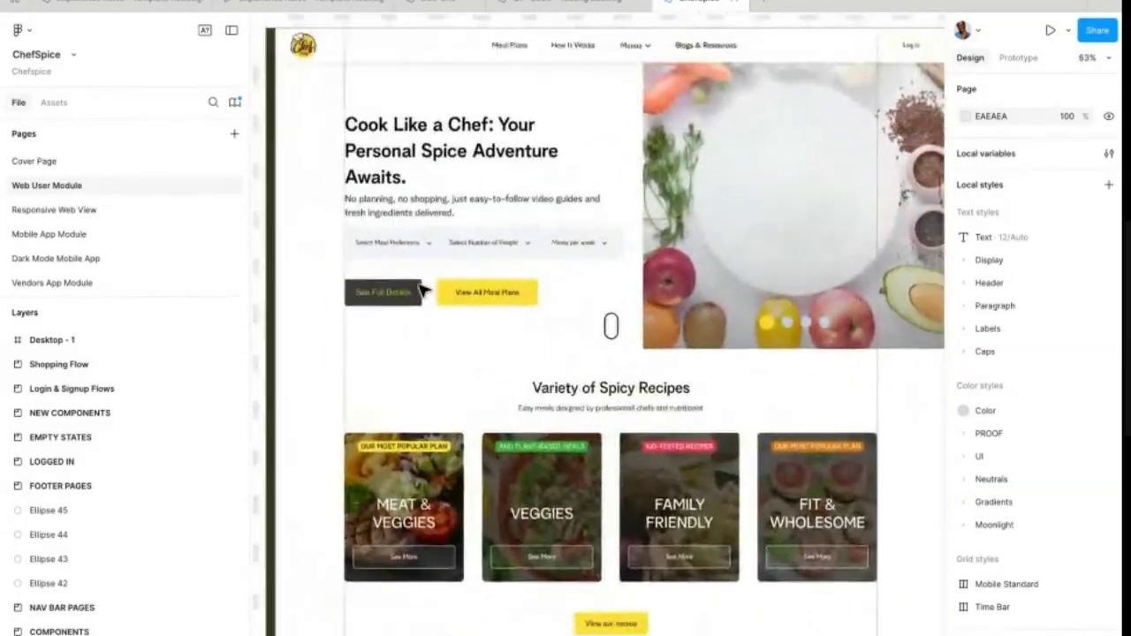
pyautogui.doubleClick(515, 351)
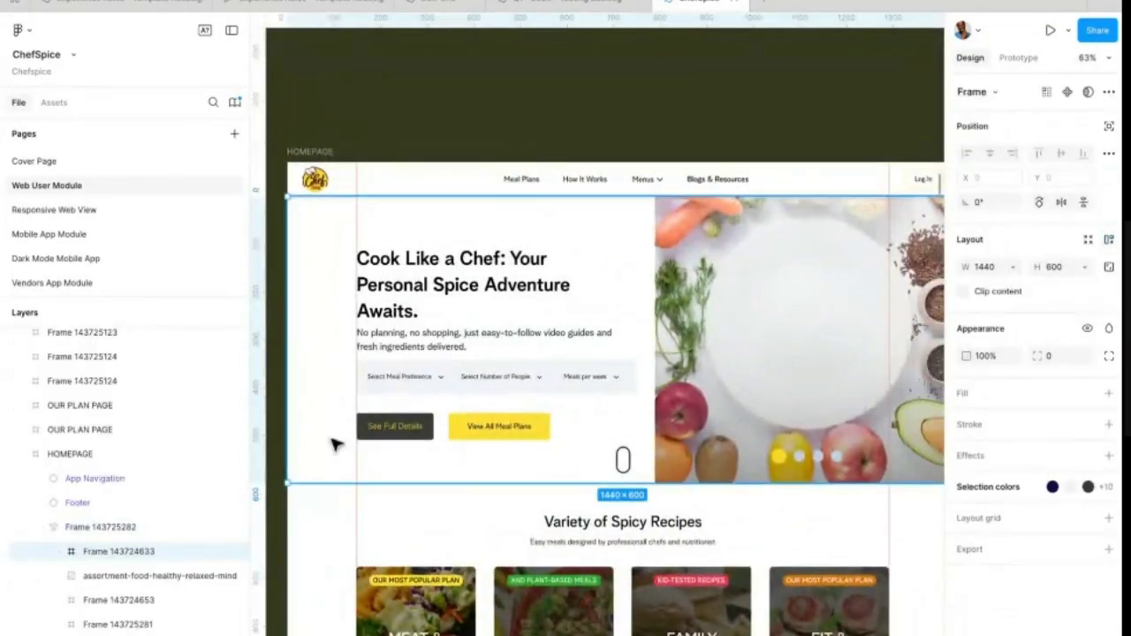
pyautogui.click(439, 389)
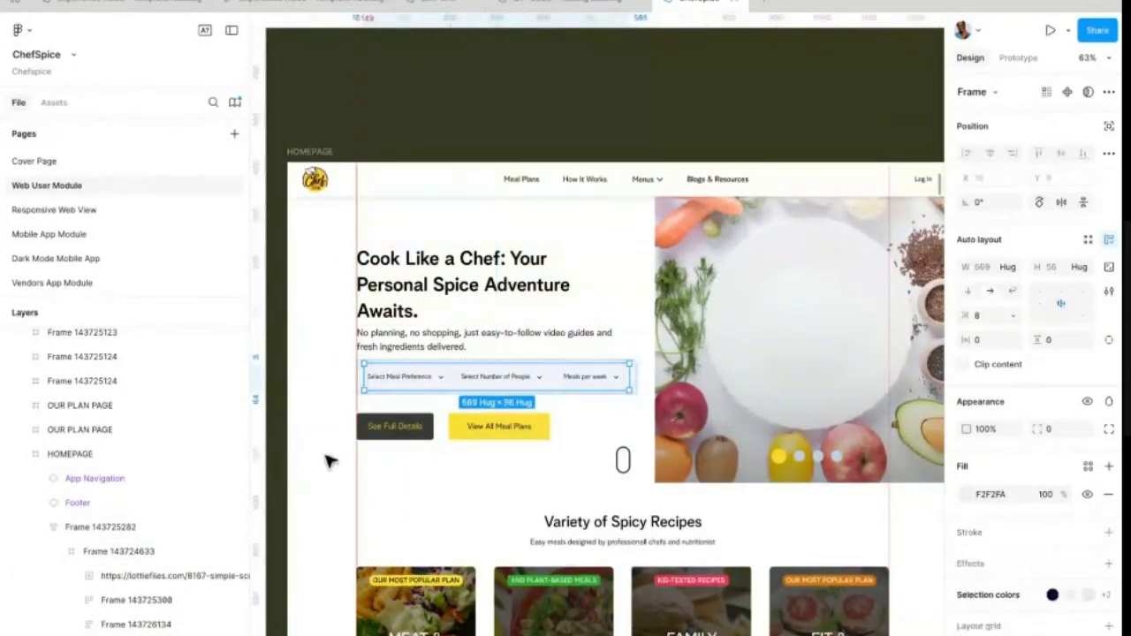
pyautogui.click(439, 374)
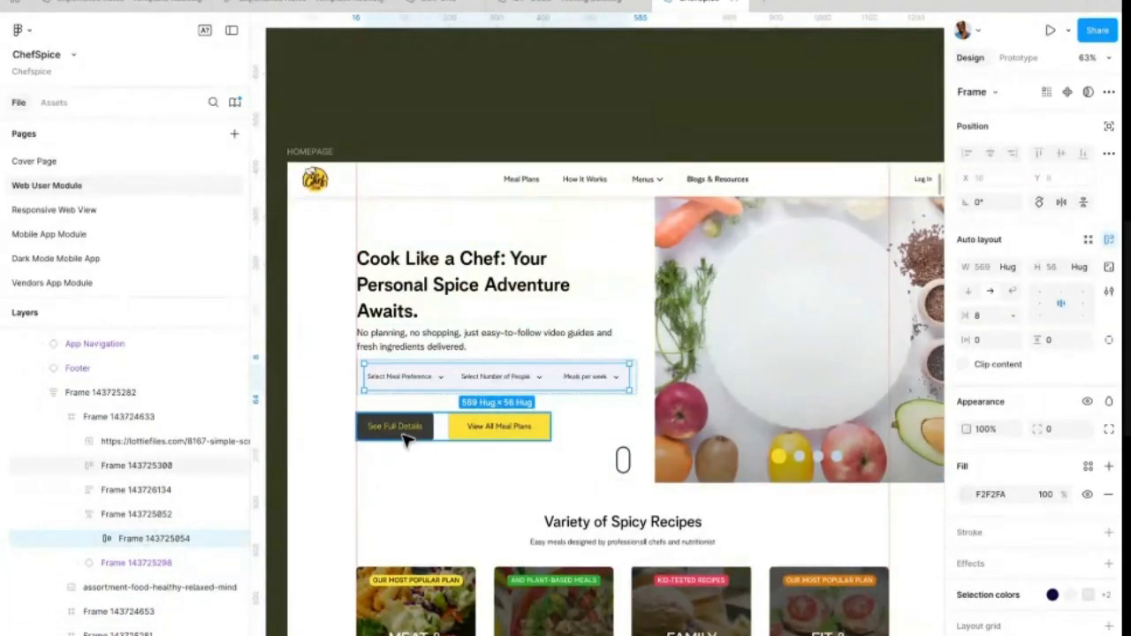
pyautogui.click(428, 374)
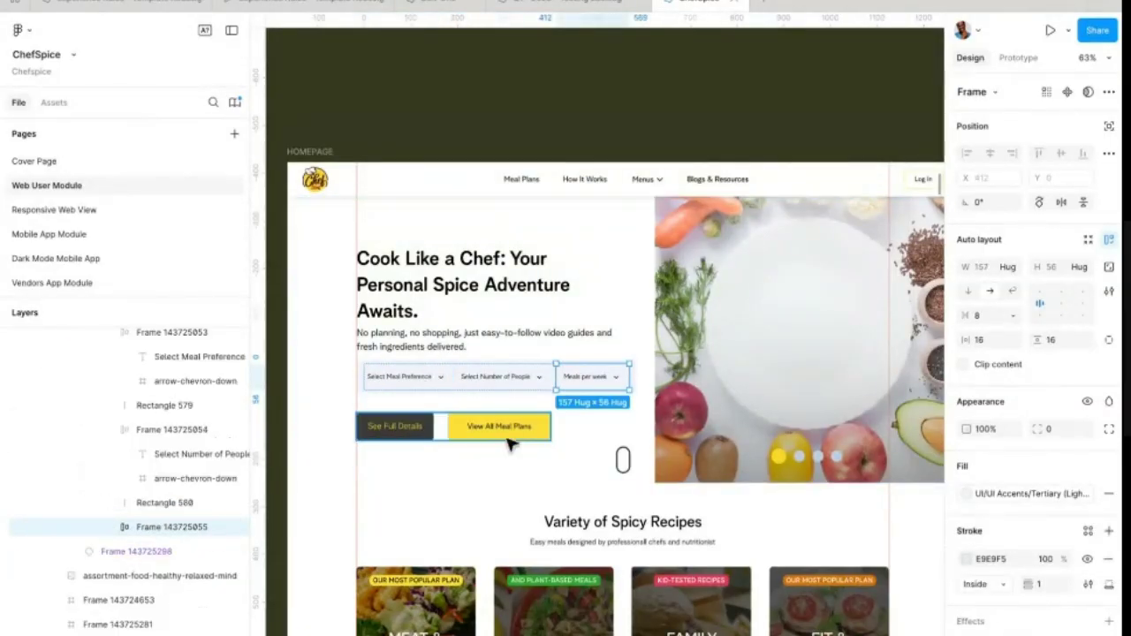
# Step: Inspect the hero's two call-to-action buttons and the dark overlay on the Meat & Veggies card
pyautogui.click(505, 431)
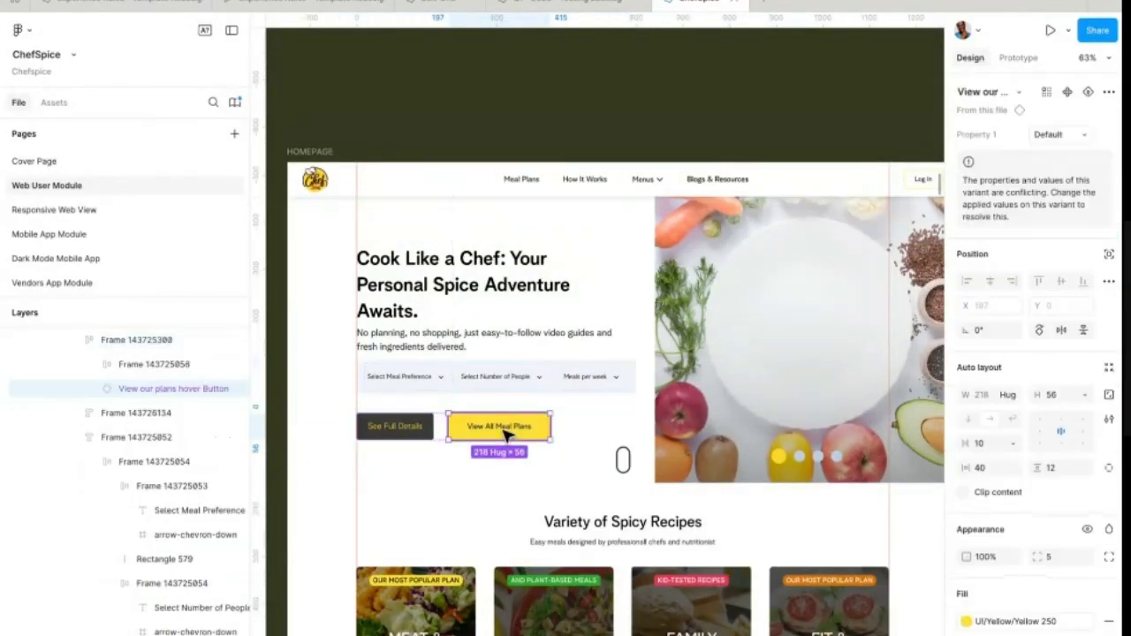
pyautogui.click(420, 435)
pyautogui.click(505, 429)
pyautogui.click(395, 435)
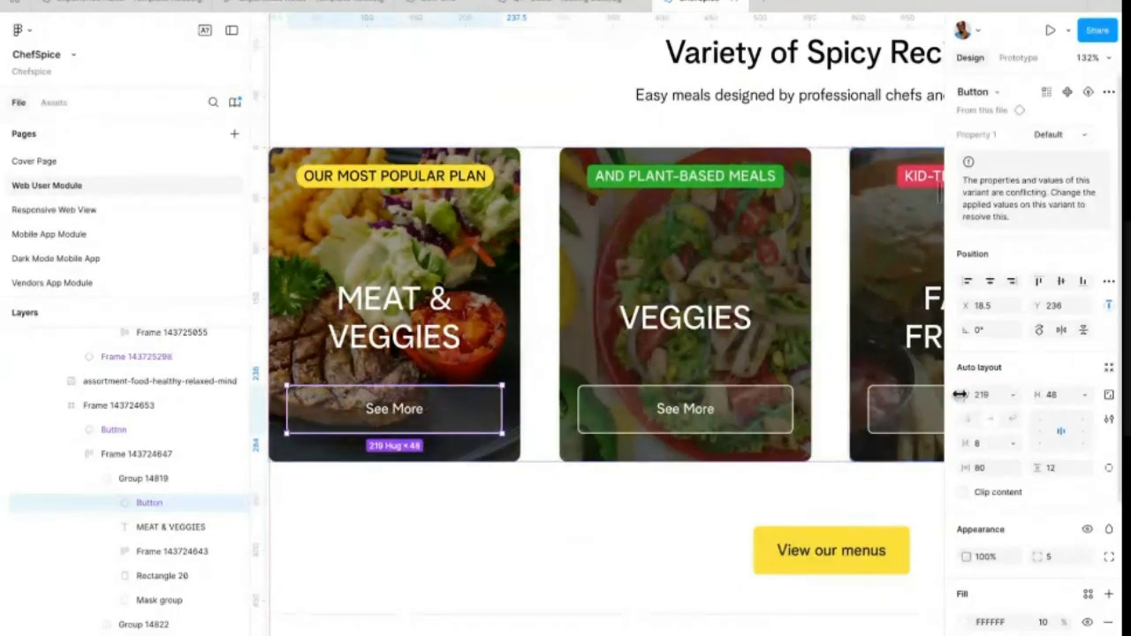
pyautogui.click(479, 322)
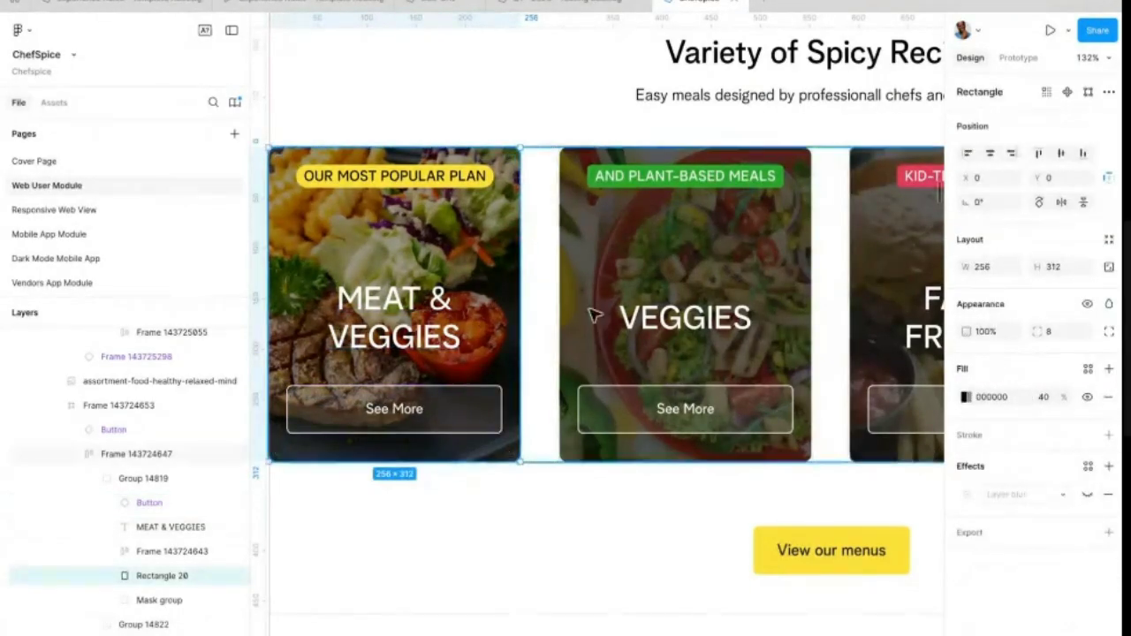
# Step: Inspect the frame holding Description and Allergies on the Rice Meet Tuna Stripes page, including the Allergies block
pyautogui.scroll(-6, 518, 305)
pyautogui.scroll(-5, 654, 354)
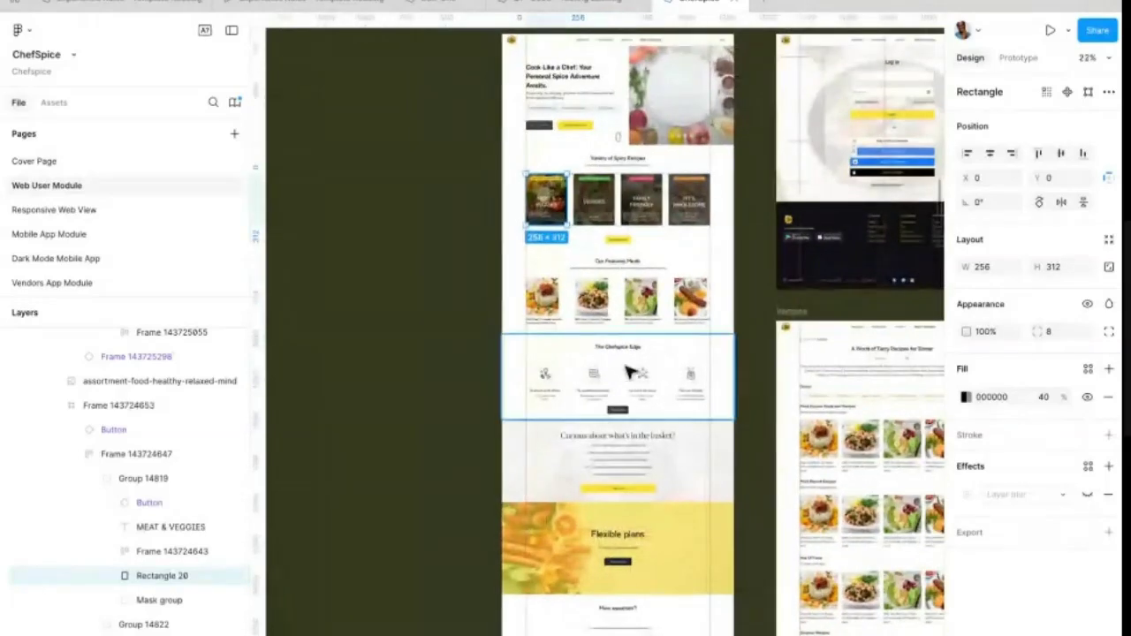
pyautogui.scroll(3, 608, 380)
pyautogui.scroll(-5, 609, 379)
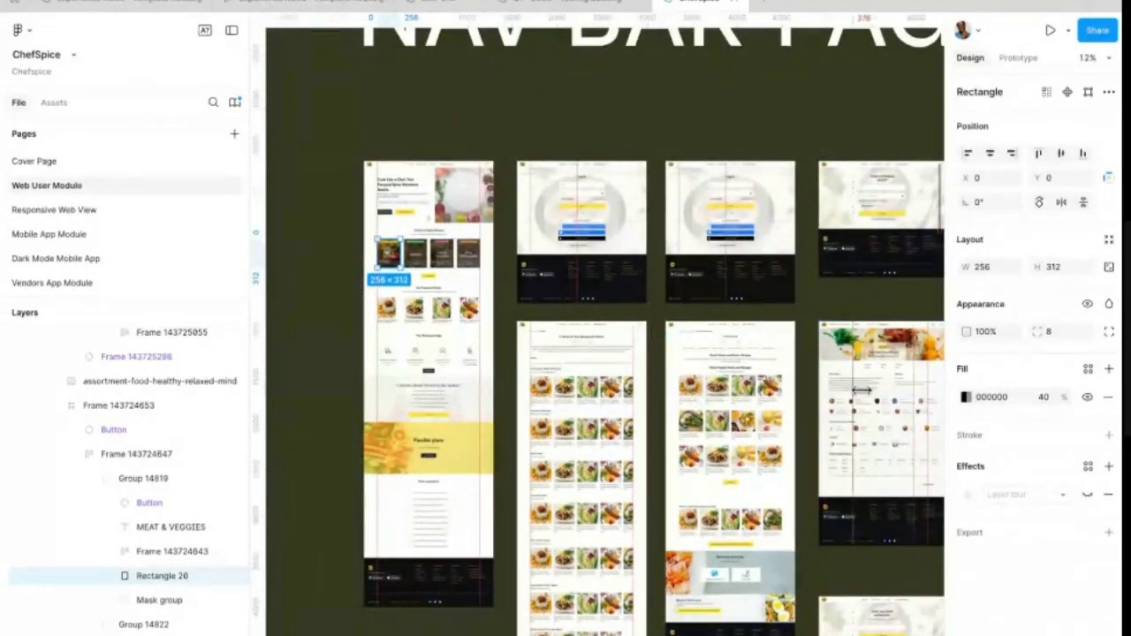
pyautogui.scroll(10, 919, 388)
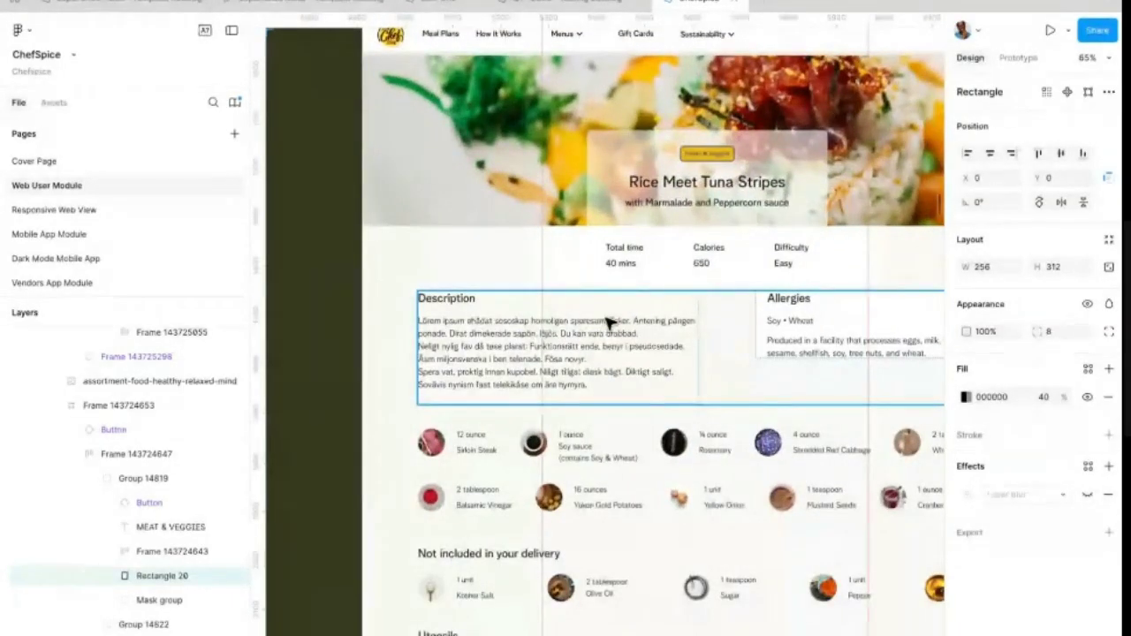
pyautogui.click(608, 321)
pyautogui.click(723, 337)
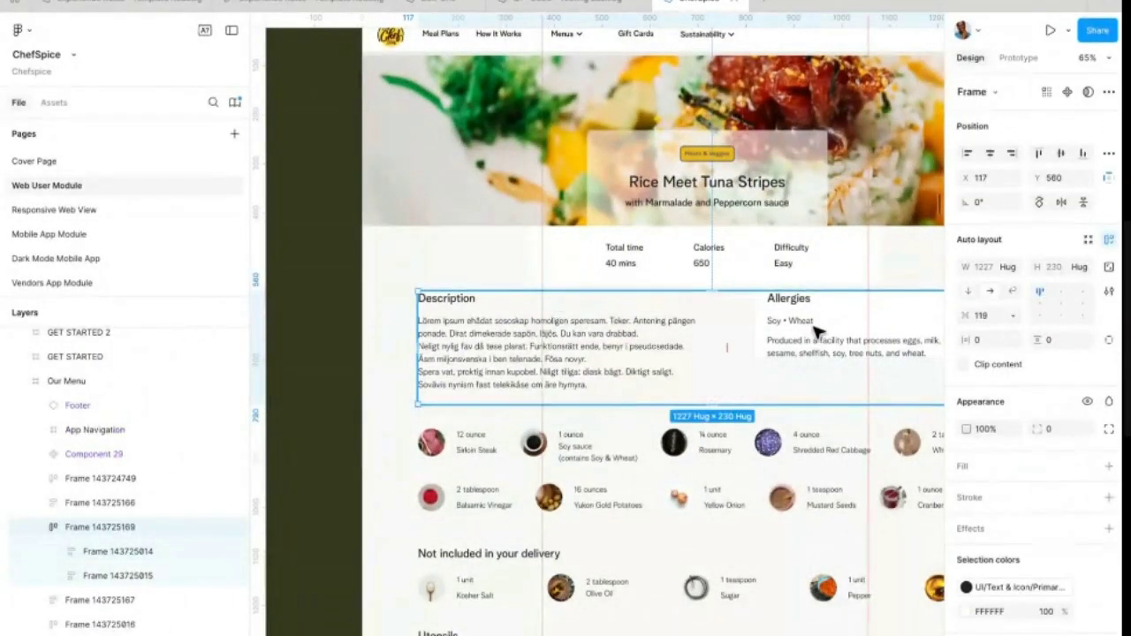
pyautogui.hscroll(1, 815, 329)
pyautogui.doubleClick(754, 350)
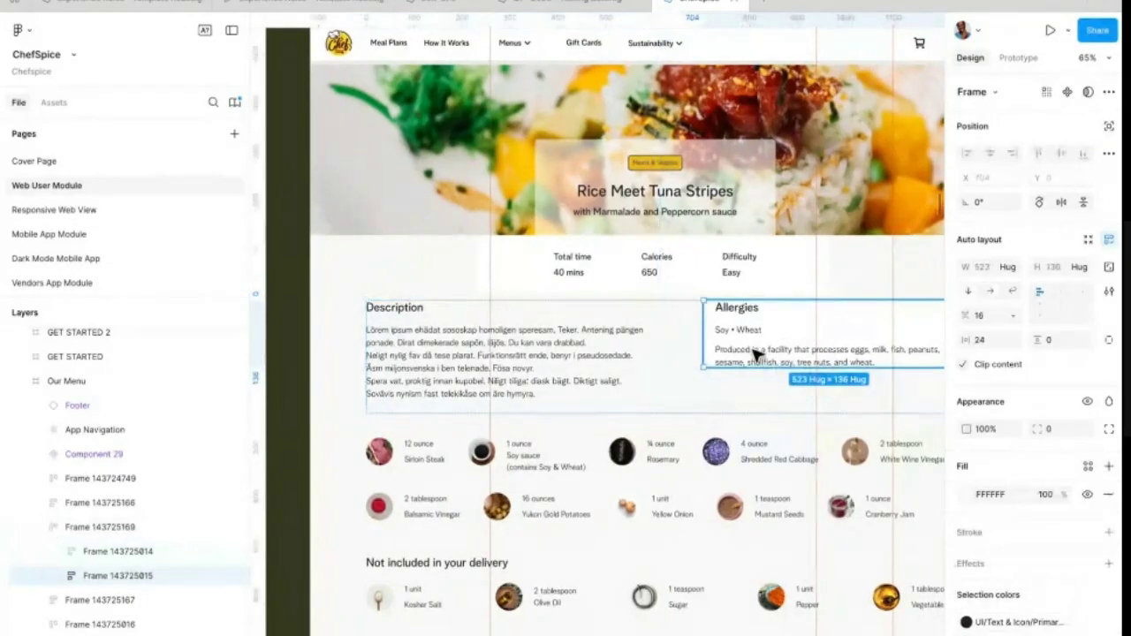
# Step: Inspect the Description block's auto layout frame and its body text on the recipe page
pyautogui.click(545, 354)
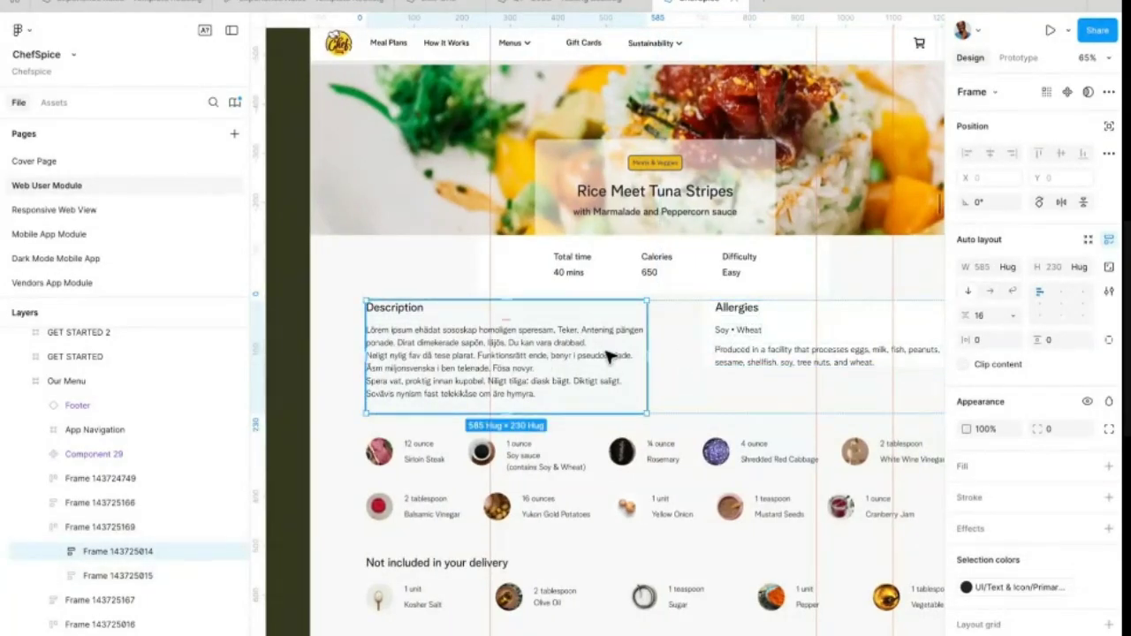
pyautogui.doubleClick(441, 353)
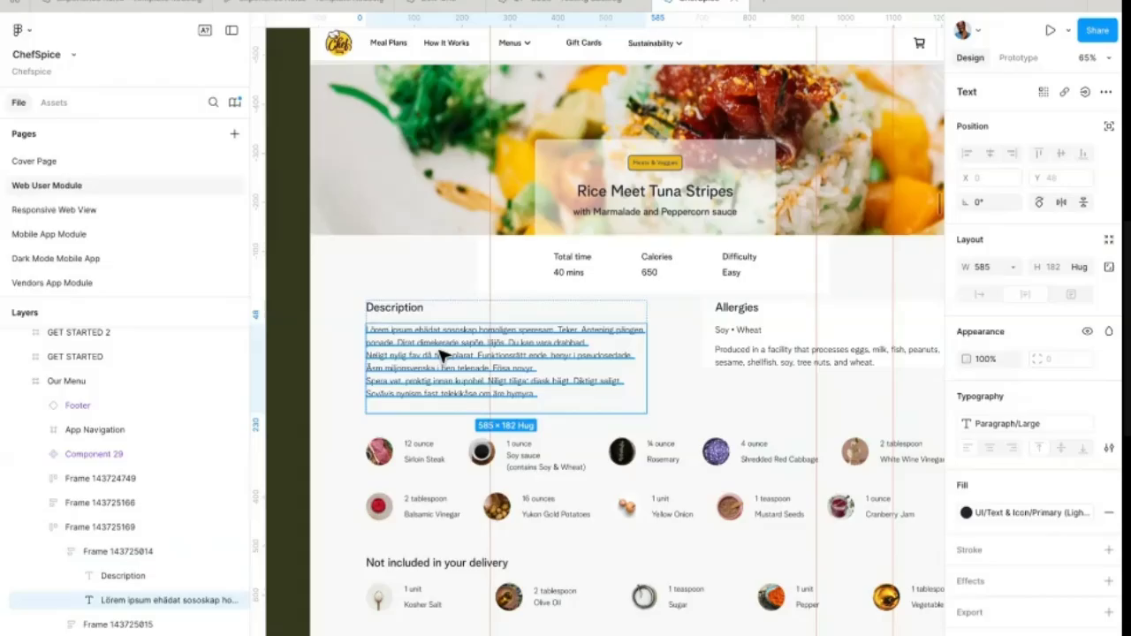
pyautogui.click(445, 313)
pyautogui.scroll(1, 445, 312)
pyautogui.scroll(1, 445, 317)
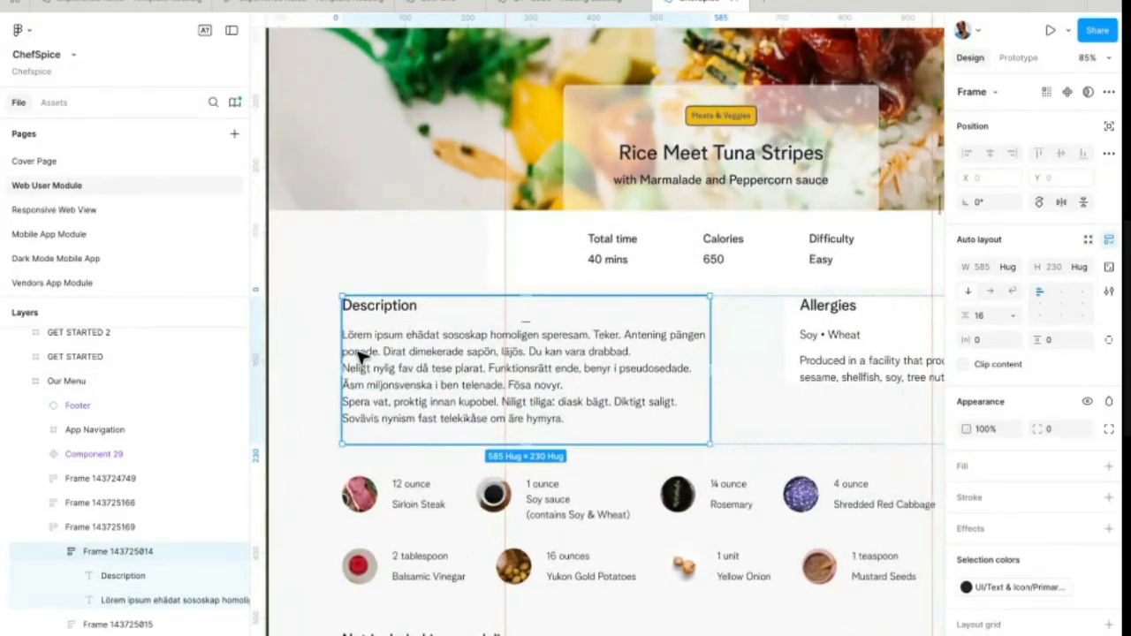
pyautogui.doubleClick(495, 364)
pyautogui.press('Escape')
pyautogui.hscroll(2, 497, 335)
pyautogui.scroll(-1, 498, 336)
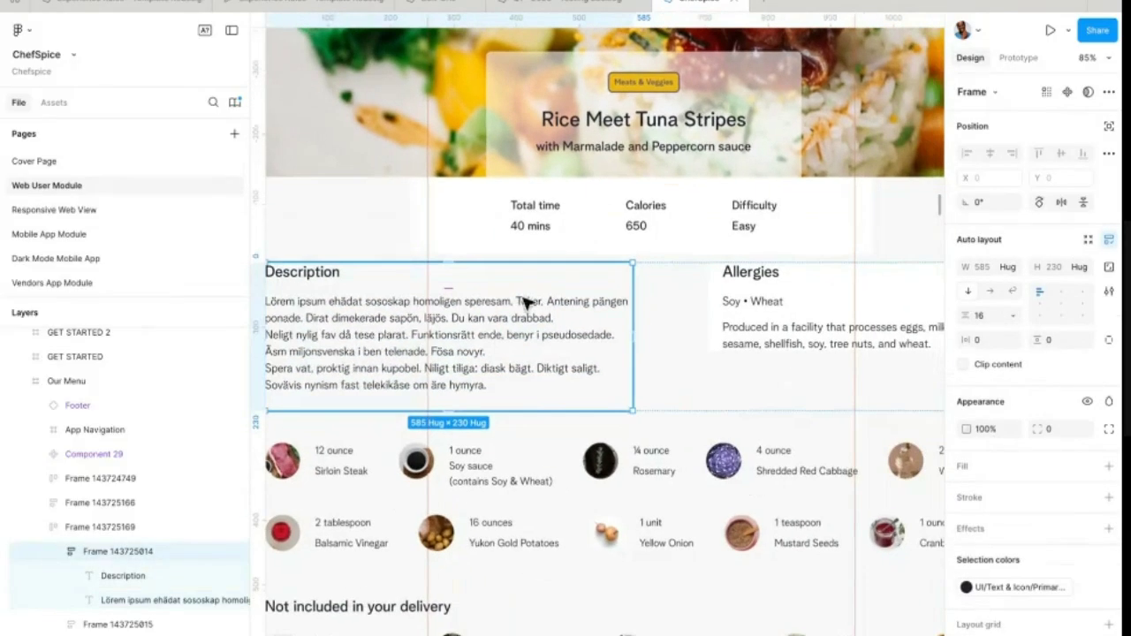
# Step: Set the Allergies frame's height to Fill container so it matches the Description block
pyautogui.hscroll(4, 511, 334)
pyautogui.click(649, 323)
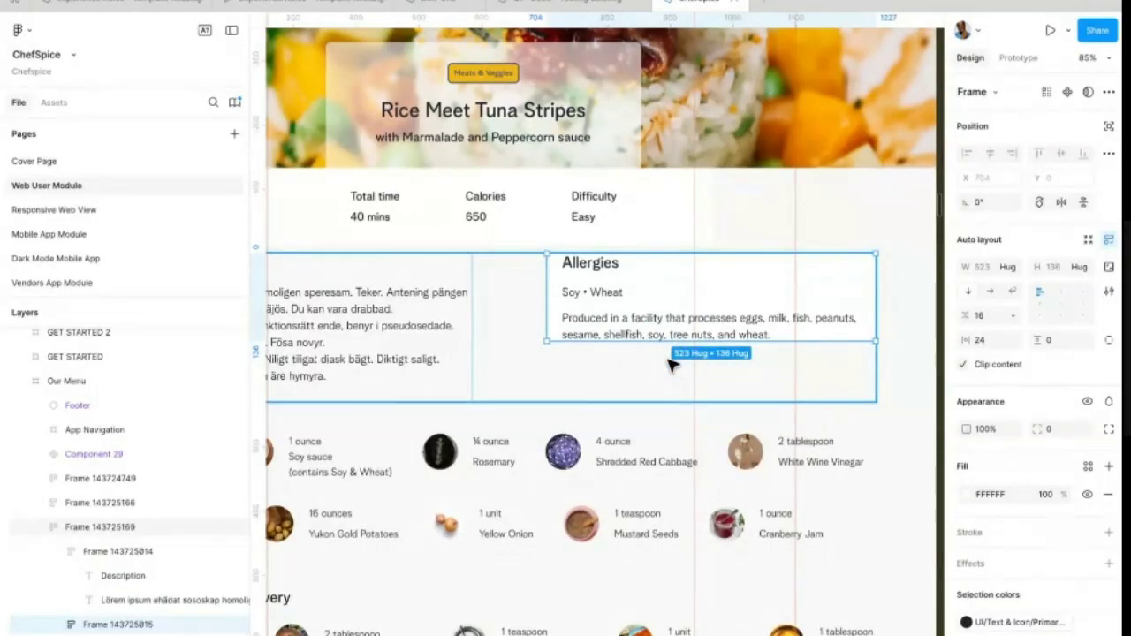
pyautogui.click(1082, 269)
pyautogui.click(1050, 286)
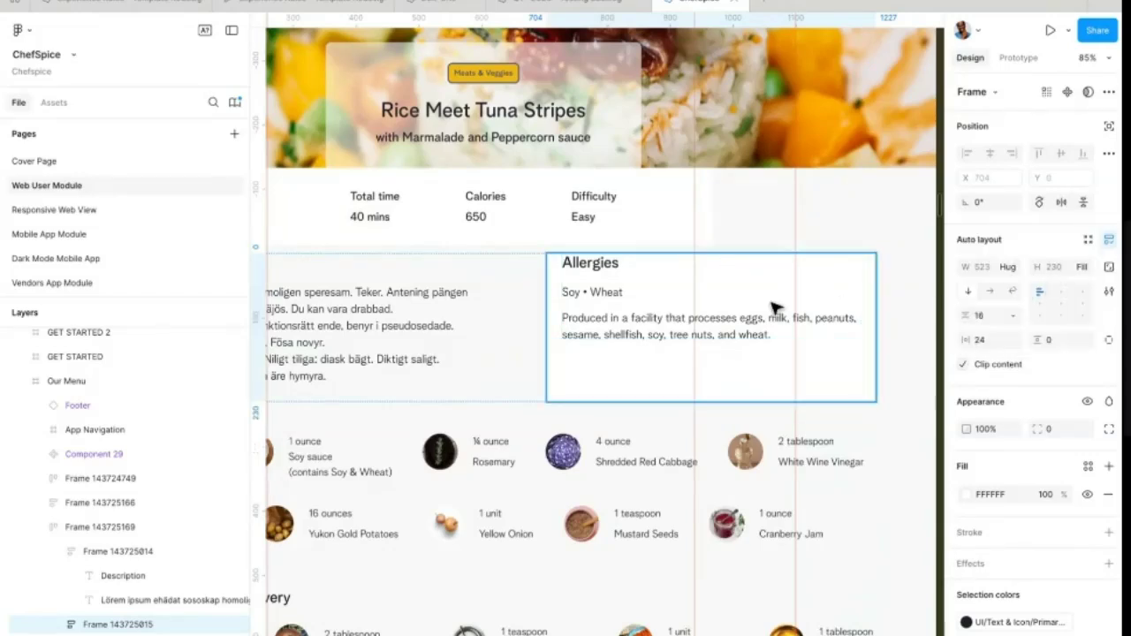
# Step: Try left-centre alignment for the content of the Allergies frame and return it to top-left alignment
pyautogui.scroll(-3, 596, 336)
pyautogui.click(468, 360)
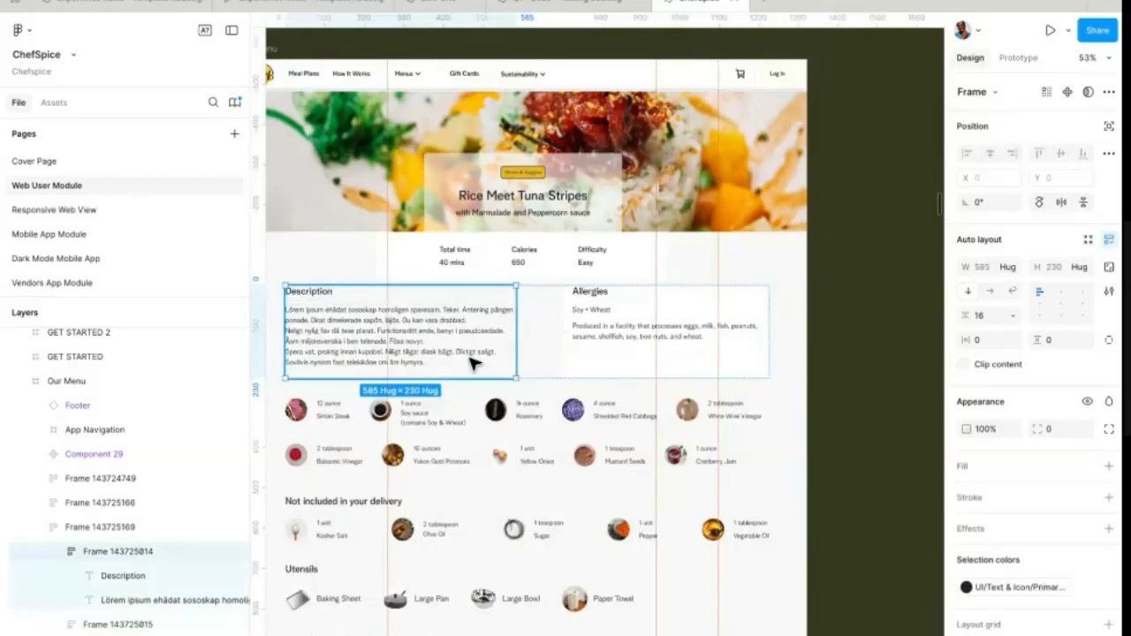
pyautogui.click(591, 339)
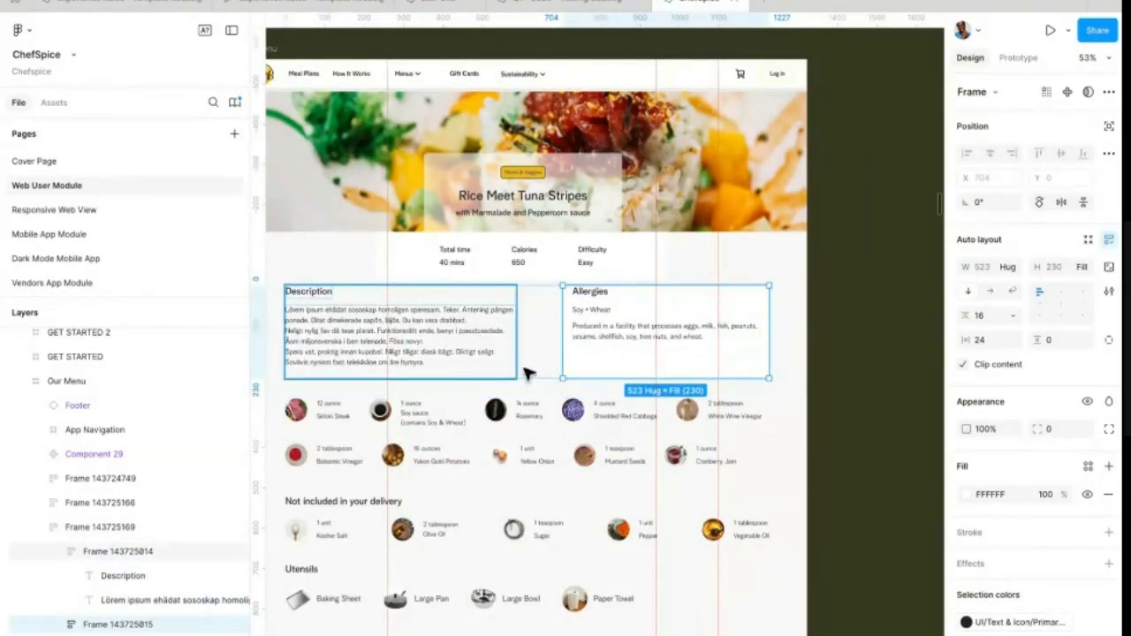
pyautogui.click(1040, 302)
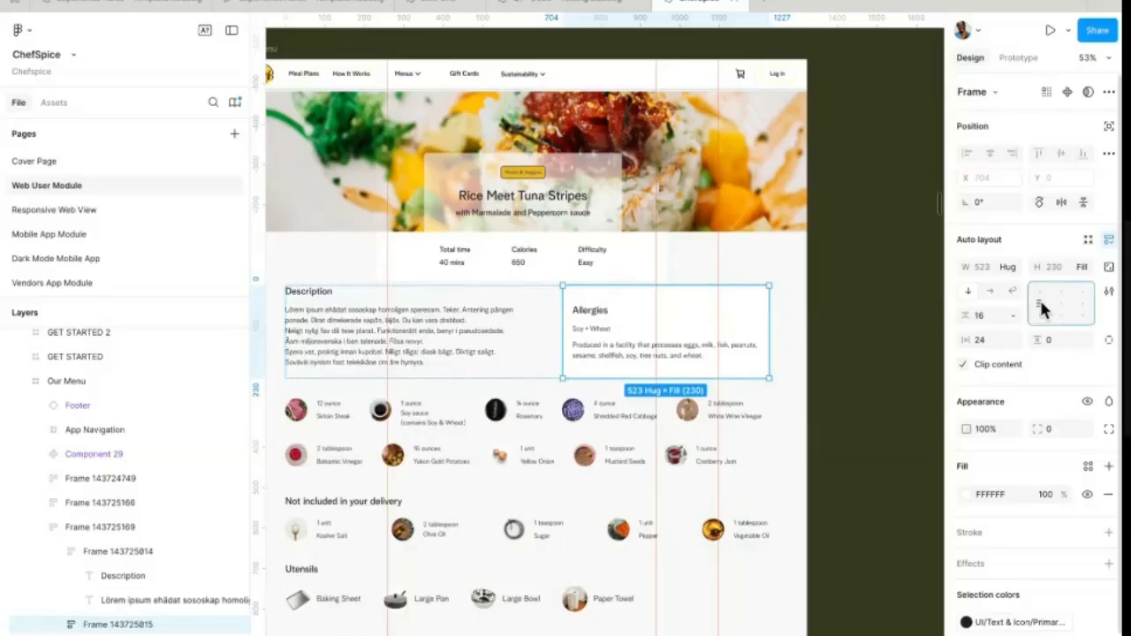
pyautogui.click(1040, 291)
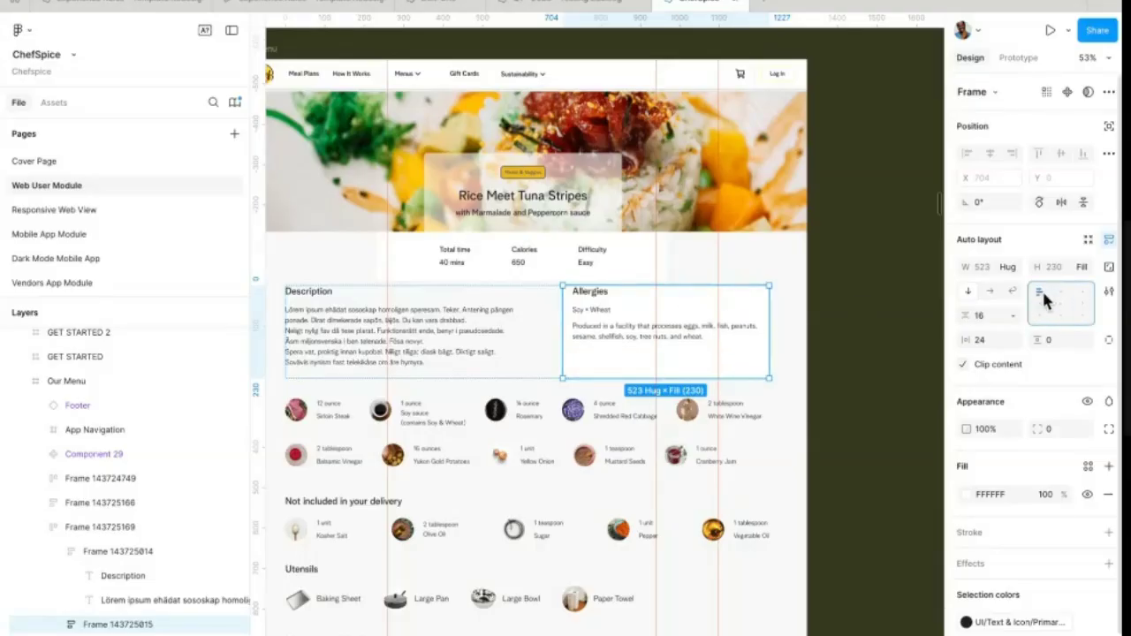
pyautogui.scroll(5, 446, 333)
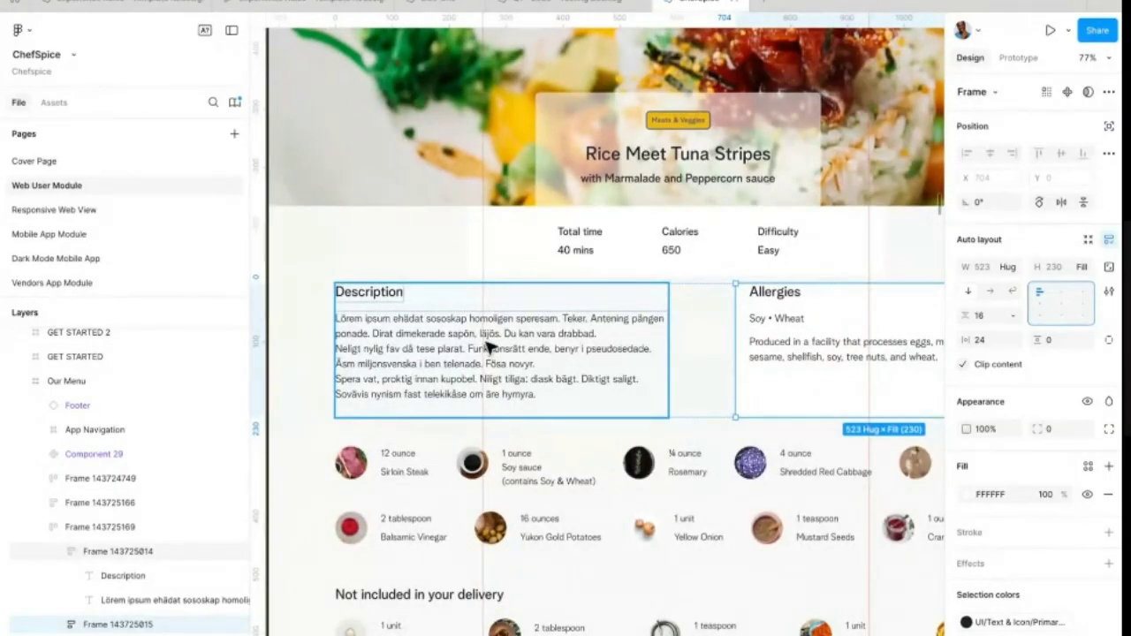
pyautogui.click(658, 329)
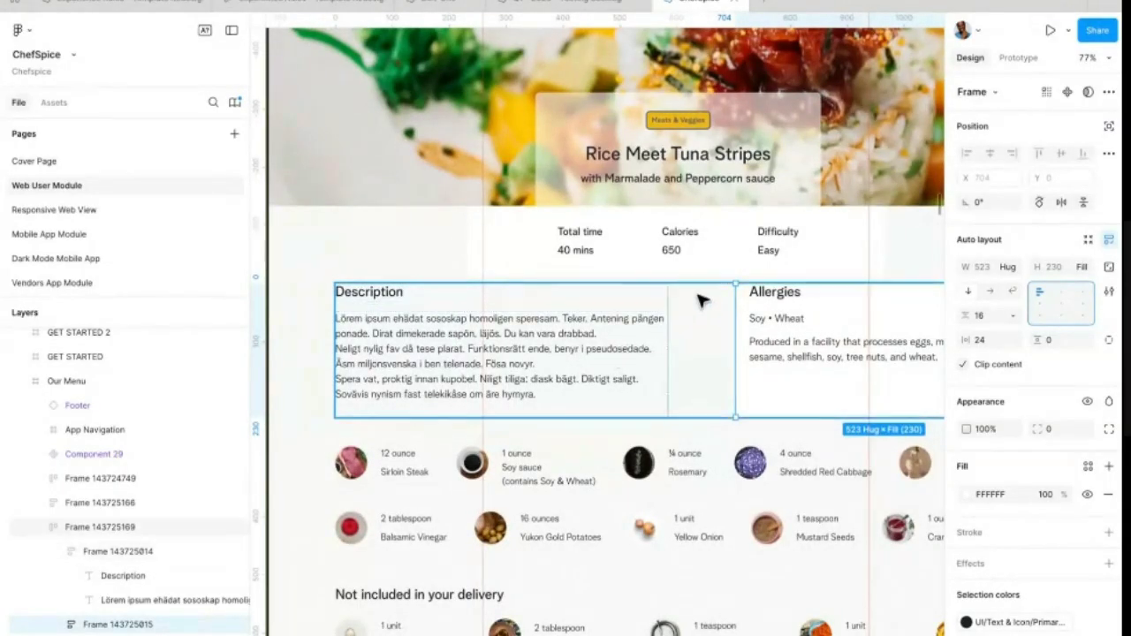
pyautogui.click(815, 323)
pyautogui.click(1039, 304)
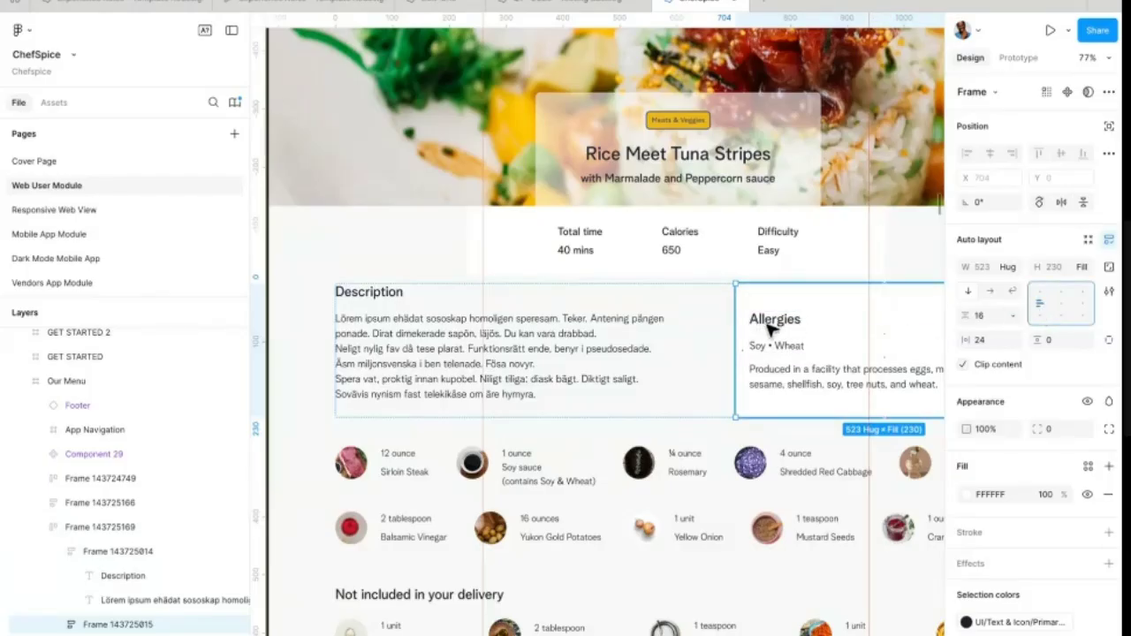
pyautogui.hscroll(1, 791, 327)
pyautogui.scroll(-1, 791, 327)
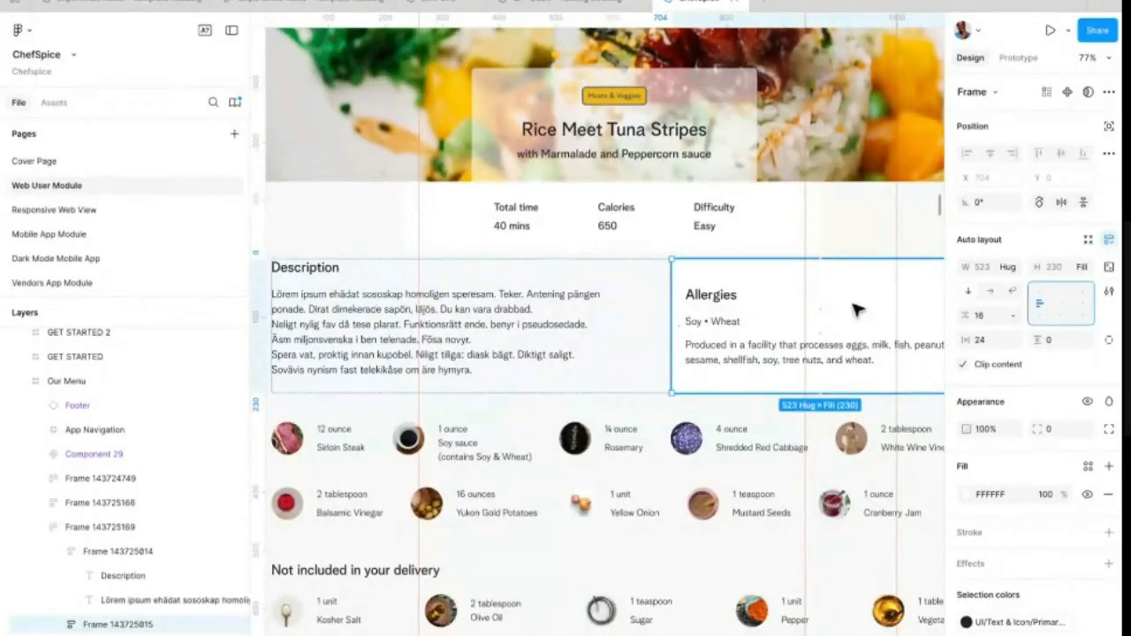
pyautogui.click(1040, 299)
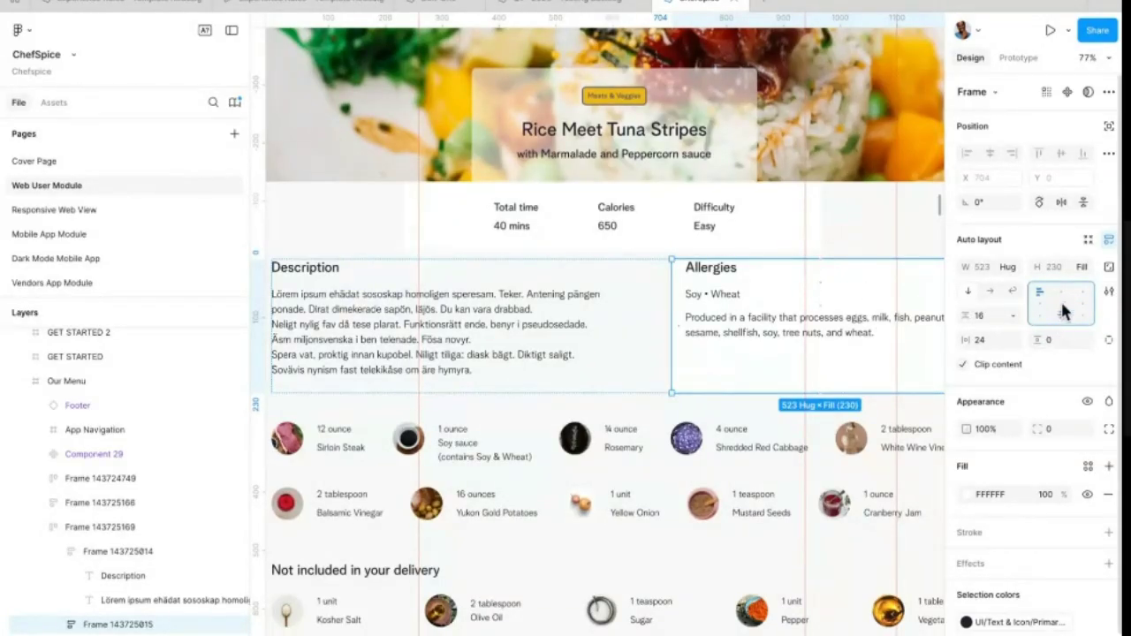
# Step: Set the Allergies frame's height to Hug contents and its individual bottom padding to 24
pyautogui.click(1084, 270)
pyautogui.click(1032, 248)
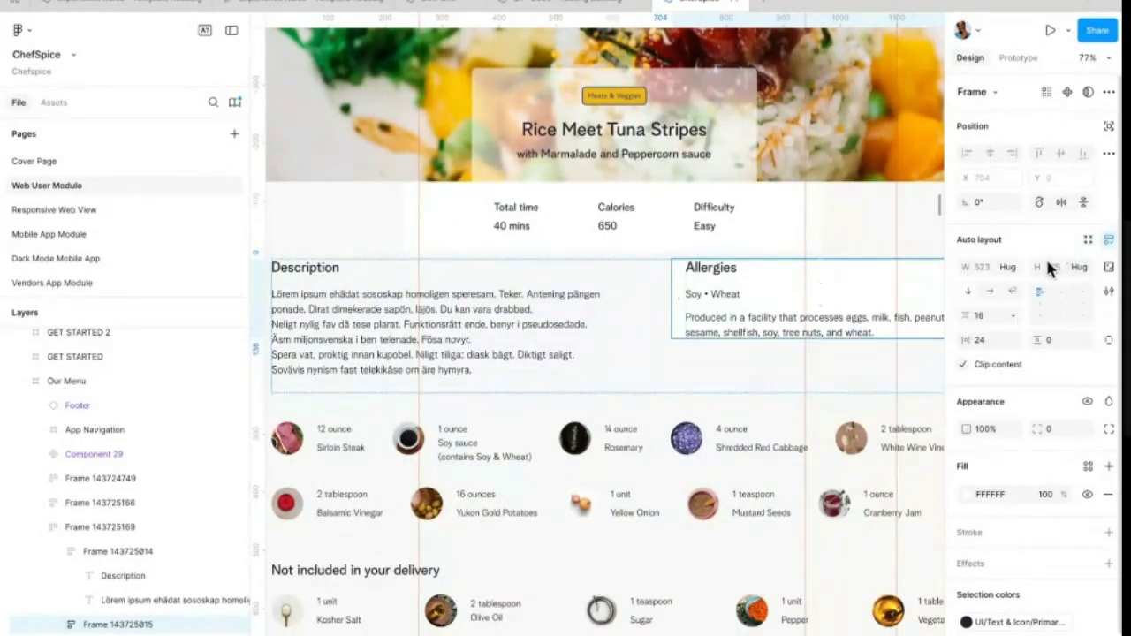
pyautogui.click(1104, 337)
pyautogui.click(1064, 362)
pyautogui.write('16')
pyautogui.press('Return')
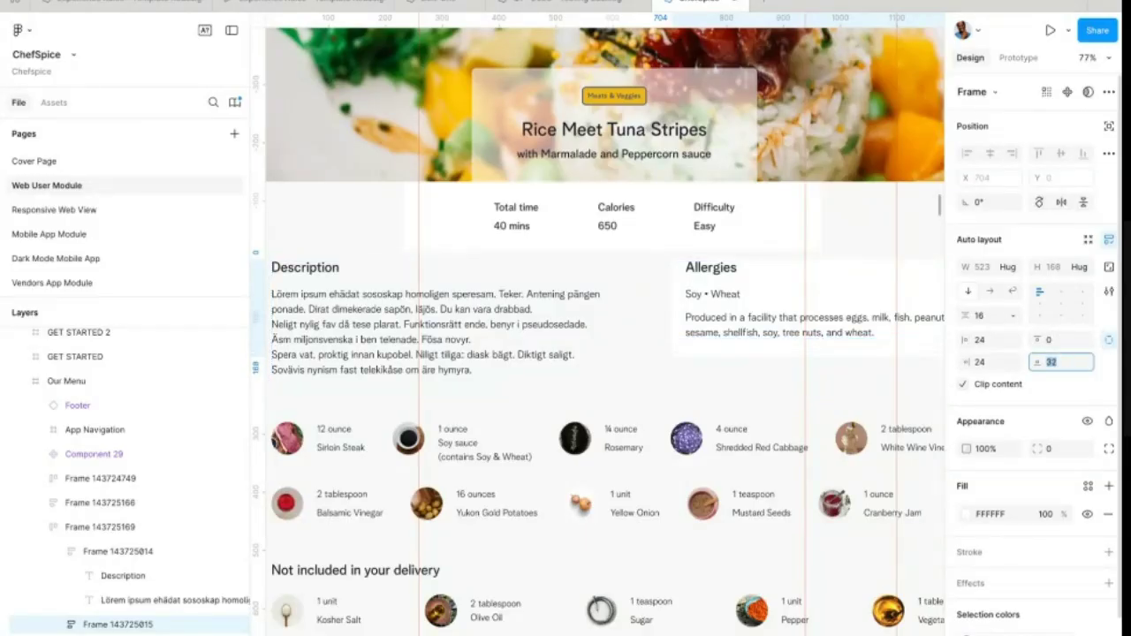
pyautogui.click(600, 361)
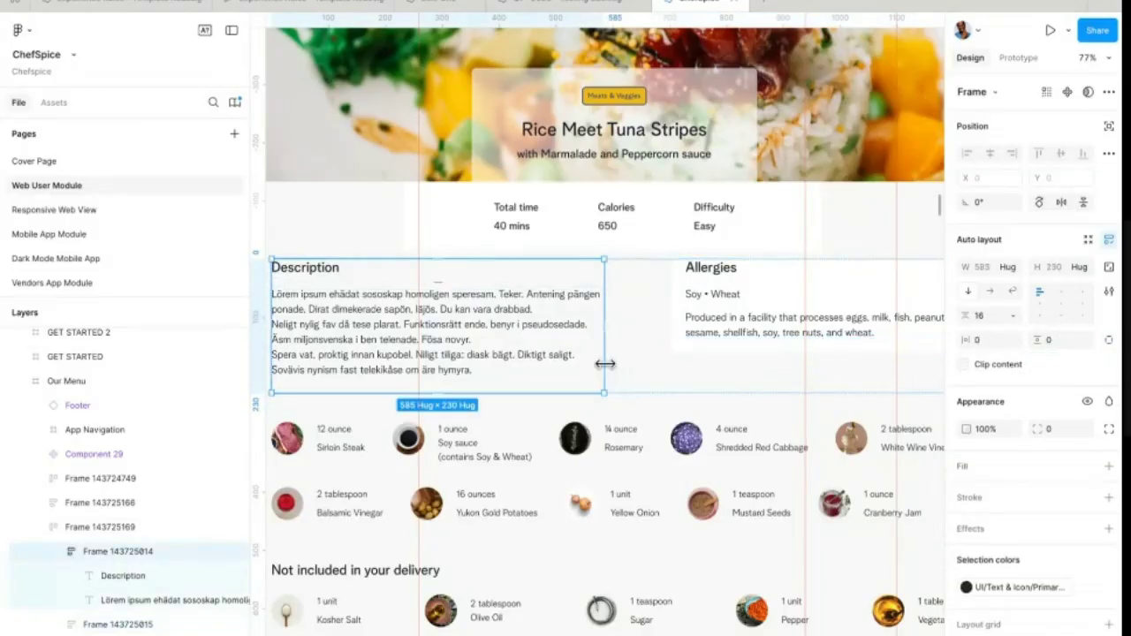
pyautogui.click(735, 331)
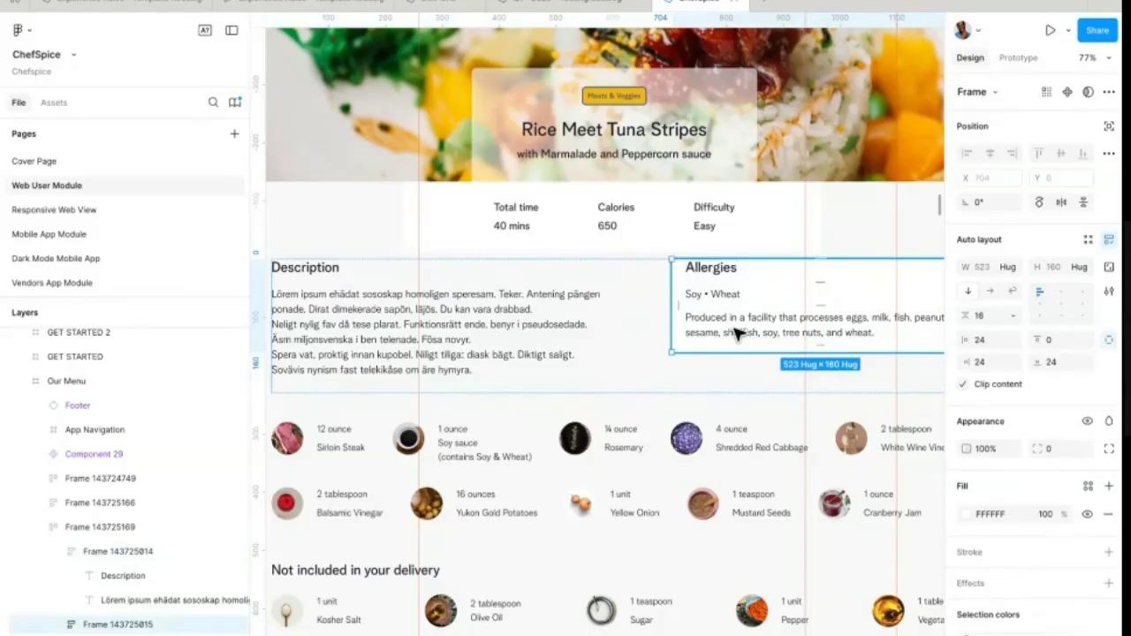
# Step: Examine the Nutritional Values section's nested auto layout frames and its heading text on the recipe page
pyautogui.scroll(-5, 649, 430)
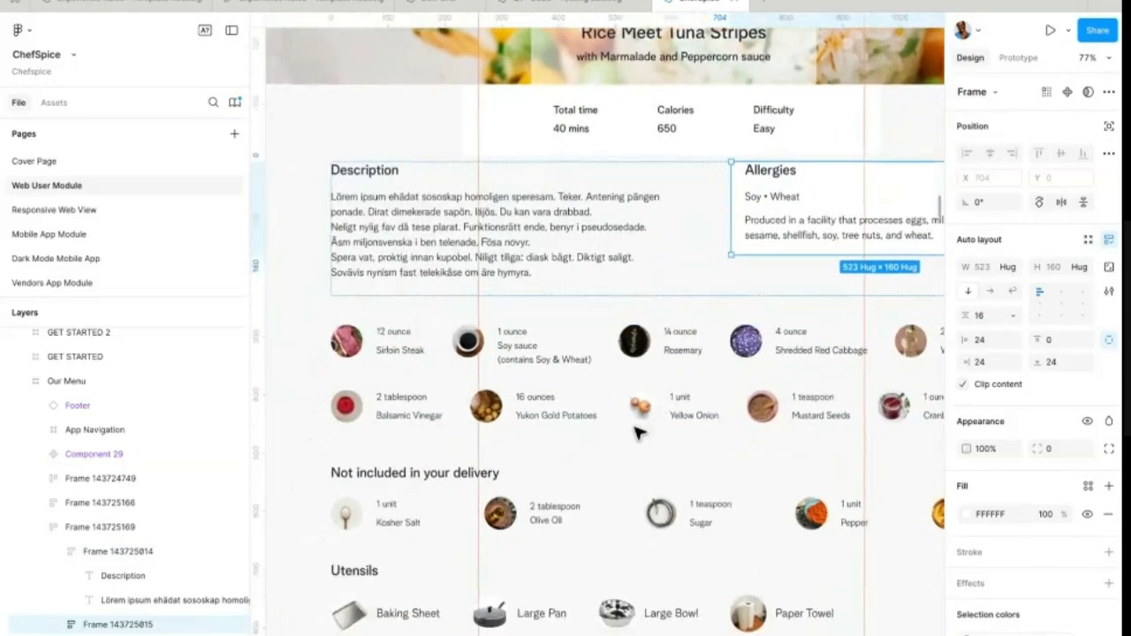
pyautogui.scroll(-1, 640, 434)
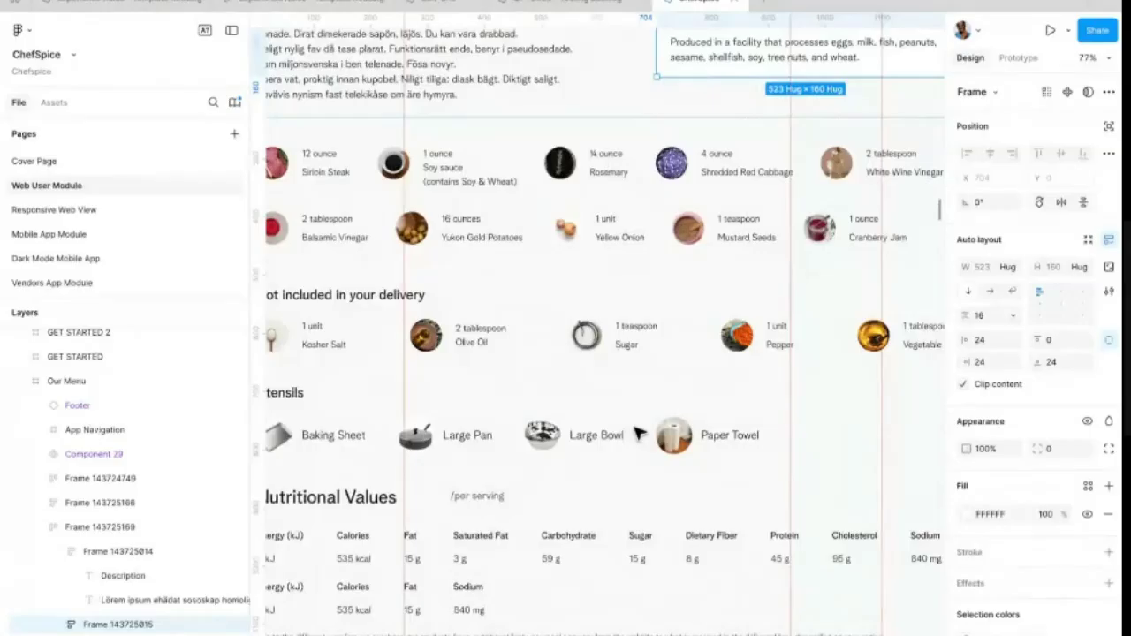
pyautogui.scroll(-10, 640, 434)
pyautogui.scroll(-2, 502, 415)
pyautogui.scroll(8, 502, 416)
pyautogui.click(438, 357)
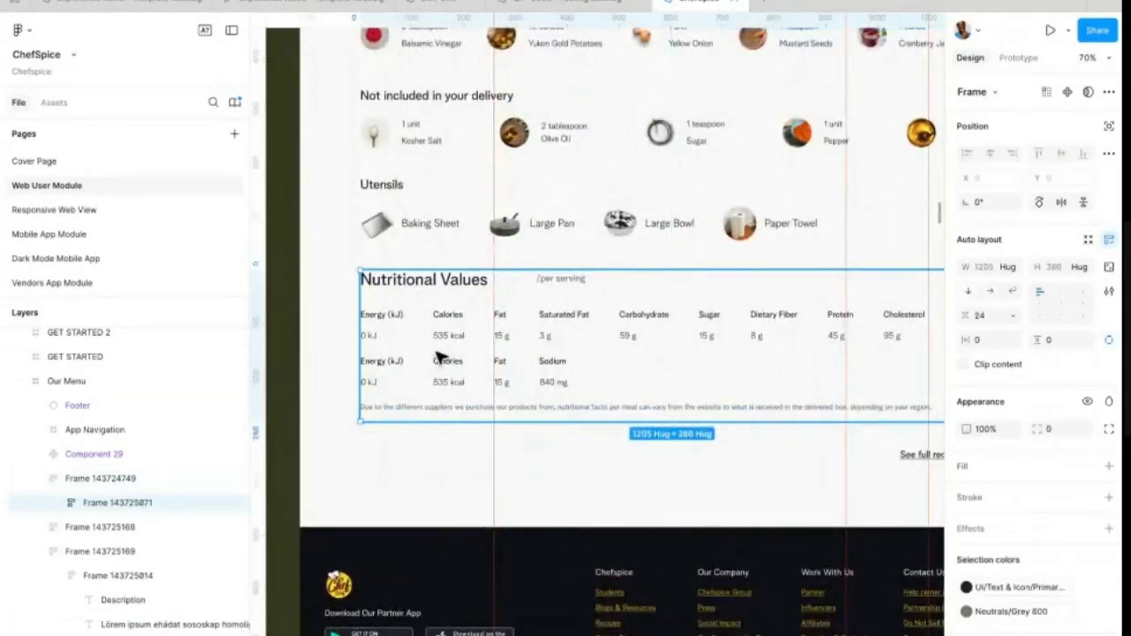
pyautogui.click(437, 355)
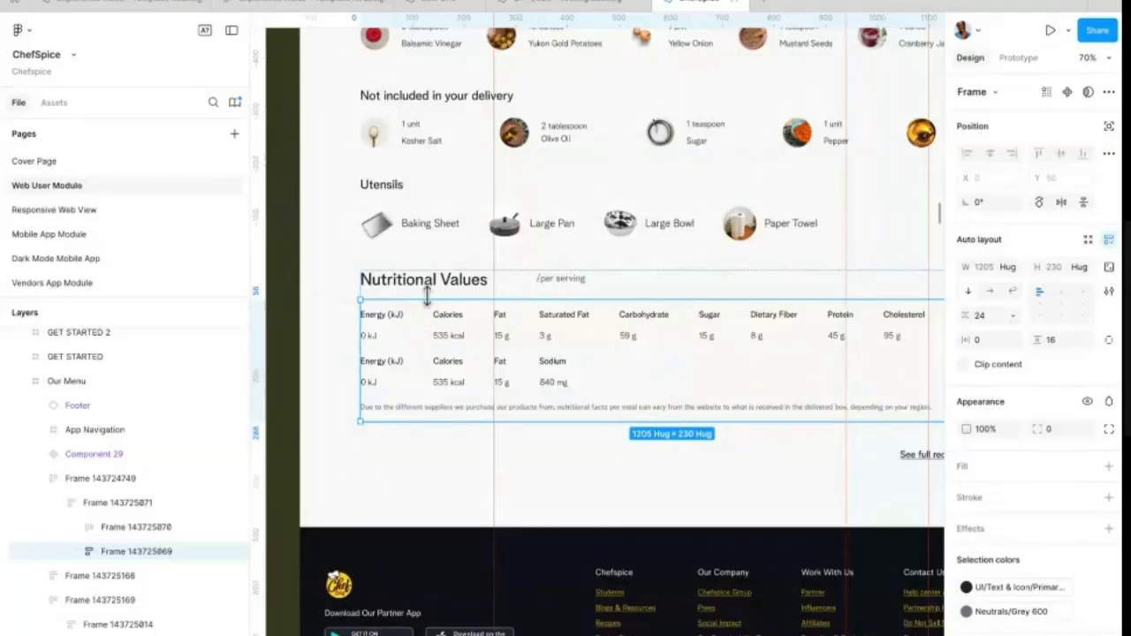
pyautogui.click(469, 288)
pyautogui.click(450, 281)
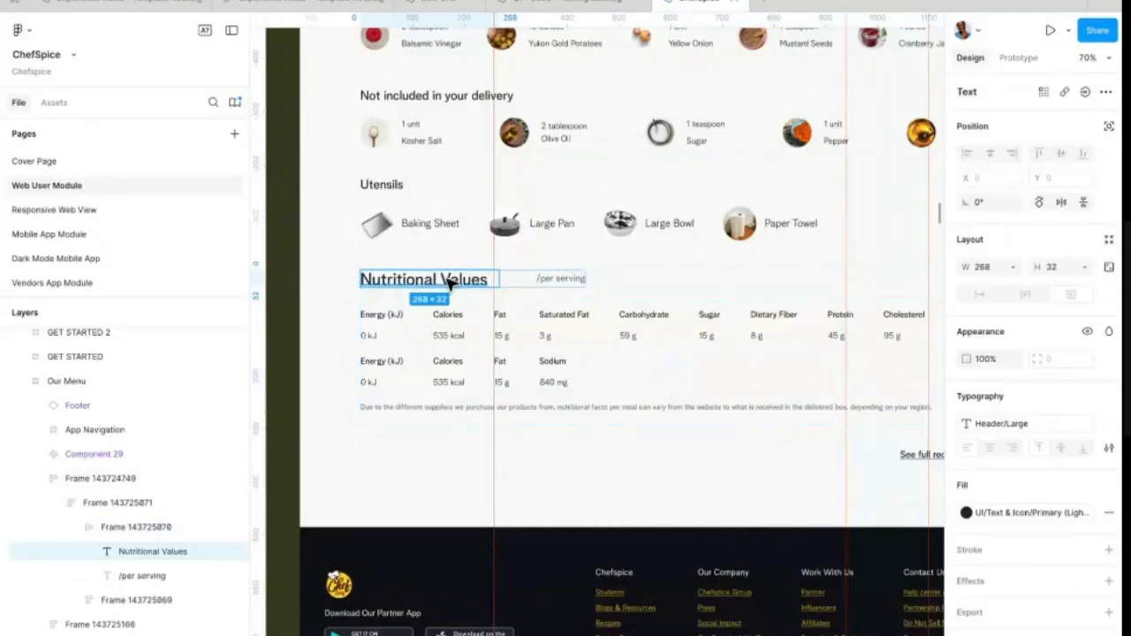
# Step: Examine the Energy column and the full width of the first nutrient row under Nutritional Values
pyautogui.click(404, 329)
pyautogui.click(398, 329)
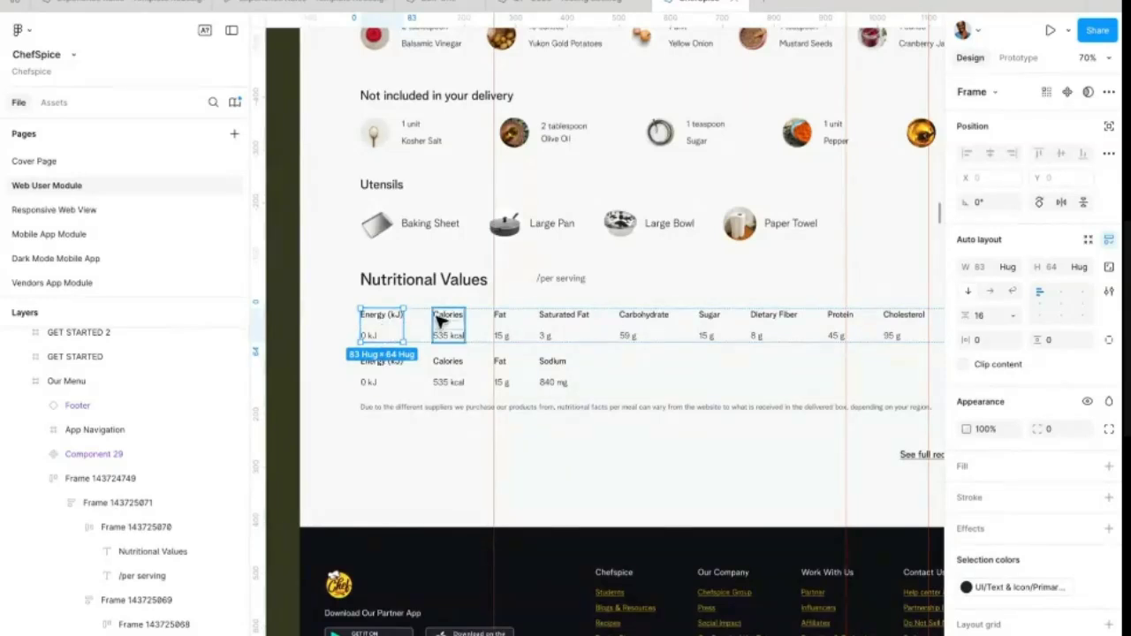
pyautogui.click(429, 320)
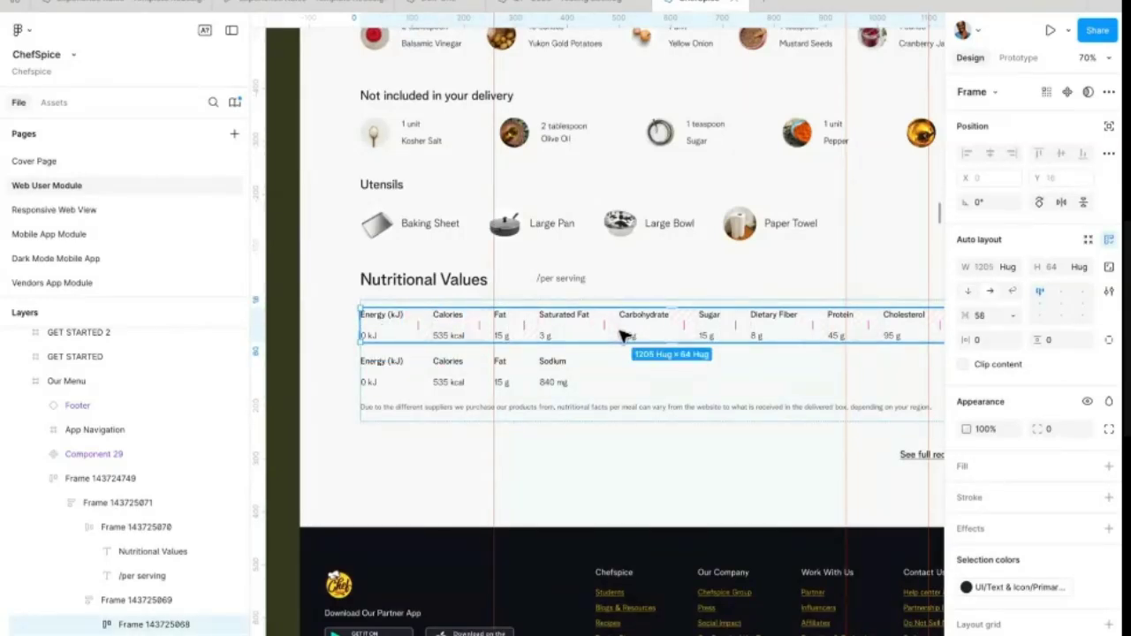
pyautogui.hscroll(4, 733, 321)
pyautogui.hscroll(2, 543, 323)
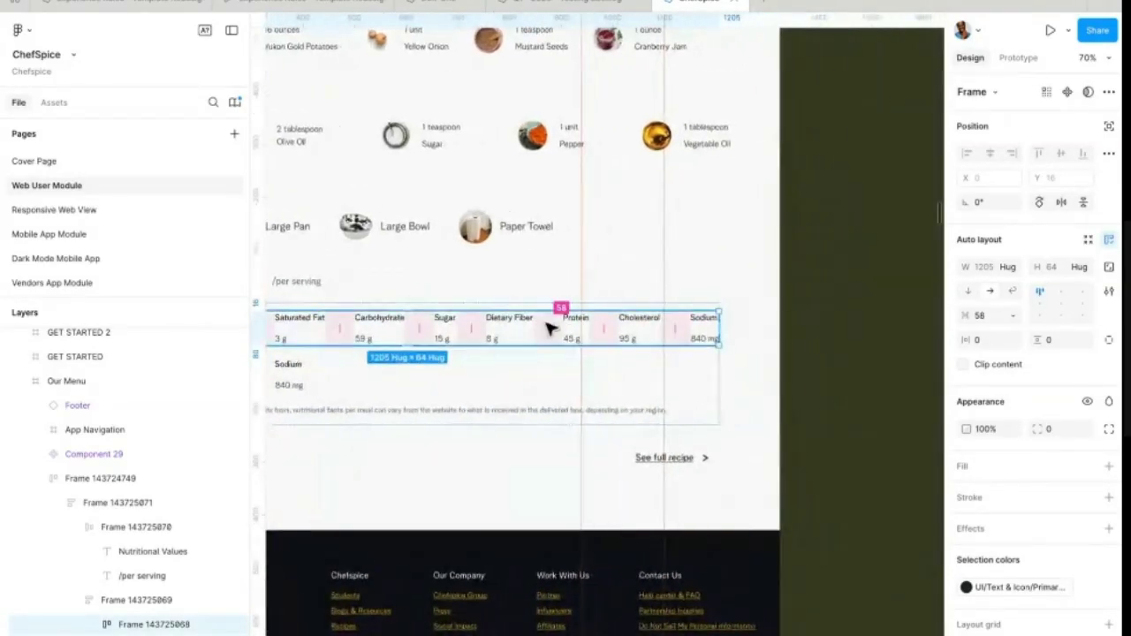
pyautogui.hscroll(-6, 547, 324)
# Step: Examine the second nutrient row, the frame holding both rows, and the frame grouping the Nutritional Values heading with its per-serving label
pyautogui.click(455, 371)
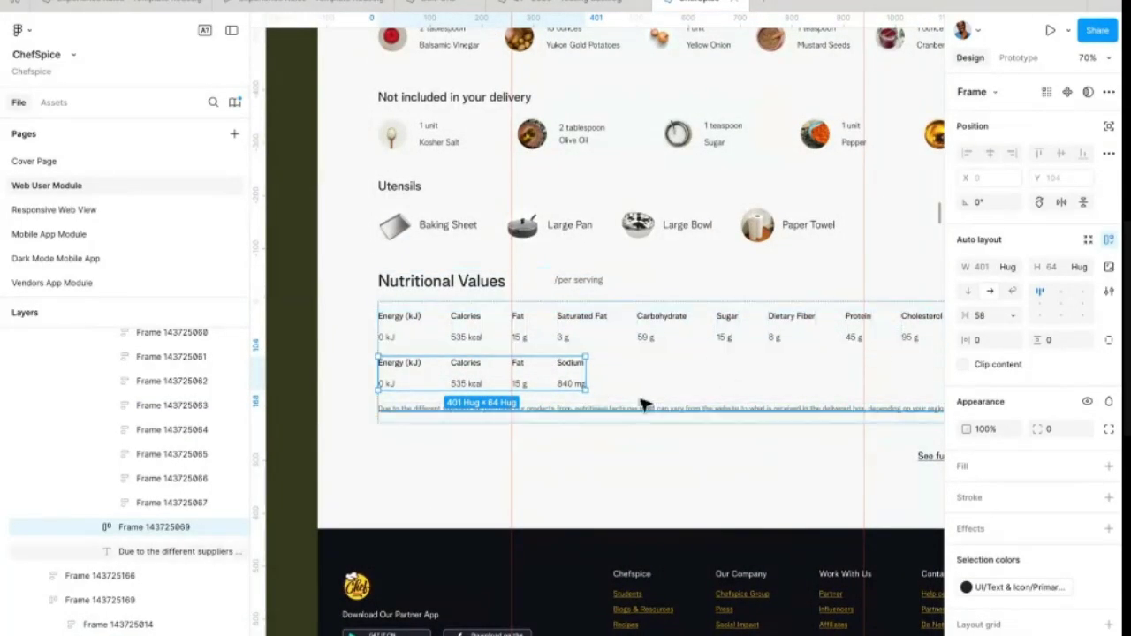
pyautogui.click(660, 374)
pyautogui.click(526, 343)
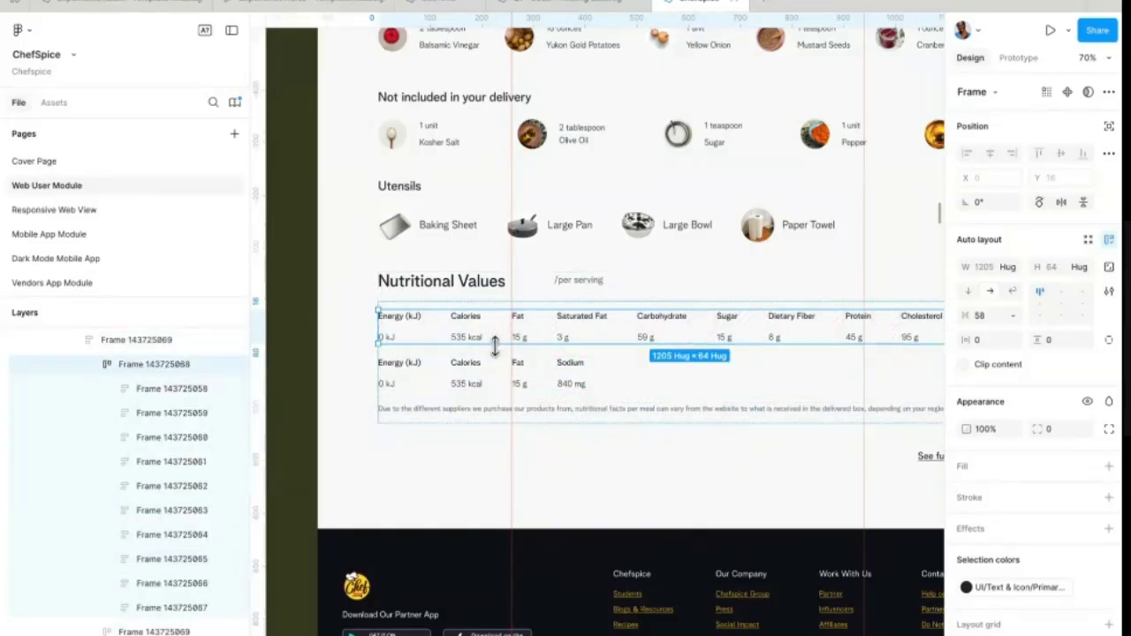
pyautogui.click(613, 370)
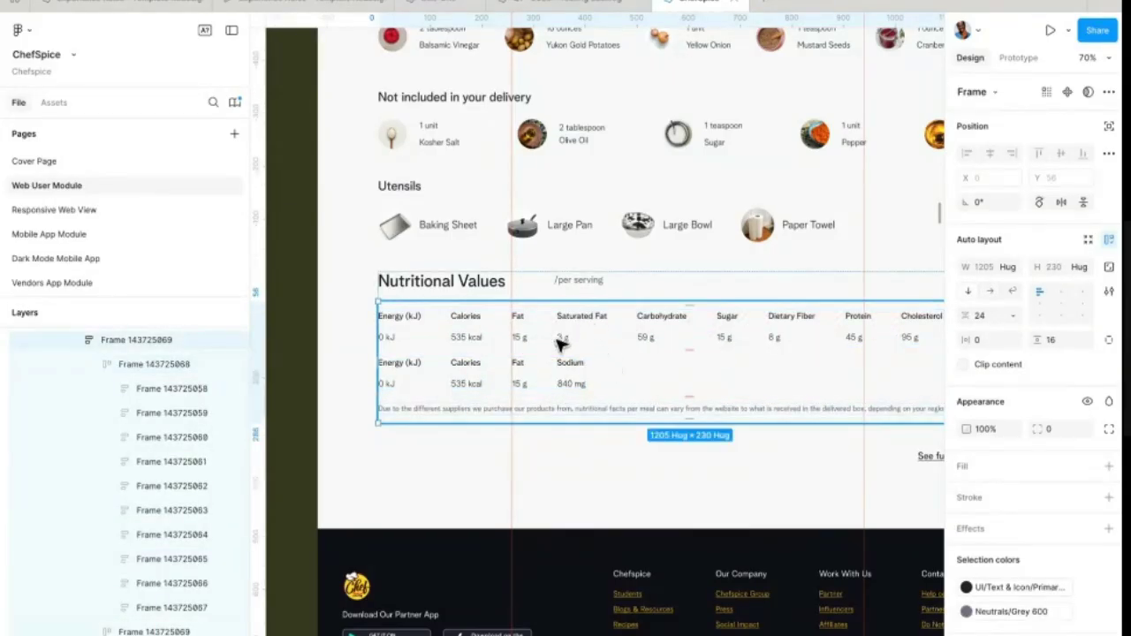
pyautogui.scroll(-2, 561, 390)
pyautogui.hscroll(2, 561, 389)
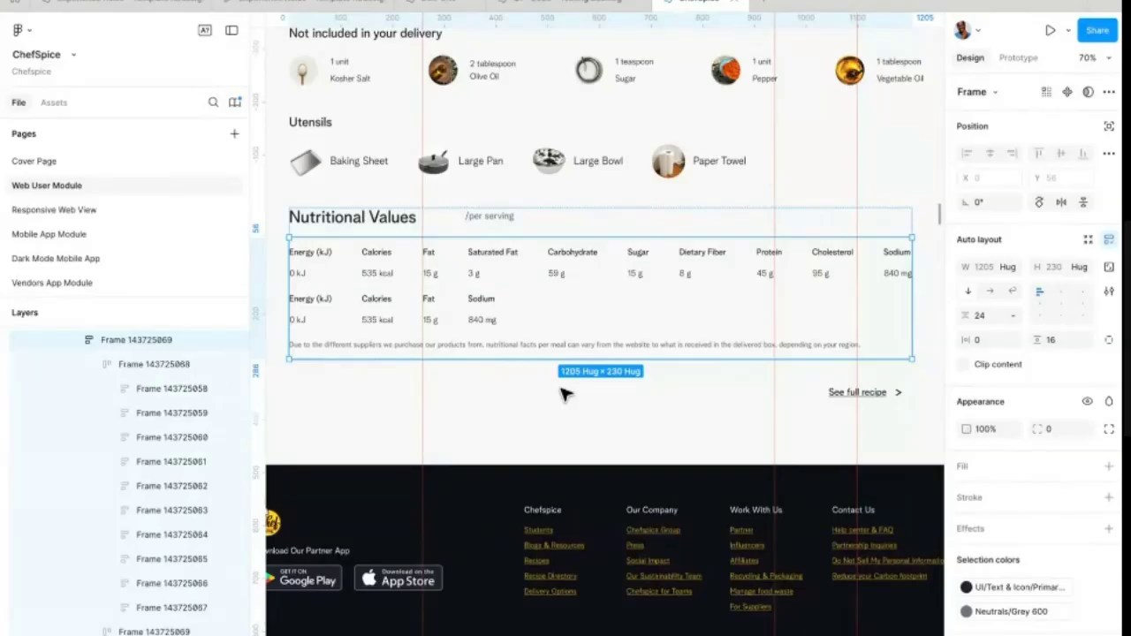
pyautogui.click(504, 221)
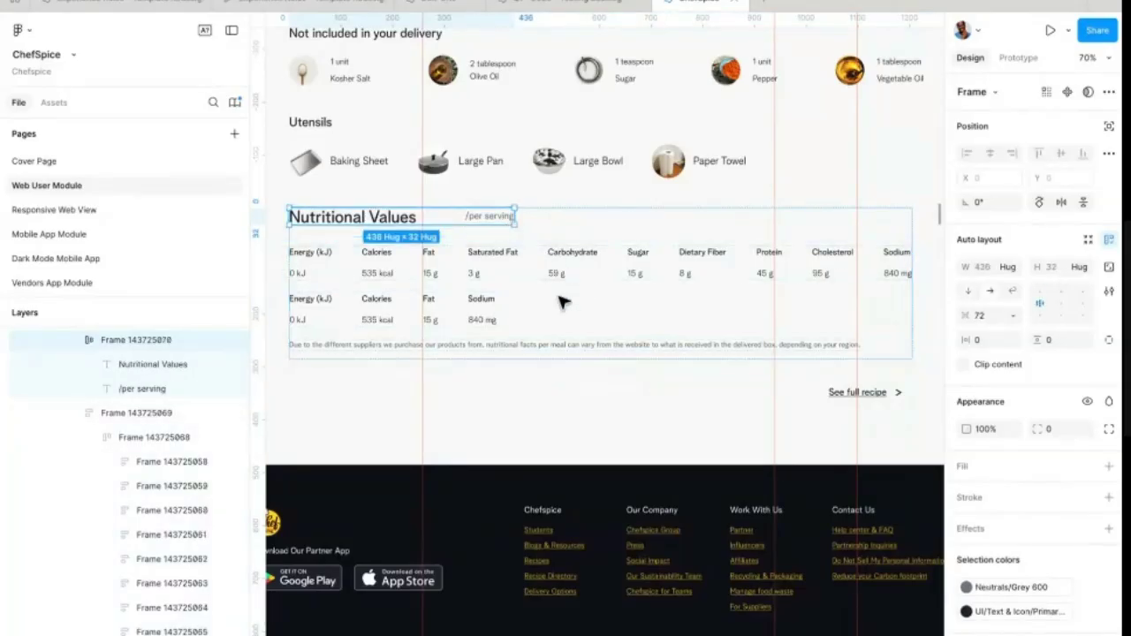
# Step: Survey the page sections and examine the Next Delivery timeline card on the logged-in Manage Meal Plans page
pyautogui.scroll(-10, 562, 302)
pyautogui.scroll(5, 552, 311)
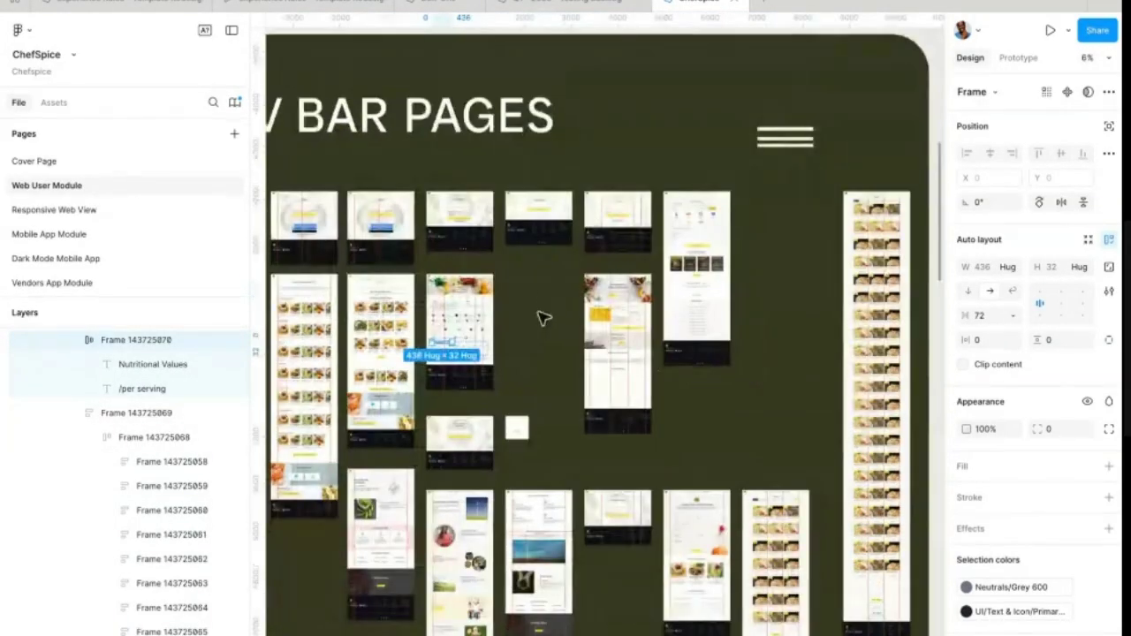
pyautogui.hscroll(5, 613, 295)
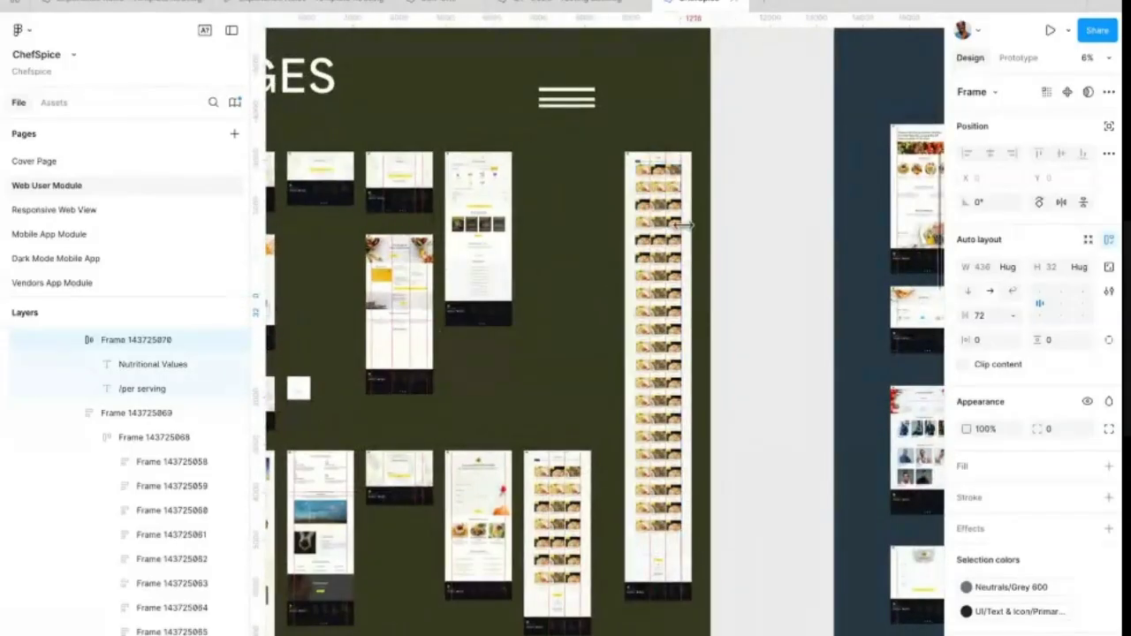
pyautogui.scroll(3, 676, 195)
pyautogui.scroll(-2, 851, 206)
pyautogui.hscroll(10, 851, 207)
pyautogui.scroll(-5, 850, 207)
pyautogui.hscroll(6, 745, 186)
pyautogui.scroll(2, 744, 184)
pyautogui.scroll(1, 747, 185)
pyautogui.hscroll(7, 591, 163)
pyautogui.hscroll(-8, 592, 163)
pyautogui.hscroll(-1, 593, 162)
pyautogui.scroll(2, 592, 161)
pyautogui.scroll(10, 628, 189)
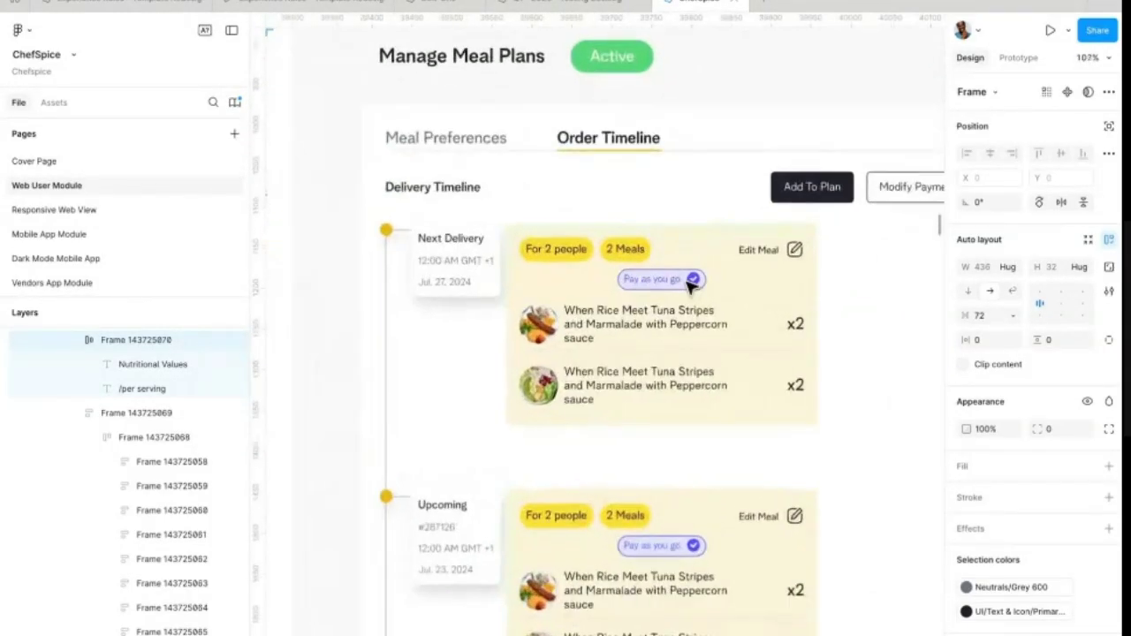
pyautogui.click(714, 254)
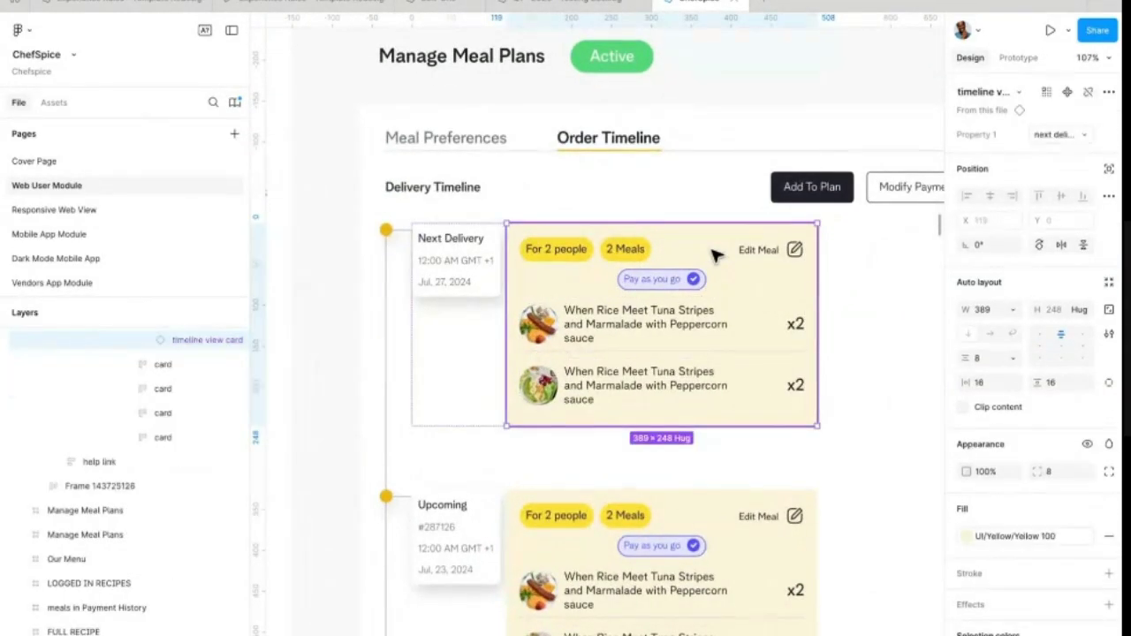
# Step: Locate the create new timeline component set in the New Components section and examine its variants
pyautogui.scroll(-3, 714, 254)
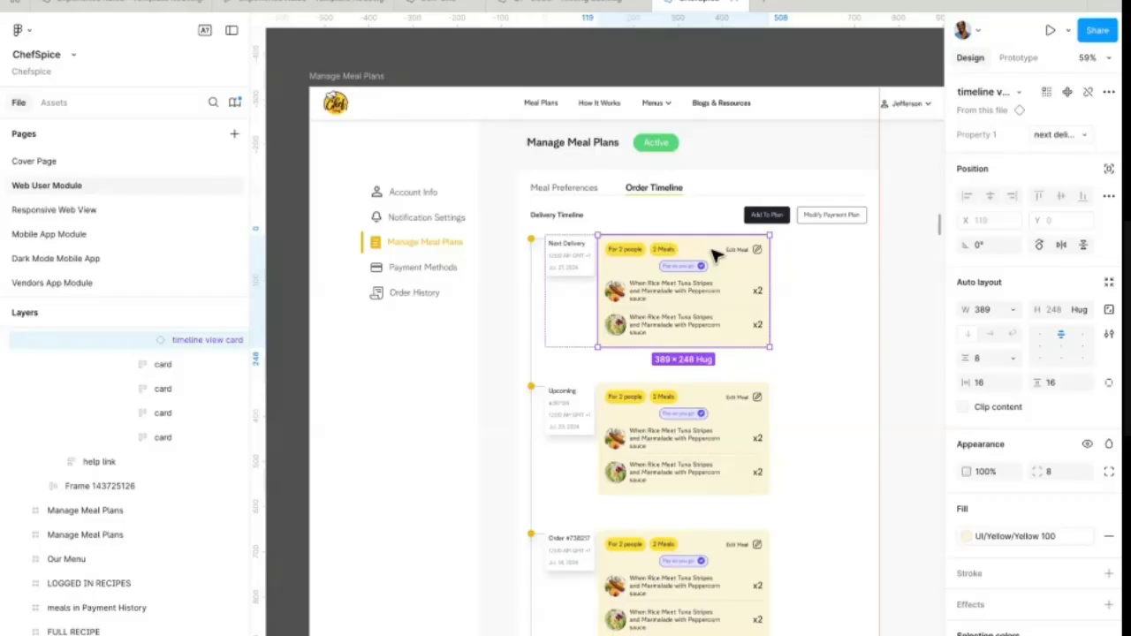
pyautogui.scroll(-15, 713, 256)
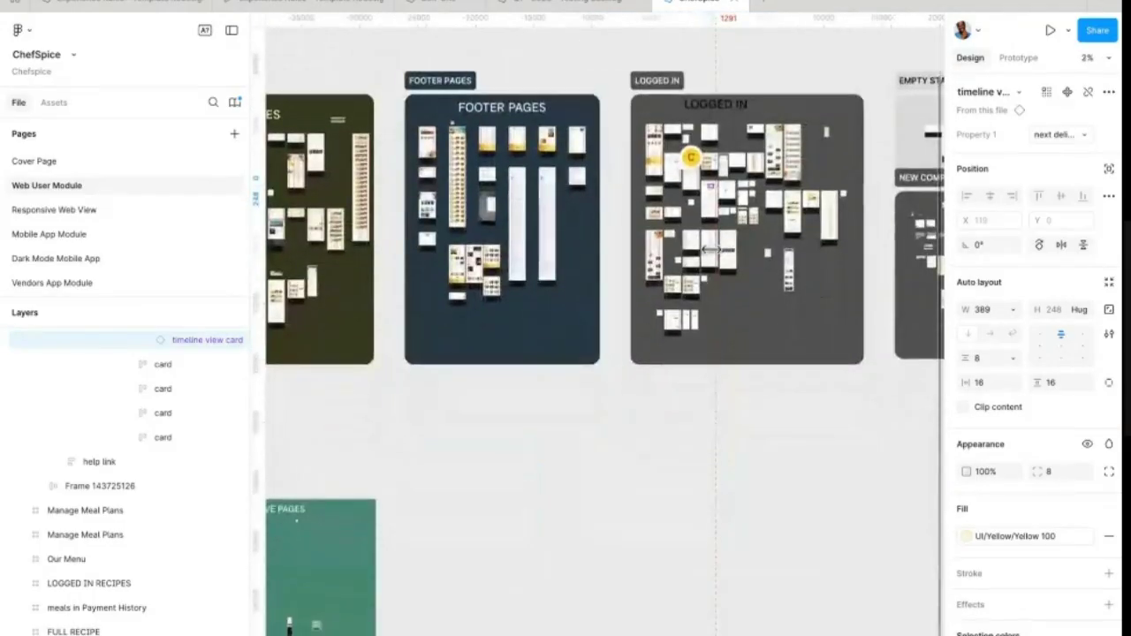
pyautogui.scroll(5, 654, 202)
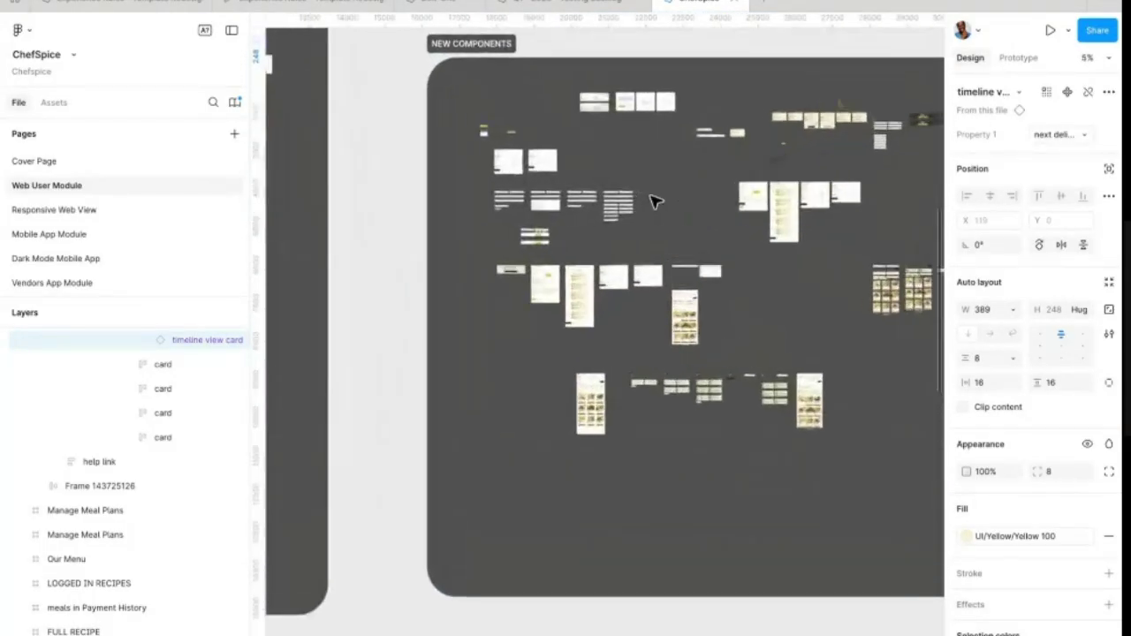
pyautogui.scroll(3, 654, 202)
pyautogui.click(813, 235)
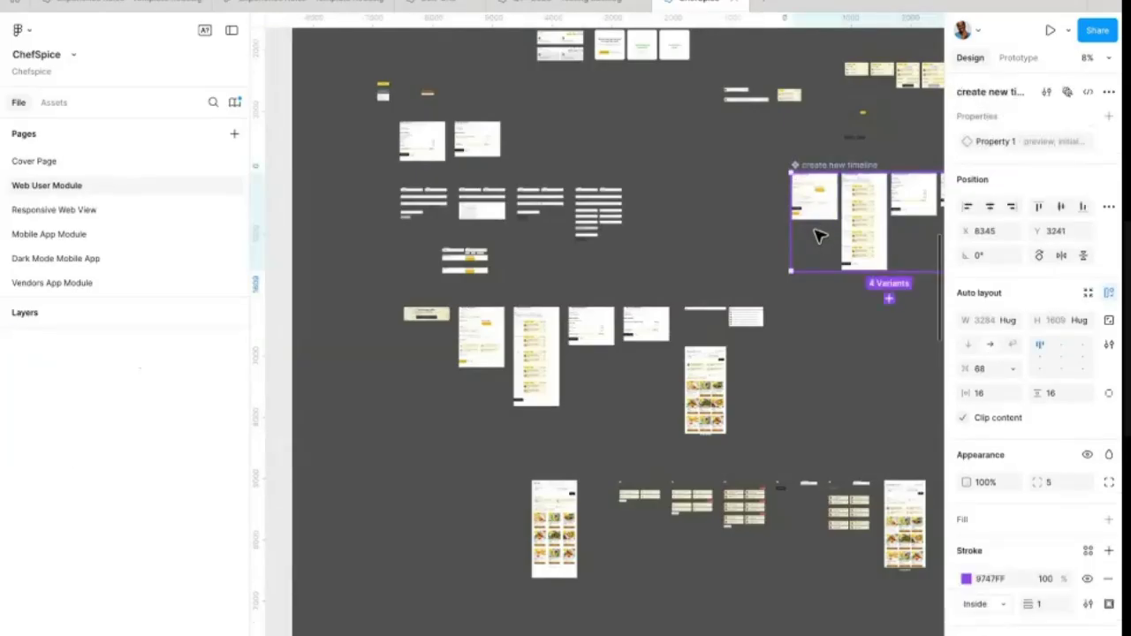
pyautogui.hscroll(-3, 751, 274)
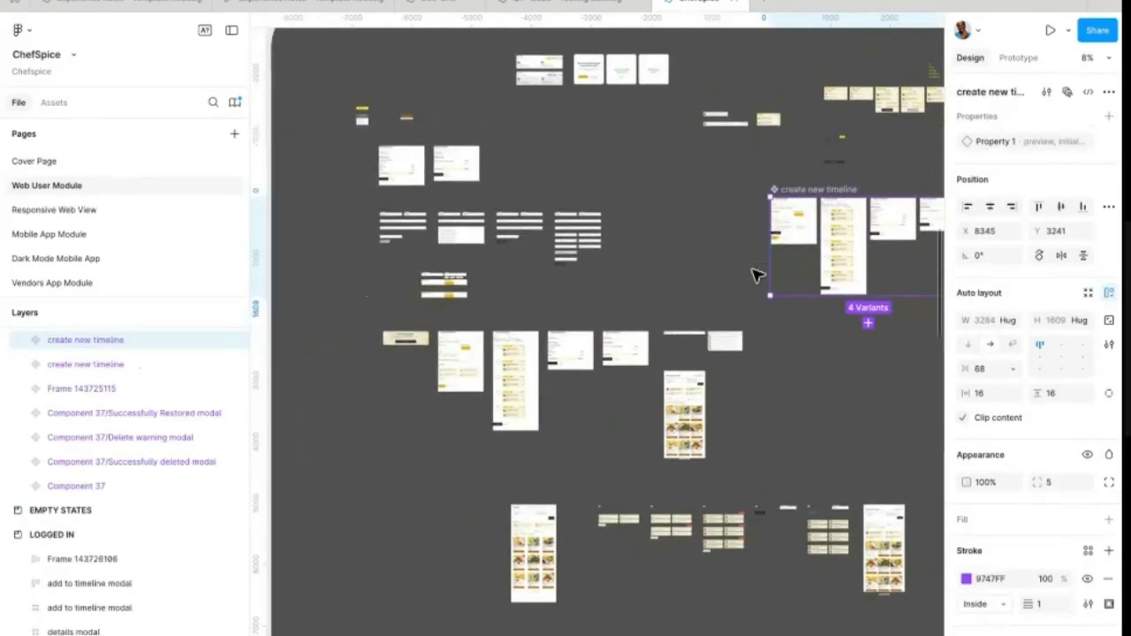
pyautogui.scroll(5, 910, 233)
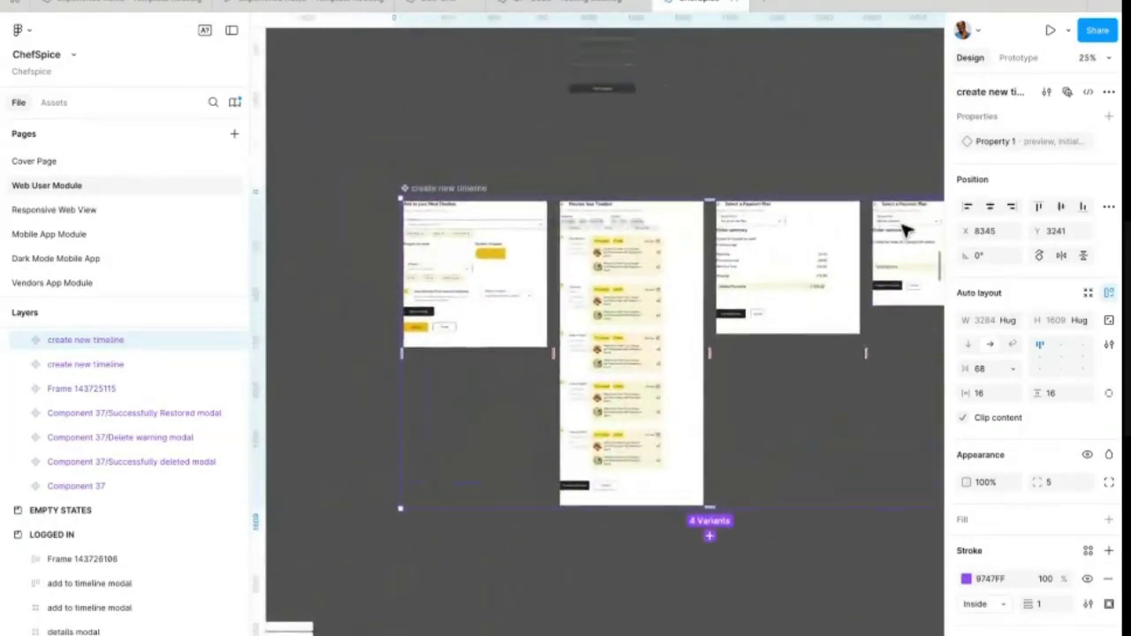
pyautogui.scroll(5, 505, 255)
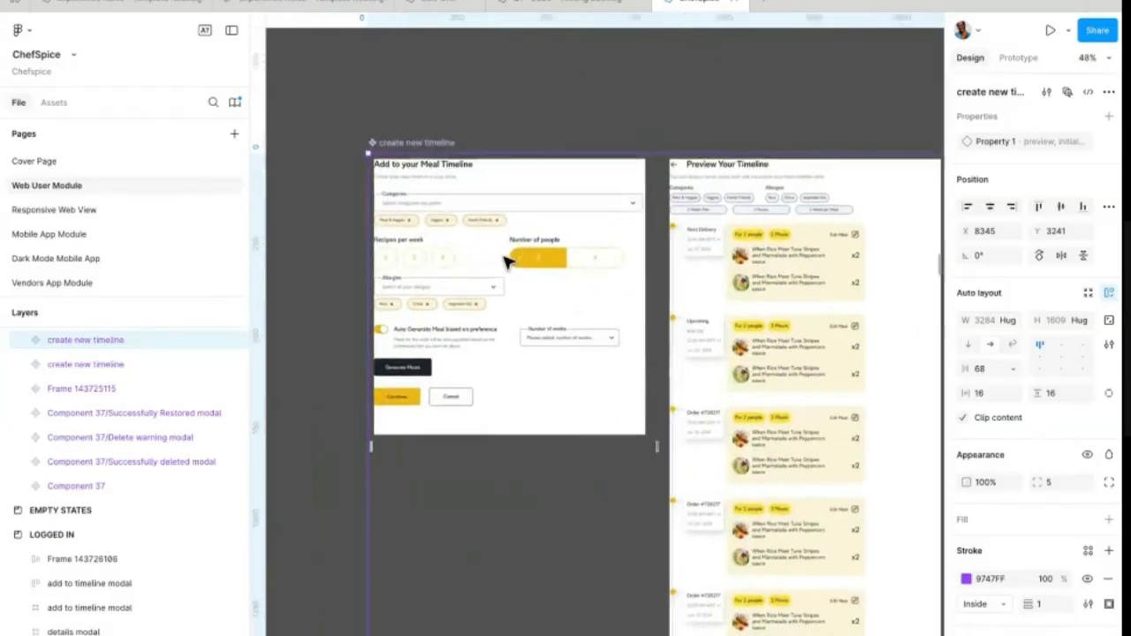
# Step: Examine the initial variant's auto layout, including the Recipes per week row, the meal generation block and the Number of people selector
pyautogui.click(550, 256)
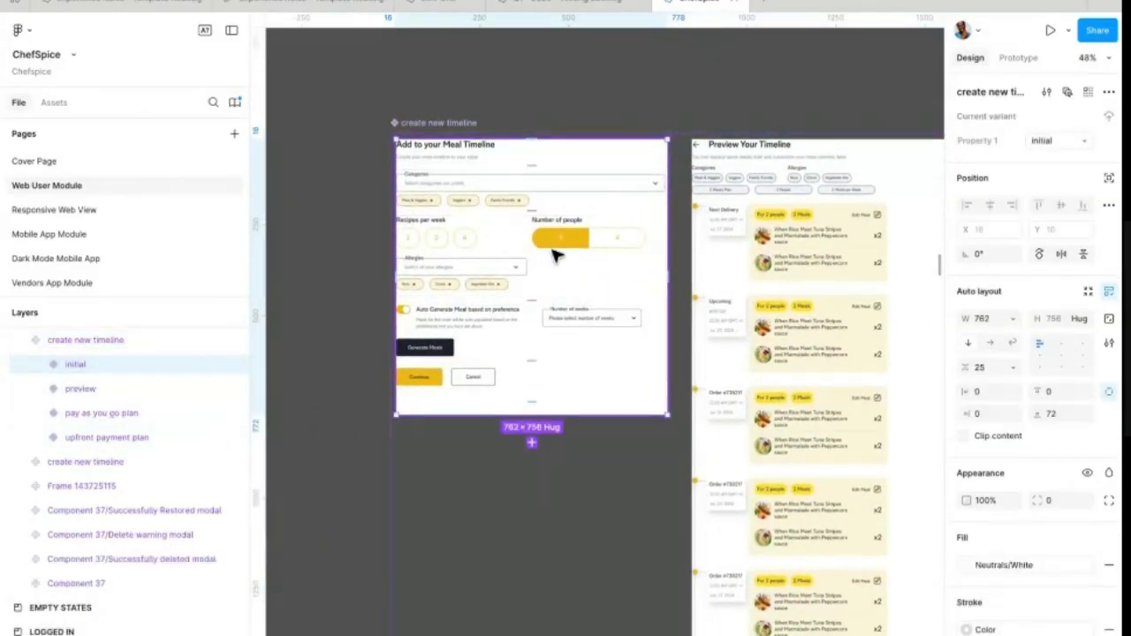
pyautogui.hscroll(1, 528, 238)
pyautogui.doubleClick(420, 264)
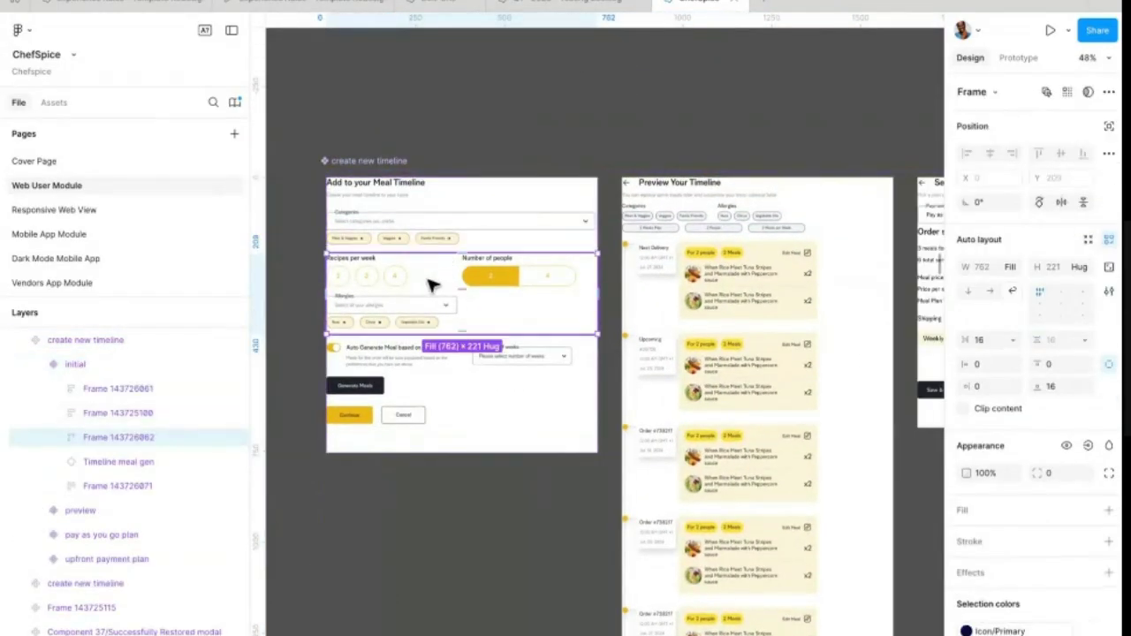
pyautogui.click(128, 463)
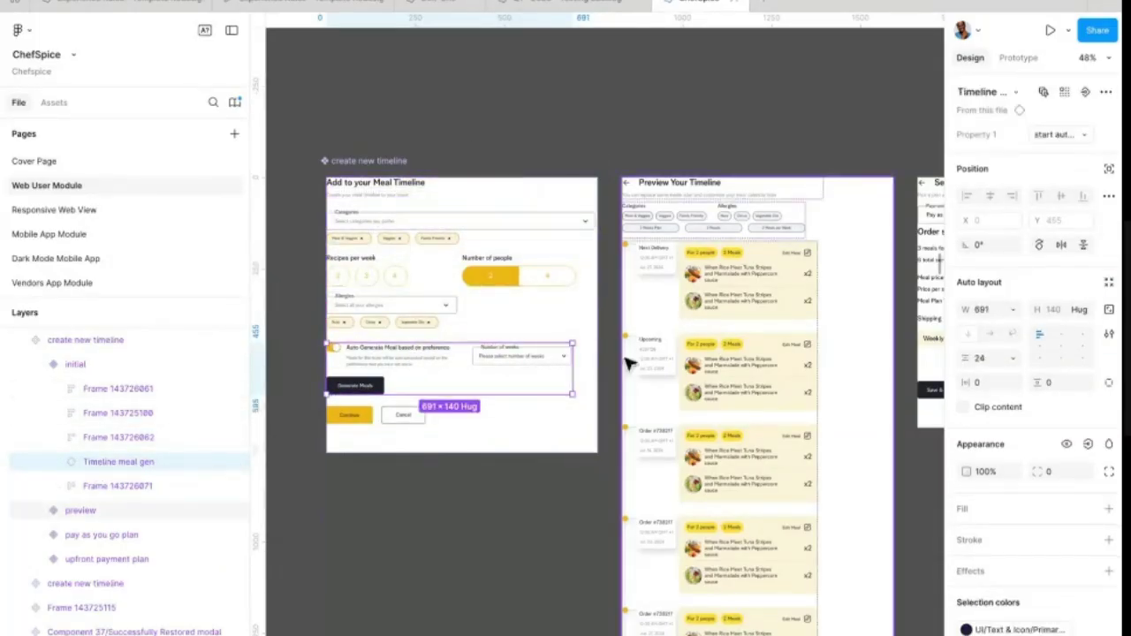
pyautogui.click(512, 283)
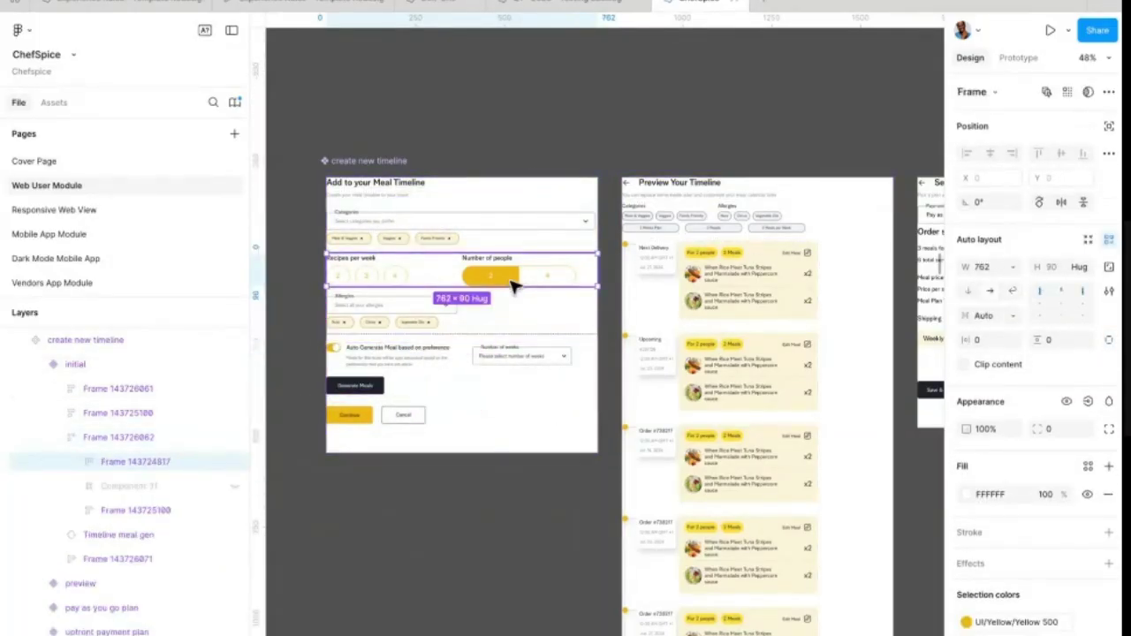
pyautogui.click(510, 281)
pyautogui.click(499, 277)
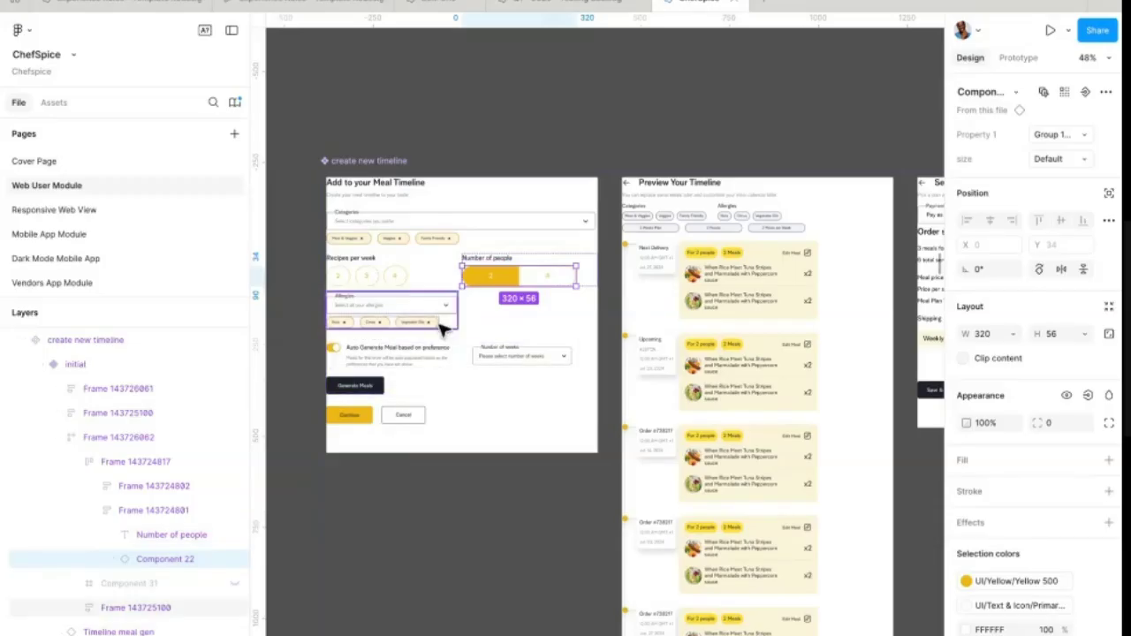
pyautogui.click(459, 398)
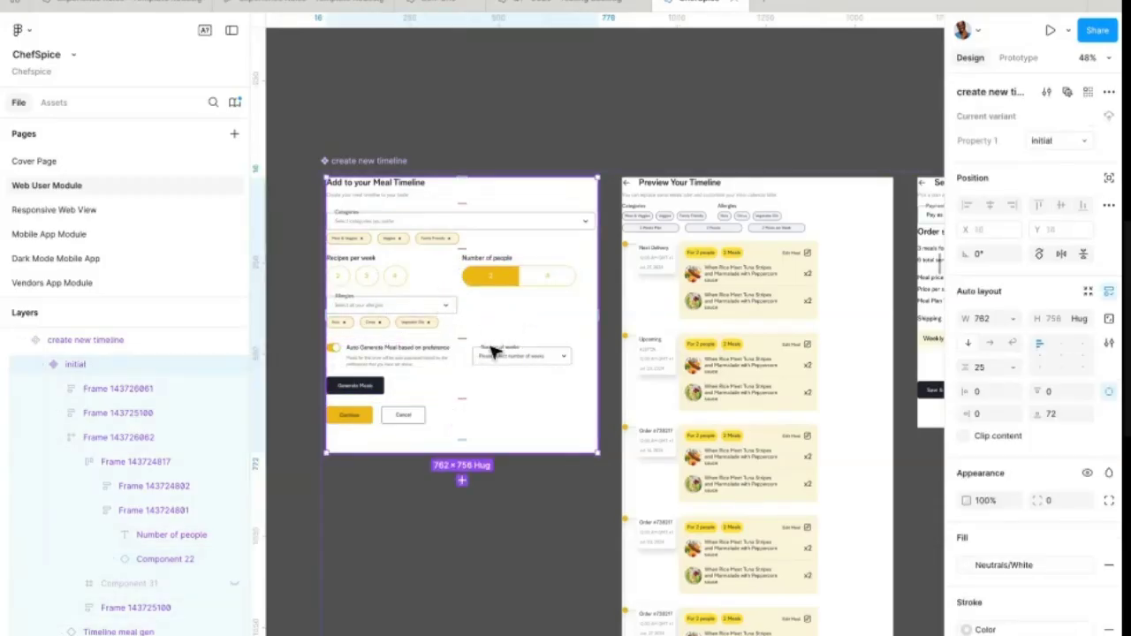
# Step: Compare the preview and initial variants of the create new timeline component, and examine the initial variant's form fields up close
pyautogui.scroll(-4, 493, 352)
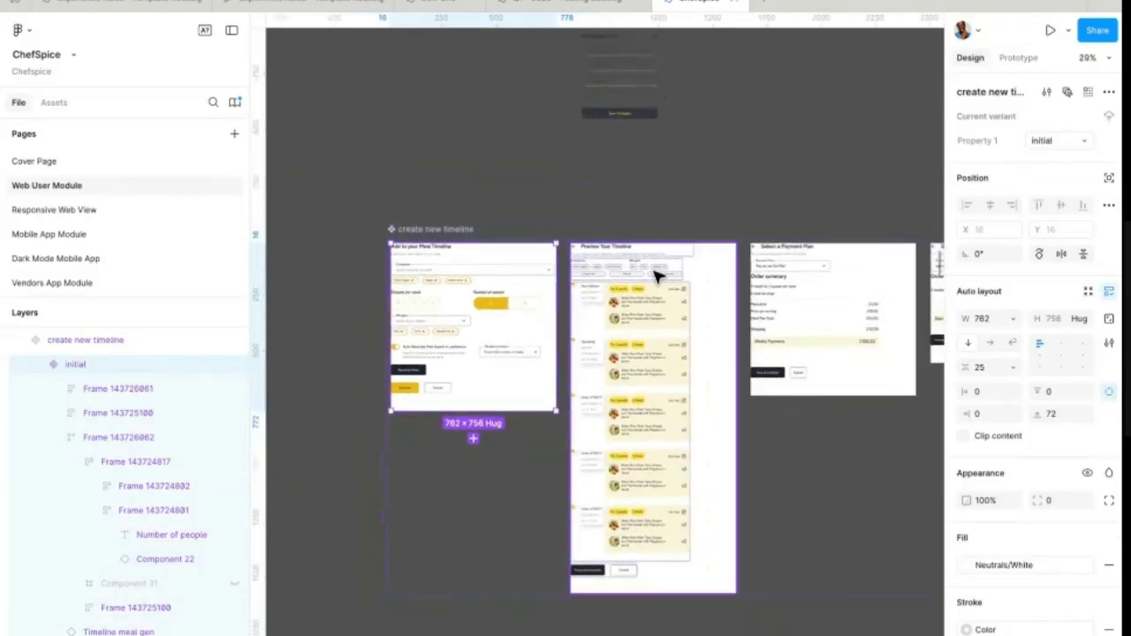
pyautogui.click(649, 281)
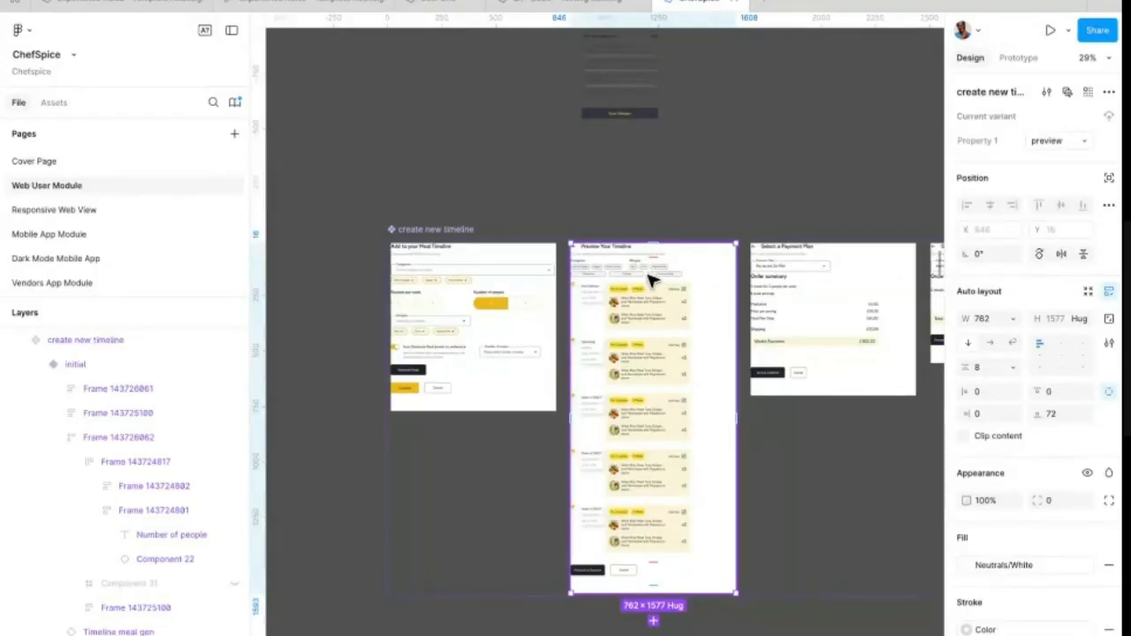
pyautogui.click(467, 273)
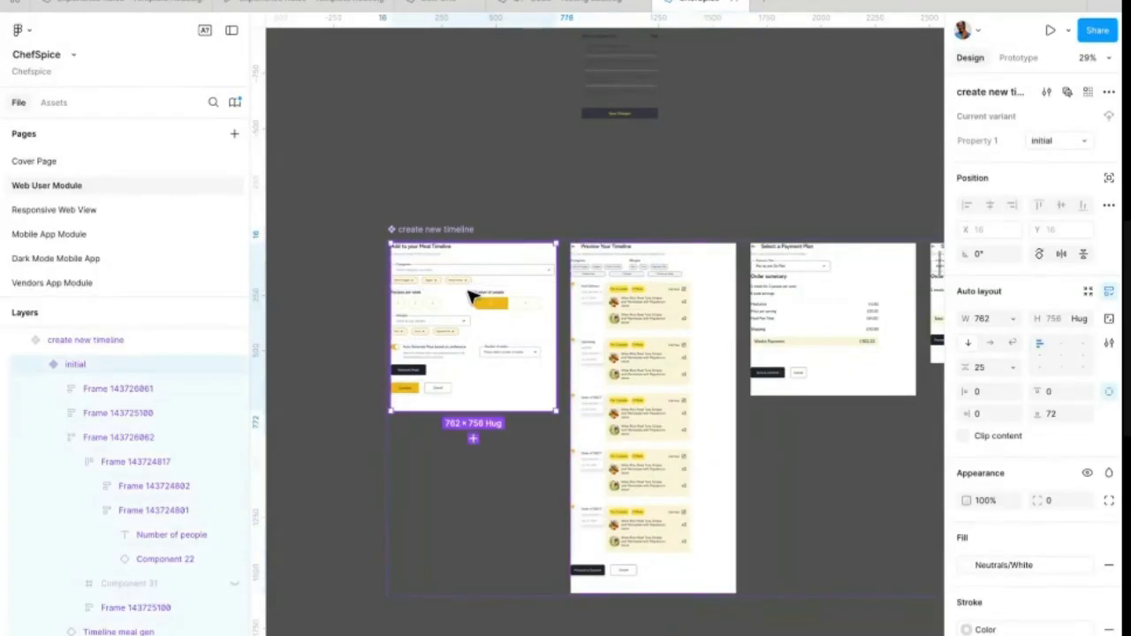
pyautogui.scroll(3, 469, 293)
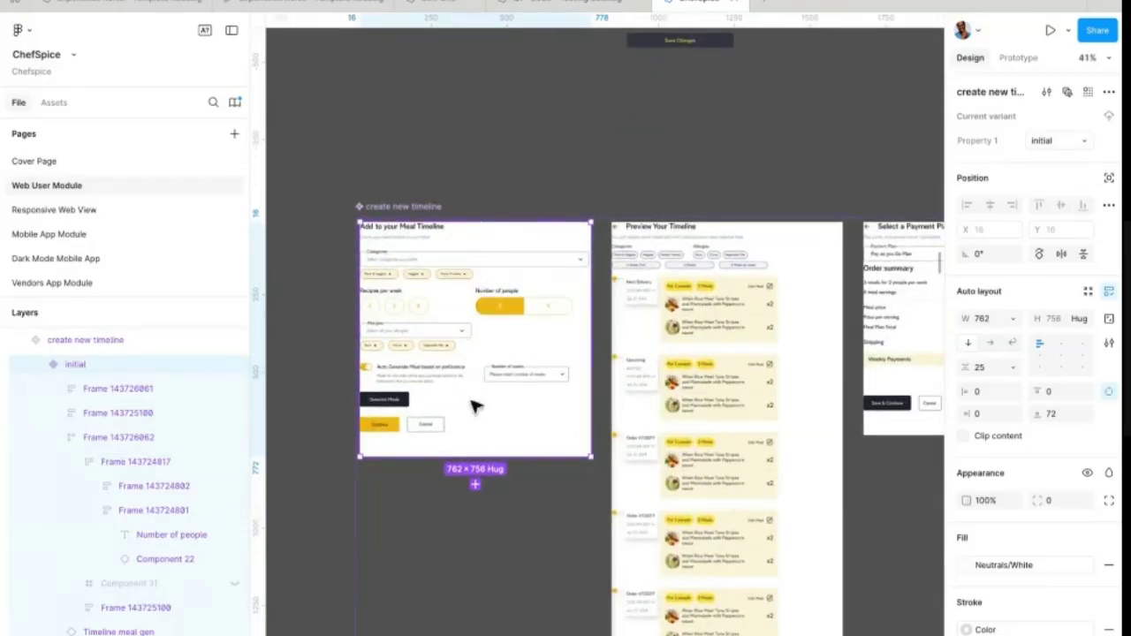
pyautogui.scroll(5, 503, 322)
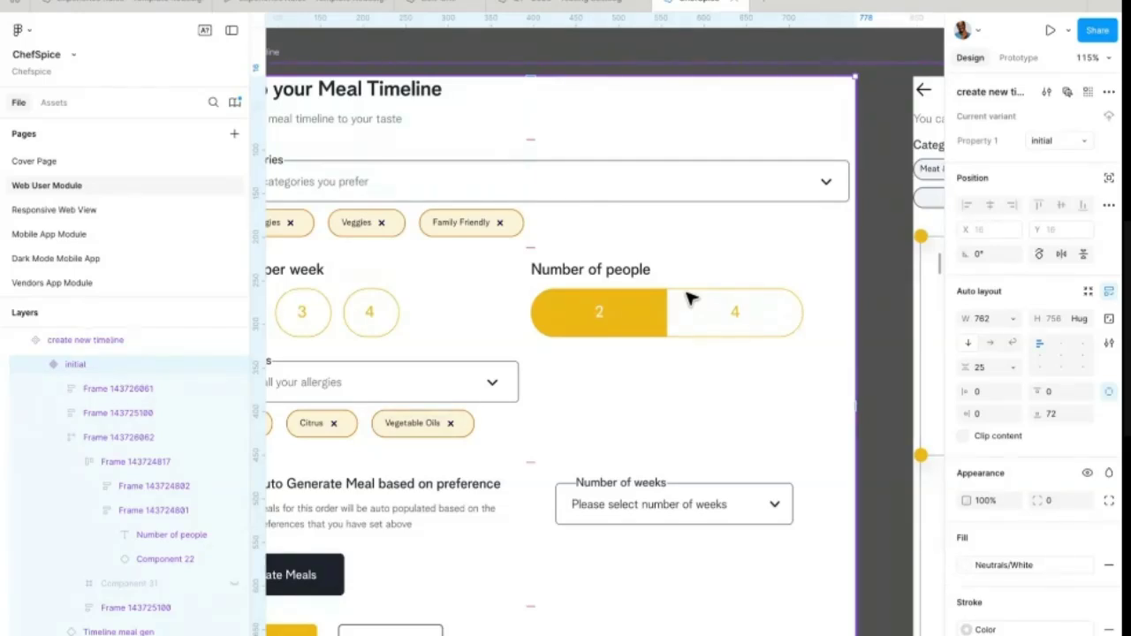
# Step: Switch to the Mobile App Module page and locate the Homepage frames in the Main App section
pyautogui.hscroll(-2, 679, 315)
pyautogui.scroll(1, 678, 314)
pyautogui.scroll(-10, 678, 315)
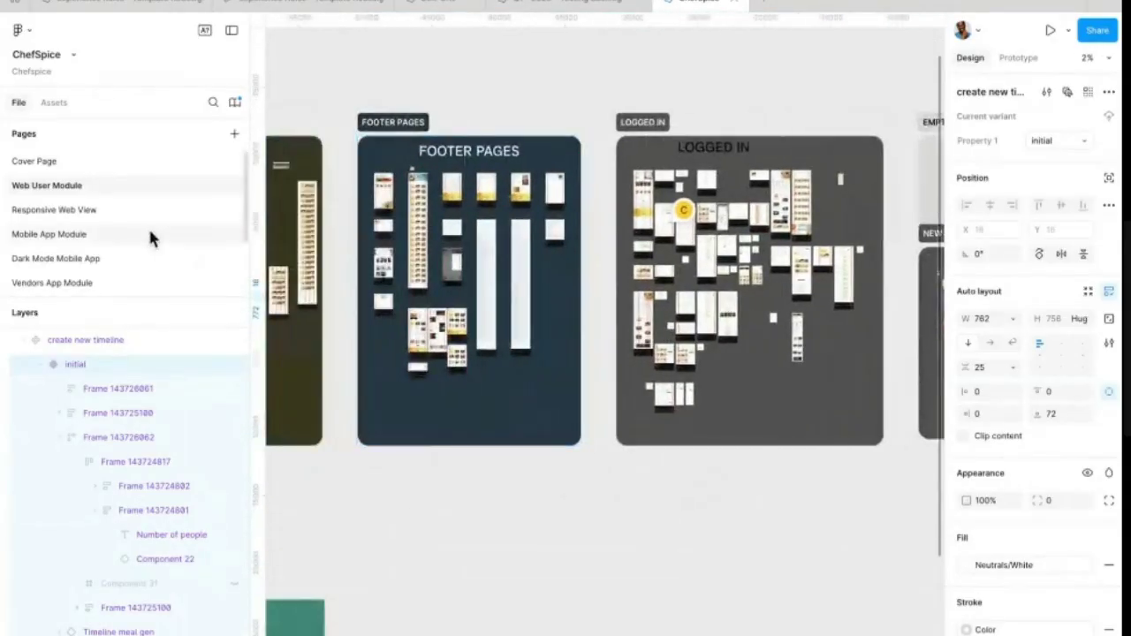
pyautogui.click(93, 234)
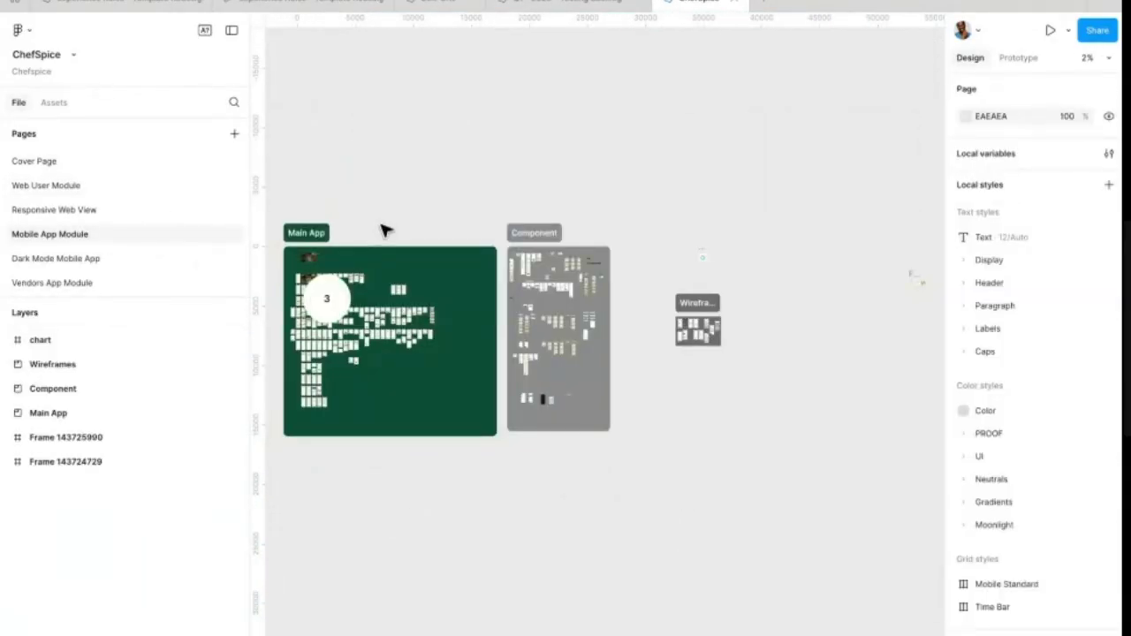
pyautogui.hscroll(-1, 412, 306)
pyautogui.scroll(1, 411, 307)
pyautogui.hscroll(-1, 412, 309)
pyautogui.scroll(5, 422, 306)
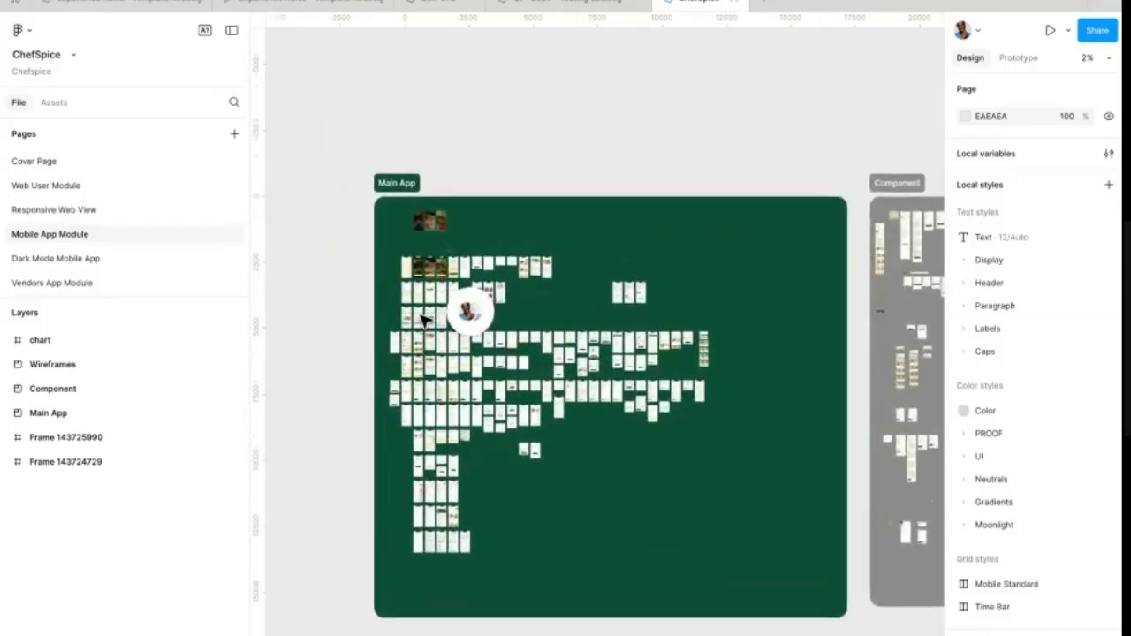
pyautogui.scroll(5, 402, 278)
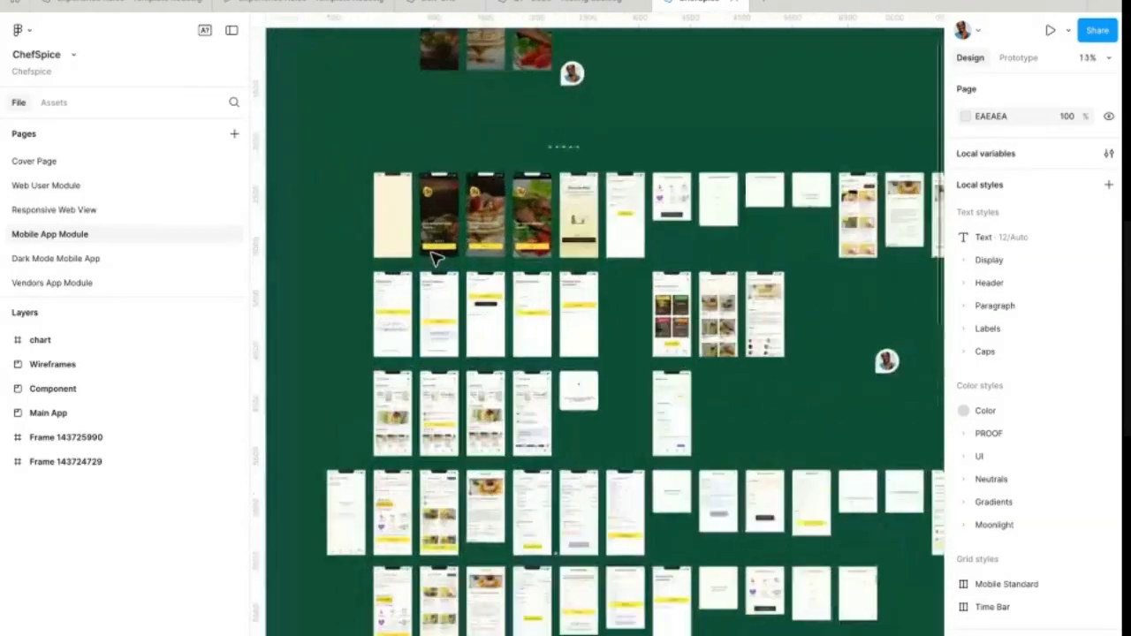
pyautogui.scroll(3, 475, 316)
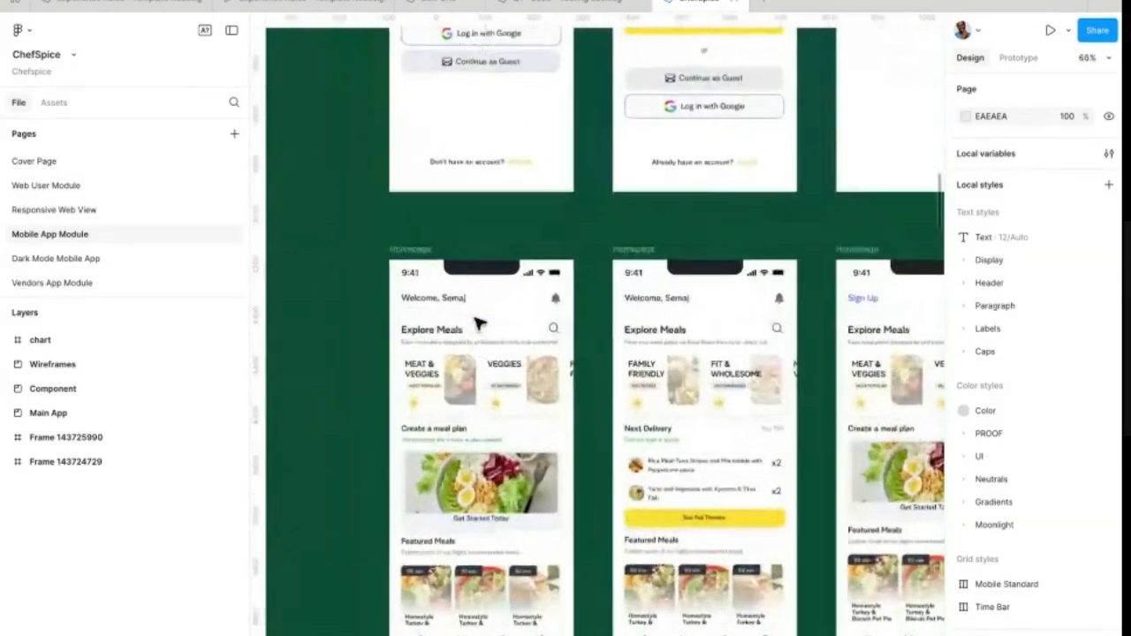
# Step: Preview the first Homepage frame as an inline prototype and reveal its interactive hotspots
pyautogui.click(430, 253)
pyautogui.hotkey('shift', 'space')
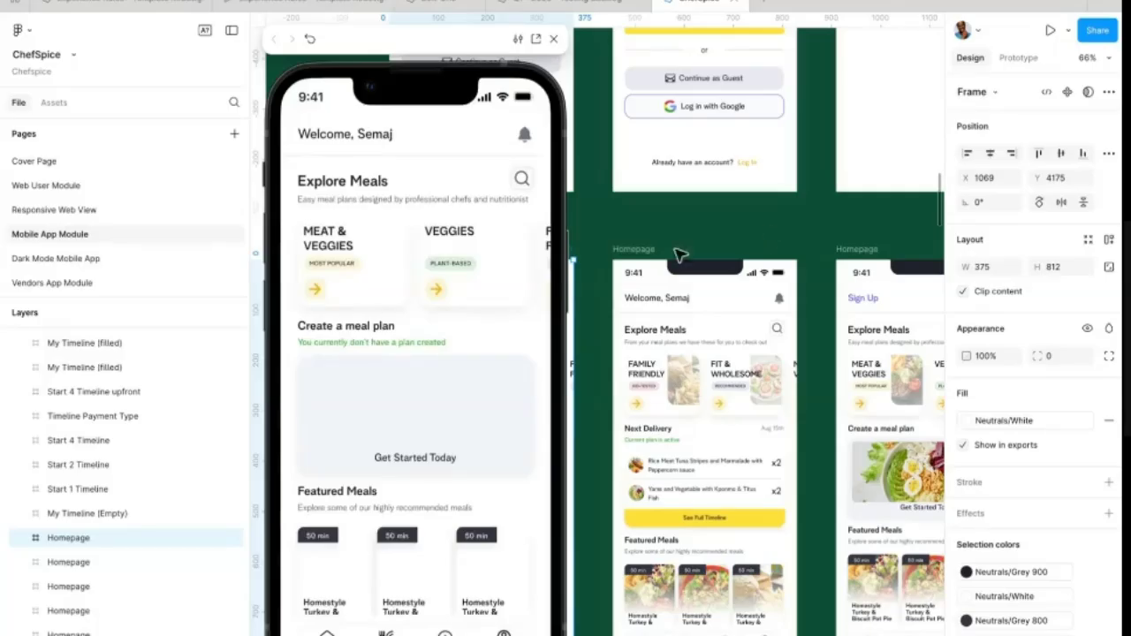
pyautogui.click(474, 327)
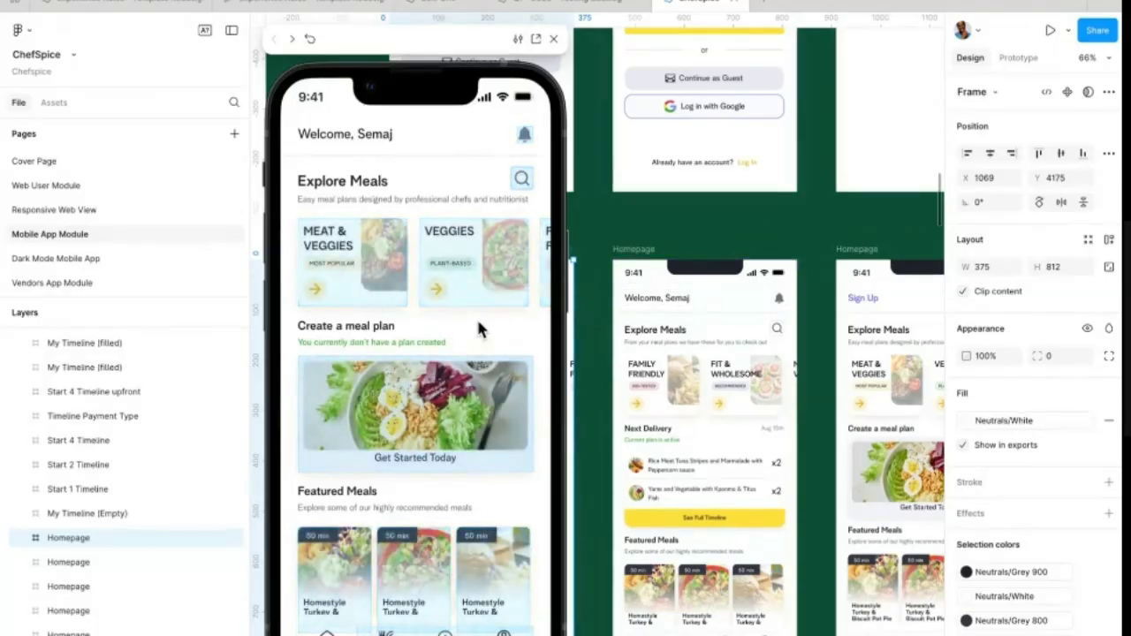
# Step: Follow the Meat & Veggies category to the Search Results screen, open a meal's instruction modal and examine its steps and images
pyautogui.click(325, 287)
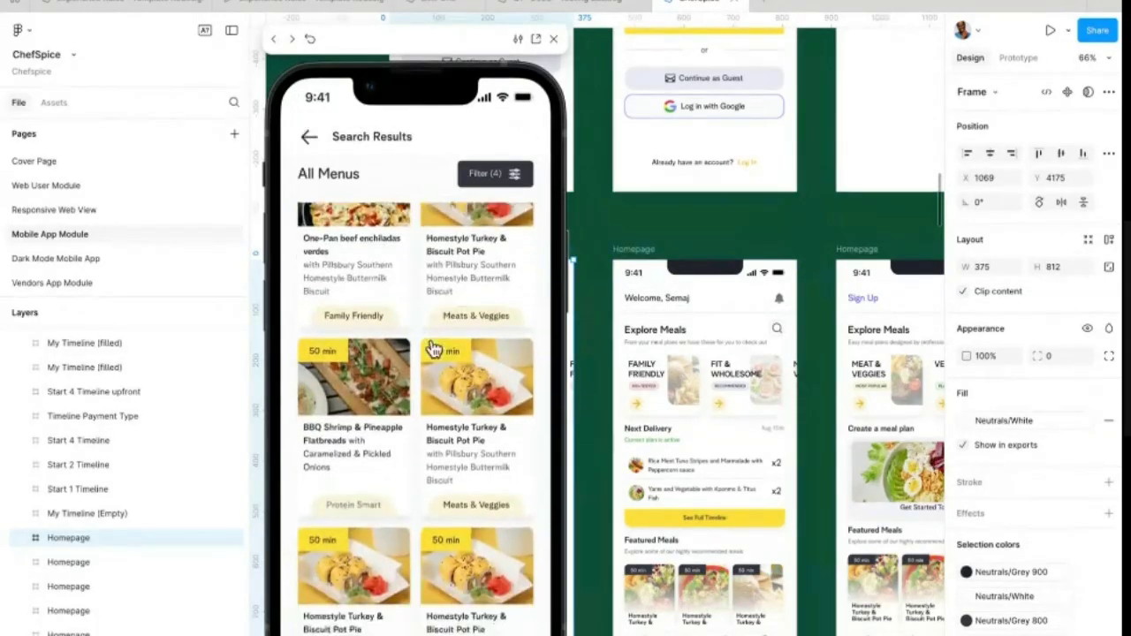
pyautogui.click(334, 347)
pyautogui.scroll(-5, 426, 333)
pyautogui.scroll(-10, 426, 333)
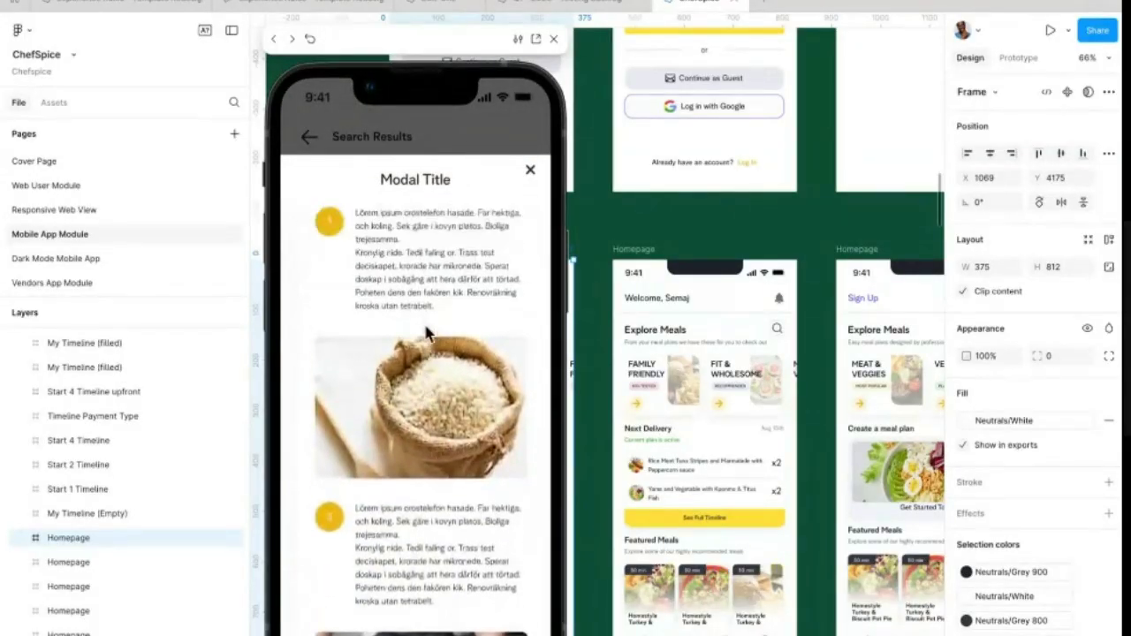
pyautogui.scroll(-10, 446, 424)
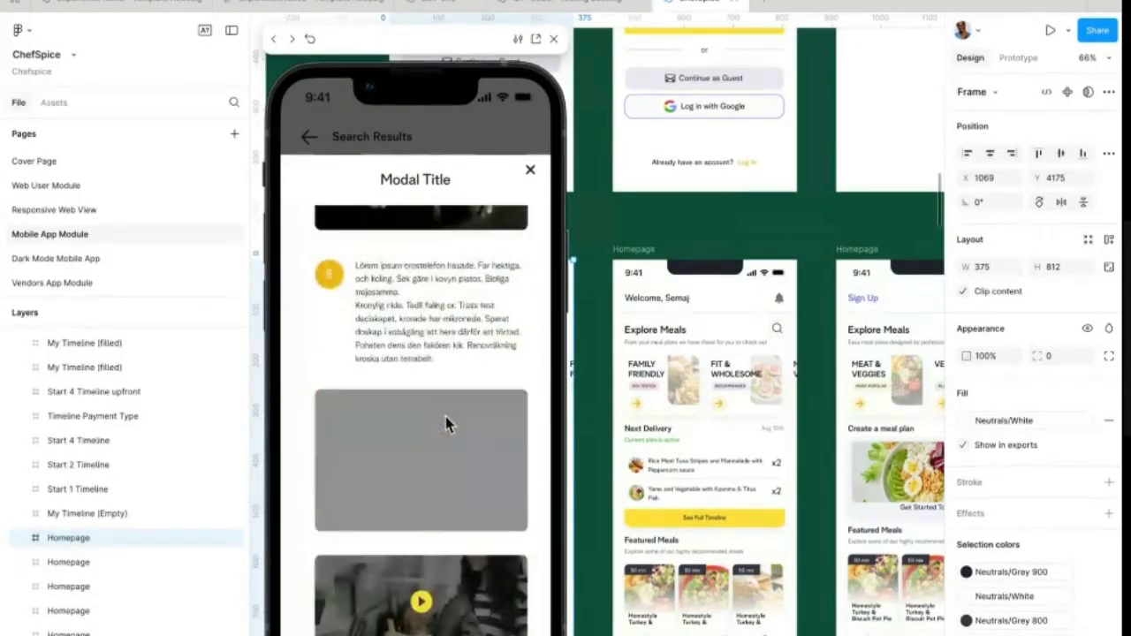
# Step: Return to Find My Meals and select Meat & Veggies, Veggies, Fit & Wholesome, Quick & Easy and Pescatarian as meal preferences
pyautogui.press('Left')
pyautogui.press('Left')
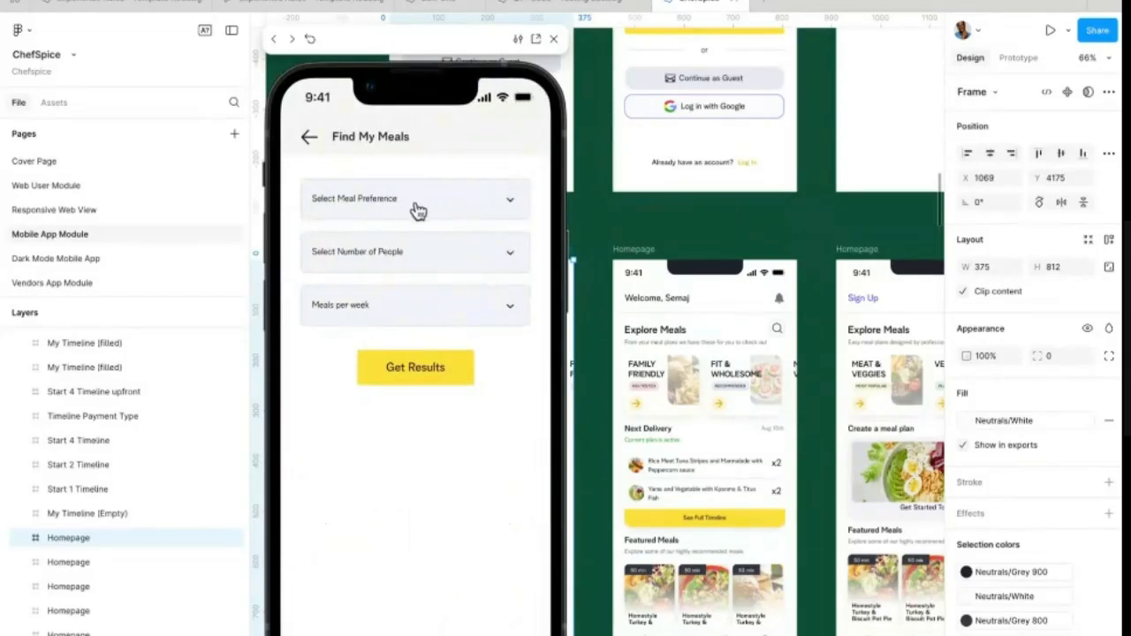
pyautogui.click(409, 205)
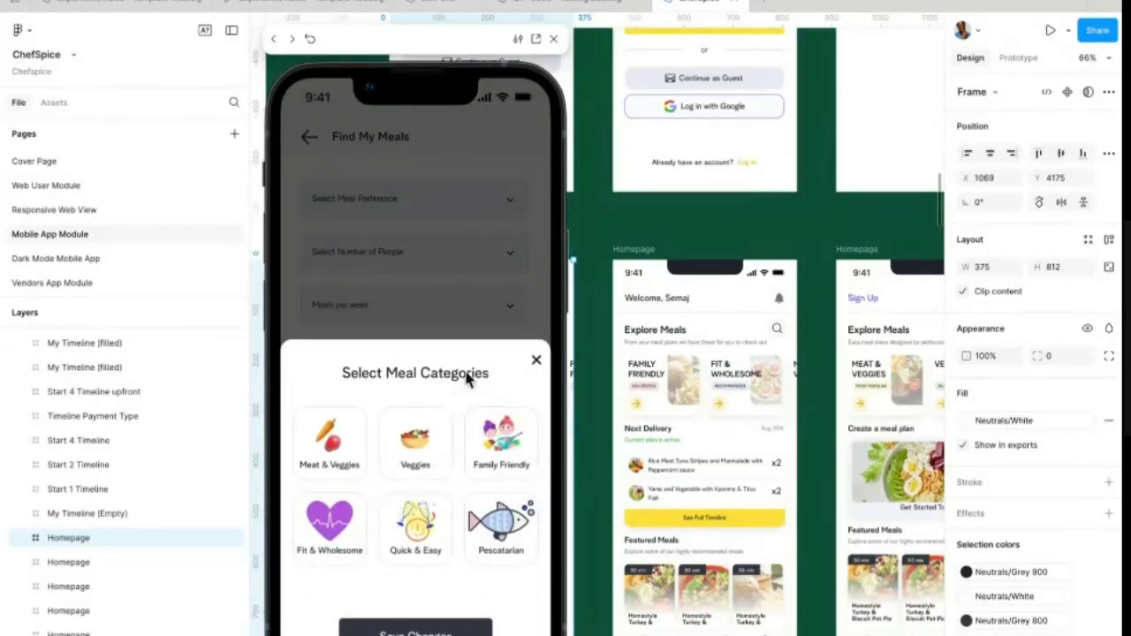
pyautogui.click(403, 461)
pyautogui.click(336, 462)
pyautogui.click(330, 558)
pyautogui.click(417, 552)
pyautogui.click(537, 549)
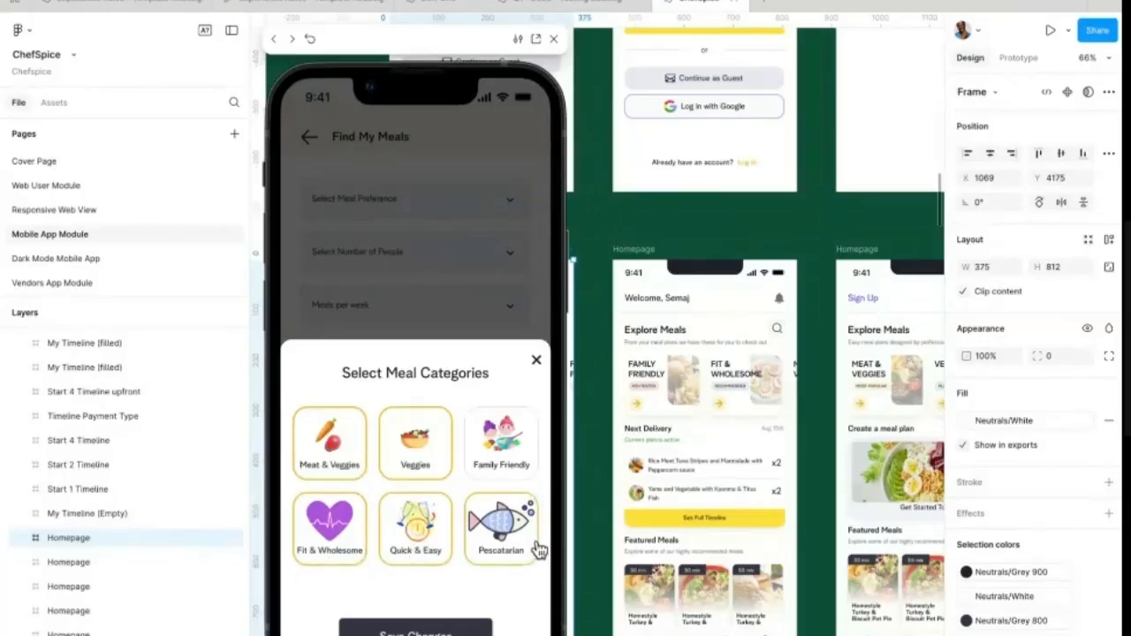
# Step: Deselect Pescatarian, Quick & Easy and Fit & Wholesome, close the category selector and go back to the homepage
pyautogui.click(489, 539)
pyautogui.click(433, 544)
pyautogui.click(363, 555)
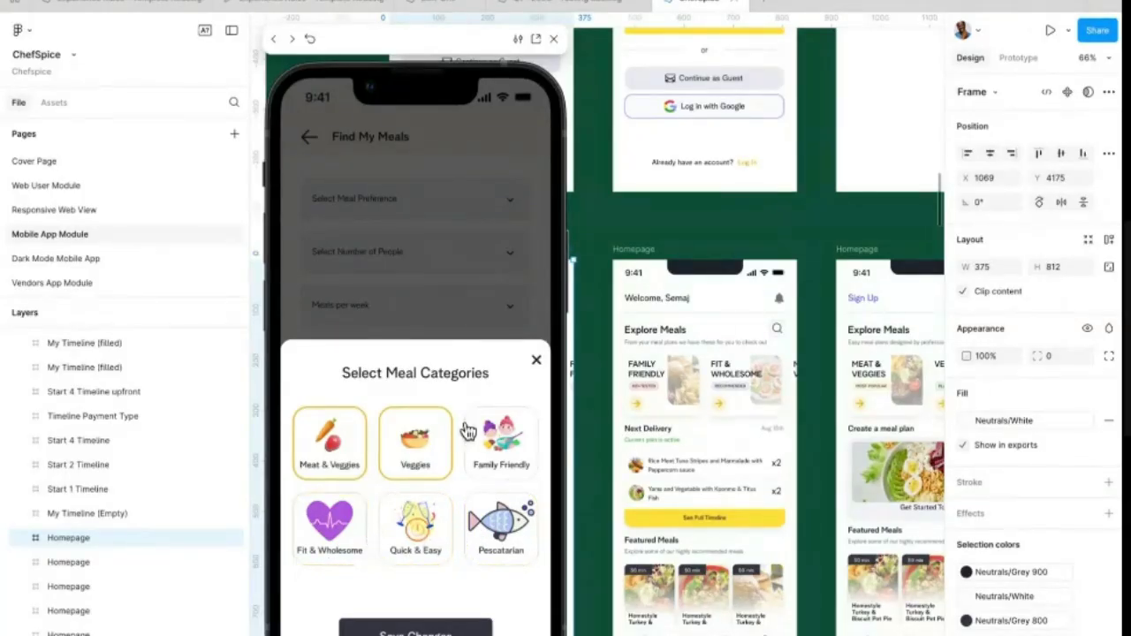
pyautogui.click(535, 363)
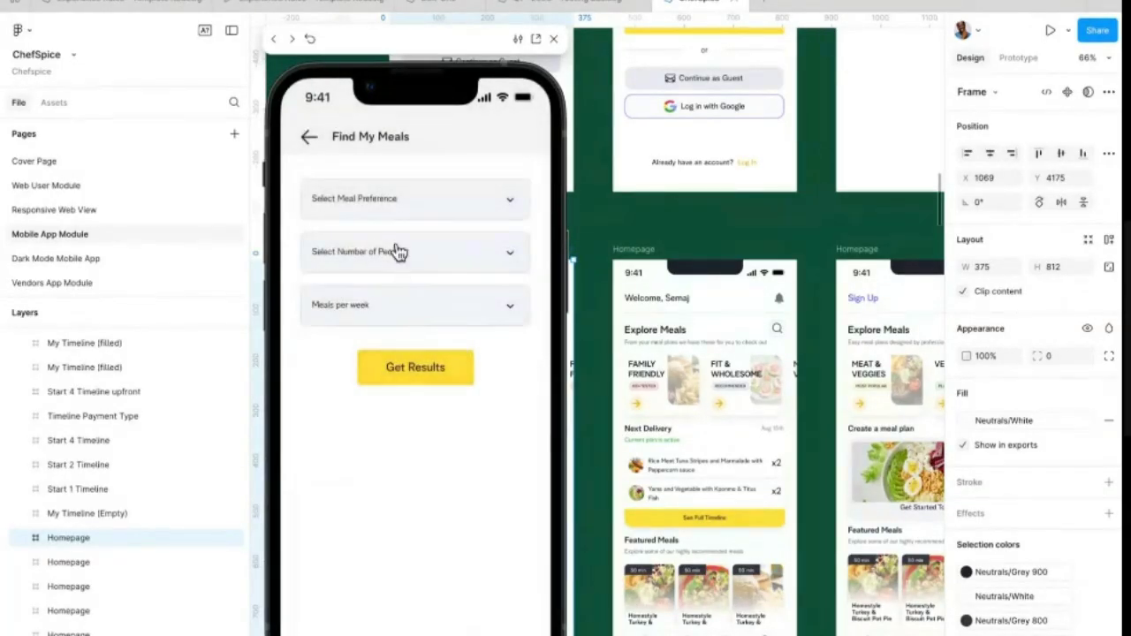
pyautogui.click(309, 143)
pyautogui.click(309, 142)
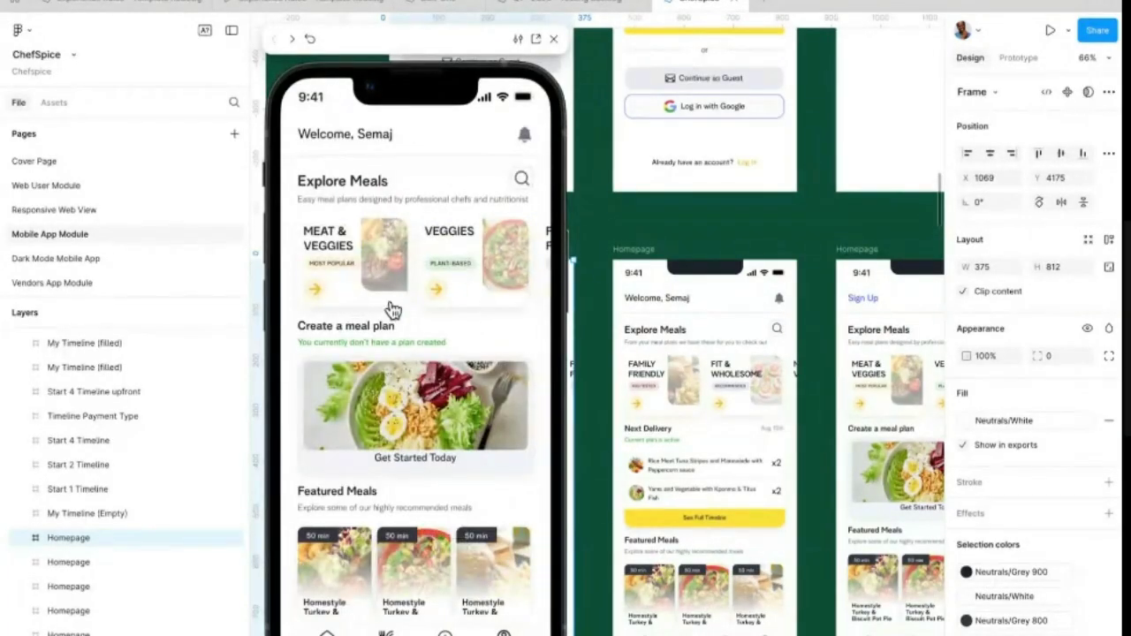
# Step: Start creating a meal plan from the homepage and test switching Number of people between 4 and 2, ending on 2
pyautogui.scroll(-1, 412, 442)
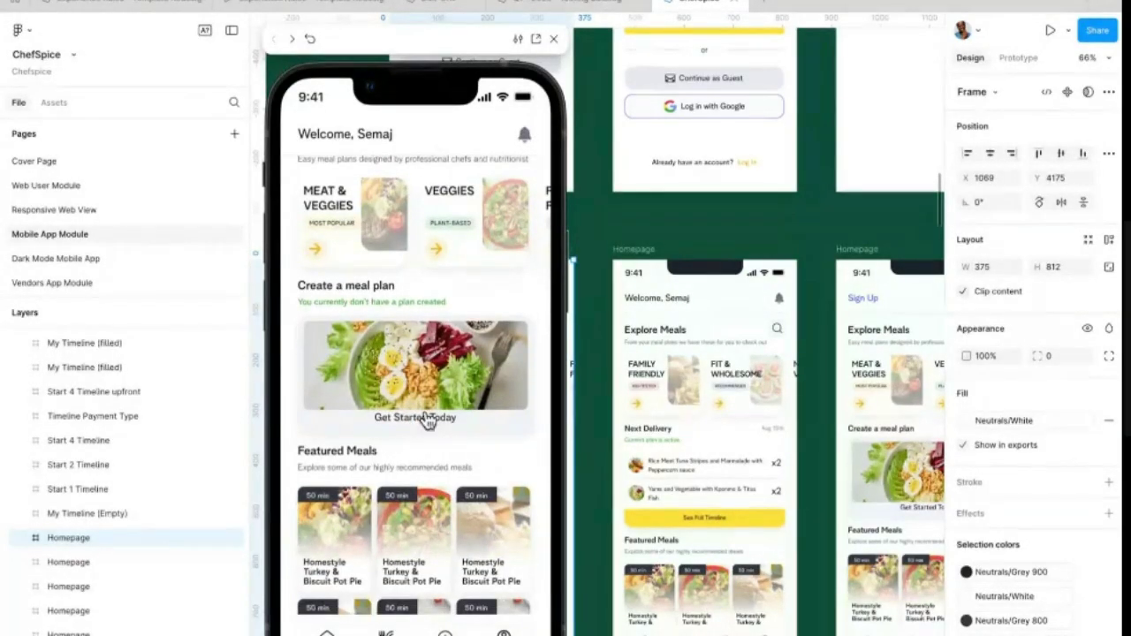
pyautogui.click(427, 419)
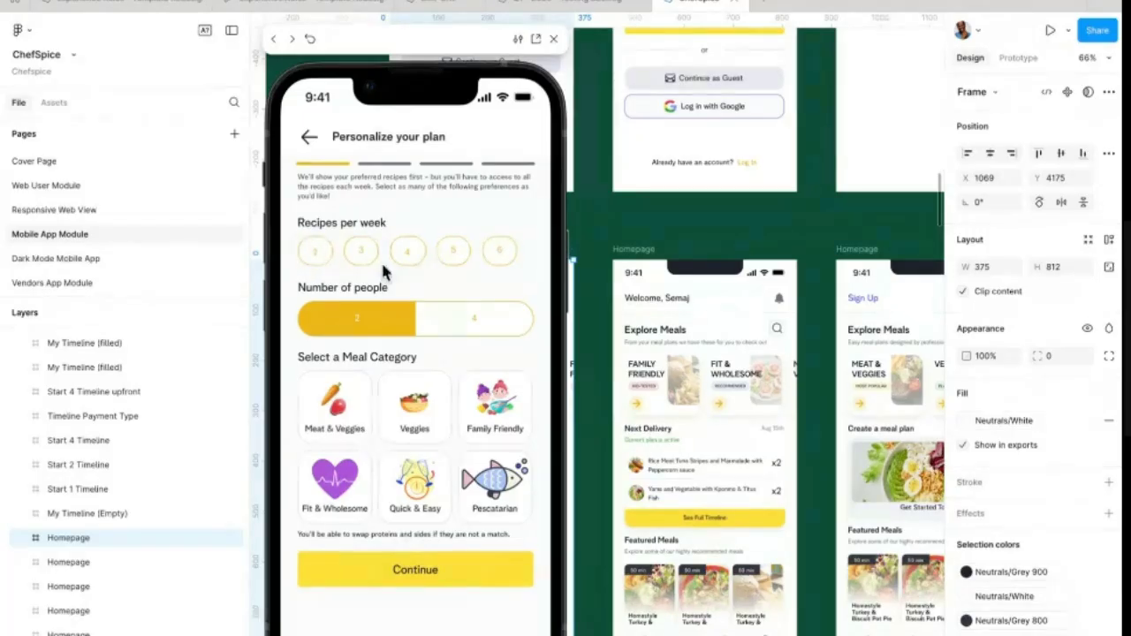
pyautogui.click(454, 324)
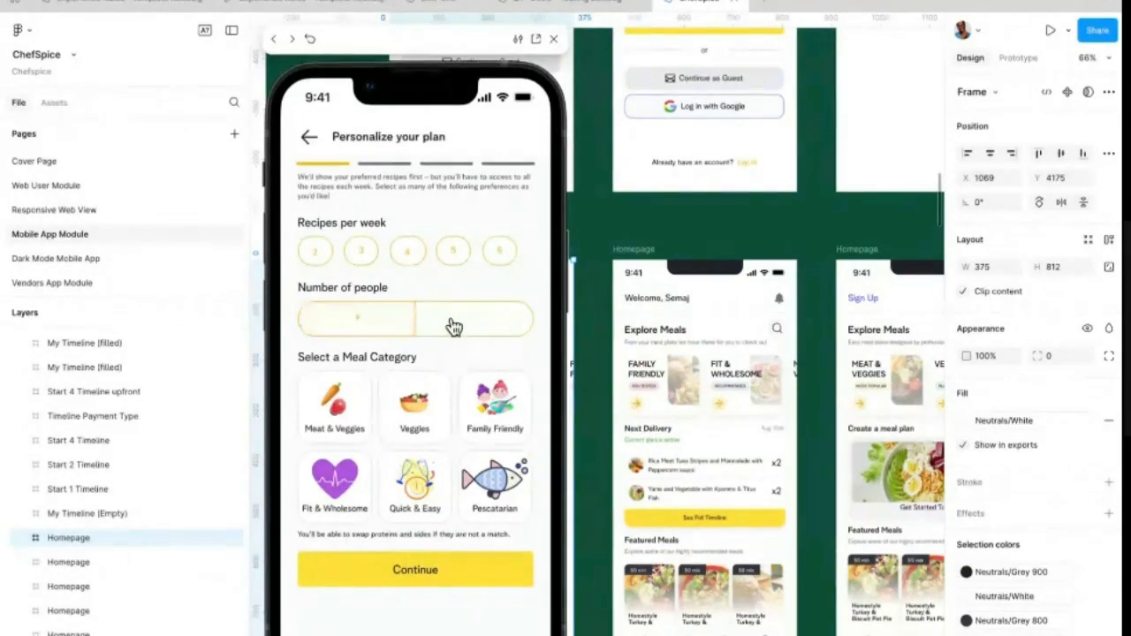
pyautogui.click(393, 329)
pyautogui.click(457, 324)
pyautogui.click(354, 333)
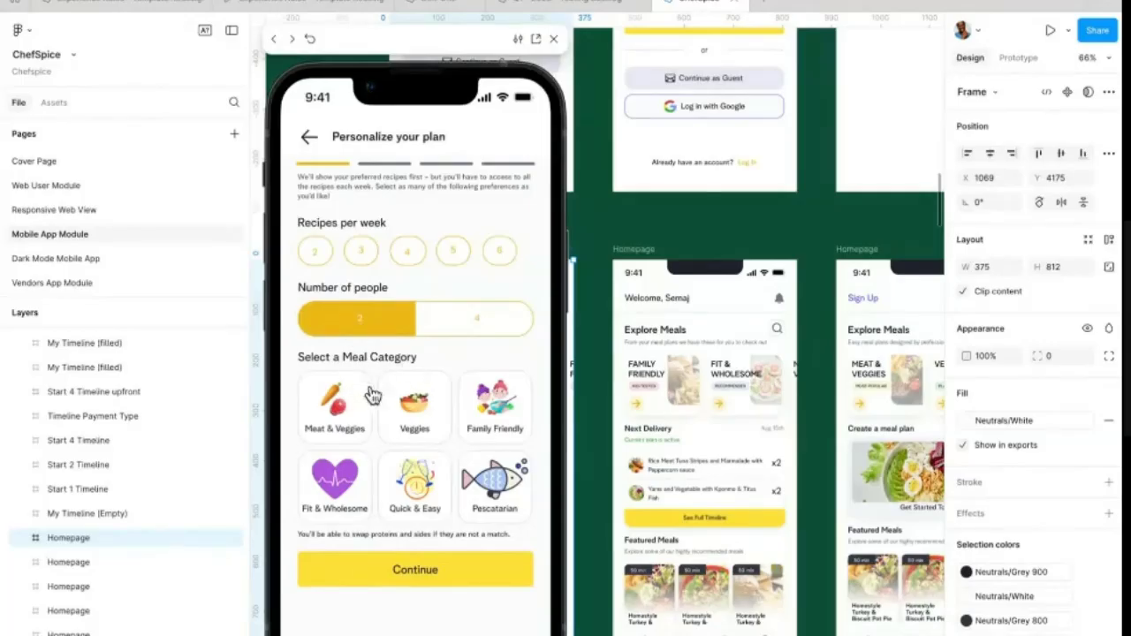
# Step: Test the Meat & Veggies card, select Veggies and Pescatarian as meal categories, and continue to meal selection
pyautogui.click(344, 406)
pyautogui.click(344, 437)
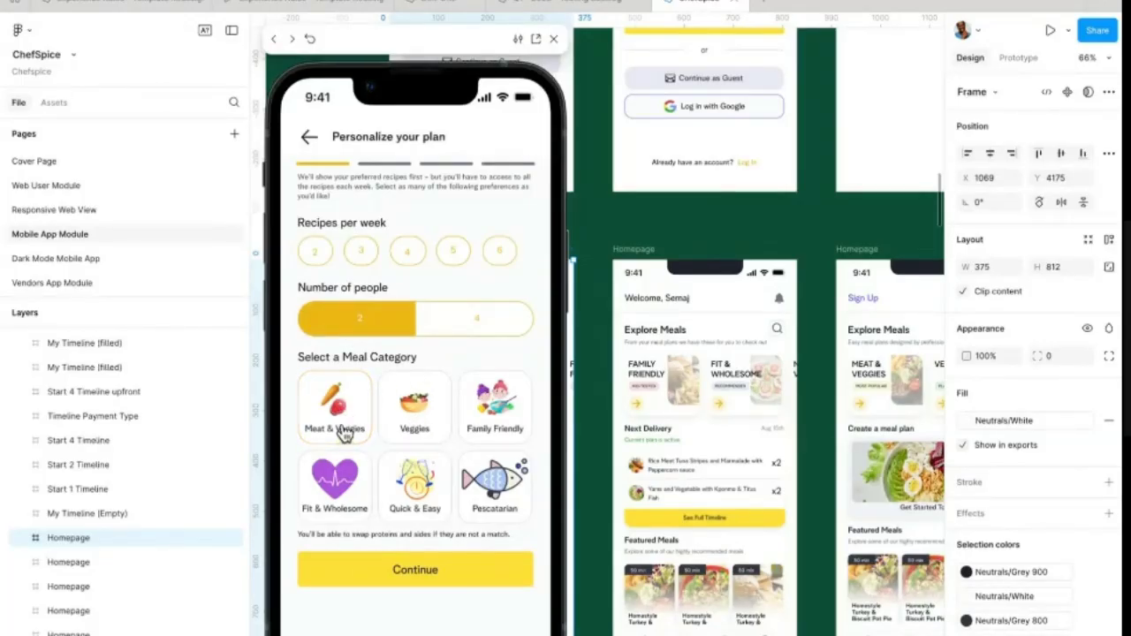
pyautogui.click(420, 428)
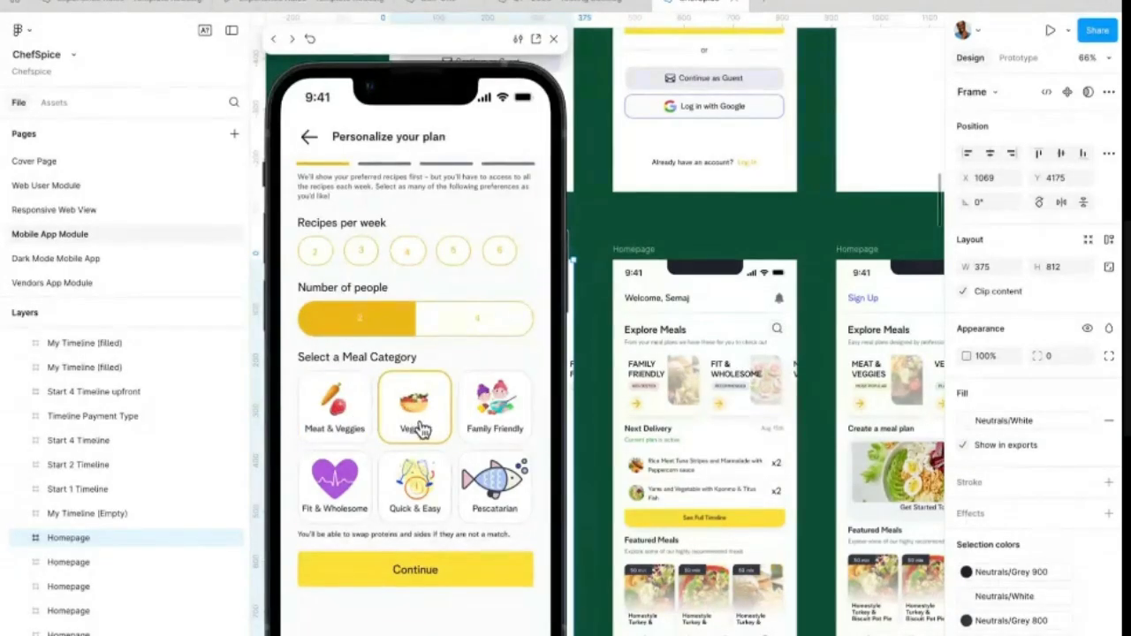
pyautogui.click(484, 479)
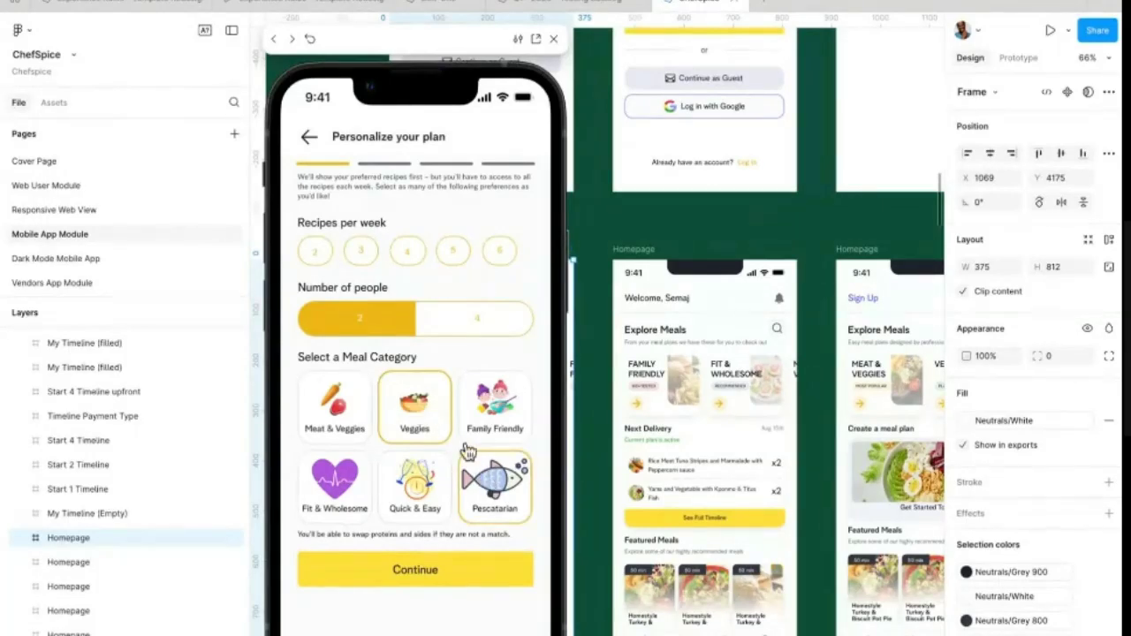
pyautogui.click(420, 572)
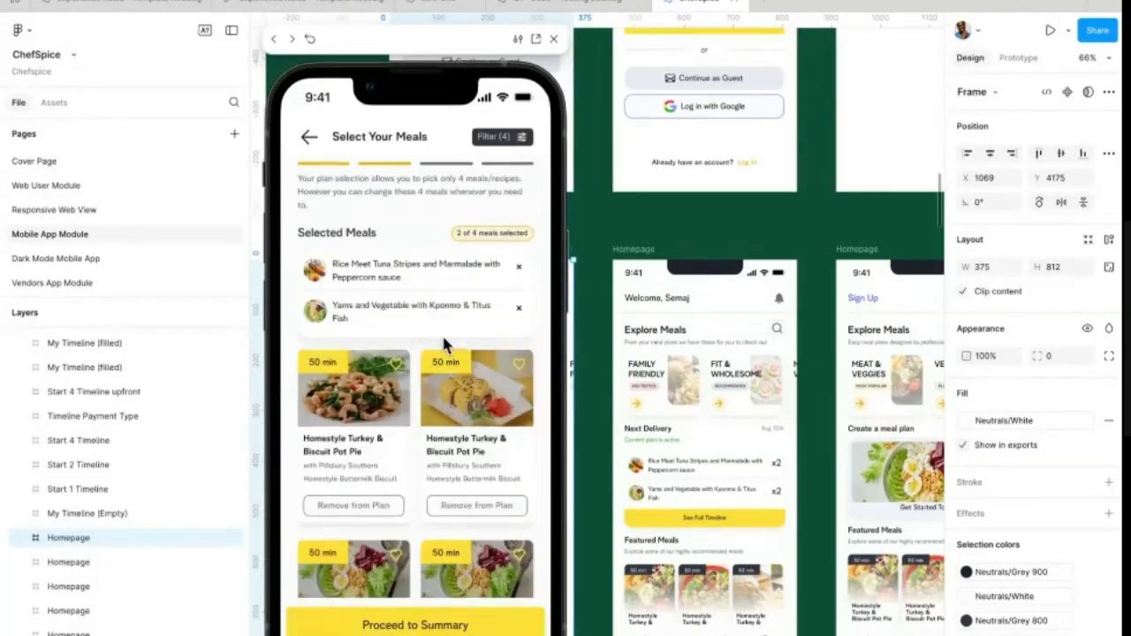
# Step: Review the Select Your Meals list, test the plan toggle on two neighbouring meal cards, and proceed to the summary
pyautogui.scroll(-3, 503, 281)
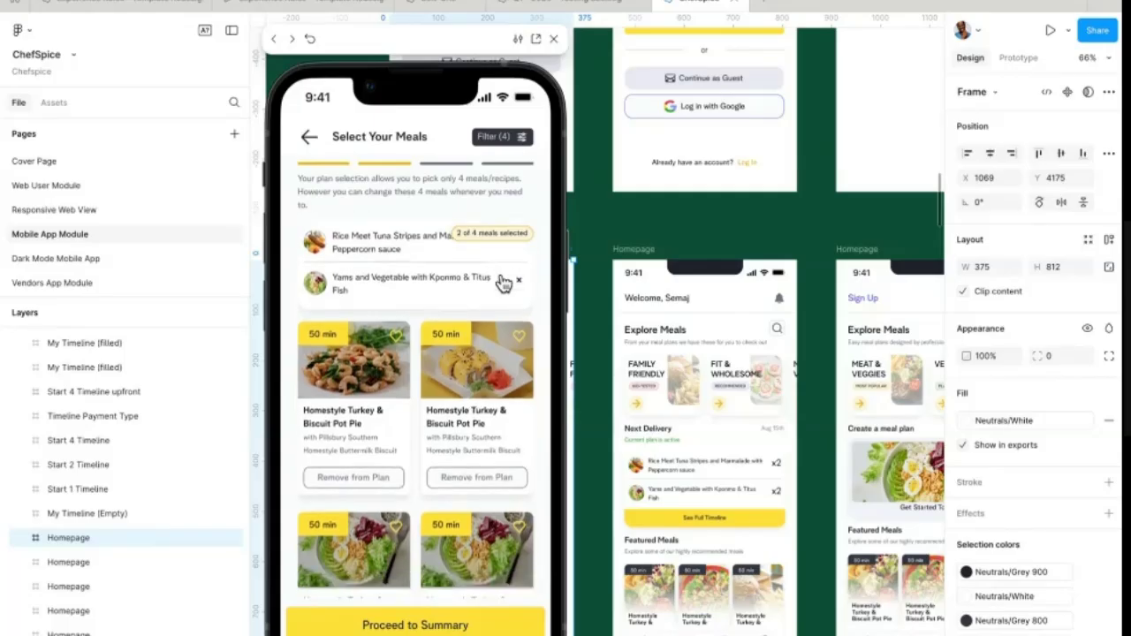
pyautogui.scroll(3, 503, 281)
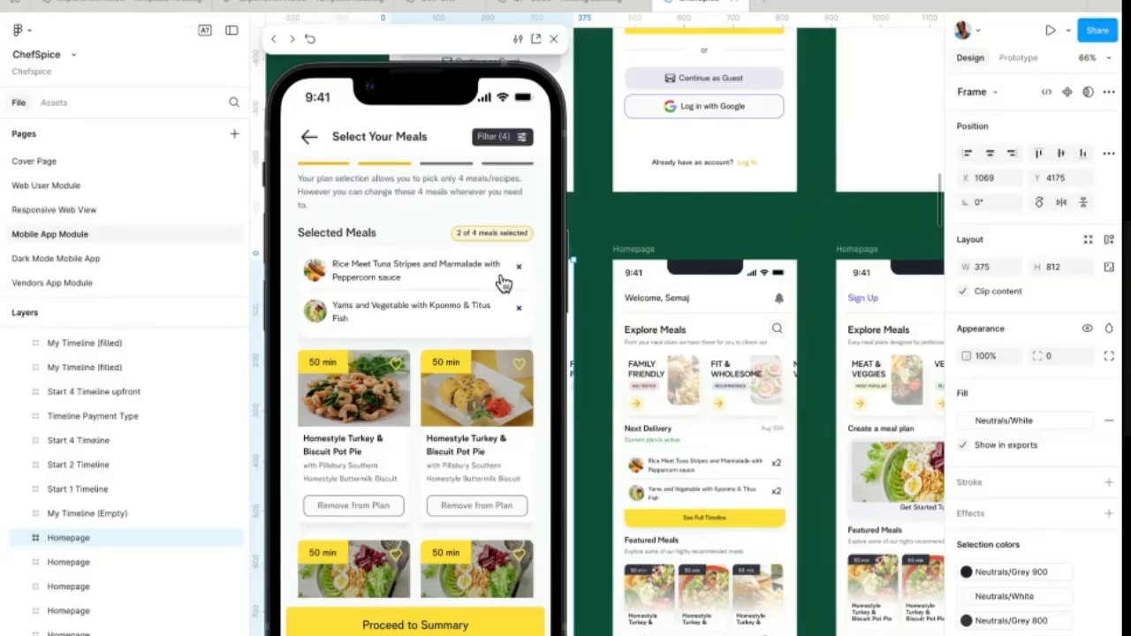
pyautogui.scroll(-1, 428, 418)
pyautogui.scroll(1, 428, 418)
pyautogui.scroll(-5, 389, 380)
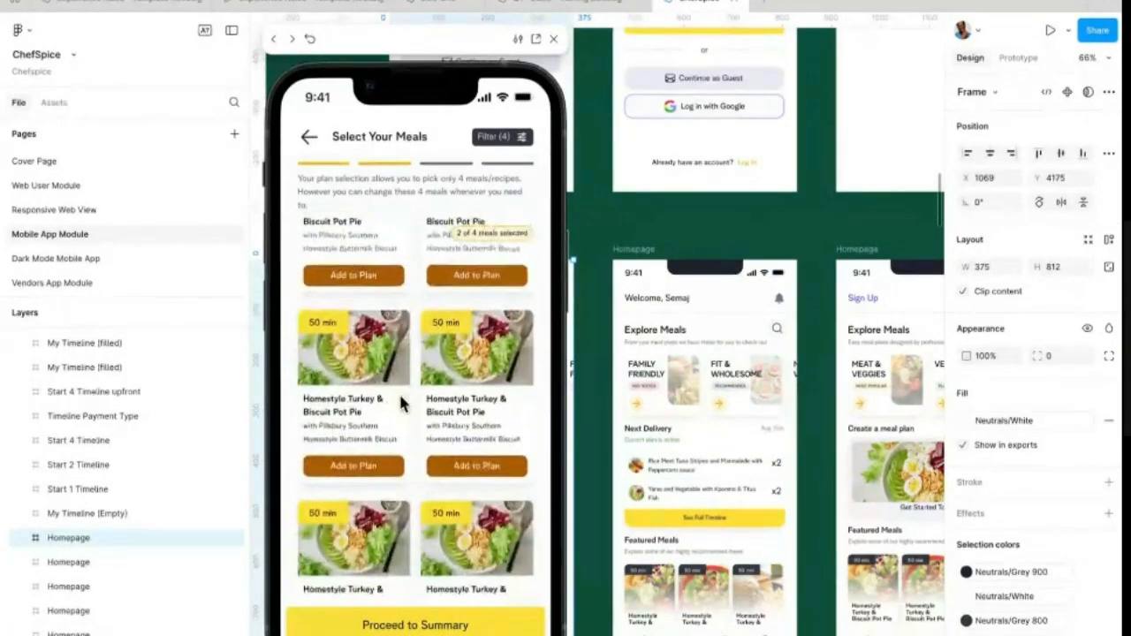
pyautogui.click(361, 318)
pyautogui.click(464, 314)
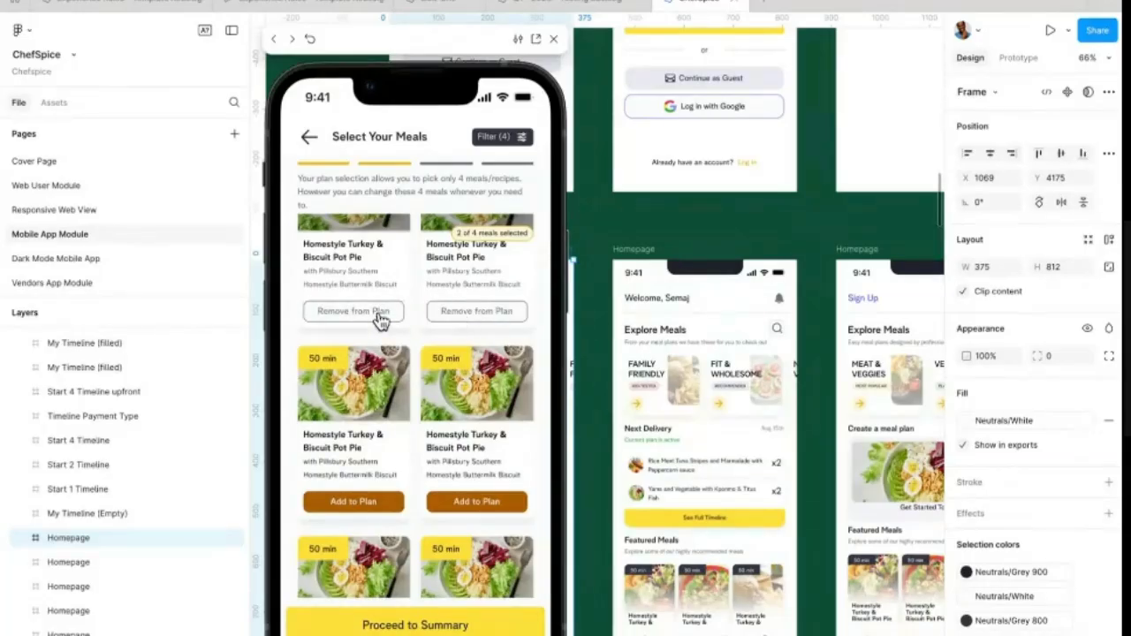
pyautogui.scroll(1, 376, 377)
pyautogui.click(375, 367)
pyautogui.click(461, 363)
pyautogui.scroll(5, 462, 367)
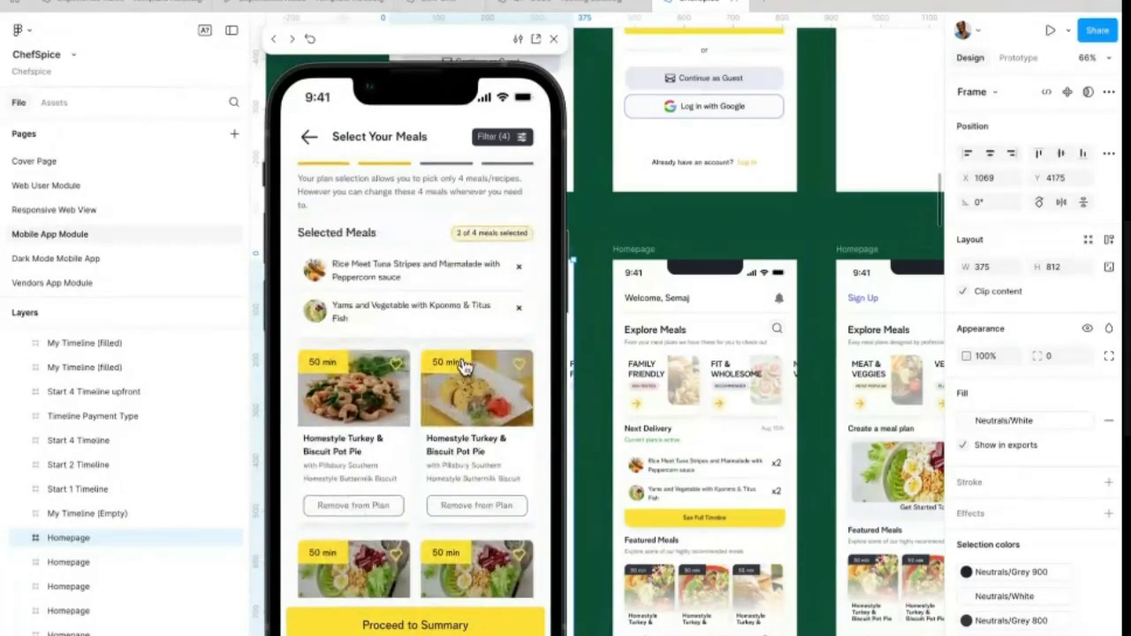
pyautogui.click(421, 624)
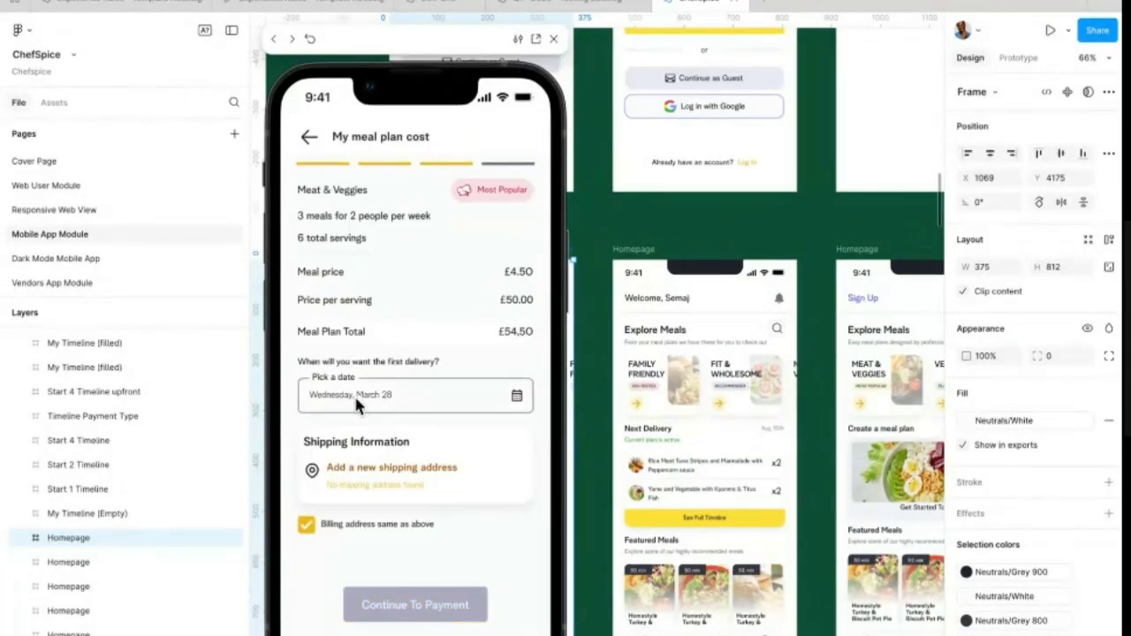
# Step: Start adding a new shipping address on the meal plan cost screen and fill it in through the postcode search
pyautogui.click(413, 464)
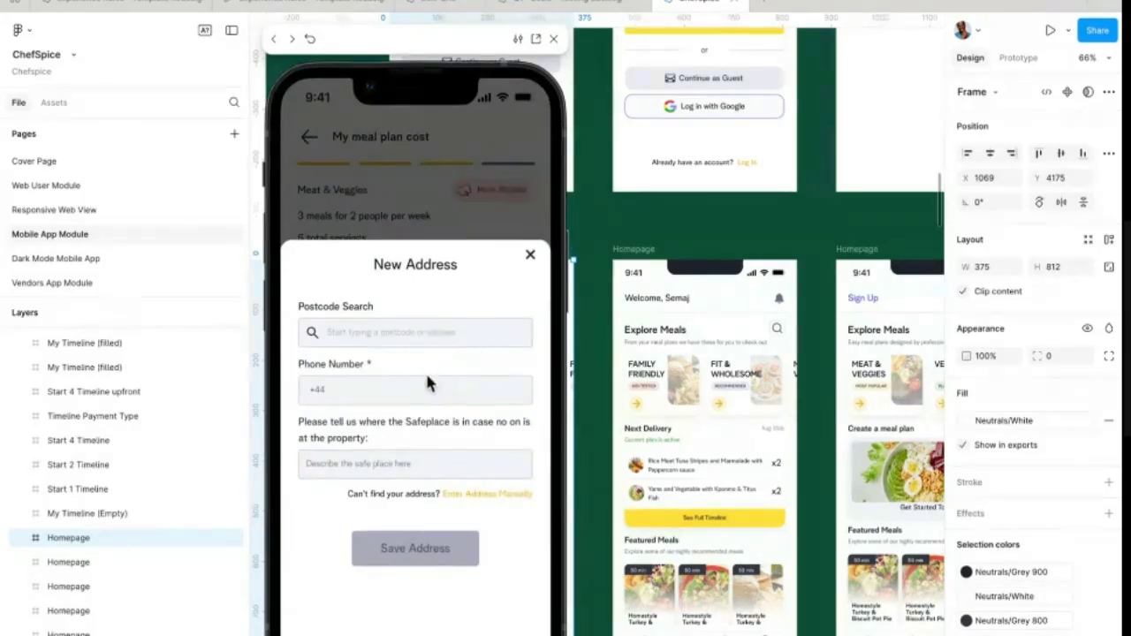
pyautogui.click(425, 343)
pyautogui.click(356, 368)
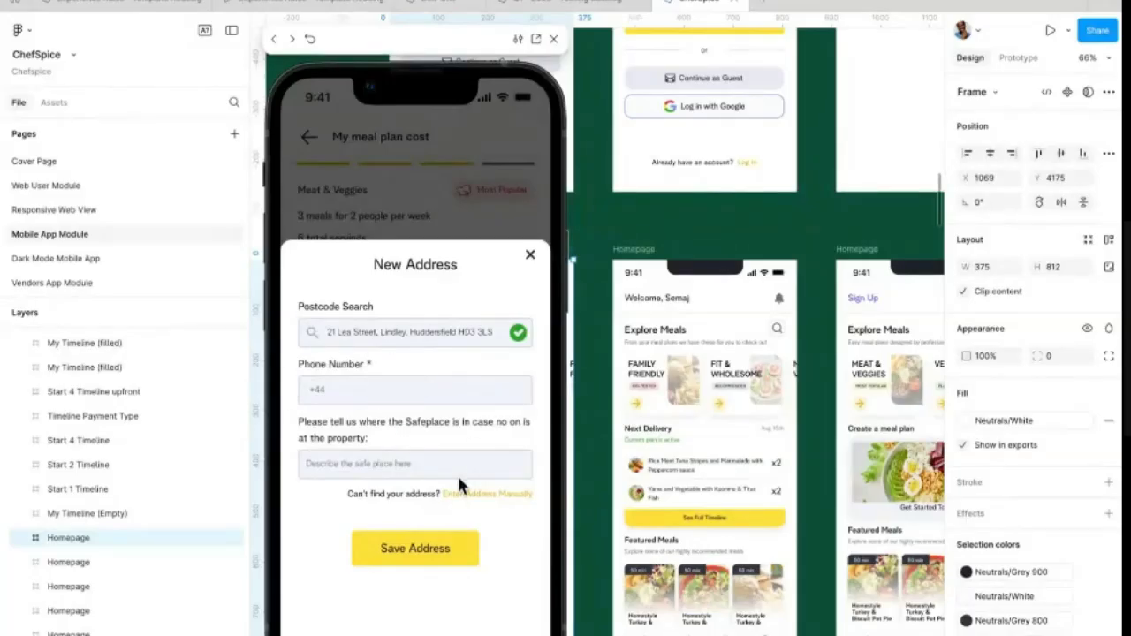
# Step: Switch the new address form to manual entry, save the address and continue to payment
pyautogui.click(502, 493)
pyautogui.scroll(-3, 393, 371)
pyautogui.scroll(-4, 386, 455)
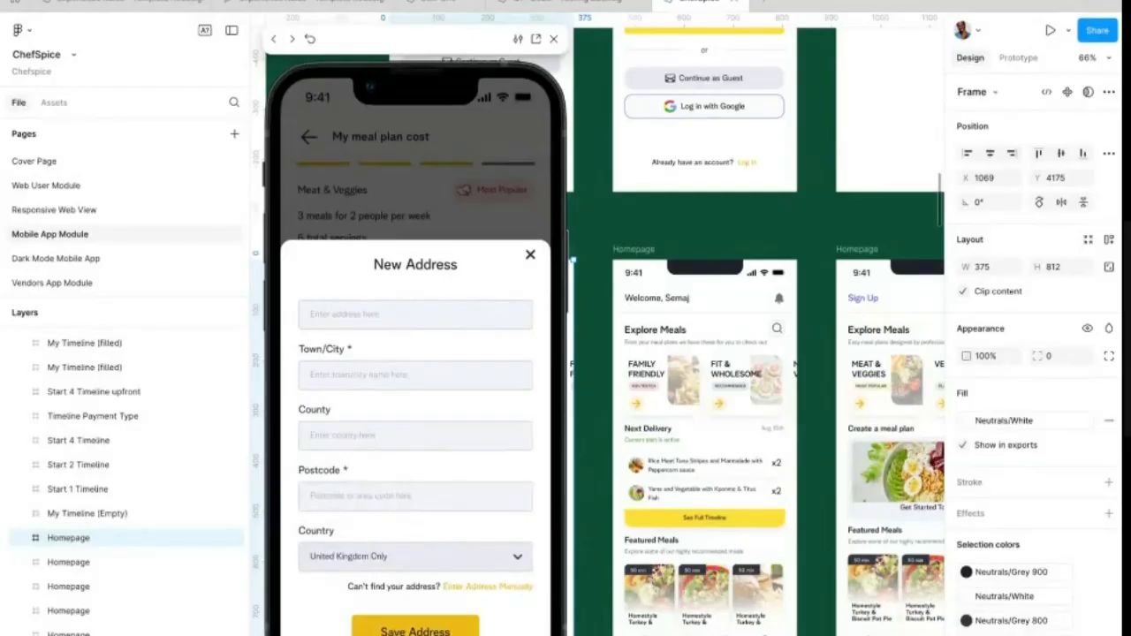
pyautogui.click(415, 629)
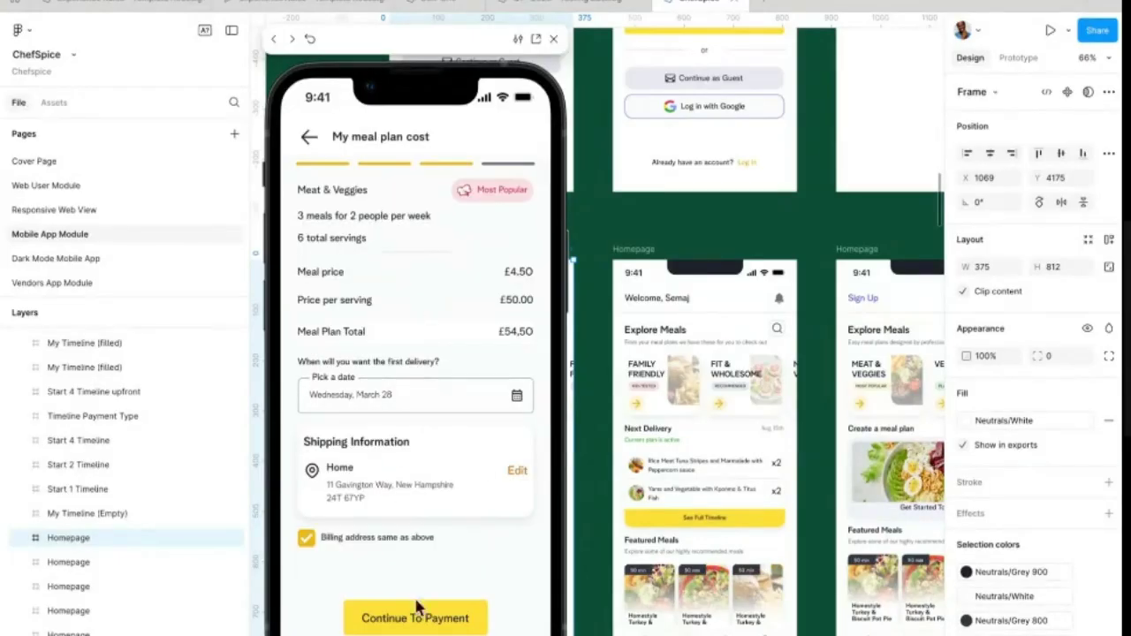
pyautogui.click(415, 615)
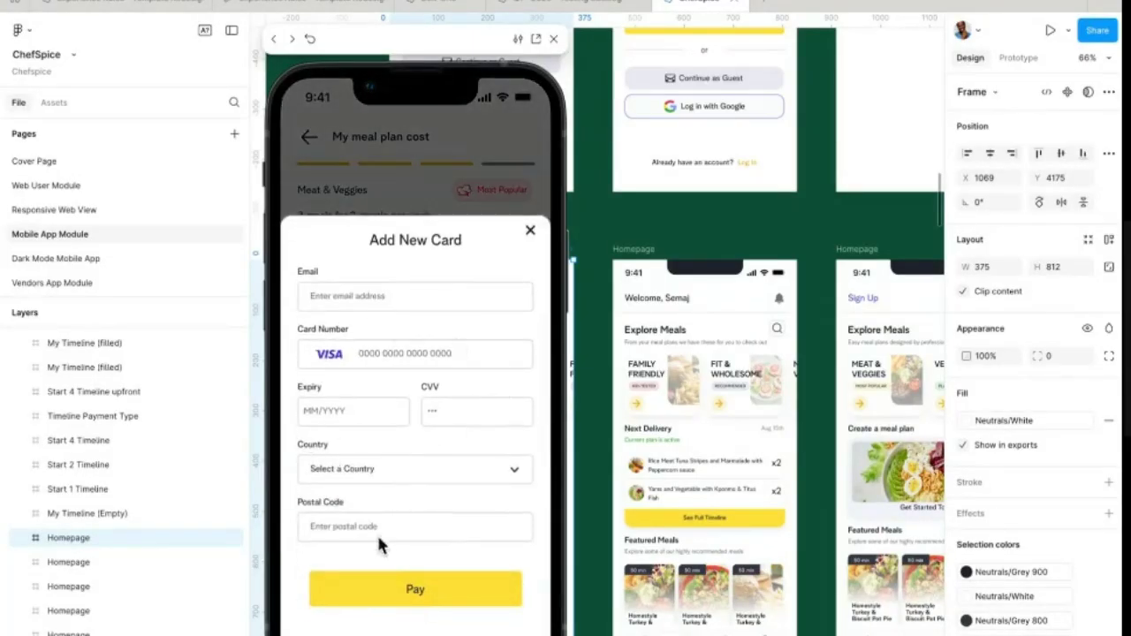
# Step: Submit the Add New Card form to pay in the prototype and look through the Meal Plans screen
pyautogui.click(446, 593)
pyautogui.click(426, 586)
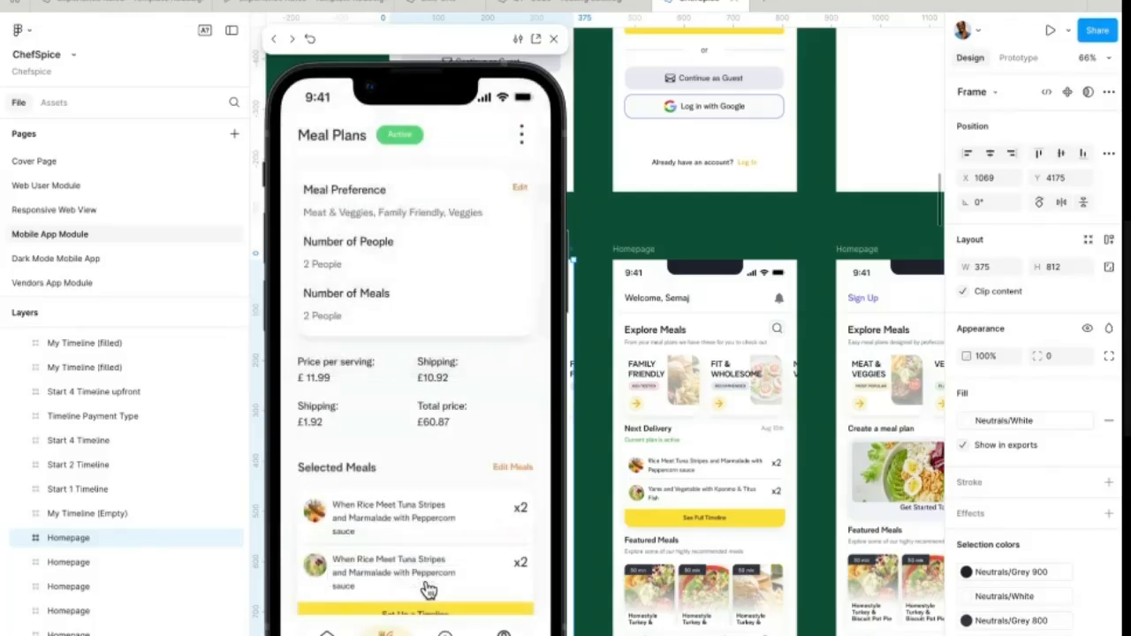
pyautogui.scroll(-3, 434, 318)
pyautogui.scroll(3, 432, 311)
pyautogui.scroll(-5, 446, 304)
pyautogui.scroll(5, 446, 332)
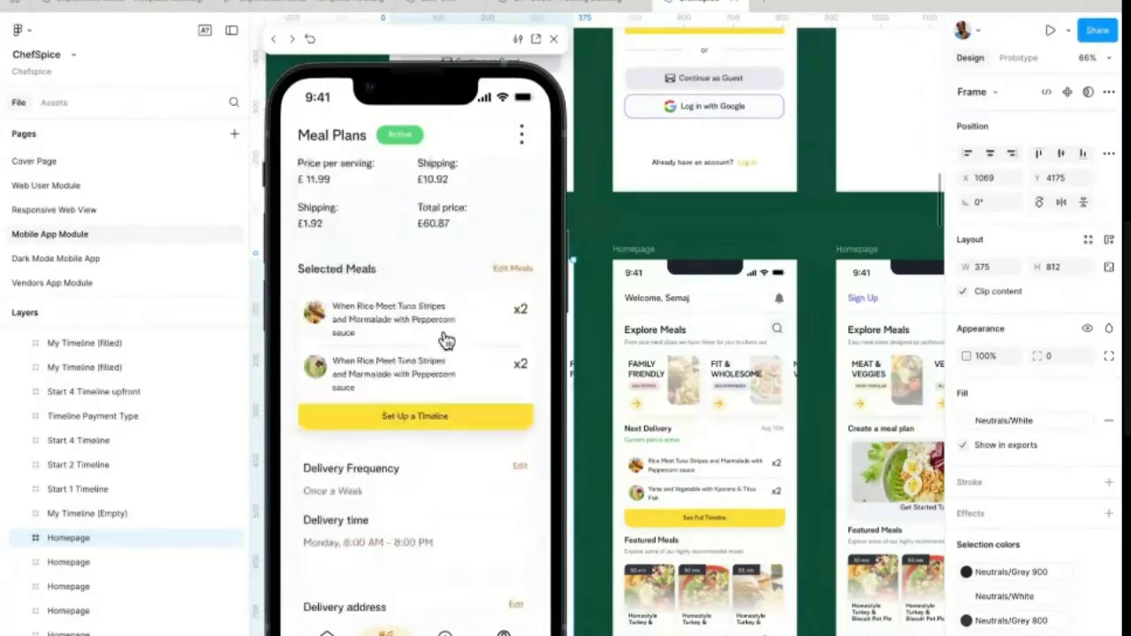
pyautogui.scroll(-2, 477, 300)
pyautogui.scroll(2, 469, 334)
pyautogui.scroll(-5, 472, 338)
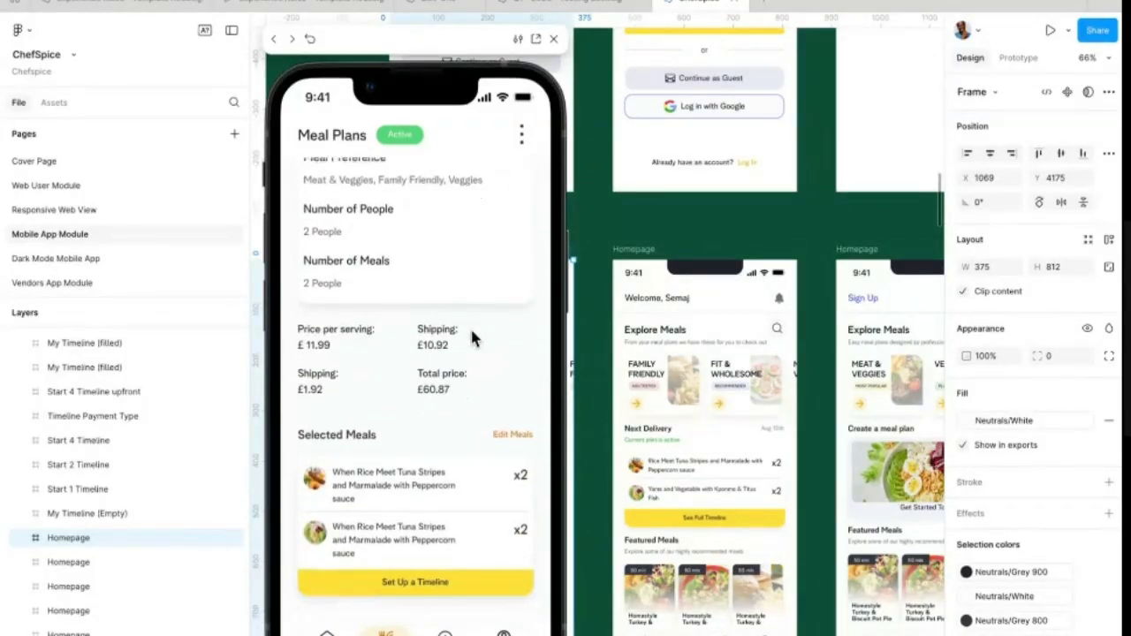
# Step: Pause the meal plan for 1 week from its meal plan options and close the prototype preview
pyautogui.click(528, 132)
pyautogui.click(524, 138)
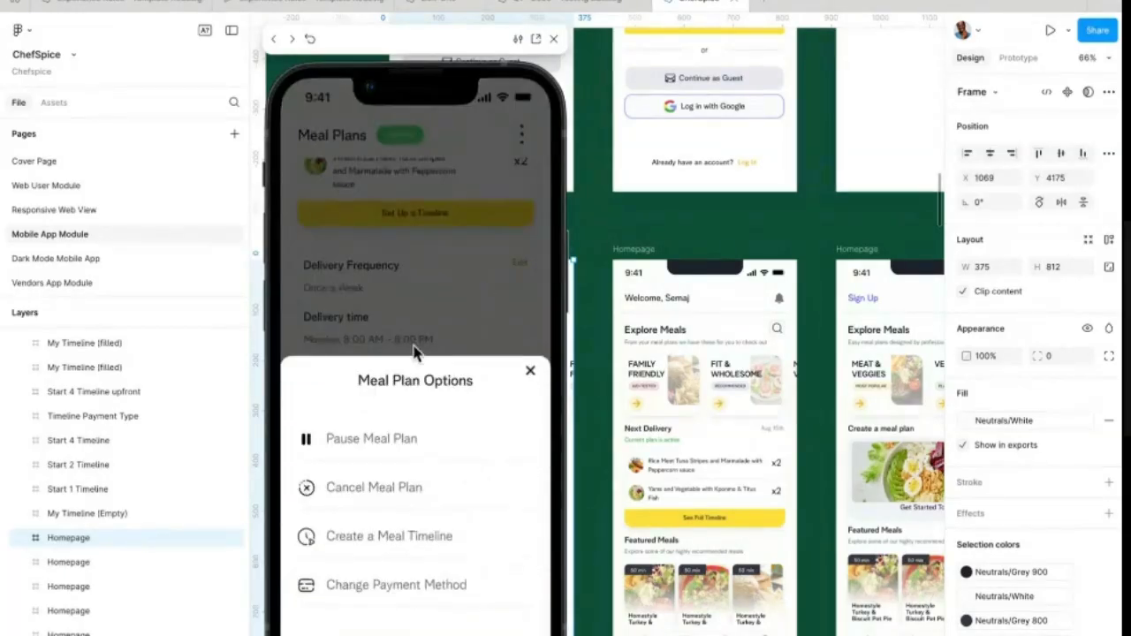
pyautogui.click(361, 449)
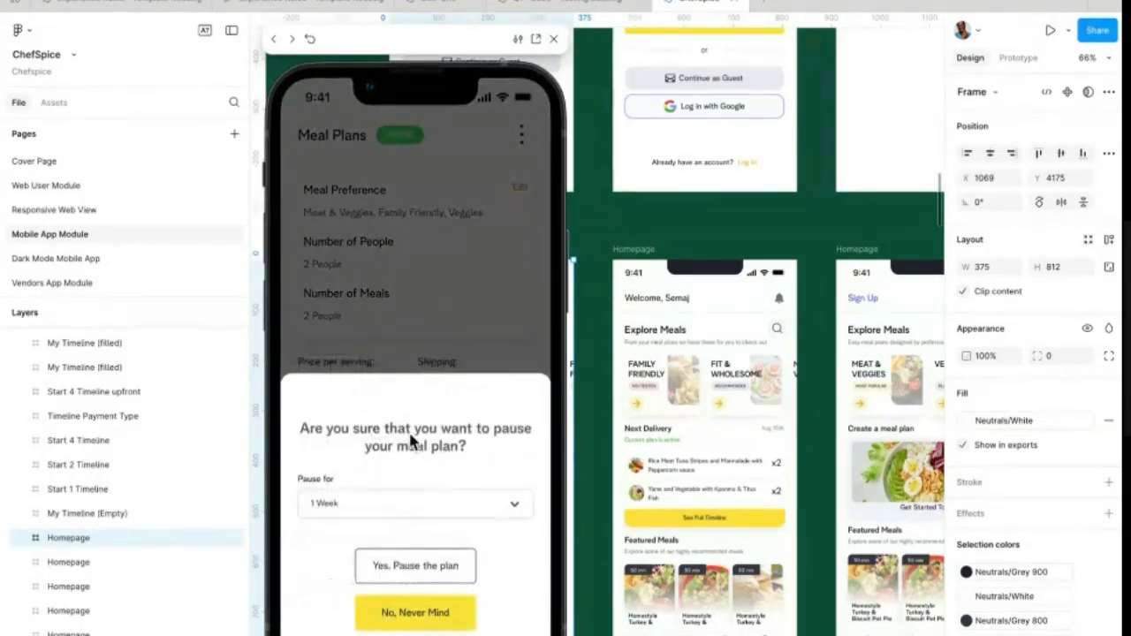
pyautogui.click(428, 563)
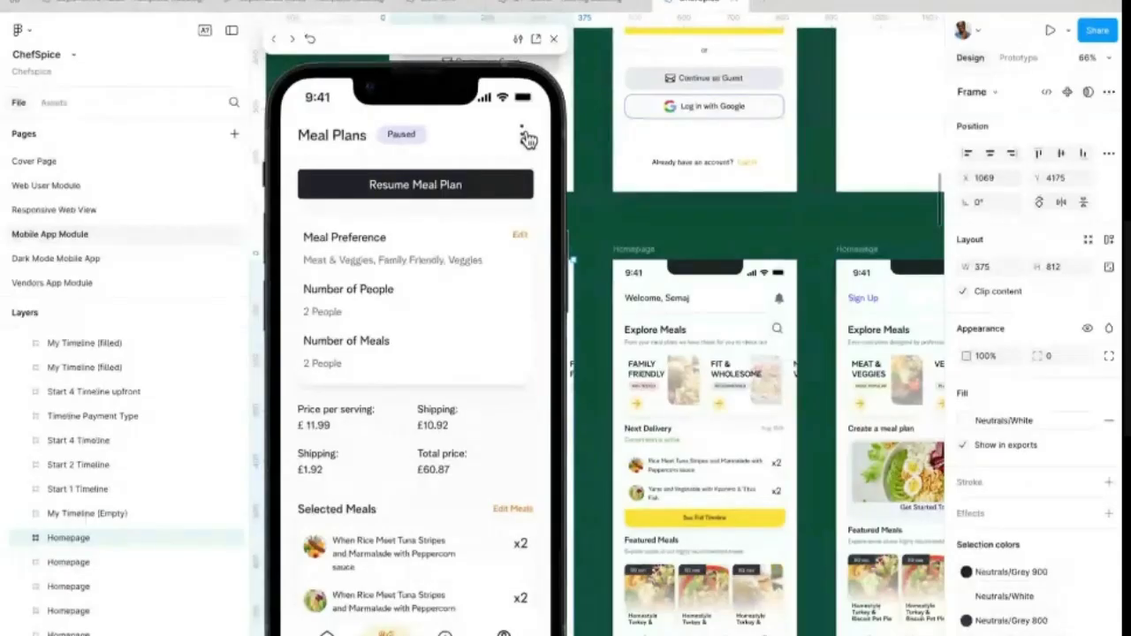
pyautogui.click(554, 39)
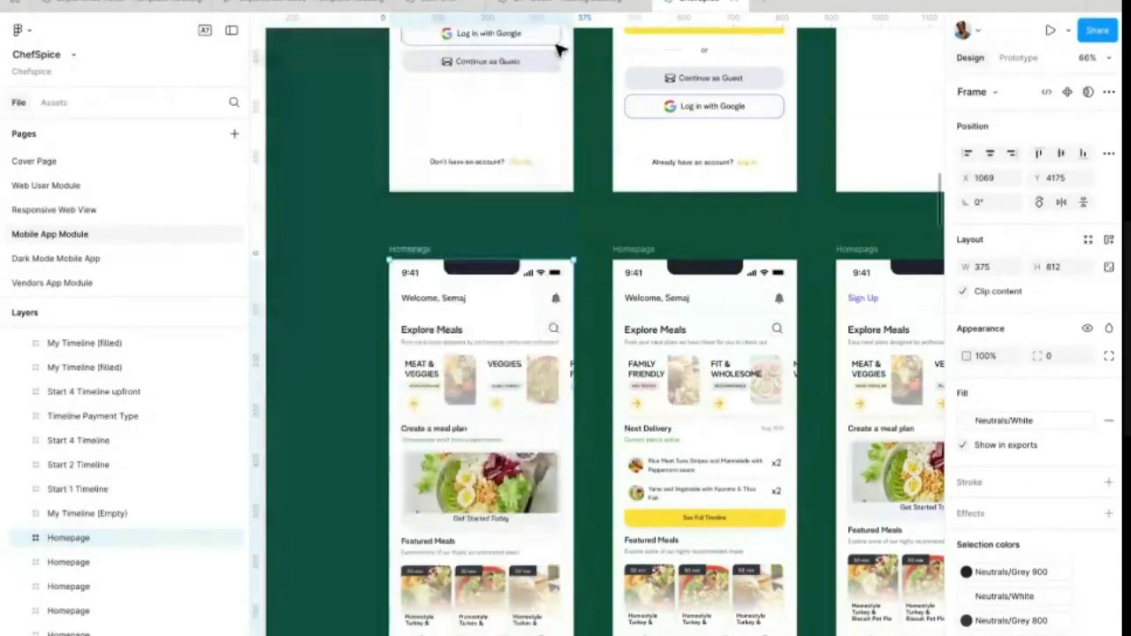
# Step: Look over the lower rows of mobile screens on the canvas, from the payment history frames to the legal pages
pyautogui.scroll(-10, 504, 299)
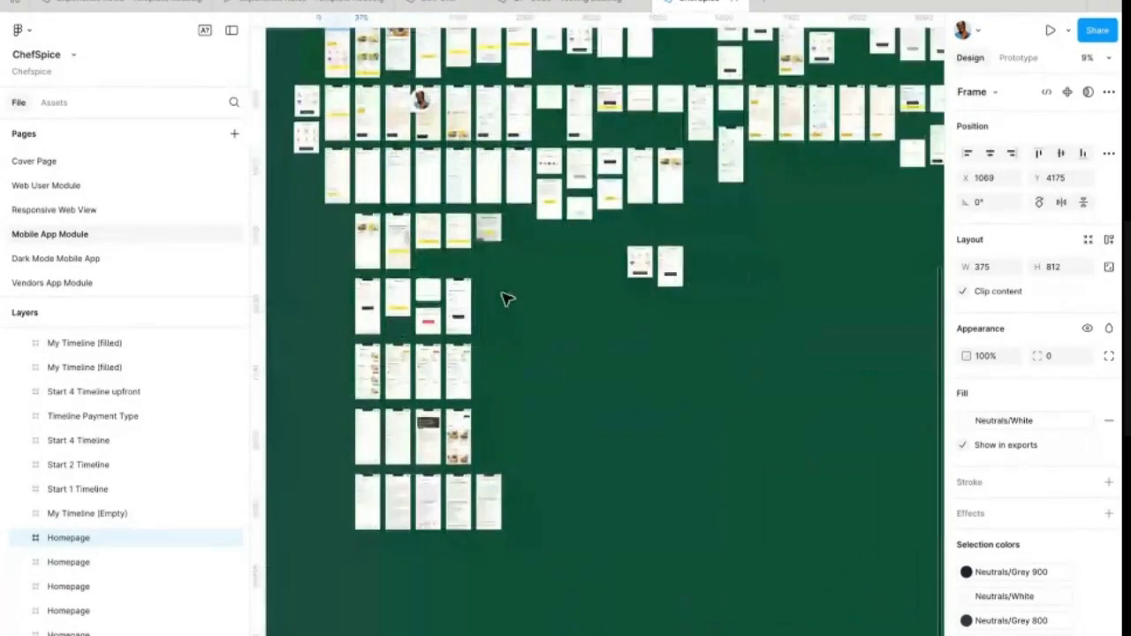
pyautogui.scroll(-5, 548, 326)
pyautogui.hscroll(-5, 548, 326)
pyautogui.press('ctrl+super+space')
pyautogui.press('Escape')
pyautogui.scroll(10, 659, 210)
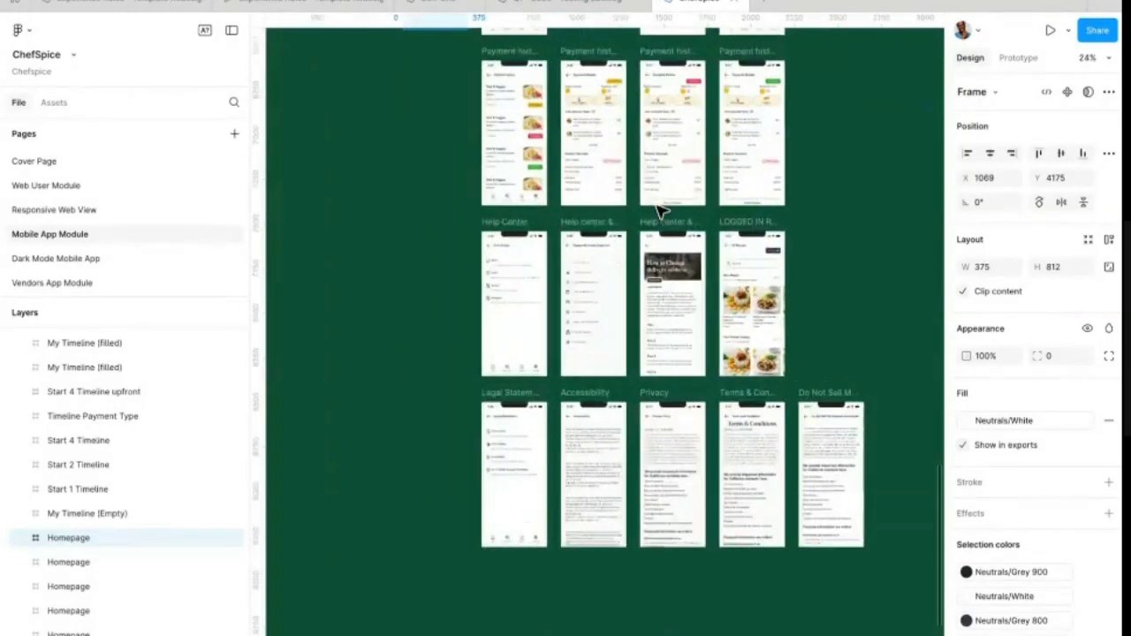
pyautogui.scroll(-3, 539, 254)
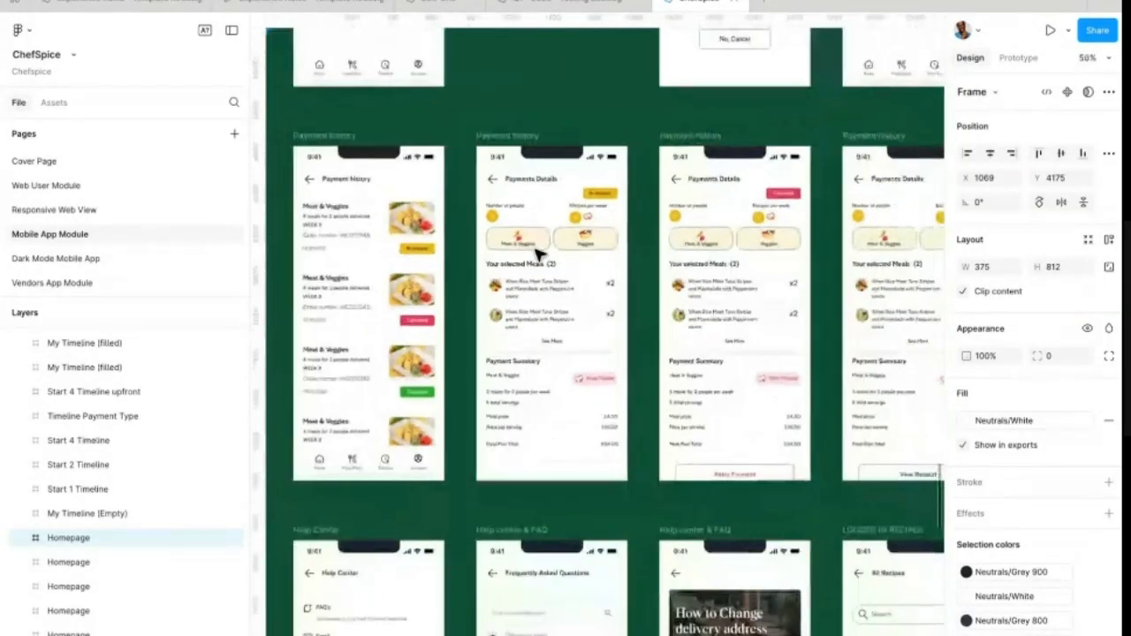
# Step: Inspect the auto layout of the cancelled Payments Details screen through its content frame and the nested people, recipes and meal category frames
pyautogui.click(721, 216)
pyautogui.doubleClick(720, 216)
pyautogui.hscroll(-5, 669, 285)
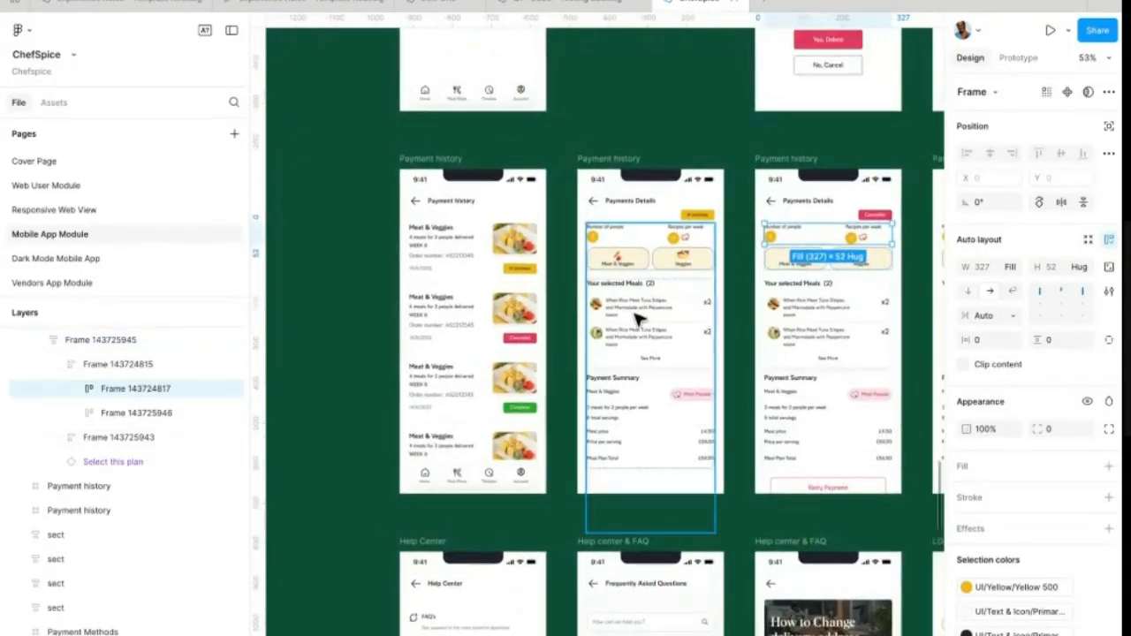
pyautogui.click(100, 339)
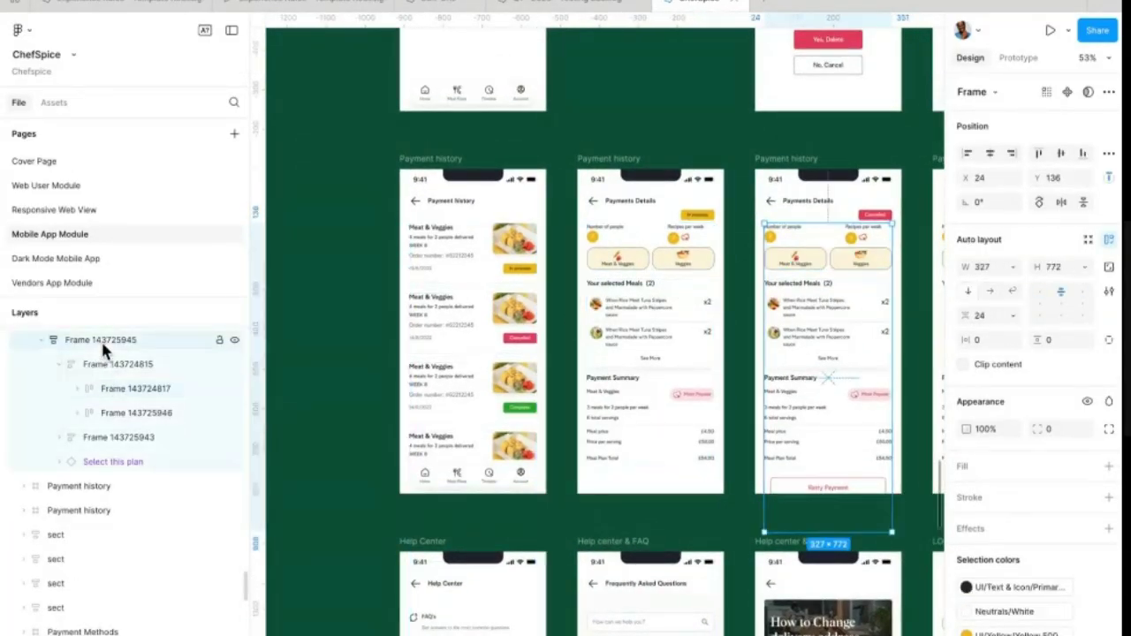
pyautogui.click(118, 392)
pyautogui.click(120, 408)
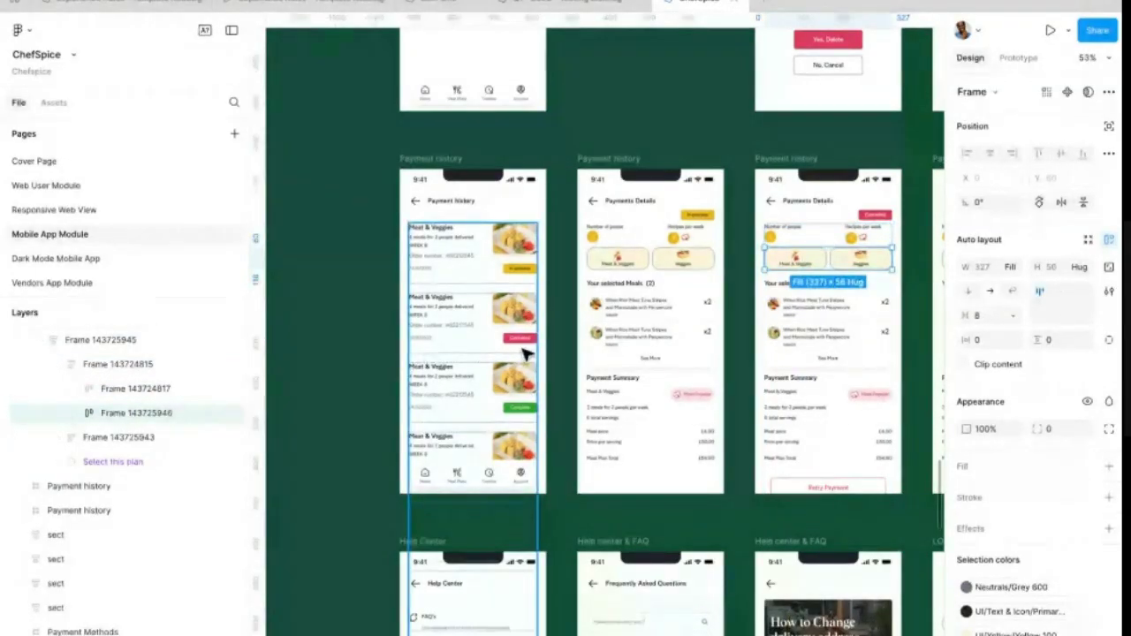
pyautogui.scroll(-10, 508, 378)
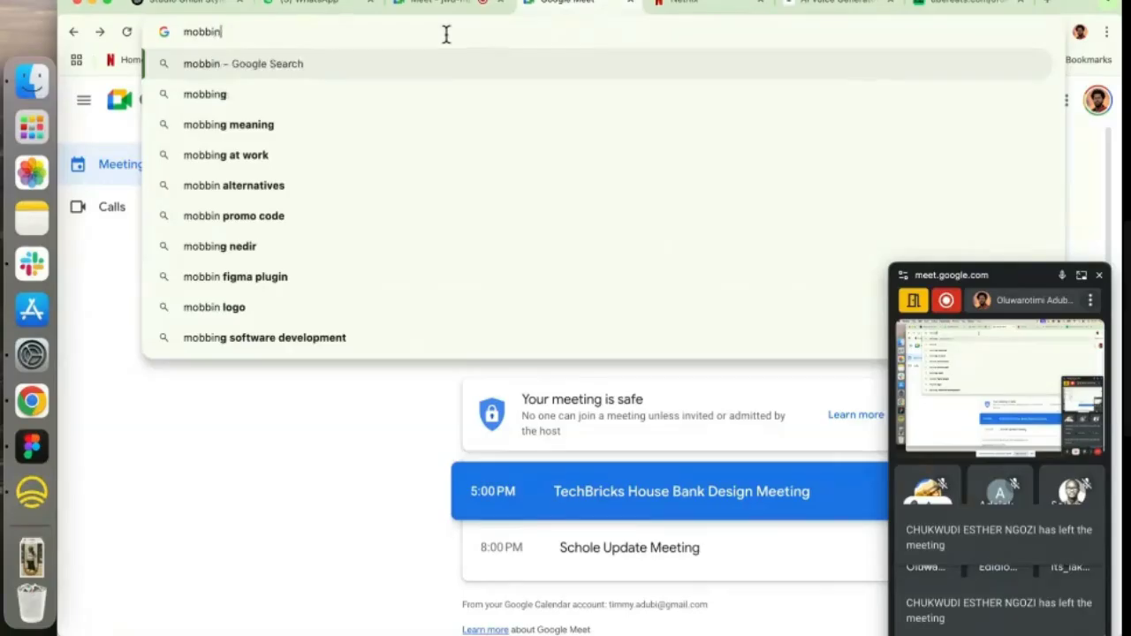
# Step: Switch to Chrome, find Mobbin through a Google search for "mobbin" and open its free account sign-up page
pyautogui.press('Return')
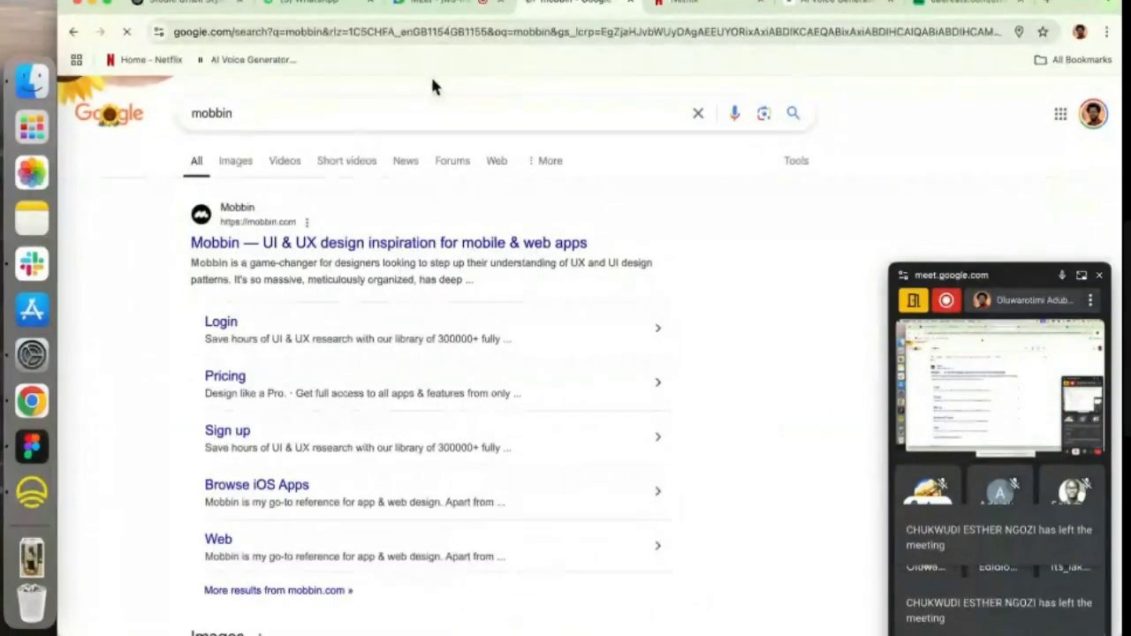
pyautogui.click(320, 242)
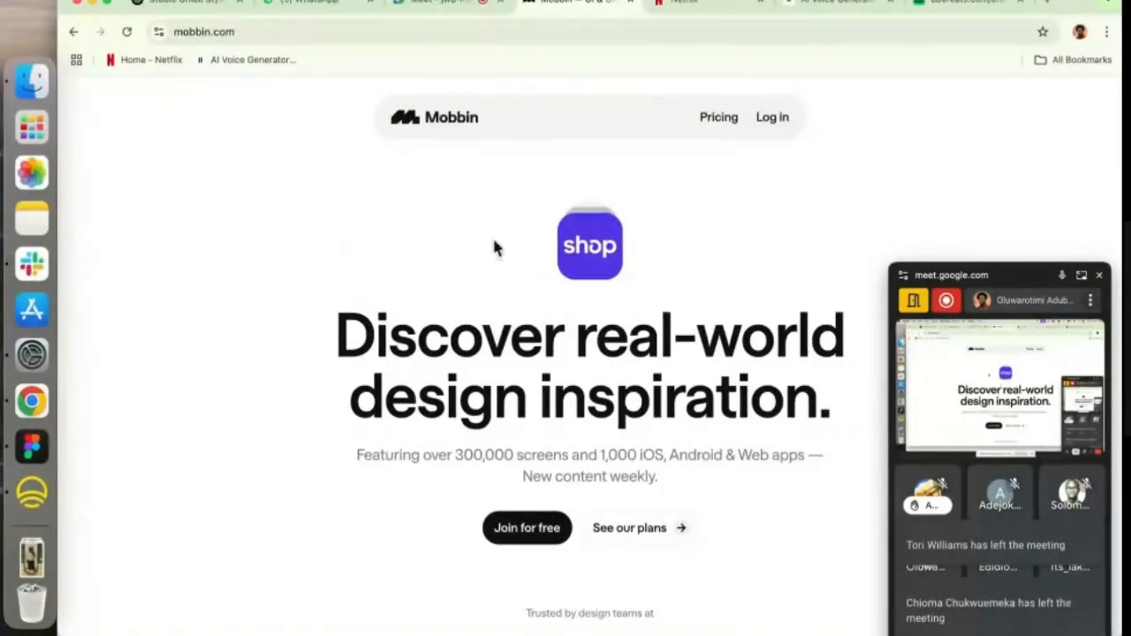
pyautogui.scroll(-3, 533, 397)
pyautogui.scroll(3, 532, 404)
pyautogui.click(515, 501)
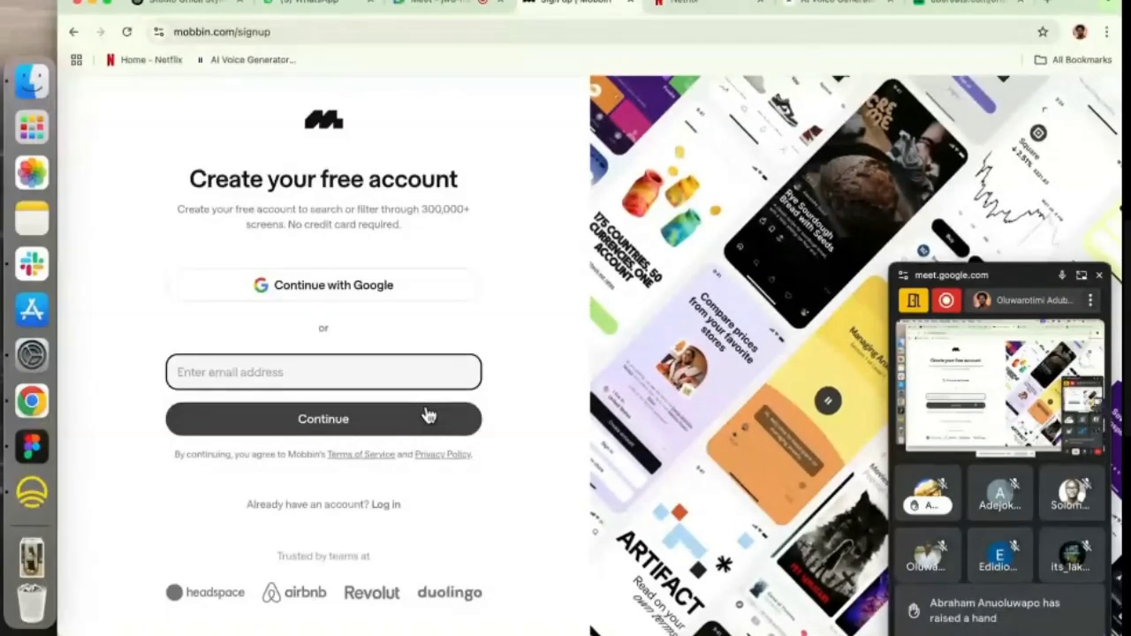
# Step: Close the floating meeting window and log in to the existing Mobbin account
pyautogui.click(1099, 276)
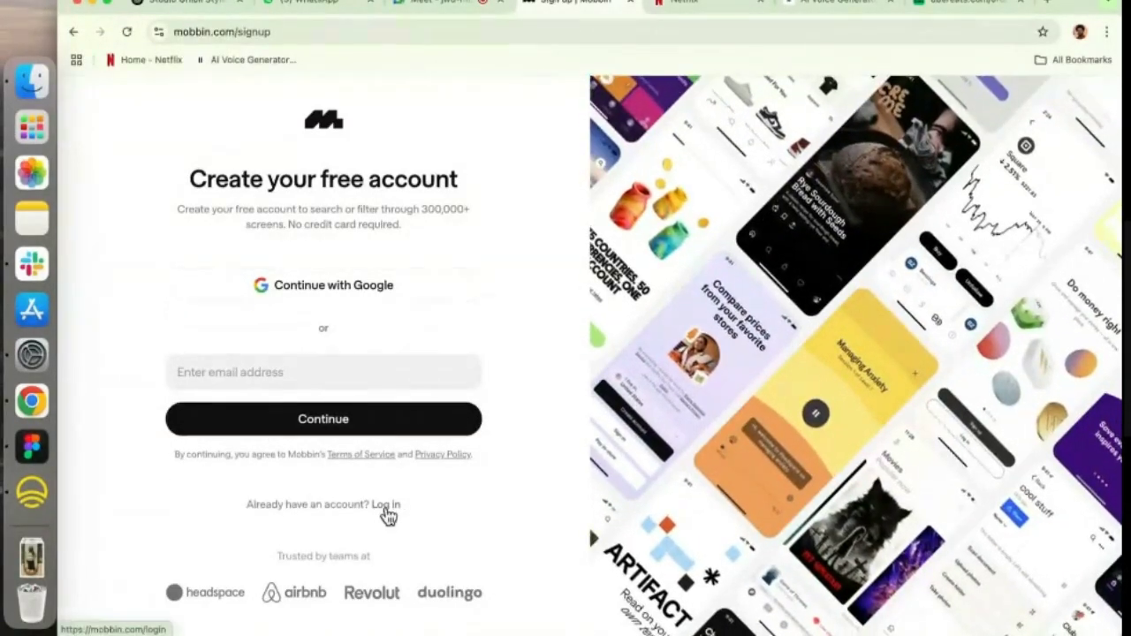
pyautogui.click(385, 504)
pyautogui.click(398, 314)
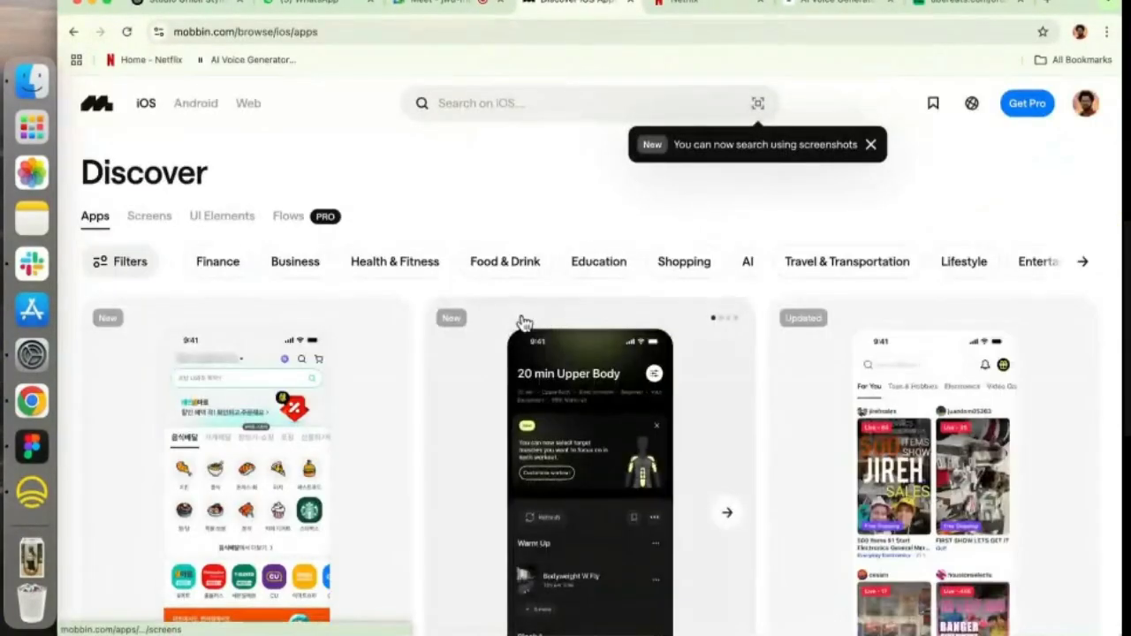
# Step: Check Mobbin's Pro and Team subscription plans and close the pricing dialog
pyautogui.click(1024, 105)
pyautogui.scroll(-2, 474, 455)
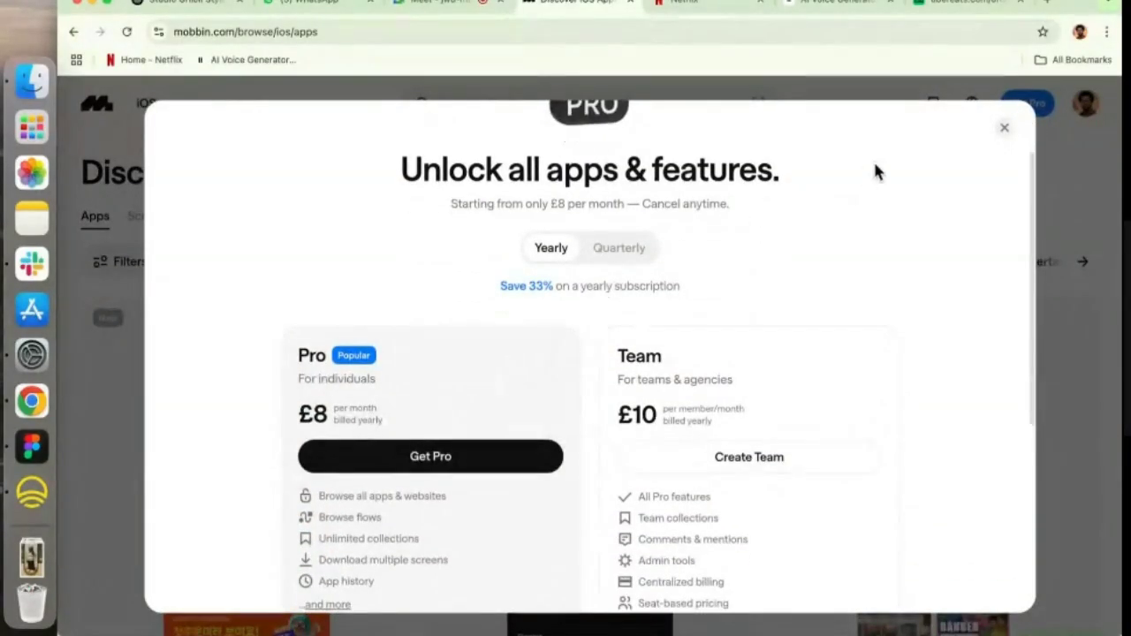
pyautogui.click(1002, 130)
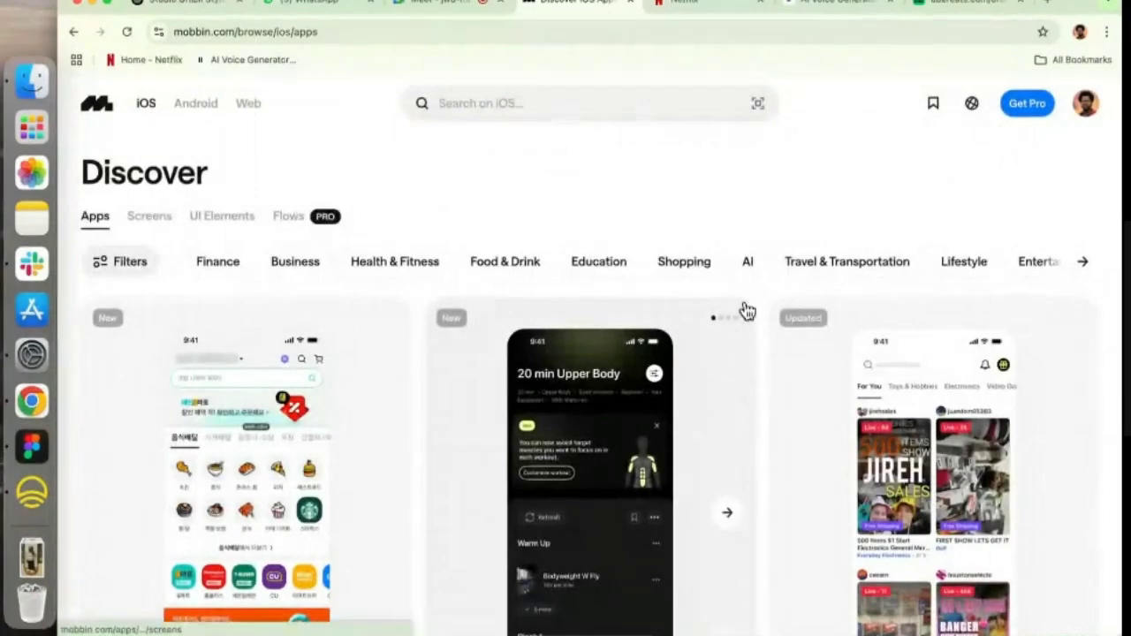
# Step: Browse the iOS app gallery on Mobbin's Discover page and open the Baemin app in a separate tab
pyautogui.scroll(-3, 746, 311)
pyautogui.scroll(2, 746, 311)
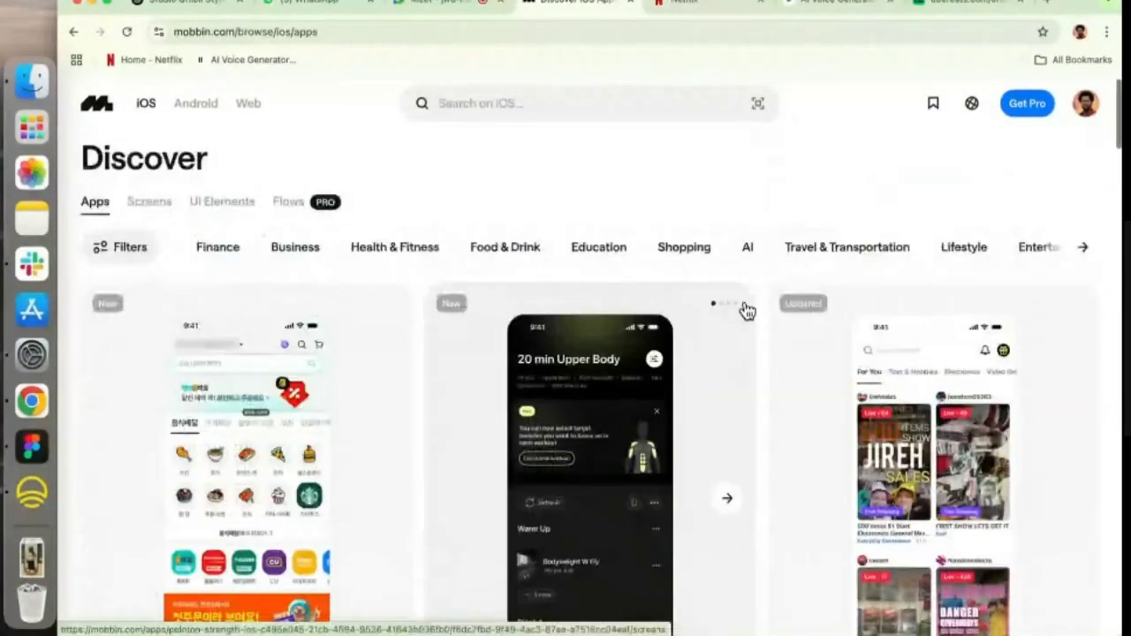
pyautogui.scroll(-1, 746, 311)
pyautogui.scroll(2, 744, 310)
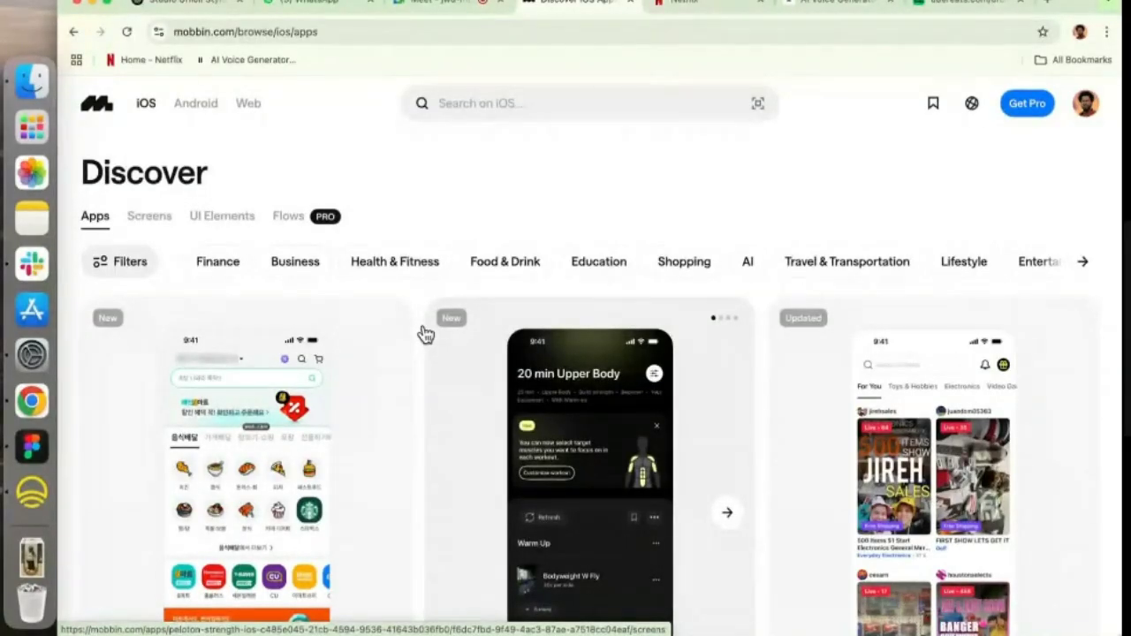
pyautogui.scroll(-5, 512, 454)
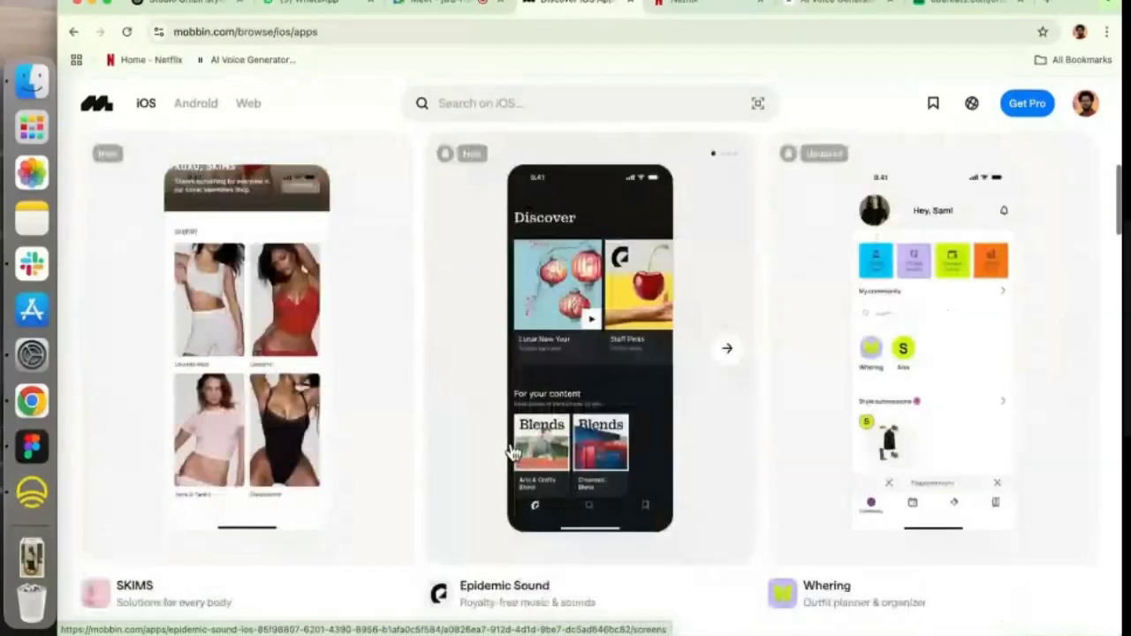
pyautogui.scroll(1, 512, 454)
pyautogui.scroll(-5, 513, 454)
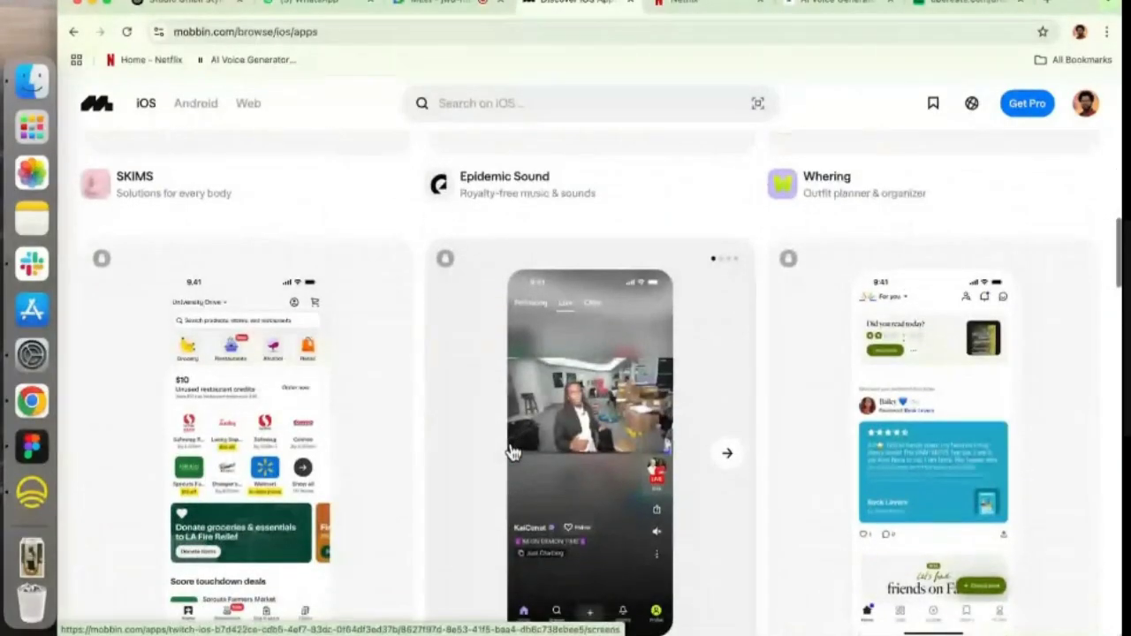
pyautogui.scroll(-9, 513, 453)
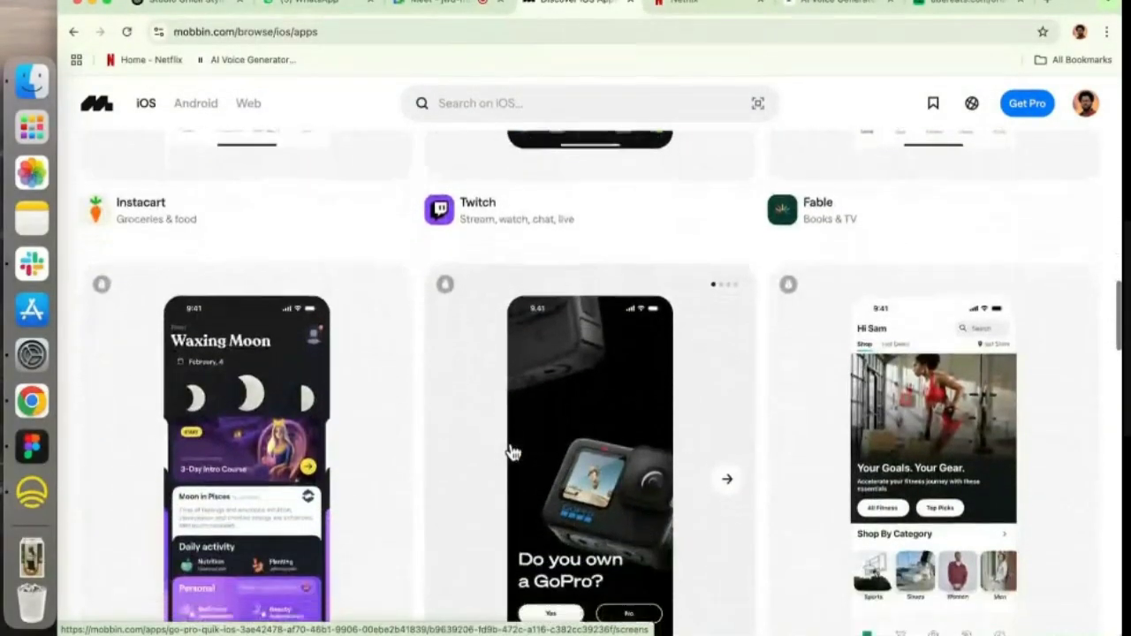
pyautogui.scroll(-4, 512, 452)
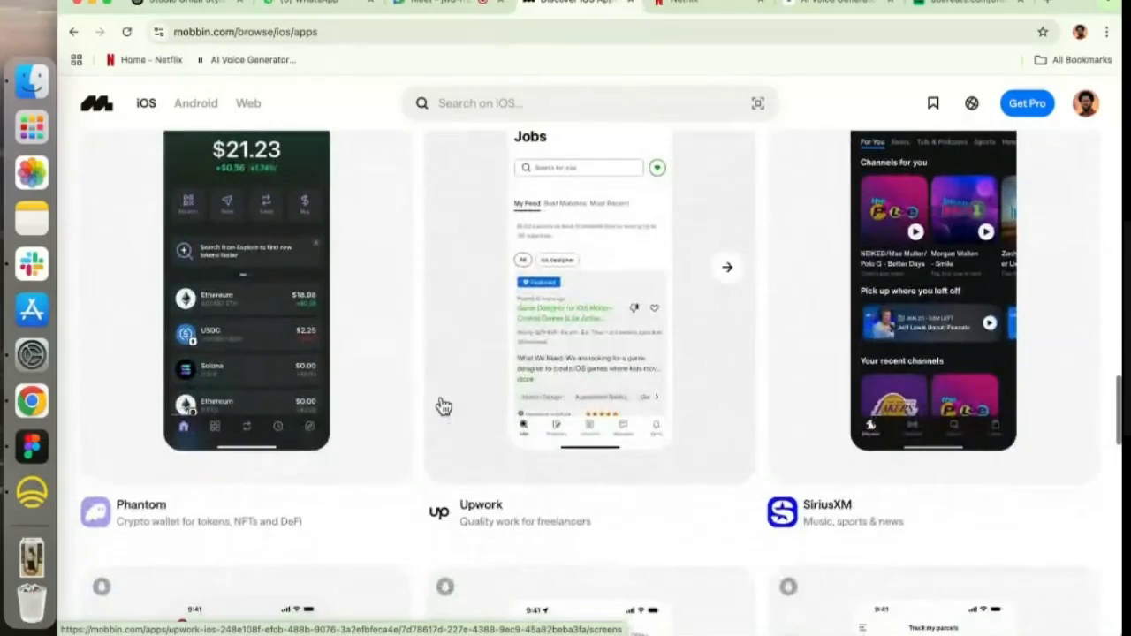
pyautogui.scroll(1, 369, 371)
pyautogui.scroll(-9, 369, 371)
pyautogui.scroll(3, 365, 371)
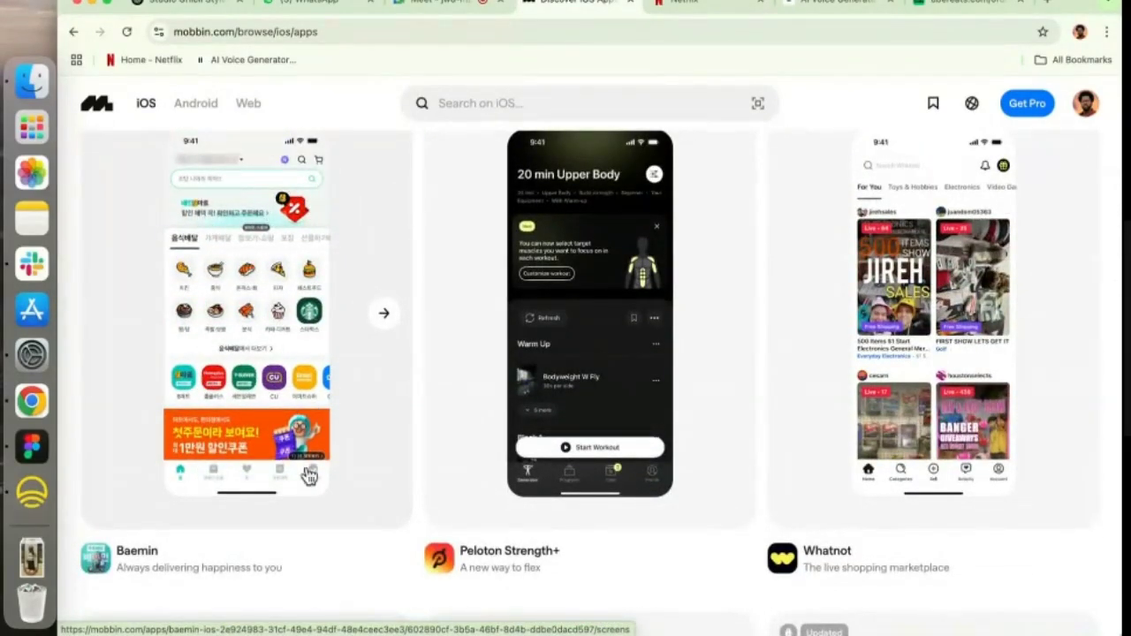
pyautogui.keyDown('super'); pyautogui.click(136, 551); pyautogui.keyUp('super')
pyautogui.scroll(3, 372, 368)
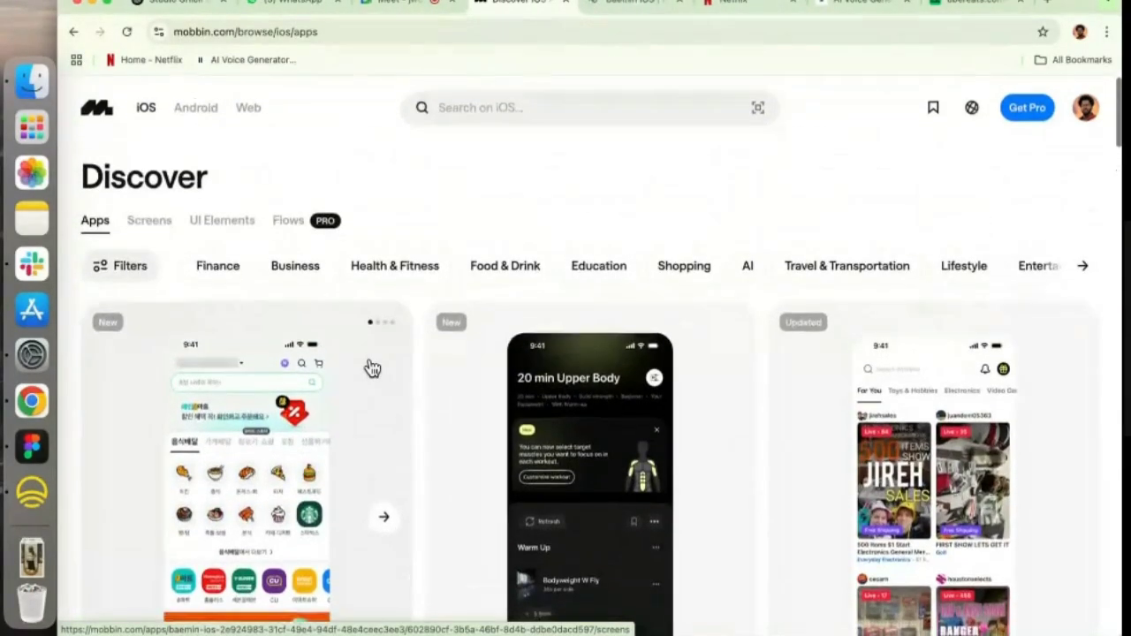
# Step: Filter the iOS apps by Business and switch to Finance, opening Lloyds Mobile Banking in a separate tab while browsing the finance apps
pyautogui.click(293, 277)
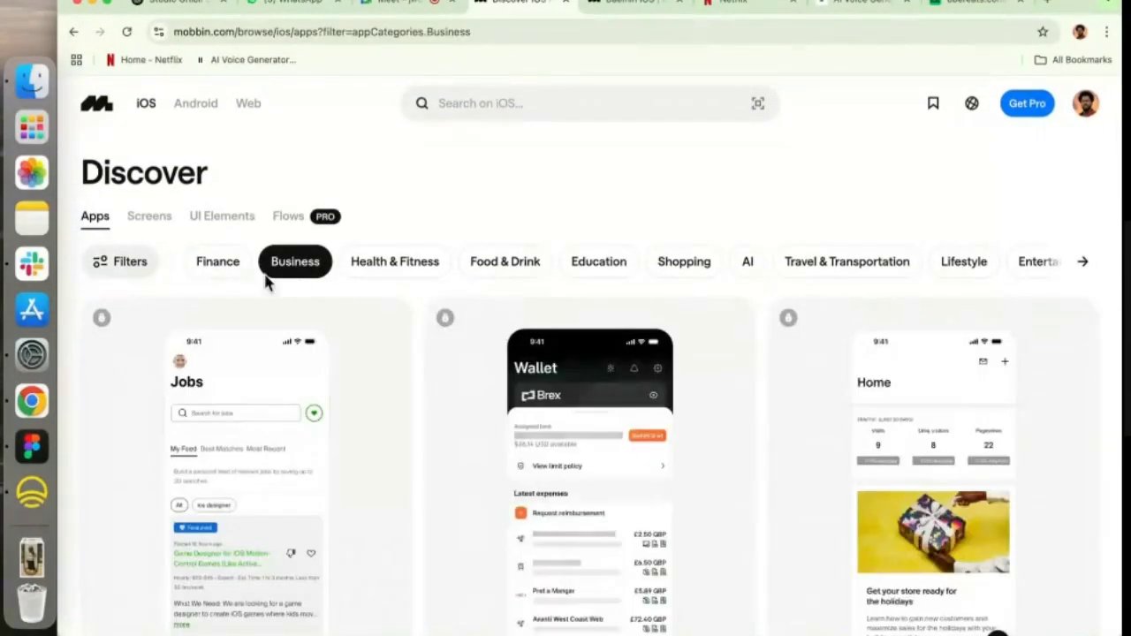
pyautogui.click(229, 273)
pyautogui.scroll(-4, 348, 337)
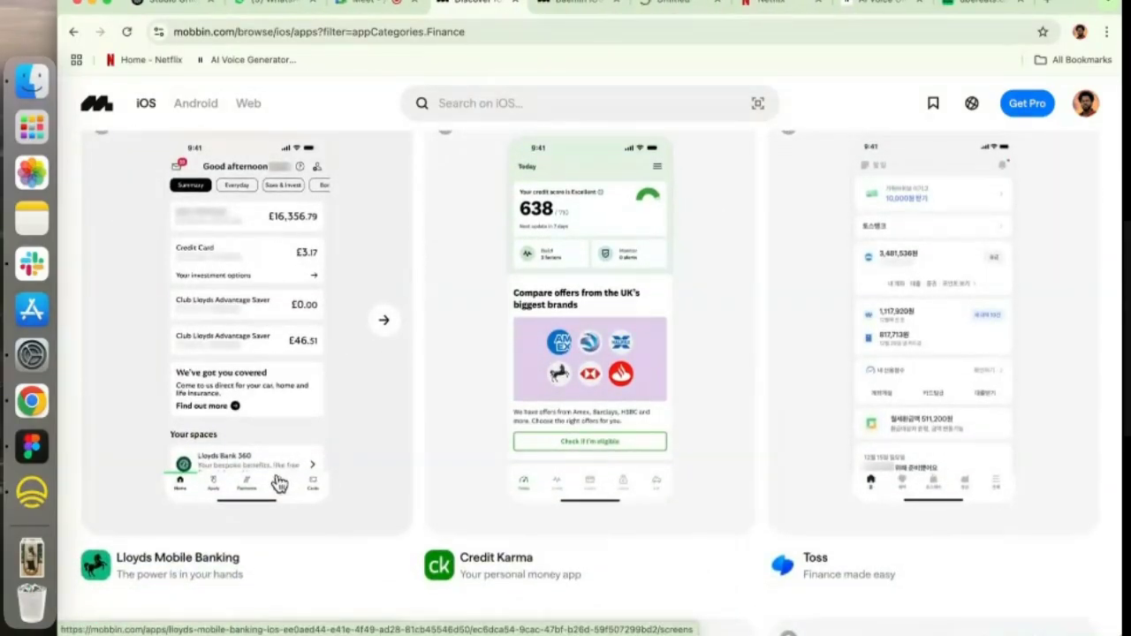
pyautogui.scroll(-5, 503, 371)
pyautogui.scroll(-7, 501, 372)
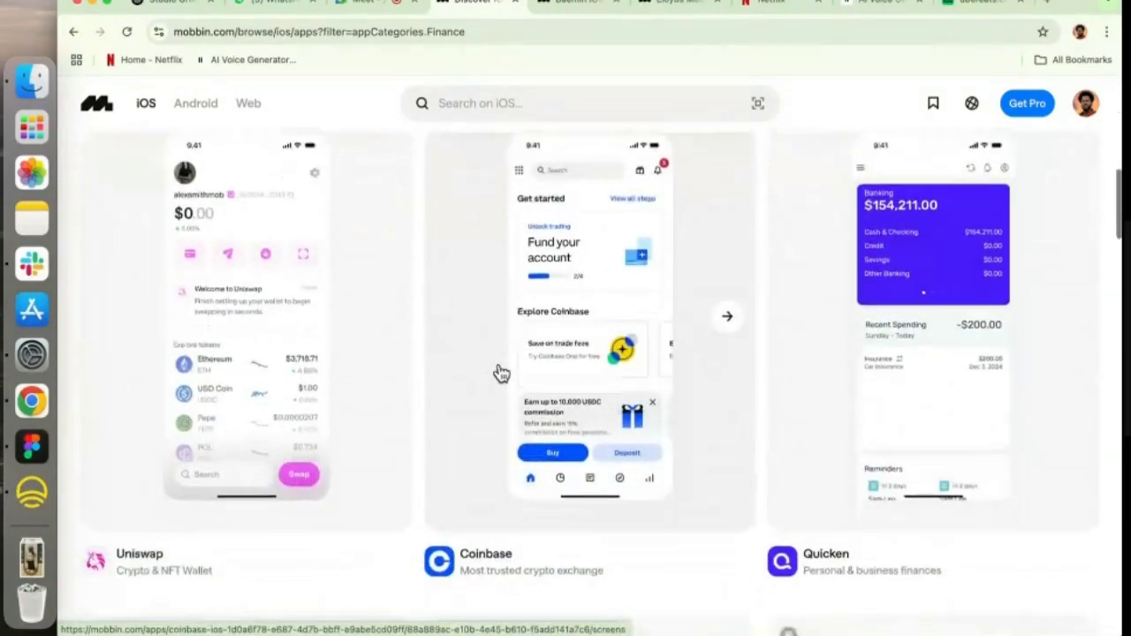
pyautogui.scroll(-10, 501, 372)
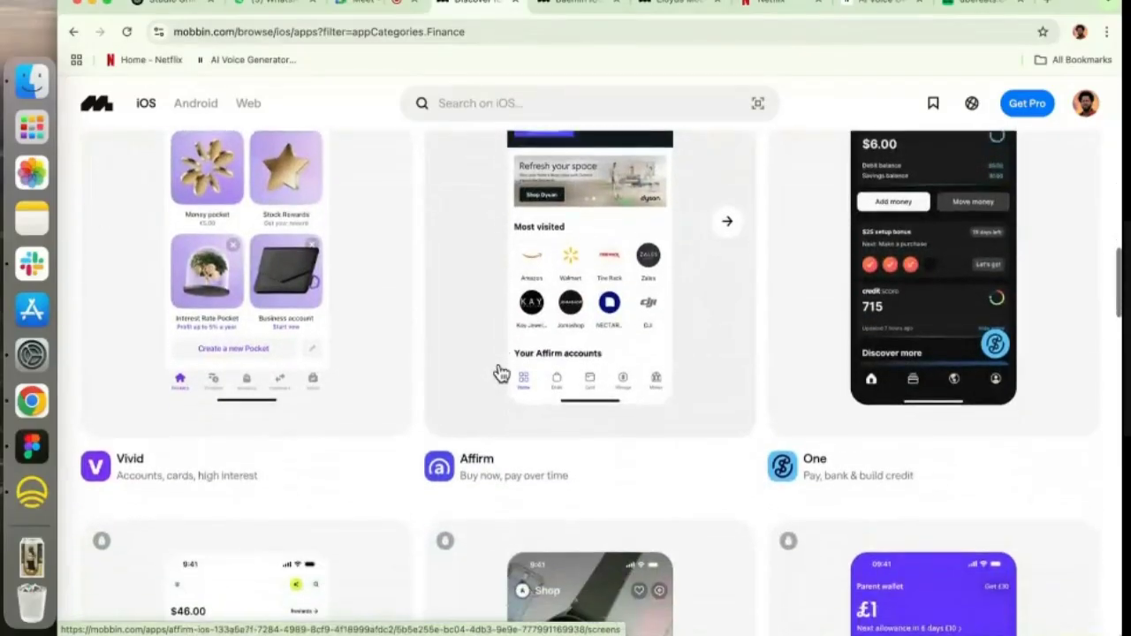
pyautogui.scroll(-10, 501, 372)
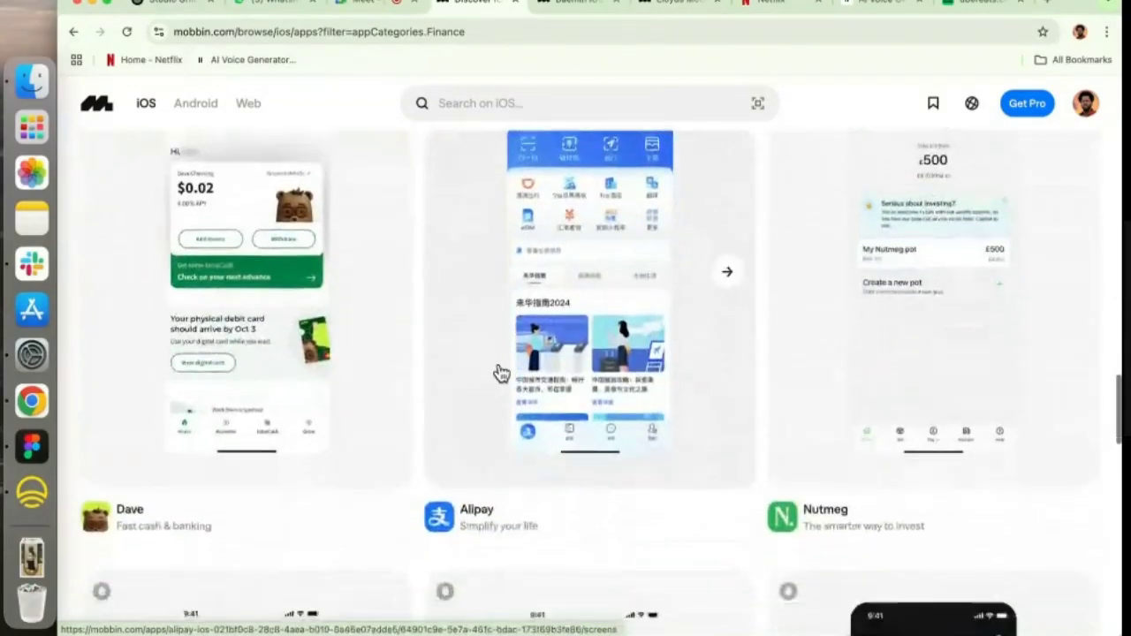
pyautogui.scroll(-5, 501, 372)
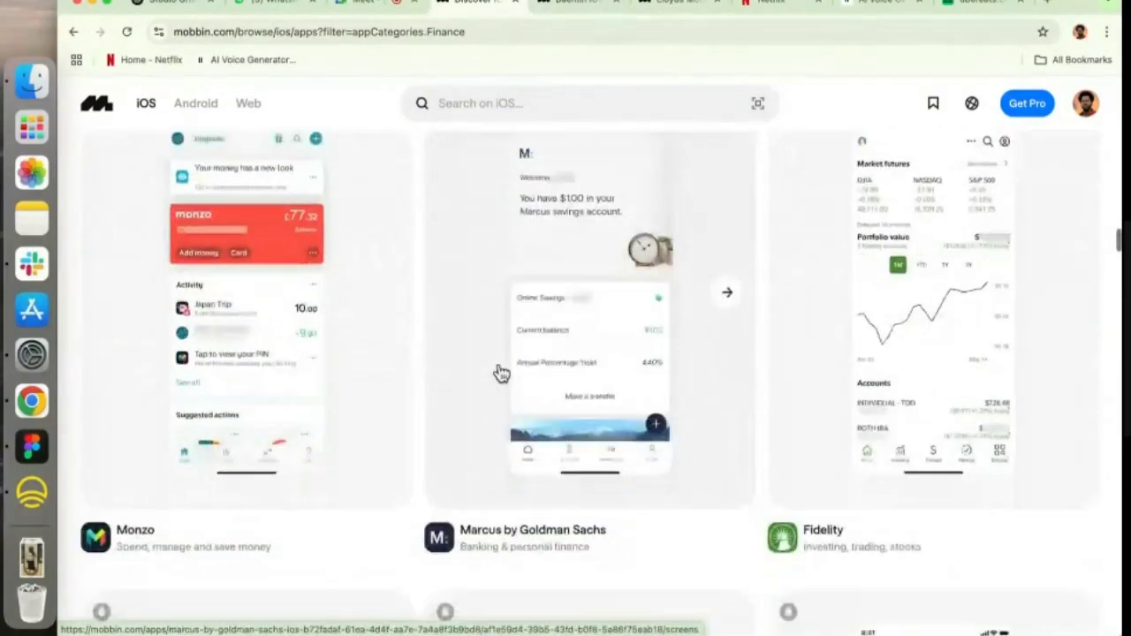
# Step: Filter the iOS apps by Shopping and open the Nike app in a separate tab
pyautogui.scroll(20, 502, 303)
pyautogui.scroll(-1, 505, 304)
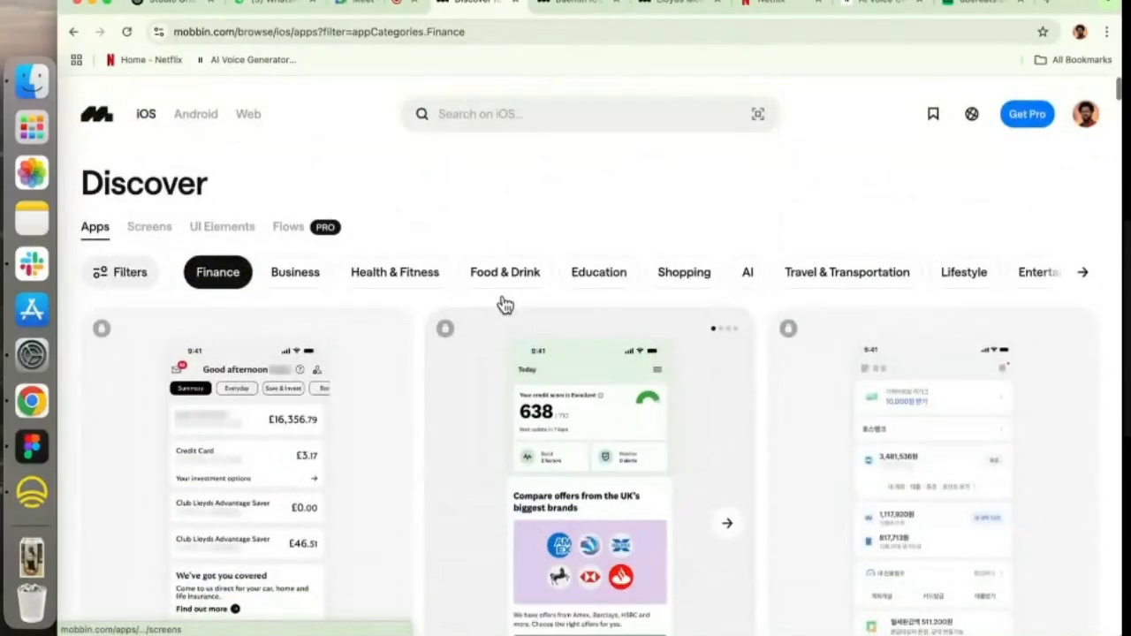
pyautogui.click(697, 265)
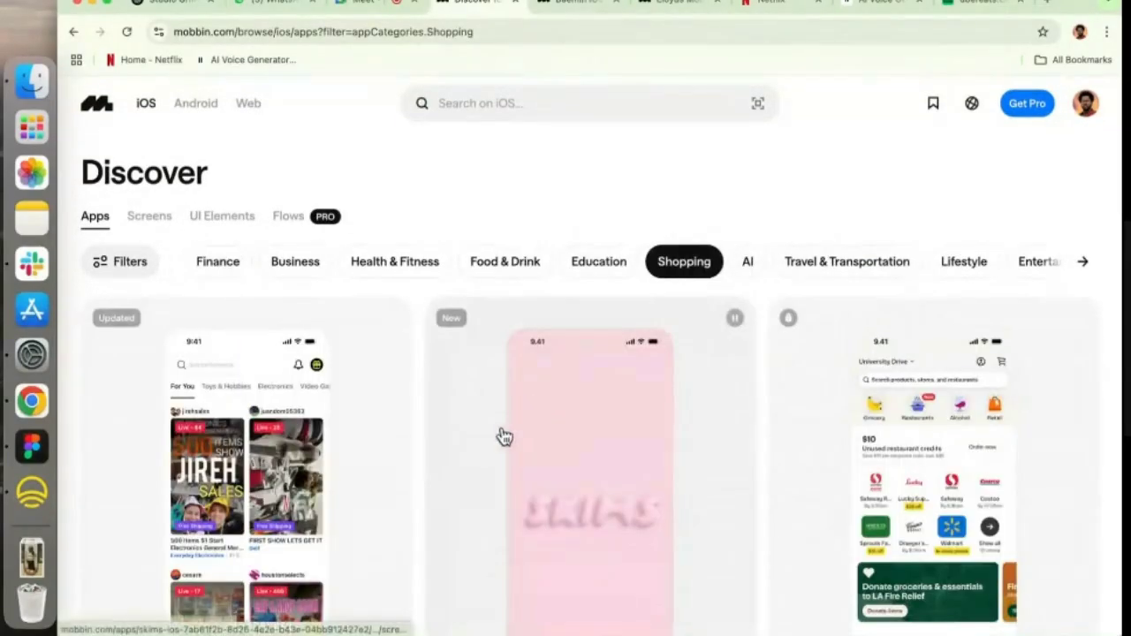
pyautogui.scroll(-4, 422, 506)
pyautogui.scroll(-12, 419, 494)
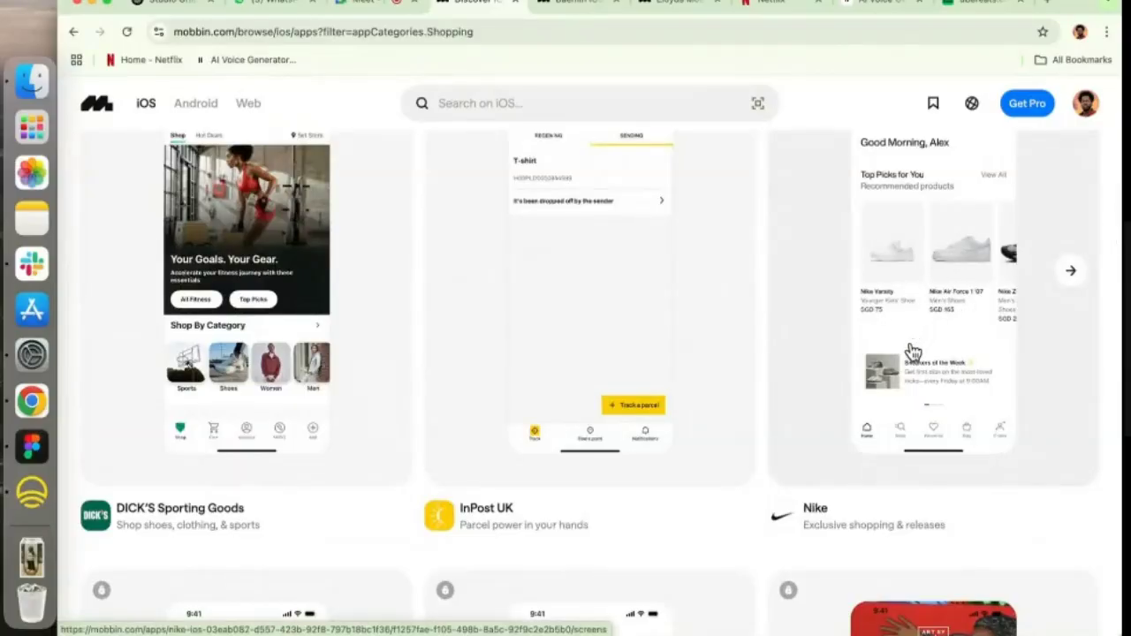
pyautogui.scroll(-9, 679, 419)
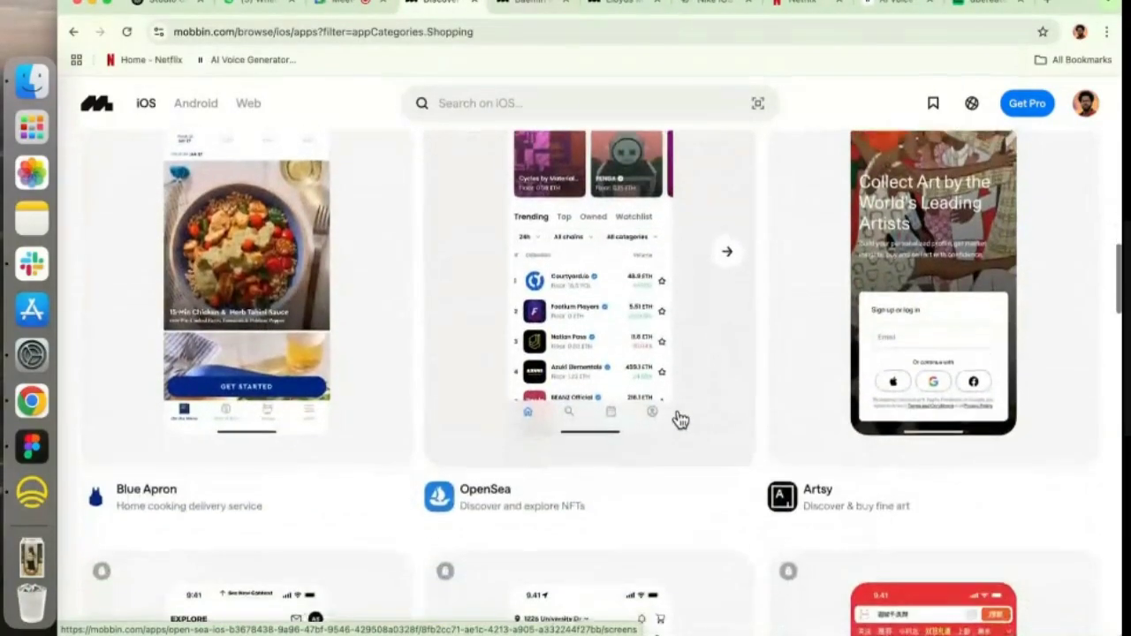
# Step: Browse further through the shopping apps and open Amazon Shopping in a separate tab
pyautogui.scroll(-8, 679, 419)
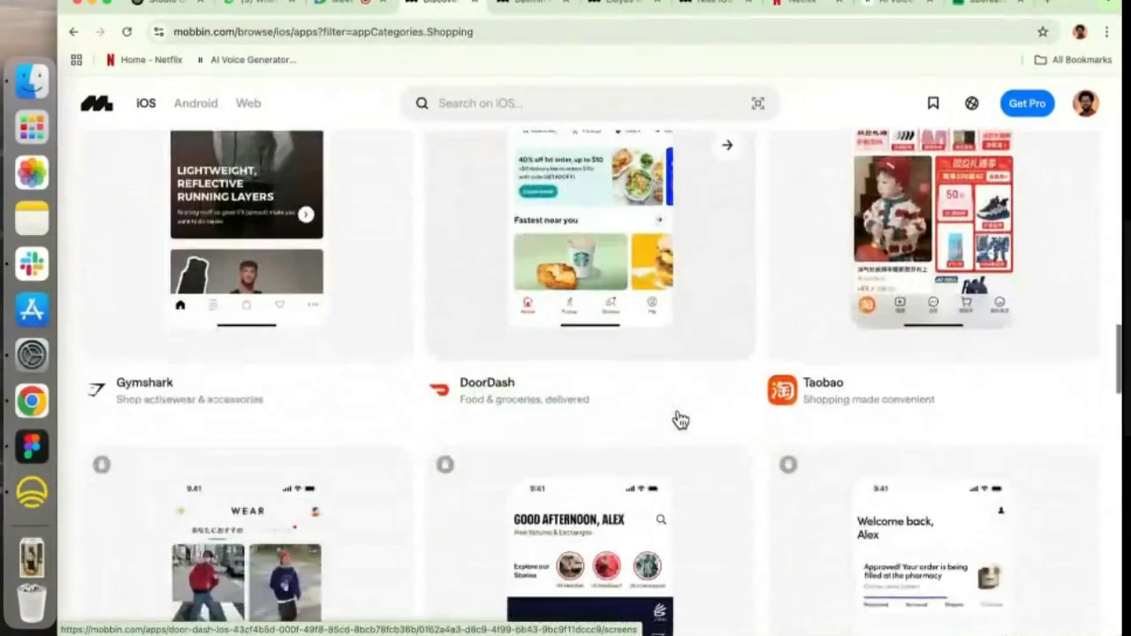
pyautogui.scroll(-8, 680, 418)
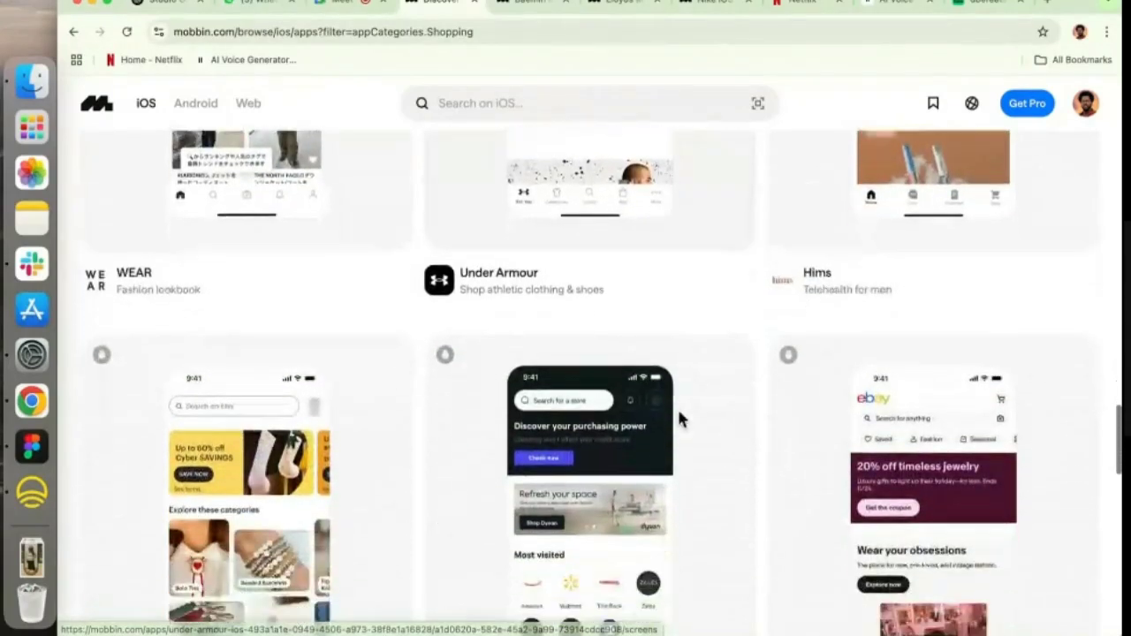
pyautogui.scroll(-8, 680, 418)
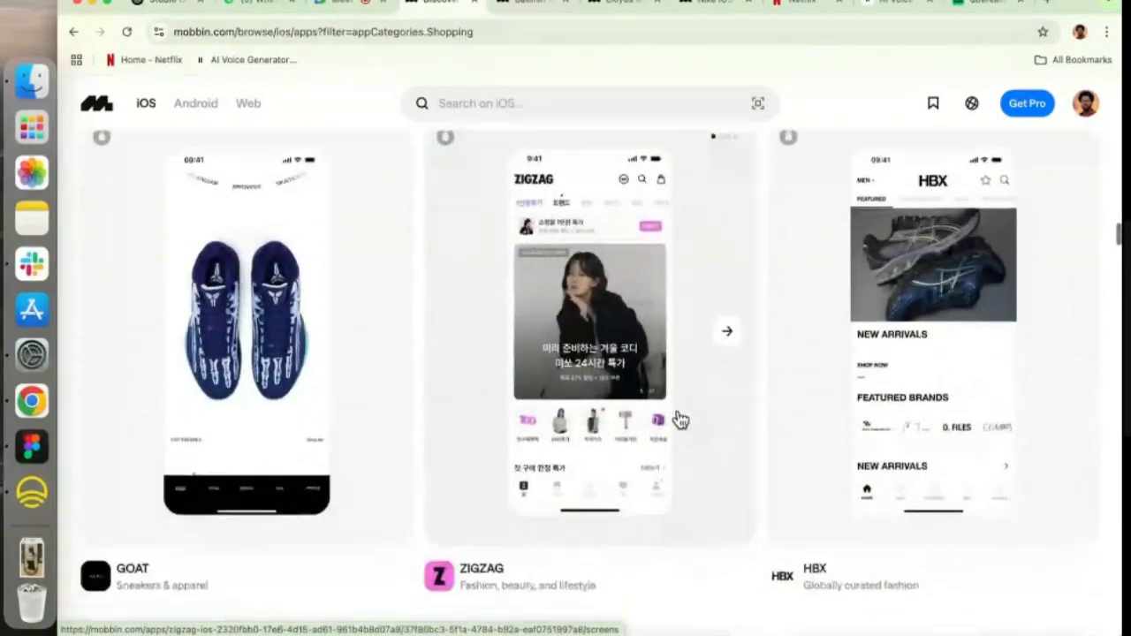
pyautogui.scroll(-8, 679, 418)
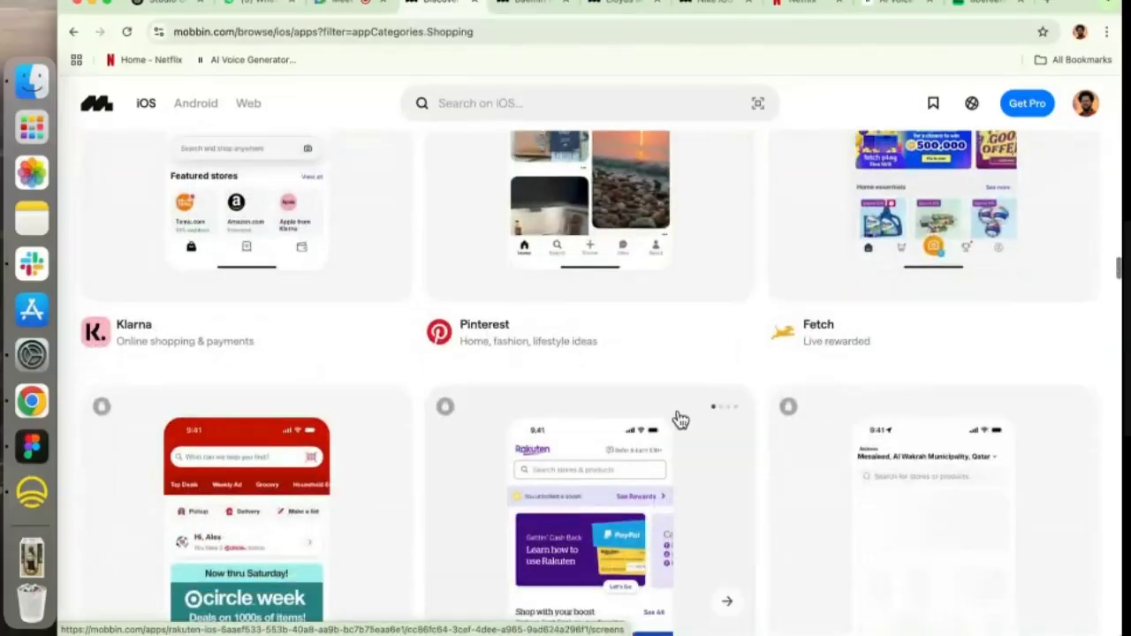
pyautogui.scroll(-8, 680, 419)
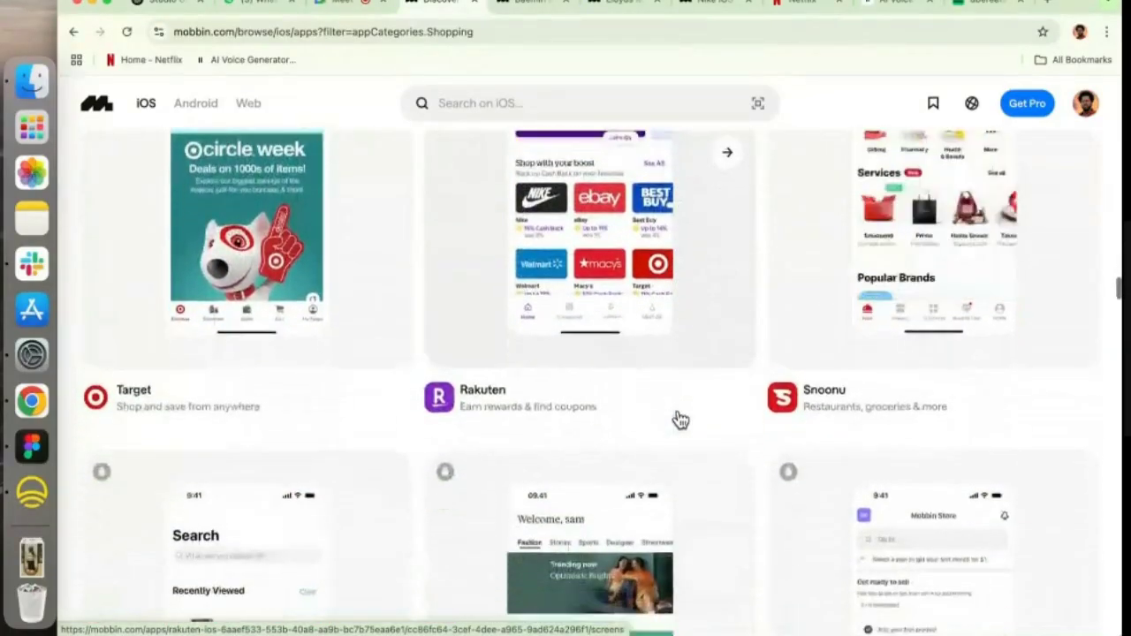
pyautogui.scroll(-2, 679, 419)
pyautogui.scroll(5, 679, 419)
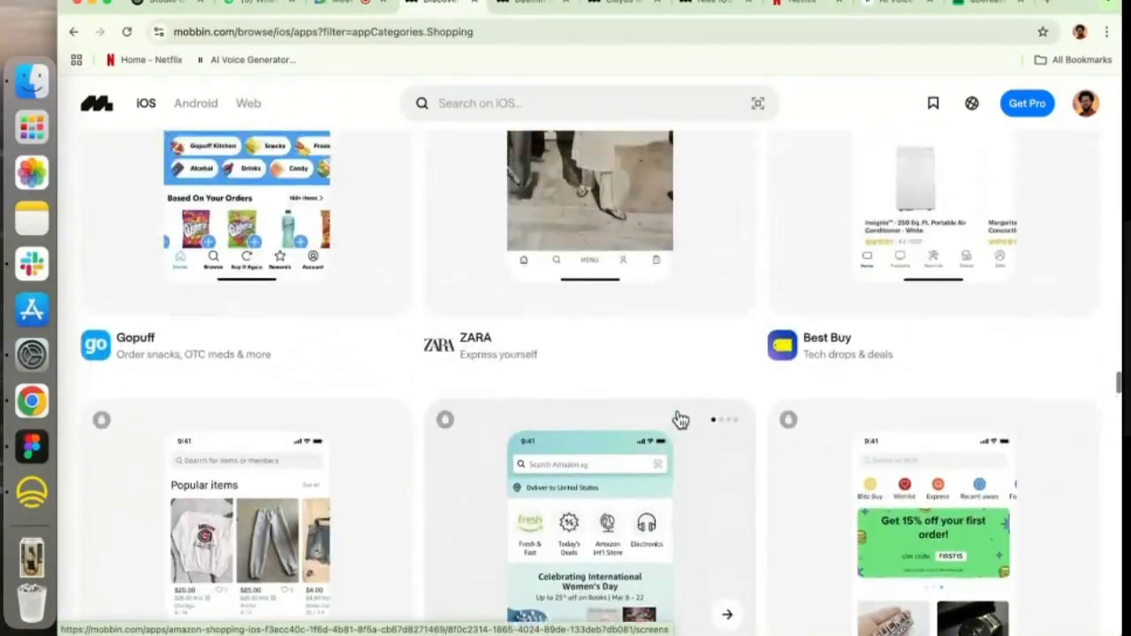
pyautogui.scroll(-8, 679, 419)
pyautogui.scroll(-1, 679, 421)
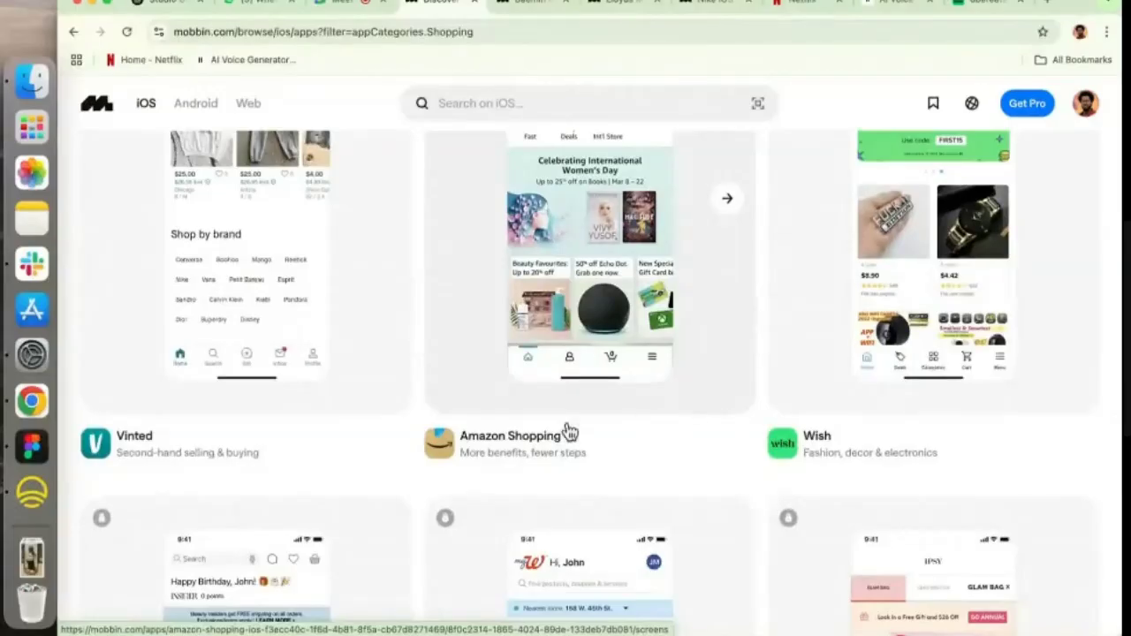
pyautogui.scroll(3, 603, 352)
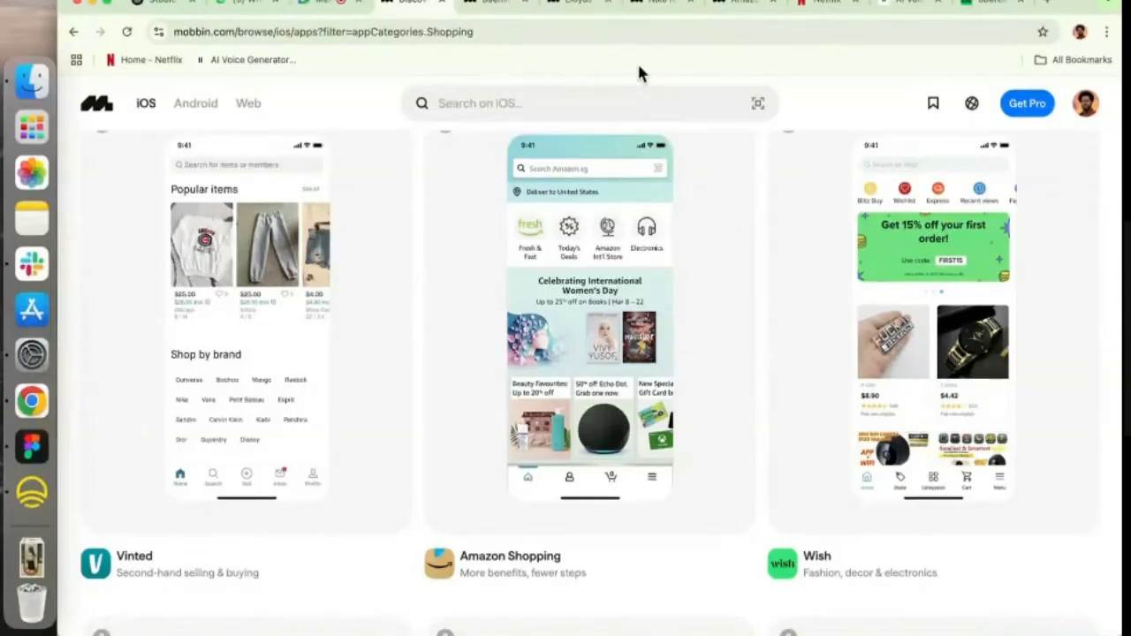
# Step: Dismiss the survey on the Baemin app page, open its flower shop map screen and copy the screen image
pyautogui.click(492, 7)
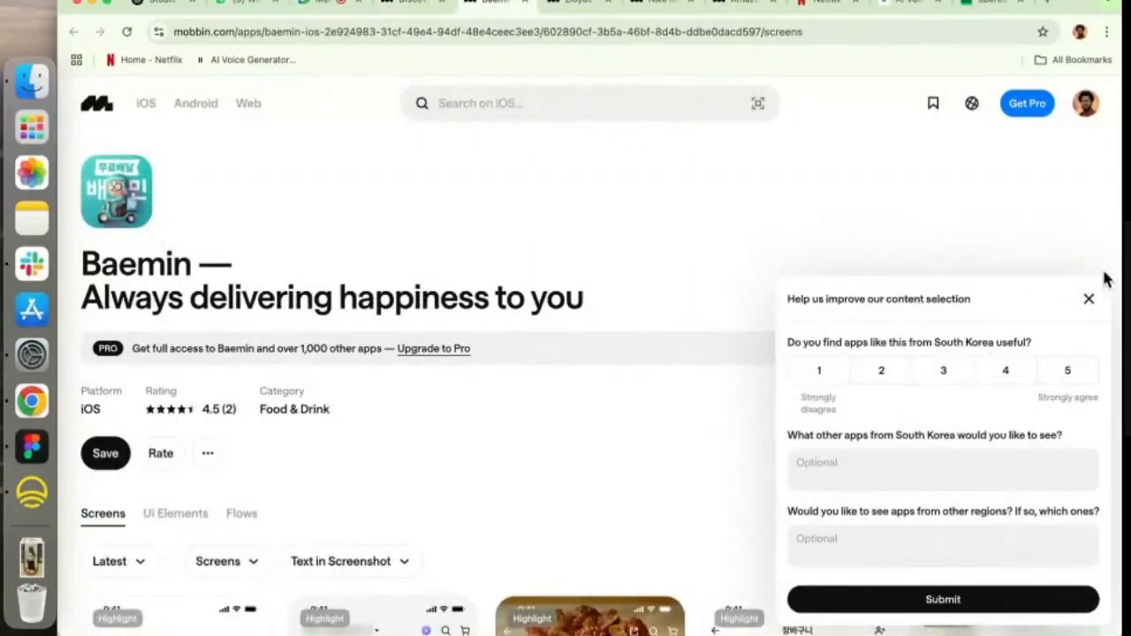
pyautogui.click(1092, 301)
pyautogui.scroll(-5, 658, 424)
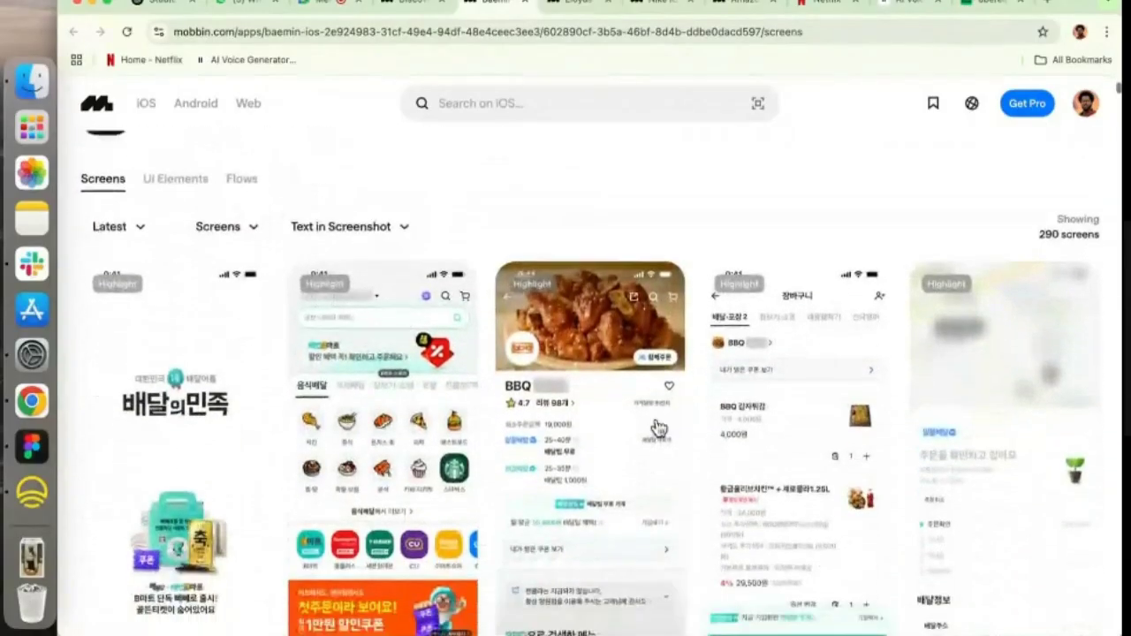
pyautogui.scroll(-2, 425, 383)
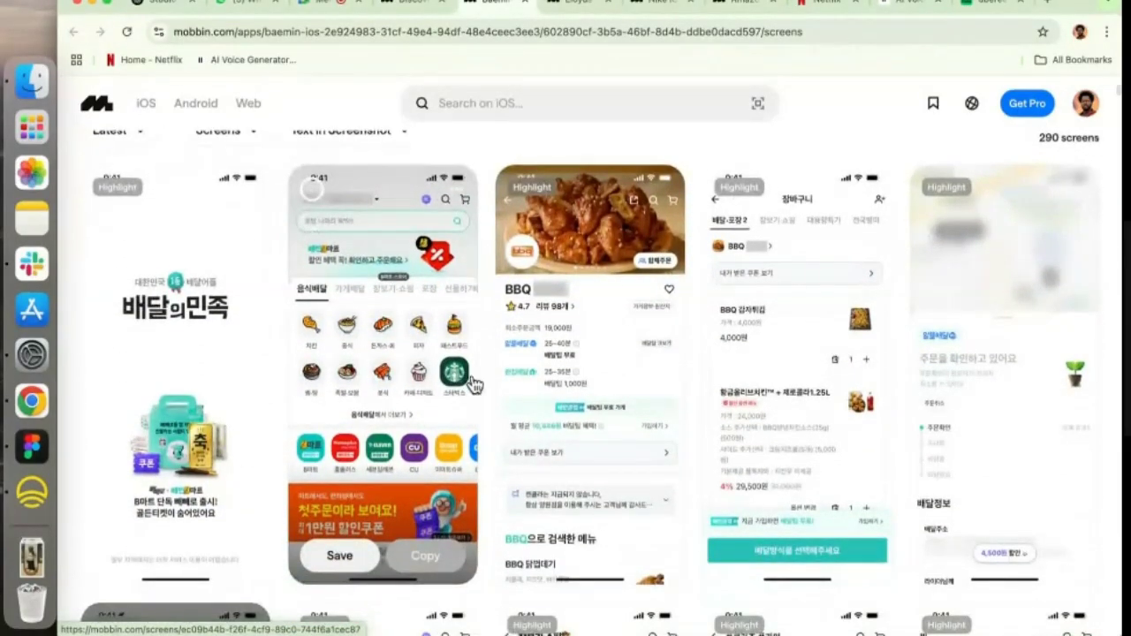
pyautogui.scroll(-6, 440, 381)
pyautogui.click(552, 295)
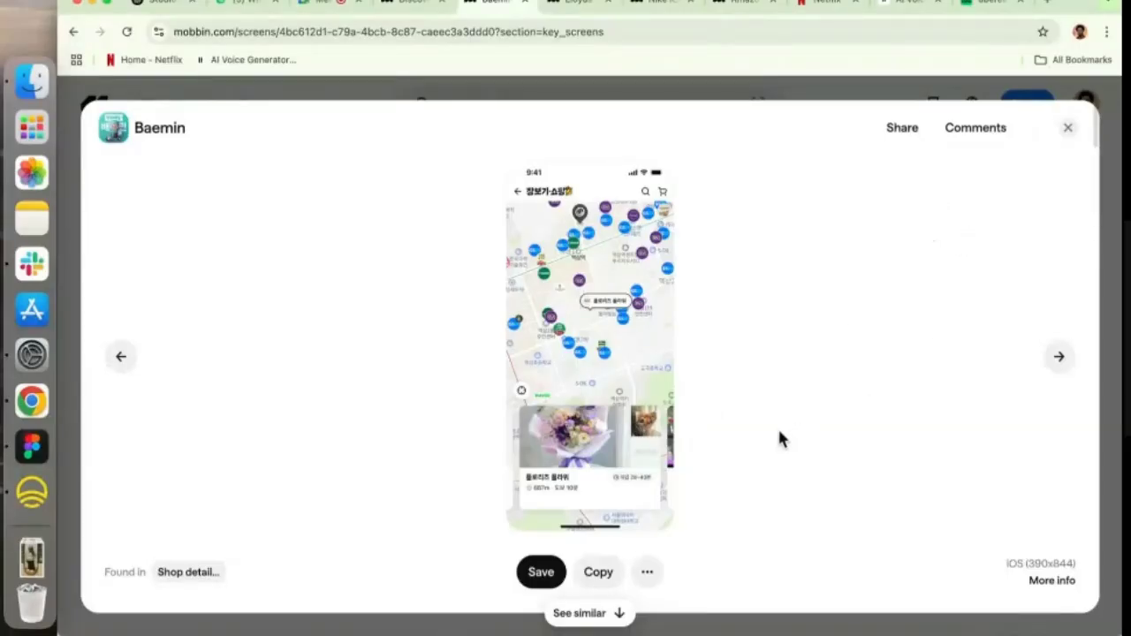
pyautogui.click(598, 572)
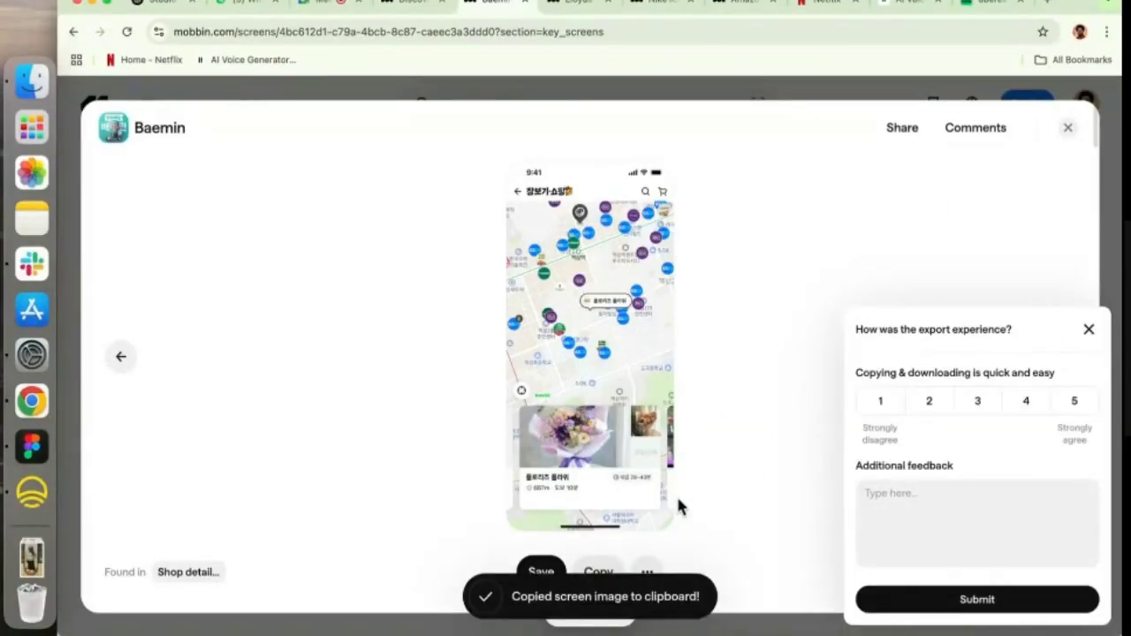
# Step: Switch to Figma, paste the copied Baemin screen and place it in the empty canvas area below the existing frames
pyautogui.hotkey('ctrl', 'Right')
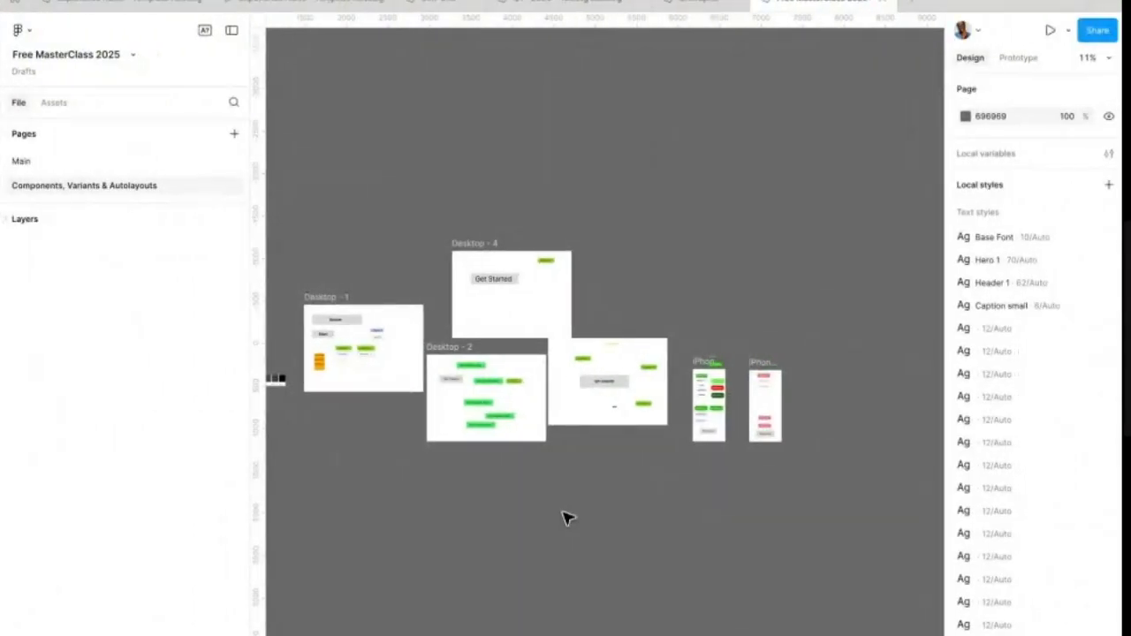
pyautogui.hotkey('ctrl', 'v')
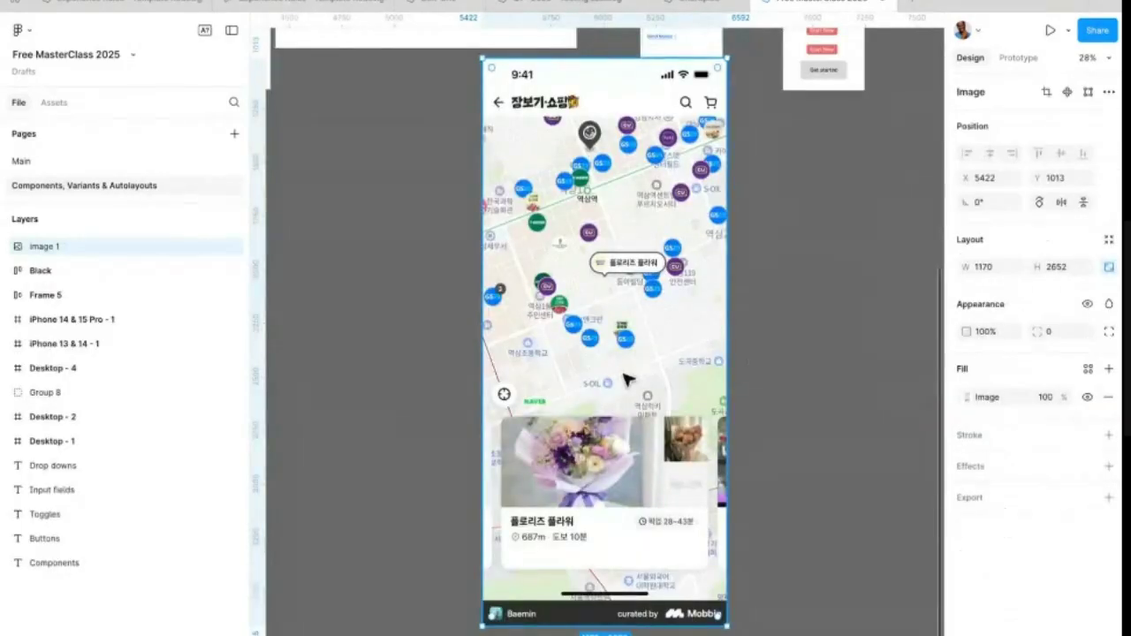
pyautogui.scroll(-3, 633, 369)
pyautogui.moveTo(606, 315); pyautogui.dragTo(510, 477)
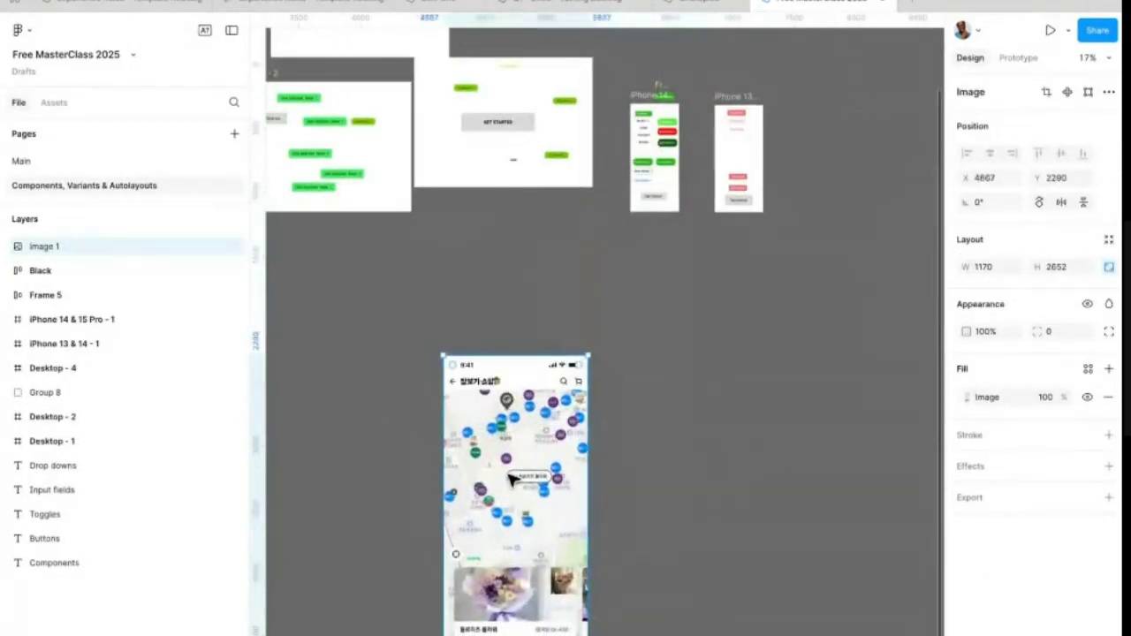
# Step: Return to the browser, close the Baemin page and browse the Lloyds Mobile Banking screens, dismissing the feedback survey
pyautogui.hotkey('ctrl', 'Left')
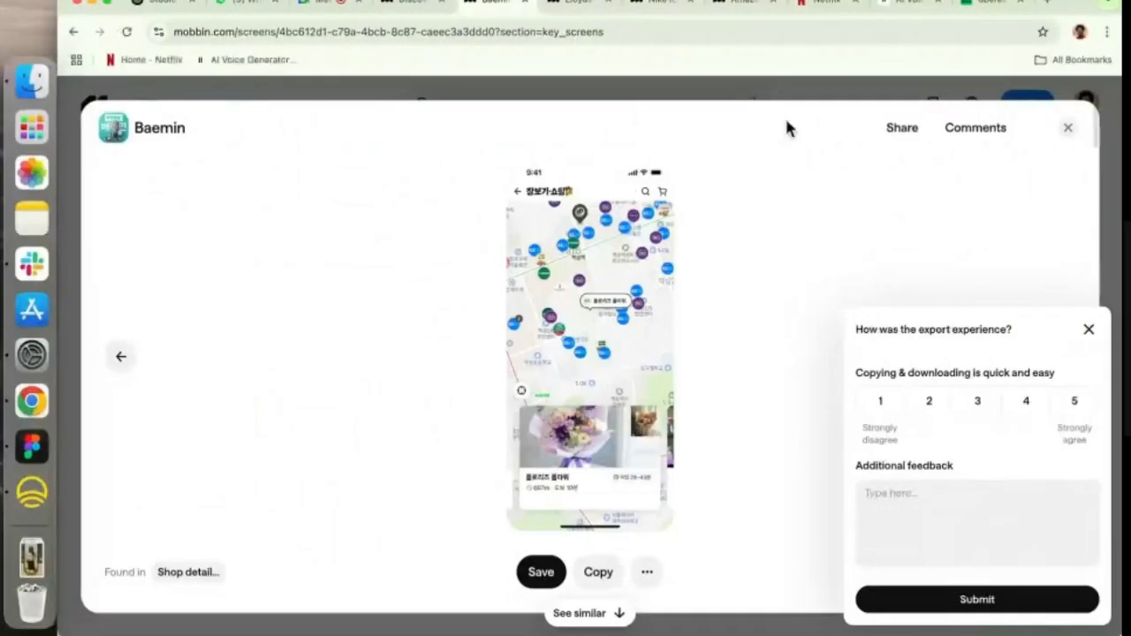
pyautogui.press('super+w')
pyautogui.scroll(-5, 493, 366)
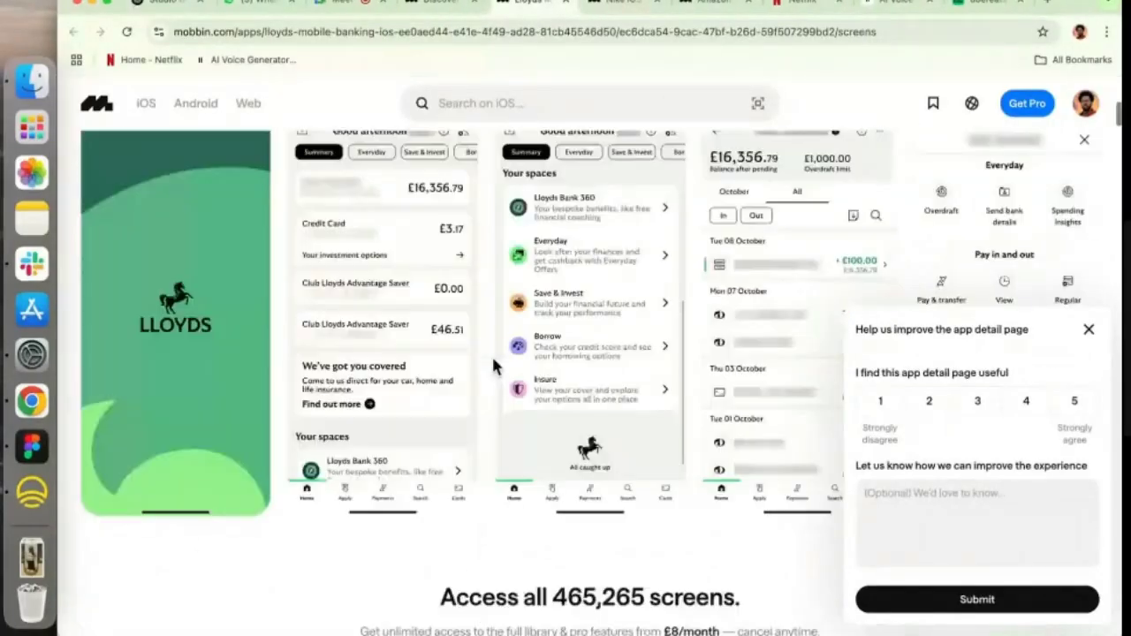
pyautogui.click(1088, 329)
pyautogui.scroll(-3, 762, 466)
pyautogui.scroll(5, 765, 466)
pyautogui.scroll(-1, 765, 468)
pyautogui.scroll(-1, 765, 468)
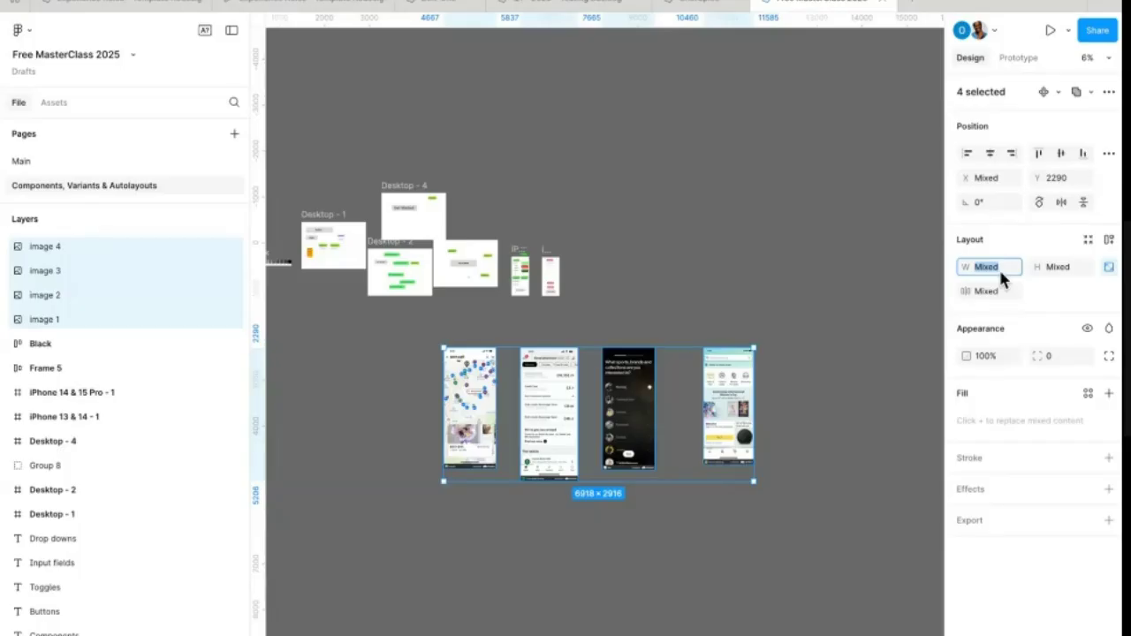
# Step: Set the horizontal spacing between the four pasted app screens to 100 and check each image's dimensions
pyautogui.click(998, 292)
pyautogui.press('Return')
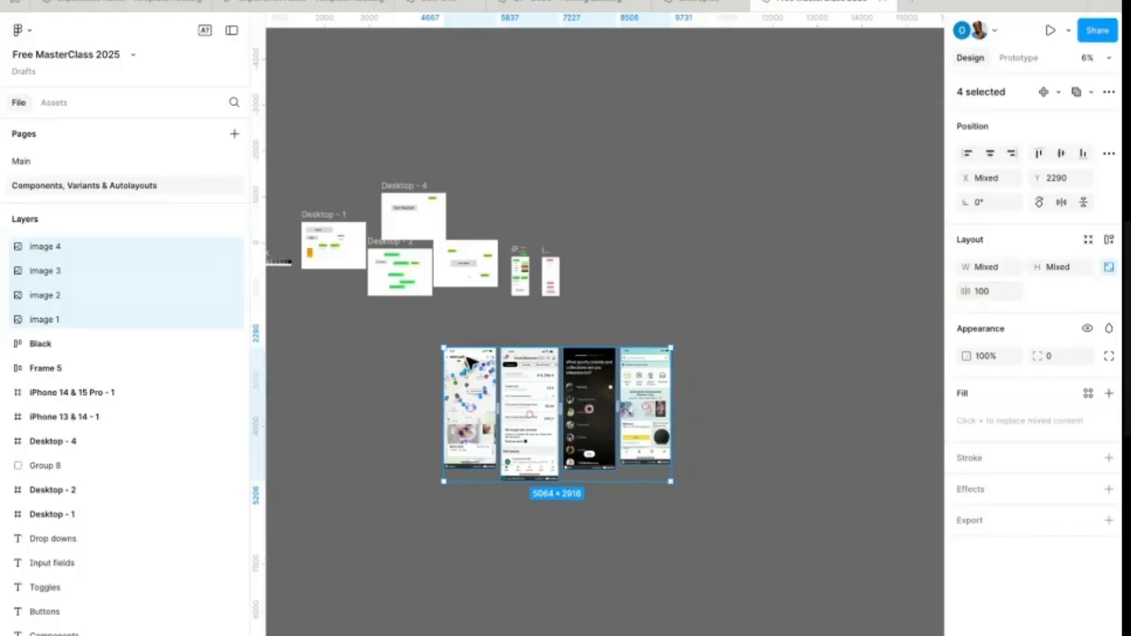
pyautogui.click(474, 386)
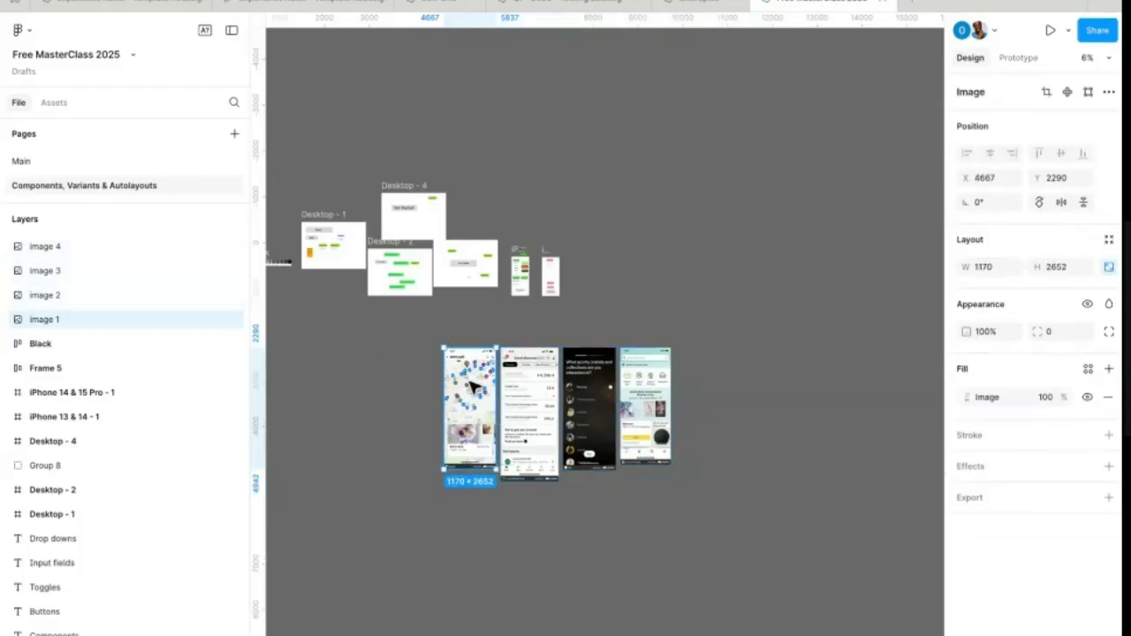
pyautogui.click(528, 385)
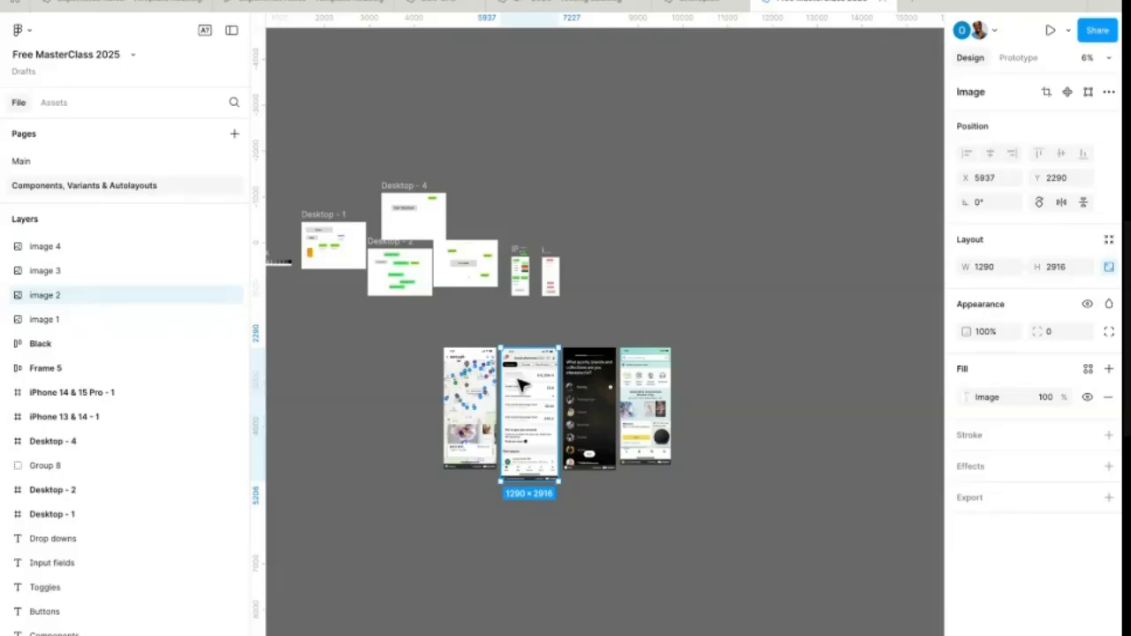
pyautogui.click(590, 380)
pyautogui.click(653, 380)
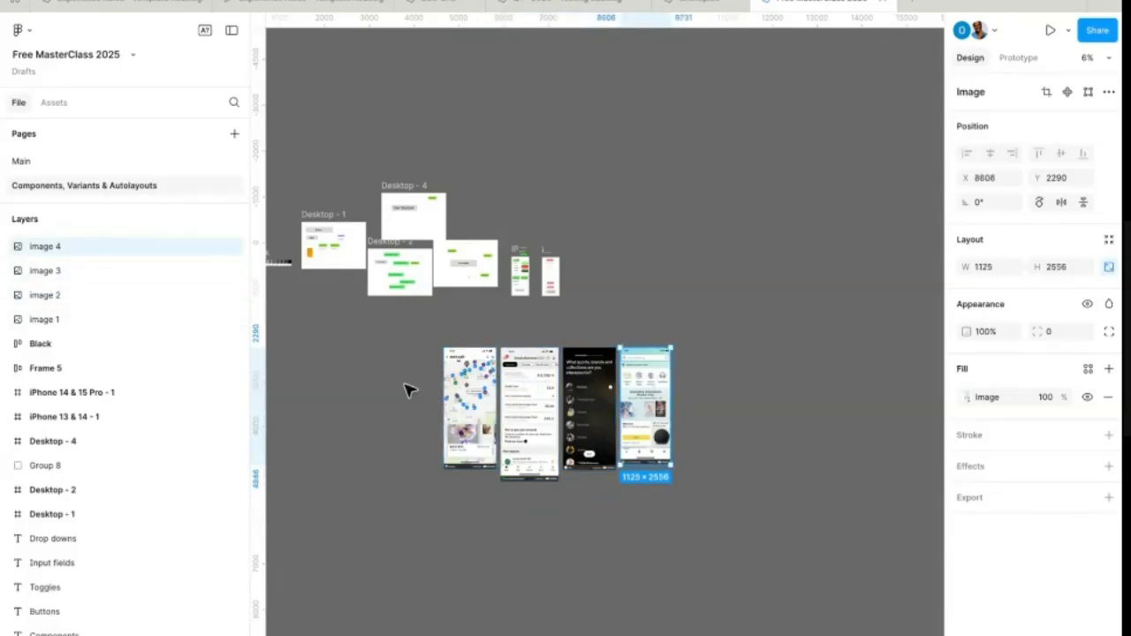
pyautogui.click(717, 448)
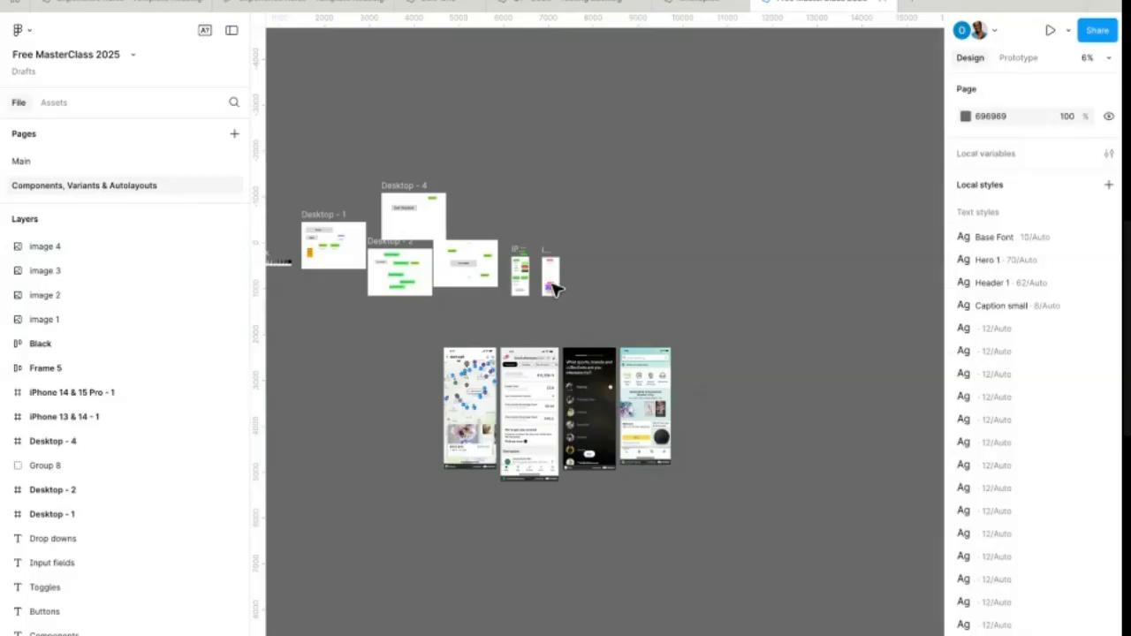
# Step: Check the dimensions of the iPhone 13 & 14 - 1 frame for comparison with the pasted app screens
pyautogui.scroll(5, 555, 281)
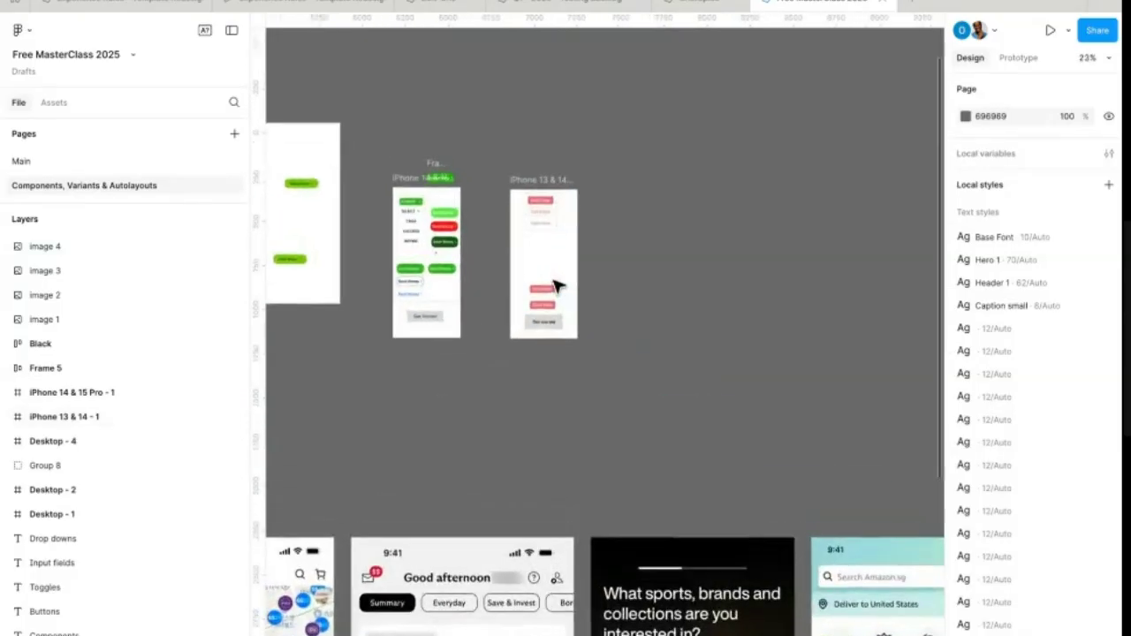
pyautogui.click(536, 184)
pyautogui.scroll(-5, 587, 386)
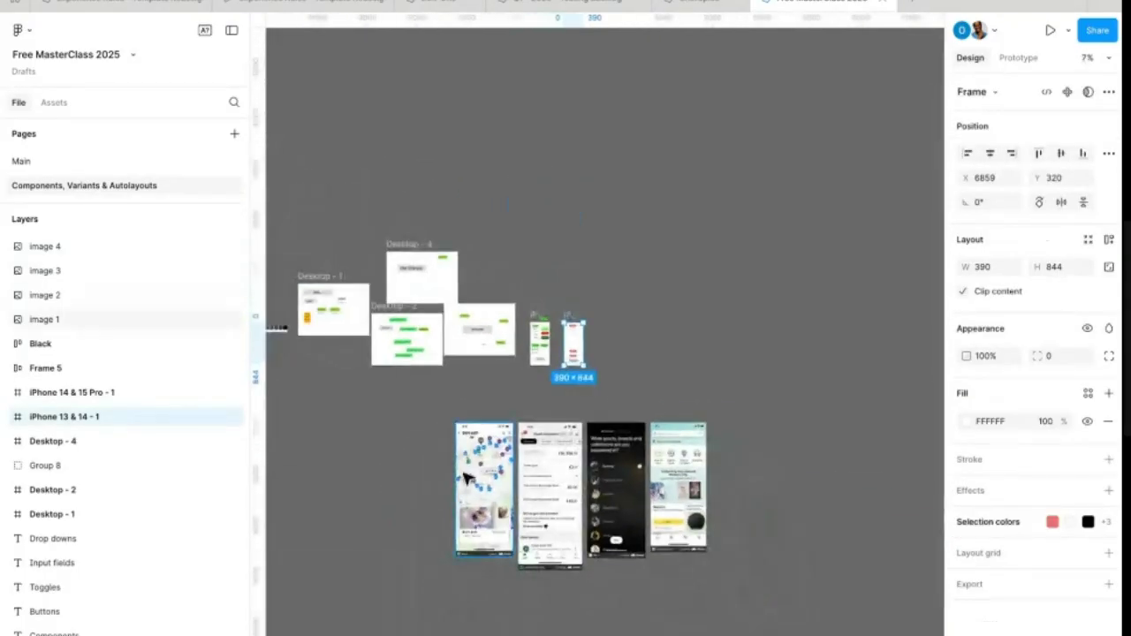
pyautogui.moveTo(404, 459); pyautogui.dragTo(681, 543)
pyautogui.click(627, 357)
pyautogui.click(573, 321)
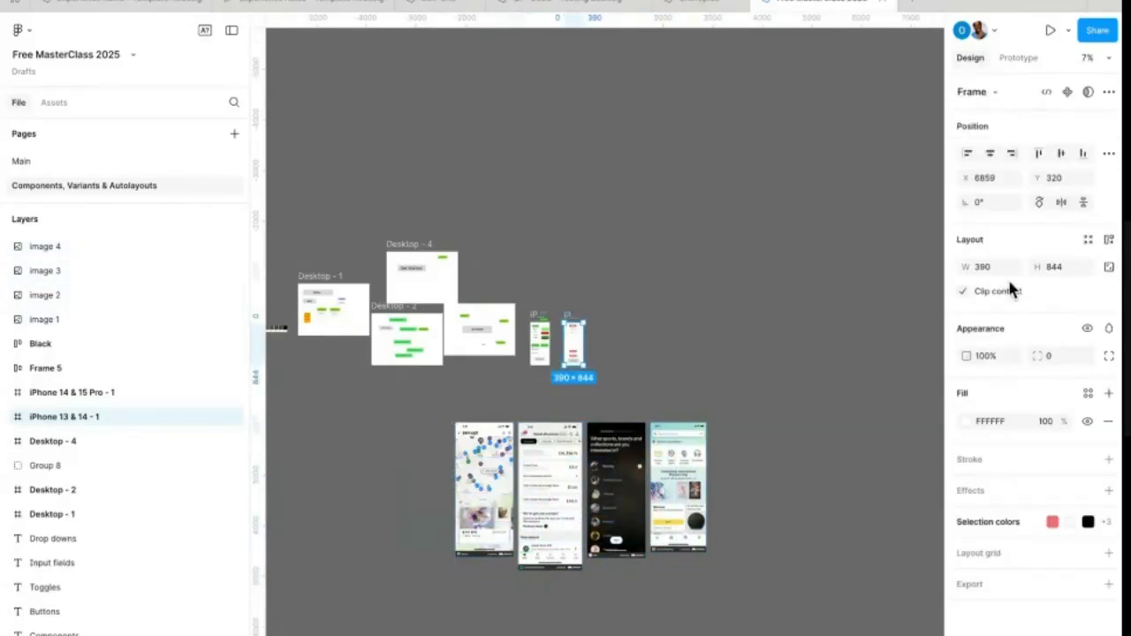
# Step: Resize all four pasted app screens to a width of 390 and set their horizontal spacing to 100
pyautogui.moveTo(406, 428); pyautogui.dragTo(747, 618)
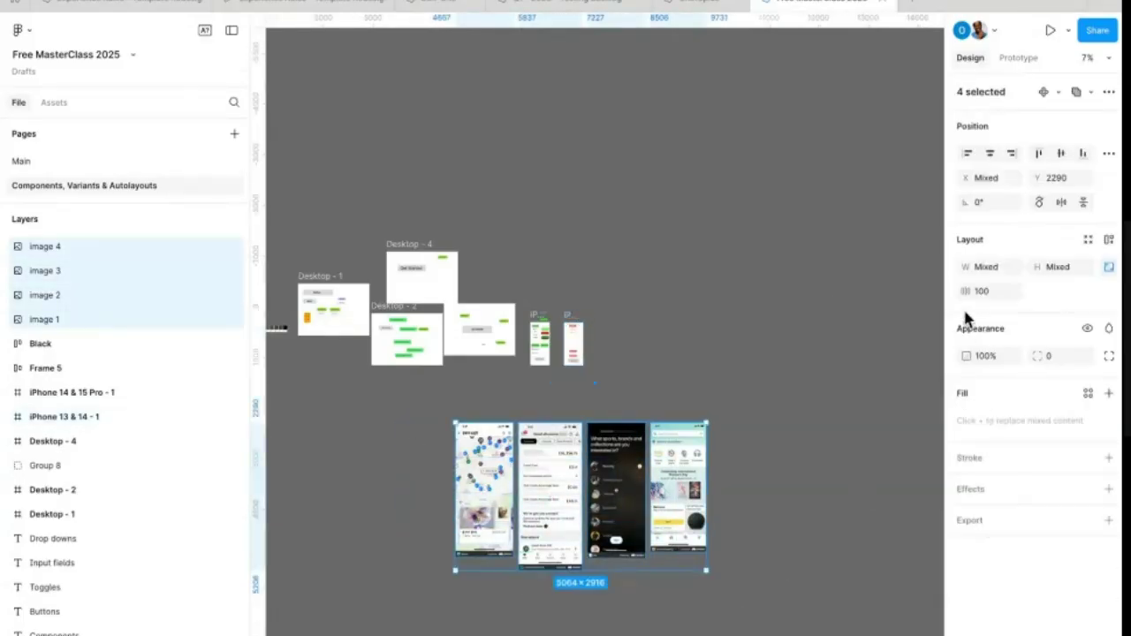
pyautogui.click(988, 267)
pyautogui.write('390')
pyautogui.press('Return')
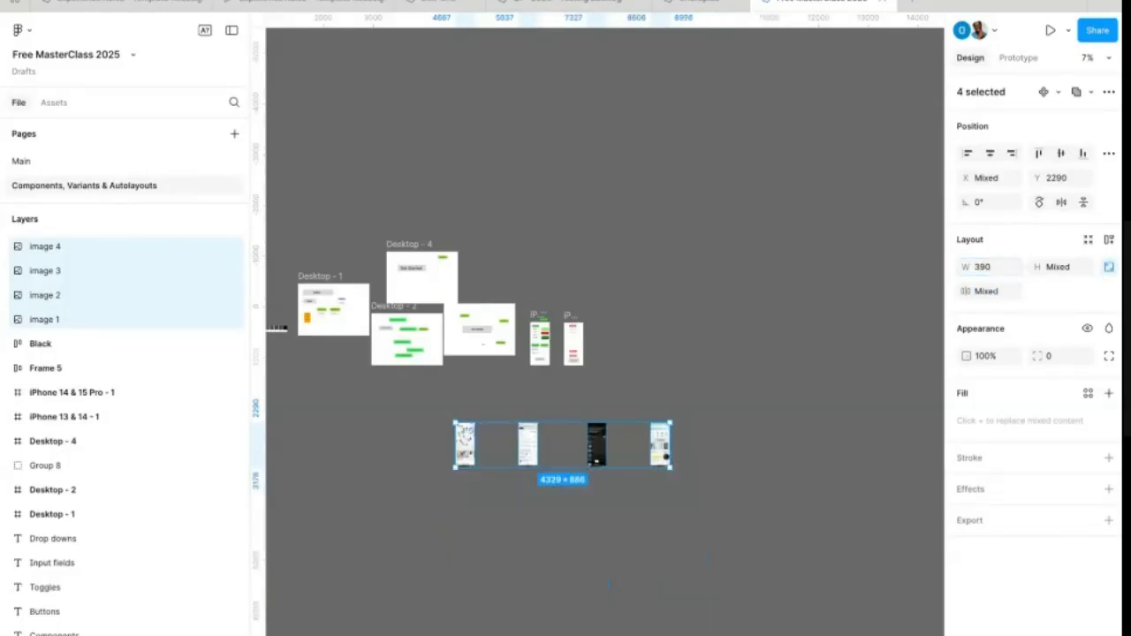
pyautogui.click(983, 293)
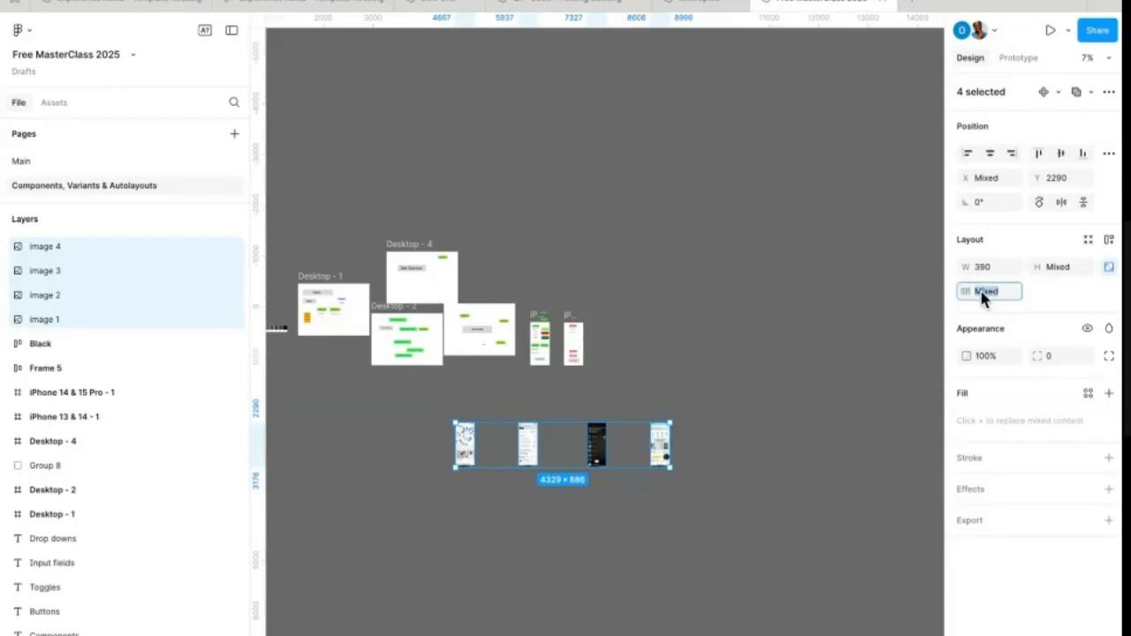
pyautogui.press('Return')
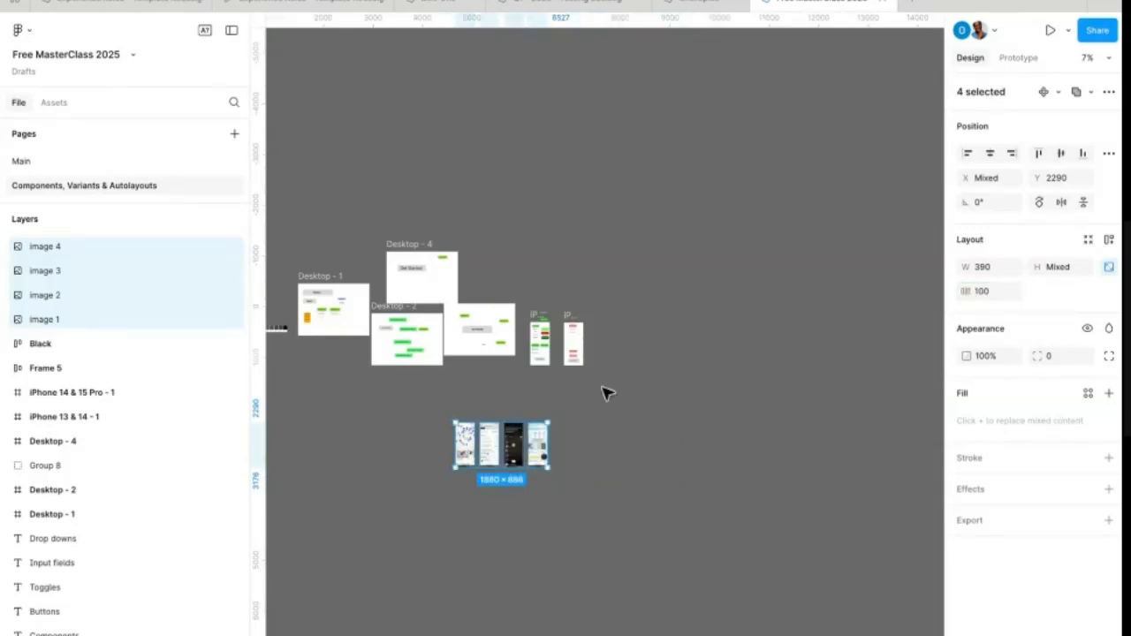
# Step: Move the four pasted app screens to the empty canvas area beyond the two iPhone frames
pyautogui.moveTo(521, 462); pyautogui.dragTo(724, 345)
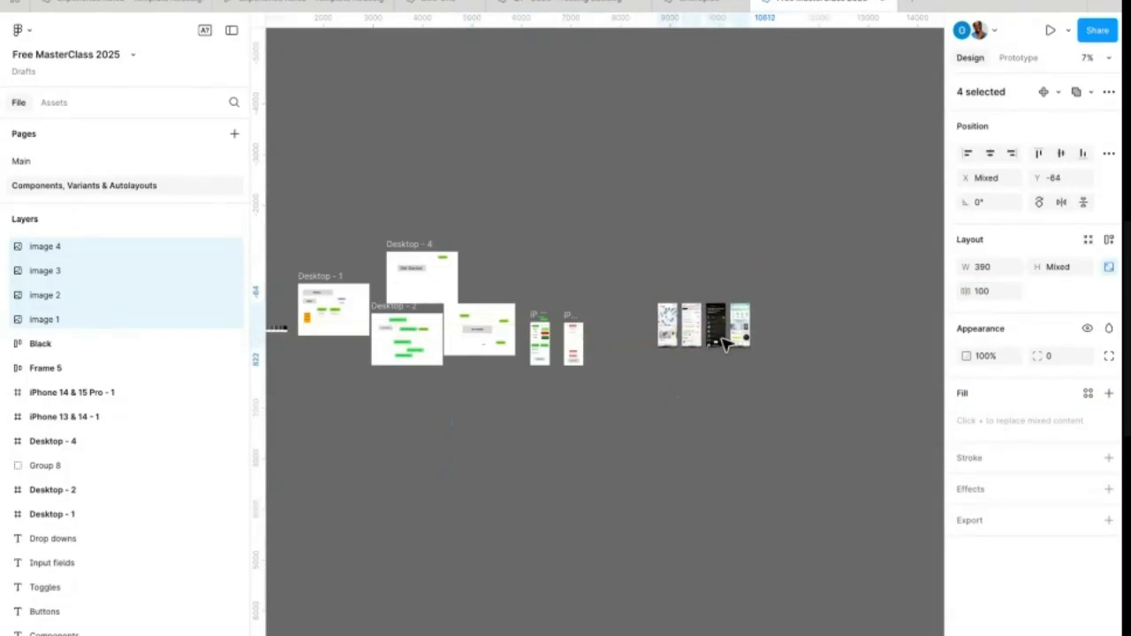
pyautogui.scroll(10, 724, 344)
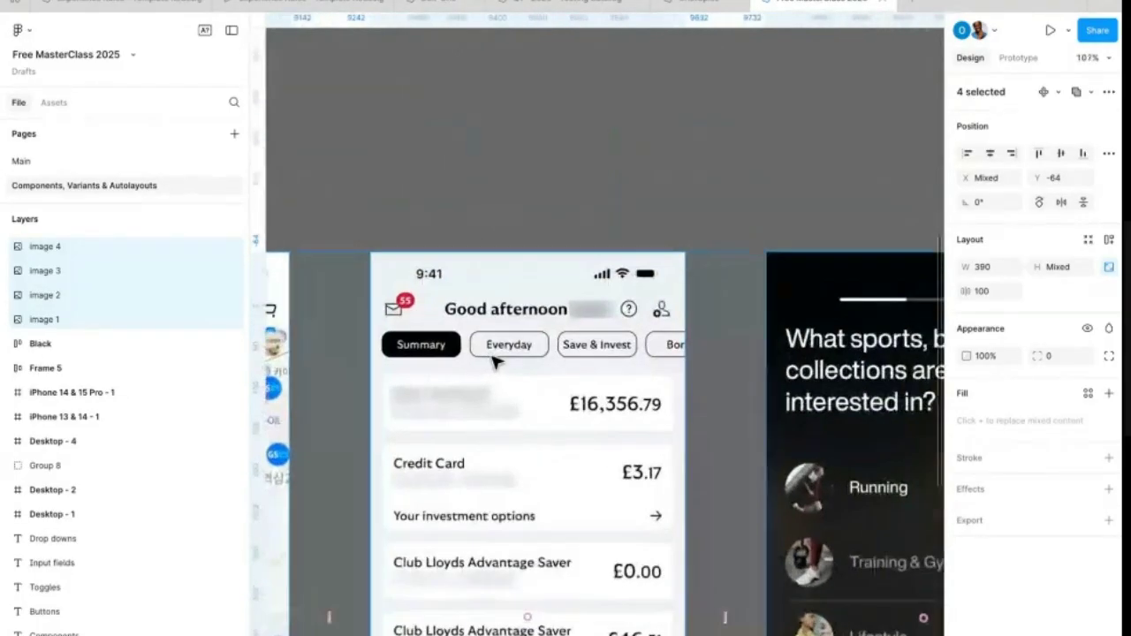
pyautogui.scroll(1, 493, 362)
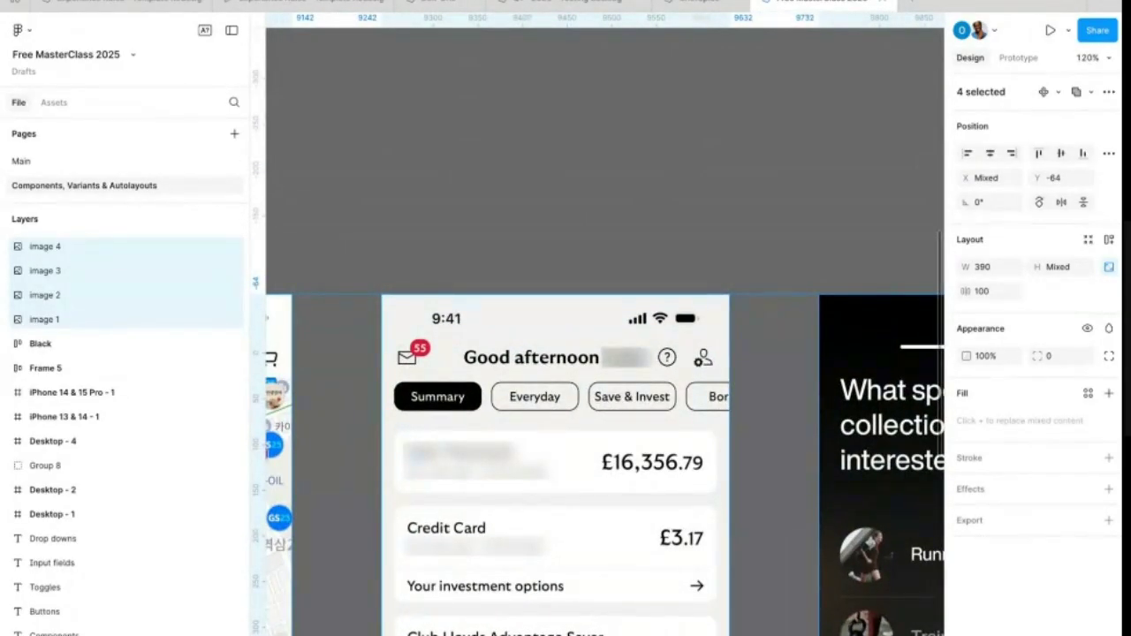
# Step: Activate the Pencil tool and set its stroke color to red FF0000
pyautogui.click(581, 623)
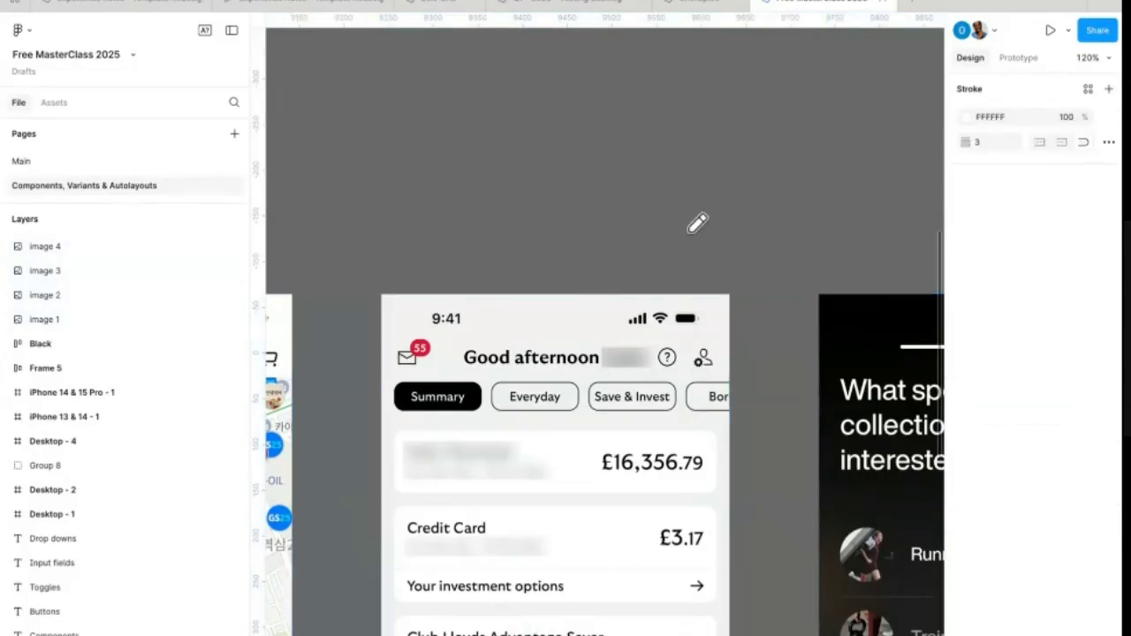
pyautogui.click(965, 118)
pyautogui.moveTo(855, 186); pyautogui.dragTo(1004, 107)
pyautogui.click(929, 118)
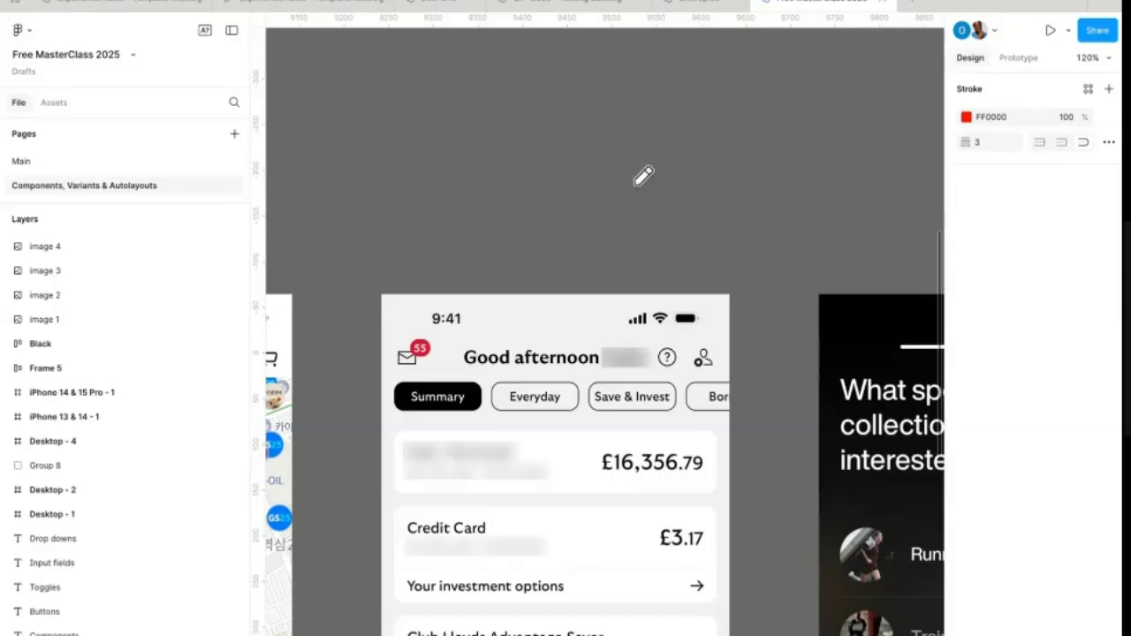
pyautogui.click(516, 198)
pyautogui.moveTo(518, 200)
pyautogui.mouseDown()
pyautogui.moveTo(586, 296)
pyautogui.moveTo(501, 203)
pyautogui.moveTo(721, 203)
pyautogui.mouseUp()
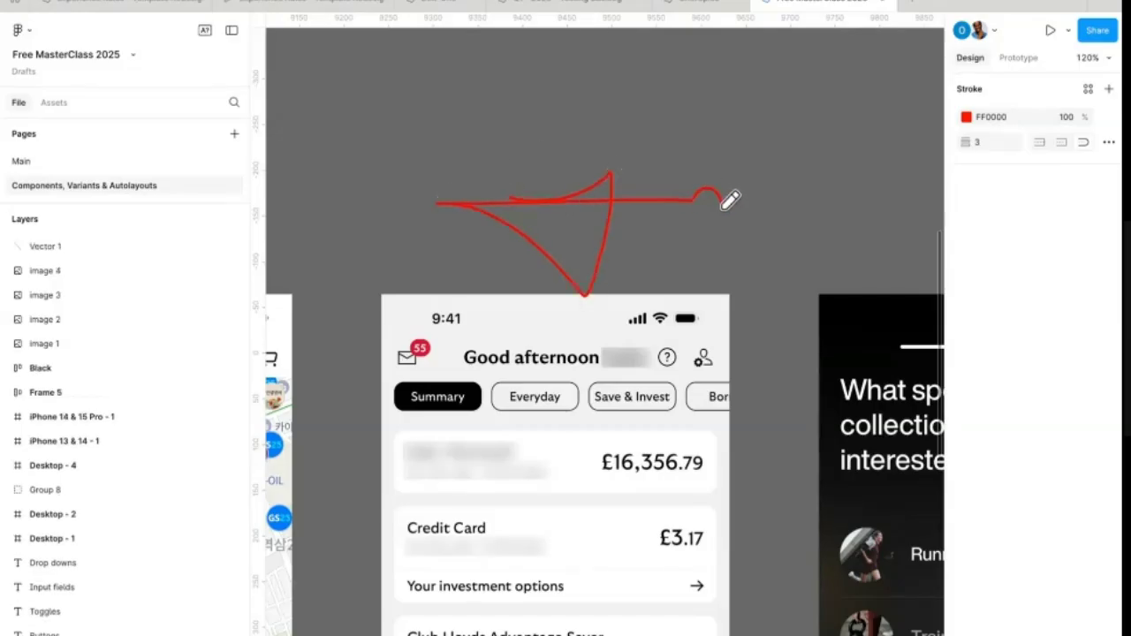
pyautogui.hotkey('ctrl', 'z')
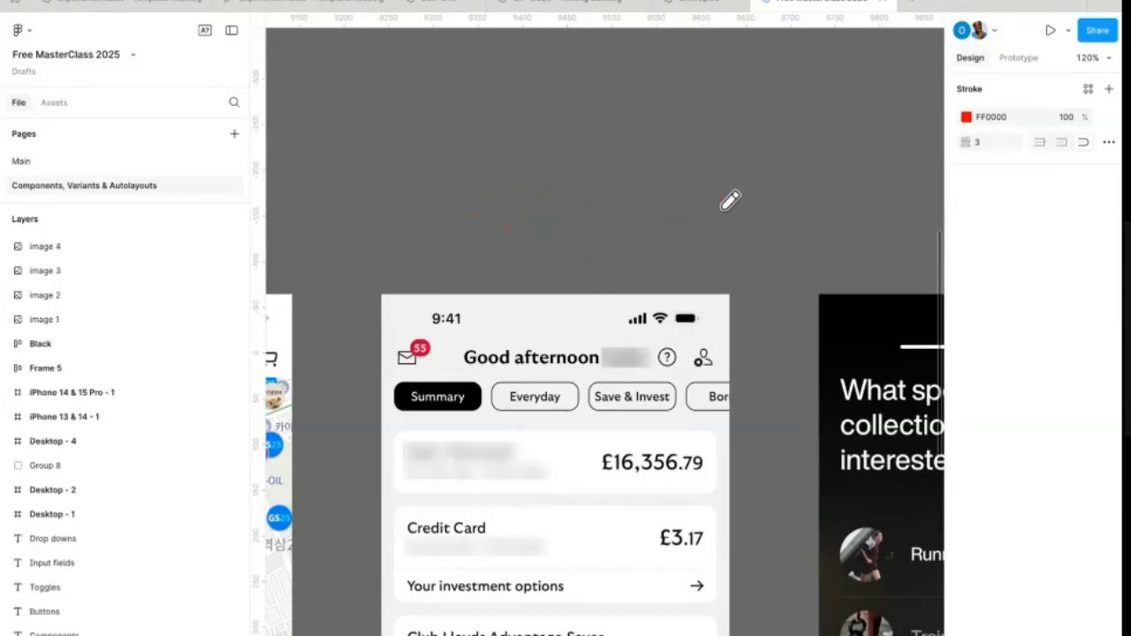
# Step: Sketch a red box around the mail icon and its 55 badge on the banking screen, with an arrow pointing to it
pyautogui.hscroll(-5, 553, 351)
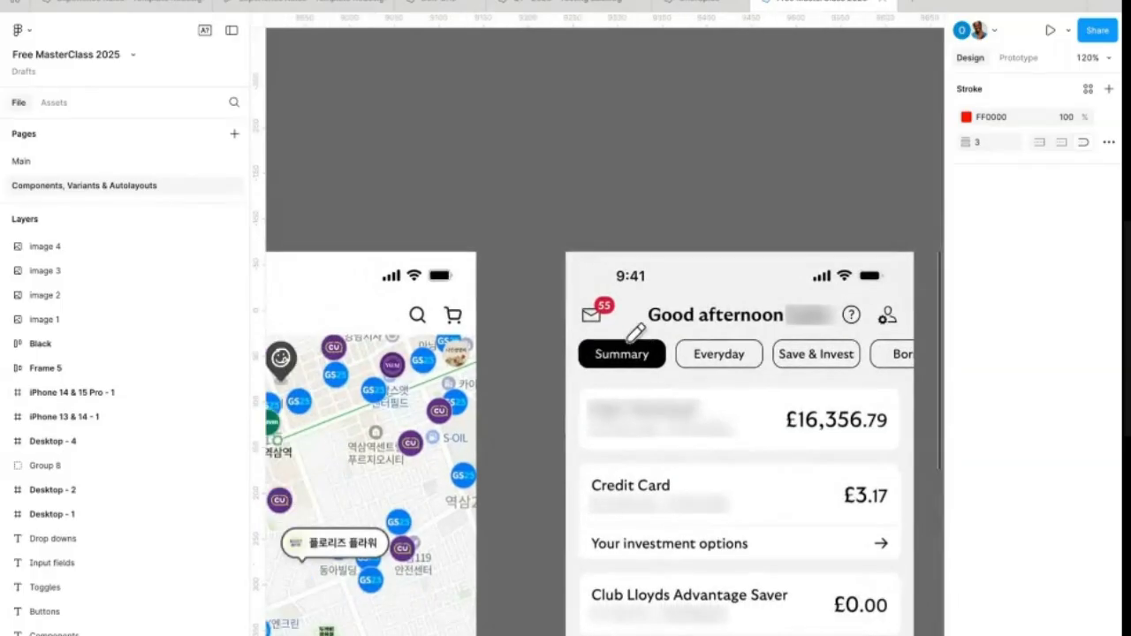
pyautogui.scroll(5, 641, 336)
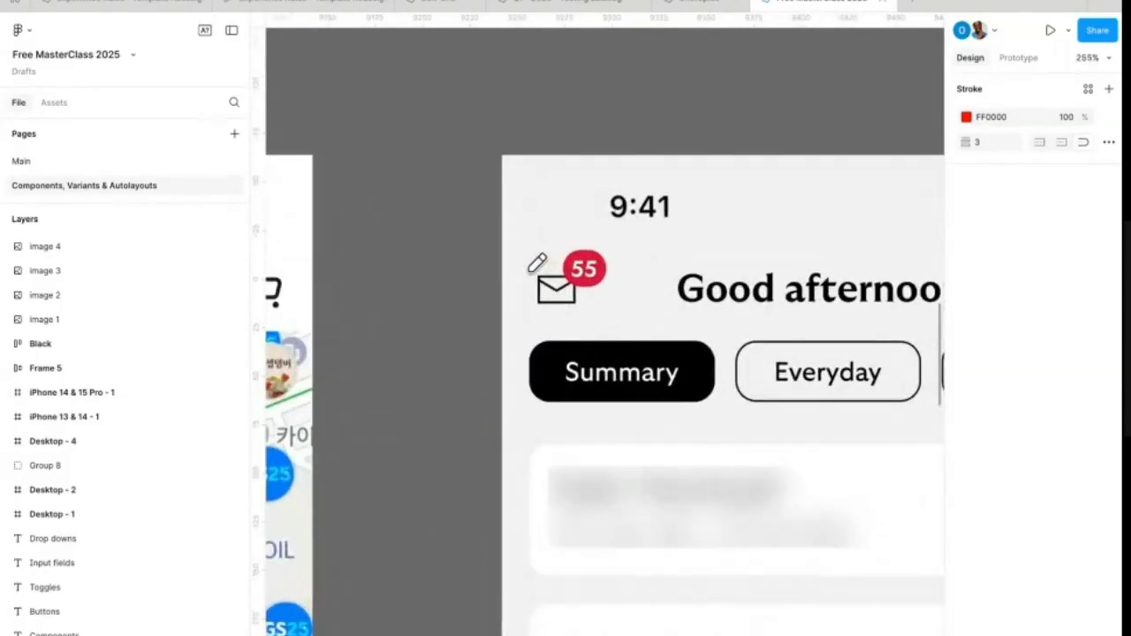
pyautogui.moveTo(526, 252)
pyautogui.mouseDown()
pyautogui.moveTo(526, 309)
pyautogui.moveTo(607, 311)
pyautogui.moveTo(606, 249)
pyautogui.moveTo(528, 249)
pyautogui.moveTo(579, 235)
pyautogui.moveTo(586, 244)
pyautogui.moveTo(675, 157)
pyautogui.mouseUp()
pyautogui.scroll(2, 619, 273)
pyautogui.hscroll(1, 618, 272)
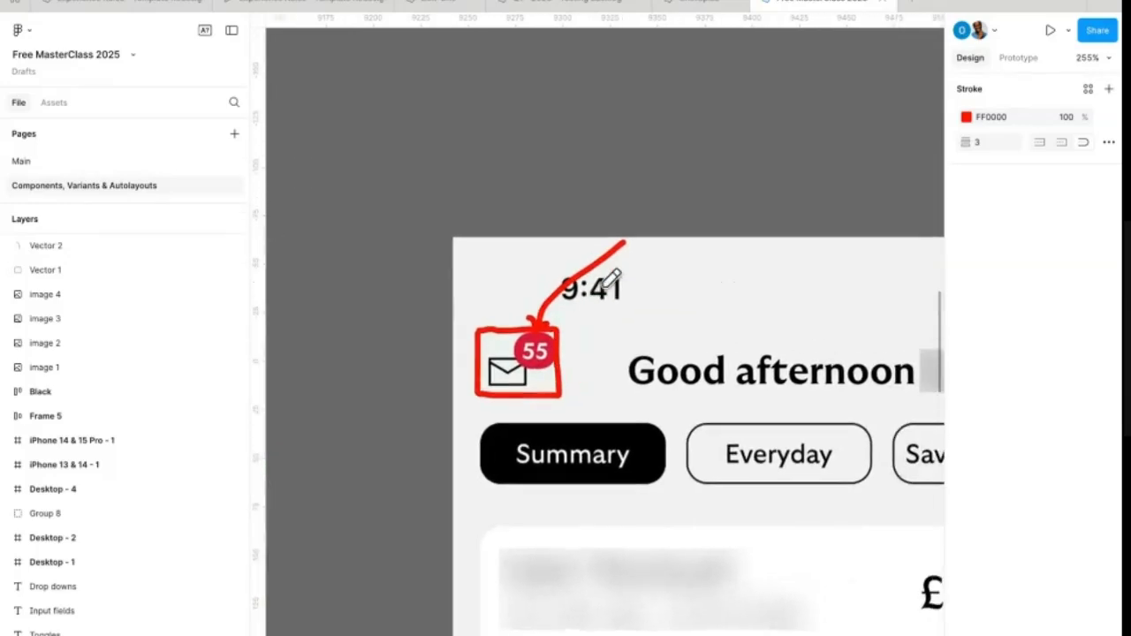
# Step: Reposition the recreated red 55 badge above the banking screen and compare it with the badge on the mail icon
pyautogui.scroll(-1, 612, 278)
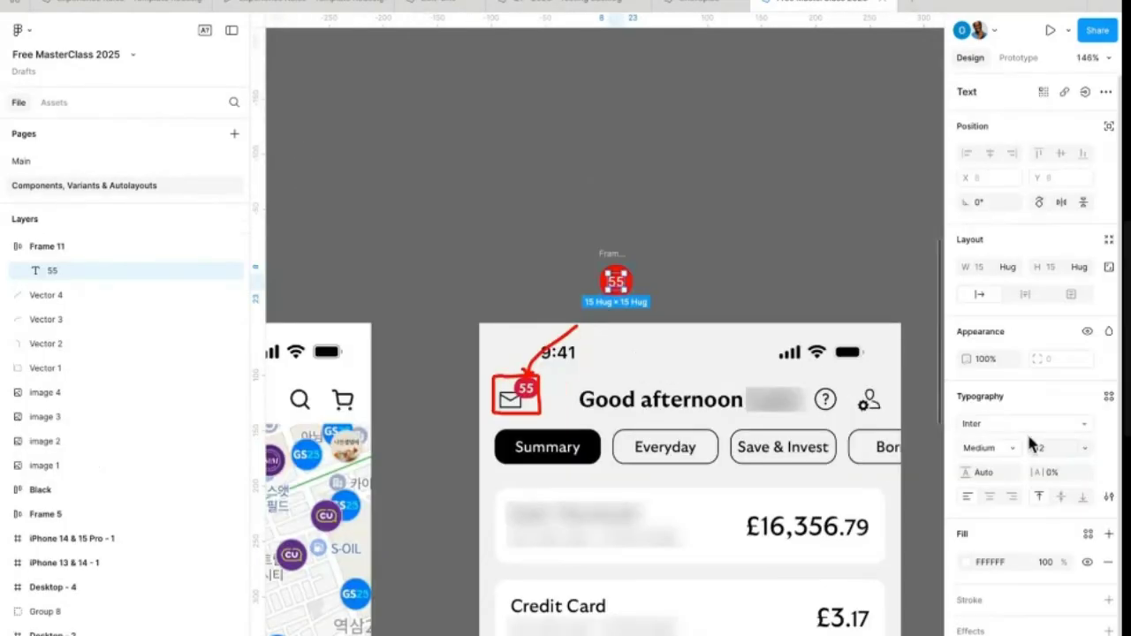
pyautogui.click(712, 255)
pyautogui.moveTo(618, 267); pyautogui.dragTo(567, 226)
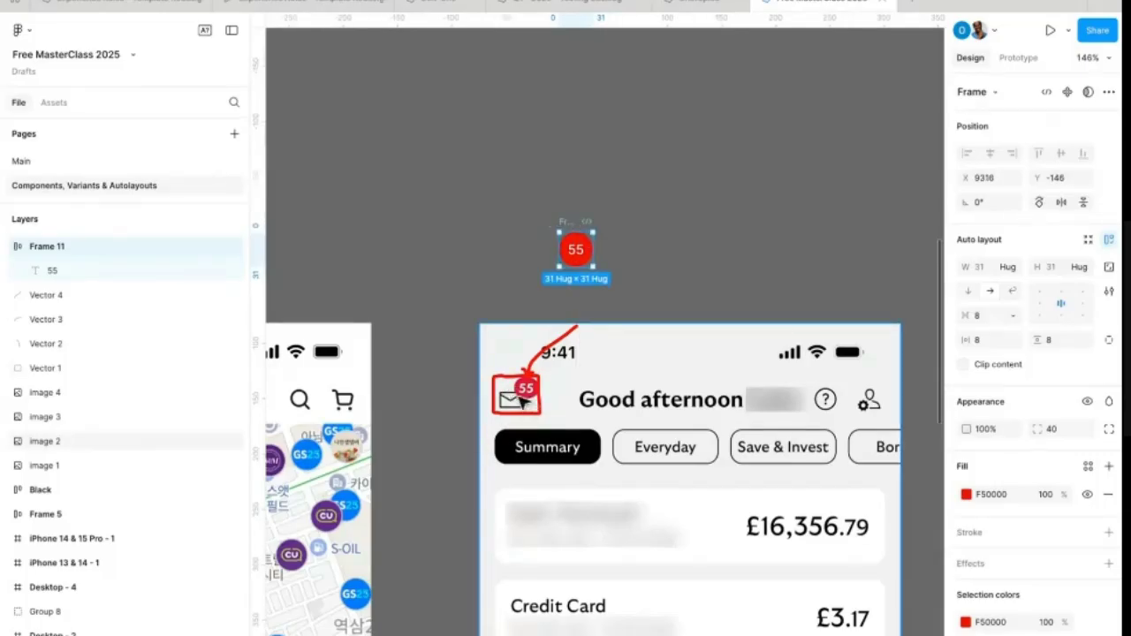
pyautogui.scroll(5, 530, 400)
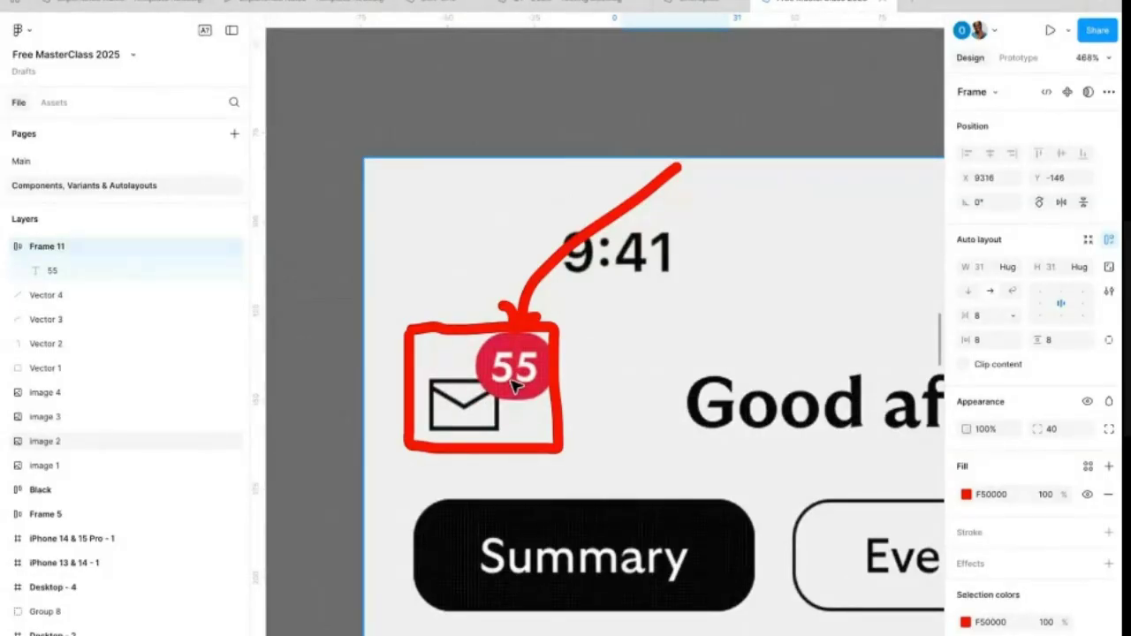
pyautogui.scroll(5, 515, 385)
pyautogui.hscroll(3, 515, 384)
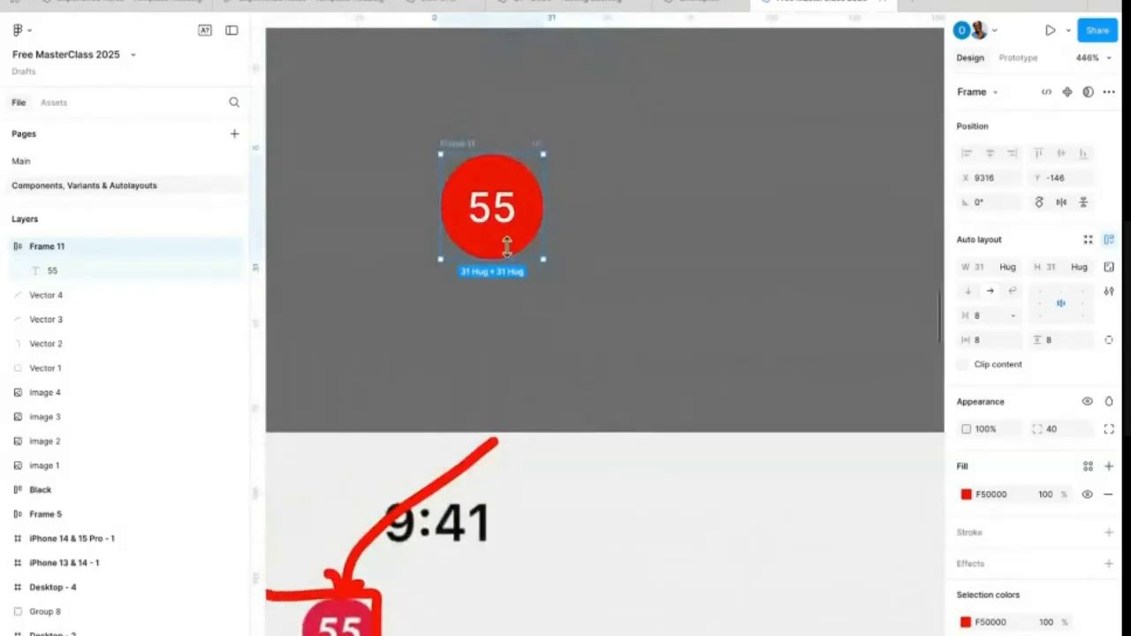
pyautogui.scroll(-4, 460, 151)
pyautogui.hscroll(-4, 461, 150)
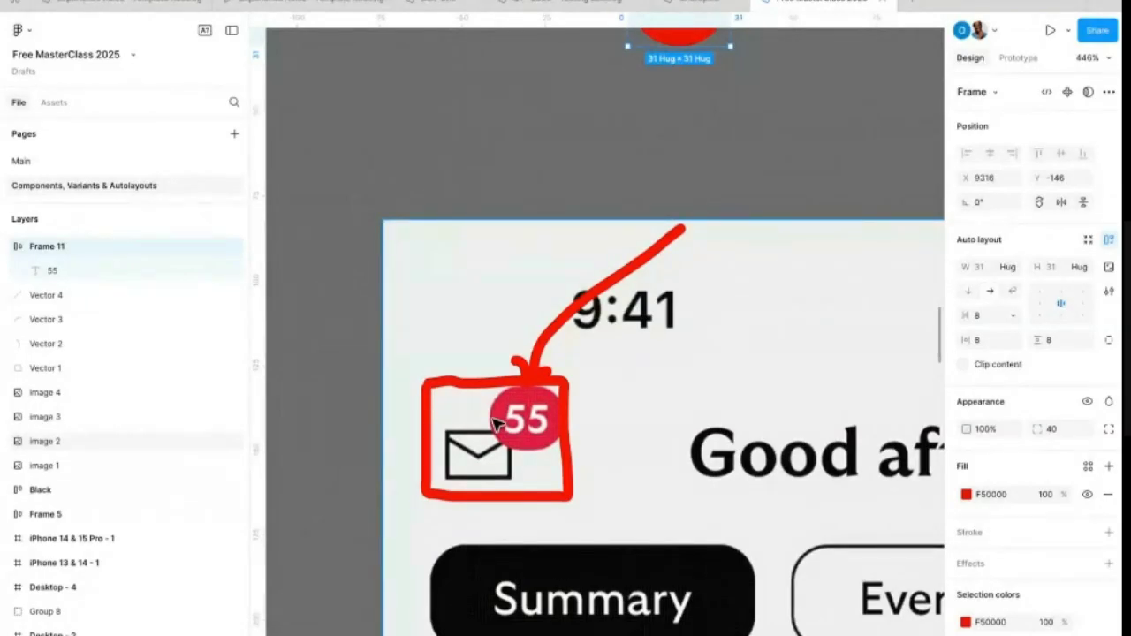
pyautogui.keyDown('ctrl'); pyautogui.scroll(-5, 439, 527); pyautogui.keyUp('ctrl')
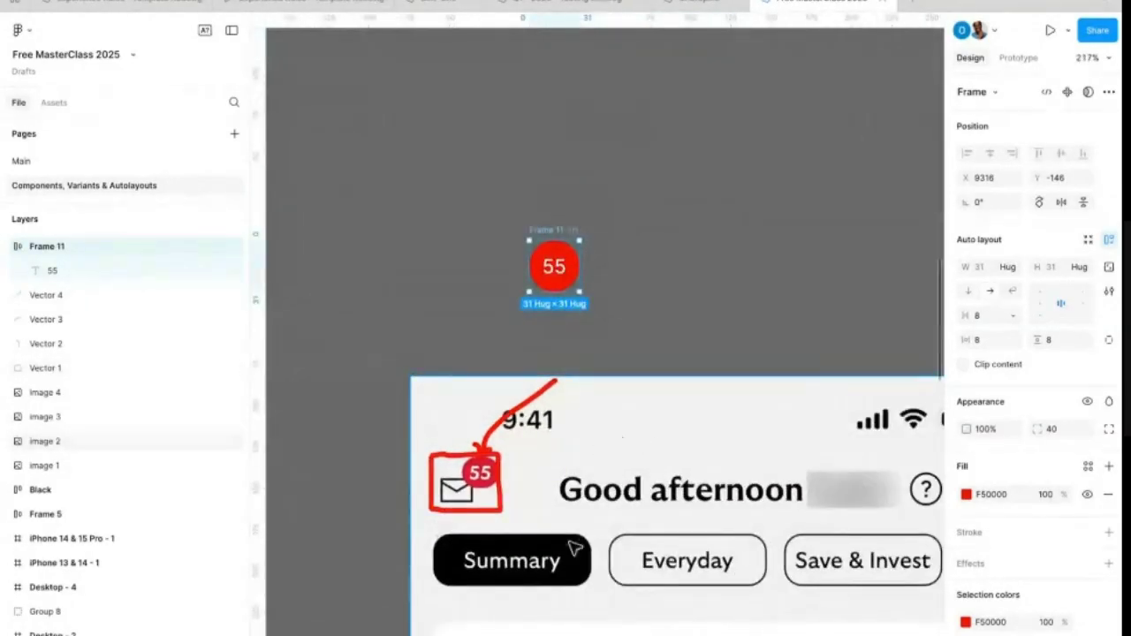
# Step: Sketch a tall phone outline about 132 by 230 above the banking screen, with a header bar inside its upper edge
pyautogui.hotkey('shift', 'p')
pyautogui.hscroll(2, 530, 561)
pyautogui.scroll(-1, 530, 562)
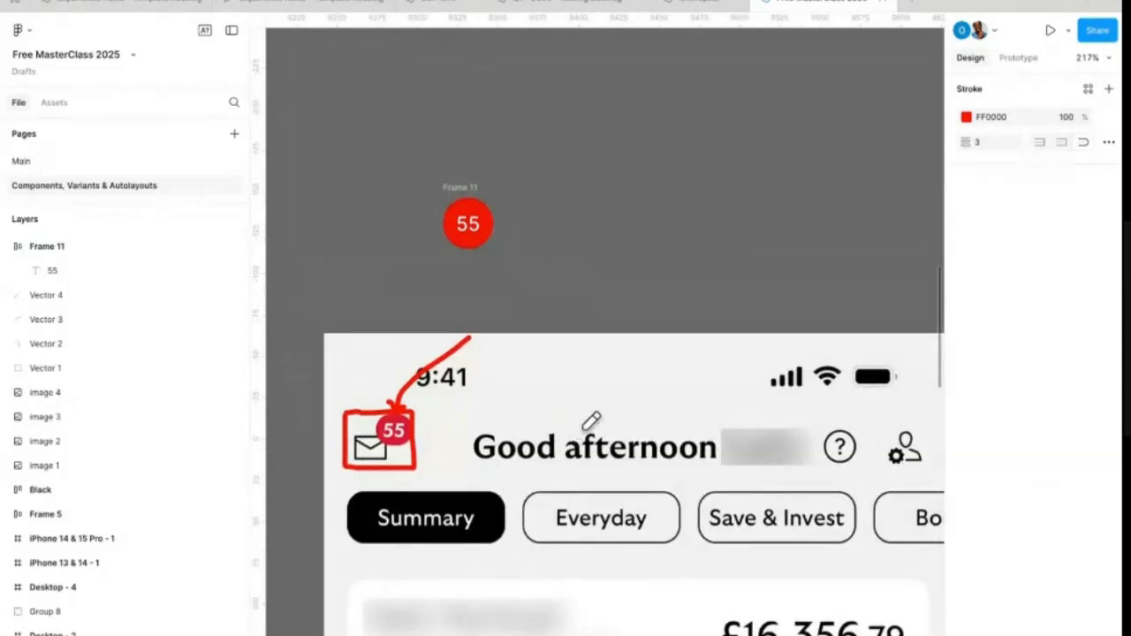
pyautogui.keyDown('ctrl'); pyautogui.scroll(-5, 586, 424); pyautogui.keyUp('ctrl')
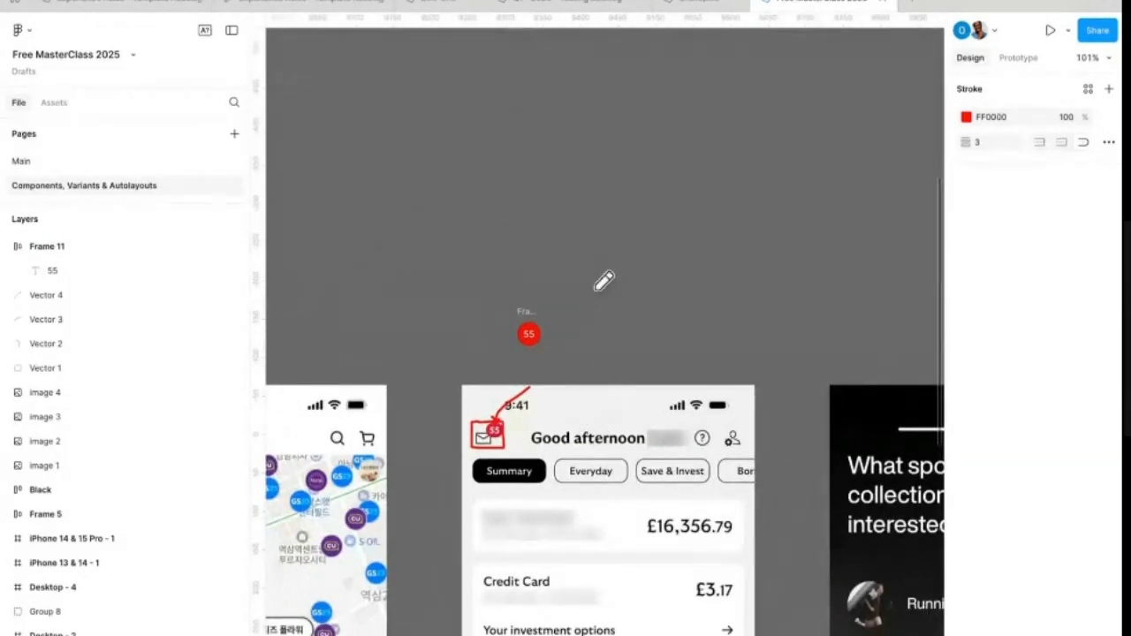
pyautogui.moveTo(583, 73)
pyautogui.mouseDown()
pyautogui.moveTo(587, 121)
pyautogui.moveTo(632, 233)
pyautogui.moveTo(681, 211)
pyautogui.moveTo(669, 67)
pyautogui.moveTo(584, 72)
pyautogui.mouseUp()
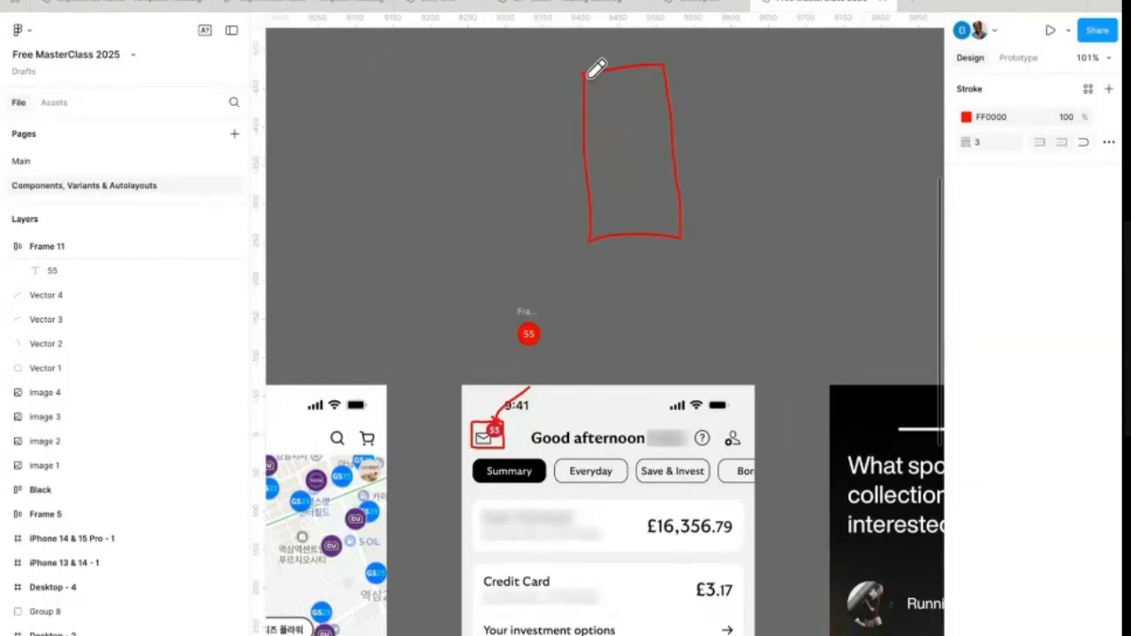
pyautogui.scroll(5, 636, 71)
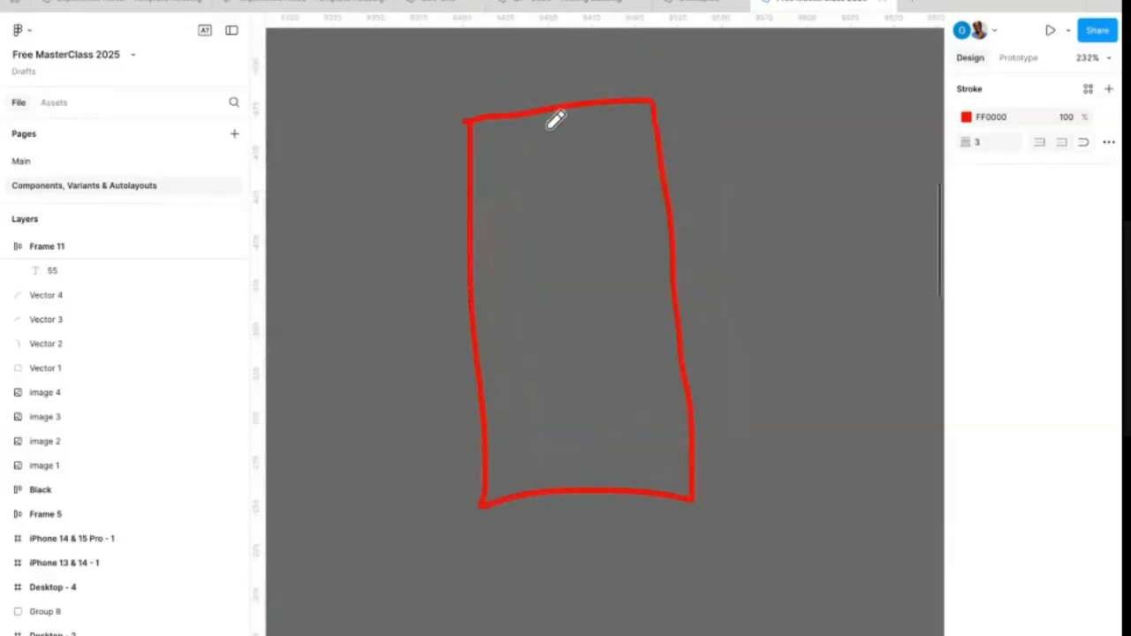
pyautogui.moveTo(478, 125)
pyautogui.mouseDown()
pyautogui.moveTo(482, 140)
pyautogui.moveTo(644, 137)
pyautogui.moveTo(642, 106)
pyautogui.mouseUp()
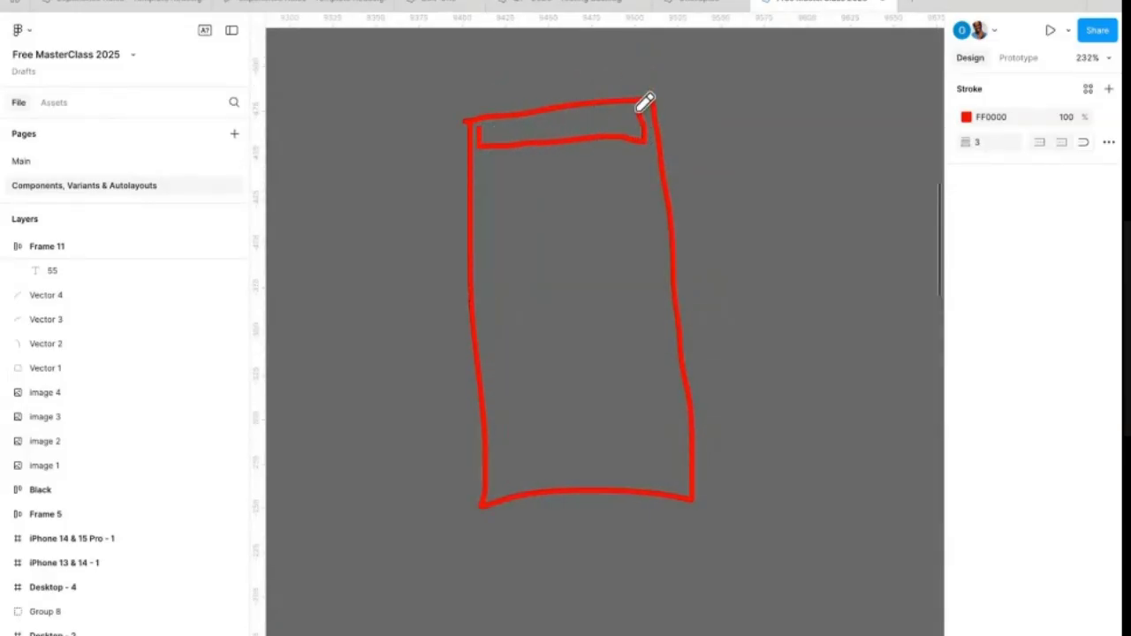
# Step: Set the pencil's stroke weight to 1 and sketch three small boxes inside the header bar
pyautogui.scroll(10, 495, 117)
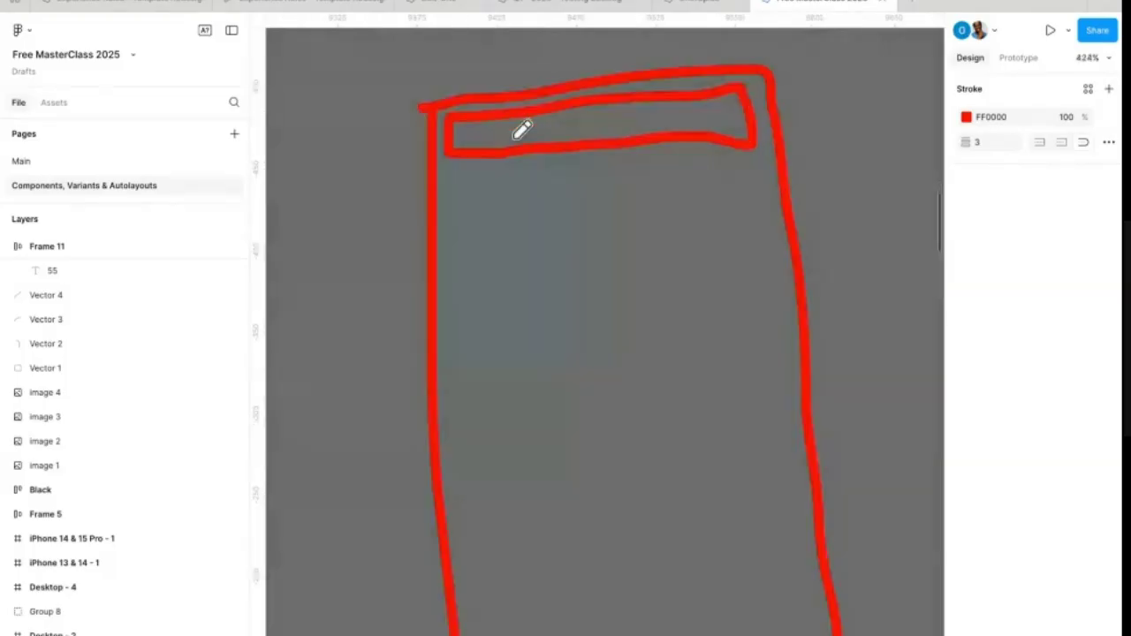
pyautogui.click(989, 143)
pyautogui.moveTo(328, 99)
pyautogui.mouseDown()
pyautogui.moveTo(333, 151)
pyautogui.moveTo(510, 132)
pyautogui.moveTo(417, 94)
pyautogui.moveTo(360, 93)
pyautogui.mouseUp()
pyautogui.hscroll(5, 606, 106)
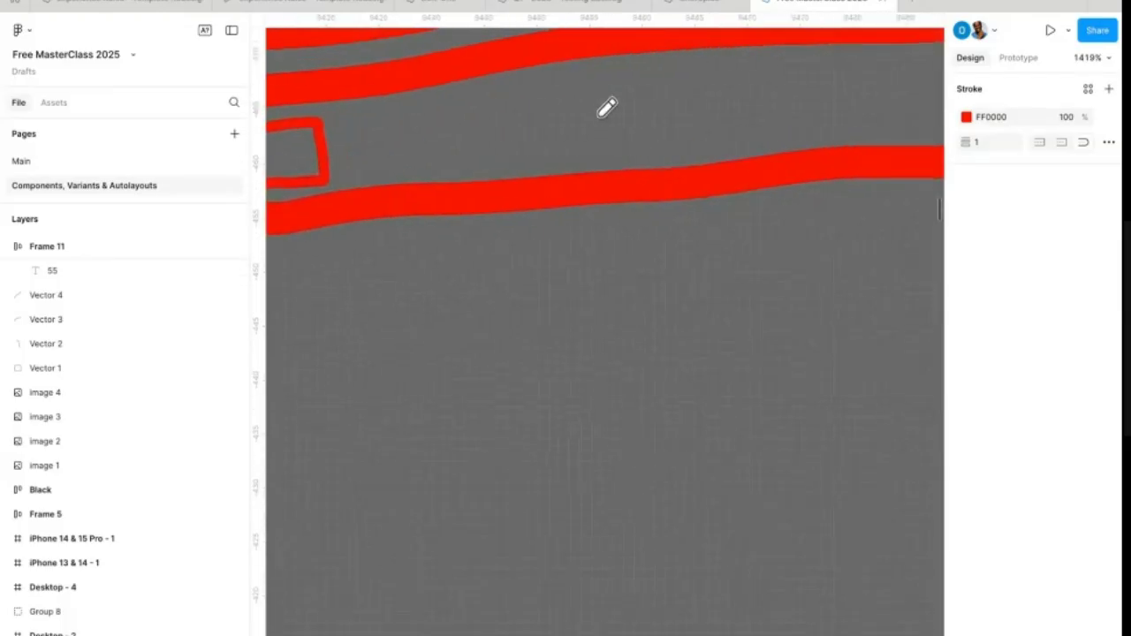
pyautogui.moveTo(440, 96)
pyautogui.mouseDown()
pyautogui.moveTo(433, 150)
pyautogui.moveTo(473, 156)
pyautogui.moveTo(751, 139)
pyautogui.moveTo(737, 93)
pyautogui.moveTo(694, 86)
pyautogui.moveTo(437, 91)
pyautogui.mouseUp()
pyautogui.hscroll(5, 450, 106)
pyautogui.moveTo(459, 147)
pyautogui.mouseDown()
pyautogui.moveTo(682, 202)
pyautogui.moveTo(711, 182)
pyautogui.moveTo(697, 156)
pyautogui.moveTo(581, 138)
pyautogui.moveTo(460, 131)
pyautogui.mouseUp()
pyautogui.scroll(-5, 460, 131)
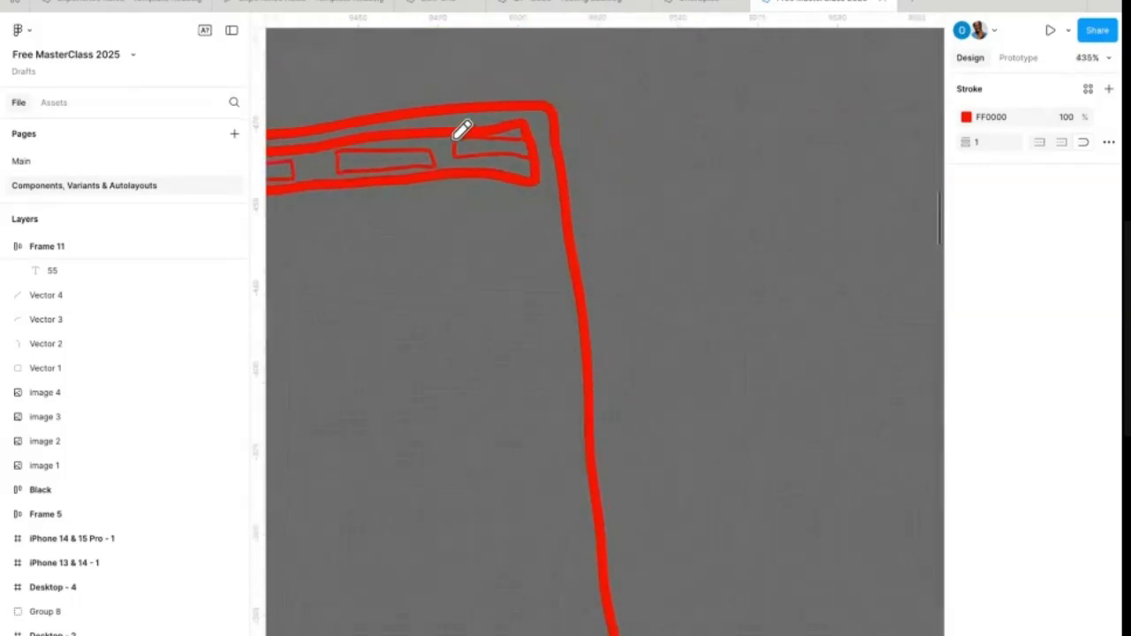
# Step: Sketch a content section below the header bar, with one tall card beside two stacked smaller cards
pyautogui.hscroll(-3, 361, 230)
pyautogui.moveTo(443, 148)
pyautogui.mouseDown()
pyautogui.moveTo(669, 138)
pyautogui.moveTo(675, 288)
pyautogui.moveTo(445, 314)
pyautogui.moveTo(437, 150)
pyautogui.moveTo(466, 315)
pyautogui.moveTo(526, 286)
pyautogui.moveTo(535, 258)
pyautogui.moveTo(513, 163)
pyautogui.moveTo(492, 148)
pyautogui.moveTo(456, 151)
pyautogui.mouseUp()
pyautogui.moveTo(529, 157)
pyautogui.mouseDown()
pyautogui.moveTo(532, 197)
pyautogui.moveTo(644, 199)
pyautogui.moveTo(662, 151)
pyautogui.moveTo(626, 138)
pyautogui.moveTo(536, 146)
pyautogui.mouseUp()
pyautogui.moveTo(553, 231)
pyautogui.mouseDown()
pyautogui.moveTo(557, 287)
pyautogui.moveTo(657, 281)
pyautogui.moveTo(665, 270)
pyautogui.moveTo(653, 216)
pyautogui.moveTo(553, 231)
pyautogui.mouseUp()
# Step: Recolor all strokes of the phone sketch from the header to the content cards white
pyautogui.press('v')
pyautogui.moveTo(827, 586)
pyautogui.mouseDown()
pyautogui.moveTo(371, 131)
pyautogui.moveTo(380, 107)
pyautogui.moveTo(360, 187)
pyautogui.moveTo(354, 92)
pyautogui.mouseUp()
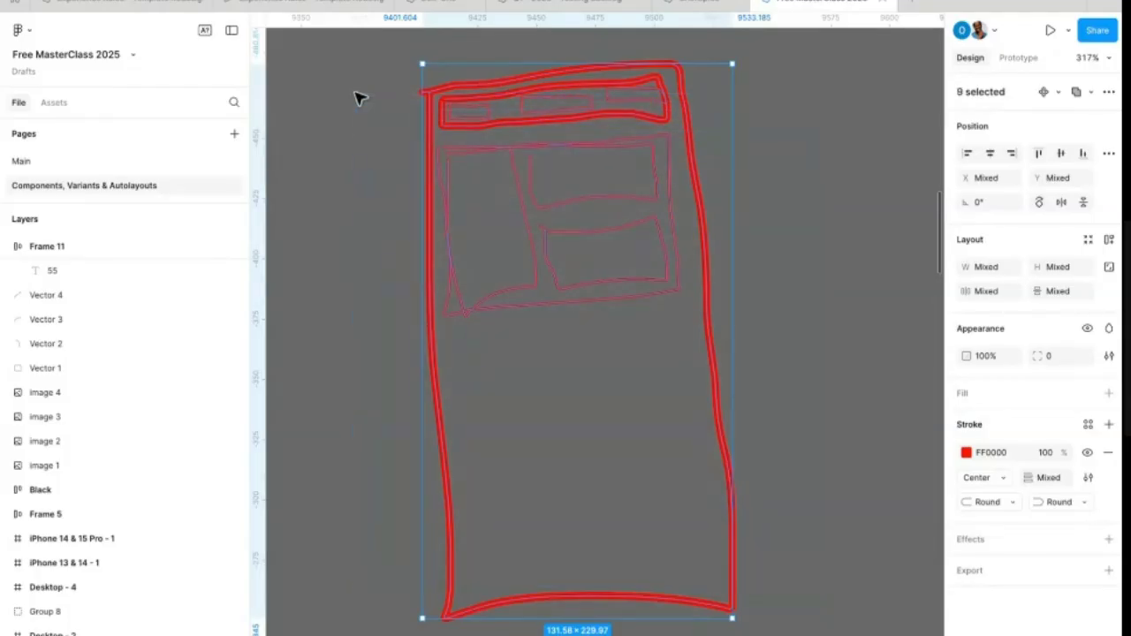
pyautogui.click(968, 451)
pyautogui.moveTo(933, 374)
pyautogui.mouseDown()
pyautogui.moveTo(909, 383)
pyautogui.moveTo(858, 373)
pyautogui.moveTo(841, 325)
pyautogui.moveTo(796, 297)
pyautogui.moveTo(750, 298)
pyautogui.mouseUp()
pyautogui.click(811, 192)
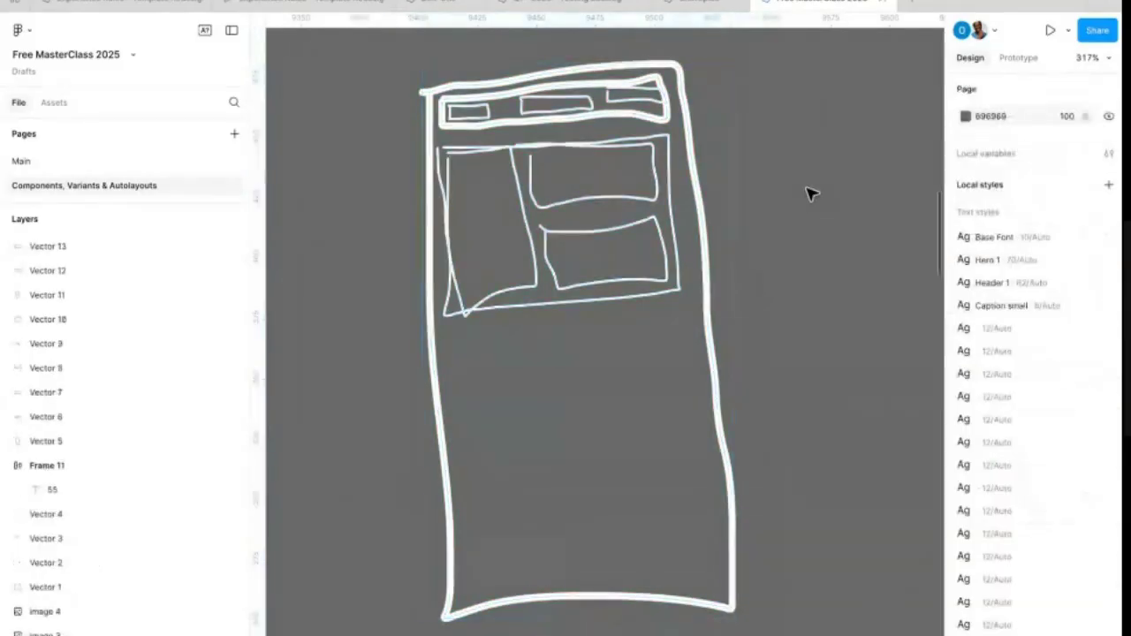
# Step: Examine the phone sketch's content cards and its lower area up close
pyautogui.scroll(-5, 691, 267)
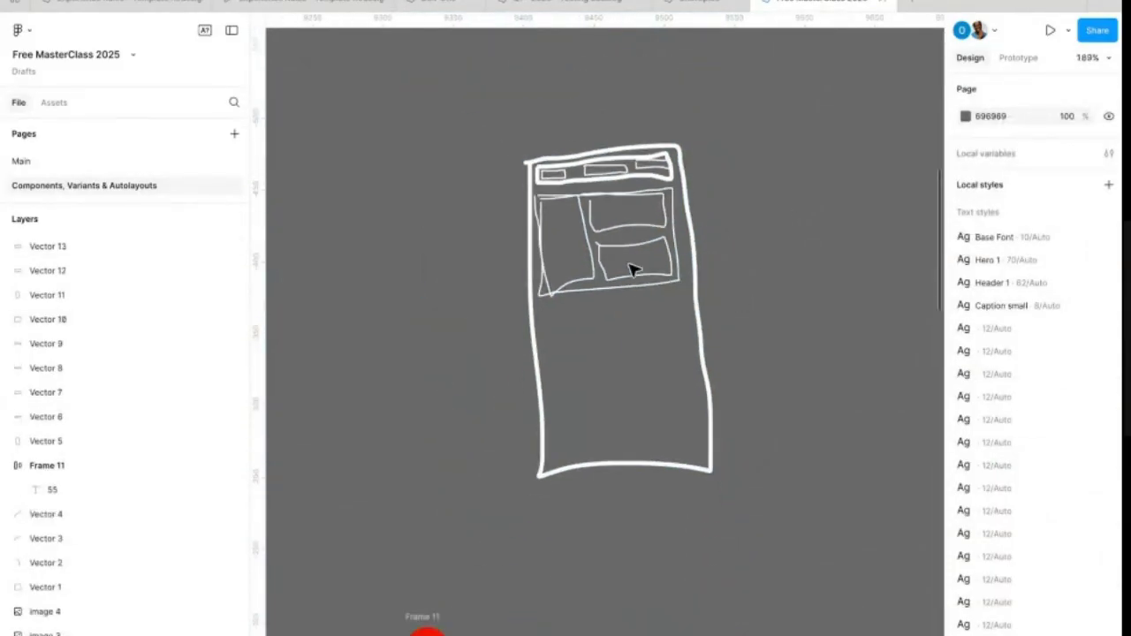
pyautogui.scroll(5, 632, 269)
pyautogui.scroll(4, 591, 172)
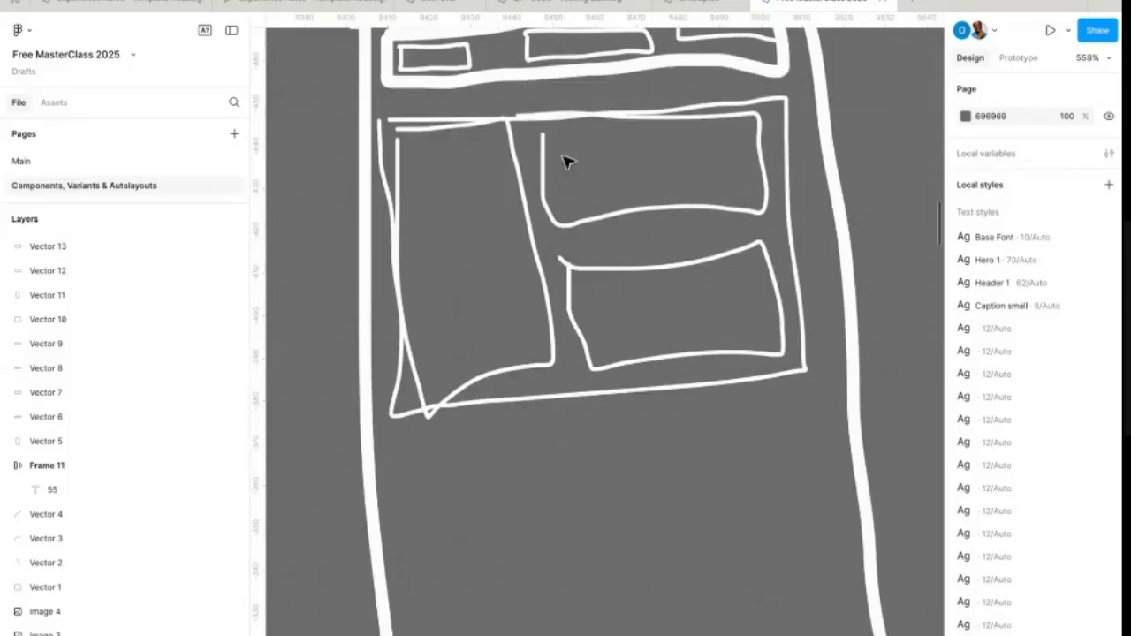
pyautogui.scroll(-5, 610, 325)
pyautogui.scroll(-3, 589, 359)
pyautogui.scroll(5, 514, 477)
pyautogui.scroll(3, 516, 445)
pyautogui.hscroll(2, 505, 314)
pyautogui.scroll(-4, 504, 313)
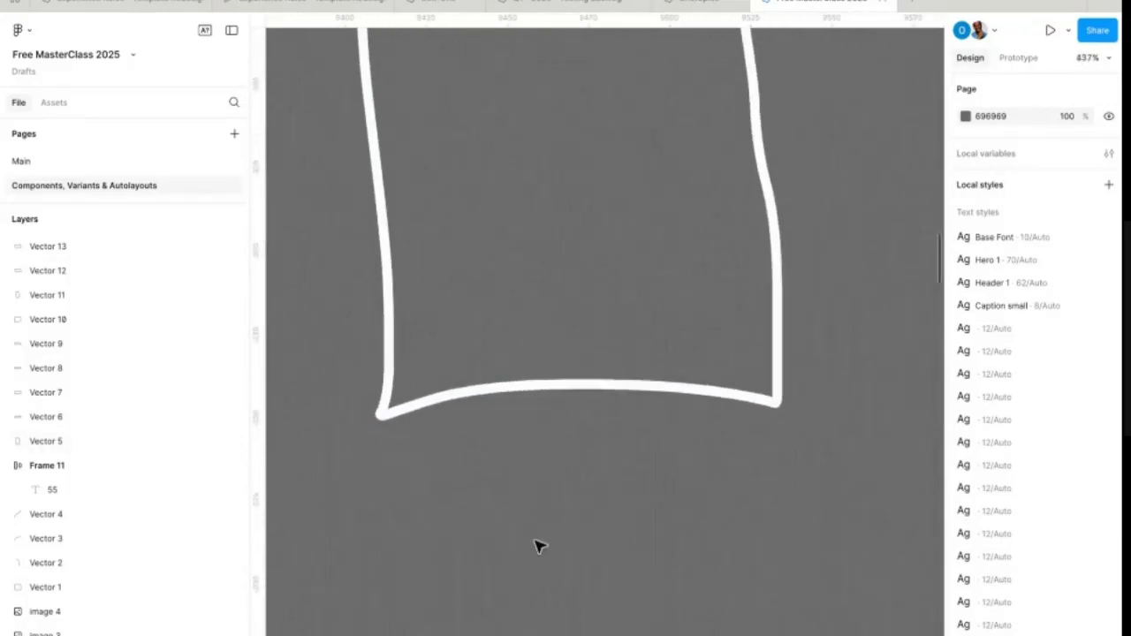
# Step: Set the pencil's stroke to FFFFFF and sketch a navigation bar at the phone's base with a first item holding an icon and label
pyautogui.hotkey('shift', 'p')
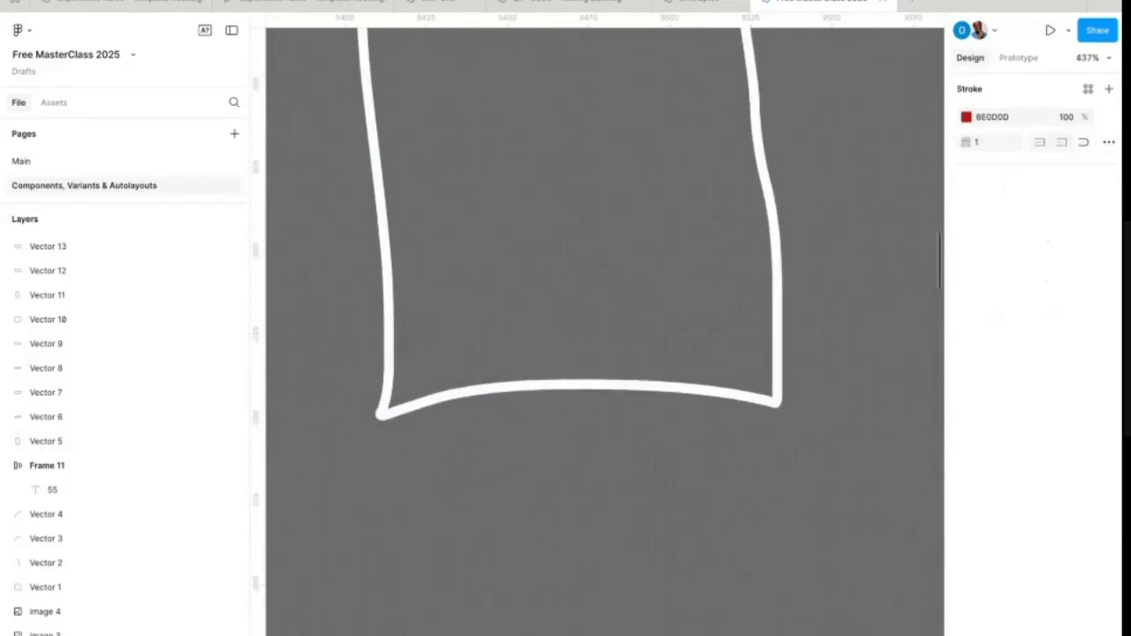
pyautogui.click(966, 117)
pyautogui.moveTo(833, 217); pyautogui.dragTo(702, 139)
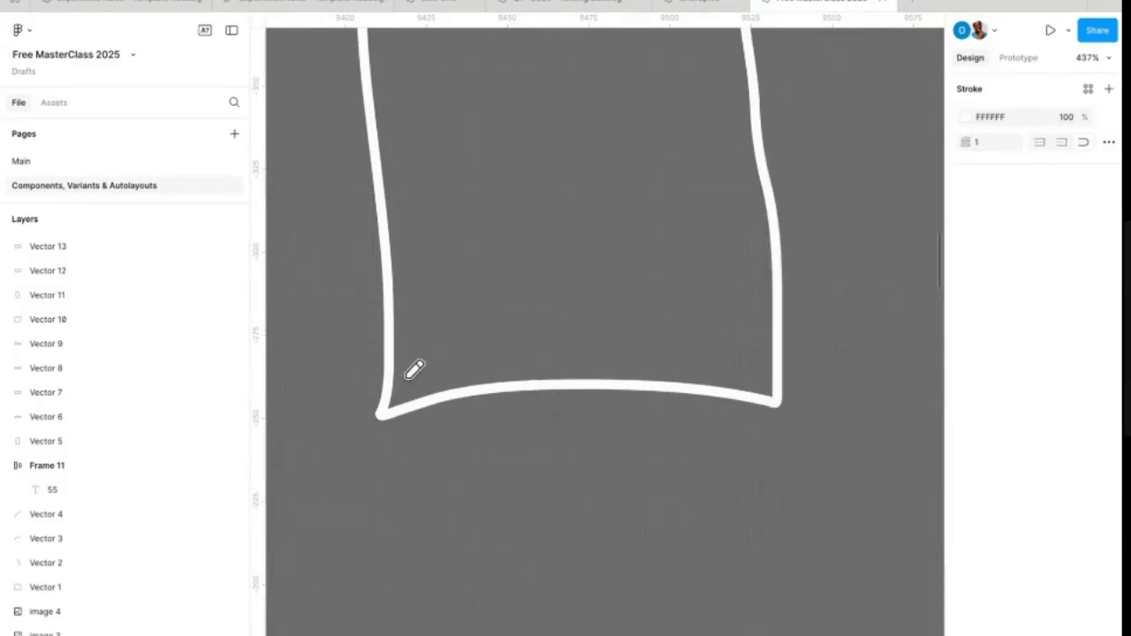
pyautogui.moveTo(400, 326)
pyautogui.mouseDown()
pyautogui.moveTo(725, 286)
pyautogui.moveTo(759, 293)
pyautogui.moveTo(772, 372)
pyautogui.moveTo(694, 386)
pyautogui.moveTo(501, 389)
pyautogui.moveTo(408, 410)
pyautogui.moveTo(396, 329)
pyautogui.moveTo(410, 400)
pyautogui.mouseUp()
pyautogui.moveTo(500, 386)
pyautogui.mouseDown()
pyautogui.moveTo(485, 333)
pyautogui.moveTo(412, 344)
pyautogui.moveTo(443, 338)
pyautogui.mouseUp()
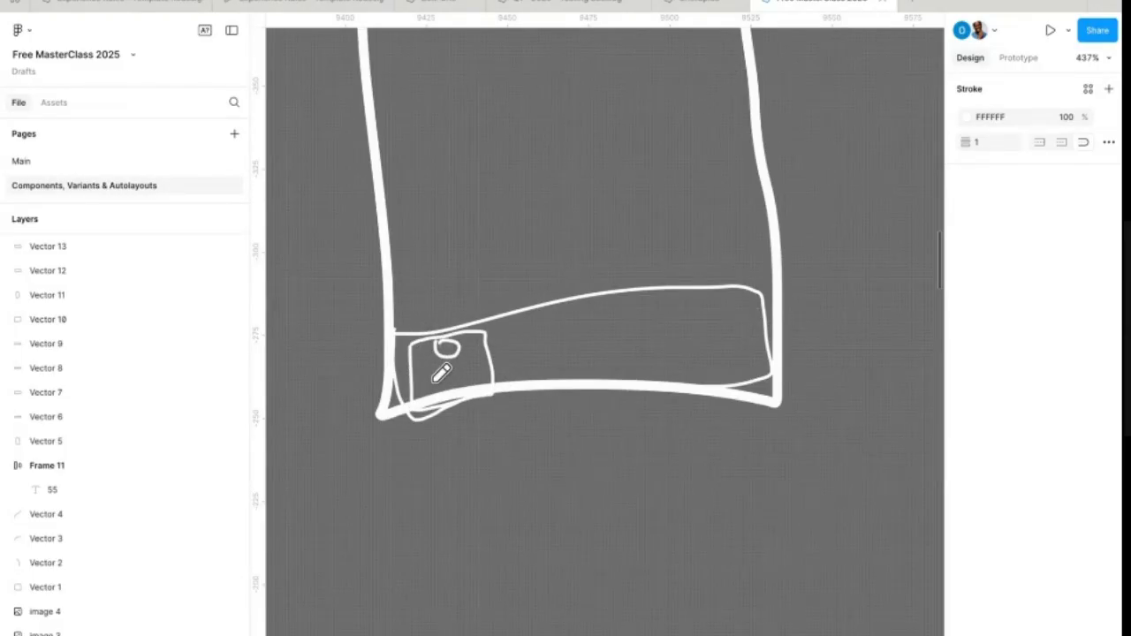
pyautogui.moveTo(435, 380); pyautogui.dragTo(467, 380)
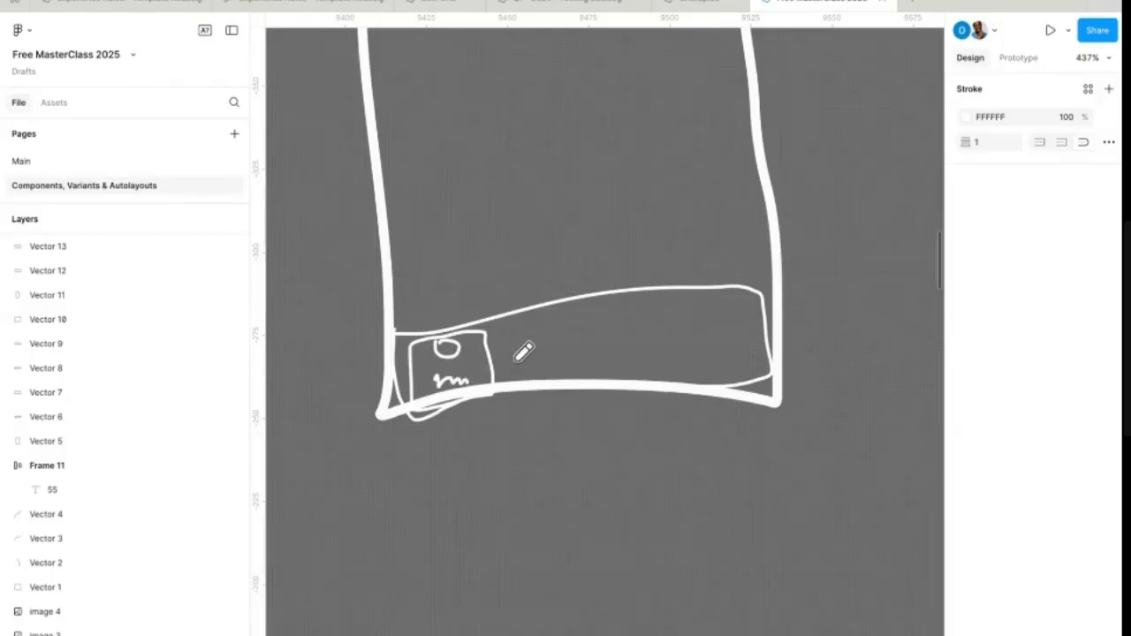
# Step: Sketch four more item boxes along the navigation bar, adding an icon and label to the second one
pyautogui.moveTo(500, 325)
pyautogui.mouseDown()
pyautogui.moveTo(512, 379)
pyautogui.moveTo(574, 377)
pyautogui.moveTo(573, 315)
pyautogui.moveTo(510, 323)
pyautogui.moveTo(536, 347)
pyautogui.moveTo(544, 334)
pyautogui.moveTo(532, 331)
pyautogui.moveTo(564, 333)
pyautogui.moveTo(539, 347)
pyautogui.mouseUp()
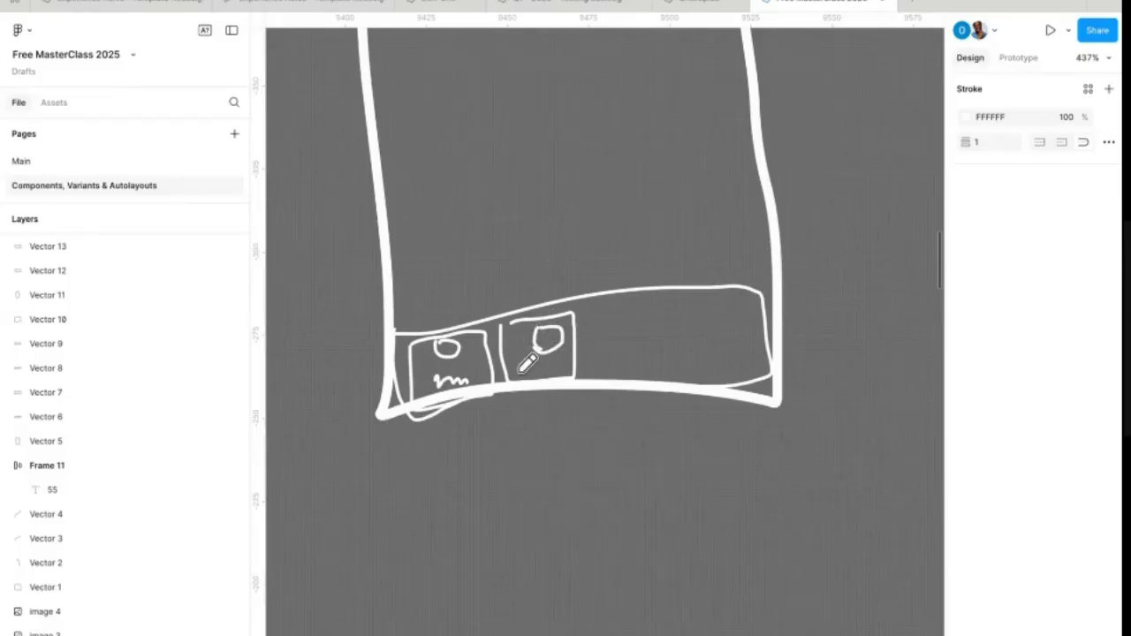
pyautogui.moveTo(588, 318)
pyautogui.mouseDown()
pyautogui.moveTo(616, 315)
pyautogui.moveTo(617, 394)
pyautogui.moveTo(582, 326)
pyautogui.moveTo(609, 312)
pyautogui.moveTo(691, 352)
pyautogui.moveTo(647, 297)
pyautogui.moveTo(633, 353)
pyautogui.mouseUp()
pyautogui.moveTo(727, 302)
pyautogui.mouseDown()
pyautogui.moveTo(724, 362)
pyautogui.moveTo(764, 342)
pyautogui.moveTo(729, 304)
pyautogui.mouseUp()
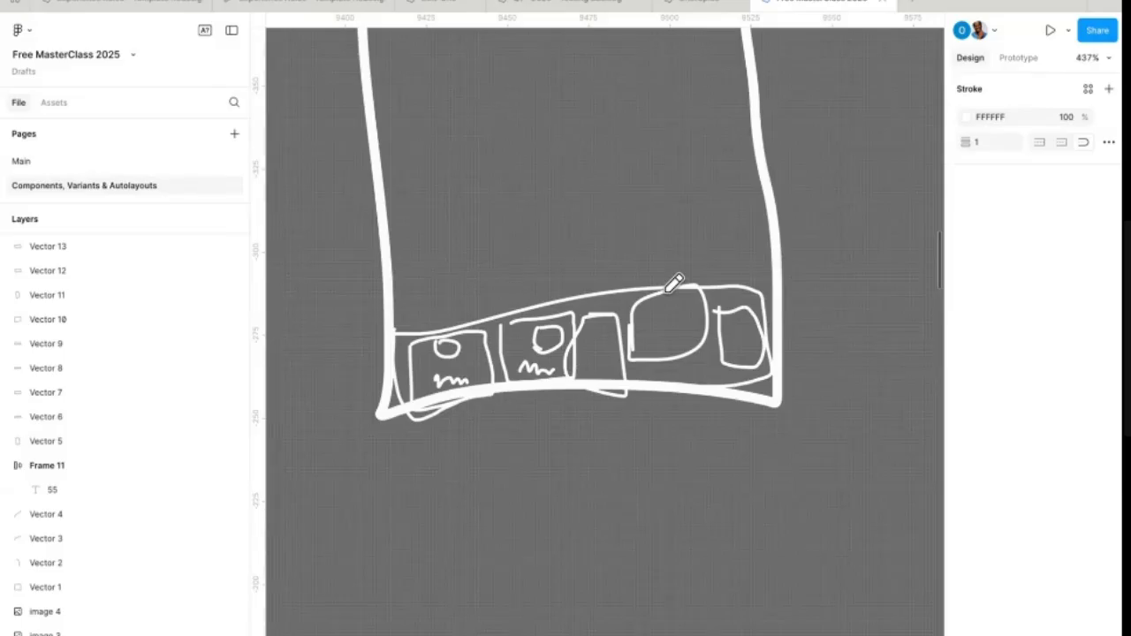
# Step: Set the pencil's stroke to FF0000 and box the help and profile icons in the banking screen's header, individually and as a group
pyautogui.scroll(-10, 674, 280)
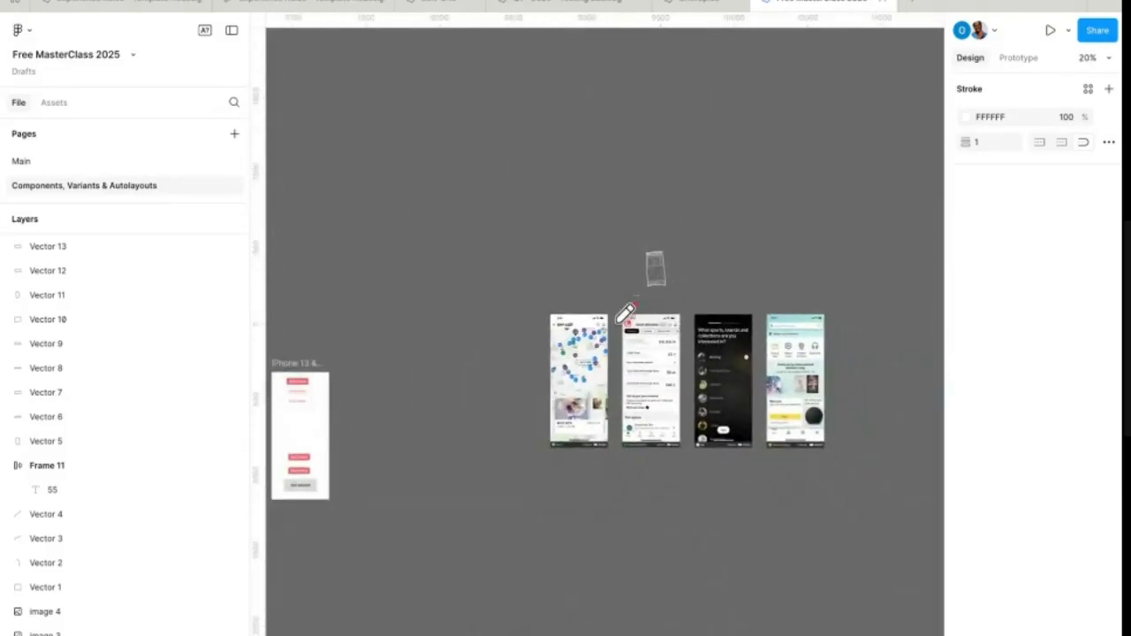
pyautogui.scroll(5, 626, 313)
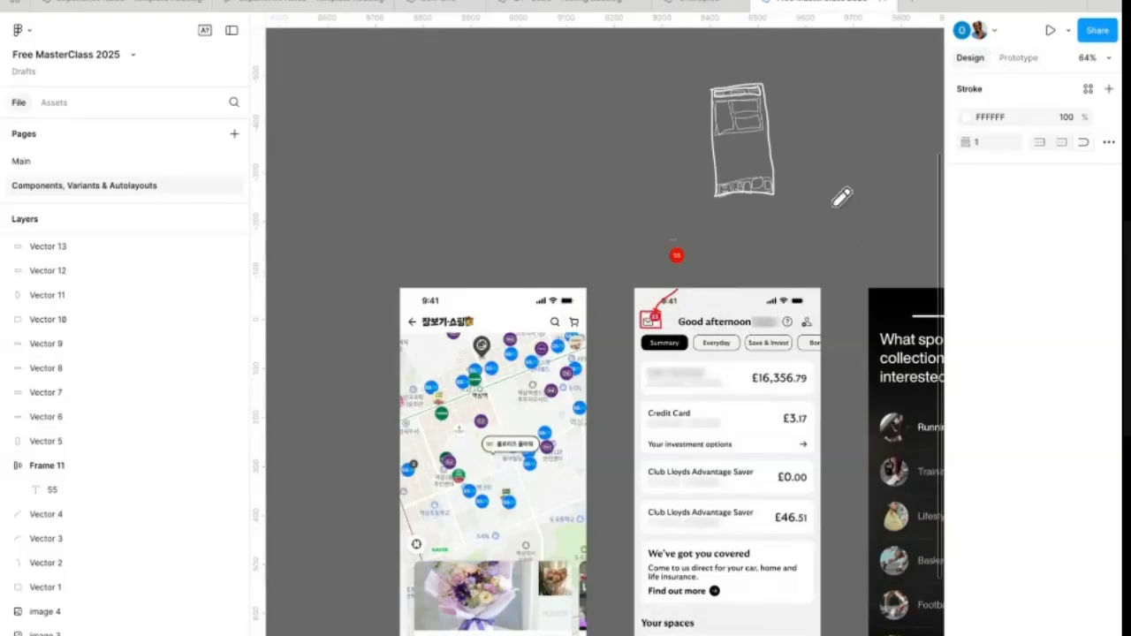
pyautogui.click(966, 116)
pyautogui.moveTo(901, 171); pyautogui.dragTo(979, 124)
pyautogui.click(932, 121)
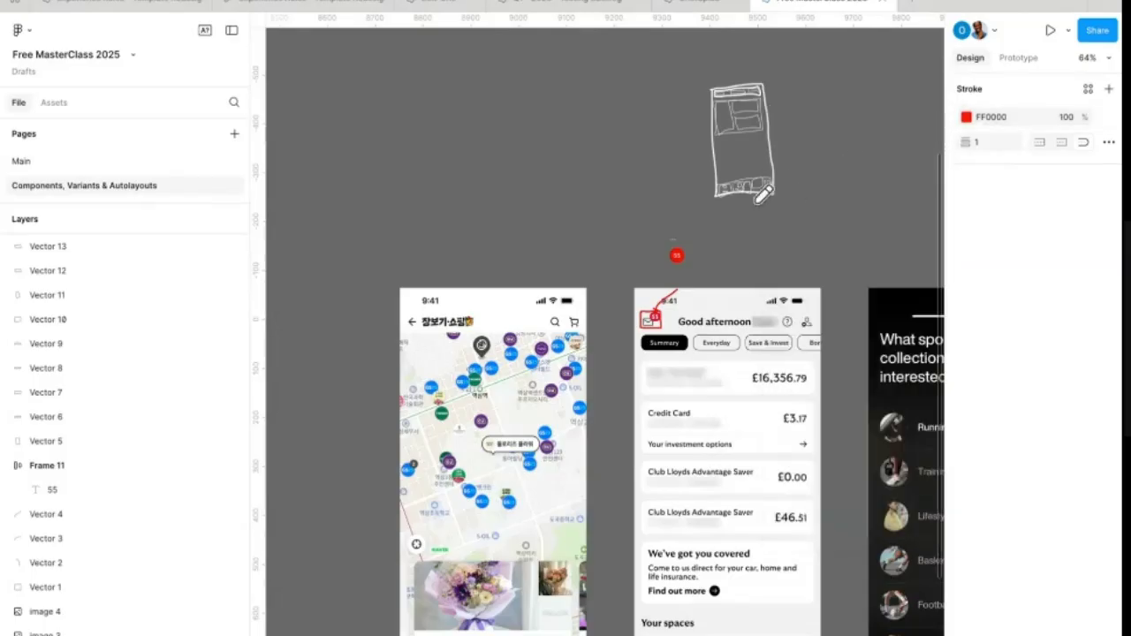
pyautogui.scroll(5, 795, 340)
pyautogui.scroll(3, 793, 345)
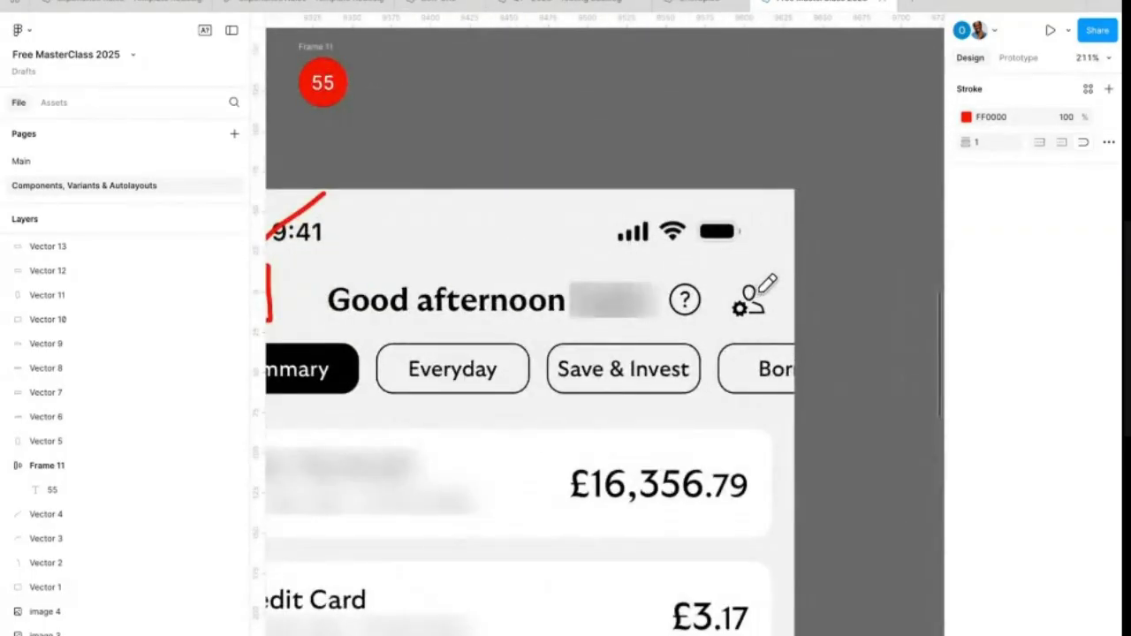
pyautogui.moveTo(767, 278)
pyautogui.mouseDown()
pyautogui.moveTo(747, 277)
pyautogui.moveTo(729, 318)
pyautogui.moveTo(774, 324)
pyautogui.moveTo(777, 293)
pyautogui.mouseUp()
pyautogui.moveTo(664, 281)
pyautogui.mouseDown()
pyautogui.moveTo(704, 280)
pyautogui.moveTo(704, 308)
pyautogui.moveTo(694, 326)
pyautogui.moveTo(669, 324)
pyautogui.moveTo(665, 284)
pyautogui.moveTo(714, 307)
pyautogui.mouseUp()
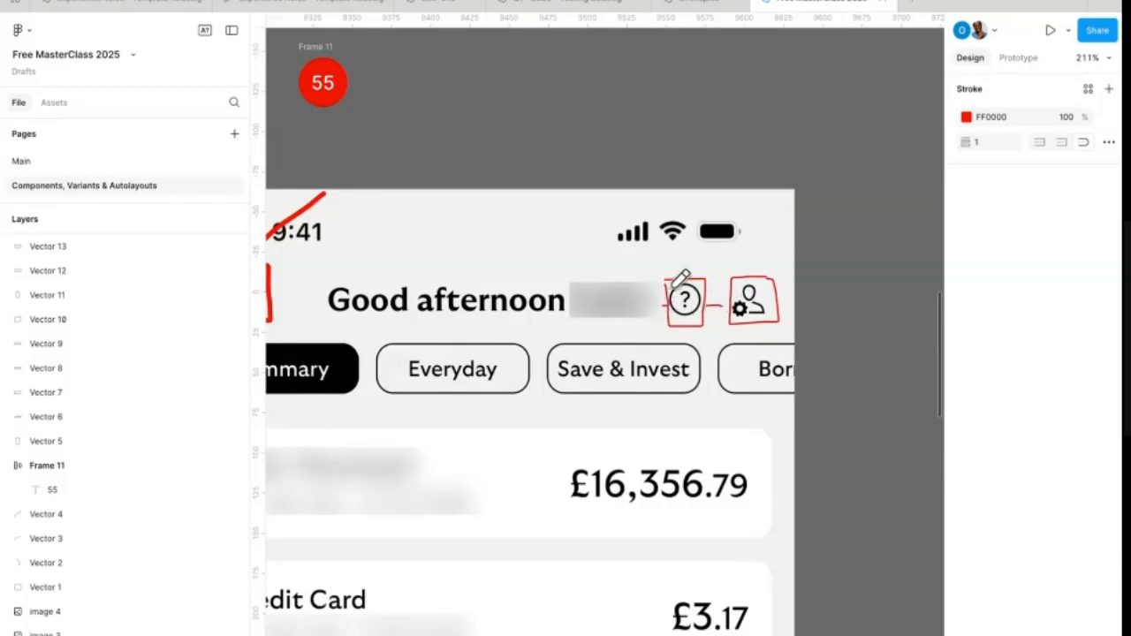
pyautogui.moveTo(665, 274)
pyautogui.mouseDown()
pyautogui.moveTo(778, 268)
pyautogui.moveTo(783, 314)
pyautogui.moveTo(758, 326)
pyautogui.moveTo(684, 324)
pyautogui.moveTo(662, 276)
pyautogui.mouseUp()
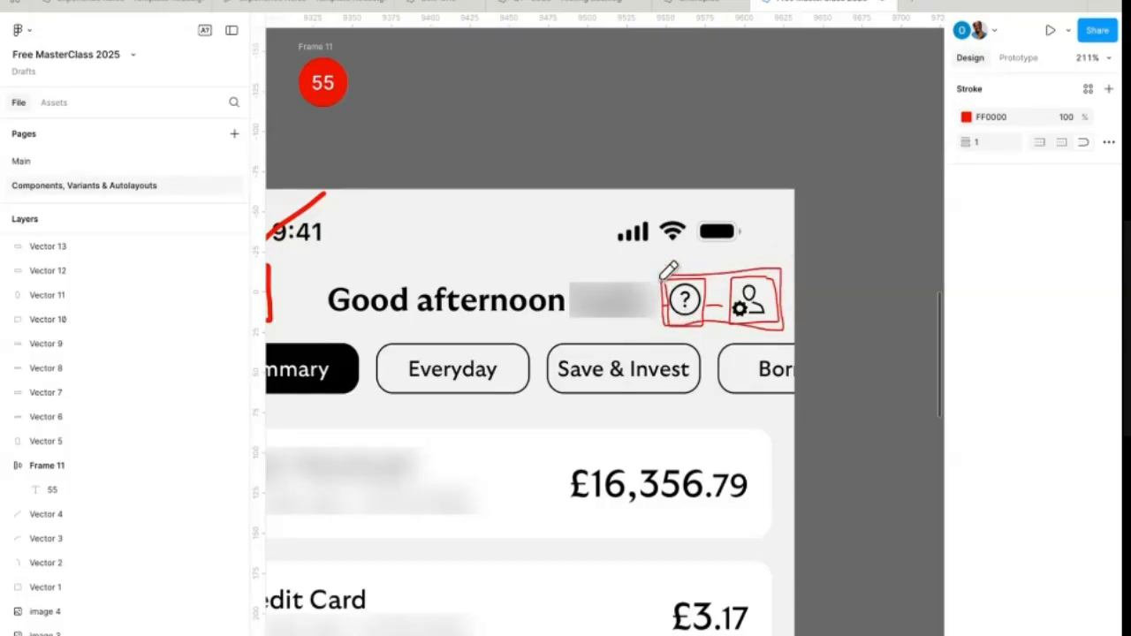
# Step: Draw boxes around the "Good afternoon" text and the blurred name beside it, plus one enclosing both
pyautogui.hscroll(-5, 671, 300)
pyautogui.scroll(1, 671, 300)
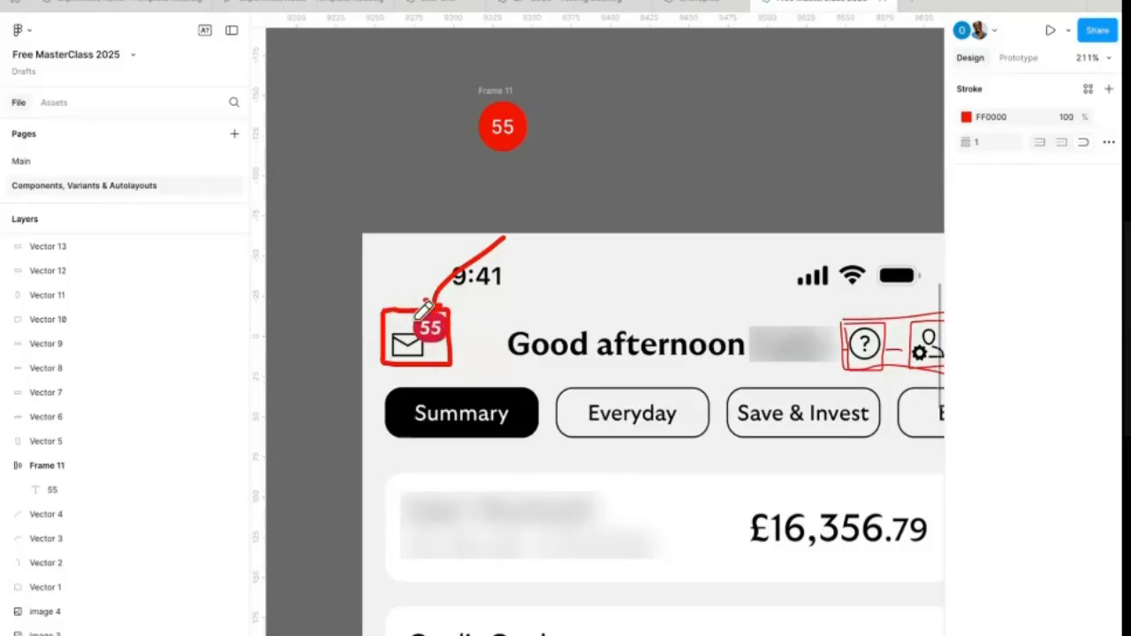
pyautogui.hscroll(3, 431, 329)
pyautogui.scroll(1, 431, 328)
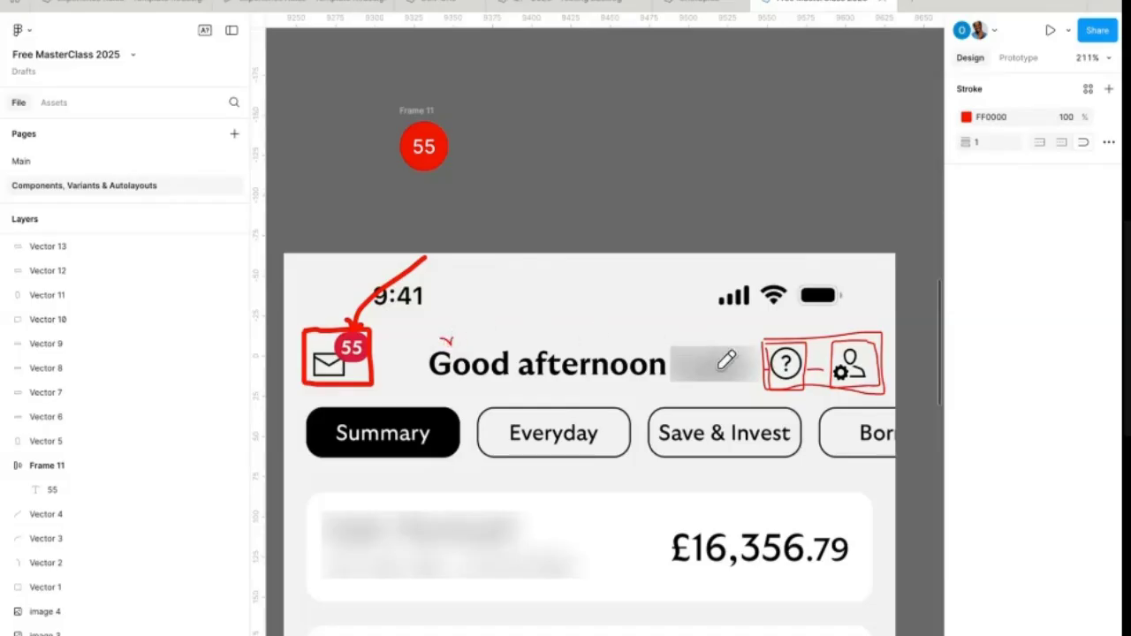
pyautogui.moveTo(423, 351)
pyautogui.mouseDown()
pyautogui.moveTo(670, 351)
pyautogui.moveTo(667, 378)
pyautogui.moveTo(515, 386)
pyautogui.moveTo(425, 384)
pyautogui.moveTo(424, 352)
pyautogui.mouseUp()
pyautogui.moveTo(678, 352)
pyautogui.mouseDown()
pyautogui.moveTo(678, 378)
pyautogui.moveTo(752, 383)
pyautogui.moveTo(749, 349)
pyautogui.moveTo(682, 352)
pyautogui.mouseUp()
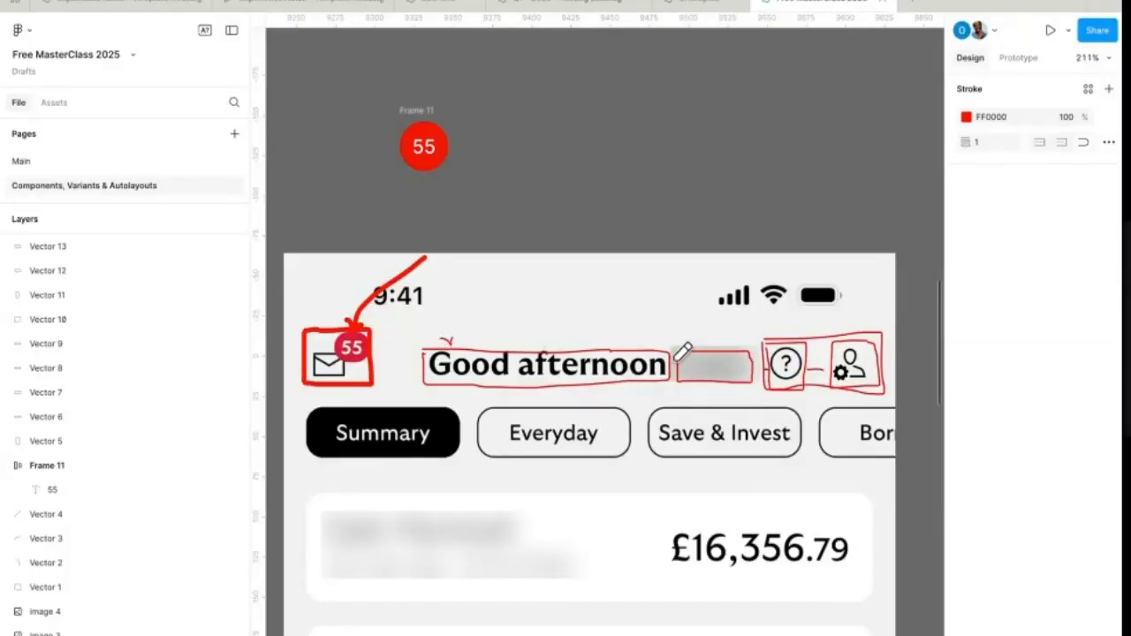
pyautogui.moveTo(423, 352)
pyautogui.mouseDown()
pyautogui.moveTo(462, 391)
pyautogui.moveTo(658, 382)
pyautogui.mouseUp()
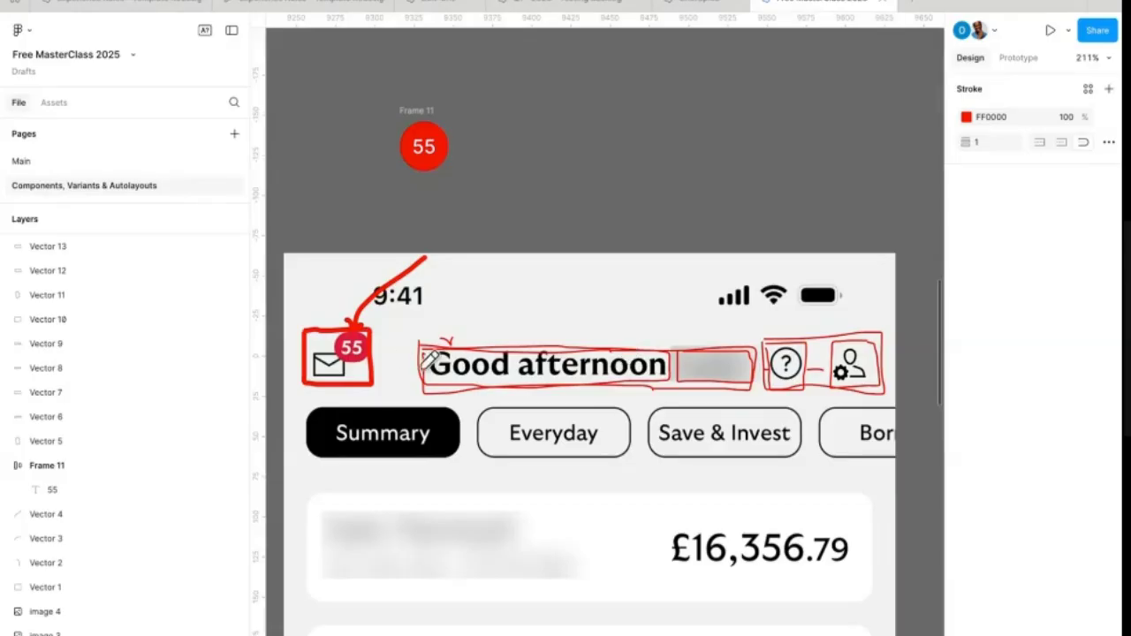
# Step: Link the mail icon to the greeting with a line, outline the greeting with its icons, and enclose the whole header row
pyautogui.moveTo(380, 360); pyautogui.dragTo(406, 360)
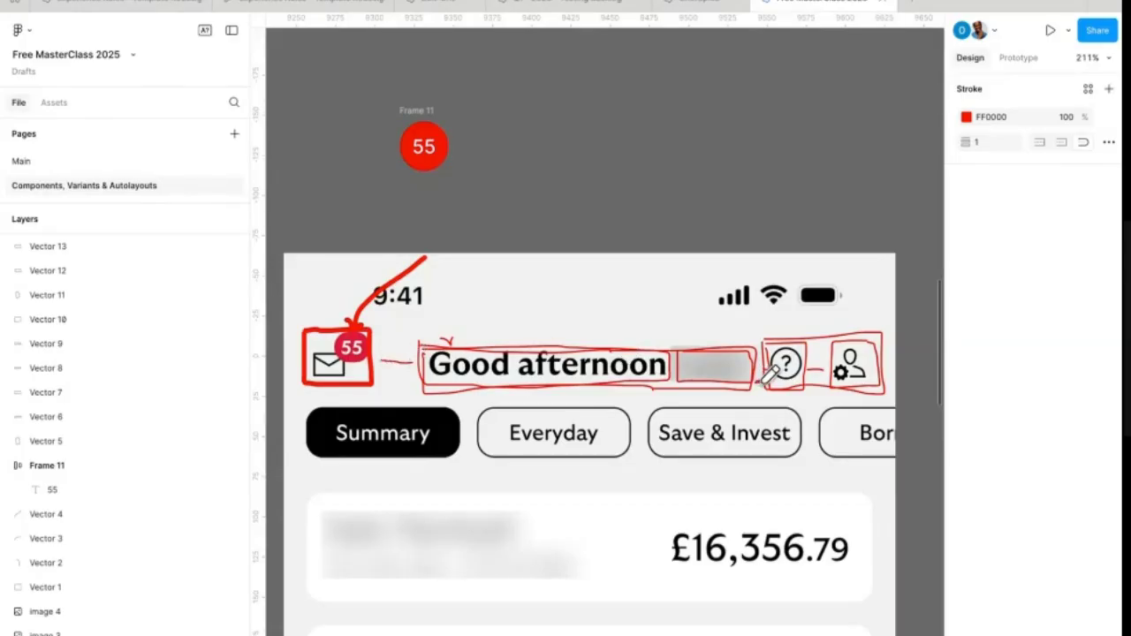
pyautogui.moveTo(412, 330)
pyautogui.mouseDown()
pyautogui.moveTo(912, 319)
pyautogui.moveTo(899, 388)
pyautogui.moveTo(879, 398)
pyautogui.moveTo(566, 392)
pyautogui.moveTo(434, 404)
pyautogui.moveTo(413, 390)
pyautogui.moveTo(412, 328)
pyautogui.mouseUp()
pyautogui.moveTo(342, 315)
pyautogui.mouseDown()
pyautogui.moveTo(433, 328)
pyautogui.moveTo(301, 324)
pyautogui.moveTo(302, 416)
pyautogui.moveTo(608, 367)
pyautogui.moveTo(836, 367)
pyautogui.moveTo(907, 415)
pyautogui.moveTo(927, 380)
pyautogui.moveTo(801, 273)
pyautogui.moveTo(269, 324)
pyautogui.mouseUp()
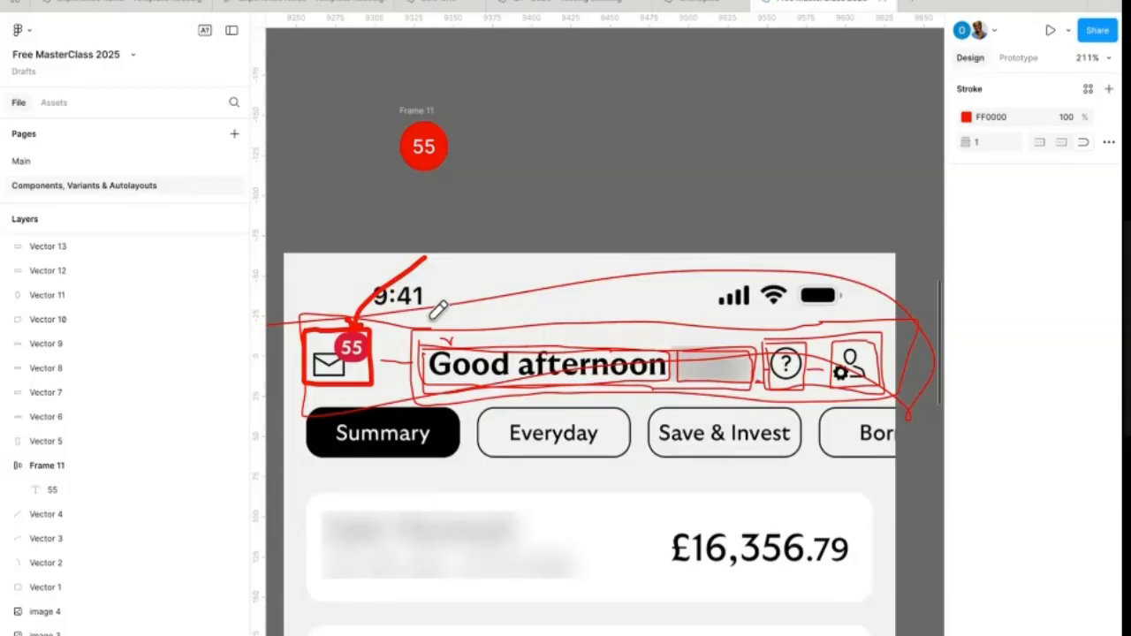
pyautogui.hotkey('ctrl', 'z')
pyautogui.moveTo(916, 314)
pyautogui.mouseDown()
pyautogui.moveTo(697, 318)
pyautogui.moveTo(628, 307)
pyautogui.moveTo(461, 324)
pyautogui.moveTo(424, 408)
pyautogui.moveTo(528, 397)
pyautogui.moveTo(916, 396)
pyautogui.mouseUp()
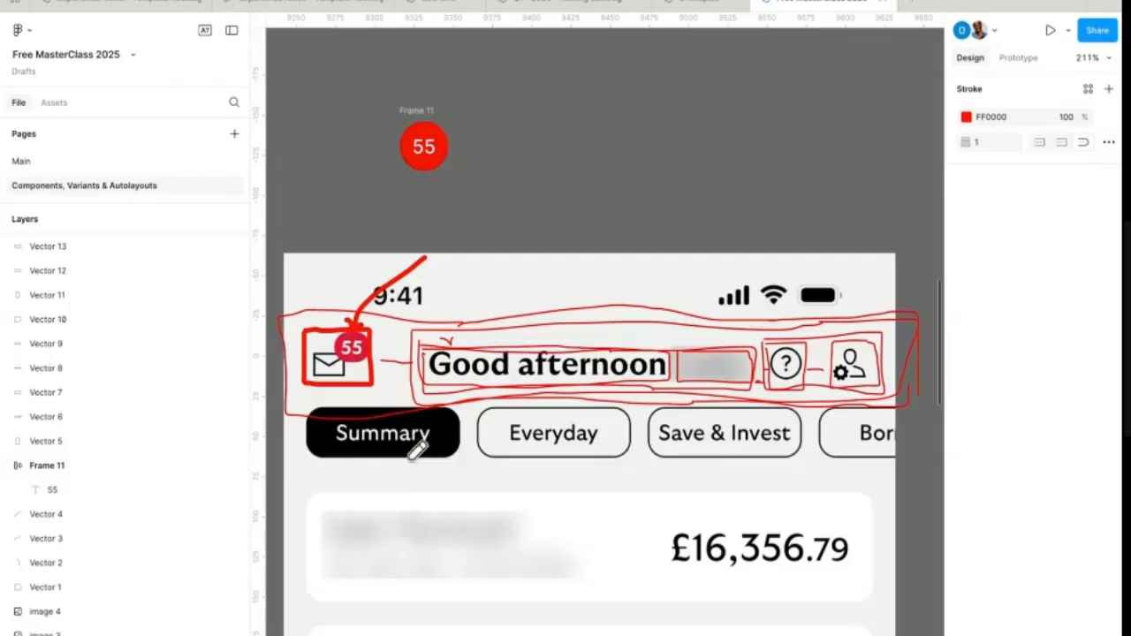
# Step: Mark each tab below the header, box the Save & Invest tab, and outline the entire tab row past the screen's edge
pyautogui.moveTo(345, 467); pyautogui.dragTo(367, 465)
pyautogui.moveTo(513, 463); pyautogui.dragTo(525, 463)
pyautogui.moveTo(679, 458); pyautogui.dragTo(694, 458)
pyautogui.click(850, 464)
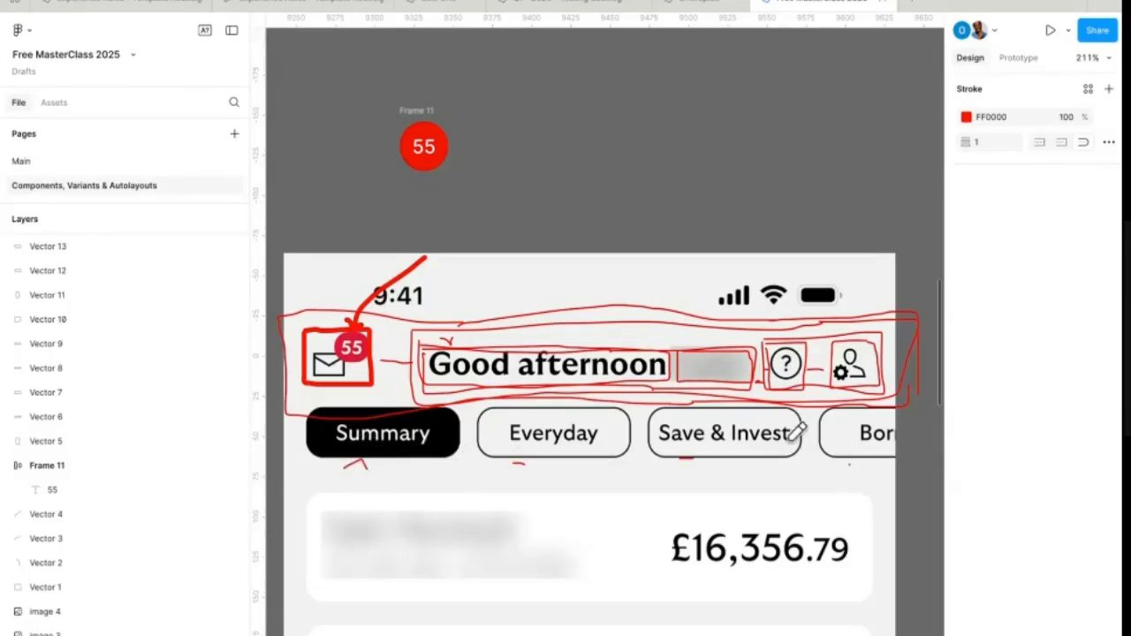
pyautogui.moveTo(648, 406)
pyautogui.mouseDown()
pyautogui.moveTo(655, 449)
pyautogui.moveTo(794, 458)
pyautogui.moveTo(802, 443)
pyautogui.moveTo(803, 410)
pyautogui.moveTo(661, 398)
pyautogui.mouseUp()
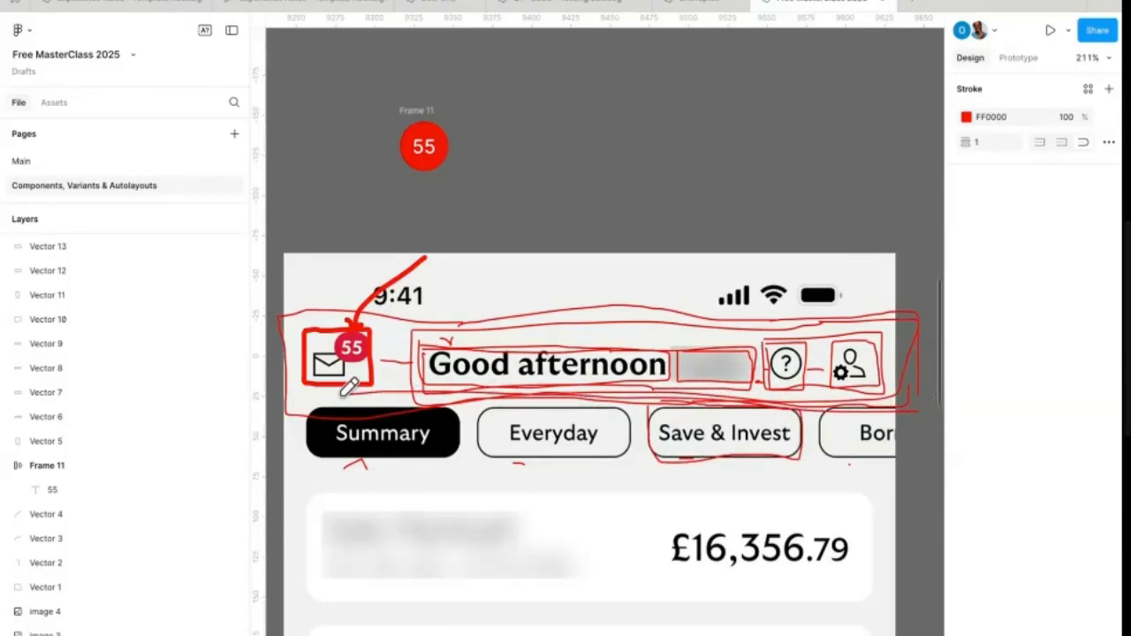
pyautogui.moveTo(311, 428)
pyautogui.mouseDown()
pyautogui.moveTo(305, 463)
pyautogui.moveTo(887, 477)
pyautogui.mouseUp()
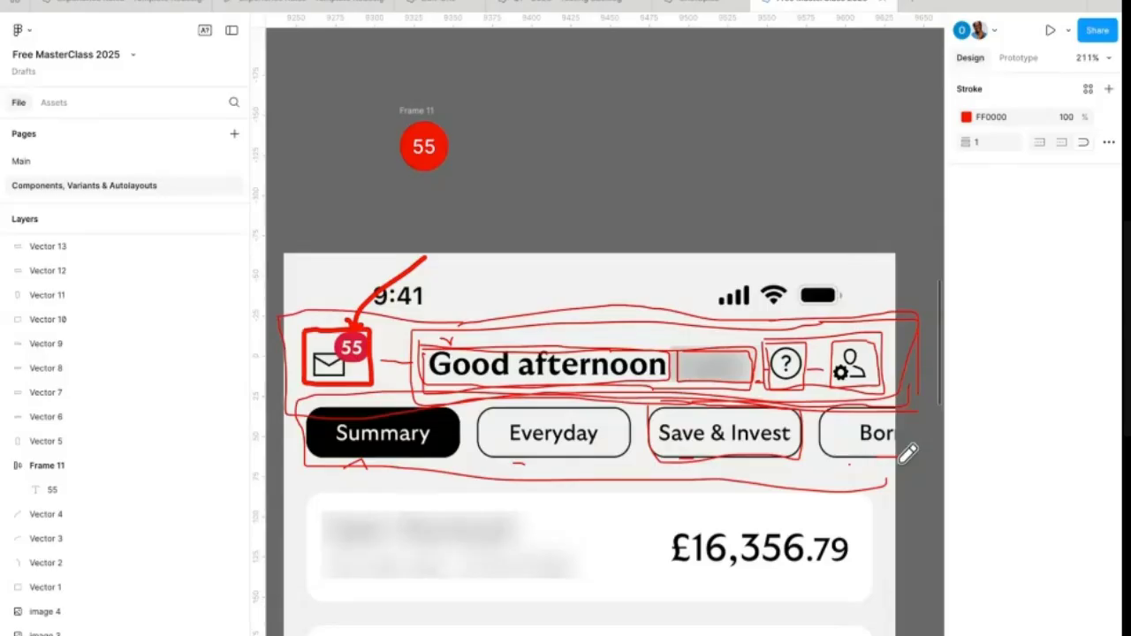
pyautogui.moveTo(871, 487)
pyautogui.mouseDown()
pyautogui.moveTo(910, 457)
pyautogui.moveTo(907, 416)
pyautogui.mouseUp()
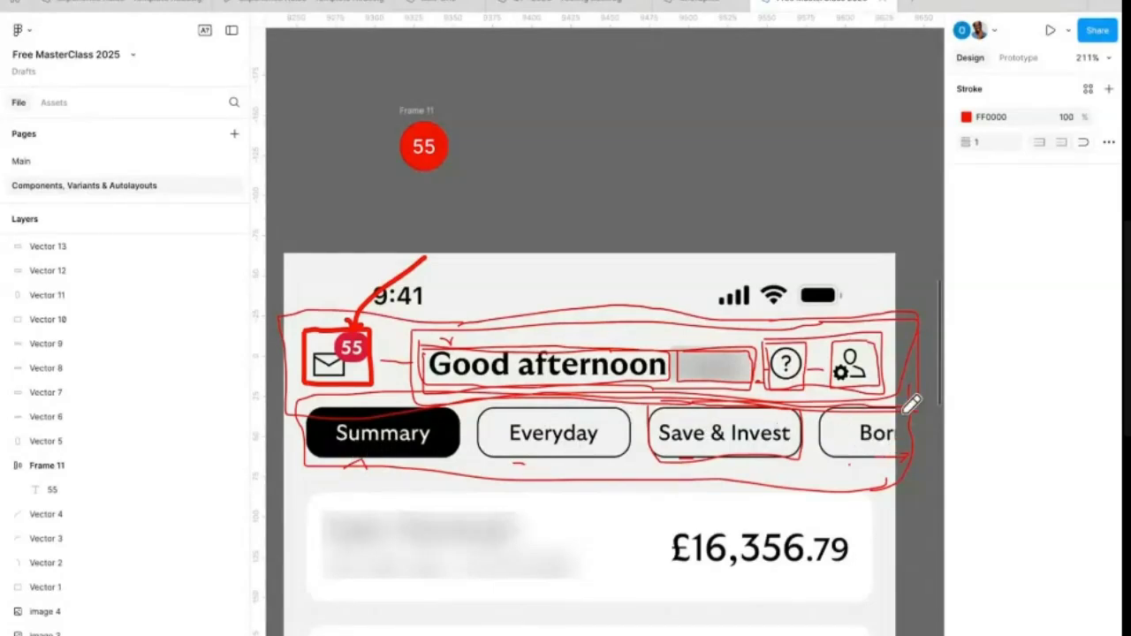
# Step: Trace and box the first account card's blurred text, box its balance, and outline the whole card with marks for direction and spacing
pyautogui.scroll(-5, 911, 411)
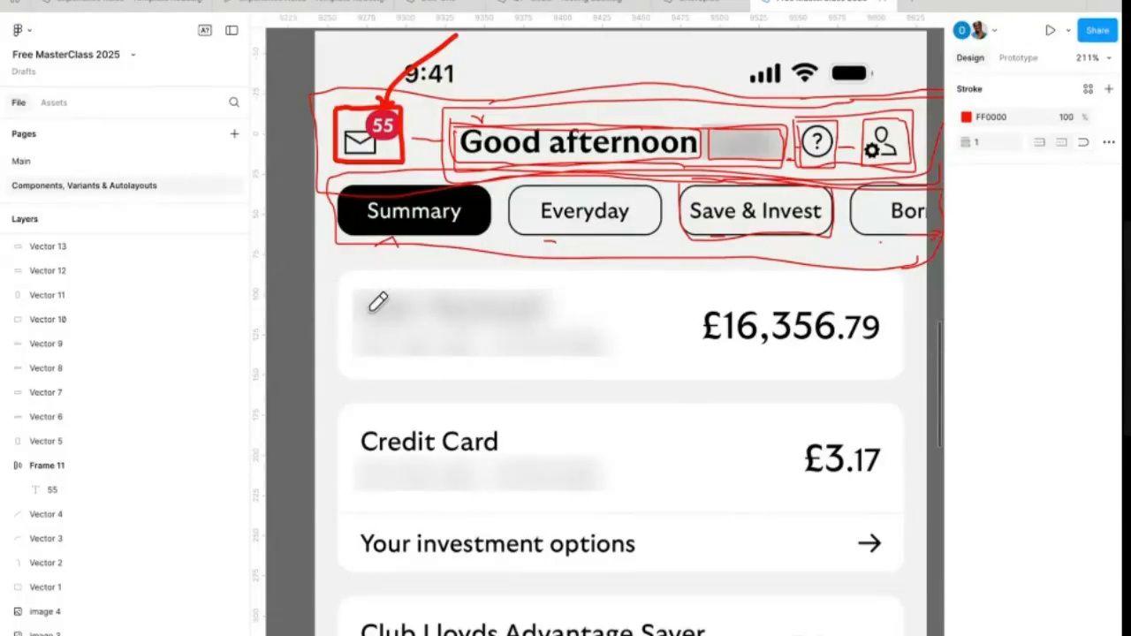
pyautogui.moveTo(364, 311)
pyautogui.mouseDown()
pyautogui.moveTo(481, 294)
pyautogui.moveTo(545, 303)
pyautogui.mouseUp()
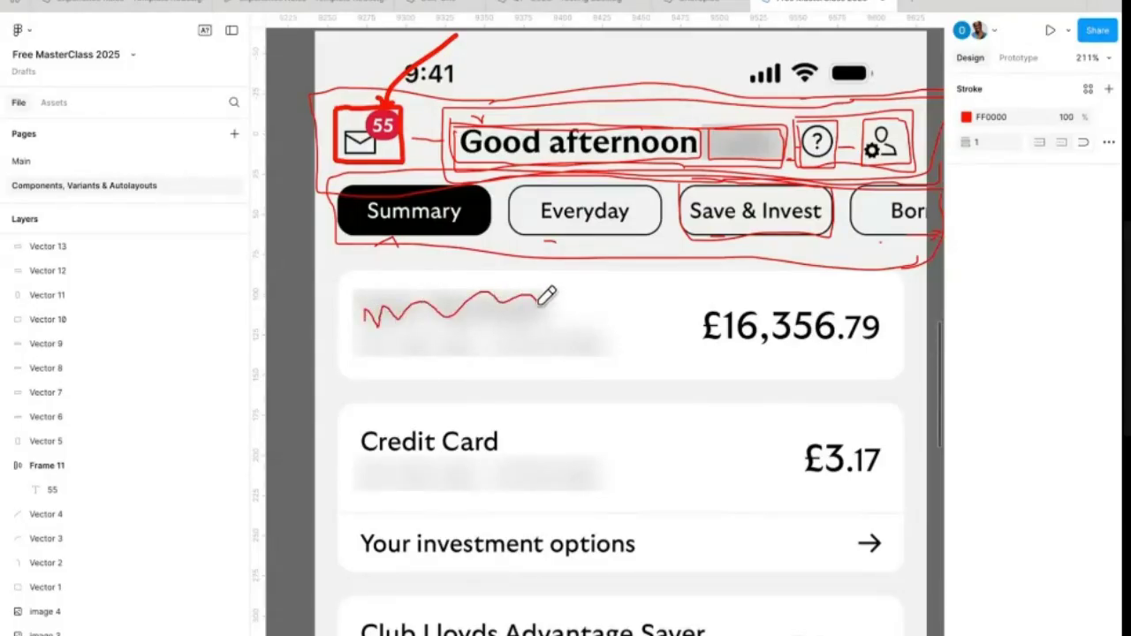
pyautogui.moveTo(364, 342)
pyautogui.mouseDown()
pyautogui.moveTo(389, 333)
pyautogui.moveTo(529, 365)
pyautogui.moveTo(604, 355)
pyautogui.mouseUp()
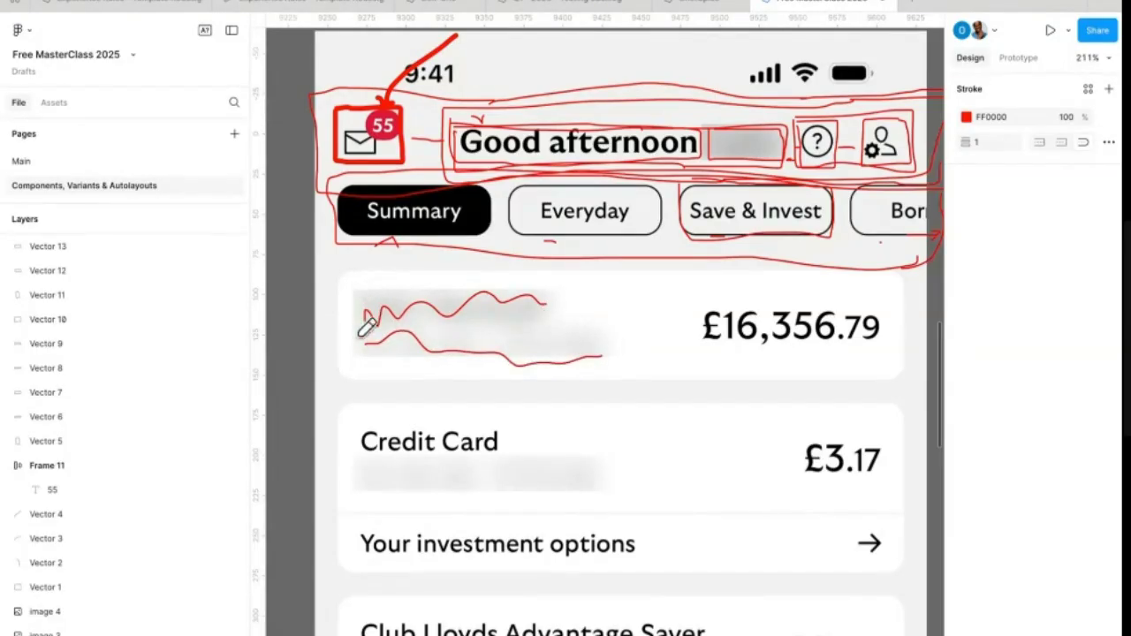
pyautogui.moveTo(358, 282)
pyautogui.mouseDown()
pyautogui.moveTo(355, 369)
pyautogui.moveTo(623, 373)
pyautogui.moveTo(637, 319)
pyautogui.moveTo(632, 281)
pyautogui.moveTo(358, 284)
pyautogui.mouseUp()
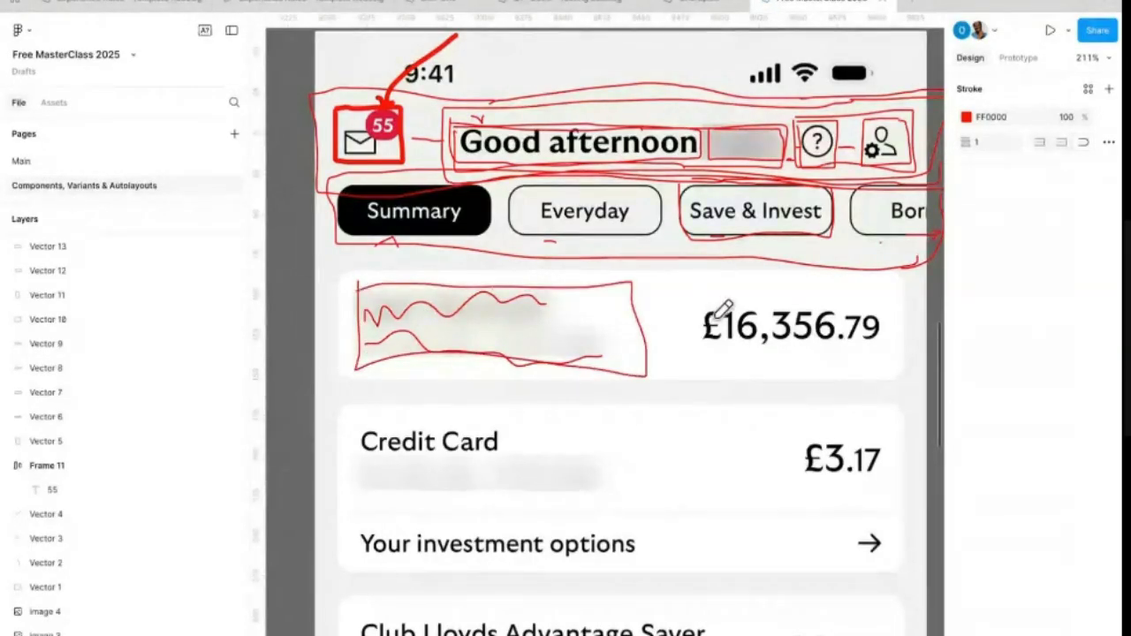
pyautogui.moveTo(703, 307)
pyautogui.mouseDown()
pyautogui.moveTo(703, 354)
pyautogui.moveTo(872, 357)
pyautogui.moveTo(878, 340)
pyautogui.moveTo(873, 310)
pyautogui.moveTo(852, 304)
pyautogui.moveTo(702, 307)
pyautogui.mouseUp()
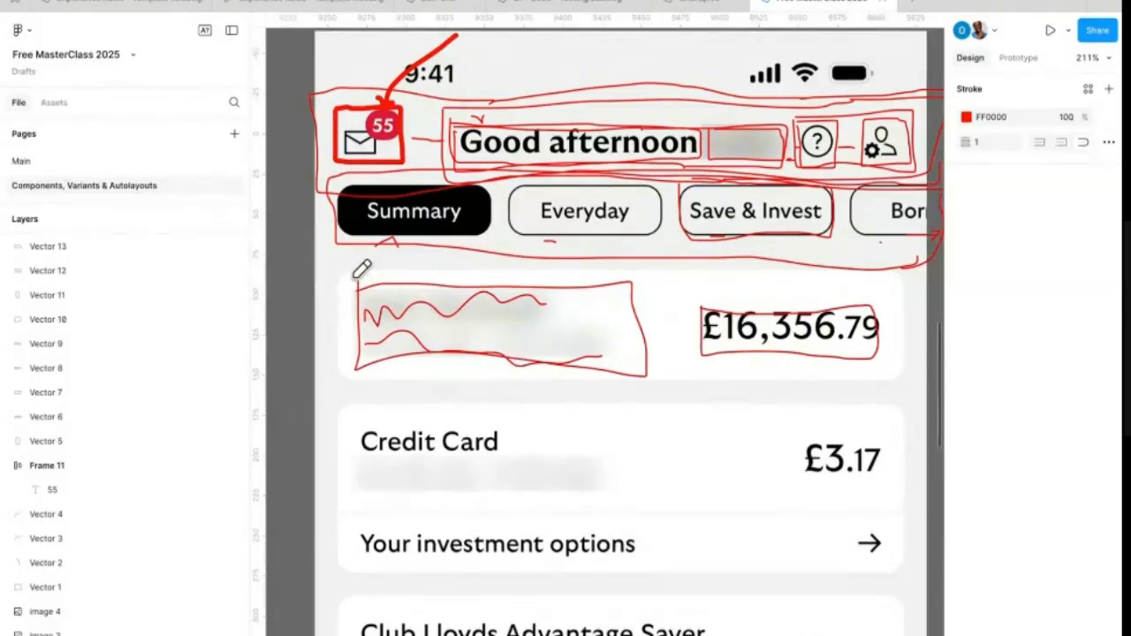
pyautogui.moveTo(349, 273)
pyautogui.mouseDown()
pyautogui.moveTo(871, 272)
pyautogui.moveTo(898, 283)
pyautogui.moveTo(905, 363)
pyautogui.moveTo(870, 382)
pyautogui.moveTo(777, 388)
pyautogui.moveTo(328, 389)
pyautogui.moveTo(331, 279)
pyautogui.moveTo(371, 260)
pyautogui.mouseUp()
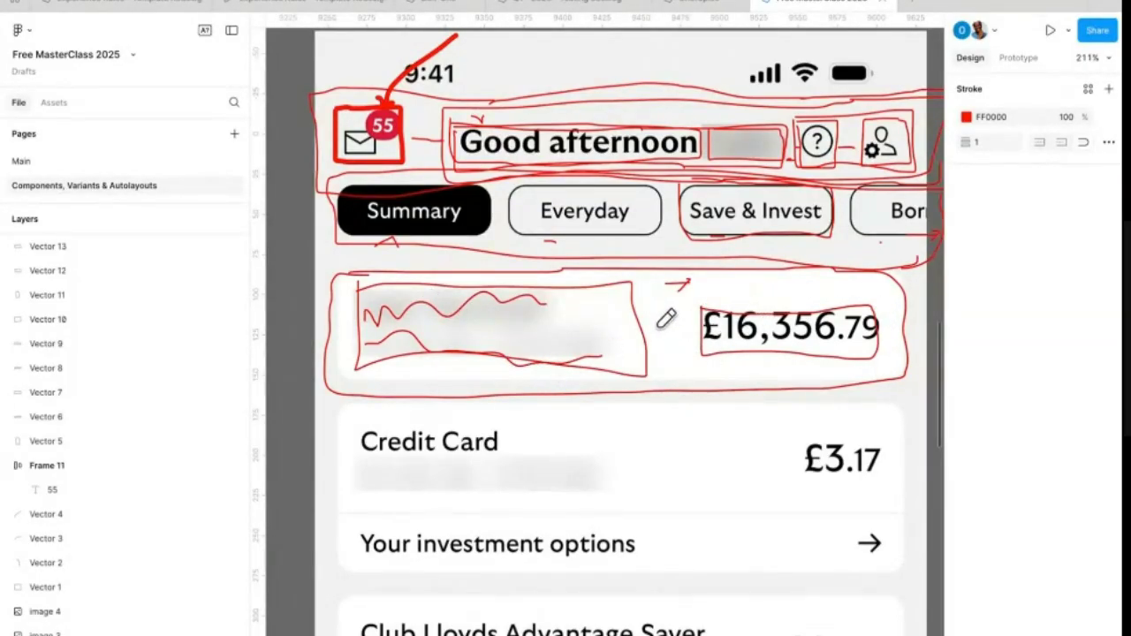
pyautogui.moveTo(651, 306); pyautogui.dragTo(651, 314)
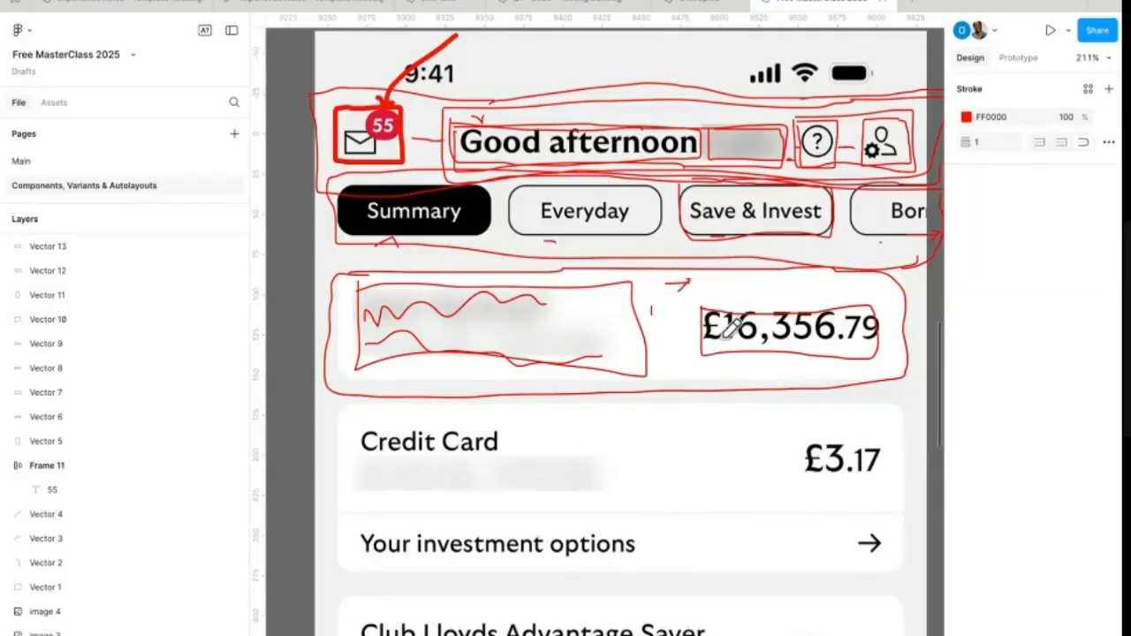
pyautogui.moveTo(385, 403); pyautogui.dragTo(475, 397)
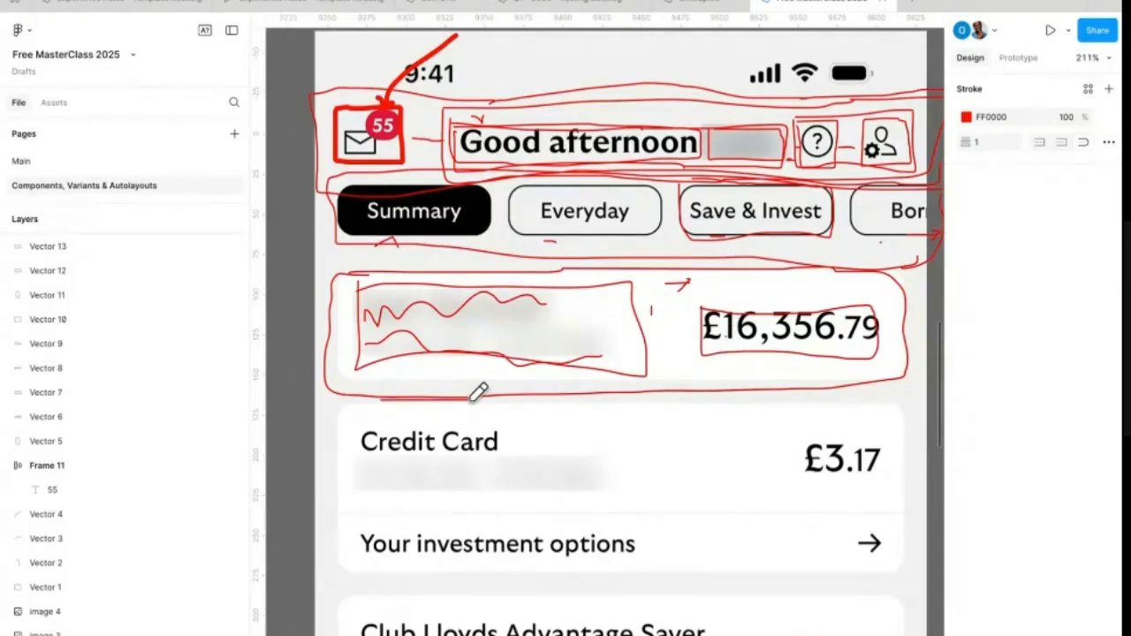
# Step: Outline the Credit Card card's text group, its upper row, the "Your investment options" row, and the entire card
pyautogui.keyDown('ctrl'); pyautogui.scroll(-3, 478, 392); pyautogui.keyUp('ctrl')
pyautogui.scroll(-3, 475, 392)
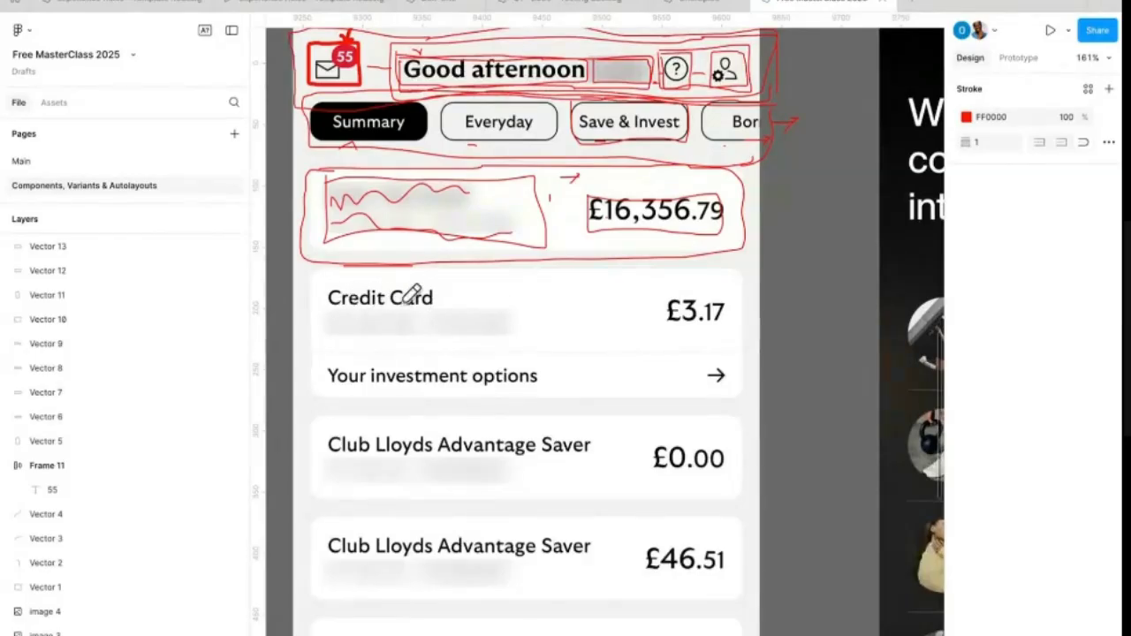
pyautogui.moveTo(343, 330)
pyautogui.mouseDown()
pyautogui.moveTo(385, 318)
pyautogui.moveTo(501, 327)
pyautogui.mouseUp()
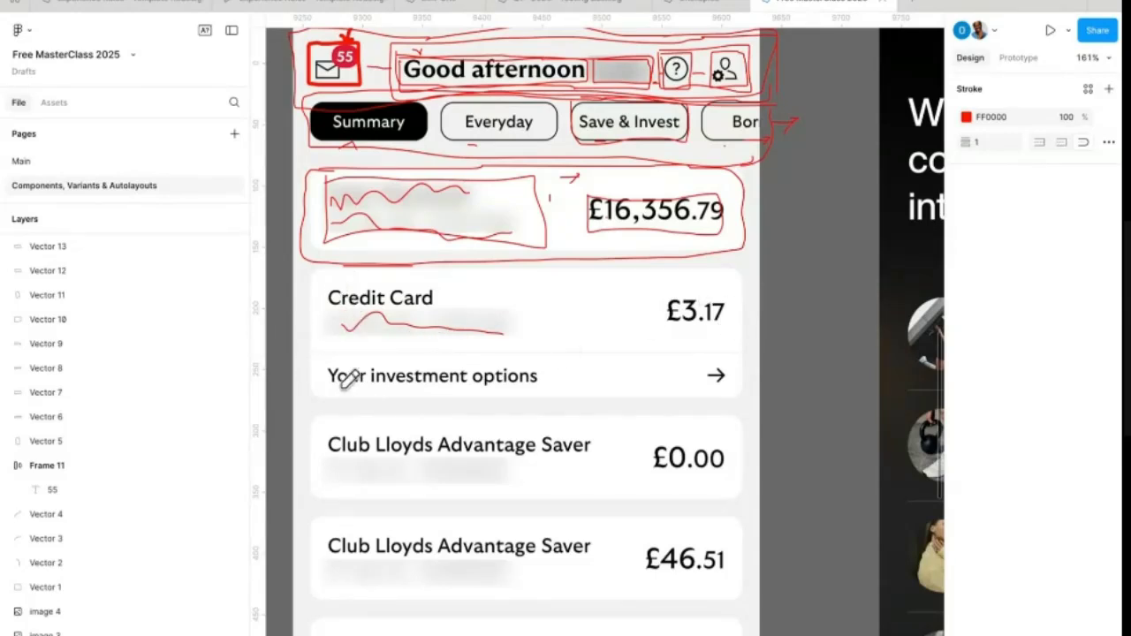
pyautogui.moveTo(317, 285)
pyautogui.mouseDown()
pyautogui.moveTo(316, 328)
pyautogui.moveTo(418, 343)
pyautogui.moveTo(523, 336)
pyautogui.moveTo(518, 301)
pyautogui.moveTo(491, 287)
pyautogui.moveTo(322, 279)
pyautogui.mouseUp()
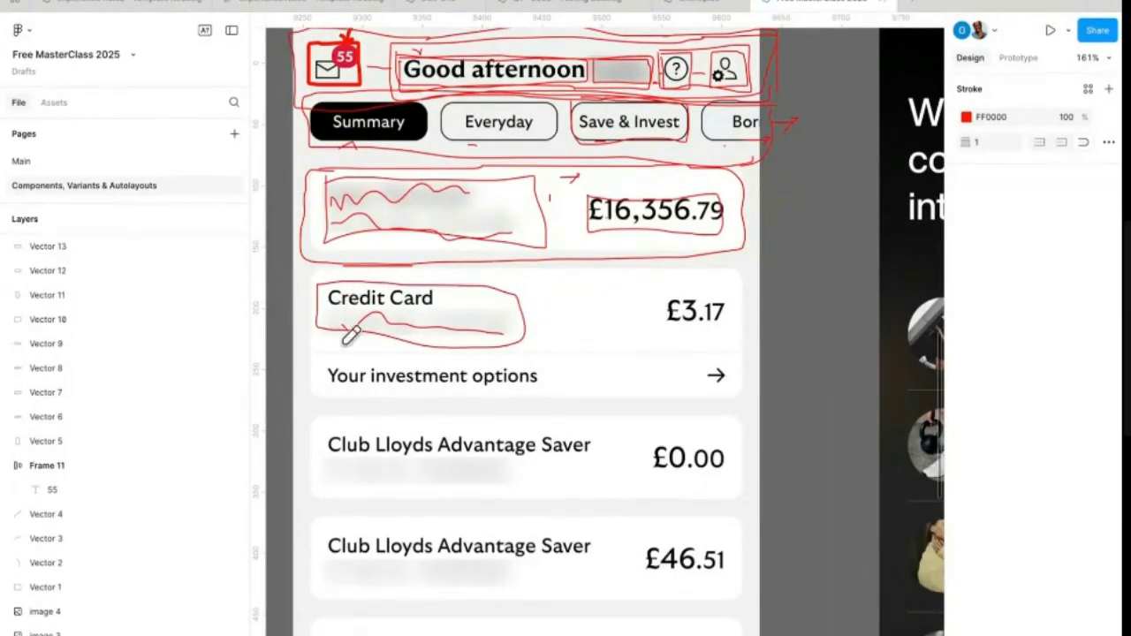
pyautogui.moveTo(677, 330); pyautogui.dragTo(705, 328)
pyautogui.moveTo(328, 278)
pyautogui.mouseDown()
pyautogui.moveTo(588, 274)
pyautogui.moveTo(708, 287)
pyautogui.moveTo(714, 314)
pyautogui.moveTo(699, 289)
pyautogui.moveTo(716, 290)
pyautogui.moveTo(732, 313)
pyautogui.moveTo(715, 339)
pyautogui.moveTo(611, 349)
pyautogui.moveTo(329, 339)
pyautogui.moveTo(323, 298)
pyautogui.mouseUp()
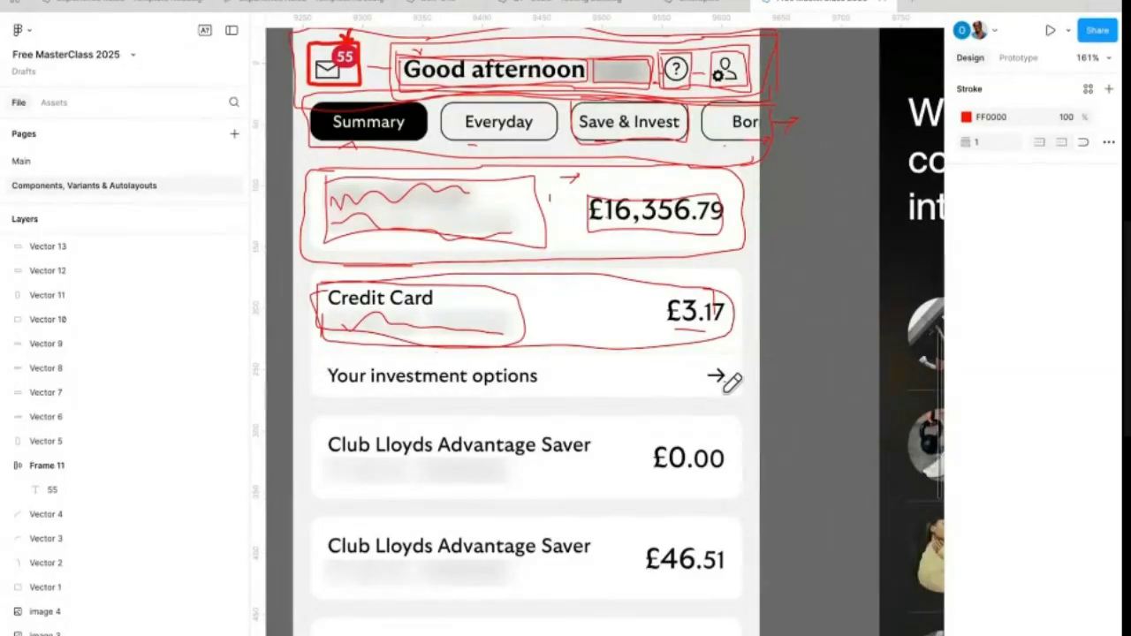
pyautogui.moveTo(726, 381)
pyautogui.mouseDown()
pyautogui.moveTo(651, 360)
pyautogui.moveTo(319, 357)
pyautogui.moveTo(316, 375)
pyautogui.moveTo(348, 391)
pyautogui.moveTo(690, 392)
pyautogui.moveTo(723, 381)
pyautogui.moveTo(687, 366)
pyautogui.mouseUp()
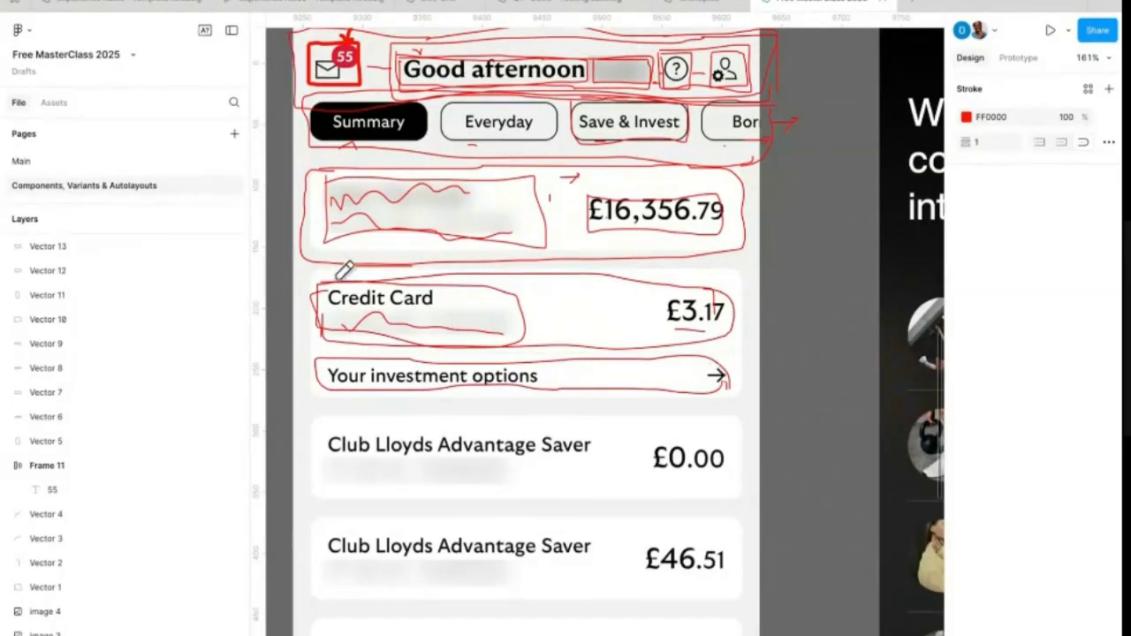
pyautogui.moveTo(315, 272)
pyautogui.mouseDown()
pyautogui.moveTo(749, 270)
pyautogui.moveTo(757, 354)
pyautogui.moveTo(642, 399)
pyautogui.moveTo(319, 399)
pyautogui.moveTo(306, 323)
pyautogui.moveTo(311, 265)
pyautogui.mouseUp()
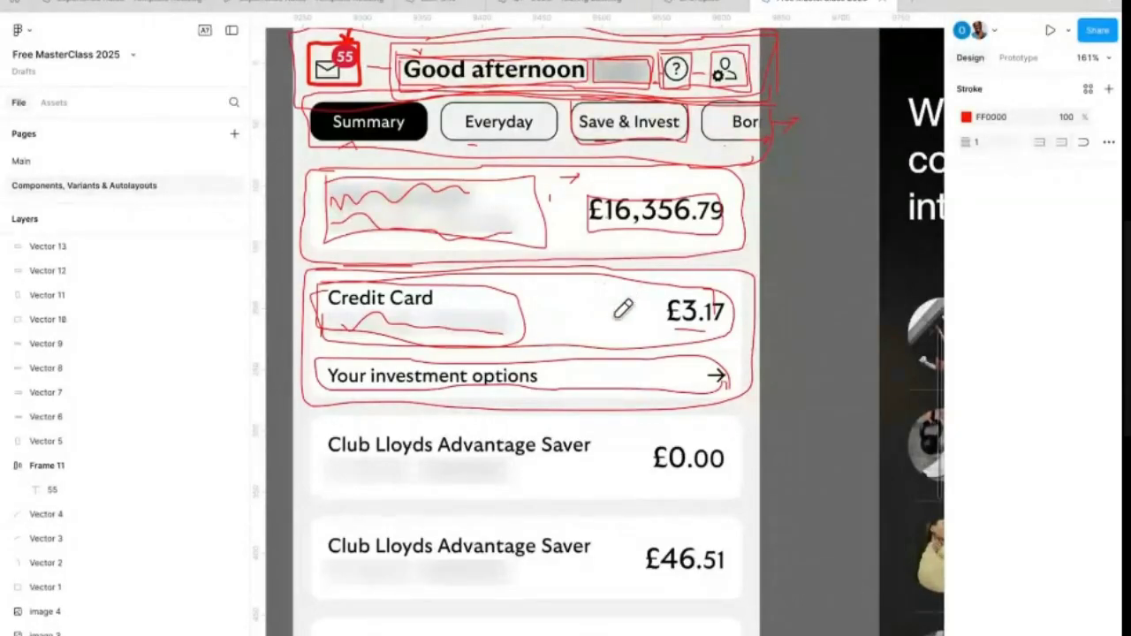
# Step: Outline the first Club Lloyds Advantage Saver card and its text group, and add marks on the Credit Card and both Saver cards
pyautogui.scroll(-5, 560, 383)
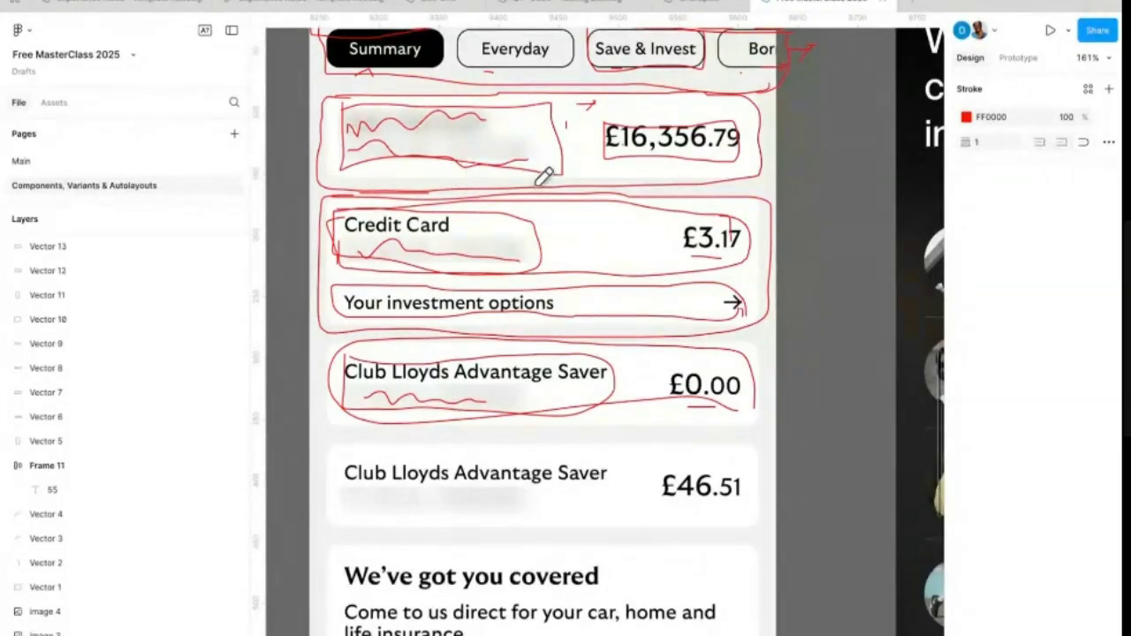
pyautogui.moveTo(584, 223); pyautogui.dragTo(594, 231)
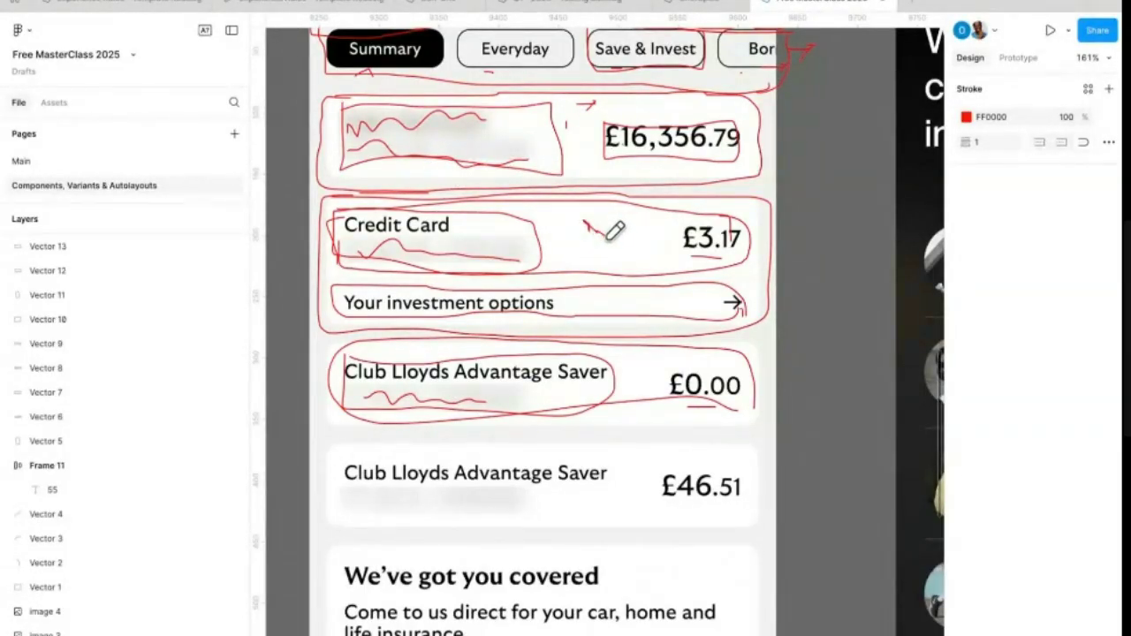
pyautogui.moveTo(603, 449); pyautogui.dragTo(624, 473)
pyautogui.moveTo(624, 349); pyautogui.dragTo(668, 360)
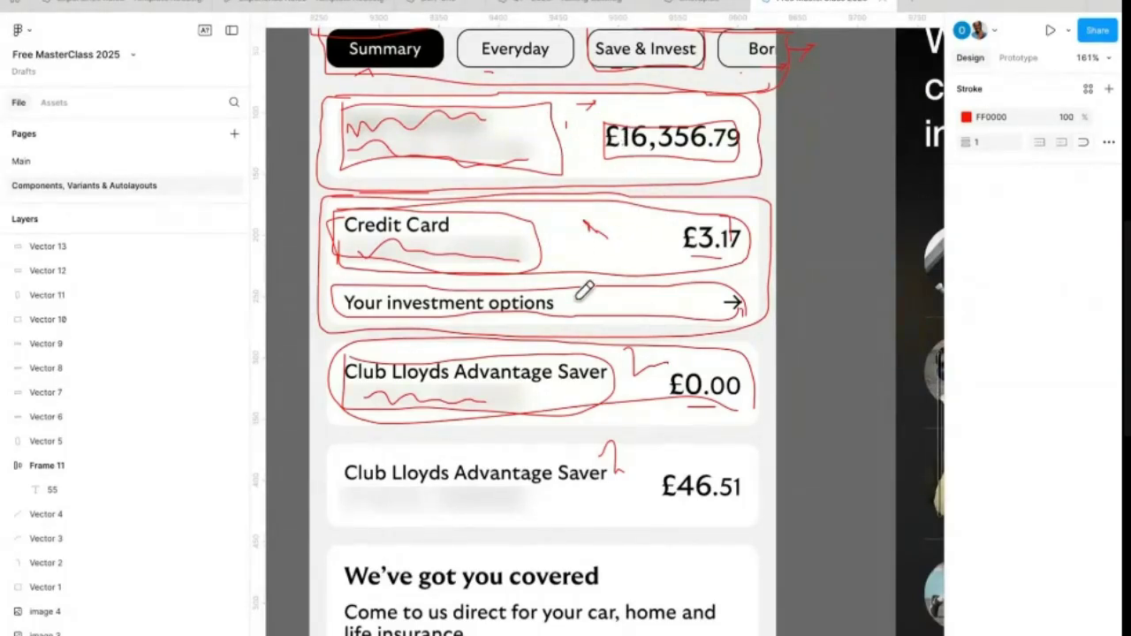
# Step: Outline the "Find out more" link and its card, and box the Home, Apply, Payments, Search and Cards items within the navigation bar
pyautogui.scroll(-5, 586, 290)
pyautogui.scroll(3, 683, 378)
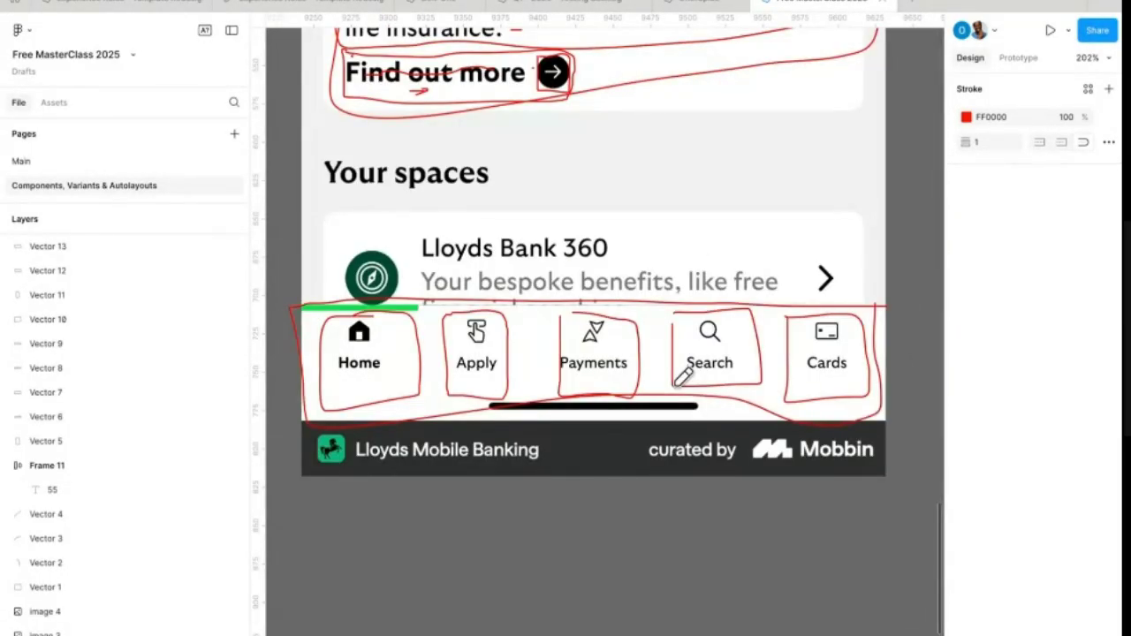
# Step: Outline the entire Lloyds Mobile Banking screen and add an arrow pointing at its upper edge
pyautogui.scroll(-10, 683, 378)
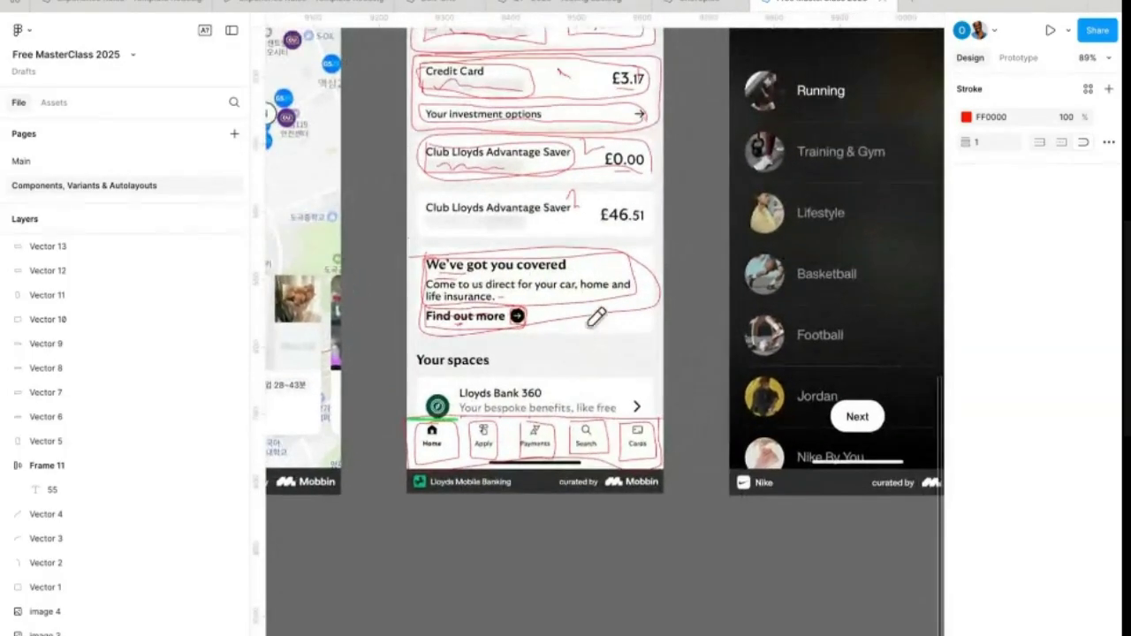
pyautogui.scroll(2, 574, 318)
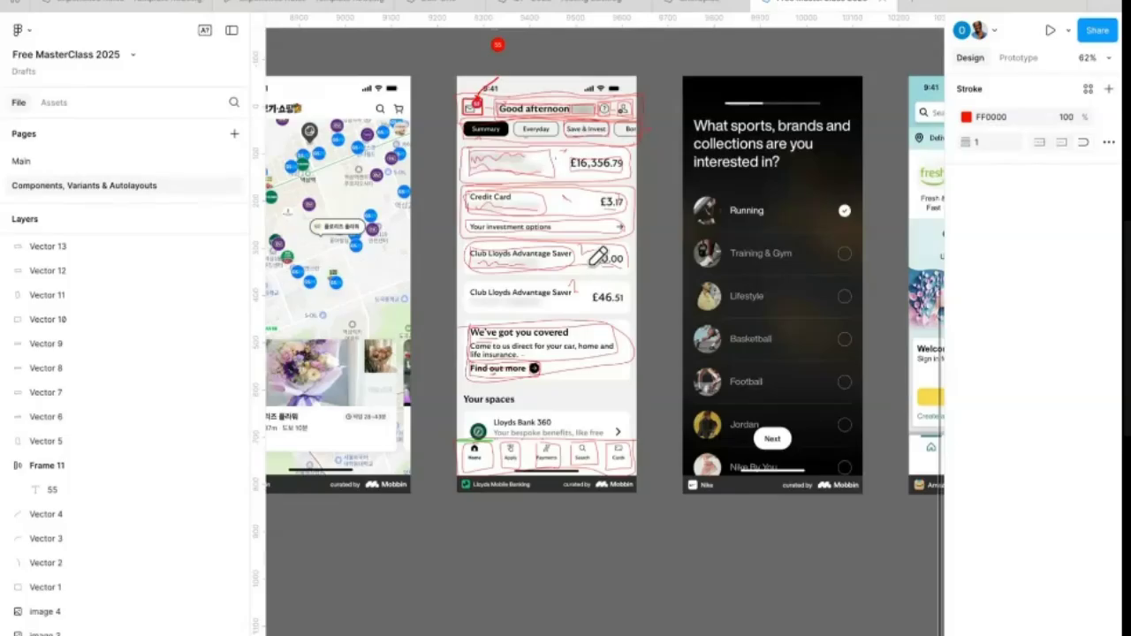
pyautogui.scroll(2, 629, 222)
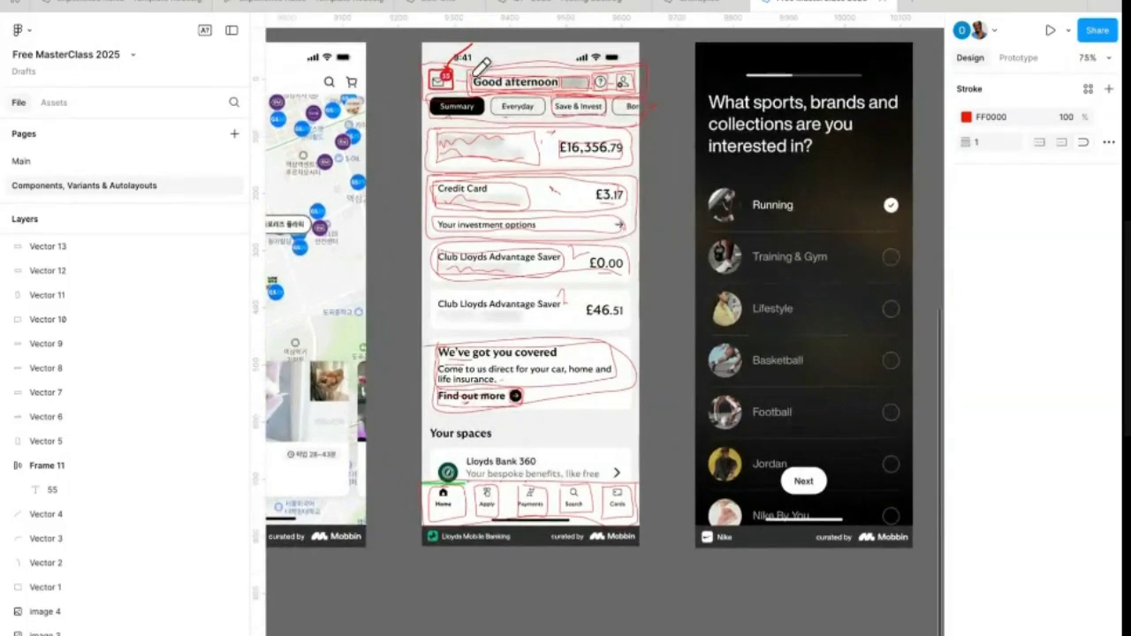
pyautogui.scroll(2, 551, 87)
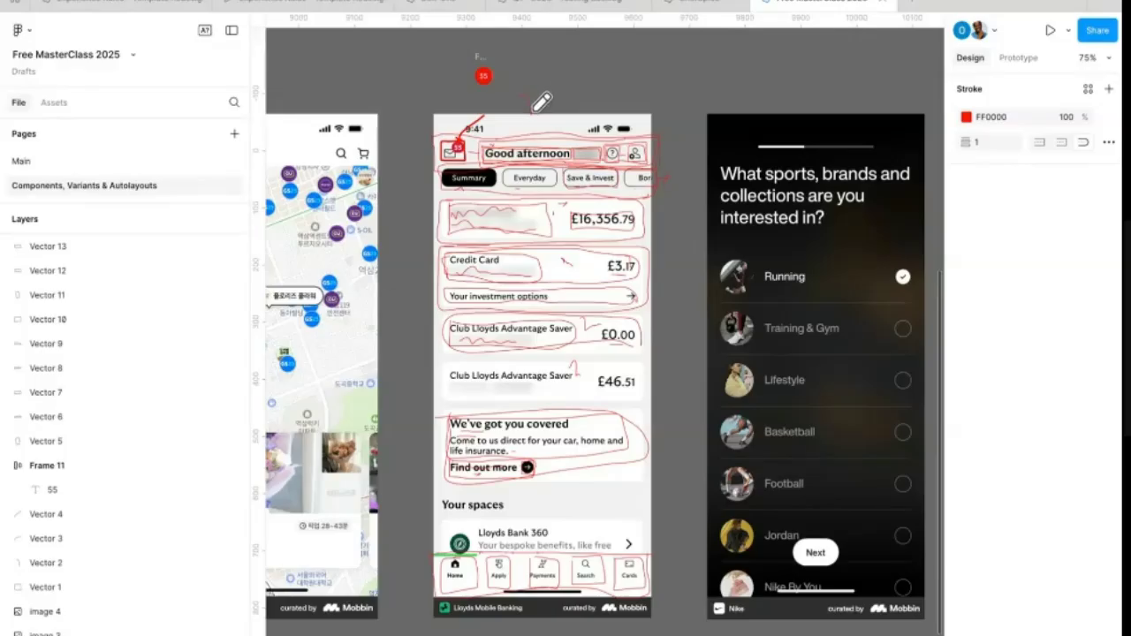
pyautogui.moveTo(418, 109)
pyautogui.mouseDown()
pyautogui.moveTo(669, 98)
pyautogui.moveTo(648, 175)
pyautogui.moveTo(648, 307)
pyautogui.mouseUp()
pyautogui.moveTo(674, 94)
pyautogui.mouseDown()
pyautogui.moveTo(665, 402)
pyautogui.moveTo(651, 580)
pyautogui.mouseUp()
pyautogui.moveTo(630, 634); pyautogui.dragTo(429, 630)
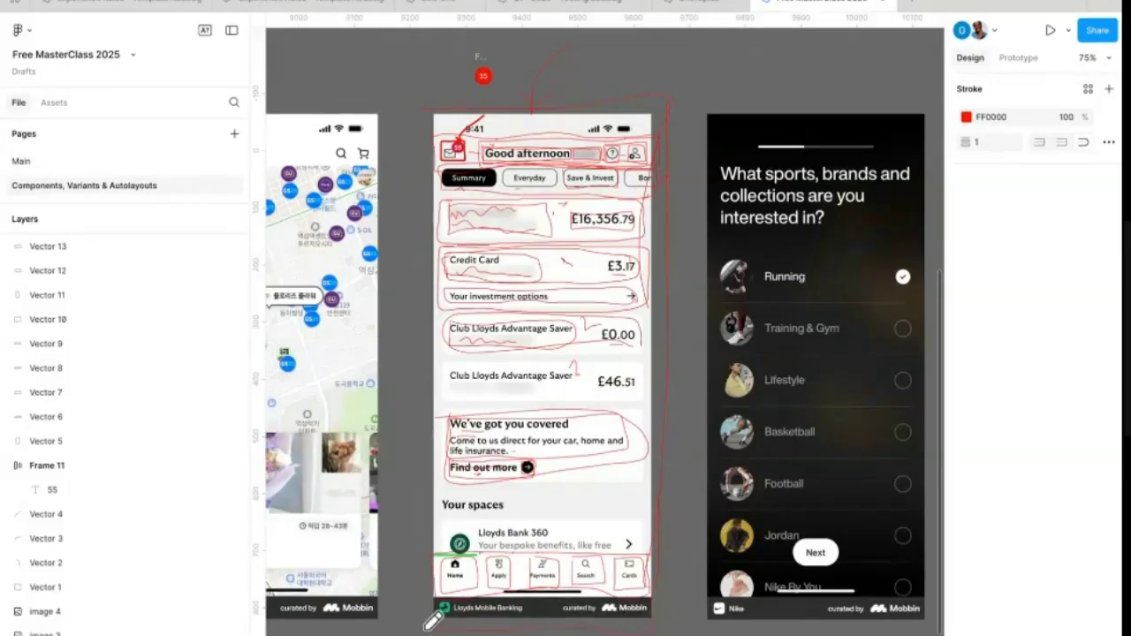
pyautogui.moveTo(409, 498)
pyautogui.mouseDown()
pyautogui.moveTo(426, 280)
pyautogui.moveTo(433, 96)
pyautogui.mouseUp()
# Step: On the Nike screen, box the progress bar, outline the header section, and outline the Running row plus its image-and-label group
pyautogui.scroll(-3, 610, 295)
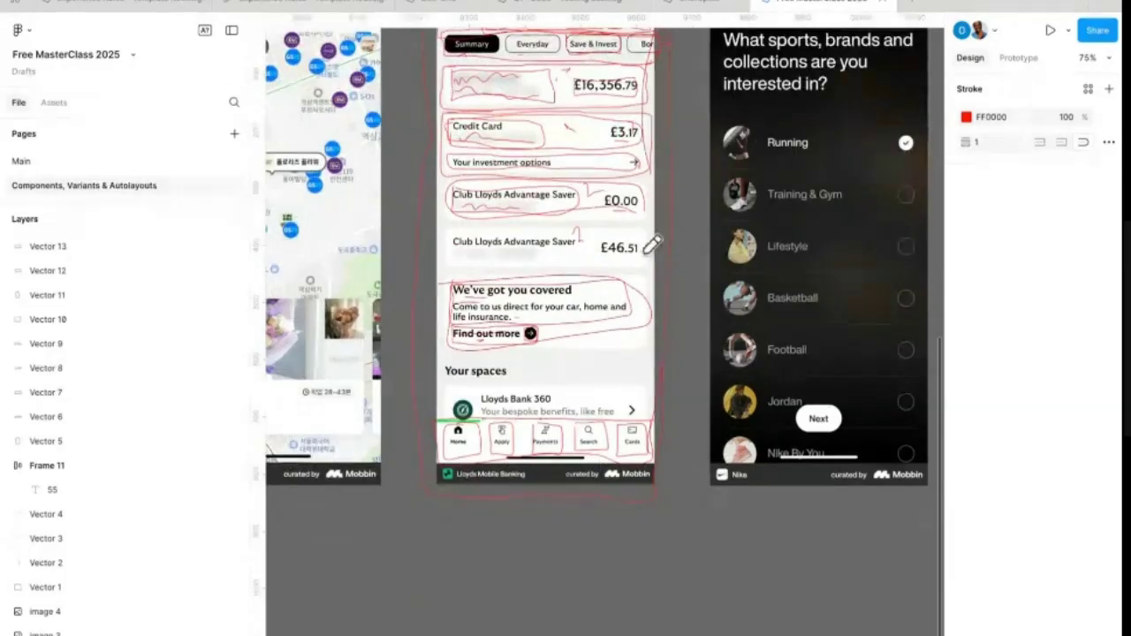
pyautogui.scroll(2, 469, 56)
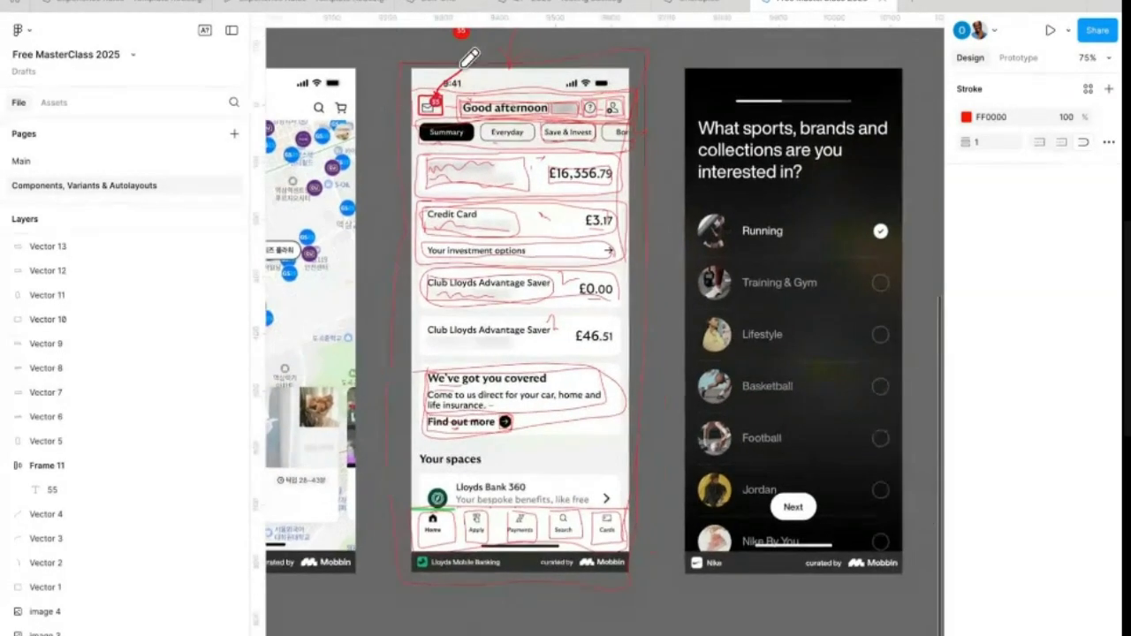
pyautogui.hscroll(5, 542, 164)
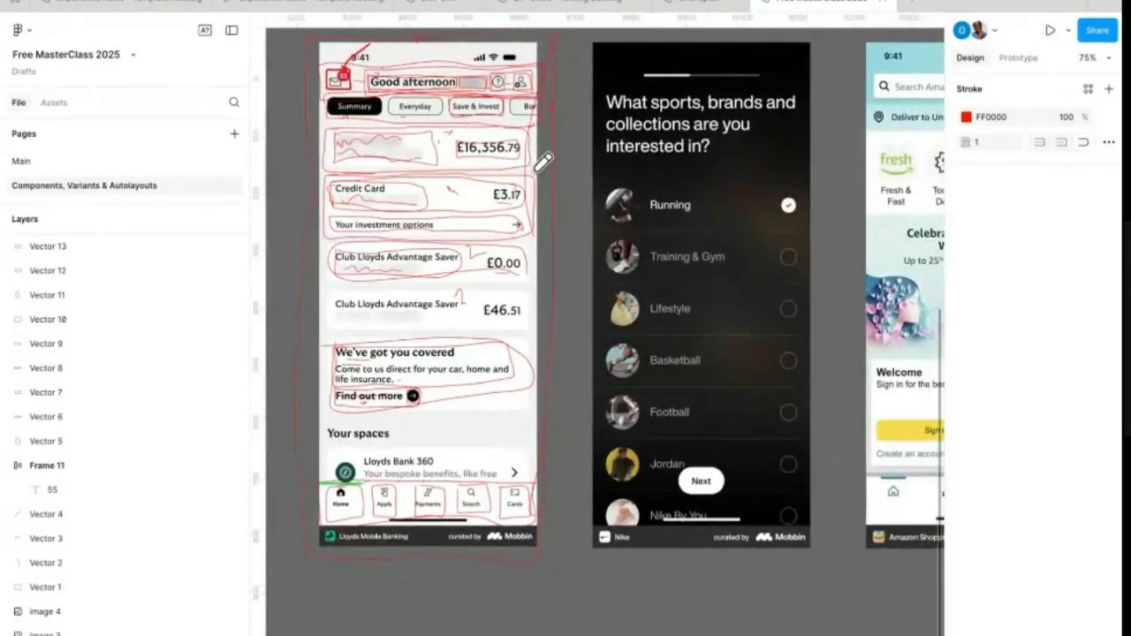
pyautogui.scroll(3, 627, 189)
pyautogui.scroll(3, 627, 188)
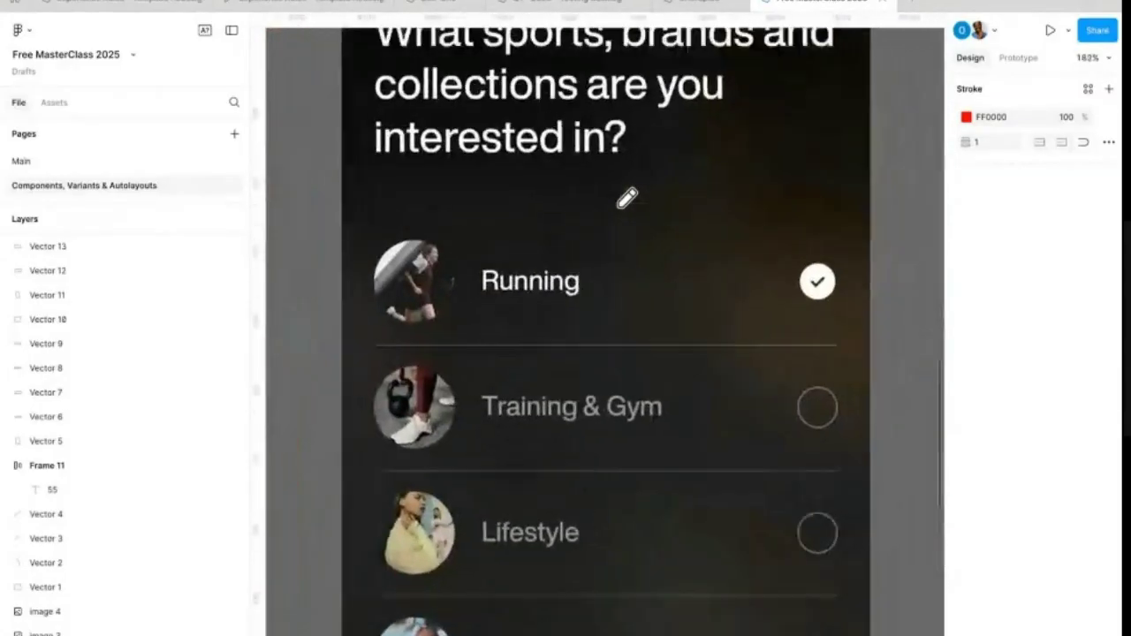
pyautogui.scroll(5, 623, 201)
pyautogui.scroll(-2, 518, 265)
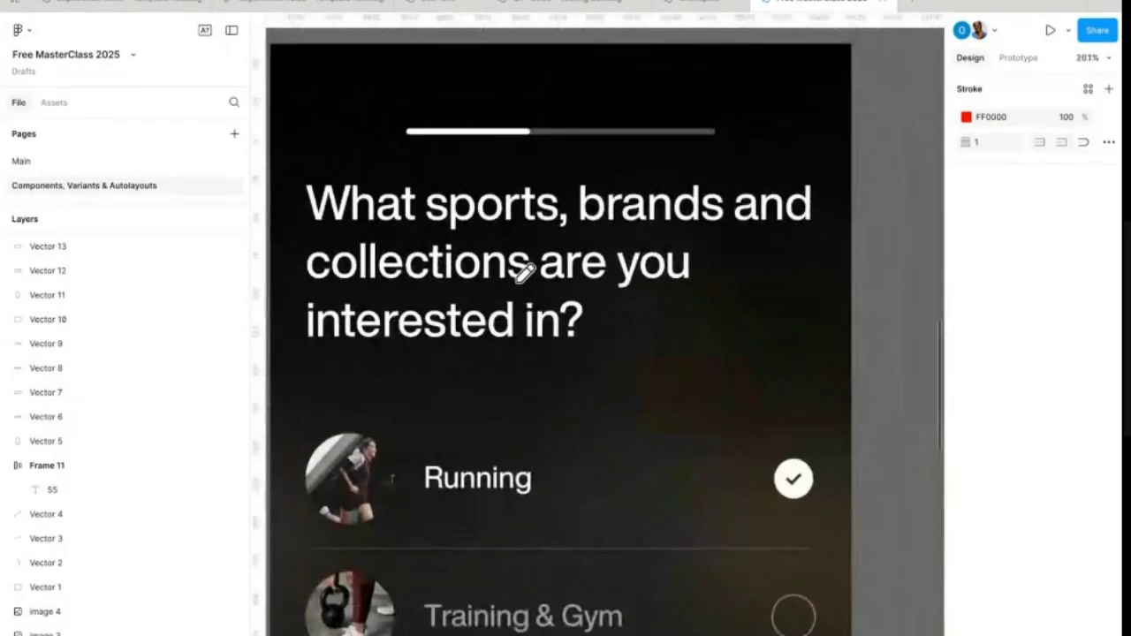
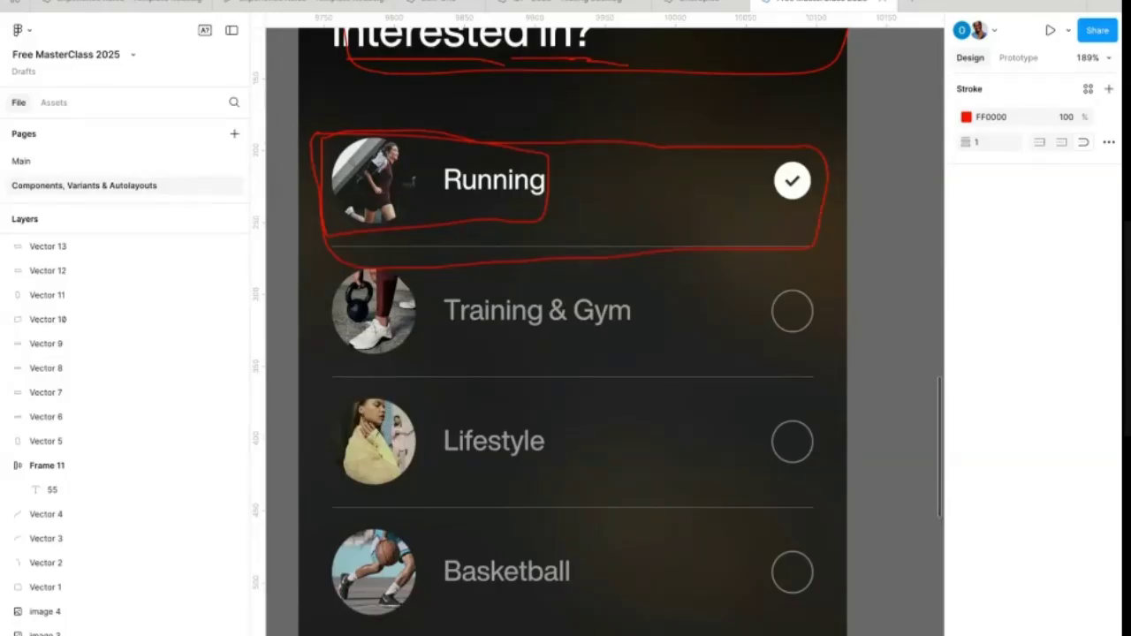
pyautogui.click(562, 633)
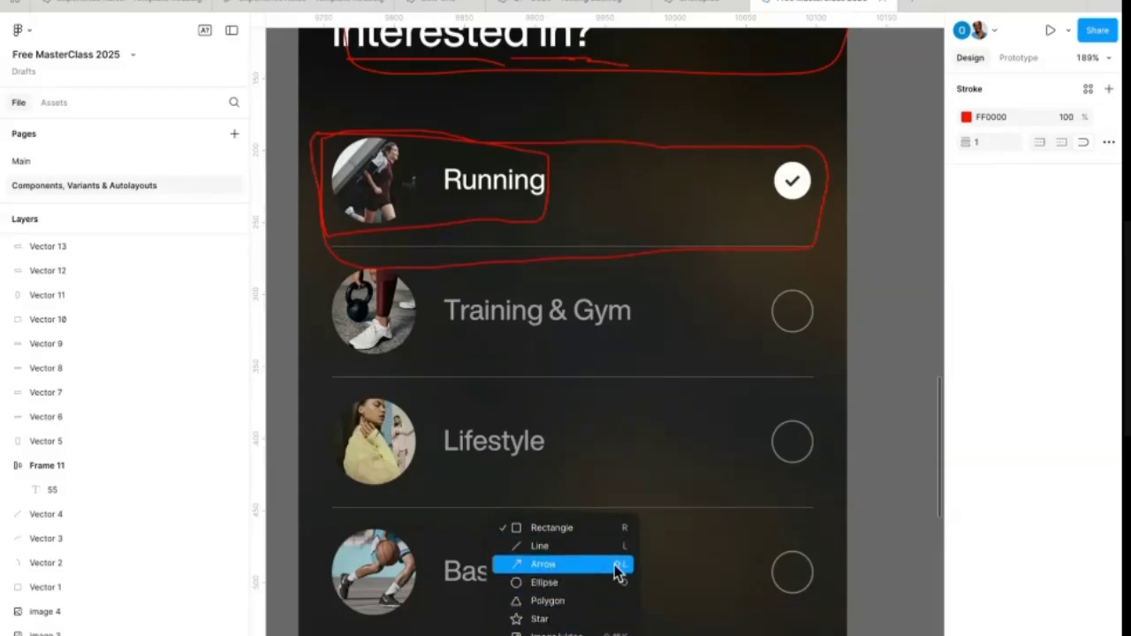
pyautogui.press('Escape')
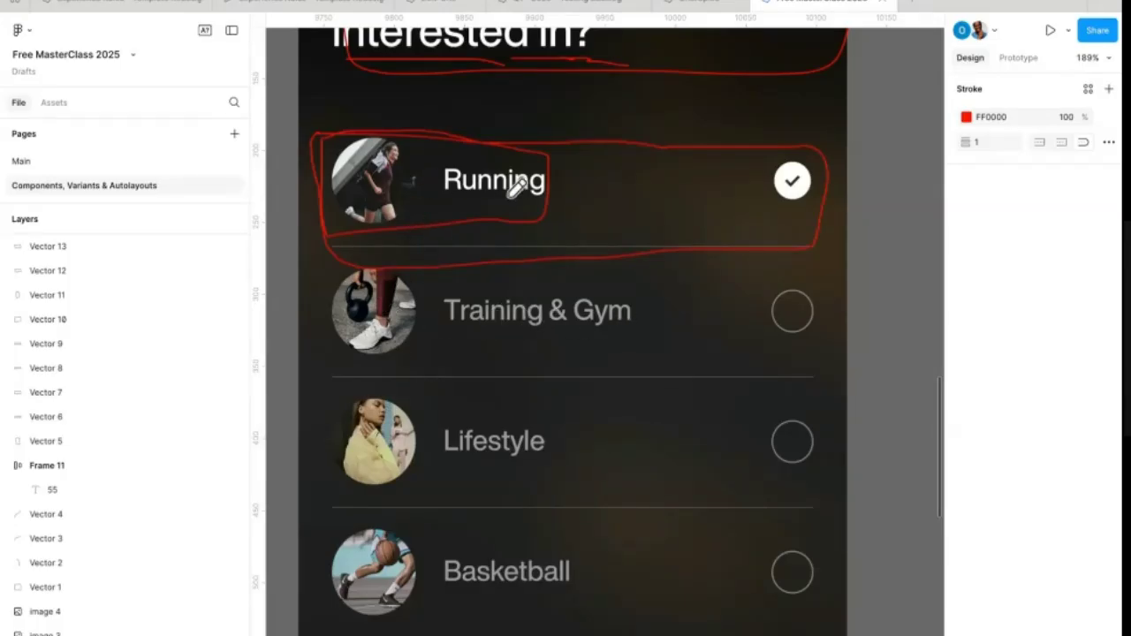
# Step: Outline the Nike screen's full list of interest options, from Running down past Nike By You, as one section
pyautogui.scroll(-5, 487, 380)
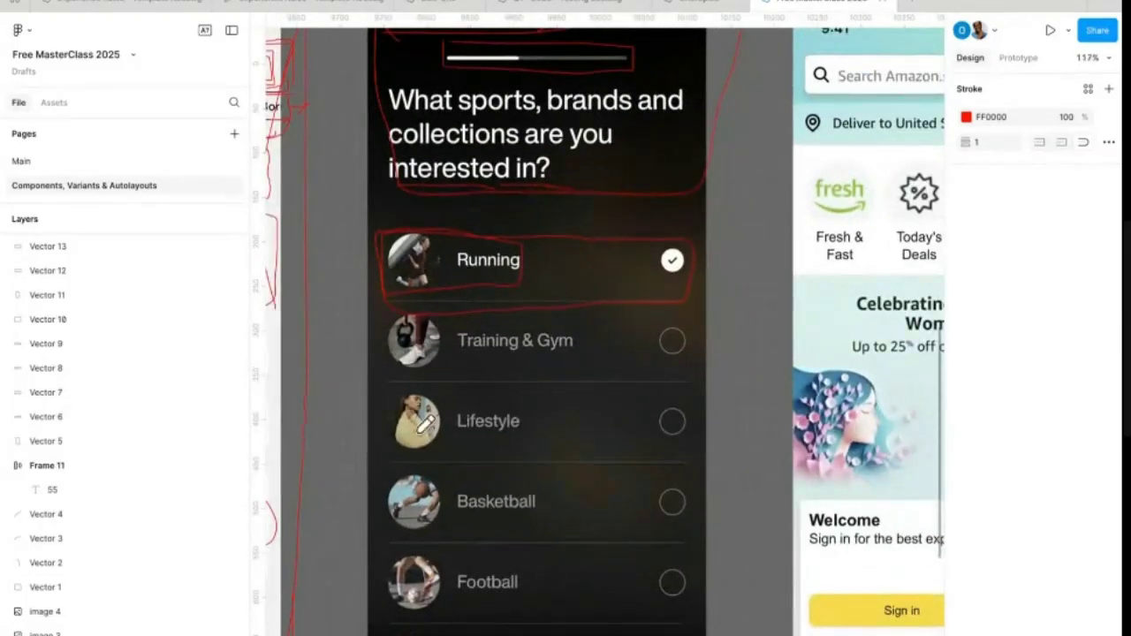
pyautogui.scroll(-3, 517, 497)
pyautogui.scroll(-3, 516, 500)
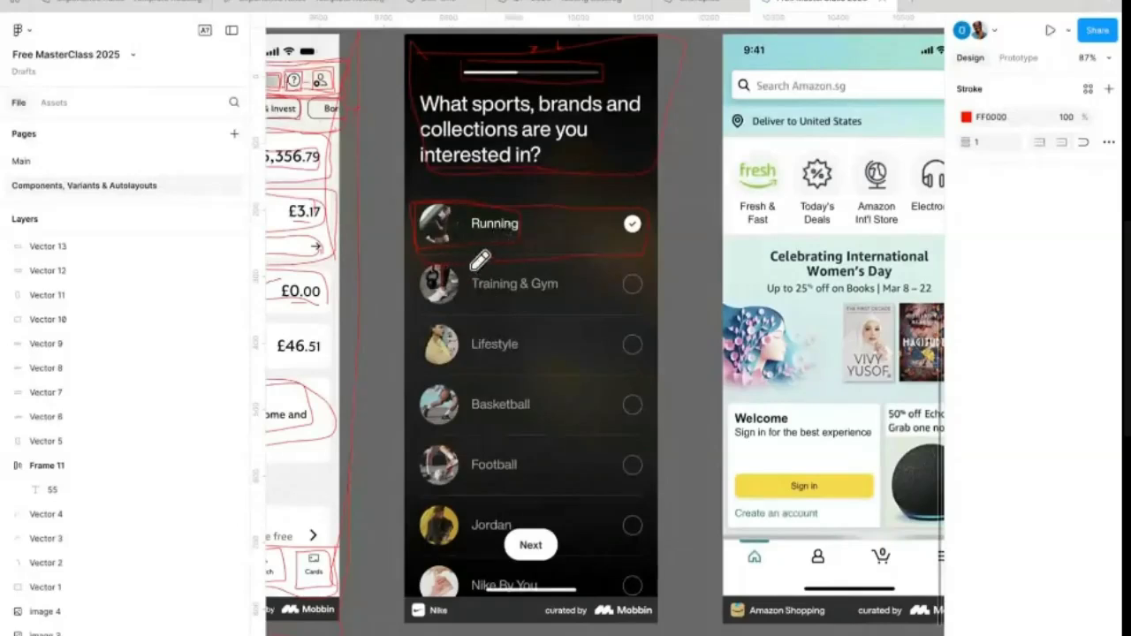
pyautogui.moveTo(412, 201)
pyautogui.mouseDown()
pyautogui.moveTo(622, 190)
pyautogui.moveTo(646, 231)
pyautogui.moveTo(643, 204)
pyautogui.mouseUp()
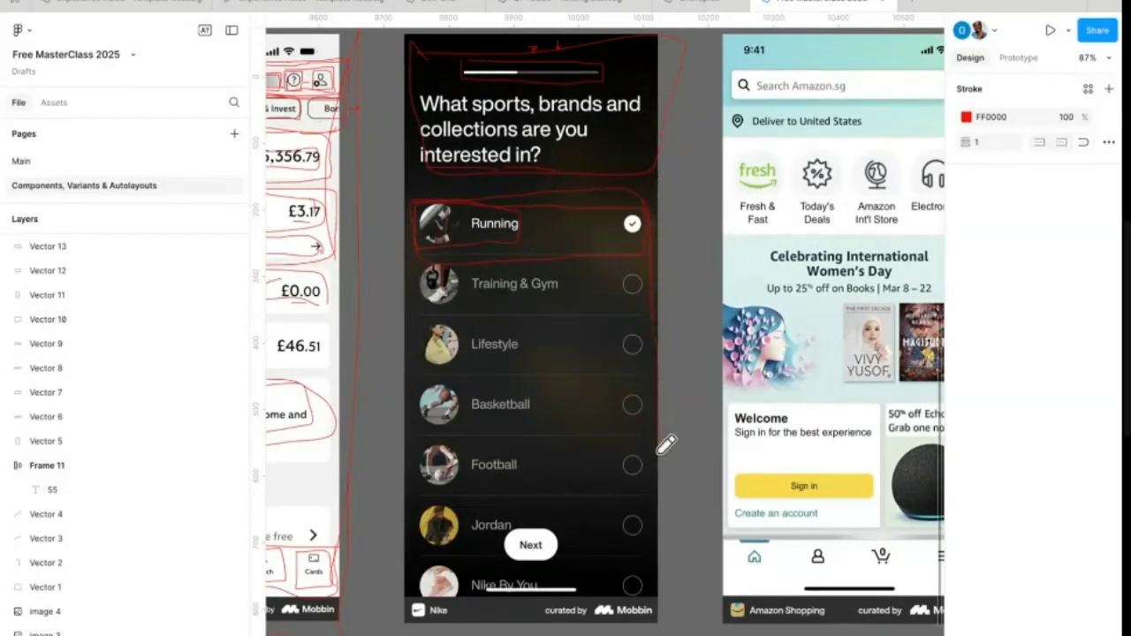
pyautogui.moveTo(659, 525)
pyautogui.mouseDown()
pyautogui.moveTo(532, 622)
pyautogui.moveTo(404, 616)
pyautogui.moveTo(387, 528)
pyautogui.moveTo(406, 283)
pyautogui.mouseUp()
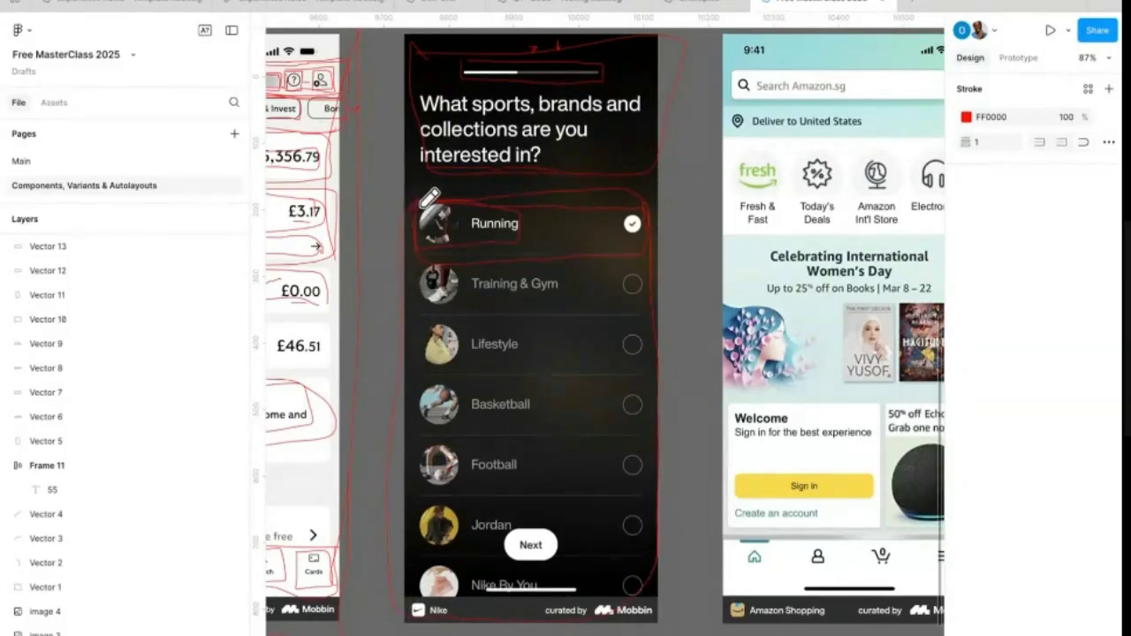
# Step: Box the Nike screen's floating Next button and draw an arrow from it to a short handwritten note outside the screen
pyautogui.scroll(5, 513, 499)
pyautogui.scroll(-2, 513, 499)
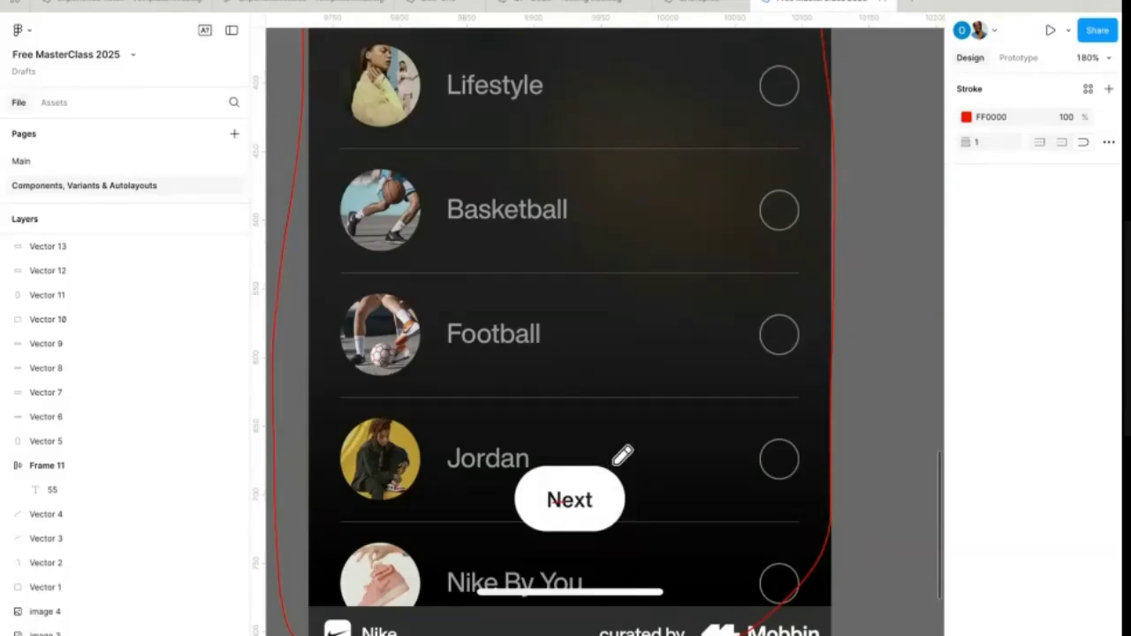
pyautogui.moveTo(608, 461)
pyautogui.mouseDown()
pyautogui.moveTo(506, 460)
pyautogui.moveTo(513, 531)
pyautogui.moveTo(620, 545)
pyautogui.moveTo(634, 479)
pyautogui.moveTo(629, 466)
pyautogui.moveTo(597, 459)
pyautogui.moveTo(636, 500)
pyautogui.moveTo(717, 409)
pyautogui.moveTo(877, 326)
pyautogui.mouseUp()
pyautogui.hscroll(5, 866, 346)
pyautogui.scroll(2, 867, 346)
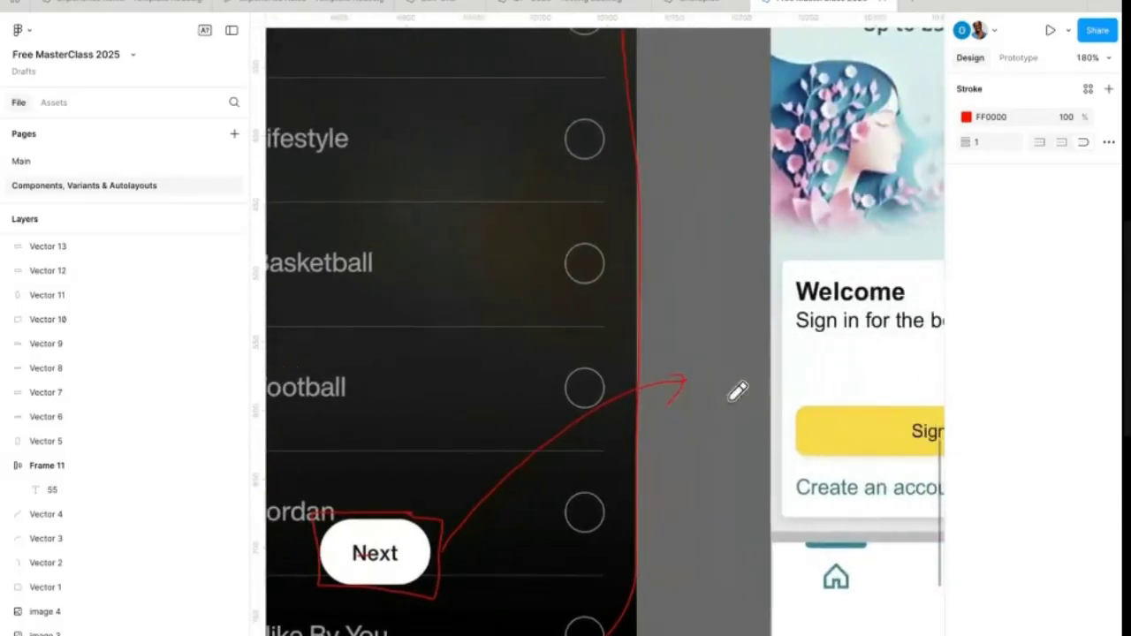
pyautogui.press('ctrl+super+space')
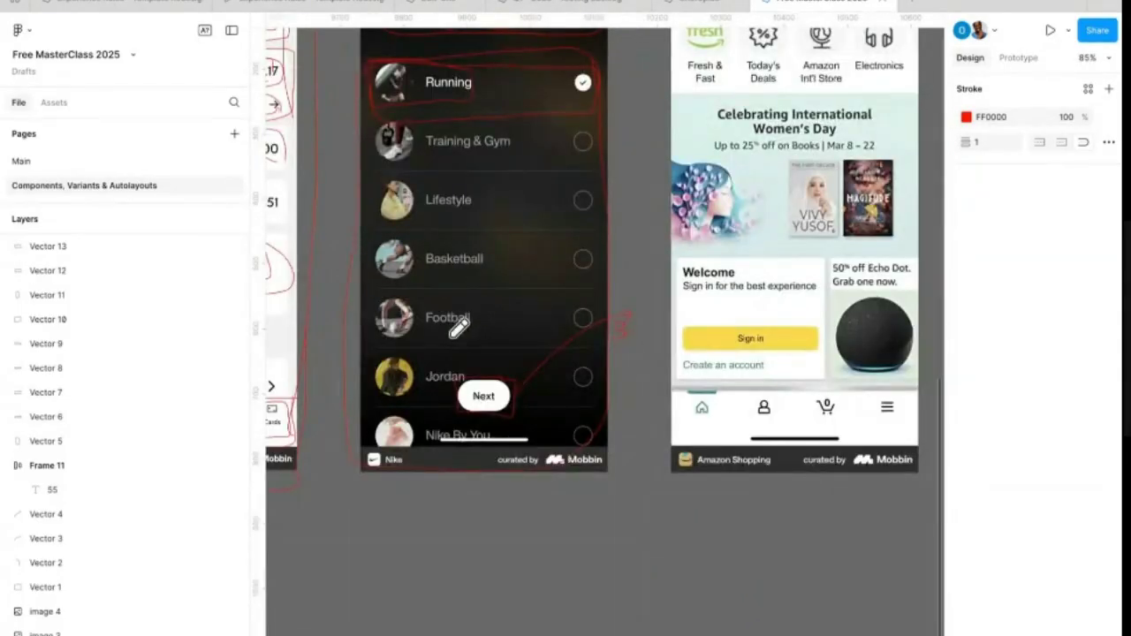
pyautogui.scroll(5, 466, 364)
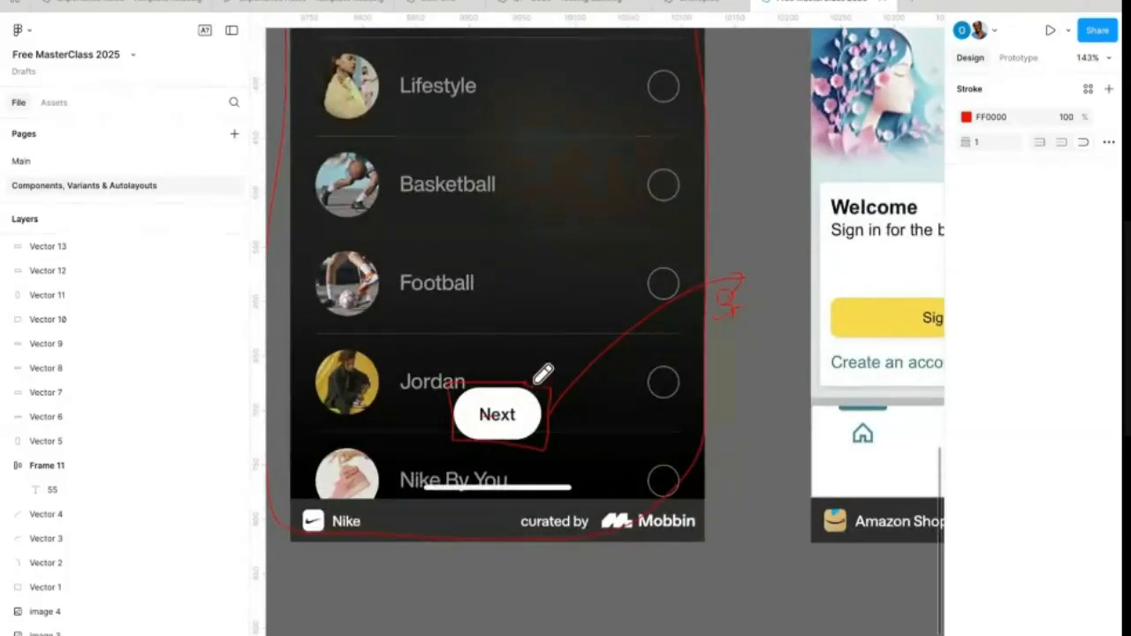
pyautogui.scroll(-5, 530, 380)
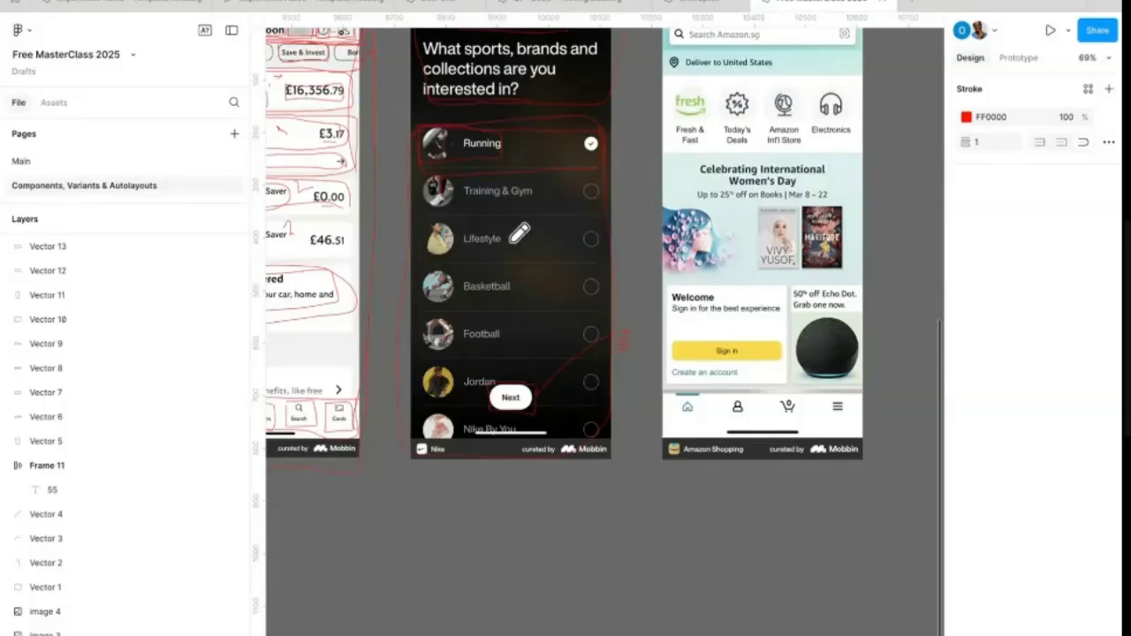
# Step: On the Amazon Shopping screen, outline each category item, the whole Women's Day banner, its text group, and its image row with book covers
pyautogui.hscroll(-5, 536, 200)
pyautogui.scroll(2, 536, 200)
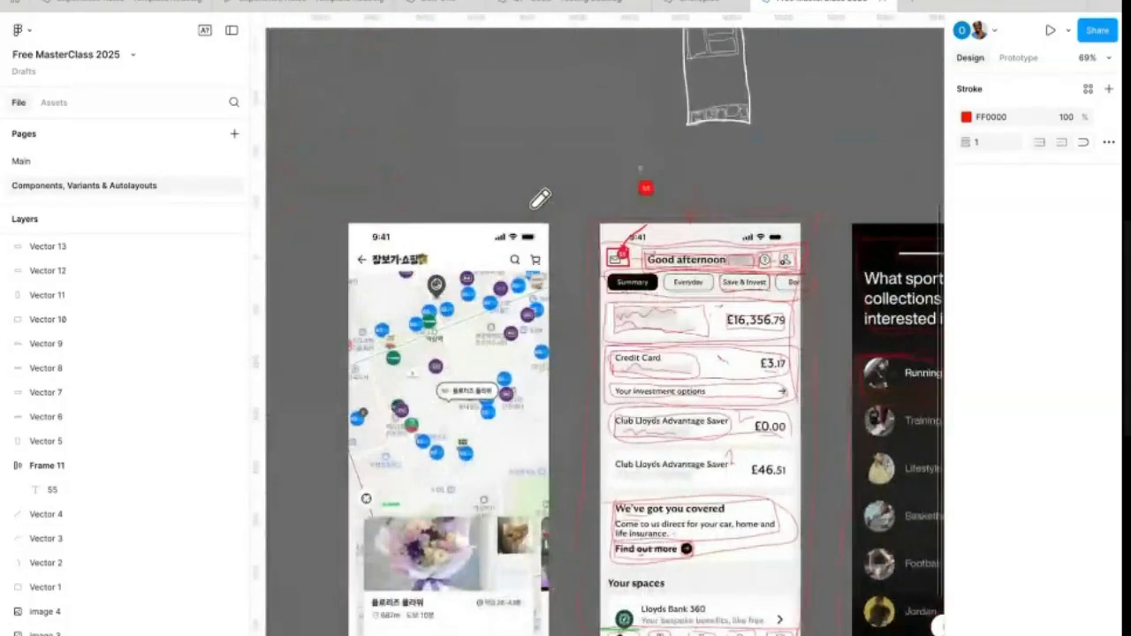
pyautogui.scroll(-2, 535, 202)
pyautogui.hscroll(1, 536, 202)
pyautogui.hscroll(-4, 537, 203)
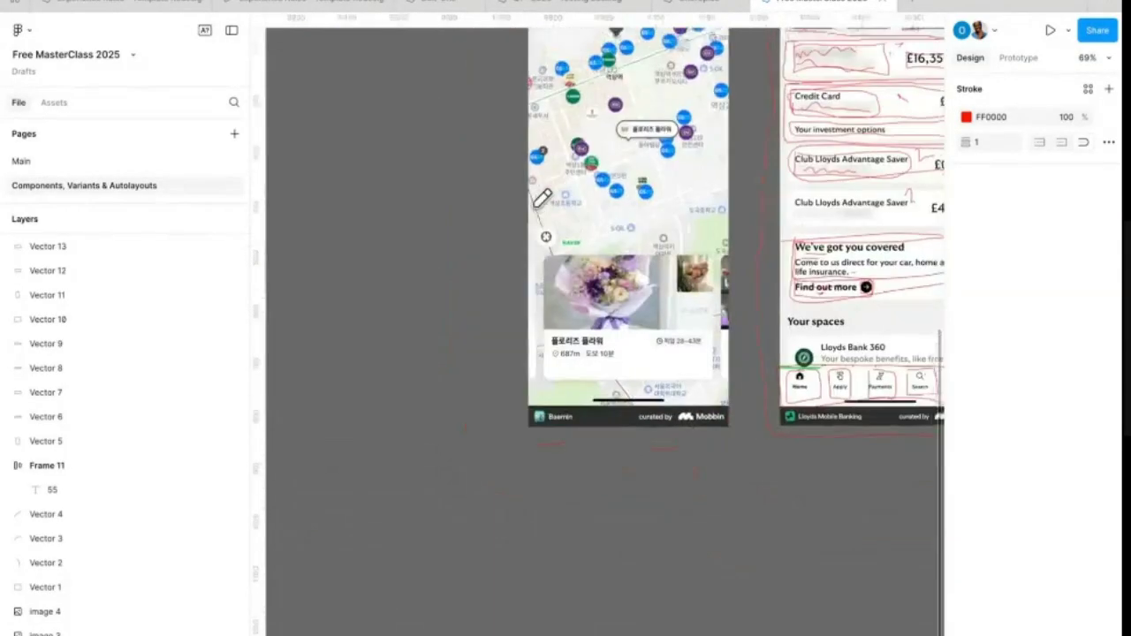
pyautogui.scroll(3, 538, 203)
pyautogui.hscroll(2, 540, 195)
pyautogui.hscroll(8, 339, 216)
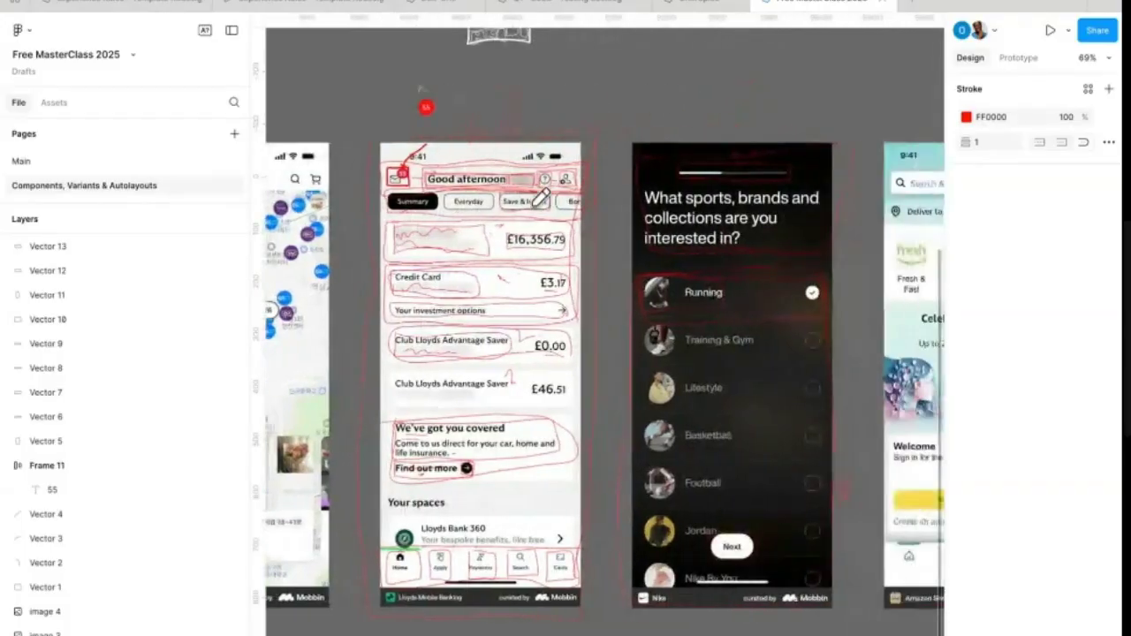
pyautogui.scroll(5, 360, 216)
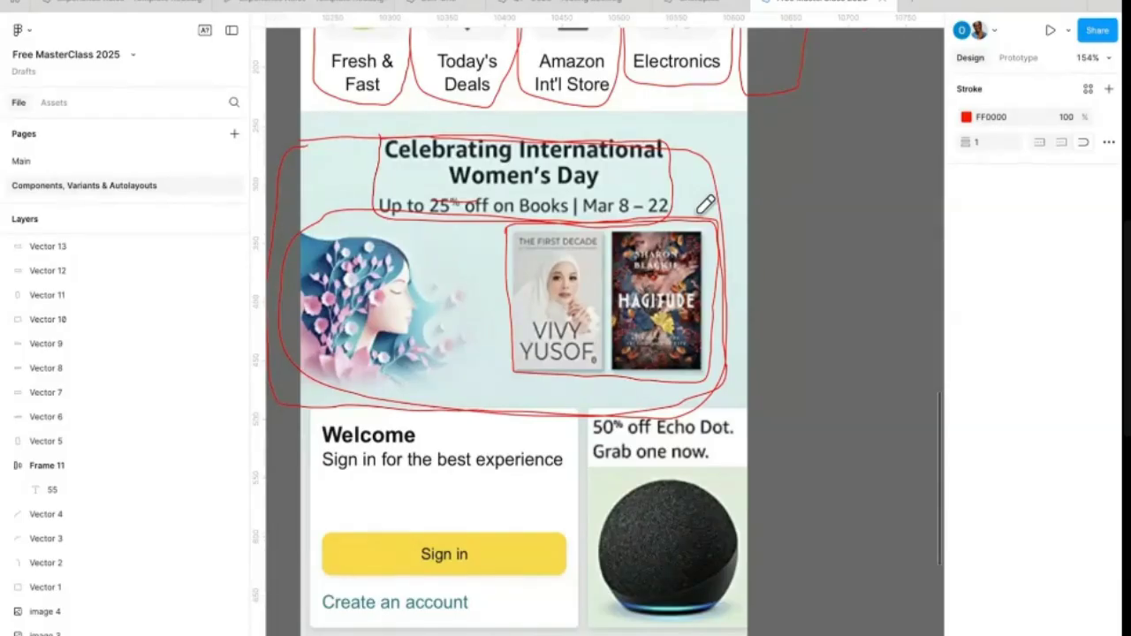
# Step: Outline the Welcome text group, the Sign in and Create an account group, and the whole sign-in card
pyautogui.scroll(-5, 583, 210)
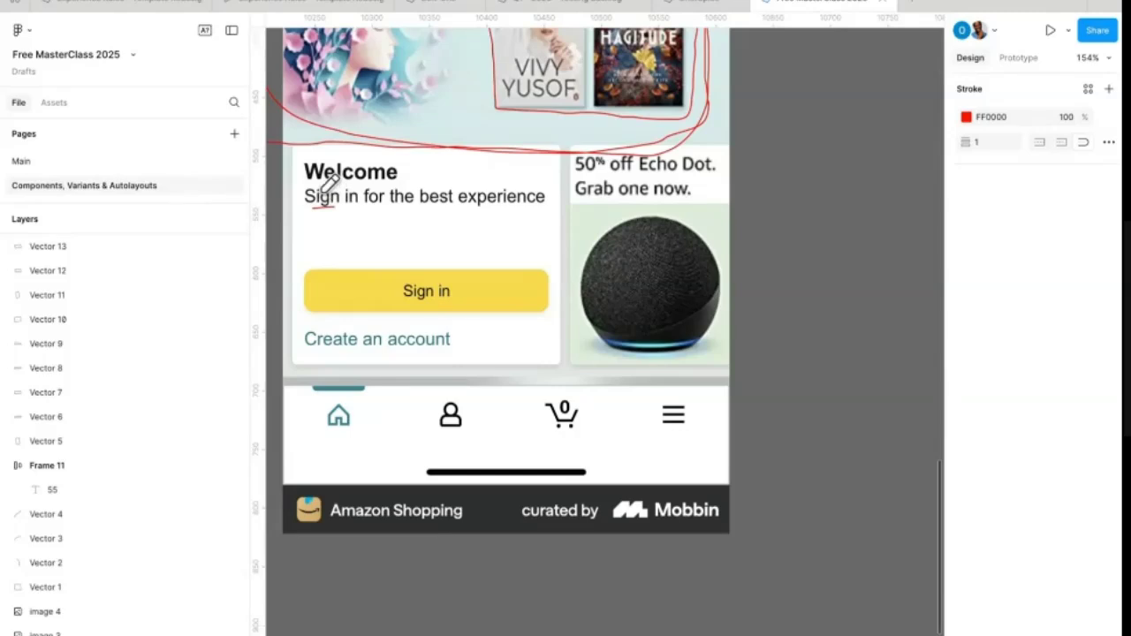
pyautogui.moveTo(301, 181)
pyautogui.mouseDown()
pyautogui.moveTo(553, 216)
pyautogui.moveTo(583, 205)
pyautogui.moveTo(548, 223)
pyautogui.moveTo(549, 190)
pyautogui.moveTo(483, 166)
pyautogui.moveTo(396, 157)
pyautogui.moveTo(321, 160)
pyautogui.moveTo(303, 184)
pyautogui.mouseUp()
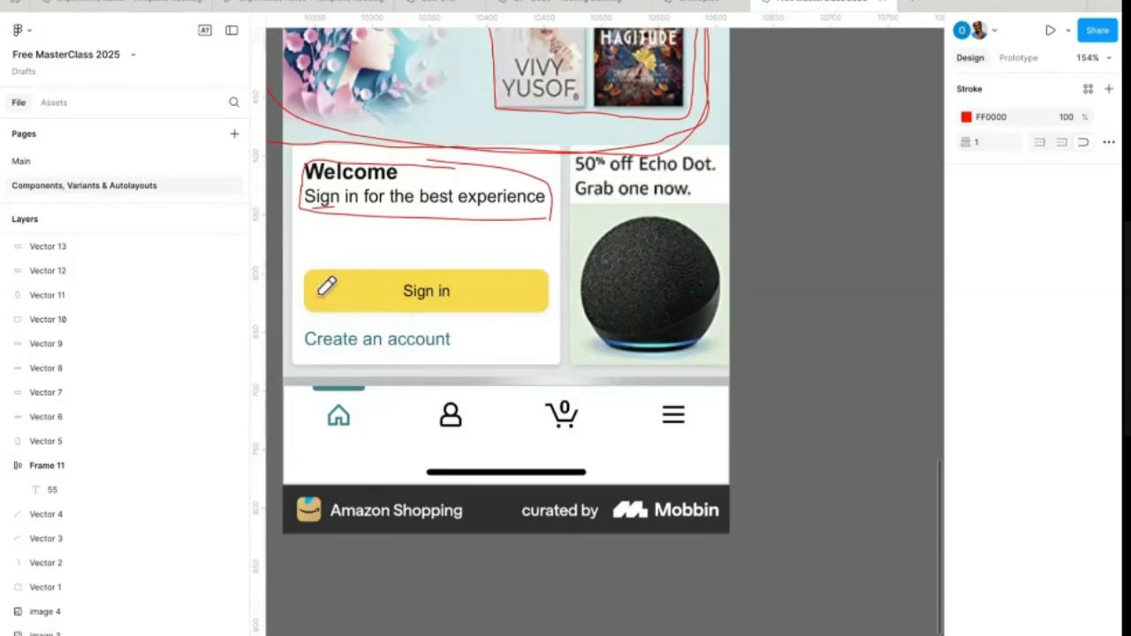
pyautogui.moveTo(302, 274)
pyautogui.mouseDown()
pyautogui.moveTo(298, 321)
pyautogui.moveTo(345, 351)
pyautogui.moveTo(515, 356)
pyautogui.moveTo(546, 306)
pyautogui.moveTo(416, 261)
pyautogui.moveTo(298, 269)
pyautogui.moveTo(297, 280)
pyautogui.mouseUp()
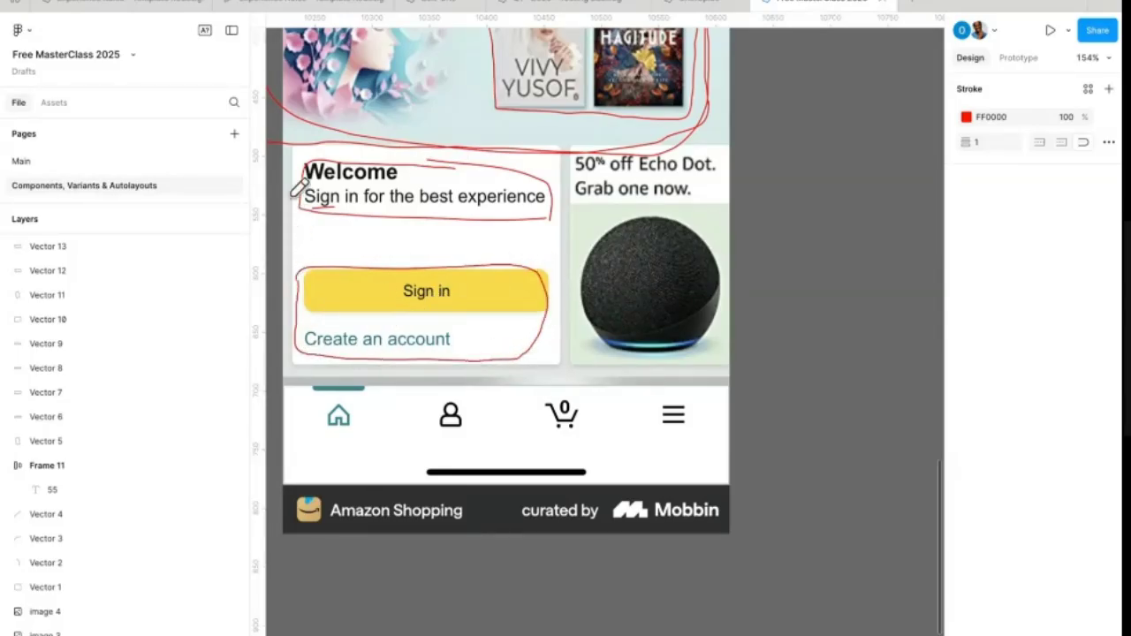
pyautogui.moveTo(297, 157)
pyautogui.mouseDown()
pyautogui.moveTo(280, 364)
pyautogui.moveTo(472, 372)
pyautogui.moveTo(531, 364)
pyautogui.moveTo(560, 340)
pyautogui.moveTo(555, 157)
pyautogui.moveTo(331, 153)
pyautogui.mouseUp()
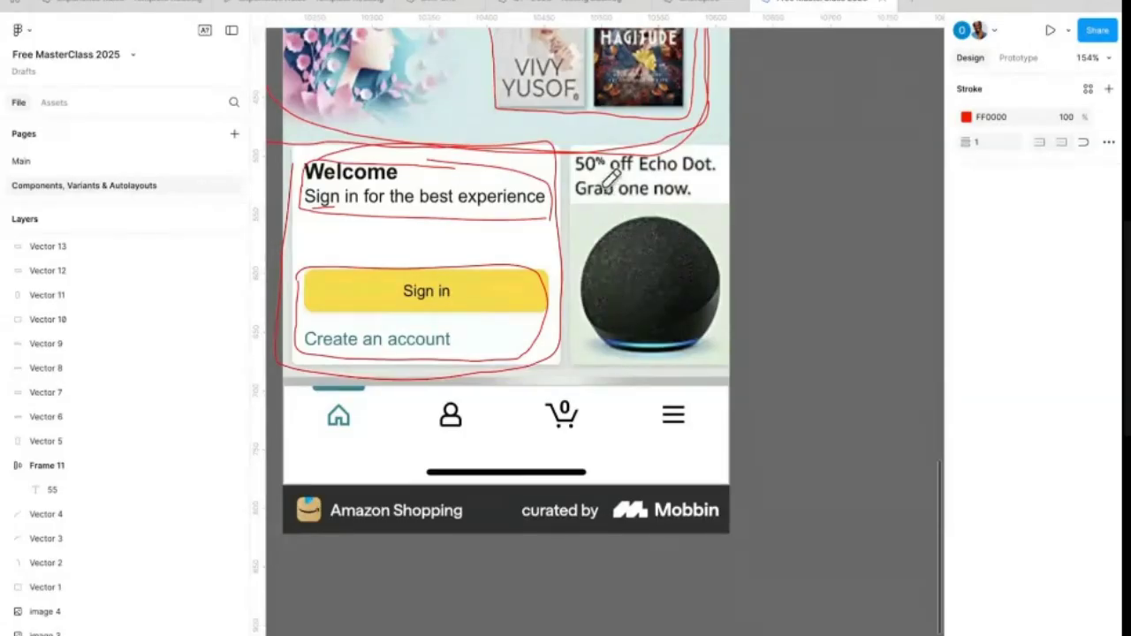
# Step: Outline the Echo Dot card and add downward arrows showing vertical stacking in it and the sign-in card
pyautogui.moveTo(585, 147)
pyautogui.mouseDown()
pyautogui.moveTo(578, 334)
pyautogui.moveTo(633, 373)
pyautogui.moveTo(701, 358)
pyautogui.moveTo(739, 265)
pyautogui.moveTo(726, 159)
pyautogui.moveTo(613, 148)
pyautogui.moveTo(578, 161)
pyautogui.mouseUp()
pyautogui.moveTo(681, 171); pyautogui.dragTo(681, 205)
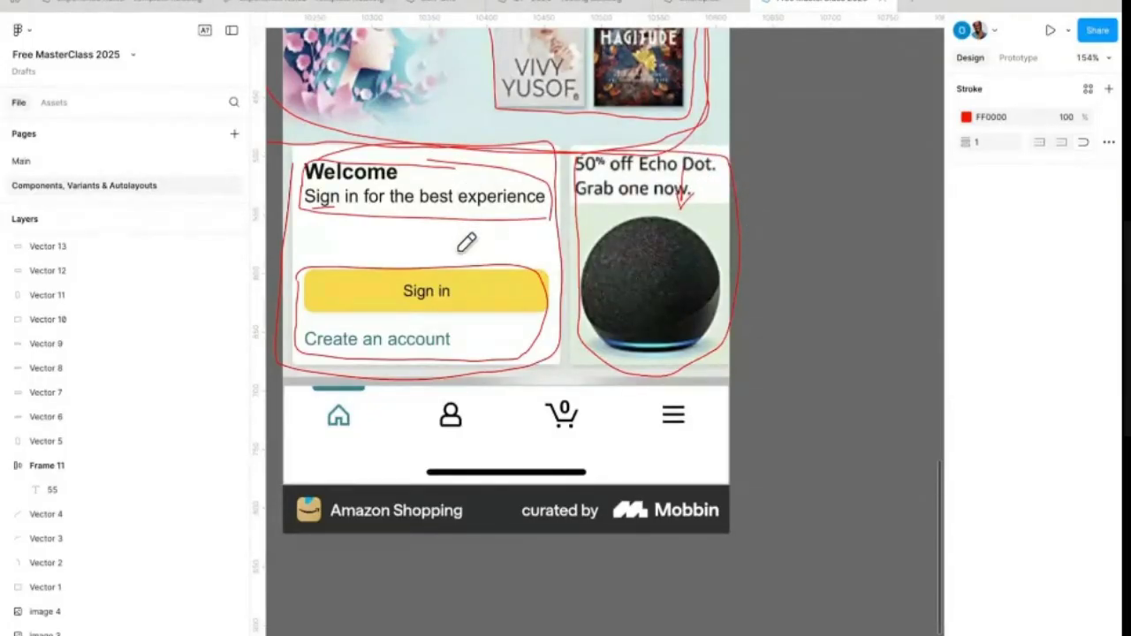
pyautogui.moveTo(455, 336); pyautogui.dragTo(457, 314)
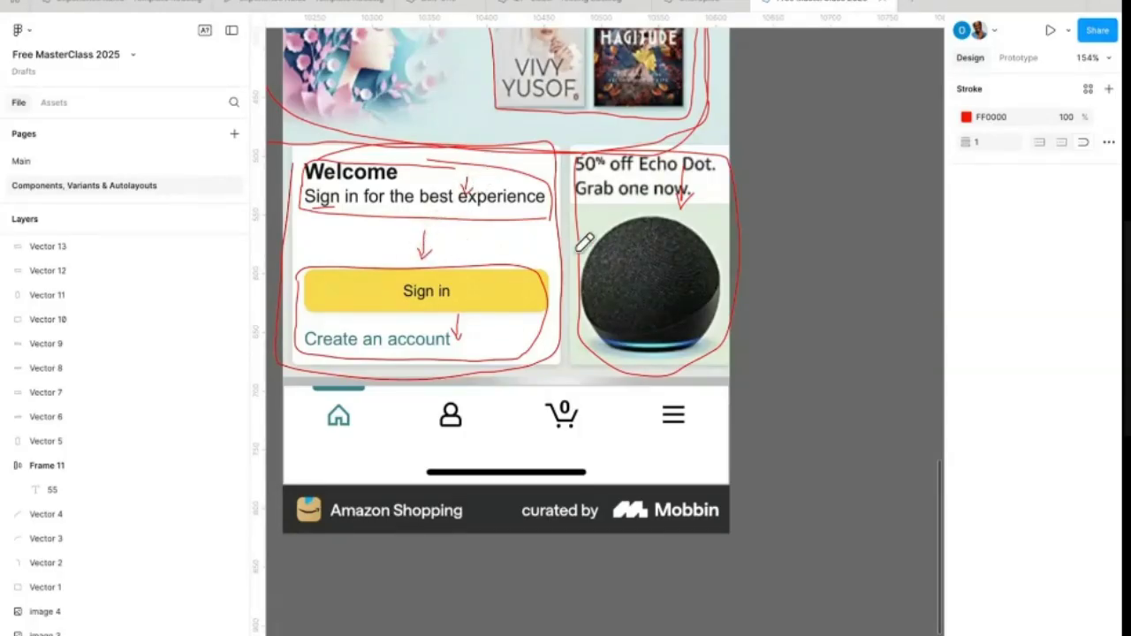
# Step: Leave the Pencil tool and bring all four app screens into view together
pyautogui.scroll(-5, 528, 243)
pyautogui.scroll(-5, 528, 243)
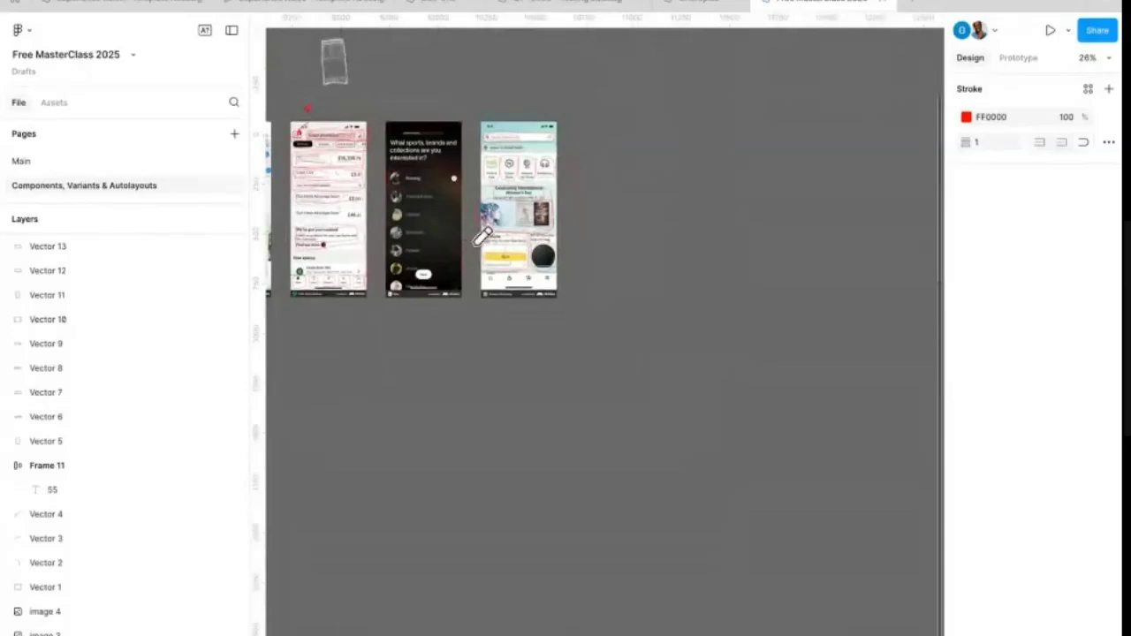
pyautogui.hscroll(-2, 479, 222)
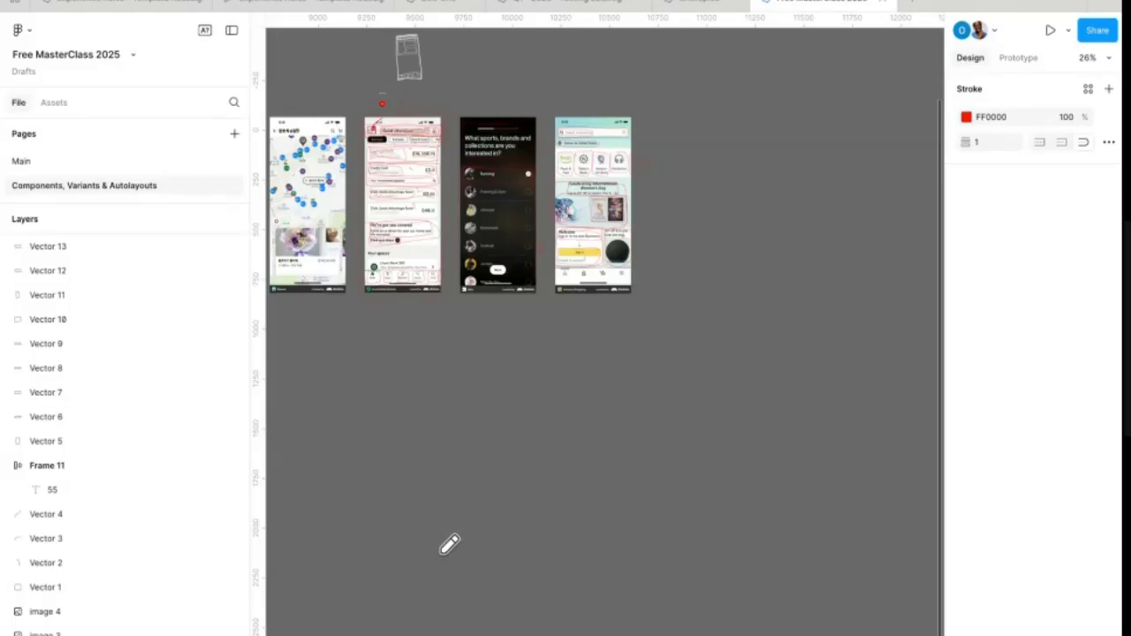
pyautogui.press('v')
pyautogui.hscroll(-4, 414, 358)
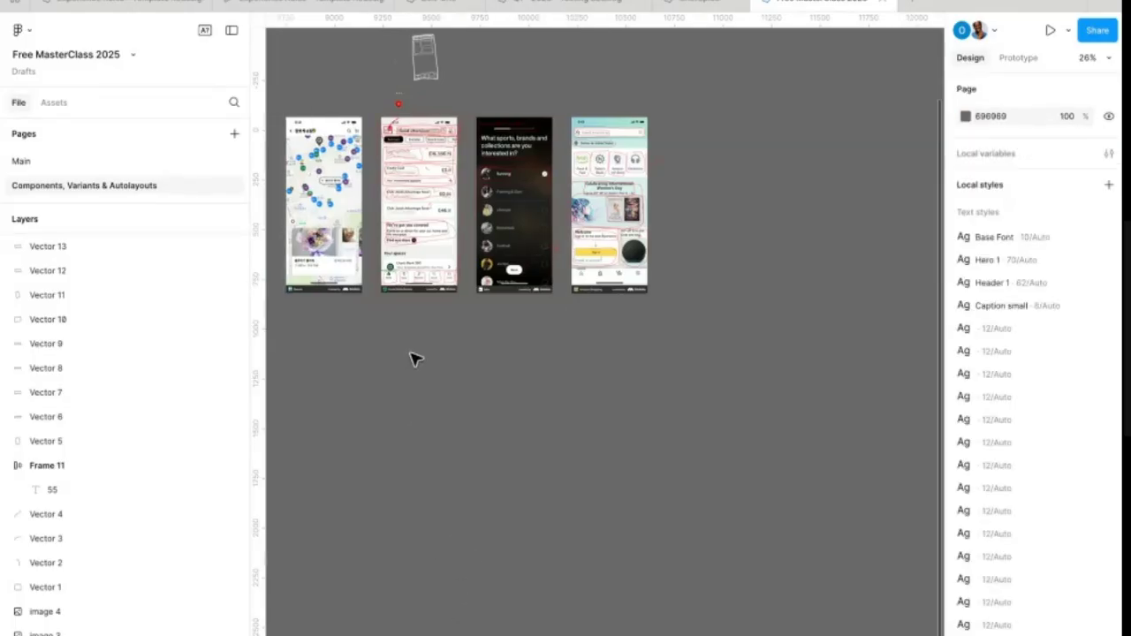
# Step: With the Pencil tool, outline the back arrow and Korean title as one group in the Baemin map screen's header
pyautogui.scroll(2, 414, 358)
pyautogui.scroll(10, 669, 293)
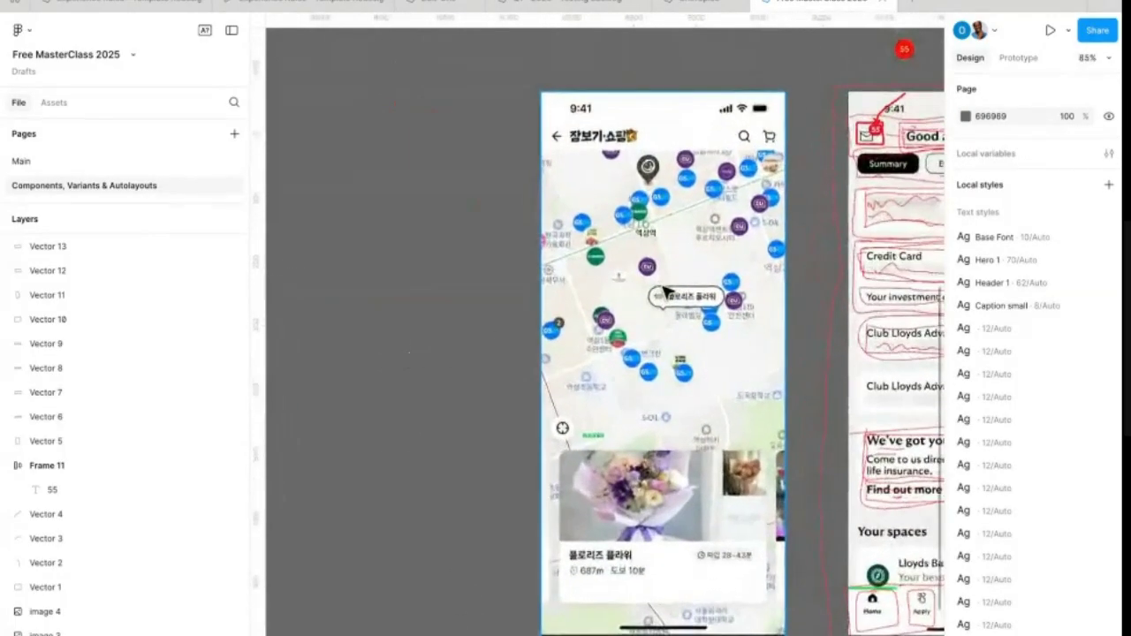
pyautogui.scroll(4, 664, 292)
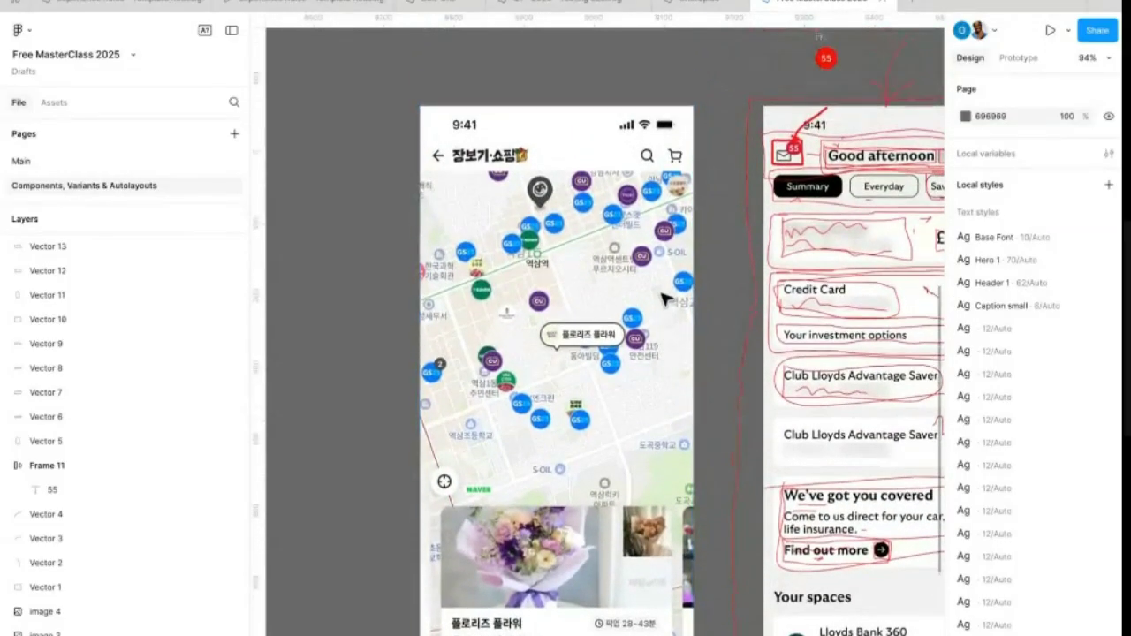
pyautogui.hscroll(2, 663, 296)
pyautogui.scroll(2, 509, 269)
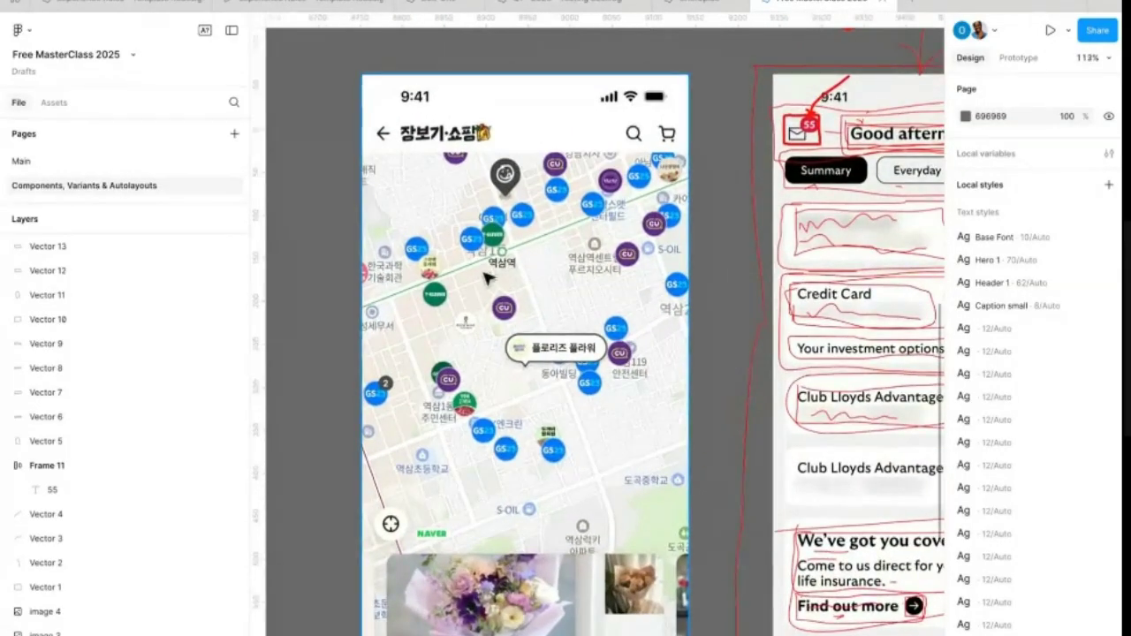
pyautogui.scroll(1, 411, 229)
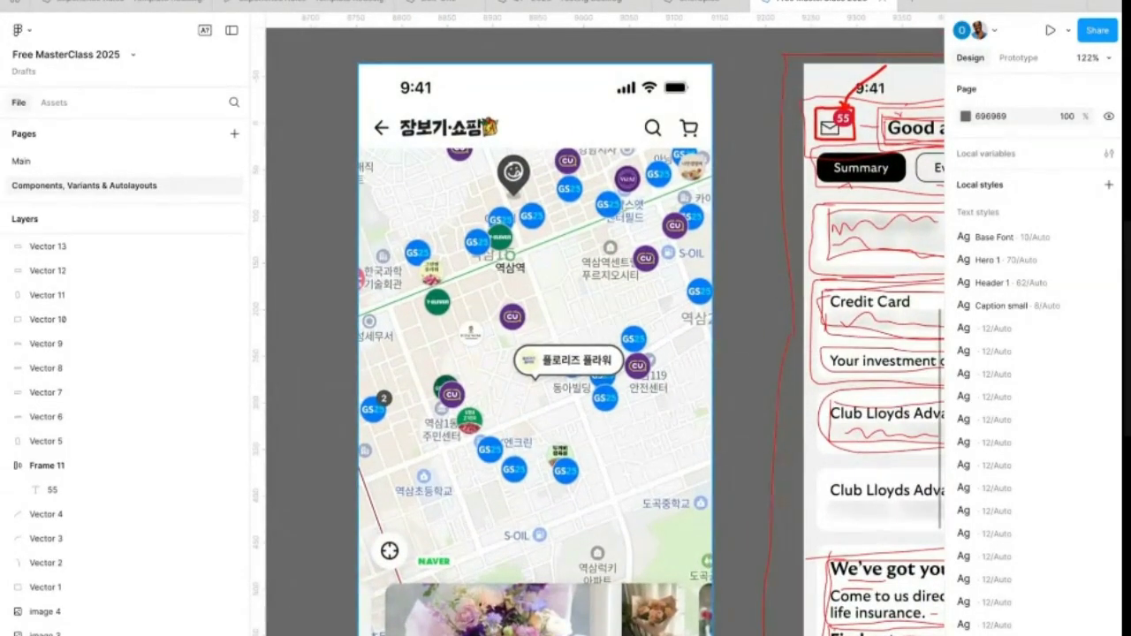
pyautogui.hotkey('shift', 'p')
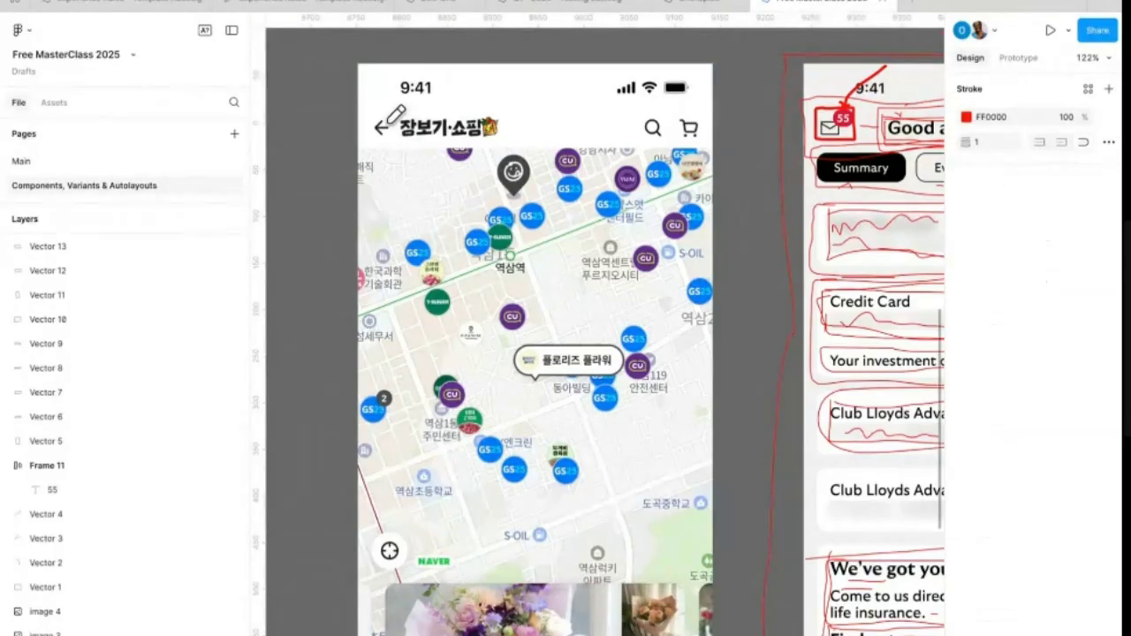
pyautogui.scroll(6, 396, 113)
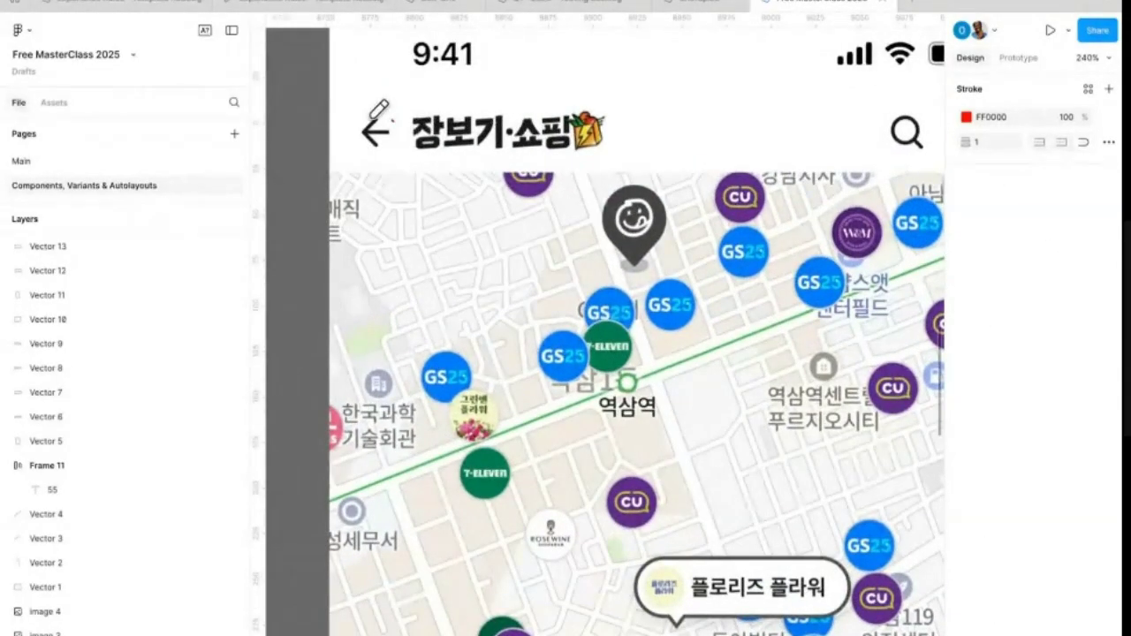
pyautogui.moveTo(350, 102)
pyautogui.mouseDown()
pyautogui.moveTo(611, 99)
pyautogui.moveTo(616, 135)
pyautogui.moveTo(501, 161)
pyautogui.moveTo(362, 155)
pyautogui.moveTo(357, 95)
pyautogui.mouseUp()
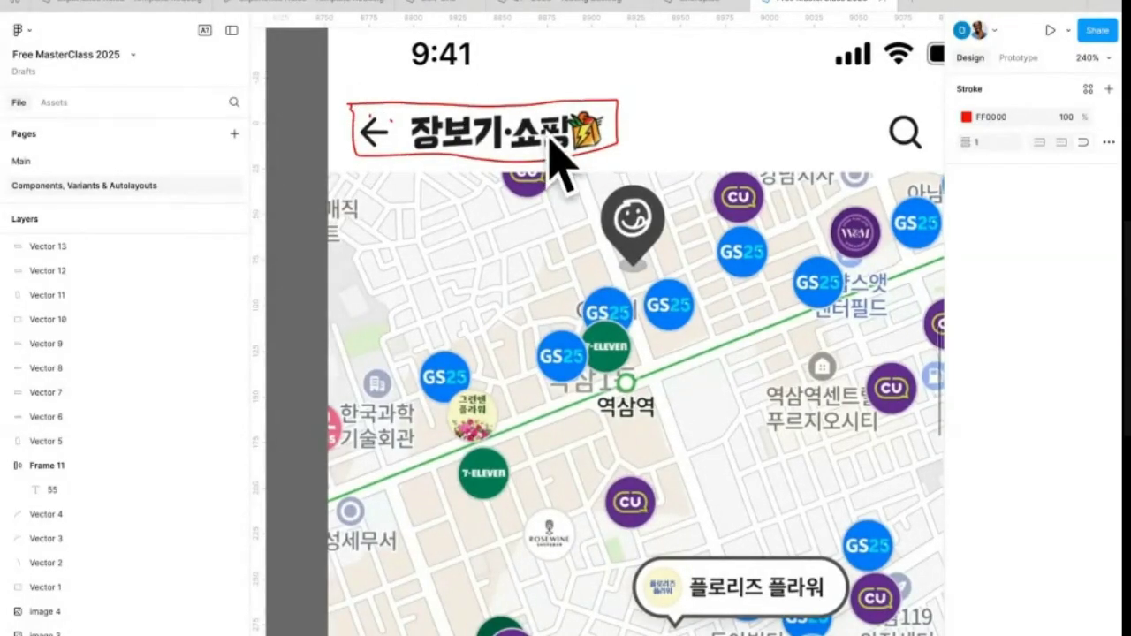
# Step: Outline the search and cart icons as one group, and outline the whole header row around both groups
pyautogui.hscroll(5, 552, 146)
pyautogui.moveTo(584, 113)
pyautogui.mouseDown()
pyautogui.moveTo(576, 154)
pyautogui.moveTo(698, 157)
pyautogui.moveTo(692, 109)
pyautogui.moveTo(581, 105)
pyautogui.mouseUp()
pyautogui.scroll(-5, 583, 114)
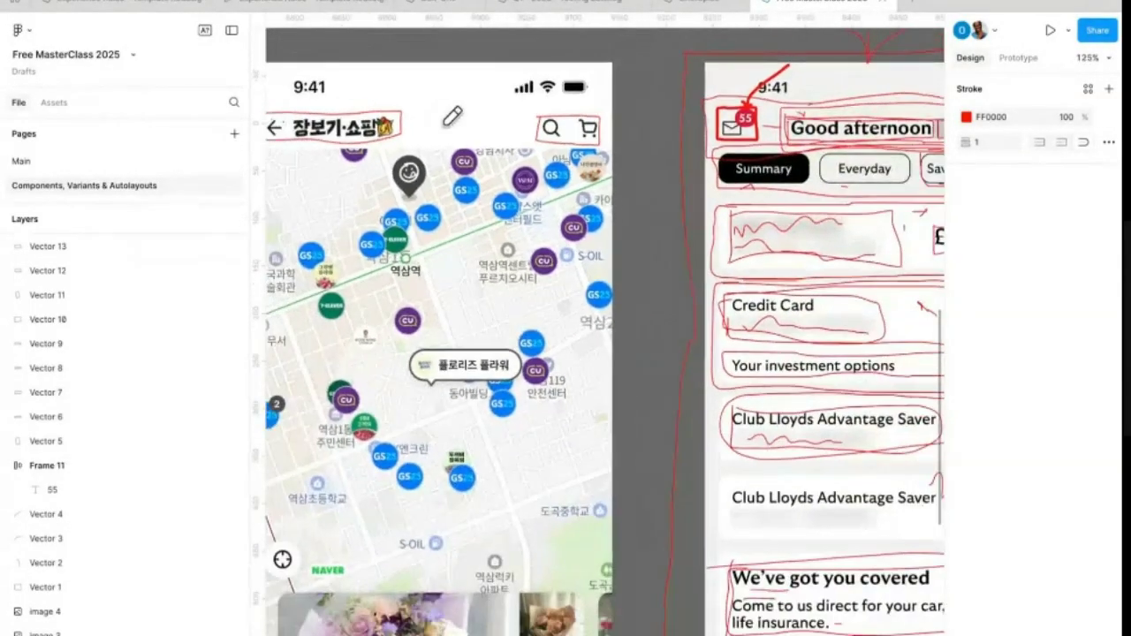
pyautogui.hscroll(-3, 548, 292)
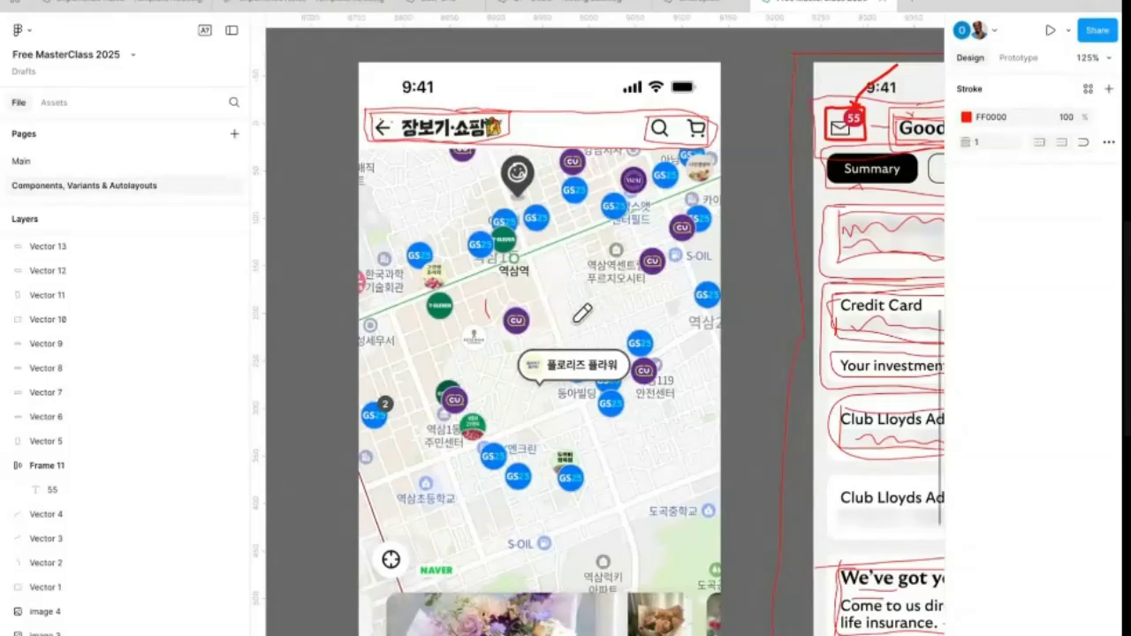
pyautogui.hscroll(1, 609, 306)
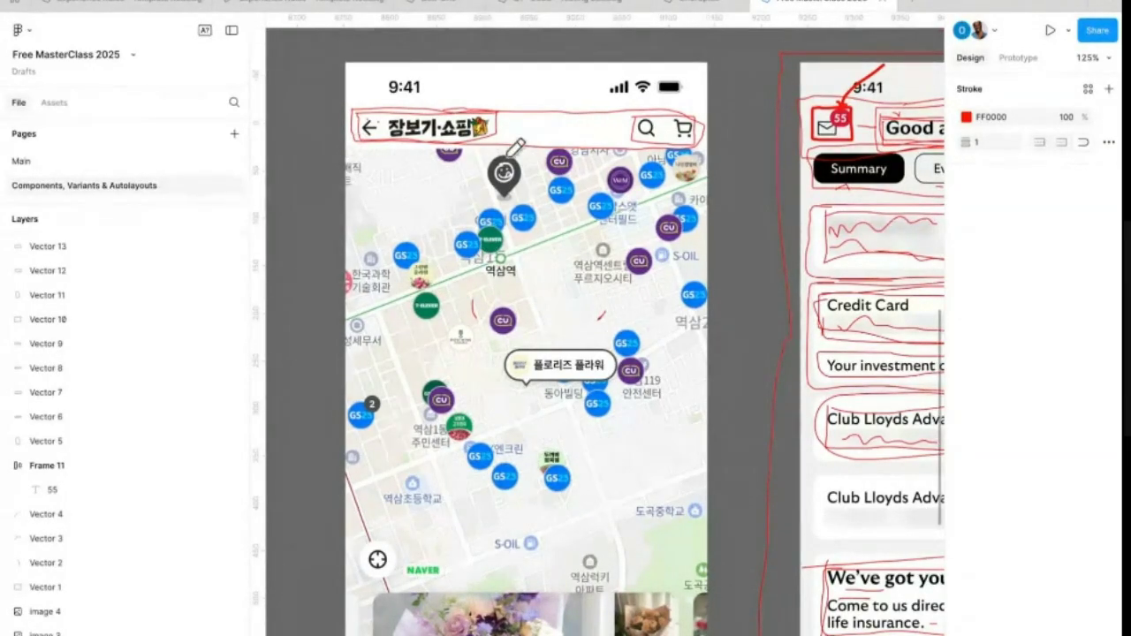
# Step: Outline the full map section of the Baemin screen, from below the header down to just above the Mobbin footer
pyautogui.moveTo(341, 148); pyautogui.dragTo(710, 151)
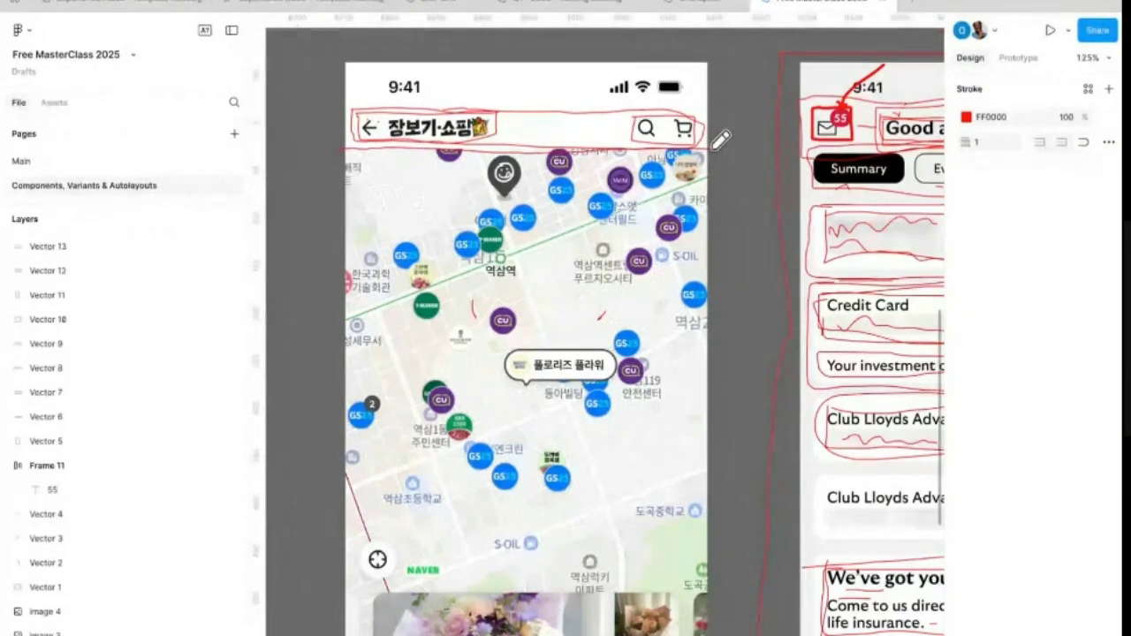
pyautogui.scroll(-5, 723, 477)
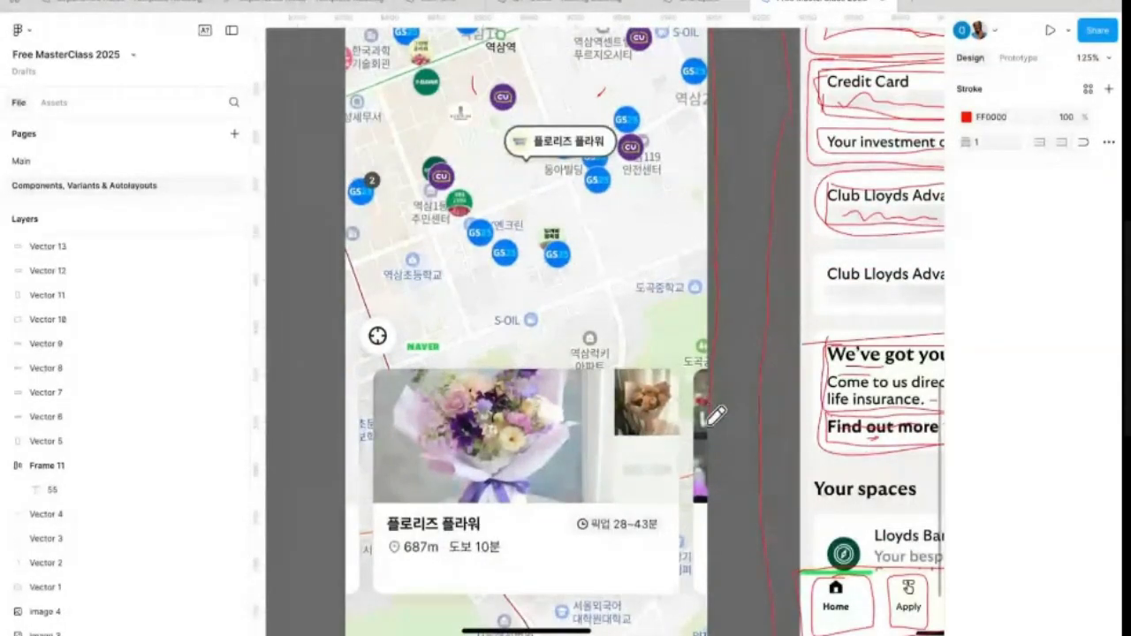
pyautogui.scroll(-5, 715, 402)
pyautogui.moveTo(717, 129)
pyautogui.mouseDown()
pyautogui.moveTo(705, 437)
pyautogui.moveTo(382, 433)
pyautogui.mouseUp()
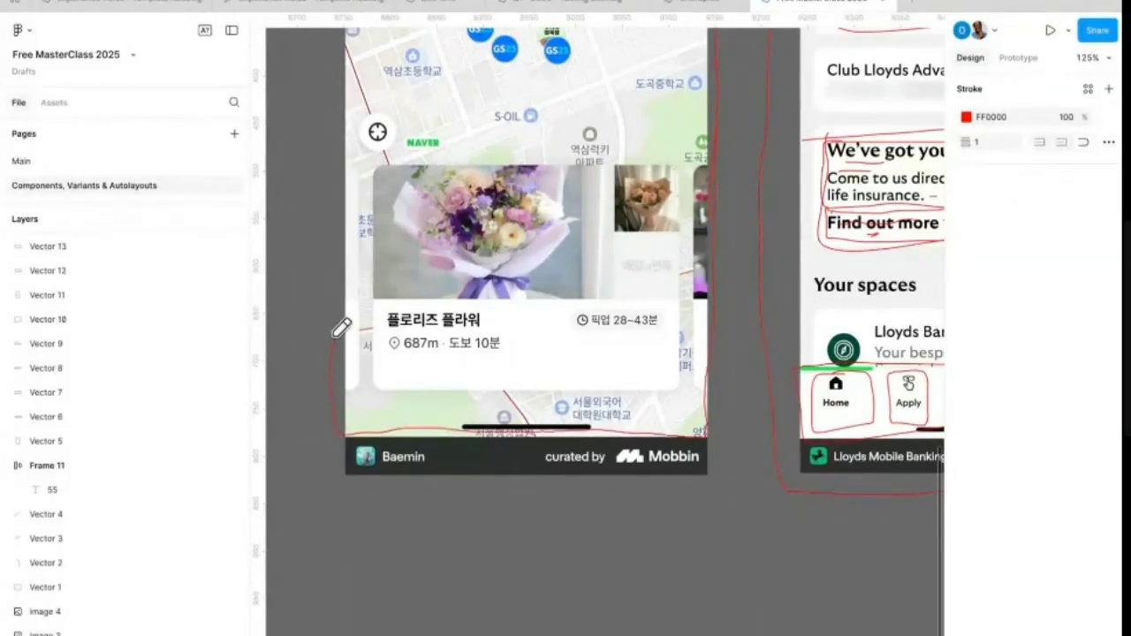
pyautogui.scroll(5, 343, 281)
pyautogui.scroll(-3, 386, 506)
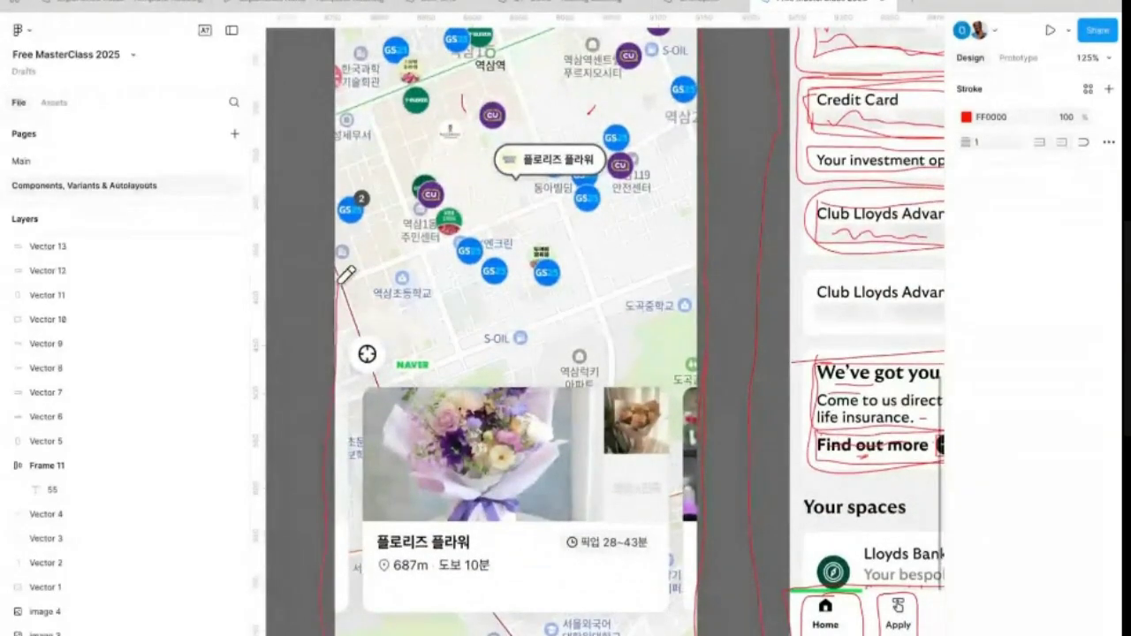
pyautogui.scroll(2, 346, 256)
pyautogui.moveTo(343, 398)
pyautogui.mouseDown()
pyautogui.moveTo(343, 151)
pyautogui.moveTo(339, 85)
pyautogui.mouseUp()
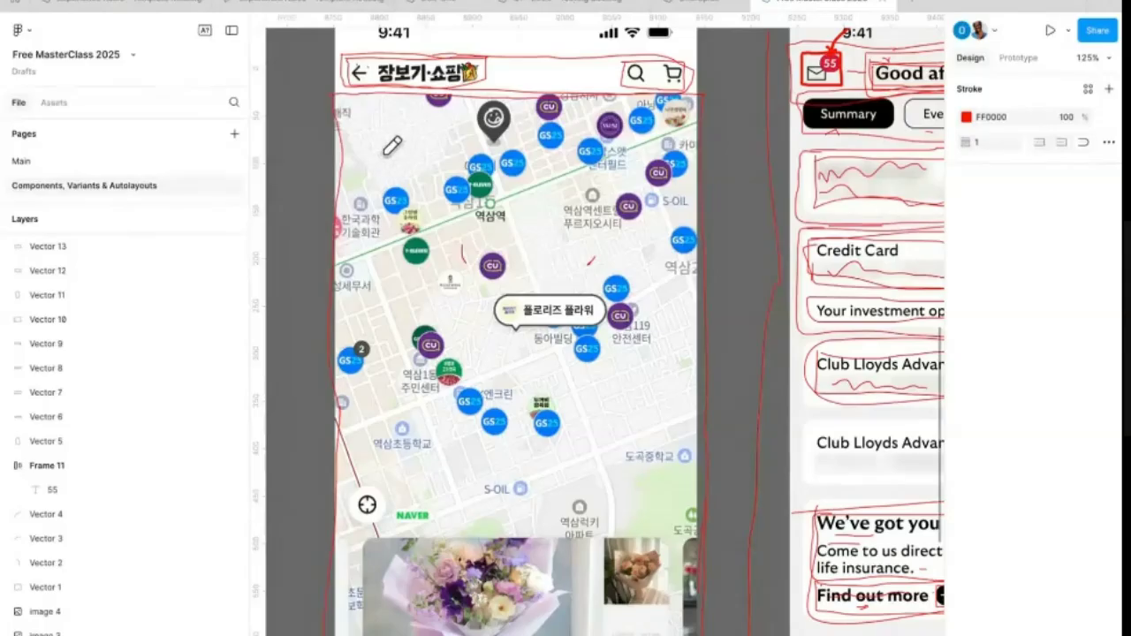
# Step: Cross the outlined map area with two long diagonal strokes and leave the Pencil tool
pyautogui.moveTo(386, 147); pyautogui.dragTo(588, 535)
pyautogui.moveTo(645, 205); pyautogui.dragTo(375, 565)
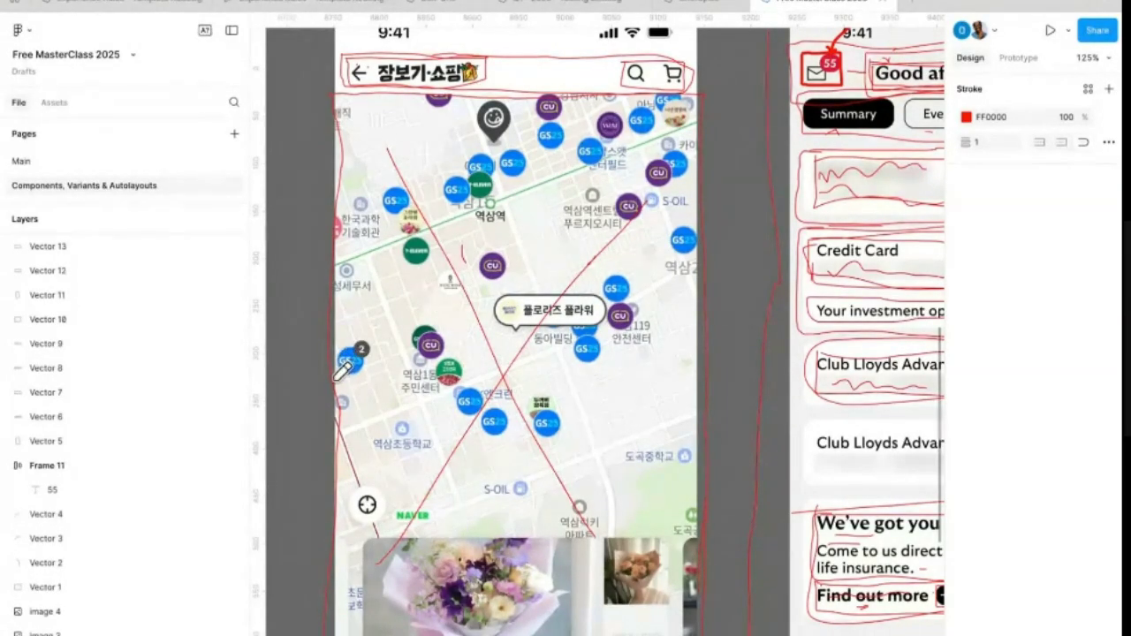
pyautogui.press('v')
# Step: Add a "GS25" text label on the empty canvas beside the Baemin screen and position it at X 8637, Y 313
pyautogui.scroll(5, 334, 380)
pyautogui.click(420, 406)
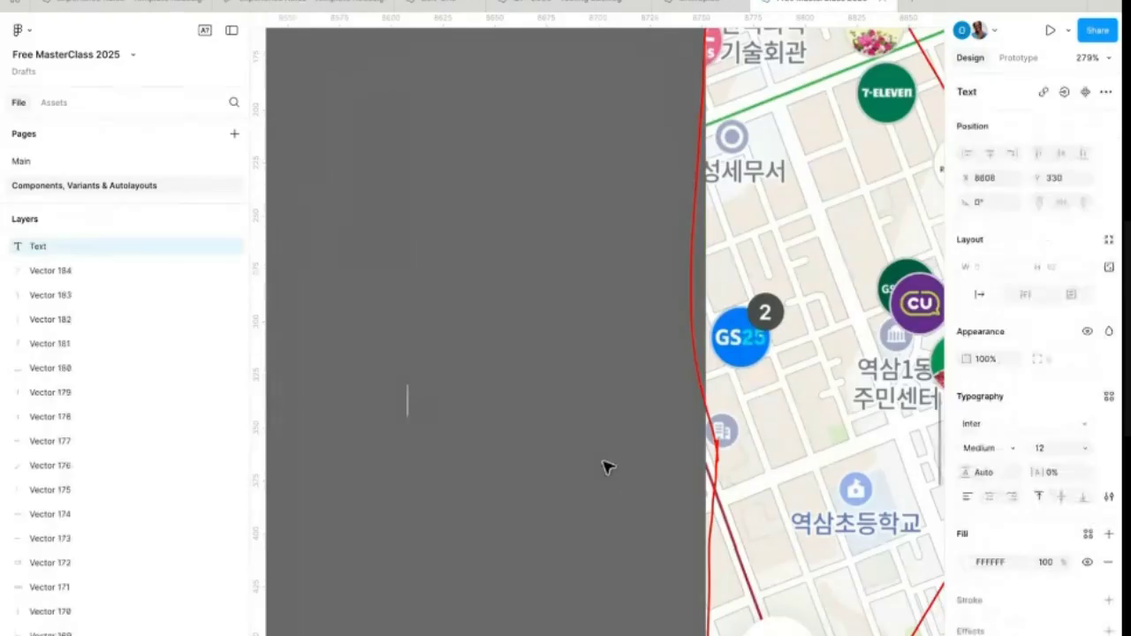
pyautogui.write('GS25')
pyautogui.press('Escape')
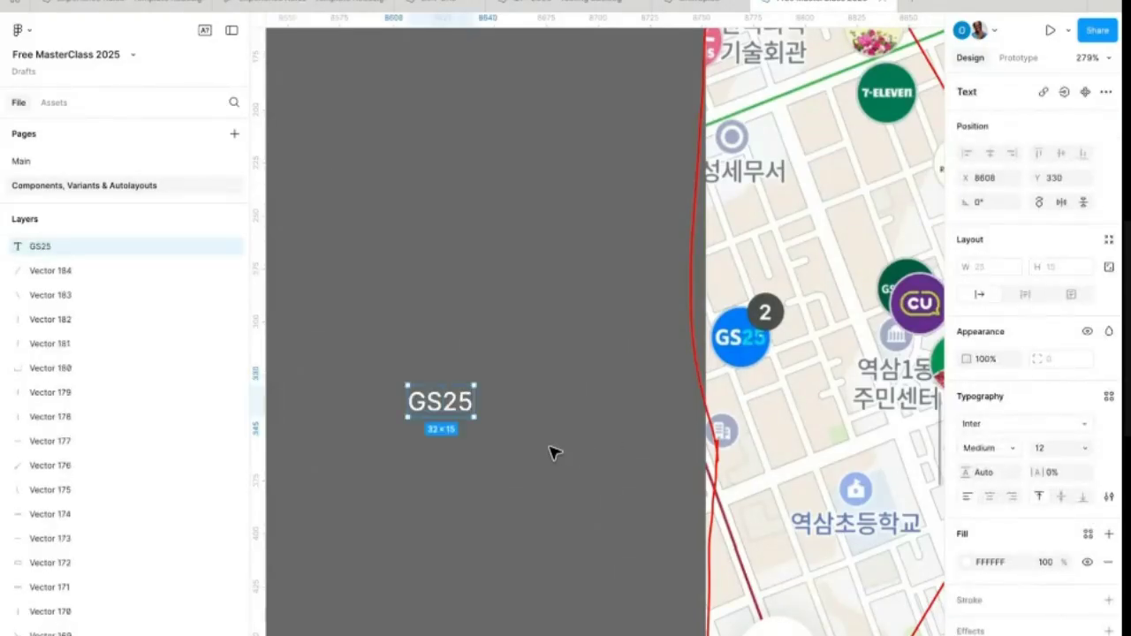
pyautogui.moveTo(433, 407); pyautogui.dragTo(493, 370)
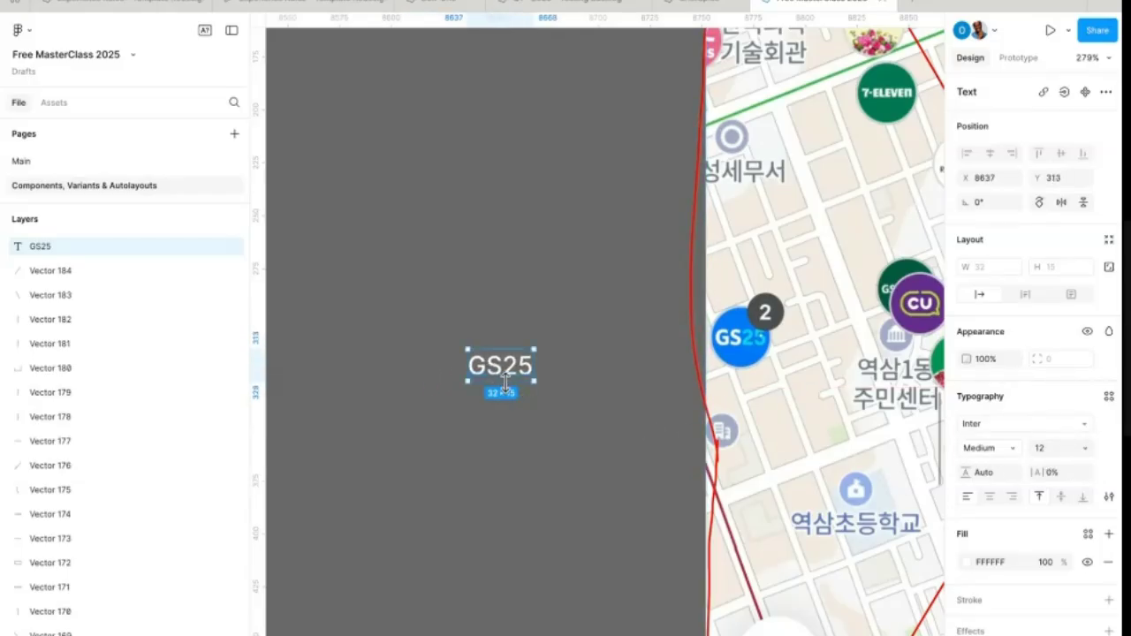
# Step: Wrap the GS25 label in an auto layout frame and fill it with blue 017AFF sampled from the map's GS25 marker
pyautogui.hotkey('shift', 'a')
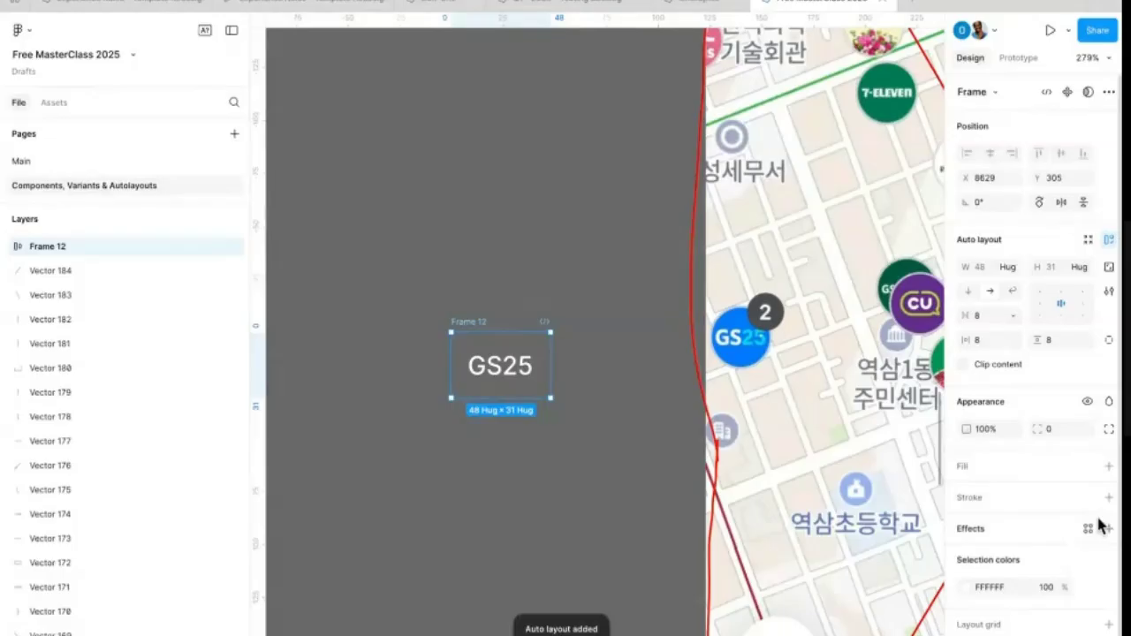
pyautogui.click(1108, 466)
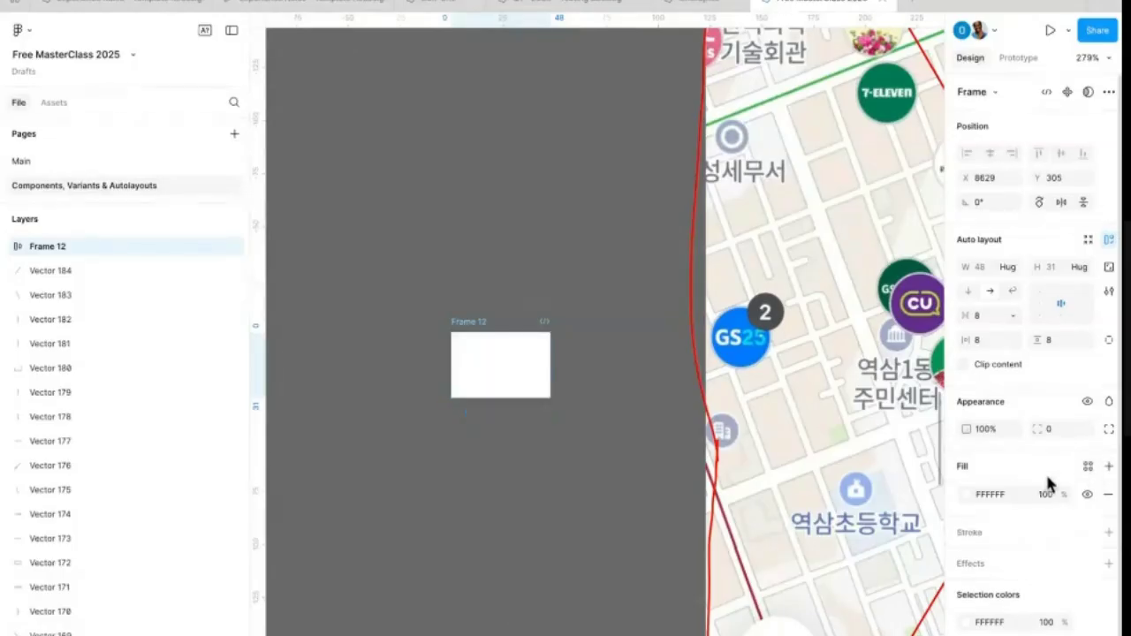
pyautogui.click(966, 495)
pyautogui.click(787, 529)
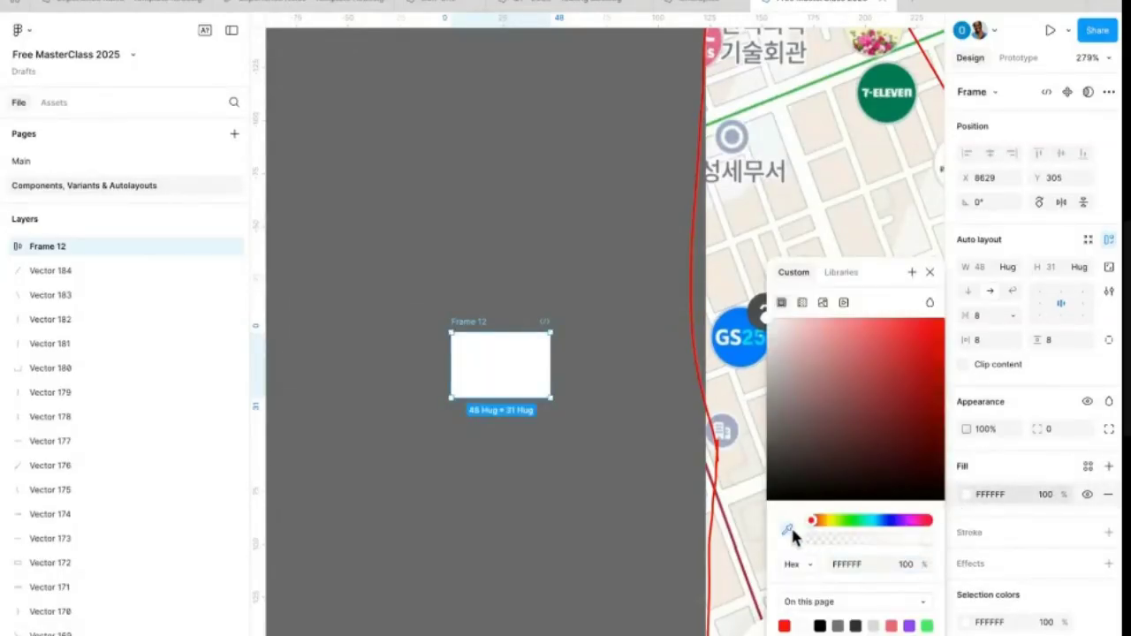
pyautogui.click(724, 361)
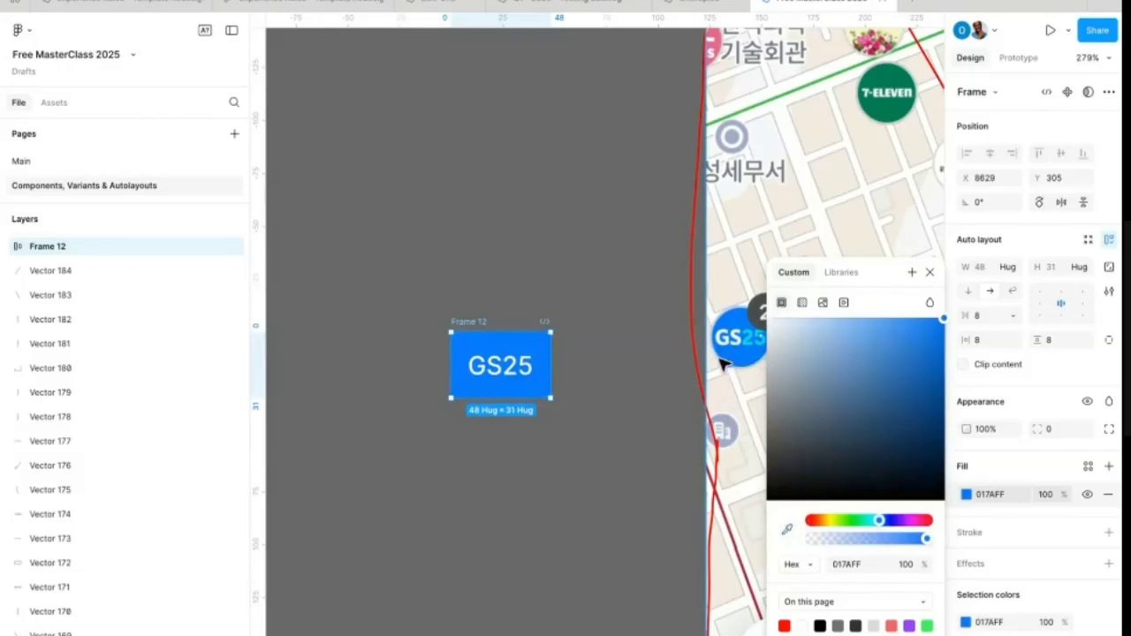
# Step: Give the GS25 frame a corner radius of 56 and a fixed size of 32 × 32 to form a circle
pyautogui.click(1051, 429)
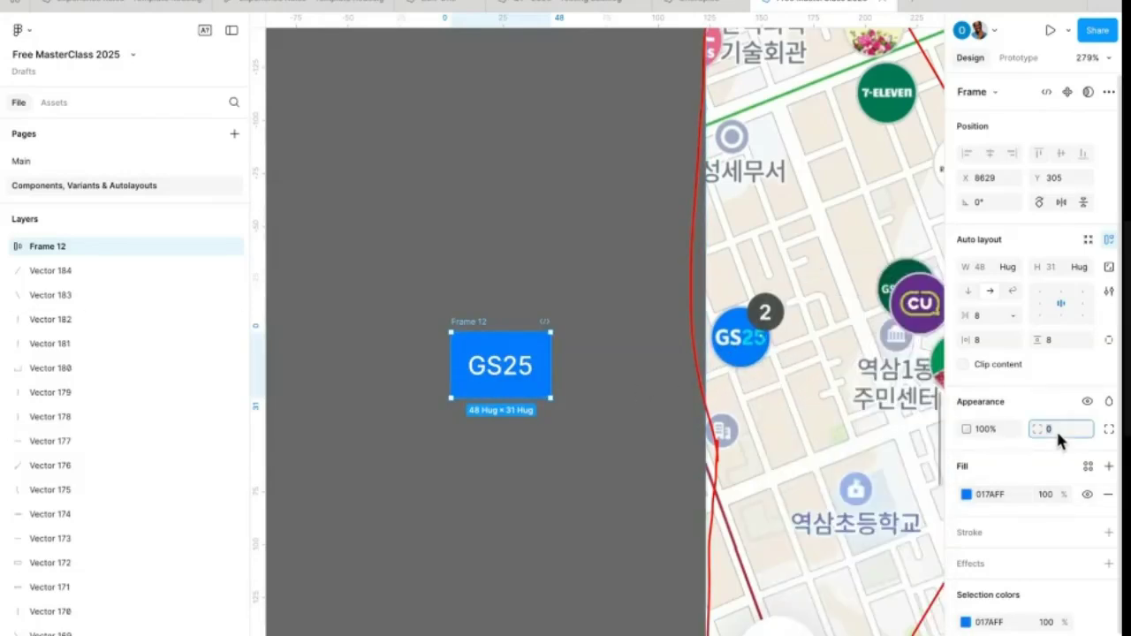
pyautogui.write('56')
pyautogui.press('Return')
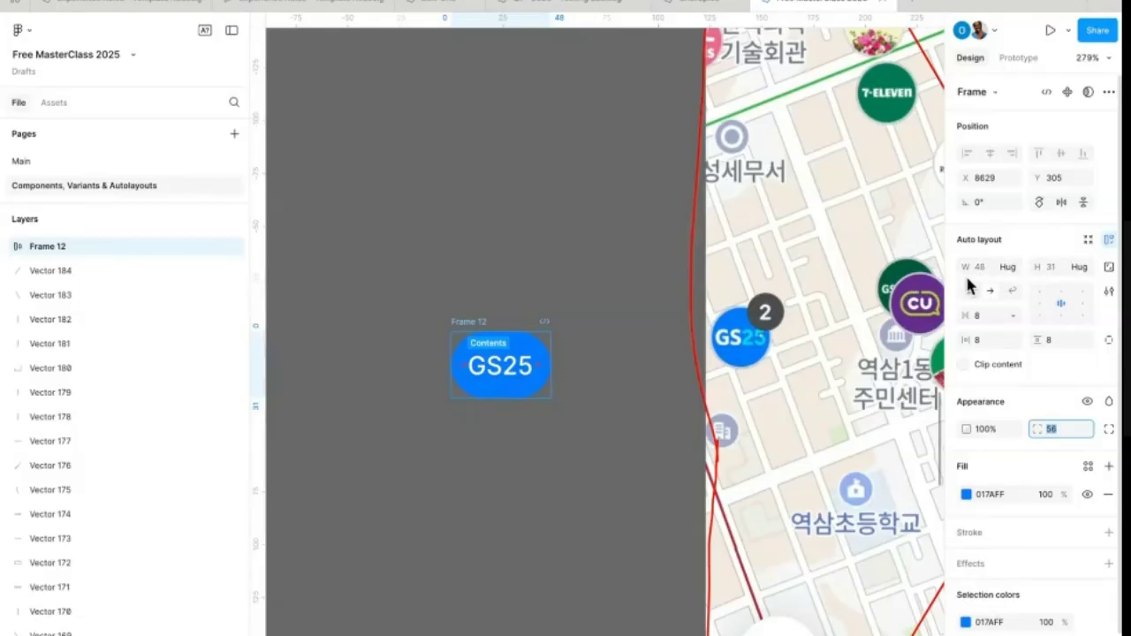
pyautogui.click(1053, 265)
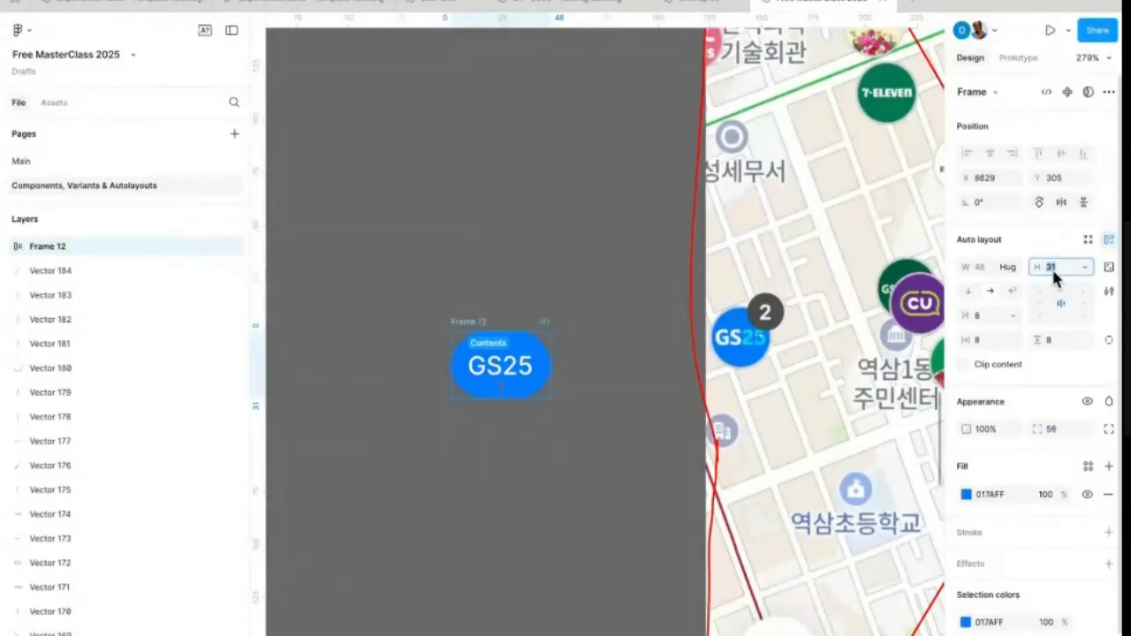
pyautogui.press('Up')
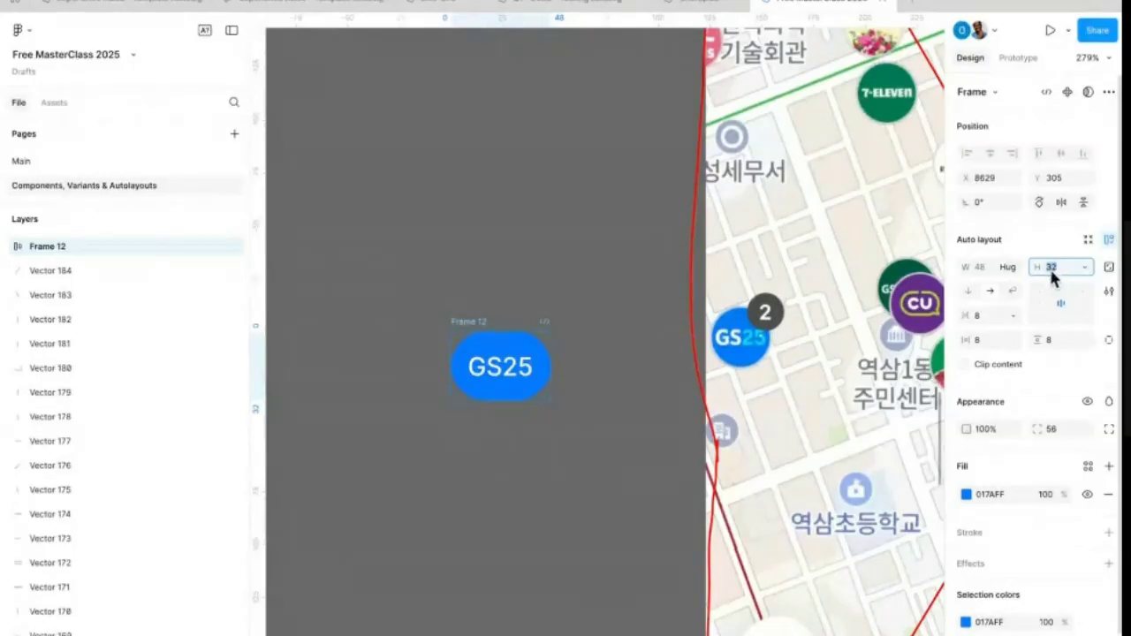
pyautogui.press('Return')
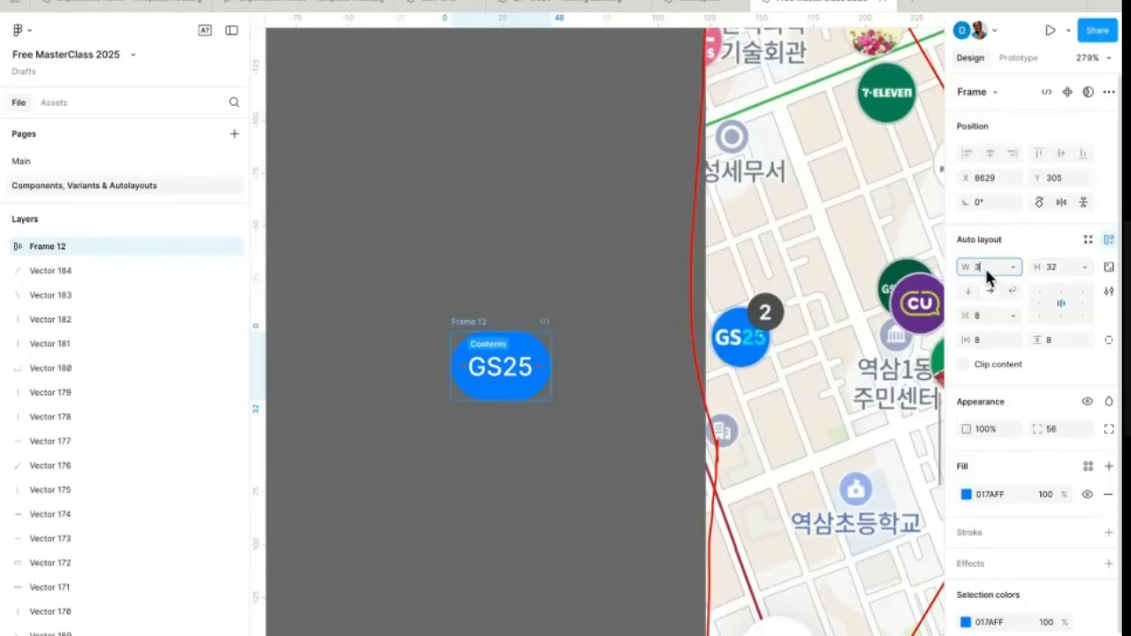
pyautogui.write('2')
pyautogui.press('Return')
pyautogui.scroll(-1, 986, 274)
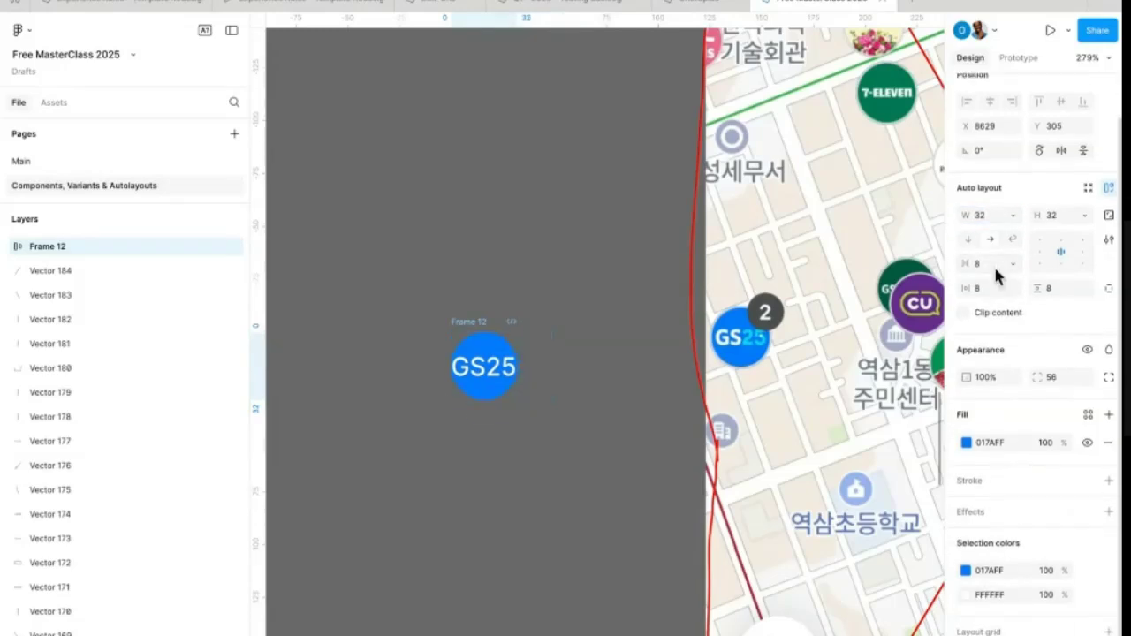
pyautogui.scroll(-1, 987, 270)
pyautogui.scroll(2, 484, 375)
pyautogui.scroll(-2, 491, 398)
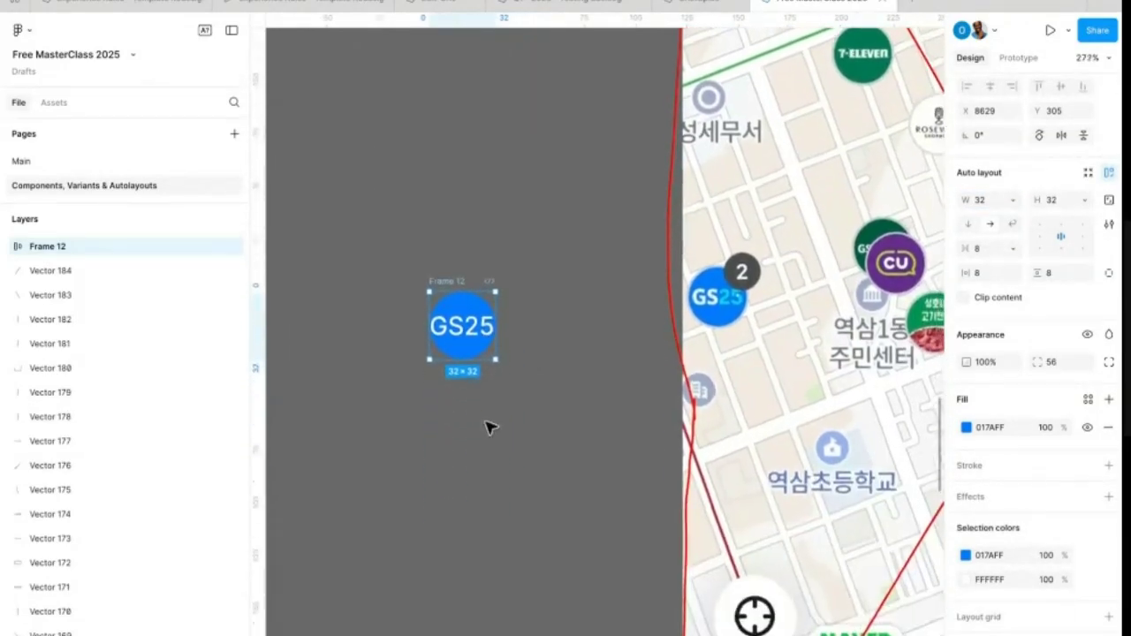
# Step: Set the font size of the GS25 label inside the blue circle to 10
pyautogui.scroll(2, 485, 422)
pyautogui.doubleClick(453, 307)
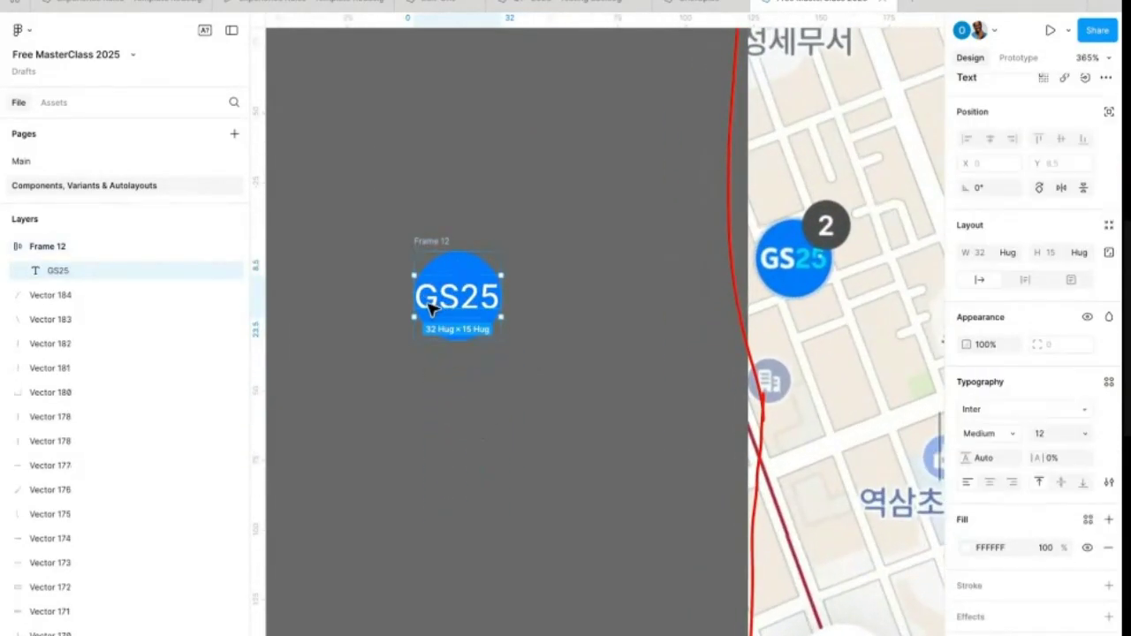
pyautogui.hotkey('shift', '2')
pyautogui.scroll(-3, 645, 230)
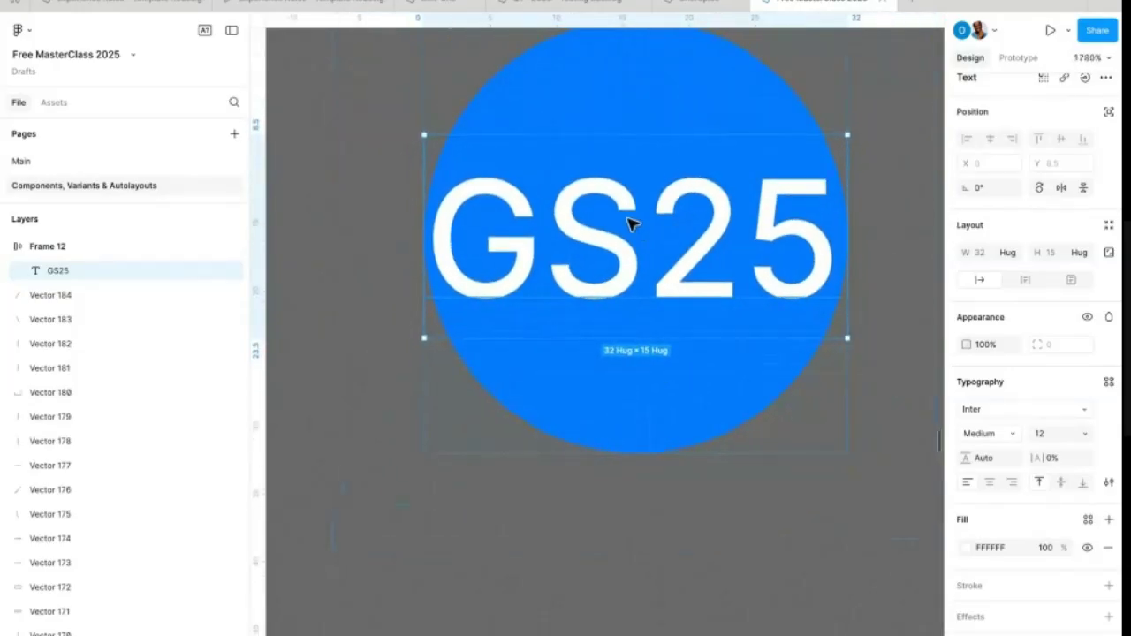
pyautogui.scroll(-5, 663, 239)
pyautogui.hscroll(7, 662, 240)
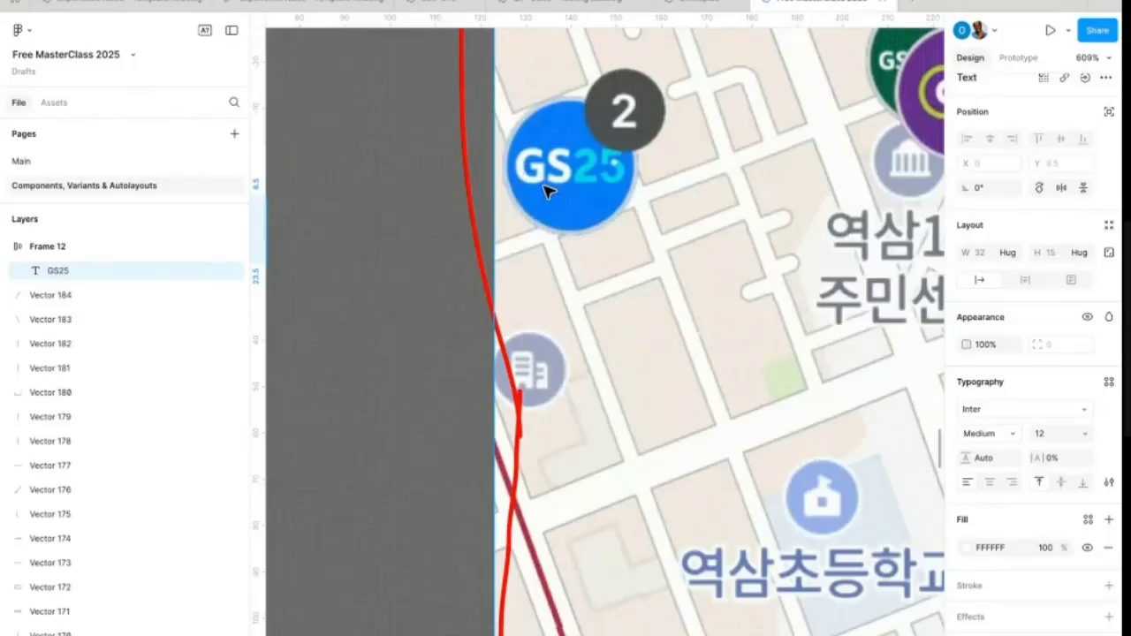
pyautogui.scroll(-3, 546, 192)
pyautogui.hscroll(-5, 416, 238)
pyautogui.scroll(2, 618, 225)
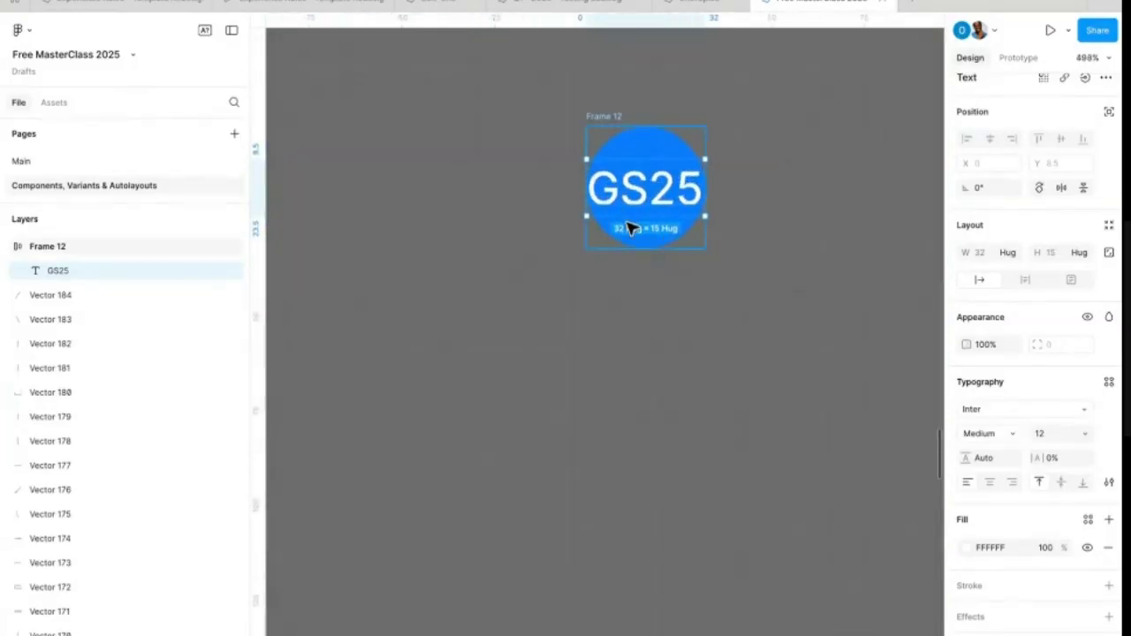
pyautogui.click(1041, 432)
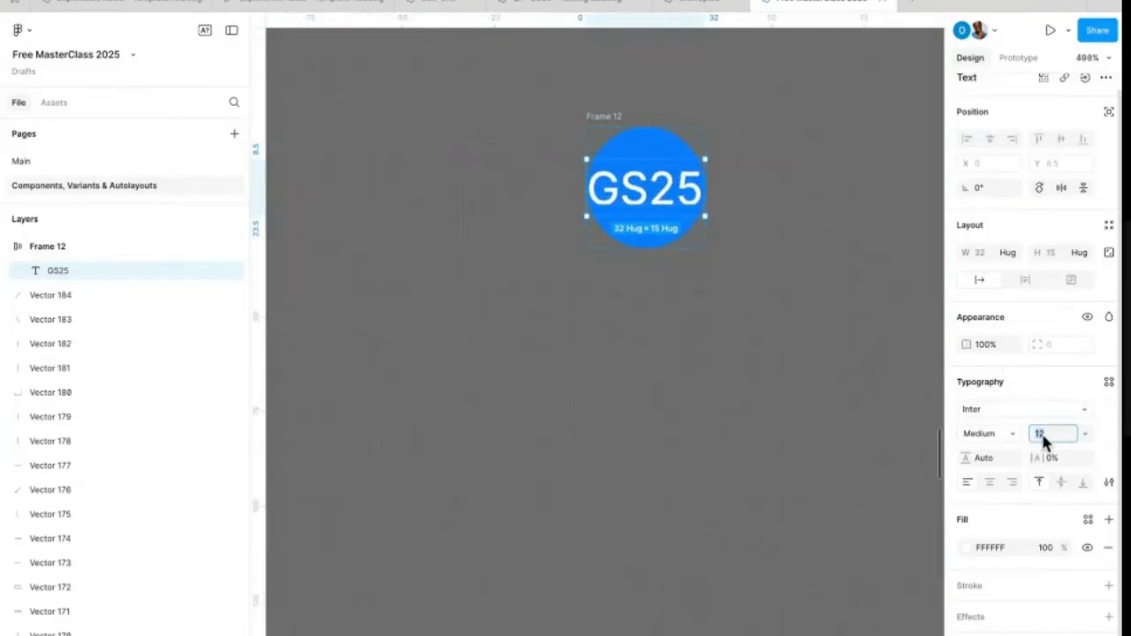
pyautogui.press('Down')
pyautogui.press('Down')
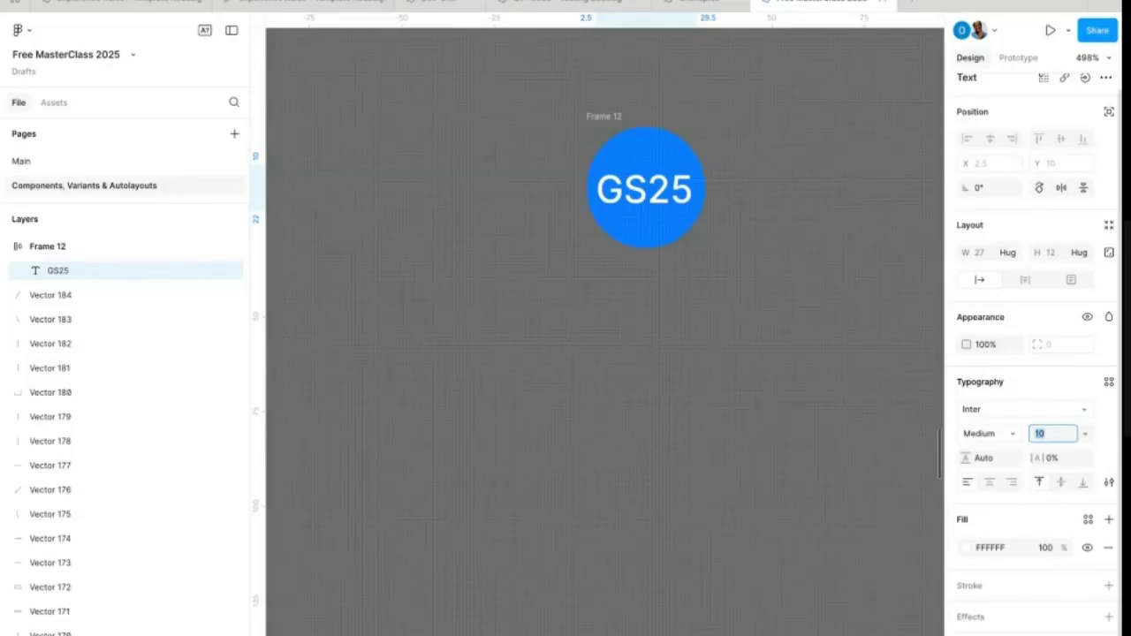
pyautogui.press('Return')
pyautogui.click(735, 275)
pyautogui.click(648, 202)
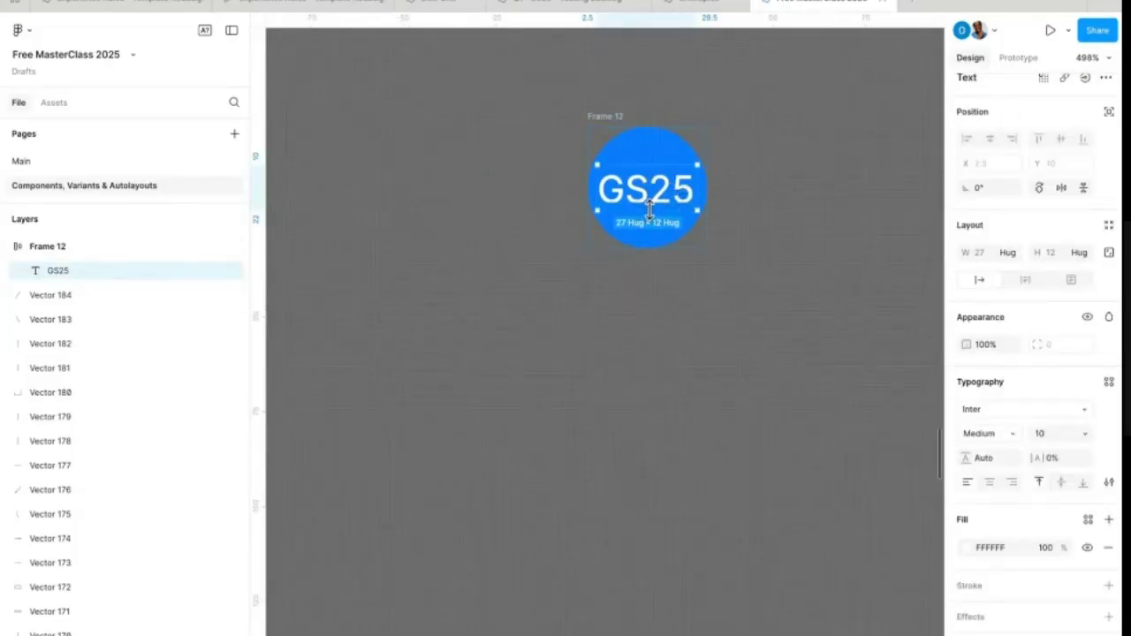
# Step: Duplicate the blue GS25 circle beside the original at X 8670, Y 305 and change the copy's text to "2"
pyautogui.click(638, 148)
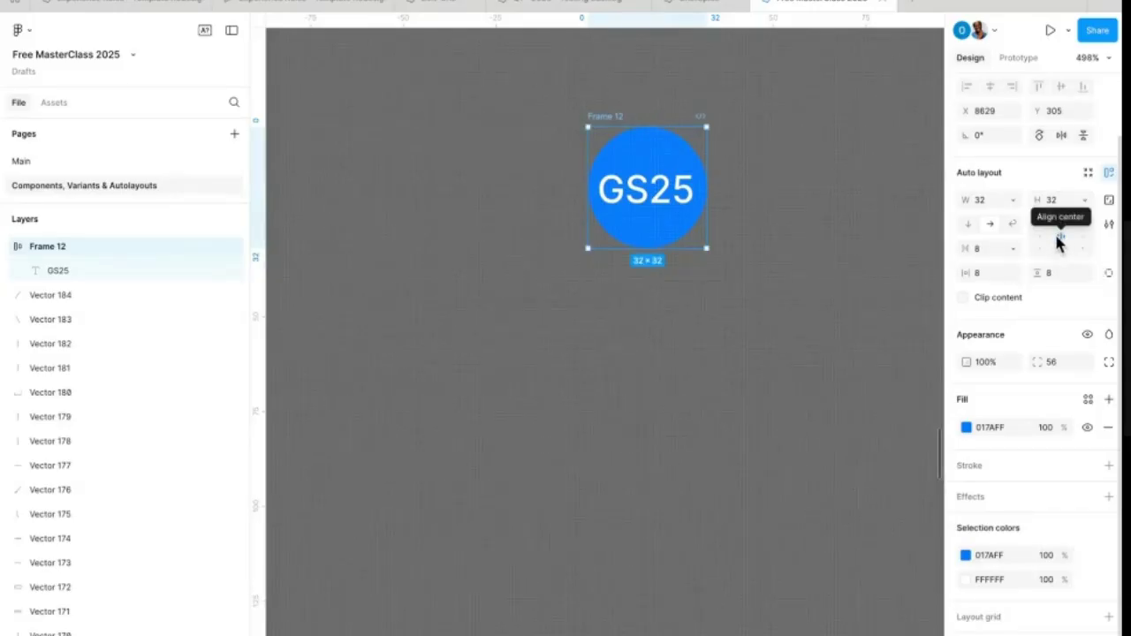
pyautogui.scroll(-3, 639, 177)
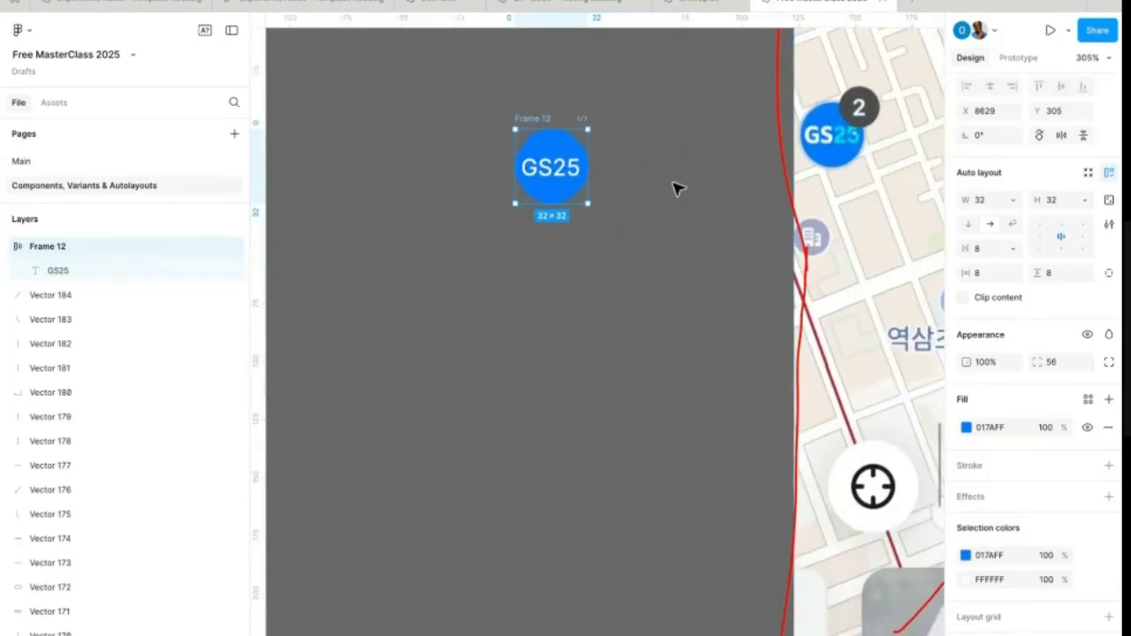
pyautogui.keyDown('alt'); pyautogui.moveTo(550, 145); pyautogui.dragTo(646, 149); pyautogui.keyUp('alt')
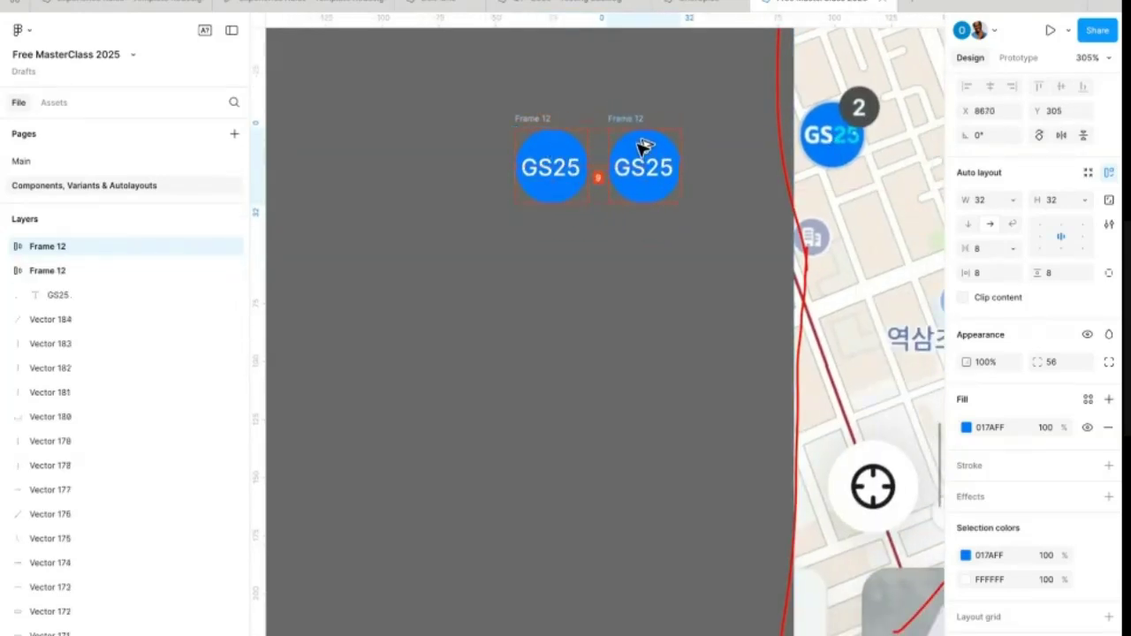
pyautogui.doubleClick(652, 170)
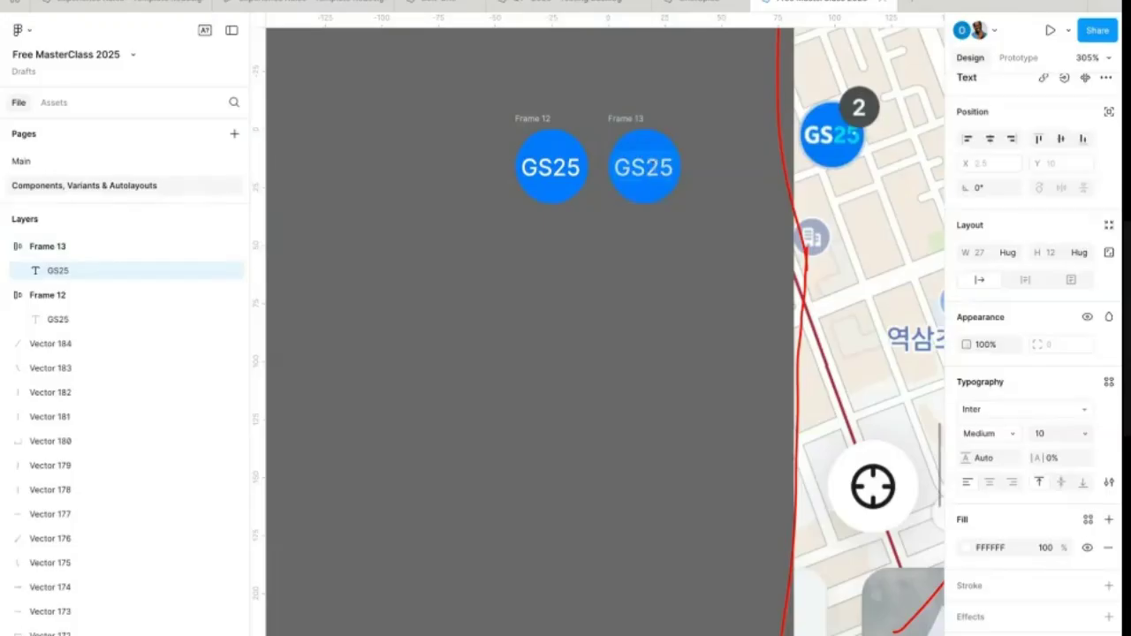
pyautogui.doubleClick(652, 170)
pyautogui.write('2')
pyautogui.press('Escape')
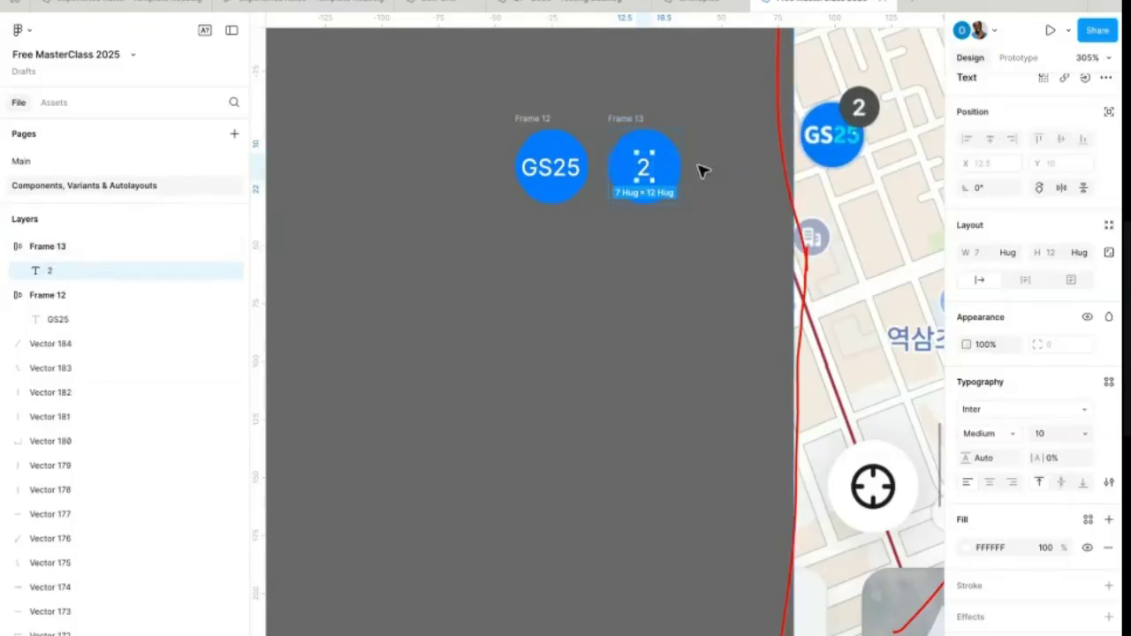
# Step: Set the height of the "2" badge frame first to 24, and finally to 16
pyautogui.click(669, 171)
pyautogui.click(1058, 201)
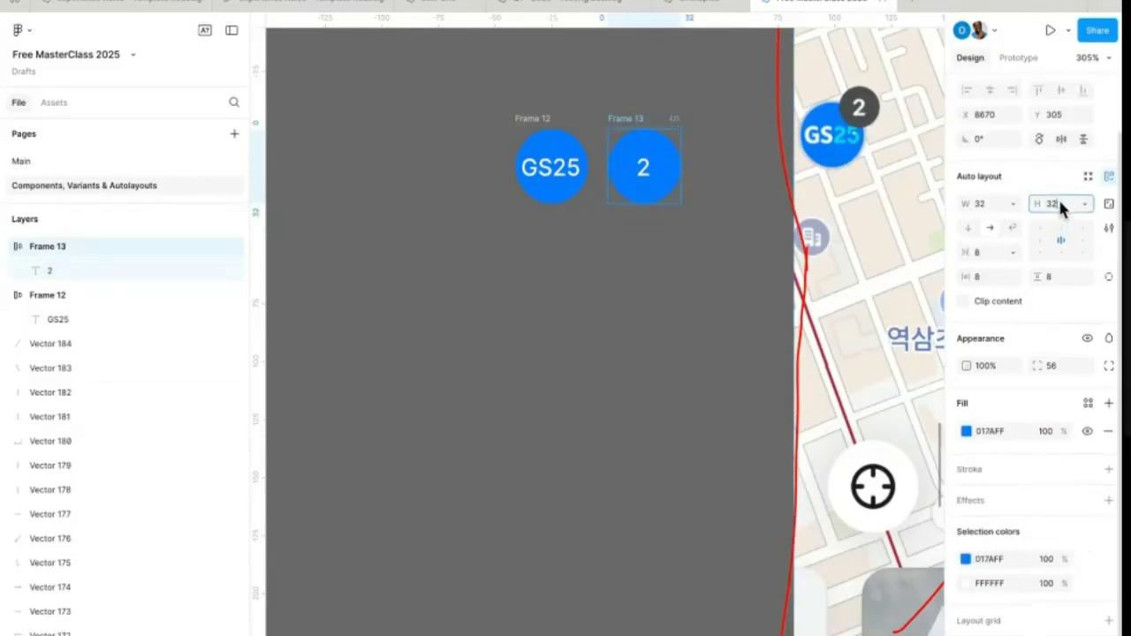
pyautogui.write('24')
pyautogui.press('Return')
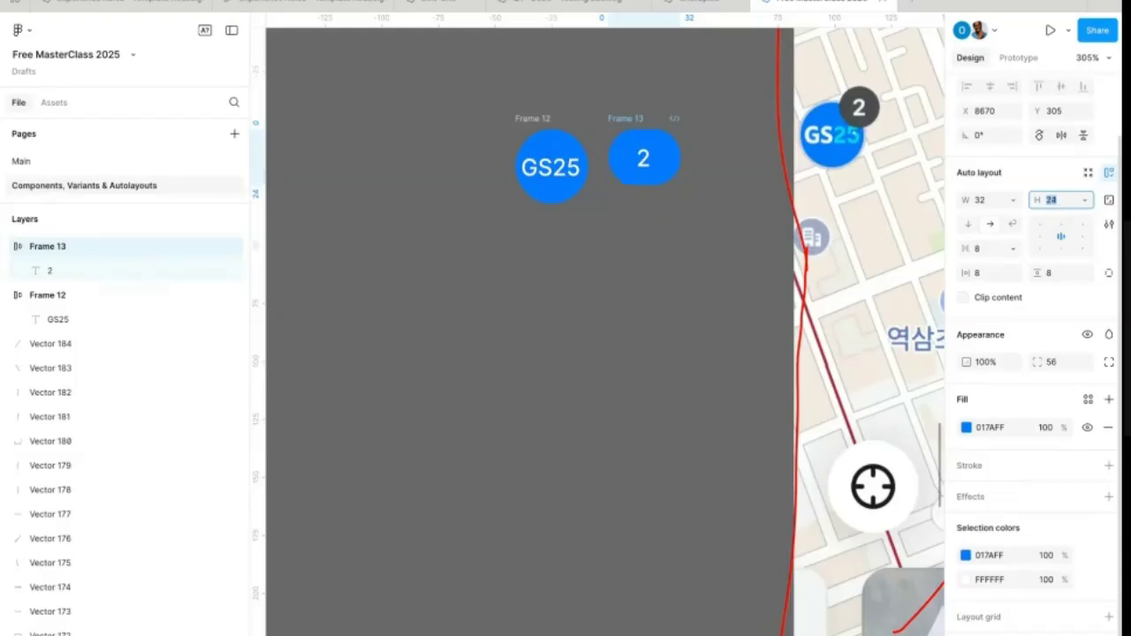
pyautogui.write('16')
pyautogui.press('Return')
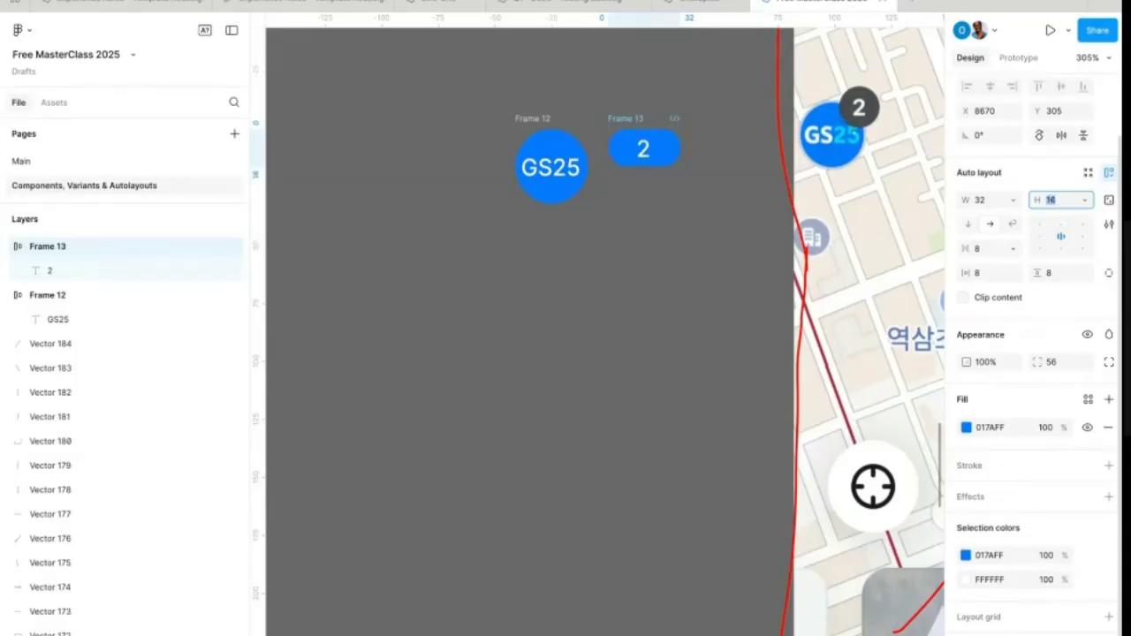
# Step: Set the width and height of the frame containing the "2" to 16 so it forms a circle
pyautogui.hotkey('shift', 'Tab')
pyautogui.write('24')
pyautogui.press('Return')
pyautogui.write('16')
pyautogui.press('Return')
pyautogui.click(623, 247)
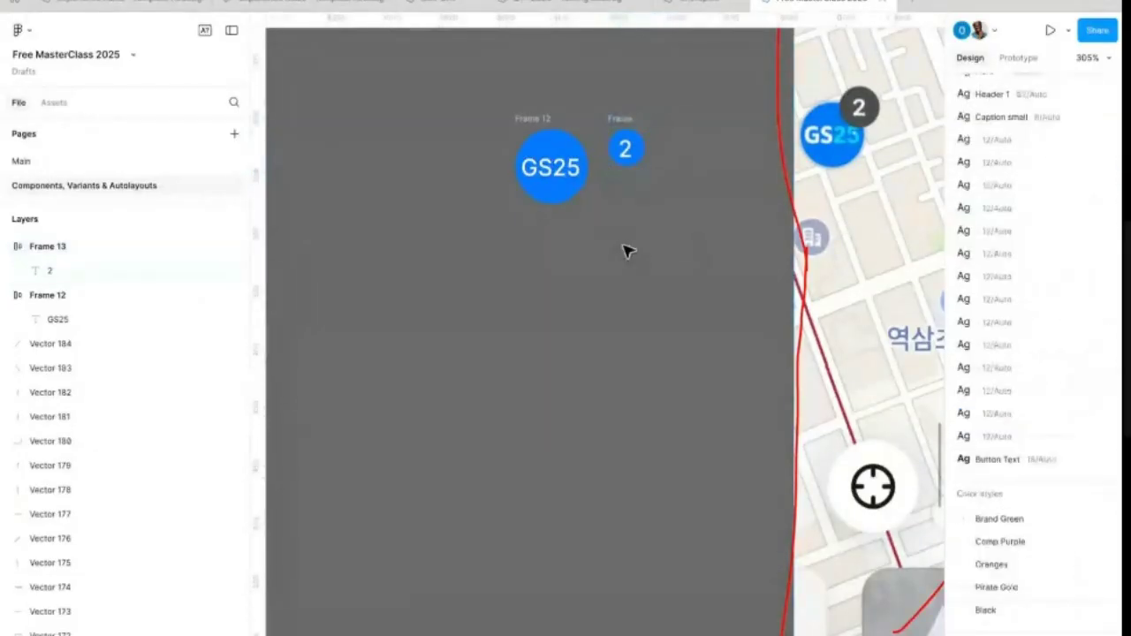
# Step: Change the "2" badge's fill to dark grey 4B4D4F by sampling the reference badge on the map
pyautogui.click(638, 141)
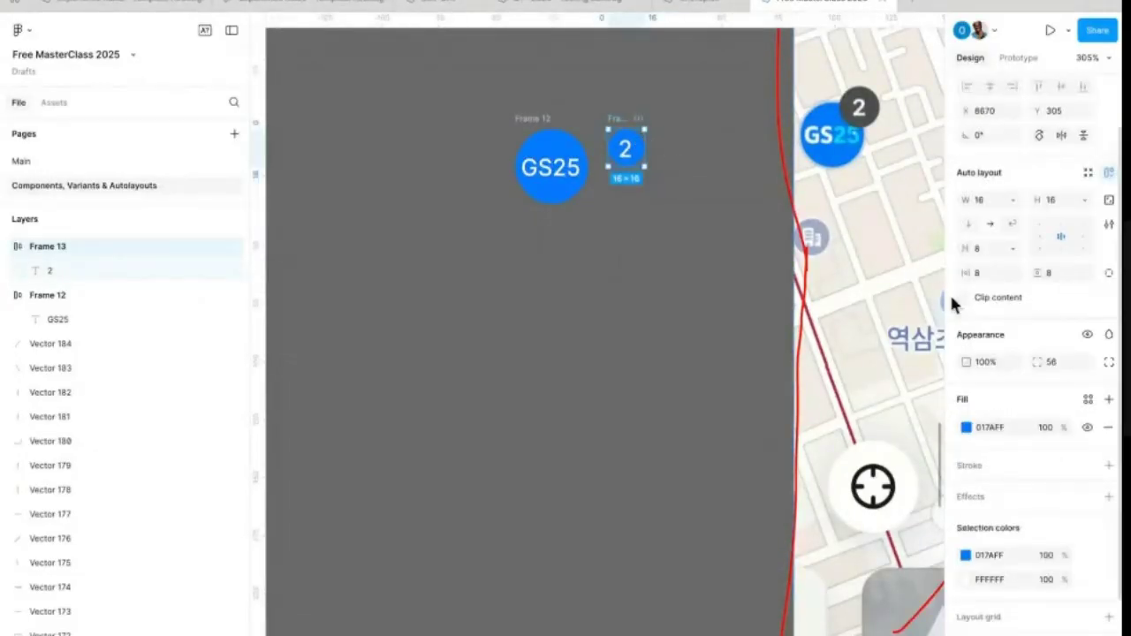
pyautogui.click(967, 428)
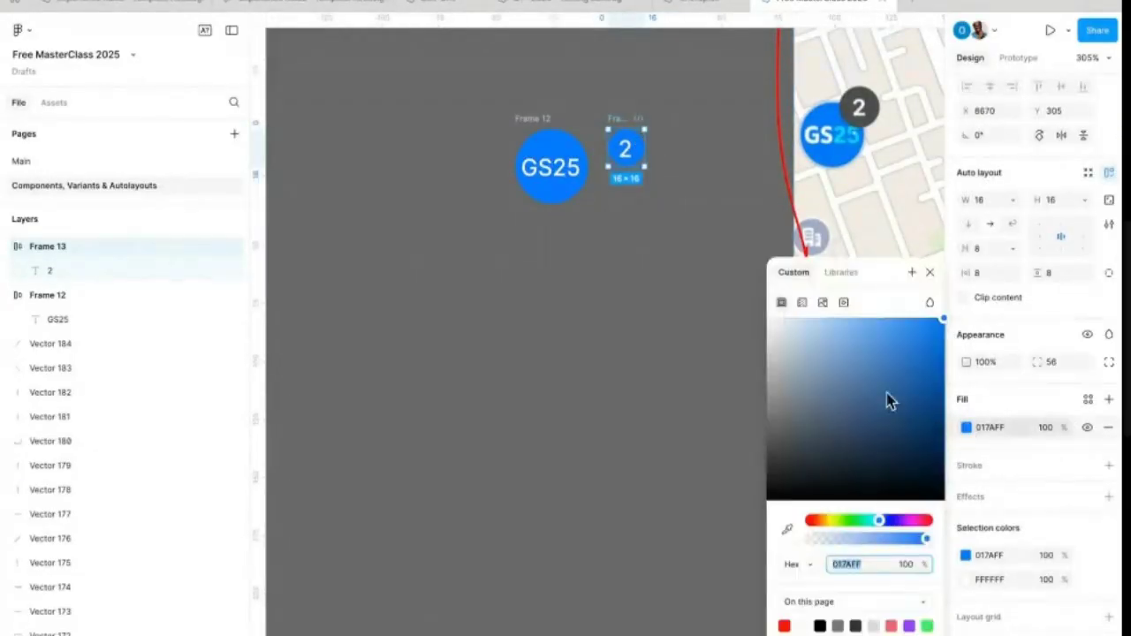
pyautogui.click(787, 530)
pyautogui.click(848, 111)
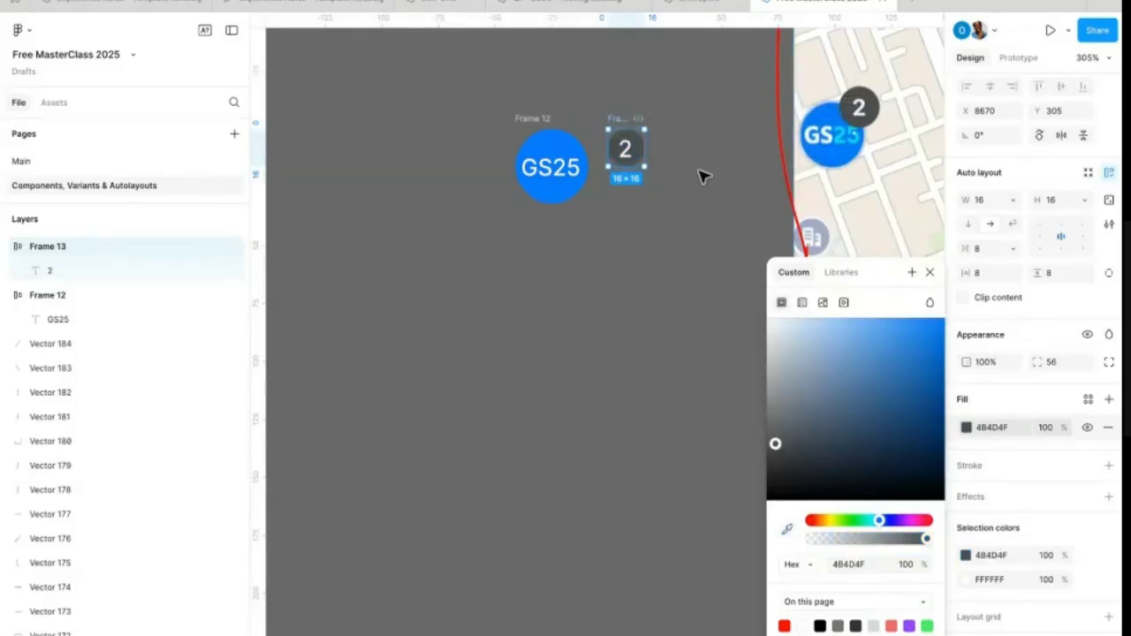
pyautogui.click(697, 188)
pyautogui.scroll(3, 521, 175)
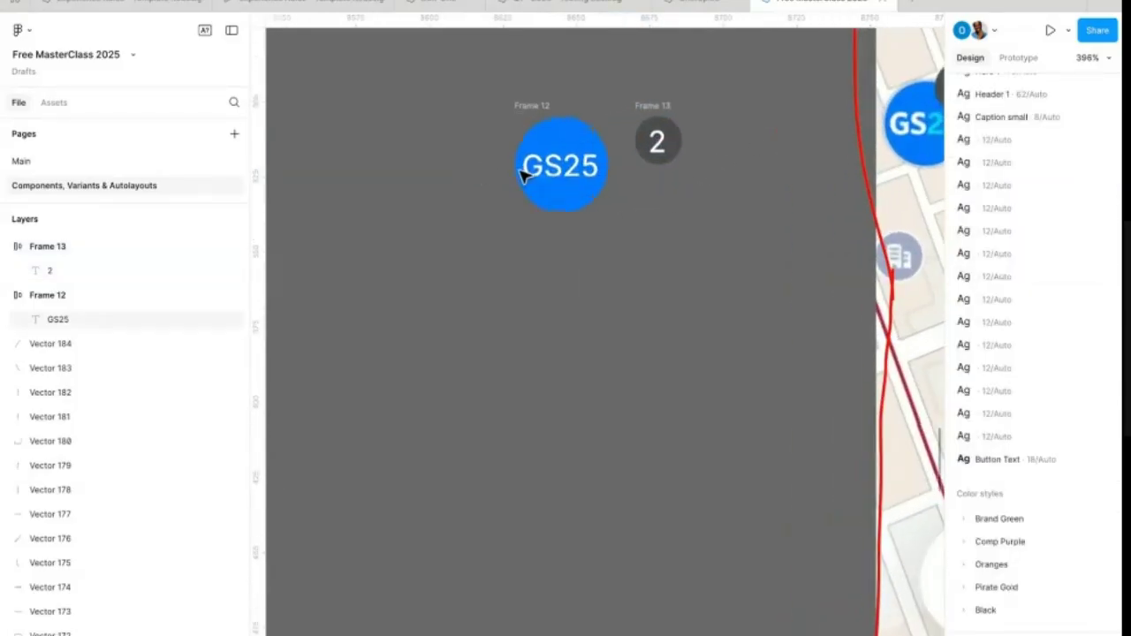
pyautogui.doubleClick(532, 107)
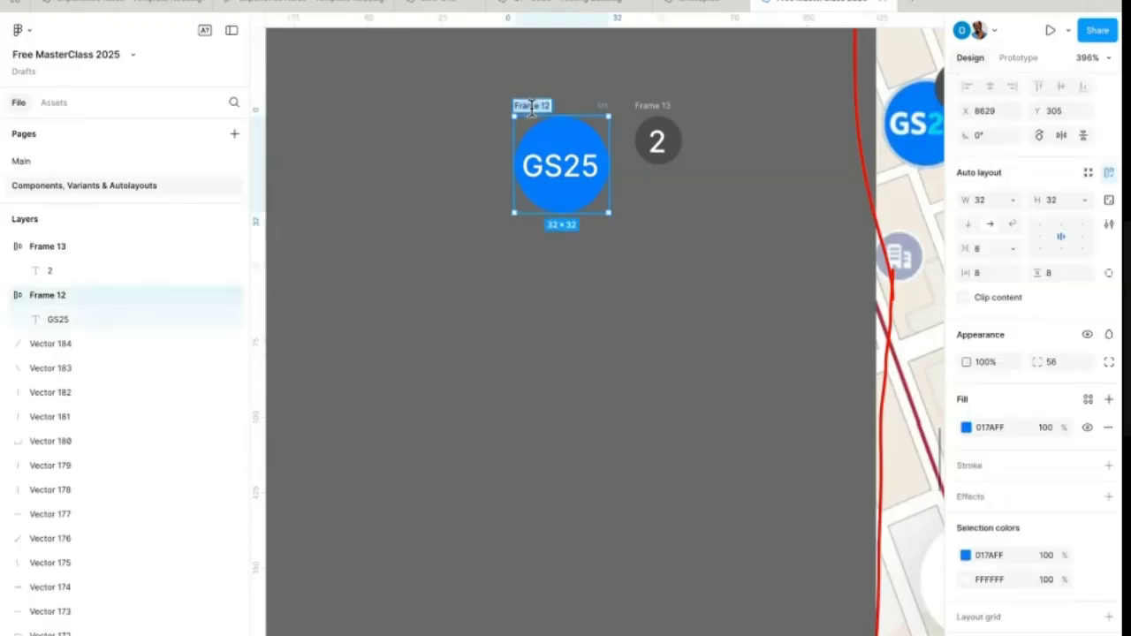
pyautogui.hscroll(-1, 568, 103)
pyautogui.click(568, 103)
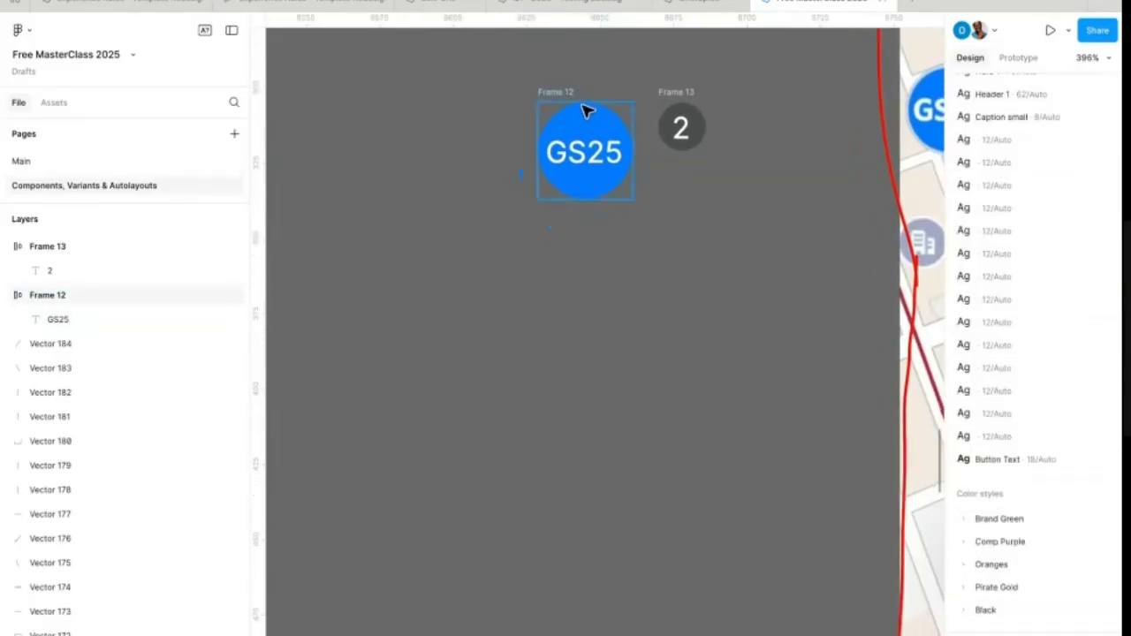
# Step: Move the "2" badge against the GS25 circle's right edge and wrap both in a horizontal auto layout frame
pyautogui.scroll(1, 587, 110)
pyautogui.moveTo(669, 116); pyautogui.dragTo(644, 115)
pyautogui.moveTo(482, 96); pyautogui.dragTo(704, 303)
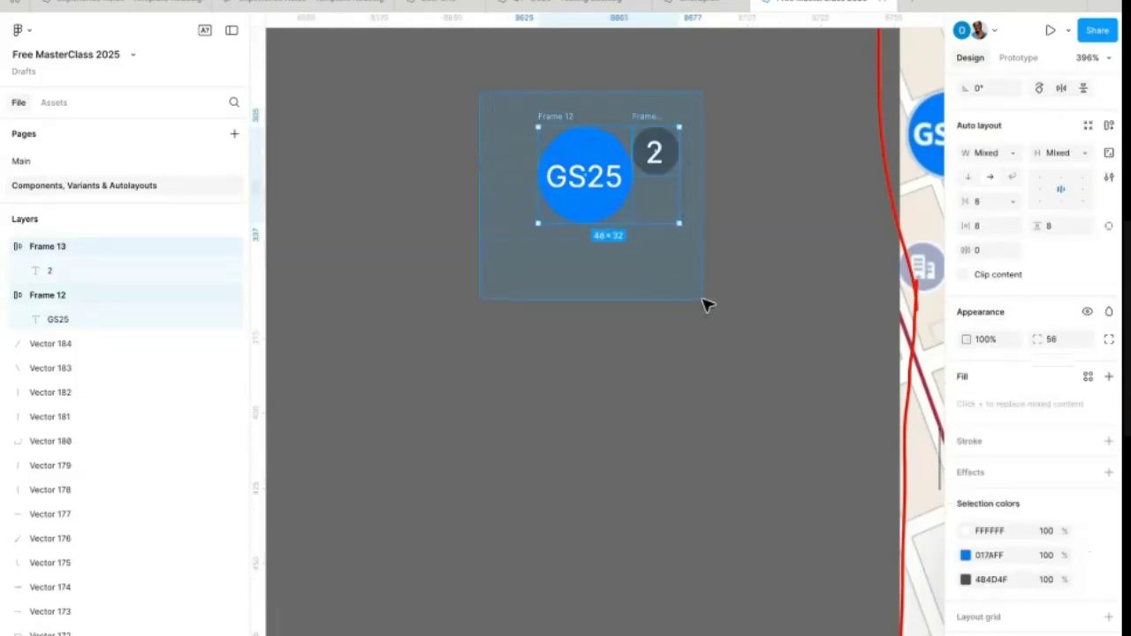
pyautogui.hotkey('shift', 'a')
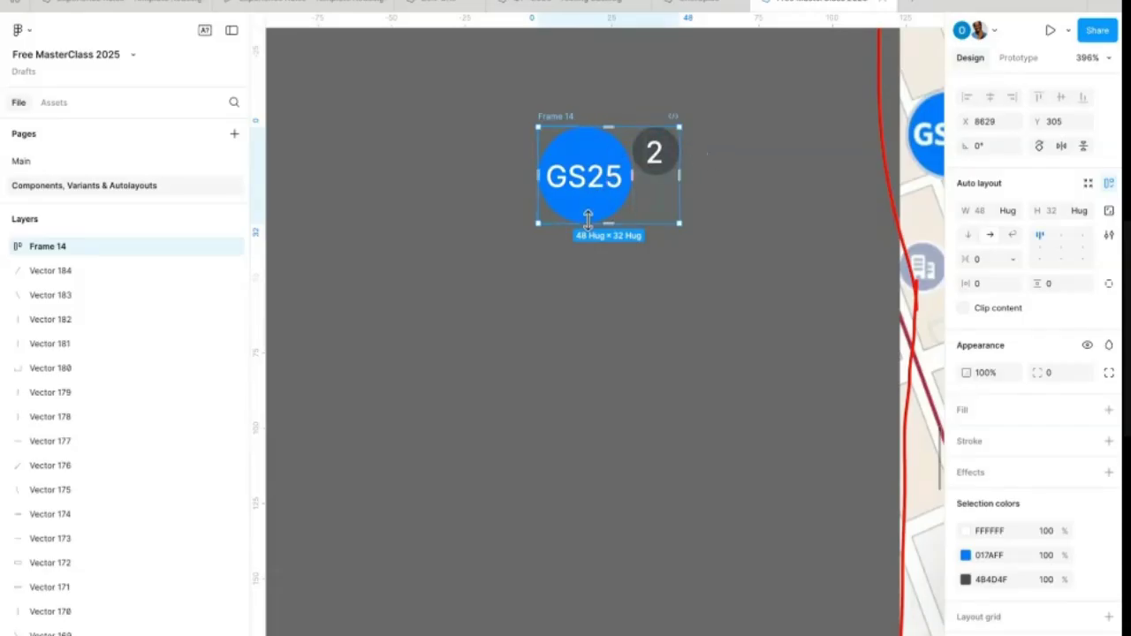
# Step: Try overlapping the badge and circle with auto layout gaps of -16 and -8, and restore the gap to 0
pyautogui.click(983, 260)
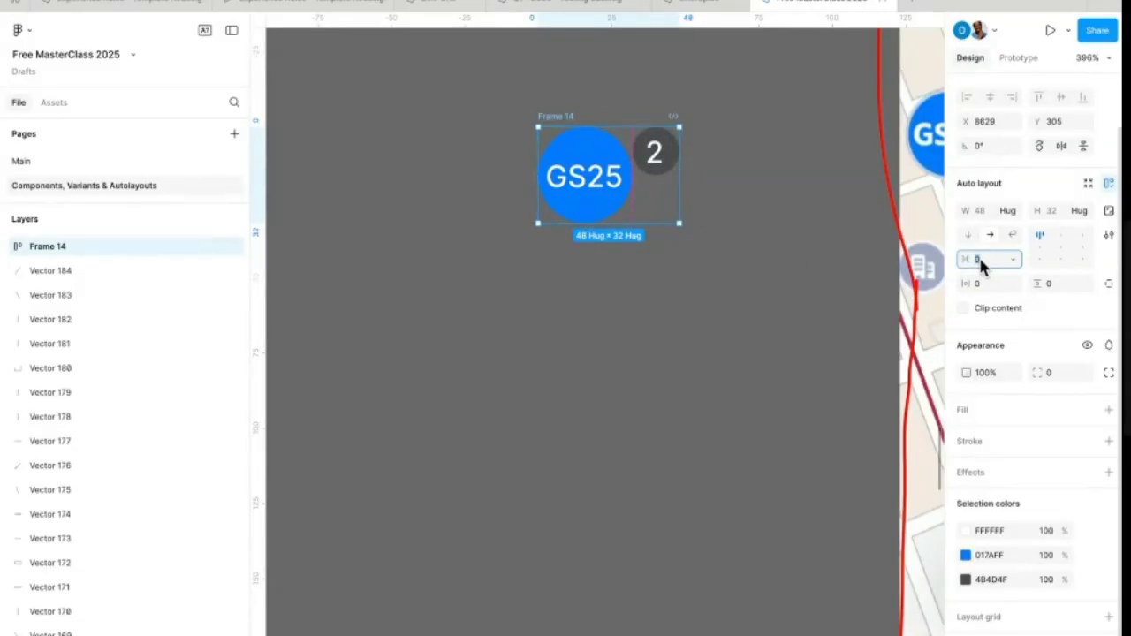
pyautogui.hotkey('shift', 'Up')
pyautogui.hotkey('shift', 'Up')
pyautogui.hotkey('shift', 'Up')
pyautogui.hotkey('shift', 'Up')
pyautogui.hotkey('shift', 'Up')
pyautogui.hotkey('shift', 'Down')
pyautogui.hotkey('shift', 'Down')
pyautogui.hotkey('shift', 'Down')
pyautogui.hotkey('shift', 'Up')
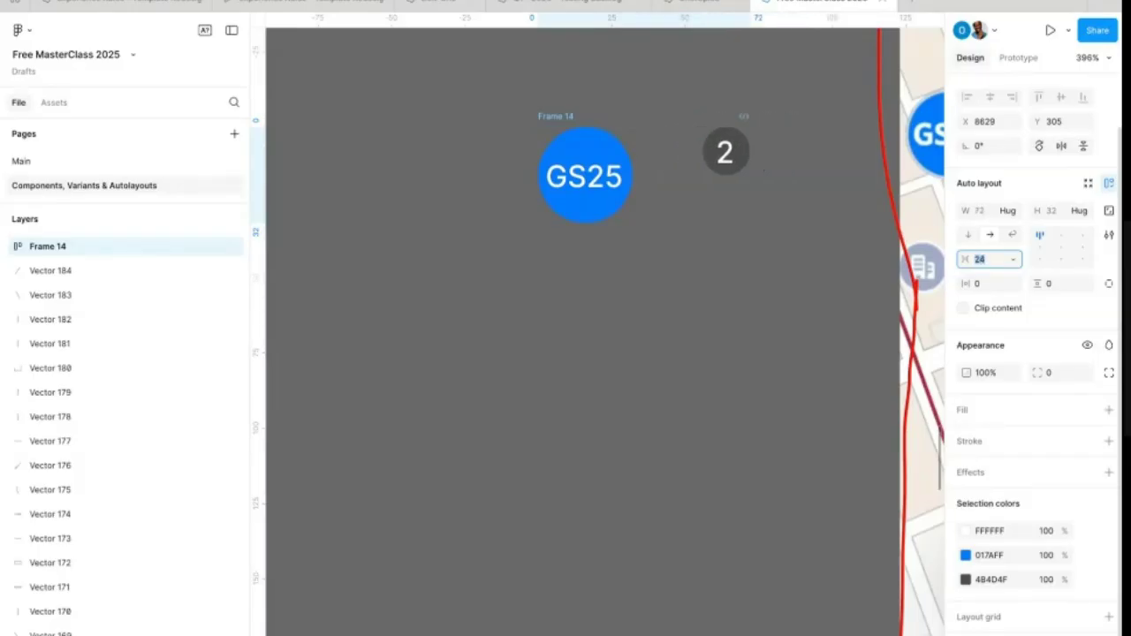
pyautogui.hotkey('shift', 'Down')
pyautogui.hotkey('shift', 'Down')
pyautogui.hotkey('shift', 'Down')
pyautogui.hotkey('shift', 'Down')
pyautogui.hotkey('shift', 'Down')
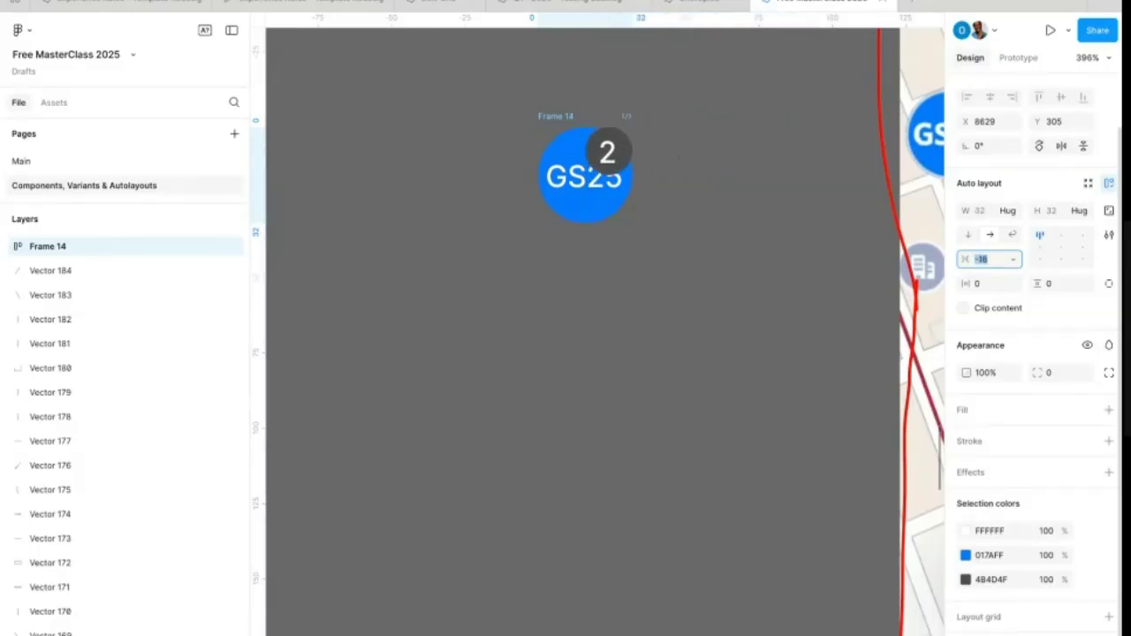
pyautogui.hotkey('shift', 'Up')
pyautogui.hotkey('shift', 'Up')
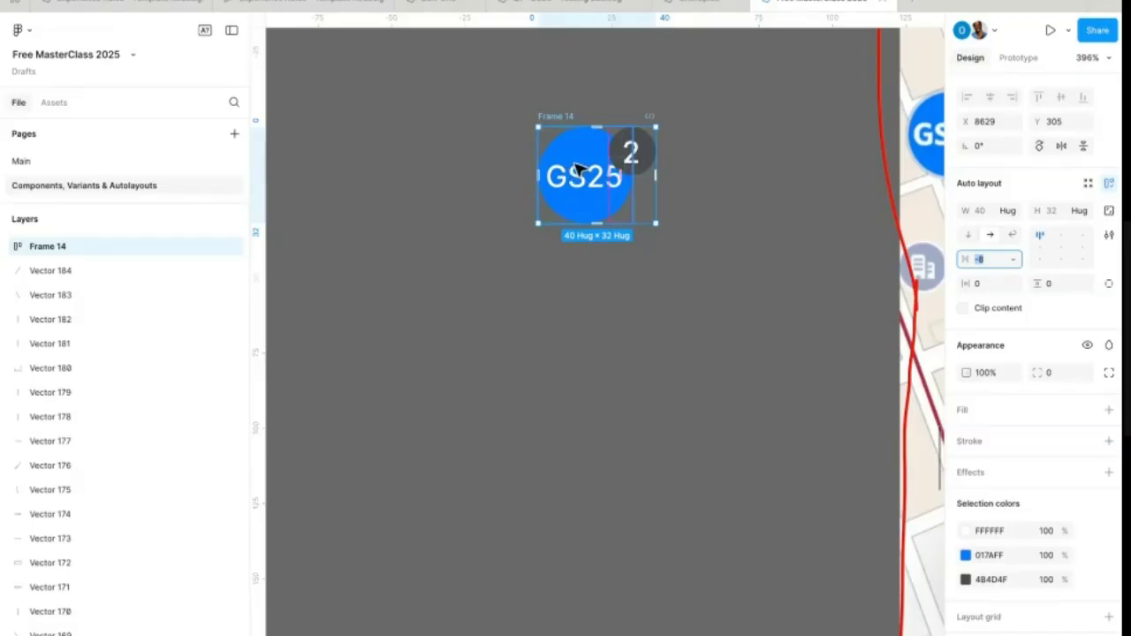
pyautogui.scroll(2, 604, 280)
pyautogui.hscroll(2, 603, 280)
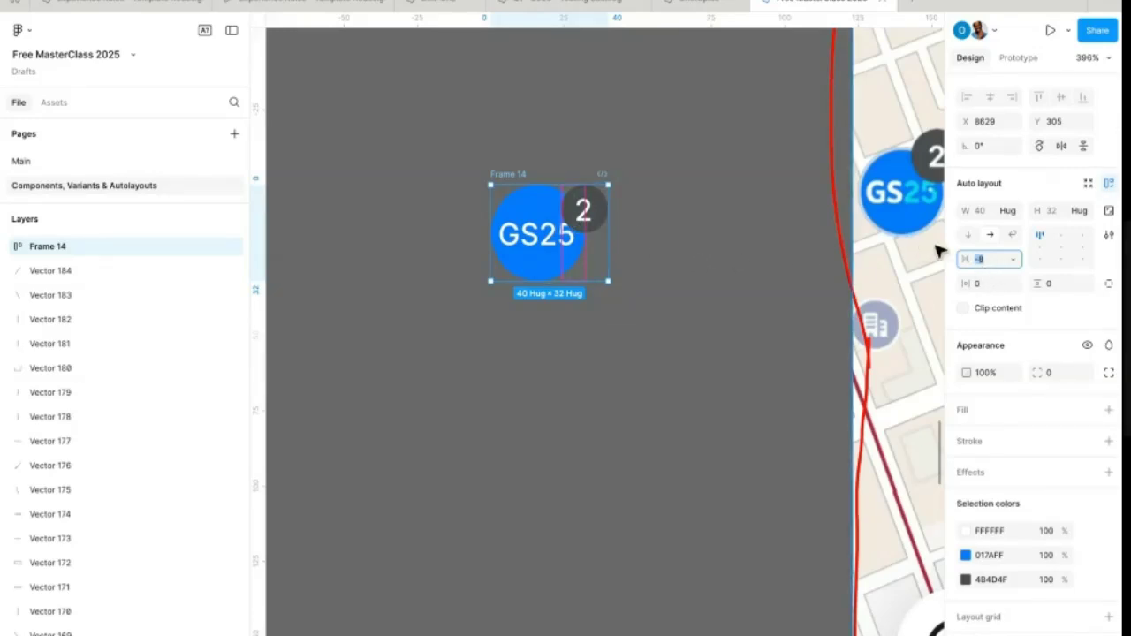
pyautogui.press('Return')
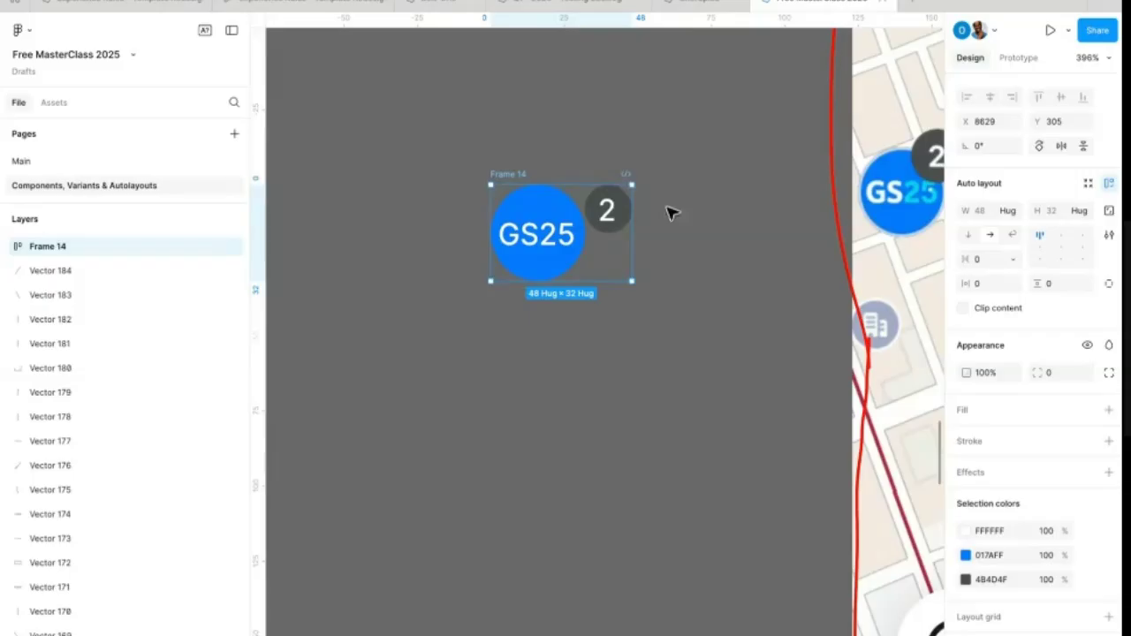
# Step: Make the "2" badge ignore auto layout inside Frame 14 so it can be positioned freely
pyautogui.click(605, 219)
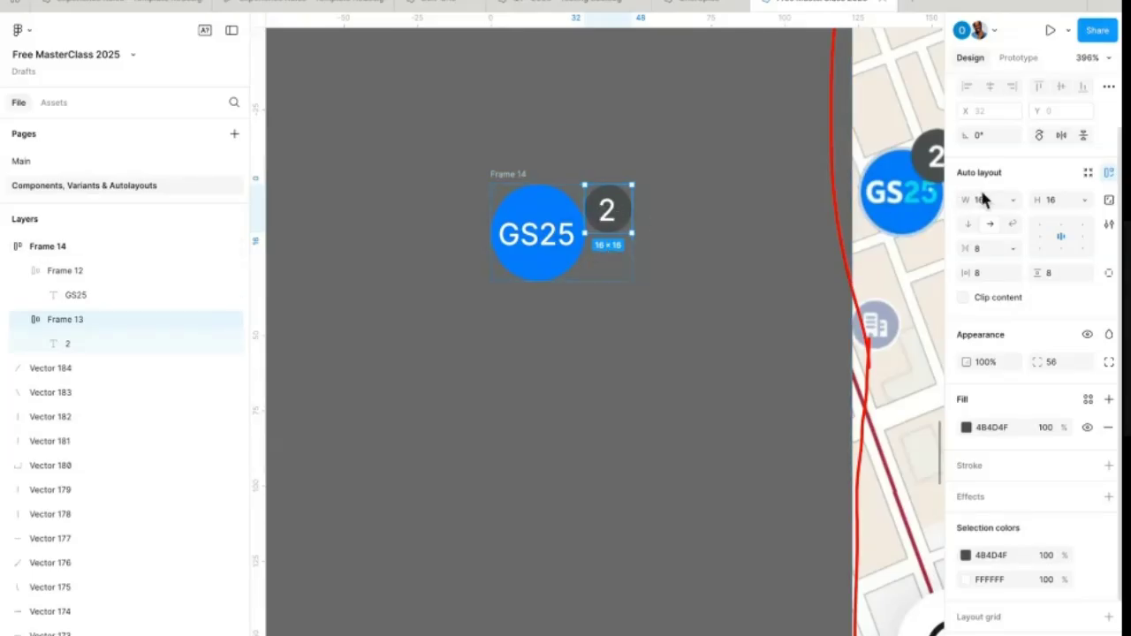
pyautogui.scroll(1, 1100, 132)
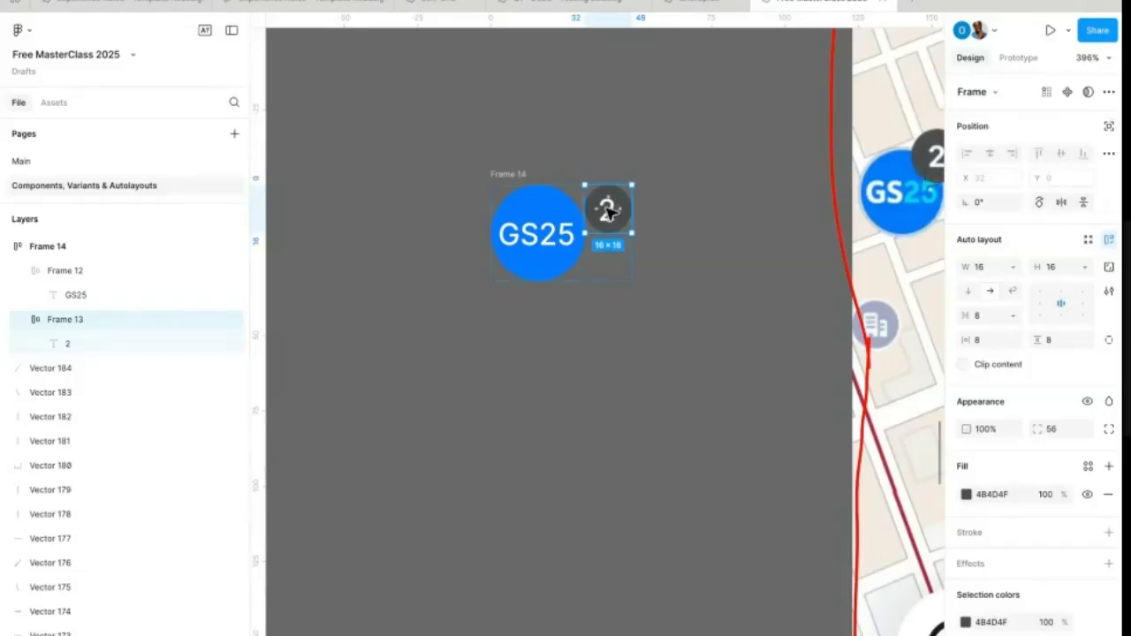
pyautogui.click(1108, 126)
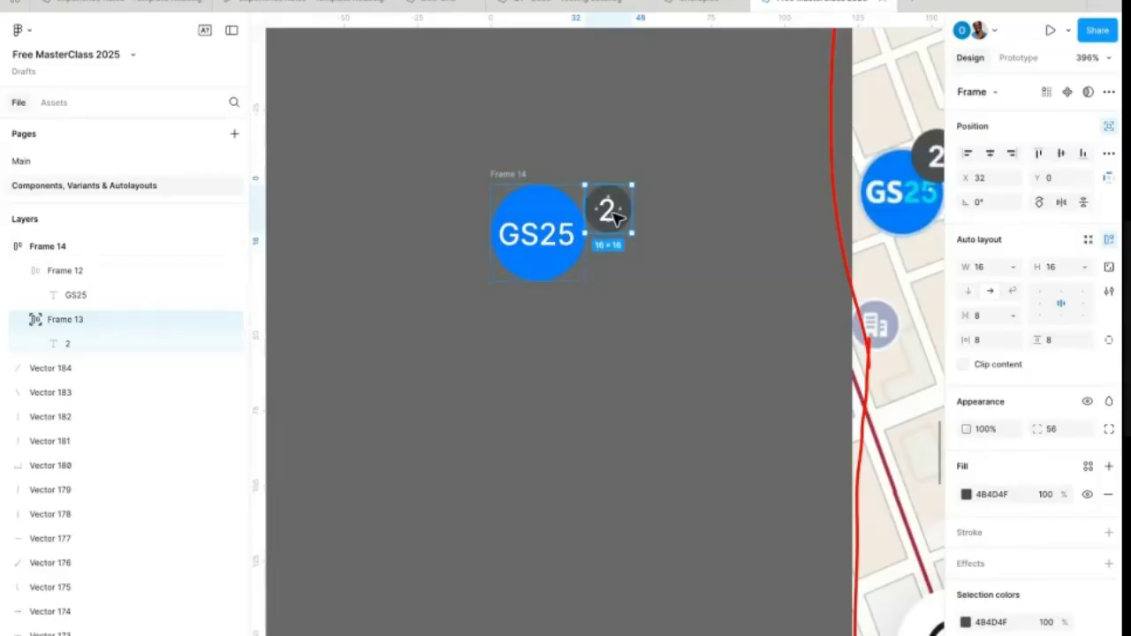
# Step: Nudge the "2" badge over the GS25 circle's upper-right edge to X 24, Y -8
pyautogui.press('Left')
pyautogui.press('Left')
pyautogui.press('Left')
pyautogui.press('Left')
pyautogui.press('Left')
pyautogui.press('Up')
pyautogui.press('Up')
pyautogui.press('Up')
pyautogui.press('Up')
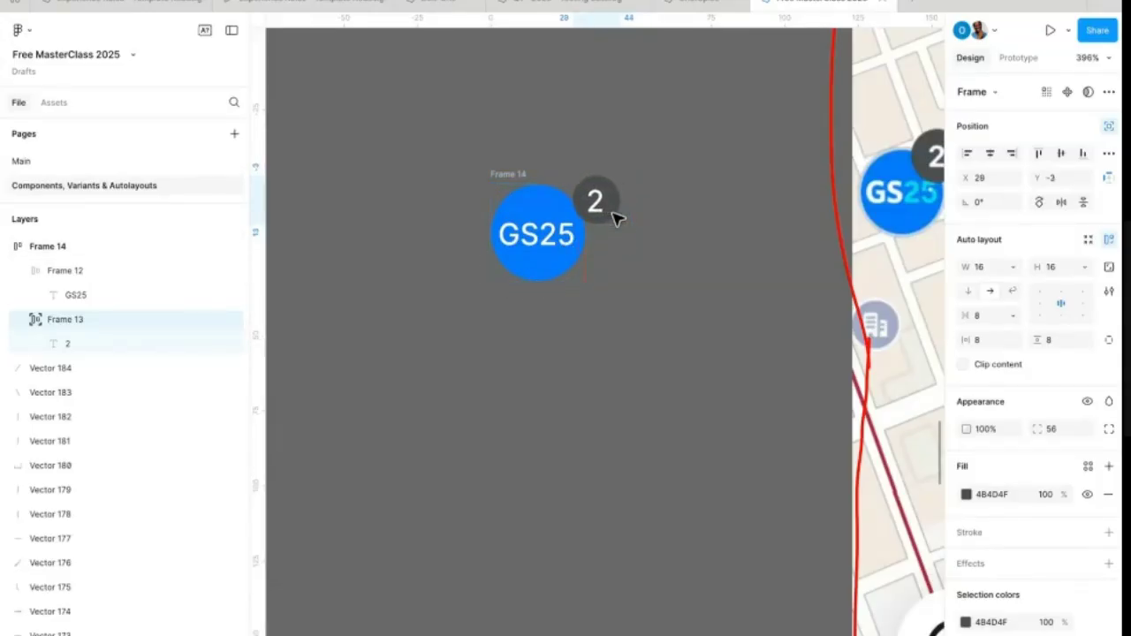
pyautogui.press('Left')
pyautogui.press('Left')
pyautogui.press('Left')
pyautogui.press('Left')
pyautogui.press('Up')
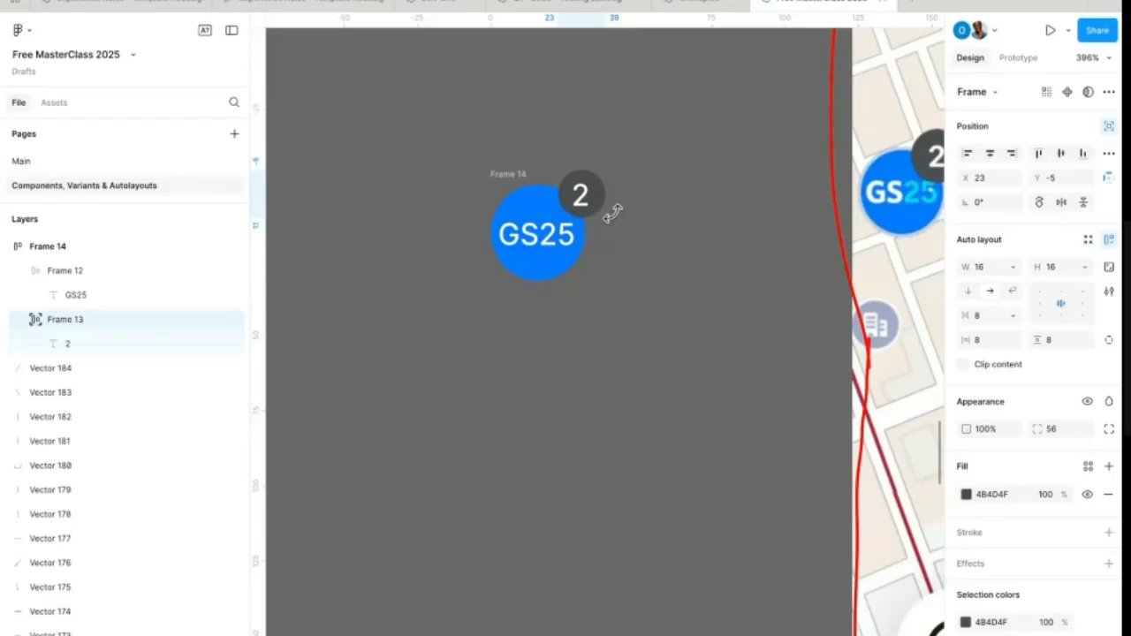
pyautogui.press('Right')
pyautogui.press('Up')
pyautogui.press('Up')
pyautogui.press('Up')
pyautogui.press('Up')
pyautogui.press('Down')
pyautogui.press('Down')
pyautogui.press('Up')
pyautogui.press('Up')
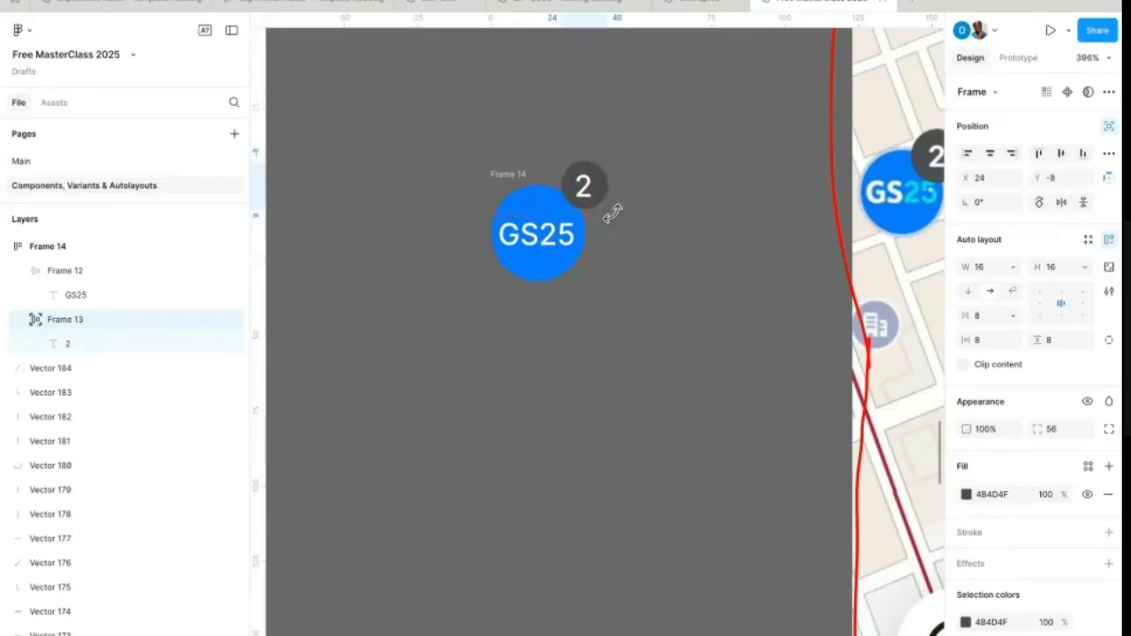
pyautogui.click(664, 247)
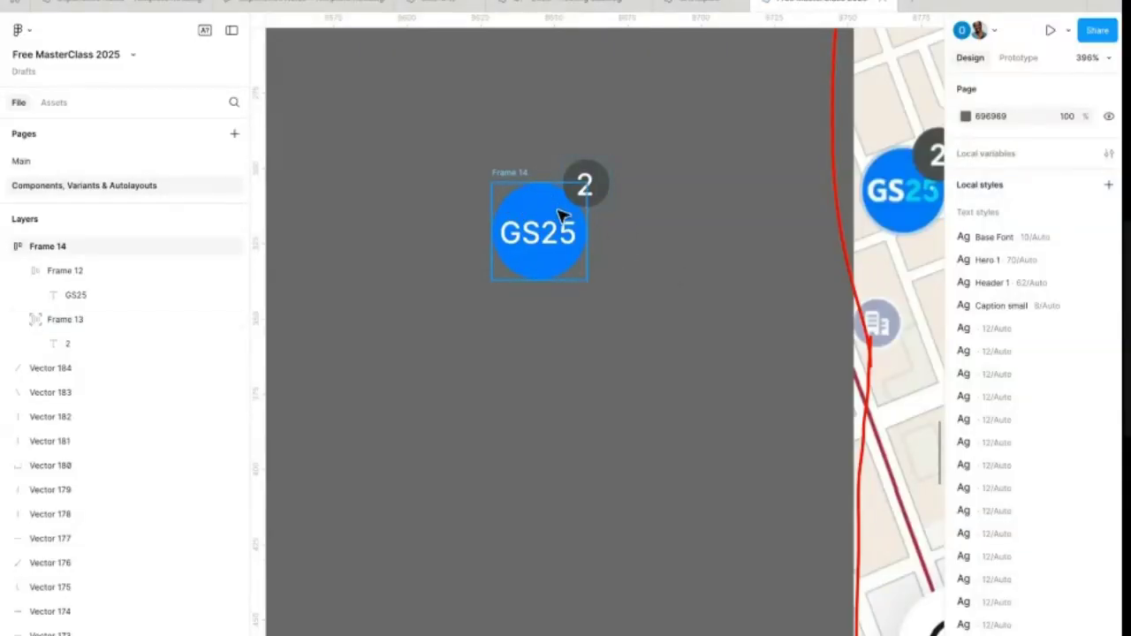
# Step: Move Frame 14 with its badge down the canvas to about X 8623, Y 324
pyautogui.click(586, 187)
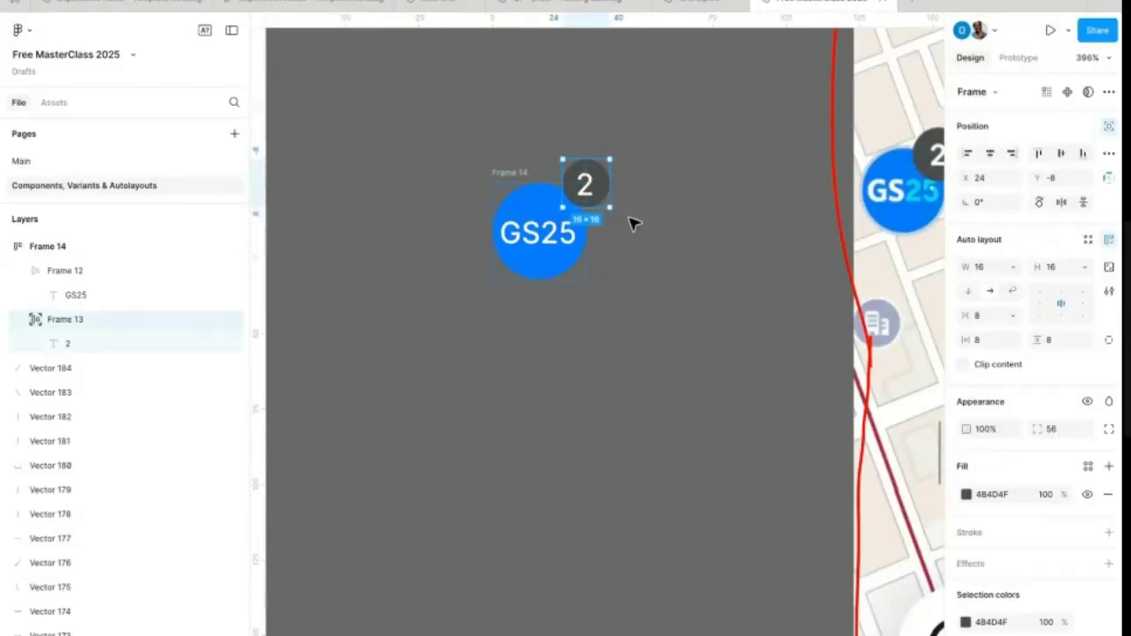
pyautogui.press('Escape')
pyautogui.moveTo(504, 181); pyautogui.dragTo(505, 235)
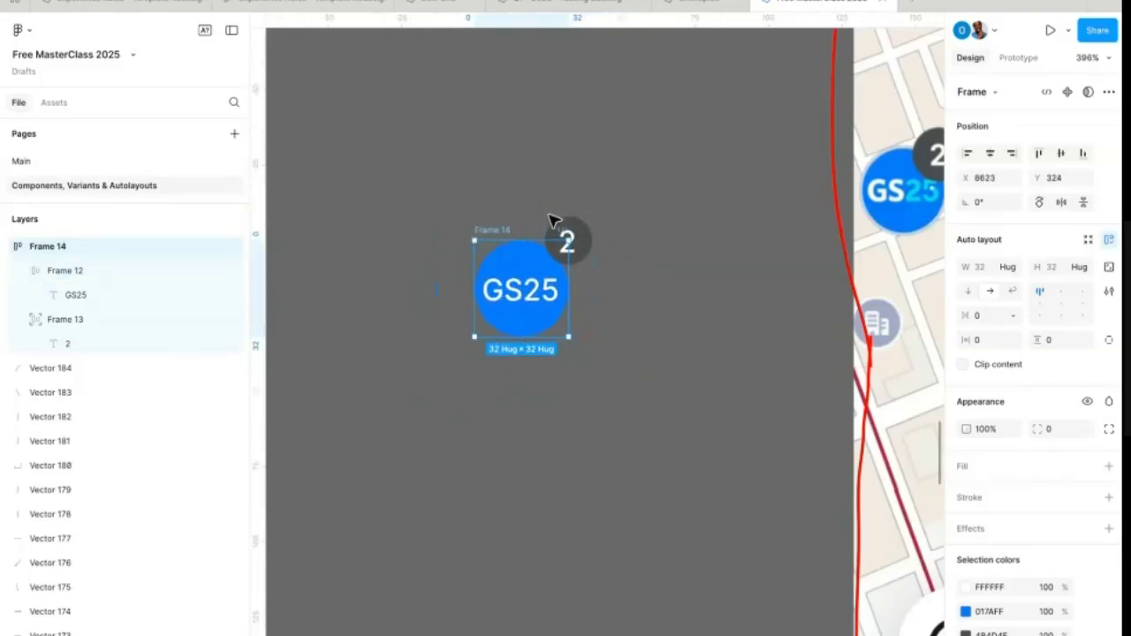
pyautogui.doubleClick(537, 275)
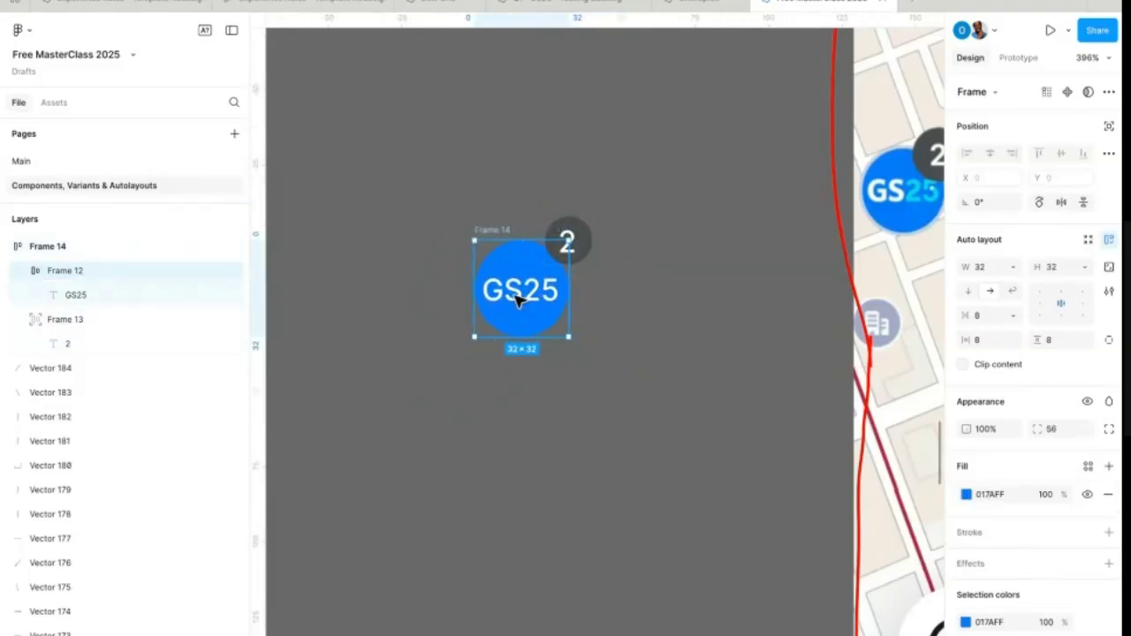
# Step: Nudge the "2" badge closer to the GS25 circle's centre, to X 21, Y -5
pyautogui.click(570, 260)
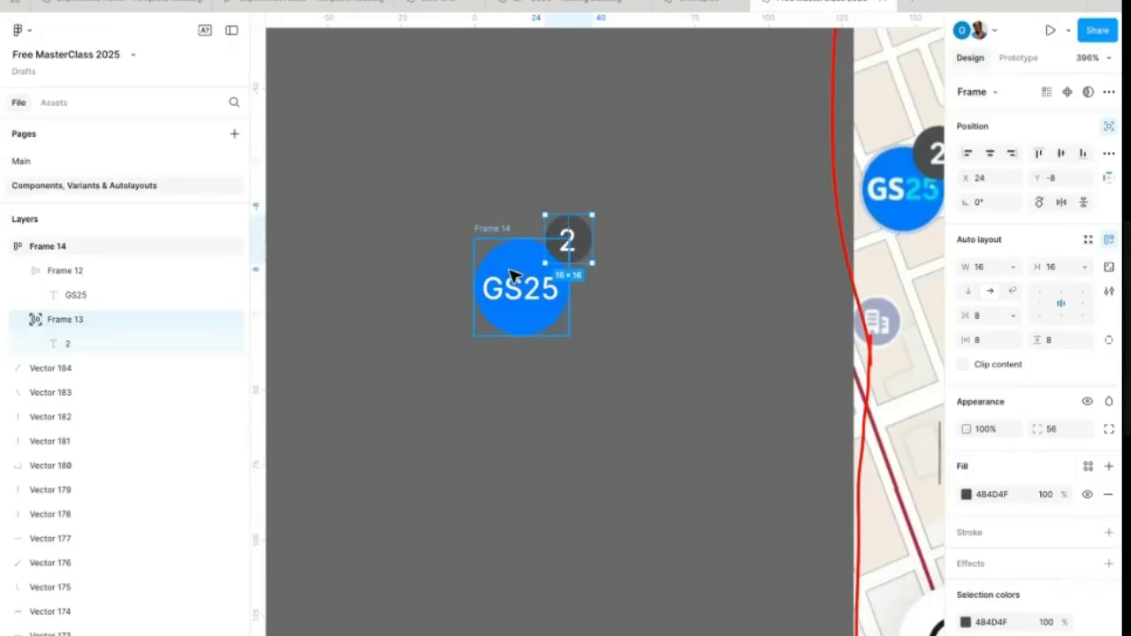
pyautogui.press('Down')
pyautogui.press('Down')
pyautogui.press('Down')
pyautogui.press('Down')
pyautogui.press('Up')
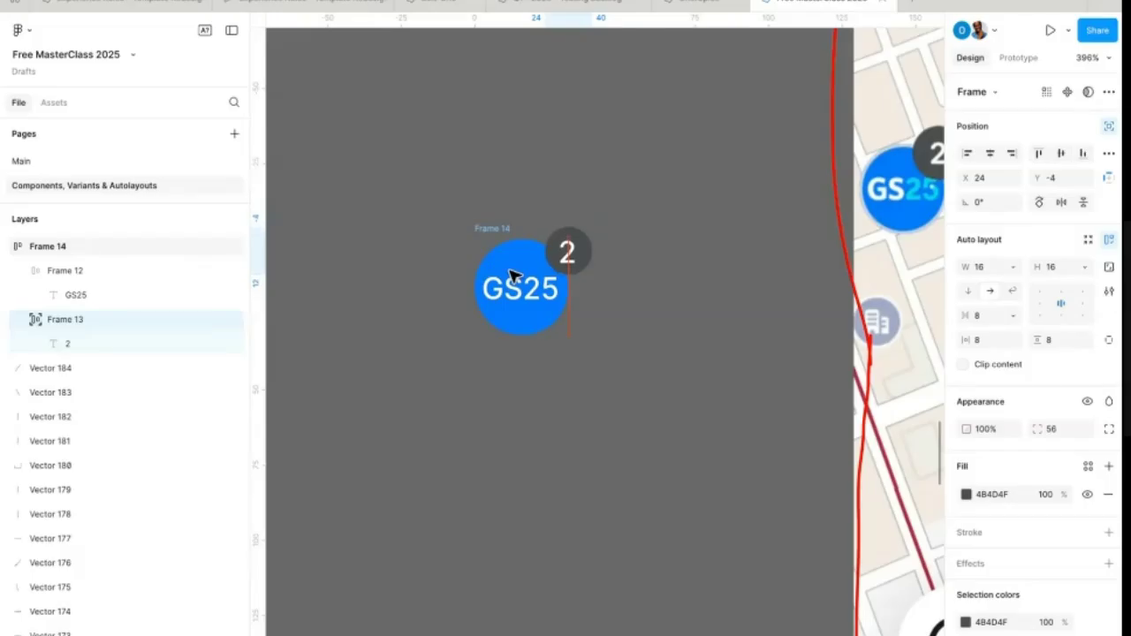
pyautogui.press('Left')
pyautogui.press('Left')
pyautogui.press('Left')
pyautogui.press('Left')
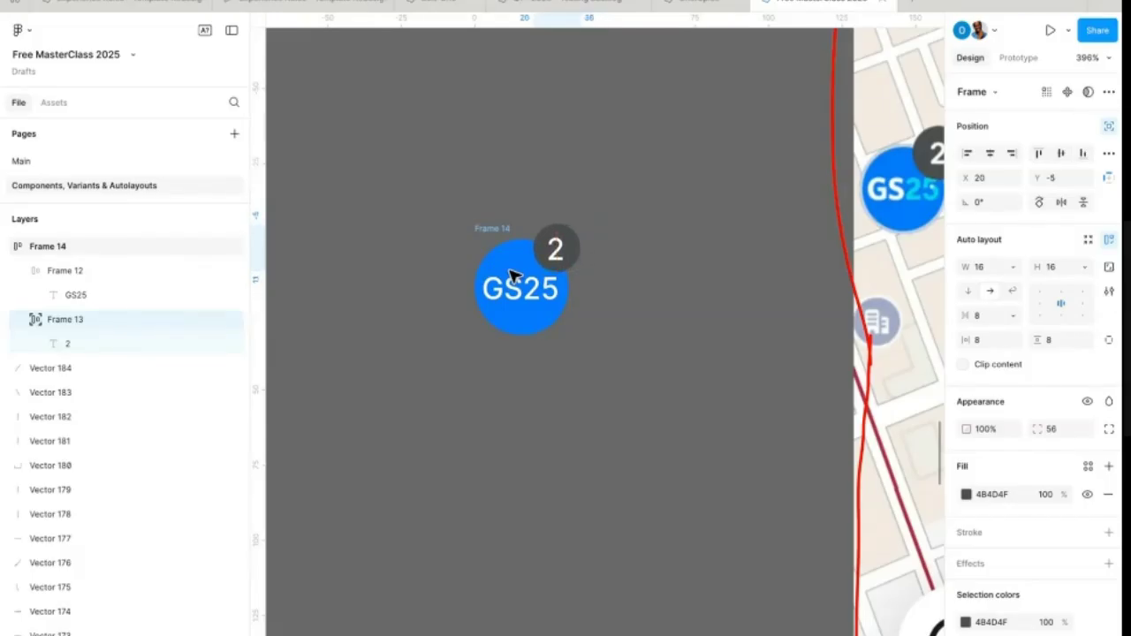
pyautogui.press('Right')
pyautogui.click(629, 265)
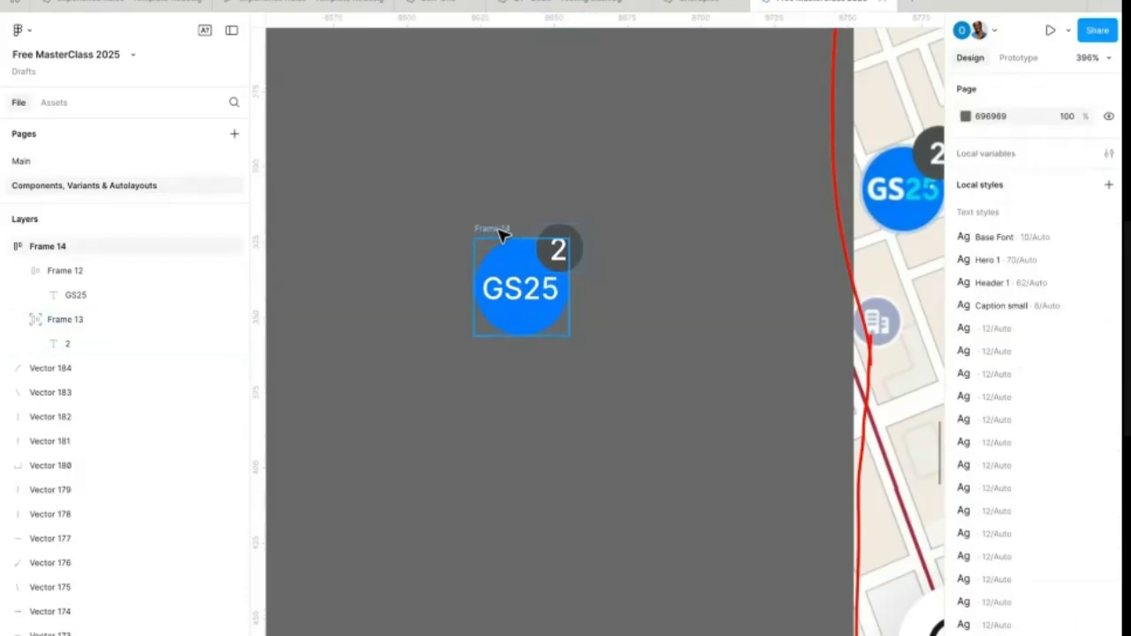
# Step: Move Frame 14 closer to the reference map pin, to about X 8661, Y 301
pyautogui.click(500, 232)
pyautogui.hscroll(3, 580, 293)
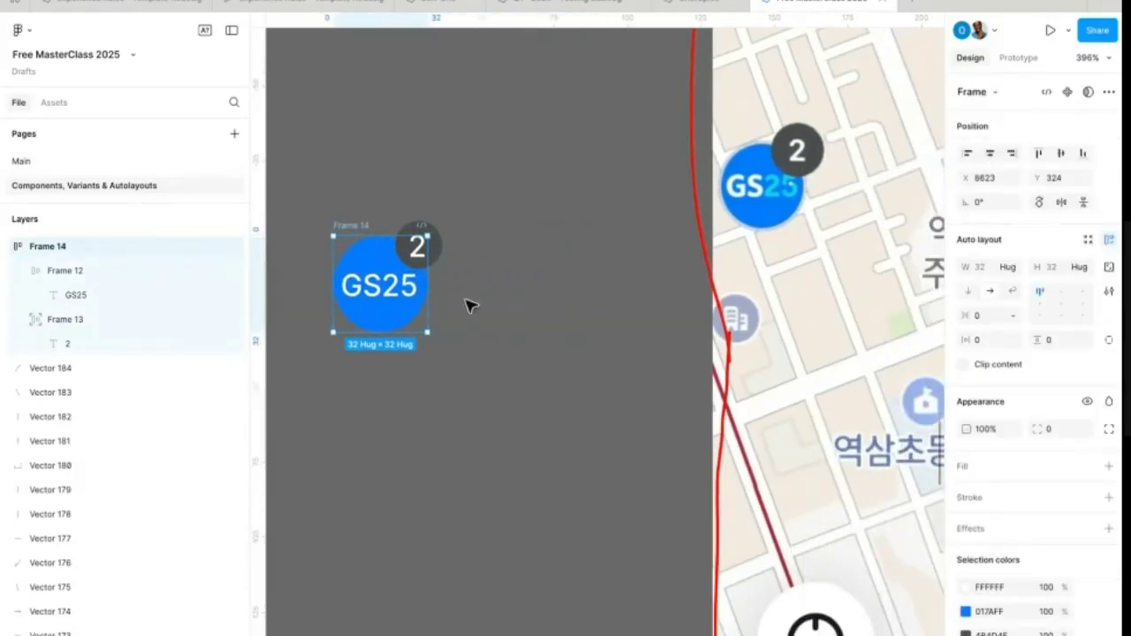
pyautogui.moveTo(339, 228); pyautogui.dragTo(462, 164)
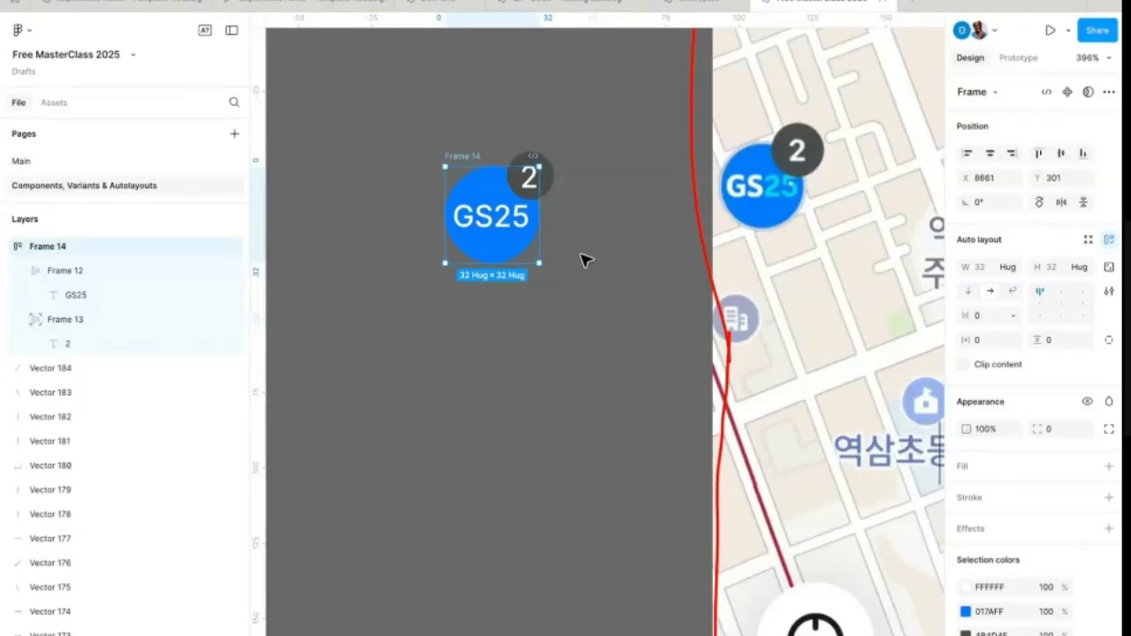
pyautogui.hscroll(-1, 582, 261)
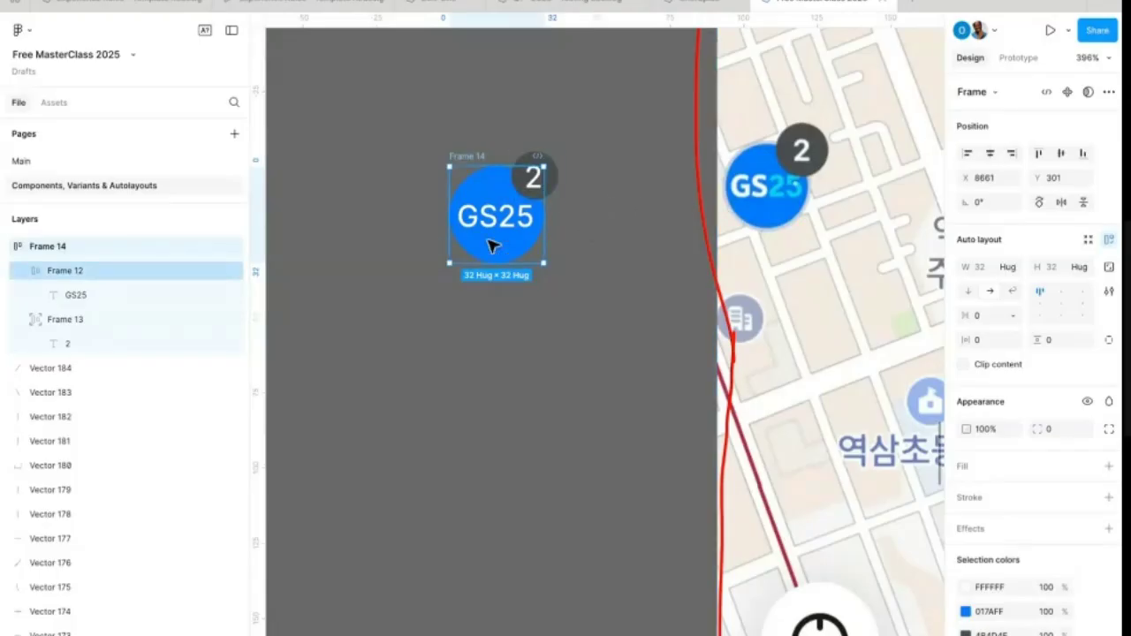
pyautogui.click(542, 181)
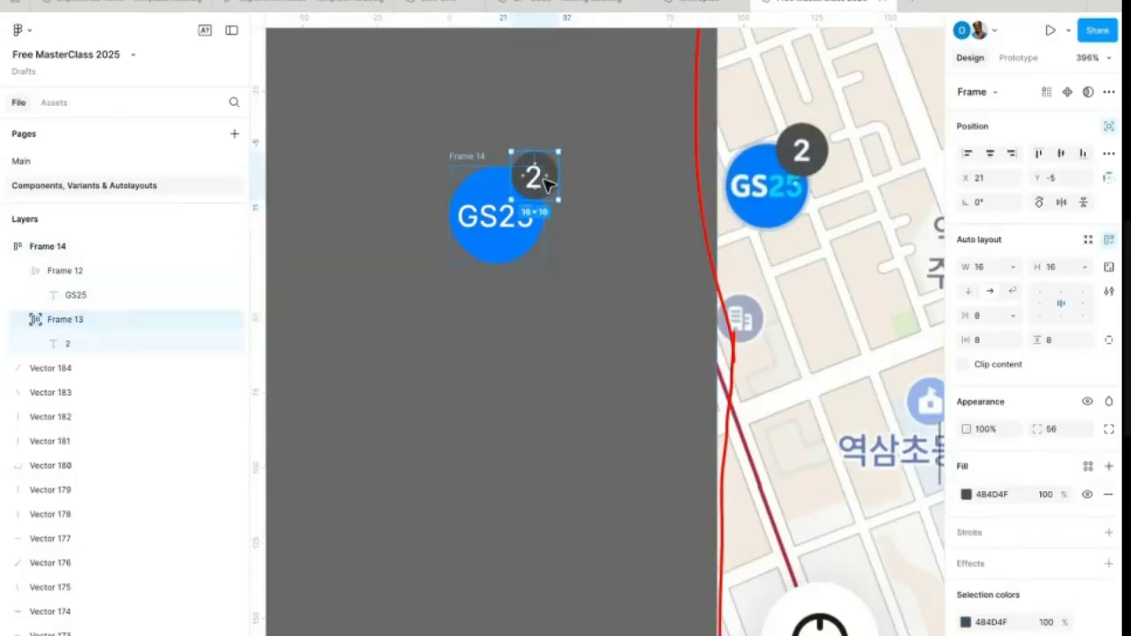
pyautogui.click(583, 230)
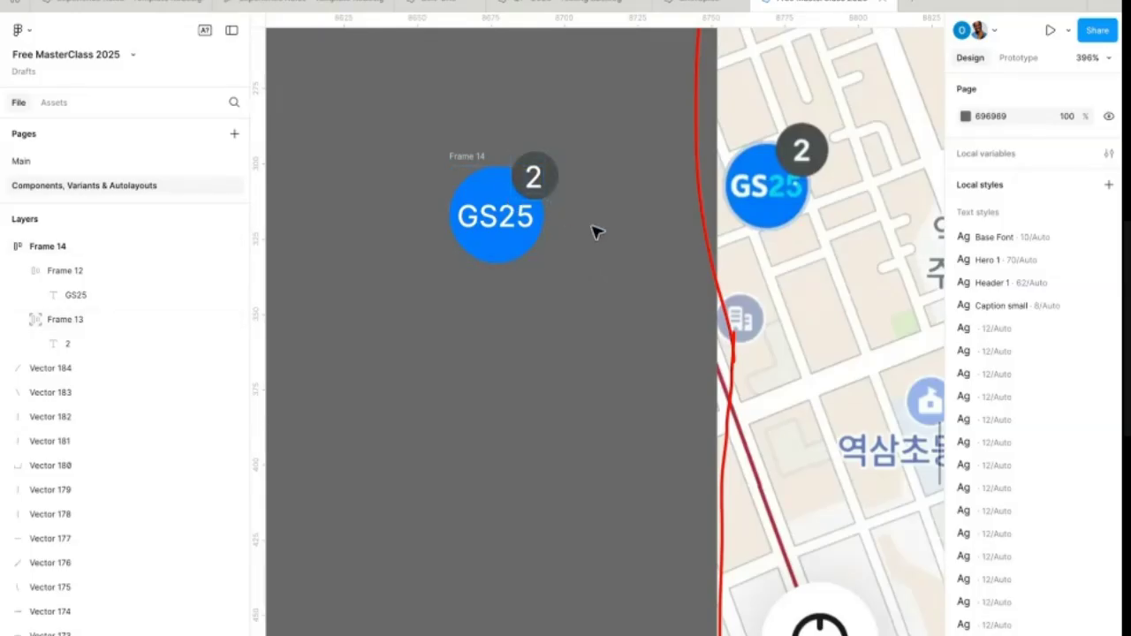
pyautogui.click(534, 176)
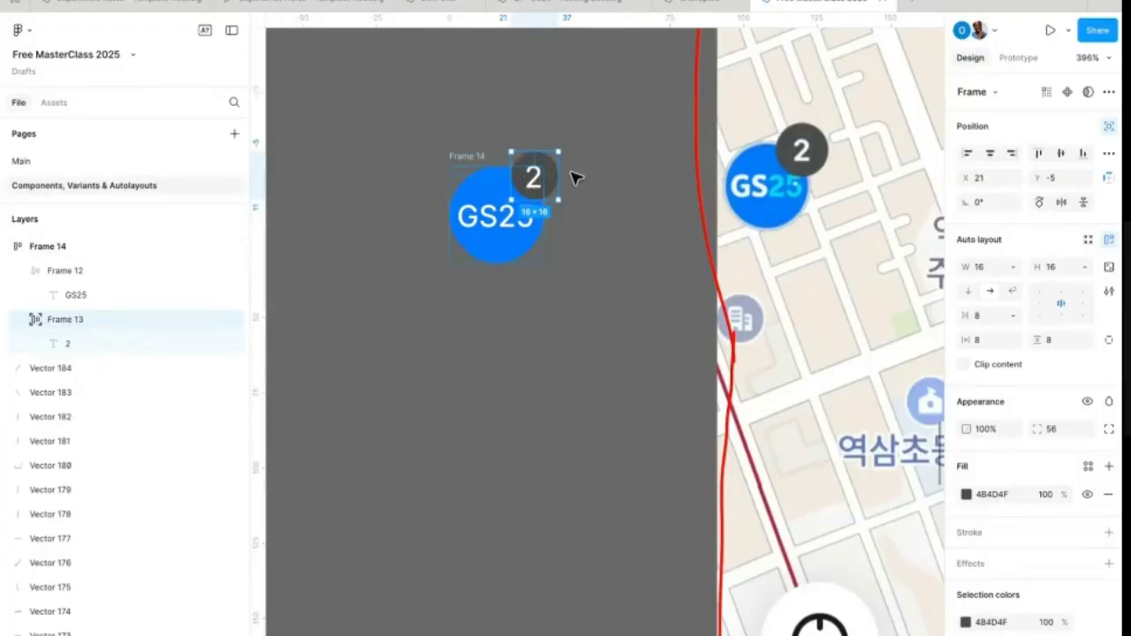
pyautogui.click(592, 200)
pyautogui.click(535, 178)
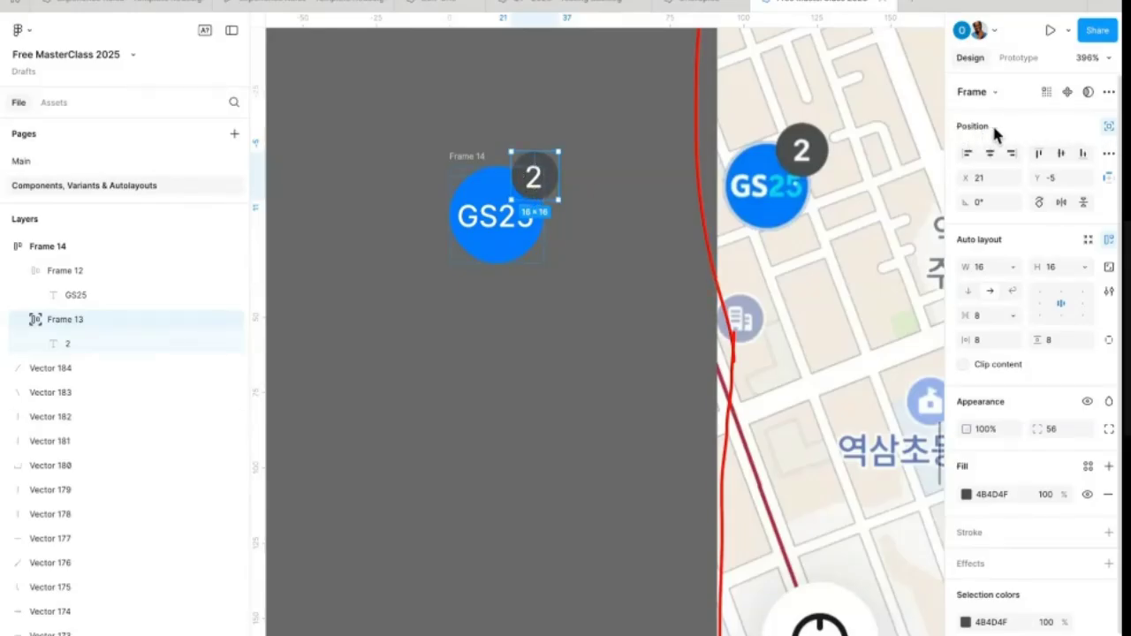
pyautogui.click(1108, 127)
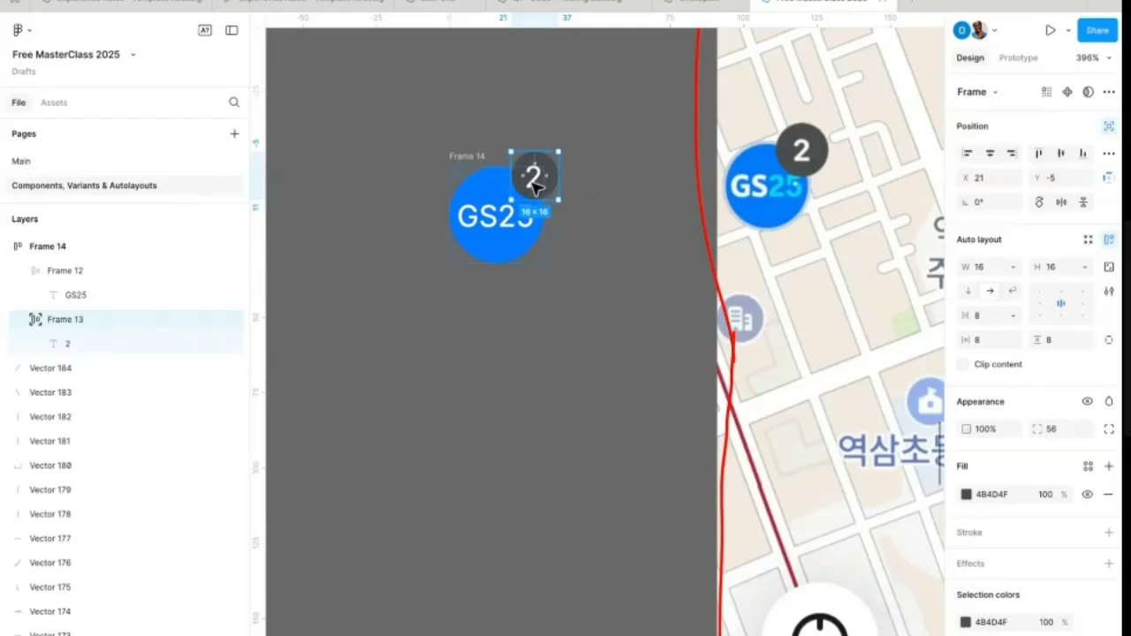
pyautogui.hscroll(1, 535, 182)
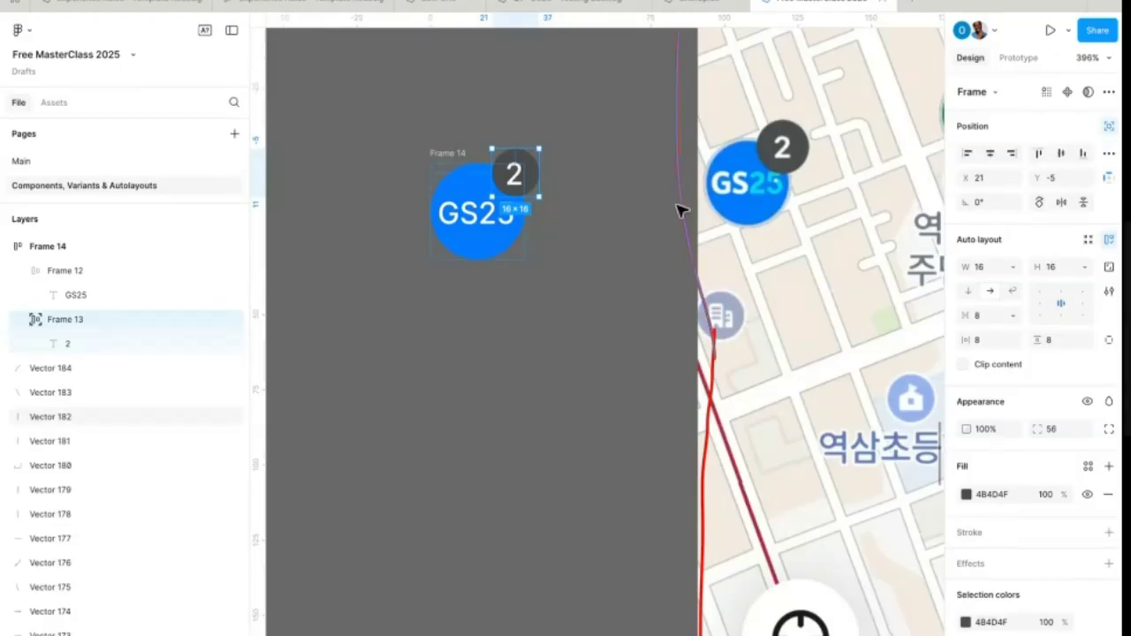
pyautogui.click(621, 222)
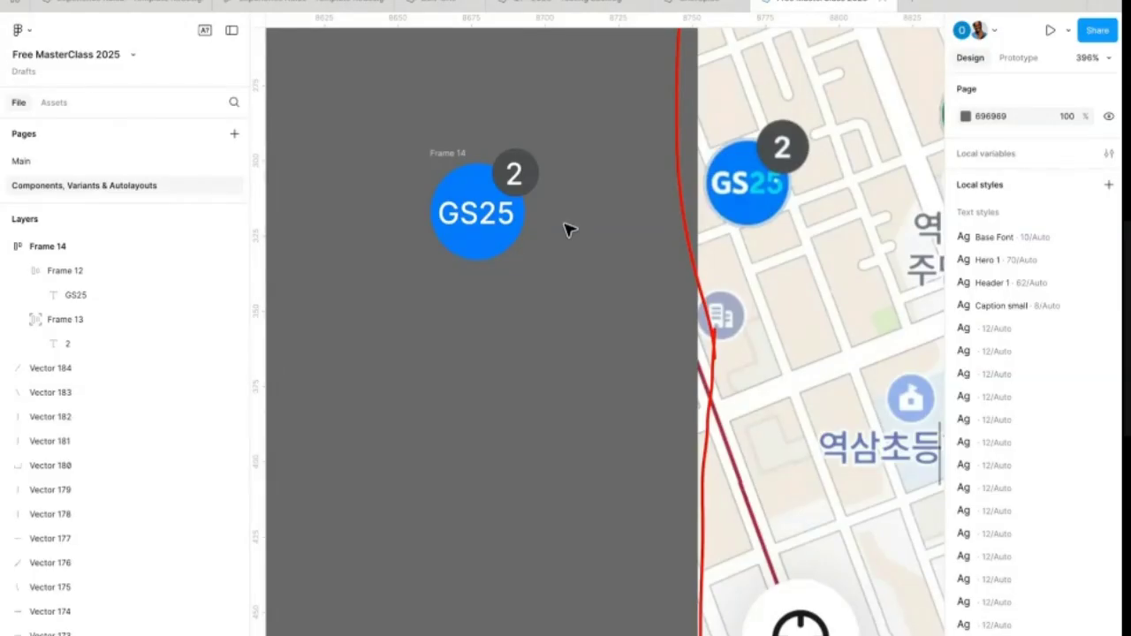
pyautogui.scroll(-1, 573, 225)
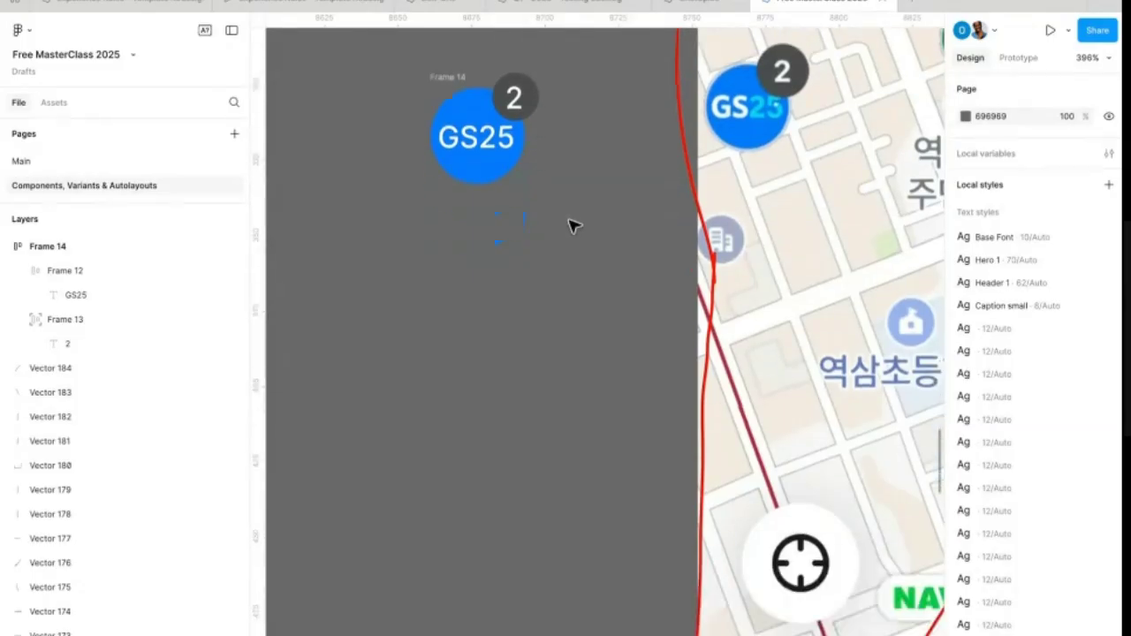
pyautogui.hscroll(8, 580, 235)
pyautogui.hscroll(-8, 594, 237)
pyautogui.scroll(1, 596, 237)
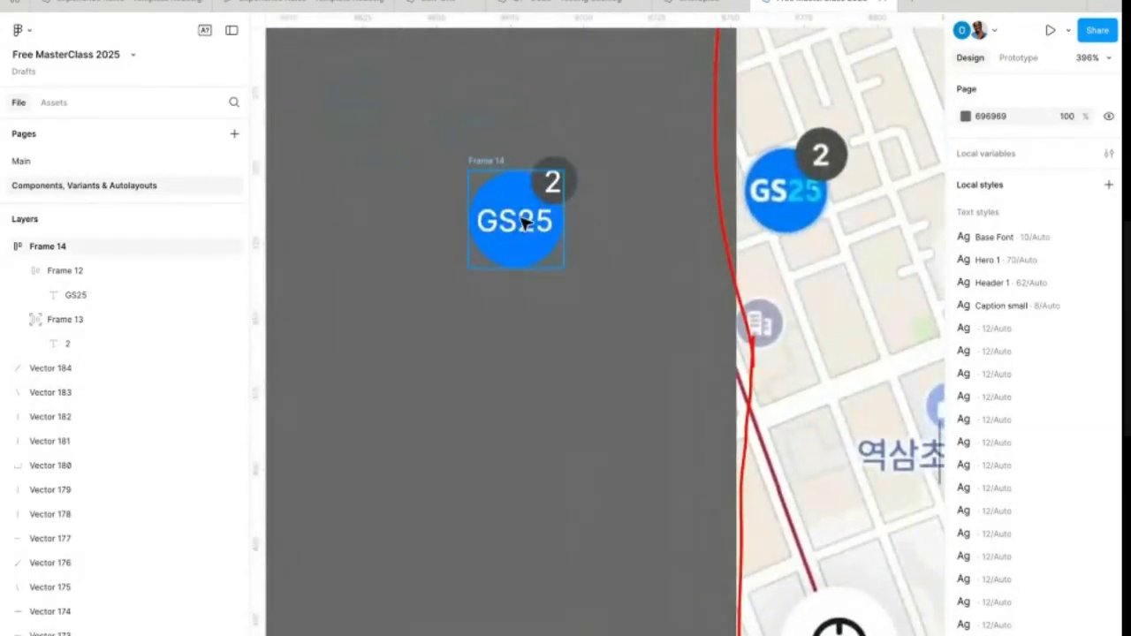
# Step: Duplicate Frame 14 onto empty canvas at about X 8560, Y 260, and ungroup the copy
pyautogui.moveTo(730, 279); pyautogui.dragTo(369, 128)
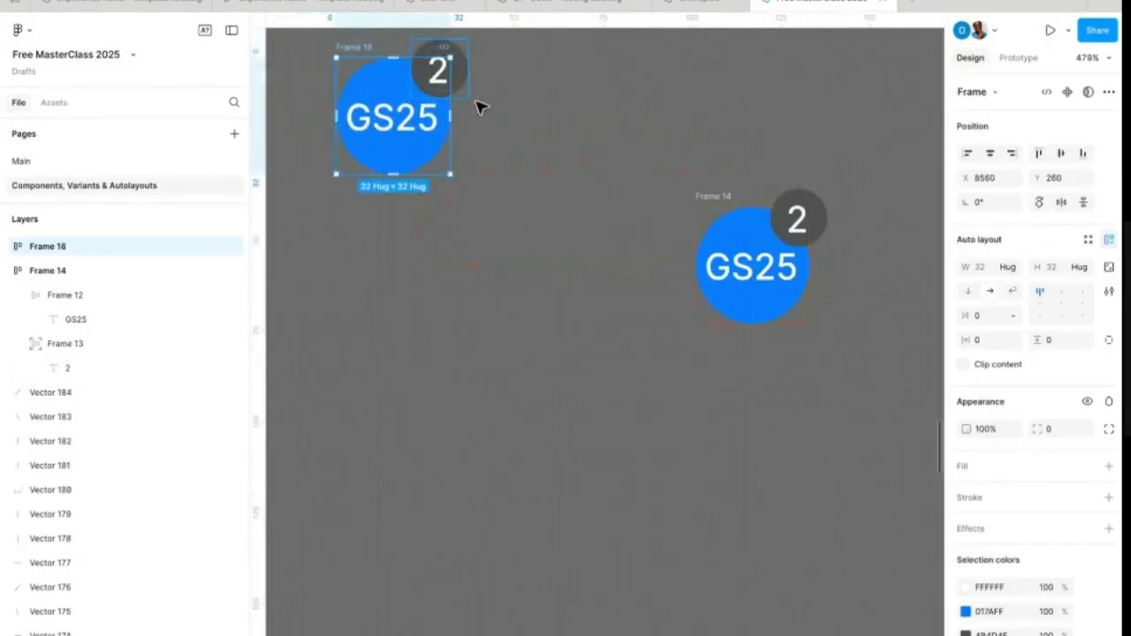
pyautogui.click(504, 119)
pyautogui.scroll(3, 490, 118)
pyautogui.hscroll(-3, 491, 118)
# Step: Delete the "2" badge of the ungrouped copy, keeping only its GS25 circle
pyautogui.click(584, 142)
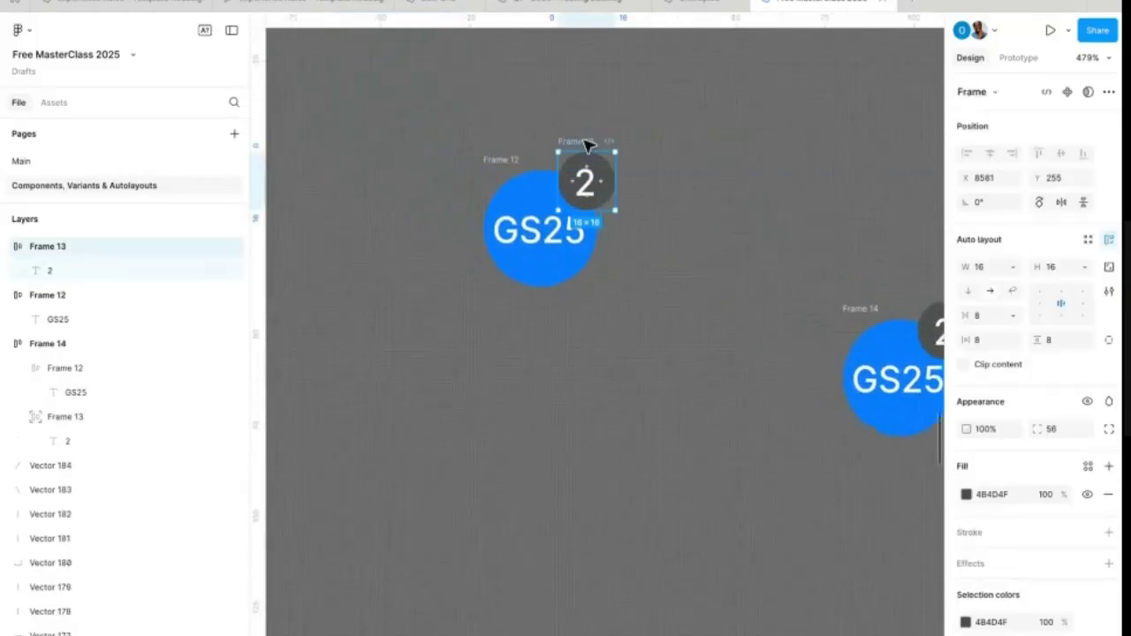
pyautogui.press('Delete')
pyautogui.scroll(2, 537, 187)
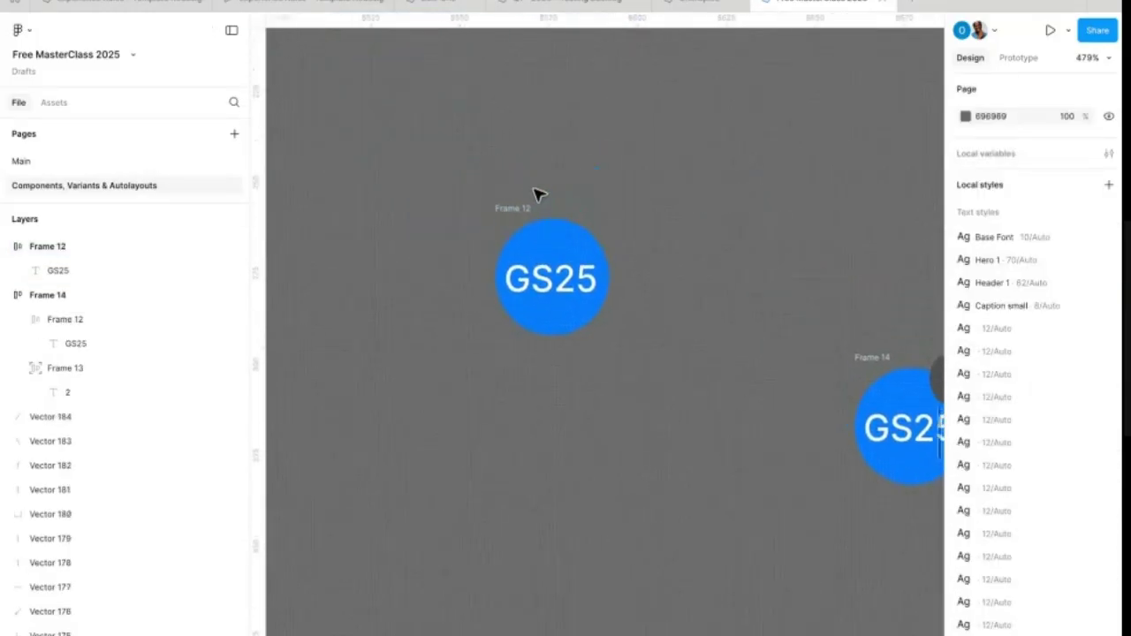
# Step: Duplicate the loose GS25 circle to about X 8607, Y 247, and change the copy's text to "2"
pyautogui.moveTo(524, 215); pyautogui.dragTo(684, 167)
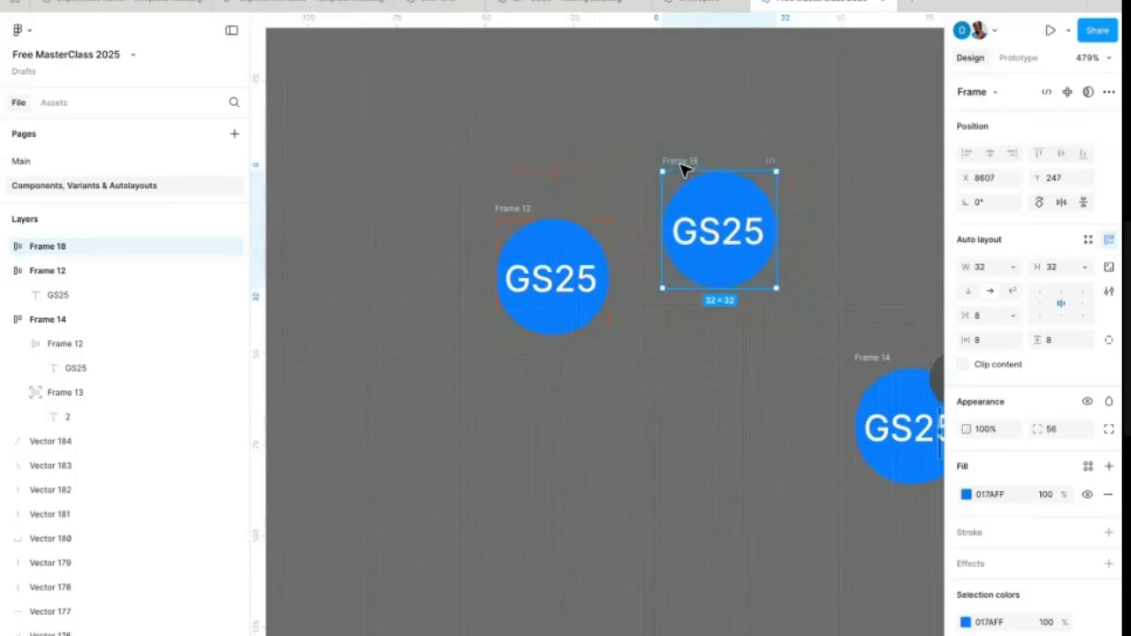
pyautogui.doubleClick(742, 234)
pyautogui.write('2')
pyautogui.press('Escape')
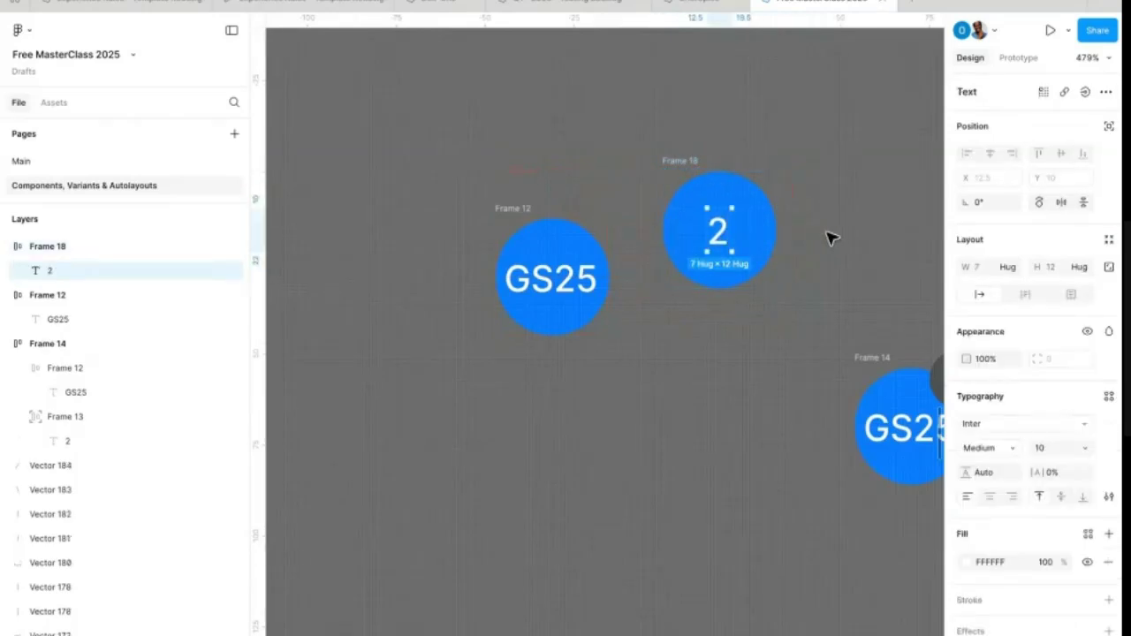
pyautogui.click(805, 245)
# Step: Resize the new "2" circle to 16 wide by 16 high
pyautogui.click(750, 244)
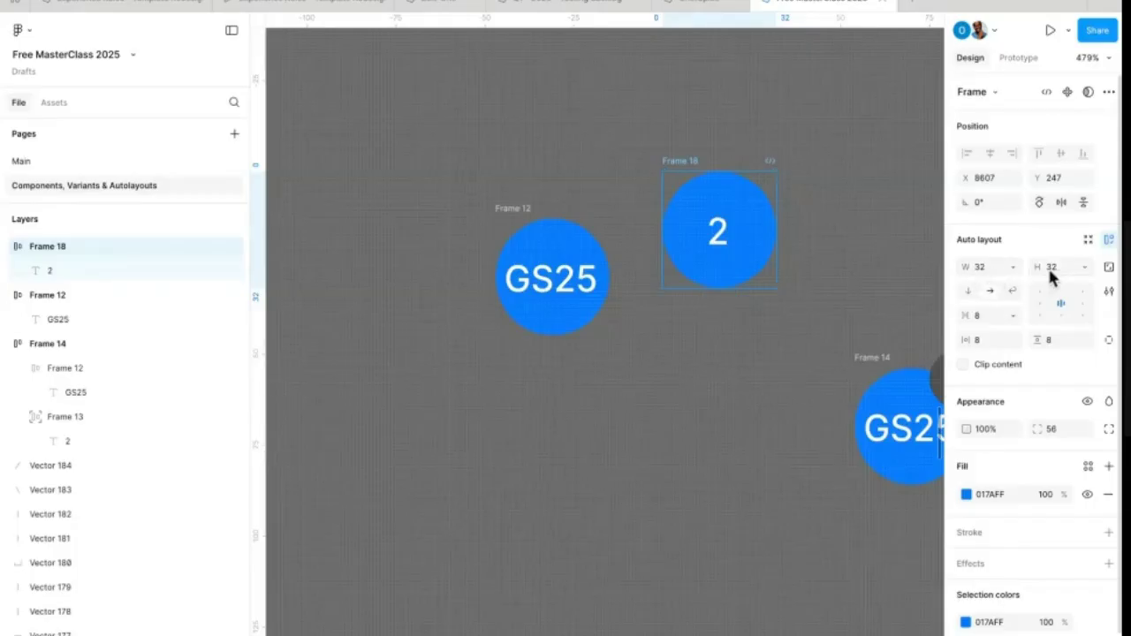
pyautogui.click(995, 271)
pyautogui.hotkey('shift', 'Down')
pyautogui.hotkey('shift', 'Down')
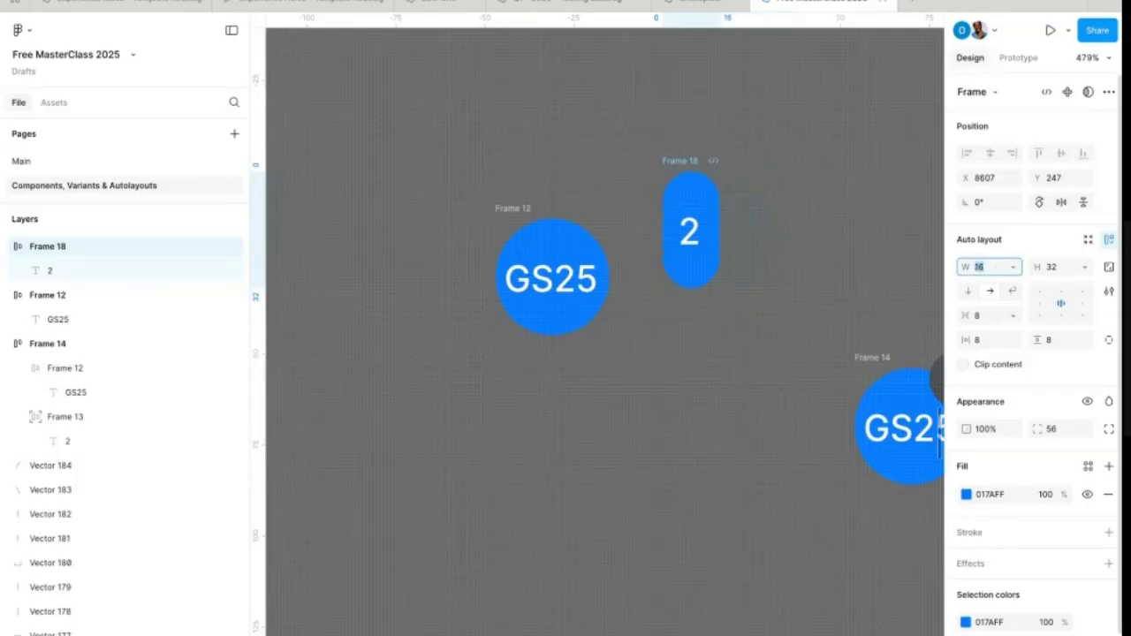
pyautogui.click(1068, 268)
pyautogui.hotkey('shift', 'Down')
pyautogui.hotkey('shift', 'Down')
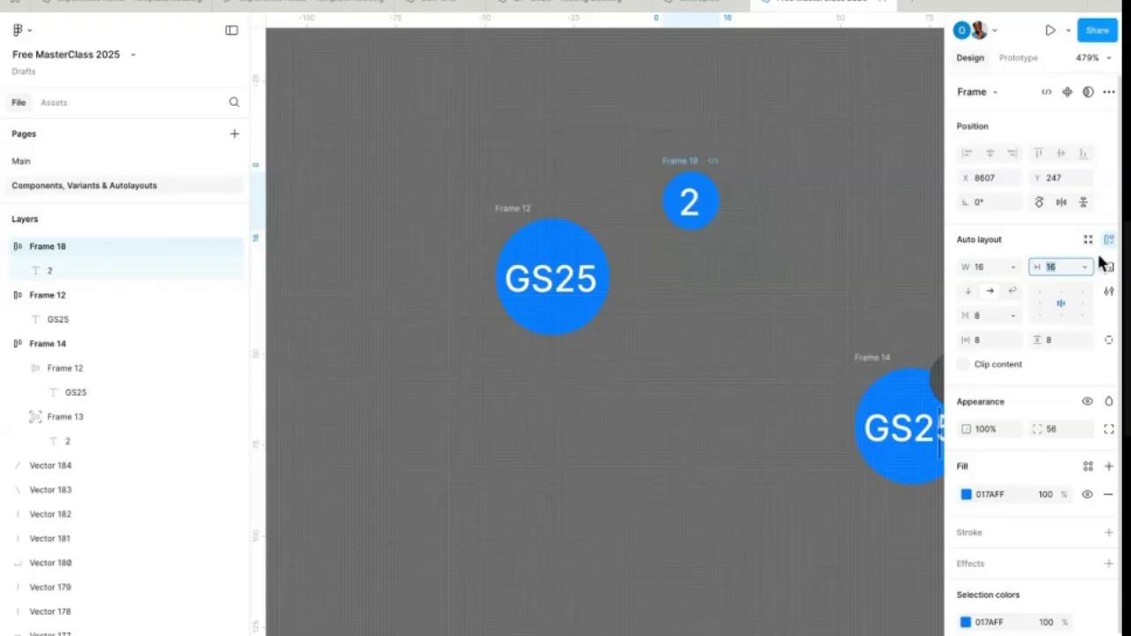
pyautogui.click(898, 209)
# Step: Fill the small "2" circle with black (000000) and move it beside the GS25 circle's right edge, vertically centred
pyautogui.click(685, 168)
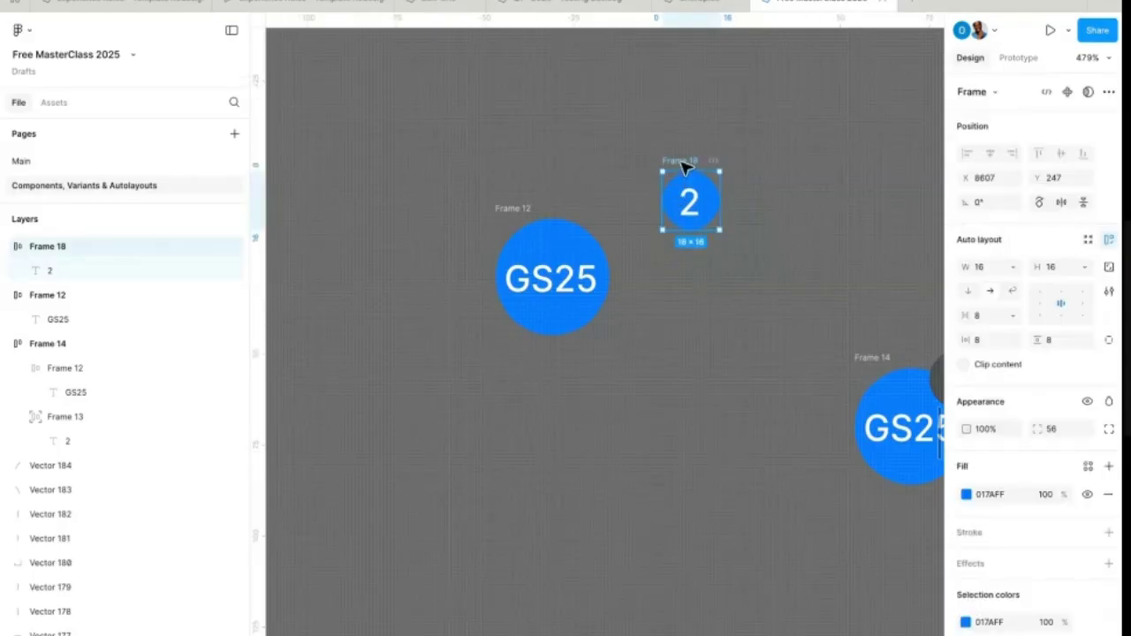
pyautogui.click(965, 494)
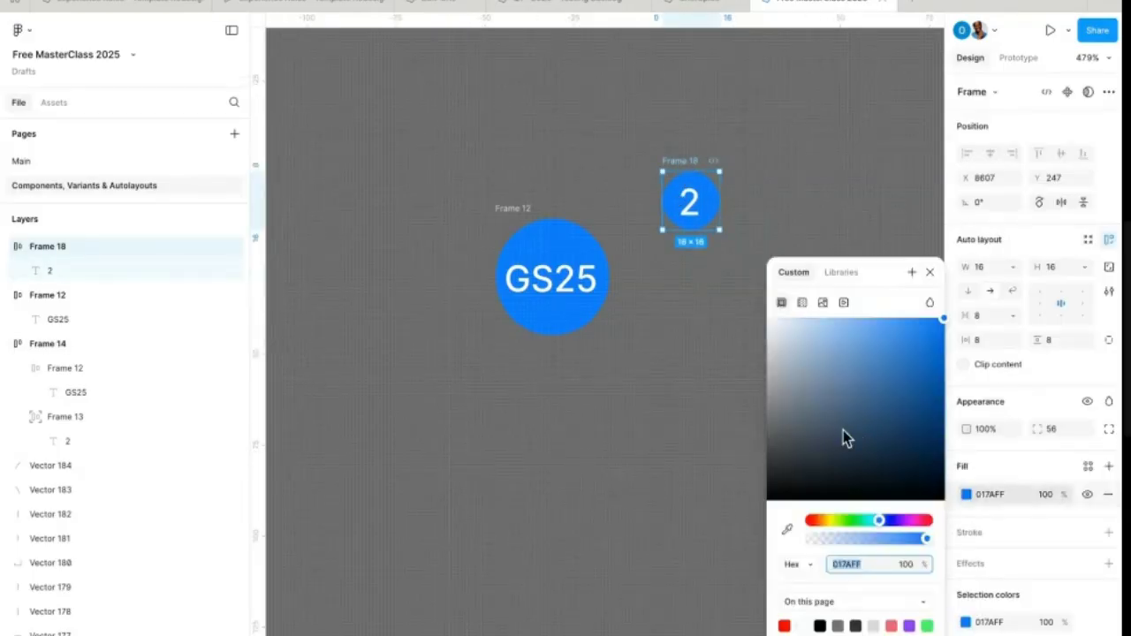
pyautogui.moveTo(846, 437); pyautogui.dragTo(767, 499)
pyautogui.click(613, 354)
pyautogui.hscroll(-3, 715, 318)
pyautogui.scroll(1, 716, 318)
pyautogui.scroll(-3, 727, 323)
pyautogui.hscroll(3, 727, 324)
pyautogui.hscroll(-2, 727, 324)
pyautogui.scroll(1, 727, 323)
pyautogui.click(756, 164)
pyautogui.moveTo(758, 164); pyautogui.dragTo(750, 242)
# Step: Wrap the loose GS25 circle and black "2" badge in an auto layout frame and move it to about X 8565, Y 263
pyautogui.moveTo(530, 141); pyautogui.dragTo(846, 378)
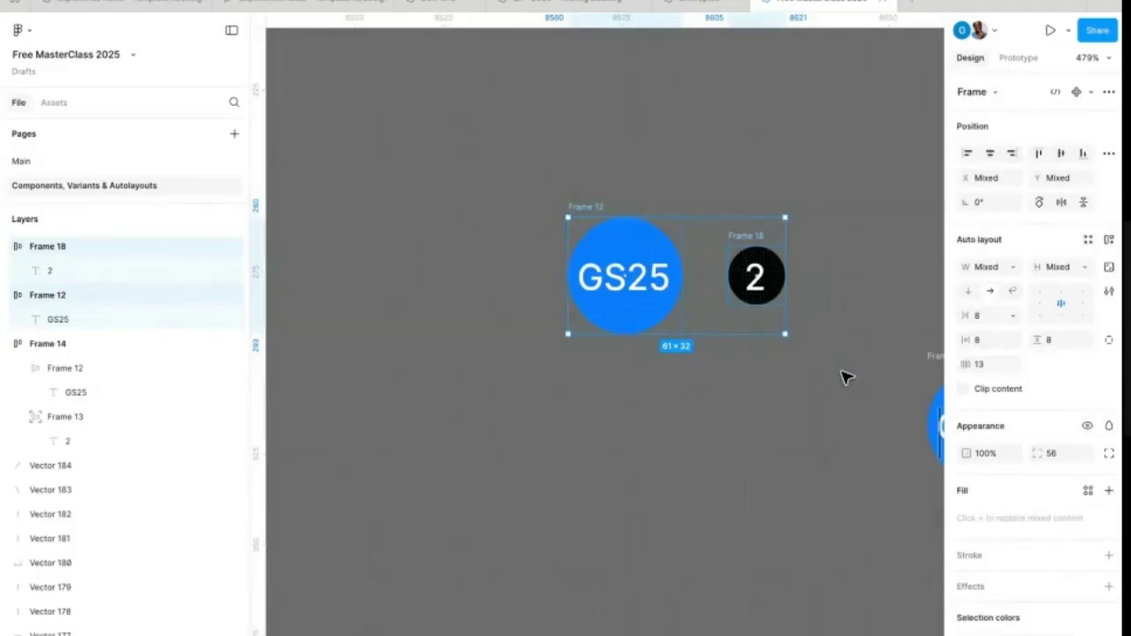
pyautogui.hotkey('shift', 'a')
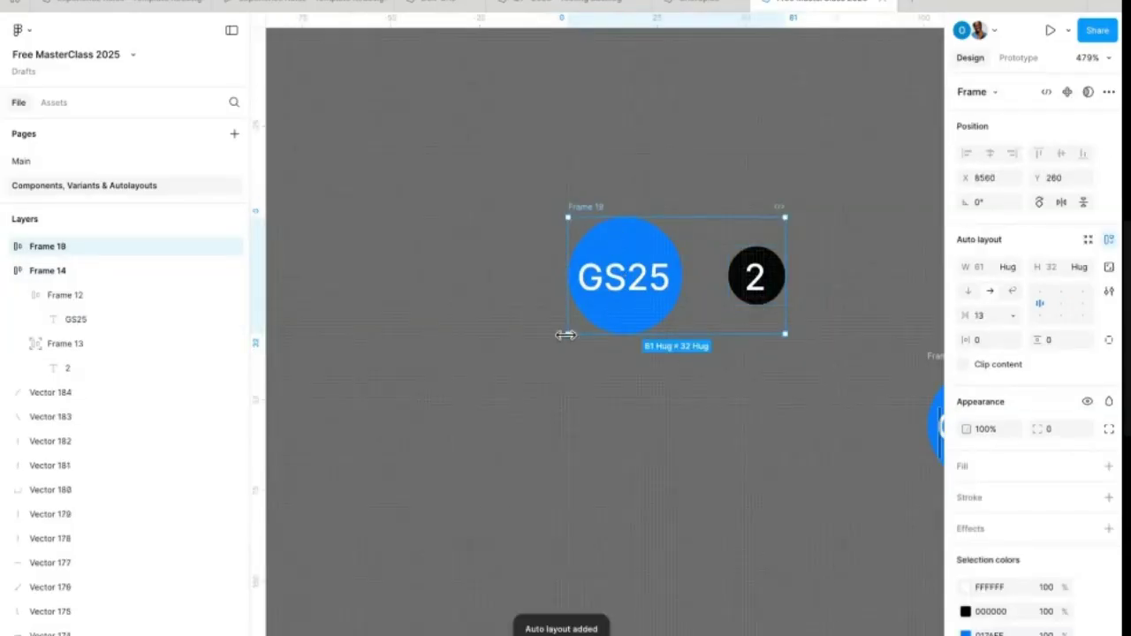
pyautogui.moveTo(598, 215)
pyautogui.mouseDown()
pyautogui.moveTo(571, 189)
pyautogui.moveTo(616, 223)
pyautogui.mouseUp()
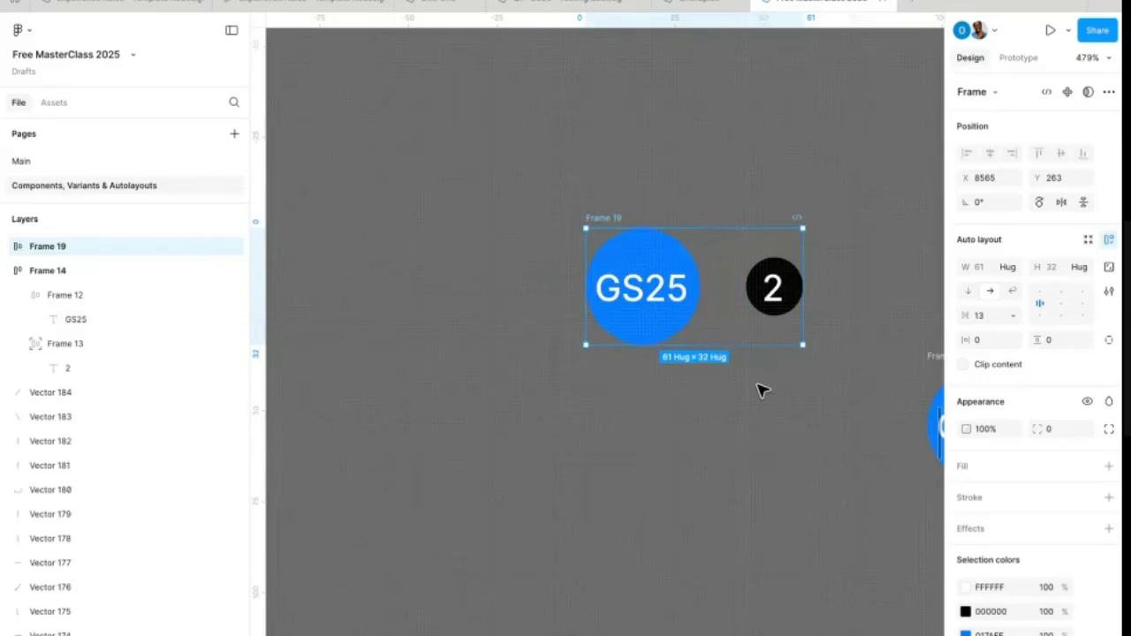
# Step: Give the black "2" badge absolute position and nudge it over the GS25 circle's upper-right edge to X 22, Y -6
pyautogui.click(782, 291)
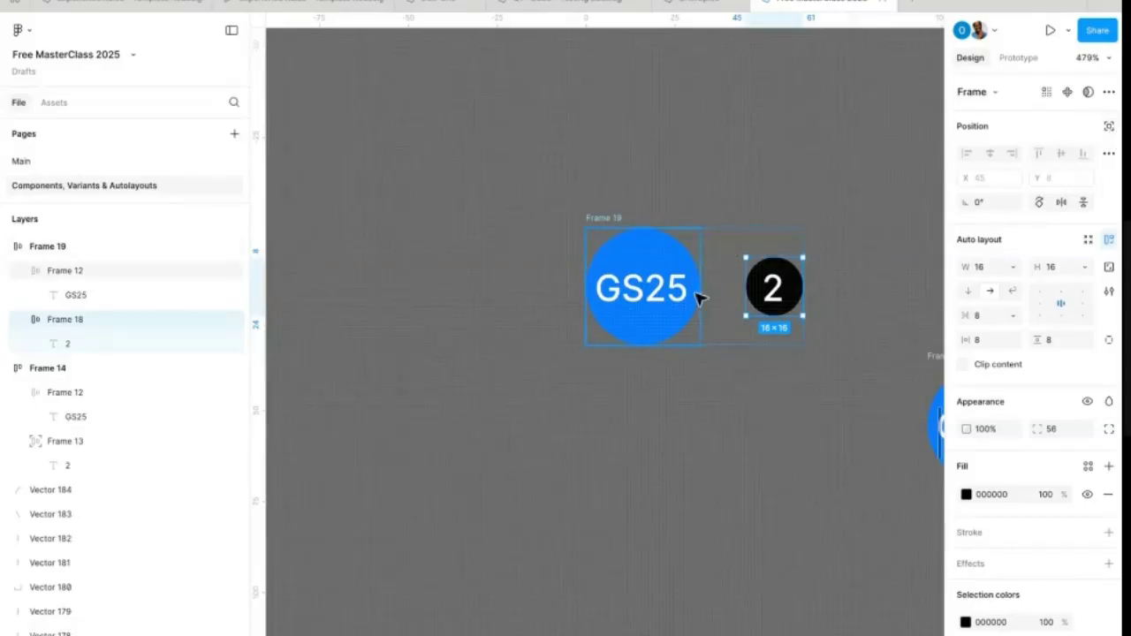
pyautogui.click(1108, 126)
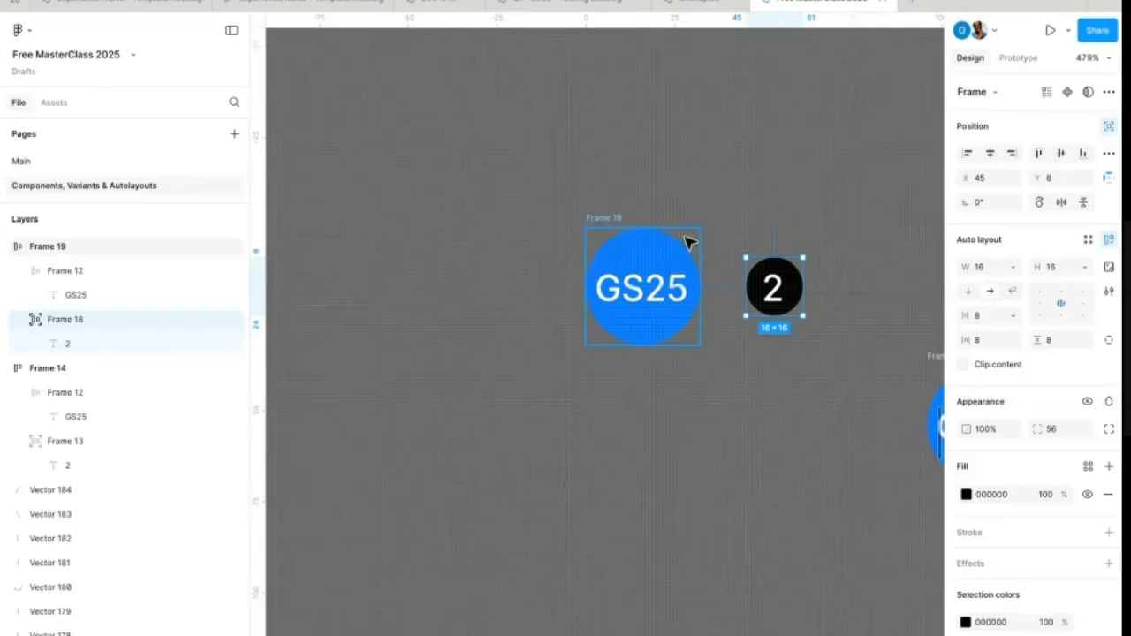
pyautogui.press('Left')
pyautogui.press('Left')
pyautogui.press('Left')
pyautogui.press('Left')
pyautogui.press('Left')
pyautogui.press('Left')
pyautogui.press('Left')
pyautogui.press('Left')
pyautogui.press('Left')
pyautogui.press('Left')
pyautogui.press('Left')
pyautogui.press('Left')
pyautogui.press('Left')
pyautogui.press('Left')
pyautogui.press('Left')
pyautogui.press('Left')
pyautogui.press('Left')
pyautogui.press('Left')
pyautogui.press('Left')
pyautogui.press('Left')
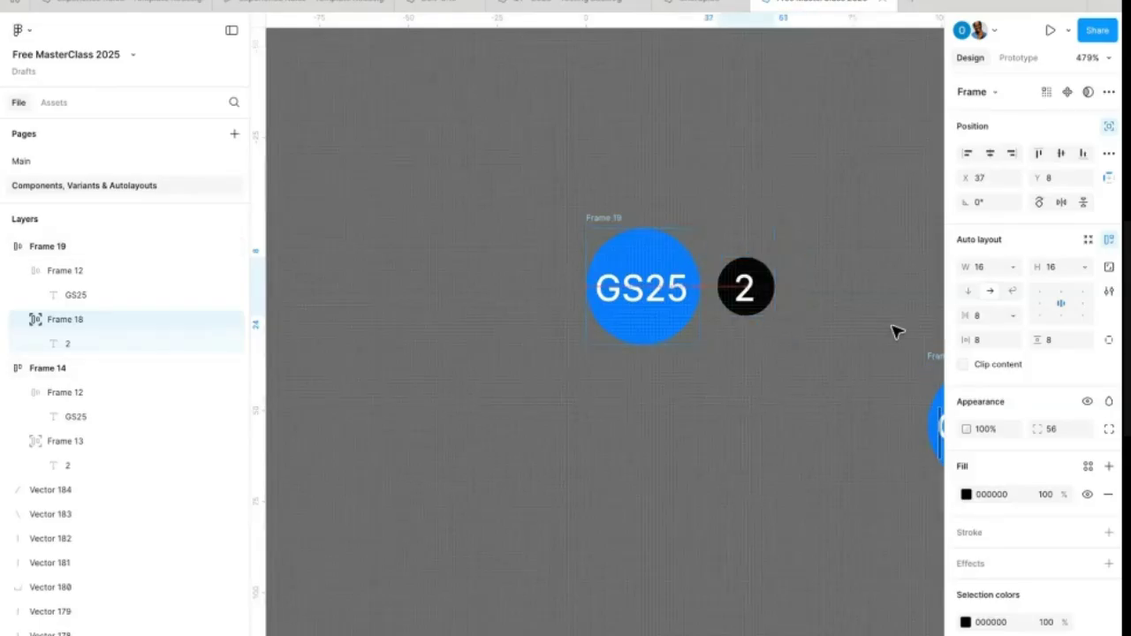
pyautogui.press('Left')
pyautogui.press('Up')
pyautogui.press('Up')
pyautogui.press('Up')
pyautogui.press('Up')
pyautogui.press('Up')
pyautogui.press('Up')
pyautogui.press('Up')
pyautogui.press('Up')
pyautogui.press('Up')
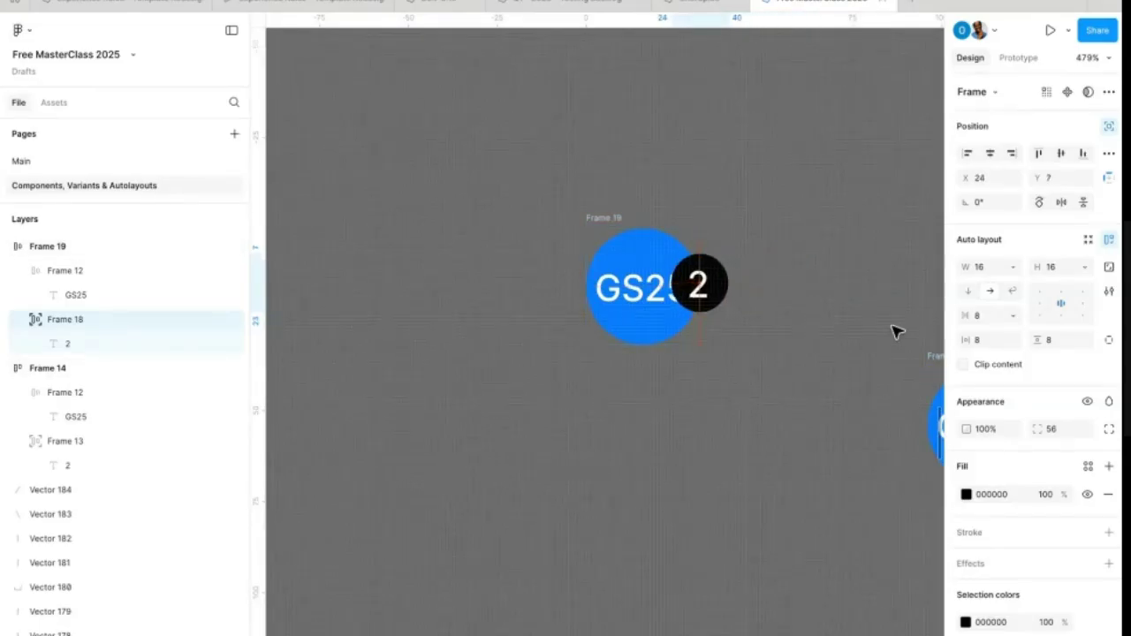
pyautogui.press('Up')
pyautogui.press('Up')
pyautogui.press('Up')
pyautogui.press('Left')
pyautogui.press('Left')
pyautogui.press('Up')
pyautogui.press('Up')
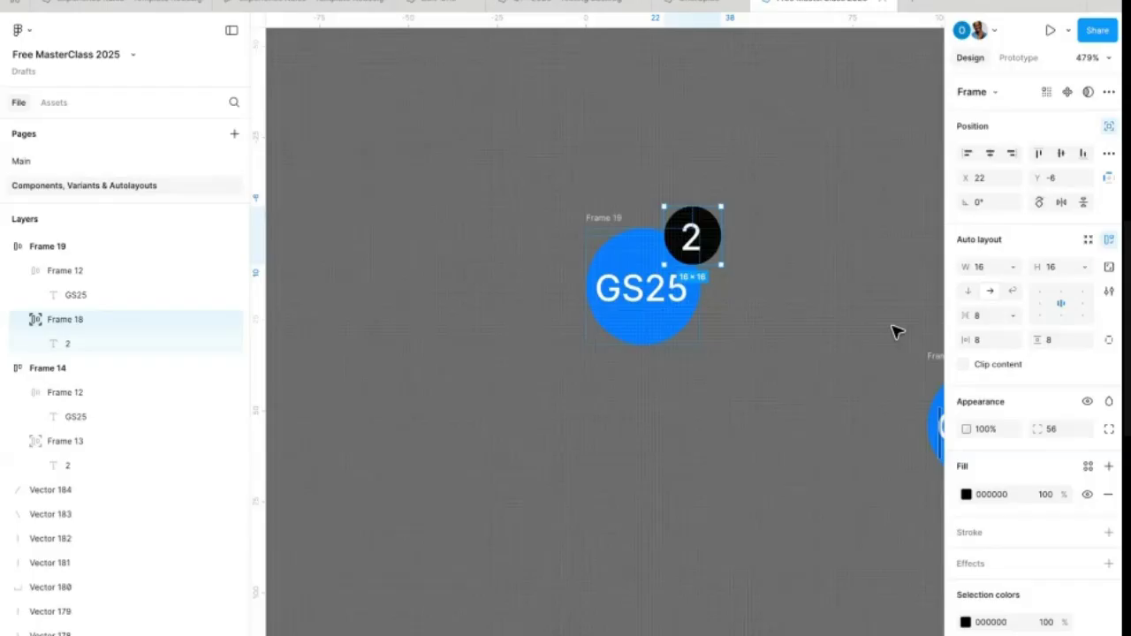
# Step: Turn off absolute position for the black "2" badge to return it to the auto layout flow
pyautogui.scroll(3, 888, 283)
pyautogui.click(886, 282)
pyautogui.click(657, 220)
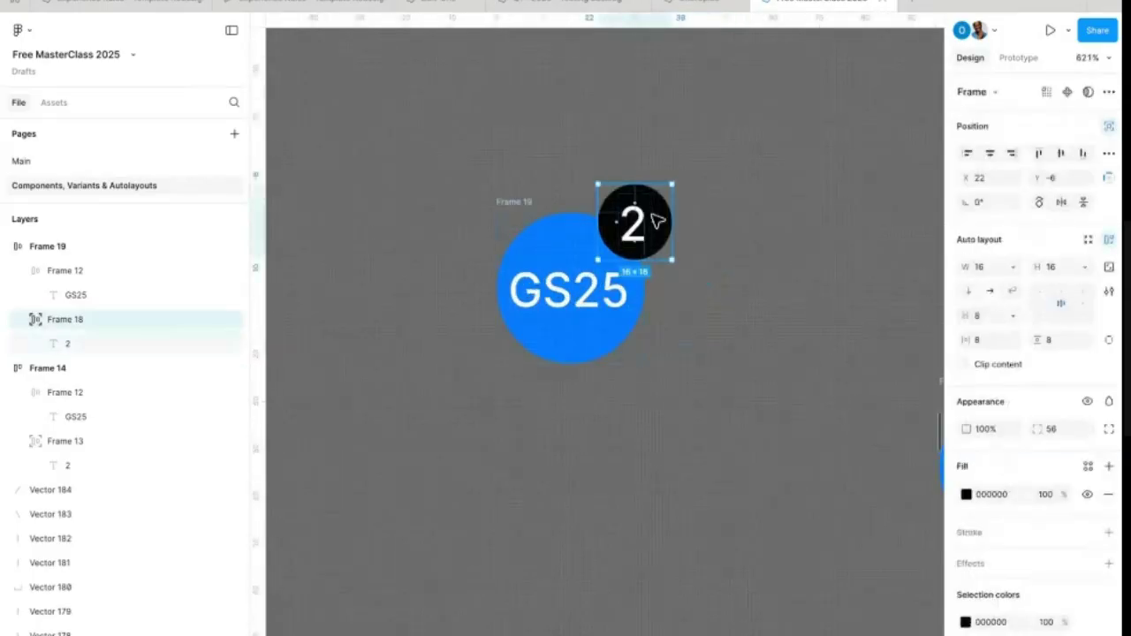
pyautogui.click(1106, 131)
pyautogui.click(833, 346)
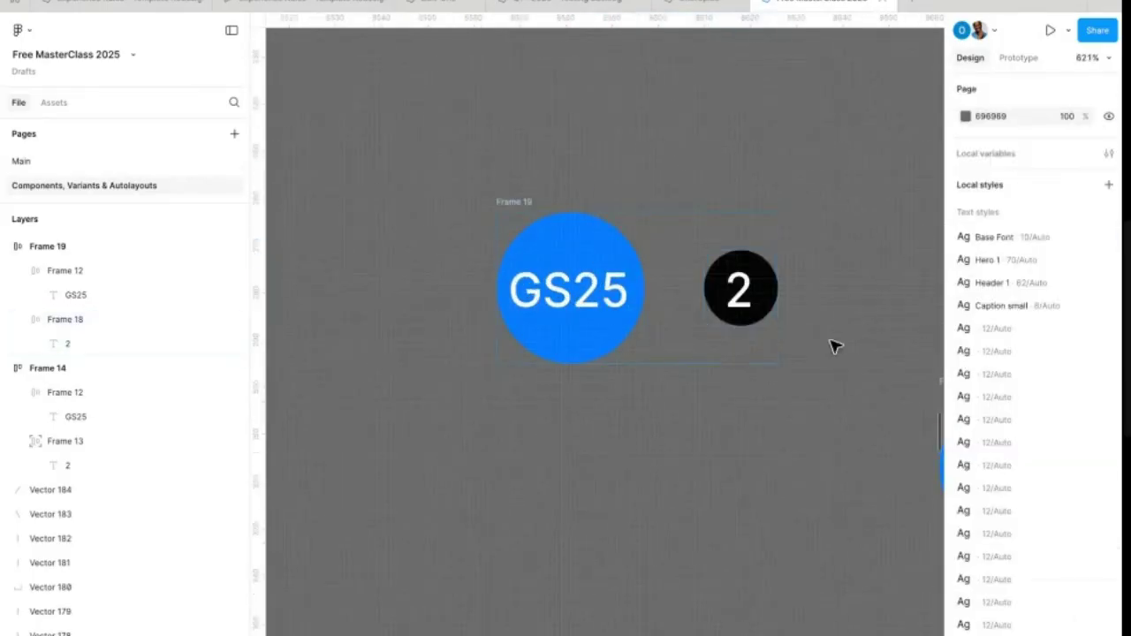
# Step: Set the black "2" badge to absolute position again and nudge it over the GS25 circle to X 21, Y -5
pyautogui.click(737, 300)
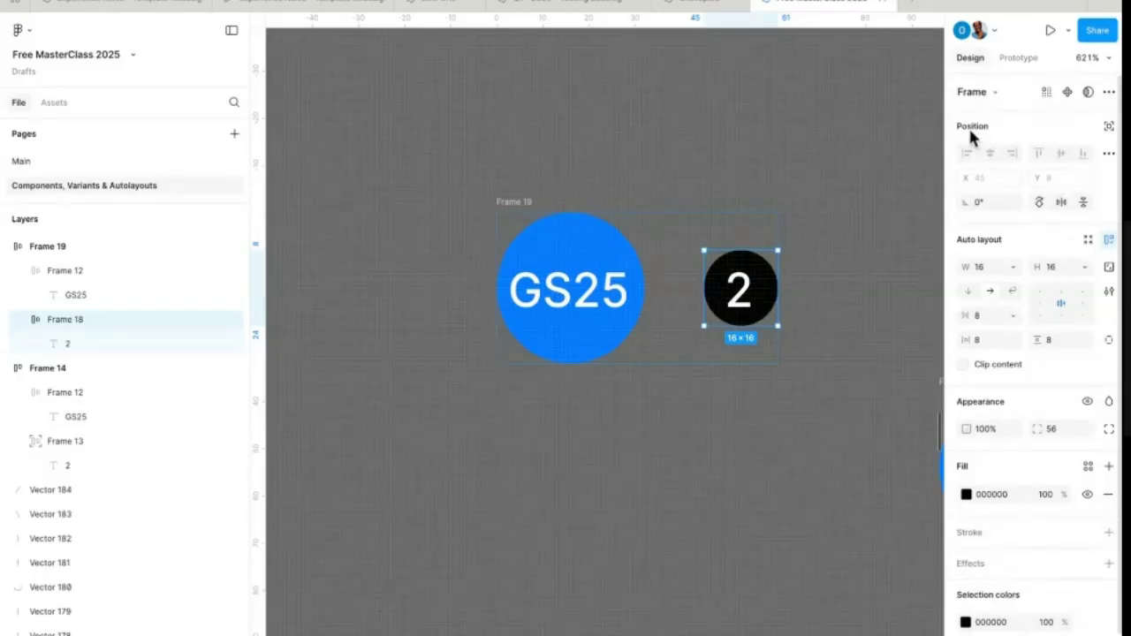
pyautogui.click(1108, 127)
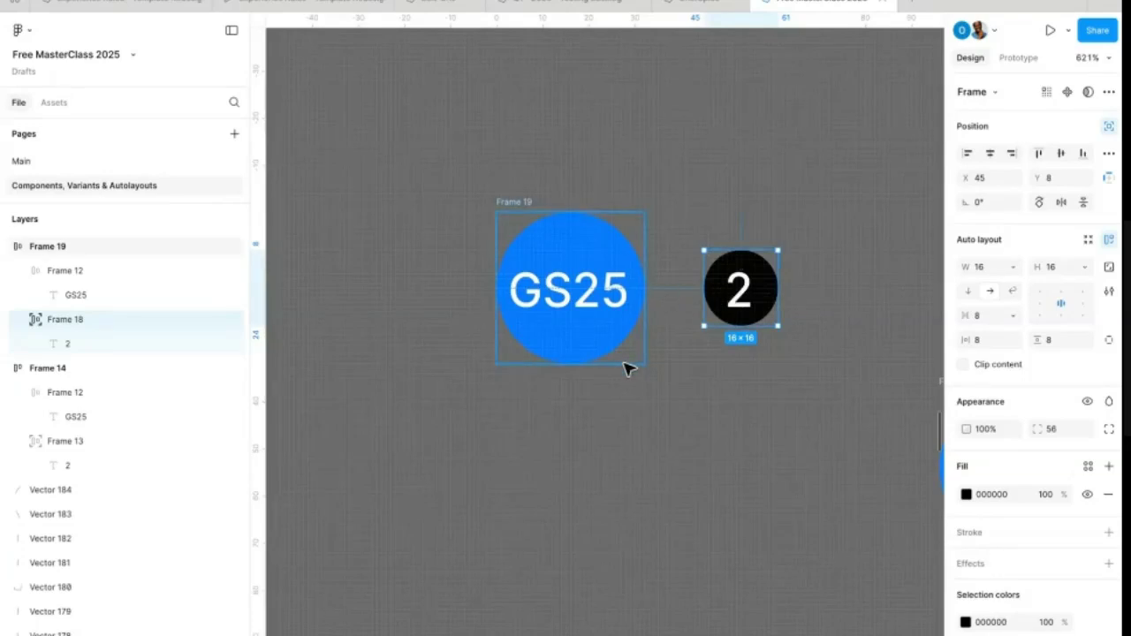
pyautogui.press('Left')
pyautogui.press('Left')
pyautogui.press('Left')
pyautogui.press('Left')
pyautogui.press('Left')
pyautogui.press('Left')
pyautogui.press('Left')
pyautogui.press('Left')
pyautogui.press('Left')
pyautogui.press('Left')
pyautogui.press('Left')
pyautogui.press('Left')
pyautogui.press('Left')
pyautogui.press('Left')
pyautogui.press('Left')
pyautogui.press('Left')
pyautogui.press('Left')
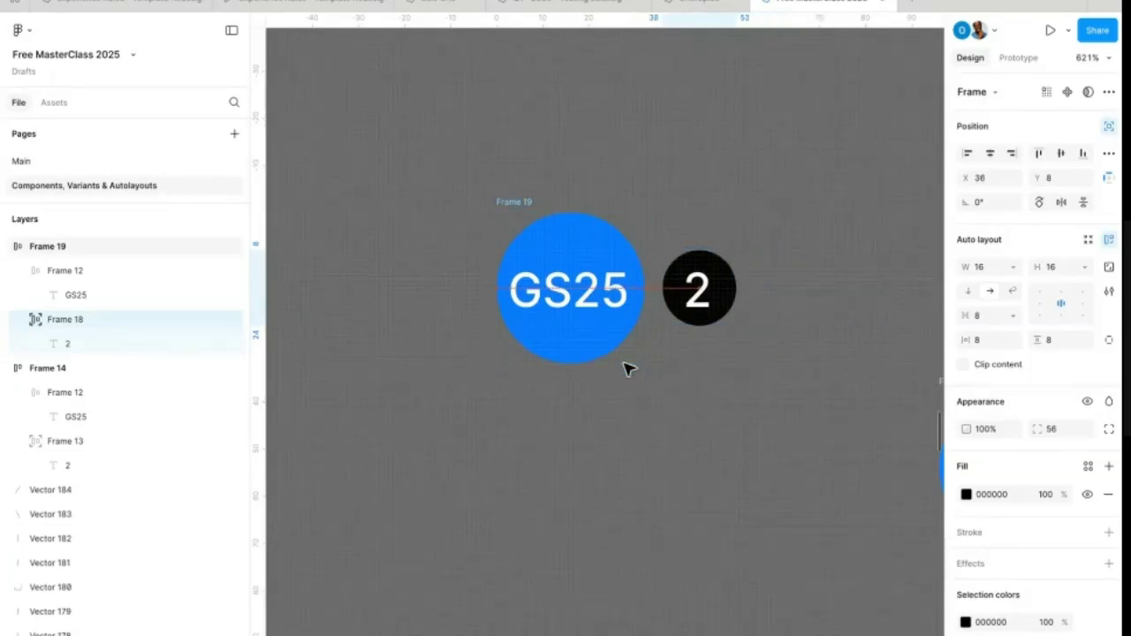
pyautogui.press('Up')
pyautogui.press('Up')
pyautogui.press('Up')
pyautogui.press('Up')
pyautogui.press('Up')
pyautogui.press('Up')
pyautogui.press('Up')
pyautogui.press('Up')
pyautogui.press('Up')
pyautogui.press('Up')
pyautogui.press('Up')
pyautogui.press('Up')
pyautogui.press('Up')
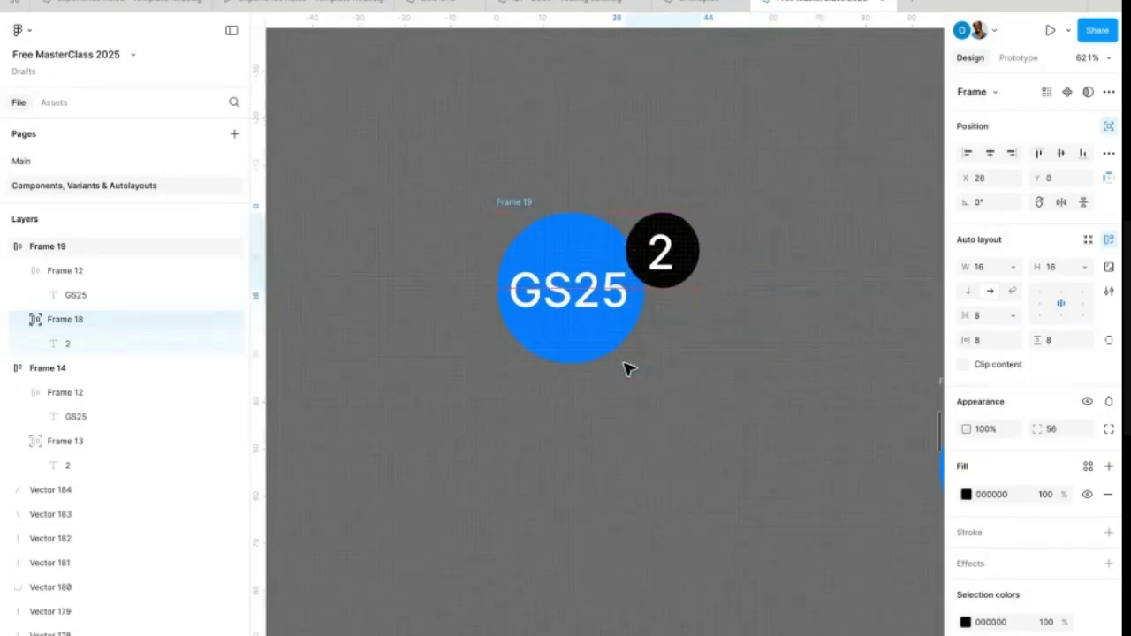
pyautogui.press('Left')
pyautogui.press('Left')
pyautogui.press('Left')
pyautogui.press('Left')
pyautogui.press('Left')
pyautogui.press('Left')
pyautogui.press('Right')
pyautogui.press('Down')
pyautogui.press('Right')
pyautogui.press('Up')
pyautogui.press('Up')
pyautogui.press('Down')
pyautogui.press('Left')
pyautogui.press('Left')
pyautogui.press('Left')
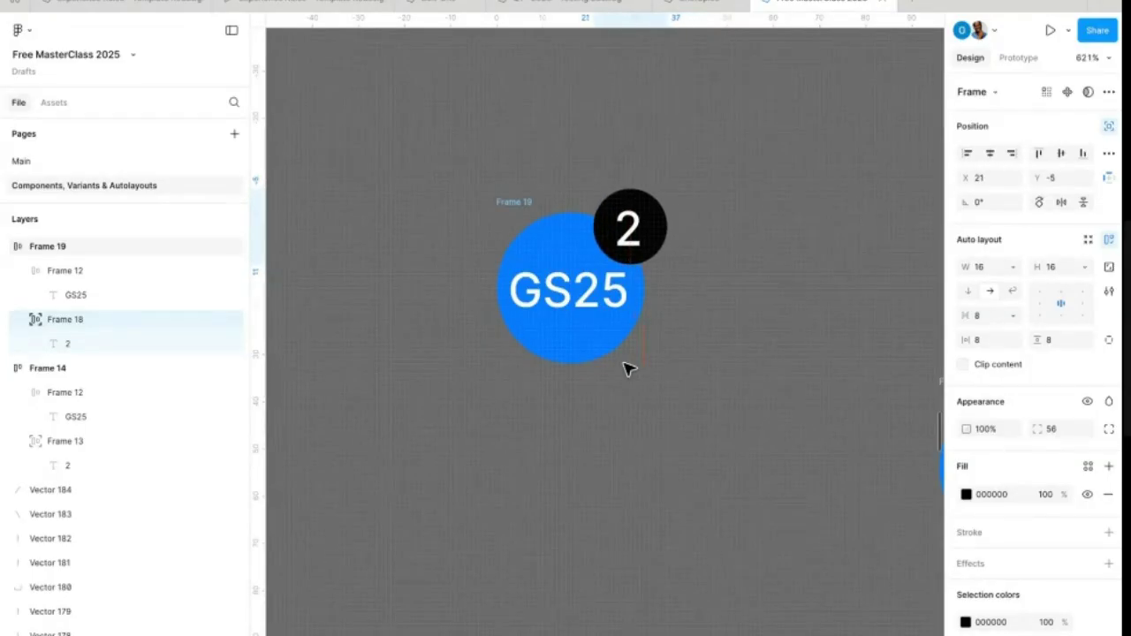
pyautogui.click(689, 313)
# Step: Move Frame 19 with its black badge to about X 8575, Y 265
pyautogui.scroll(3, 689, 314)
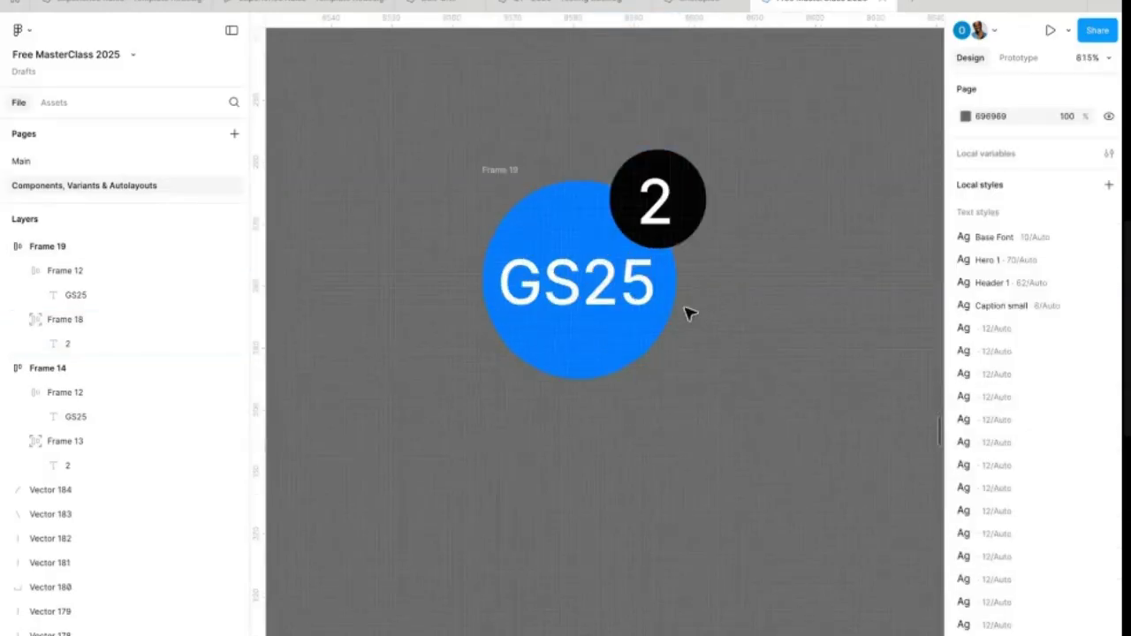
pyautogui.scroll(-5, 689, 314)
pyautogui.scroll(3, 695, 386)
pyautogui.scroll(-5, 689, 389)
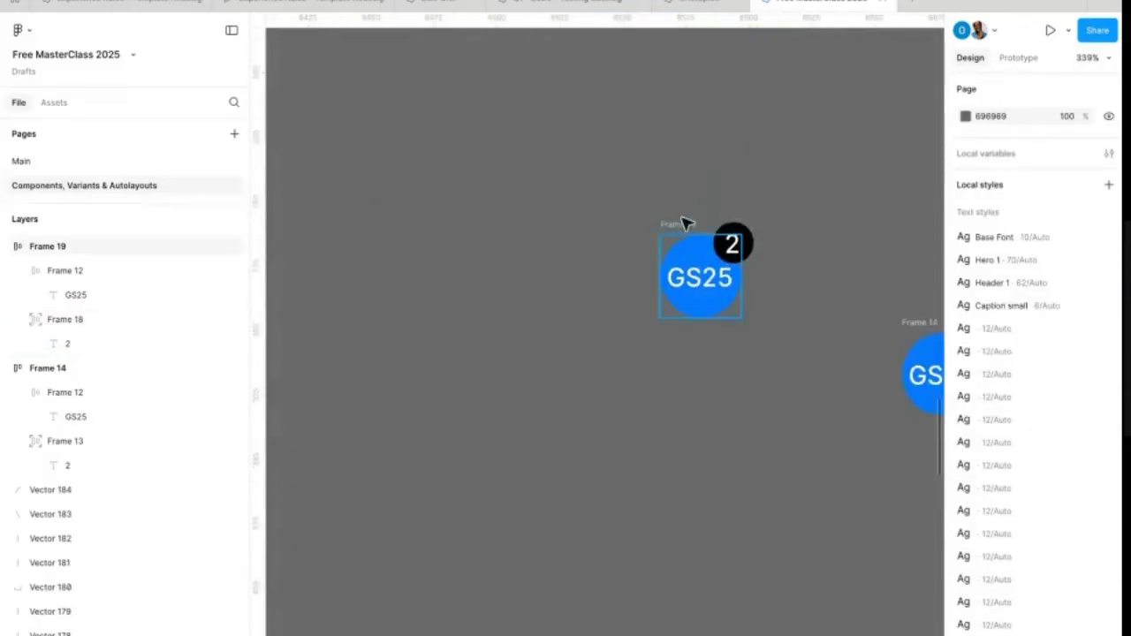
pyautogui.click(685, 226)
pyautogui.scroll(3, 776, 269)
pyautogui.click(772, 279)
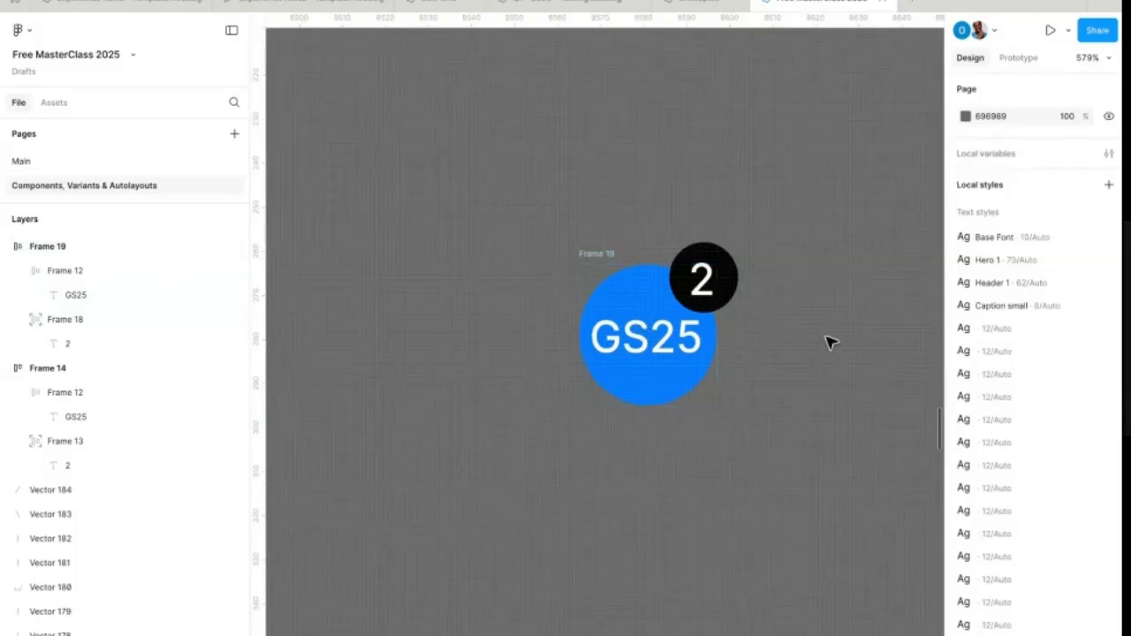
pyautogui.moveTo(615, 296); pyautogui.dragTo(659, 313)
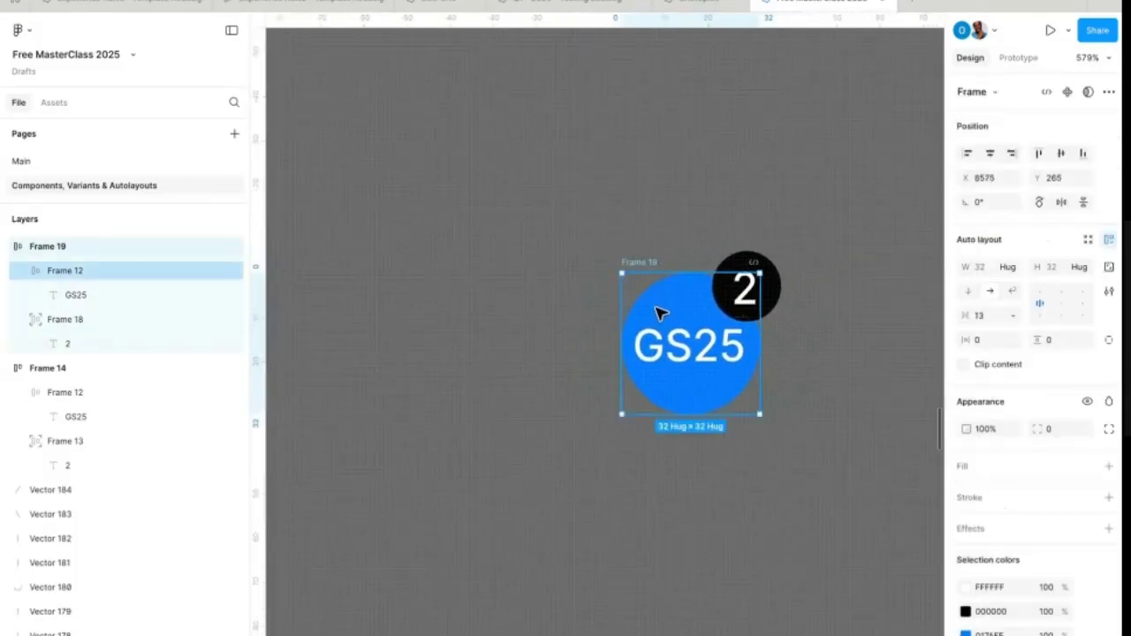
# Step: Lock the black "2" badge inside Frame 19
pyautogui.click(491, 360)
pyautogui.scroll(-5, 499, 348)
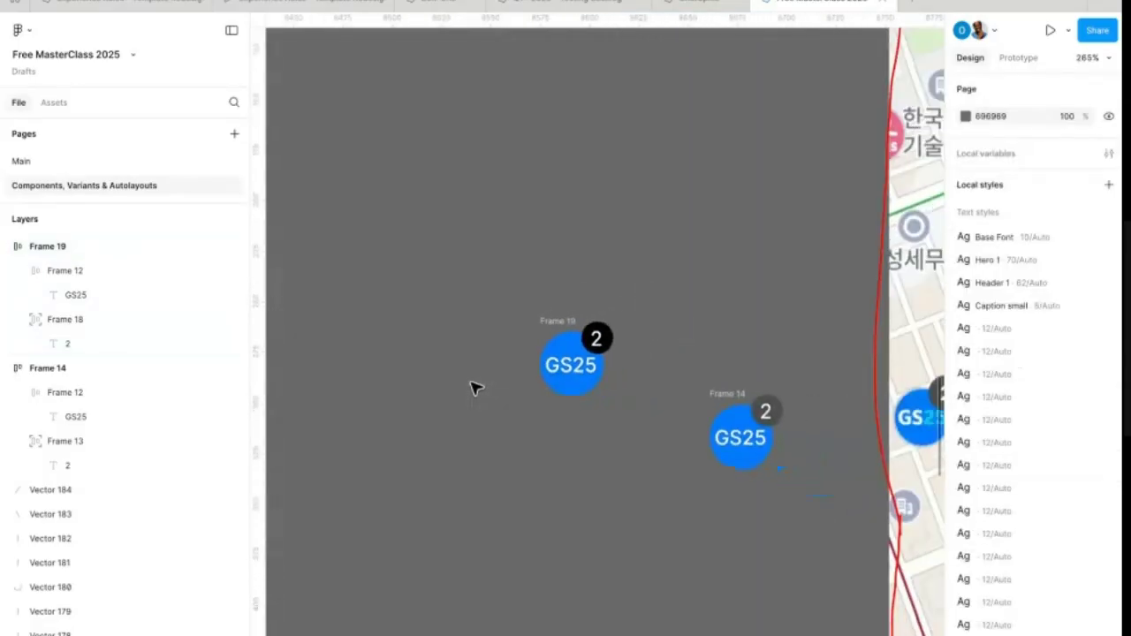
pyautogui.moveTo(556, 337)
pyautogui.mouseDown()
pyautogui.moveTo(674, 244)
pyautogui.moveTo(462, 328)
pyautogui.moveTo(735, 226)
pyautogui.moveTo(470, 295)
pyautogui.moveTo(599, 318)
pyautogui.moveTo(523, 296)
pyautogui.moveTo(585, 332)
pyautogui.moveTo(568, 322)
pyautogui.mouseUp()
pyautogui.click(569, 321)
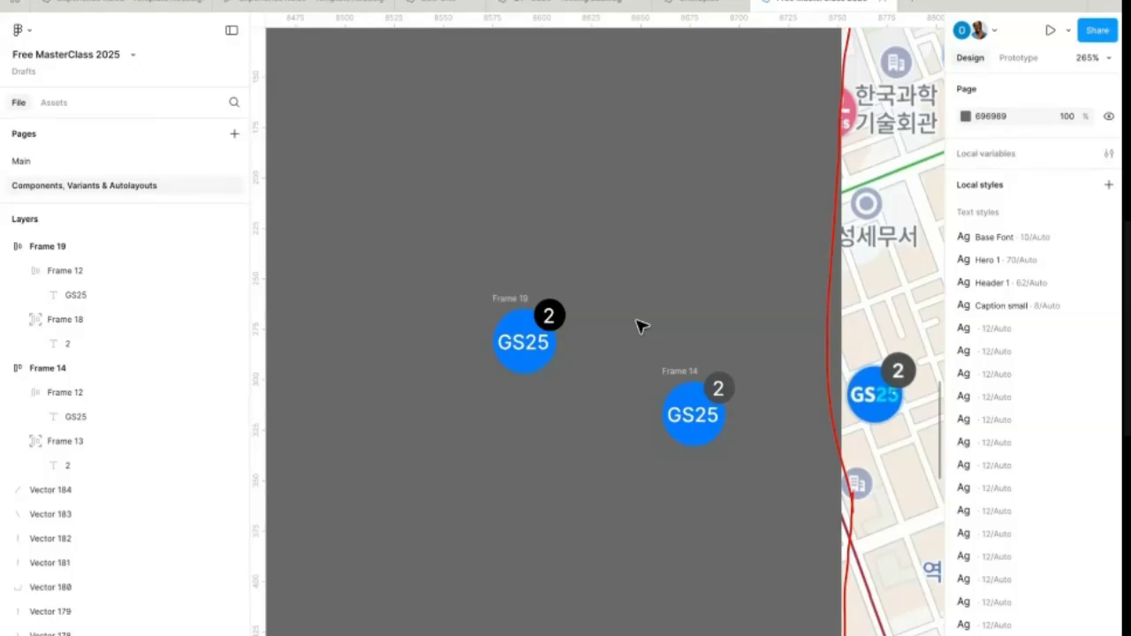
pyautogui.click(563, 320)
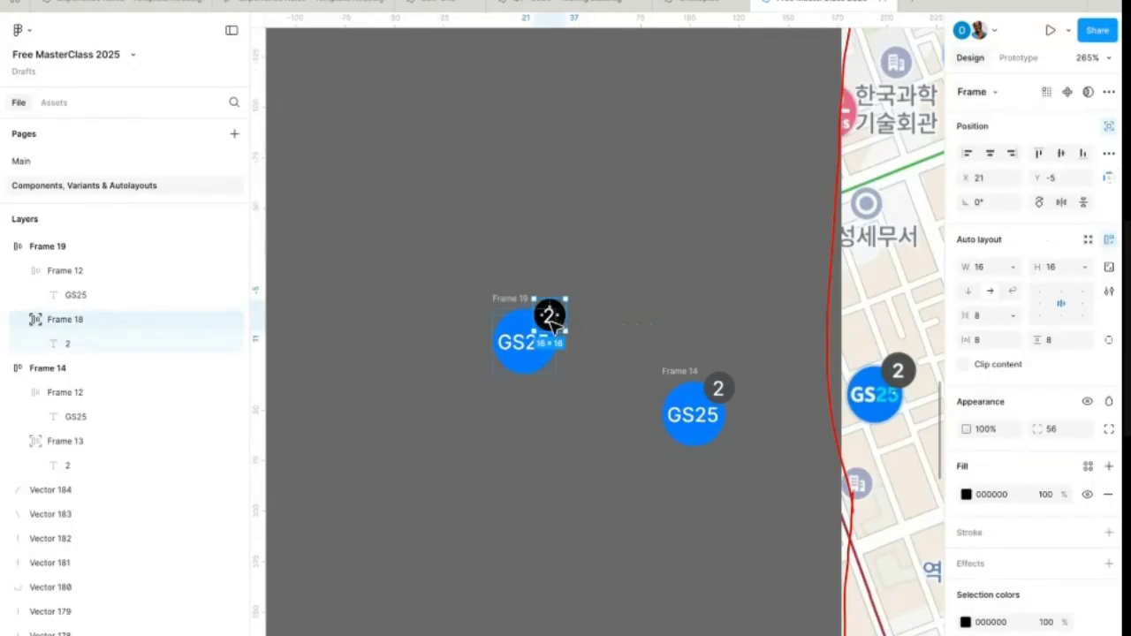
pyautogui.rightClick(548, 313)
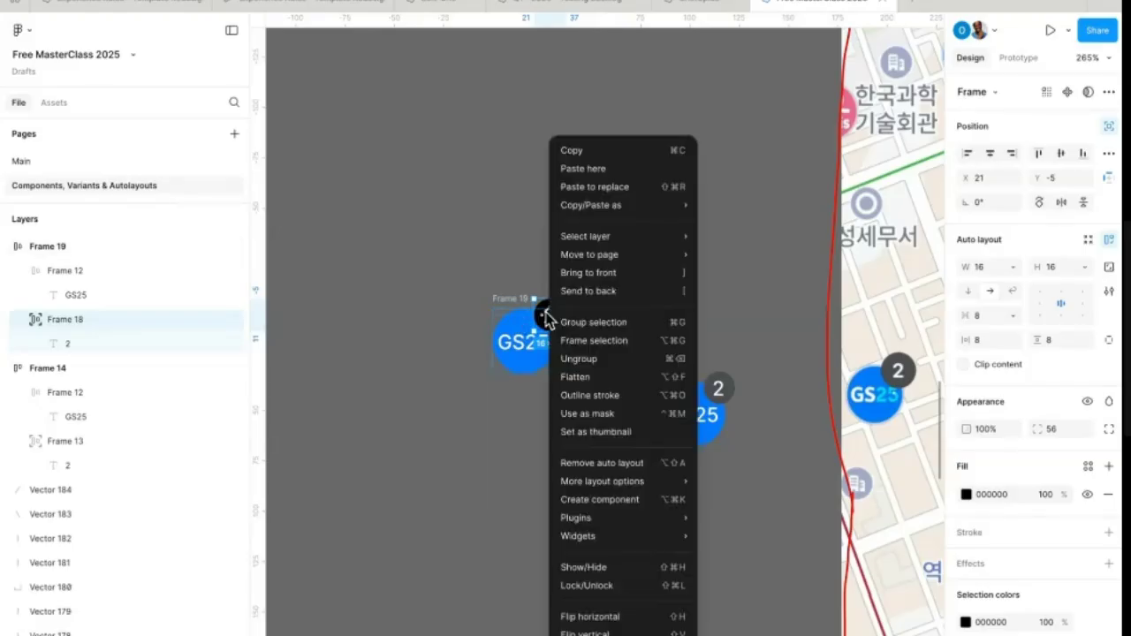
pyautogui.click(606, 586)
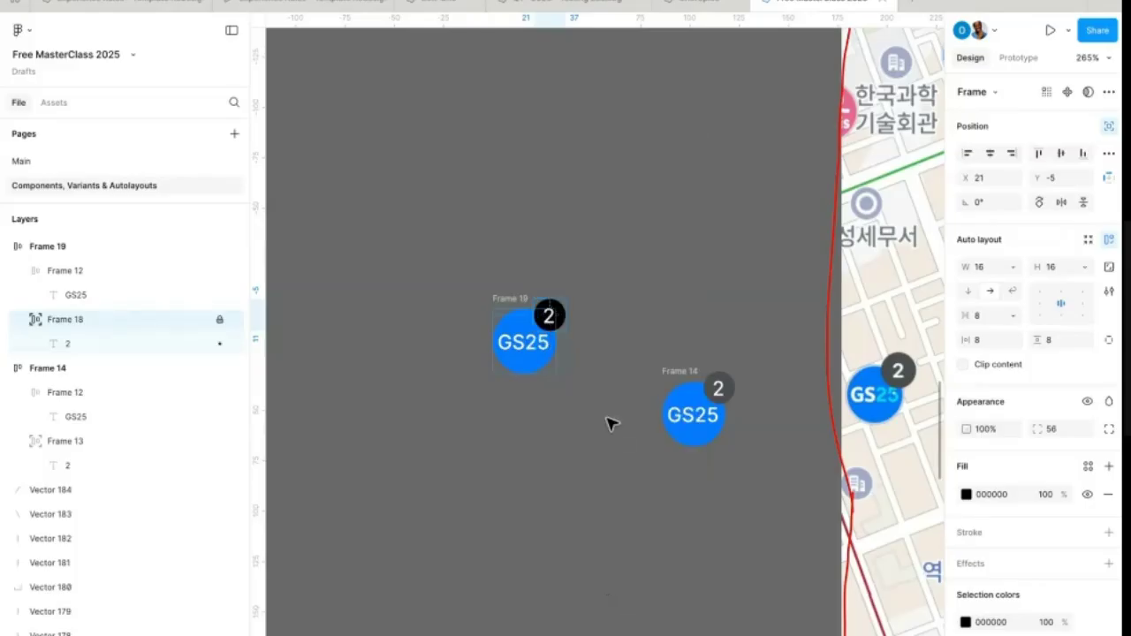
# Step: Move Frame 19 together with its locked badge to about X 8589, Y 207
pyautogui.click(565, 297)
pyautogui.click(558, 313)
pyautogui.click(580, 314)
pyautogui.moveTo(556, 309); pyautogui.dragTo(583, 200)
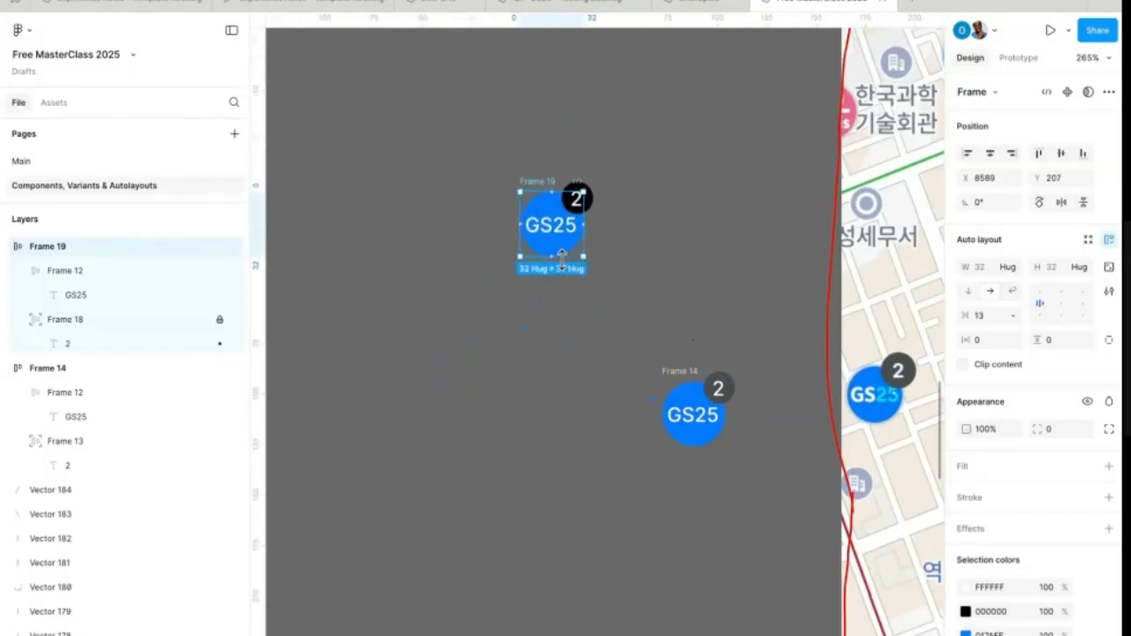
# Step: Try to select the locked black "2" badge on its own on the canvas
pyautogui.click(590, 241)
pyautogui.click(579, 200)
pyautogui.click(594, 206)
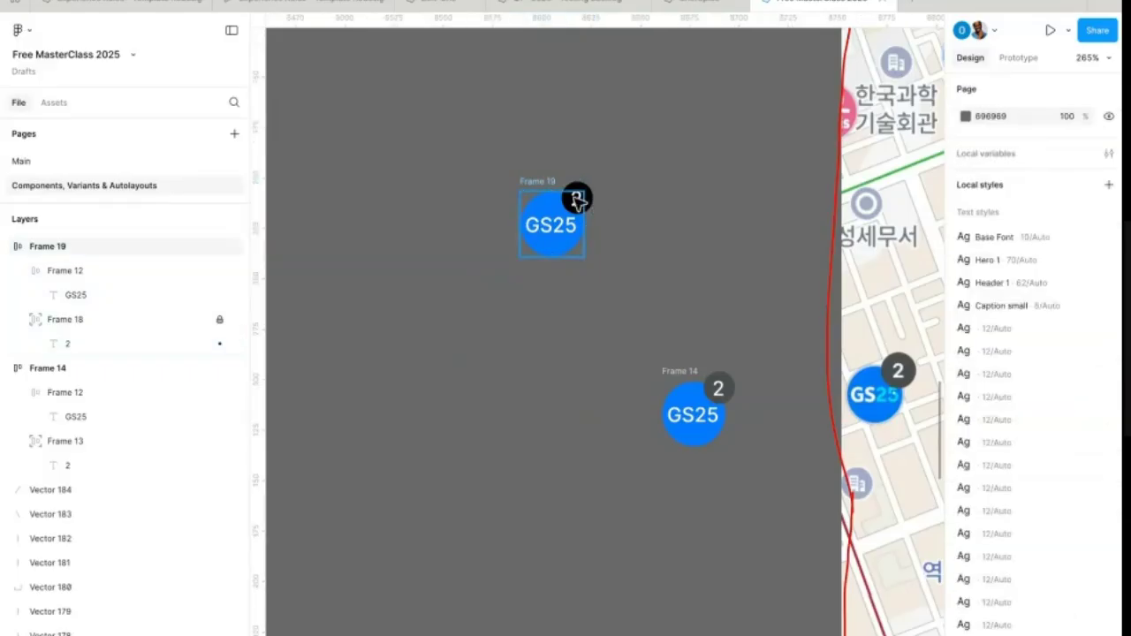
pyautogui.click(576, 195)
pyautogui.click(572, 182)
pyautogui.click(636, 184)
pyautogui.scroll(5, 611, 187)
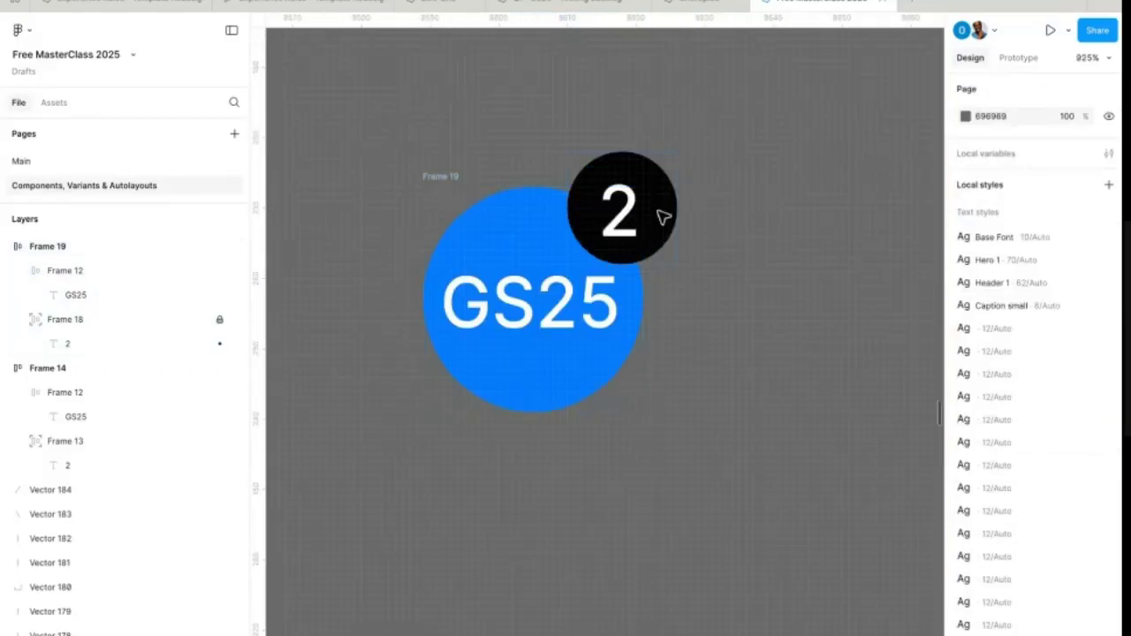
pyautogui.click(621, 223)
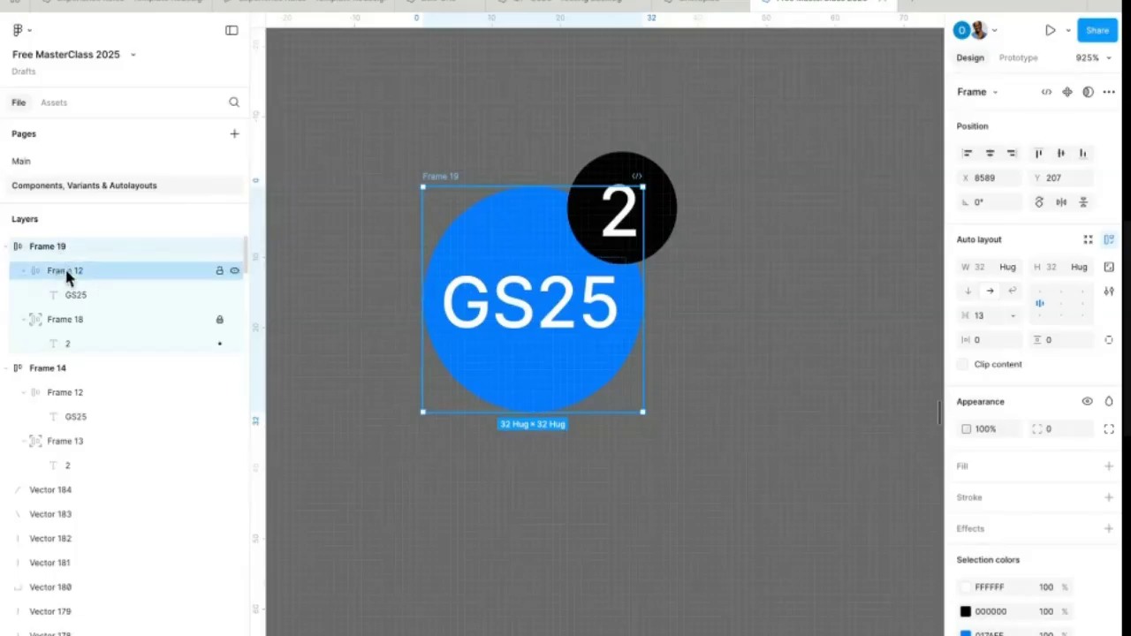
# Step: Unlock the black "2" badge in Frame 19 to test moving it on its own, and lock it again
pyautogui.click(76, 321)
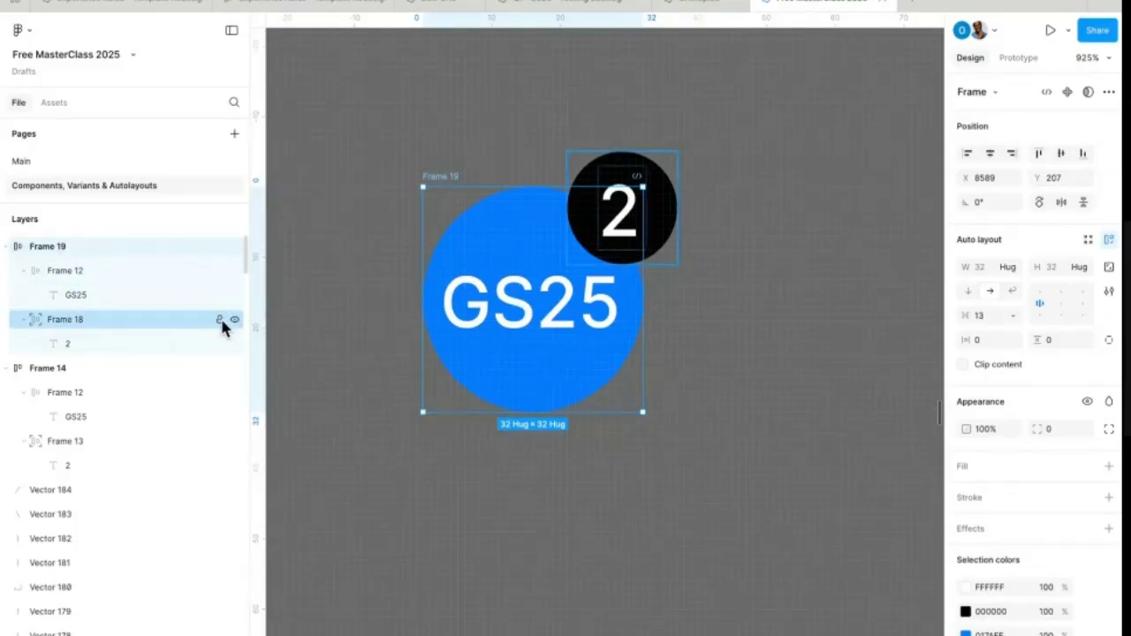
pyautogui.click(765, 305)
pyautogui.click(638, 244)
pyautogui.moveTo(639, 245); pyautogui.dragTo(745, 267)
pyautogui.hotkey('ctrl', 'z')
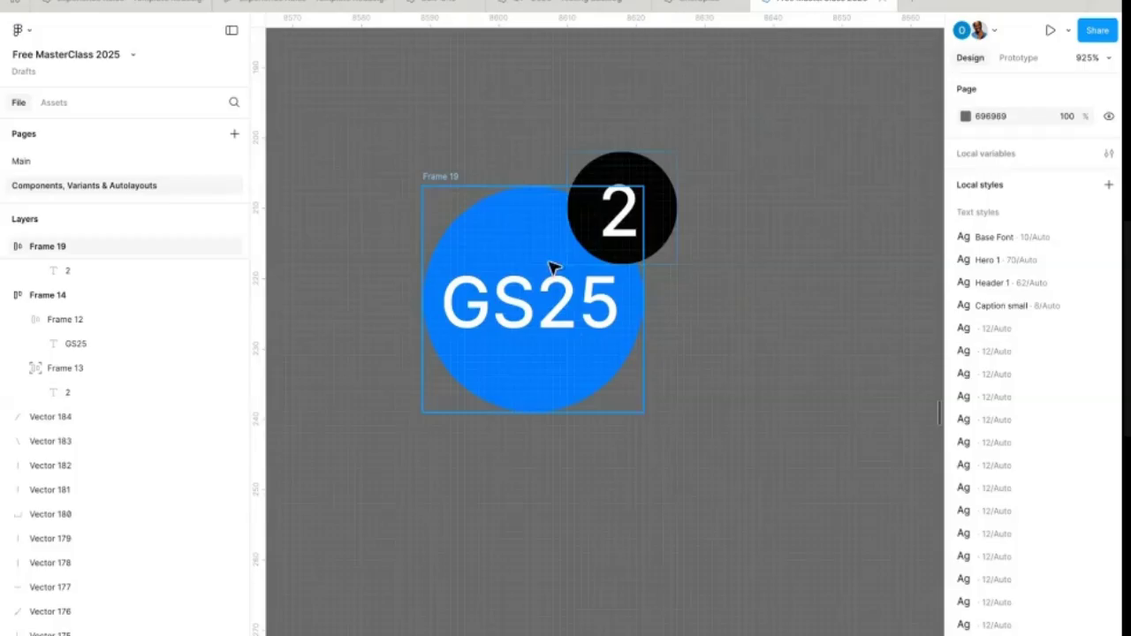
pyautogui.click(590, 216)
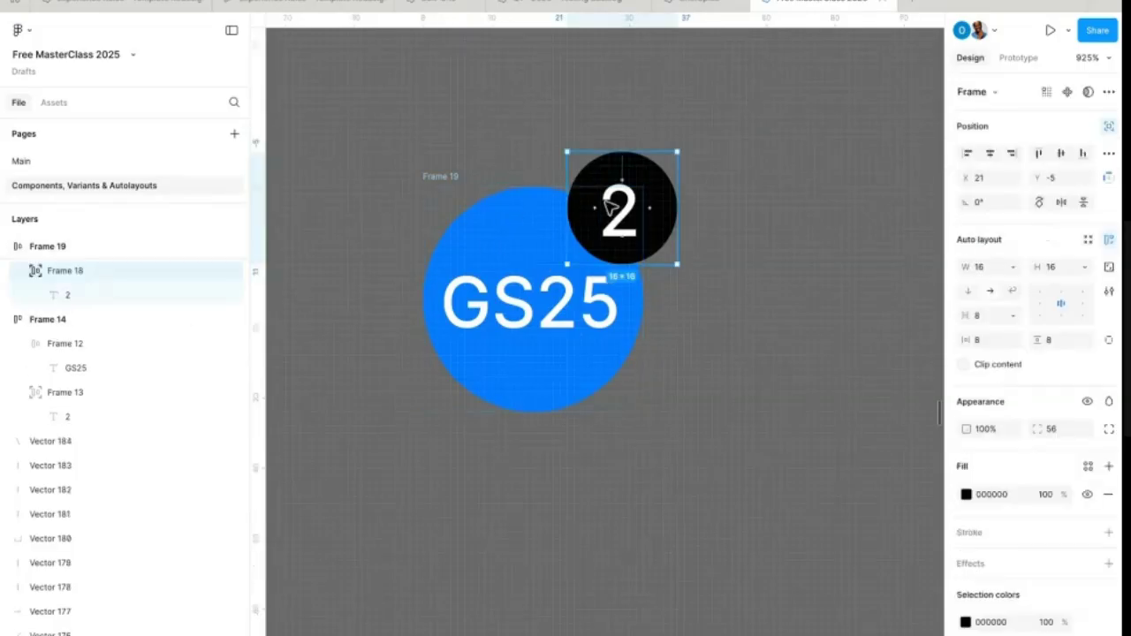
pyautogui.click(219, 270)
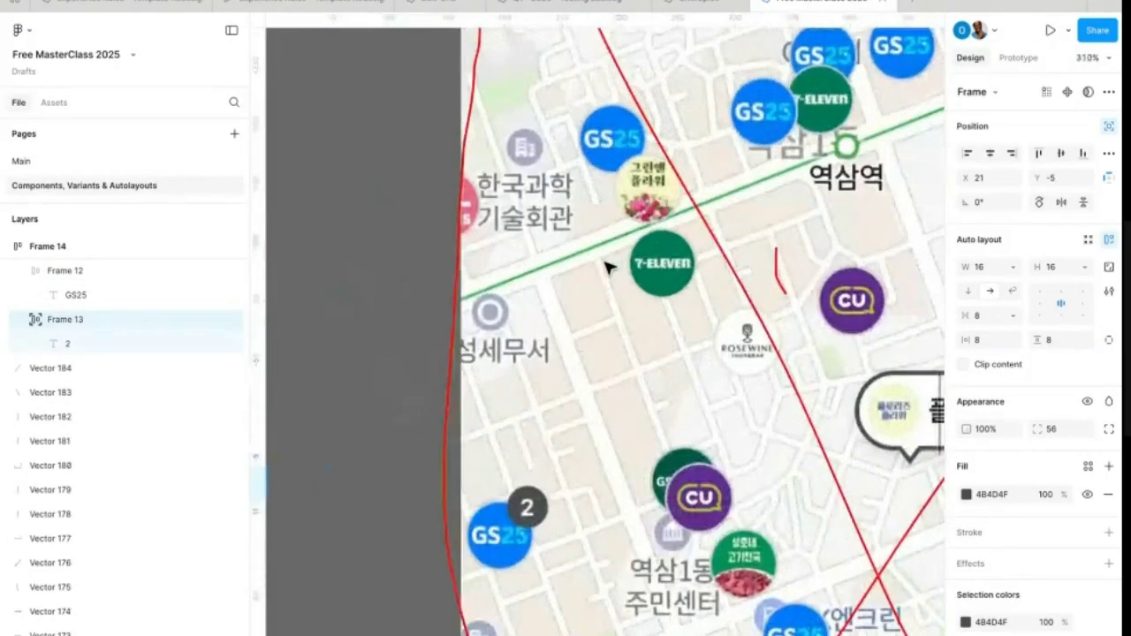
# Step: Duplicate Frame 19 with its badge and place the copy below Frame 14, at about X 8599, Y 350
pyautogui.scroll(5, 621, 318)
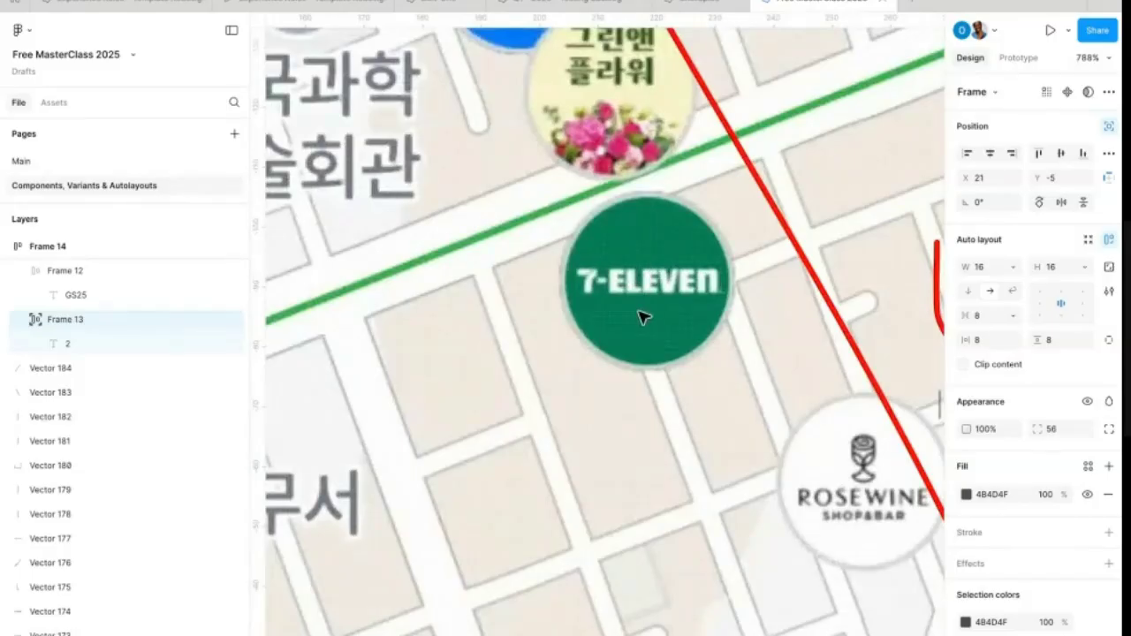
pyautogui.scroll(-6, 642, 318)
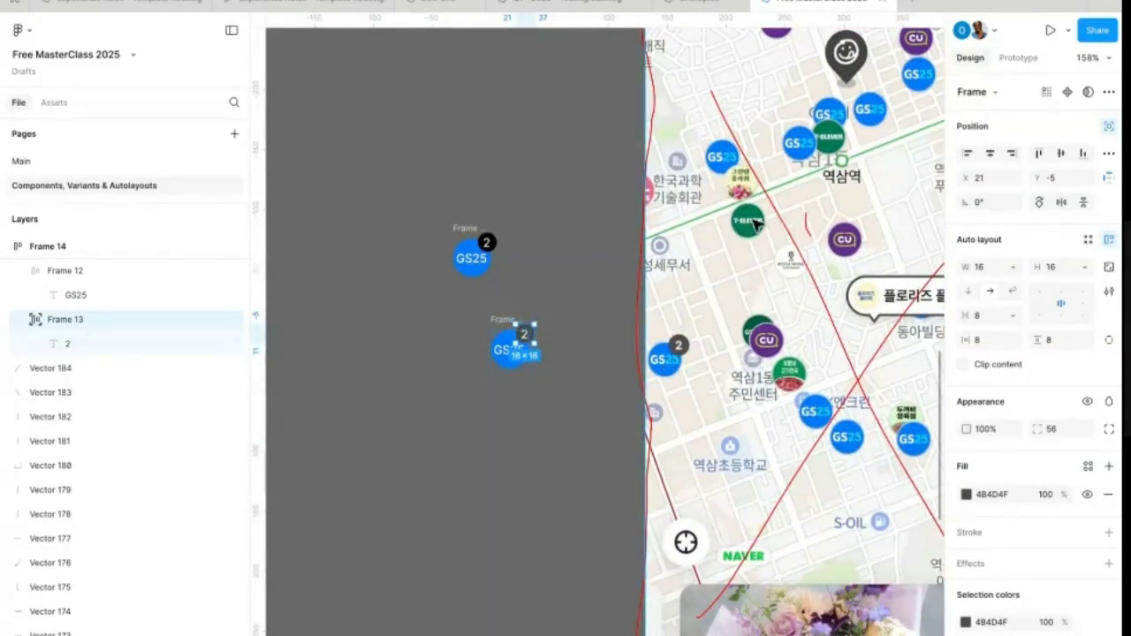
pyautogui.scroll(10, 730, 242)
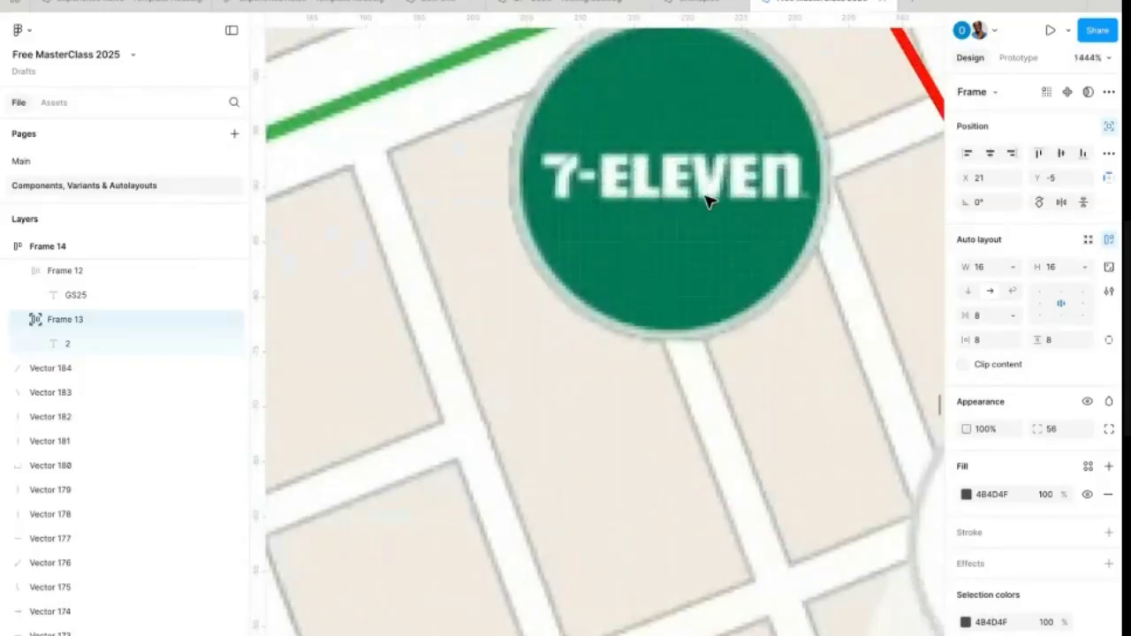
pyautogui.scroll(-12, 695, 182)
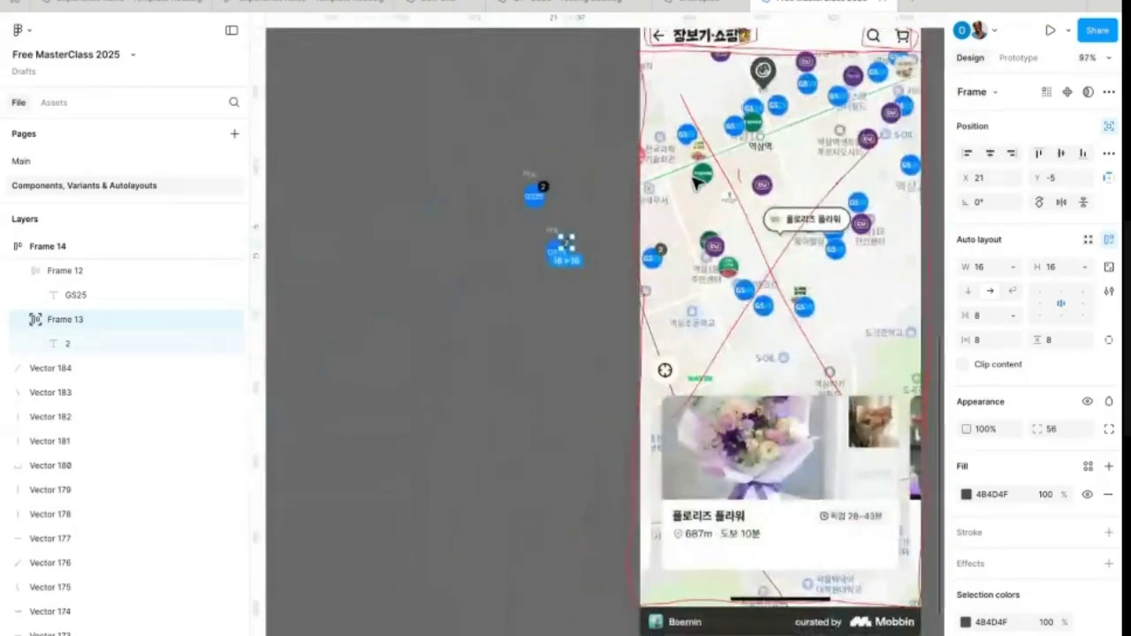
pyautogui.scroll(5, 664, 193)
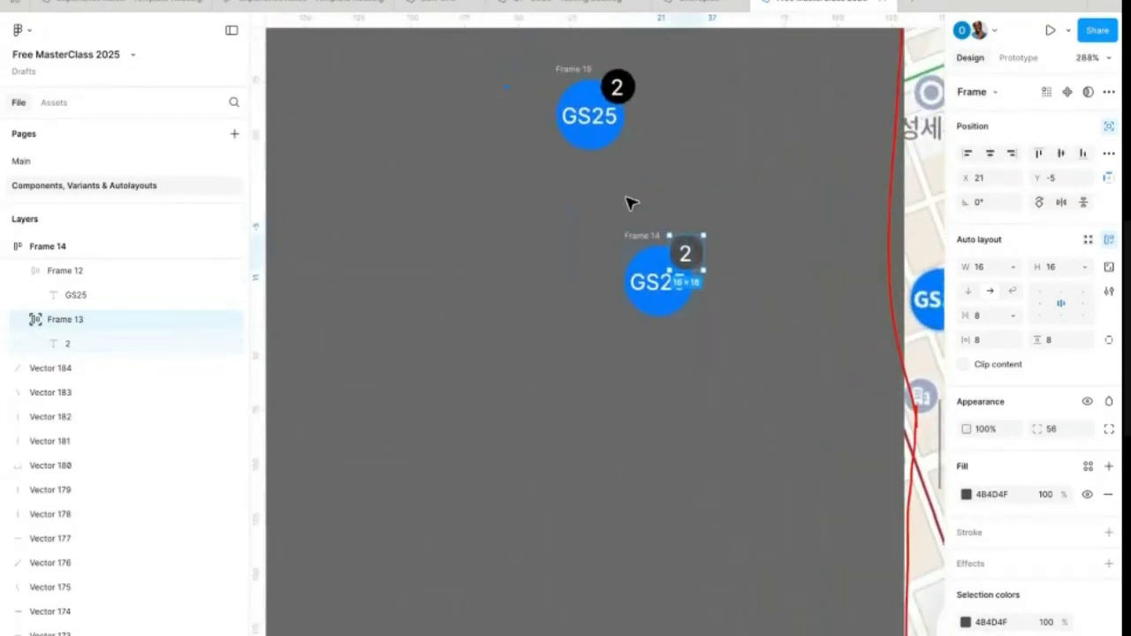
pyautogui.click(575, 78)
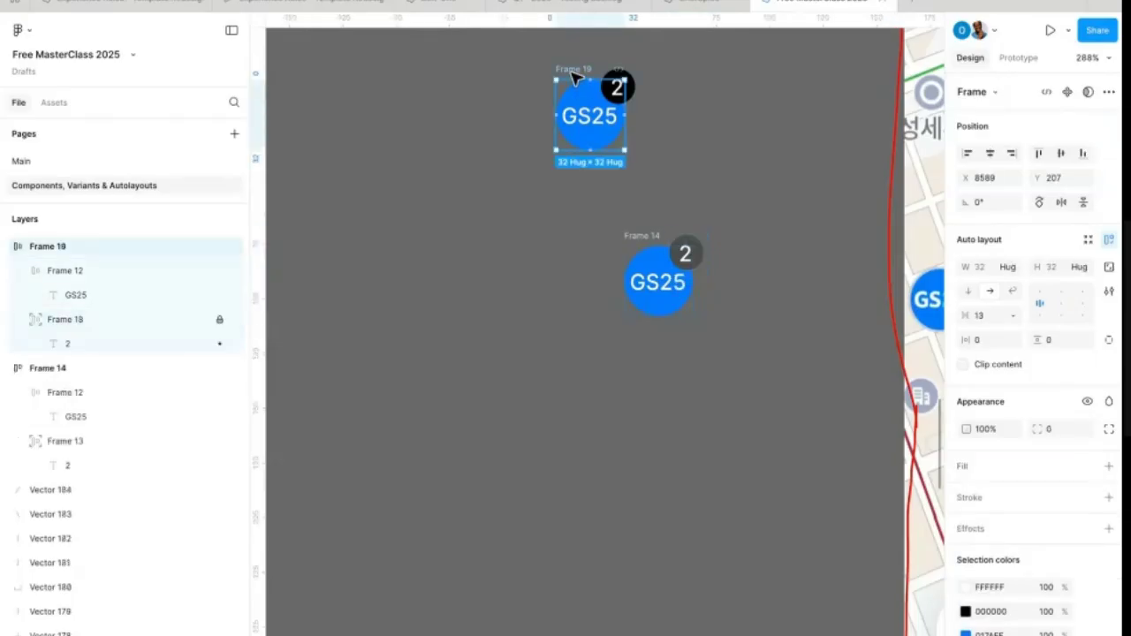
pyautogui.keyDown('alt'); pyautogui.moveTo(575, 78); pyautogui.dragTo(596, 389); pyautogui.keyUp('alt')
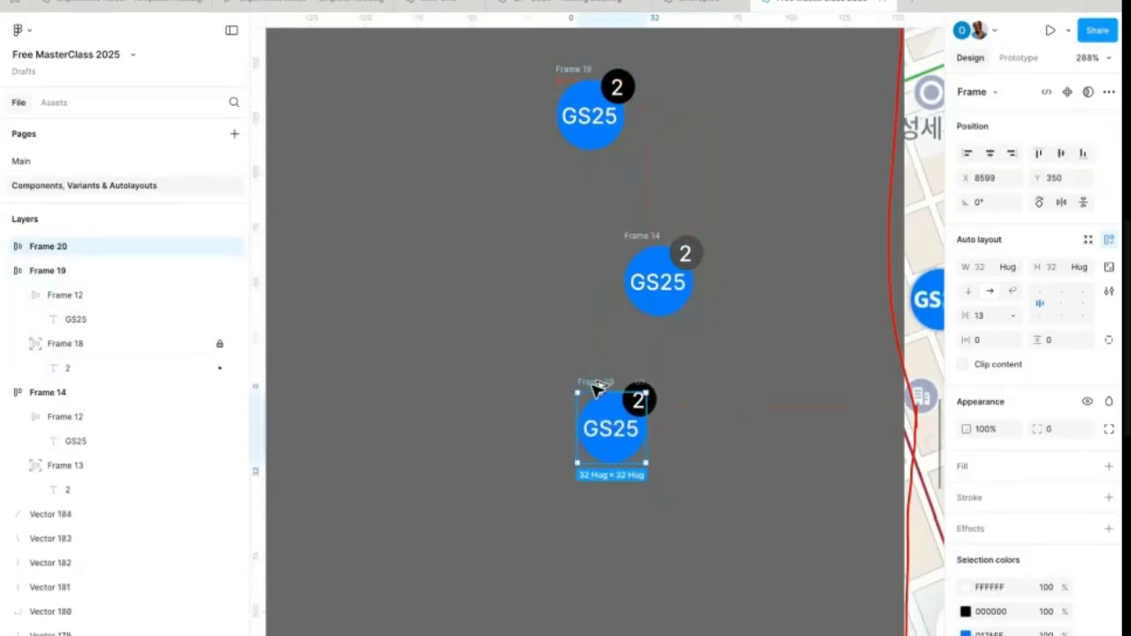
# Step: Delete the locked black "2" badge from the duplicated pin, Frame 20
pyautogui.scroll(5, 606, 431)
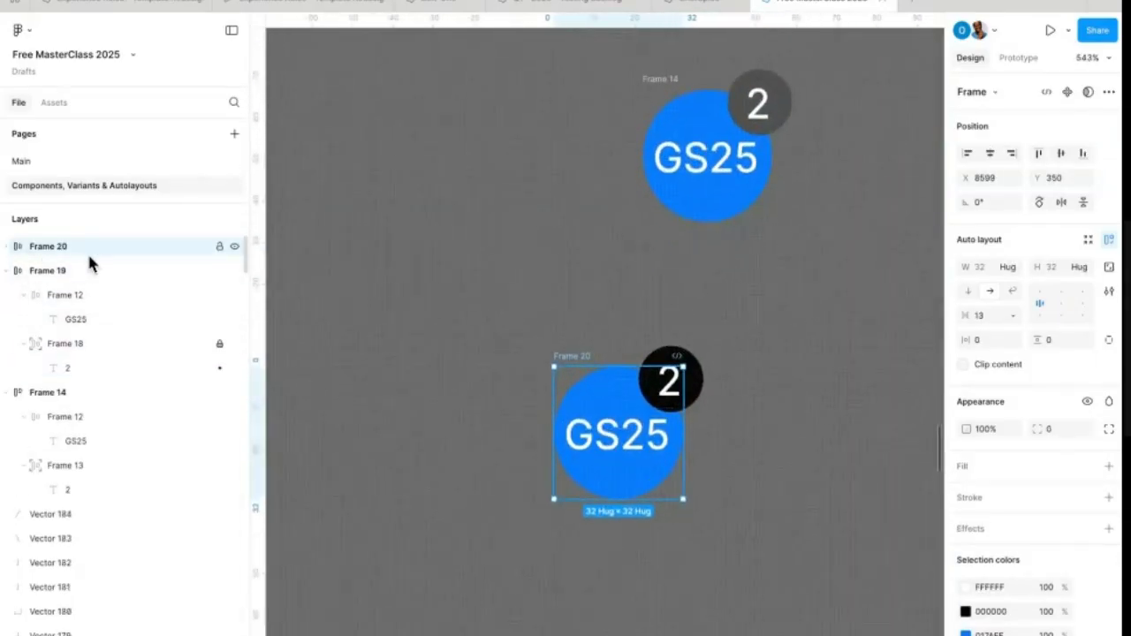
pyautogui.click(7, 247)
pyautogui.click(62, 320)
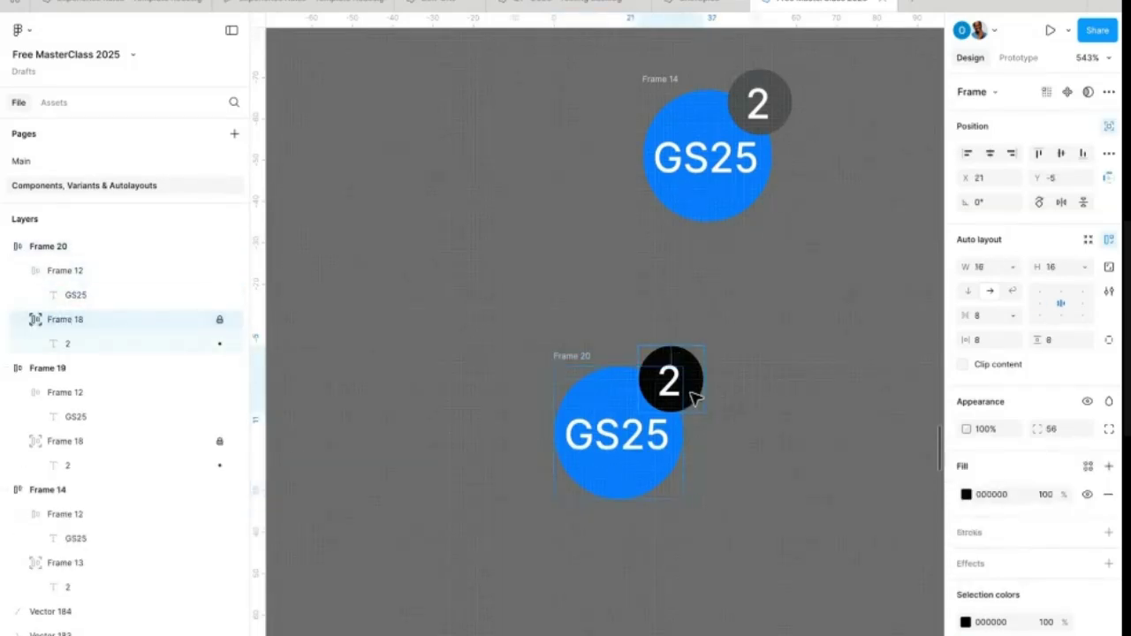
pyautogui.press('Delete')
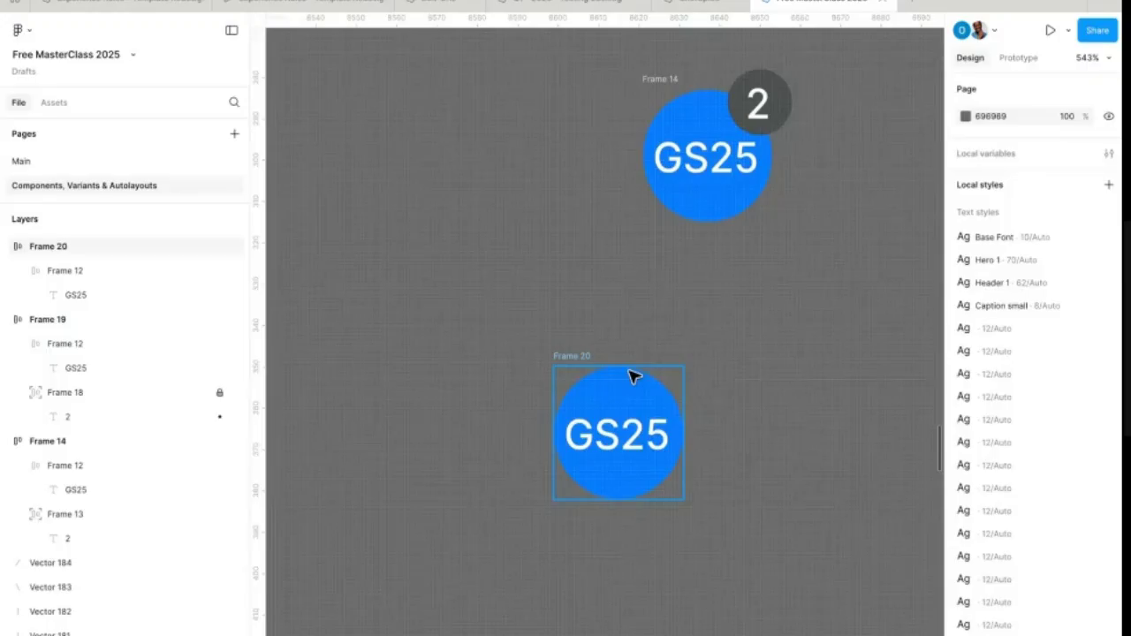
# Step: Delete the GS25 text from the blue circle in Frame 20
pyautogui.scroll(-3, 850, 395)
pyautogui.scroll(-1, 851, 395)
pyautogui.hscroll(5, 848, 395)
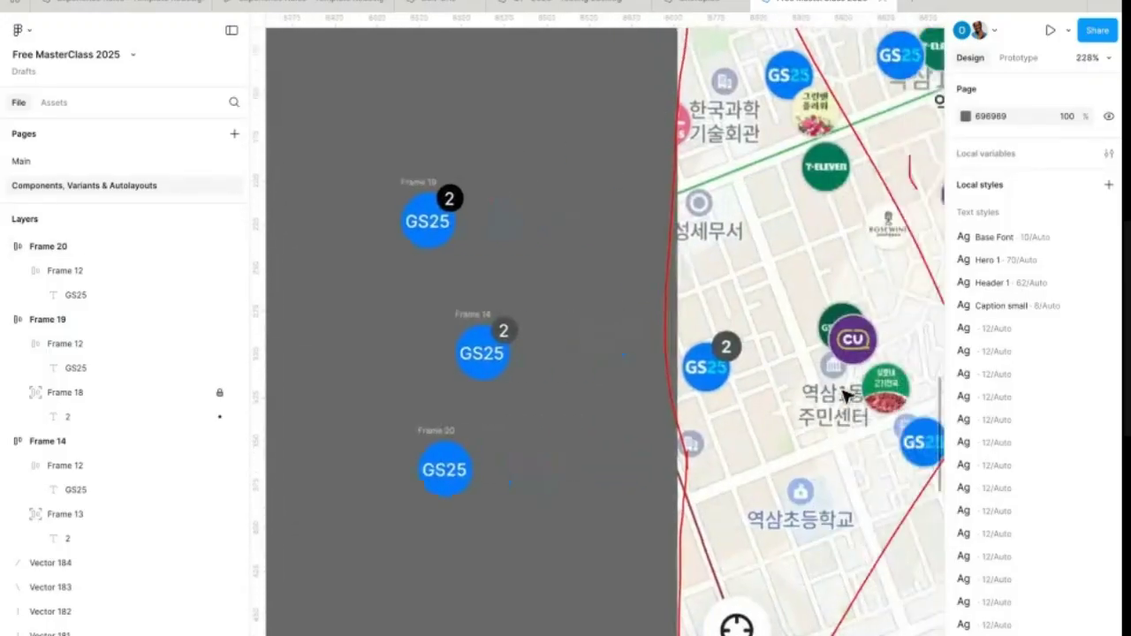
pyautogui.hscroll(-1, 629, 356)
pyautogui.hscroll(-1, 629, 356)
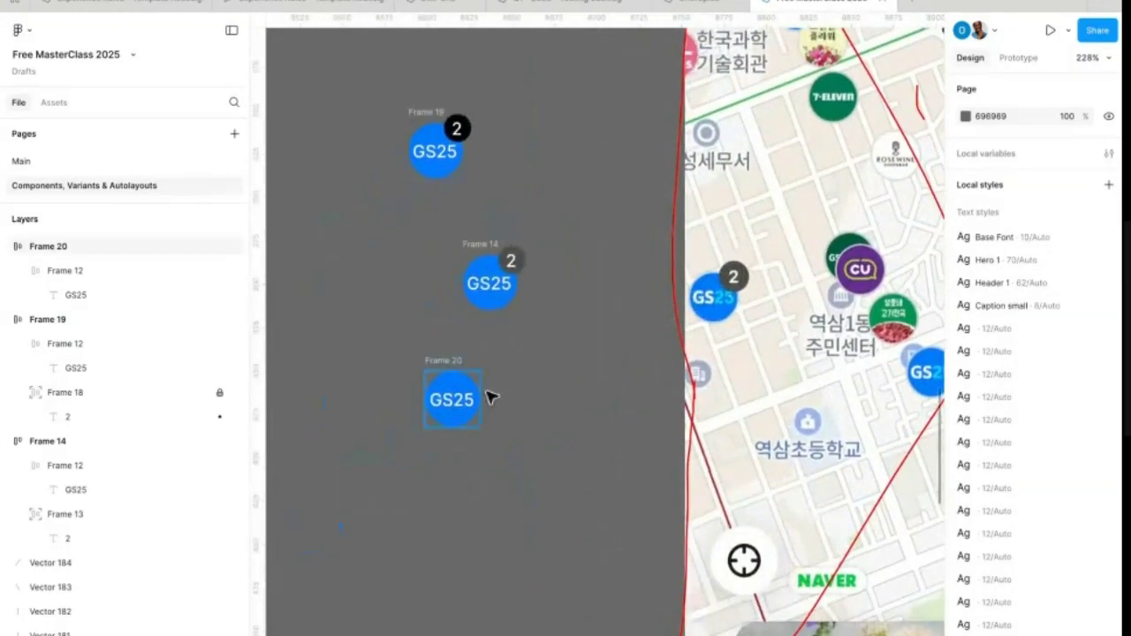
pyautogui.scroll(5, 459, 399)
pyautogui.hscroll(-1, 460, 400)
pyautogui.click(499, 349)
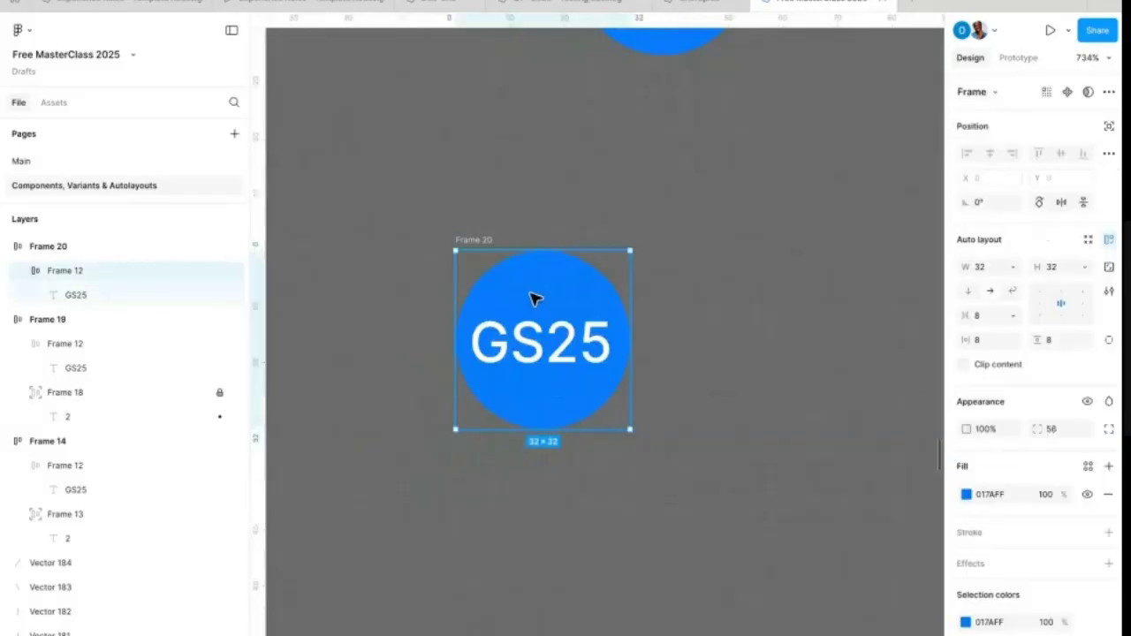
pyautogui.click(541, 353)
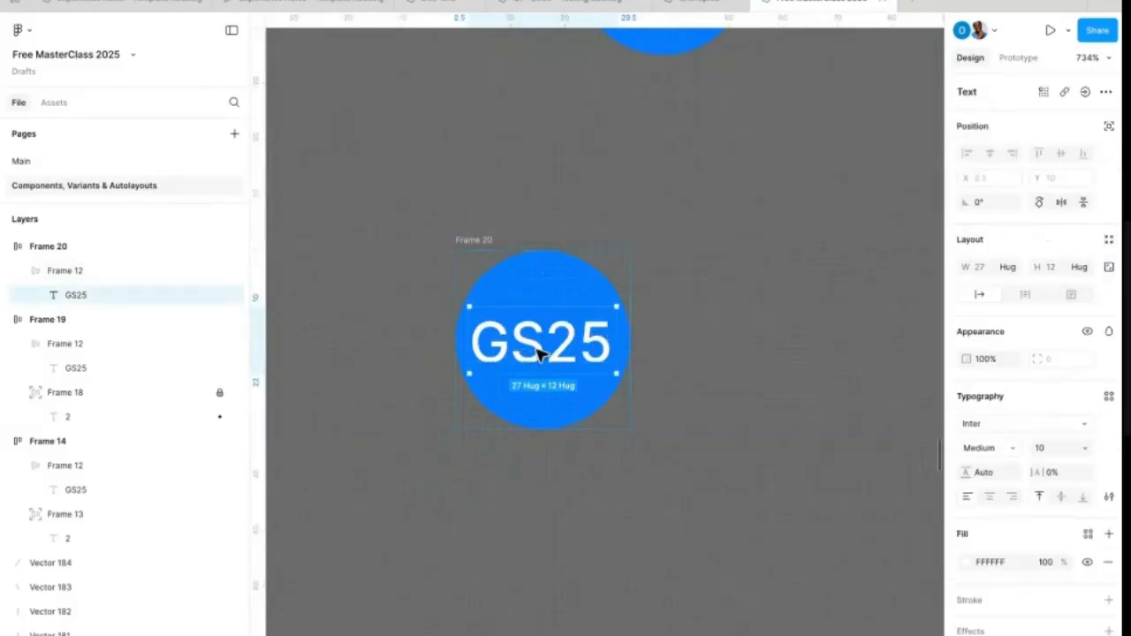
pyautogui.press('Delete')
# Step: Replace the blue fill of Frame 20's circle with the image "ChatGPT Ima...44_39 PM.png" from the Downloads folder
pyautogui.click(542, 353)
pyautogui.click(522, 353)
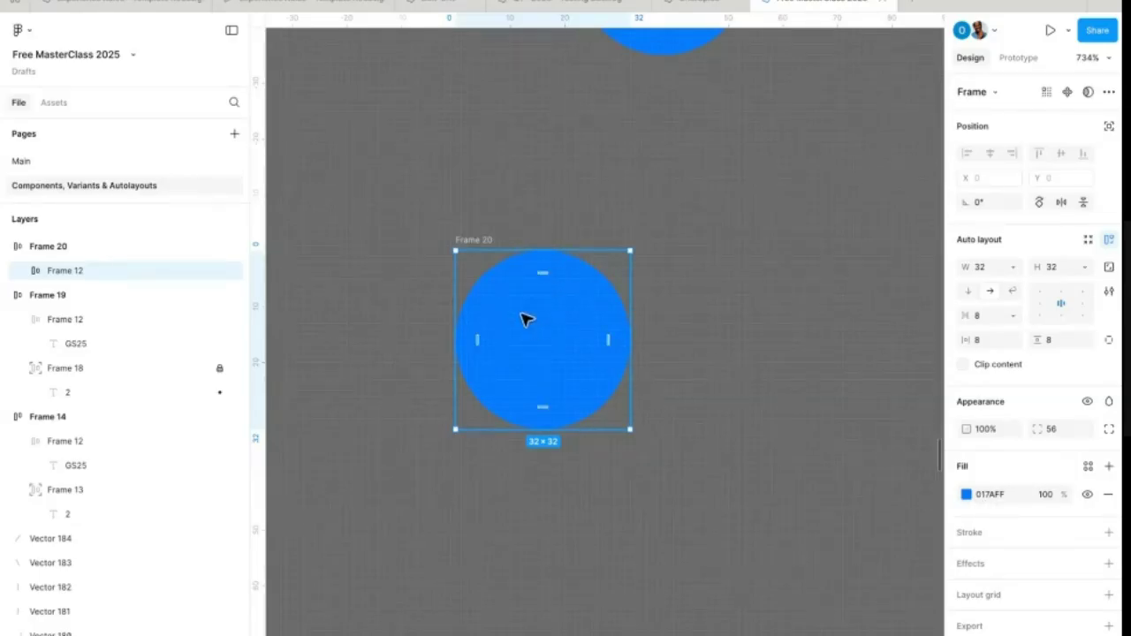
pyautogui.click(966, 495)
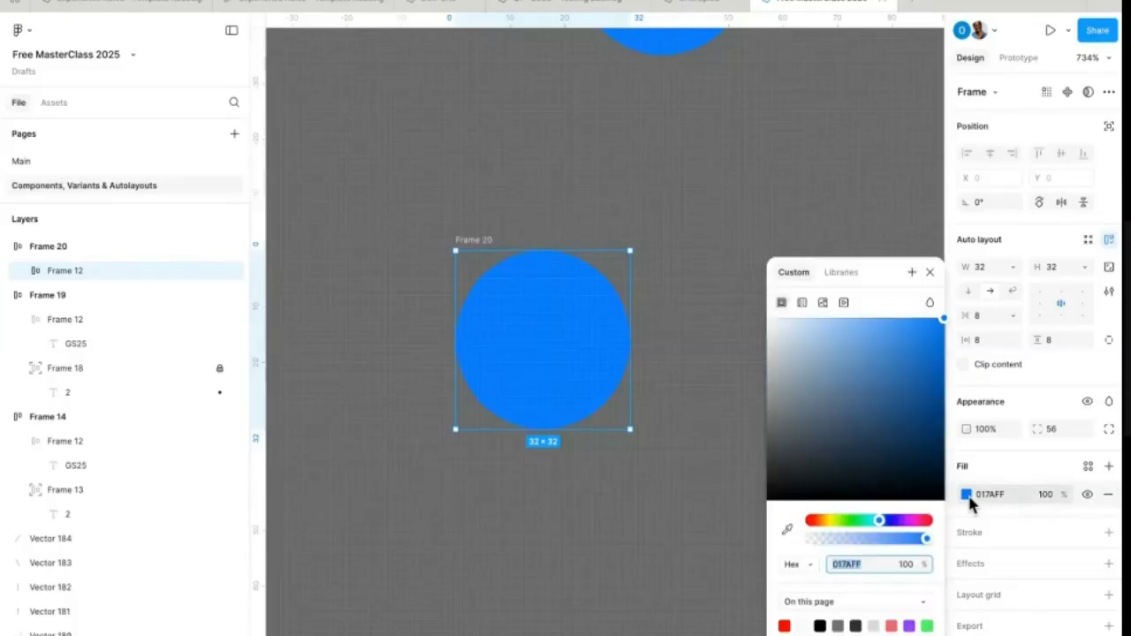
pyautogui.click(823, 303)
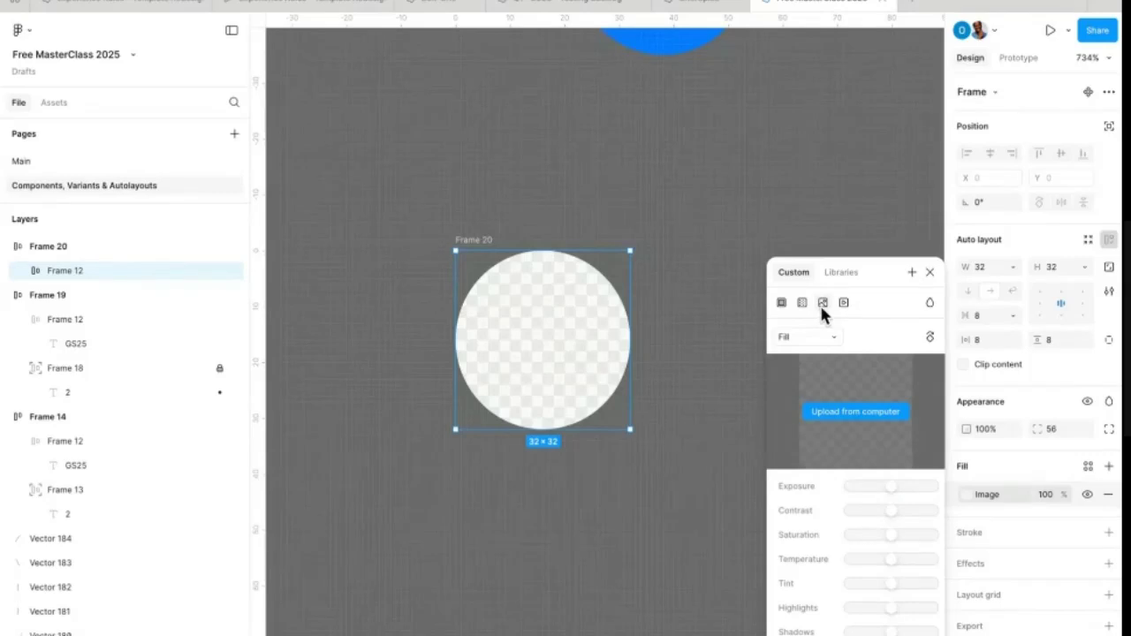
pyautogui.click(855, 412)
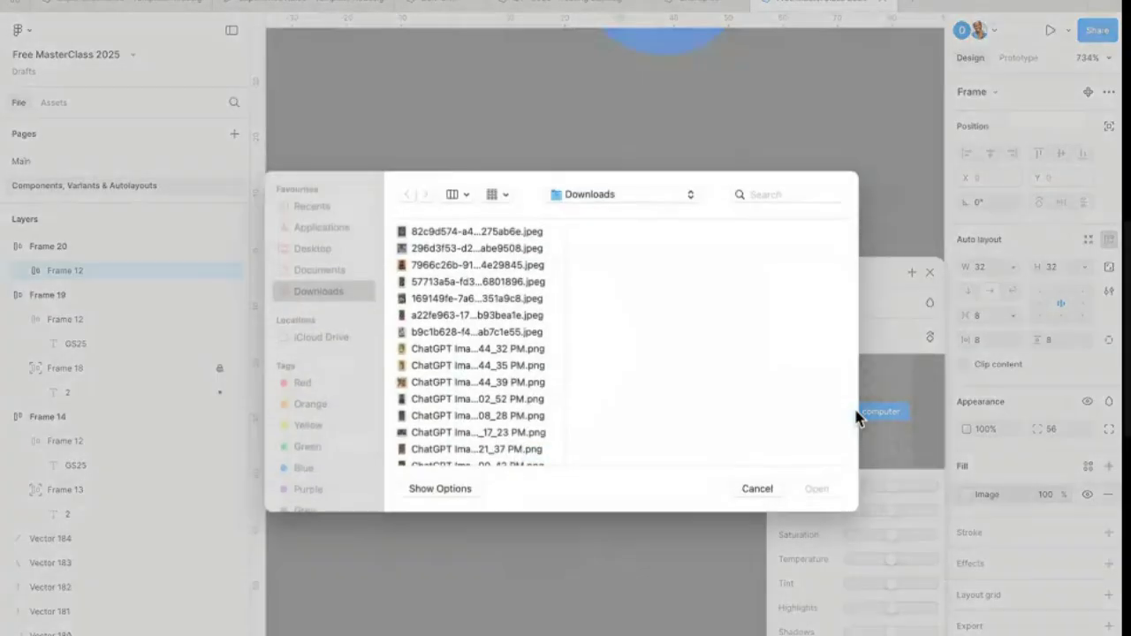
pyautogui.doubleClick(460, 385)
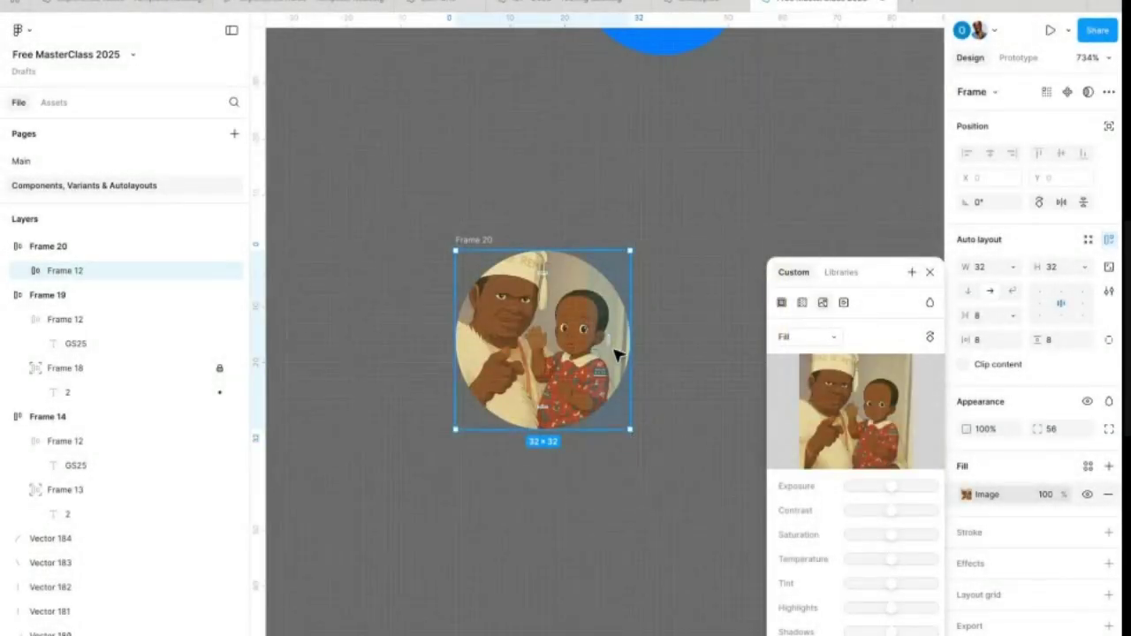
pyautogui.click(929, 271)
pyautogui.click(773, 329)
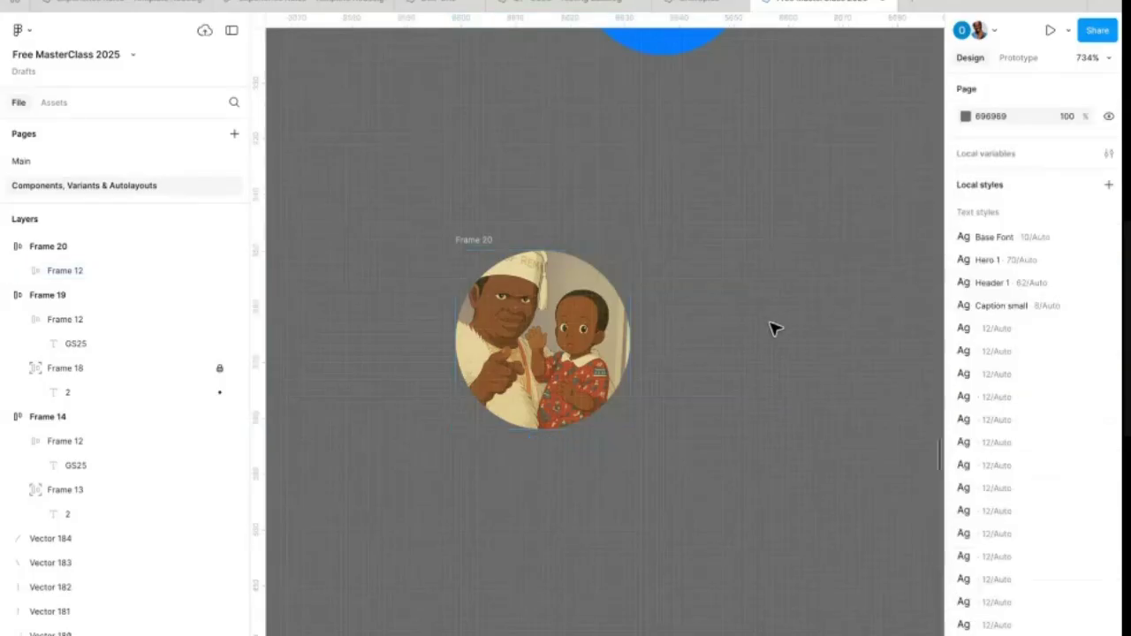
# Step: Move Frame 20 with its picture circle to about X 8609, Y 349
pyautogui.click(518, 295)
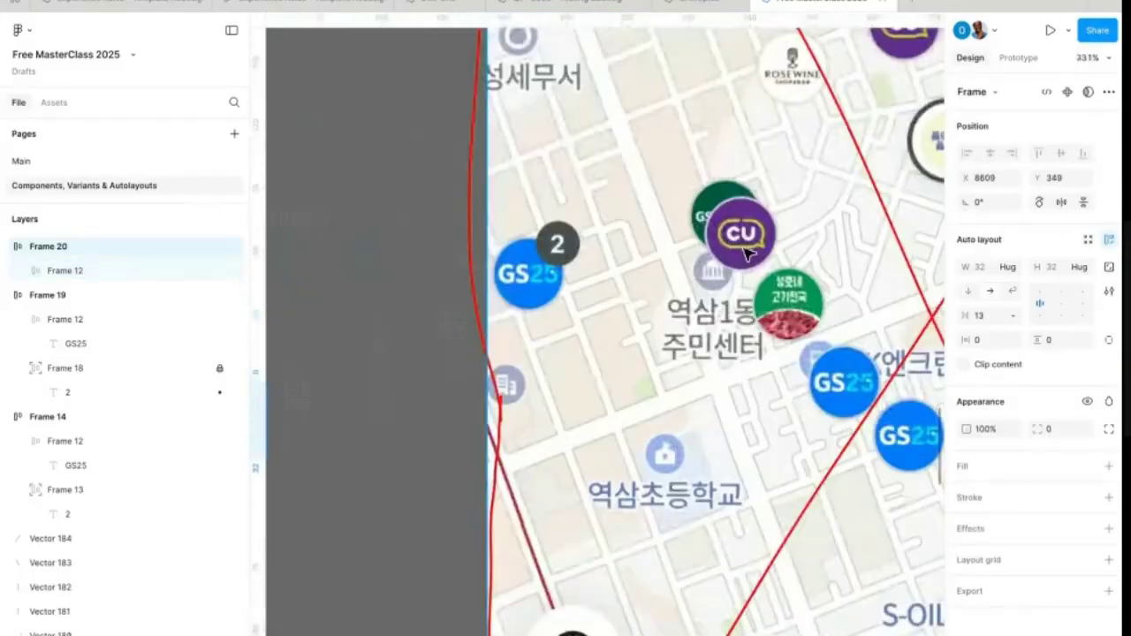
pyautogui.scroll(3, 727, 248)
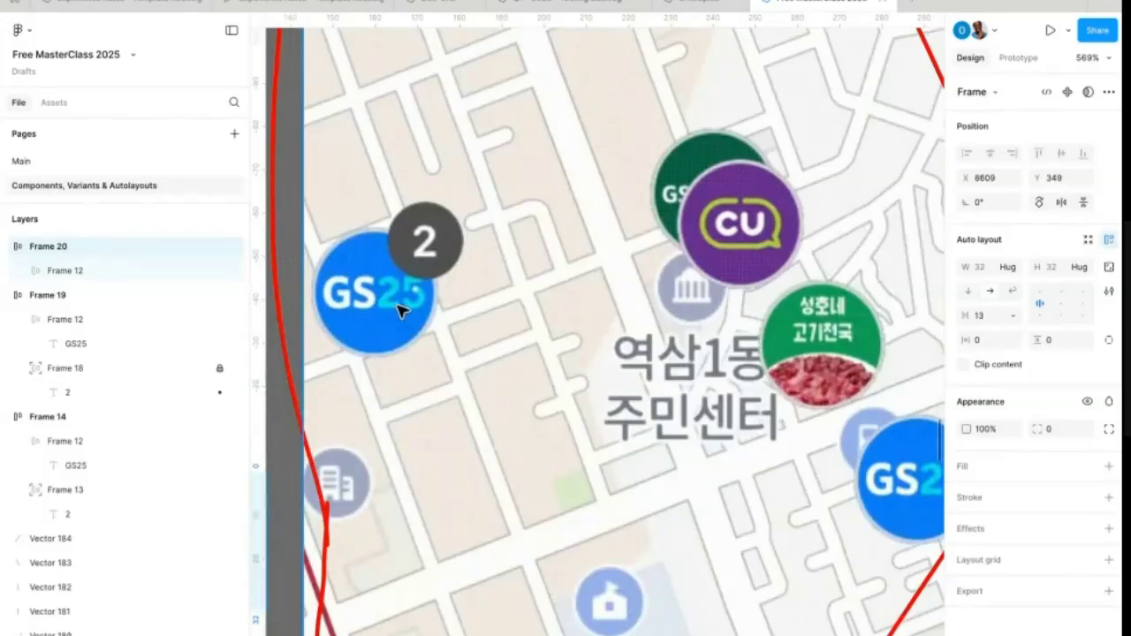
# Step: Examine the picture-filled circle inside Frame 20 up close
pyautogui.scroll(-5, 399, 309)
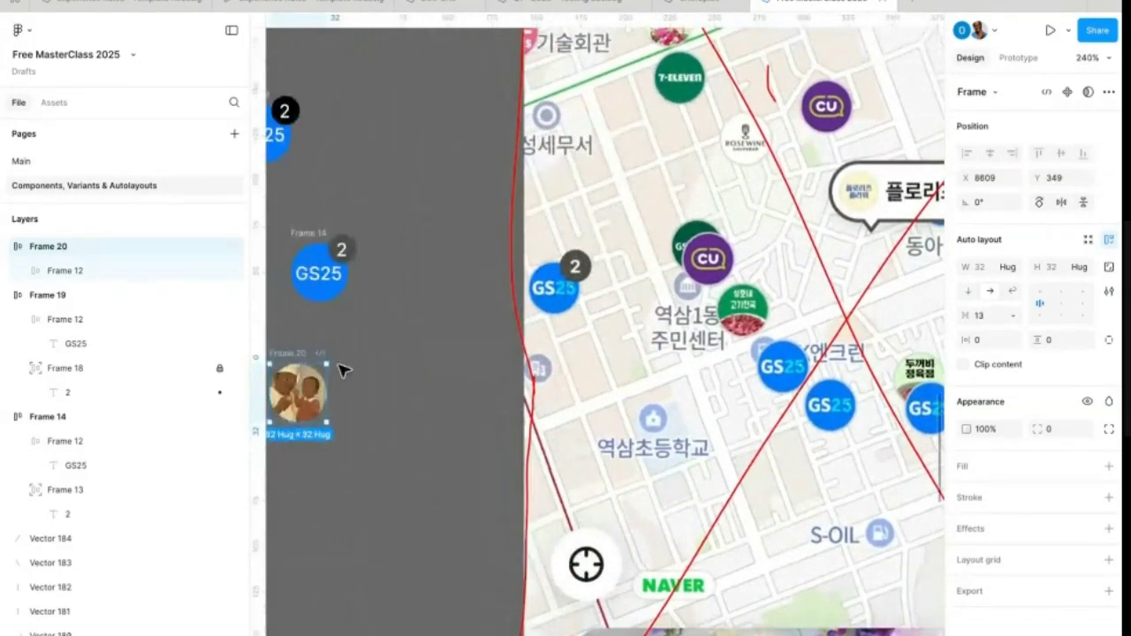
pyautogui.hscroll(-3, 342, 369)
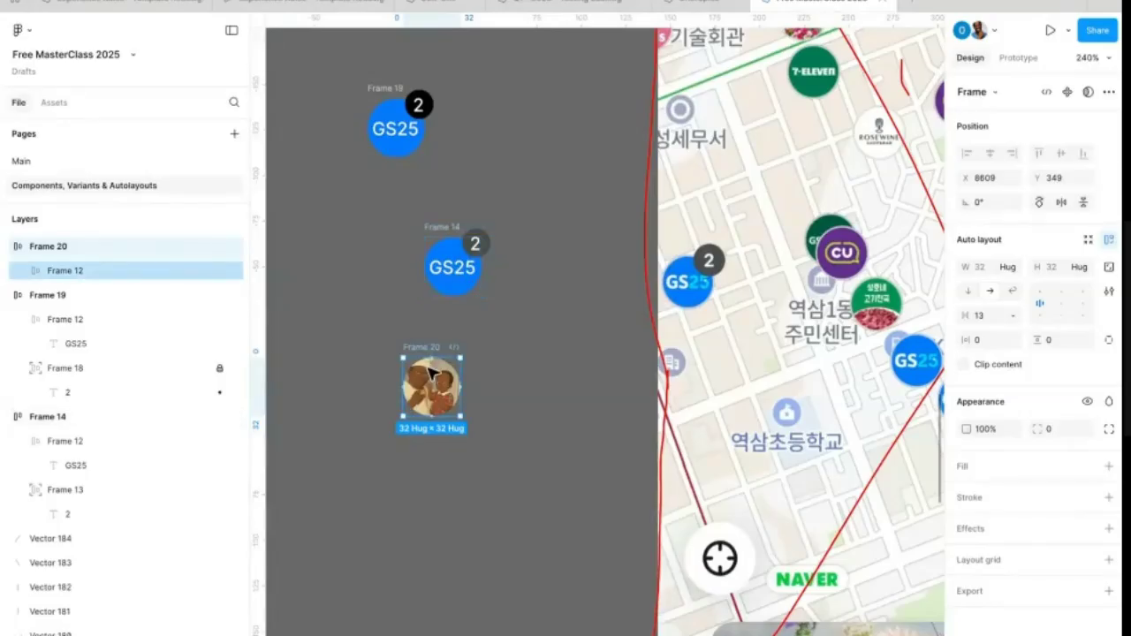
pyautogui.scroll(5, 431, 374)
pyautogui.hscroll(-3, 433, 375)
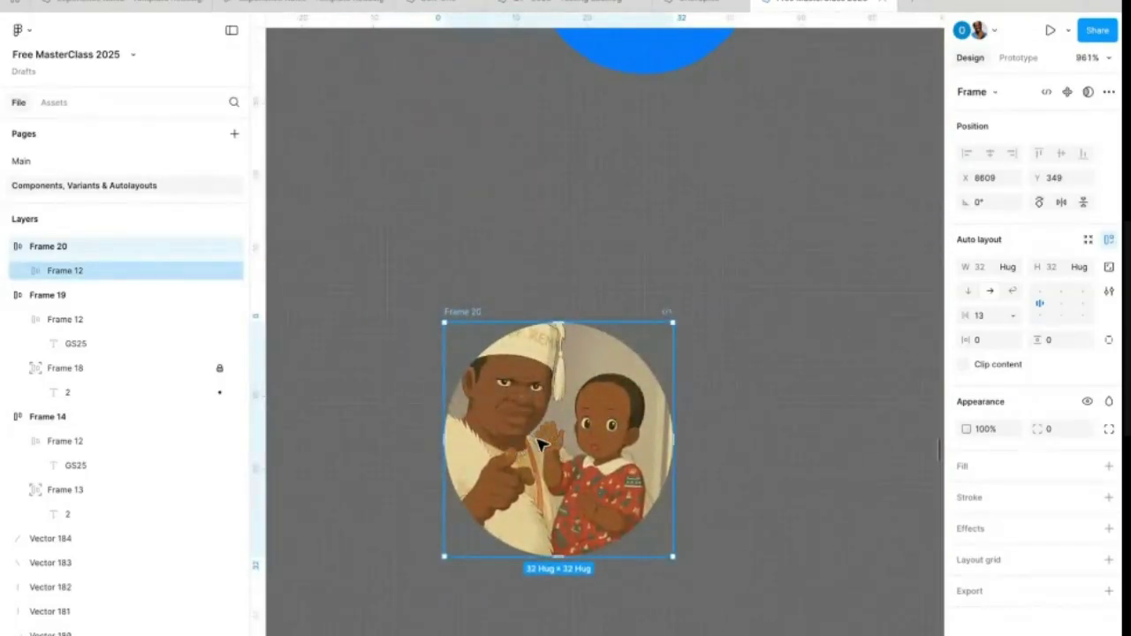
pyautogui.doubleClick(541, 441)
pyautogui.scroll(-3, 541, 439)
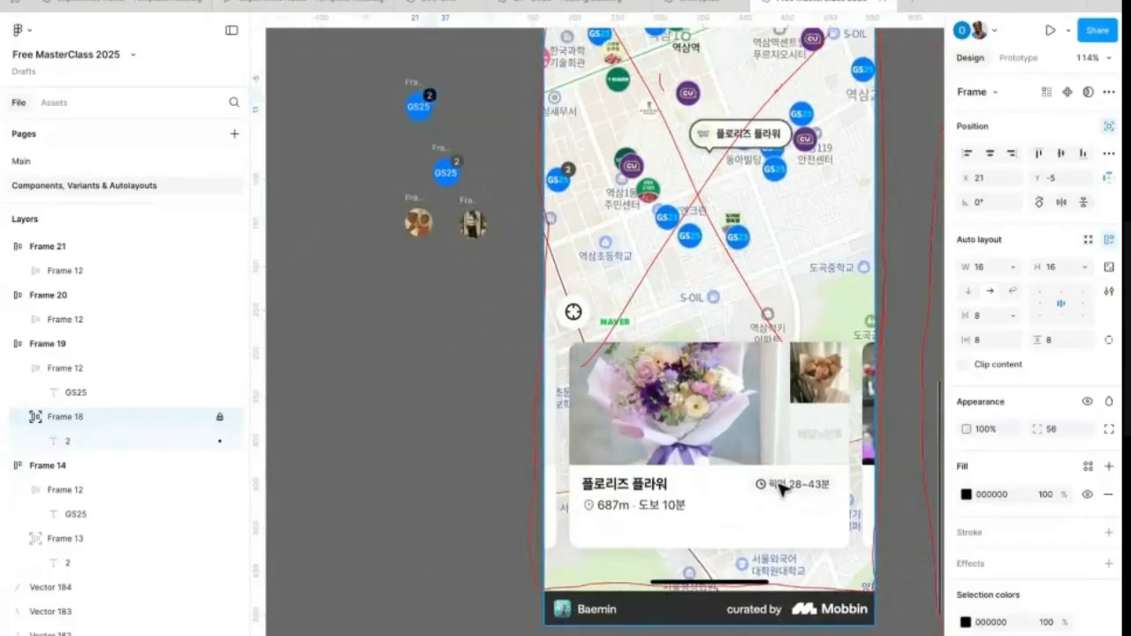
# Step: Examine the white speech-bubble pin on the reference map, including its round logo, label and pointed tail
pyautogui.scroll(3, 777, 485)
pyautogui.hscroll(2, 777, 485)
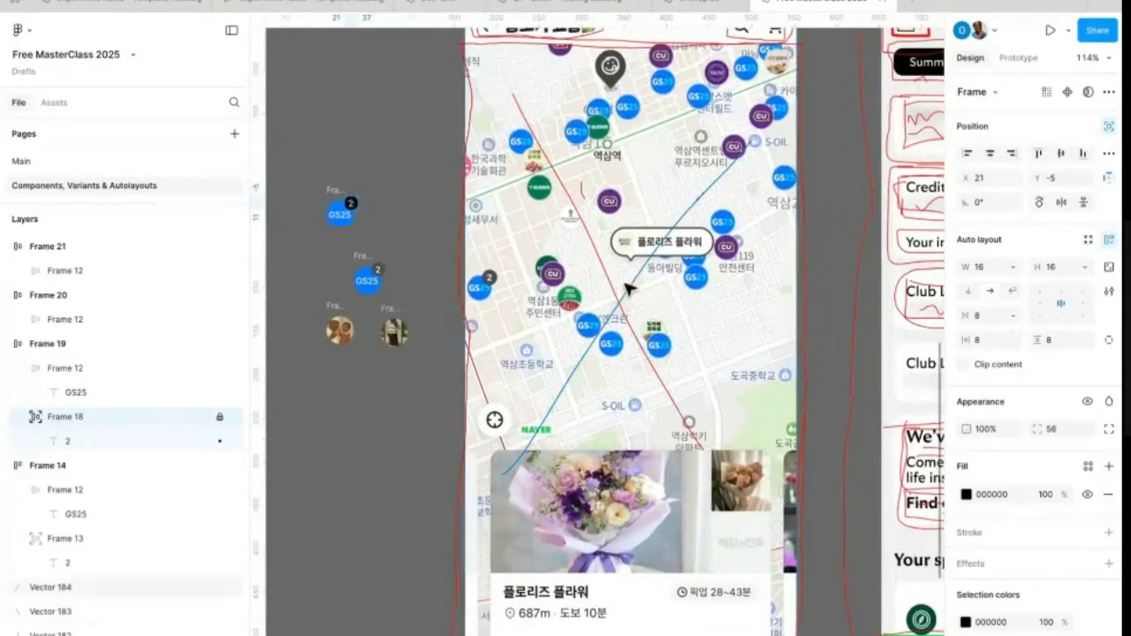
pyautogui.hscroll(-4, 755, 365)
pyautogui.scroll(2, 754, 365)
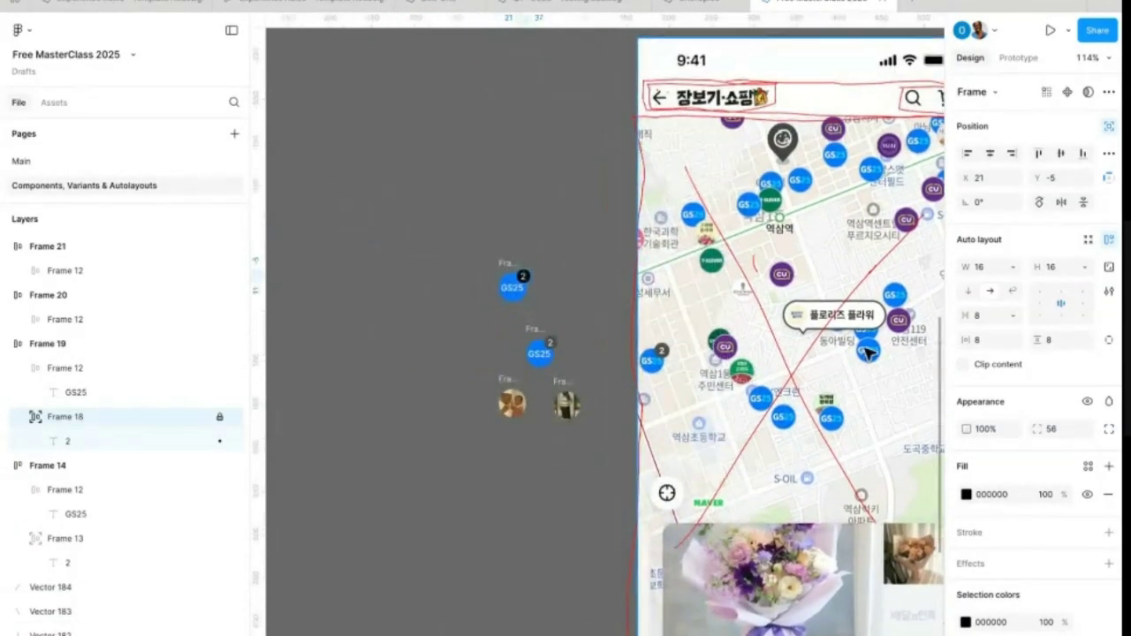
pyautogui.scroll(10, 875, 322)
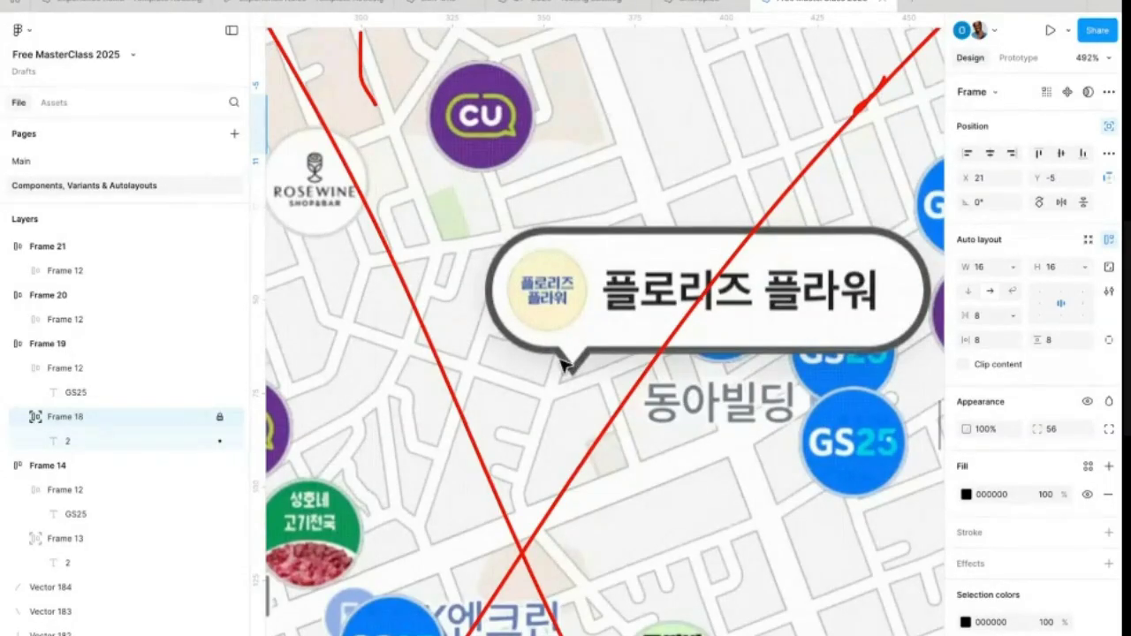
pyautogui.scroll(5, 552, 356)
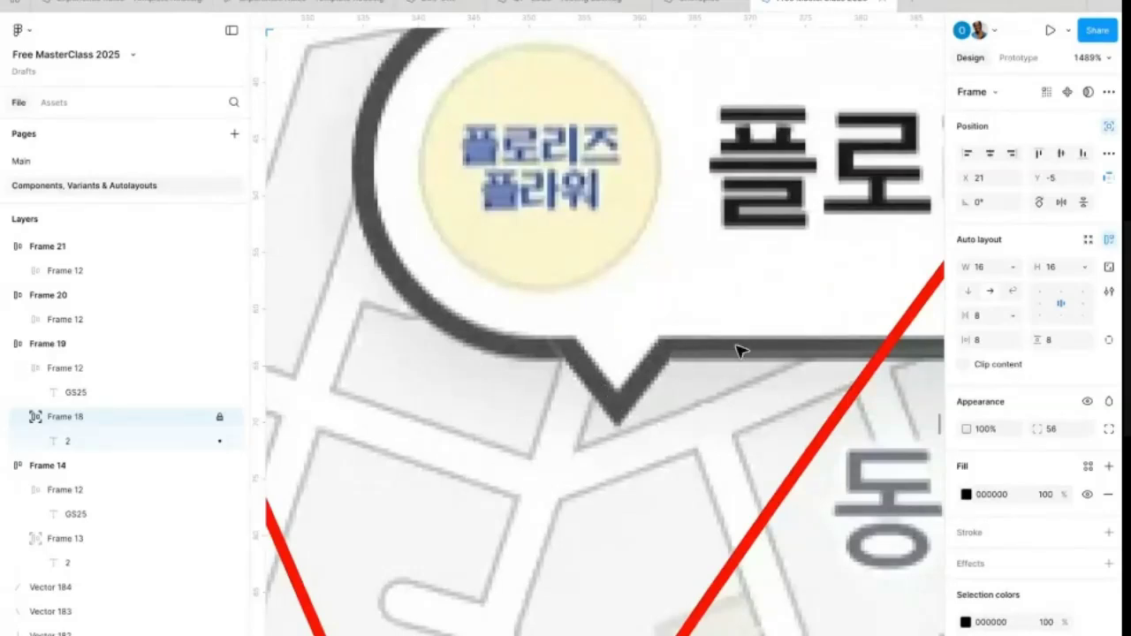
pyautogui.scroll(-5, 741, 351)
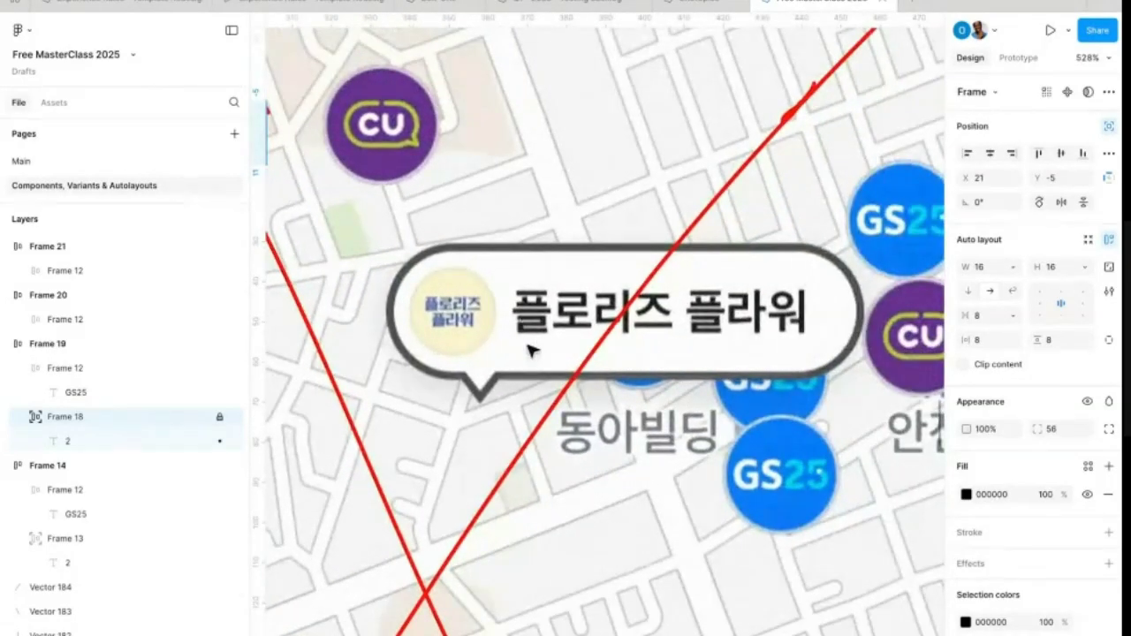
pyautogui.scroll(-6, 704, 344)
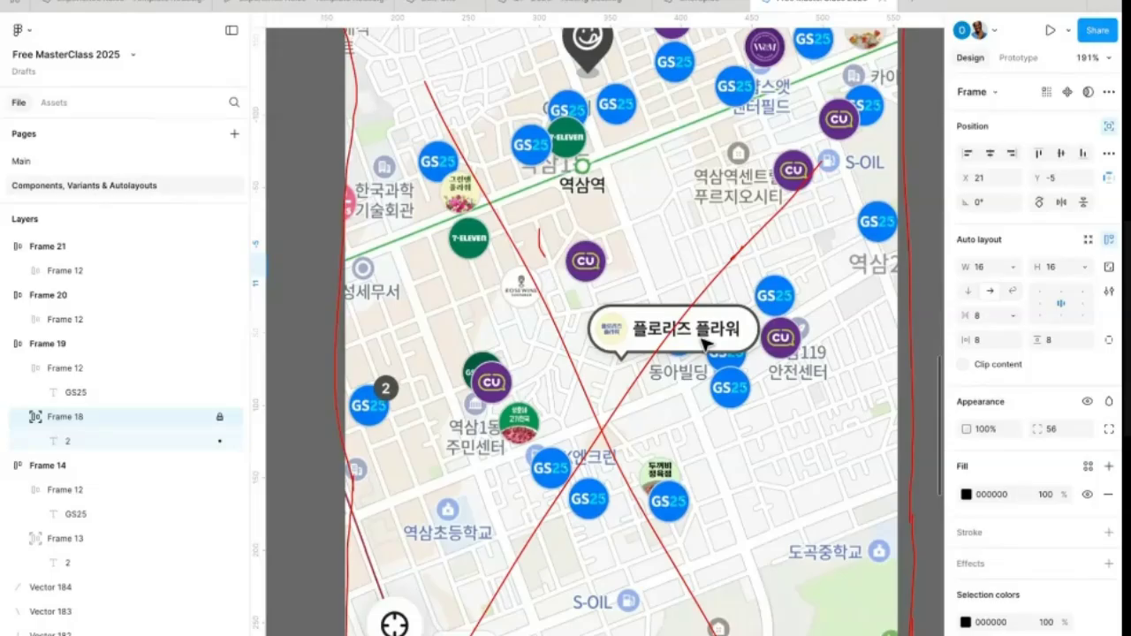
pyautogui.scroll(-4, 704, 345)
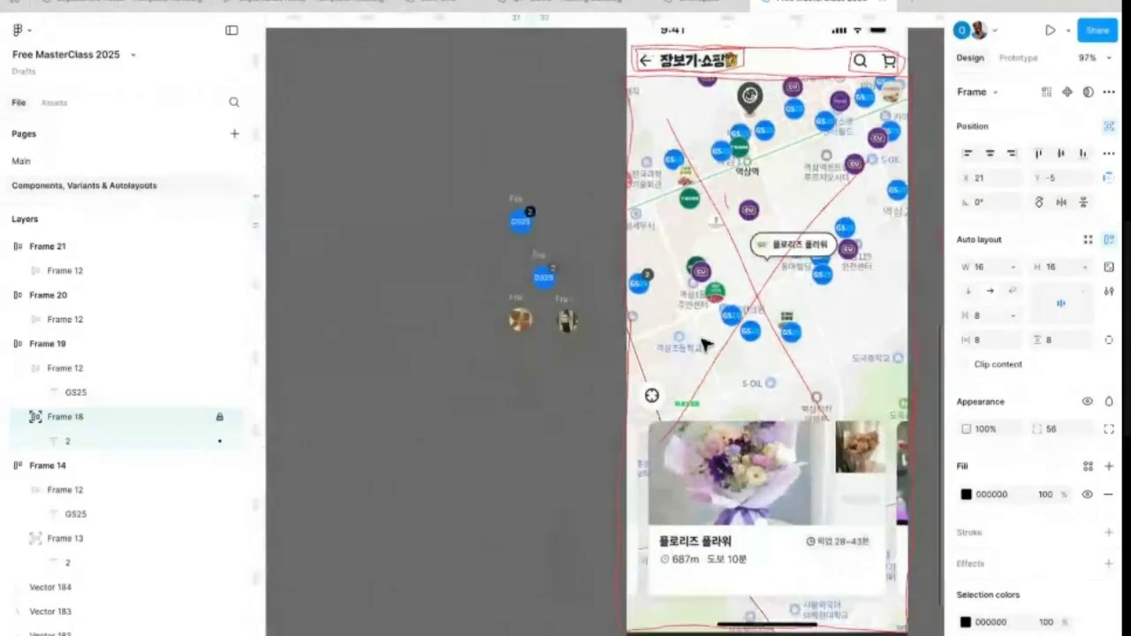
# Step: Duplicate the picture pin Frame 20 and place the copy below it at X 8589, Y 439
pyautogui.scroll(4, 550, 341)
pyautogui.scroll(-3, 550, 341)
pyautogui.hscroll(-2, 551, 341)
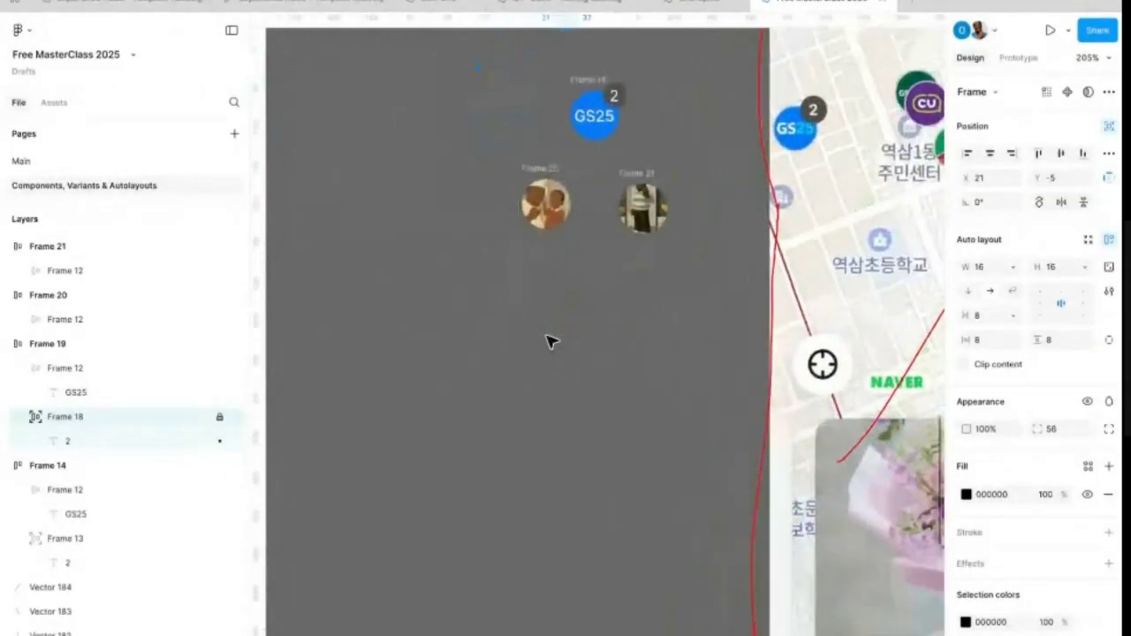
pyautogui.click(537, 166)
pyautogui.click(548, 164)
pyautogui.moveTo(548, 164); pyautogui.dragTo(542, 318)
pyautogui.scroll(5, 543, 321)
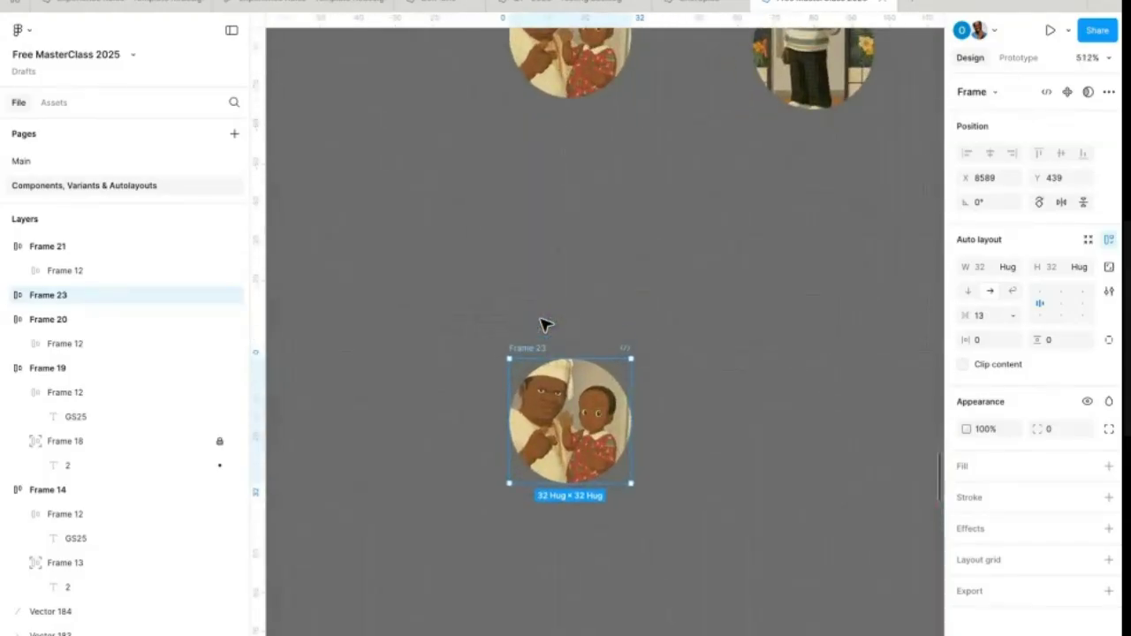
# Step: Duplicate the picture circle, Frame 12, inside the new pin Frame 23
pyautogui.doubleClick(573, 415)
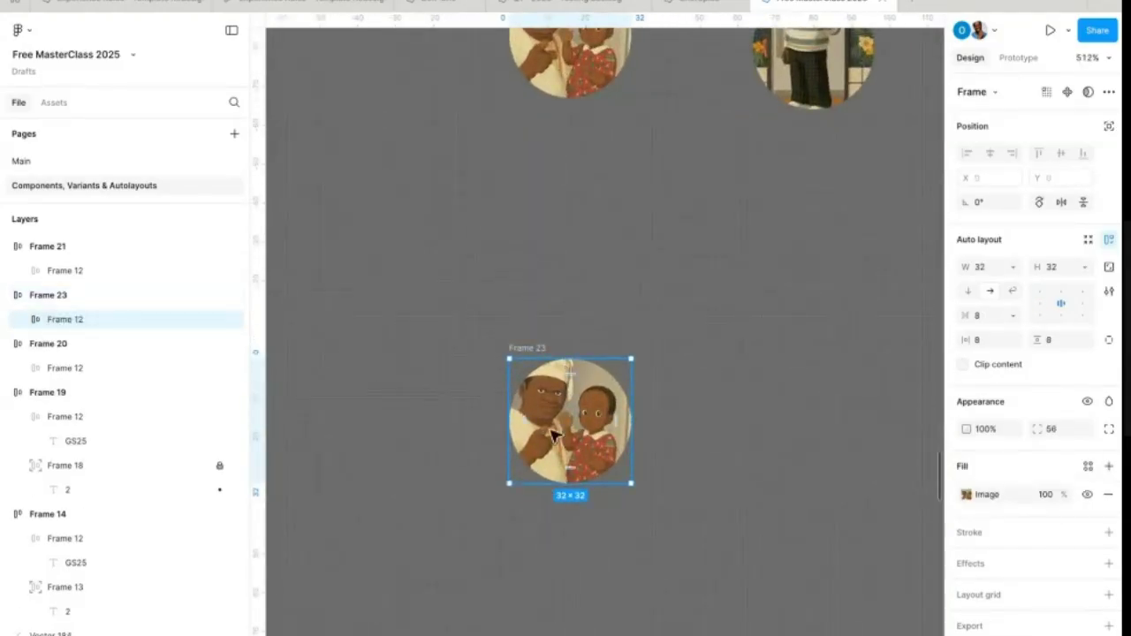
pyautogui.click(74, 293)
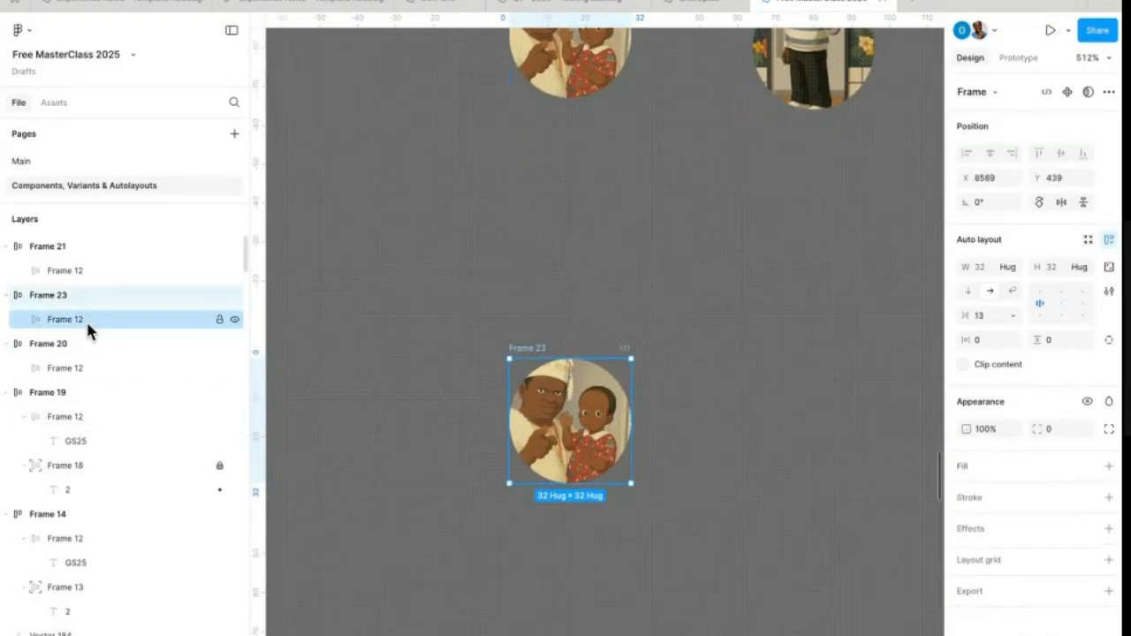
pyautogui.click(86, 318)
pyautogui.hotkey('ctrl', 'd')
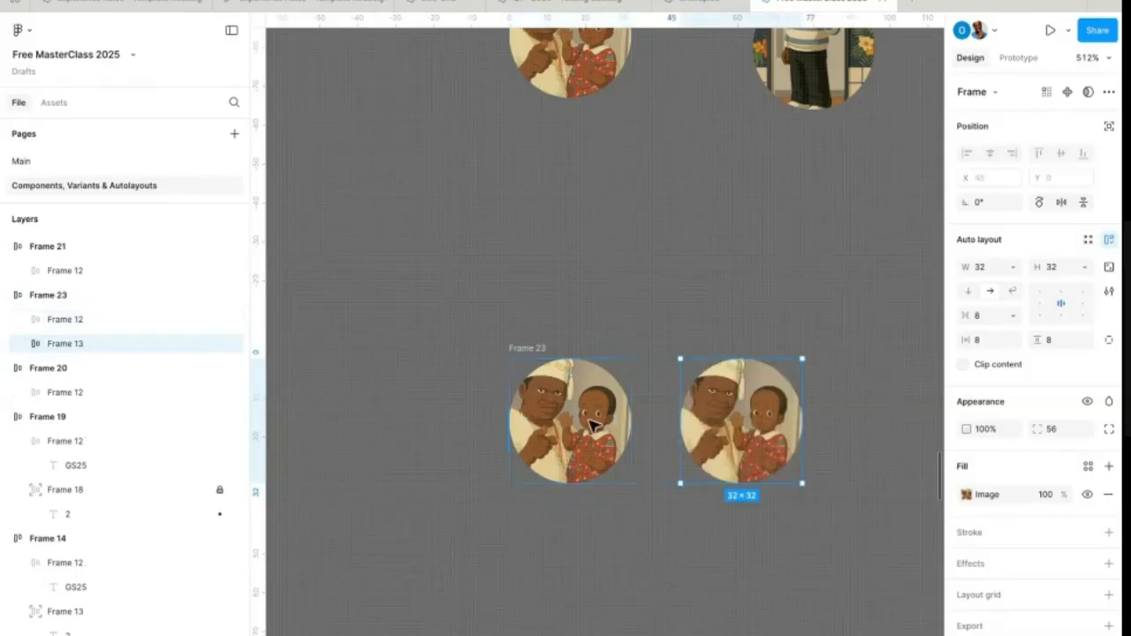
pyautogui.click(731, 282)
pyautogui.click(747, 465)
# Step: Compare the two-circle Frame 23 with the logo and text arrangement in the reference map's speech-bubble pin
pyautogui.scroll(-5, 742, 459)
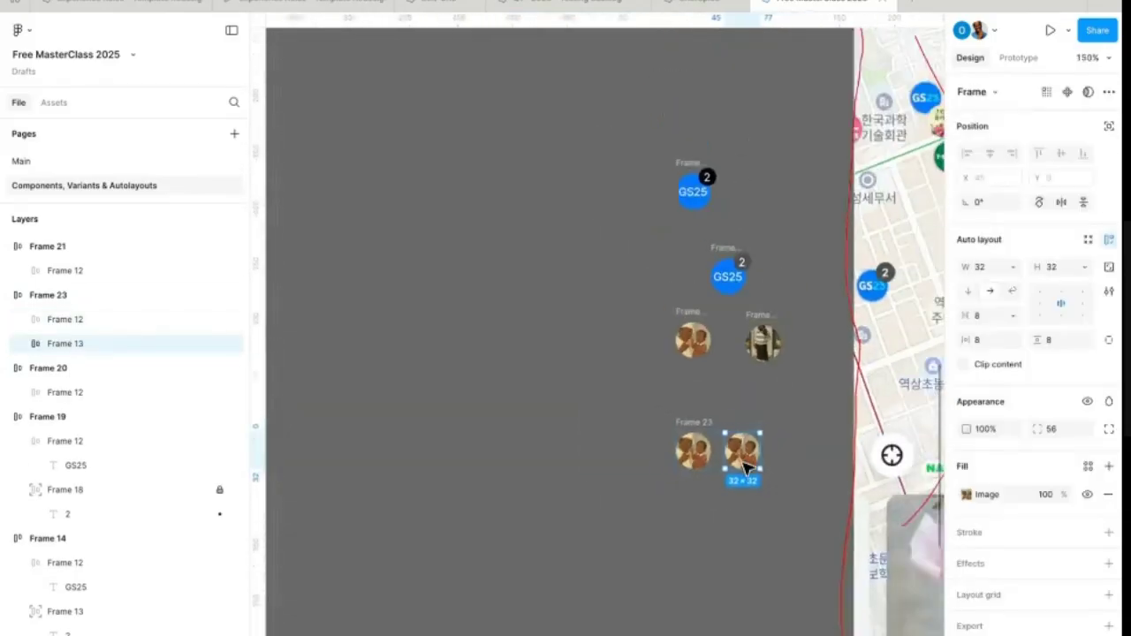
pyautogui.hscroll(4, 637, 489)
pyautogui.hscroll(-2, 575, 442)
pyautogui.scroll(-1, 575, 440)
pyautogui.hscroll(3, 778, 257)
pyautogui.scroll(2, 777, 257)
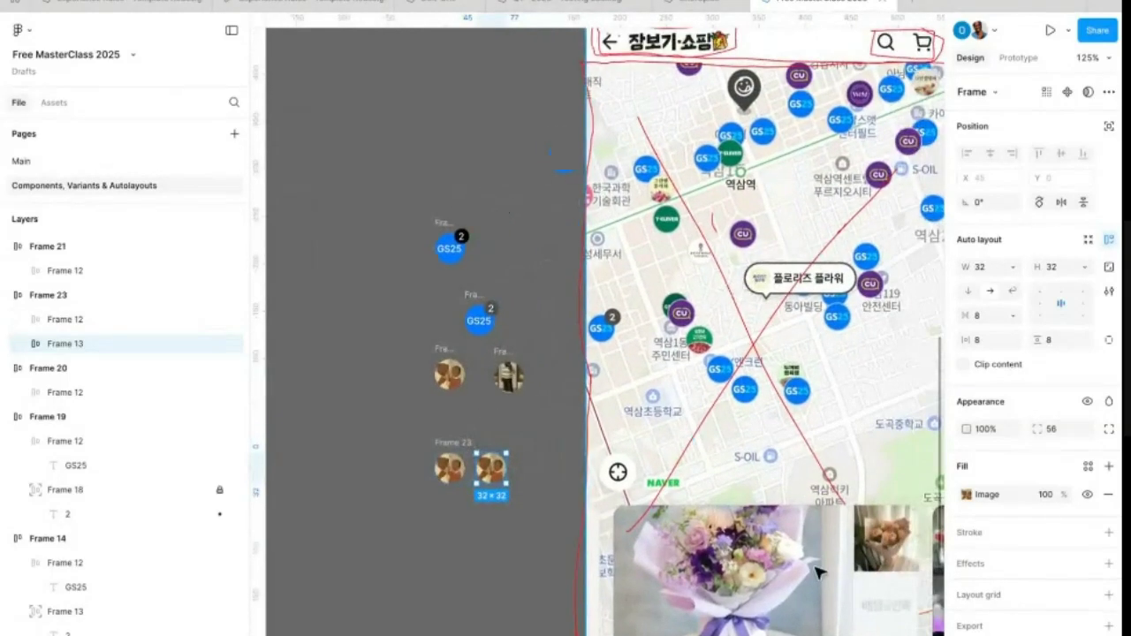
pyautogui.scroll(10, 782, 279)
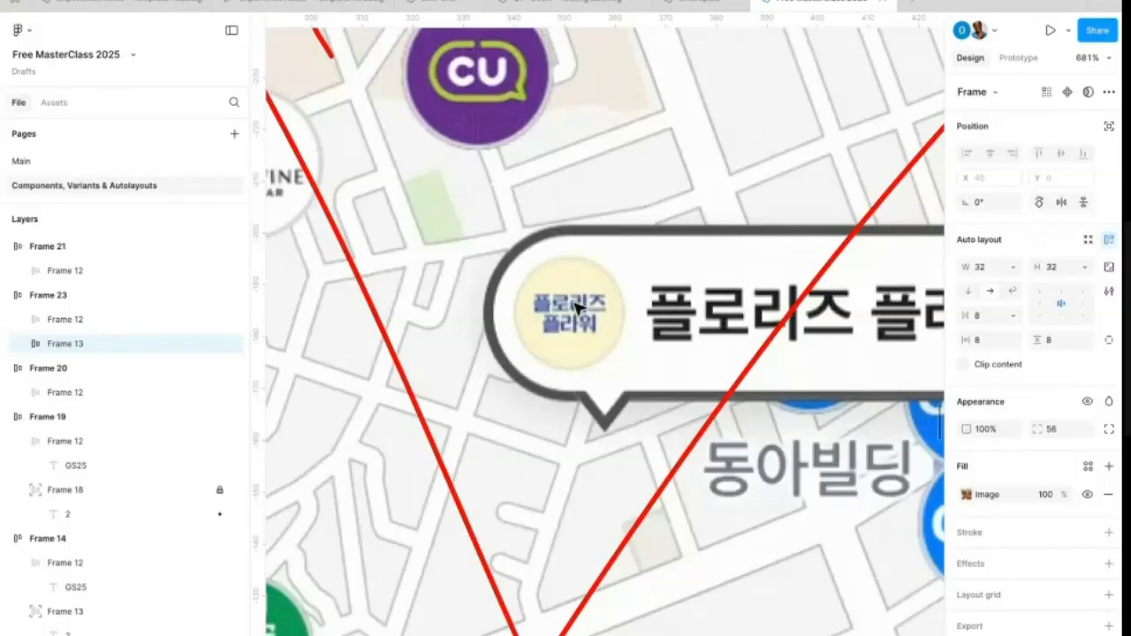
pyautogui.hscroll(3, 575, 306)
pyautogui.scroll(-10, 855, 314)
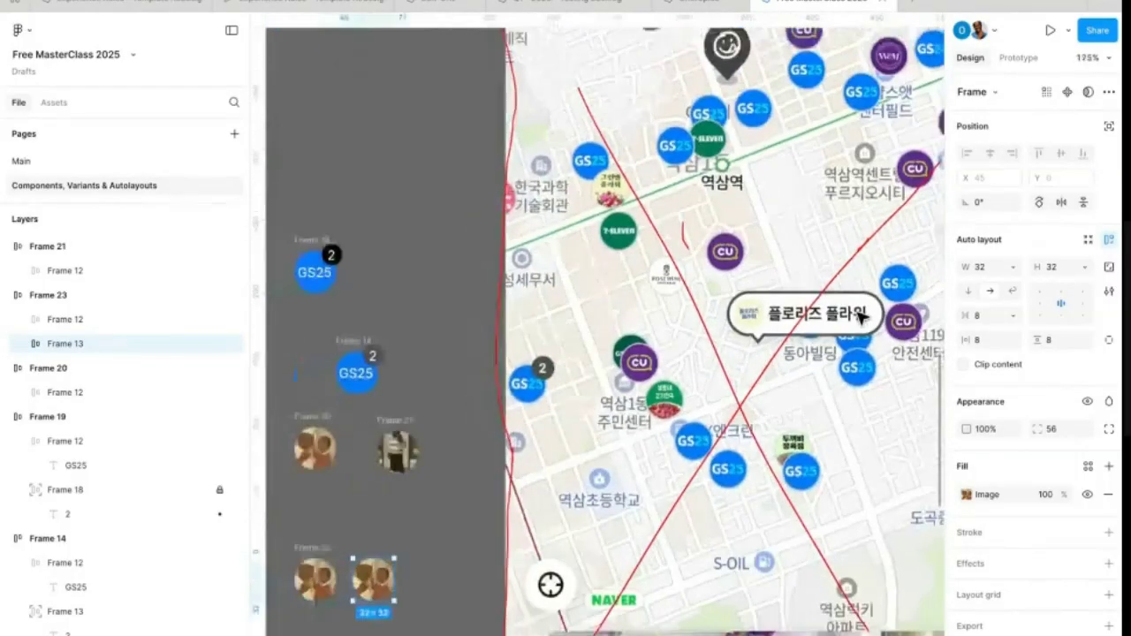
pyautogui.scroll(10, 717, 352)
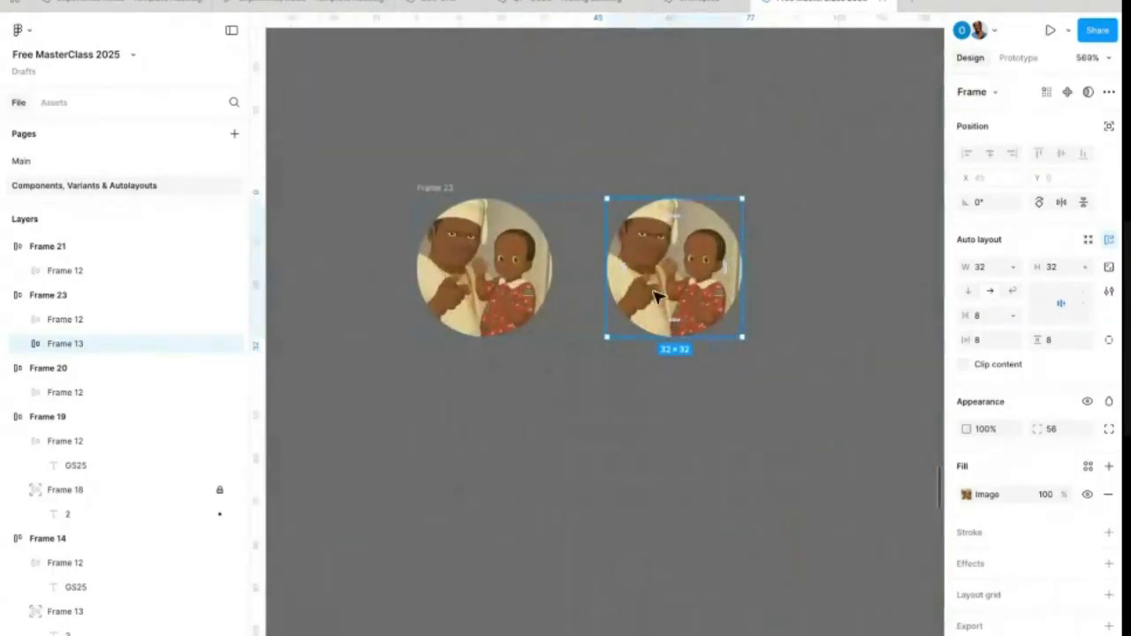
# Step: Add the white text "Get Flowers" on the empty canvas below Frame 23
pyautogui.scroll(-2, 659, 283)
pyautogui.hscroll(-2, 658, 283)
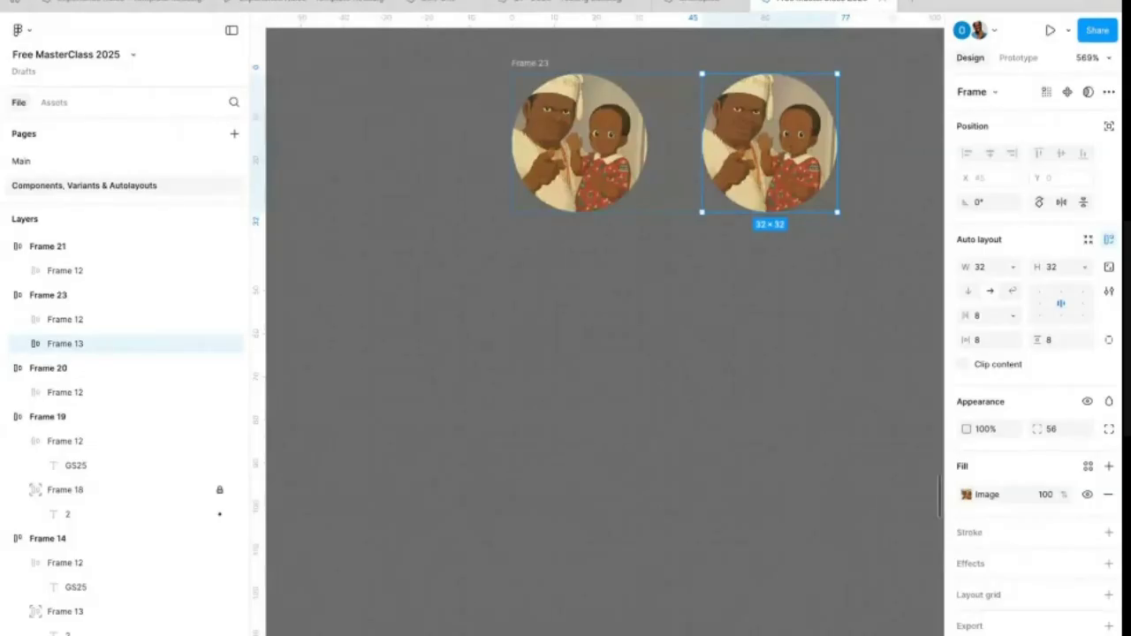
pyautogui.click(505, 483)
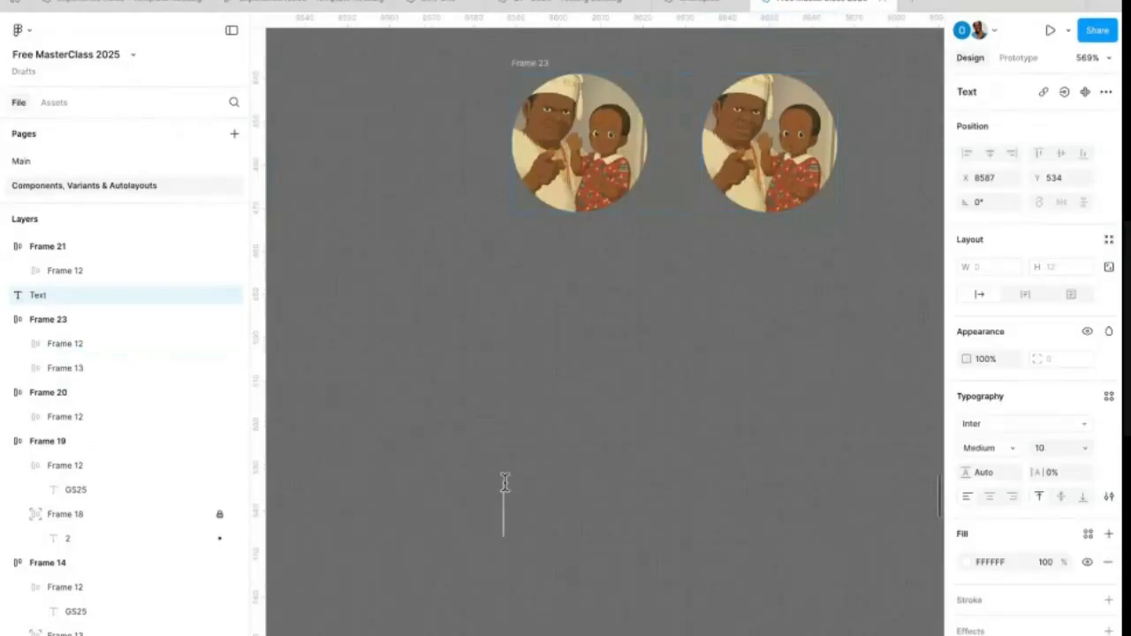
pyautogui.write('Get FLowers')
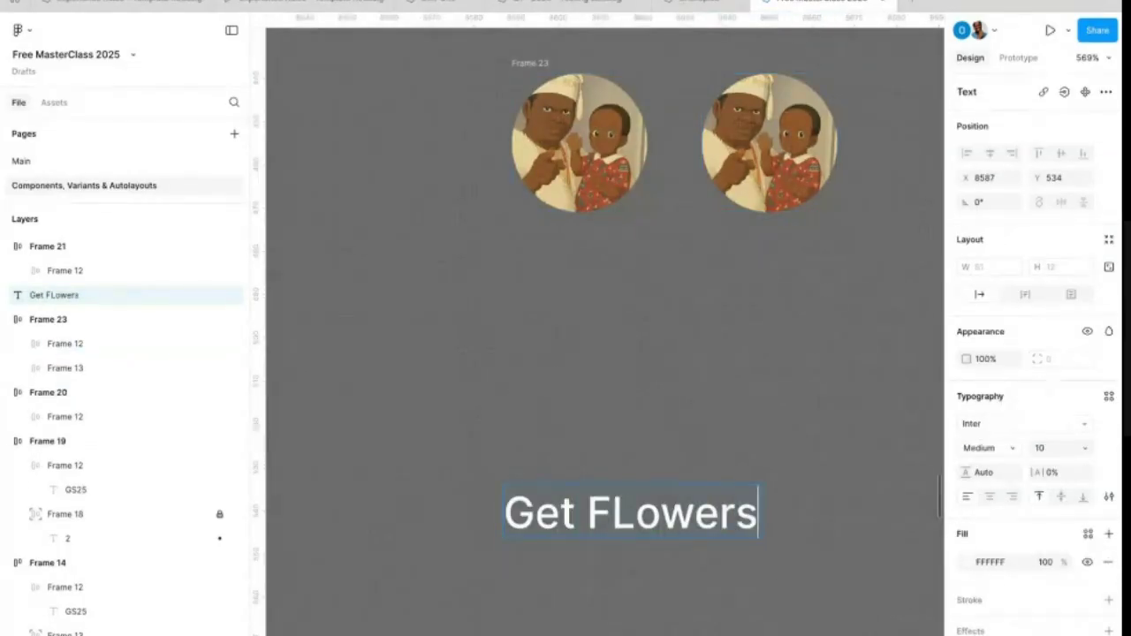
pyautogui.click(624, 515)
pyautogui.press('BackSpace')
pyautogui.write('l')
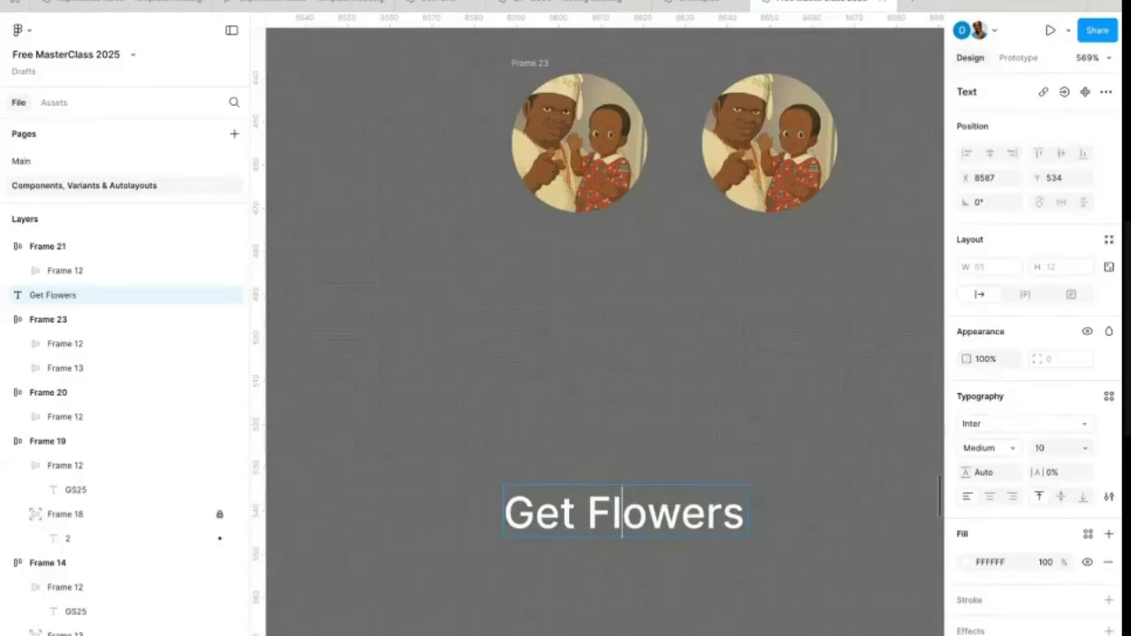
pyautogui.press('Escape')
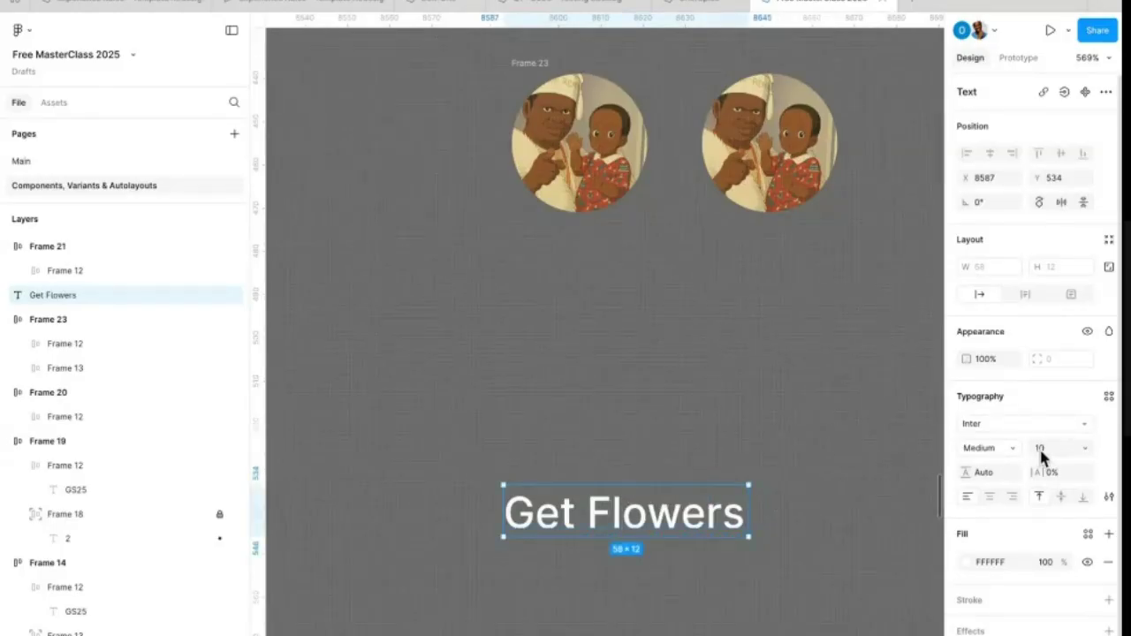
# Step: Cut the "Get Flowers" text and paste it in place of the second picture circle in Frame 23
pyautogui.click(721, 435)
pyautogui.click(616, 522)
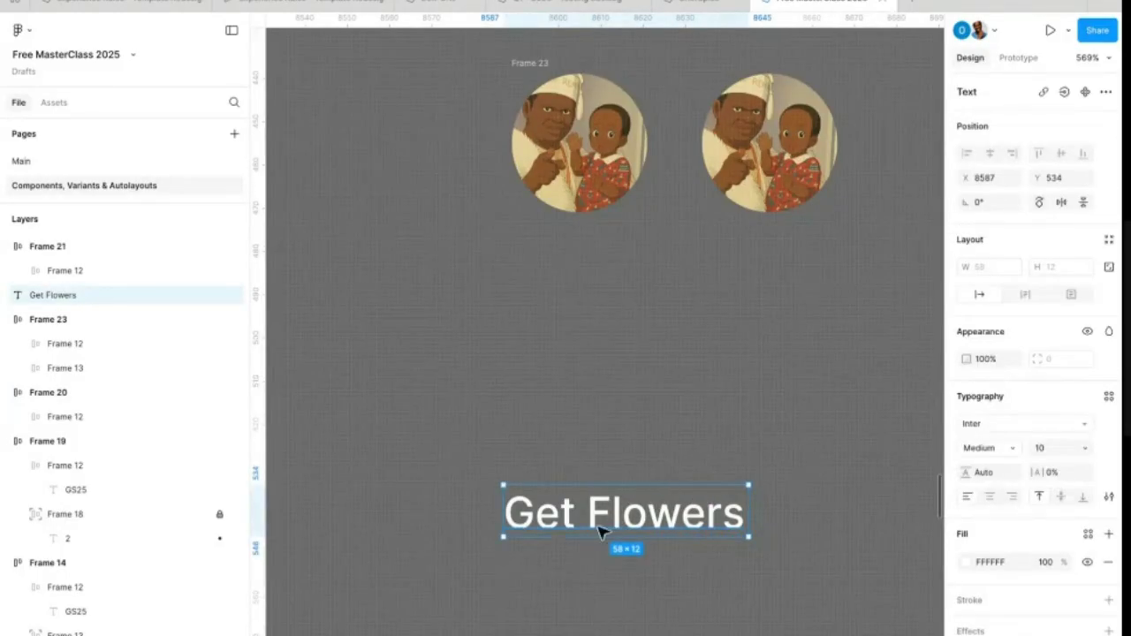
pyautogui.press('Delete')
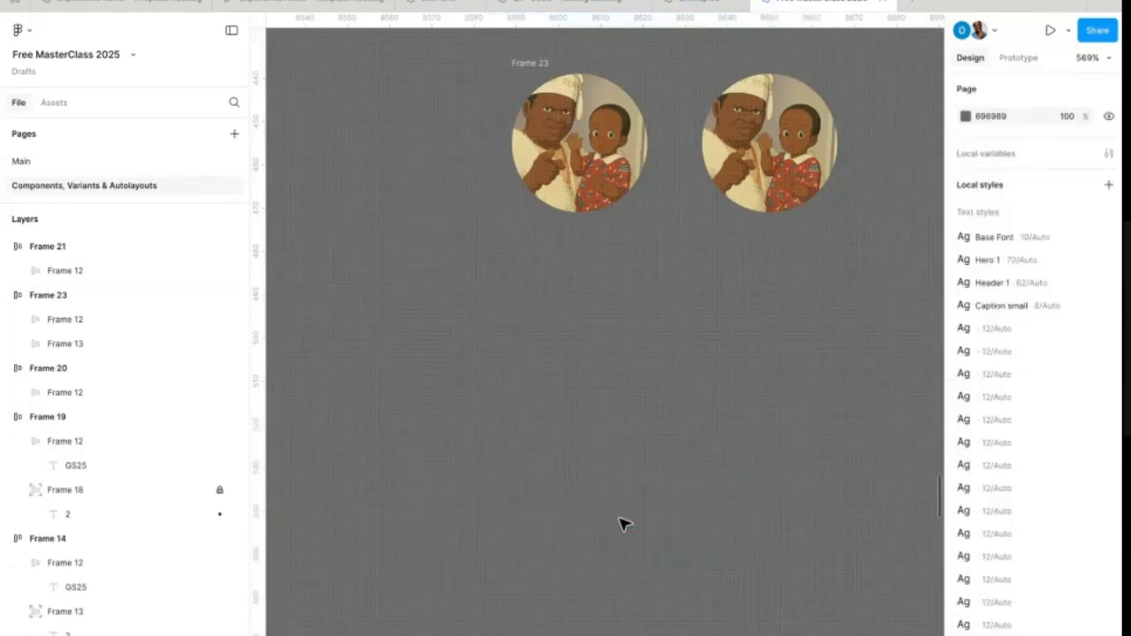
pyautogui.click(750, 191)
pyautogui.rightClick(752, 188)
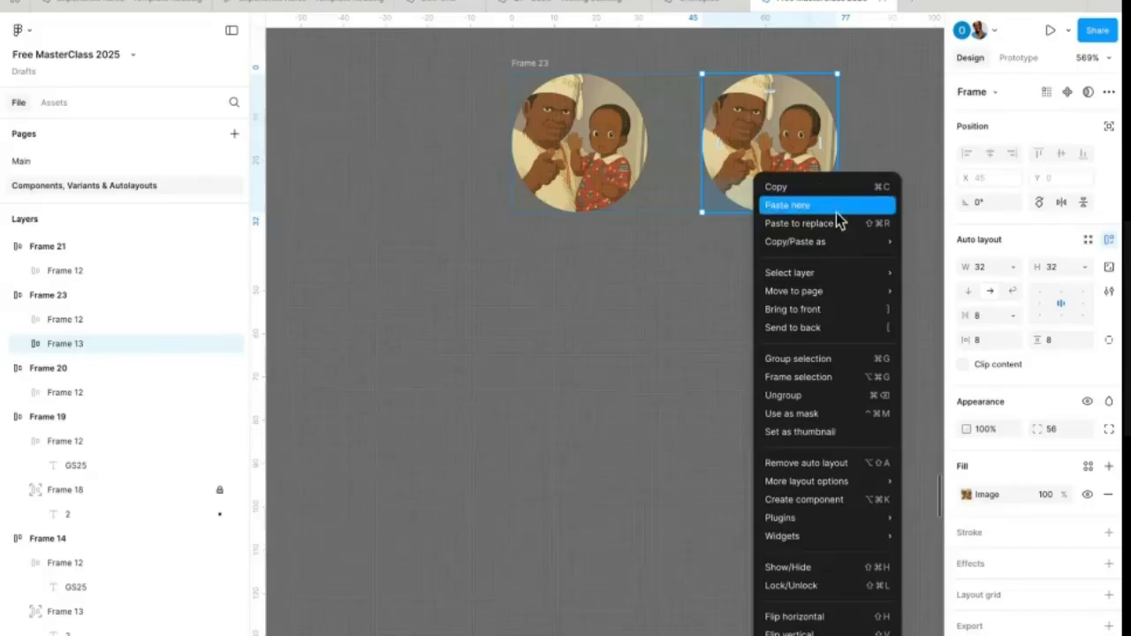
pyautogui.click(815, 223)
pyautogui.click(740, 271)
pyautogui.scroll(-3, 742, 271)
pyautogui.hscroll(1, 742, 271)
pyautogui.click(588, 203)
pyautogui.click(682, 205)
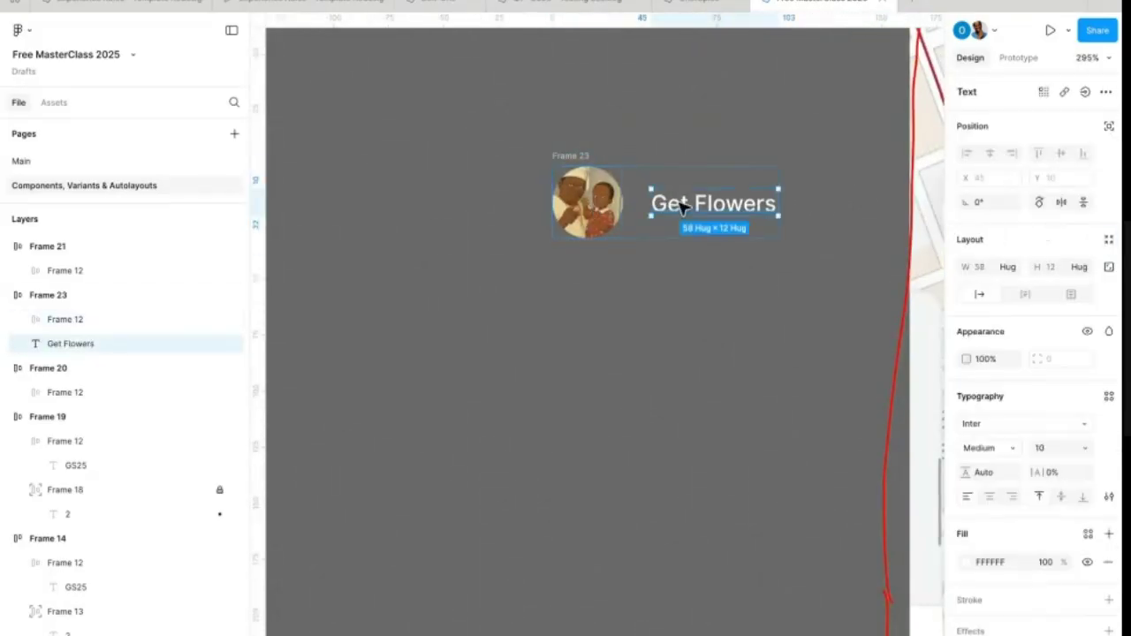
# Step: Set the gap between the picture circle and the "Get Flowers" text in Frame 23 to 8
pyautogui.click(707, 239)
pyautogui.hscroll(10, 684, 324)
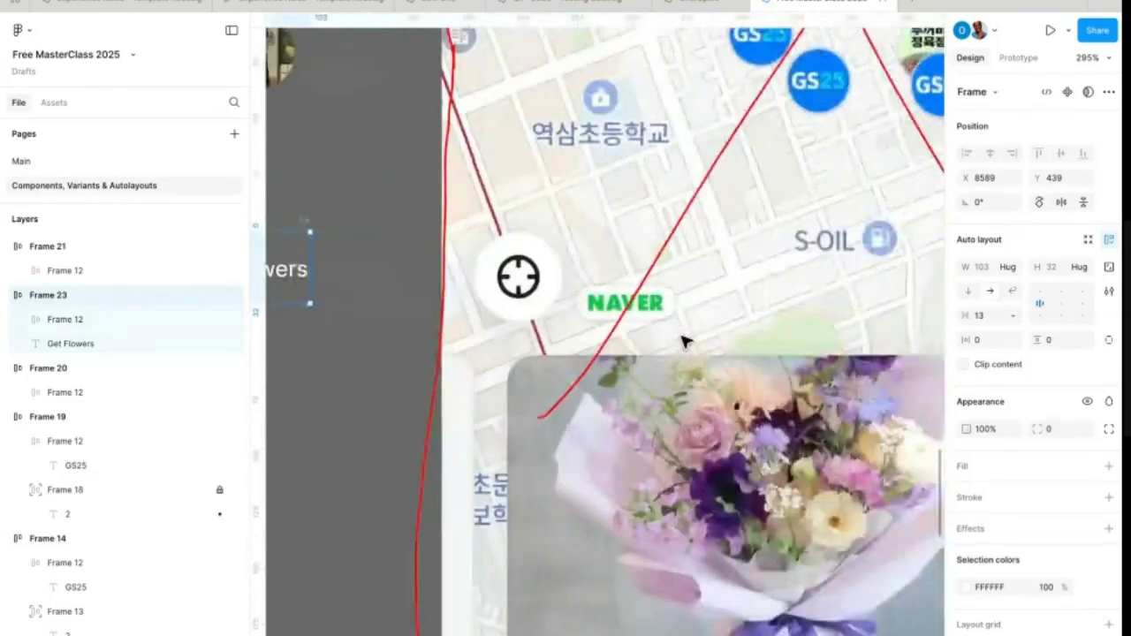
pyautogui.scroll(5, 685, 340)
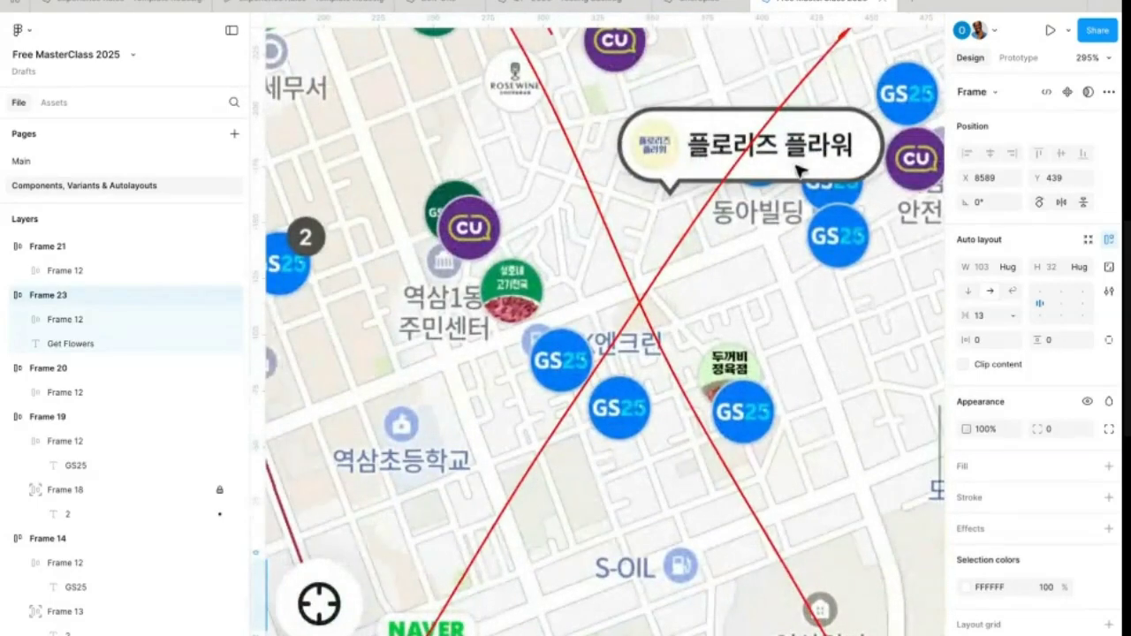
pyautogui.hscroll(-8, 799, 170)
pyautogui.hscroll(5, 798, 171)
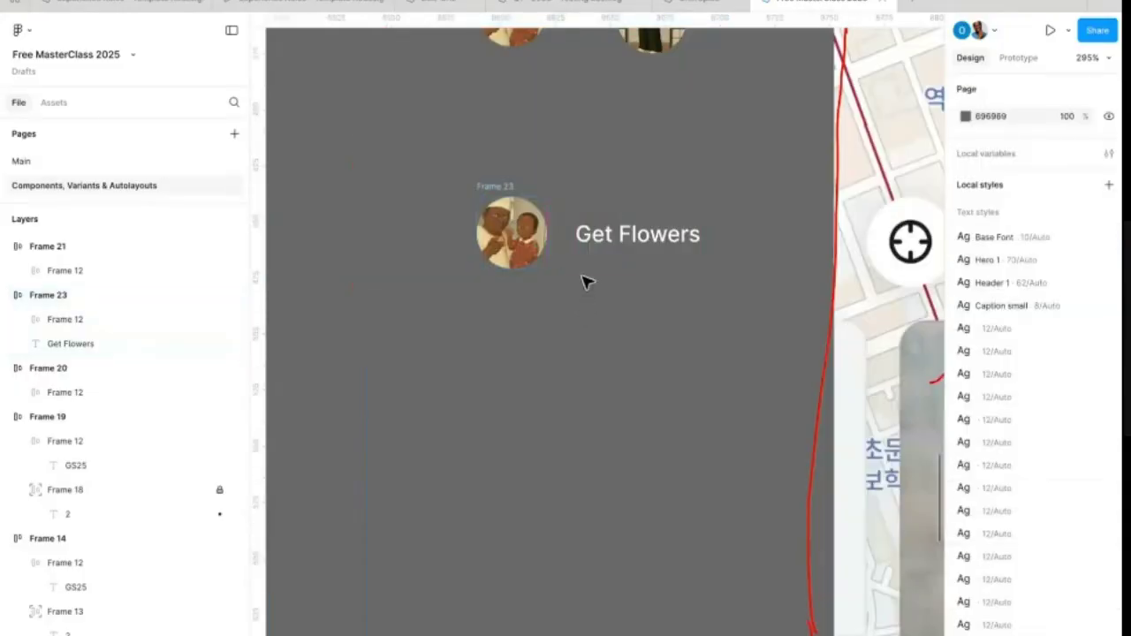
pyautogui.click(610, 199)
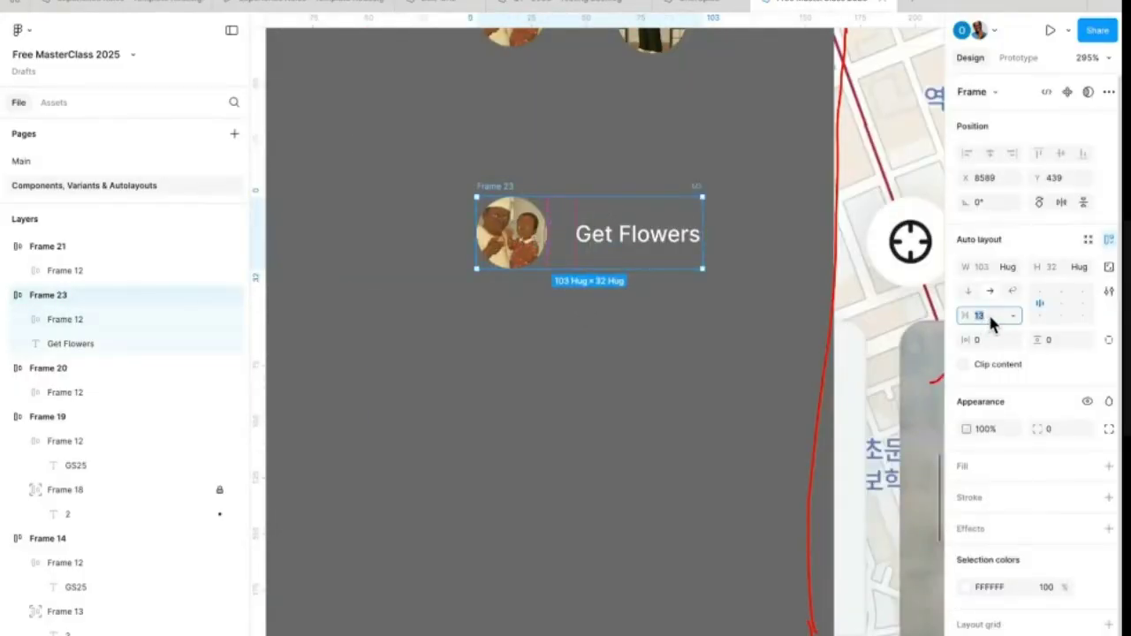
pyautogui.press('Down')
pyautogui.press('Down')
pyautogui.press('Down')
pyautogui.press('Down')
pyautogui.press('Down')
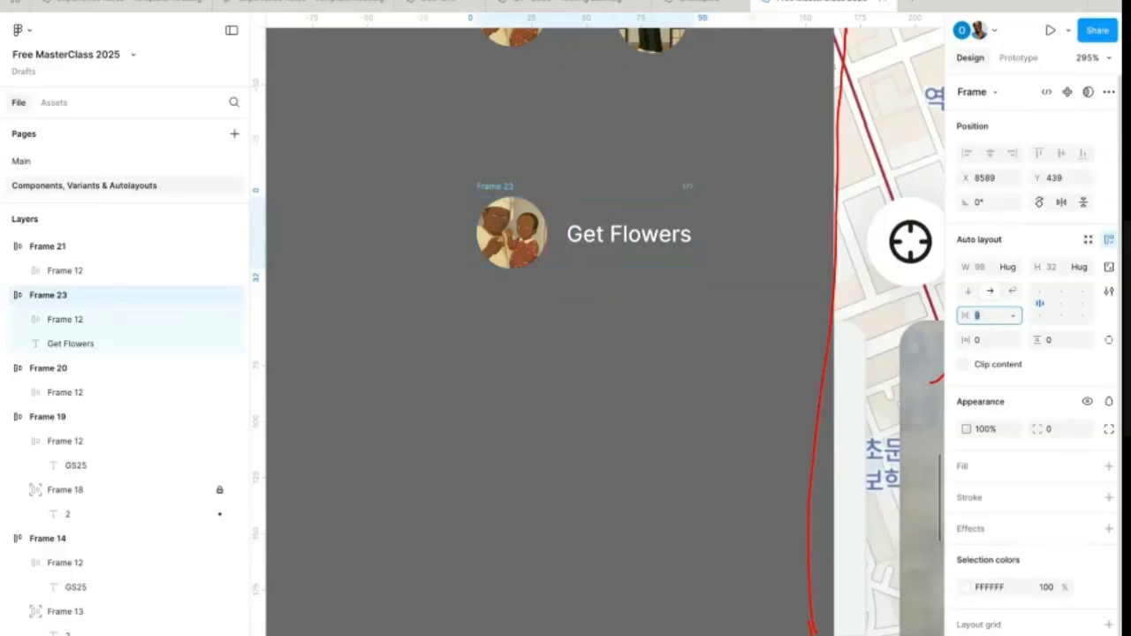
pyautogui.press('Down')
pyautogui.press('Down')
pyautogui.press('Down')
pyautogui.press('Down')
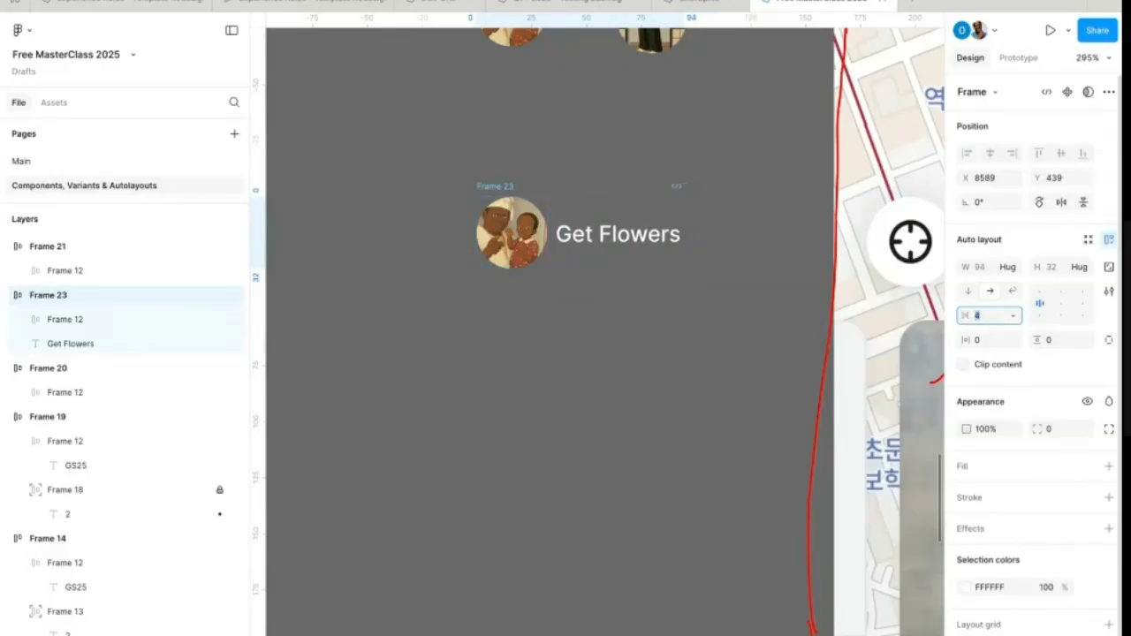
pyautogui.press('Up')
pyautogui.press('Up')
pyautogui.press('Up')
pyautogui.press('Up')
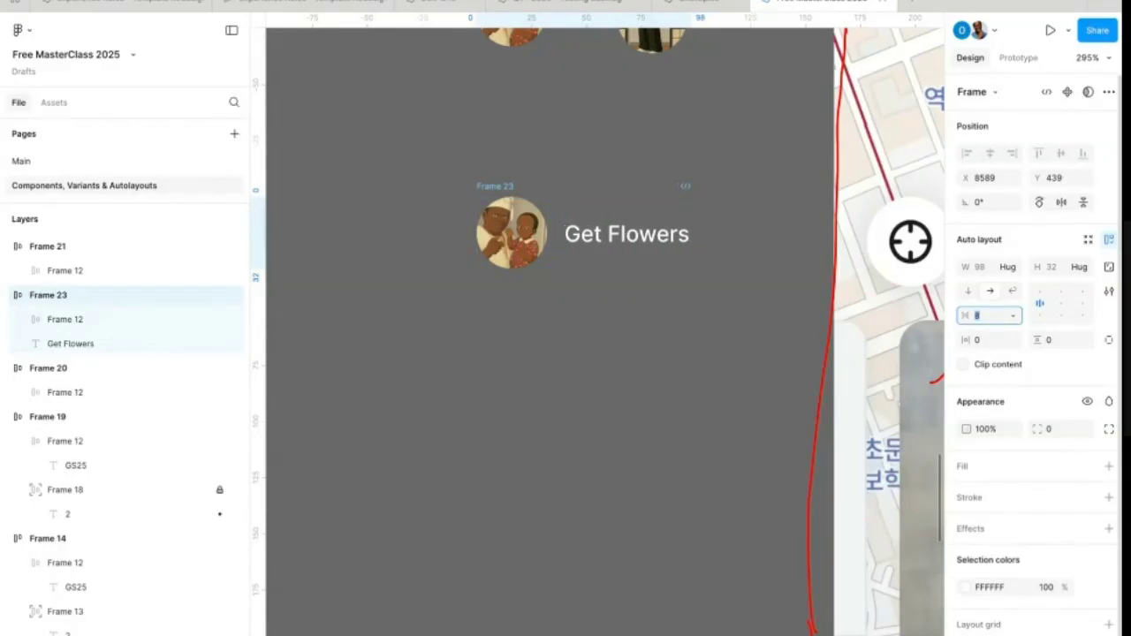
pyautogui.click(669, 292)
# Step: Move Frame 23 slightly on the canvas, to X 8587 and Y 447
pyautogui.click(512, 233)
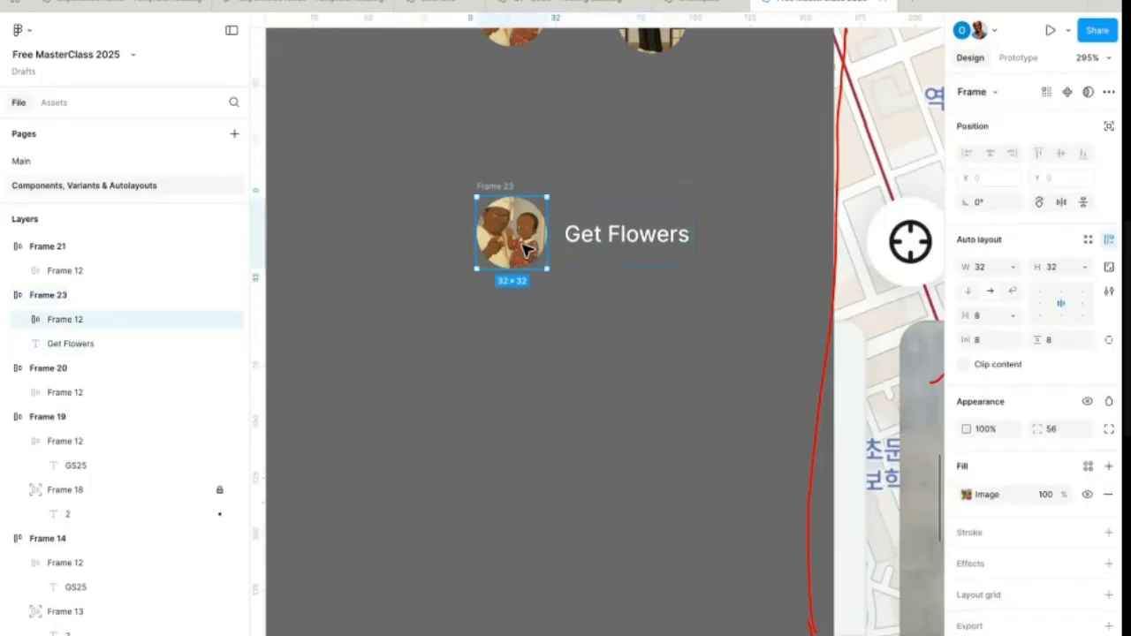
pyautogui.click(632, 235)
pyautogui.click(589, 341)
pyautogui.moveTo(497, 192)
pyautogui.mouseDown()
pyautogui.moveTo(582, 210)
pyautogui.moveTo(427, 240)
pyautogui.moveTo(576, 239)
pyautogui.moveTo(494, 205)
pyautogui.mouseUp()
# Step: Give Frame 23 a white FFFFFF fill like the reference map's speech-bubble pin
pyautogui.scroll(-5, 496, 212)
pyautogui.scroll(1, 497, 212)
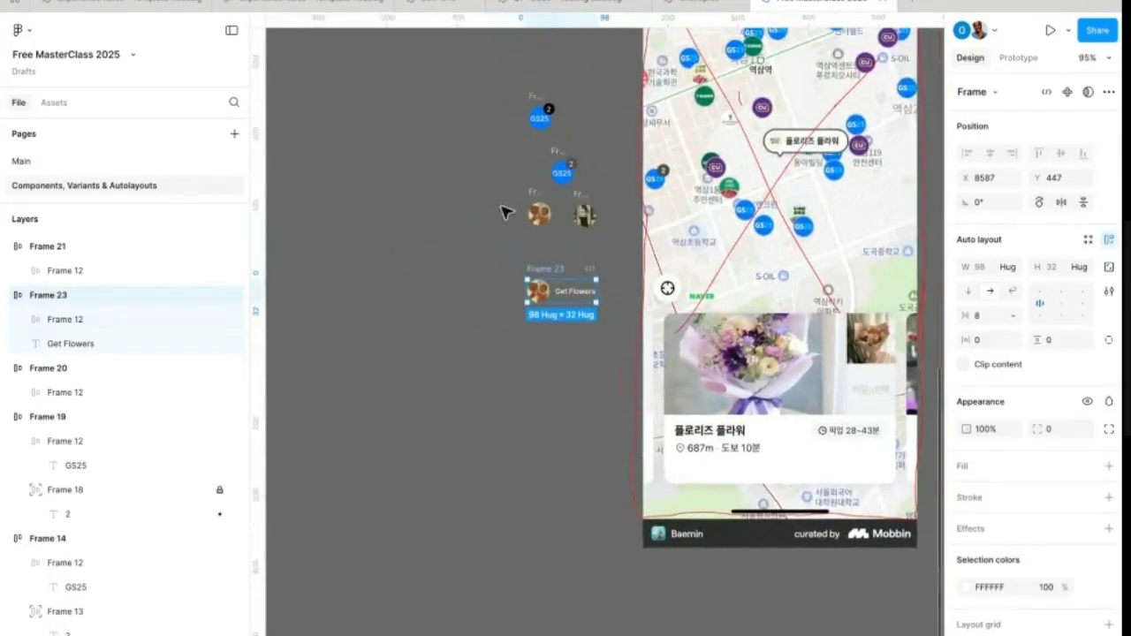
pyautogui.scroll(5, 830, 143)
pyautogui.scroll(3, 830, 144)
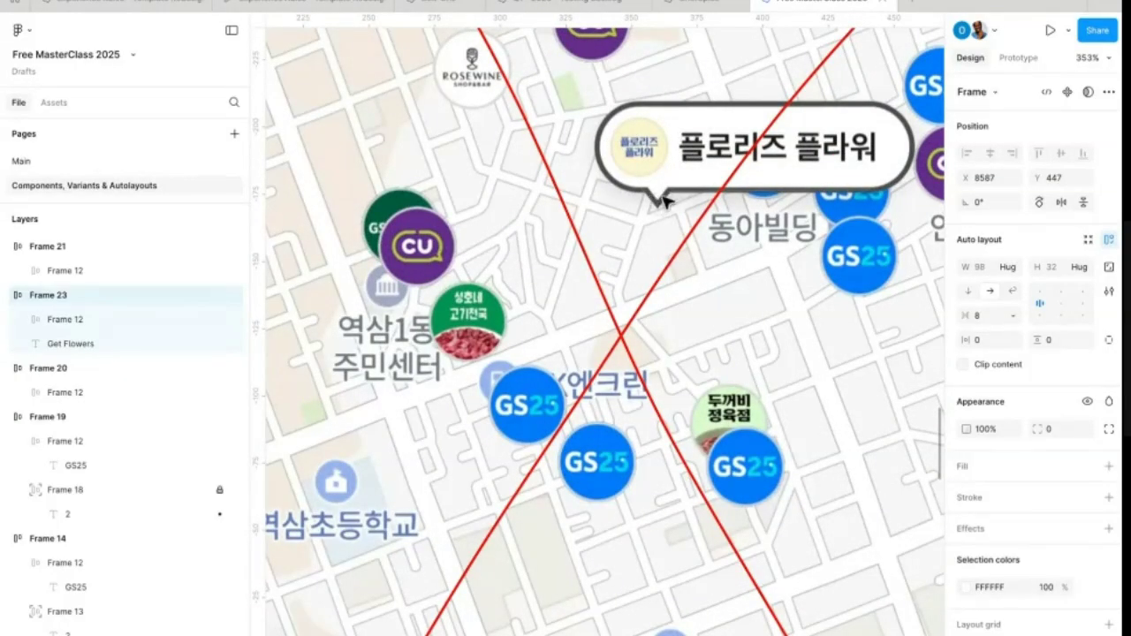
pyautogui.hotkey('shift', '1')
pyautogui.hotkey('shift', '2')
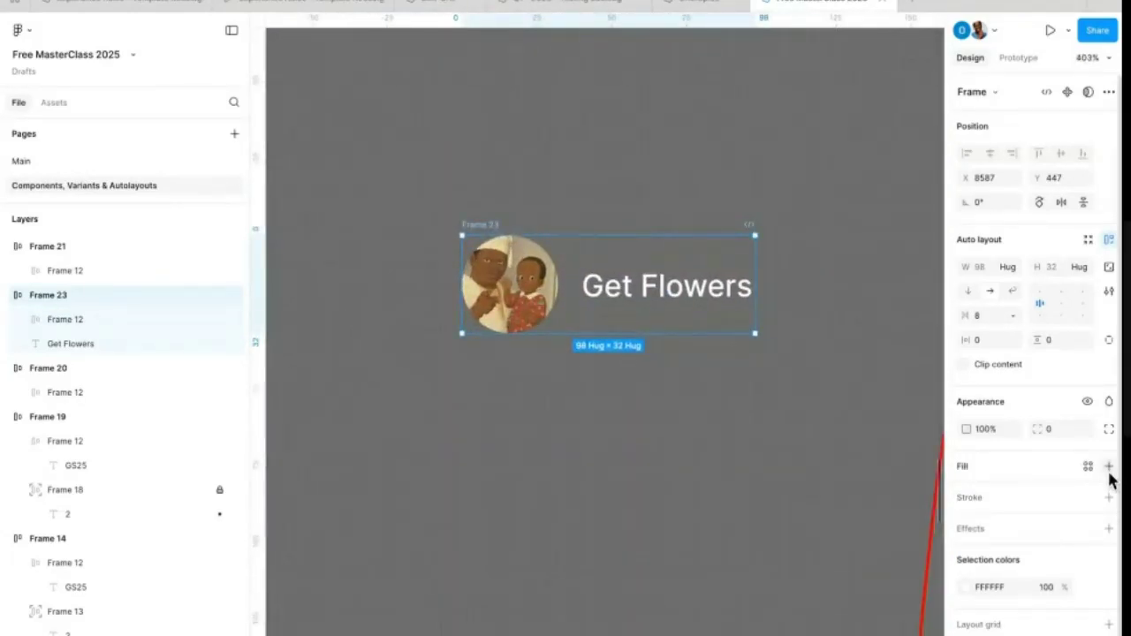
pyautogui.click(1107, 467)
# Step: Change the "Get Flowers" text fill to black 000000
pyautogui.click(669, 294)
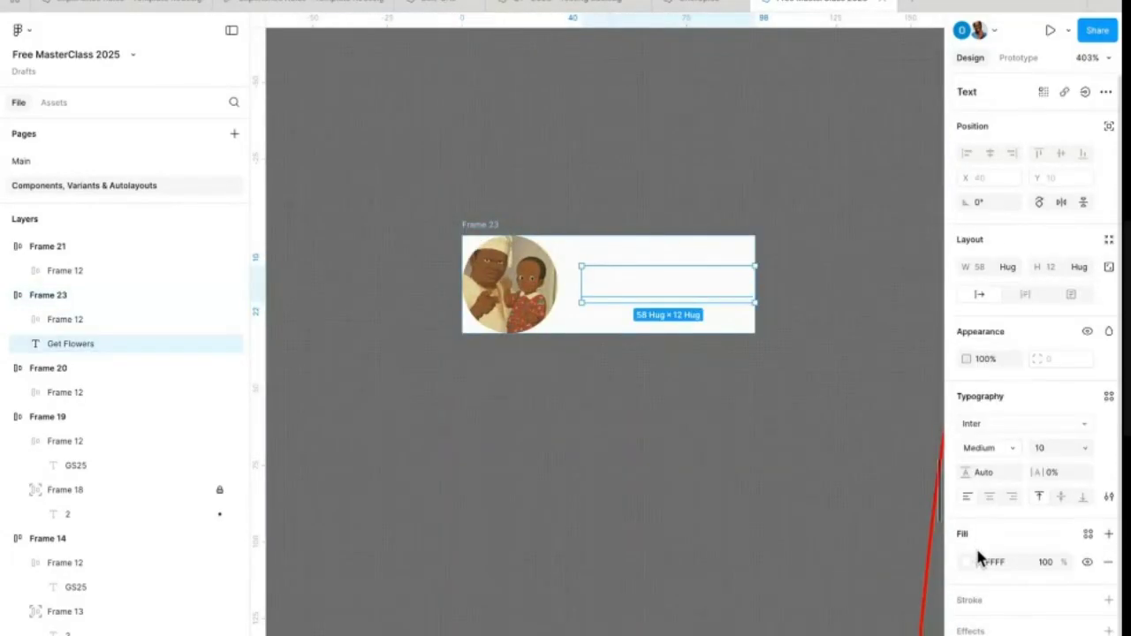
pyautogui.click(967, 564)
pyautogui.moveTo(839, 433); pyautogui.dragTo(725, 598)
pyautogui.click(575, 490)
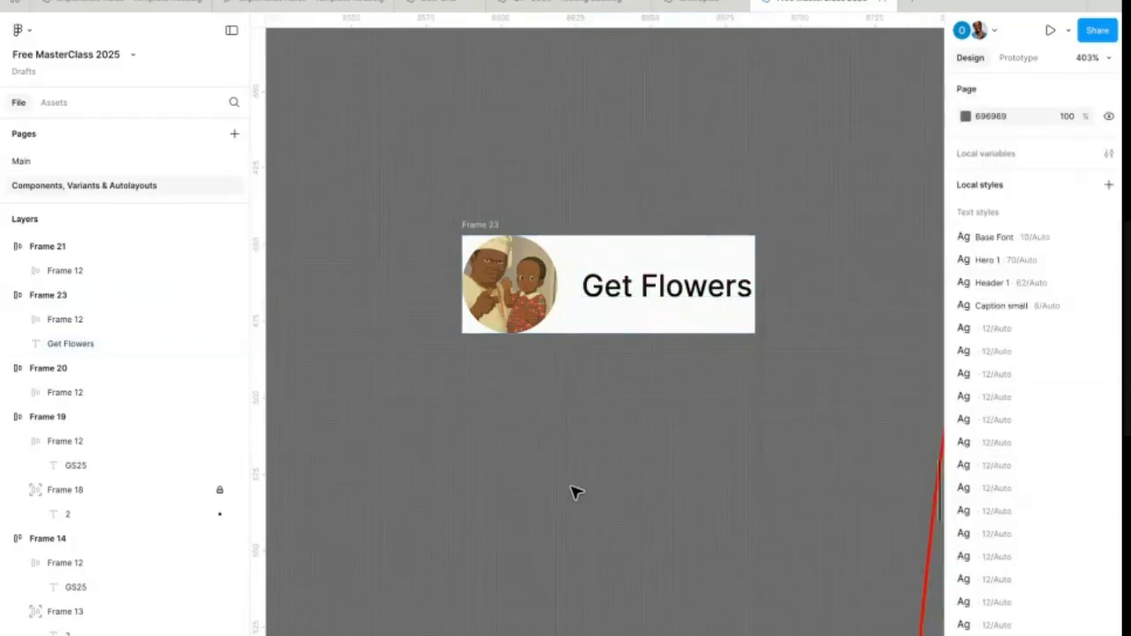
# Step: Set Frame 23's horizontal padding to 8, matching the side spacing of the reference speech-bubble pin
pyautogui.click(631, 247)
pyautogui.scroll(5, 465, 326)
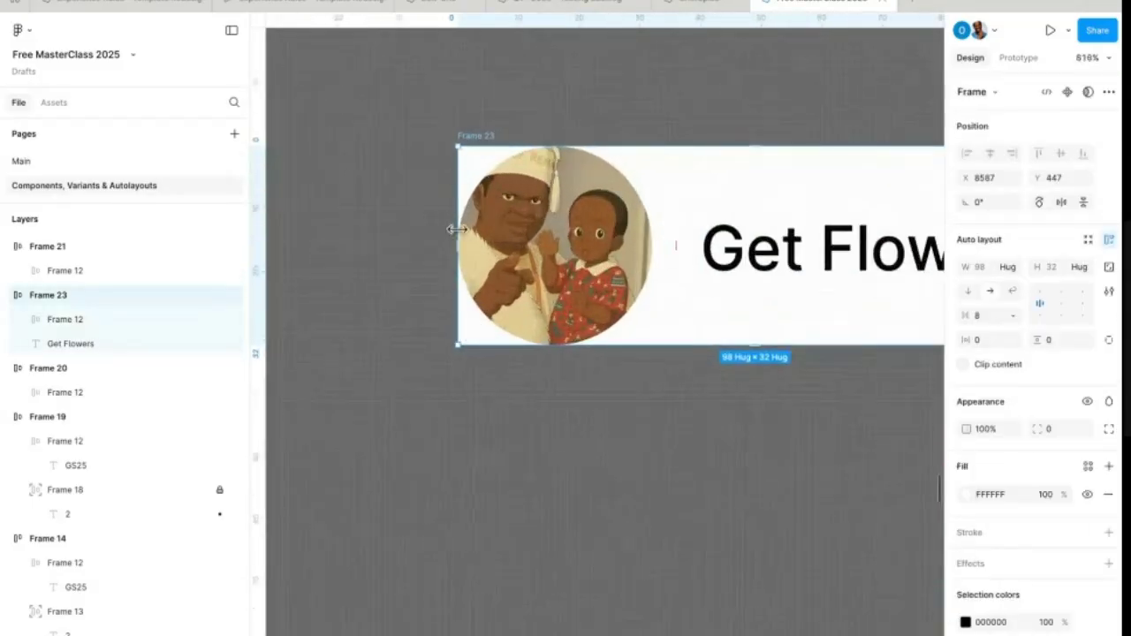
pyautogui.hscroll(5, 530, 305)
pyautogui.scroll(1, 530, 305)
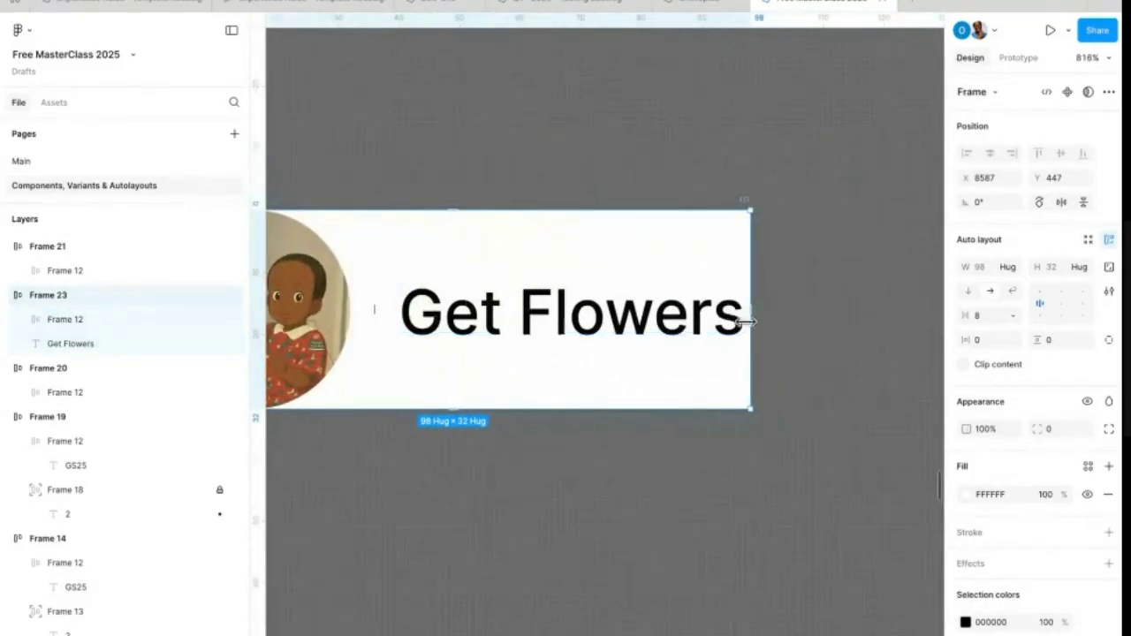
pyautogui.scroll(-10, 736, 318)
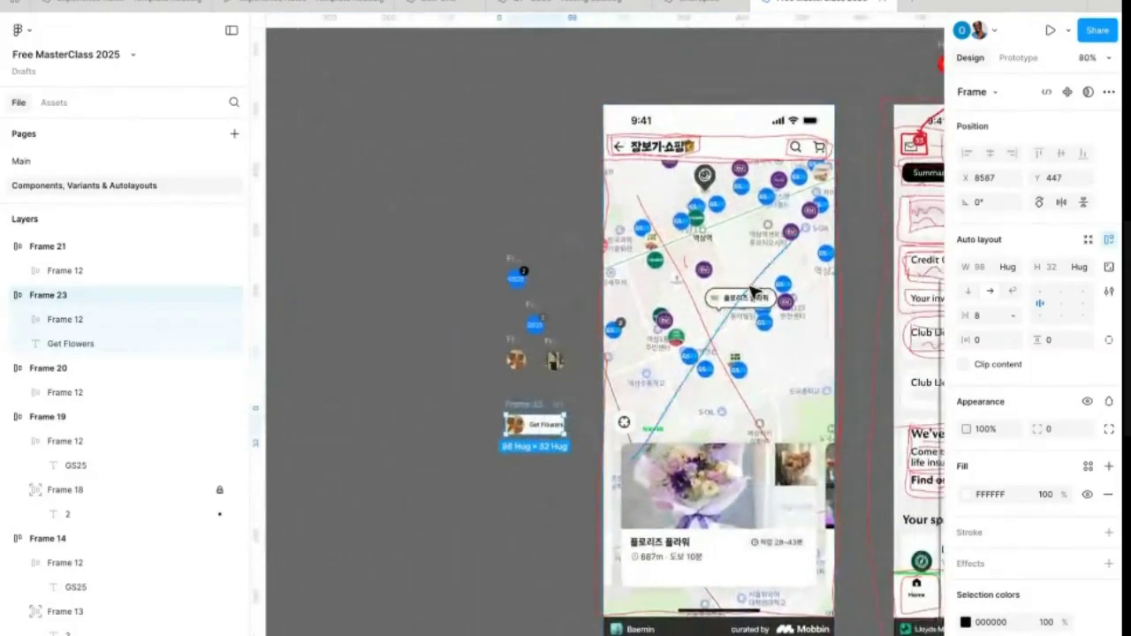
pyautogui.scroll(10, 758, 292)
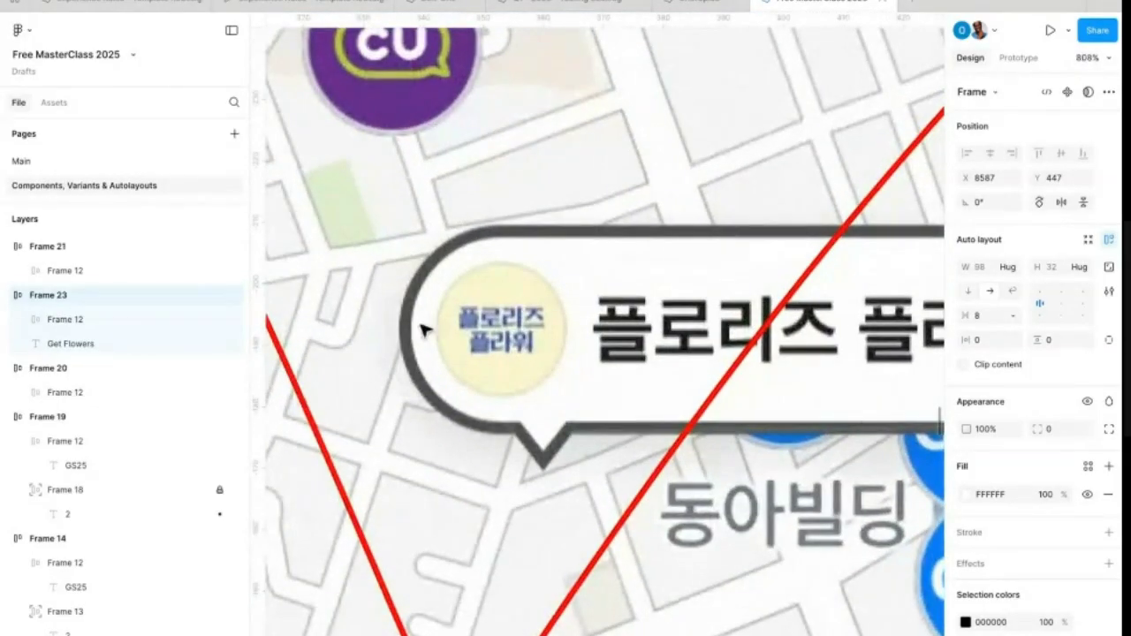
pyautogui.hscroll(10, 420, 342)
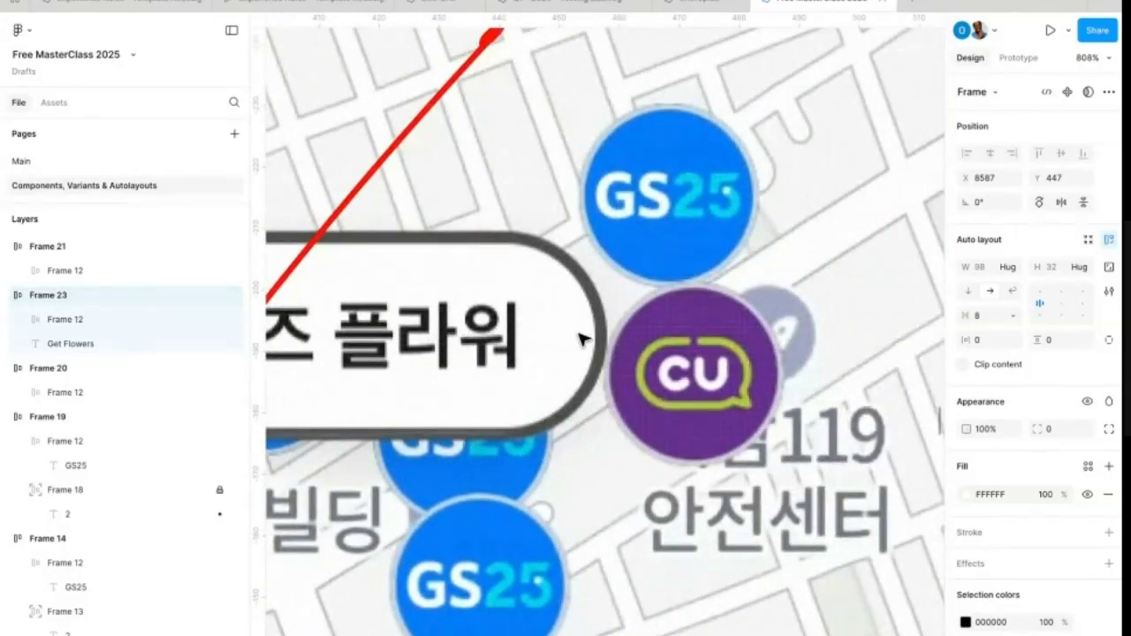
pyautogui.hscroll(-10, 583, 338)
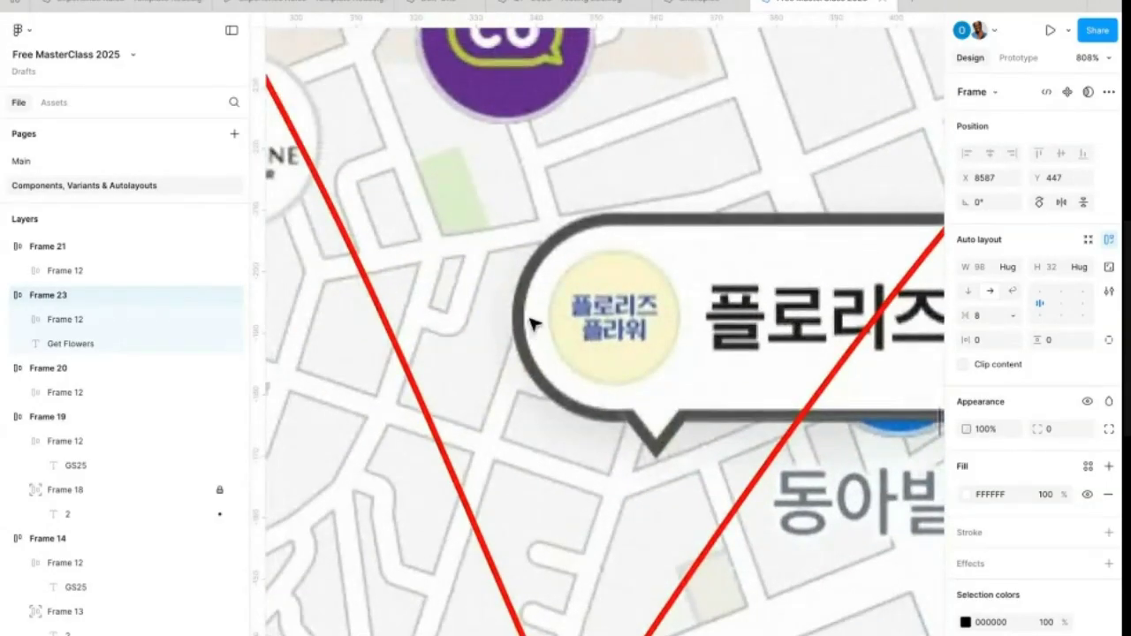
pyautogui.scroll(-15, 689, 325)
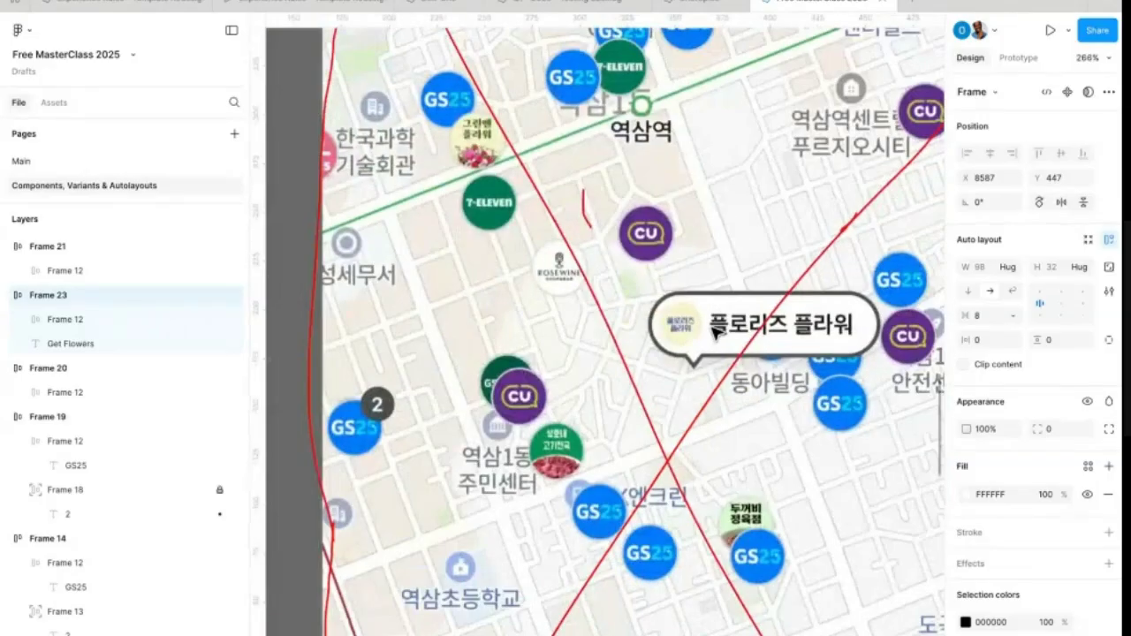
pyautogui.scroll(15, 718, 328)
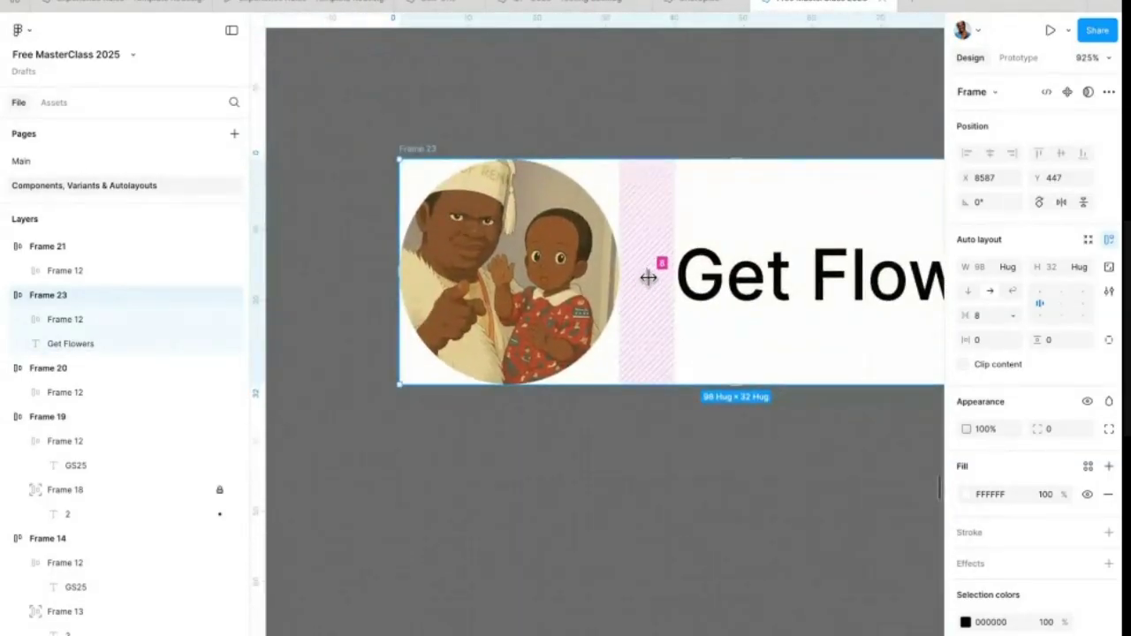
pyautogui.scroll(-2, 380, 283)
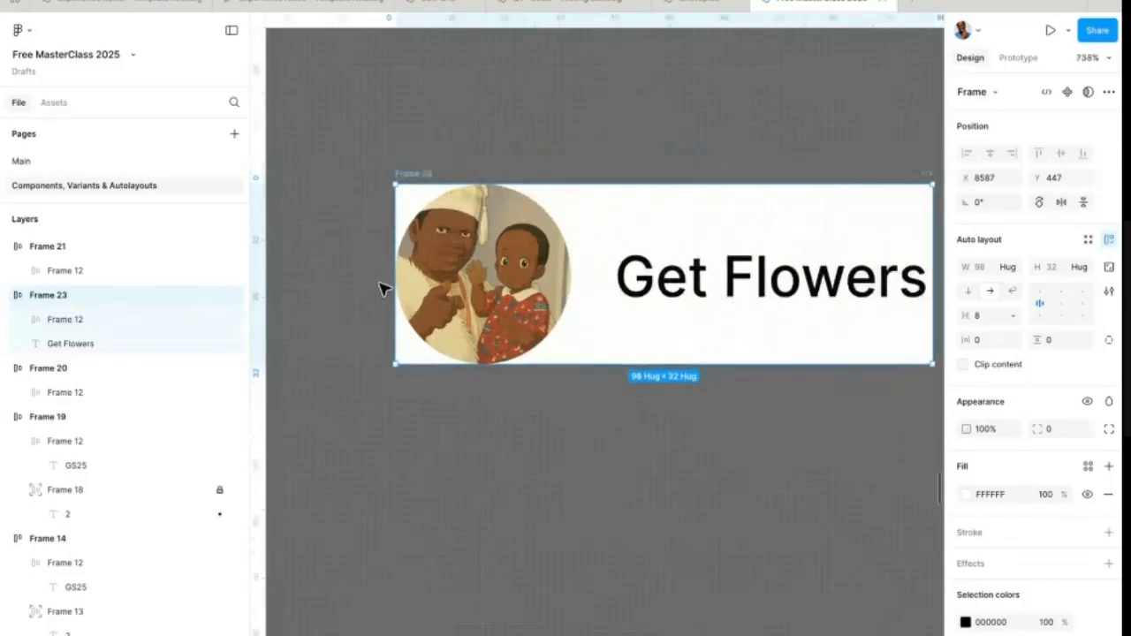
pyautogui.click(989, 340)
pyautogui.write('8')
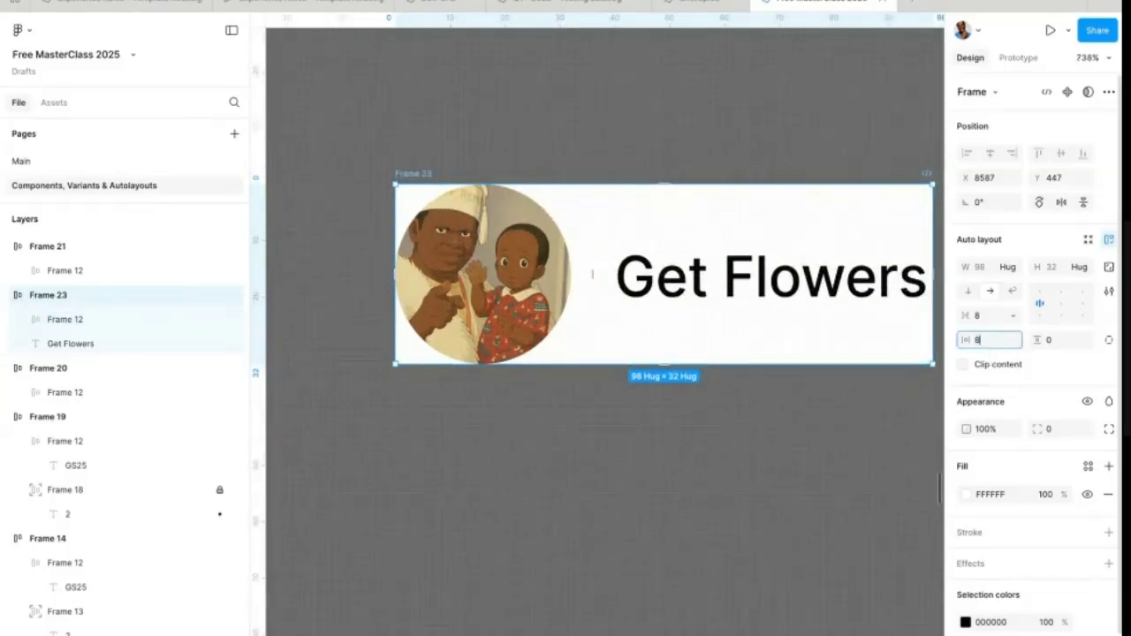
pyautogui.press('Return')
pyautogui.scroll(-6, 624, 346)
pyautogui.hscroll(2, 624, 345)
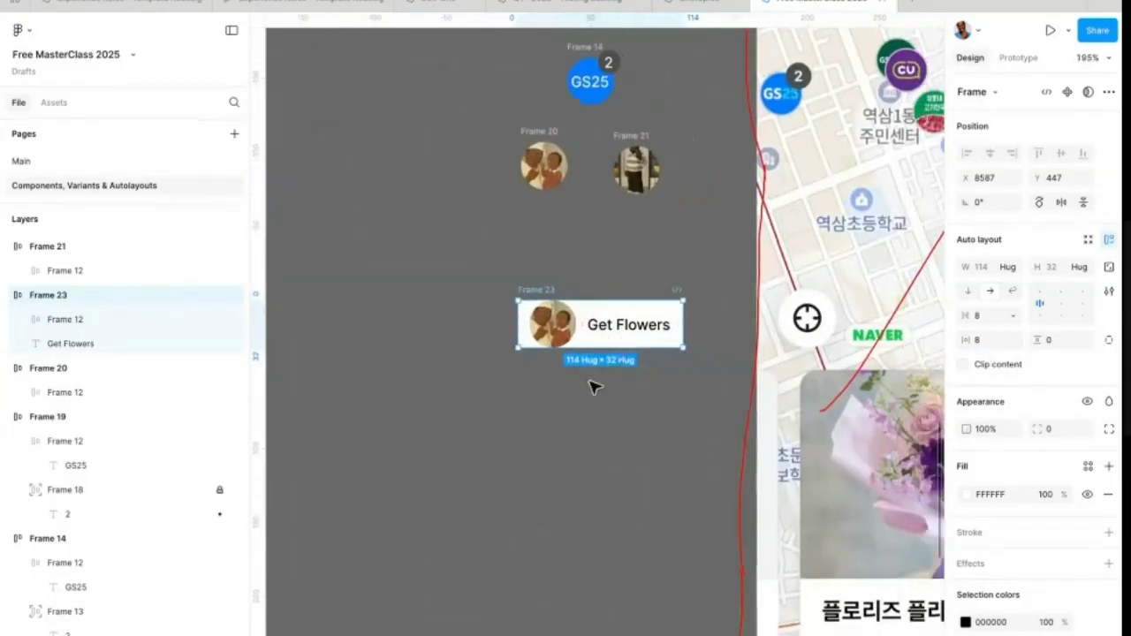
pyautogui.click(601, 379)
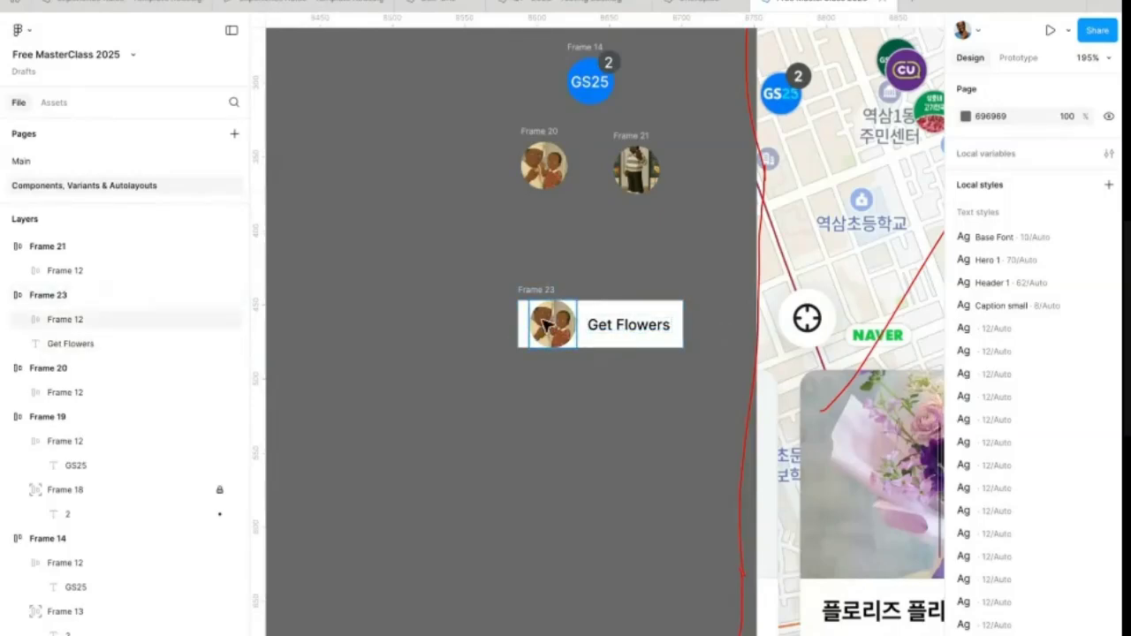
# Step: Set Frame 23's vertical padding to 8, following the space above and below the logo in the reference pin
pyautogui.scroll(5, 544, 324)
pyautogui.scroll(-4, 559, 345)
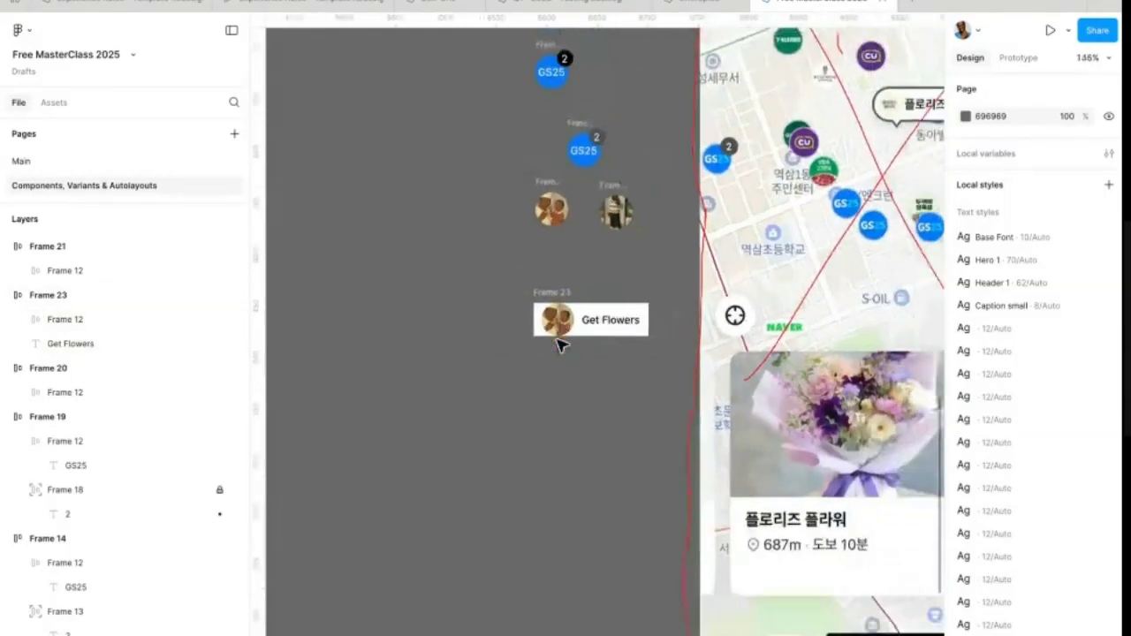
pyautogui.hscroll(5, 556, 354)
pyautogui.scroll(5, 747, 262)
pyautogui.scroll(10, 746, 263)
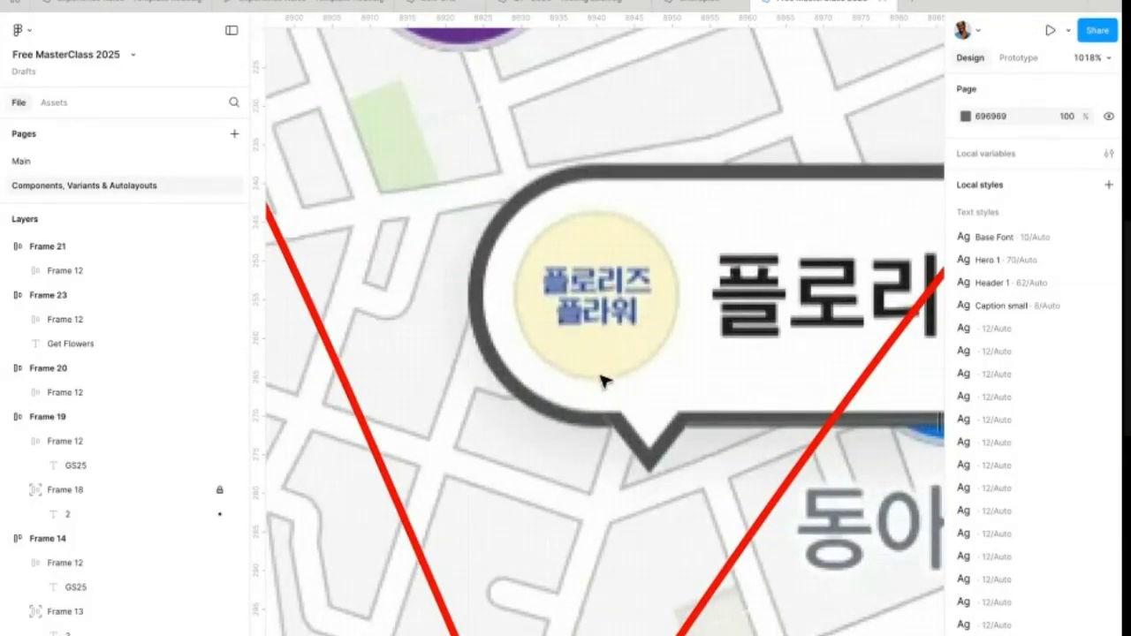
pyautogui.scroll(-10, 671, 431)
pyautogui.hscroll(-3, 688, 364)
pyautogui.scroll(8, 652, 408)
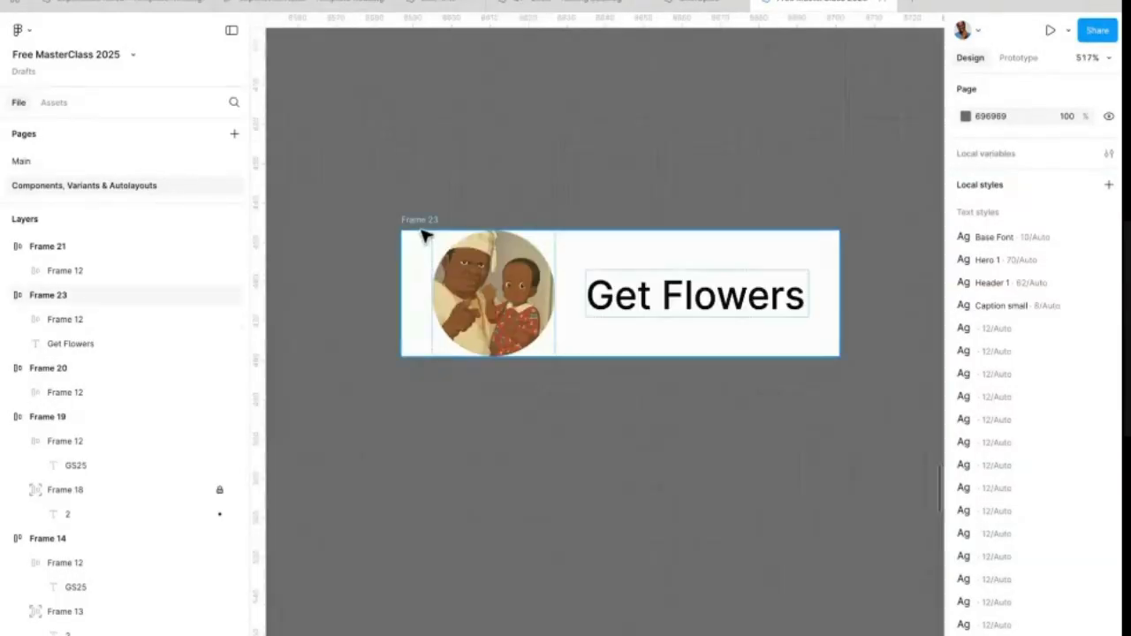
pyautogui.click(427, 222)
pyautogui.click(1059, 341)
pyautogui.write('8')
pyautogui.press('Return')
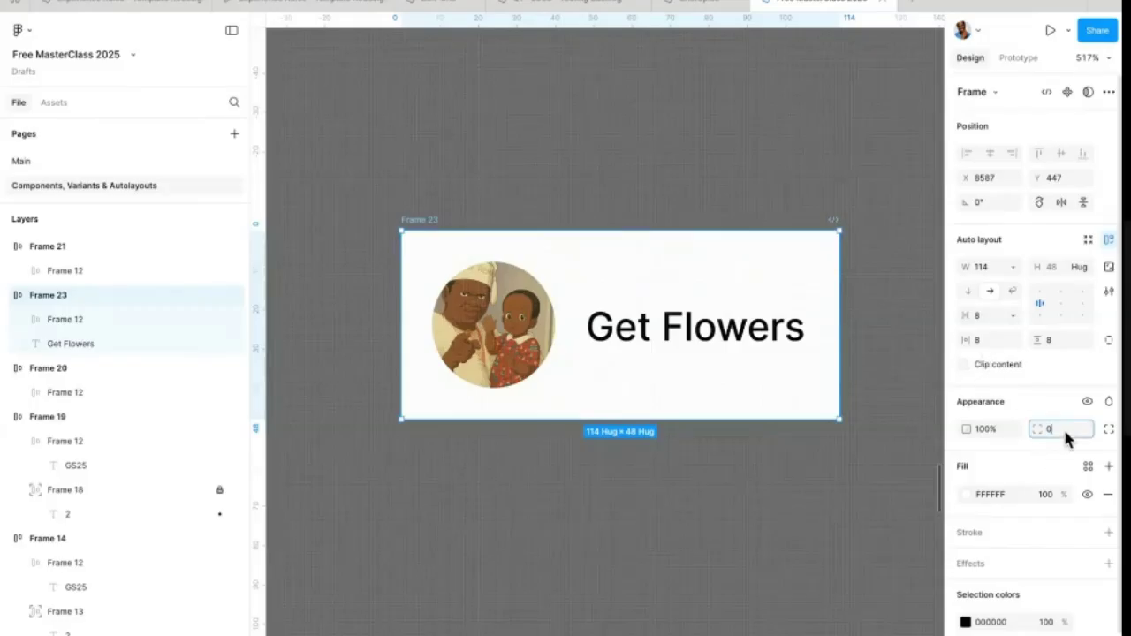
# Step: Round Frame 23 into a pill shape with a corner radius of 40
pyautogui.write('40')
pyautogui.press('Return')
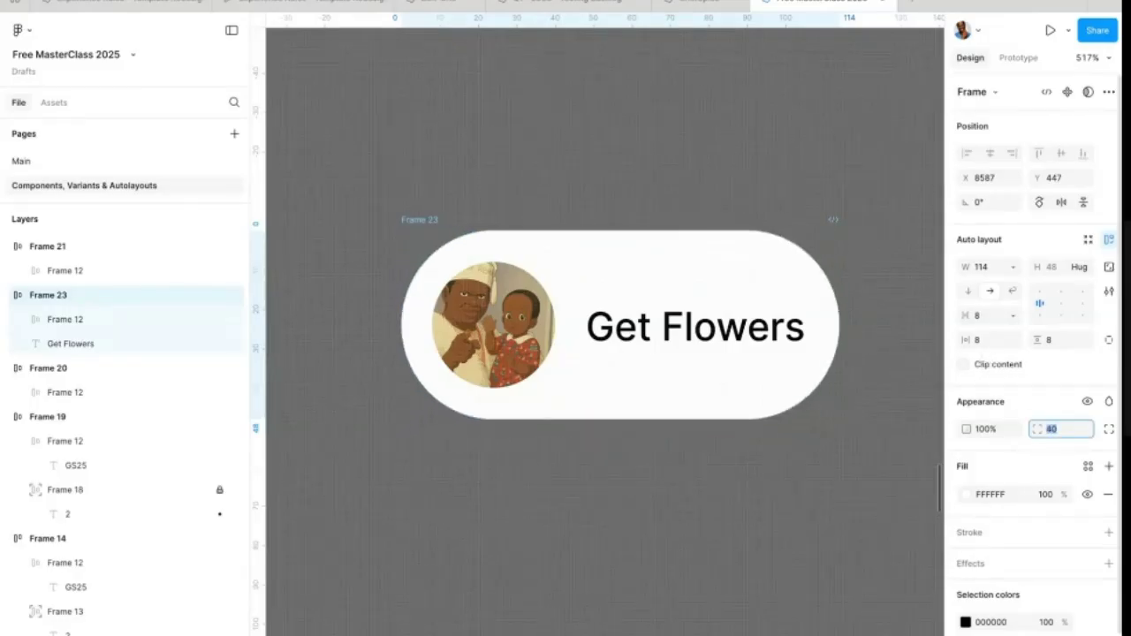
pyautogui.click(714, 198)
# Step: Add an inside stroke of weight 1 to Frame 23 and colour it blue 017AFF
pyautogui.scroll(-5, 714, 197)
pyautogui.hscroll(10, 716, 194)
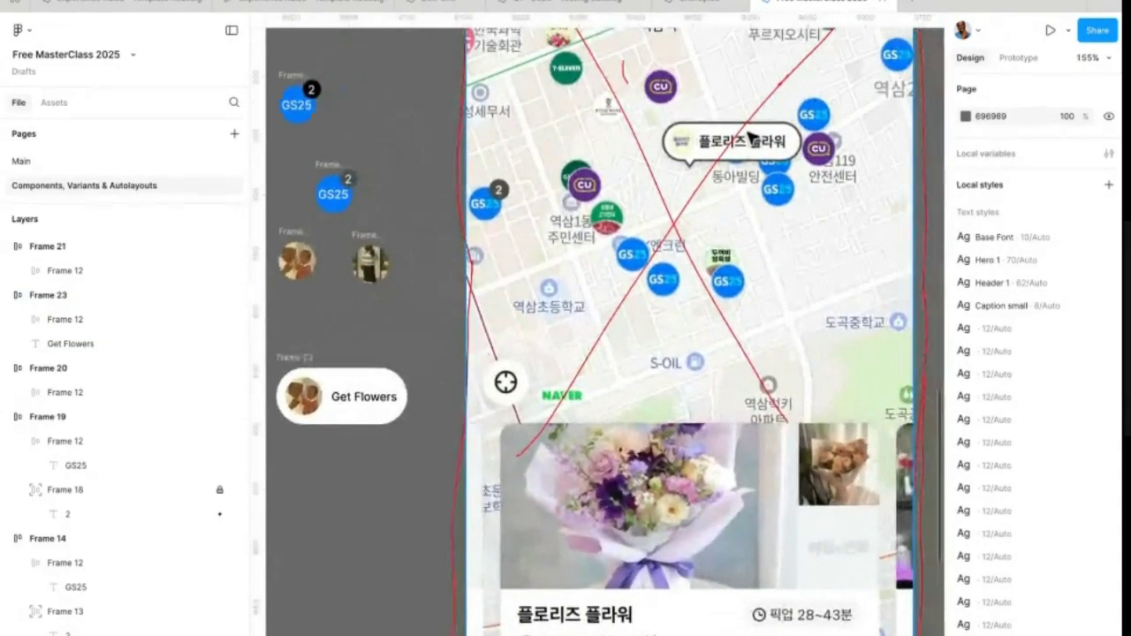
pyautogui.scroll(5, 749, 137)
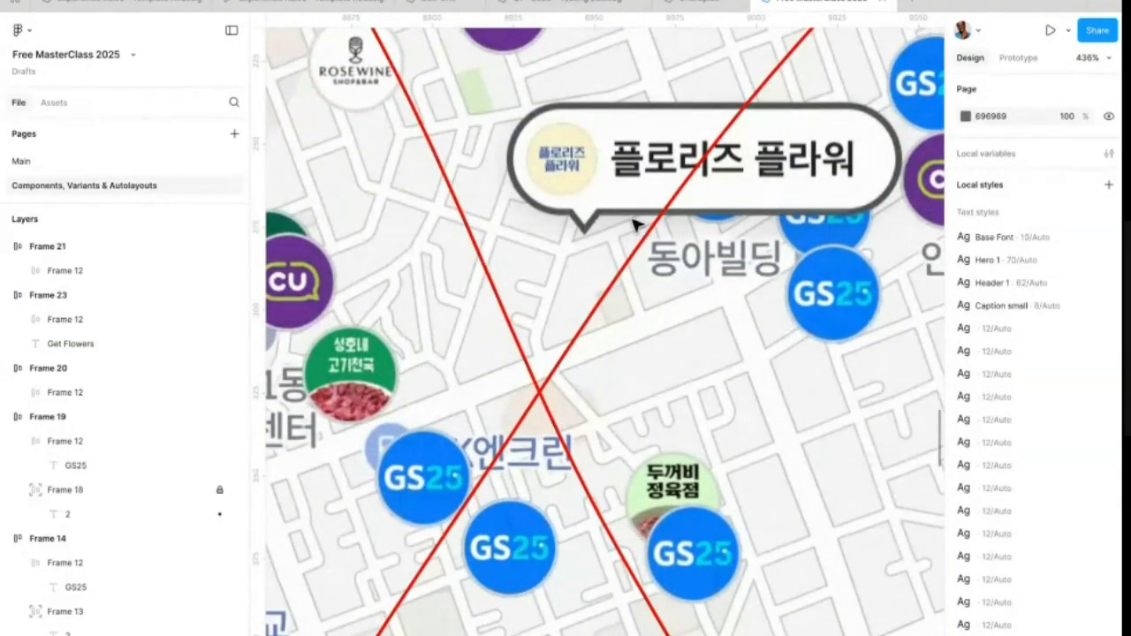
pyautogui.hscroll(-10, 636, 224)
pyautogui.scroll(-3, 477, 273)
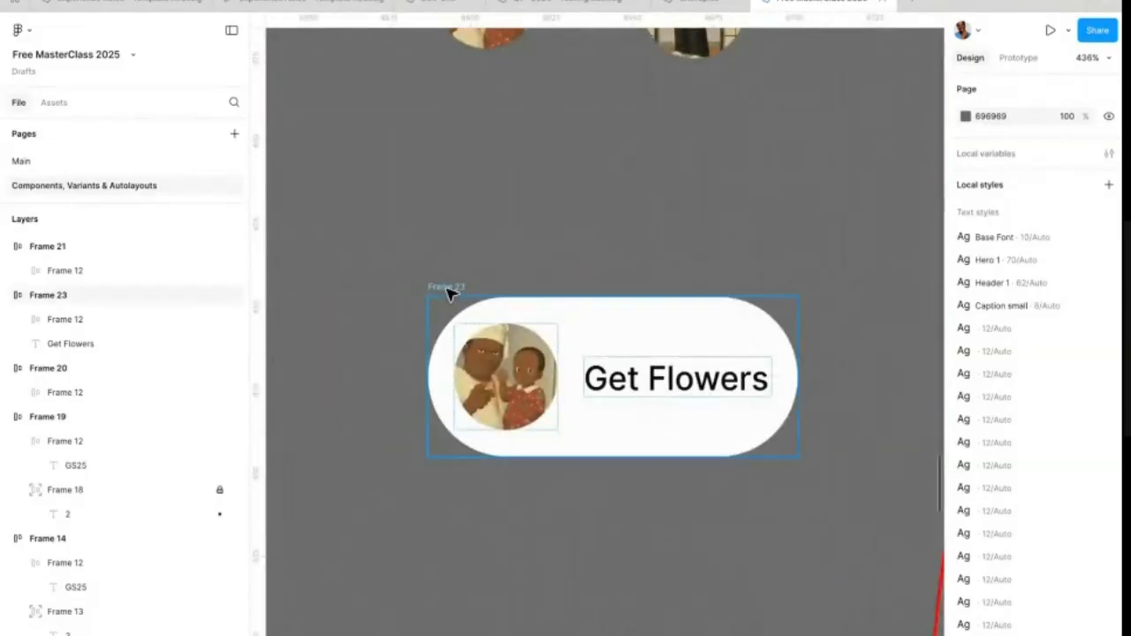
pyautogui.click(447, 289)
pyautogui.click(1107, 532)
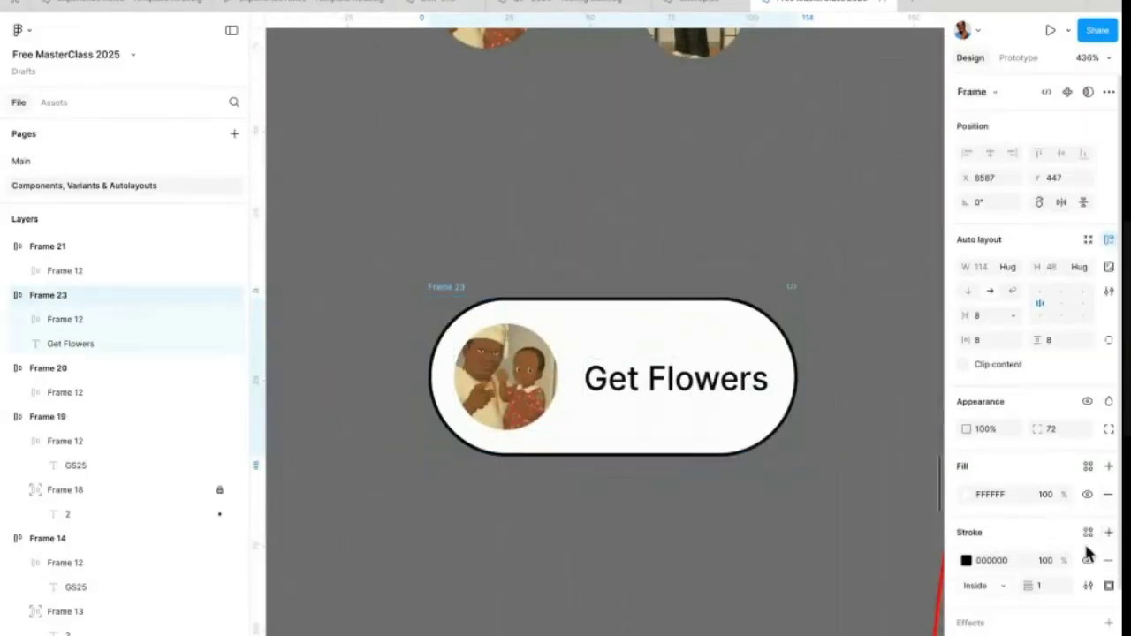
pyautogui.click(972, 563)
pyautogui.click(834, 626)
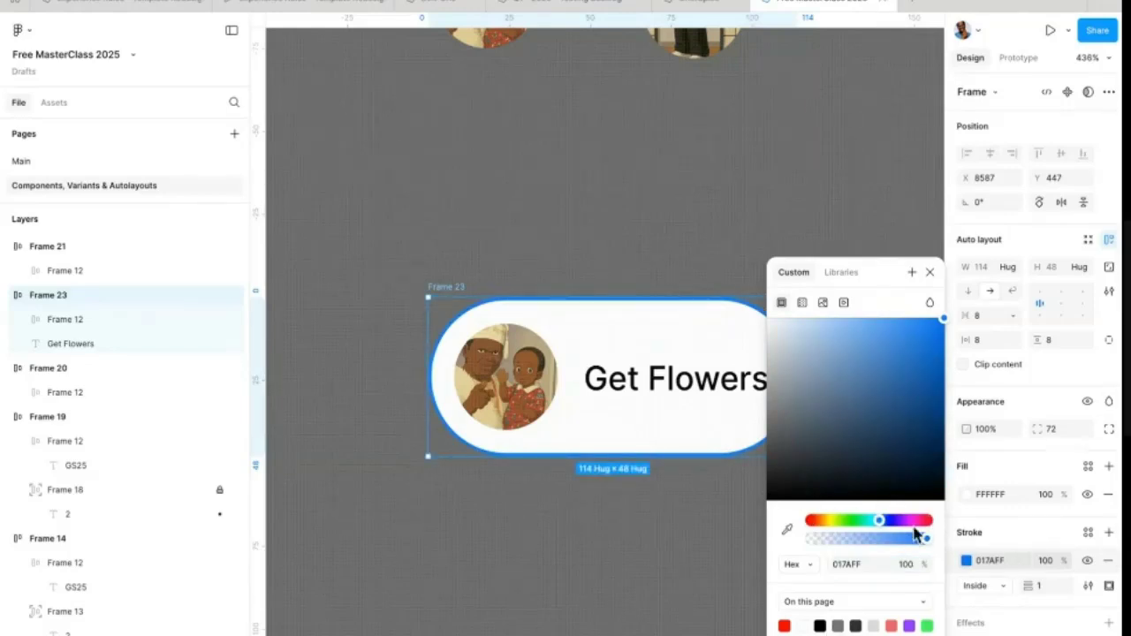
# Step: Set Frame 23's stroke weight to 2, trying thicker outlines before keeping that value
pyautogui.click(1042, 585)
pyautogui.write('2')
pyautogui.press('Return')
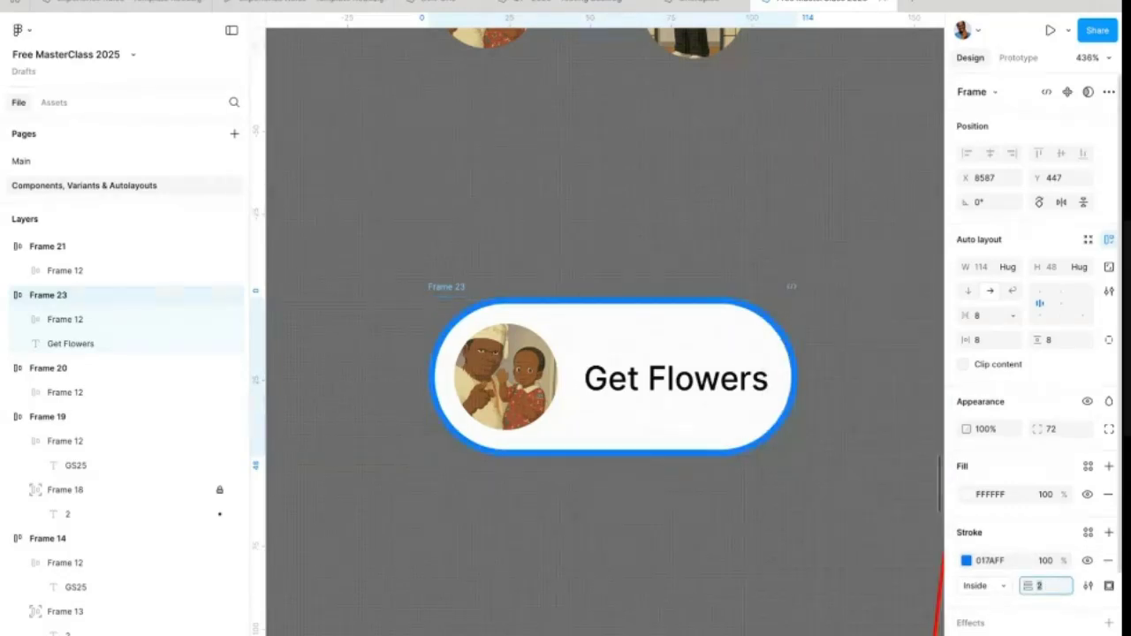
pyautogui.press('Up')
pyautogui.press('Up')
pyautogui.press('Up')
pyautogui.press('Up')
pyautogui.press('Up')
pyautogui.press('Up')
pyautogui.press('Up')
pyautogui.press('Down')
pyautogui.press('Down')
pyautogui.press('Down')
pyautogui.press('Down')
pyautogui.press('Down')
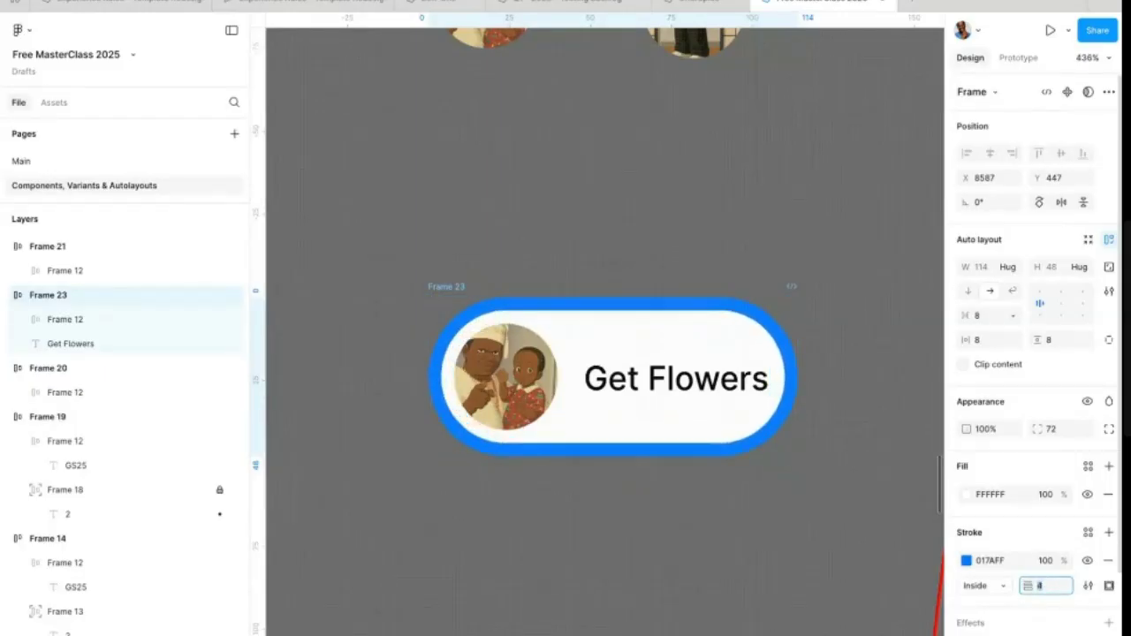
pyautogui.press('Down')
pyautogui.press('Down')
pyautogui.click(908, 535)
pyautogui.click(642, 442)
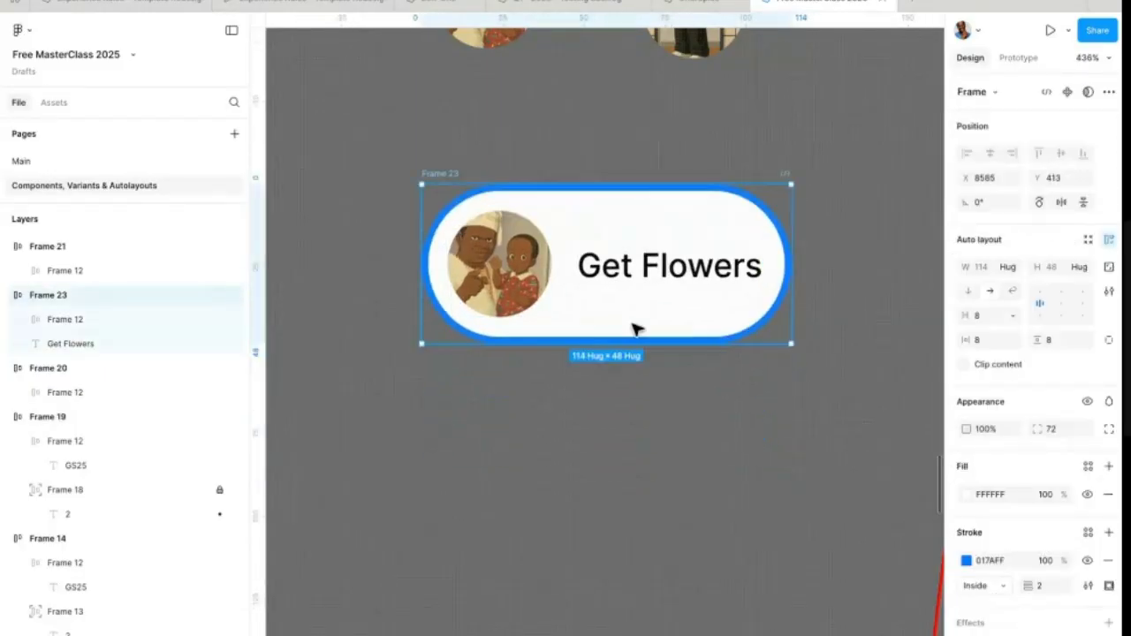
# Step: Examine the pointed tail of the reference speech-bubble pin on the map and compare it with Frame 23
pyautogui.scroll(-6, 630, 327)
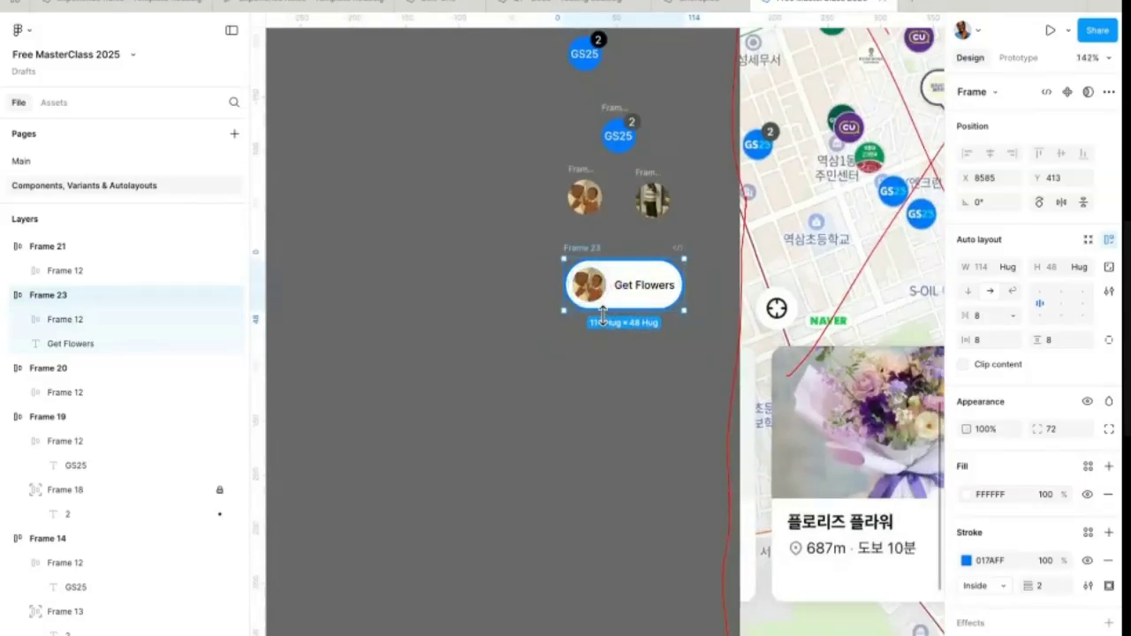
pyautogui.hscroll(5, 618, 265)
pyautogui.scroll(3, 619, 265)
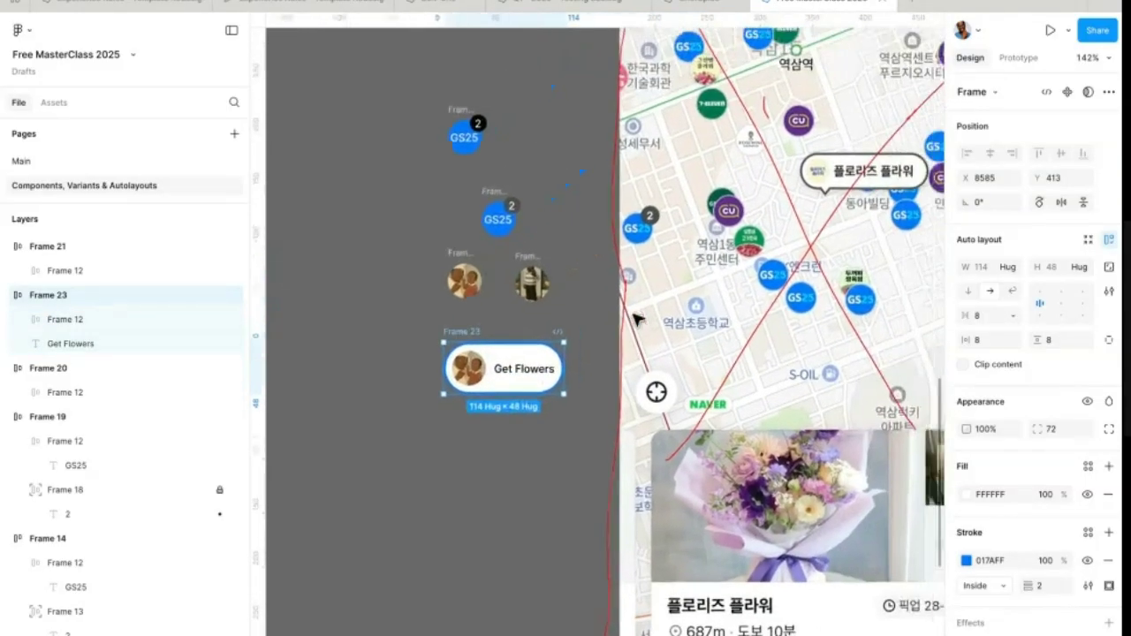
pyautogui.scroll(10, 785, 215)
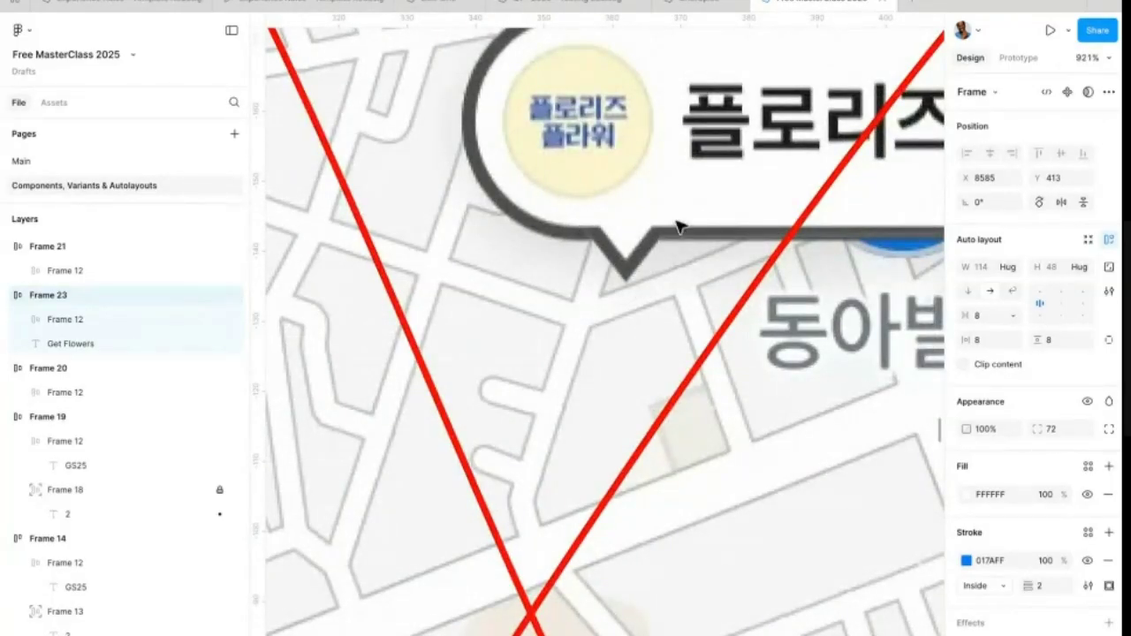
pyautogui.scroll(-15, 722, 225)
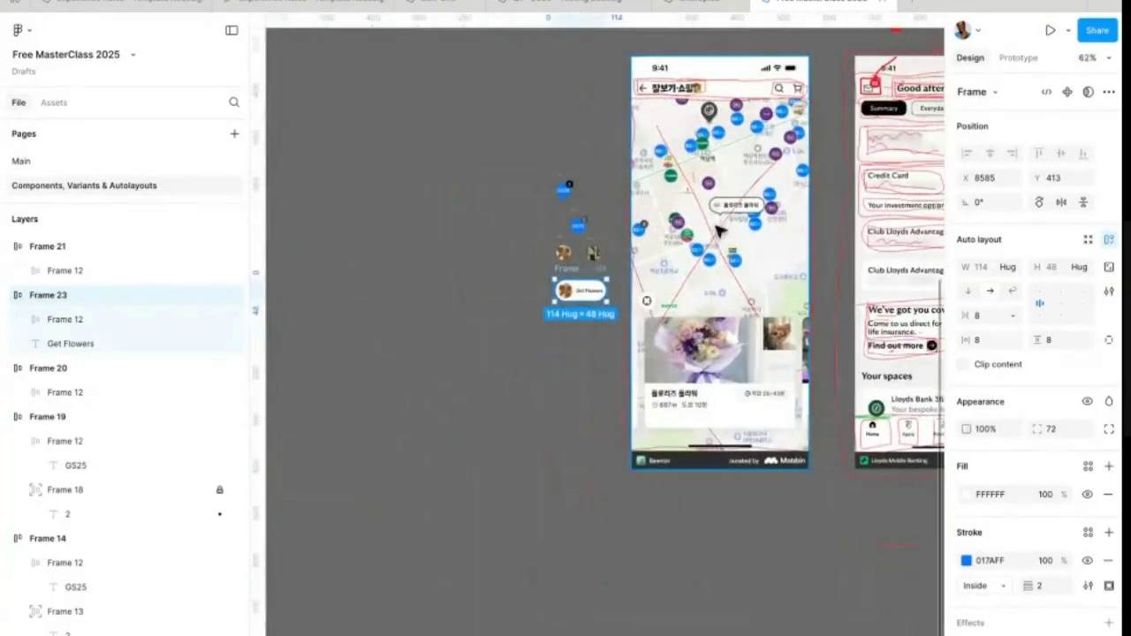
pyautogui.scroll(10, 566, 300)
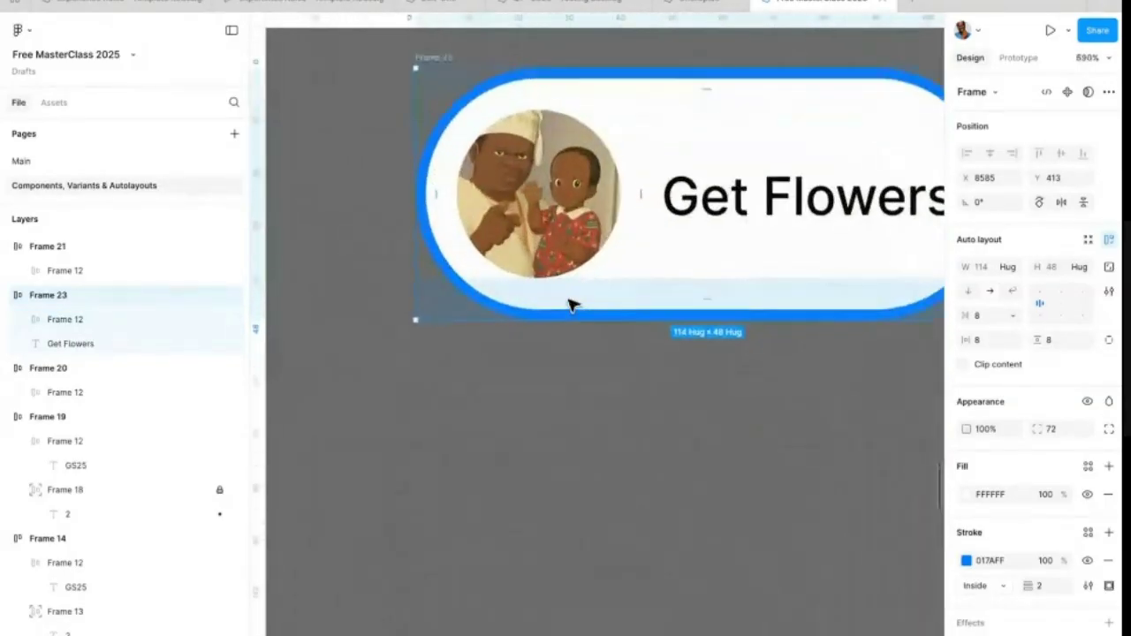
pyautogui.scroll(-1, 571, 300)
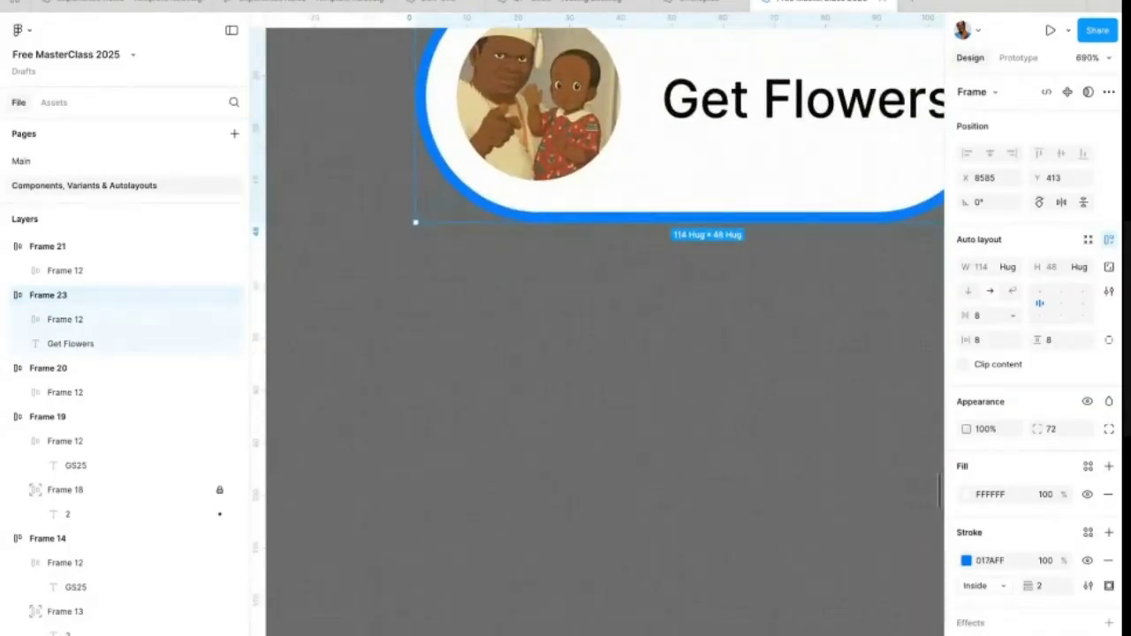
# Step: Place a square rectangle below Frame 23 and shrink it to 35 × 35
pyautogui.click(517, 495)
pyautogui.scroll(-5, 606, 478)
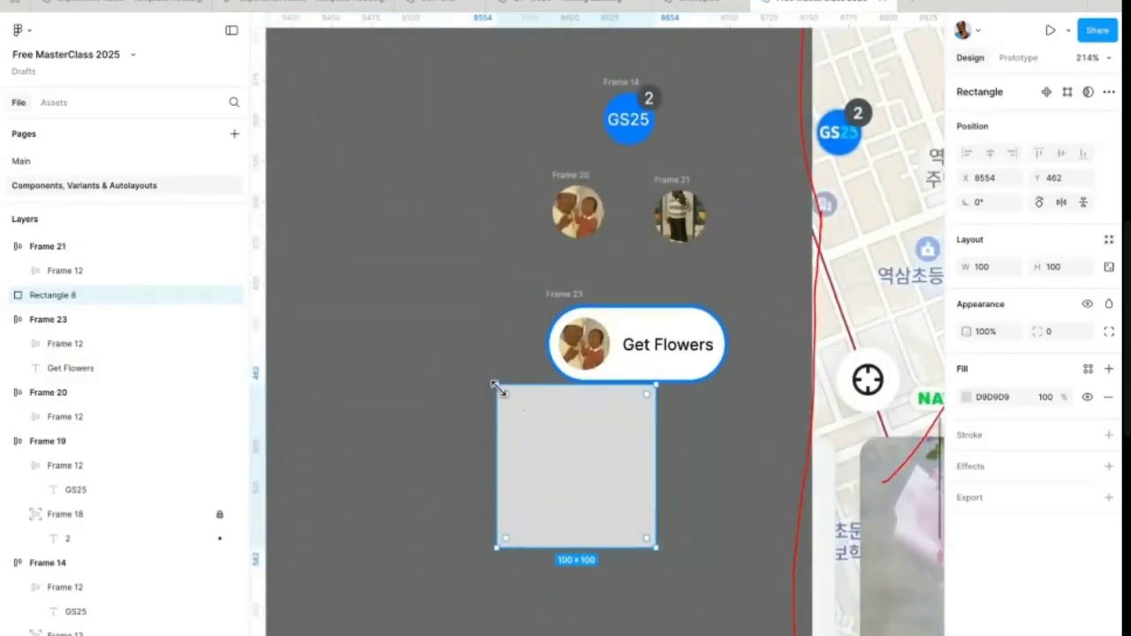
pyautogui.moveTo(496, 387); pyautogui.dragTo(601, 490)
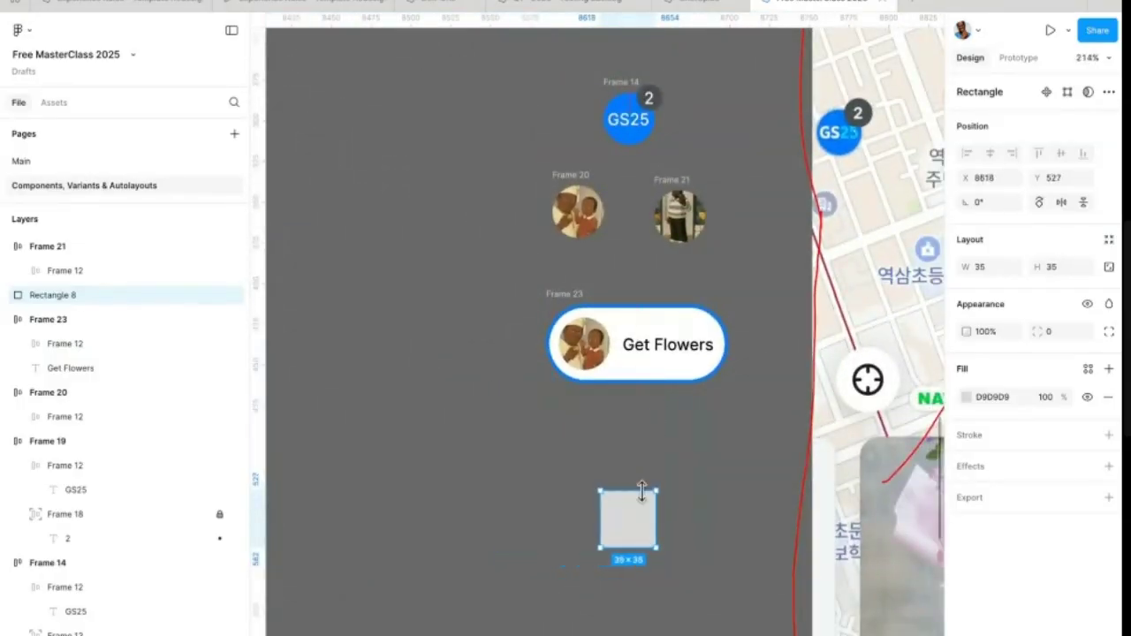
pyautogui.moveTo(645, 527); pyautogui.dragTo(509, 474)
pyautogui.scroll(3, 511, 477)
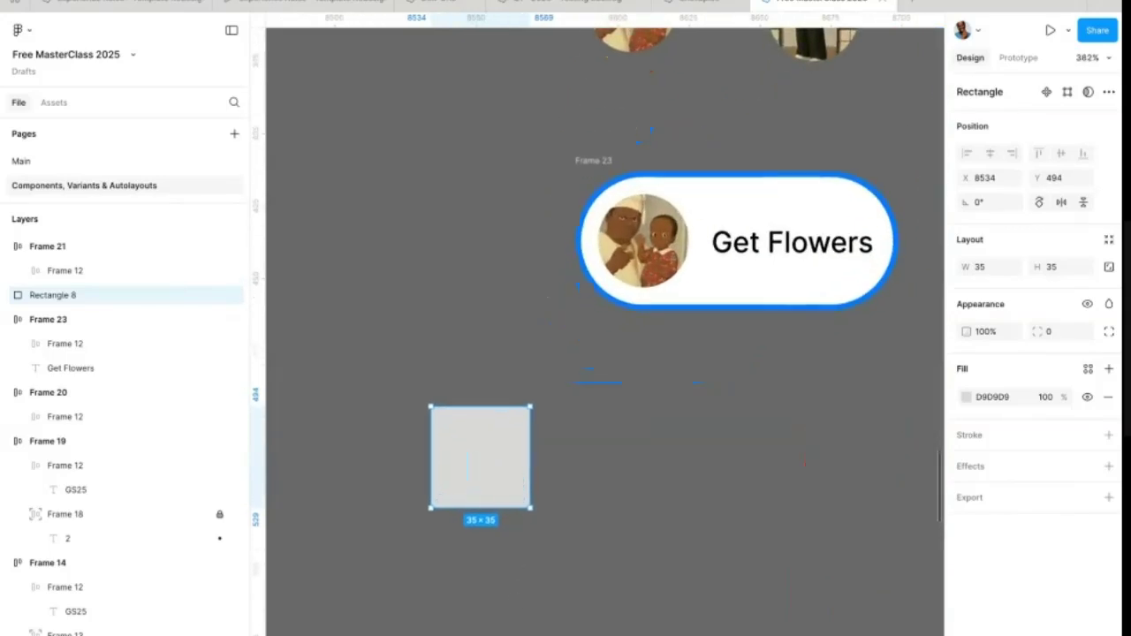
# Step: Draw a square frame about 49 × 49 below Frame 23 and delete the grey rectangle beside it
pyautogui.press('f')
pyautogui.moveTo(599, 406); pyautogui.dragTo(737, 539)
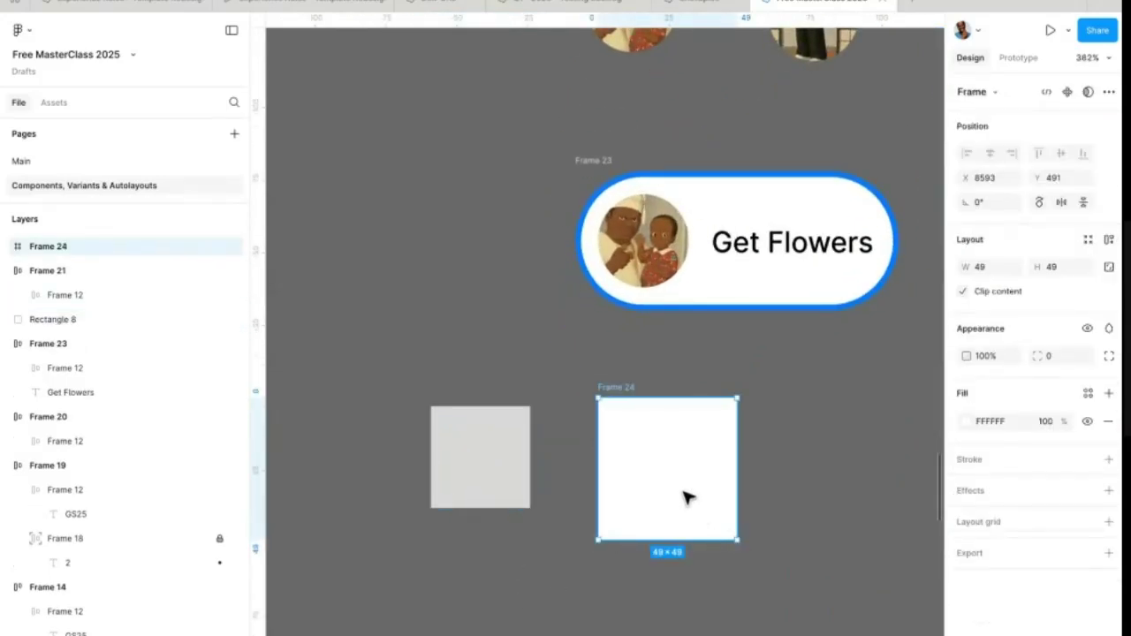
pyautogui.click(511, 473)
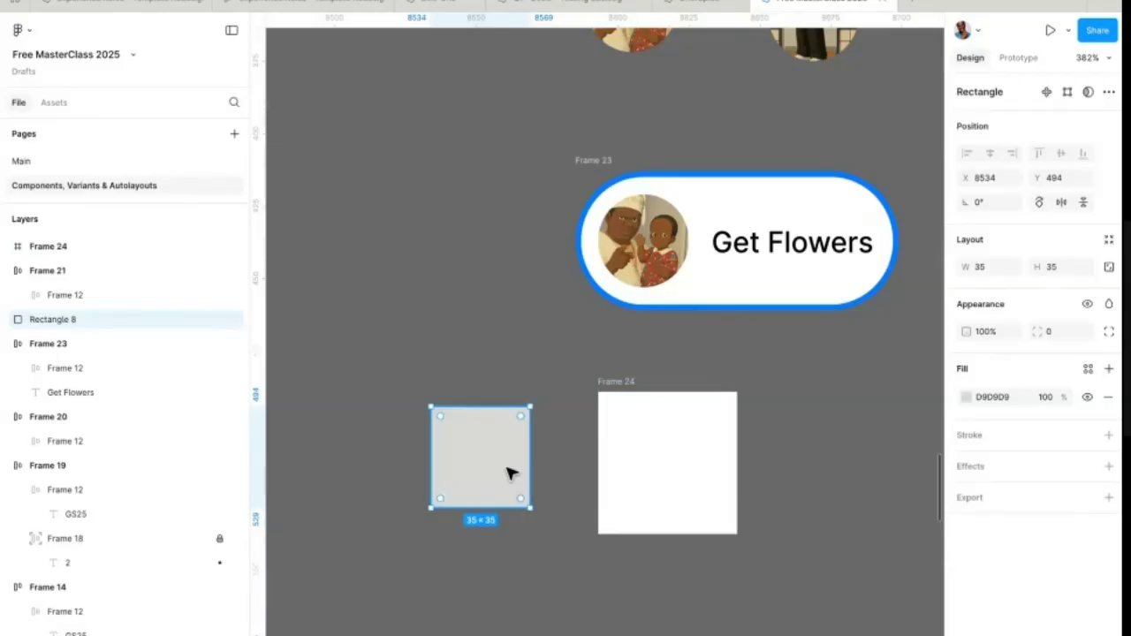
pyautogui.press('Delete')
pyautogui.click(659, 456)
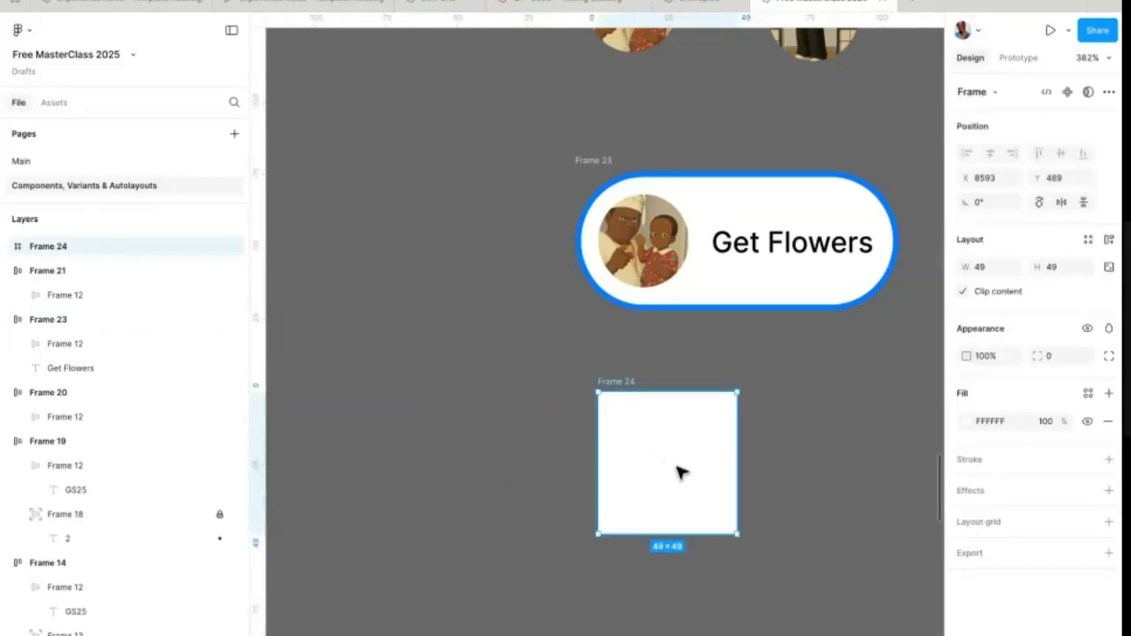
# Step: Resize the new square frame to 16 × 16 with its proportions locked
pyautogui.moveTo(737, 533); pyautogui.dragTo(654, 452)
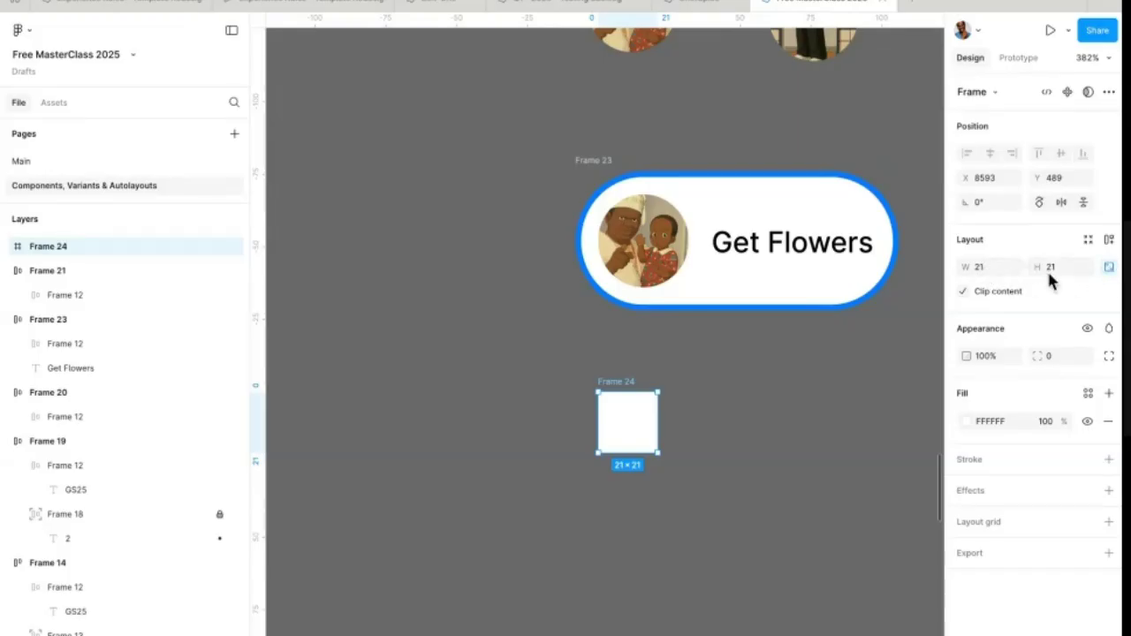
pyautogui.write('16')
pyautogui.press('Return')
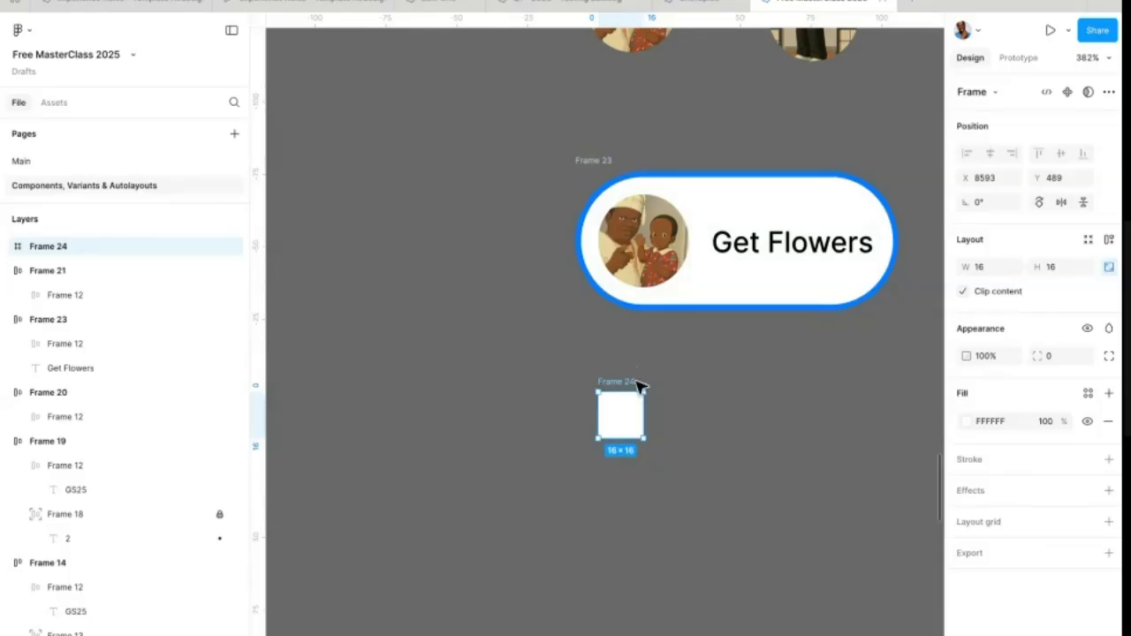
# Step: Rotate the 16 × 16 square frame to -45° and place it across Frame 23's bottom edge, beside the picture
pyautogui.scroll(1, 650, 387)
pyautogui.scroll(-1, 652, 393)
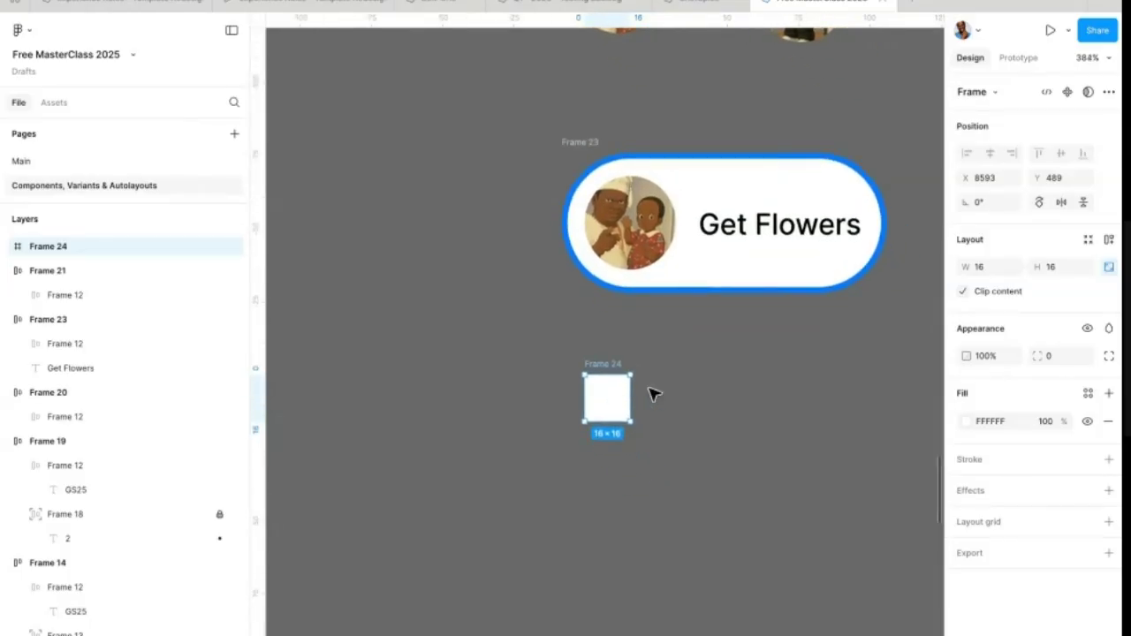
pyautogui.click(669, 391)
pyautogui.scroll(3, 669, 398)
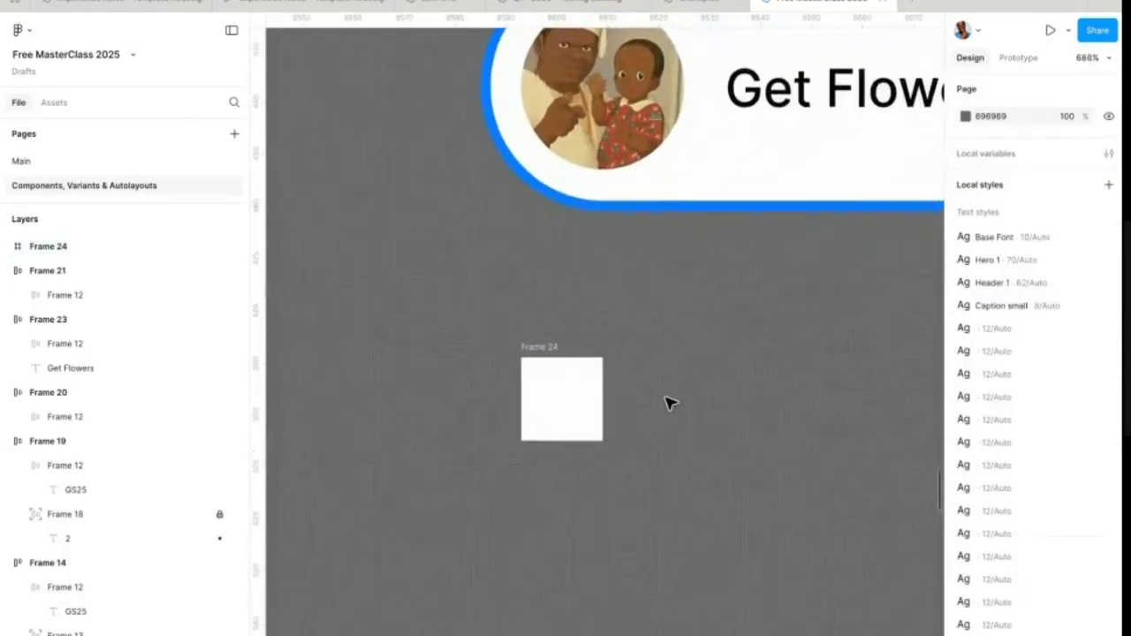
pyautogui.scroll(2, 669, 403)
pyautogui.hscroll(2, 668, 403)
pyautogui.click(495, 447)
pyautogui.moveTo(466, 421); pyautogui.dragTo(656, 410)
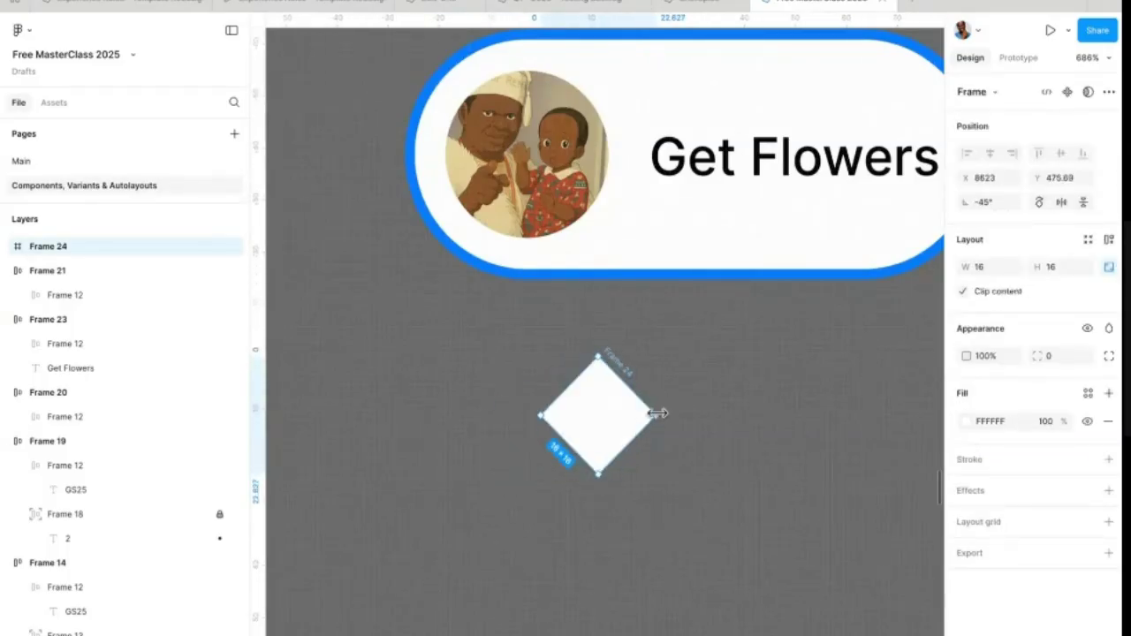
pyautogui.click(669, 447)
pyautogui.click(606, 438)
pyautogui.moveTo(601, 440); pyautogui.dragTo(591, 313)
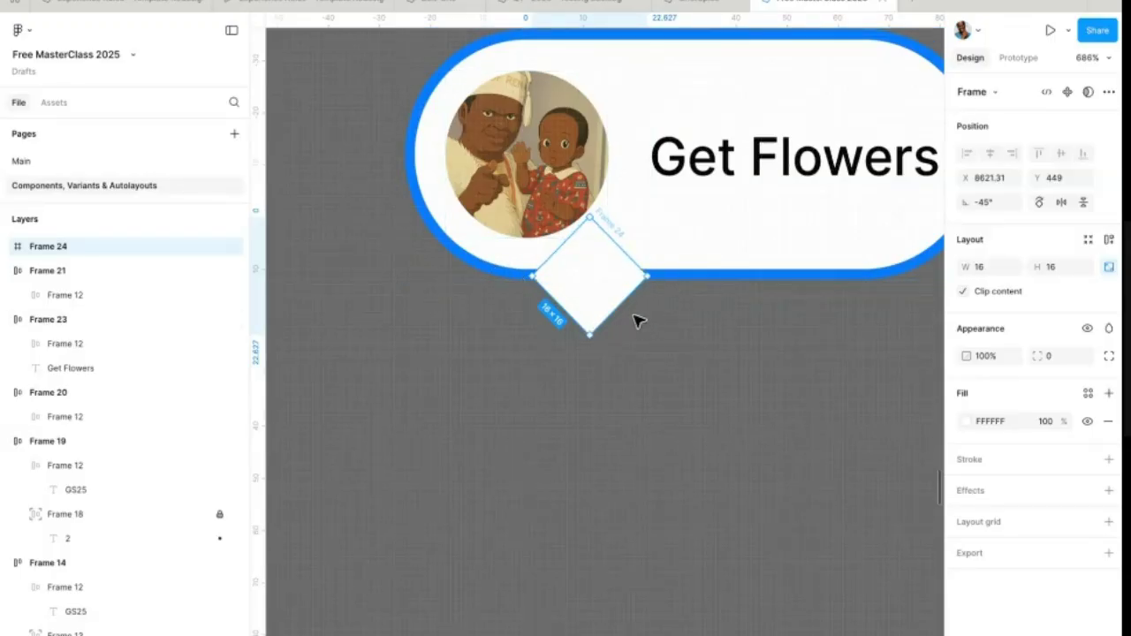
# Step: Try to merge the diamond frame and Frame 23 with a Union selection, and undo it
pyautogui.keyDown('shift'); pyautogui.click(717, 261); pyautogui.keyUp('shift')
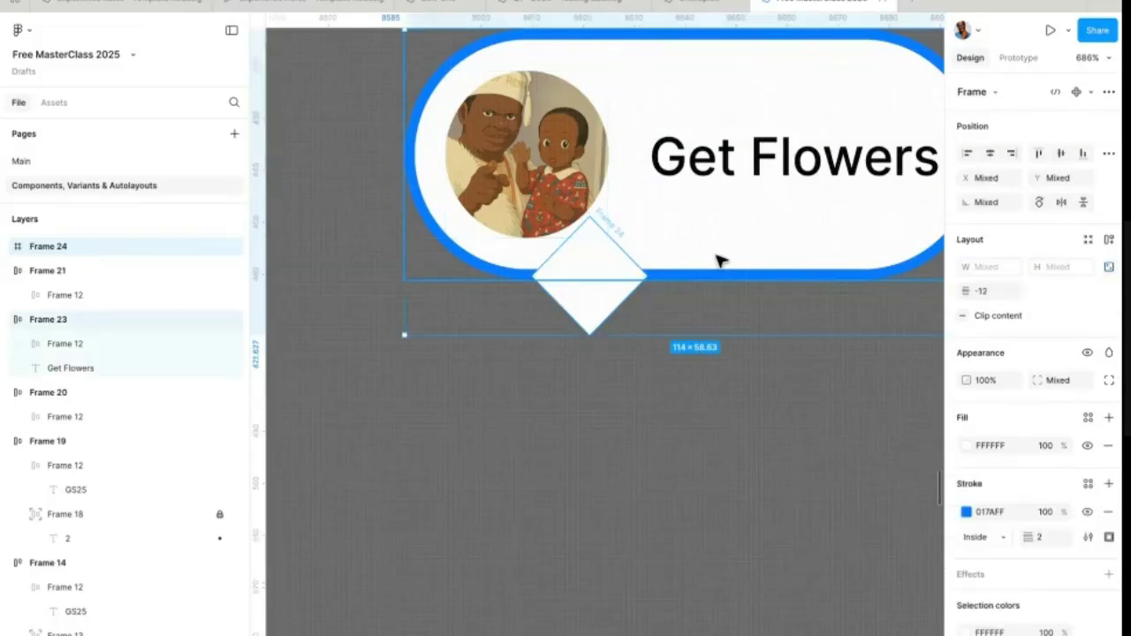
pyautogui.click(1092, 93)
pyautogui.click(1096, 97)
pyautogui.click(1108, 92)
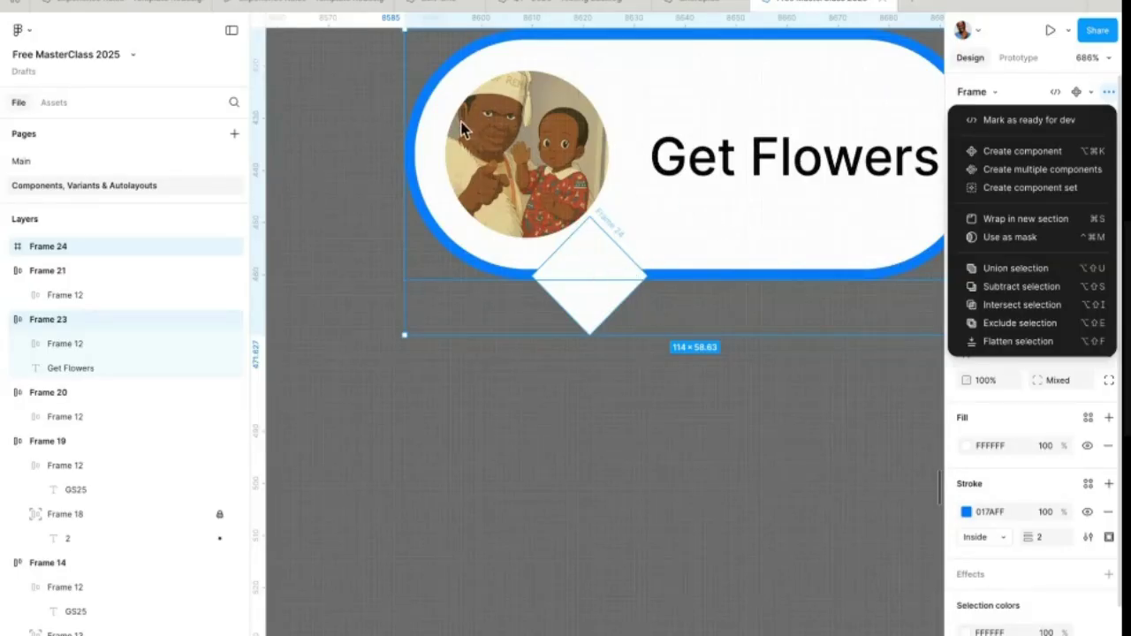
pyautogui.click(1016, 269)
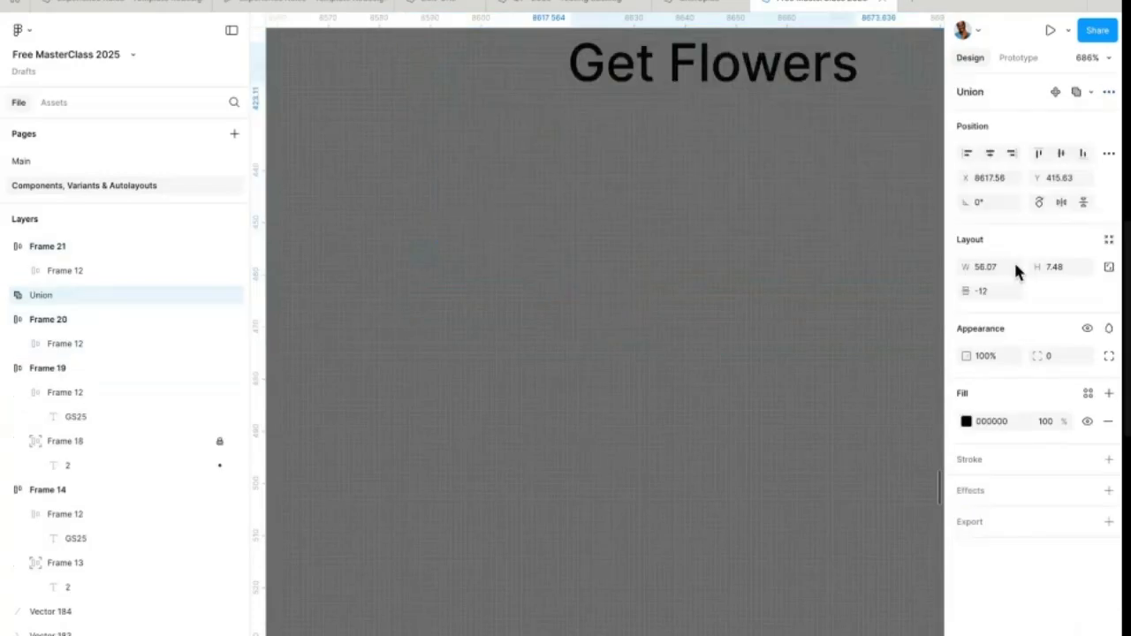
pyautogui.scroll(-5, 765, 333)
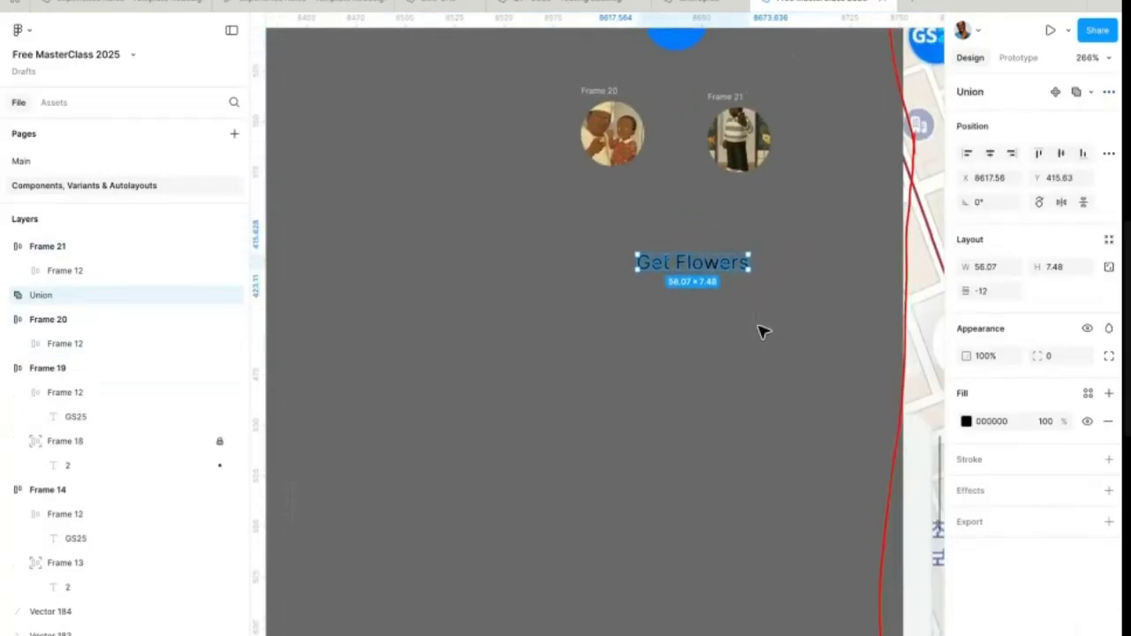
pyautogui.hotkey('ctrl', 'z')
# Step: Move the diamond frame to Y 450 on Frame 23's bottom edge and check it against the reference map pin
pyautogui.moveTo(648, 345)
pyautogui.mouseDown()
pyautogui.moveTo(656, 403)
pyautogui.moveTo(645, 348)
pyautogui.mouseUp()
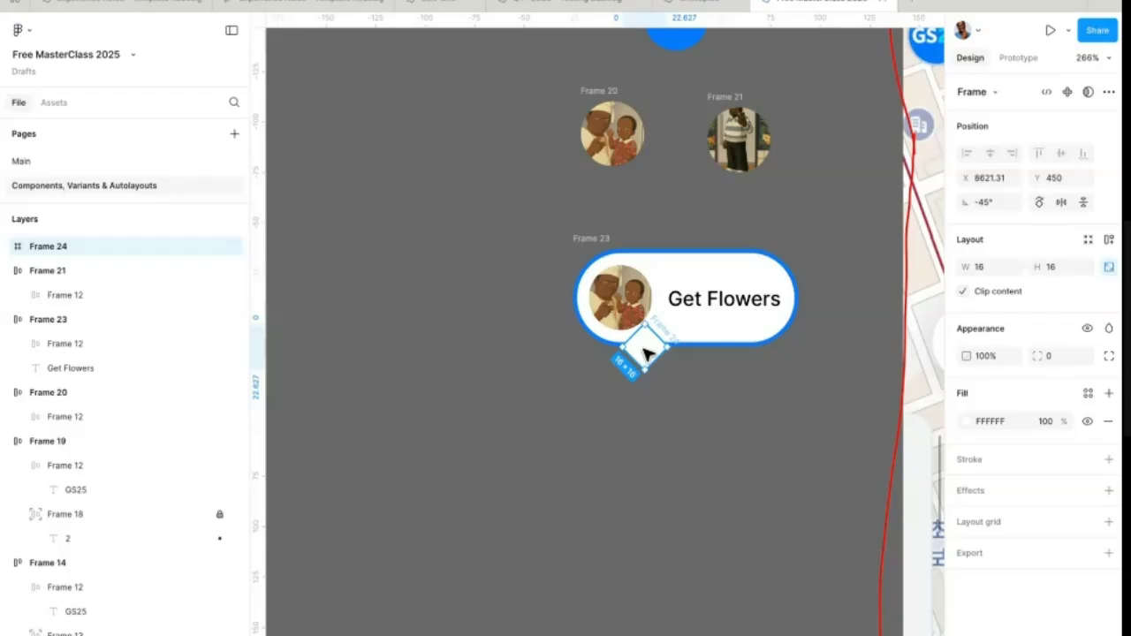
pyautogui.hscroll(10, 643, 354)
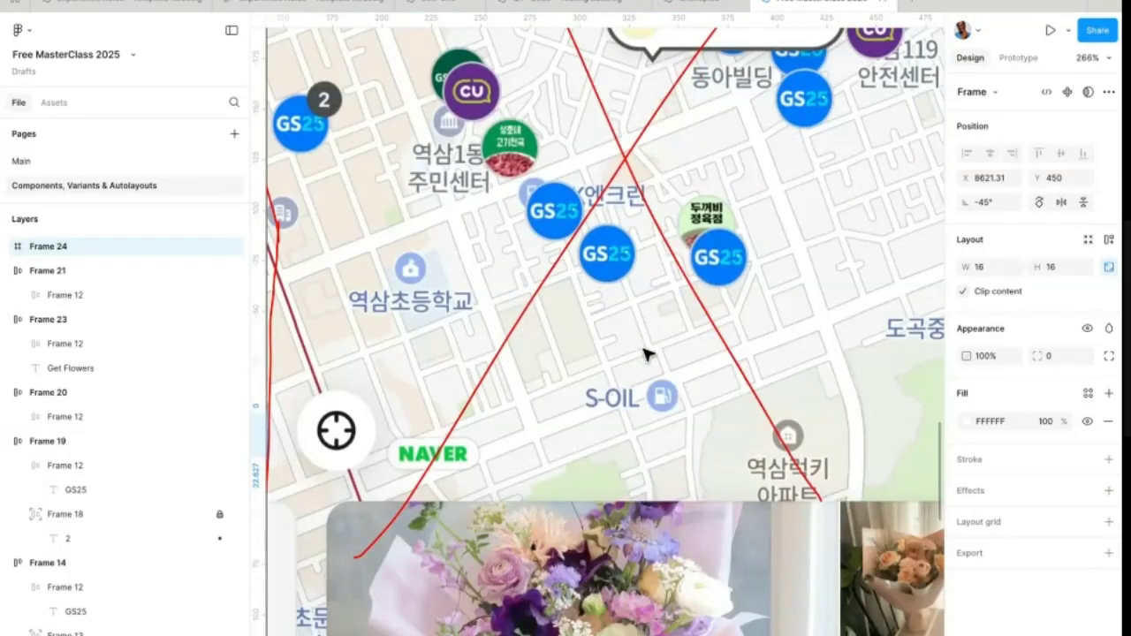
pyautogui.hscroll(-10, 643, 354)
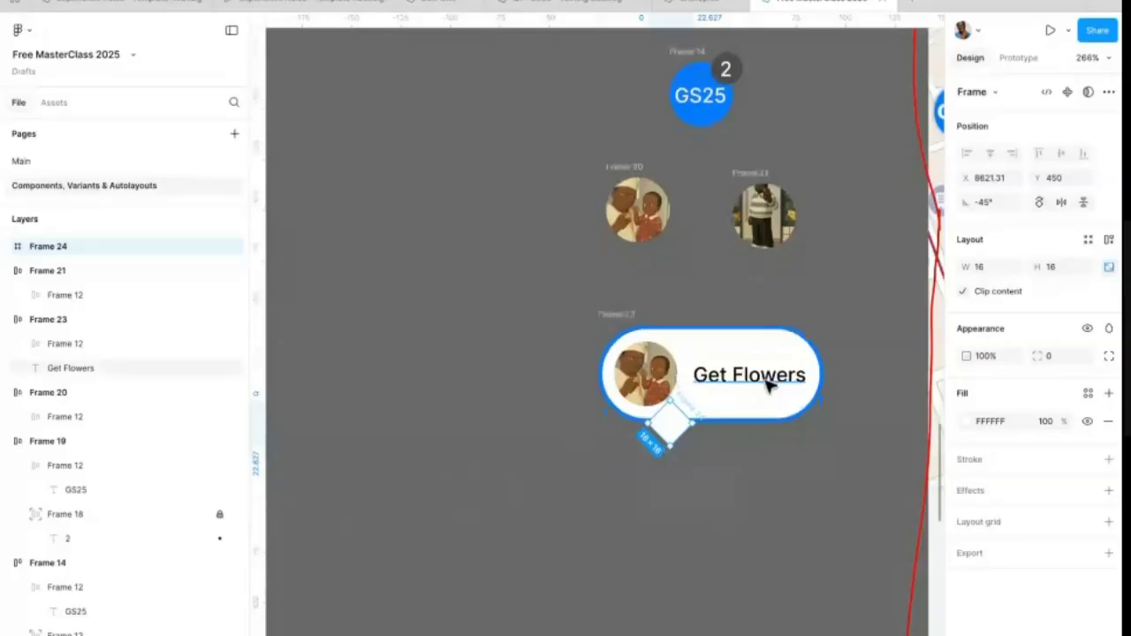
# Step: Add an inside stroke of weight 2 to the diamond frame, matching Frame 23's outline thickness
pyautogui.scroll(5, 694, 389)
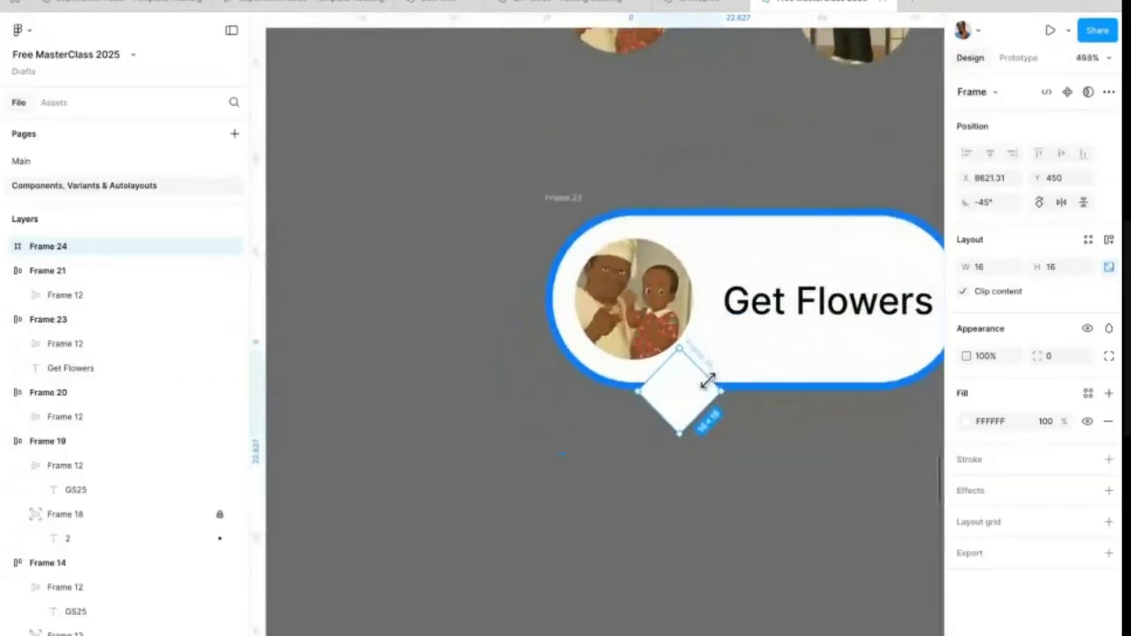
pyautogui.scroll(6, 652, 377)
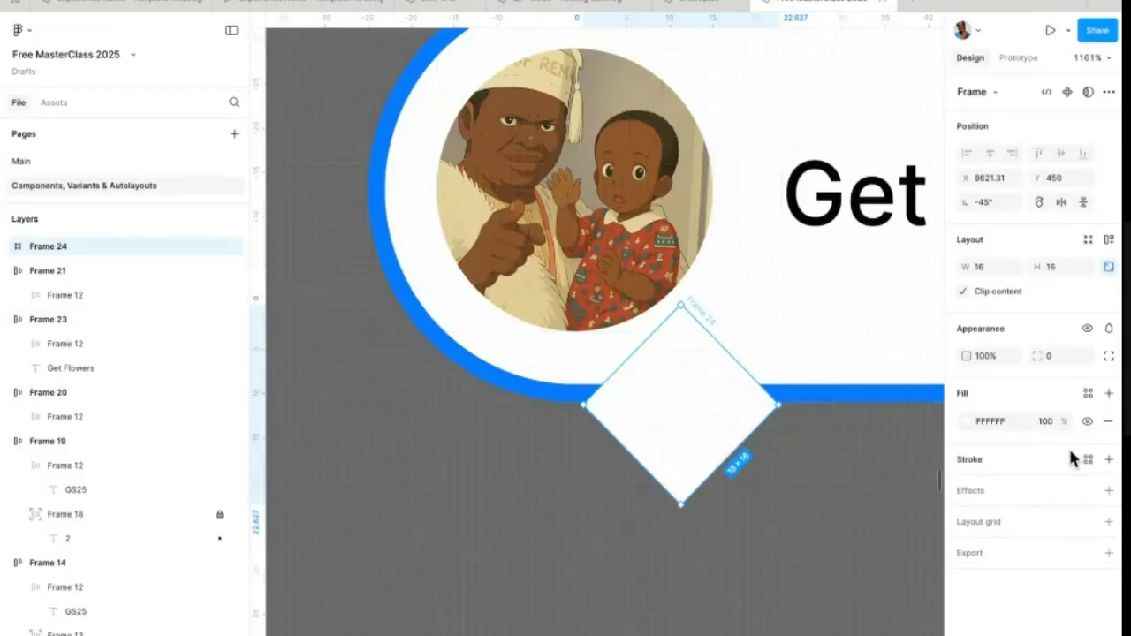
pyautogui.click(1107, 460)
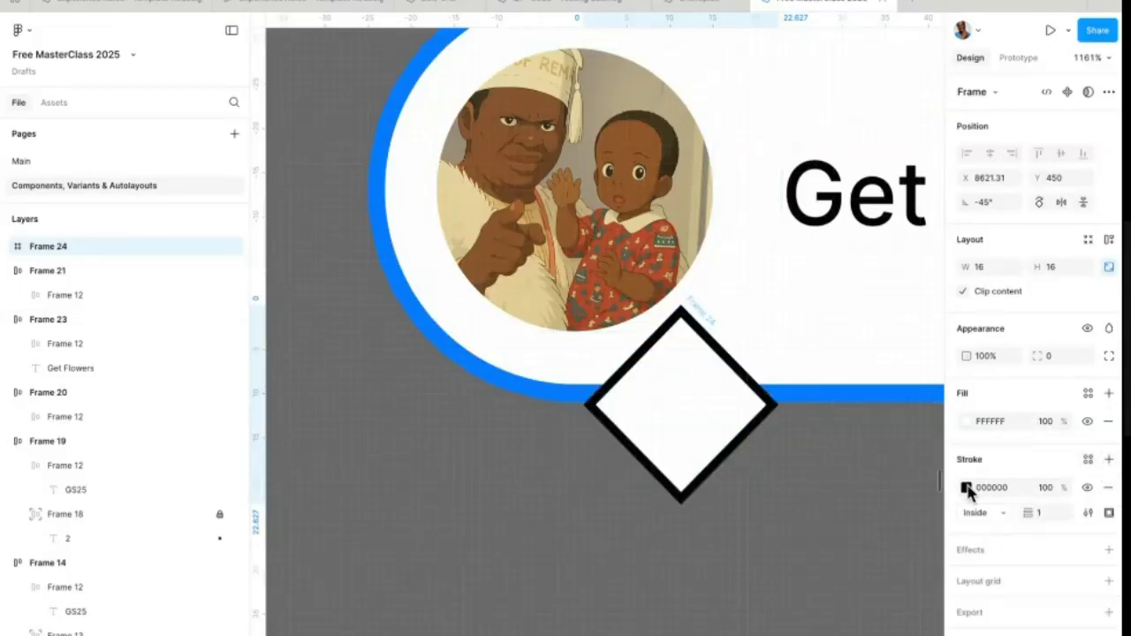
pyautogui.click(844, 381)
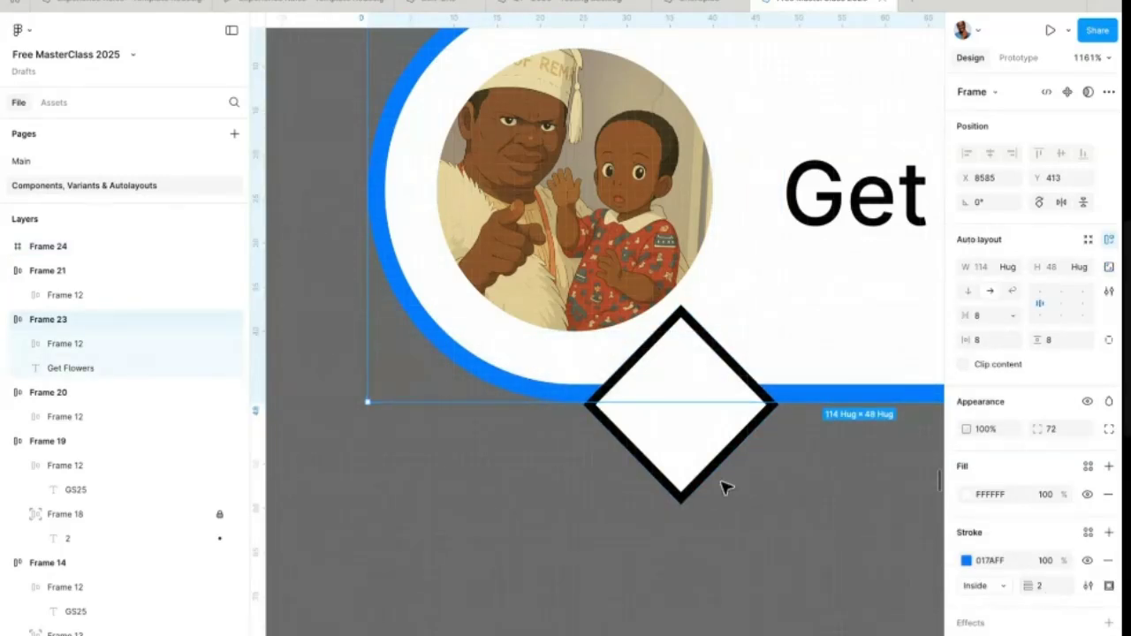
pyautogui.click(686, 467)
pyautogui.press('Up')
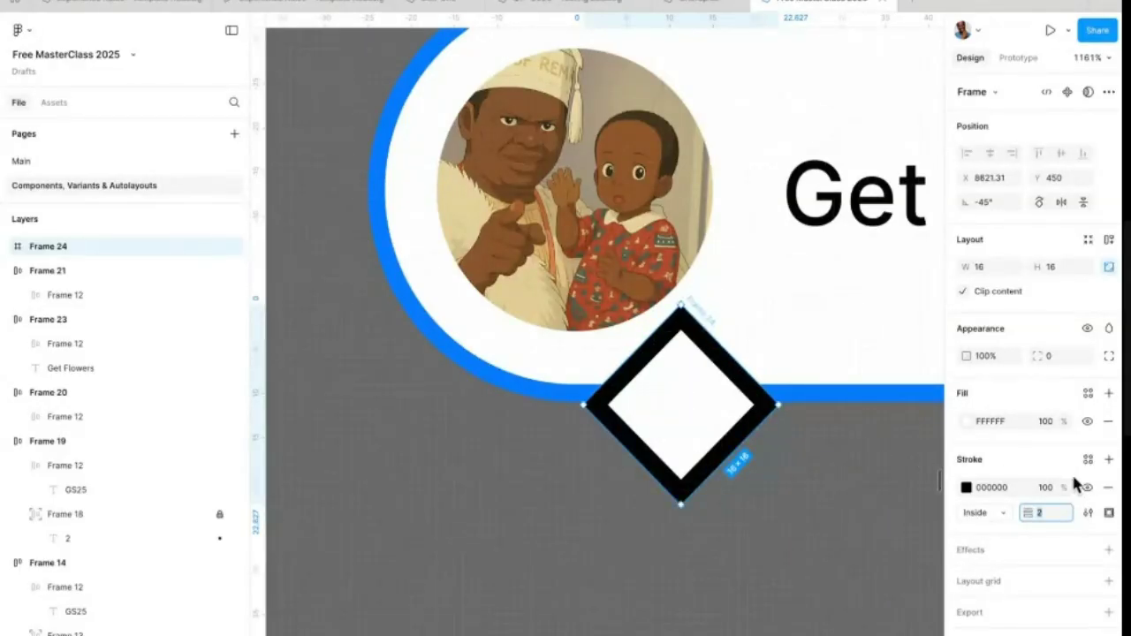
# Step: Recolour the diamond frame's stroke to 017AFF by sampling the blue outline of Frame 23
pyautogui.click(967, 488)
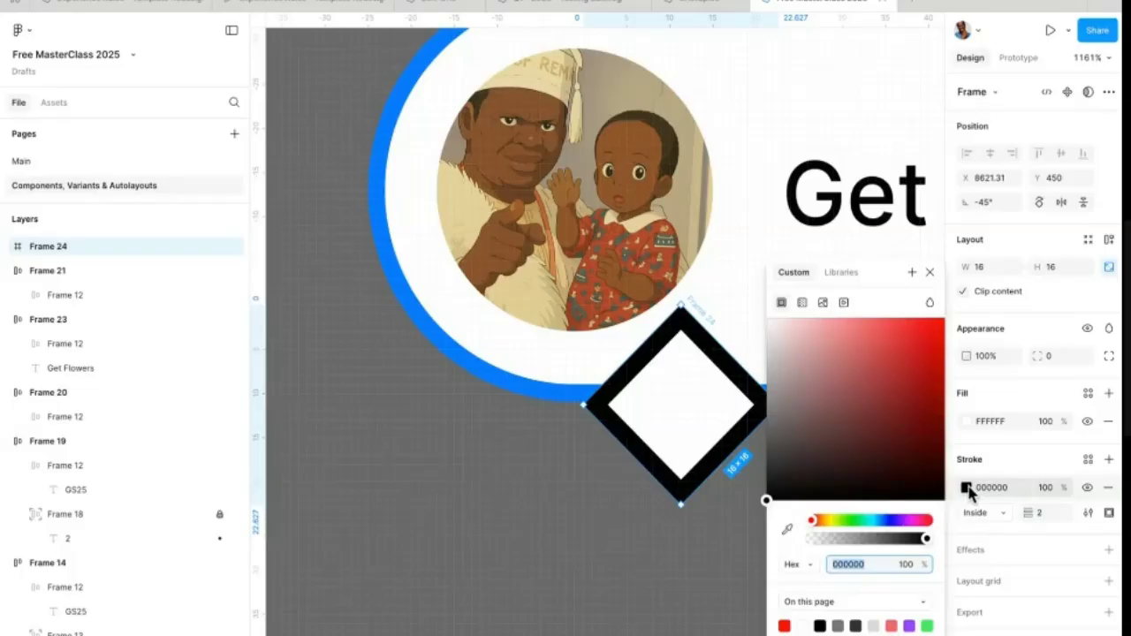
pyautogui.click(787, 529)
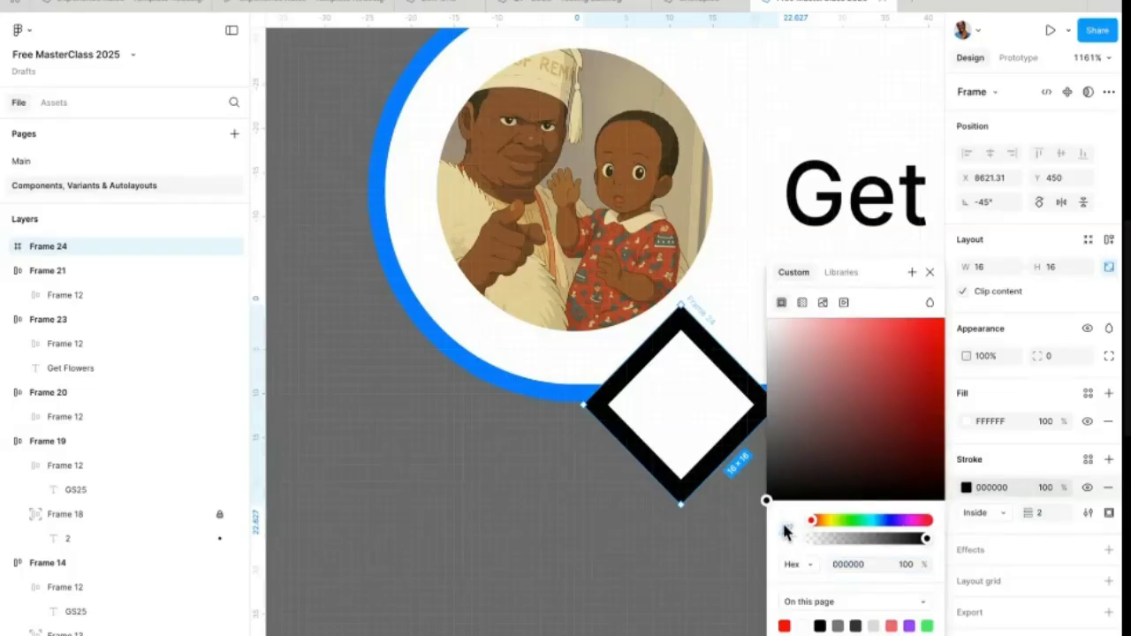
pyautogui.click(545, 394)
pyautogui.click(558, 522)
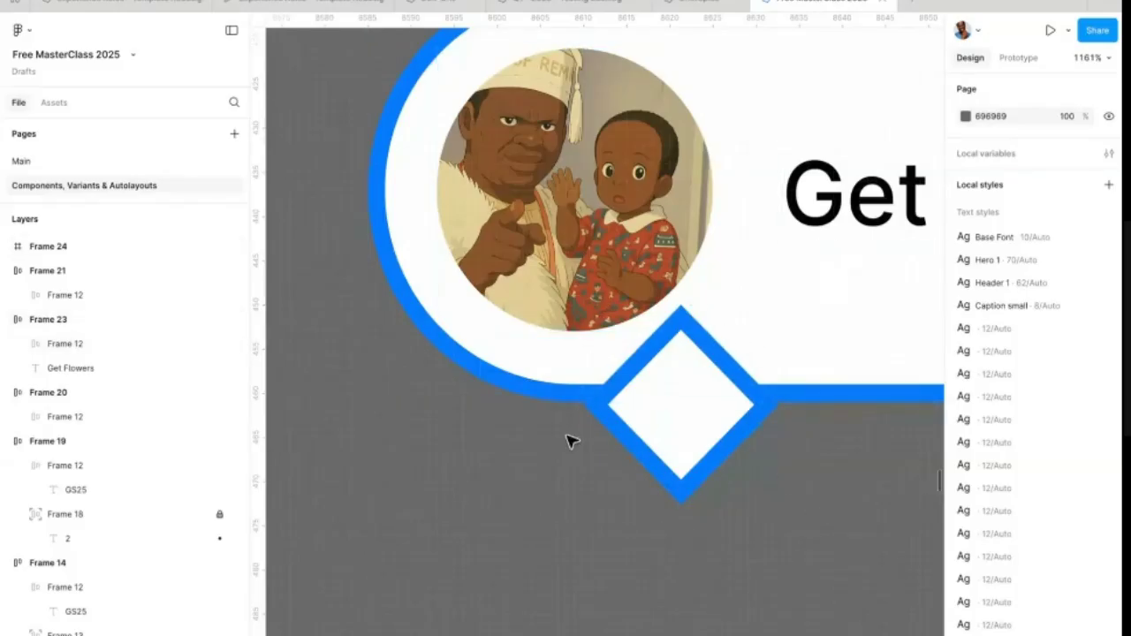
# Step: Switch the diamond frame's stroke to custom weights for each individual side
pyautogui.click(691, 402)
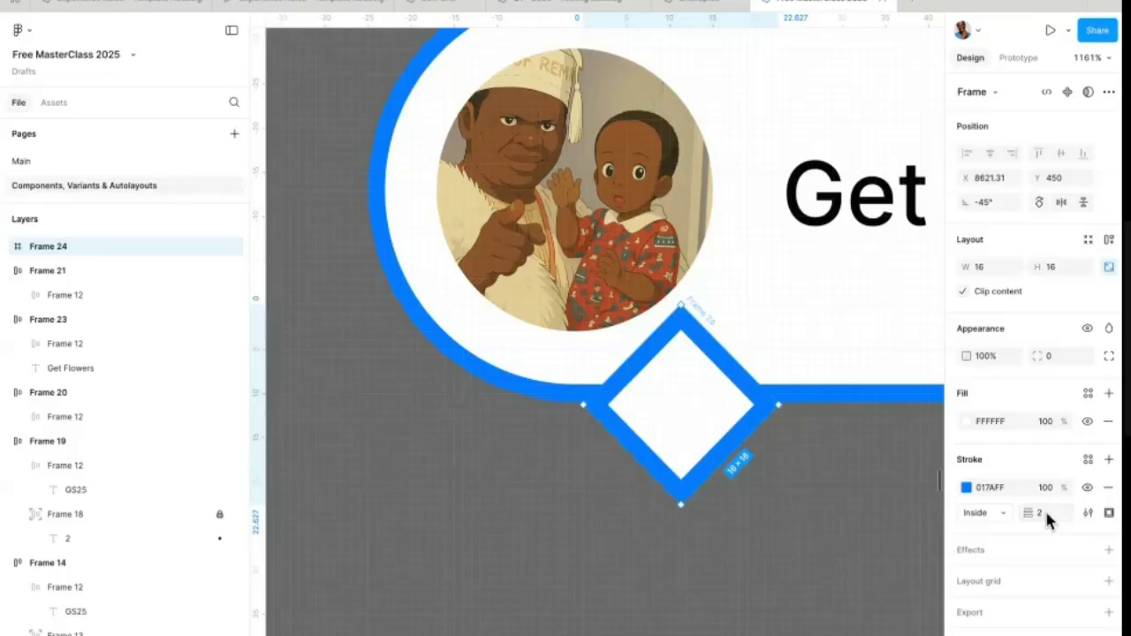
pyautogui.click(1109, 514)
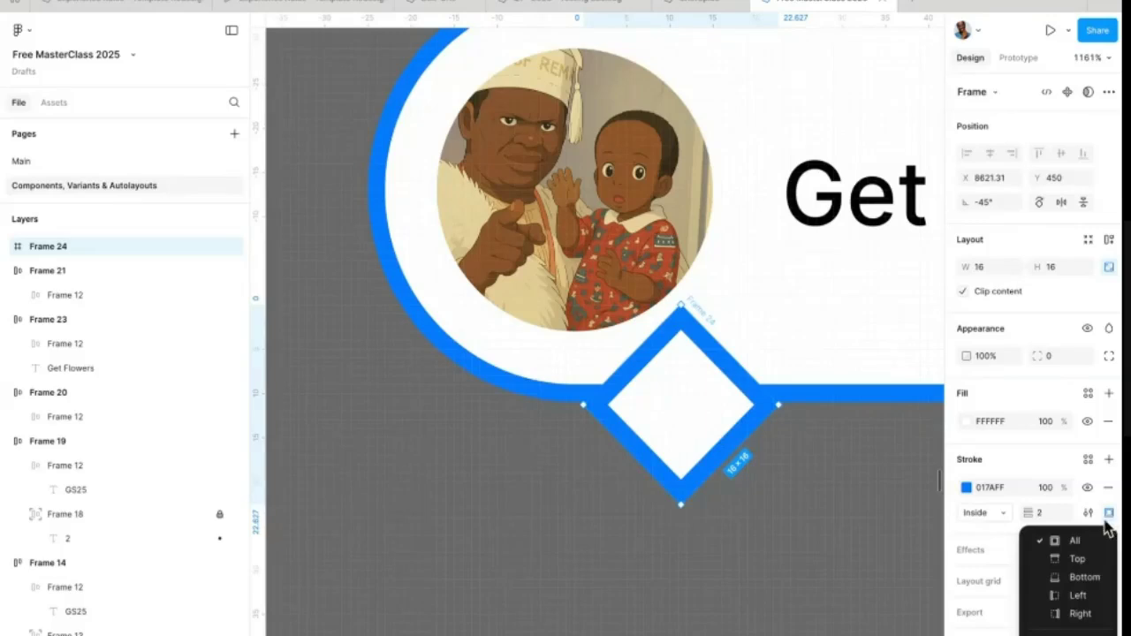
pyautogui.click(1073, 629)
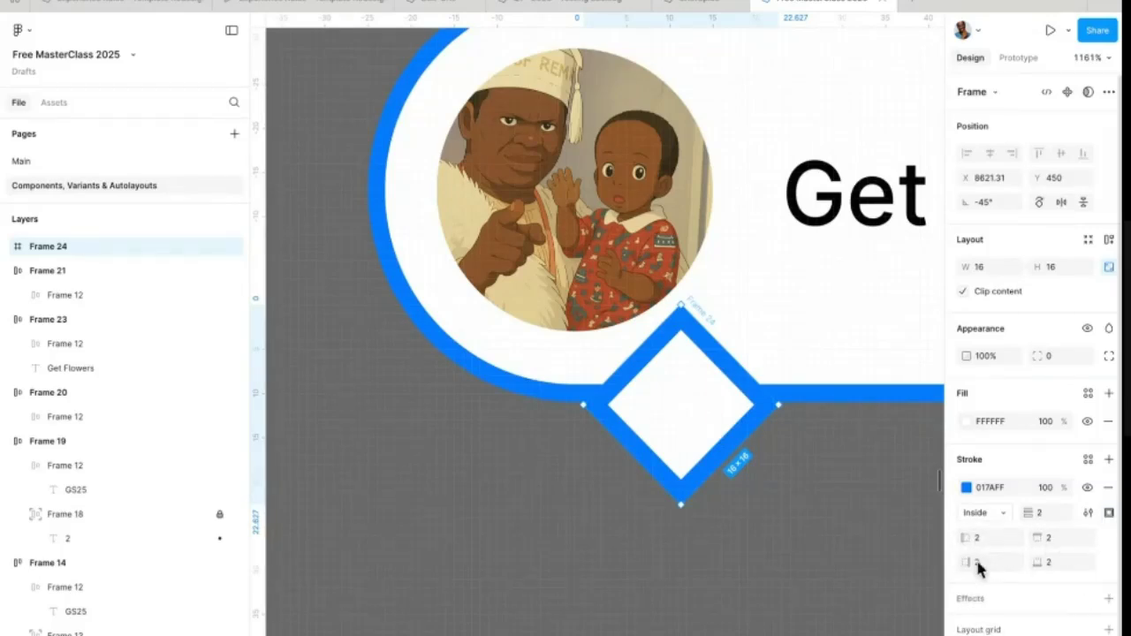
# Step: Try a weight of 0 on the diamond frame's left and bottom stroke sides, restoring each to 2
pyautogui.scroll(5, 725, 413)
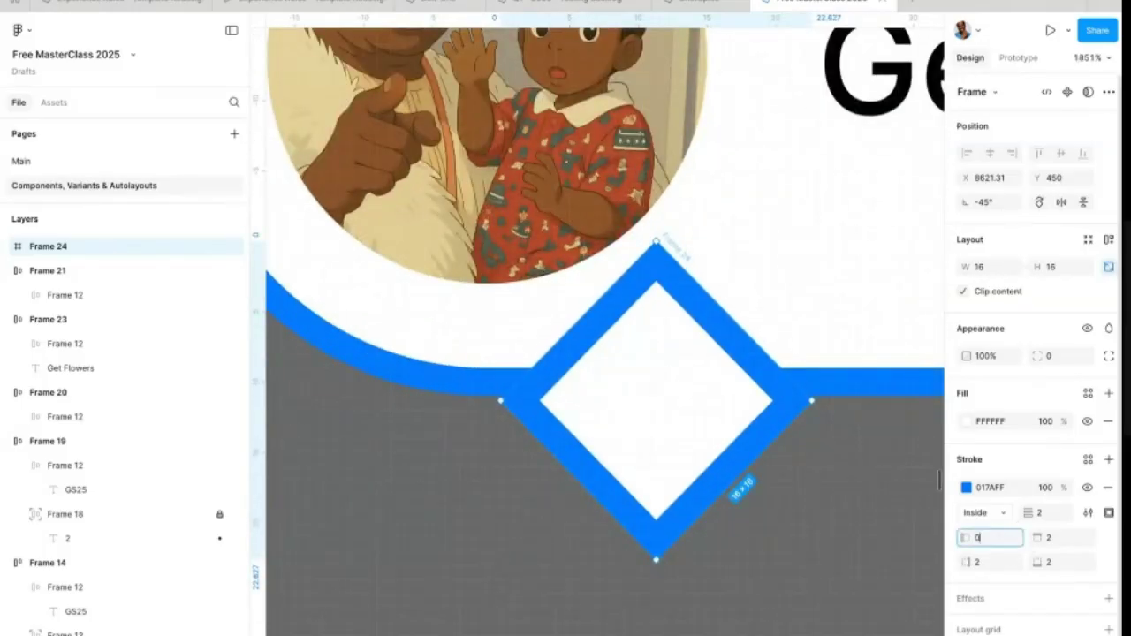
pyautogui.write('0')
pyautogui.press('Return')
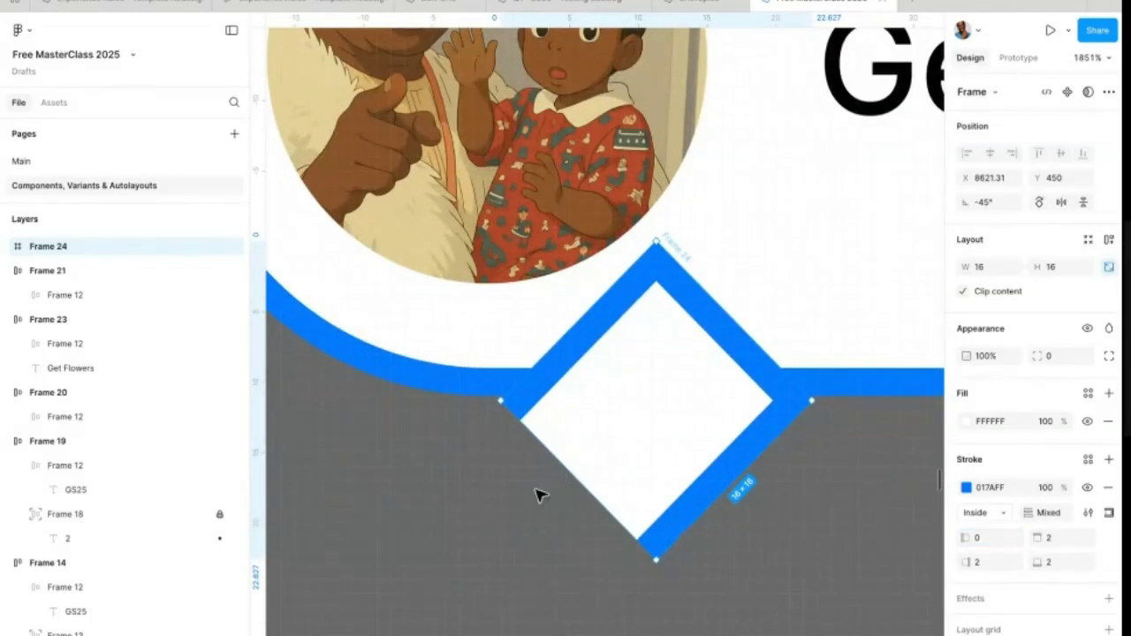
pyautogui.click(992, 537)
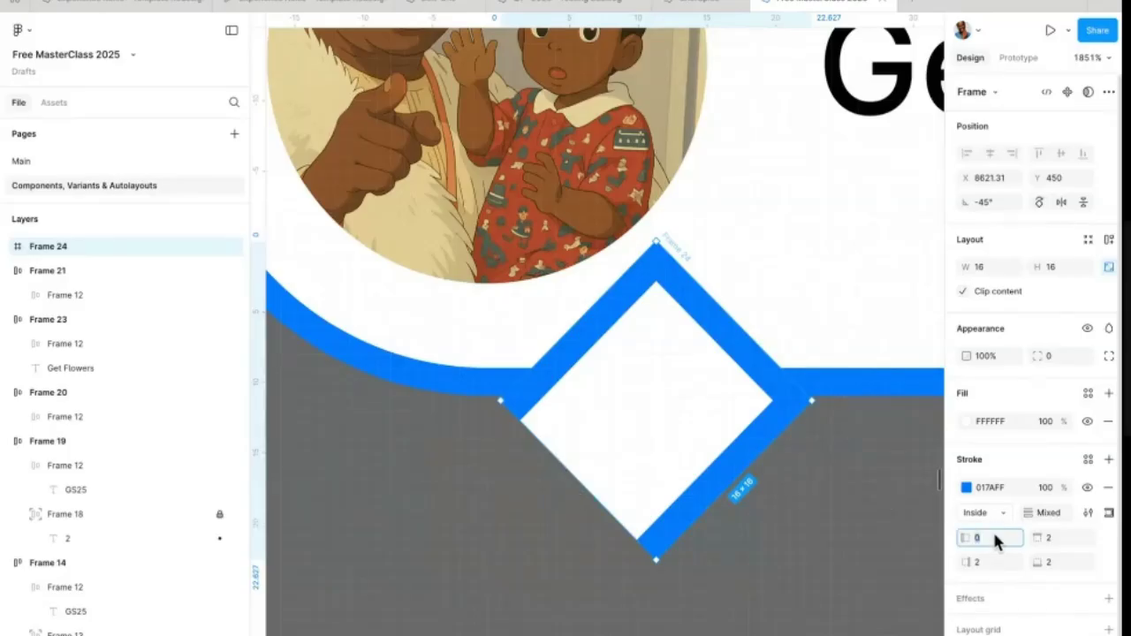
pyautogui.write('2')
pyautogui.press('Return')
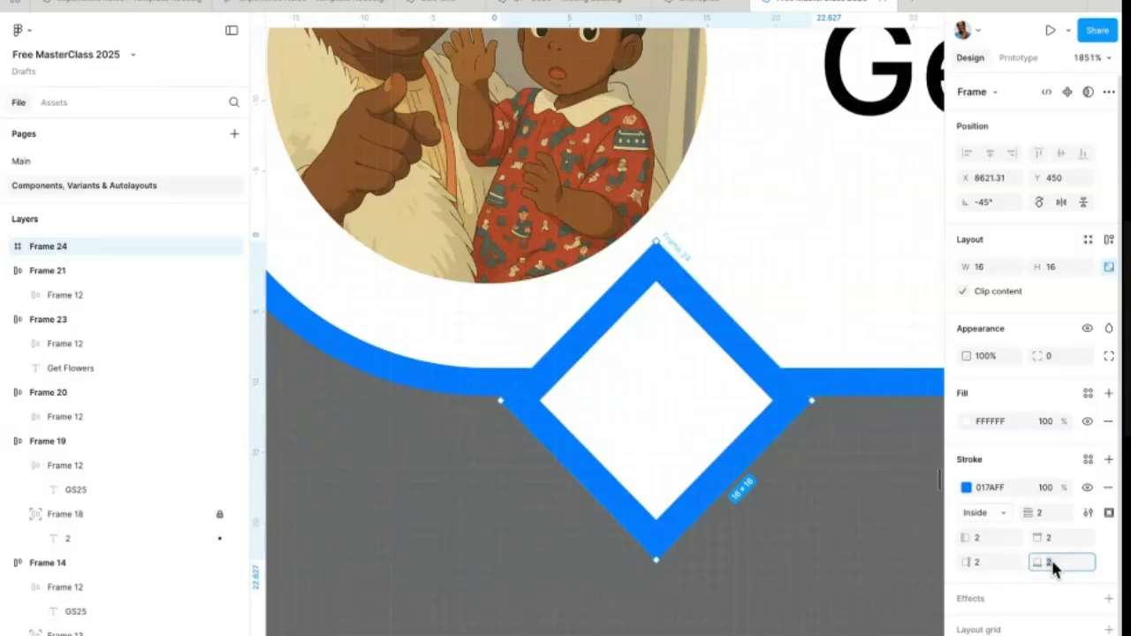
pyautogui.write('0')
pyautogui.write('2')
pyautogui.press('Return')
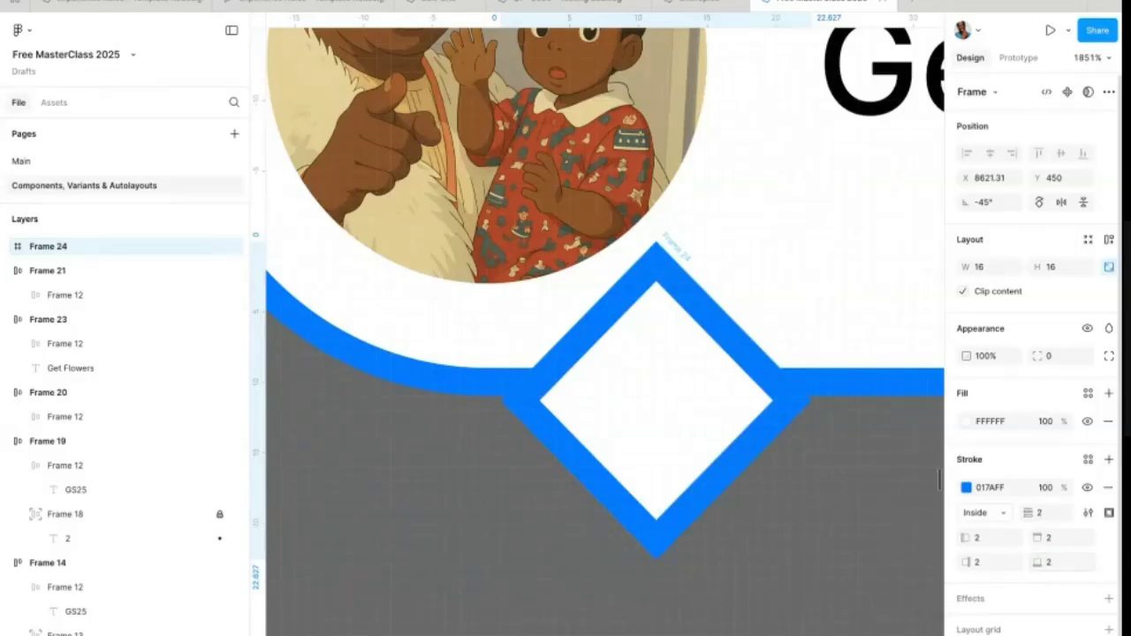
# Step: Set the diamond frame's top and right stroke weights to 0, keeping only the two outer sides outlined
pyautogui.click(1052, 538)
pyautogui.write('1')
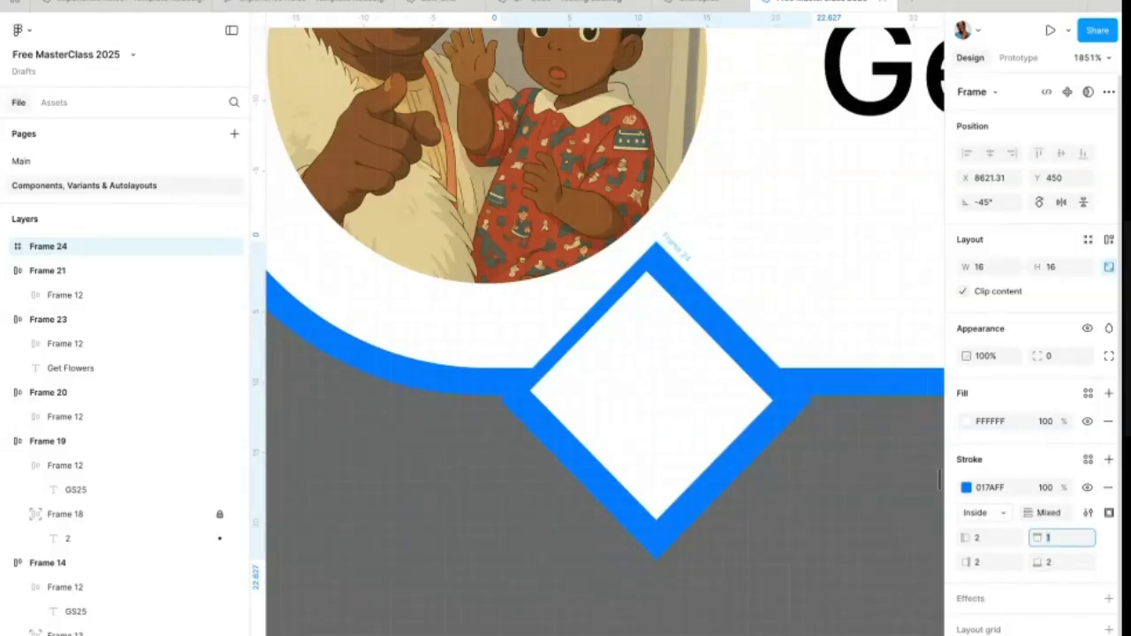
pyautogui.press('BackSpace')
pyautogui.write('0')
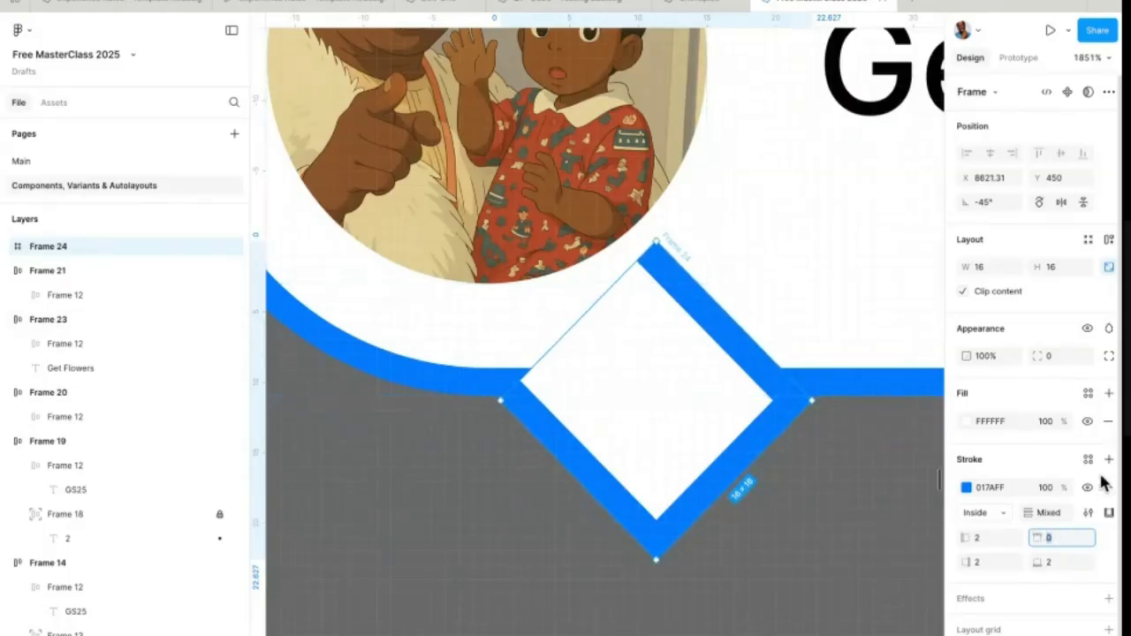
pyautogui.click(897, 502)
pyautogui.click(714, 429)
pyautogui.click(989, 562)
pyautogui.write('0')
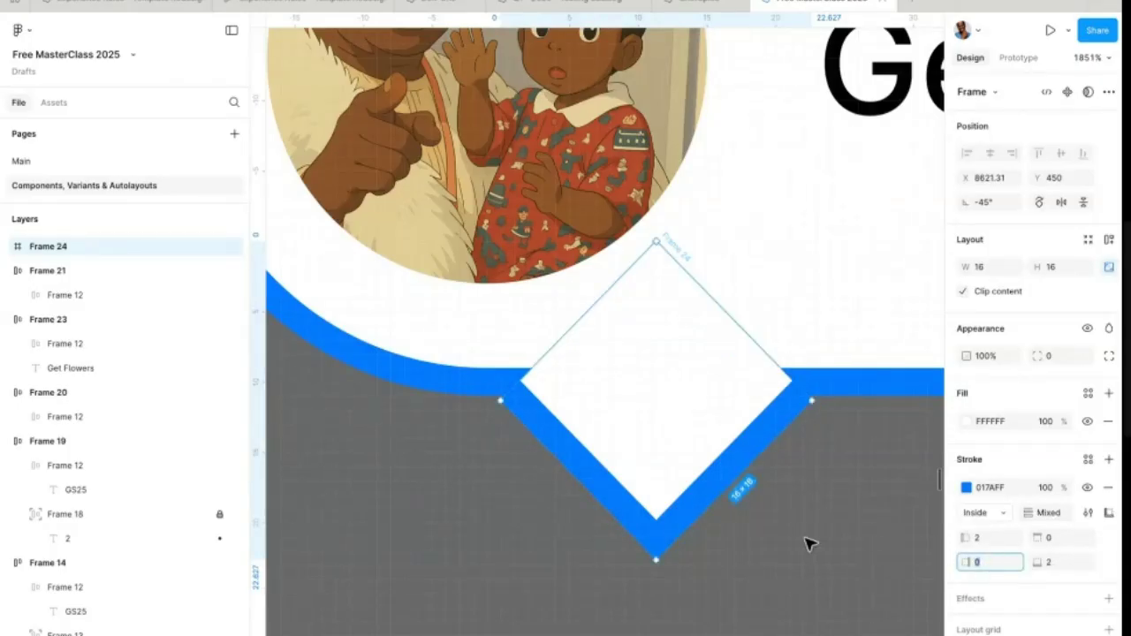
pyautogui.click(810, 540)
# Step: Nudge the diamond frame vertically to Y 449 so its outline joins Frame 23's bottom border
pyautogui.scroll(-3, 732, 479)
pyautogui.scroll(-5, 798, 497)
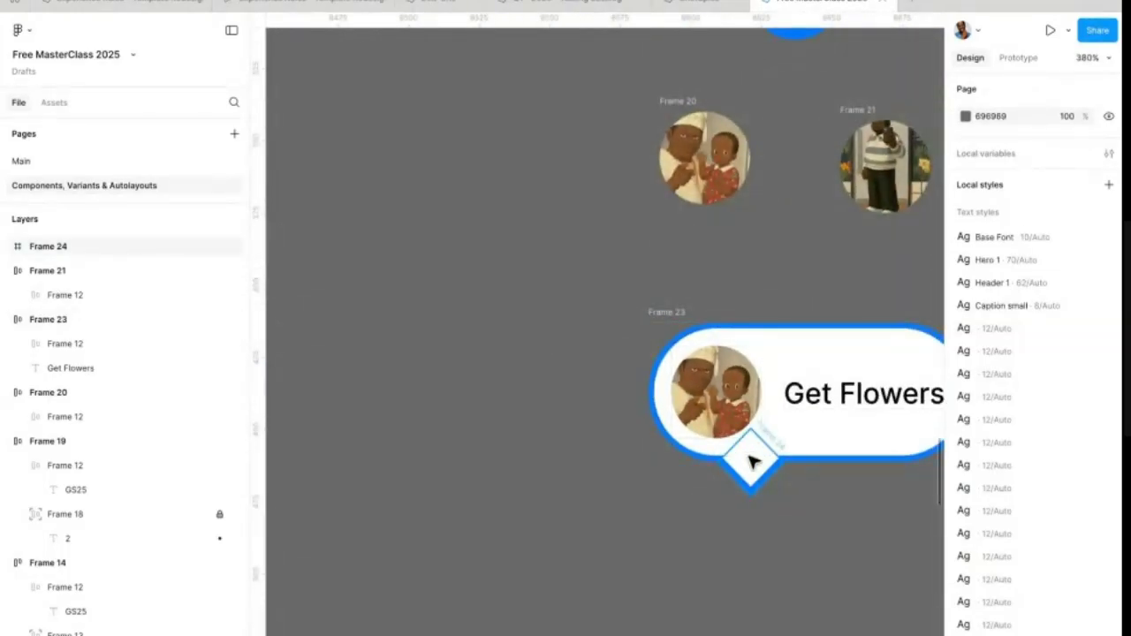
pyautogui.scroll(5, 750, 456)
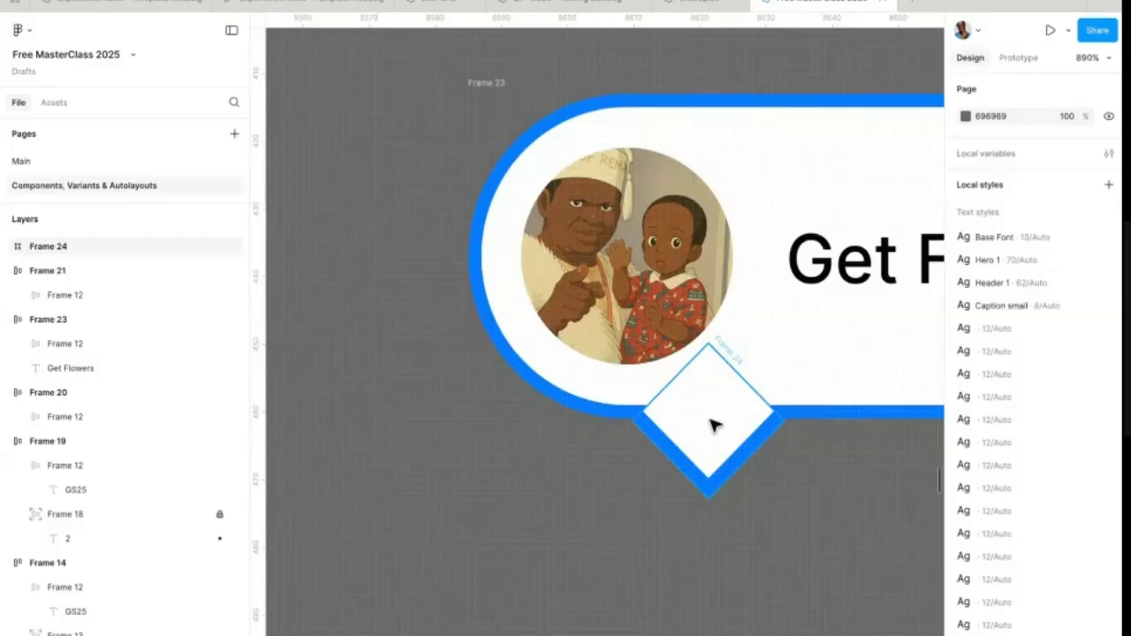
pyautogui.click(714, 426)
pyautogui.scroll(3, 713, 430)
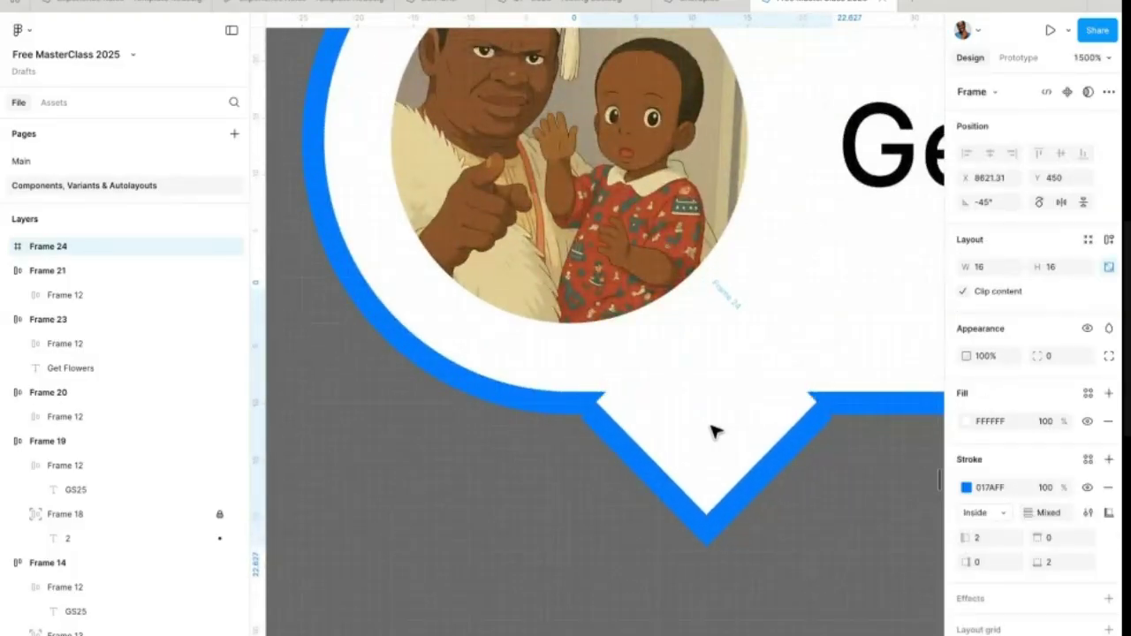
pyautogui.press('Down')
pyautogui.press('Up')
pyautogui.press('Up')
pyautogui.press('Down')
pyautogui.press('Up')
pyautogui.press('Up')
pyautogui.press('Down')
pyautogui.press('Down')
pyautogui.press('Down')
pyautogui.press('Down')
pyautogui.press('Up')
pyautogui.press('Up')
pyautogui.press('Up')
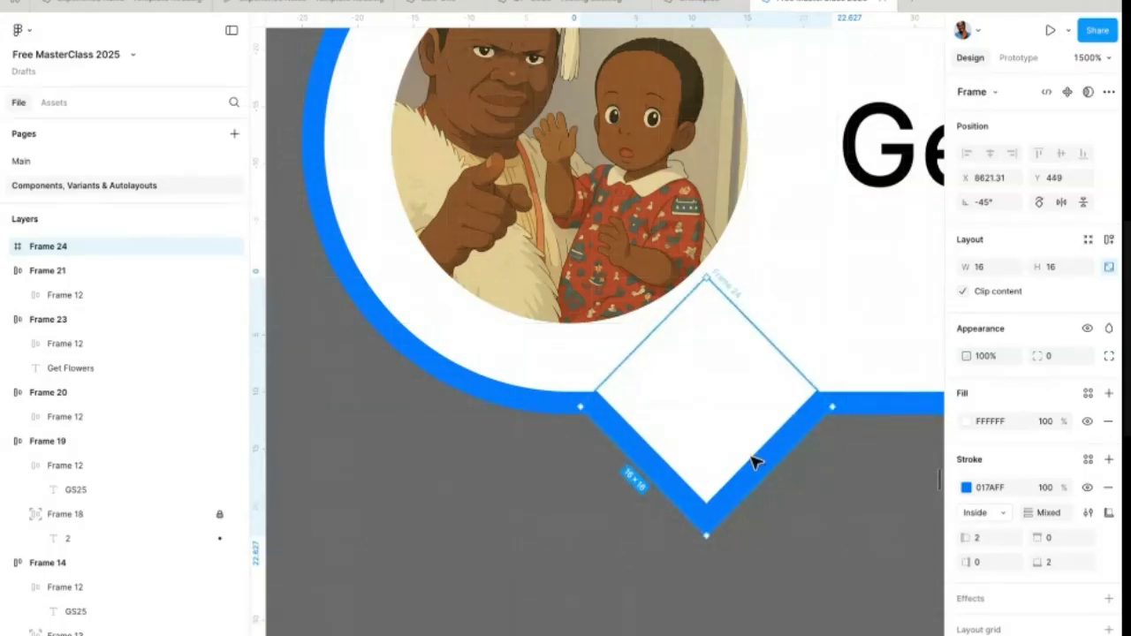
# Step: Try moving Frame 23 while the diamond tail is a separate layer, and undo the move
pyautogui.scroll(-5, 752, 461)
pyautogui.click(678, 534)
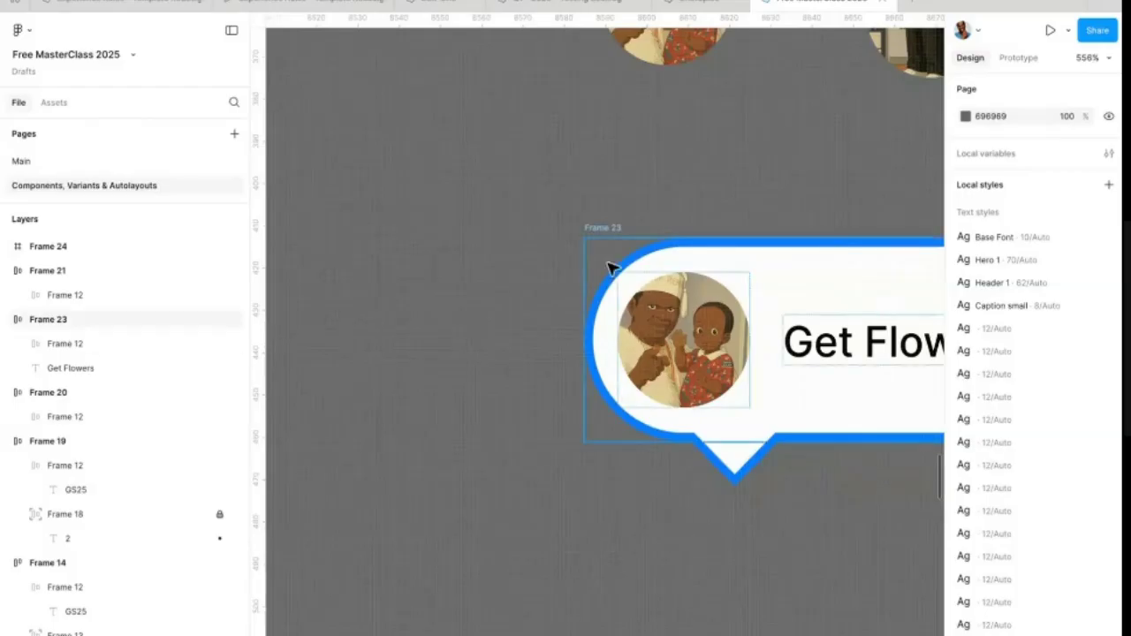
pyautogui.moveTo(606, 237); pyautogui.dragTo(443, 151)
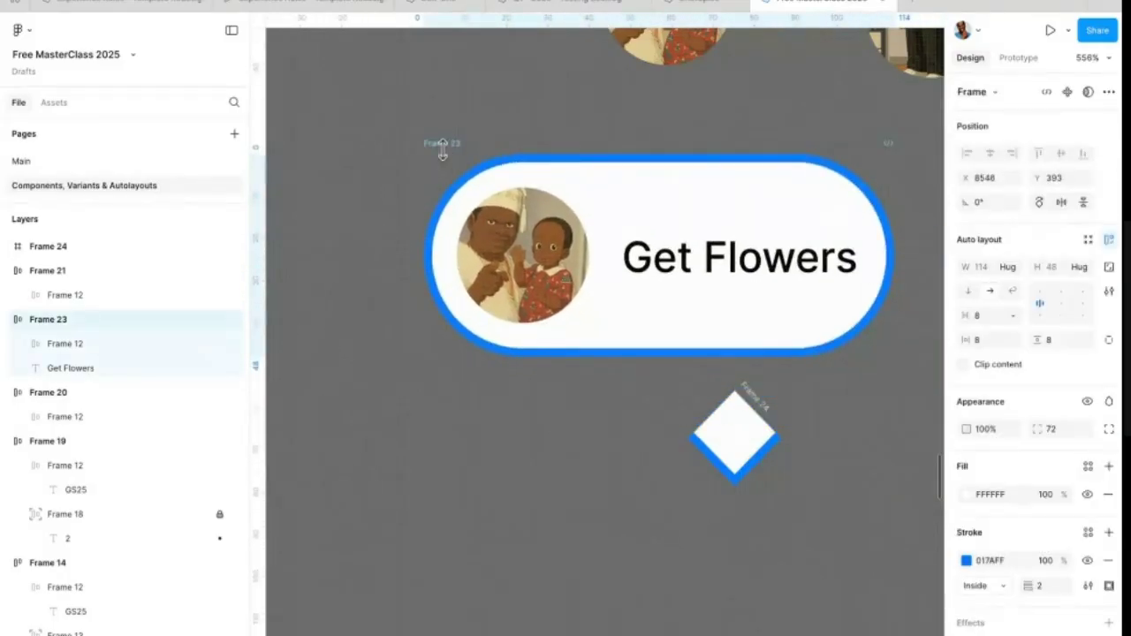
pyautogui.hotkey('ctrl', 'z')
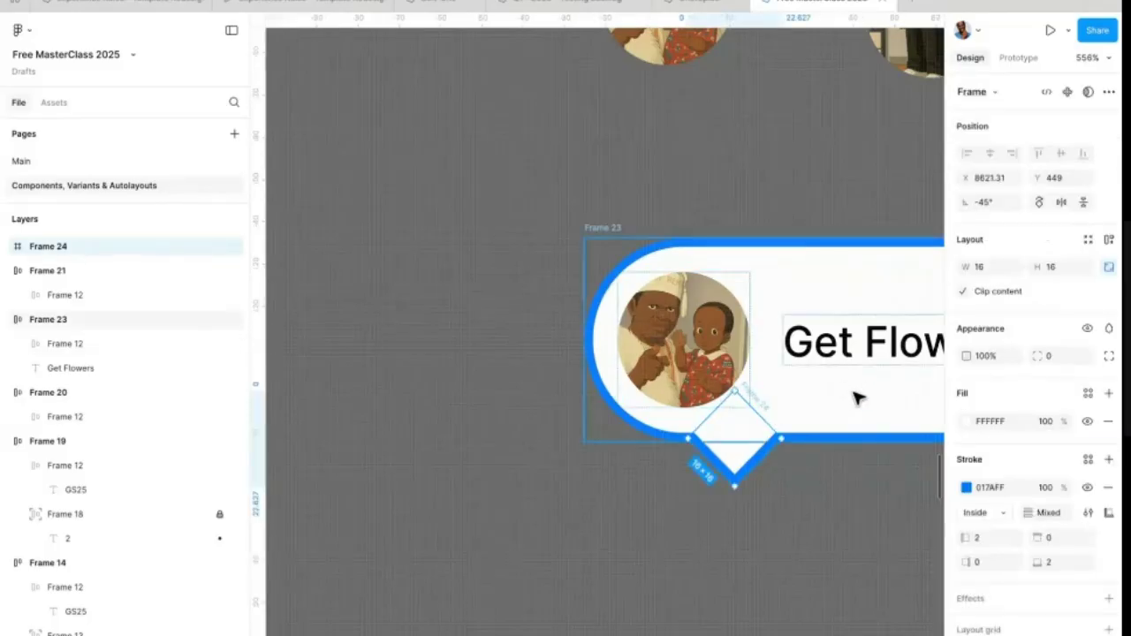
# Step: Cut the diamond frame and paste it inside Frame 23 as a child layer
pyautogui.hscroll(3, 758, 469)
pyautogui.scroll(2, 758, 469)
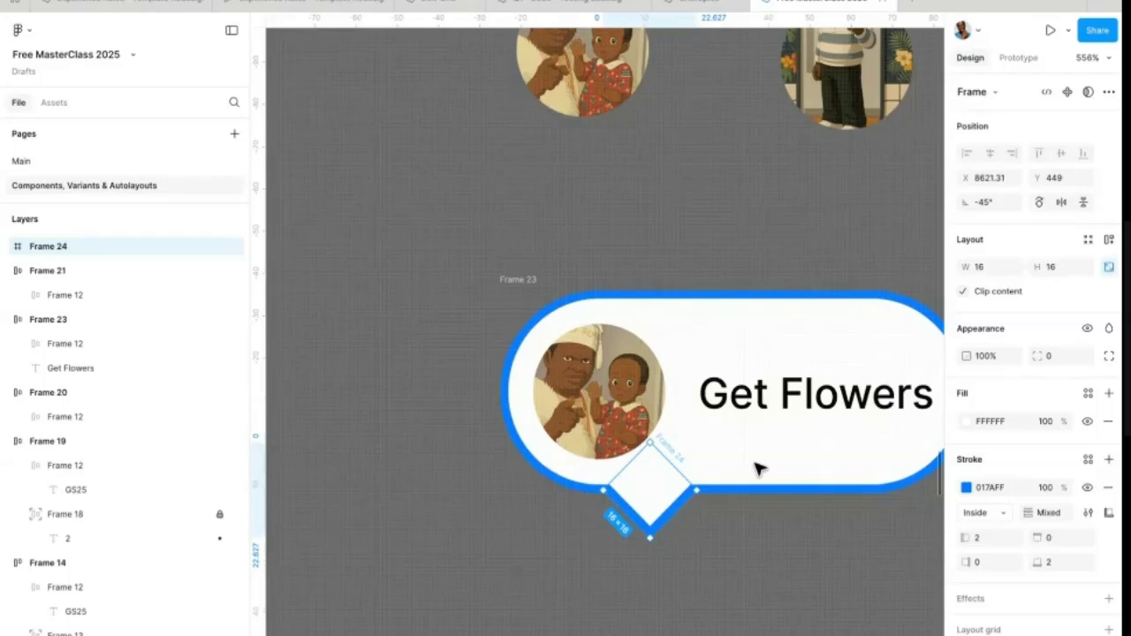
pyautogui.scroll(-5, 758, 469)
pyautogui.scroll(-1, 758, 469)
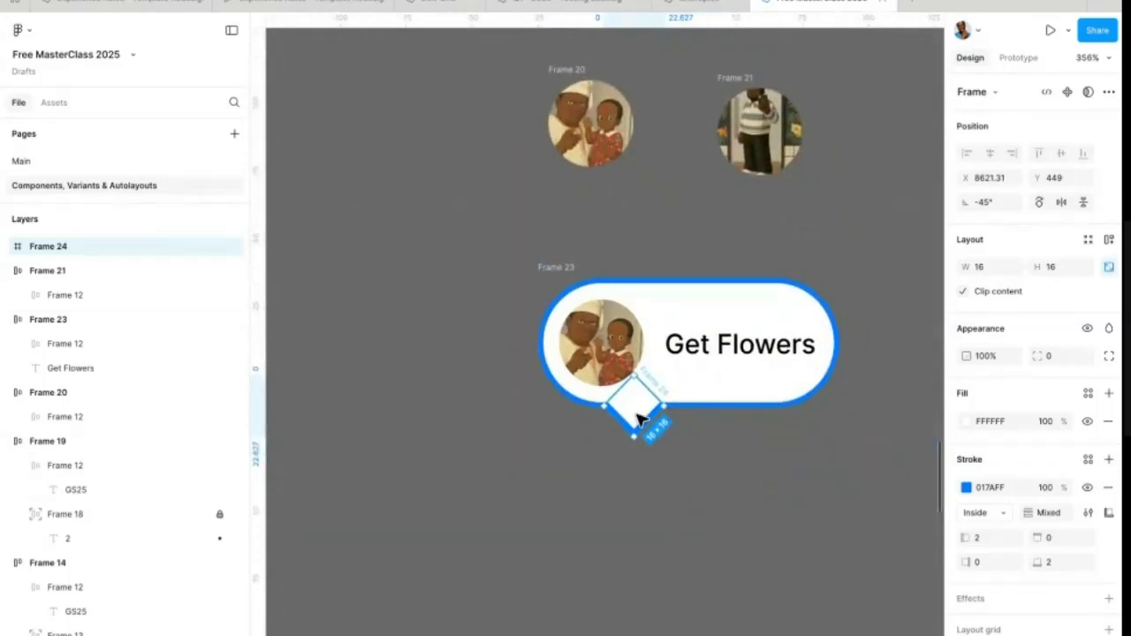
pyautogui.press('Delete')
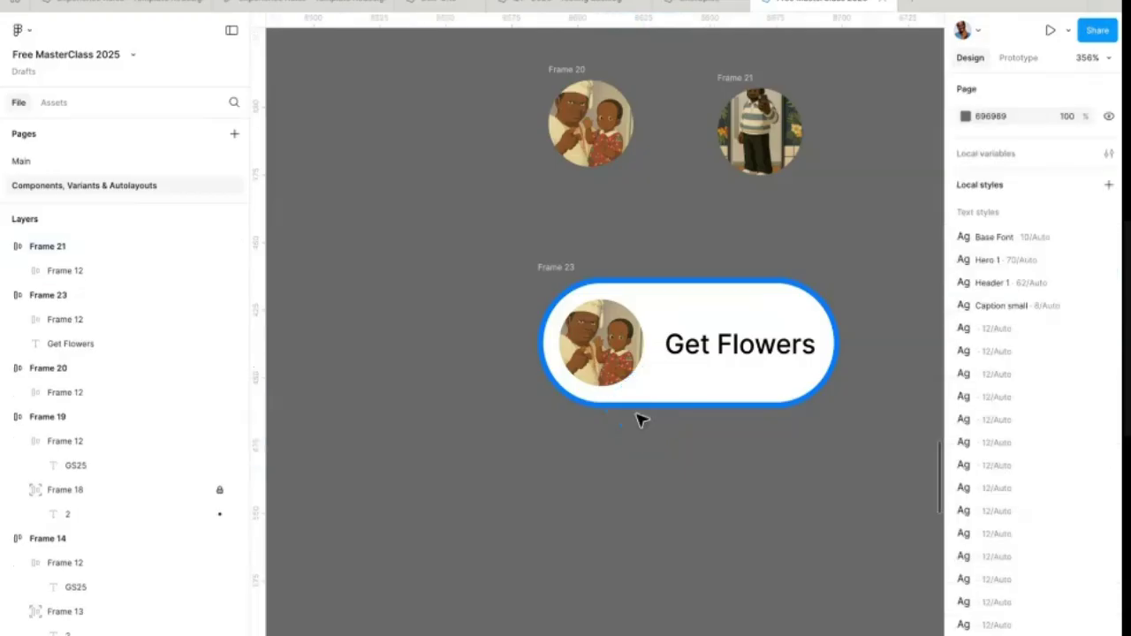
pyautogui.click(685, 394)
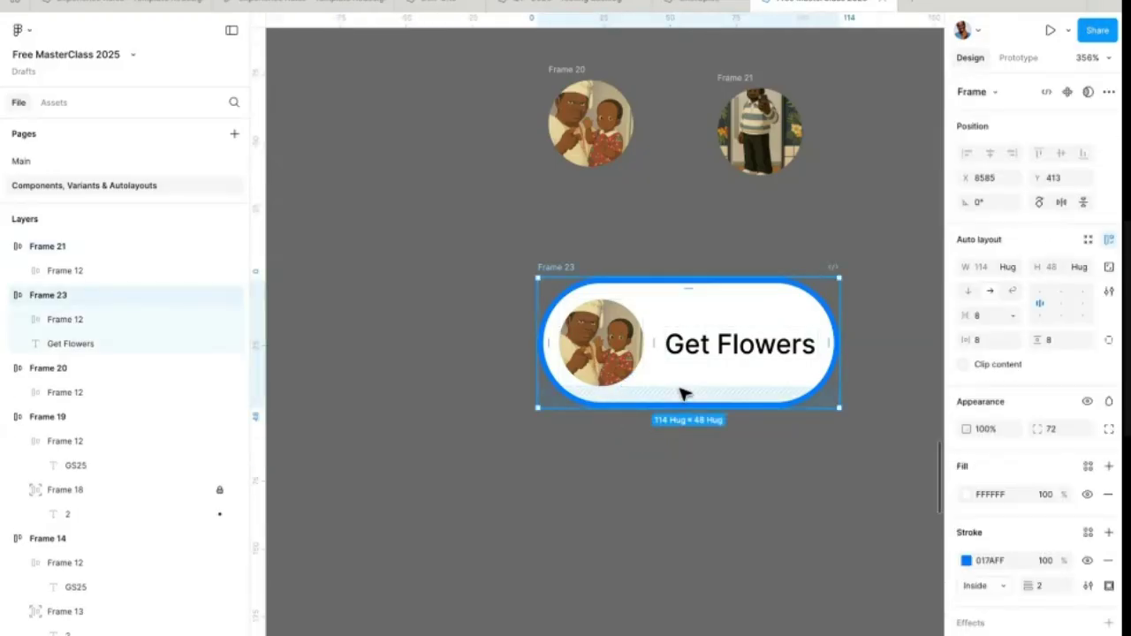
pyautogui.hotkey('ctrl', 'z')
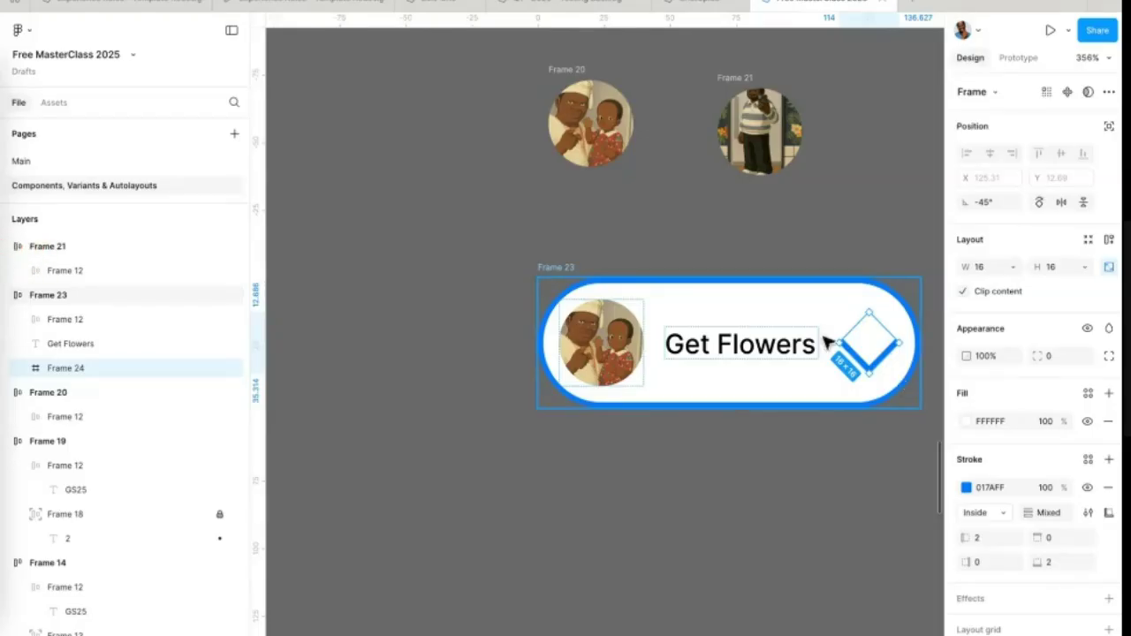
# Step: Exclude the diamond frame from auto layout and place it horizontally centred on Frame 23's bottom edge at Y 35.69
pyautogui.click(1108, 128)
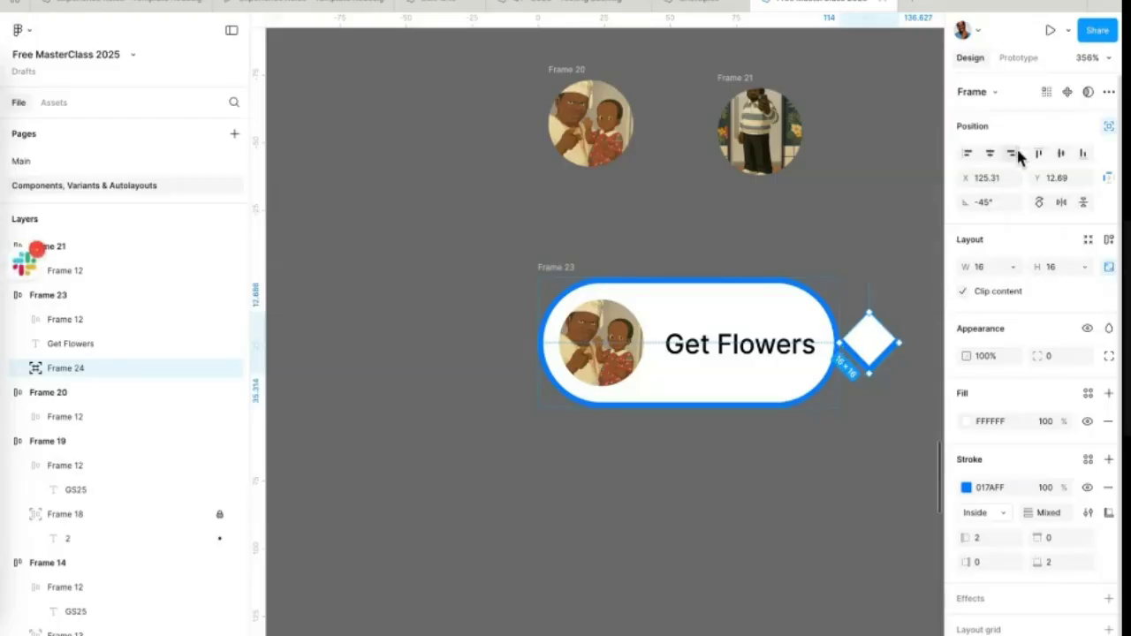
pyautogui.click(991, 154)
pyautogui.press('Down')
pyautogui.press('Down')
pyautogui.press('Down')
pyautogui.press('Down')
pyautogui.press('Down')
pyautogui.press('Down')
pyautogui.press('Down')
pyautogui.press('Down')
pyautogui.press('Down')
pyautogui.press('Down')
pyautogui.press('Down')
pyautogui.press('Down')
pyautogui.press('Down')
pyautogui.press('Down')
pyautogui.press('Down')
pyautogui.press('Down')
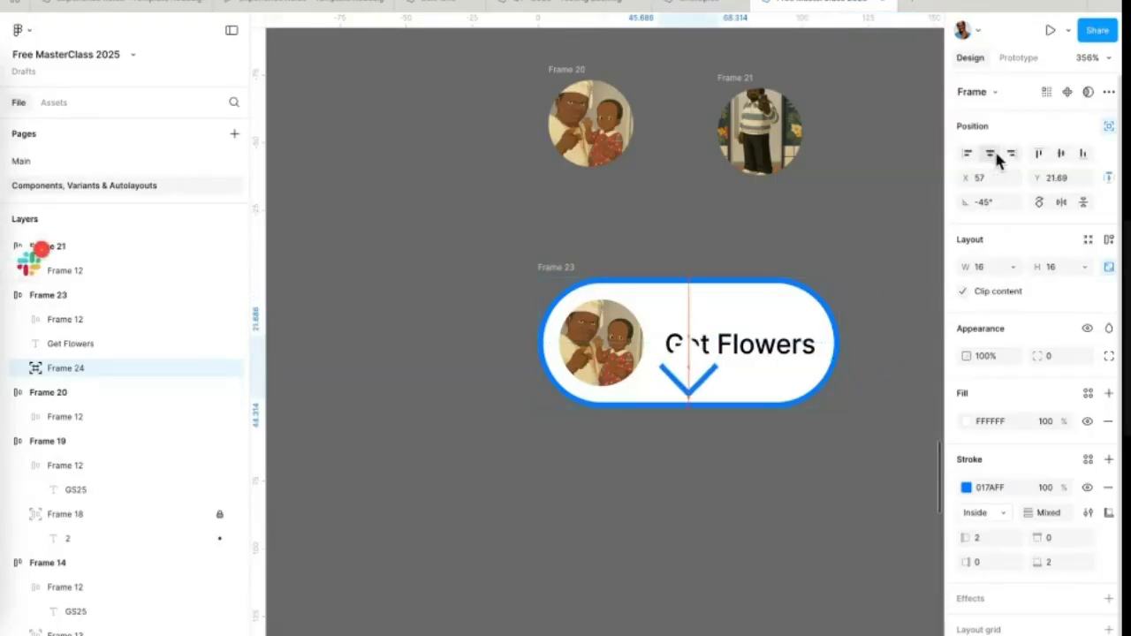
pyautogui.press('Down')
pyautogui.press('Down')
pyautogui.press('Down')
pyautogui.press('Down')
pyautogui.press('Down')
pyautogui.press('Down')
pyautogui.press('Down')
pyautogui.press('Down')
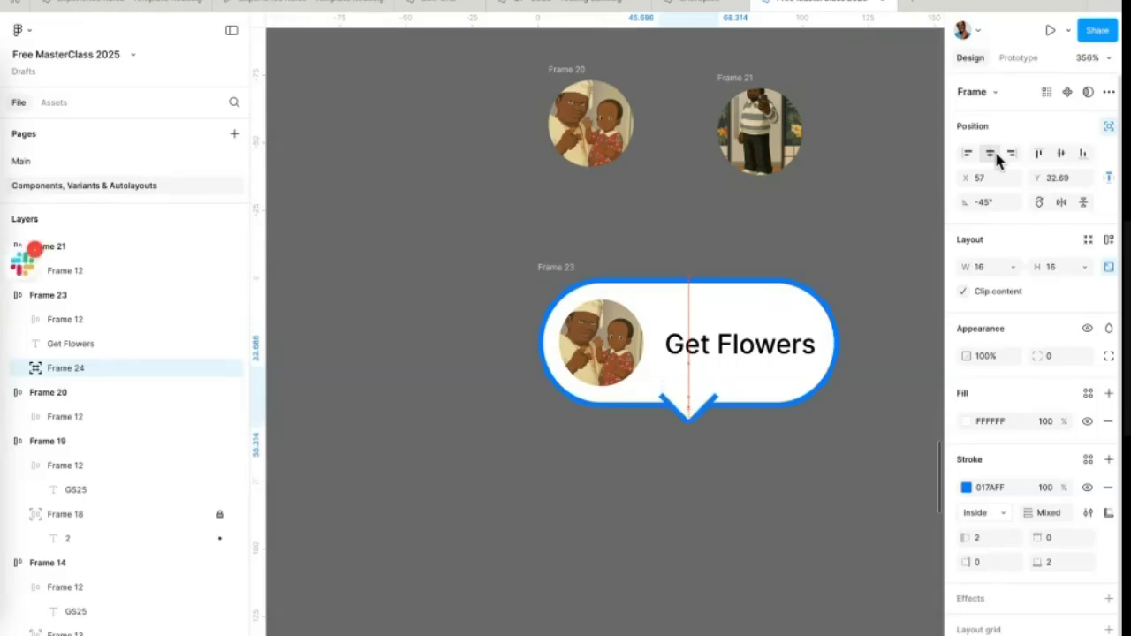
pyautogui.press('Up')
# Step: Shift the diamond tail along Frame 23's bottom edge to X 37, near the picture
pyautogui.press('Left')
pyautogui.press('Left')
pyautogui.press('Left')
pyautogui.press('Left')
pyautogui.press('Left')
pyautogui.press('Left')
pyautogui.press('Left')
pyautogui.press('Left')
pyautogui.press('Left')
pyautogui.press('Left')
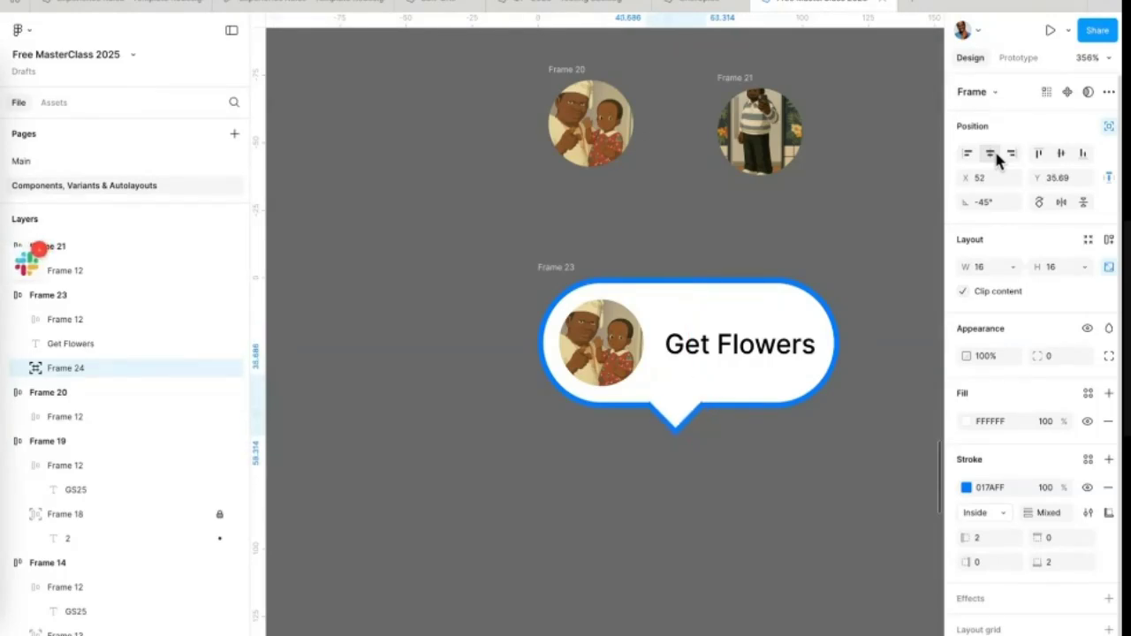
pyautogui.press('Left')
pyautogui.press('Left')
pyautogui.press('Left')
pyautogui.press('Left')
pyautogui.press('Left')
pyautogui.press('Left')
pyautogui.press('Left')
pyautogui.press('Left')
pyautogui.press('Left')
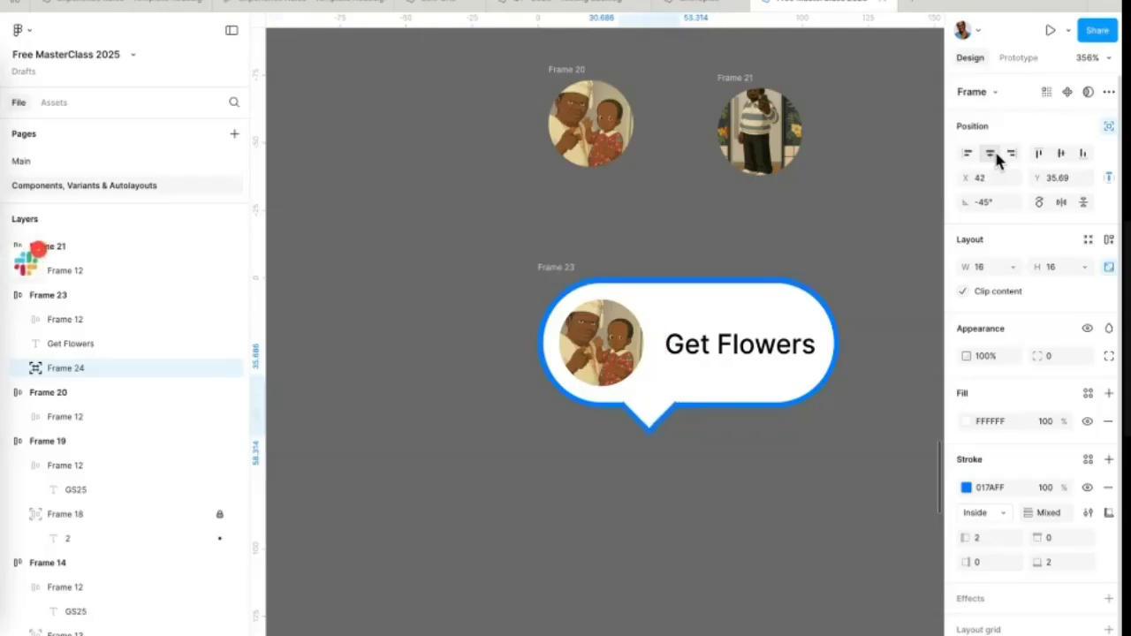
pyautogui.press('Left')
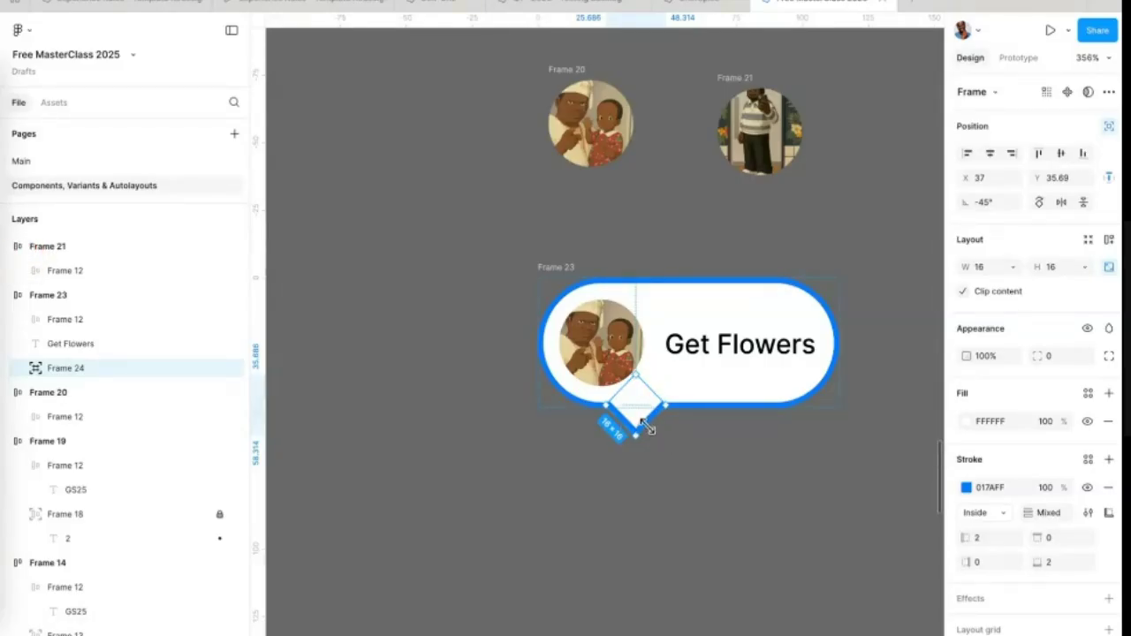
# Step: Lock the diamond tail's layer and move Frame 23 up and to the left to check that the tail follows
pyautogui.click(219, 367)
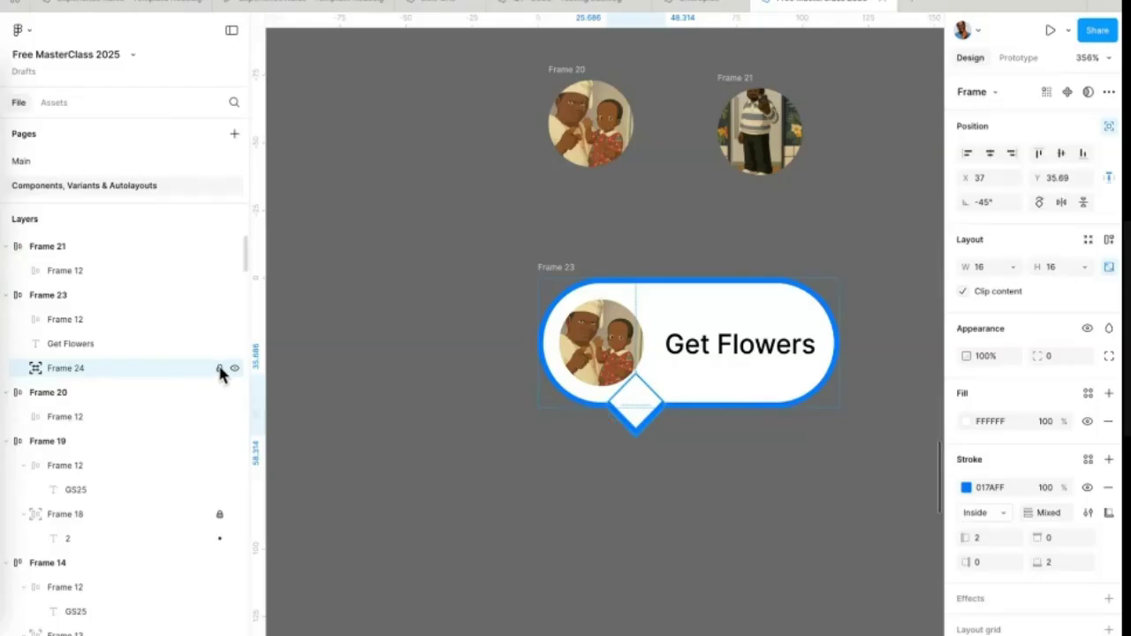
pyautogui.click(444, 489)
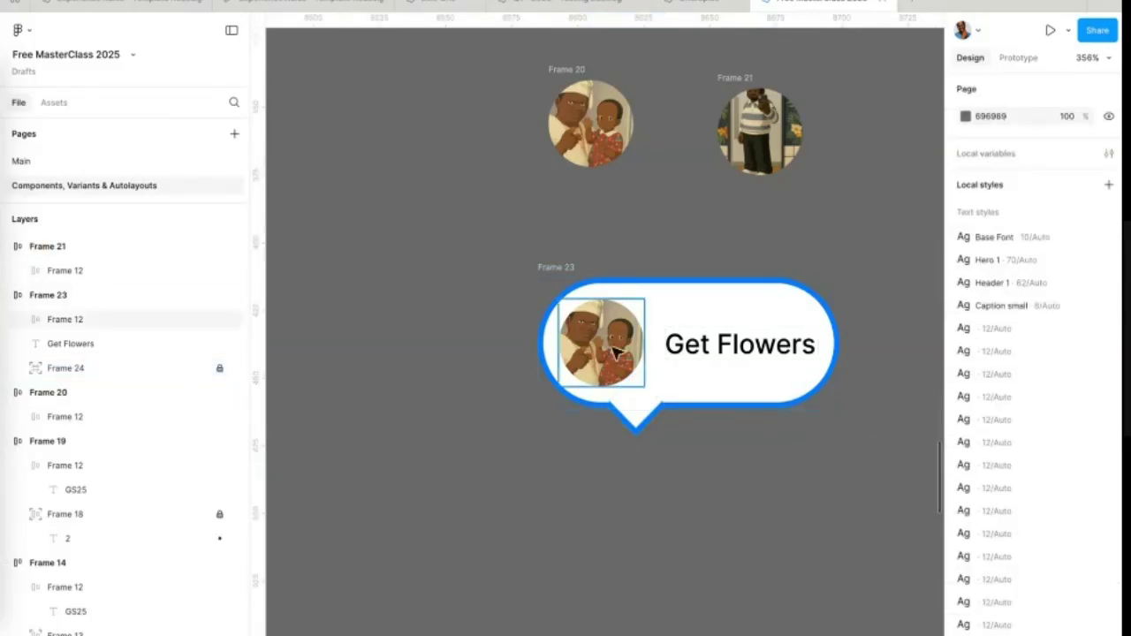
pyautogui.moveTo(713, 412); pyautogui.dragTo(643, 351)
pyautogui.click(644, 316)
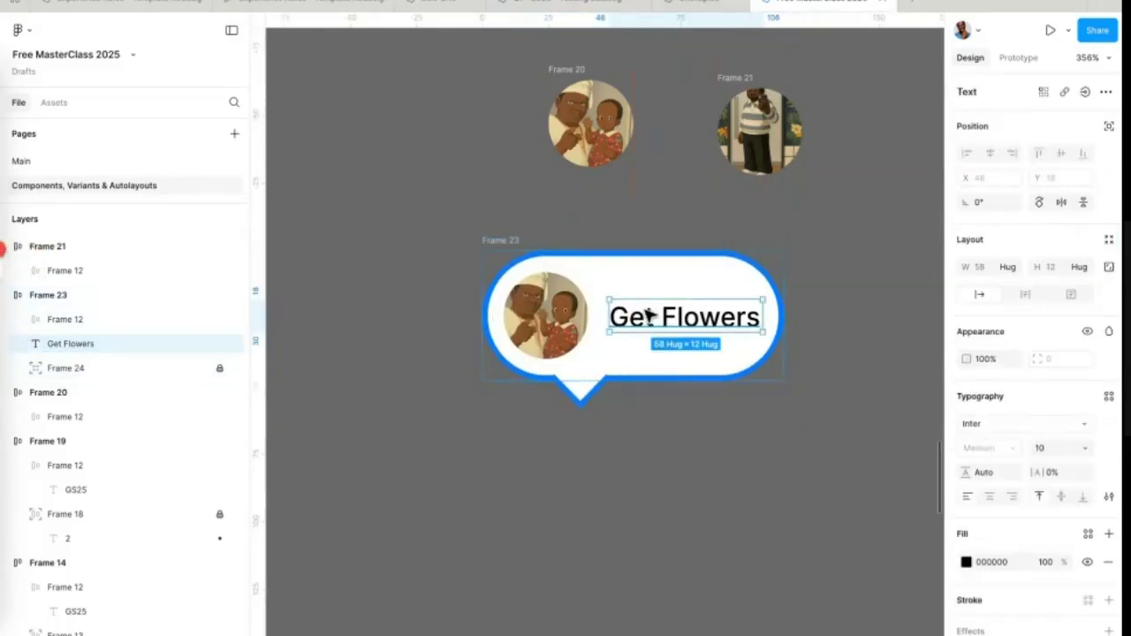
# Step: Set the font size of the "Get Flowers" label in the speech-bubble pin to 14
pyautogui.click(1052, 450)
pyautogui.press('Up')
pyautogui.press('Up')
pyautogui.press('Up')
pyautogui.press('Up')
pyautogui.press('Up')
pyautogui.press('Up')
pyautogui.press('Up')
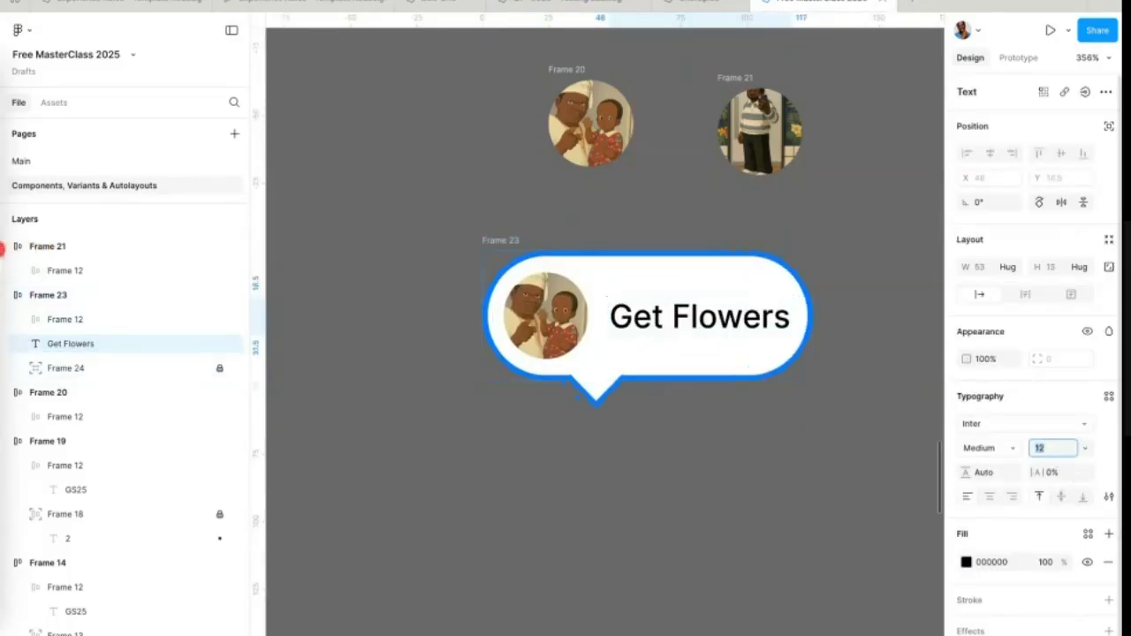
pyautogui.press('Down')
pyautogui.press('Up')
pyautogui.press('Up')
pyautogui.press('Up')
pyautogui.press('Up')
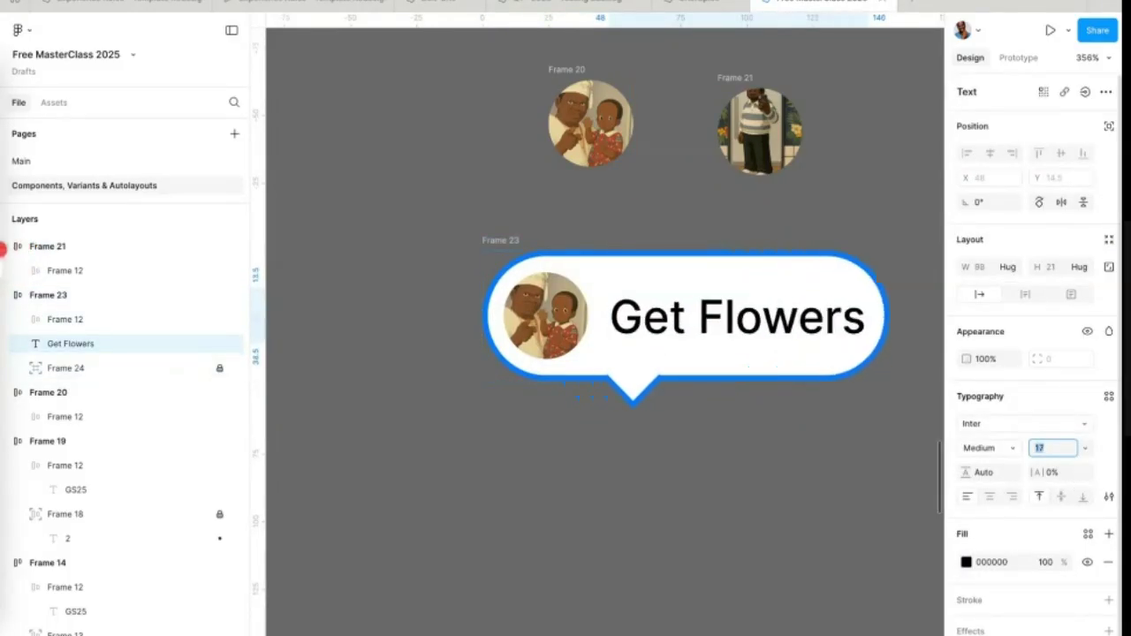
pyautogui.press('Up')
pyautogui.press('Up')
pyautogui.press('Down')
pyautogui.press('Down')
pyautogui.press('Down')
pyautogui.press('Down')
pyautogui.press('Down')
pyautogui.press('Down')
pyautogui.press('Down')
pyautogui.press('Down')
# Step: Replace the speech-bubble pin's label text with "Get Dog Foods"
pyautogui.doubleClick(706, 317)
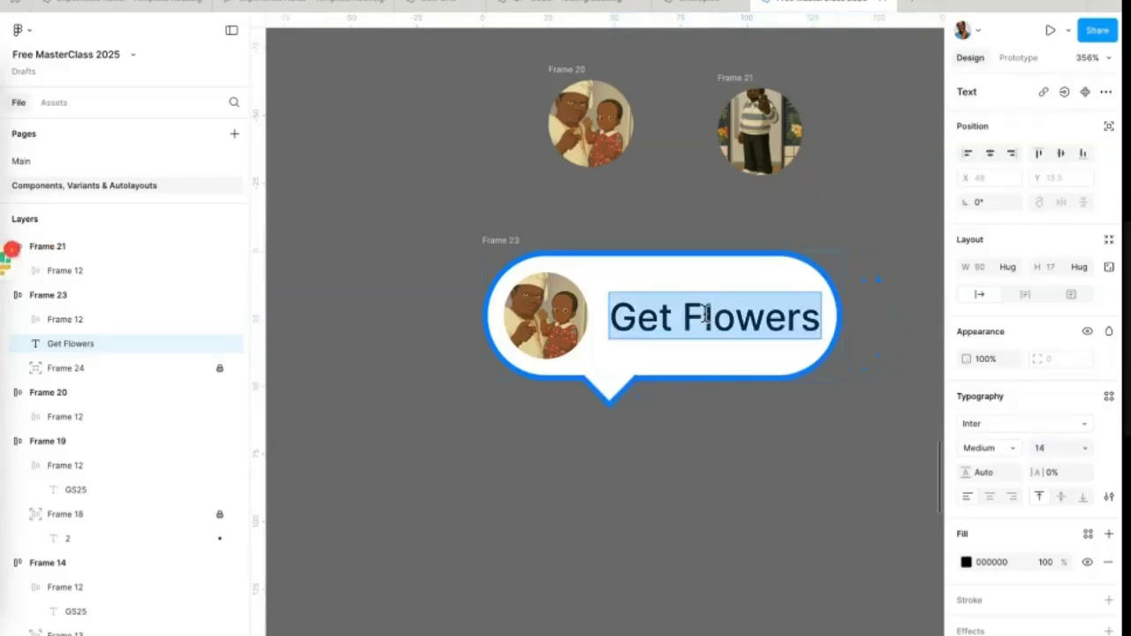
pyautogui.write('Get ')
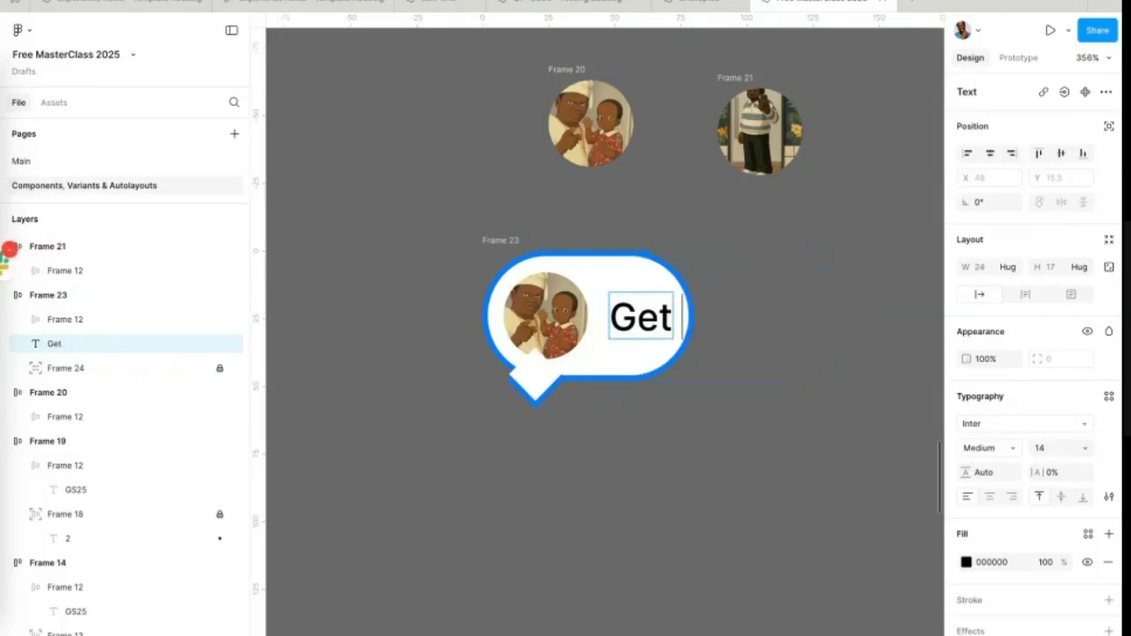
pyautogui.write('Dog Foods')
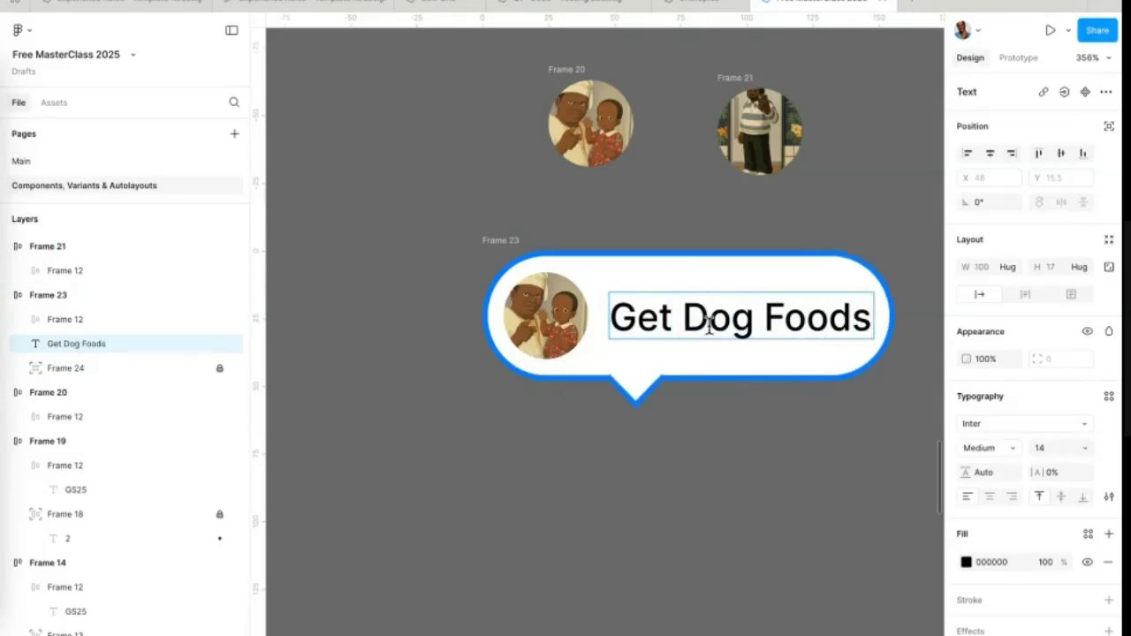
pyautogui.press('Escape')
pyautogui.click(752, 434)
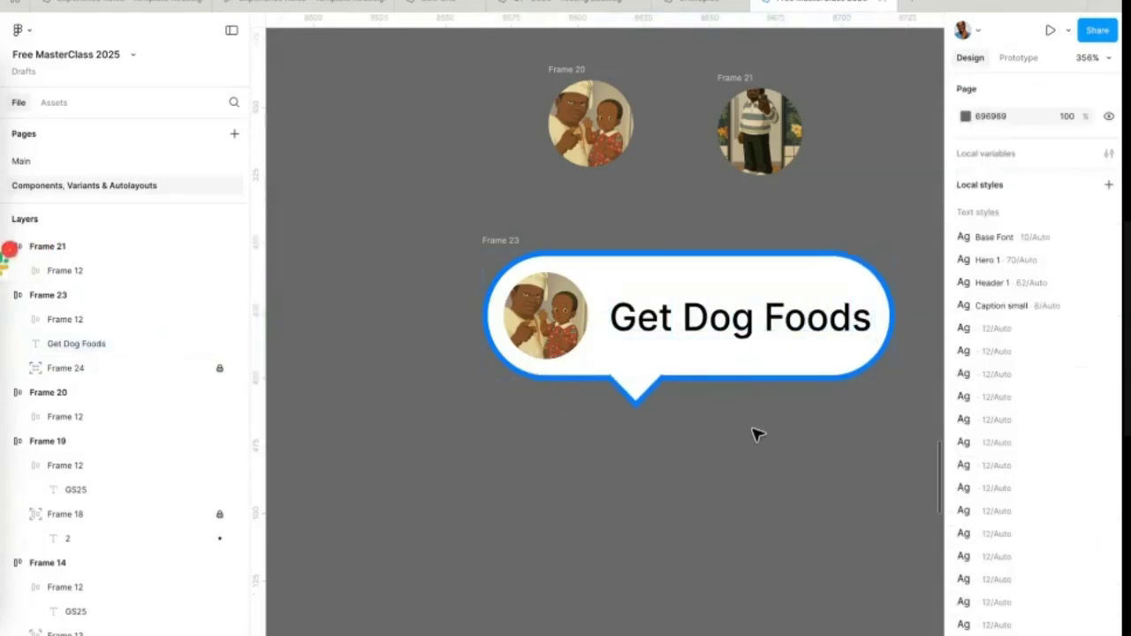
# Step: Move the Frame 23 pin away from the map screen to X 8497, Y 397 and deselect it
pyautogui.click(637, 340)
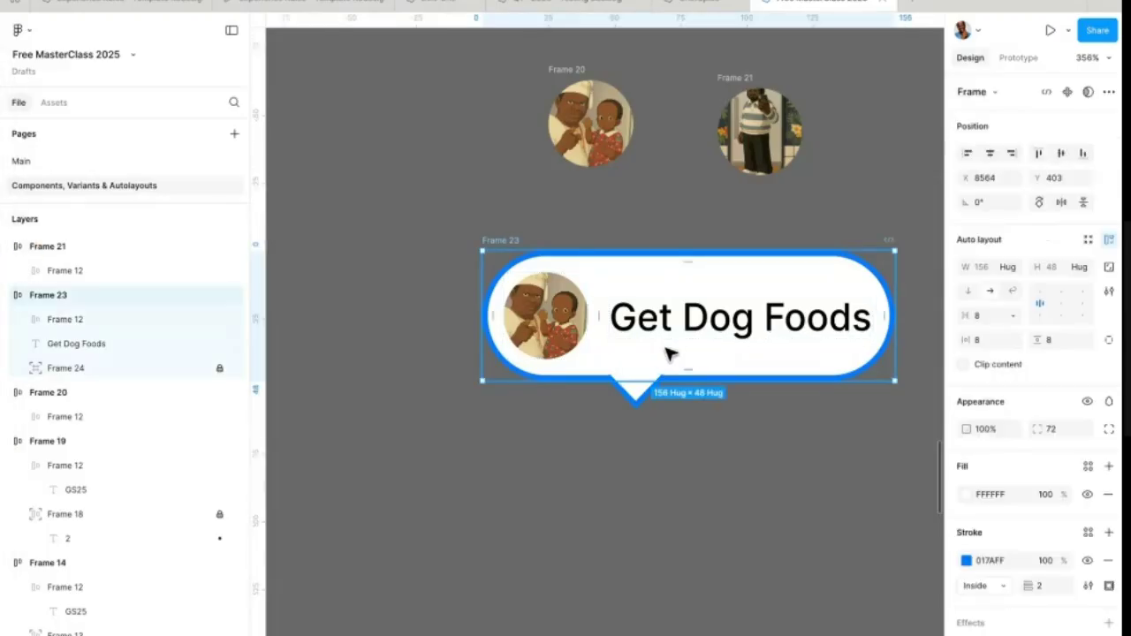
pyautogui.scroll(-5, 669, 353)
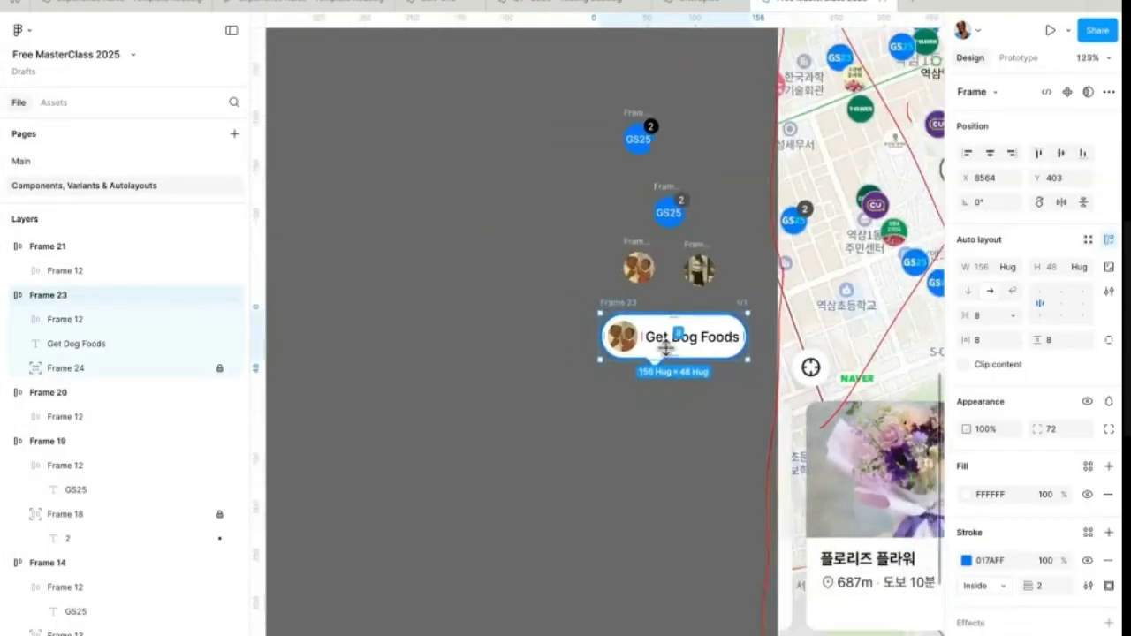
pyautogui.click(672, 386)
pyautogui.moveTo(715, 348); pyautogui.dragTo(655, 351)
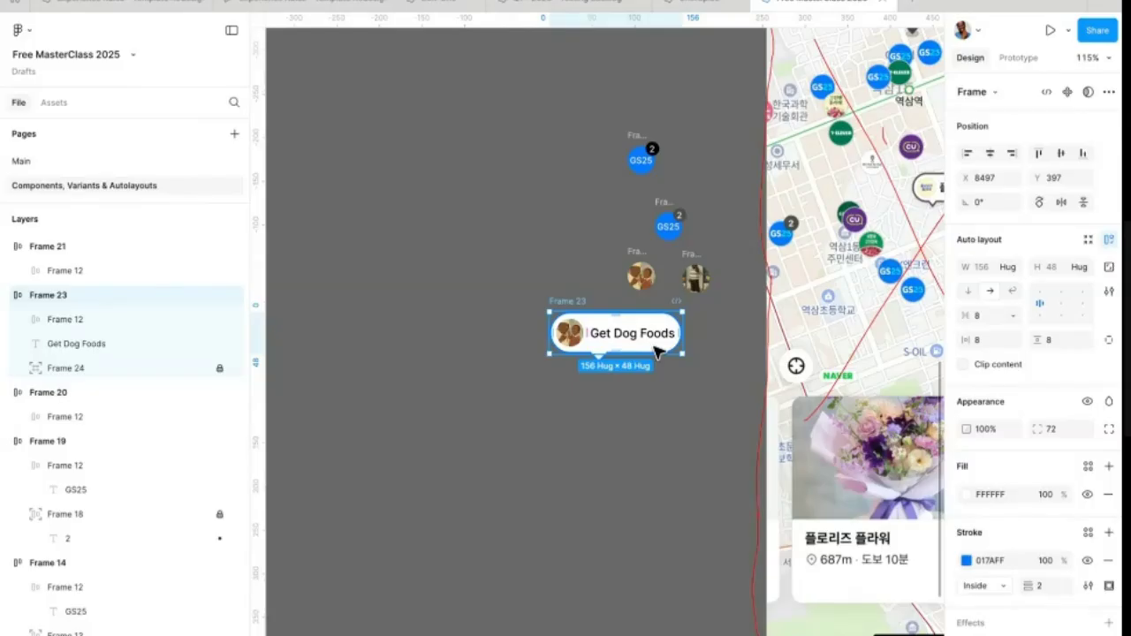
pyautogui.click(590, 402)
# Step: Examine the store pins and the speech-bubble pin on the reference map screen beside the recreated ones
pyautogui.scroll(-5, 590, 403)
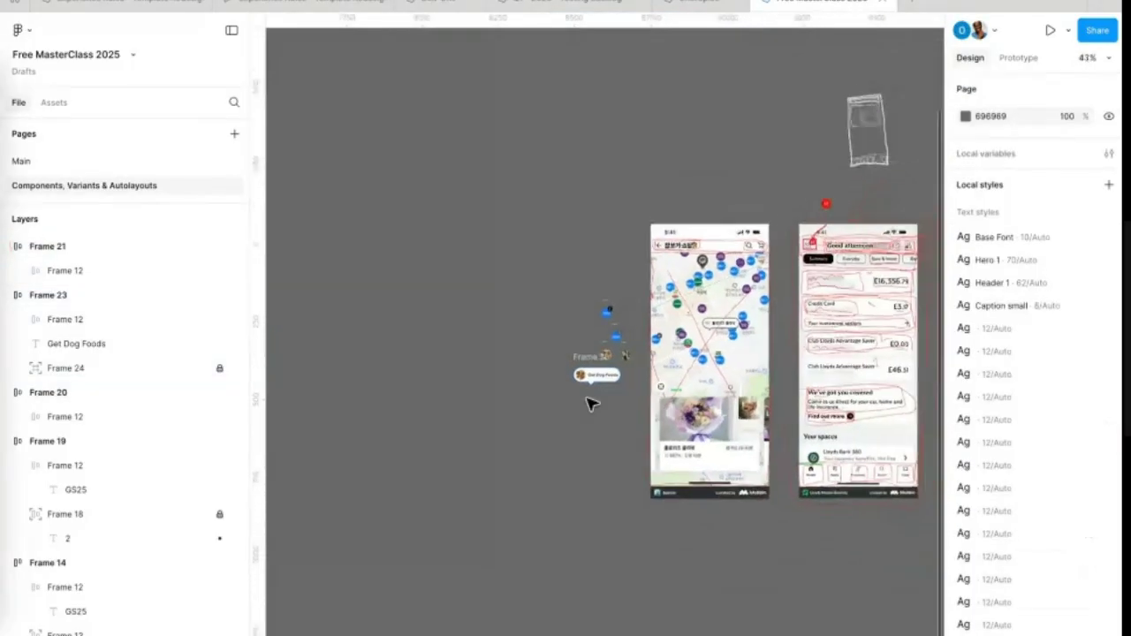
pyautogui.scroll(-2, 624, 446)
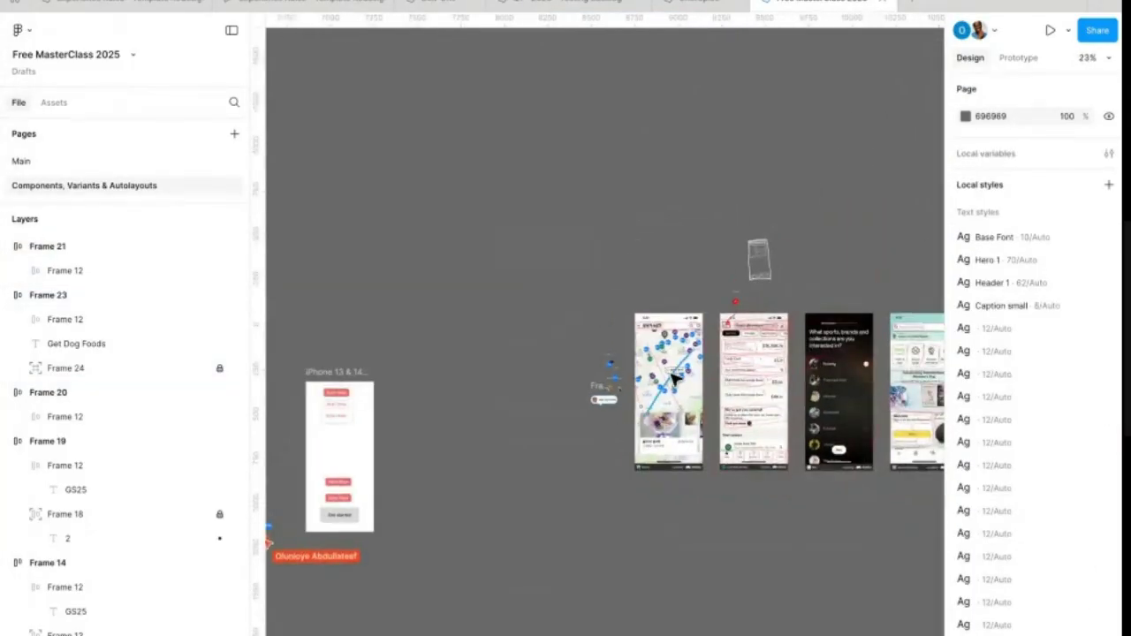
pyautogui.scroll(6, 601, 397)
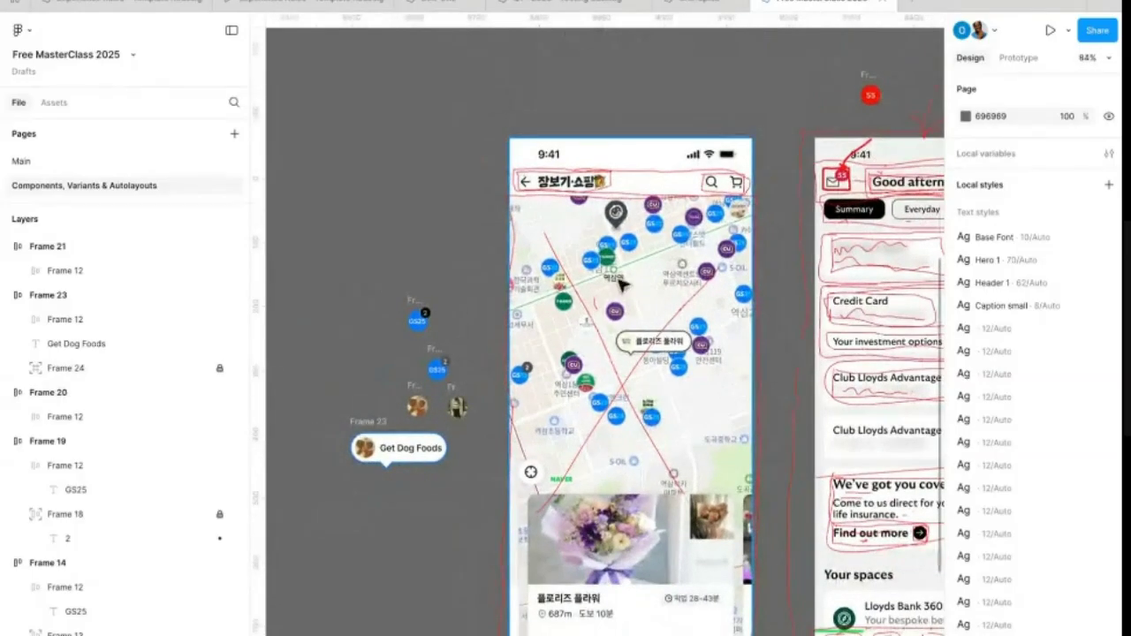
pyautogui.scroll(3, 660, 281)
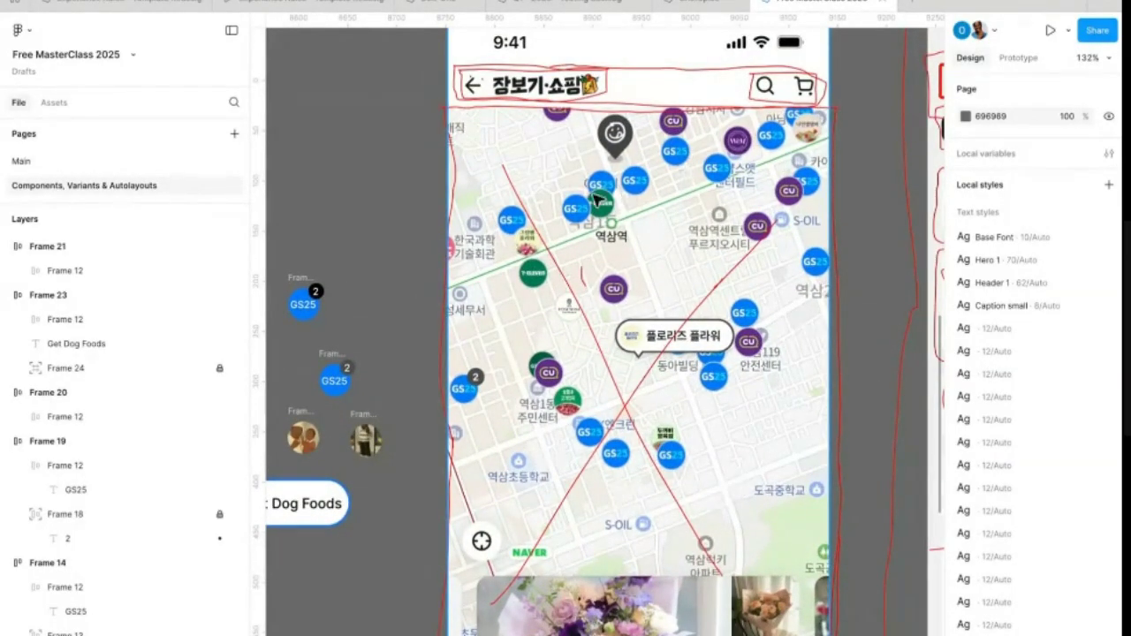
pyautogui.scroll(3, 594, 214)
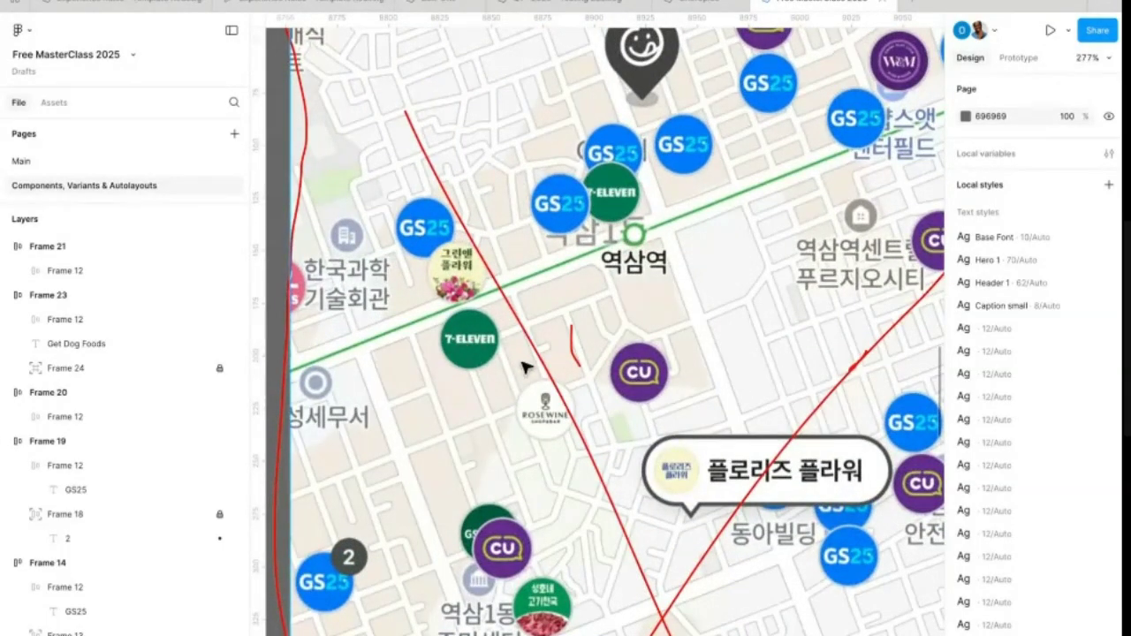
pyautogui.scroll(-1, 371, 527)
pyautogui.scroll(-5, 371, 527)
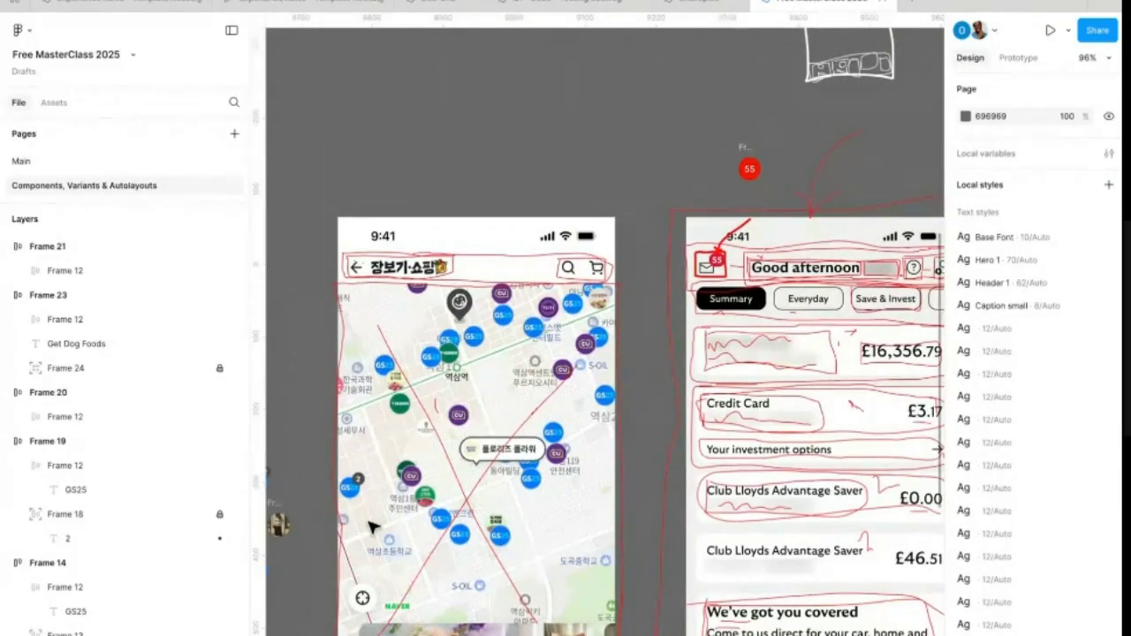
# Step: Outline the distance row, the title block, the pickup-time chip and the whole details section of the flower shop card with the Pencil
pyautogui.scroll(-5, 466, 411)
pyautogui.scroll(4, 472, 424)
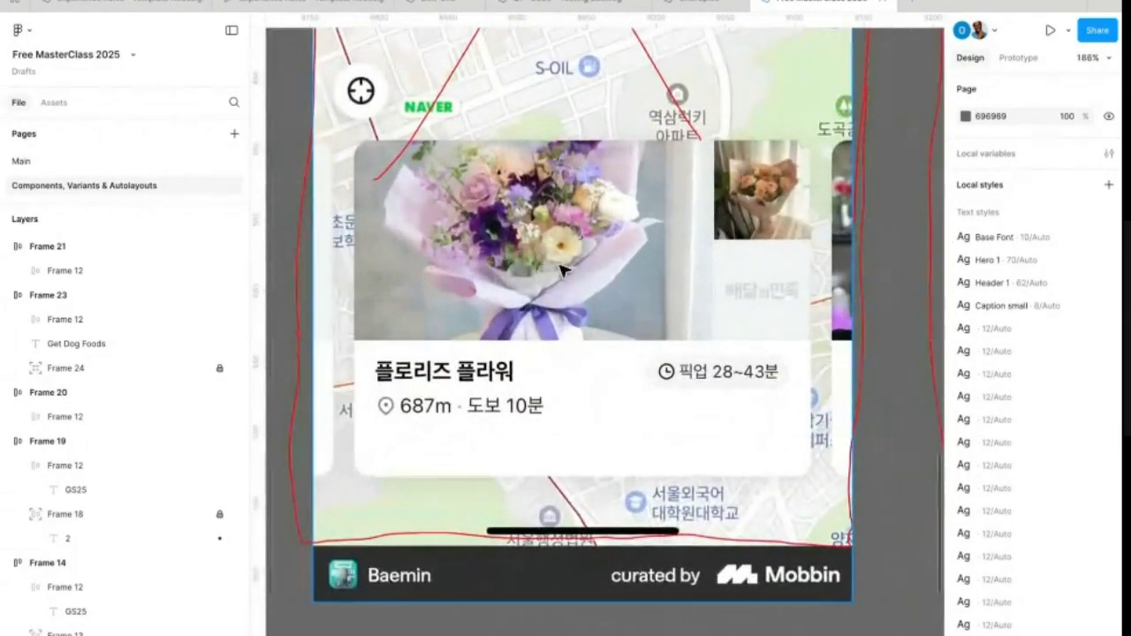
pyautogui.hotkey('shift', 'p')
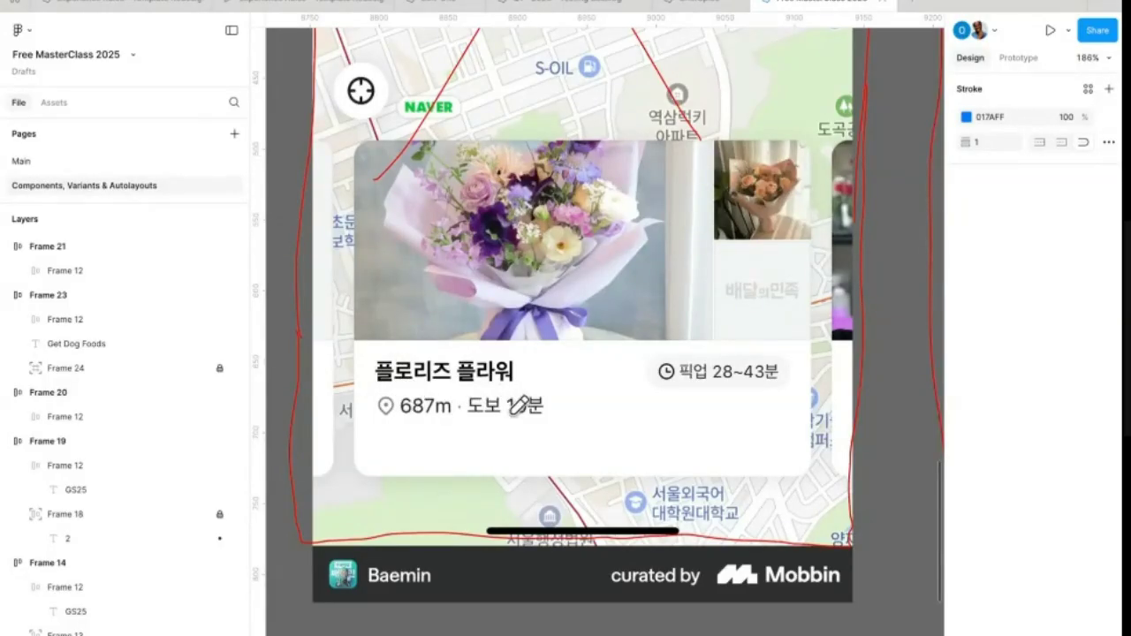
pyautogui.moveTo(377, 394)
pyautogui.mouseDown()
pyautogui.moveTo(377, 420)
pyautogui.moveTo(550, 420)
pyautogui.moveTo(553, 407)
pyautogui.moveTo(545, 389)
pyautogui.moveTo(375, 396)
pyautogui.mouseUp()
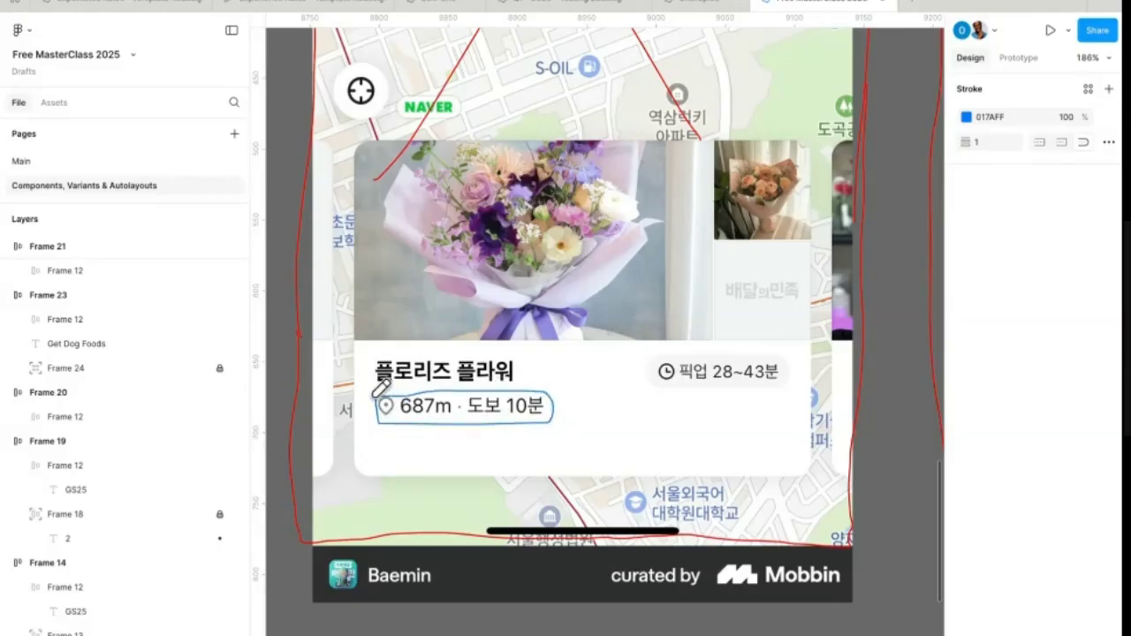
pyautogui.moveTo(371, 348)
pyautogui.mouseDown()
pyautogui.moveTo(373, 425)
pyautogui.moveTo(414, 447)
pyautogui.moveTo(531, 439)
pyautogui.moveTo(561, 416)
pyautogui.moveTo(557, 380)
pyautogui.moveTo(529, 357)
pyautogui.moveTo(372, 355)
pyautogui.mouseUp()
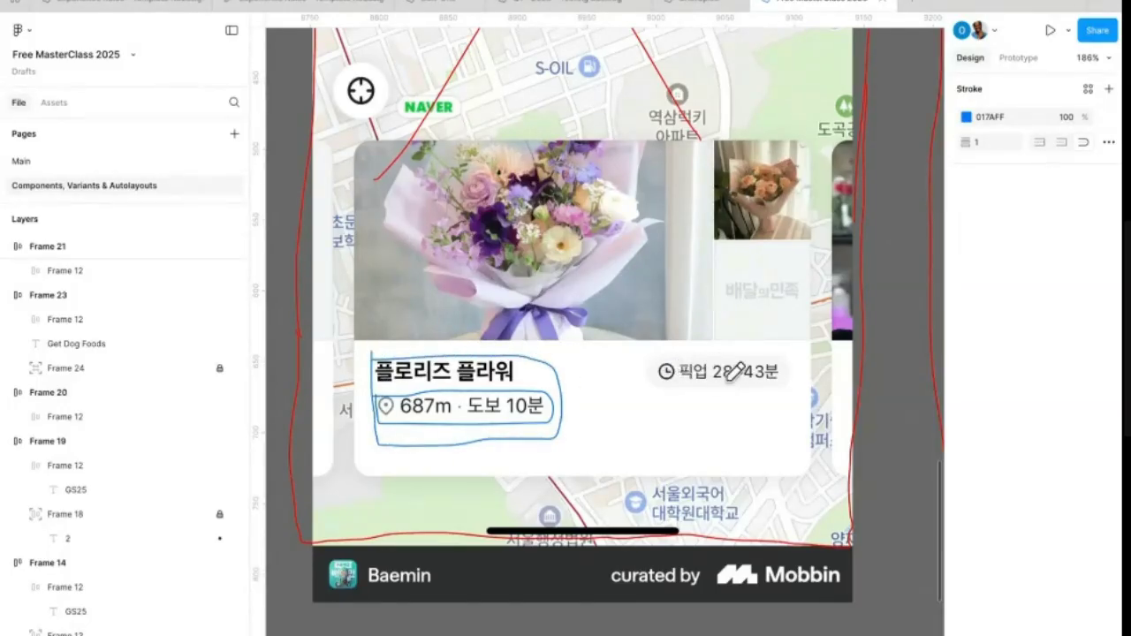
pyautogui.moveTo(706, 355)
pyautogui.mouseDown()
pyautogui.moveTo(649, 357)
pyautogui.moveTo(645, 376)
pyautogui.moveTo(710, 389)
pyautogui.moveTo(785, 378)
pyautogui.moveTo(785, 359)
pyautogui.moveTo(765, 353)
pyautogui.moveTo(686, 351)
pyautogui.mouseUp()
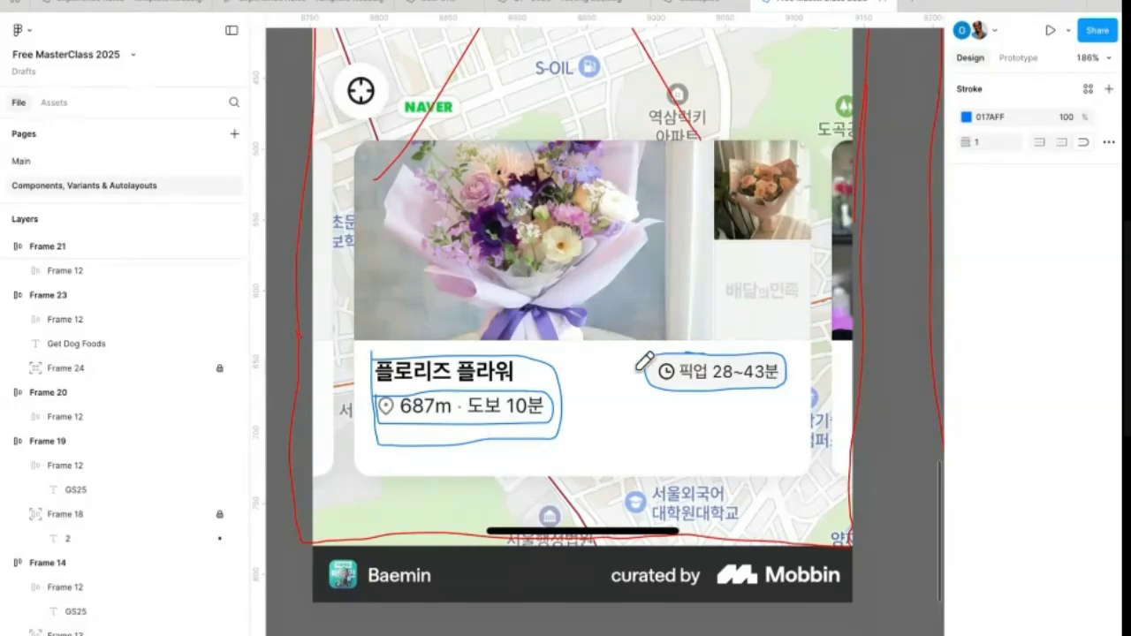
pyautogui.moveTo(360, 342)
pyautogui.mouseDown()
pyautogui.moveTo(801, 341)
pyautogui.moveTo(817, 456)
pyautogui.moveTo(738, 480)
pyautogui.moveTo(390, 472)
pyautogui.moveTo(349, 432)
pyautogui.moveTo(361, 345)
pyautogui.mouseUp()
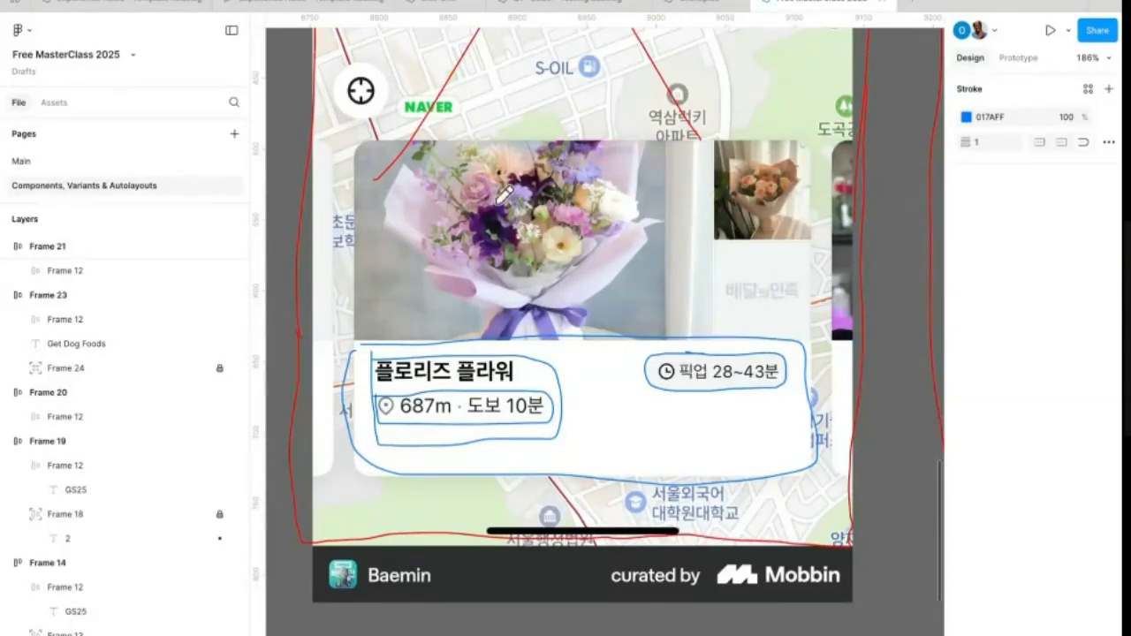
# Step: Cross out the card's large bouquet photo and outline the small-photo column, the image row and the whole card with the Pencil
pyautogui.moveTo(389, 166); pyautogui.dragTo(614, 275)
pyautogui.moveTo(576, 132); pyautogui.dragTo(507, 263)
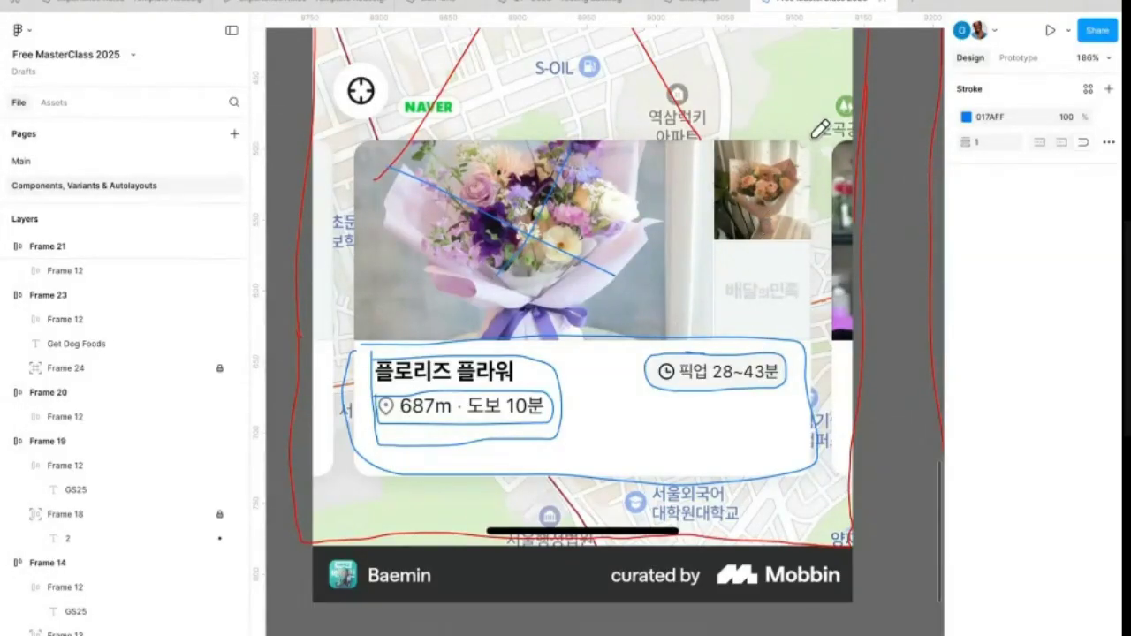
pyautogui.moveTo(807, 145)
pyautogui.mouseDown()
pyautogui.moveTo(716, 142)
pyautogui.moveTo(725, 331)
pyautogui.moveTo(802, 335)
pyautogui.moveTo(807, 138)
pyautogui.mouseUp()
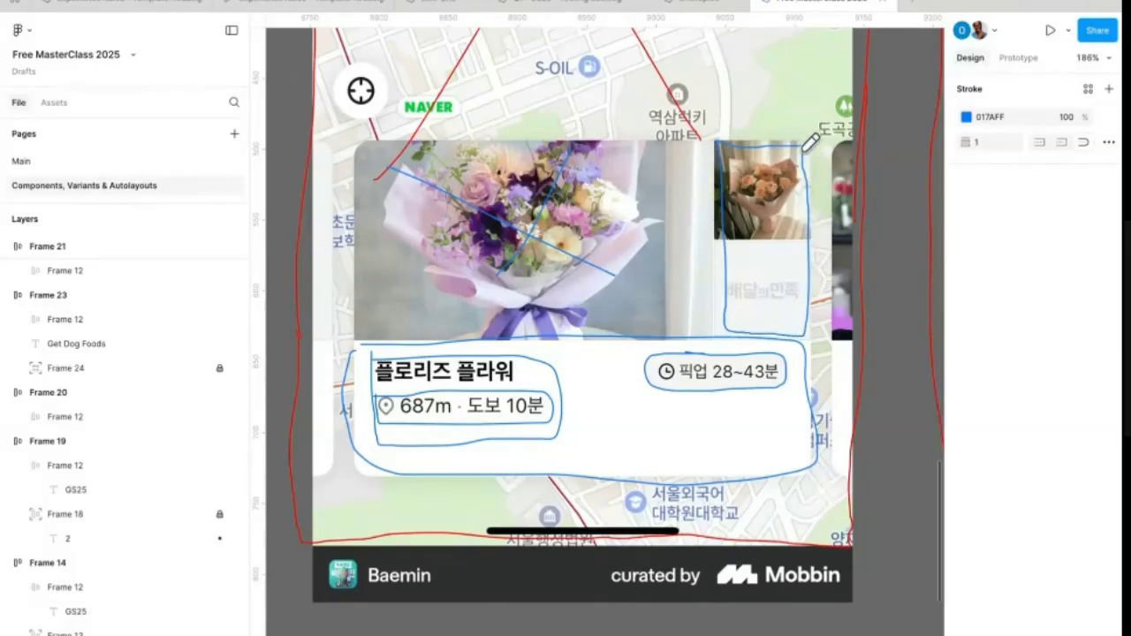
pyautogui.moveTo(808, 338)
pyautogui.mouseDown()
pyautogui.moveTo(797, 155)
pyautogui.moveTo(767, 135)
pyautogui.moveTo(347, 152)
pyautogui.moveTo(355, 344)
pyautogui.moveTo(465, 324)
pyautogui.moveTo(766, 318)
pyautogui.mouseUp()
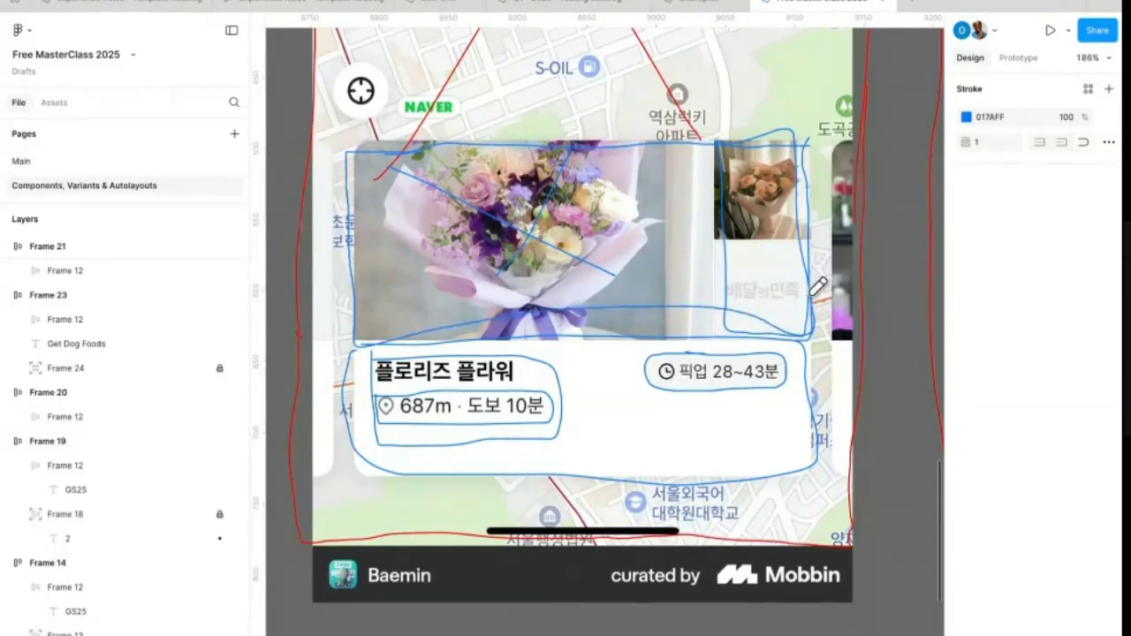
pyautogui.moveTo(808, 139)
pyautogui.mouseDown()
pyautogui.moveTo(775, 129)
pyautogui.moveTo(546, 110)
pyautogui.moveTo(386, 128)
pyautogui.moveTo(329, 150)
pyautogui.moveTo(364, 471)
pyautogui.moveTo(831, 474)
pyautogui.moveTo(807, 263)
pyautogui.moveTo(820, 144)
pyautogui.mouseUp()
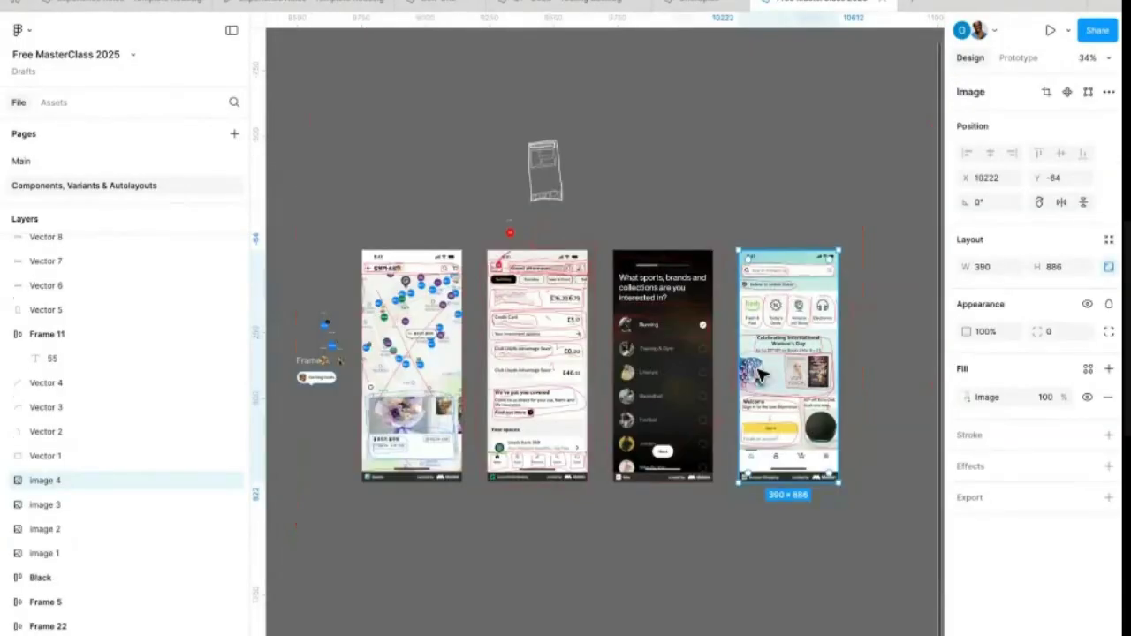
# Step: Duplicate the Amazon reference screenshot and place the copy in the empty area below the screens at X 8929, Y 1490
pyautogui.moveTo(758, 366); pyautogui.dragTo(566, 635)
pyautogui.scroll(-4, 647, 342)
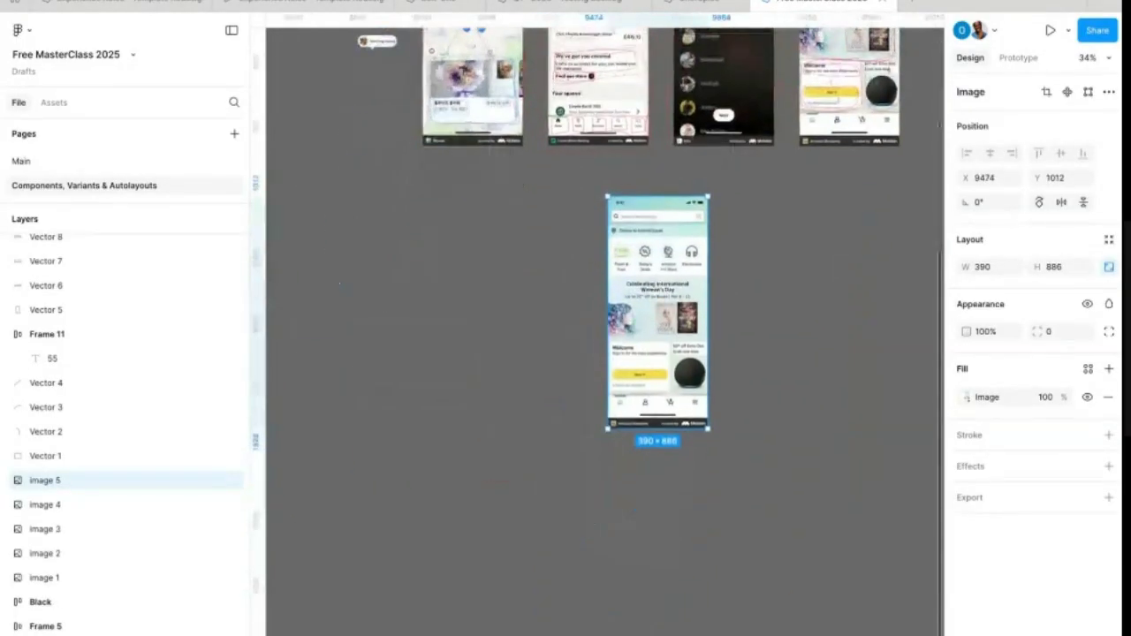
pyautogui.moveTo(650, 349); pyautogui.dragTo(520, 457)
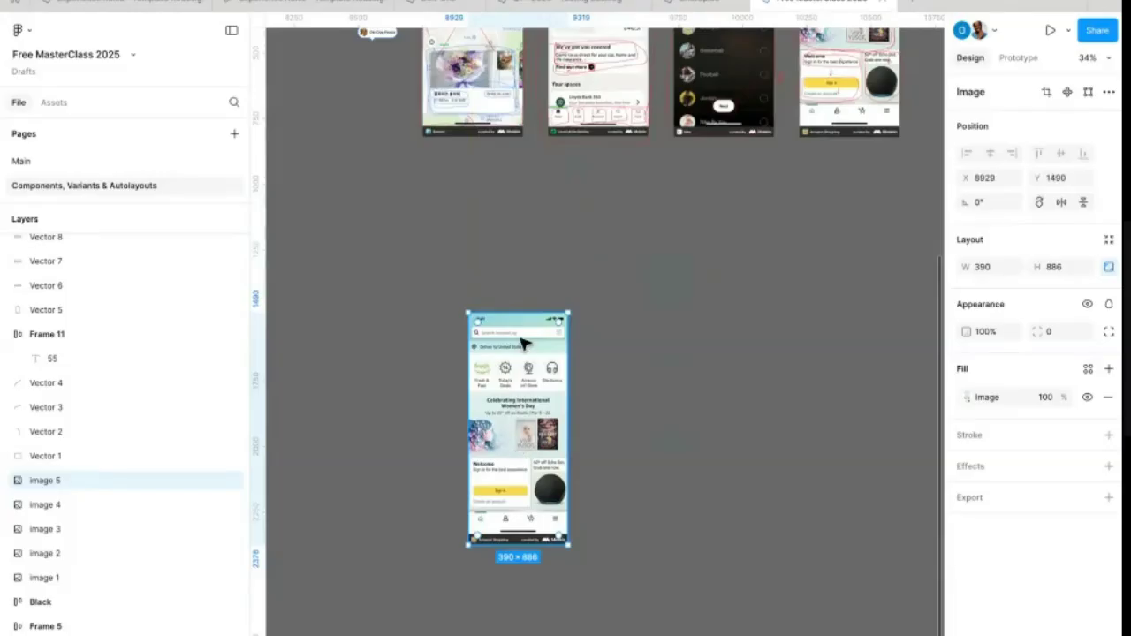
# Step: Add an iPhone 13 & 14 frame and place it beside the copied Amazon screenshot at X 9476, Y 1490
pyautogui.scroll(5, 521, 343)
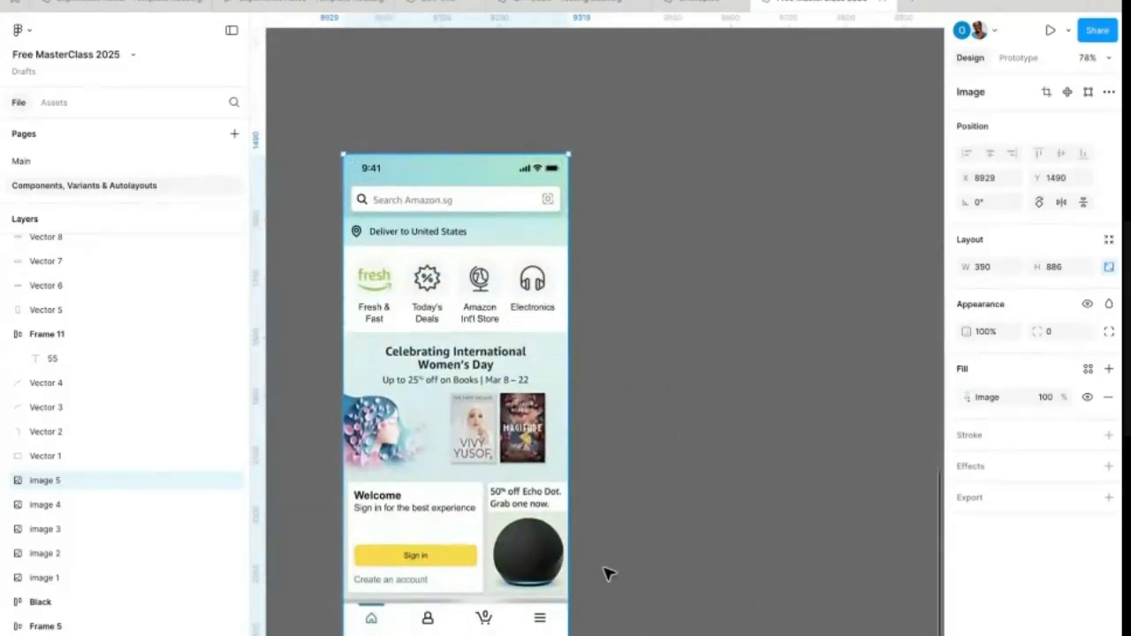
pyautogui.press('f')
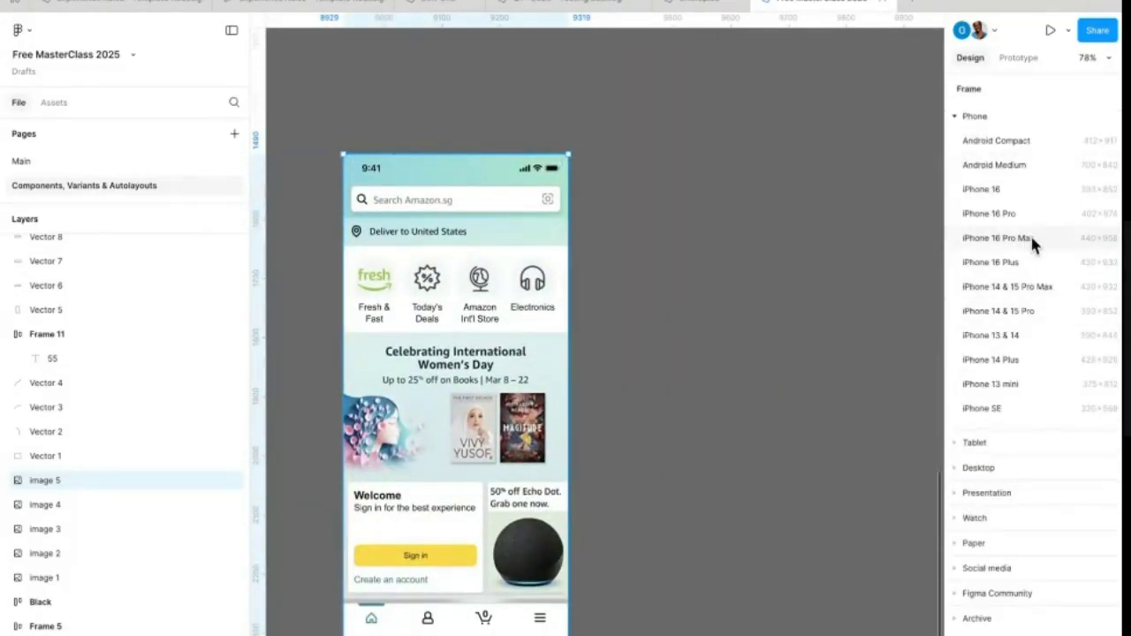
pyautogui.click(1049, 335)
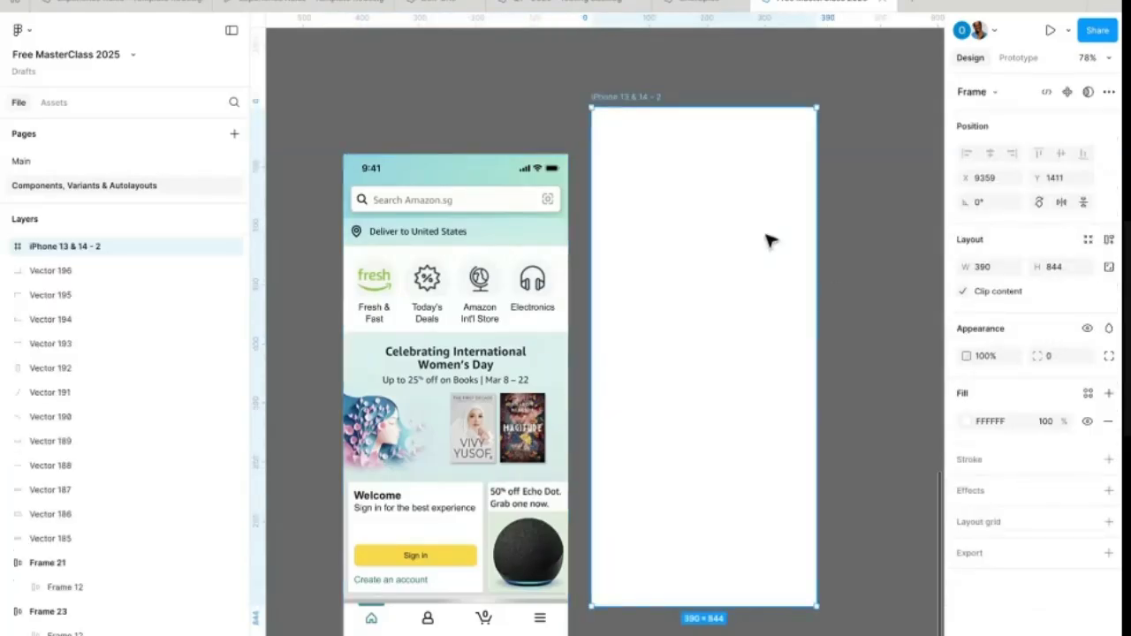
pyautogui.moveTo(735, 259); pyautogui.dragTo(806, 307)
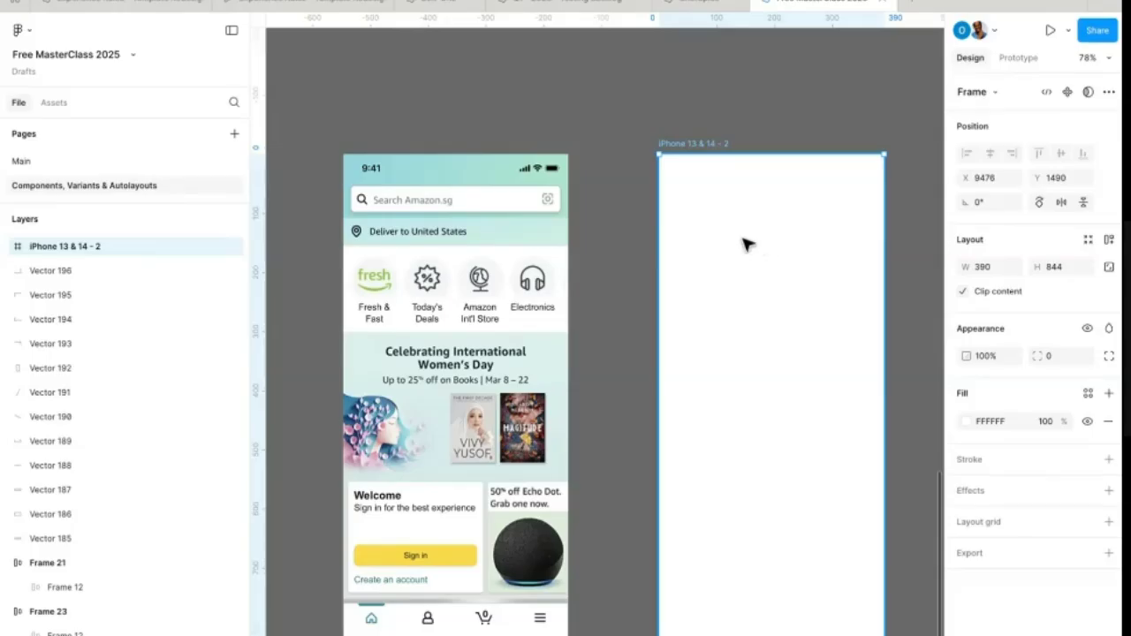
# Step: Draw a frame about 312 × 40 near the top of the blank iPhone frame and fill it with D9D9D9
pyautogui.scroll(2, 726, 241)
pyautogui.hscroll(-2, 726, 241)
pyautogui.hscroll(2, 682, 243)
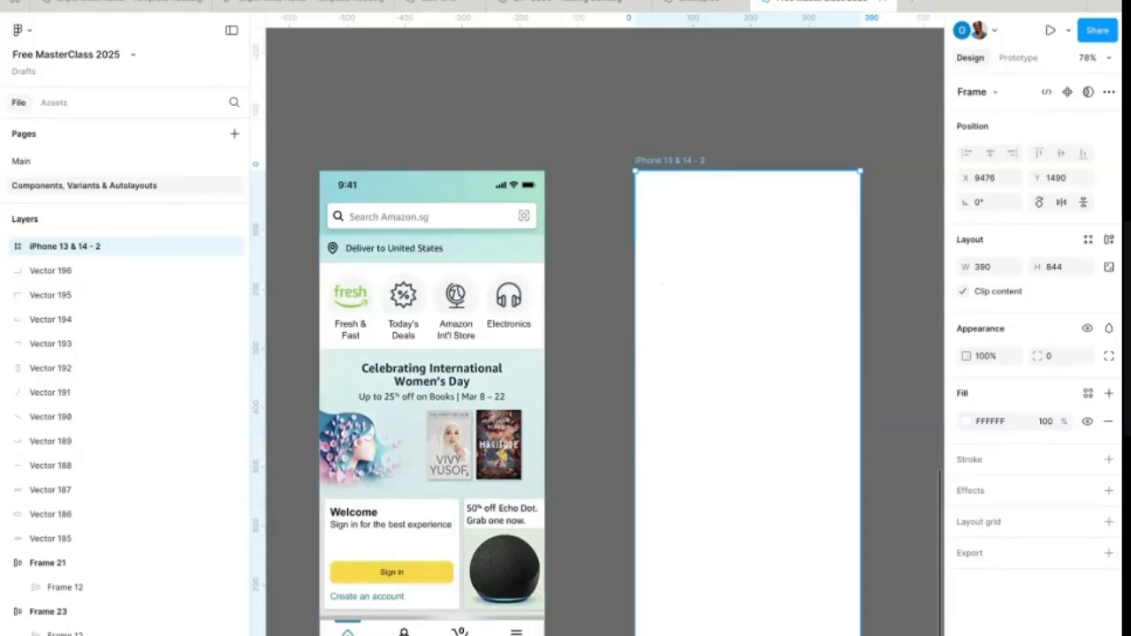
pyautogui.press('f')
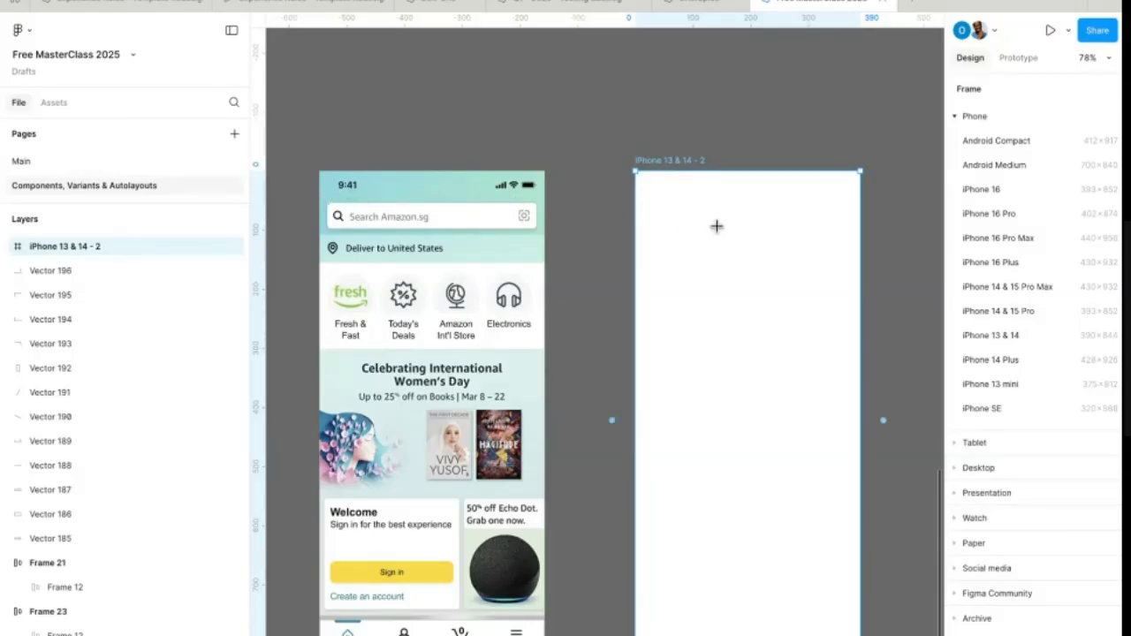
pyautogui.moveTo(649, 227); pyautogui.dragTo(831, 251)
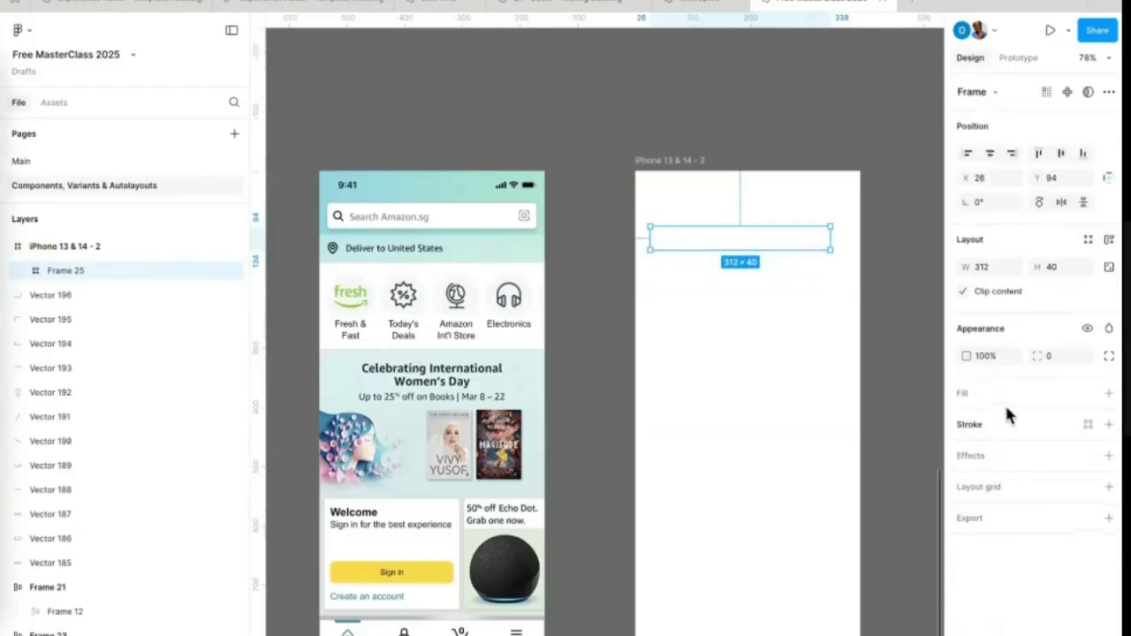
pyautogui.click(1107, 393)
pyautogui.click(967, 422)
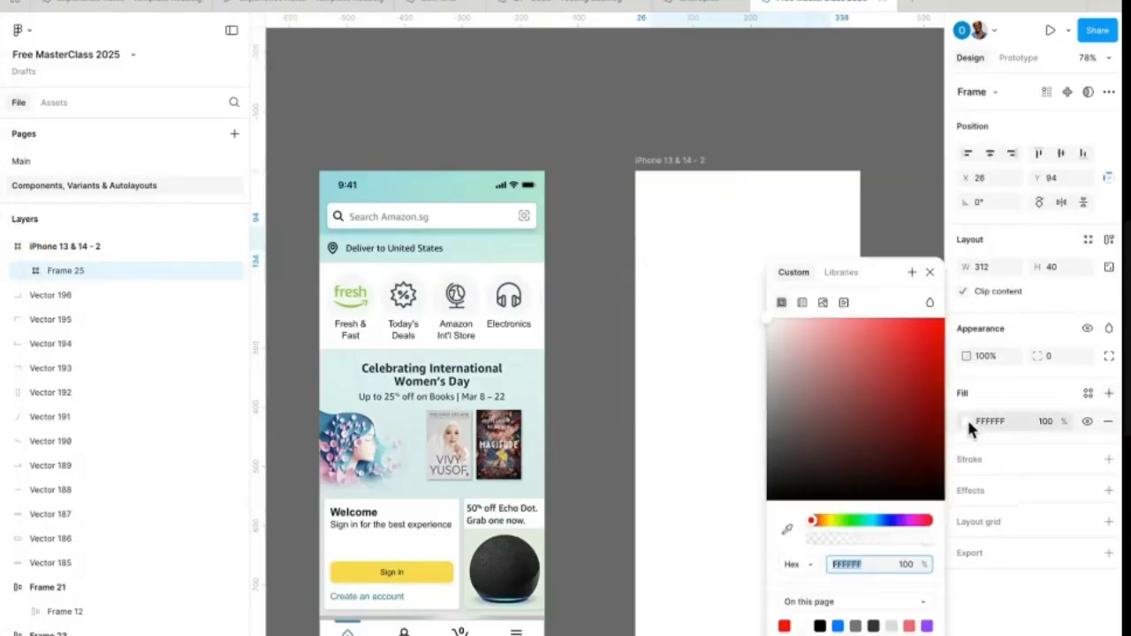
pyautogui.click(891, 625)
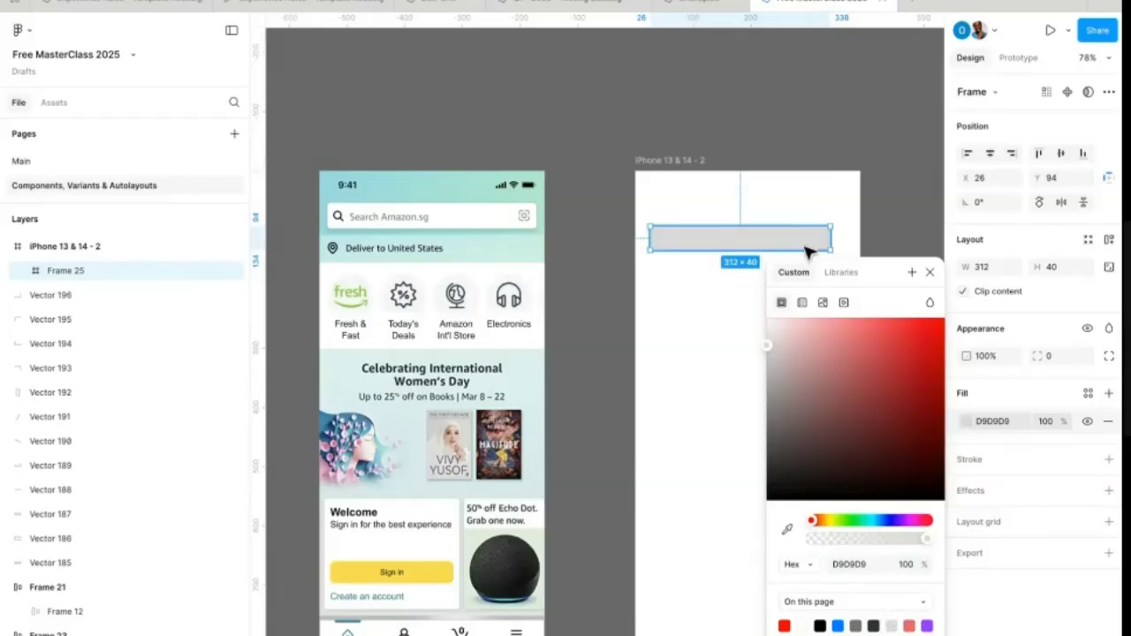
# Step: Align the grey frame to the top-left corner of the iPhone frame and resize it to 390 × 44
pyautogui.click(967, 152)
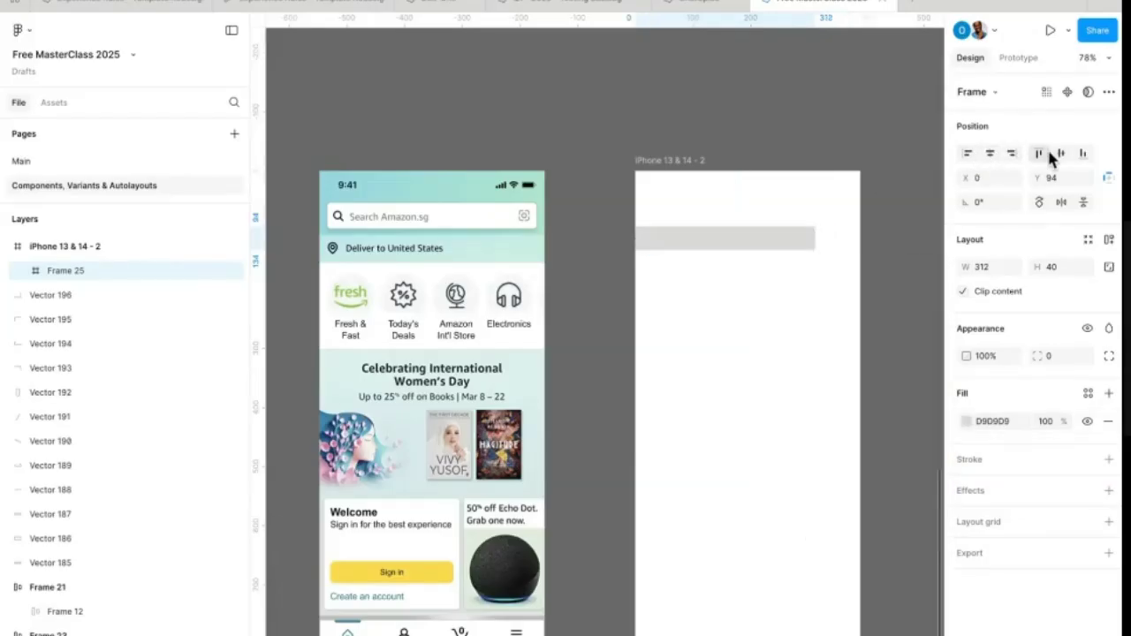
pyautogui.click(1038, 152)
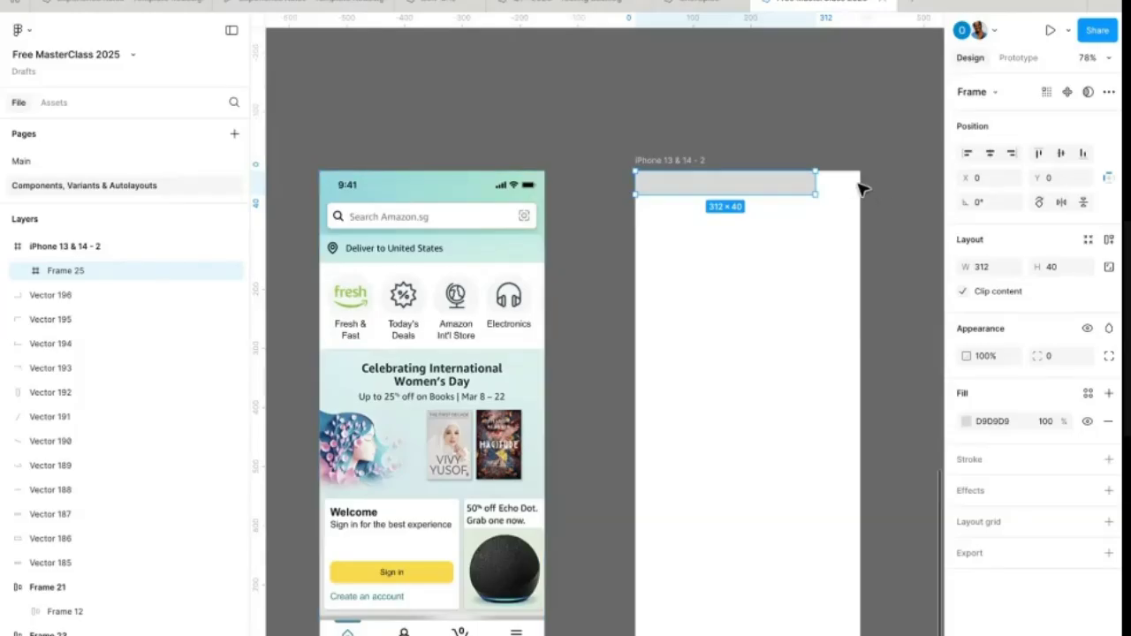
pyautogui.click(1064, 265)
pyautogui.write('42')
pyautogui.press('Return')
pyautogui.press('Return')
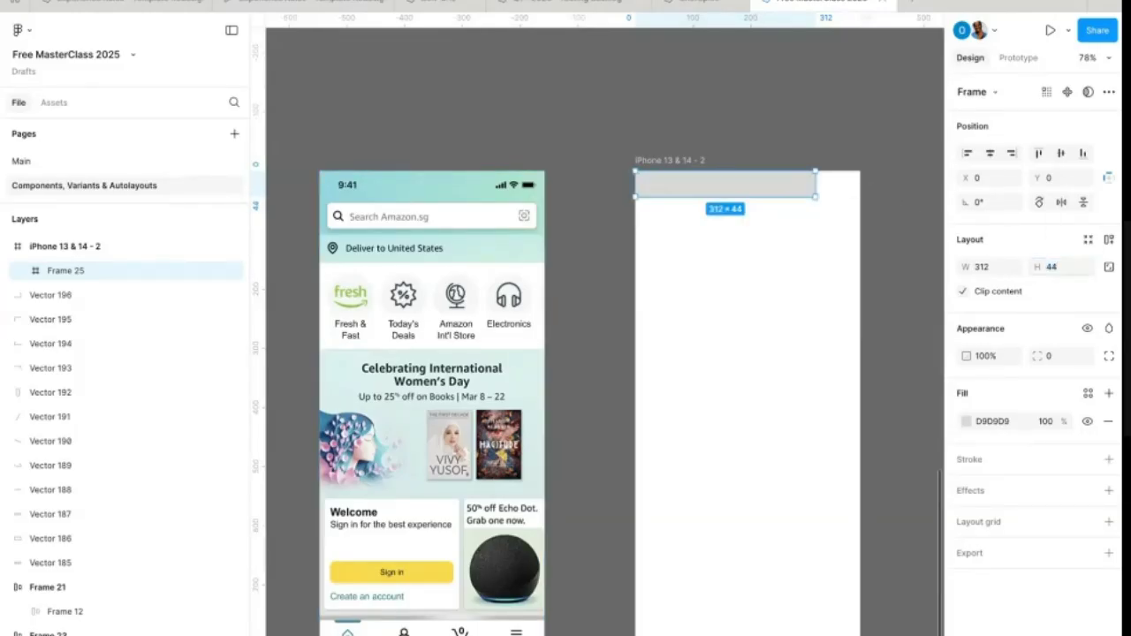
pyautogui.moveTo(814, 185); pyautogui.dragTo(860, 187)
pyautogui.click(789, 245)
pyautogui.click(756, 188)
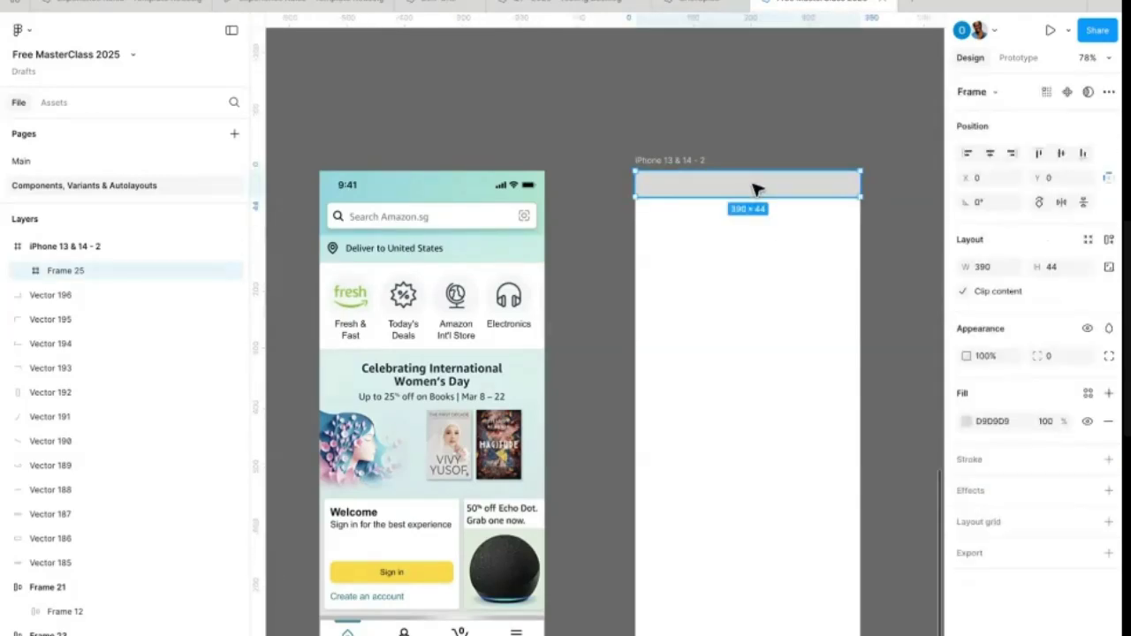
# Step: Change the fill of the full-width status bar frame to FFE0E0
pyautogui.click(963, 420)
pyautogui.click(830, 563)
pyautogui.write('FFE0E0')
pyautogui.press('Return')
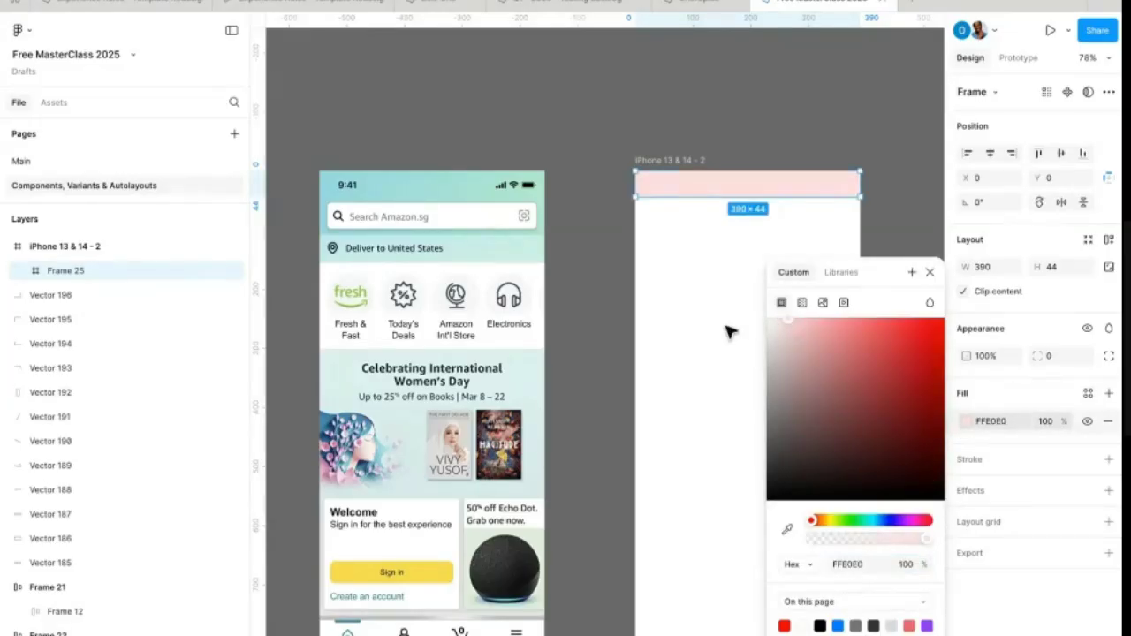
pyautogui.click(749, 242)
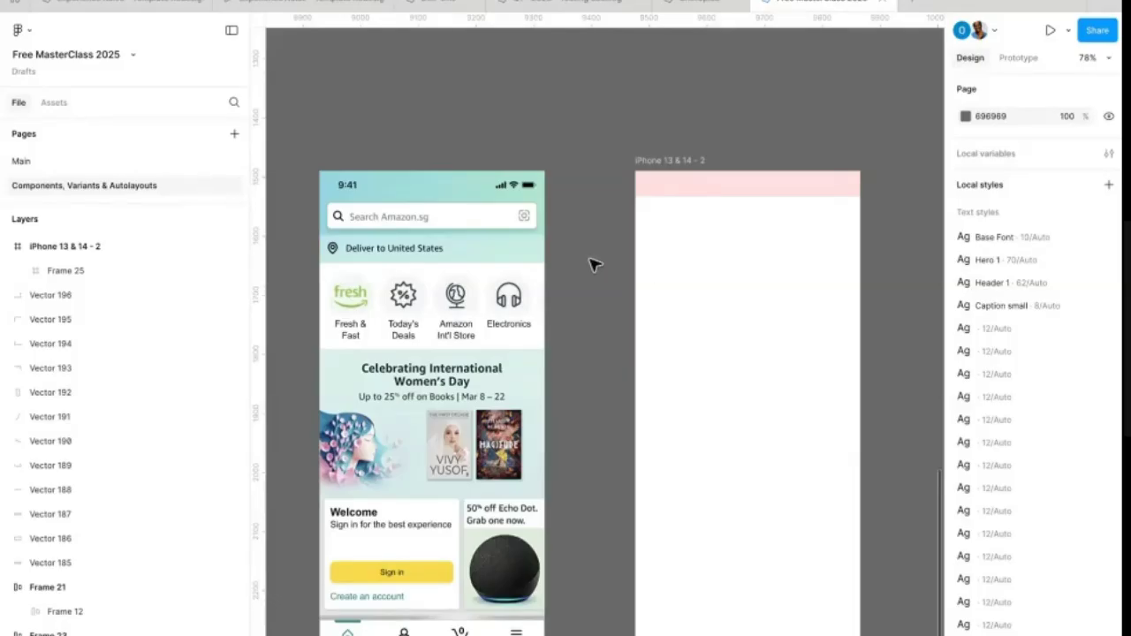
pyautogui.scroll(5, 406, 232)
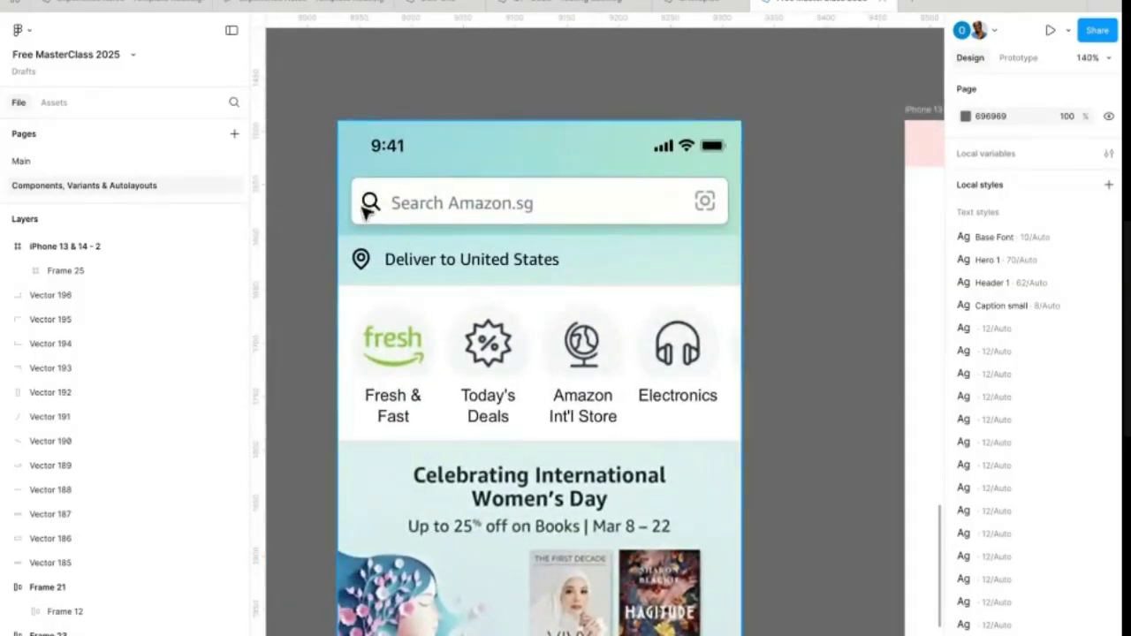
pyautogui.hscroll(8, 550, 209)
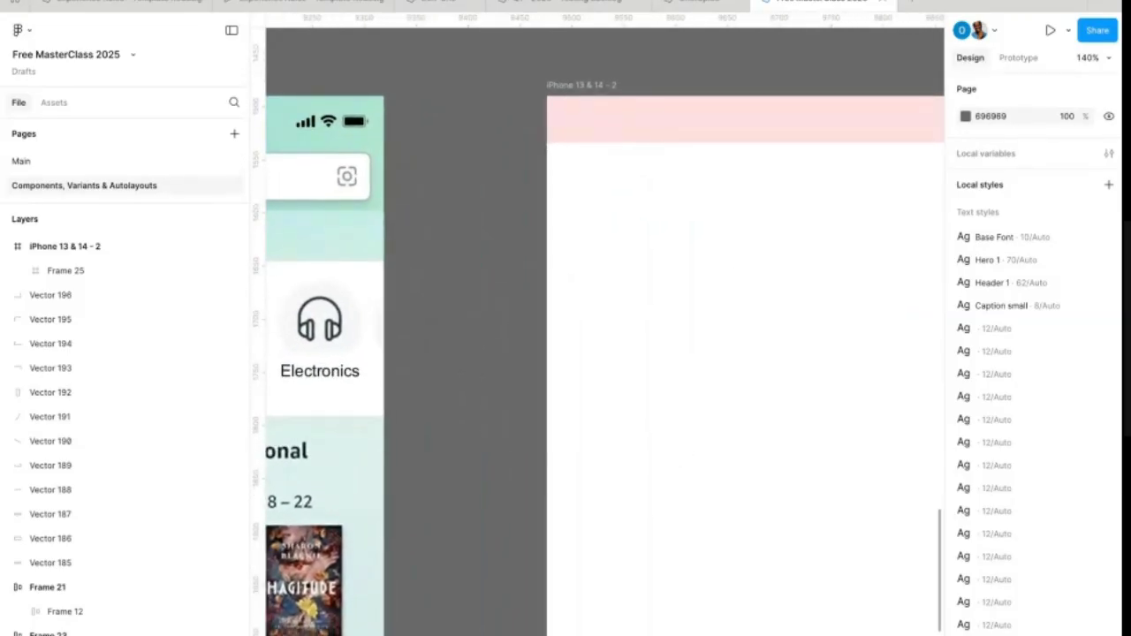
pyautogui.press('f')
pyautogui.click(662, 309)
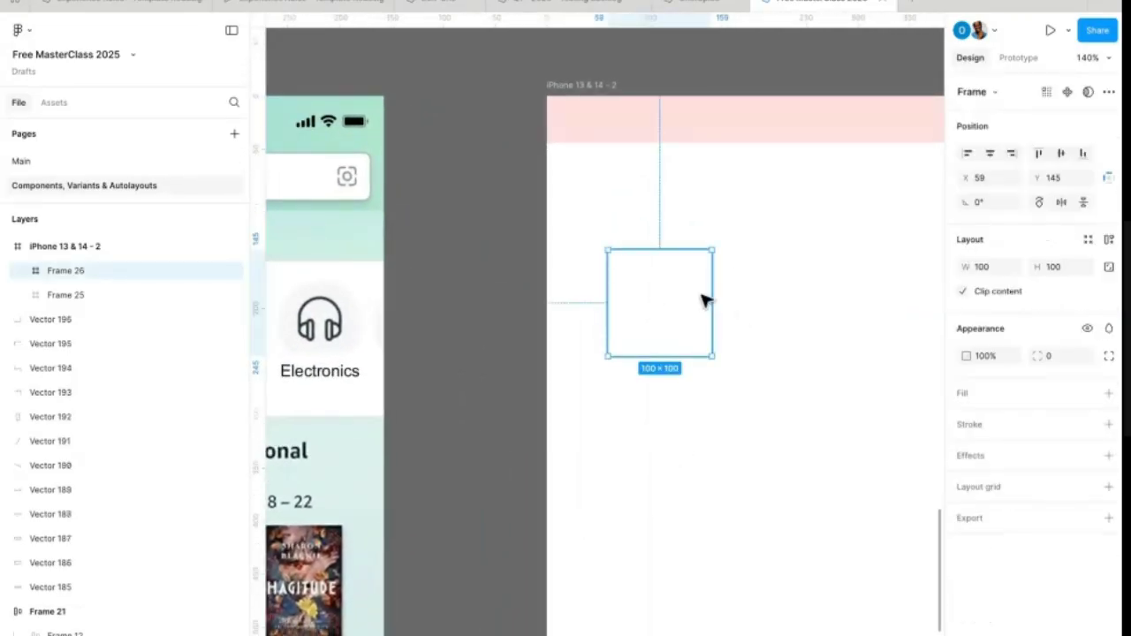
pyautogui.press('Delete')
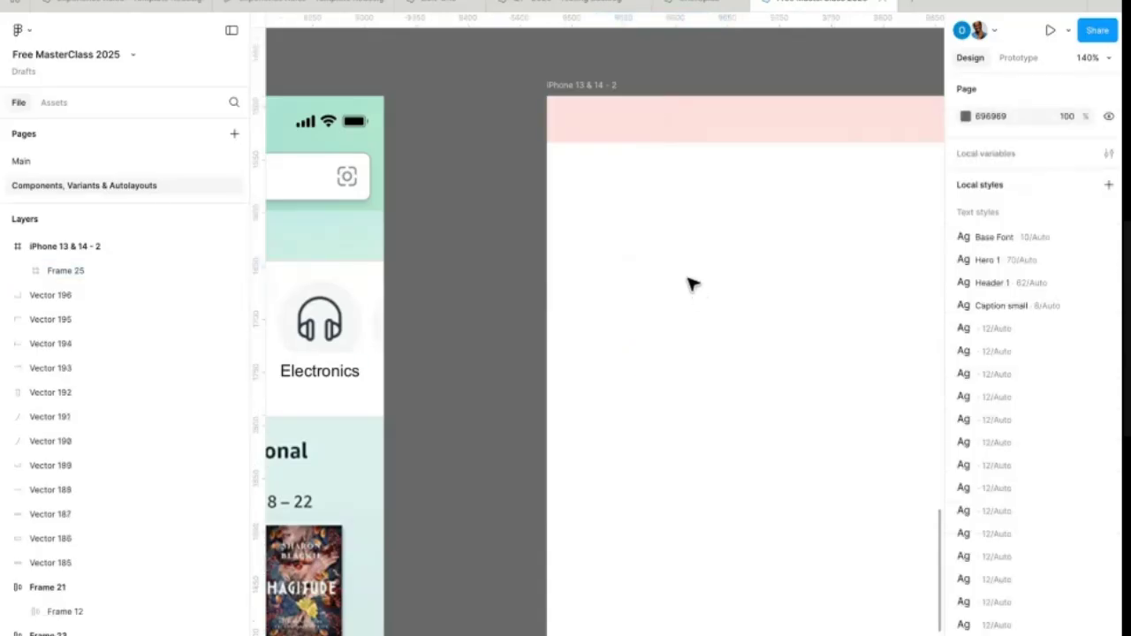
# Step: Duplicate the pink bar, resize the copy to 40 × 40 and place it below at X 65, Y 148
pyautogui.click(680, 133)
pyautogui.moveTo(684, 131); pyautogui.dragTo(693, 318)
pyautogui.click(1003, 274)
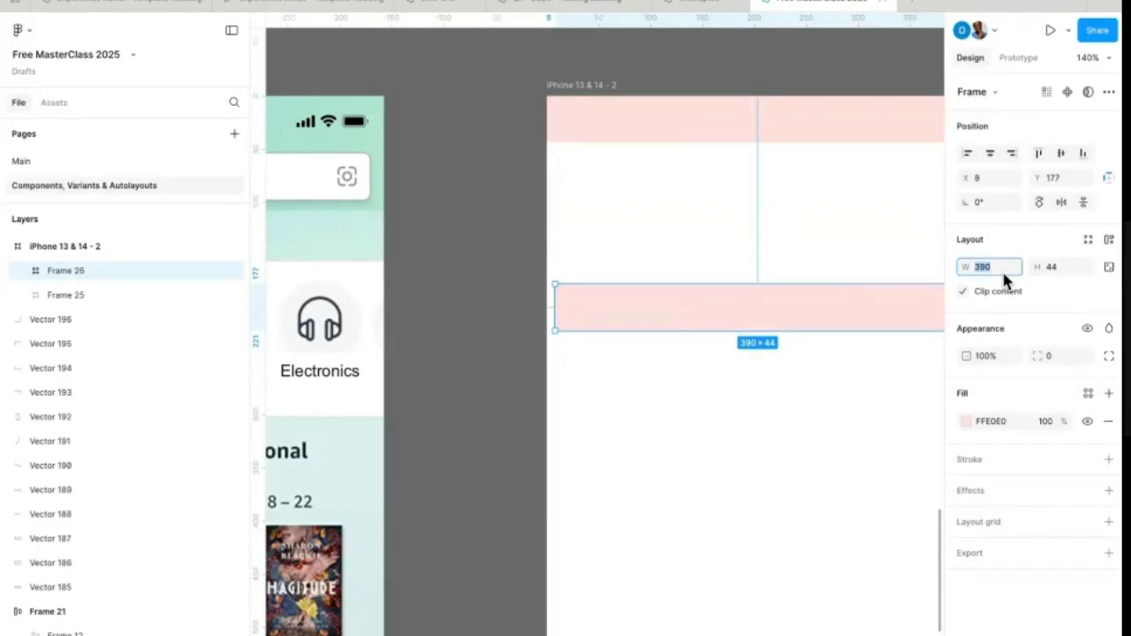
pyautogui.write('40')
pyautogui.press('Return')
pyautogui.click(1054, 272)
pyautogui.write('40')
pyautogui.press('Return')
pyautogui.moveTo(571, 308); pyautogui.dragTo(627, 281)
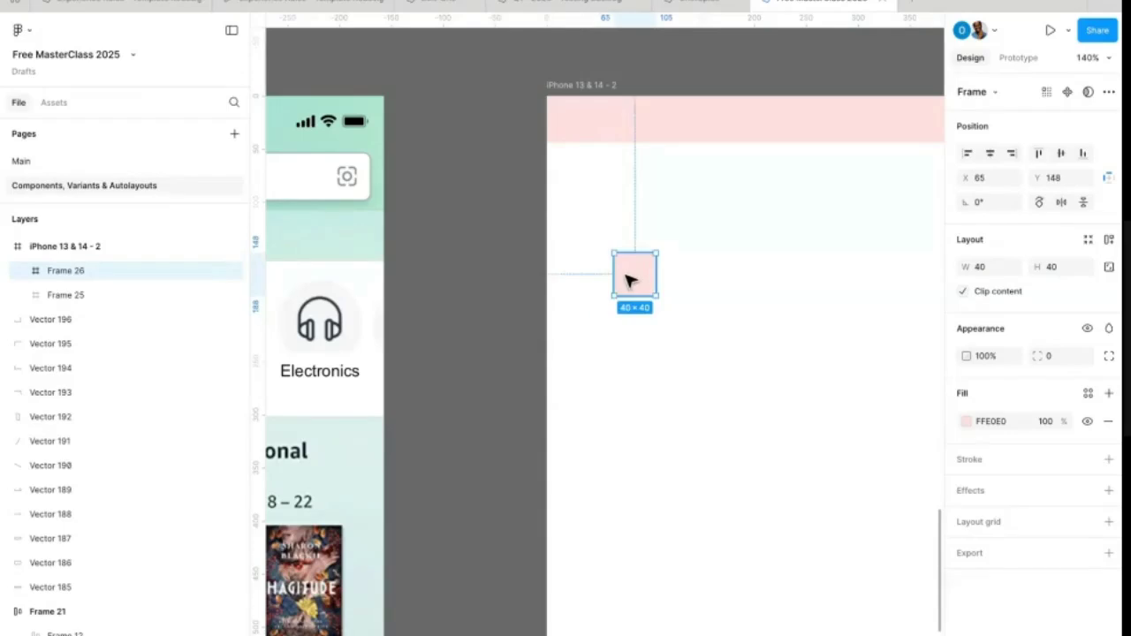
# Step: Lock the pink square's aspect ratio and set its size to 32 × 32
pyautogui.hscroll(-5, 628, 278)
pyautogui.hscroll(3, 545, 257)
pyautogui.hscroll(3, 545, 257)
pyautogui.scroll(3, 545, 257)
pyautogui.click(1109, 267)
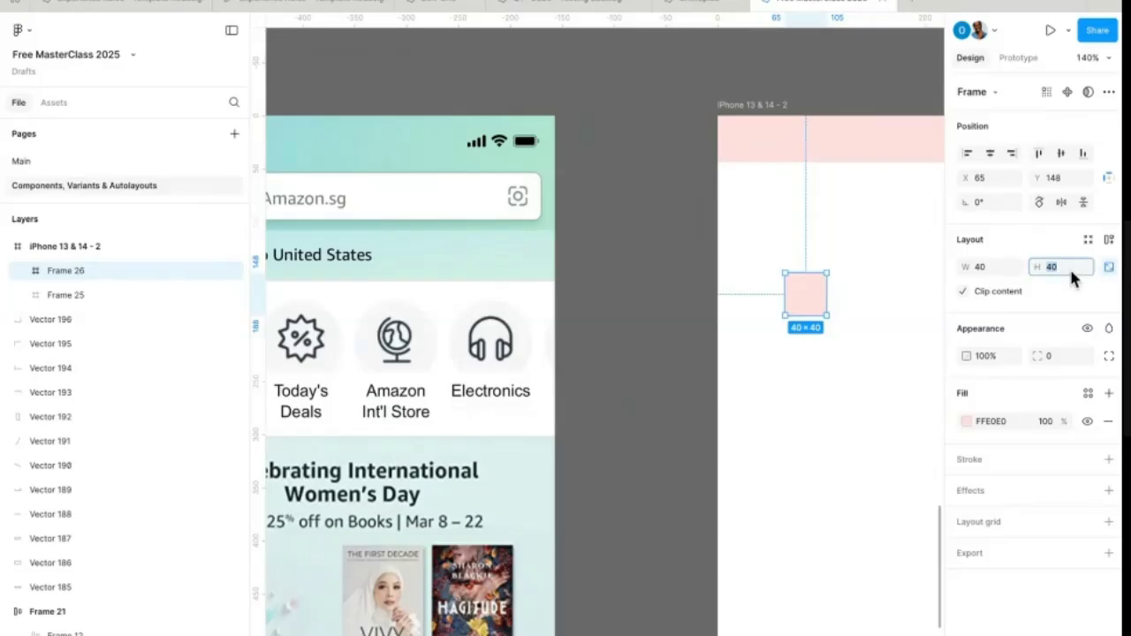
pyautogui.write('32')
pyautogui.press('Return')
# Step: Fill the small icon placeholder square with the dark grey 333333 already used on the page
pyautogui.hscroll(-4, 512, 250)
pyautogui.scroll(-1, 512, 250)
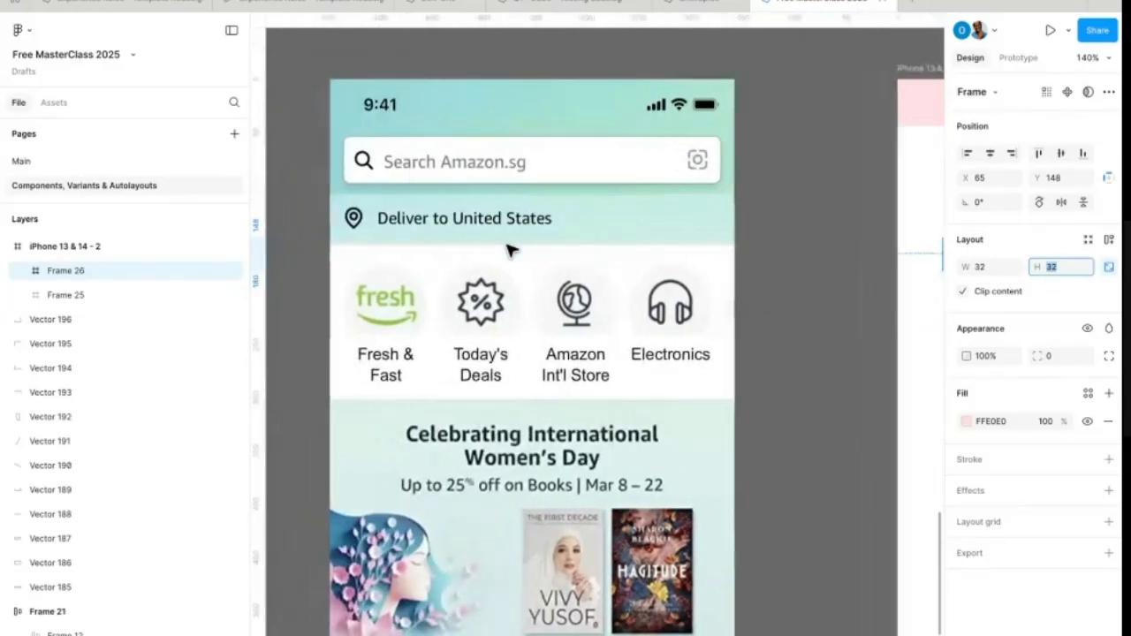
pyautogui.hscroll(3, 548, 232)
pyautogui.scroll(3, 548, 231)
pyautogui.hscroll(-4, 548, 231)
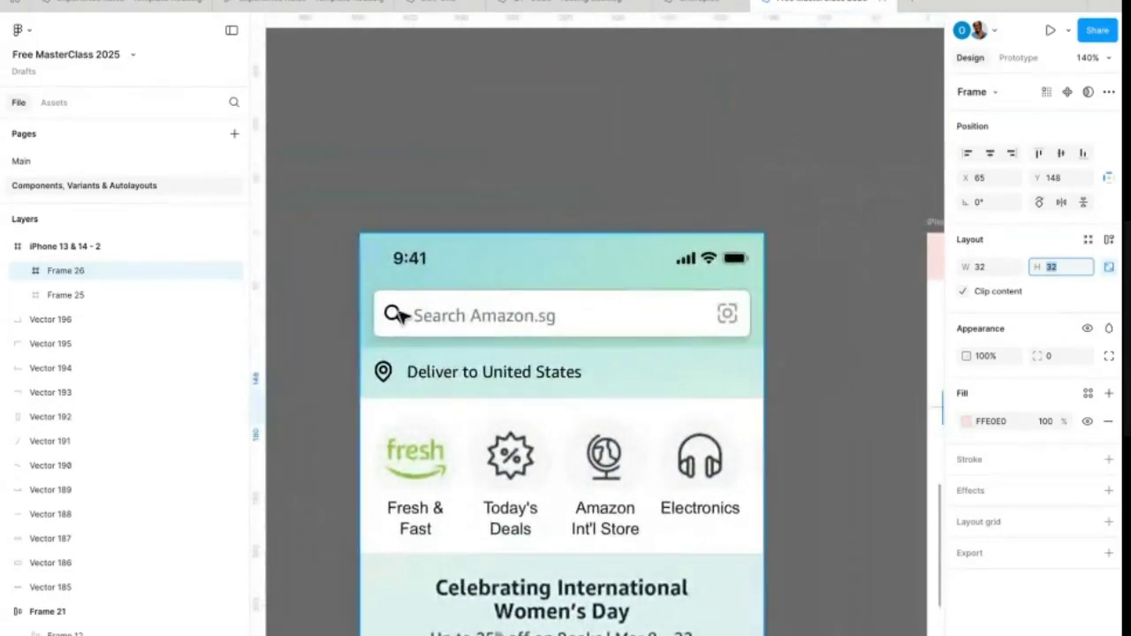
pyautogui.hscroll(5, 522, 327)
pyautogui.scroll(-2, 521, 327)
pyautogui.click(785, 317)
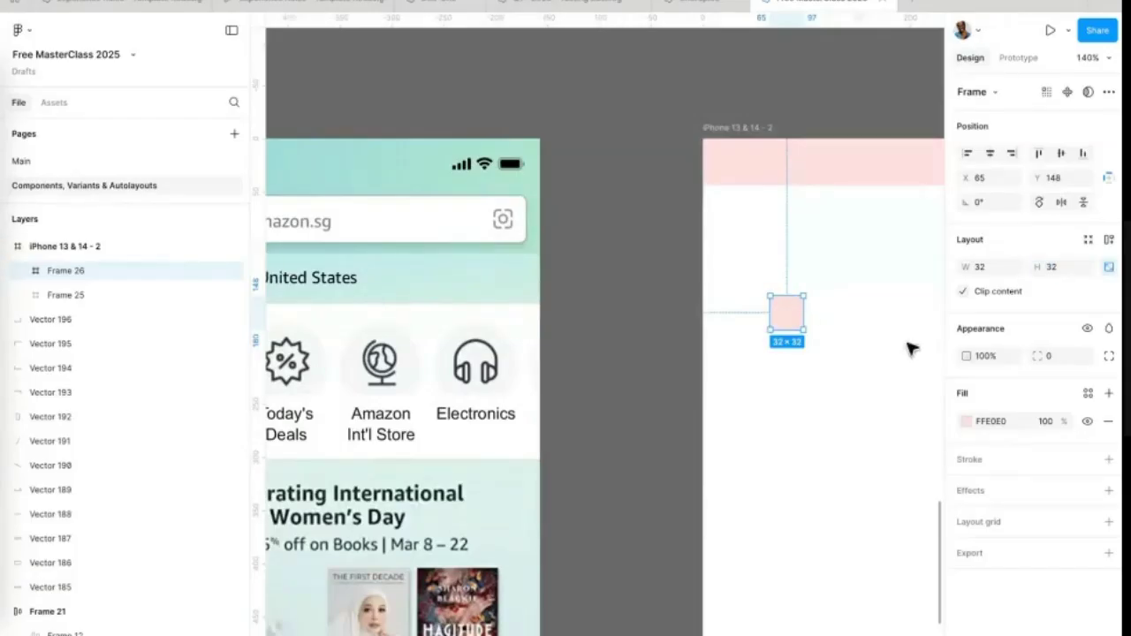
pyautogui.click(967, 421)
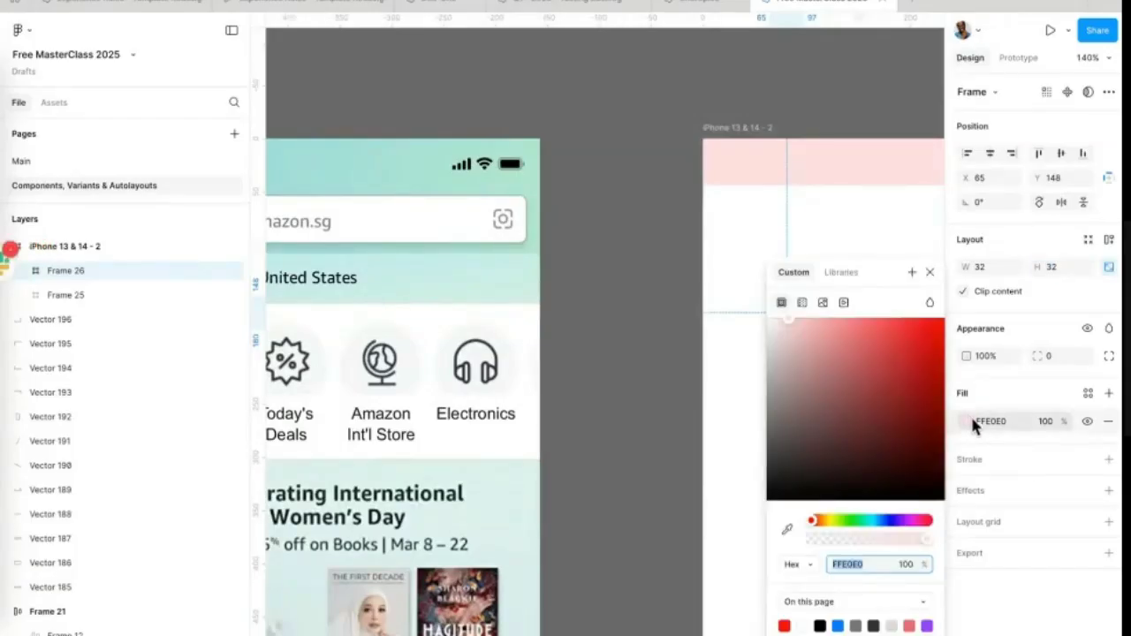
pyautogui.click(873, 625)
pyautogui.click(732, 283)
pyautogui.click(790, 316)
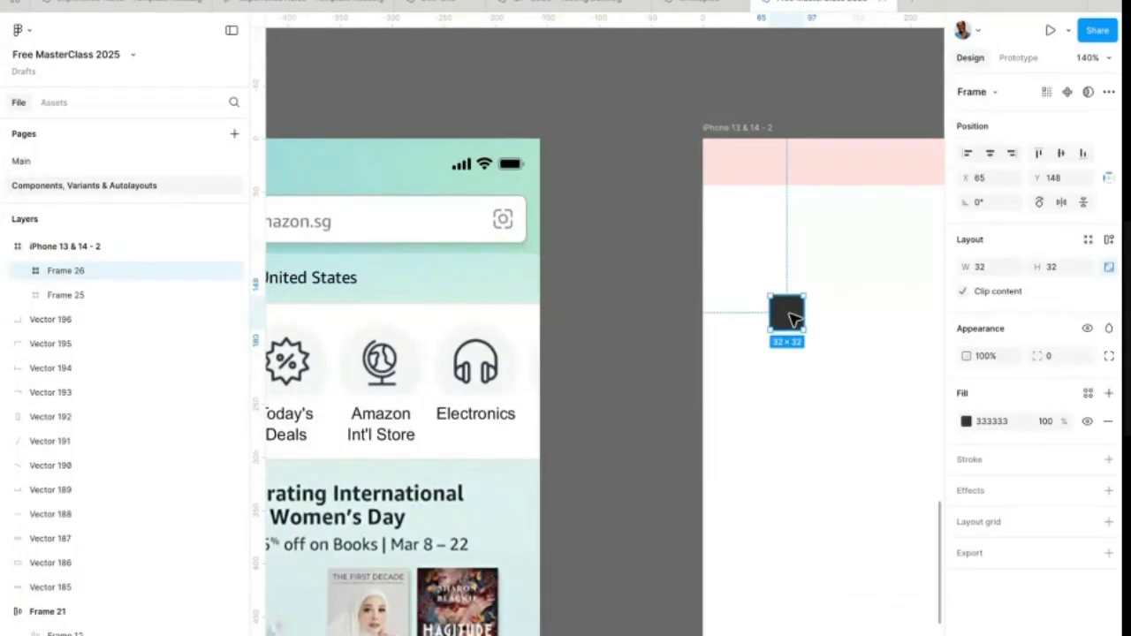
# Step: Add the text "Search Amazon.sg" below and to the right of the dark square
pyautogui.scroll(-3, 738, 320)
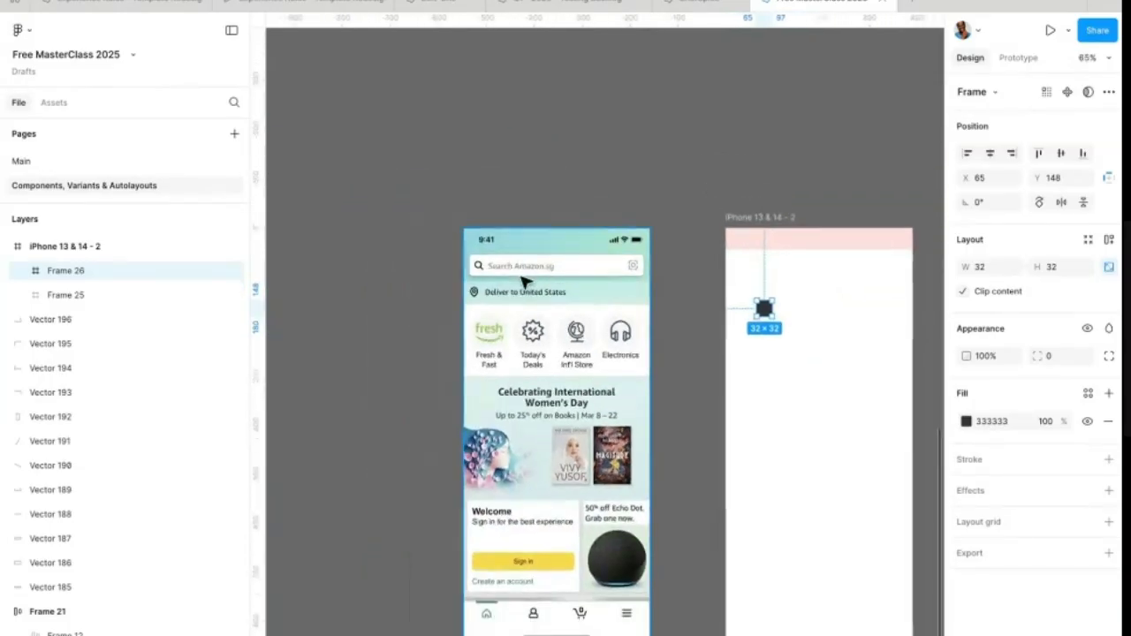
pyautogui.scroll(5, 835, 328)
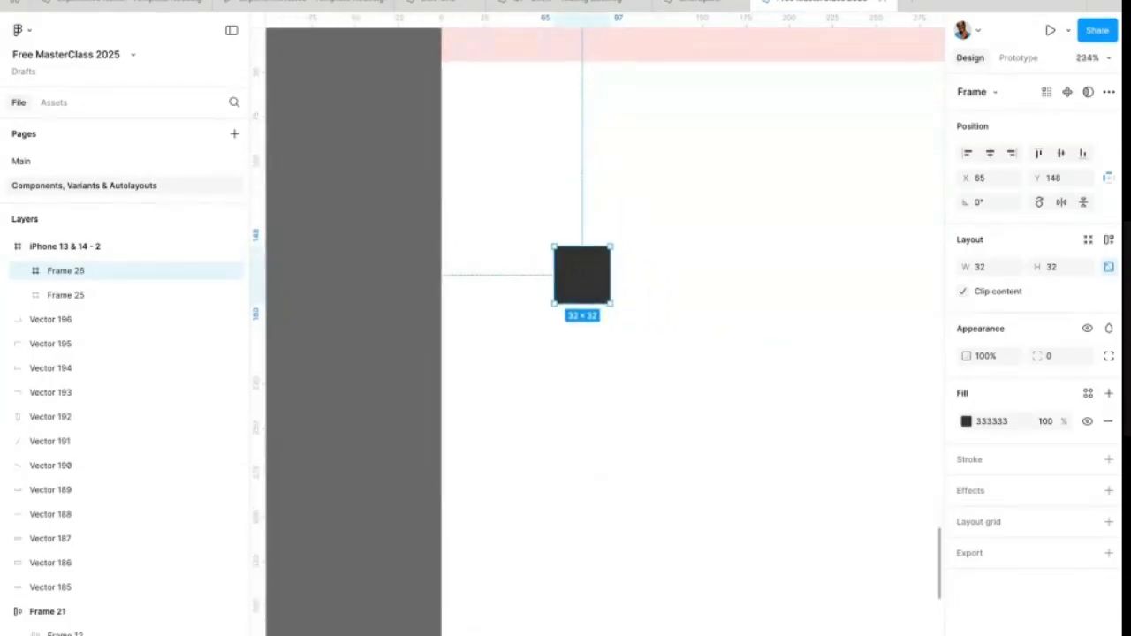
pyautogui.click(659, 333)
pyautogui.write('Search ama')
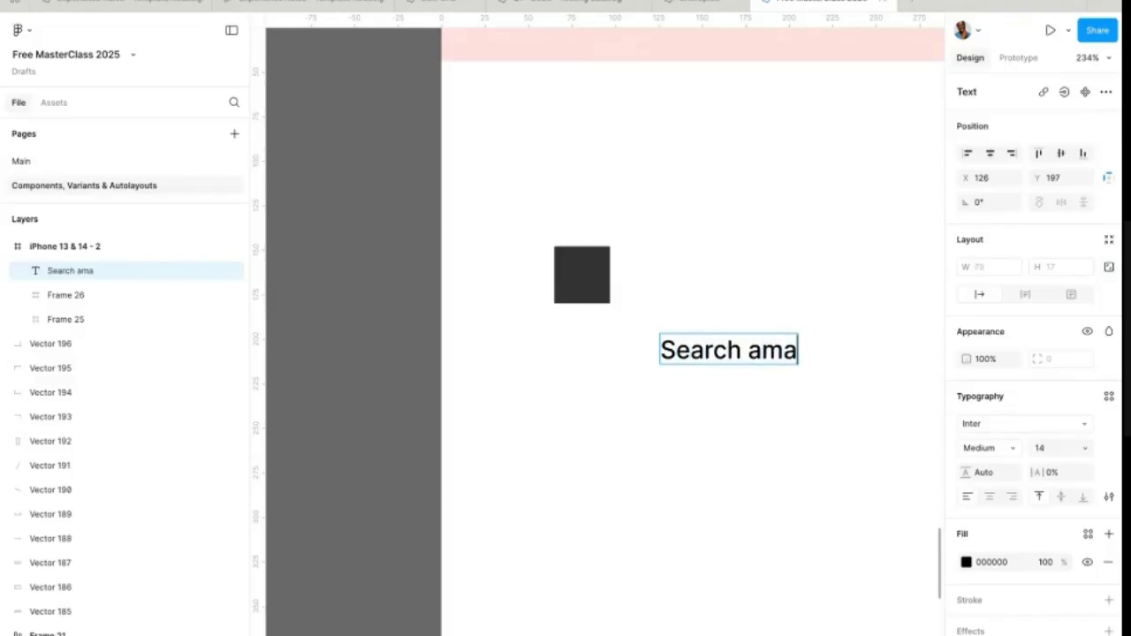
pyautogui.write('zon.sg')
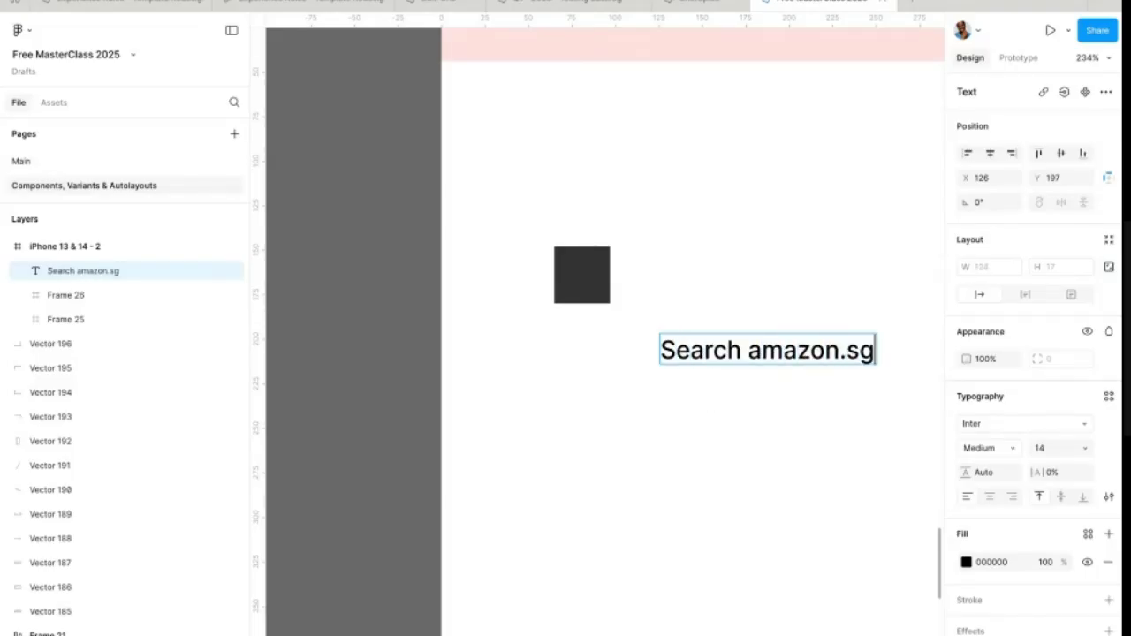
pyautogui.scroll(-5, 779, 375)
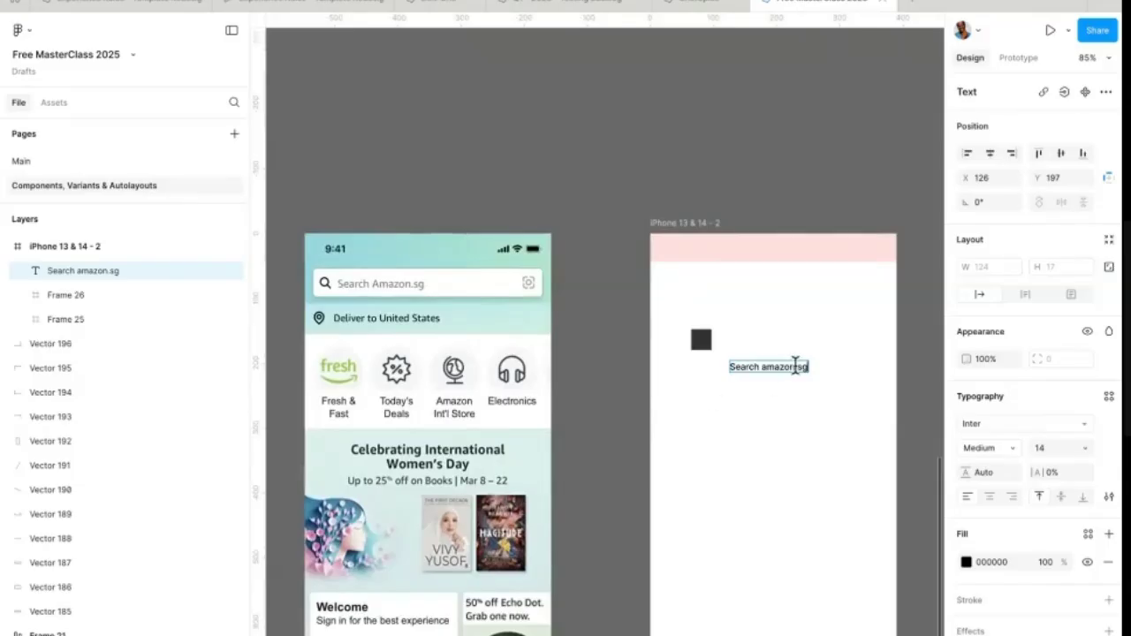
pyautogui.click(761, 365)
pyautogui.press('BackSpace')
pyautogui.write('A')
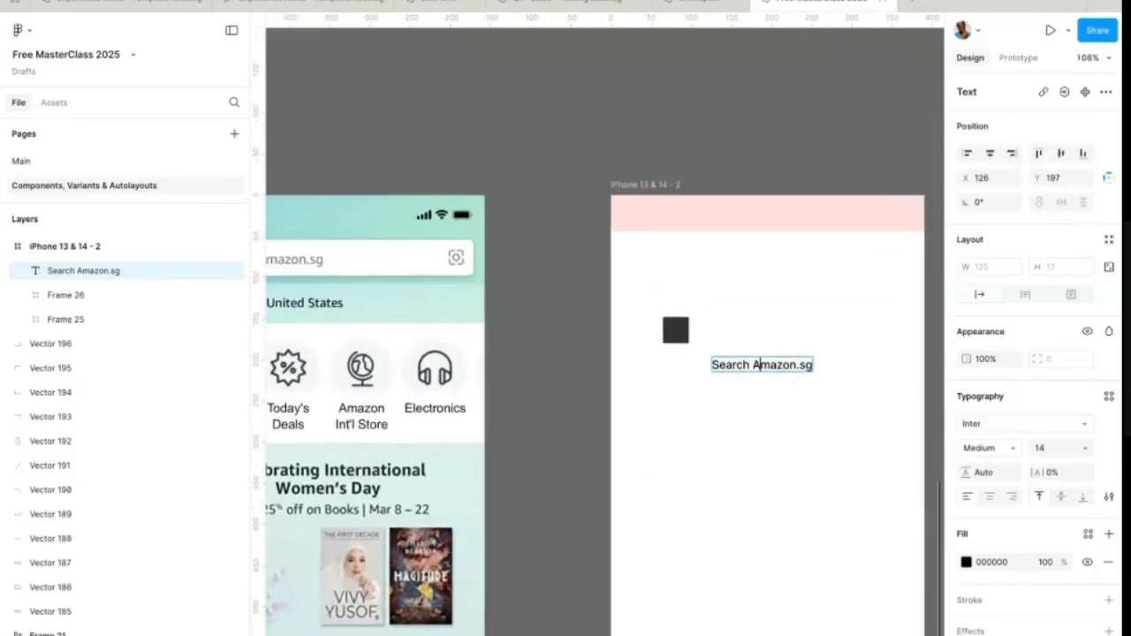
pyautogui.press('Escape')
# Step: Set the search text's font size to 18 and place it beside the dark square at X 114, Y 153
pyautogui.hscroll(-5, 778, 422)
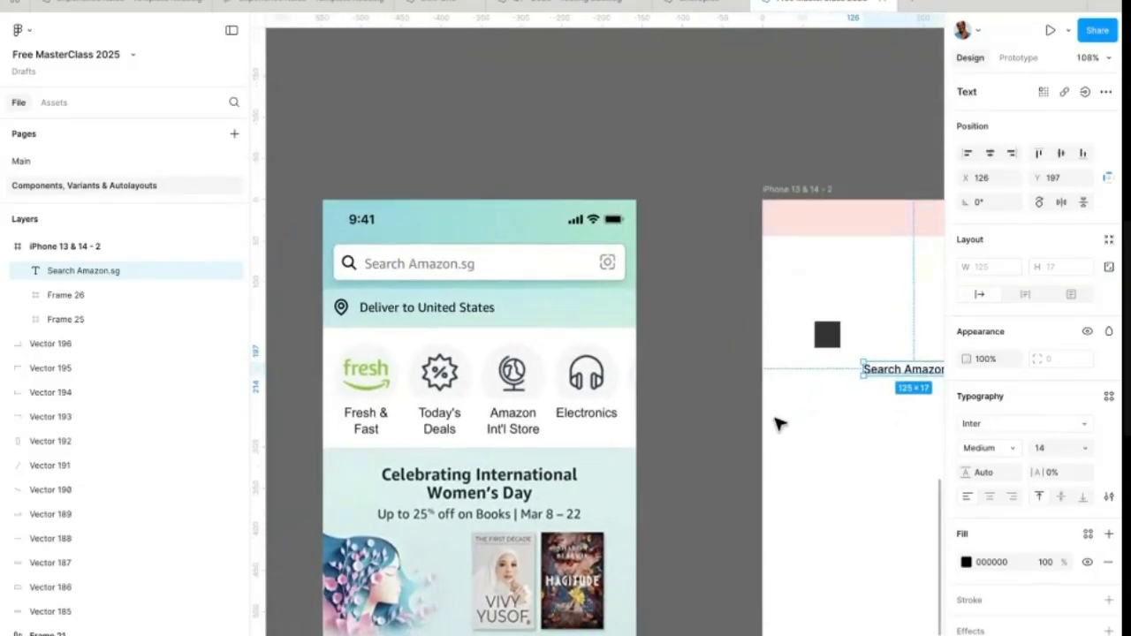
pyautogui.hscroll(3, 796, 378)
pyautogui.hscroll(-2, 796, 378)
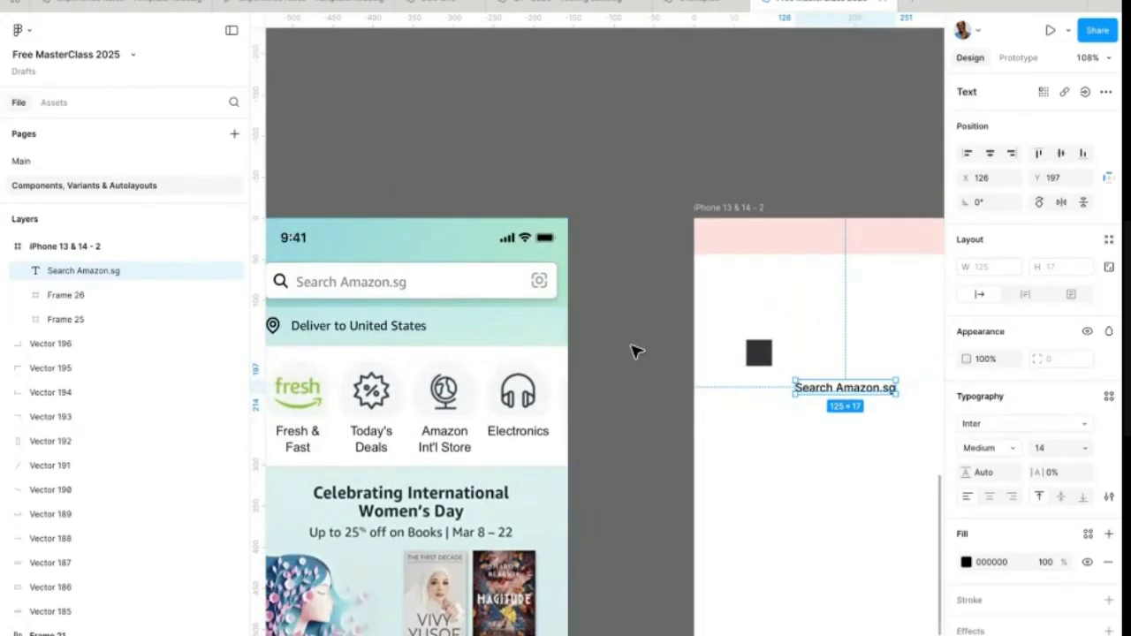
pyautogui.click(1051, 448)
pyautogui.write('15')
pyautogui.press('Return')
pyautogui.press('Up')
pyautogui.press('Up')
pyautogui.press('Up')
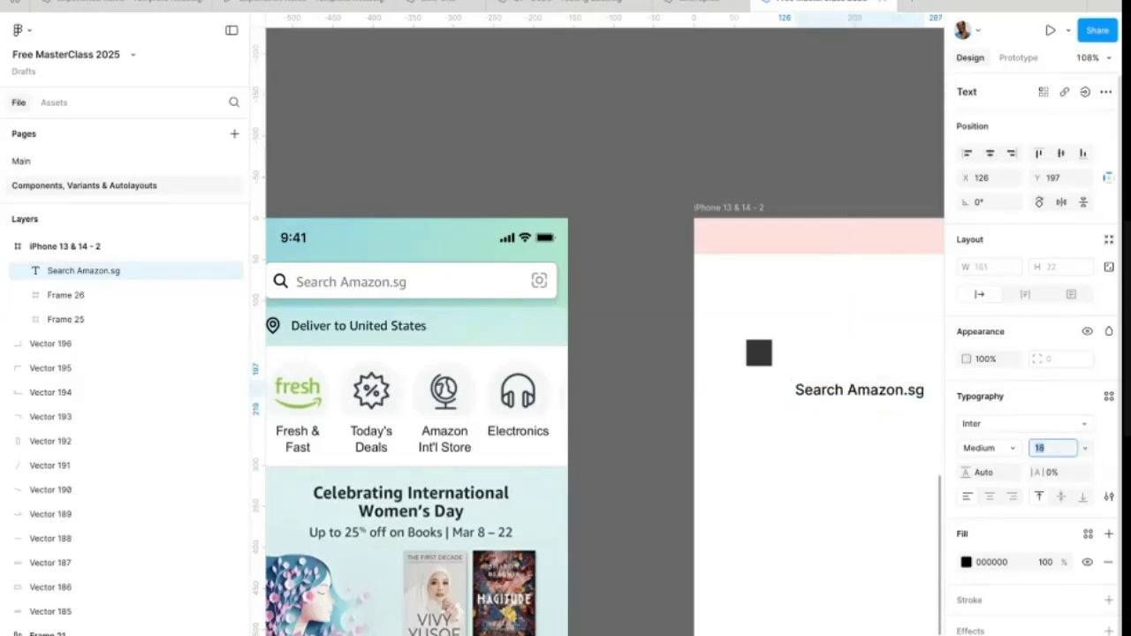
pyautogui.moveTo(840, 396); pyautogui.dragTo(833, 361)
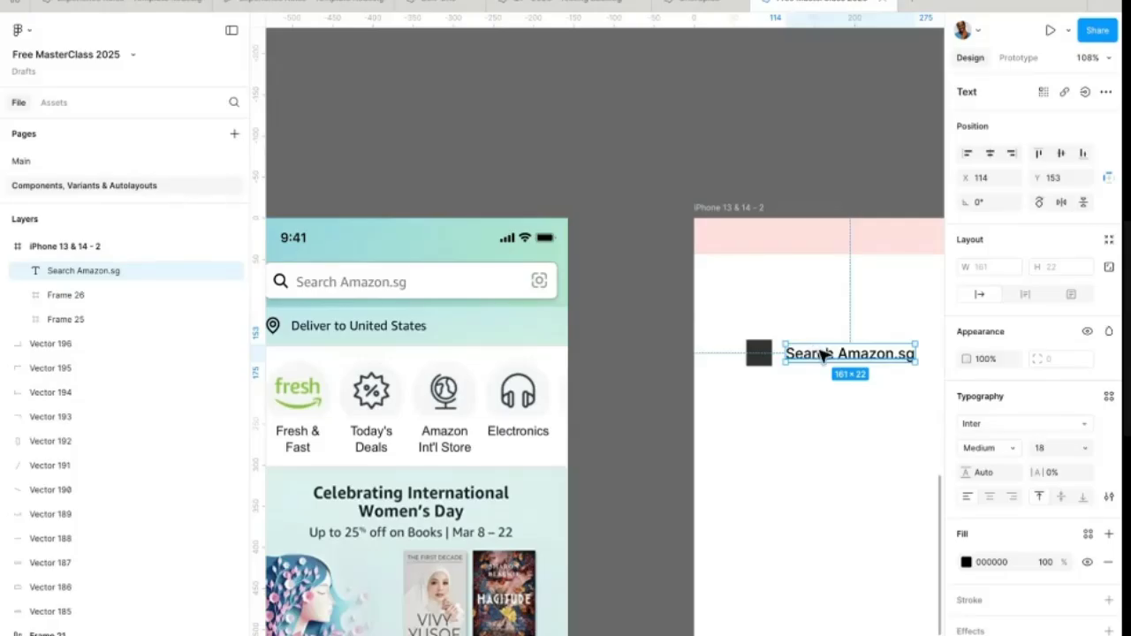
# Step: Change the font weight of the "Search Amazon.sg" text to Regular
pyautogui.click(1049, 451)
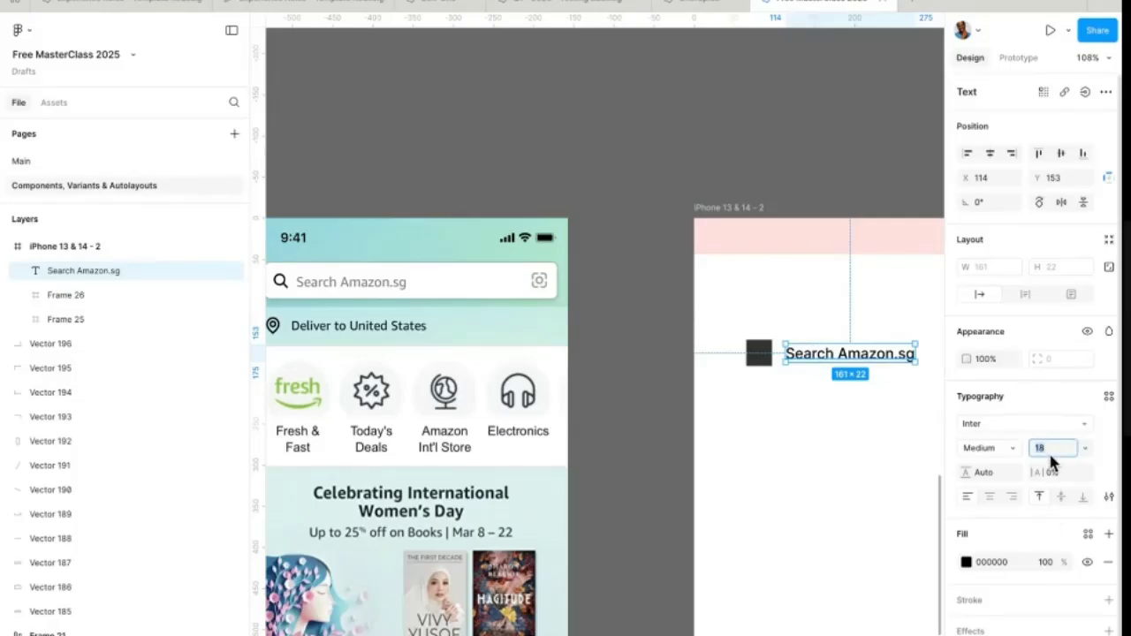
pyautogui.click(872, 435)
pyautogui.click(818, 355)
pyautogui.click(1010, 450)
pyautogui.click(1004, 430)
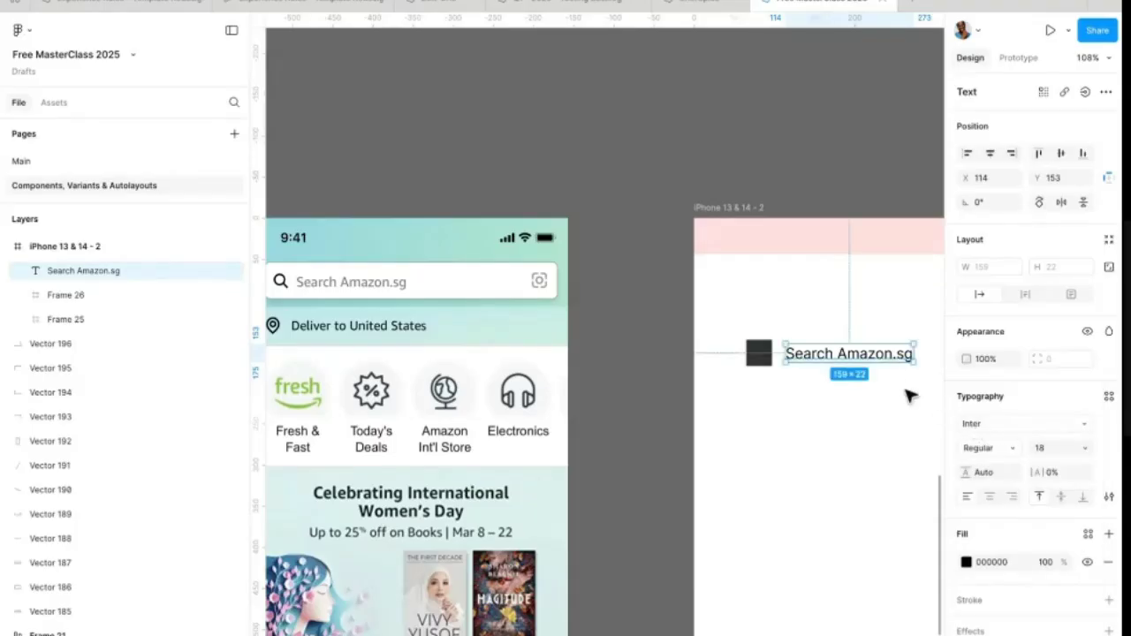
# Step: Change the font weight of the "Search Amazon.sg" text to Medium
pyautogui.click(1009, 453)
pyautogui.click(1010, 464)
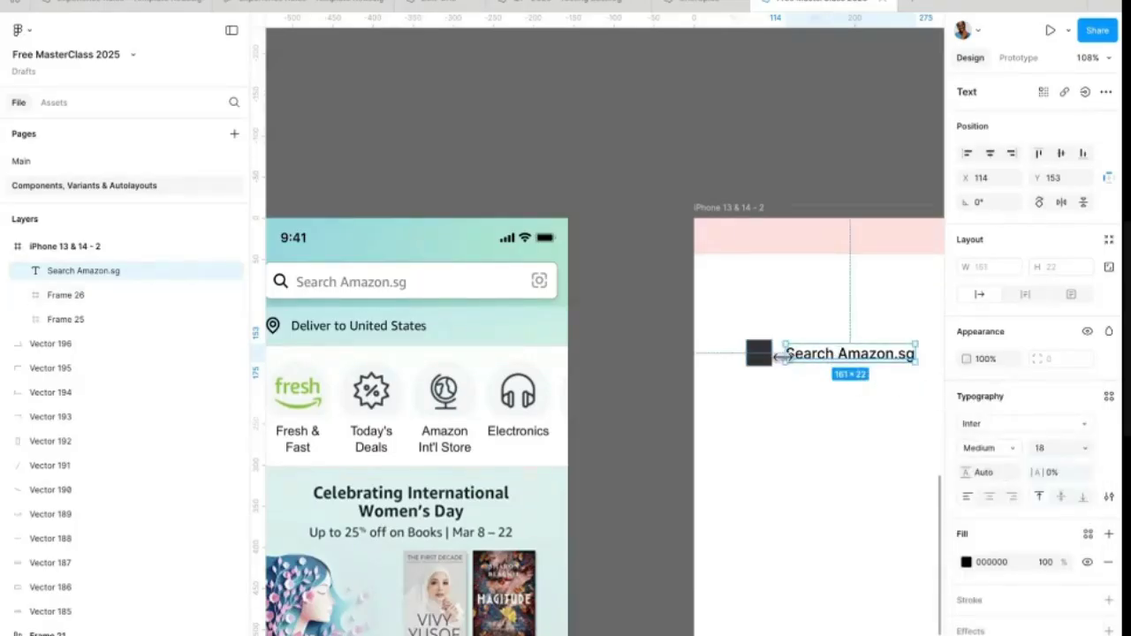
pyautogui.click(747, 315)
# Step: Move the dark square and the "Search Amazon.sg" text together up beneath the pink status bar, with the square at X 30, Y 86
pyautogui.hscroll(3, 757, 345)
pyautogui.scroll(-2, 757, 346)
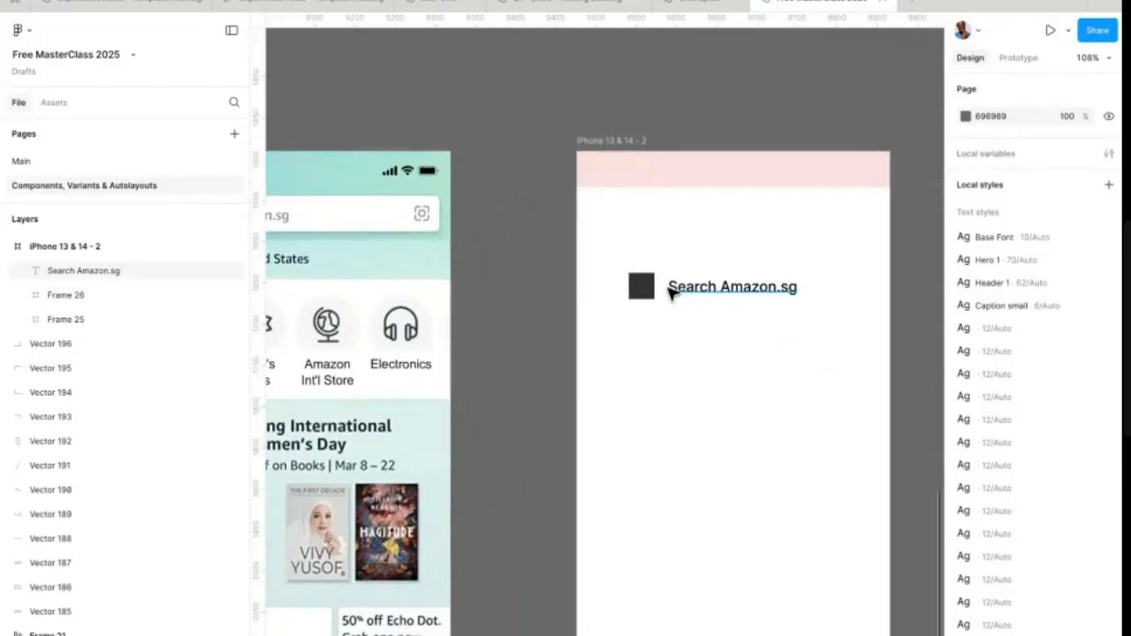
pyautogui.scroll(2, 668, 292)
pyautogui.hscroll(-1, 669, 292)
pyautogui.moveTo(627, 290); pyautogui.dragTo(798, 369)
pyautogui.moveTo(747, 329); pyautogui.dragTo(720, 284)
pyautogui.click(698, 327)
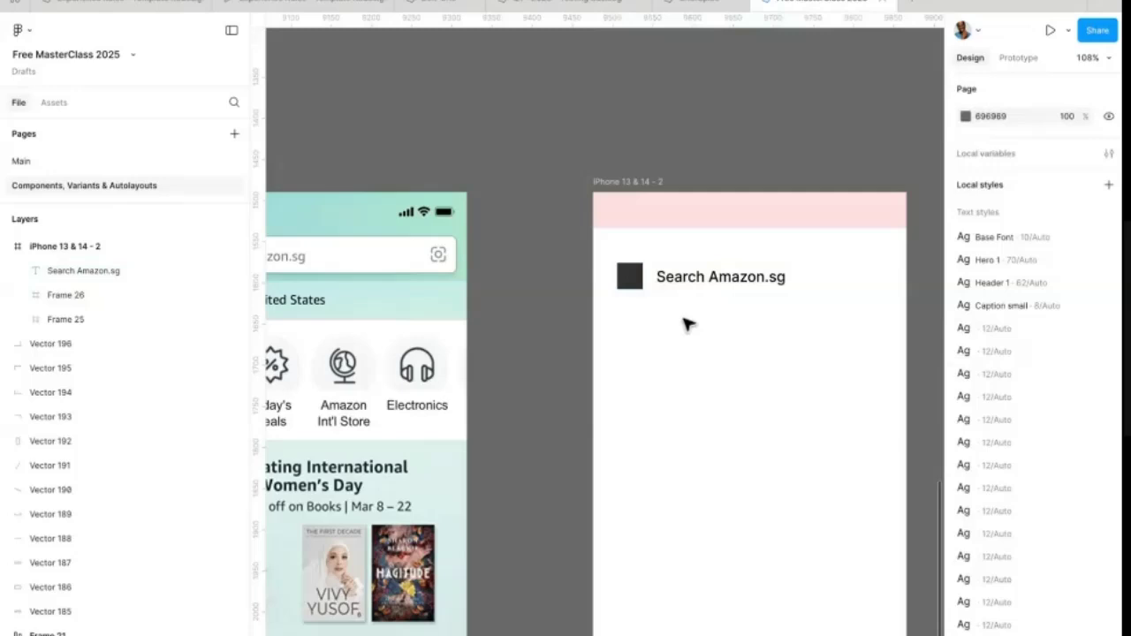
# Step: Duplicate the dark square to the far right of the search text, in line with it at X 325, Y 86
pyautogui.click(634, 281)
pyautogui.moveTo(638, 281); pyautogui.dragTo(874, 284)
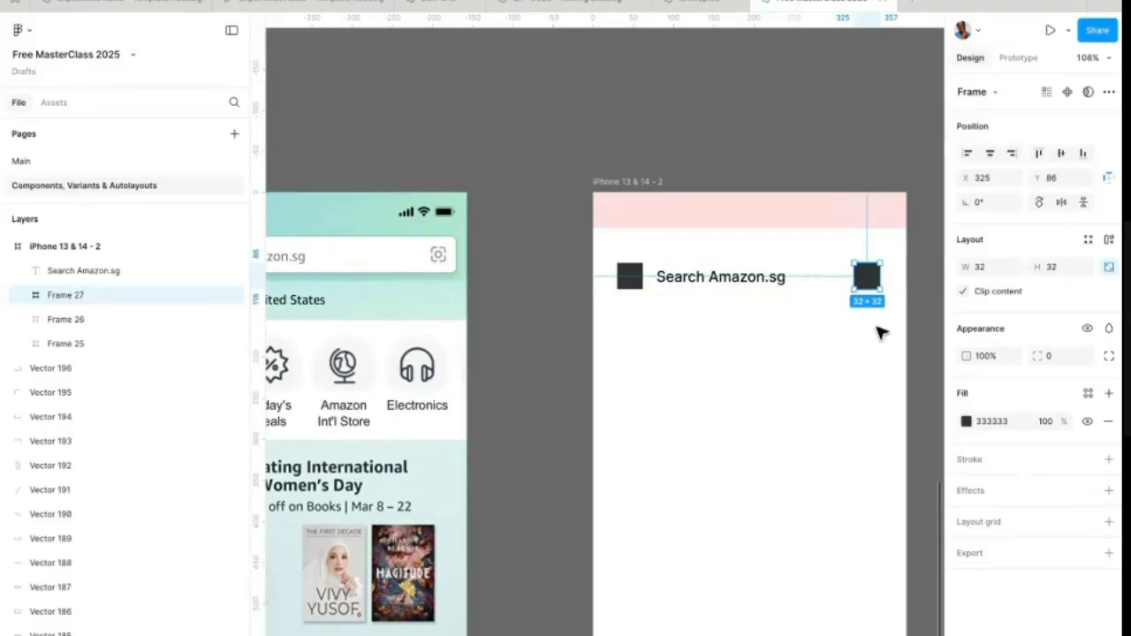
# Step: Wrap the left dark square and the "Search Amazon.sg" text together in a horizontal auto layout
pyautogui.scroll(2, 878, 327)
pyautogui.hscroll(-2, 878, 328)
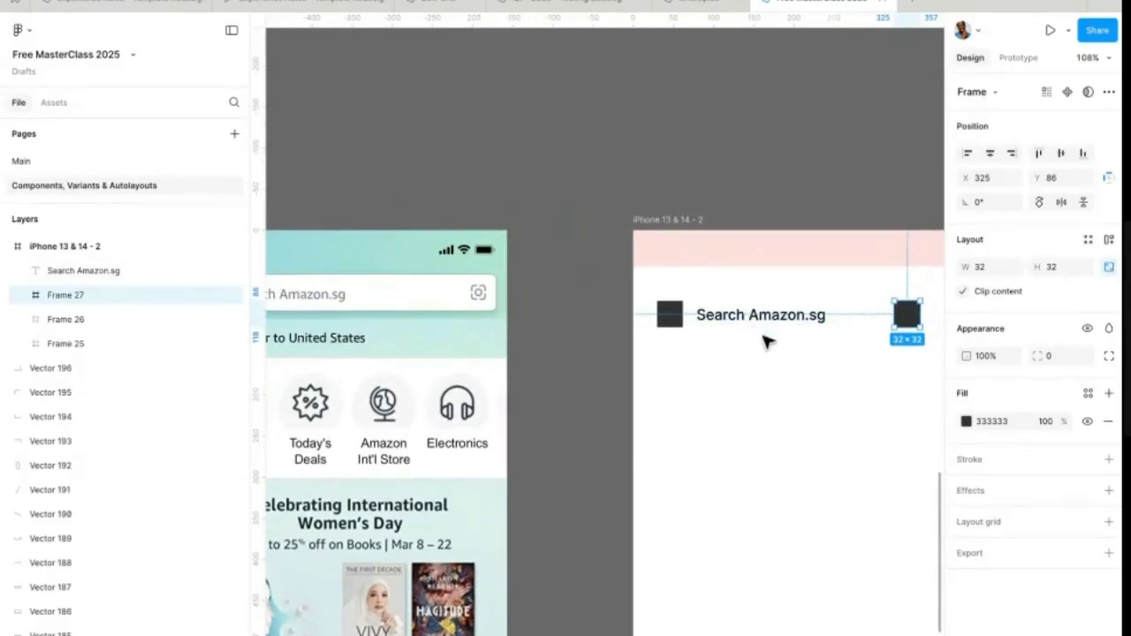
pyautogui.hscroll(-3, 733, 327)
pyautogui.scroll(1, 733, 327)
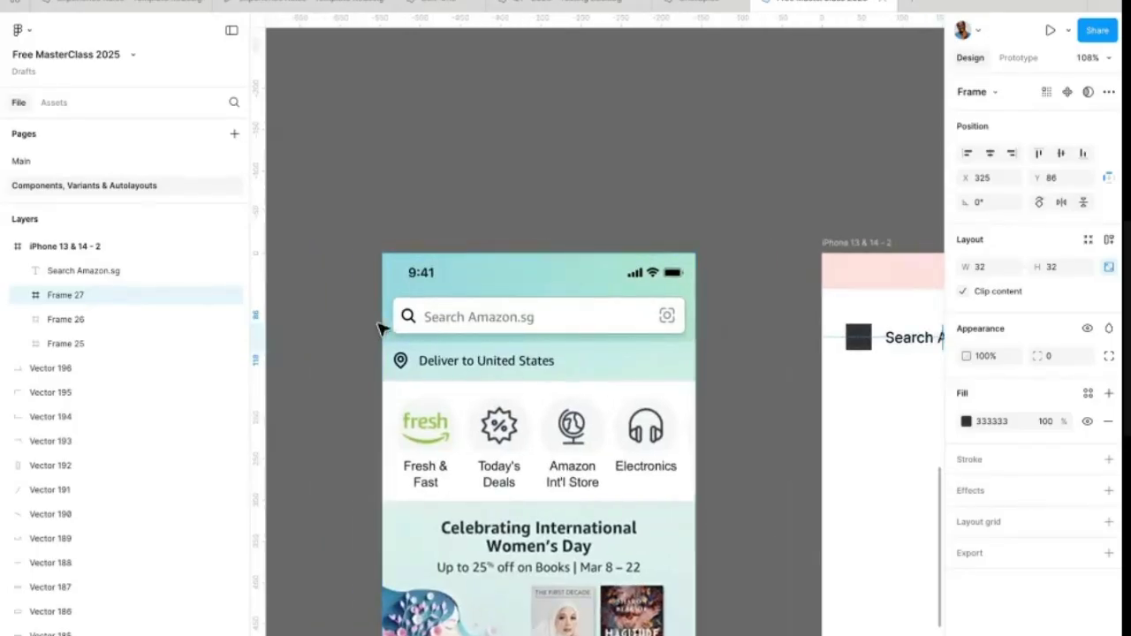
pyautogui.hscroll(3, 658, 327)
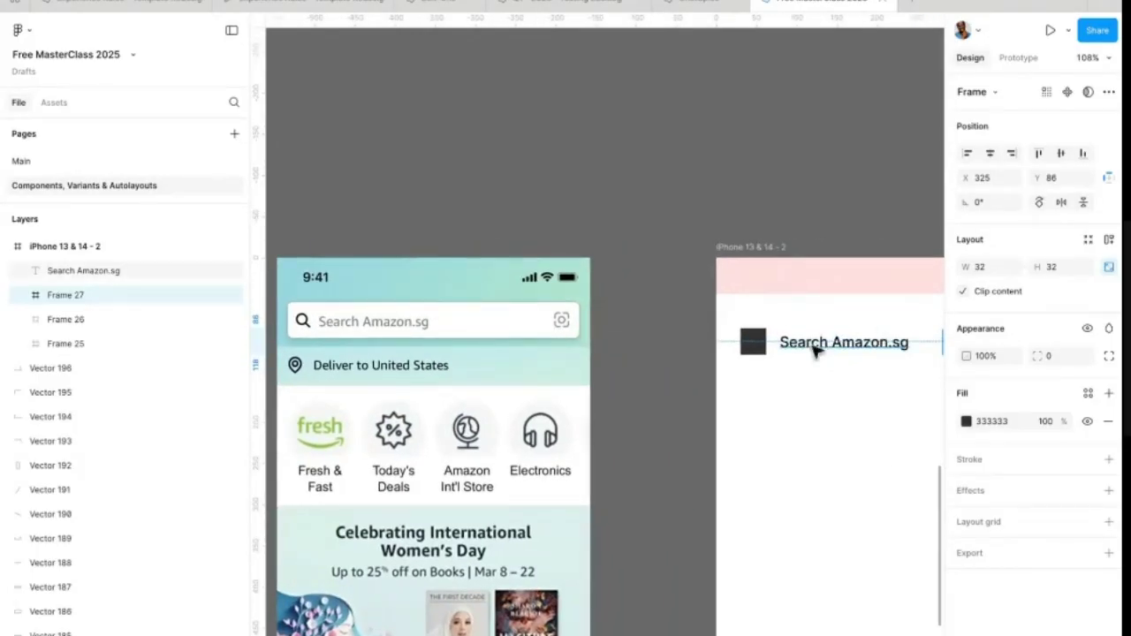
pyautogui.hscroll(2, 782, 365)
pyautogui.scroll(-1, 782, 366)
pyautogui.moveTo(791, 360); pyautogui.dragTo(653, 284)
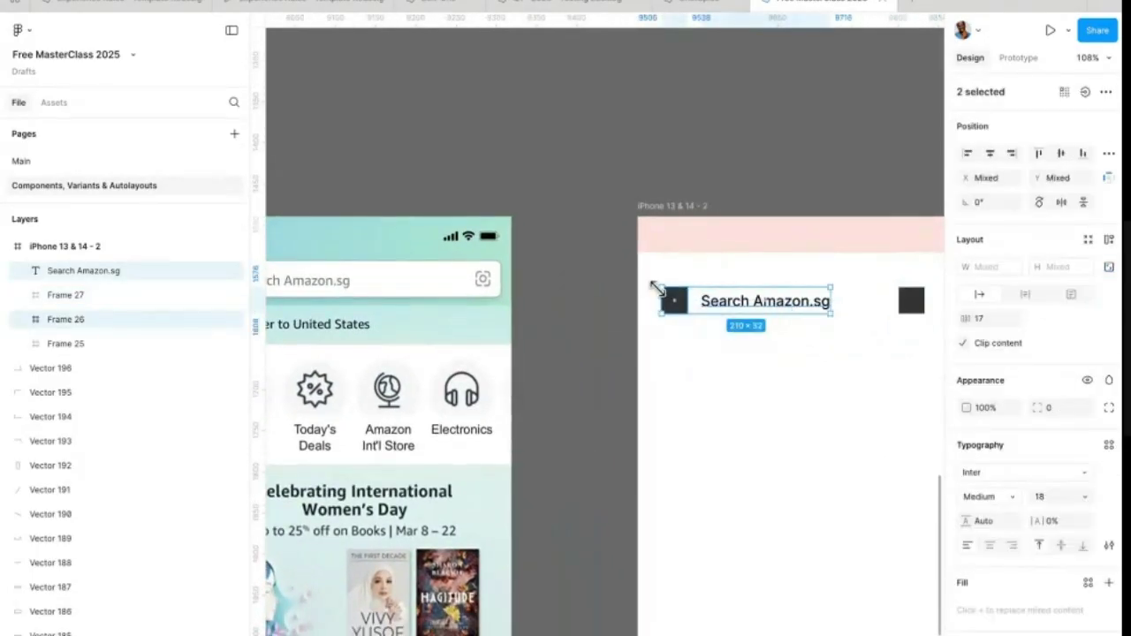
pyautogui.hotkey('shift', 'a')
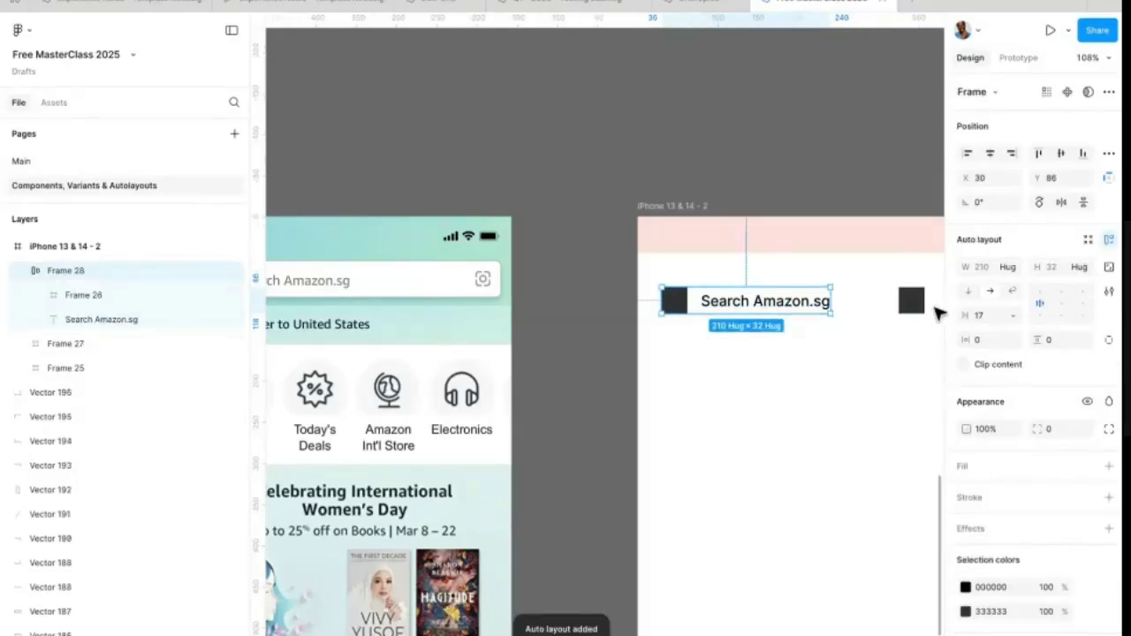
# Step: Set the auto layout gap between the dark square and the search text to 8
pyautogui.click(984, 323)
pyautogui.press('Down')
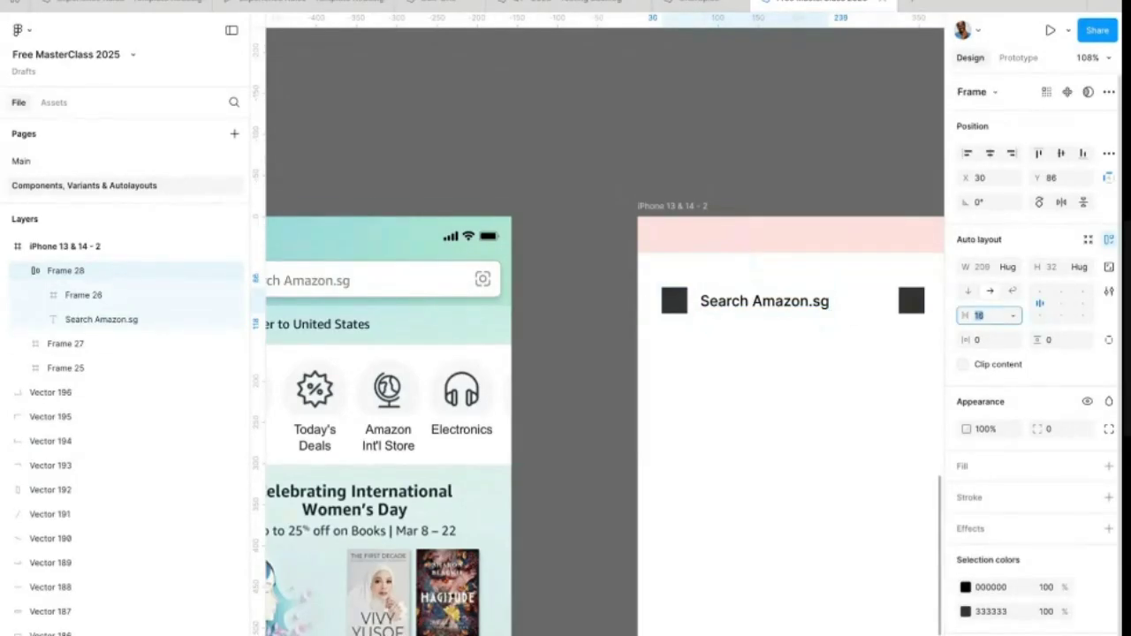
pyautogui.write('8')
pyautogui.press('Return')
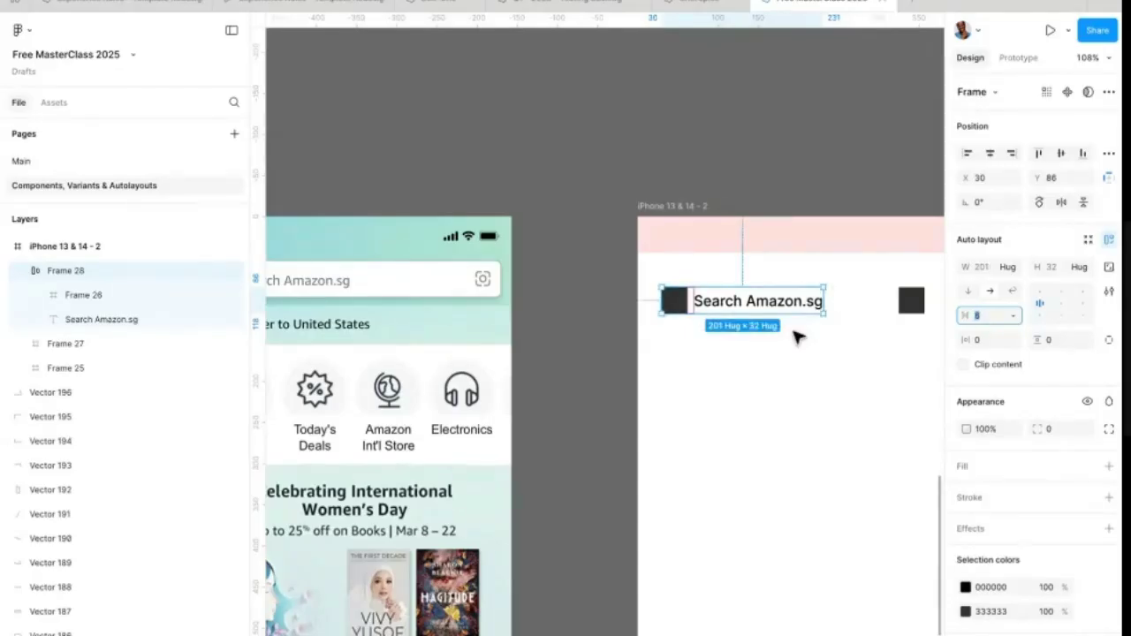
pyautogui.click(799, 345)
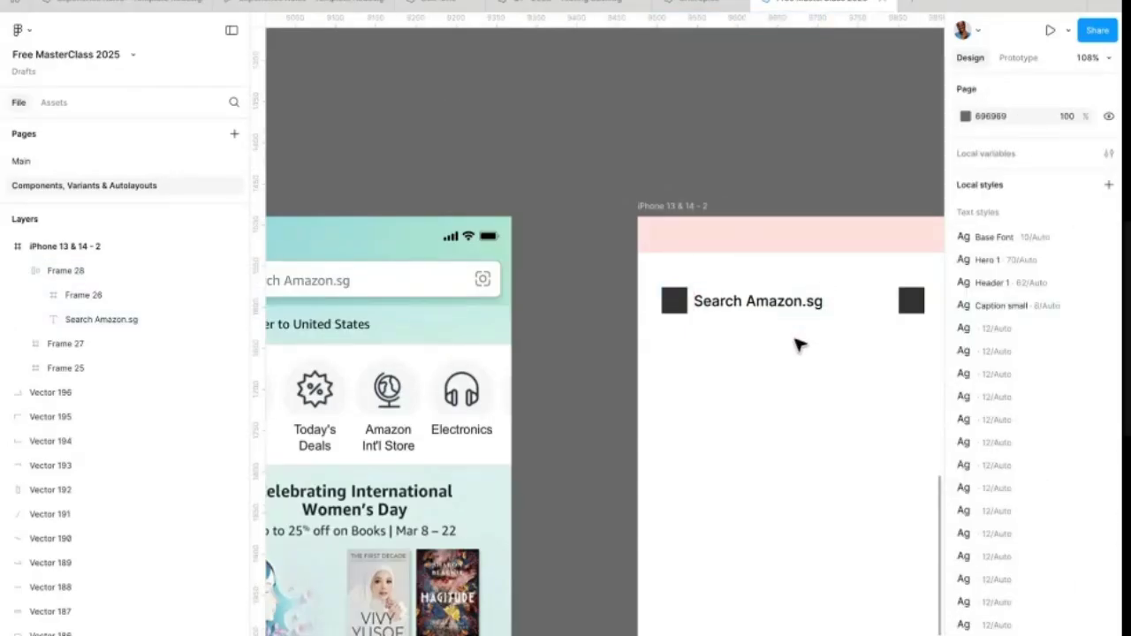
# Step: Wrap the icon-and-text group and the right dark square in an outer horizontal auto layout
pyautogui.hscroll(-1, 753, 318)
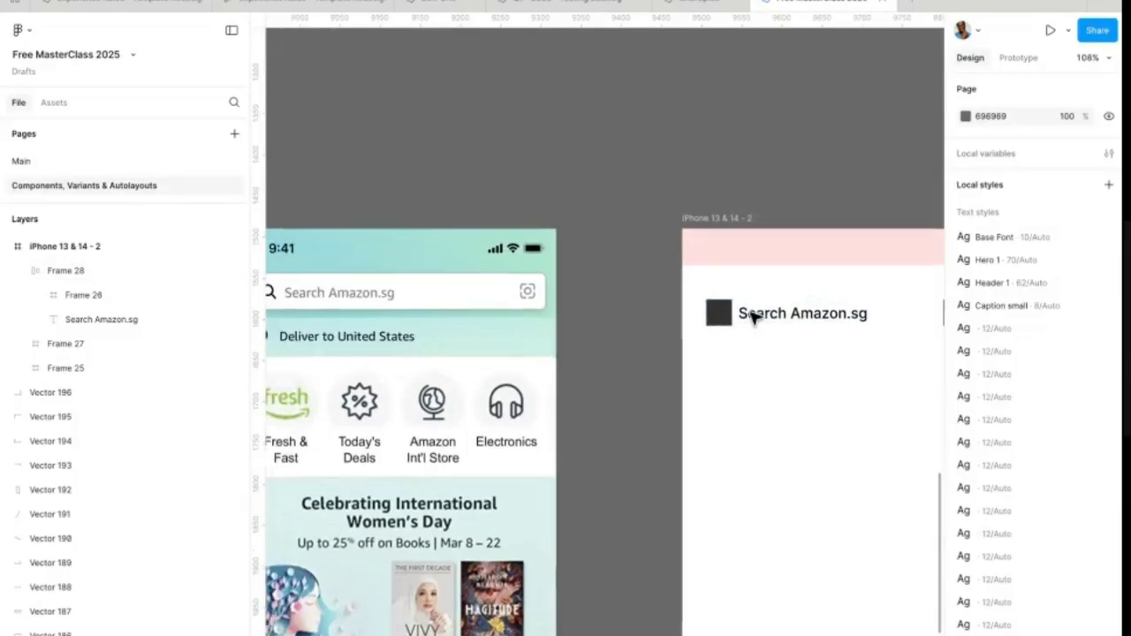
pyautogui.hscroll(2, 753, 318)
pyautogui.scroll(1, 752, 318)
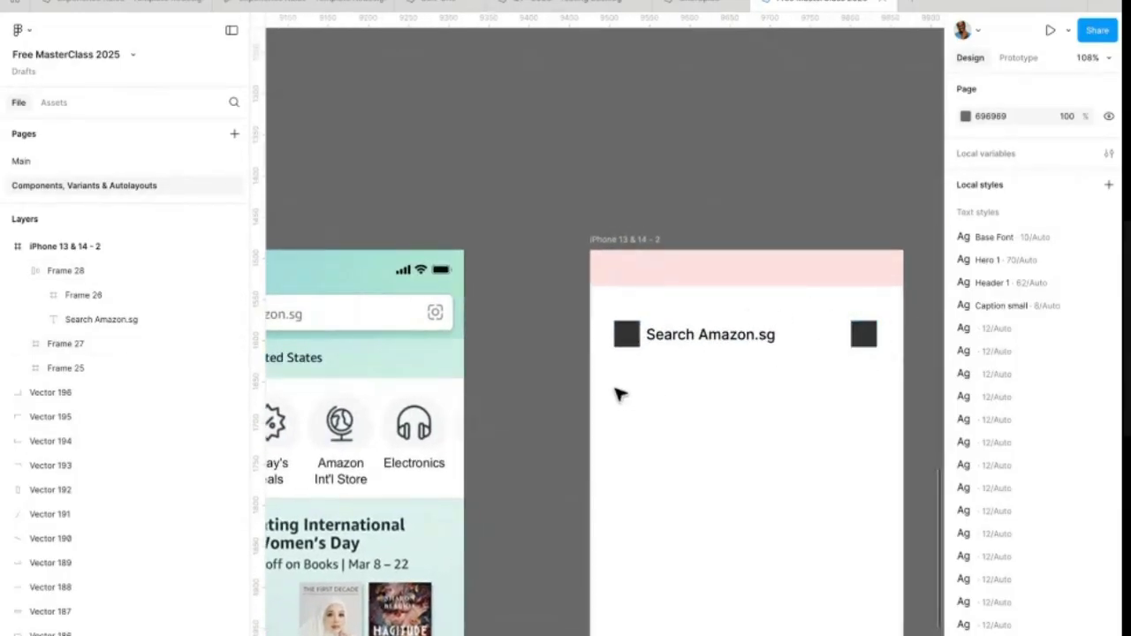
pyautogui.moveTo(600, 388); pyautogui.dragTo(858, 327)
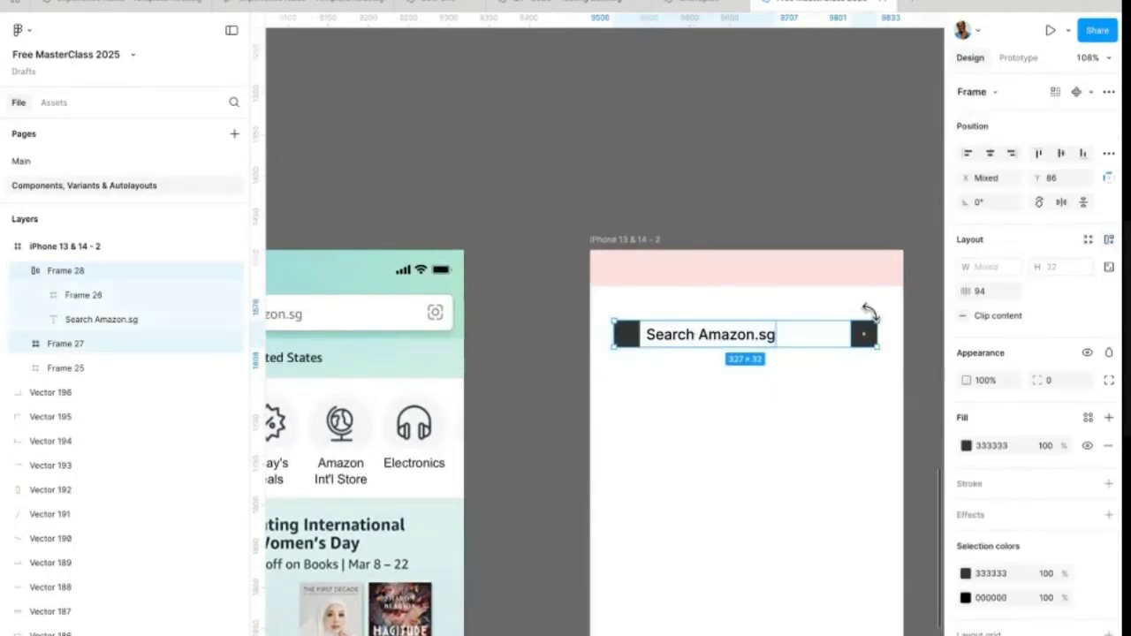
pyautogui.hotkey('shift', 'a')
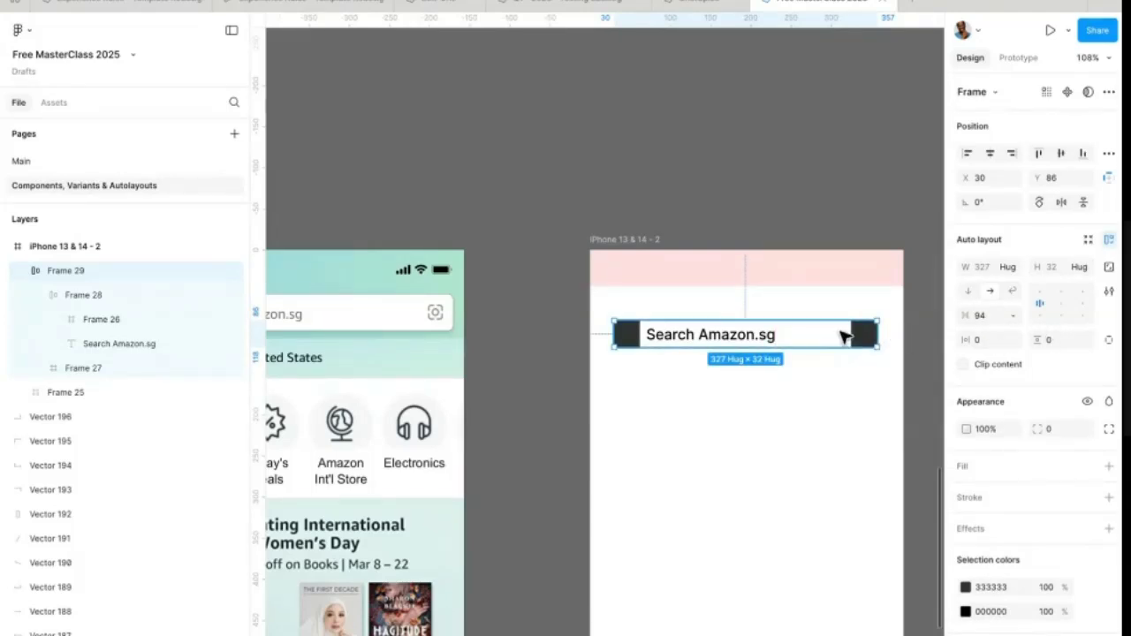
# Step: Open the fill colour of the "iPhone 13 & 14 - 2" frame and start sampling a colour from the reference Amazon screen
pyautogui.hscroll(-2, 598, 356)
pyautogui.hscroll(-5, 598, 356)
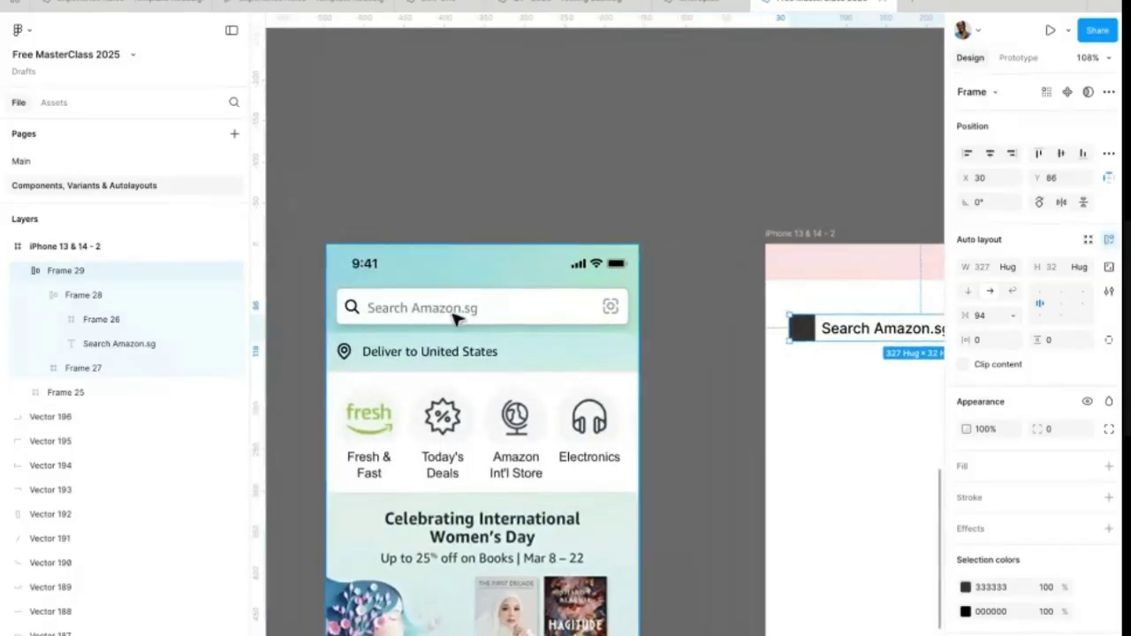
pyautogui.scroll(5, 379, 331)
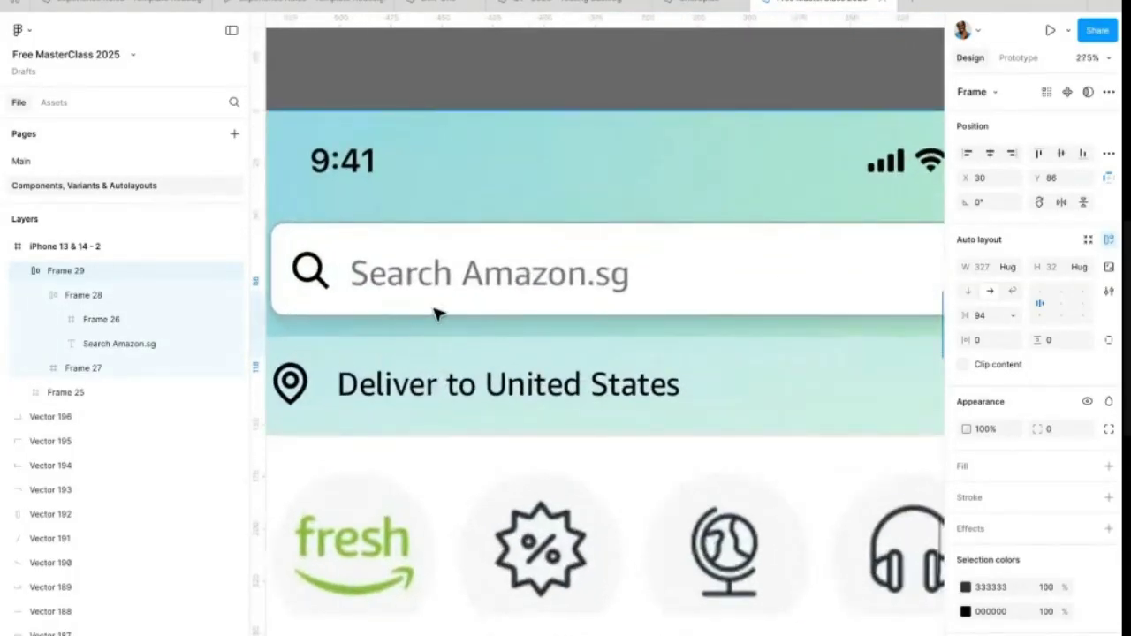
pyautogui.scroll(-3, 434, 313)
pyautogui.hscroll(7, 627, 341)
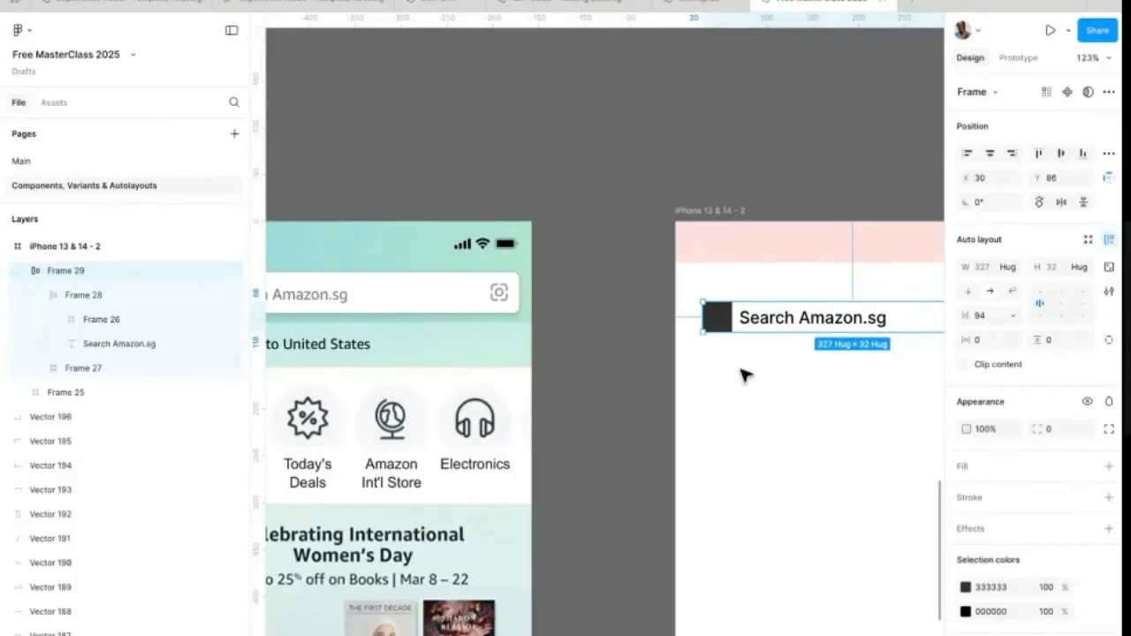
pyautogui.hscroll(3, 744, 374)
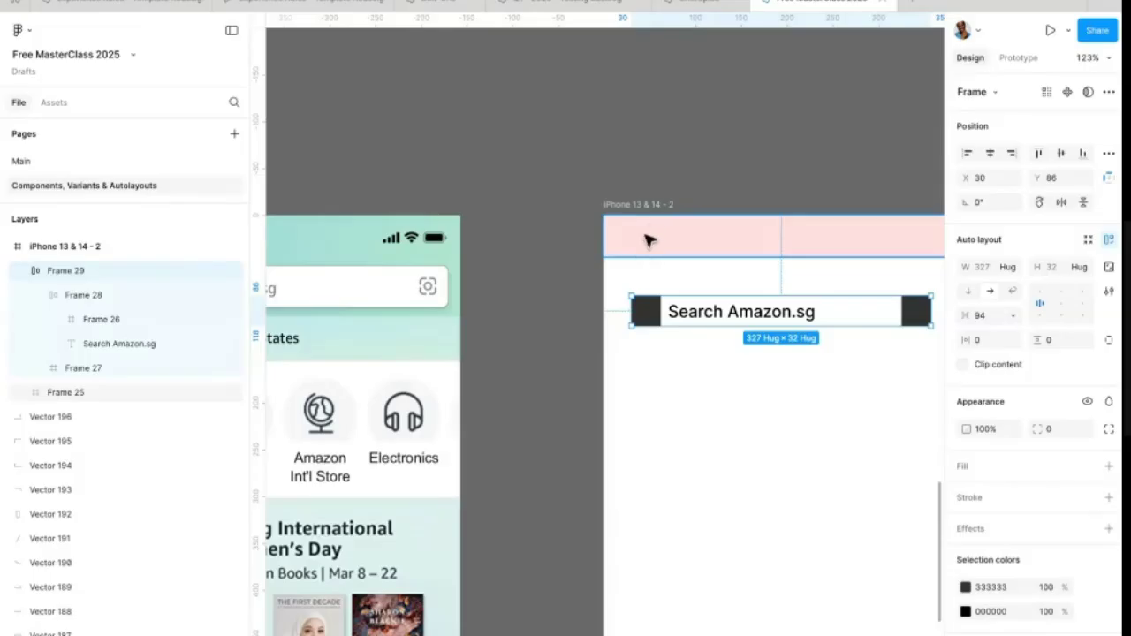
pyautogui.click(659, 207)
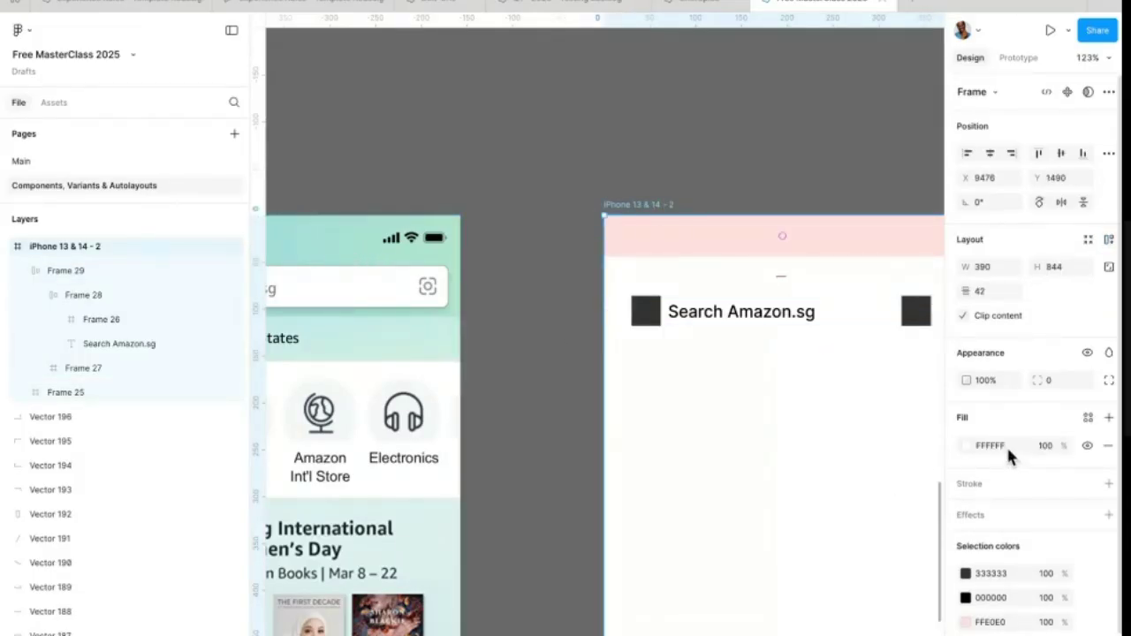
pyautogui.click(967, 445)
pyautogui.click(787, 528)
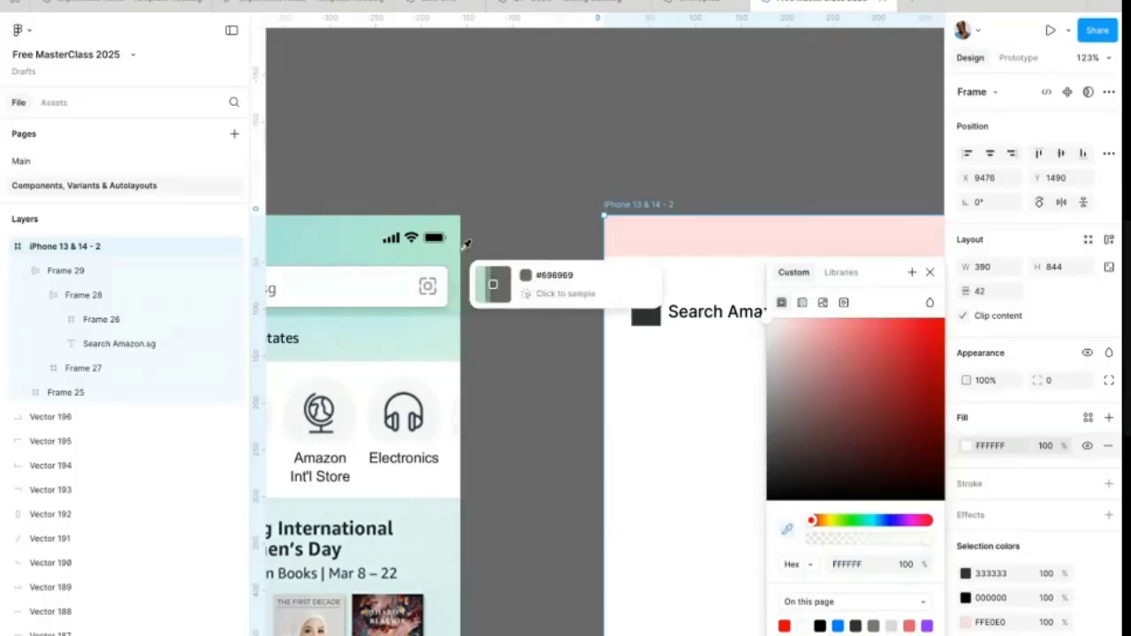
# Step: Fill the iPhone 13 & 14 - 2 frame with the mint green sampled from the reference screen's header
pyautogui.click(389, 261)
pyautogui.click(766, 424)
pyautogui.press('i')
pyautogui.click(373, 262)
pyautogui.click(663, 391)
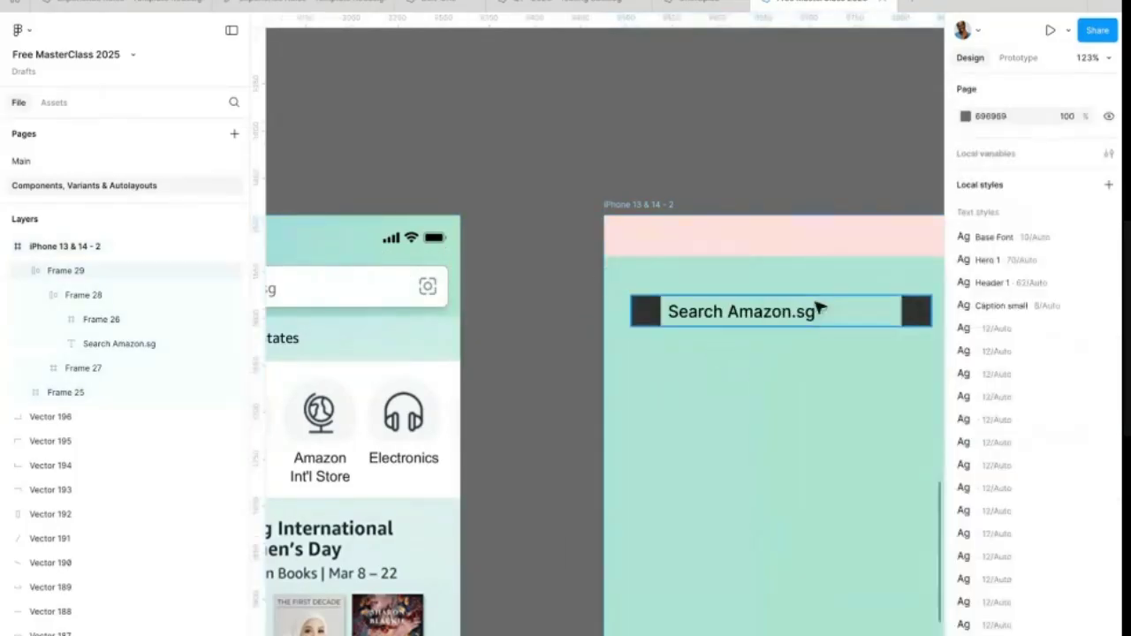
# Step: Add a white FFFFFF fill to the search bar frame (Frame 29) that holds the Search Amazon.sg text
pyautogui.scroll(-2, 851, 362)
pyautogui.scroll(-1, 848, 358)
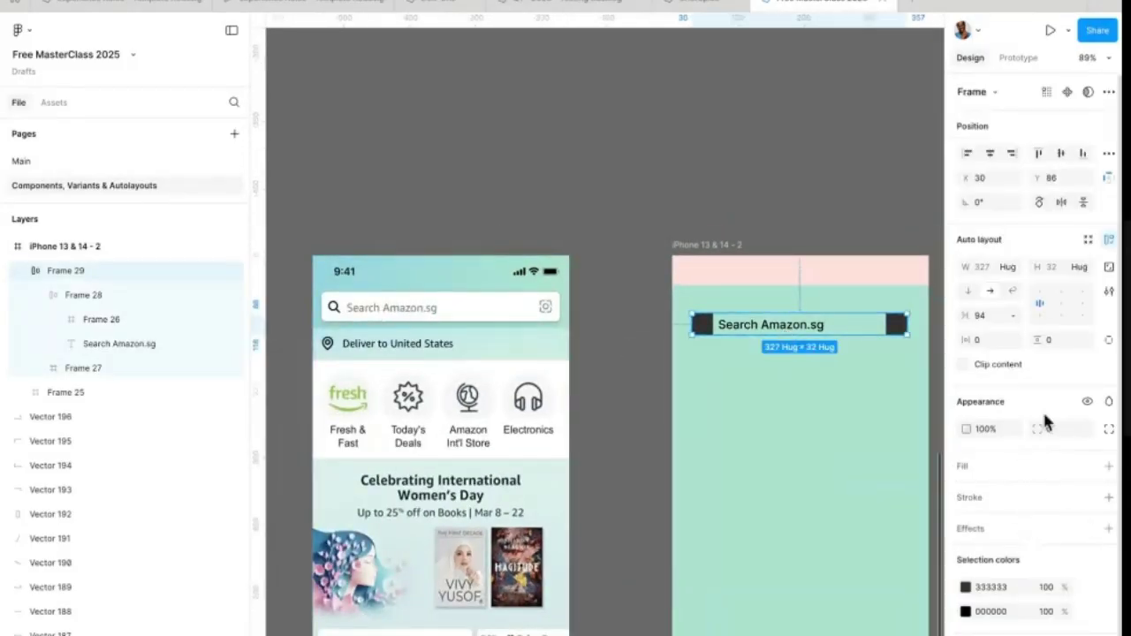
pyautogui.click(1107, 466)
pyautogui.click(803, 413)
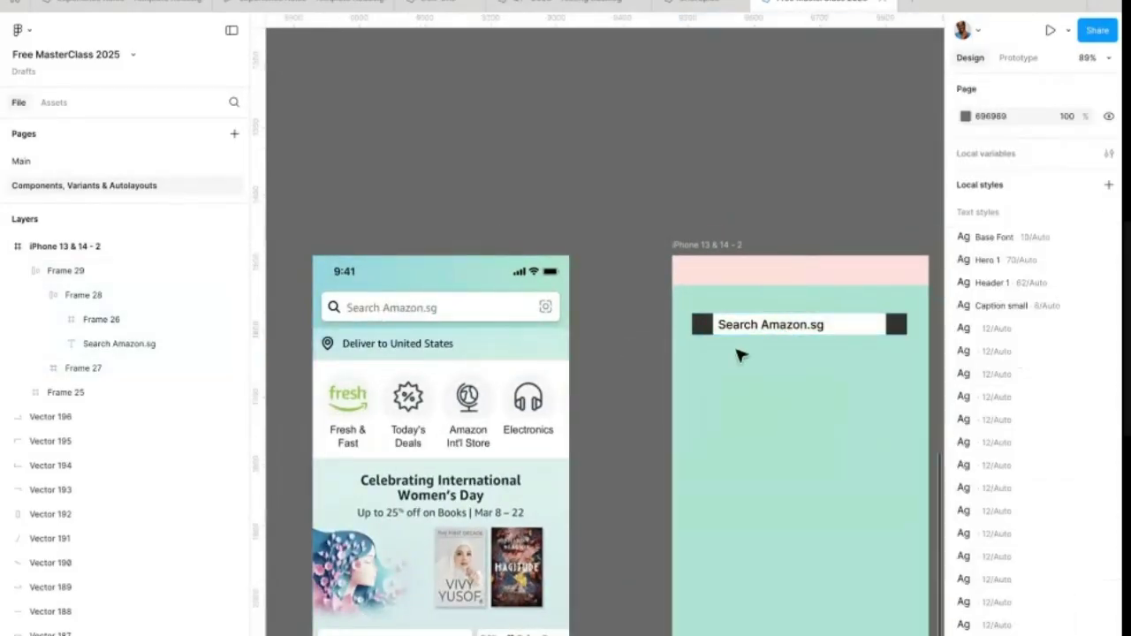
# Step: Compare the inner spacing of the reference search bar with that of the recreated one at both ends
pyautogui.scroll(5, 404, 324)
pyautogui.scroll(-5, 404, 324)
pyautogui.scroll(6, 613, 354)
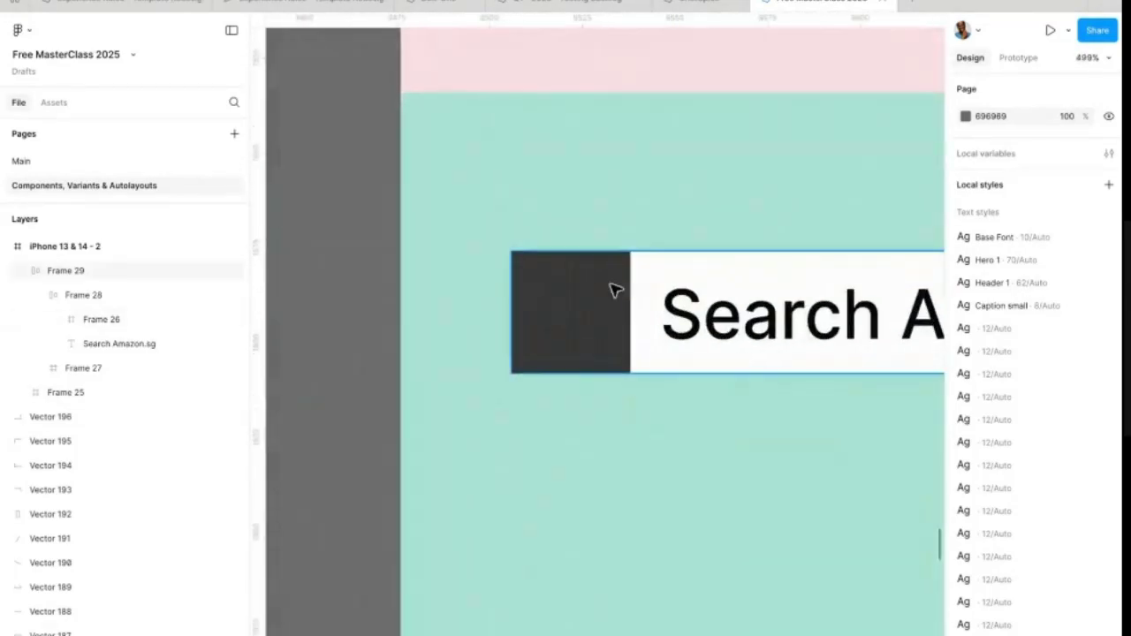
pyautogui.hscroll(10, 765, 389)
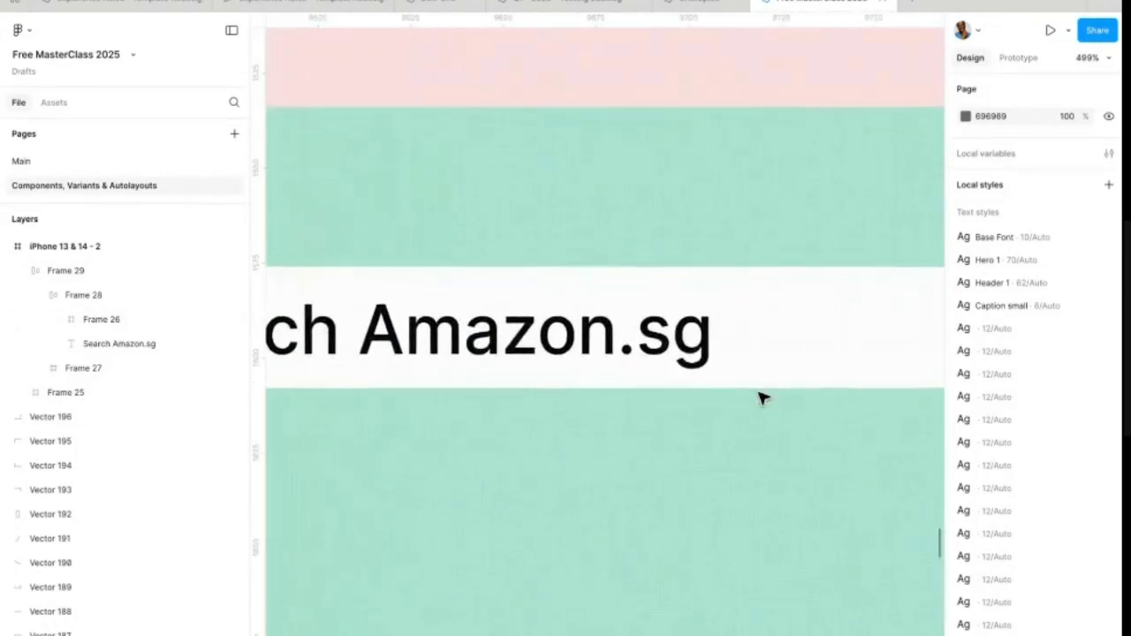
pyautogui.scroll(-10, 782, 315)
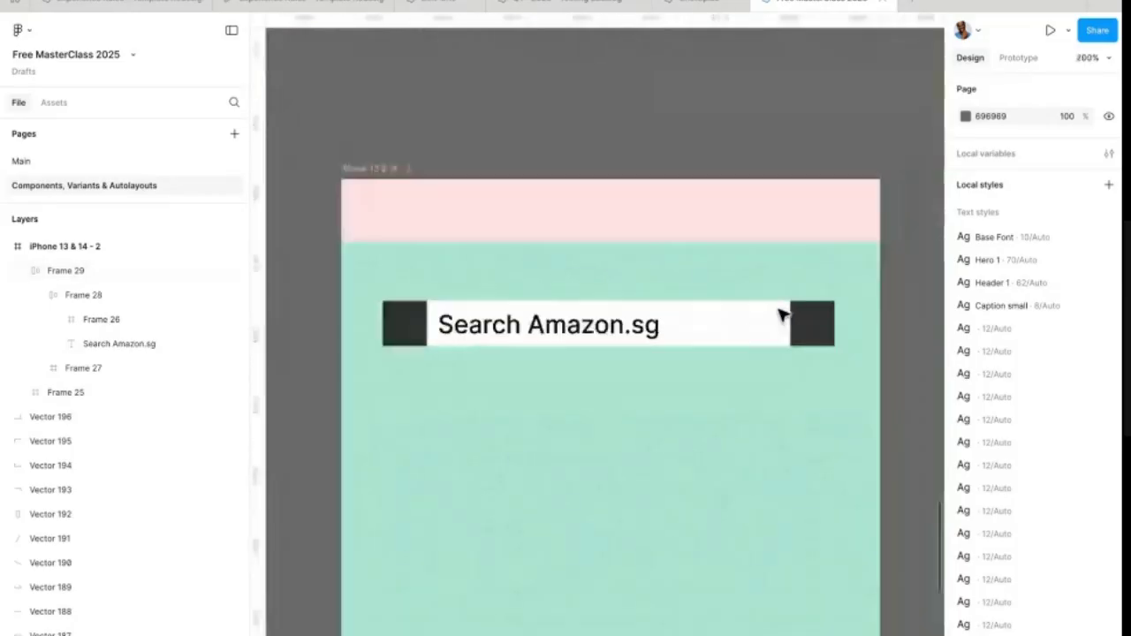
pyautogui.scroll(10, 802, 267)
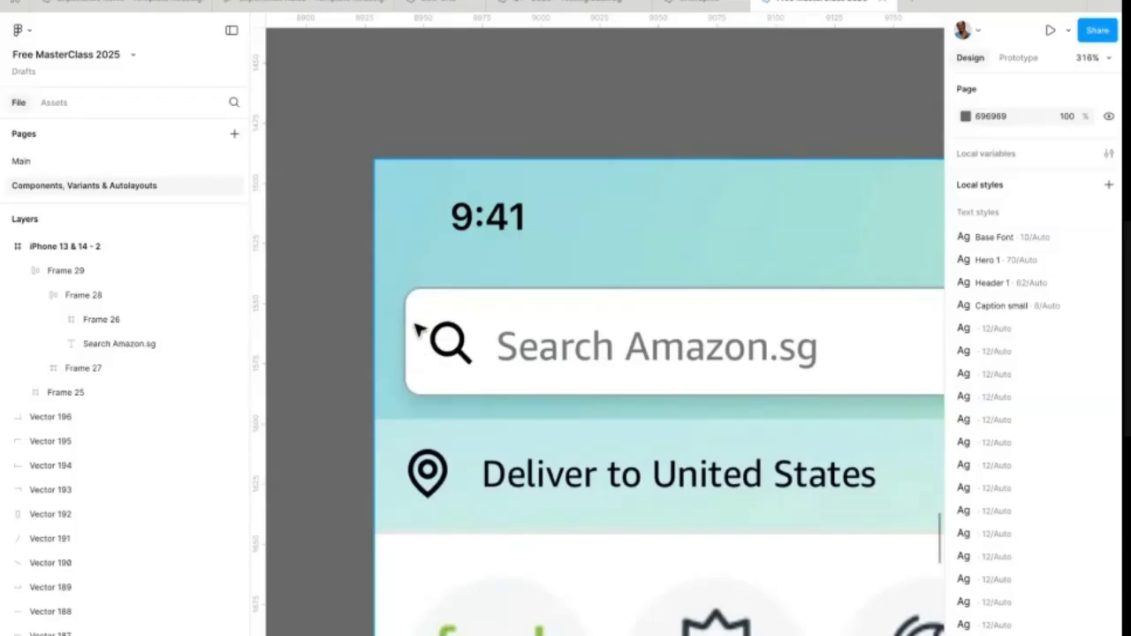
pyautogui.hscroll(10, 812, 381)
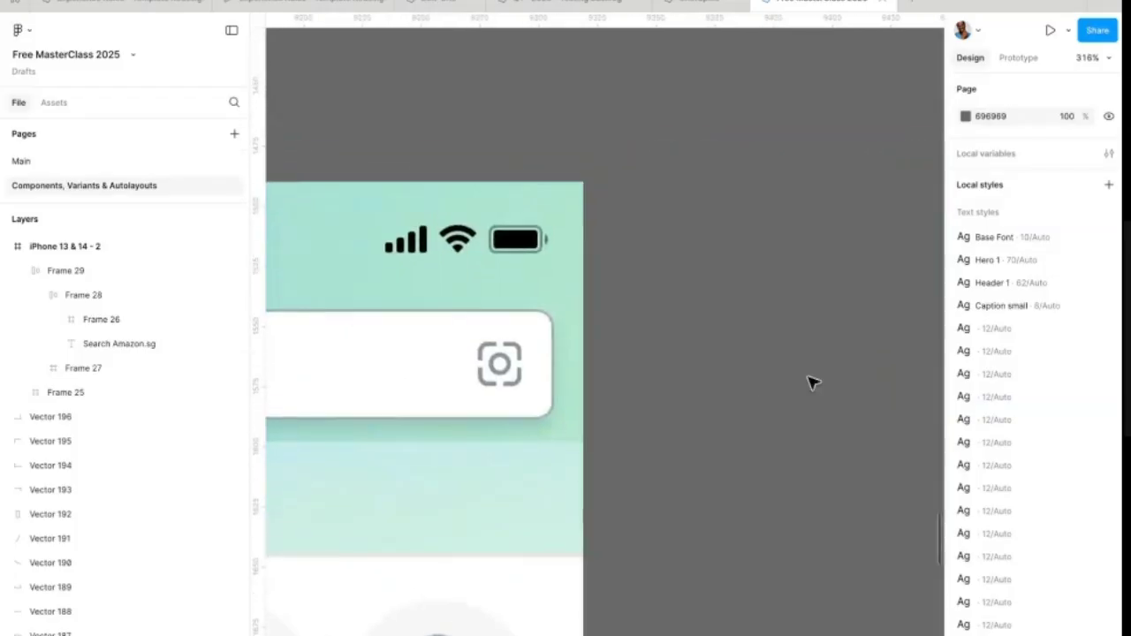
pyautogui.scroll(-10, 585, 409)
pyautogui.hscroll(5, 585, 412)
pyautogui.scroll(8, 595, 485)
# Step: Set both the vertical and horizontal auto layout padding of the search bar frame to 8
pyautogui.click(613, 374)
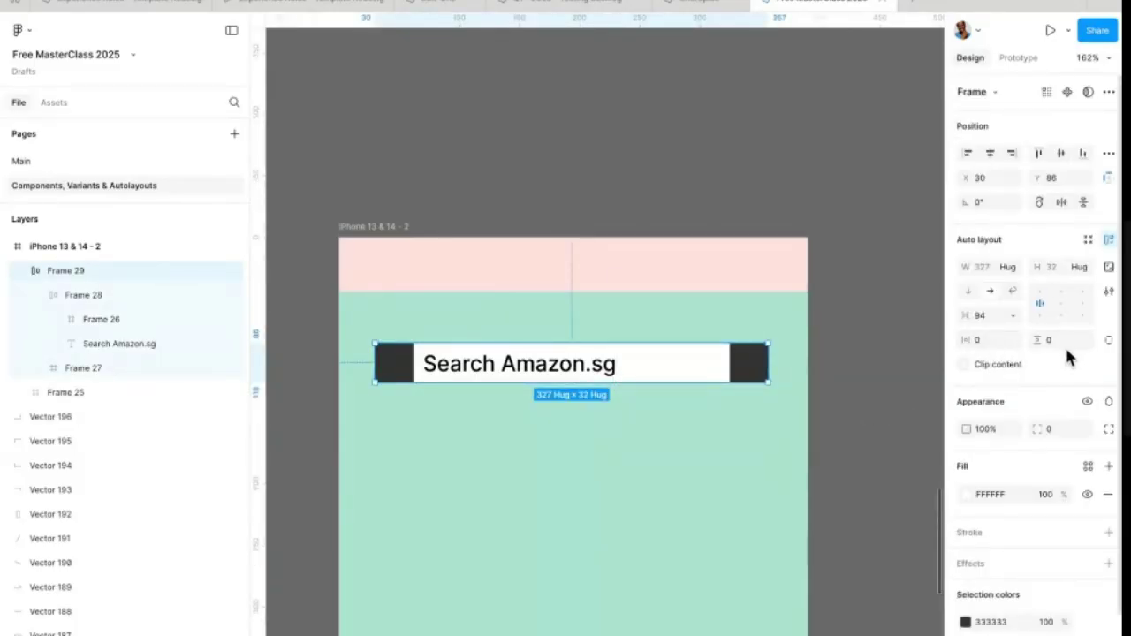
pyautogui.write('8')
pyautogui.press('Return')
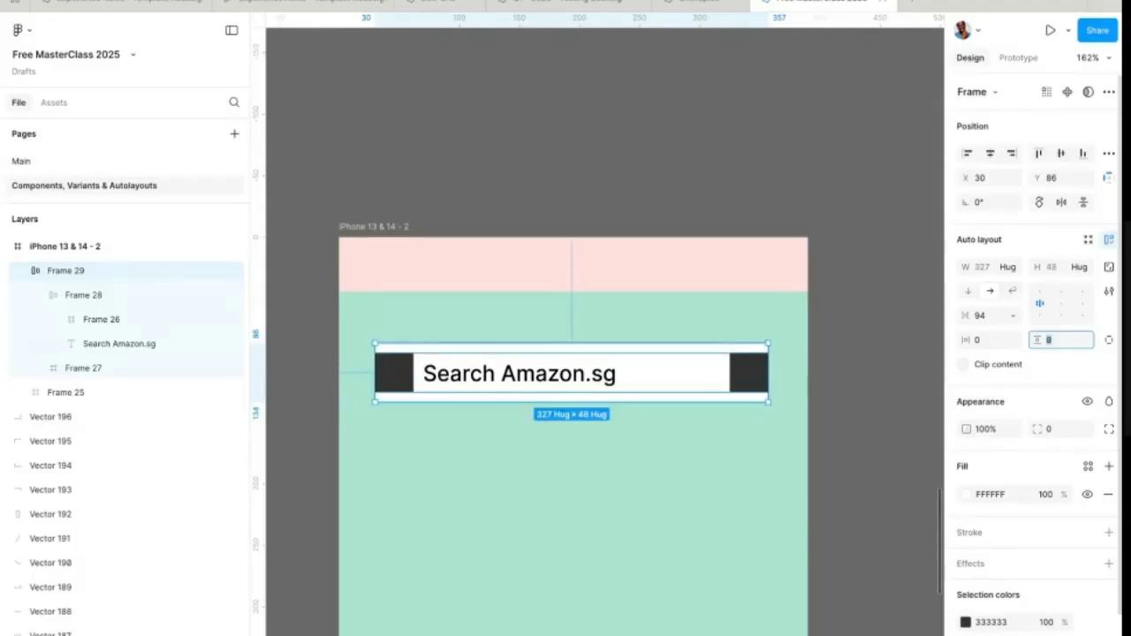
pyautogui.click(1002, 339)
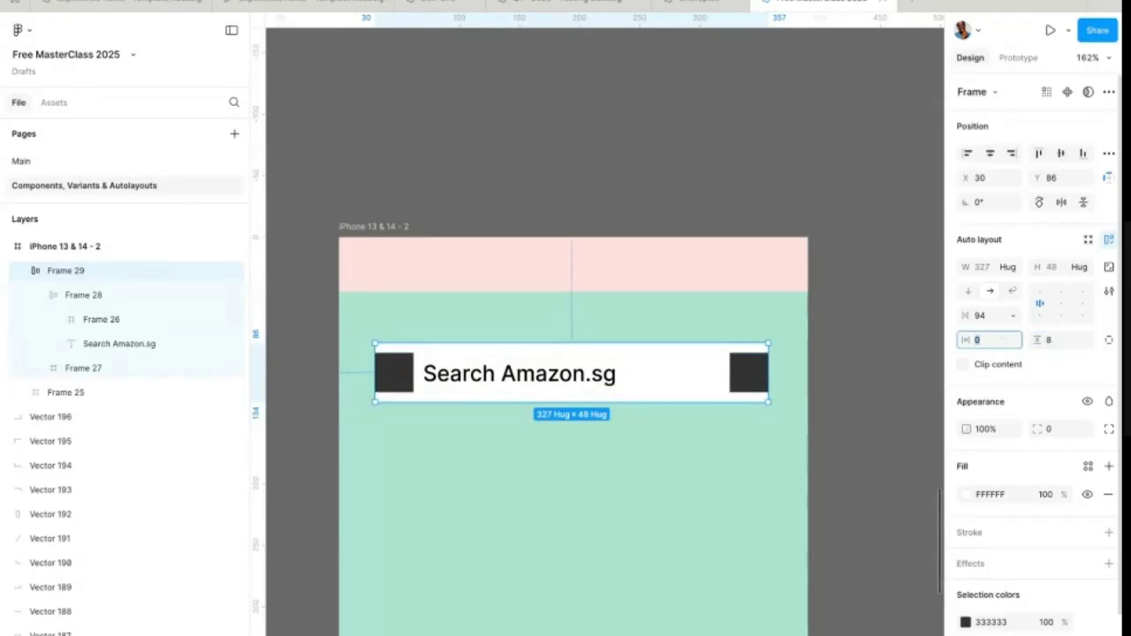
pyautogui.write('8')
pyautogui.press('Return')
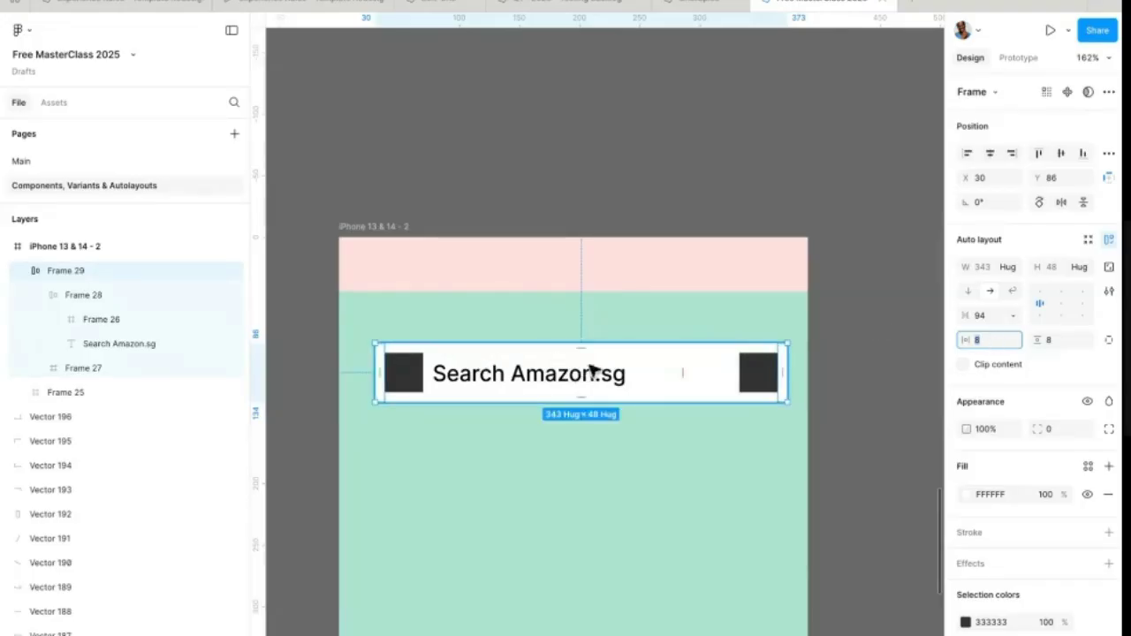
# Step: Try larger horizontal padding on the search bar frame and bring it back to 8
pyautogui.press('Up')
pyautogui.press('Up')
pyautogui.press('Up')
pyautogui.press('Up')
pyautogui.press('Up')
pyautogui.press('Up')
pyautogui.press('Up')
pyautogui.press('Up')
pyautogui.press('Up')
pyautogui.press('Up')
pyautogui.press('Up')
pyautogui.press('Up')
pyautogui.press('Up')
pyautogui.press('Up')
pyautogui.press('Up')
pyautogui.press('Up')
pyautogui.press('Up')
pyautogui.press('Up')
pyautogui.press('Up')
pyautogui.press('Up')
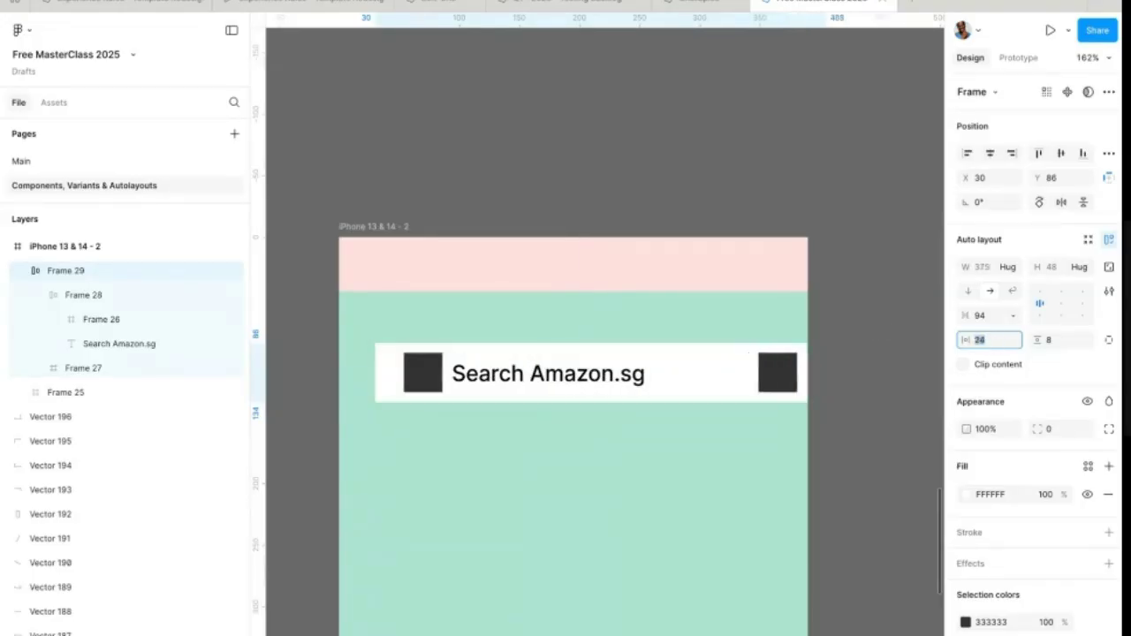
pyautogui.hotkey('shift', 'Down')
pyautogui.hotkey('shift', 'Down')
pyautogui.hotkey('shift', 'Down')
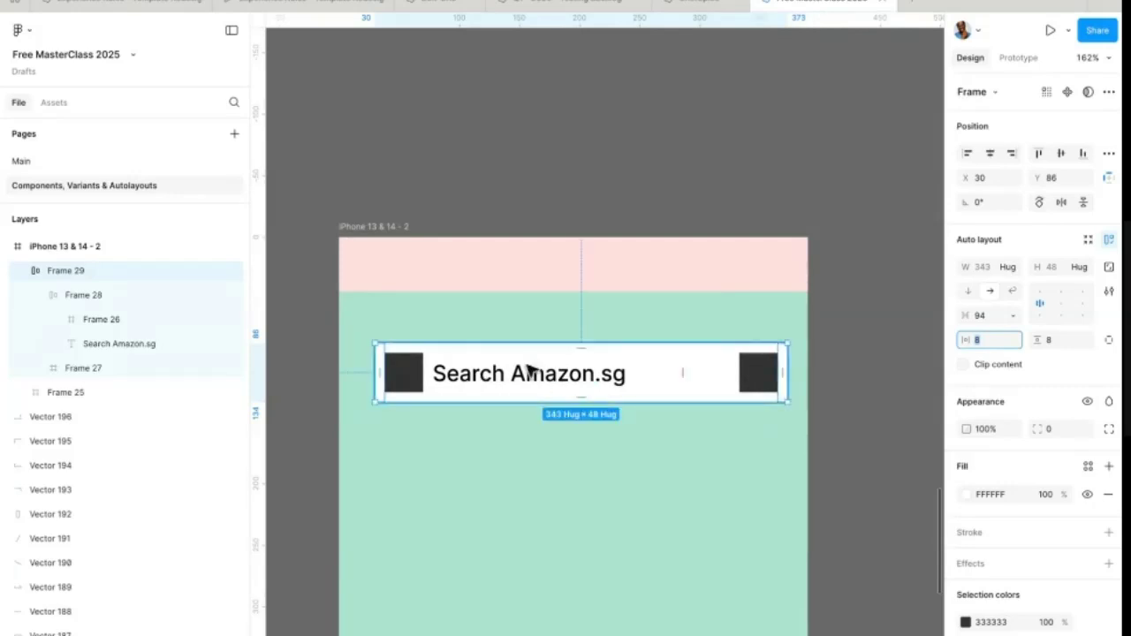
# Step: Examine the border and rounded corners of the reference search bar against the recreated one
pyautogui.scroll(-5, 701, 437)
pyautogui.hscroll(-3, 702, 439)
pyautogui.scroll(-2, 701, 439)
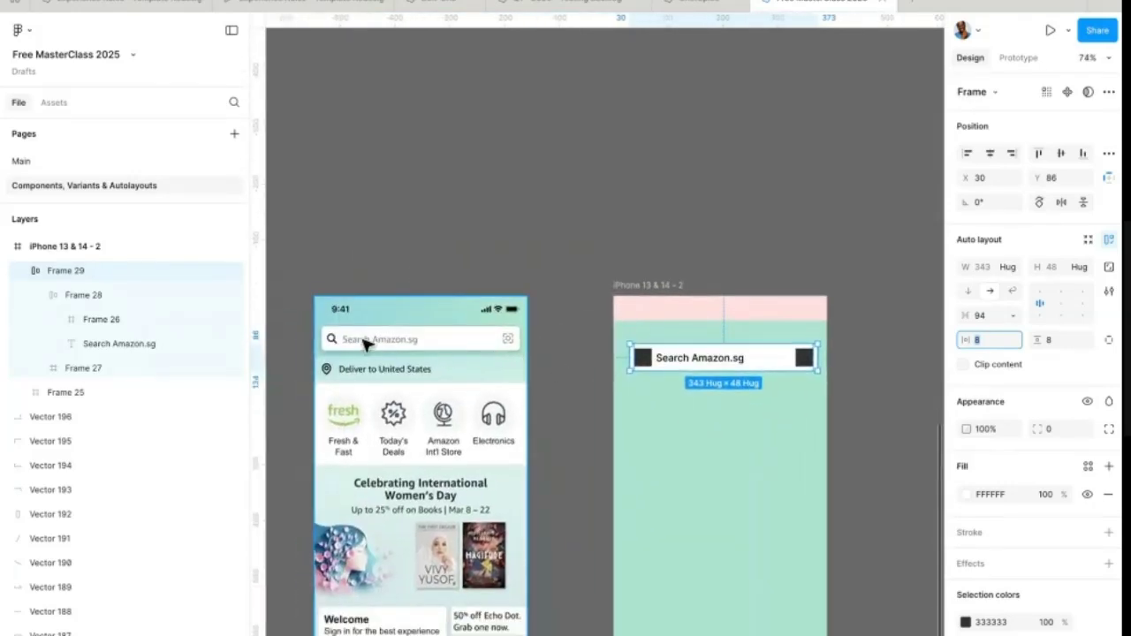
pyautogui.scroll(5, 348, 341)
pyautogui.scroll(-3, 348, 350)
pyautogui.hscroll(-2, 465, 336)
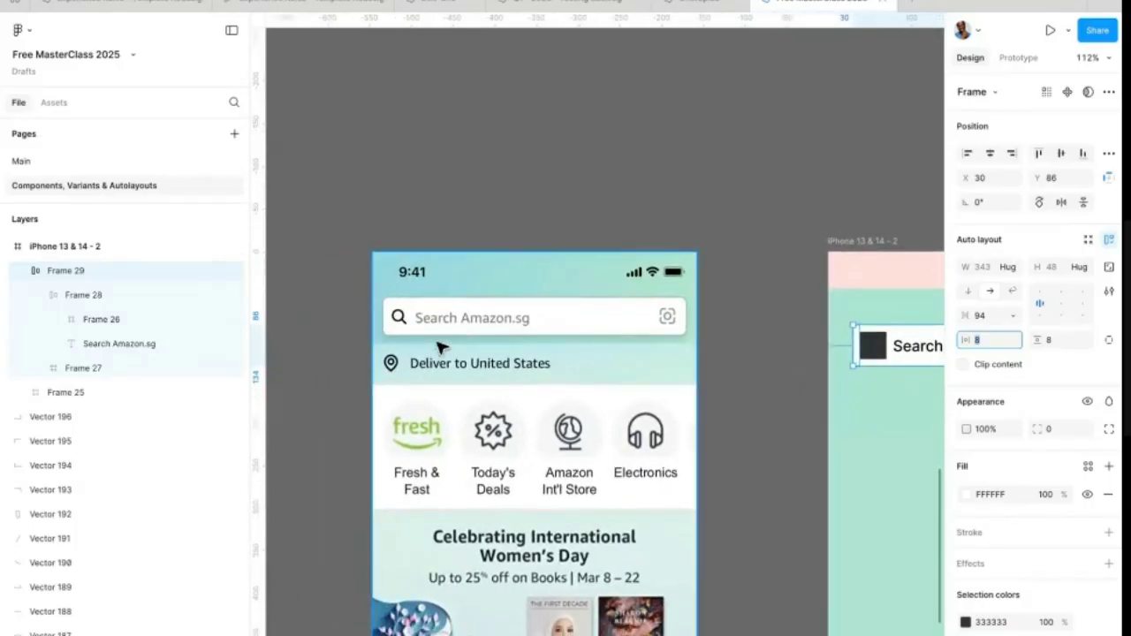
pyautogui.scroll(1, 466, 336)
pyautogui.scroll(-1, 407, 323)
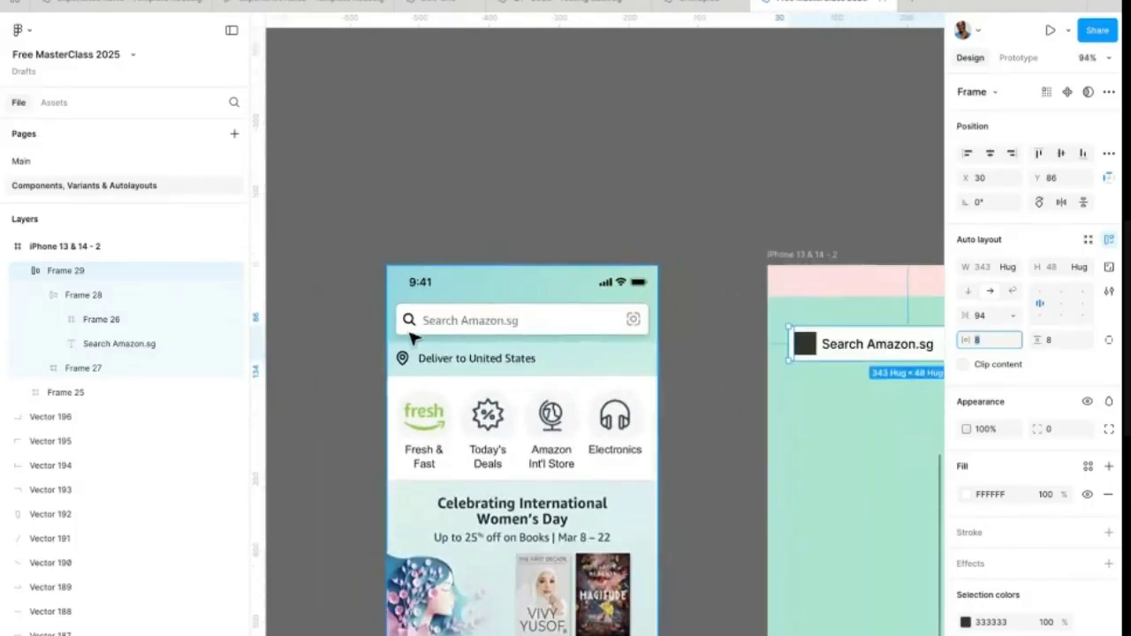
pyautogui.scroll(4, 393, 283)
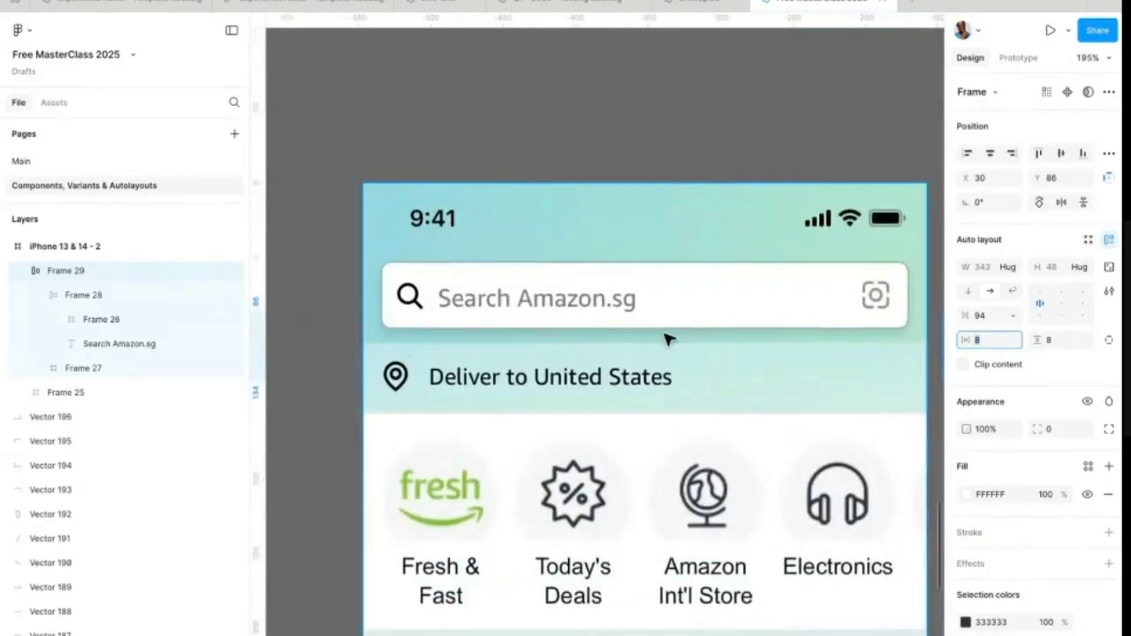
pyautogui.scroll(-4, 486, 294)
pyautogui.hscroll(4, 530, 298)
pyautogui.scroll(5, 621, 305)
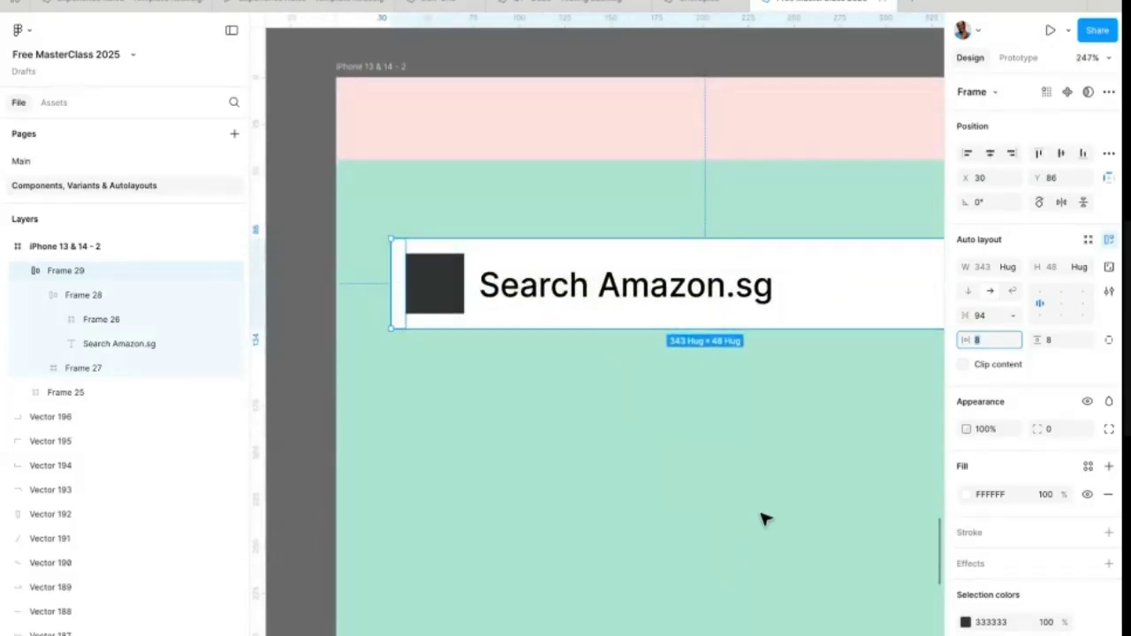
# Step: Add an inside stroke of weight 1 to the search bar frame and colour it light grey B8B8B8
pyautogui.click(1107, 532)
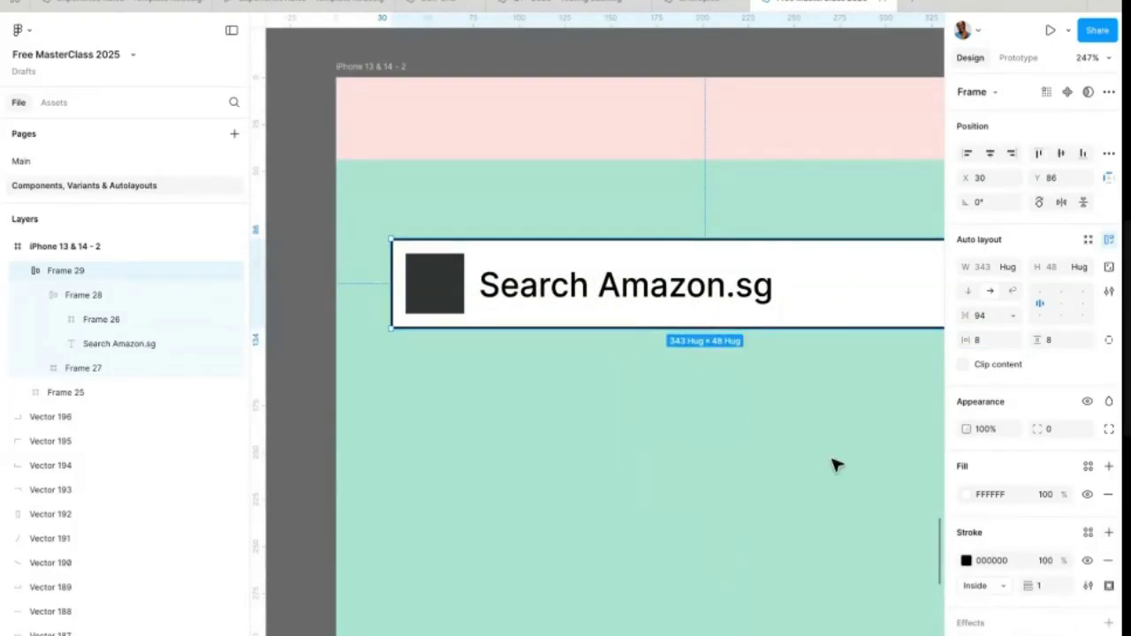
pyautogui.click(966, 561)
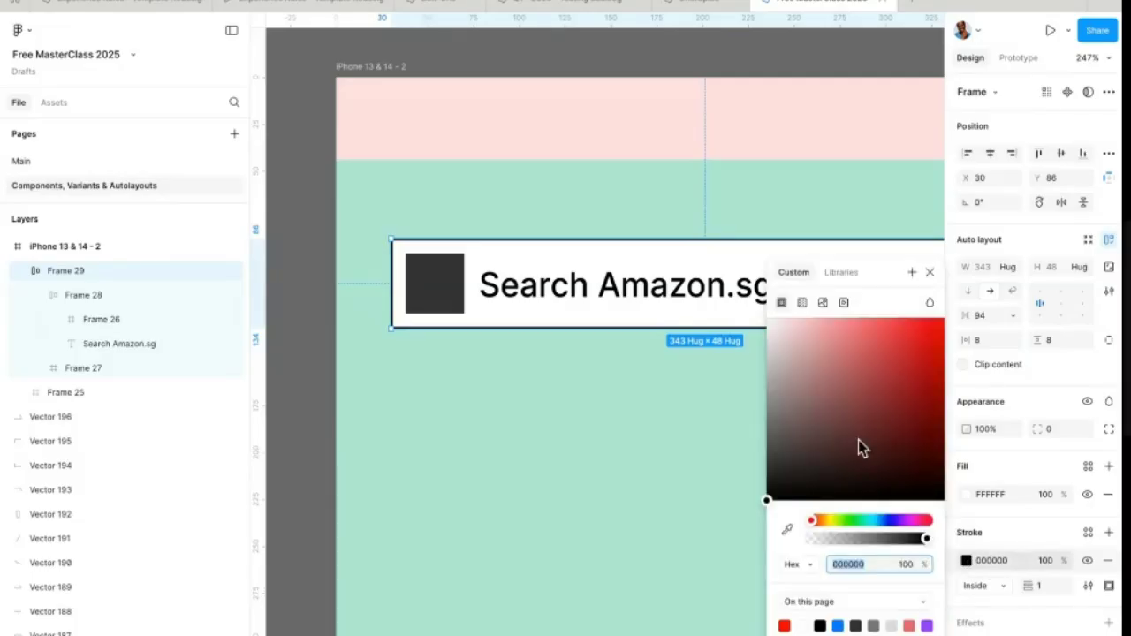
pyautogui.moveTo(801, 435)
pyautogui.mouseDown()
pyautogui.moveTo(807, 421)
pyautogui.moveTo(749, 396)
pyautogui.moveTo(742, 373)
pyautogui.moveTo(741, 384)
pyautogui.moveTo(721, 362)
pyautogui.moveTo(717, 460)
pyautogui.moveTo(709, 497)
pyautogui.moveTo(694, 448)
pyautogui.moveTo(692, 514)
pyautogui.moveTo(648, 465)
pyautogui.moveTo(772, 455)
pyautogui.moveTo(731, 376)
pyautogui.mouseUp()
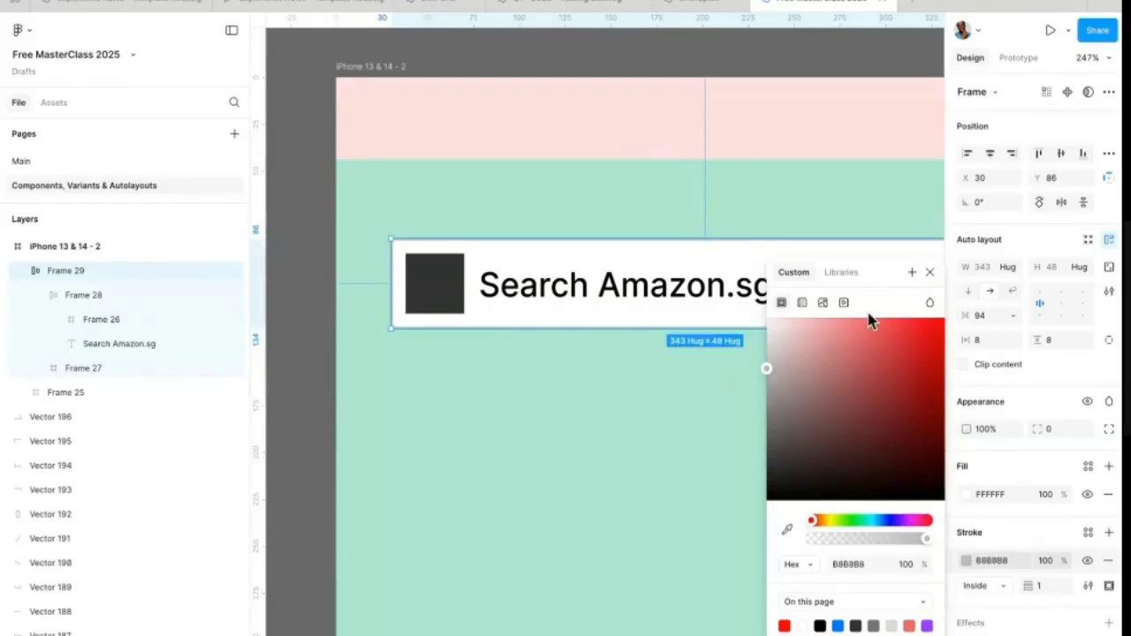
pyautogui.click(928, 272)
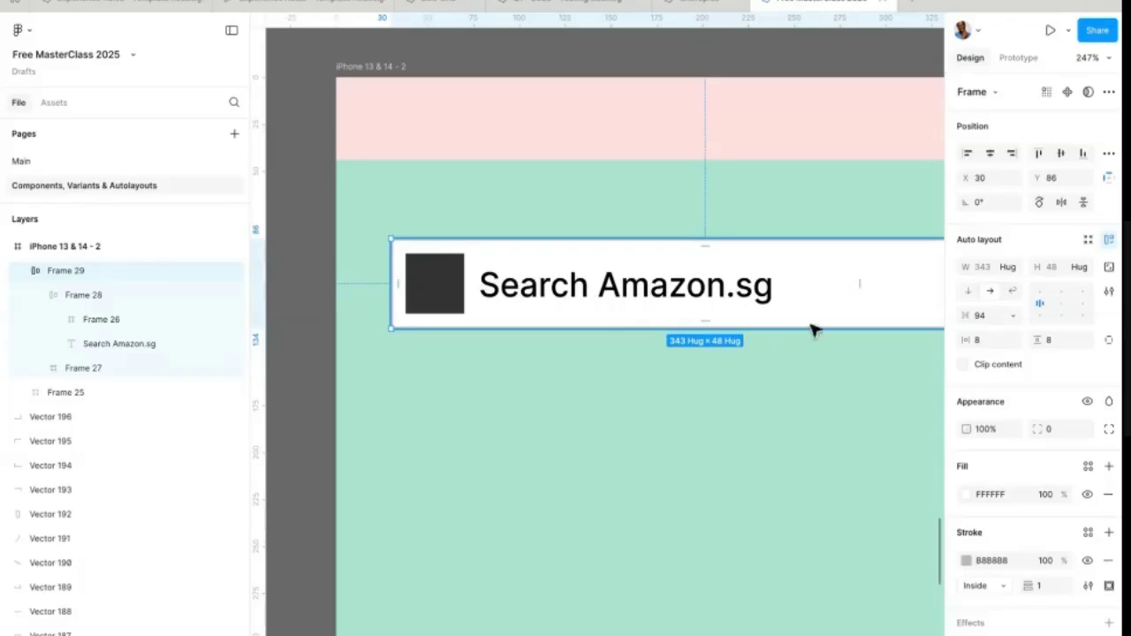
# Step: Set the corner radius of the search bar frame to 8
pyautogui.write('8')
pyautogui.press('Return')
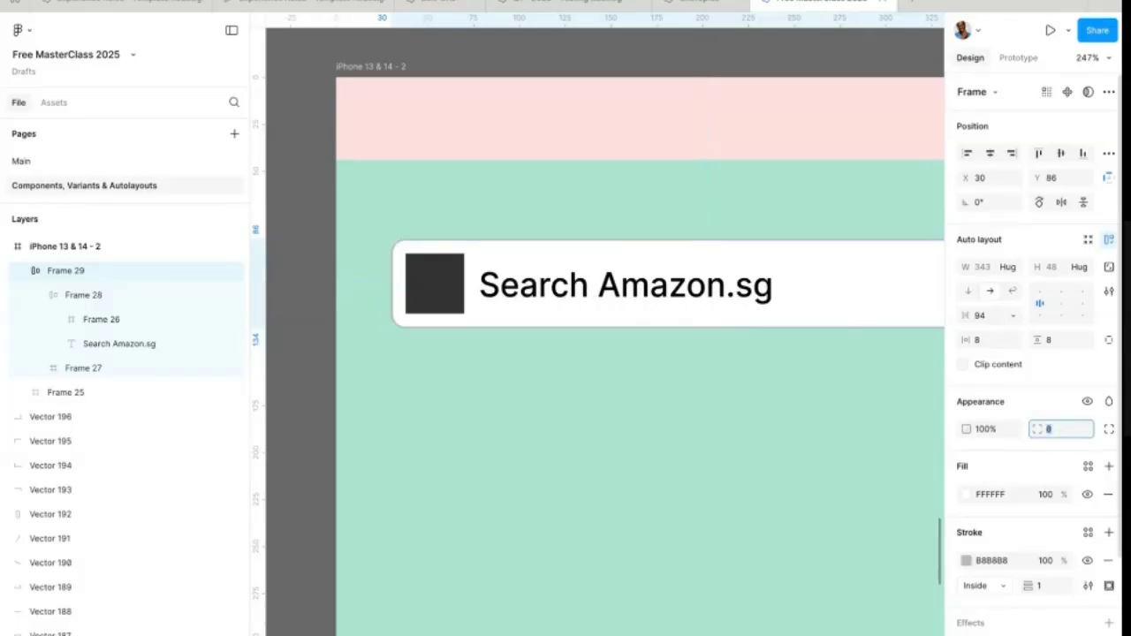
pyautogui.click(595, 437)
# Step: Compare the reference search bar's icon, text and outline with the recreated search bar
pyautogui.scroll(-5, 595, 436)
pyautogui.scroll(-4, 598, 442)
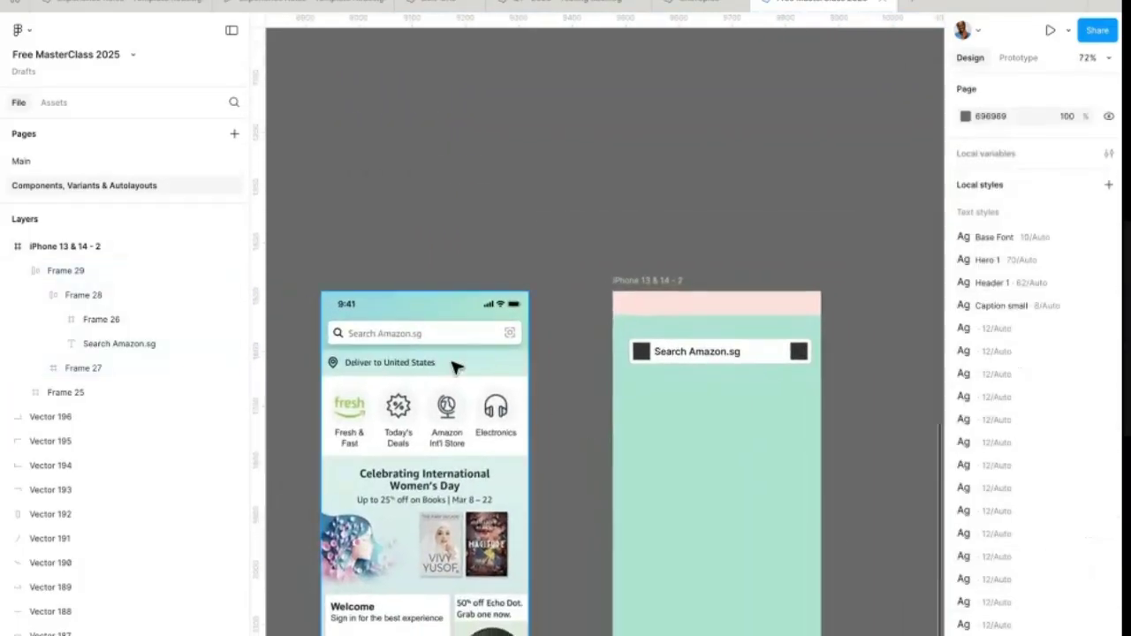
pyautogui.scroll(8, 457, 365)
pyautogui.hscroll(-4, 630, 281)
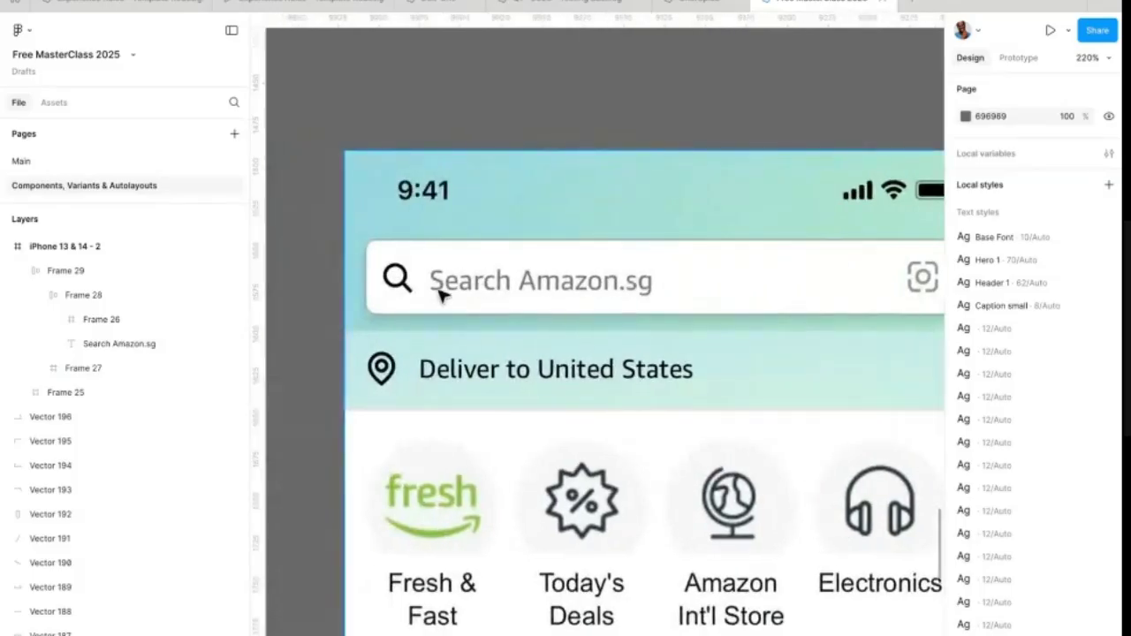
pyautogui.scroll(-5, 439, 293)
pyautogui.scroll(5, 430, 291)
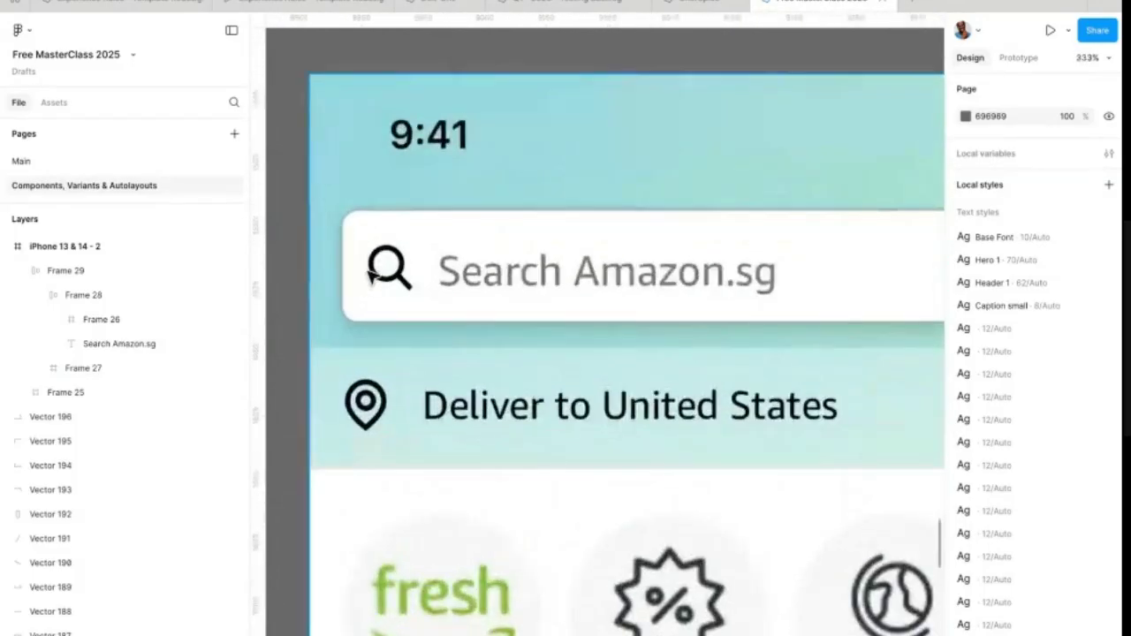
pyautogui.scroll(-5, 434, 310)
pyautogui.hscroll(5, 621, 306)
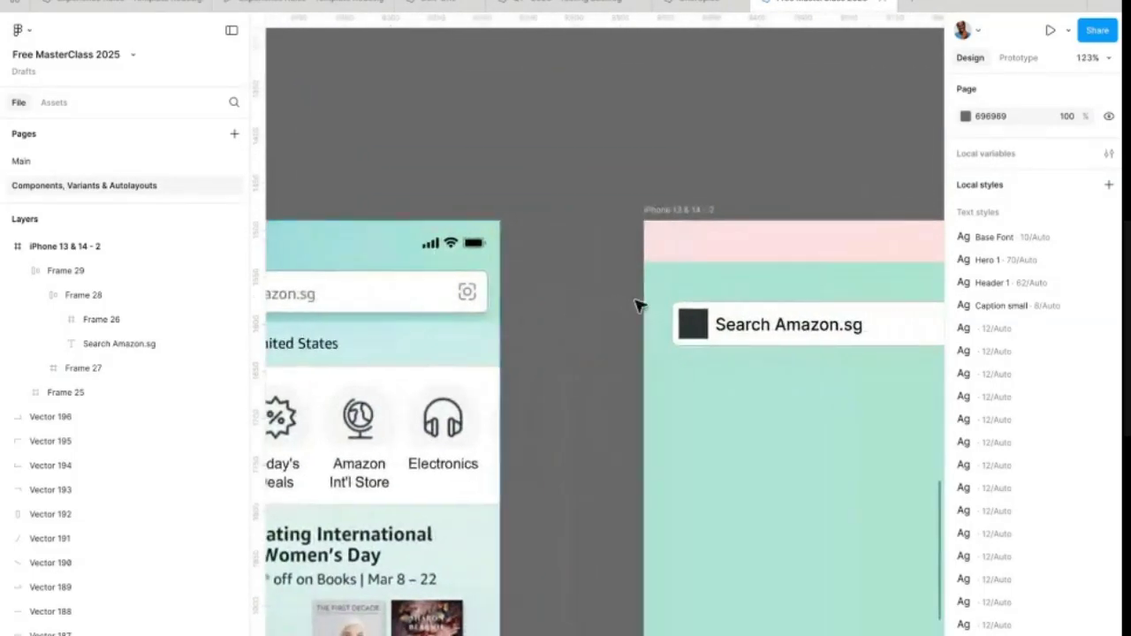
pyautogui.hscroll(2, 793, 305)
pyautogui.scroll(-1, 792, 304)
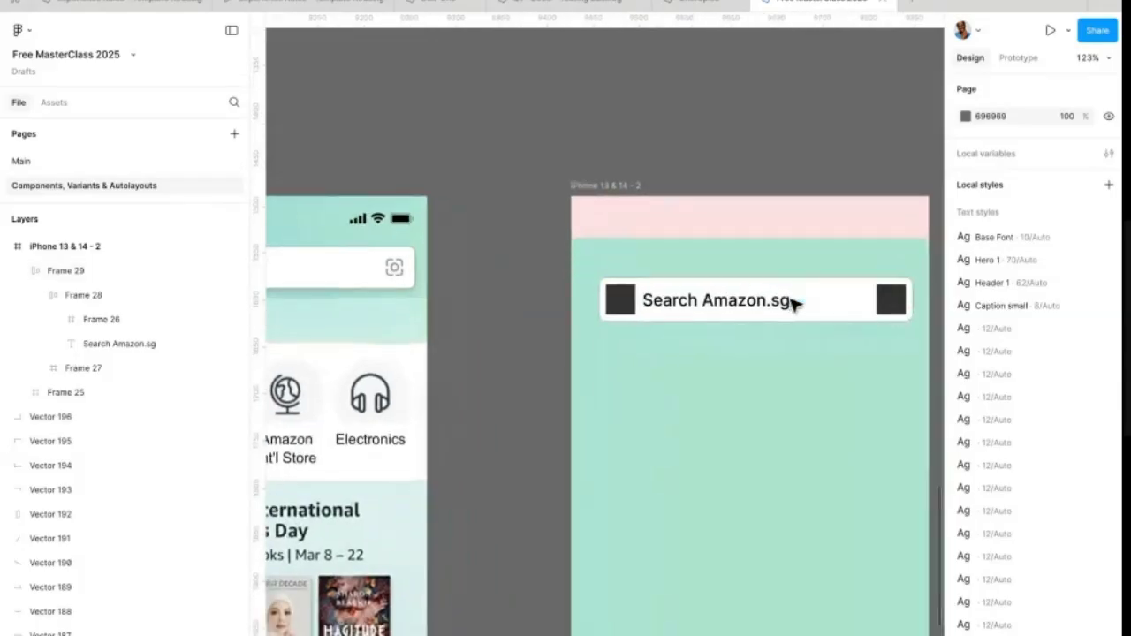
# Step: Change the fill of the Search Amazon.sg text to a medium grey like the reference placeholder text
pyautogui.doubleClick(707, 304)
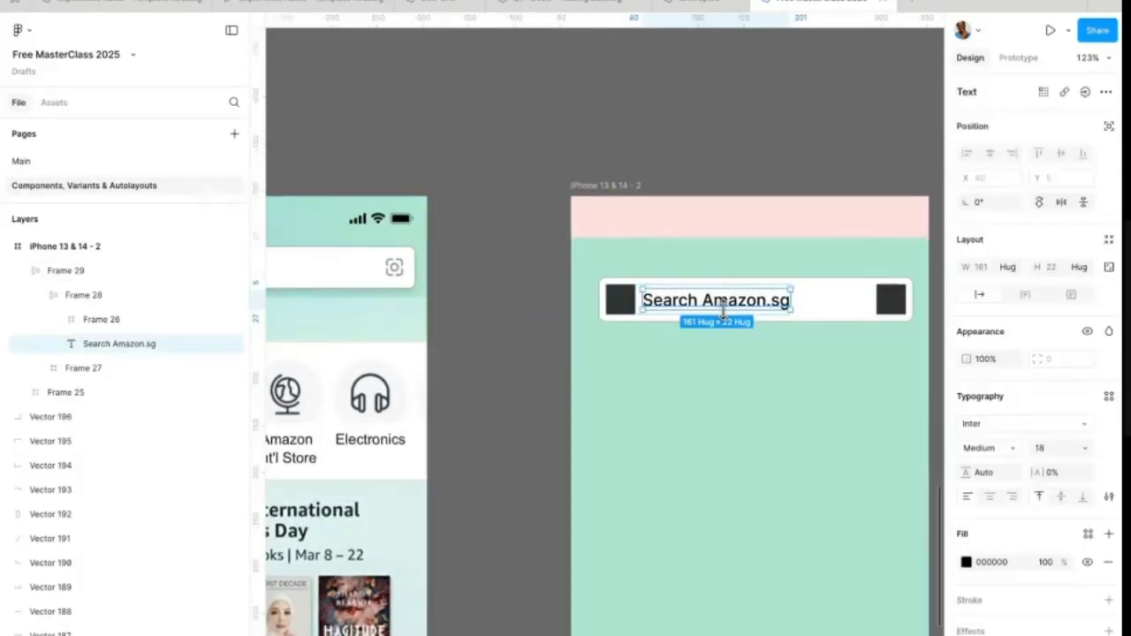
pyautogui.hscroll(-3, 722, 310)
pyautogui.hscroll(3, 724, 312)
pyautogui.scroll(1, 725, 313)
pyautogui.hscroll(-4, 725, 313)
pyautogui.hscroll(-3, 723, 316)
pyautogui.scroll(1, 722, 315)
pyautogui.hscroll(2, 447, 362)
pyautogui.scroll(-1, 446, 362)
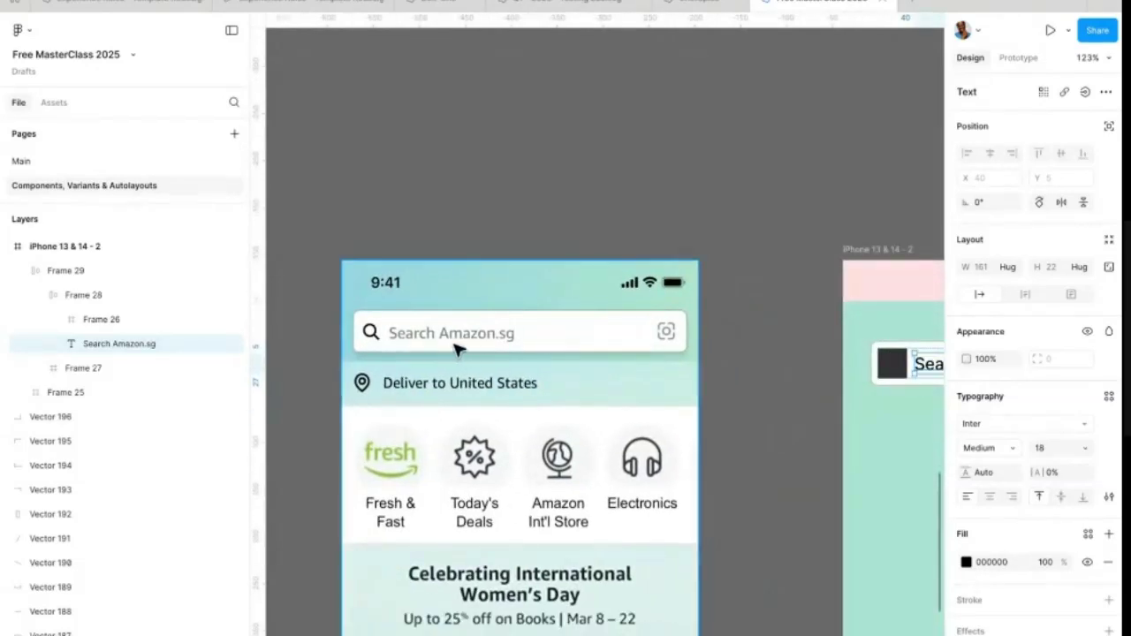
pyautogui.hscroll(5, 613, 359)
pyautogui.scroll(-1, 613, 359)
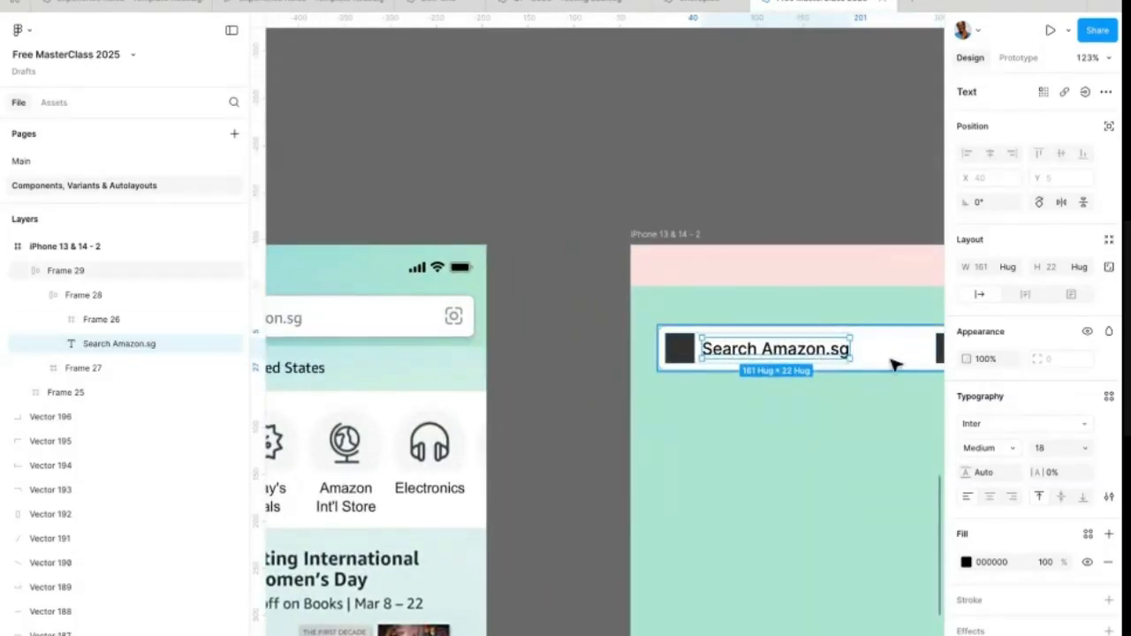
pyautogui.scroll(5, 888, 356)
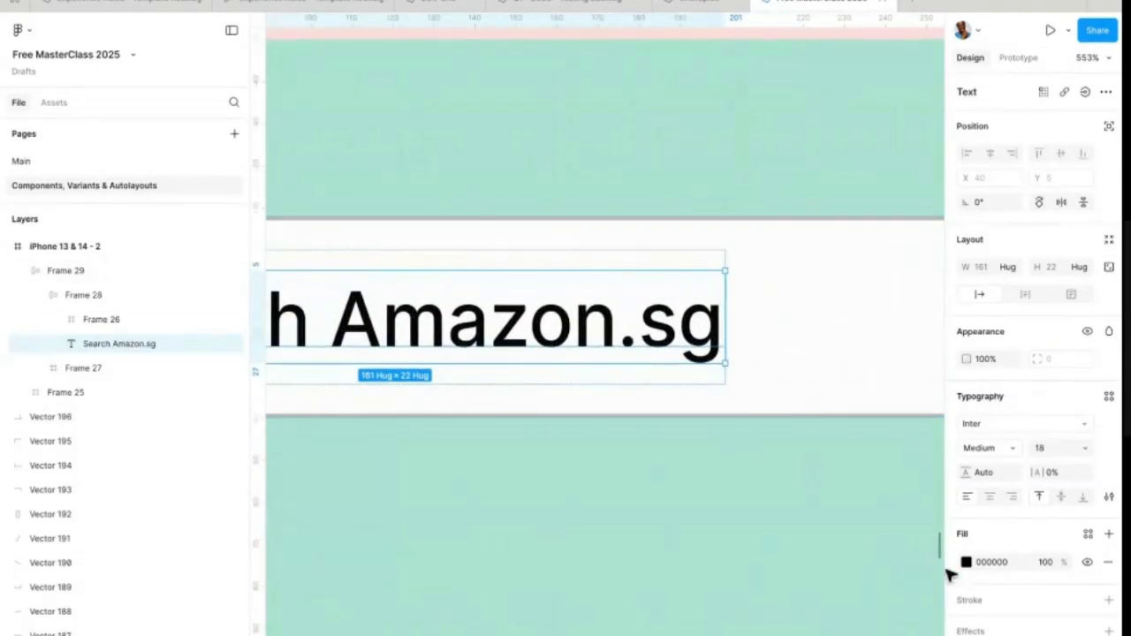
pyautogui.click(966, 562)
pyautogui.moveTo(807, 462); pyautogui.dragTo(727, 398)
pyautogui.click(666, 472)
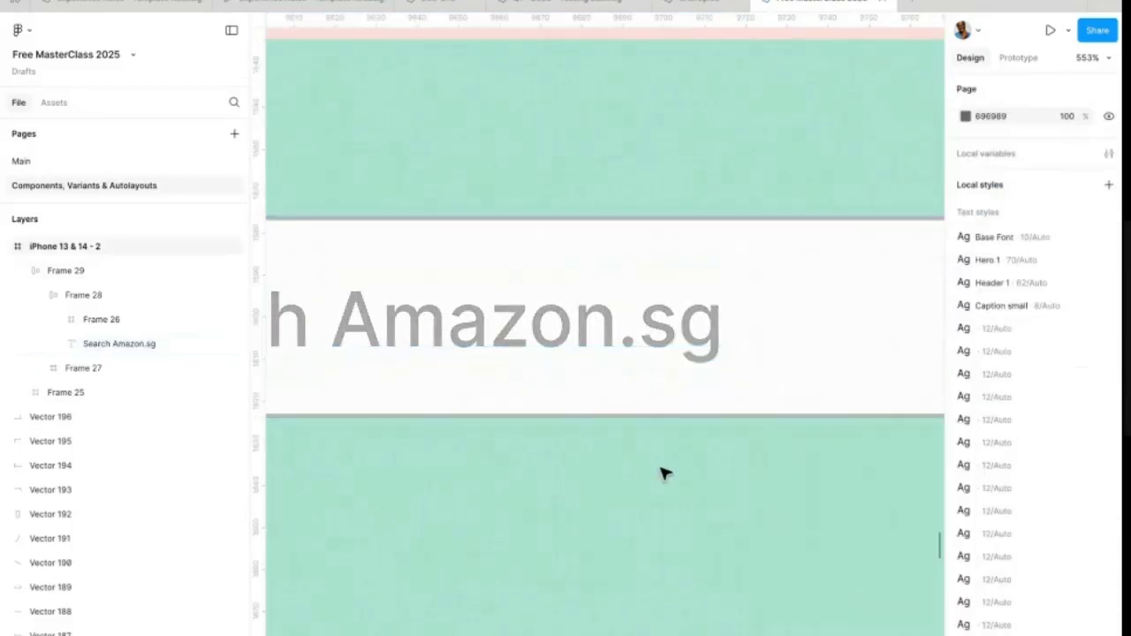
# Step: Try to narrow the search bar frame to a width of about 273, and undo the resize
pyautogui.scroll(-4, 666, 472)
pyautogui.scroll(-3, 666, 472)
pyautogui.click(679, 409)
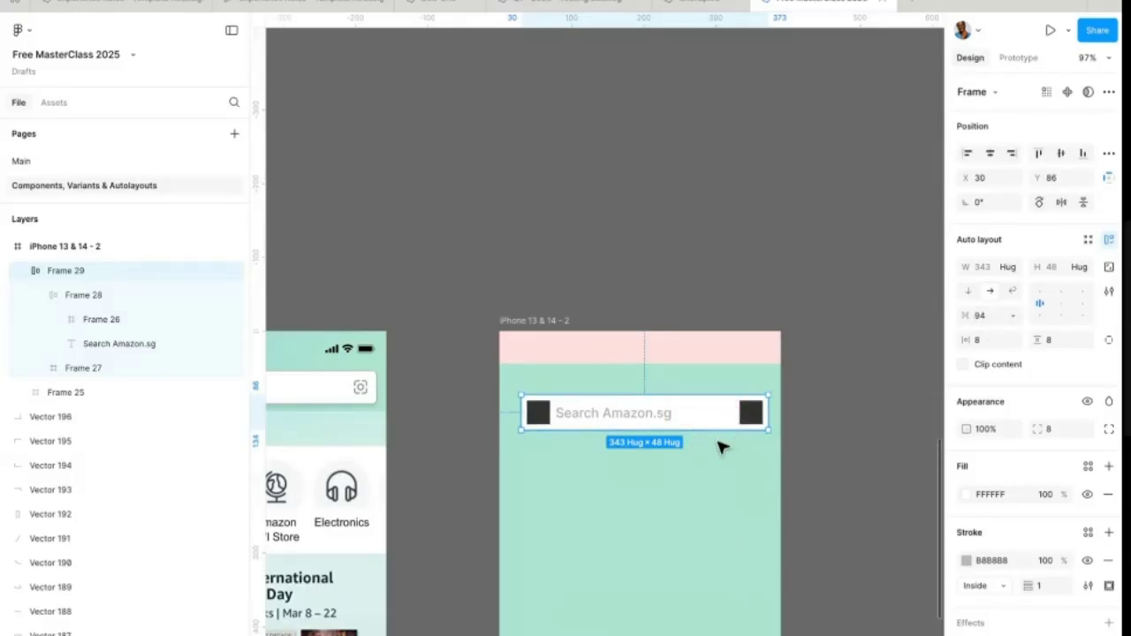
pyautogui.moveTo(766, 418); pyautogui.dragTo(718, 439)
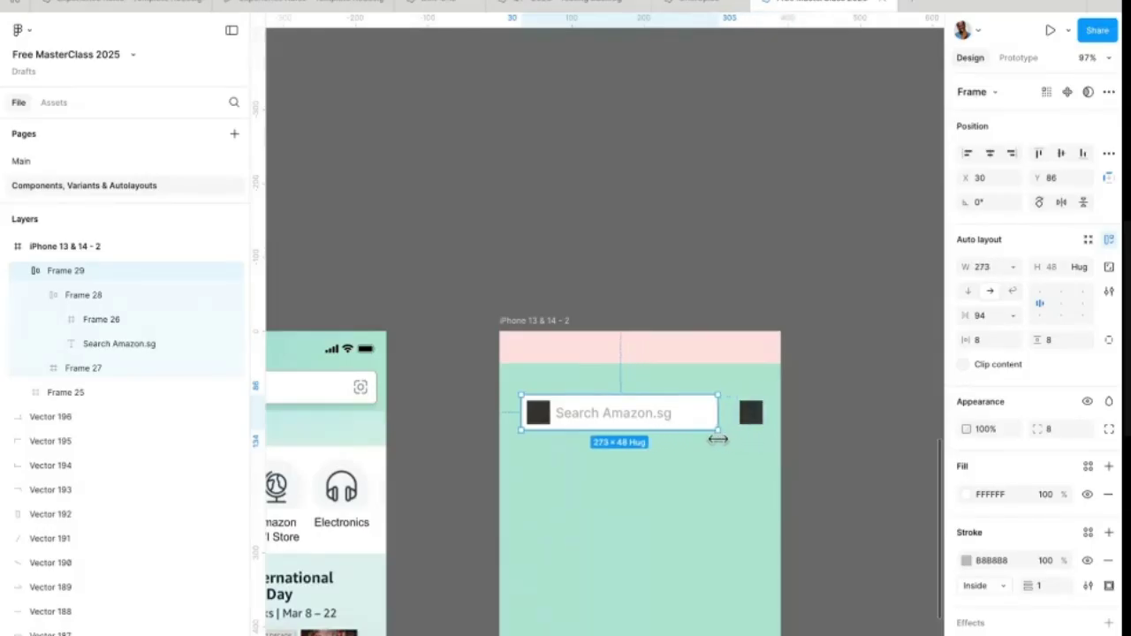
pyautogui.press('ctrl+super+space')
pyautogui.press('super+z')
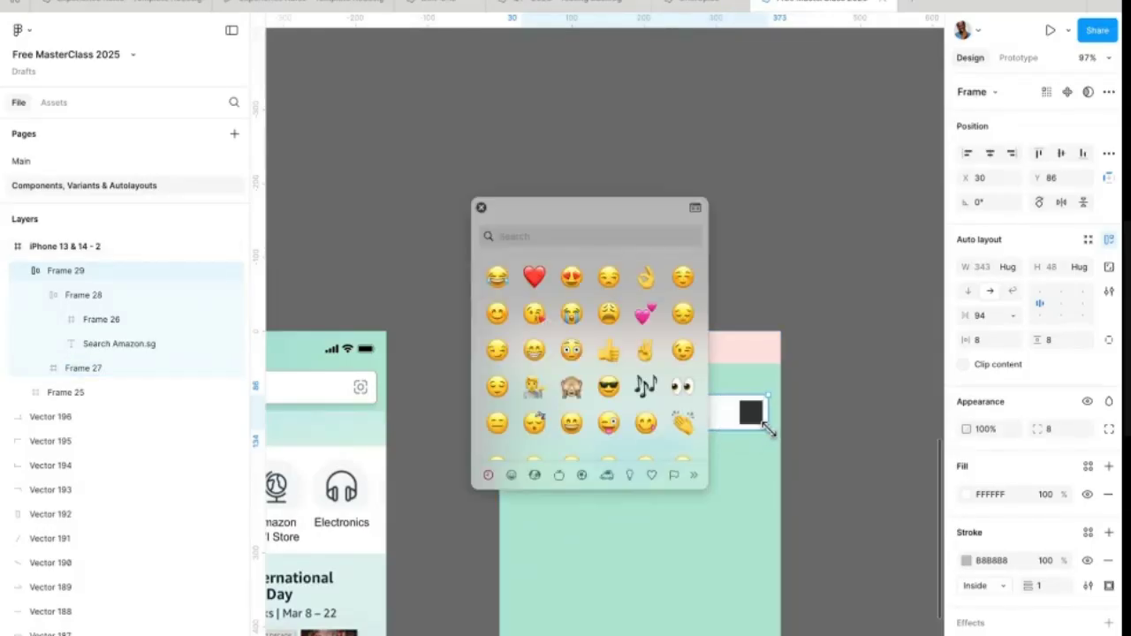
pyautogui.click(481, 207)
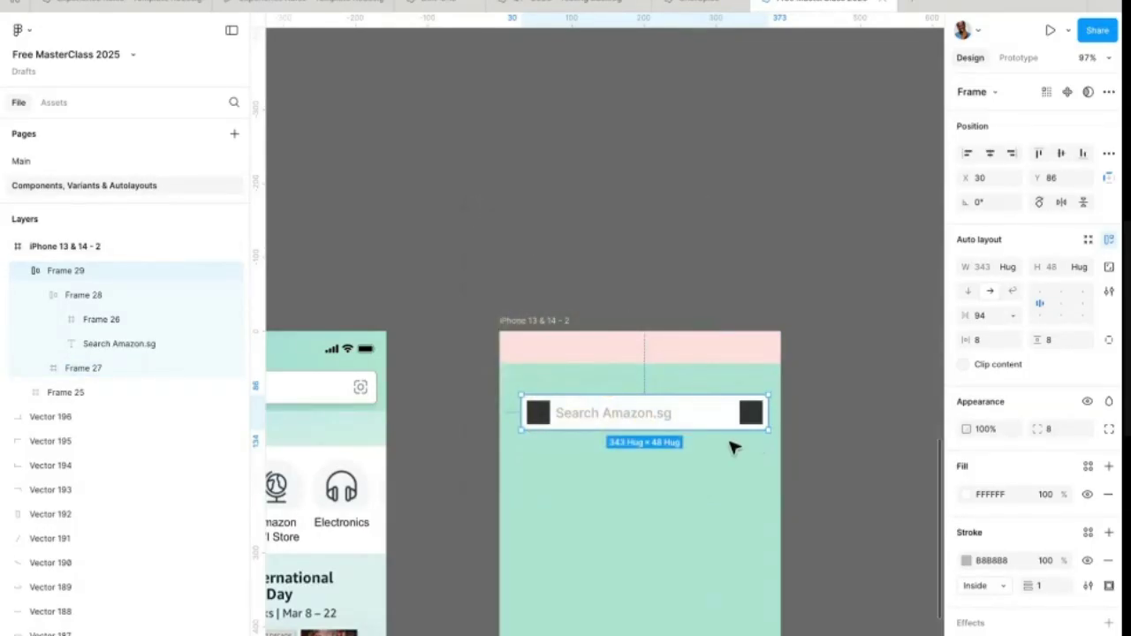
pyautogui.press('Escape')
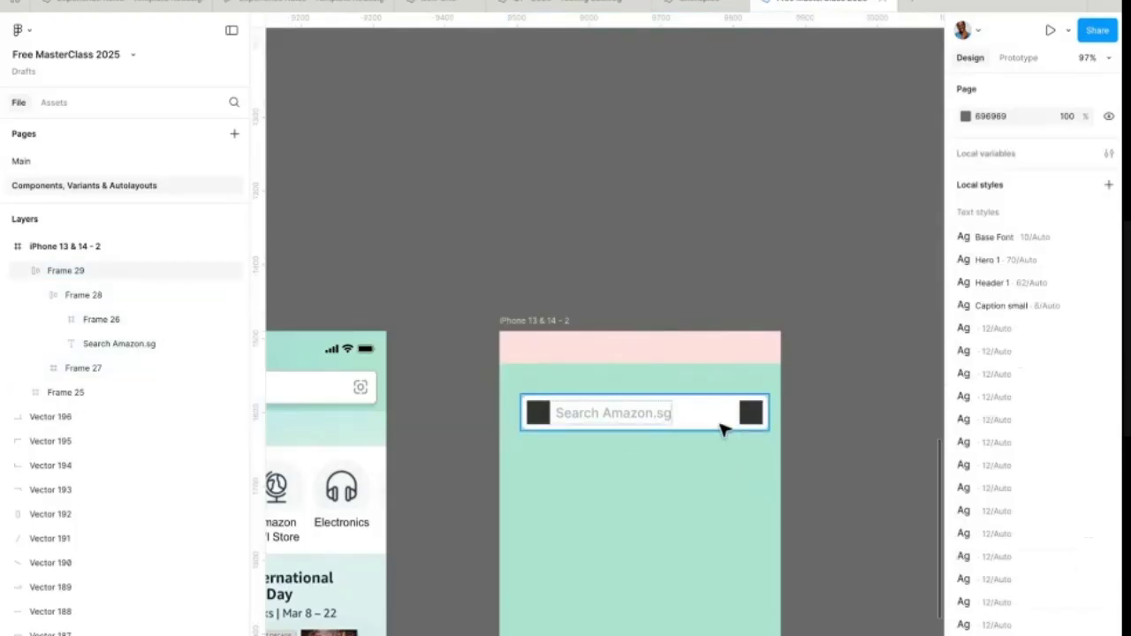
# Step: Set the search bar frame's horizontal auto layout gap to Auto and resize its width to about 335
pyautogui.click(720, 429)
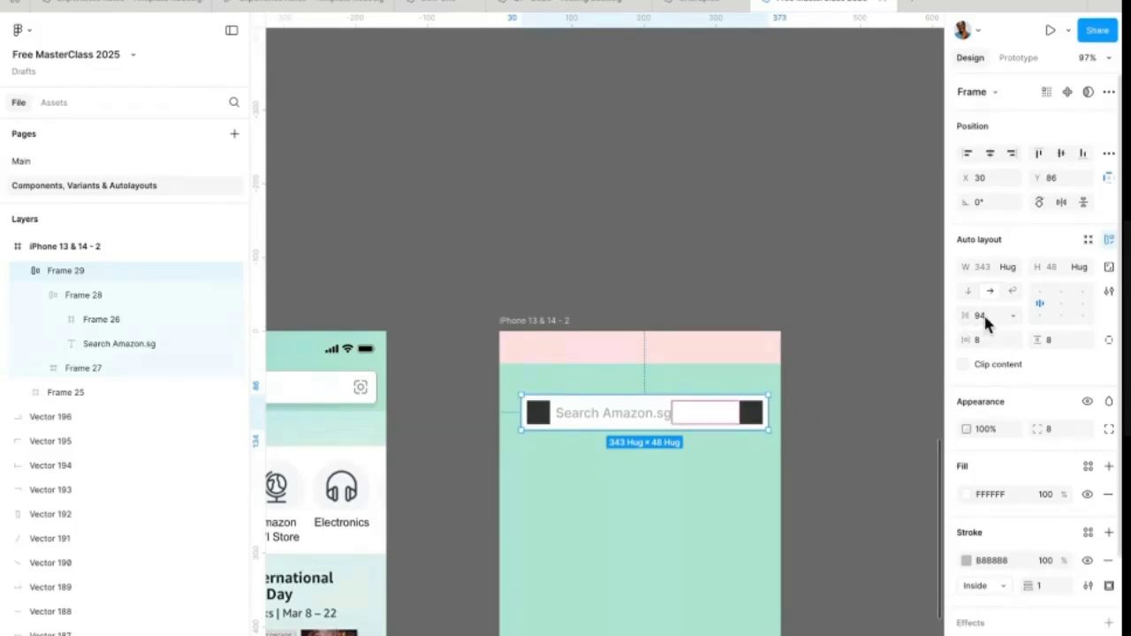
pyautogui.write('Auto')
pyautogui.press('Return')
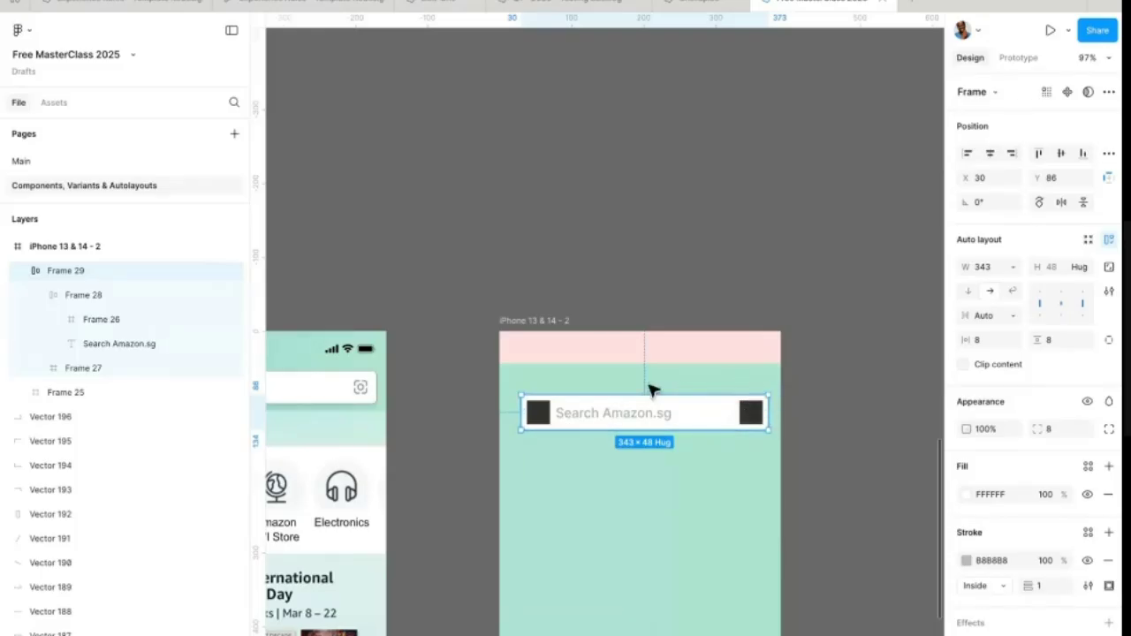
pyautogui.moveTo(765, 421)
pyautogui.mouseDown()
pyautogui.moveTo(715, 424)
pyautogui.moveTo(843, 421)
pyautogui.moveTo(687, 435)
pyautogui.moveTo(760, 439)
pyautogui.mouseUp()
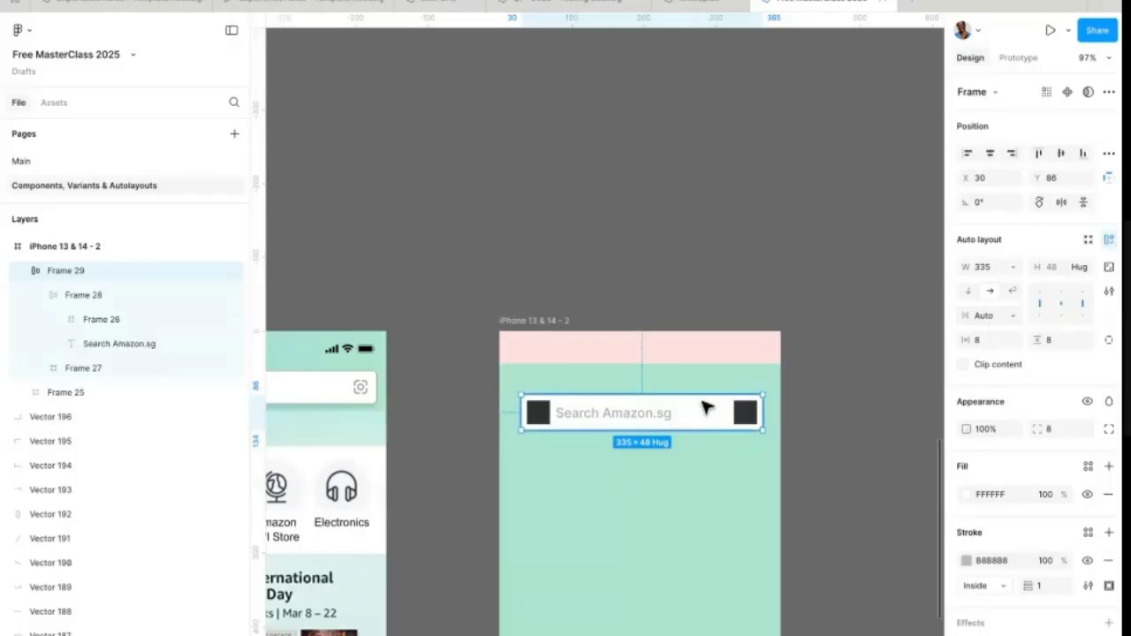
pyautogui.click(621, 464)
pyautogui.click(642, 422)
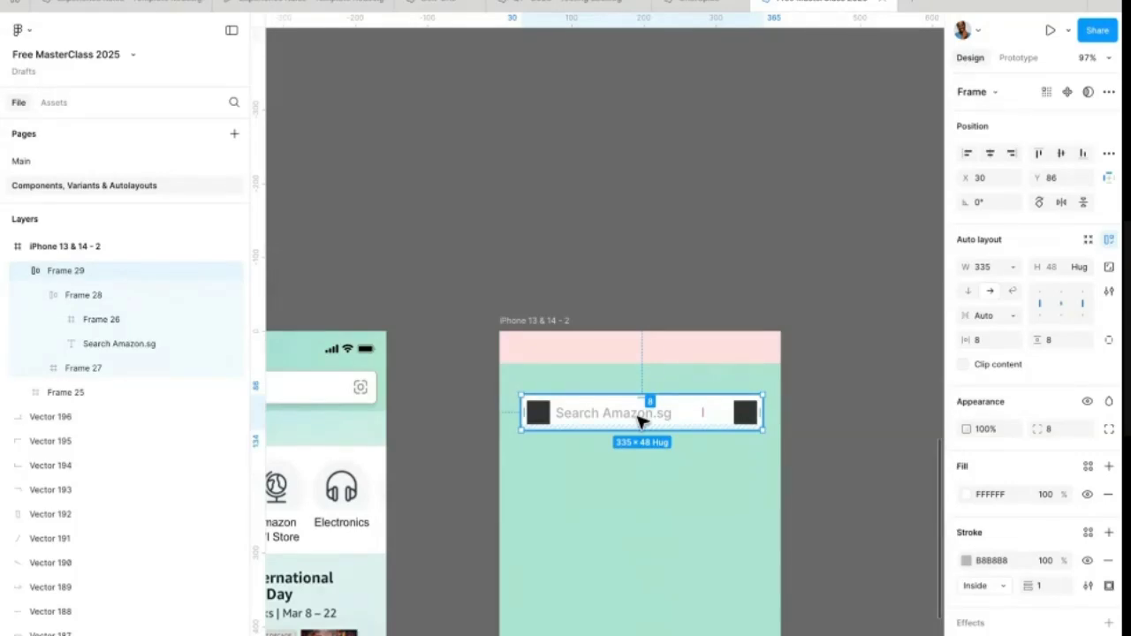
pyautogui.click(1010, 320)
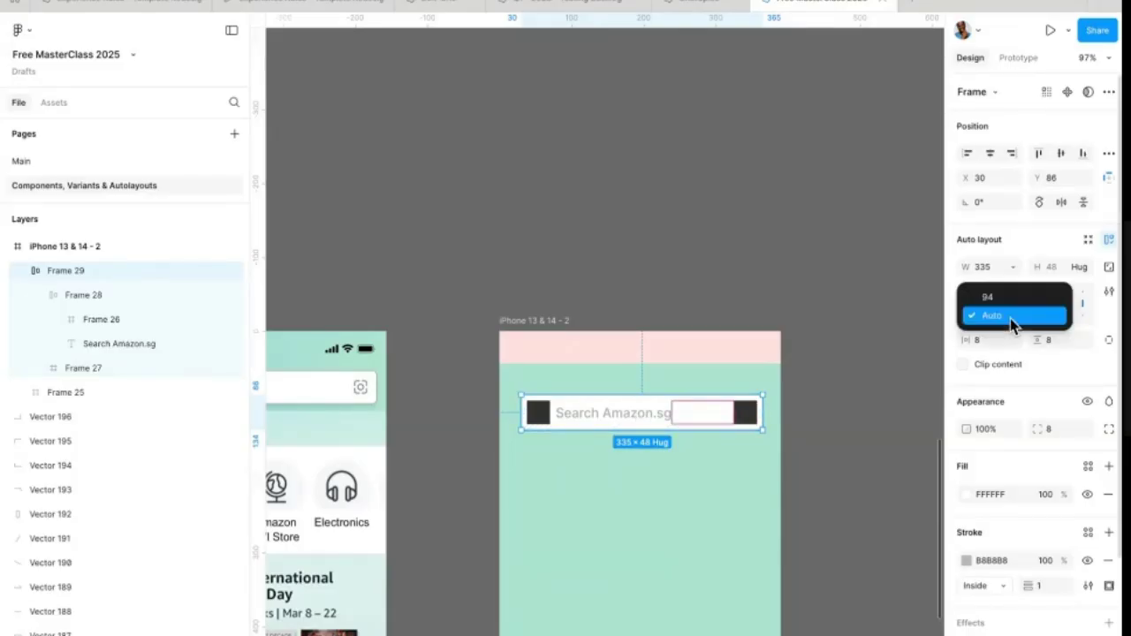
pyautogui.click(1022, 337)
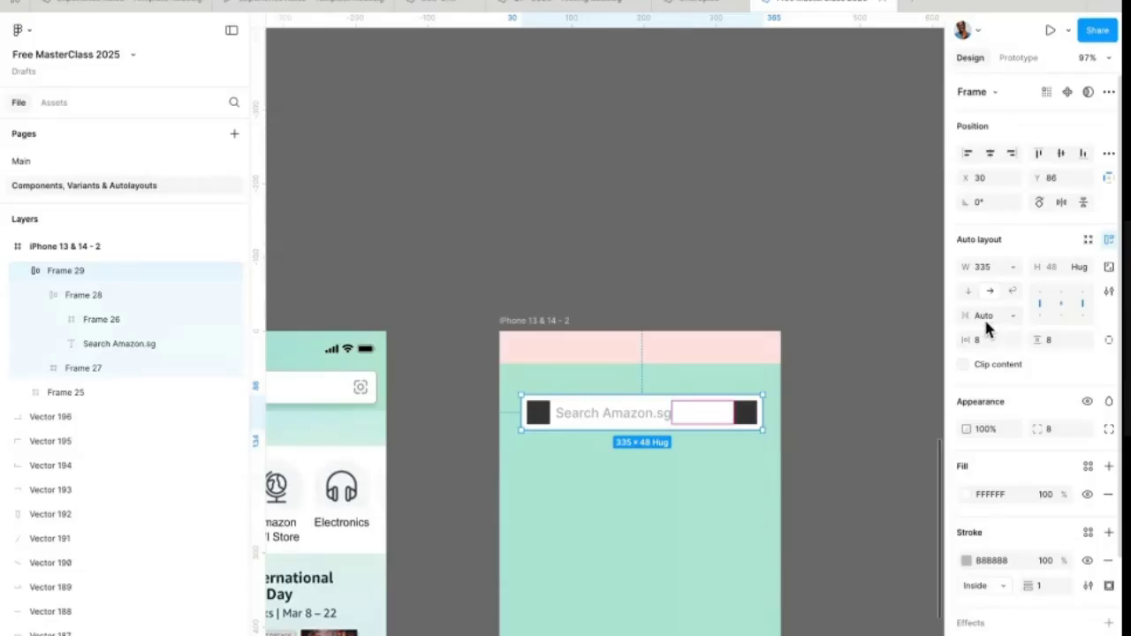
pyautogui.click(1006, 320)
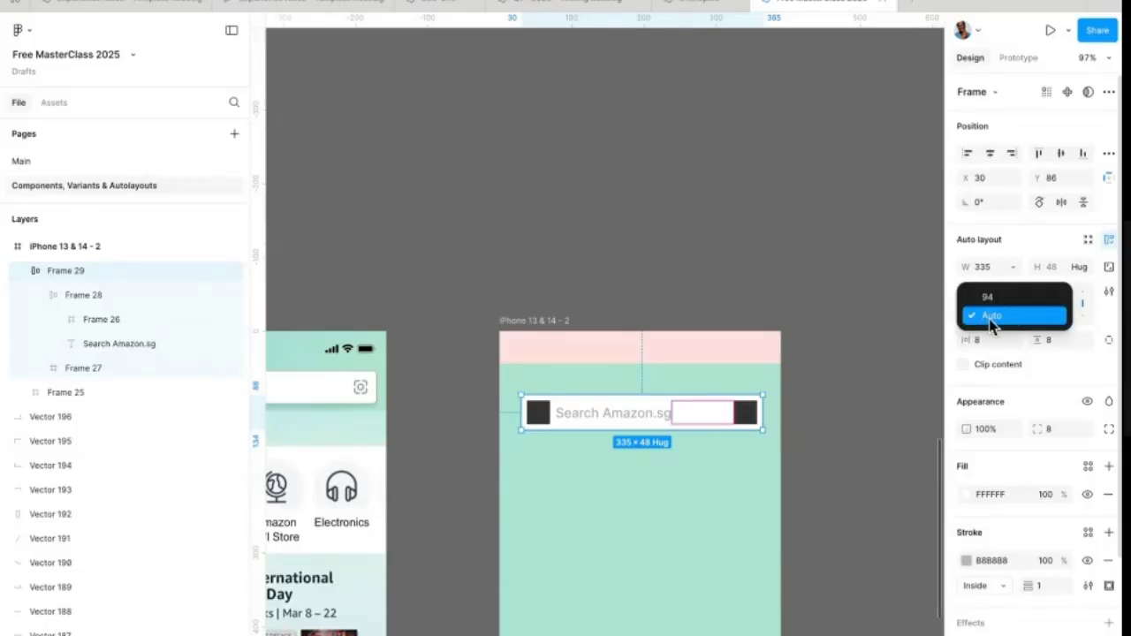
pyautogui.click(762, 420)
pyautogui.moveTo(762, 419)
pyautogui.mouseDown()
pyautogui.moveTo(715, 417)
pyautogui.moveTo(777, 421)
pyautogui.moveTo(762, 423)
pyautogui.mouseUp()
pyautogui.click(797, 424)
# Step: Center the search bar horizontally in the iPhone frame and move it up to Y 62
pyautogui.click(748, 416)
pyautogui.click(1013, 156)
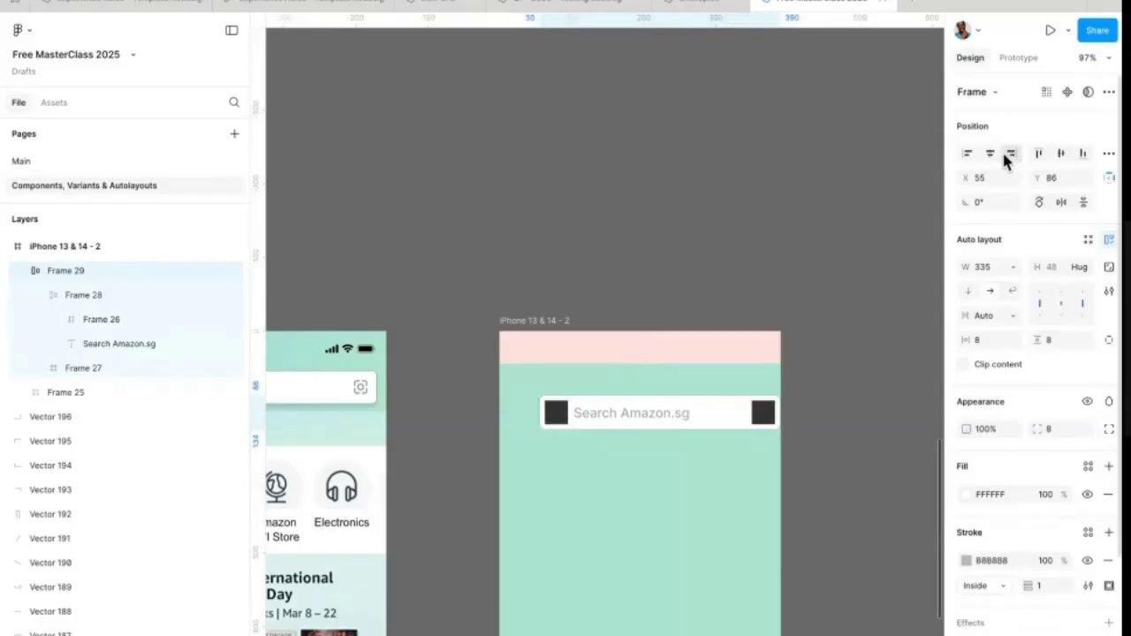
pyautogui.click(991, 153)
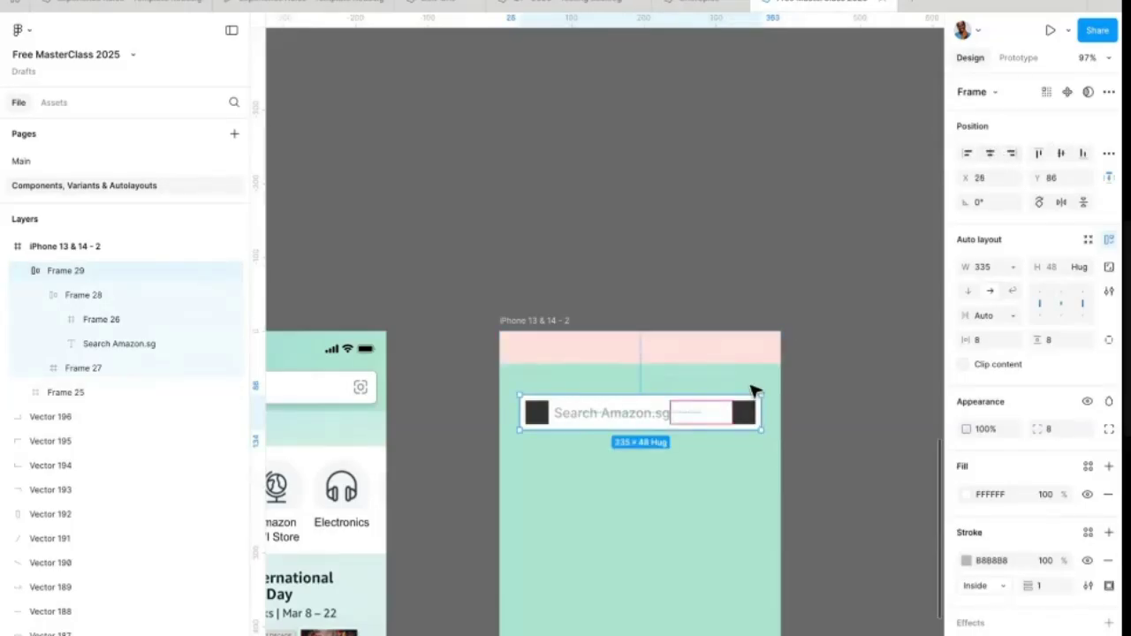
pyautogui.hotkey('shift', 'Up')
pyautogui.hotkey('shift', 'Up')
pyautogui.hotkey('shift', 'Up')
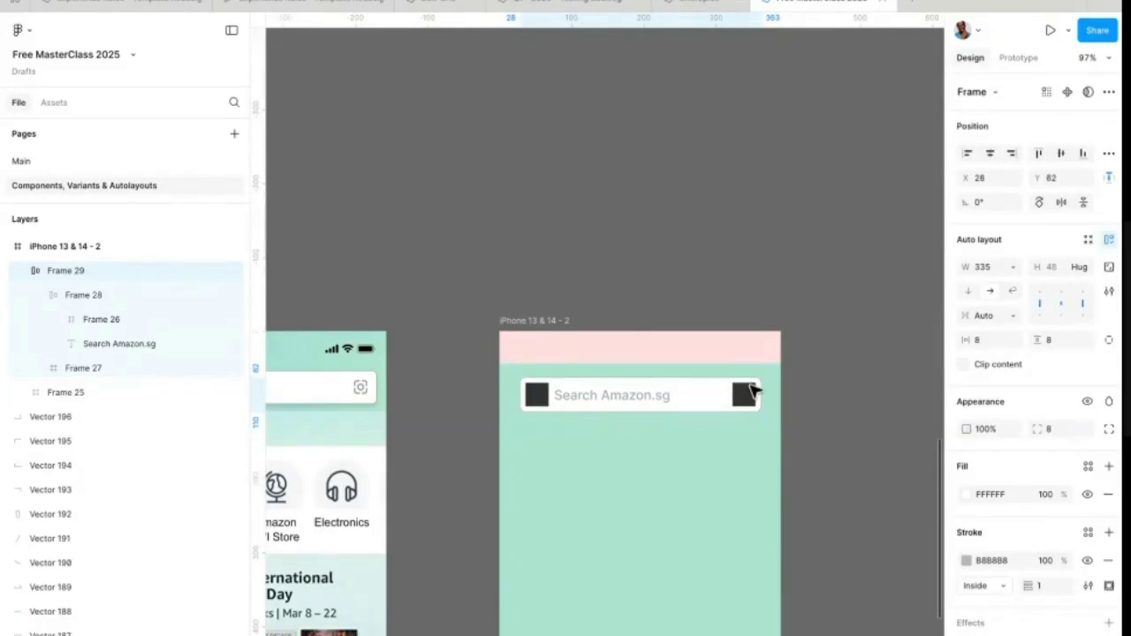
# Step: Duplicate the search bar frame directly below the original at Y 128 and remove the copy's stroke
pyautogui.scroll(-5, 751, 392)
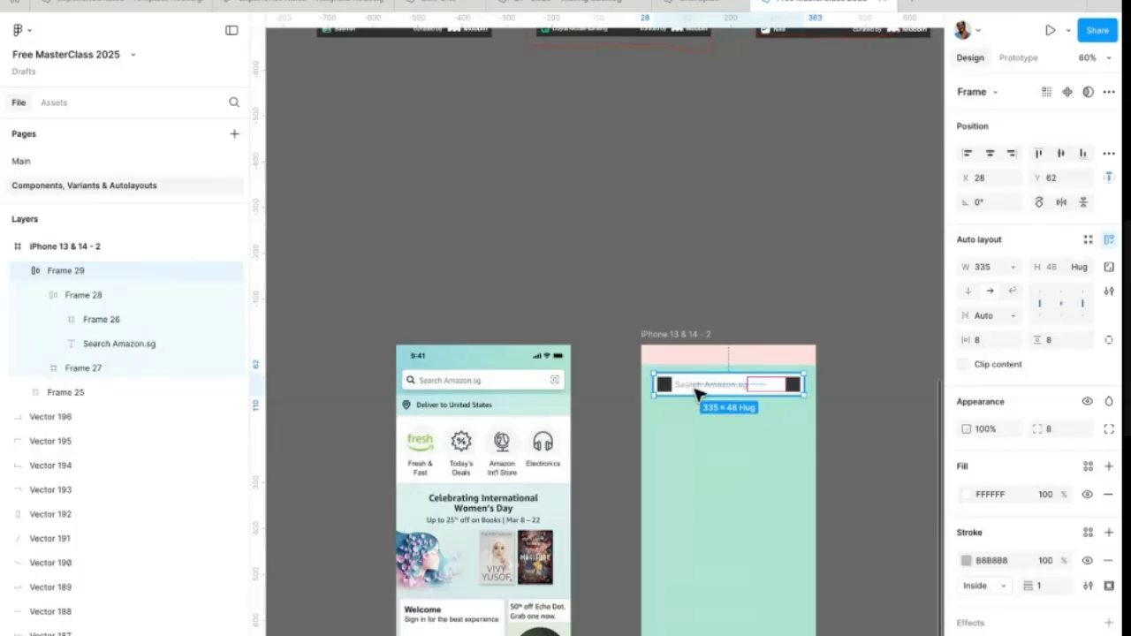
pyautogui.moveTo(707, 387); pyautogui.dragTo(707, 411)
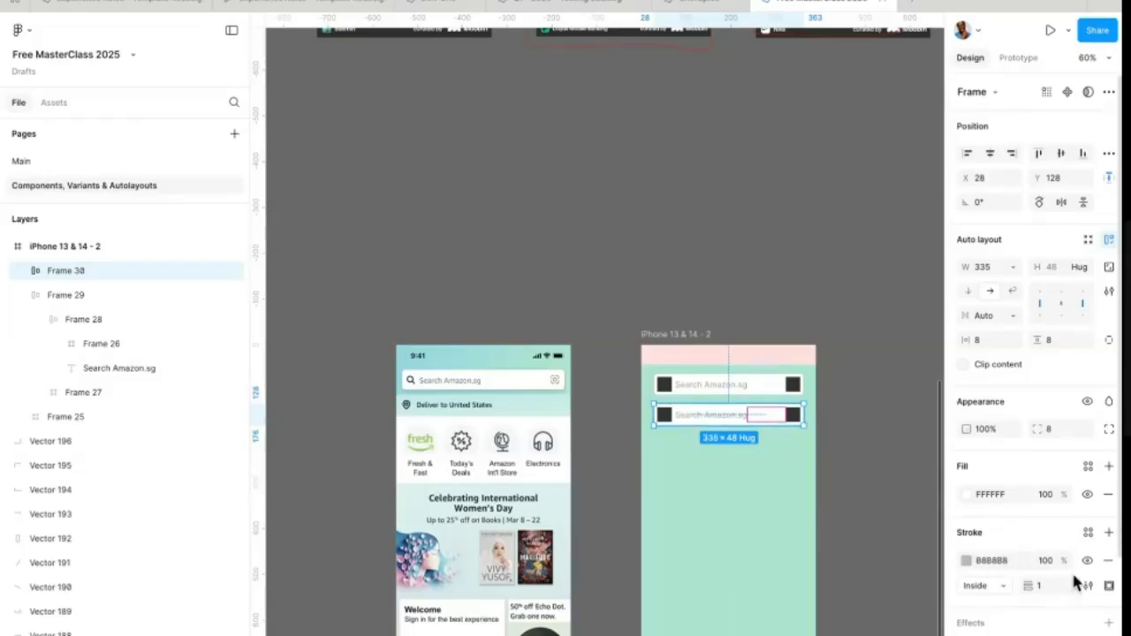
pyautogui.click(1108, 560)
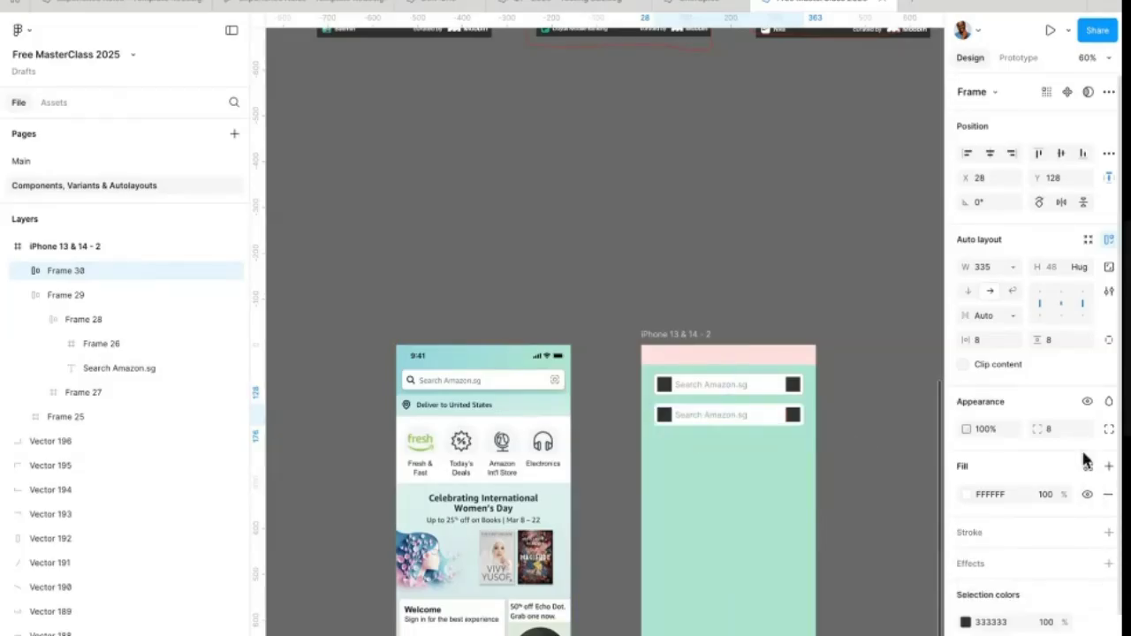
# Step: Set the duplicated bar's corner radius to 0 and stretch it across the iPhone frame's full width of 390
pyautogui.write('0')
pyautogui.press('Return')
pyautogui.scroll(3, 490, 344)
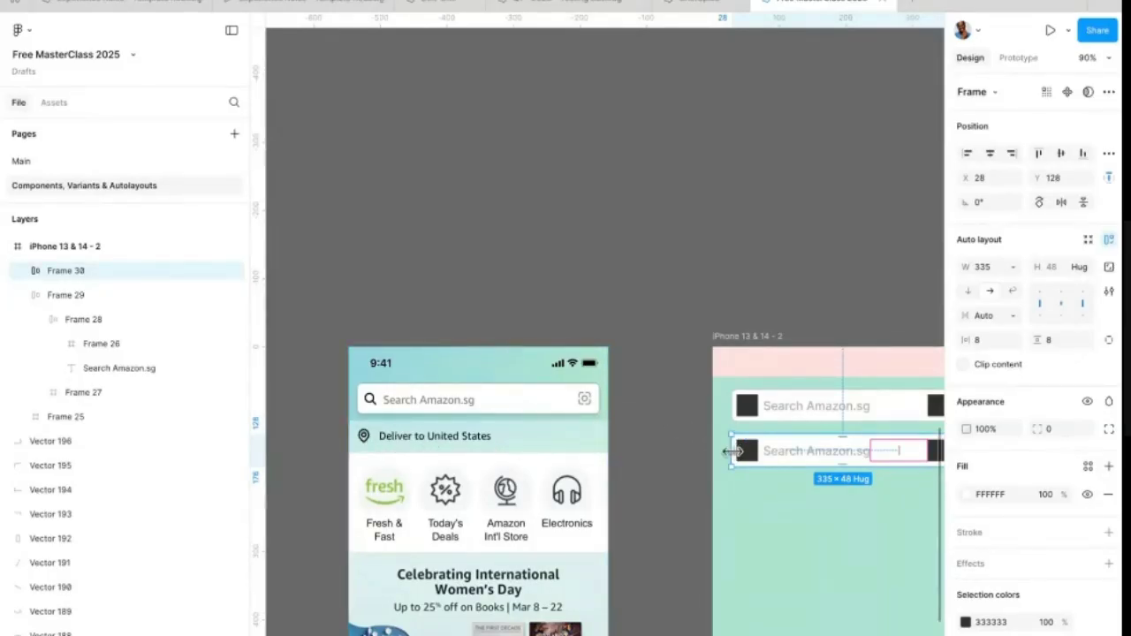
pyautogui.moveTo(732, 451); pyautogui.dragTo(709, 452)
pyautogui.hscroll(3, 715, 451)
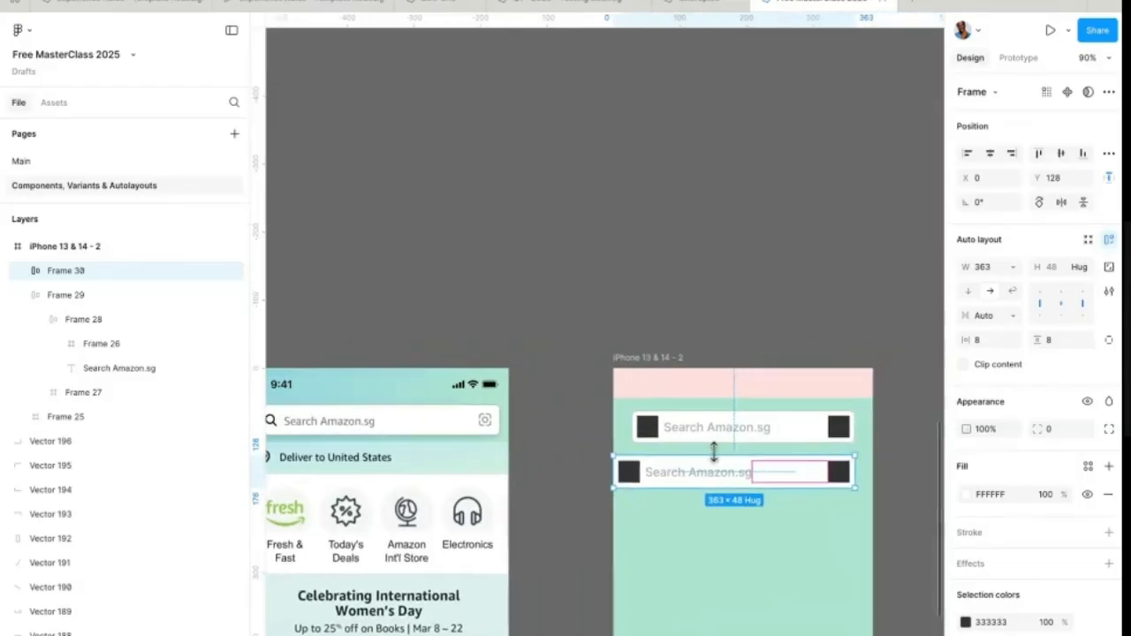
pyautogui.moveTo(854, 472); pyautogui.dragTo(873, 471)
pyautogui.scroll(-1, 734, 477)
pyautogui.hscroll(-1, 733, 477)
pyautogui.scroll(-2, 734, 477)
pyautogui.hscroll(-1, 733, 477)
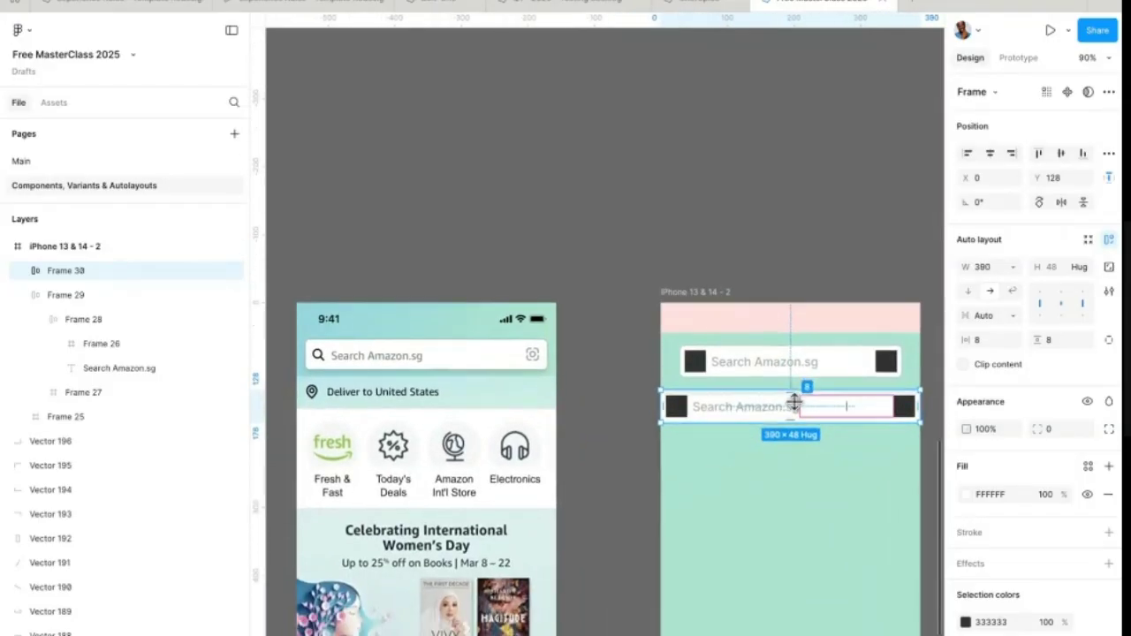
# Step: Set the duplicated bar's horizontal gap to 94 and delete the dark icon placeholder at its right end
pyautogui.click(1013, 315)
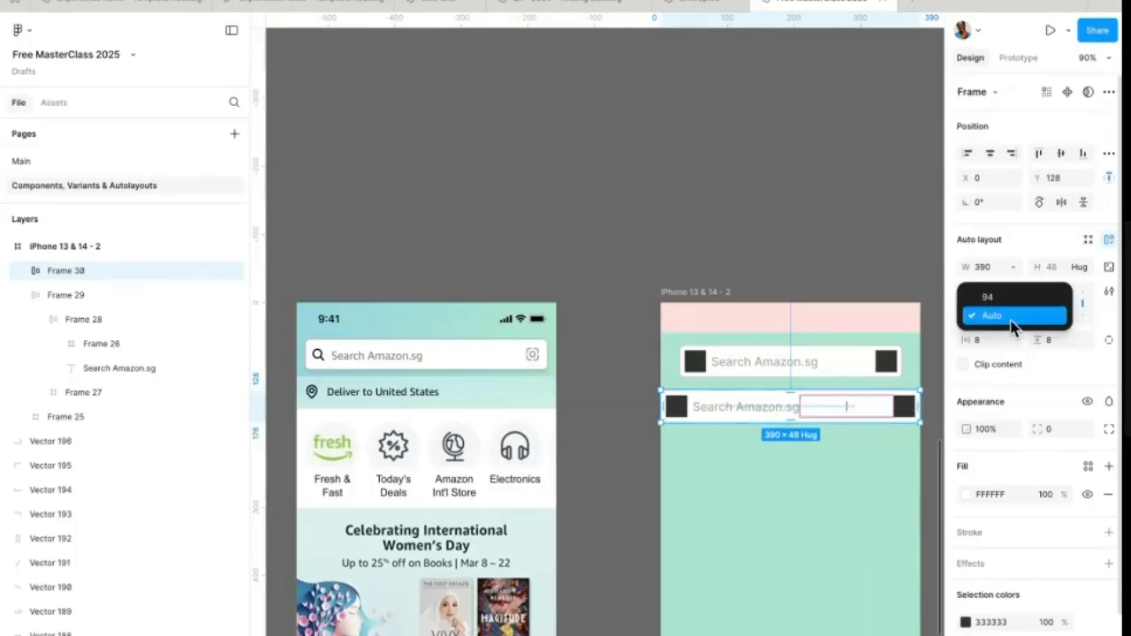
pyautogui.click(992, 298)
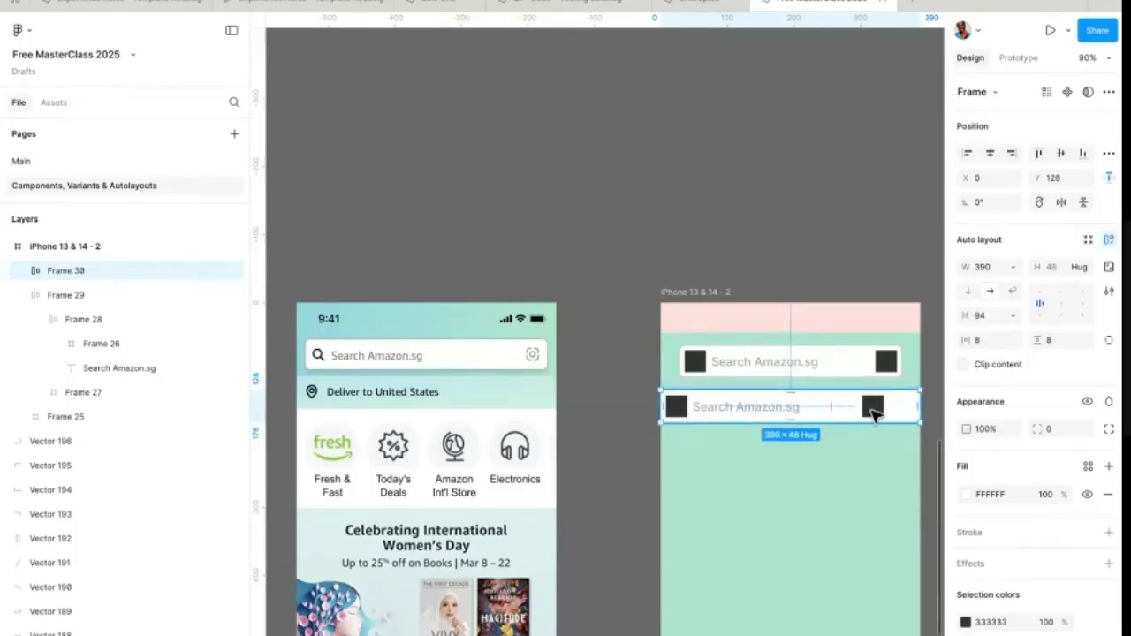
pyautogui.click(873, 415)
pyautogui.press('Delete')
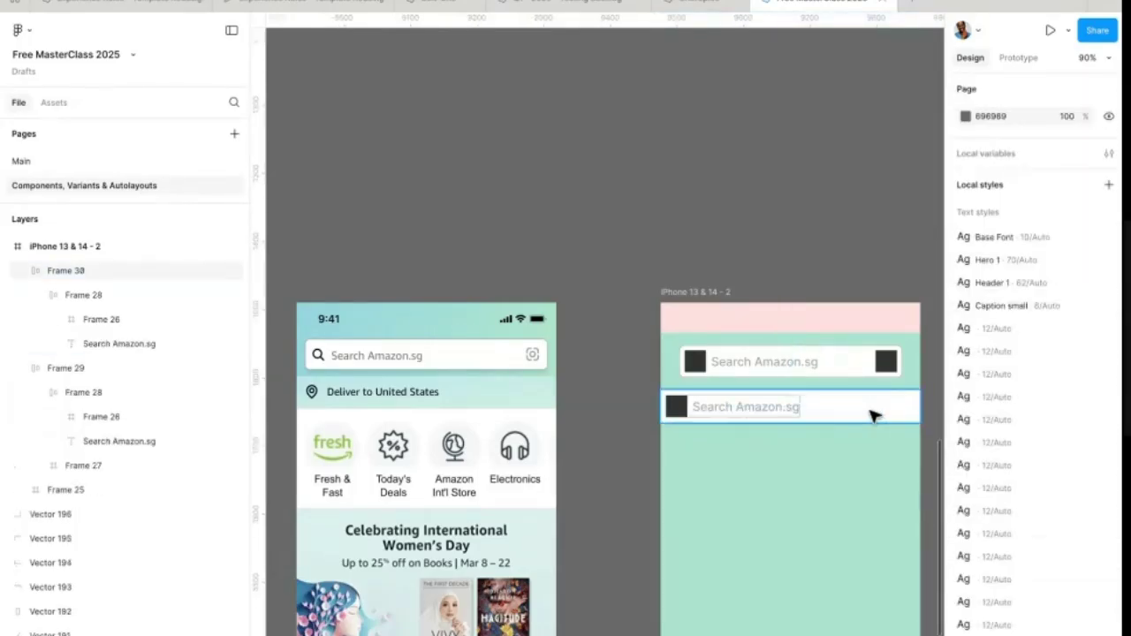
# Step: Set the duplicated bar's horizontal padding to 32
pyautogui.click(769, 411)
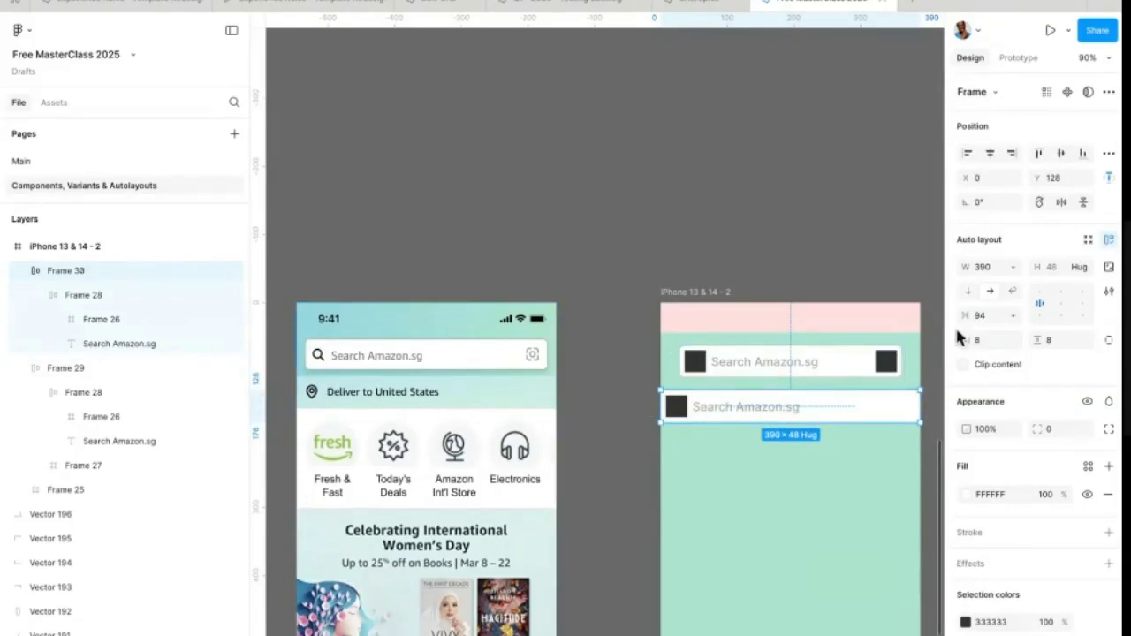
pyautogui.click(989, 343)
pyautogui.write('24')
pyautogui.press('Return')
pyautogui.write('32')
pyautogui.press('Return')
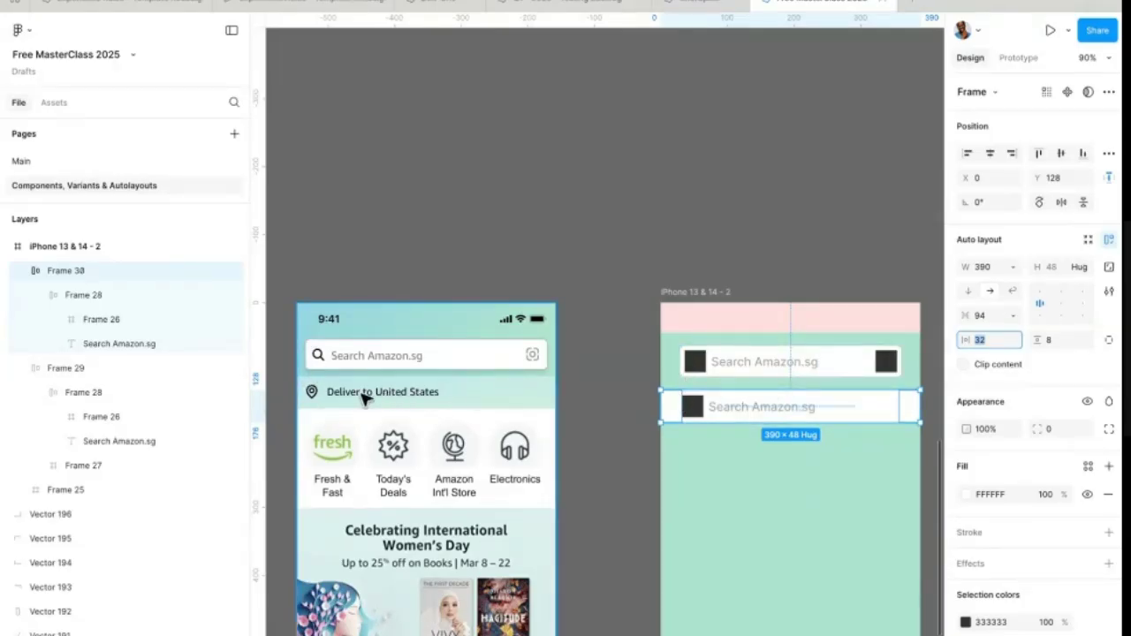
# Step: Change the duplicated bar's text colour to dark grey 2E2E2E and its font size to 14
pyautogui.click(781, 417)
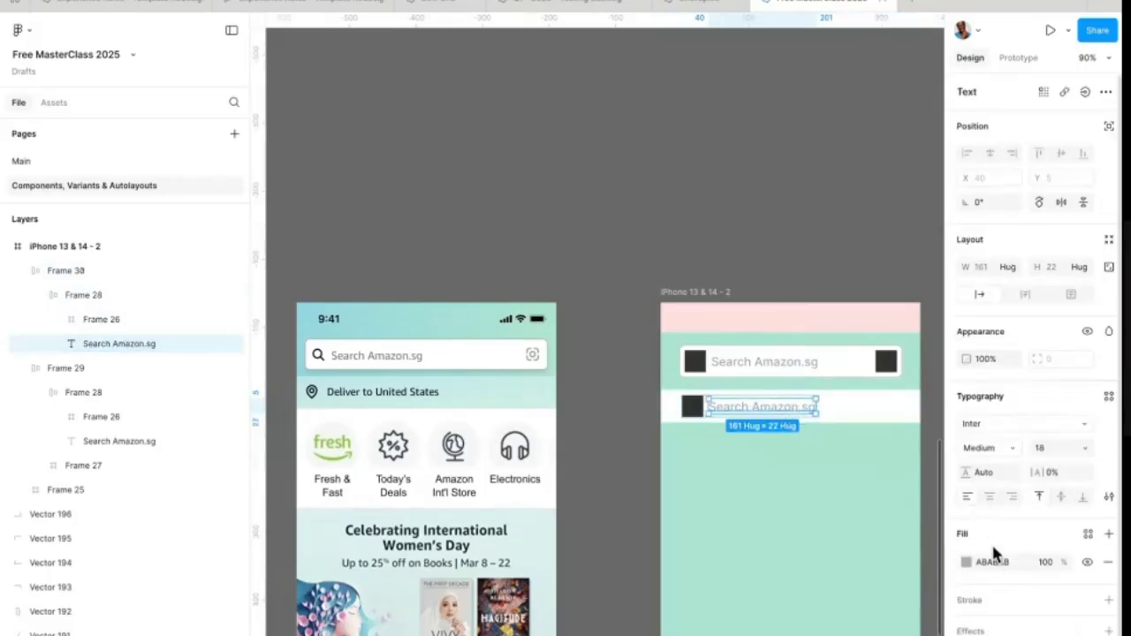
pyautogui.click(967, 562)
pyautogui.moveTo(817, 444); pyautogui.dragTo(757, 483)
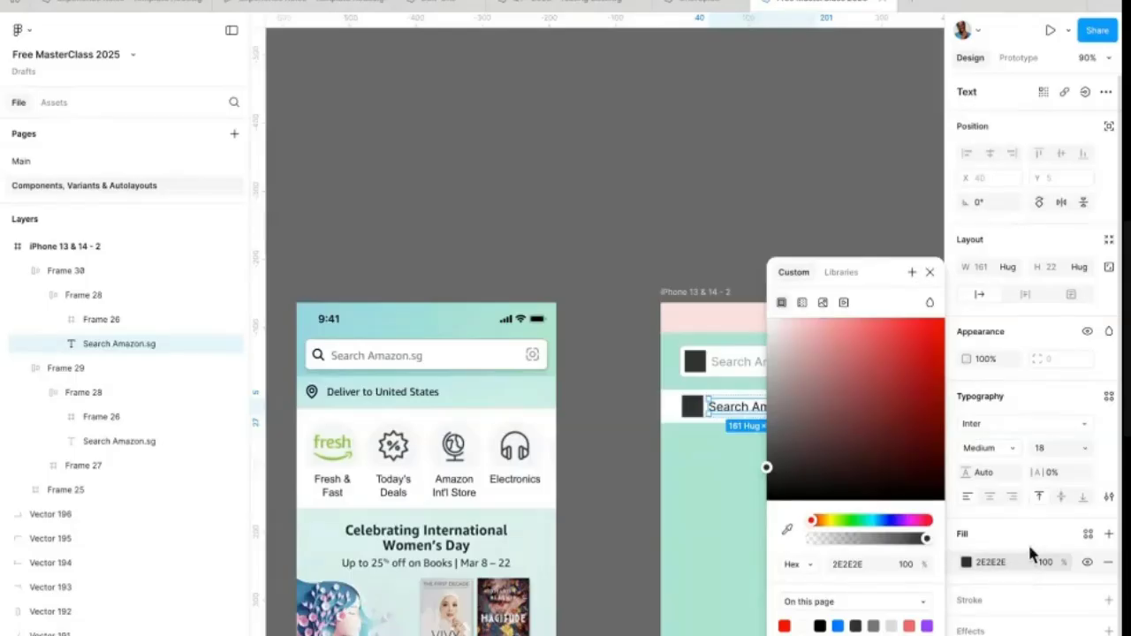
pyautogui.click(1047, 453)
pyautogui.write('15')
pyautogui.press('Return')
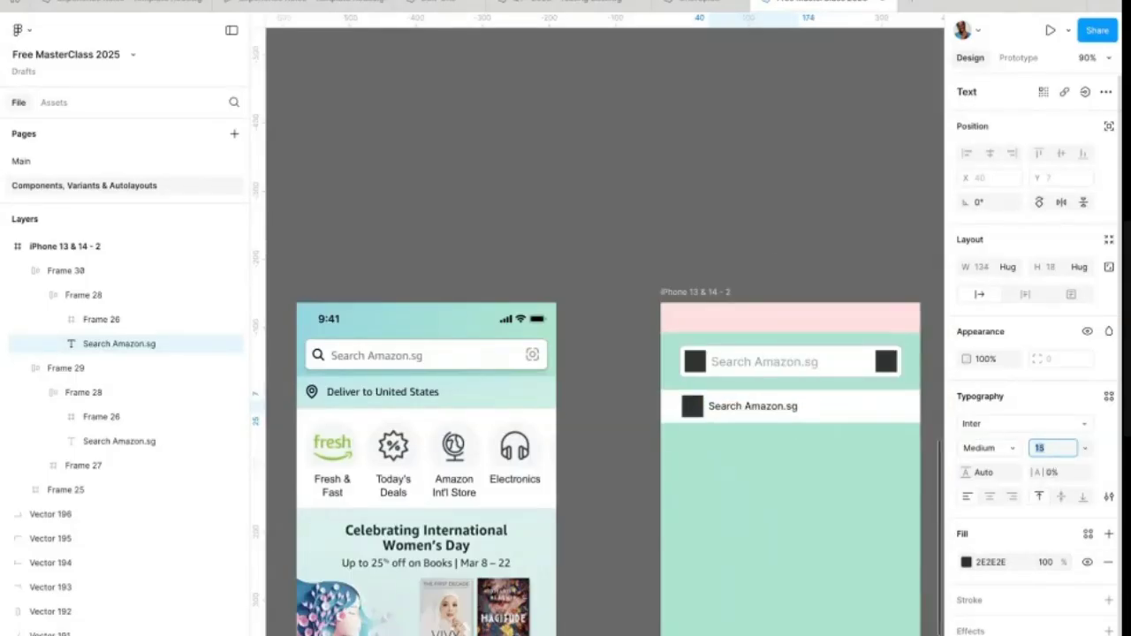
pyautogui.press('Down')
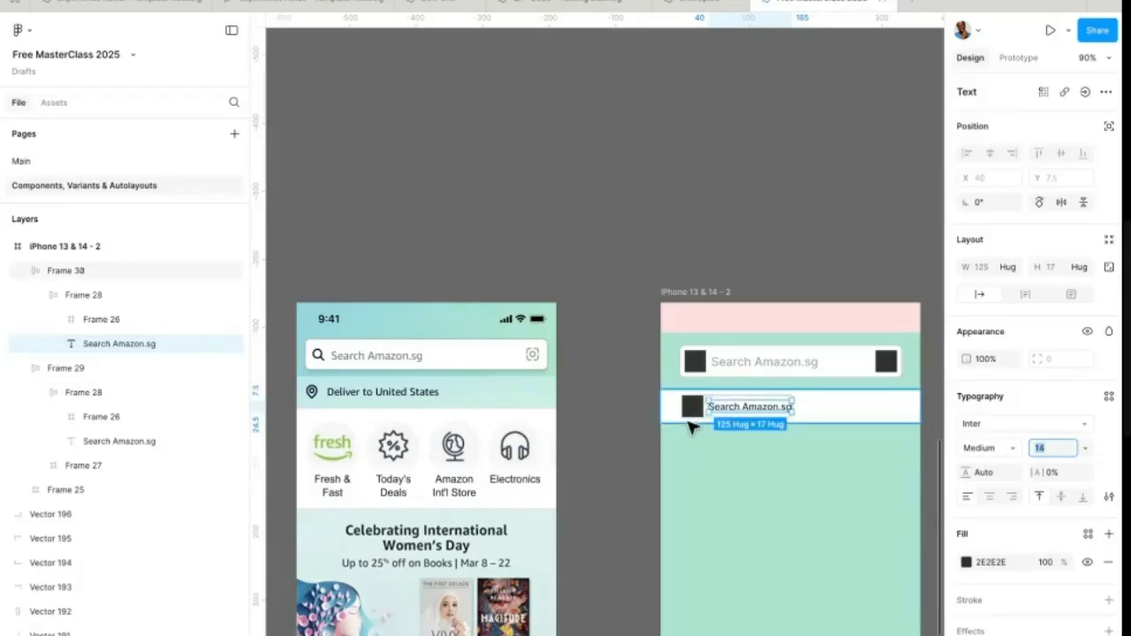
# Step: Replace the duplicated bar's text with "Deliver to United States"
pyautogui.press('Escape')
pyautogui.press('Return')
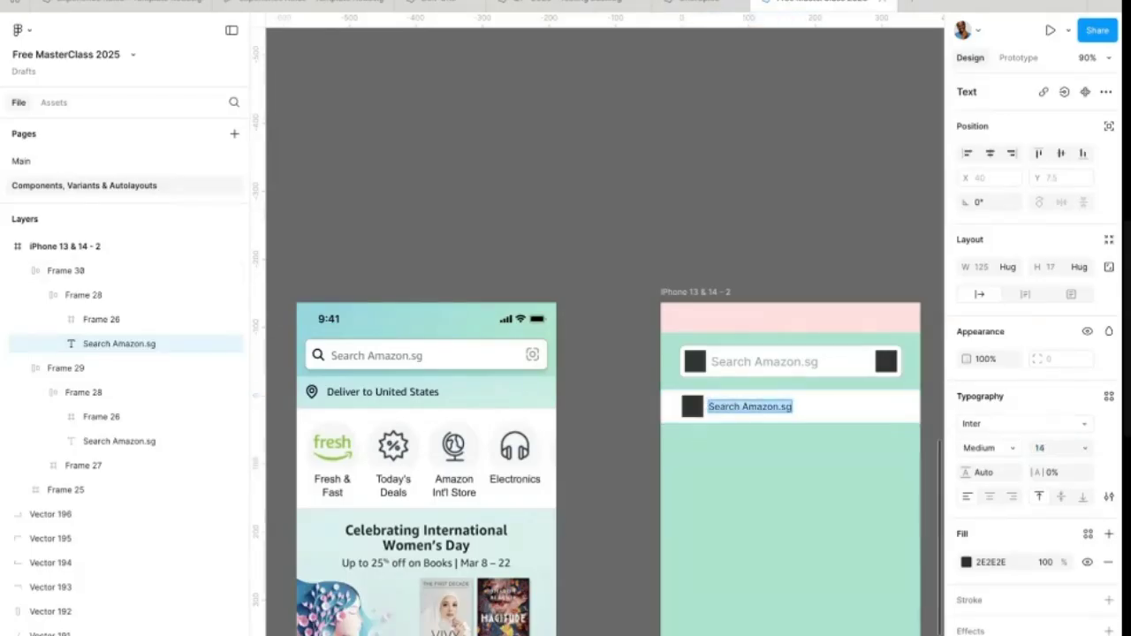
pyautogui.write('Deliver')
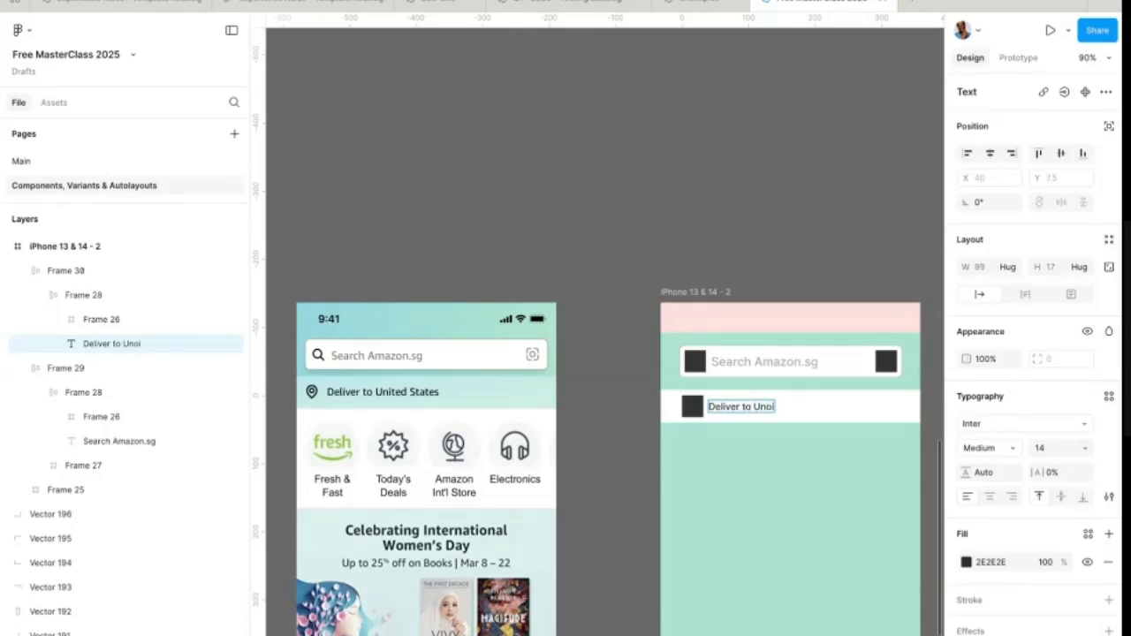
pyautogui.write(' to United States')
# Step: Set the opacity of the delivery bar's white fill to 80%
pyautogui.click(815, 416)
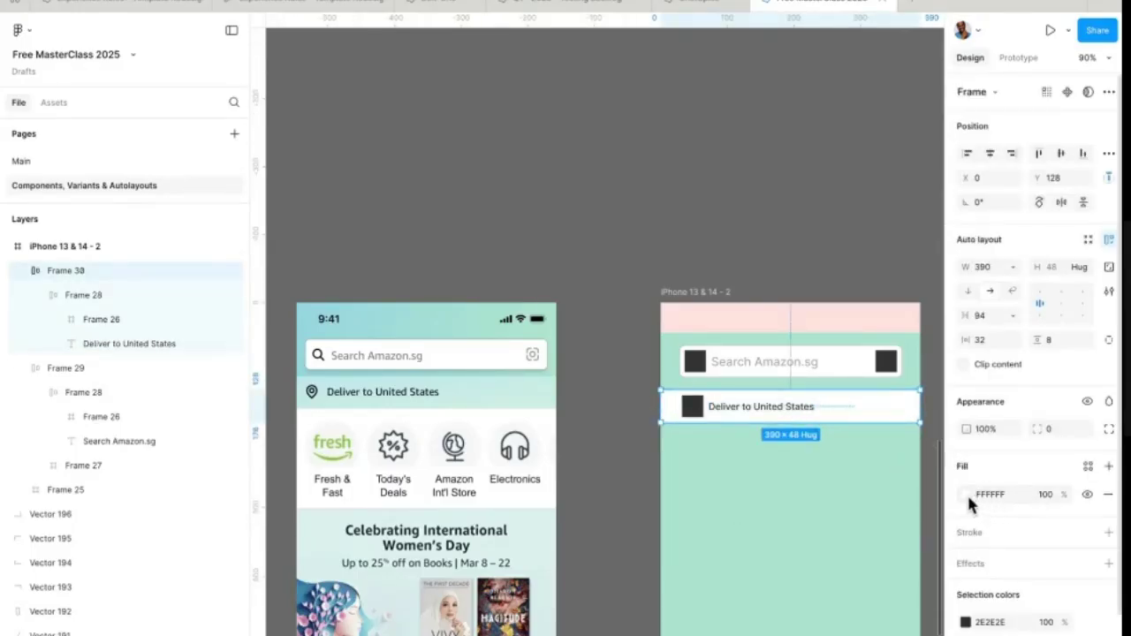
pyautogui.click(1044, 494)
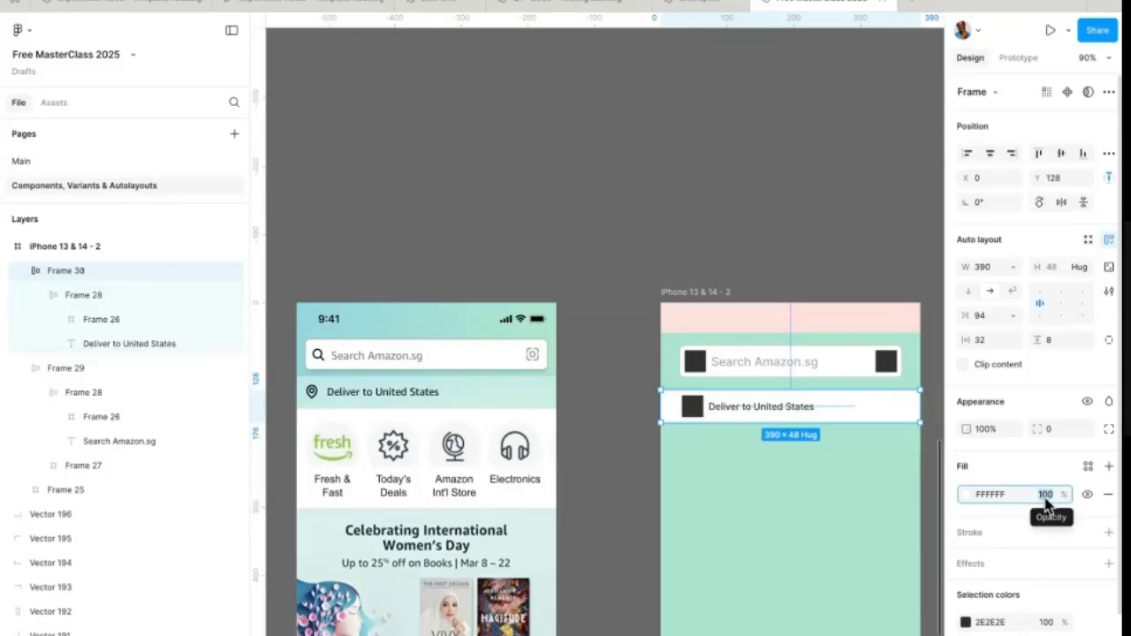
pyautogui.write('80')
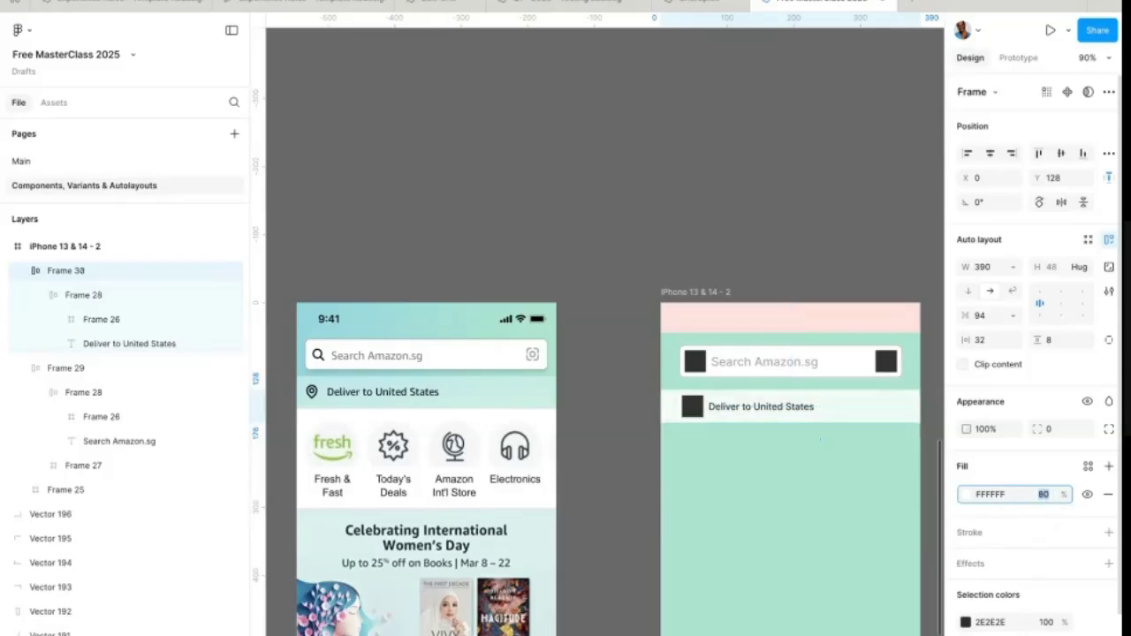
# Step: Set the opacity of the delivery bar's white fill to 30%
pyautogui.write('50')
pyautogui.press('Return')
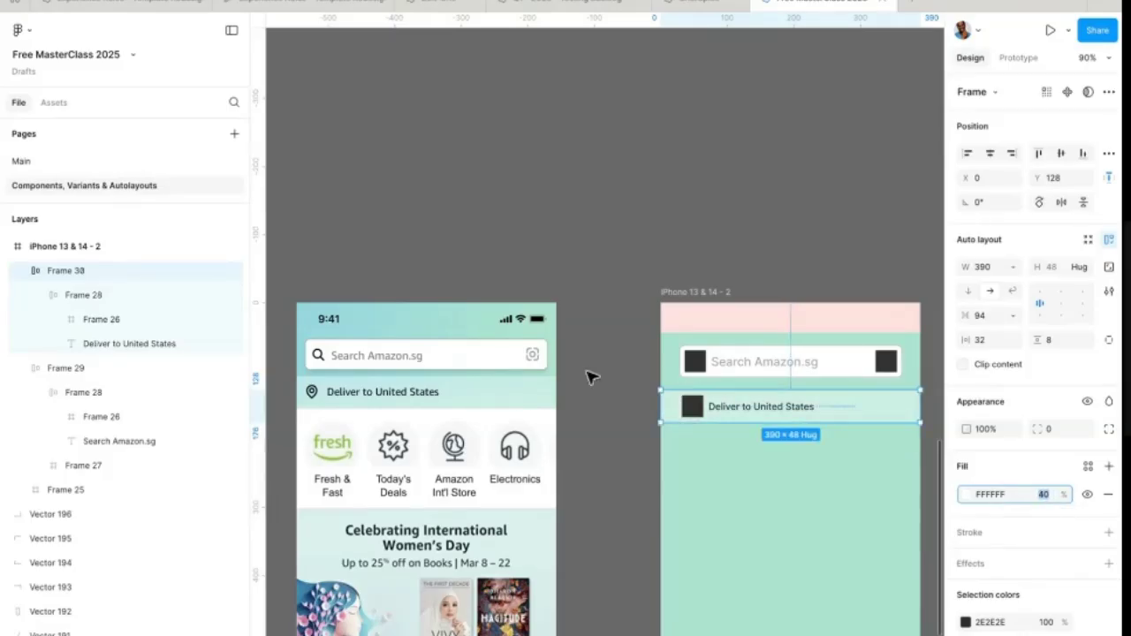
pyautogui.write('30')
pyautogui.press('Return')
pyautogui.click(1087, 466)
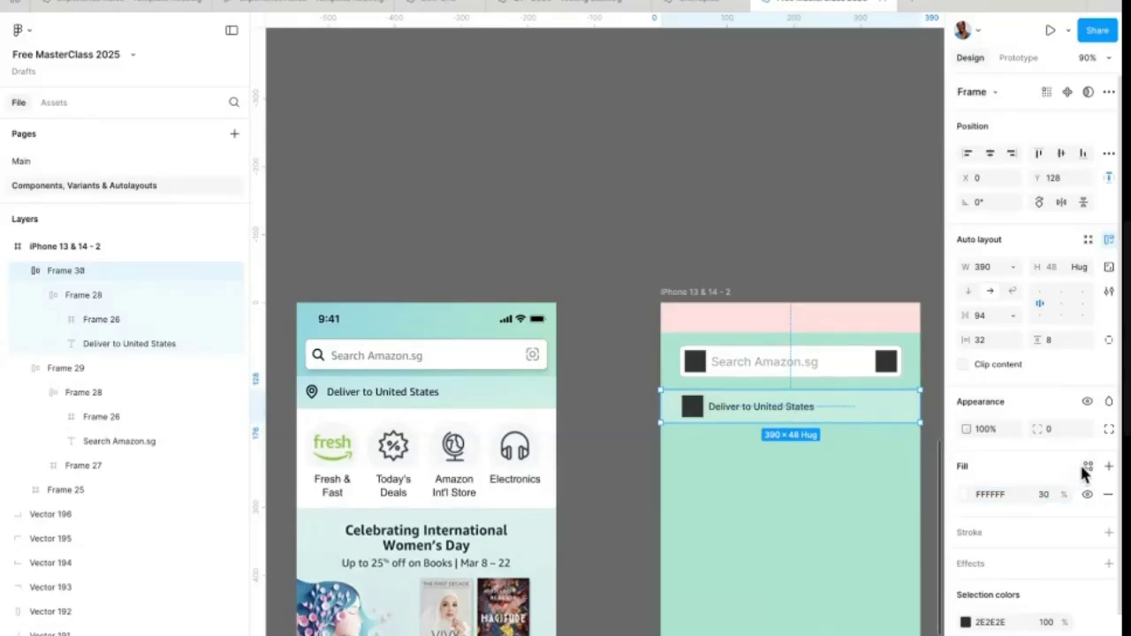
pyautogui.click(1001, 461)
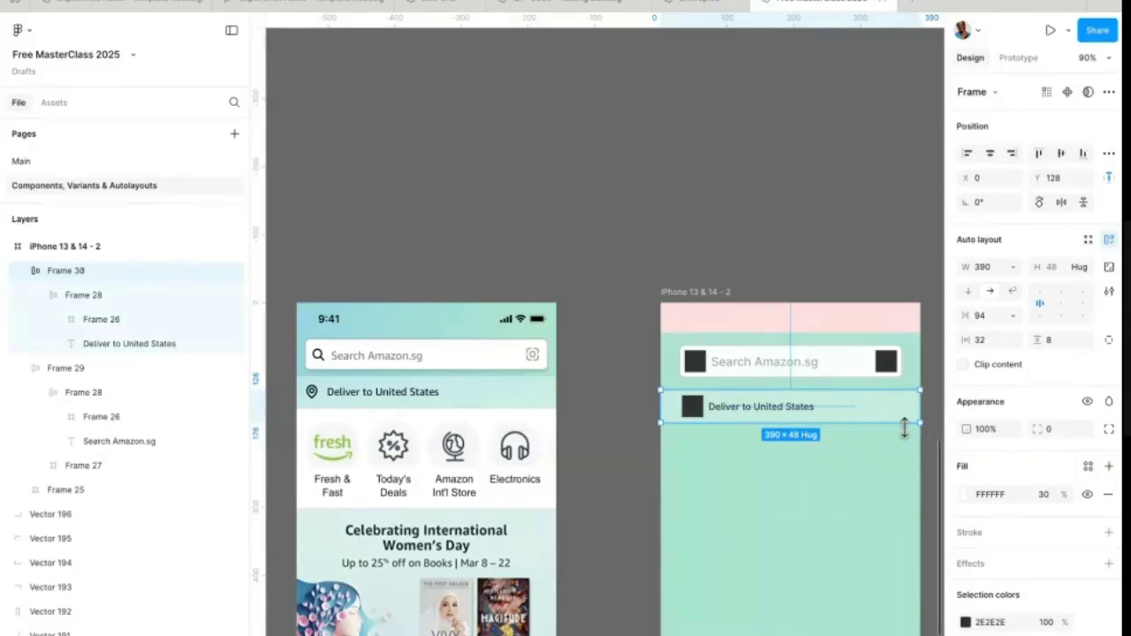
# Step: Duplicate the delivery bar below itself and set the copy's white fill to 100% opacity
pyautogui.click(577, 456)
pyautogui.click(781, 421)
pyautogui.moveTo(757, 413); pyautogui.dragTo(757, 480)
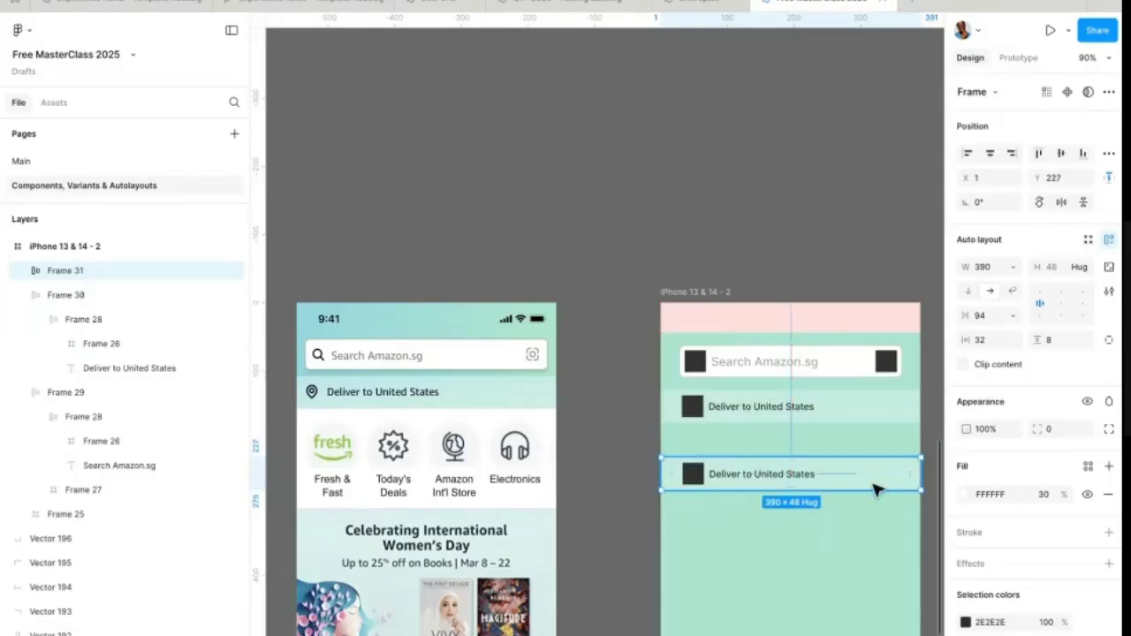
pyautogui.write('100')
pyautogui.press('Return')
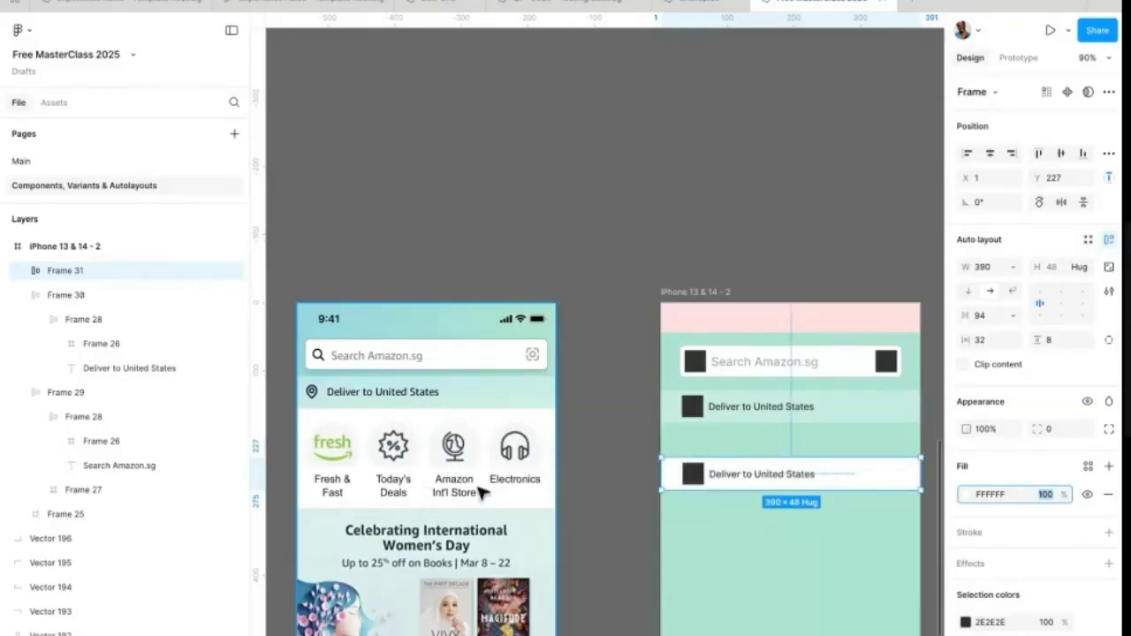
# Step: Switch the new white bar and its inner icon-and-text frame to vertical auto layout
pyautogui.click(758, 482)
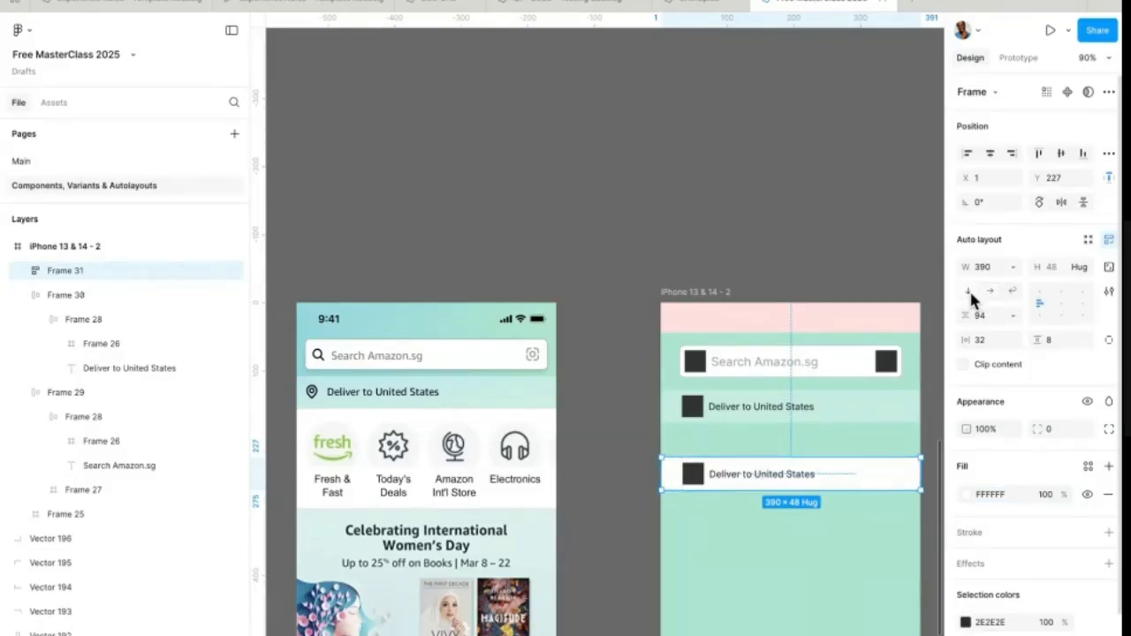
pyautogui.doubleClick(738, 480)
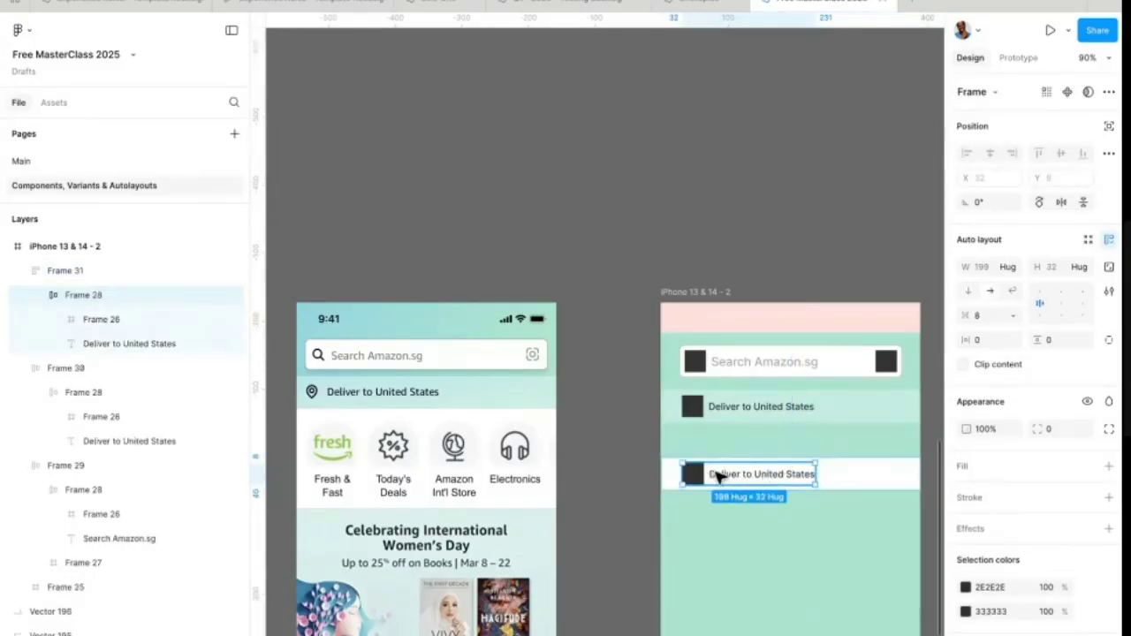
pyautogui.click(968, 292)
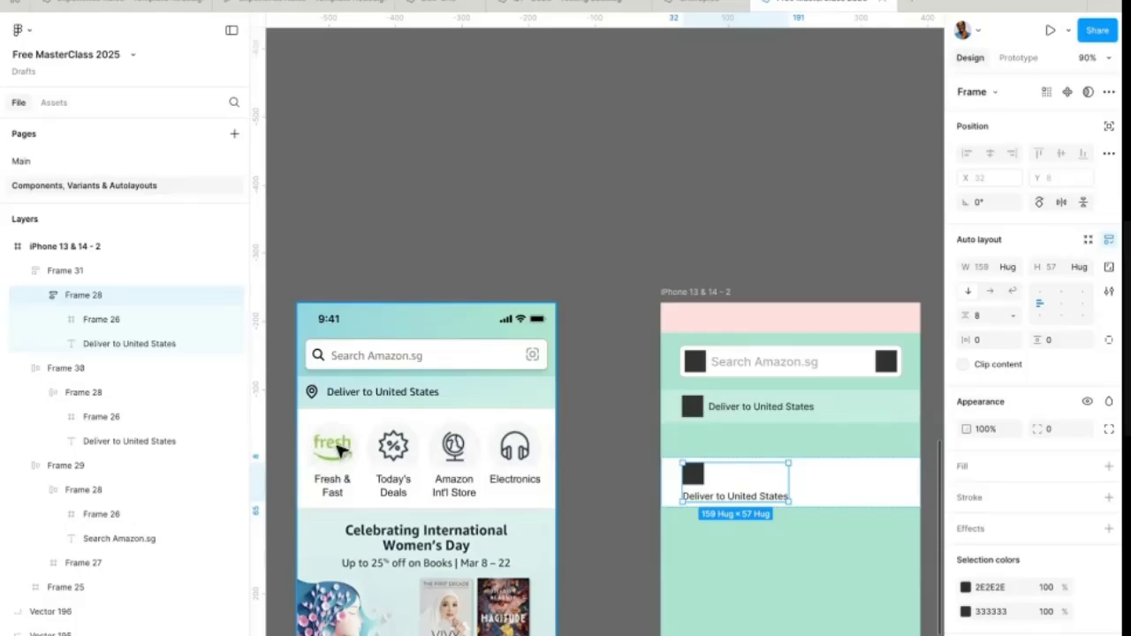
# Step: Enlarge the dark icon placeholder in the white bar to 64 × 64
pyautogui.click(704, 481)
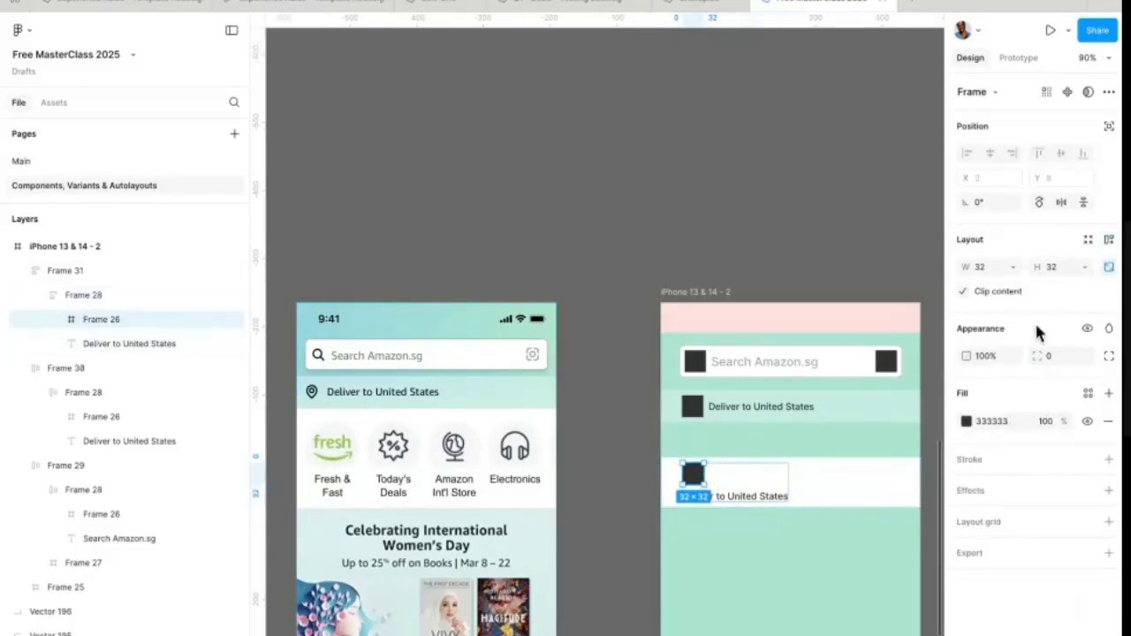
pyautogui.click(996, 273)
pyautogui.hotkey('shift', 'Up')
pyautogui.hotkey('shift', 'Up')
pyautogui.hotkey('shift', 'Up')
pyautogui.hotkey('shift', 'Up')
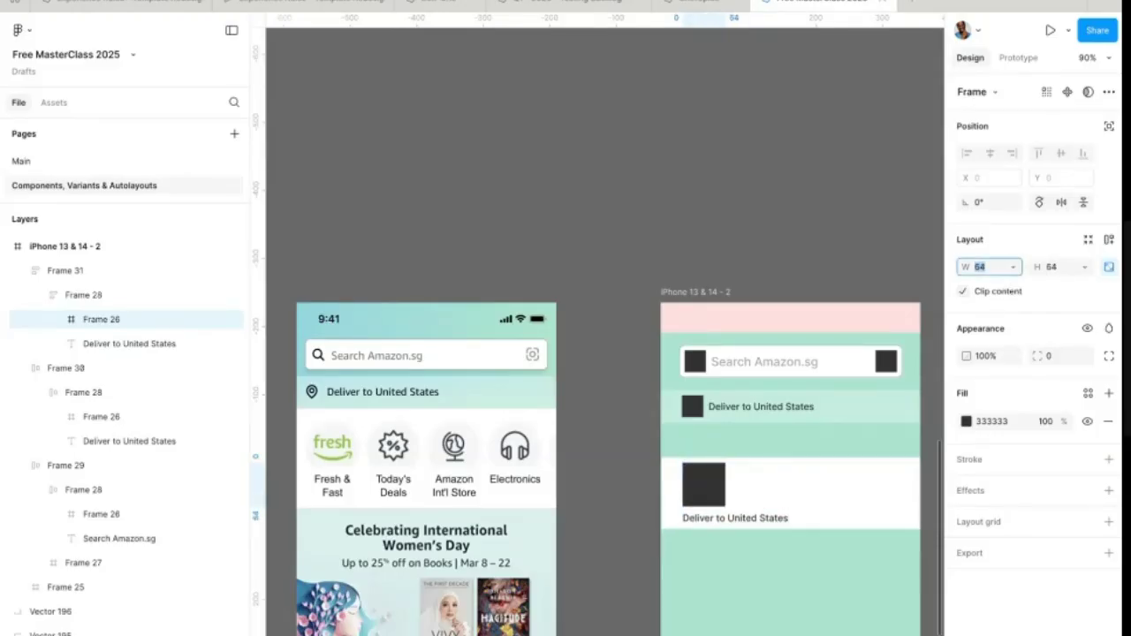
pyautogui.press('Return')
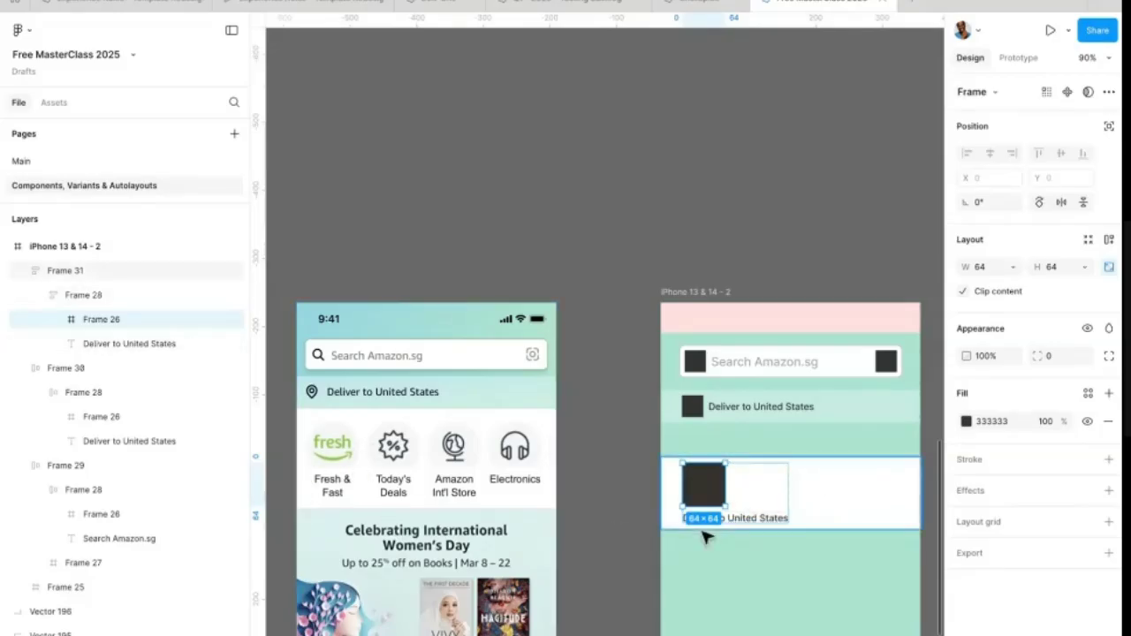
# Step: Set the icon placeholder's corner radius to 40 and centre the contents of its icon-and-text frame
pyautogui.click(1070, 357)
pyautogui.write('40')
pyautogui.press('Return')
pyautogui.press('Escape')
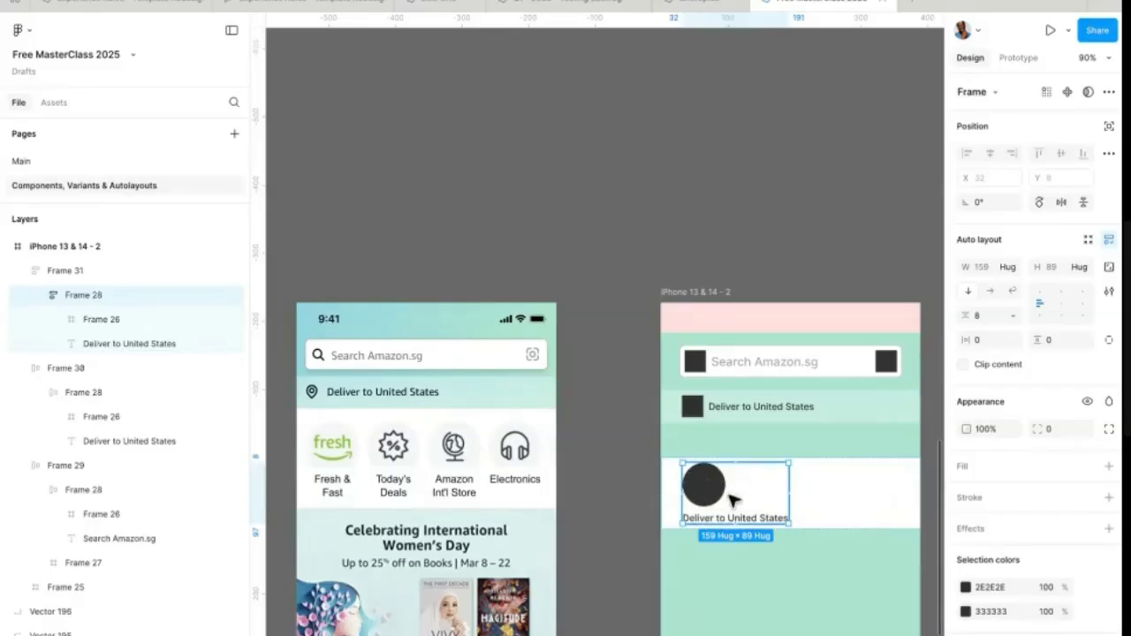
pyautogui.click(1061, 303)
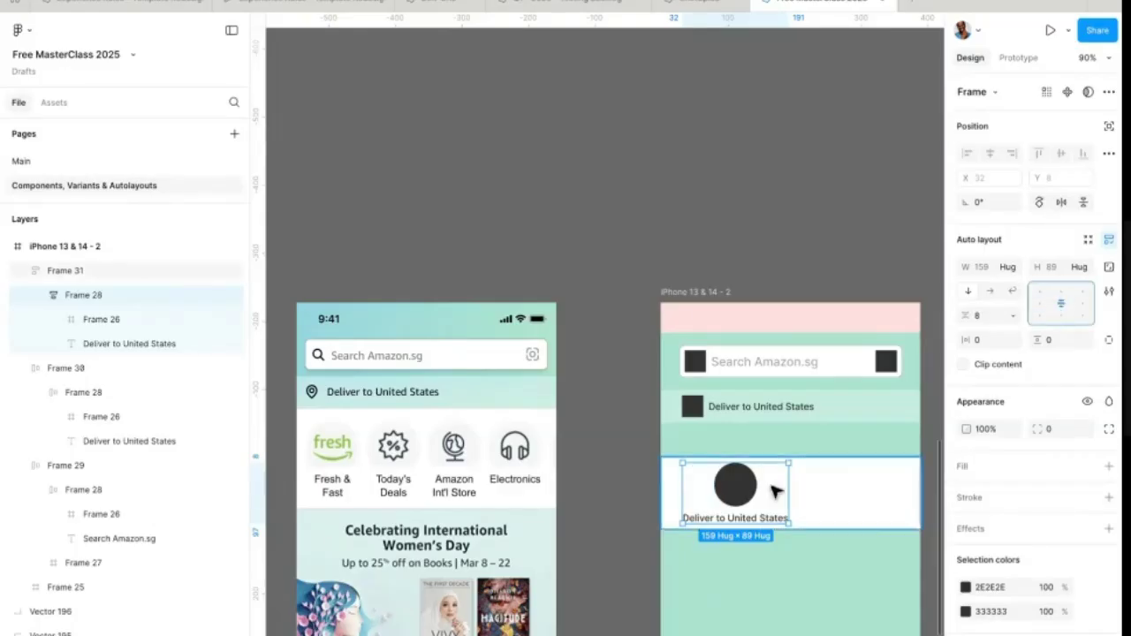
# Step: Replace the text under the round icon placeholder with "Fresh & Fast"
pyautogui.scroll(5, 746, 495)
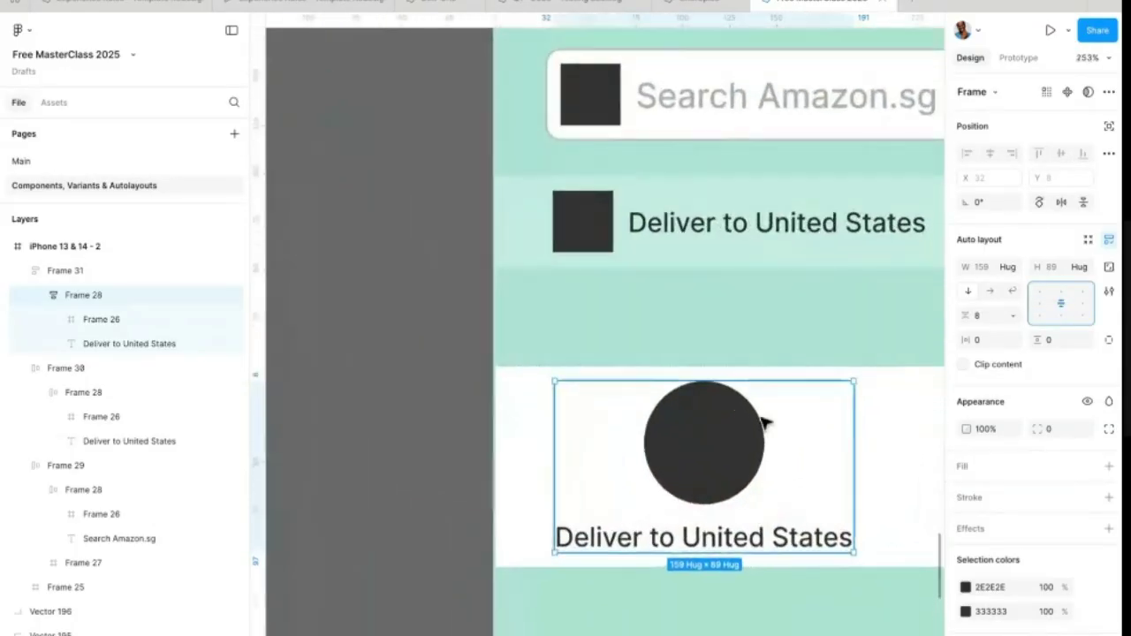
pyautogui.scroll(-5, 711, 464)
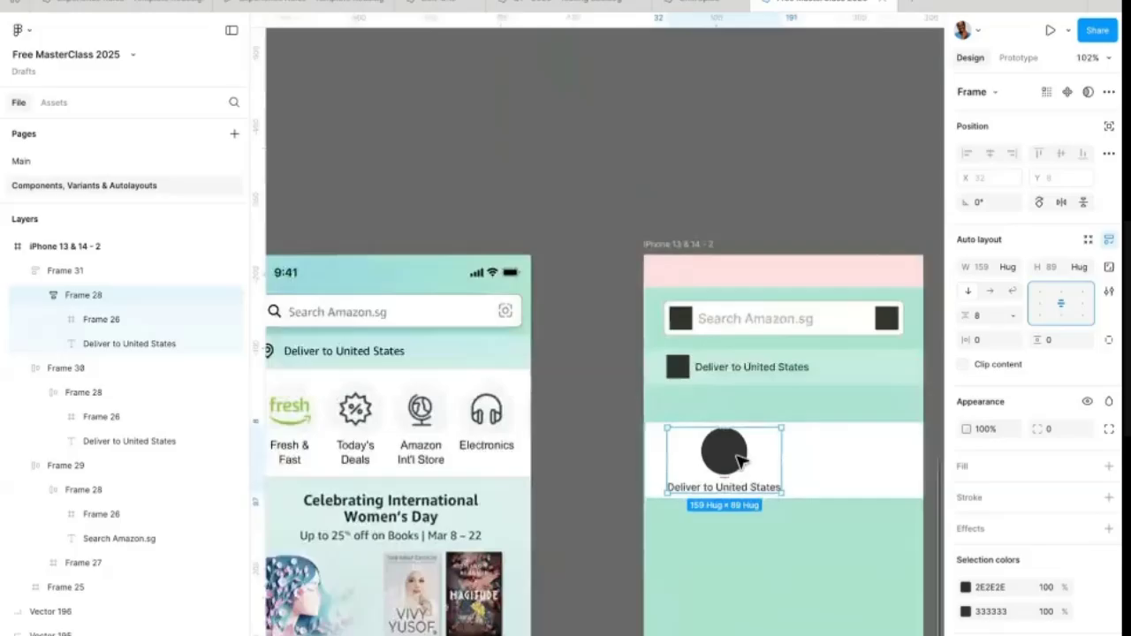
pyautogui.scroll(-2, 737, 458)
pyautogui.scroll(3, 530, 468)
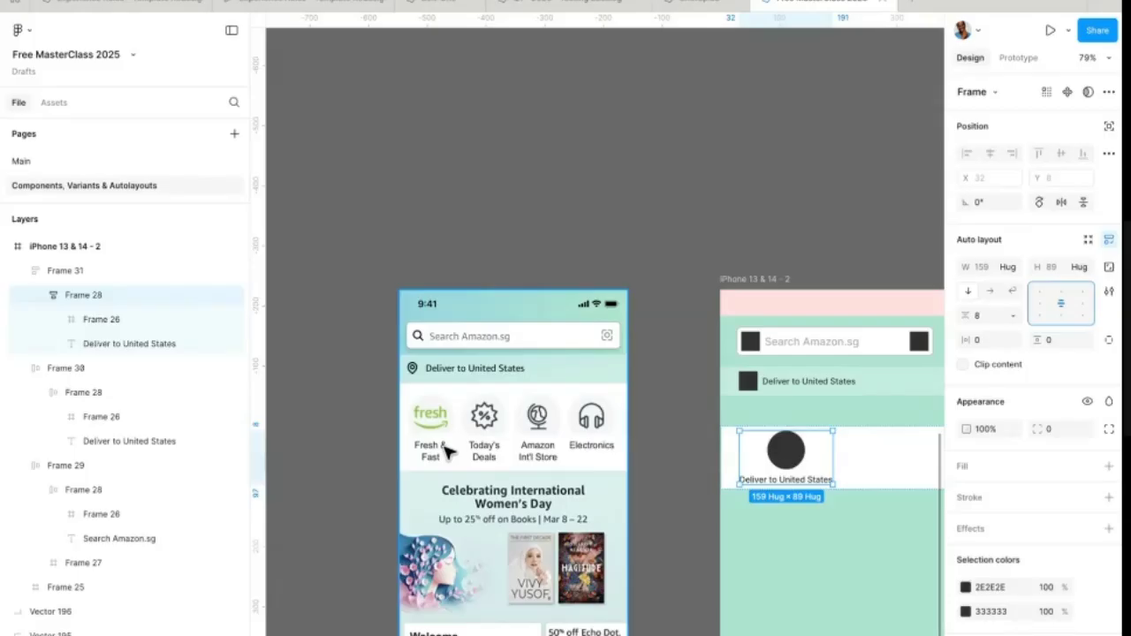
pyautogui.click(770, 479)
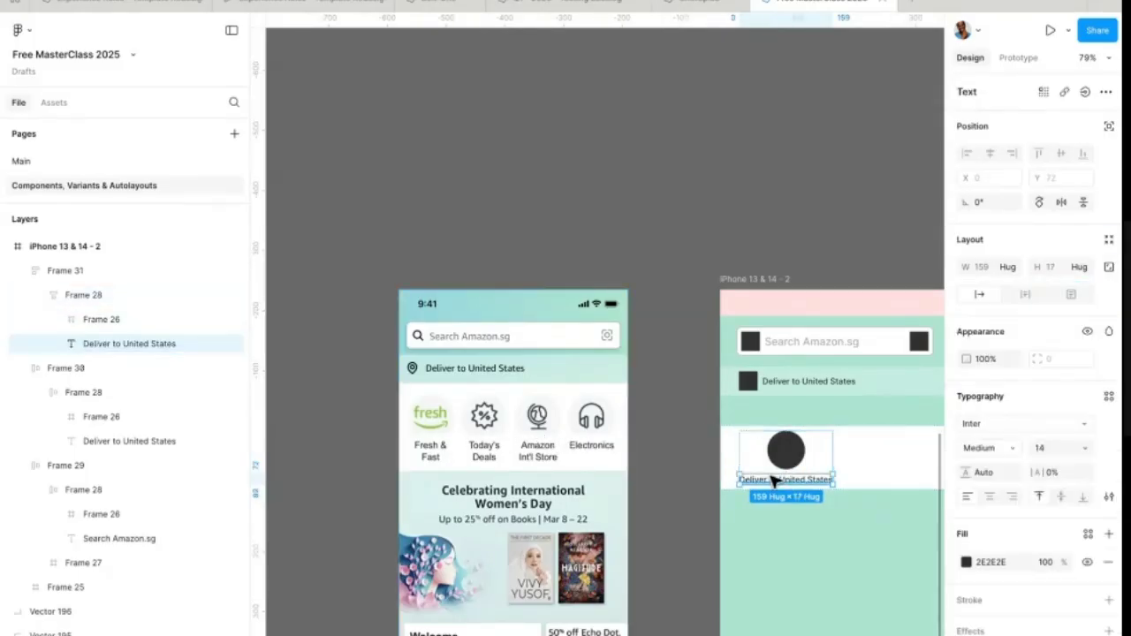
pyautogui.doubleClick(770, 478)
pyautogui.write('Fresh & Fast')
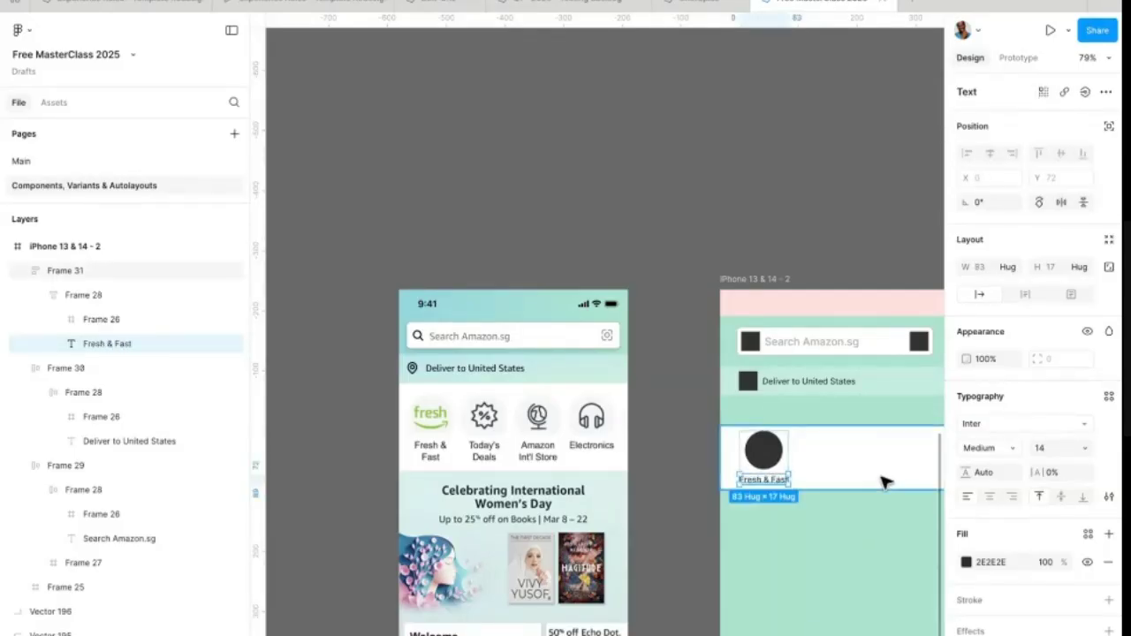
pyautogui.click(851, 461)
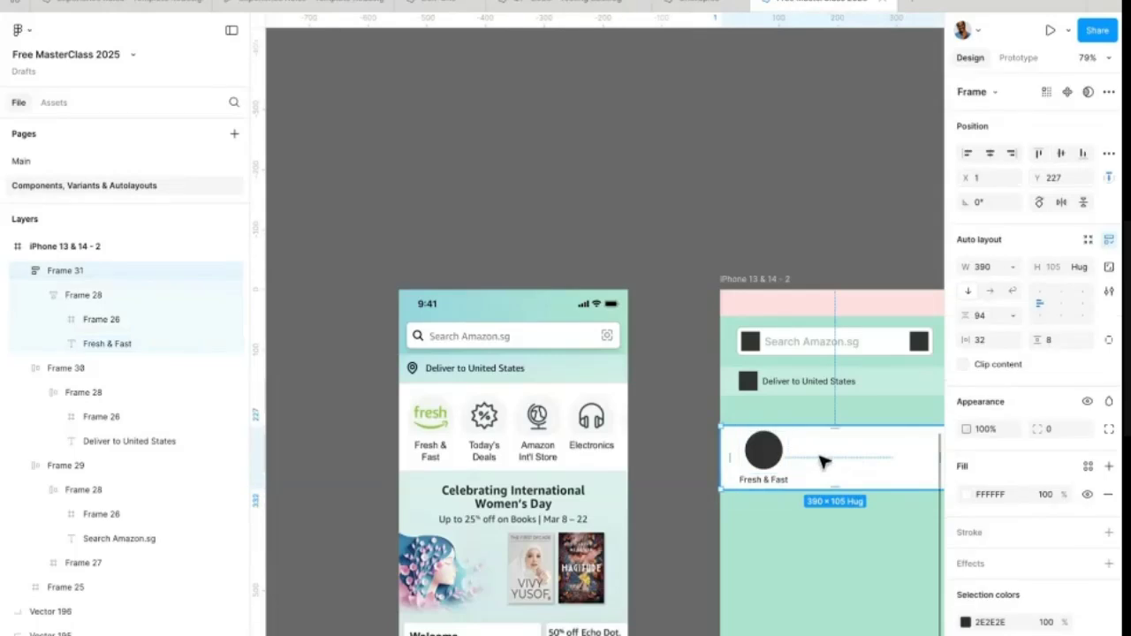
# Step: Set the width of the "Fresh & Fast" label to Fill container so it wraps under the circle
pyautogui.click(767, 463)
pyautogui.scroll(3, 442, 472)
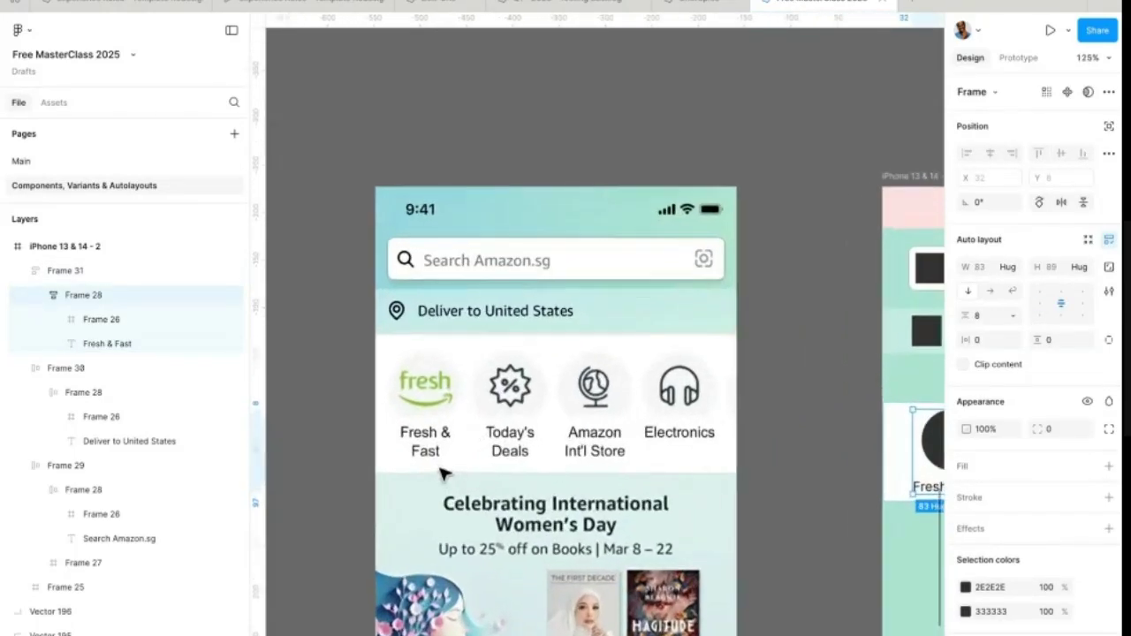
pyautogui.scroll(-3, 566, 446)
pyautogui.scroll(-1, 567, 449)
pyautogui.scroll(3, 731, 347)
pyautogui.click(767, 364)
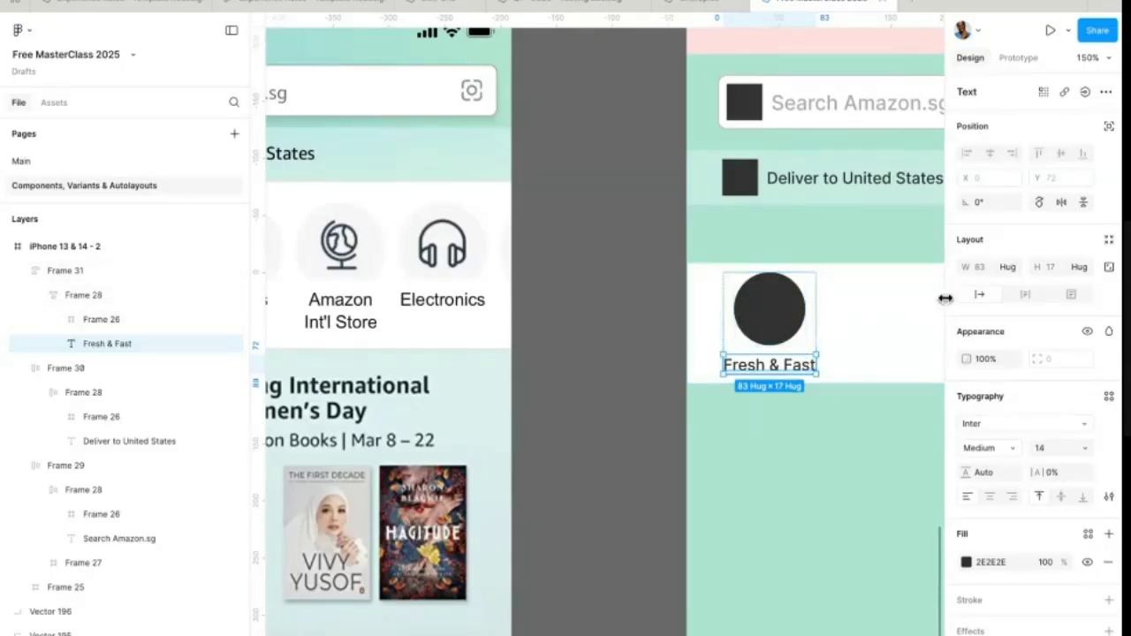
pyautogui.click(1011, 264)
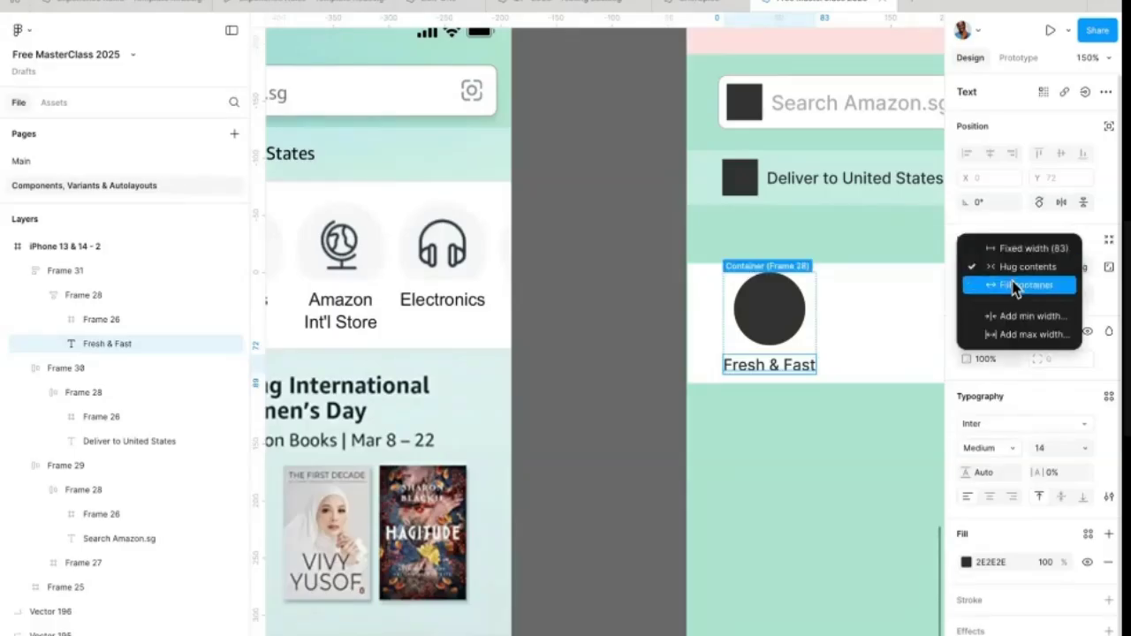
pyautogui.click(1012, 286)
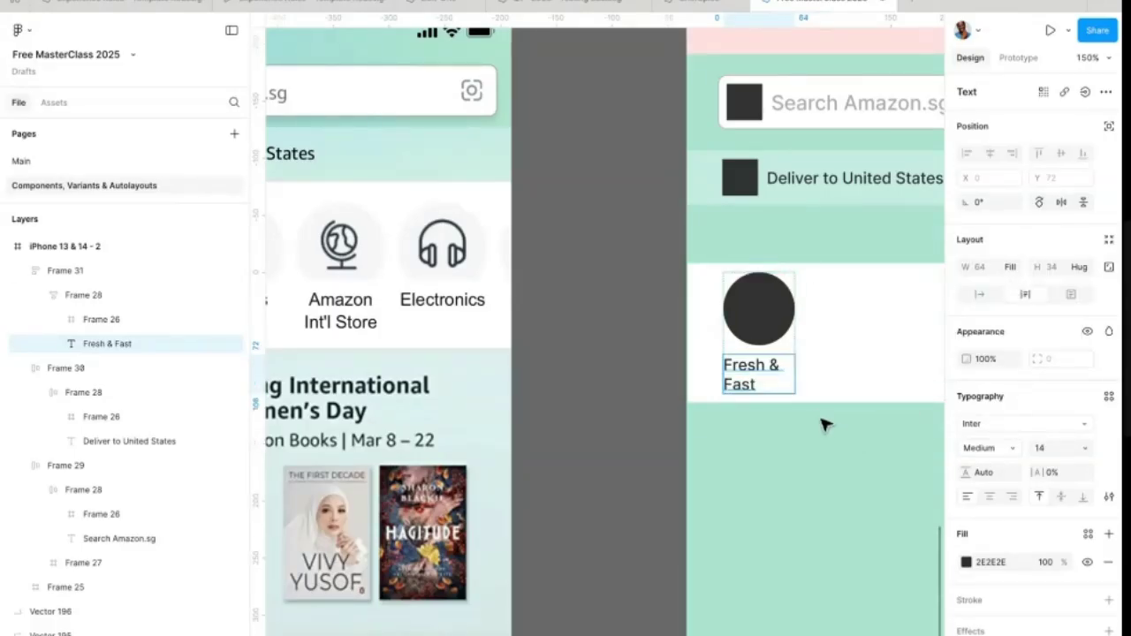
# Step: Review the width sizing options of the "Fresh & Fast" label
pyautogui.scroll(-5, 797, 381)
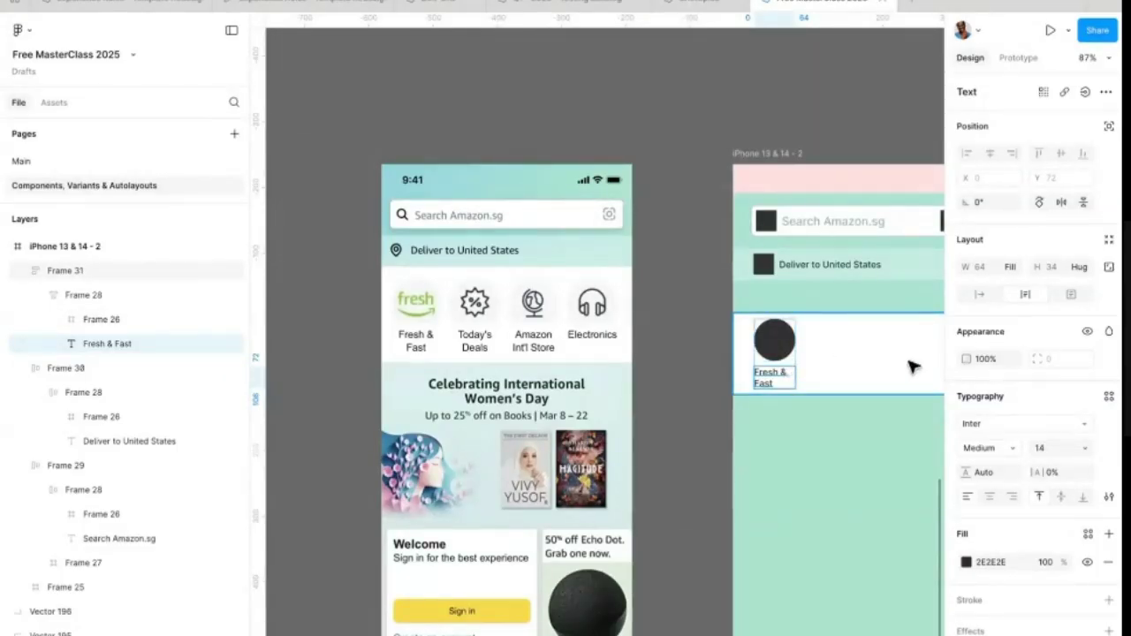
pyautogui.click(1009, 268)
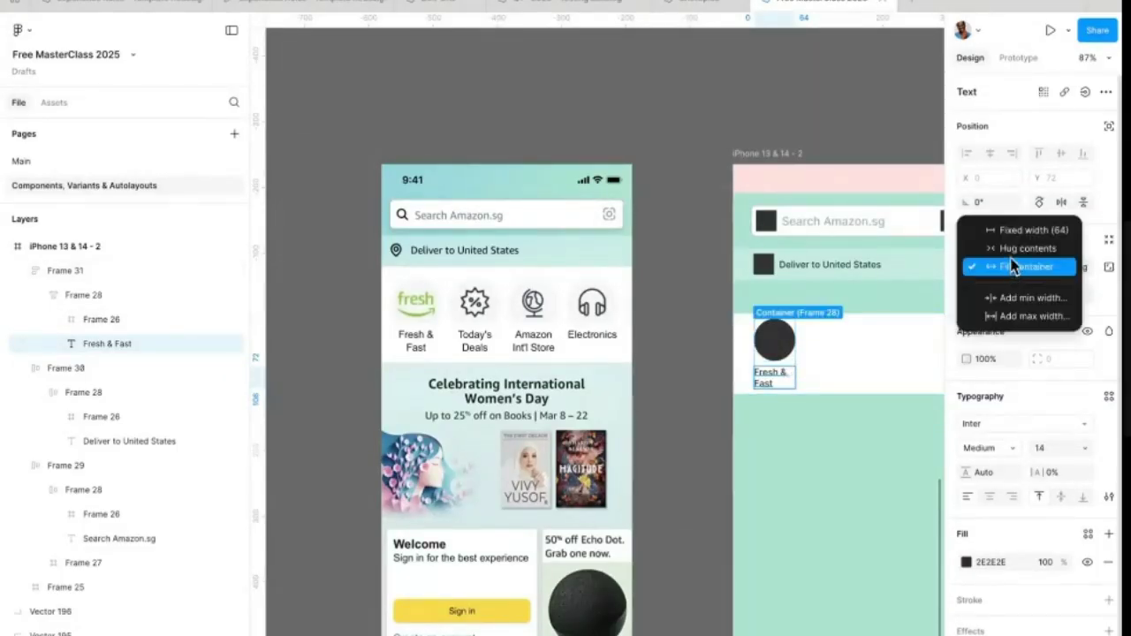
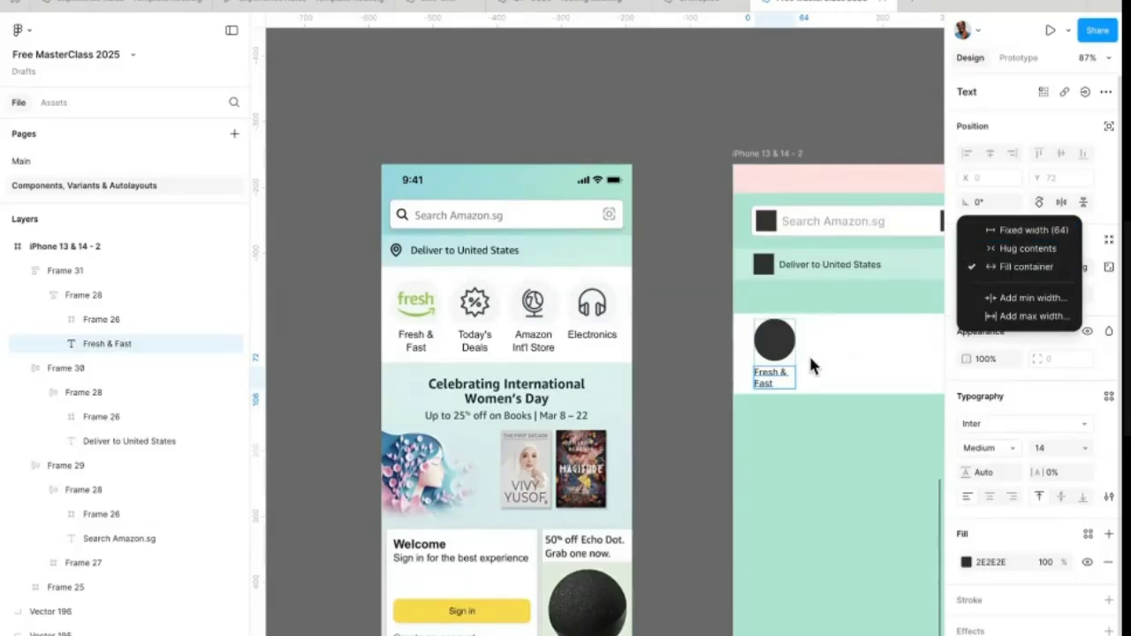
pyautogui.click(779, 377)
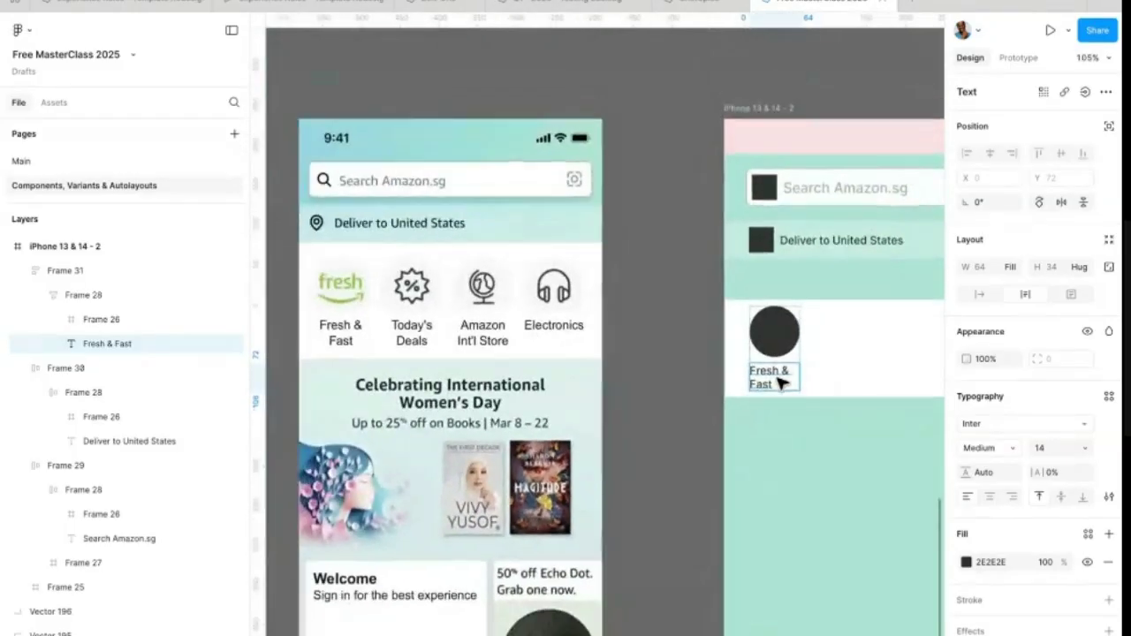
# Step: Centre-align the "Fresh & Fast" label's text to match the reference screen's category labels
pyautogui.scroll(3, 776, 378)
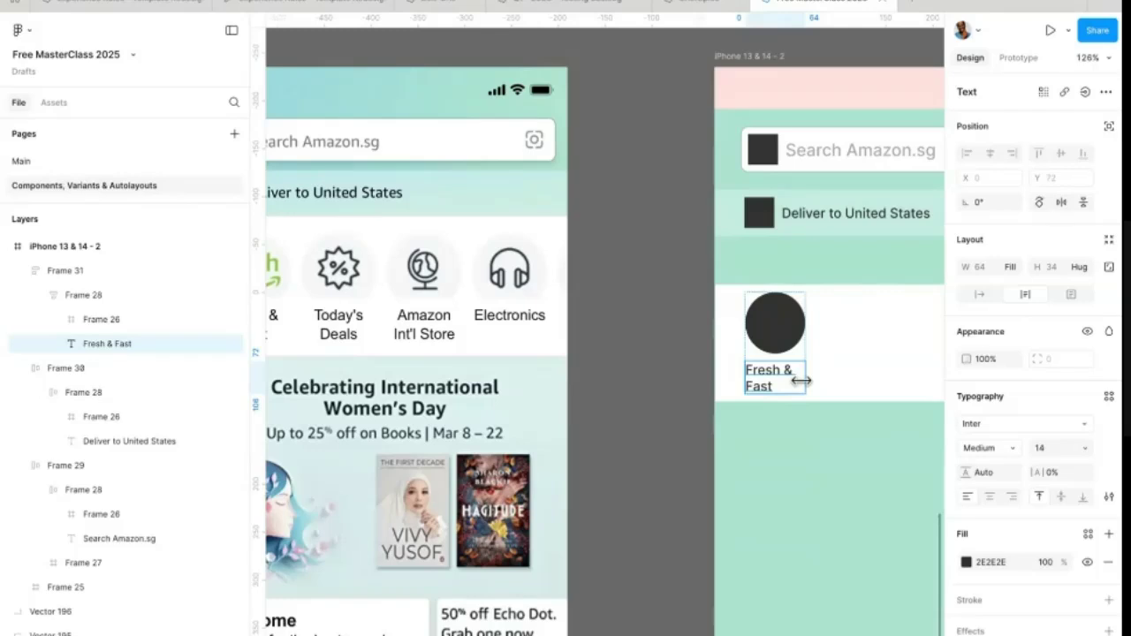
pyautogui.hscroll(-3, 808, 377)
pyautogui.scroll(-2, 808, 377)
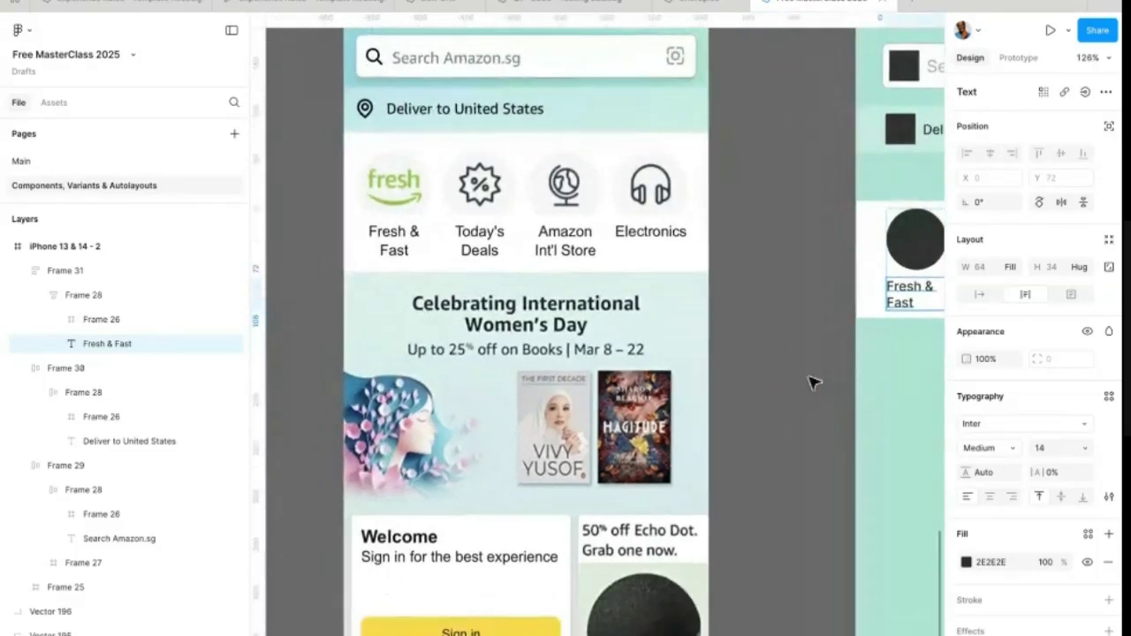
pyautogui.scroll(5, 371, 228)
pyautogui.scroll(2, 371, 228)
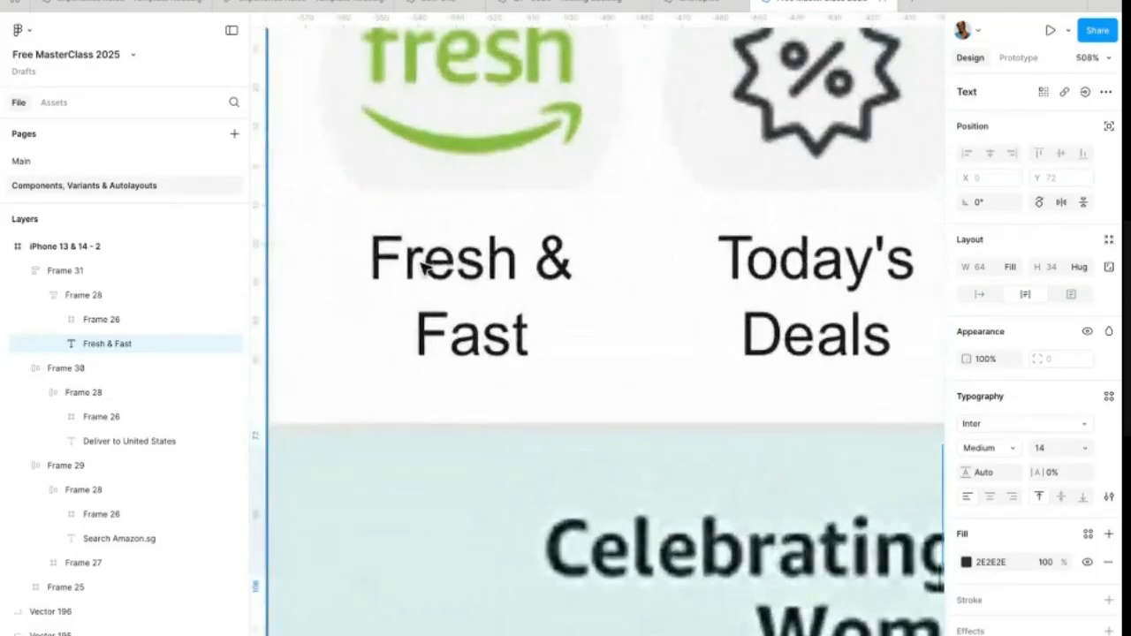
pyautogui.scroll(-5, 460, 315)
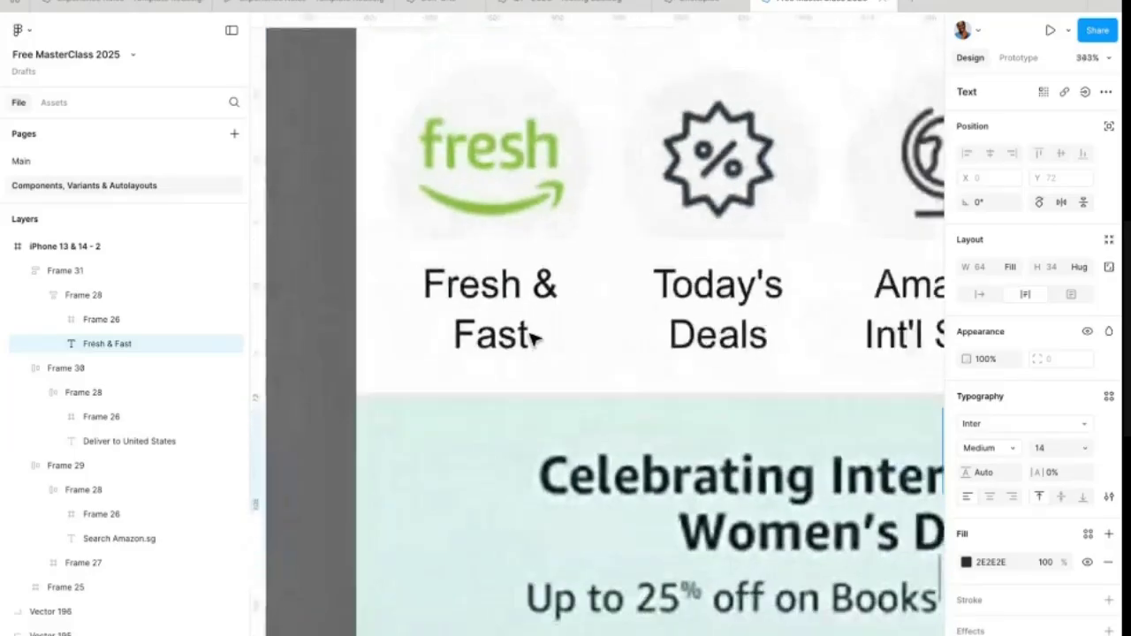
pyautogui.hscroll(5, 530, 333)
pyautogui.hscroll(2, 619, 345)
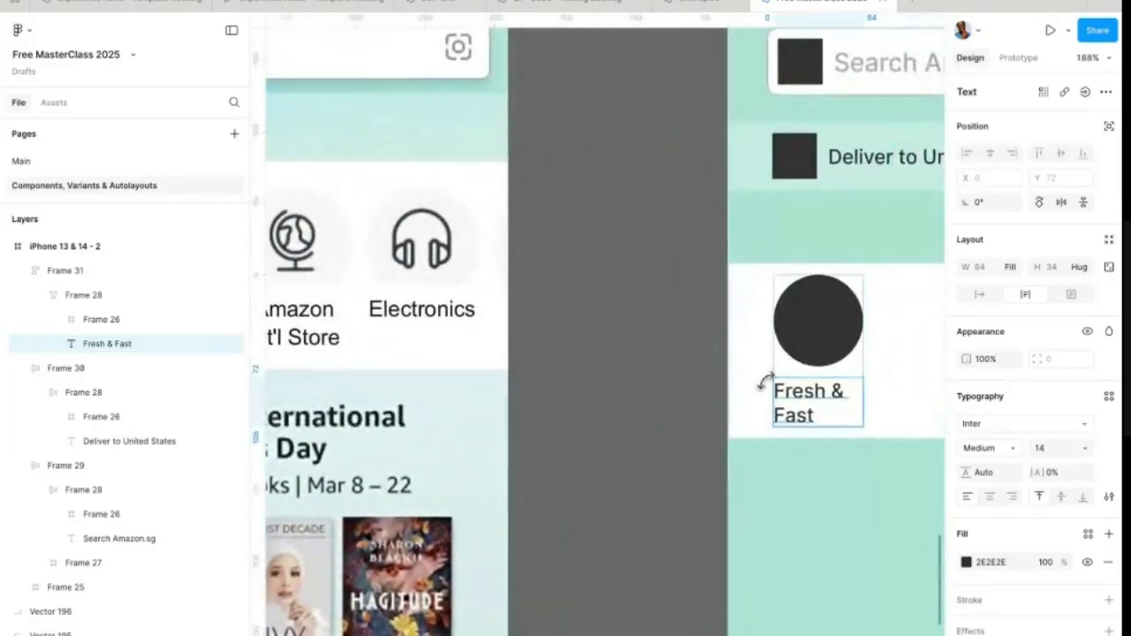
pyautogui.scroll(6, 823, 411)
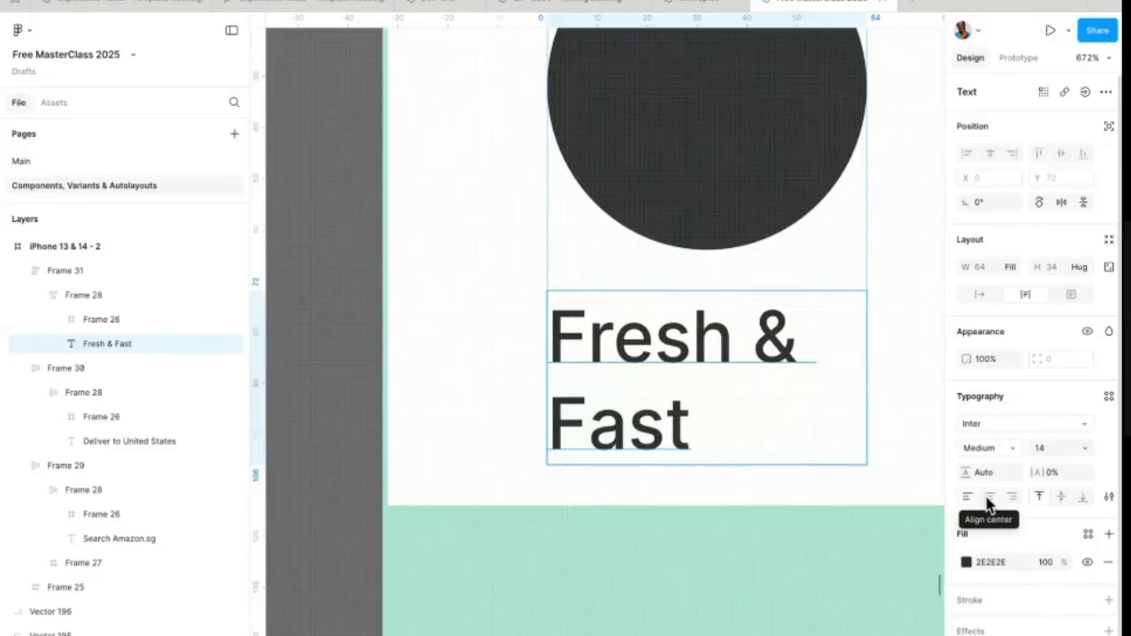
pyautogui.click(990, 500)
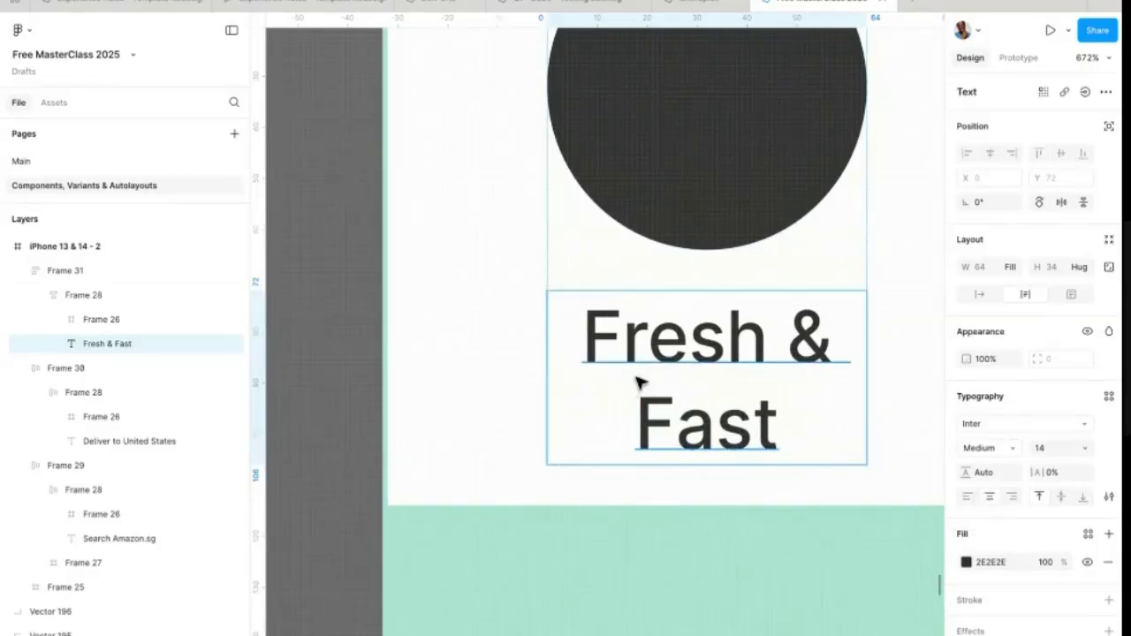
pyautogui.scroll(-5, 669, 351)
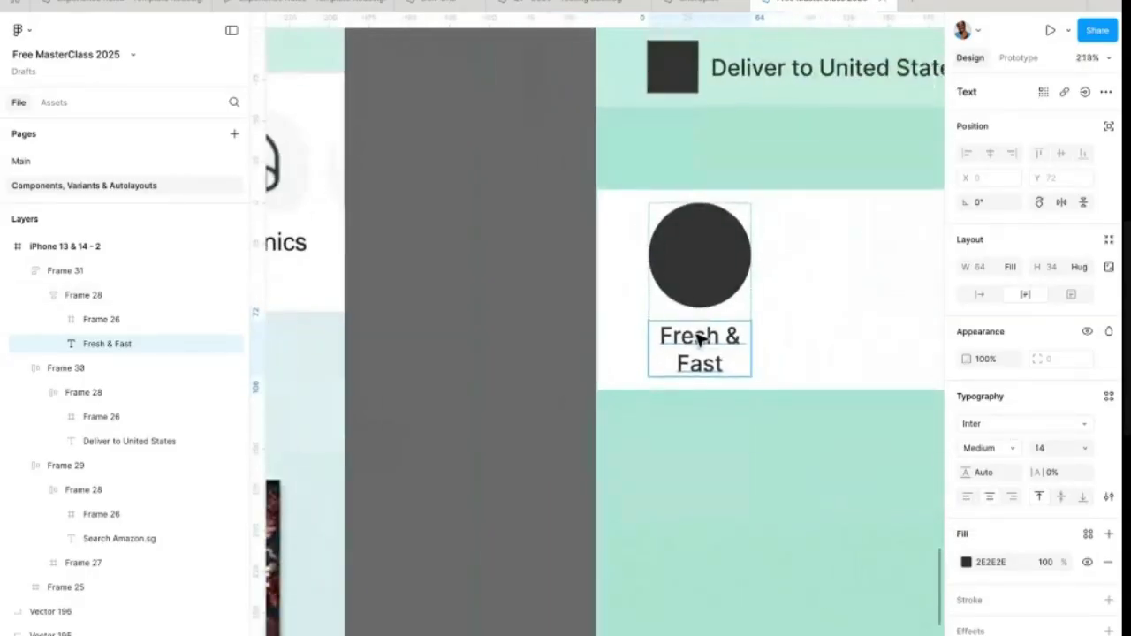
# Step: Duplicate the "Fresh & Fast" category item, with its circle and label, inside the white row
pyautogui.click(730, 318)
pyautogui.scroll(-3, 732, 323)
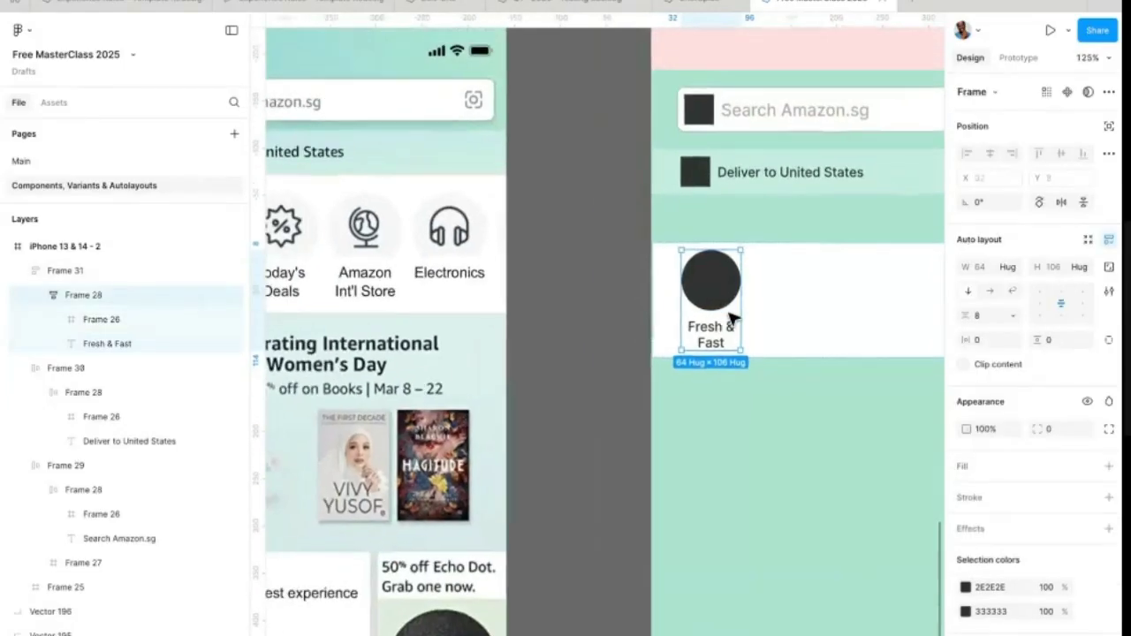
pyautogui.click(767, 331)
pyautogui.scroll(-3, 724, 300)
pyautogui.click(721, 296)
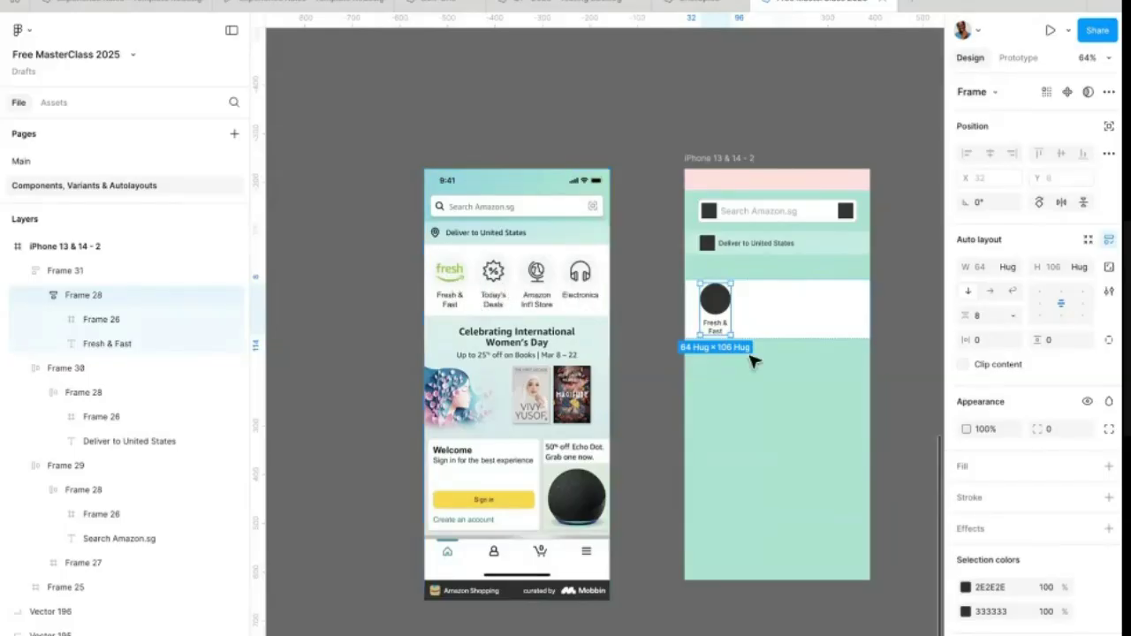
pyautogui.hotkey('ctrl', 'd')
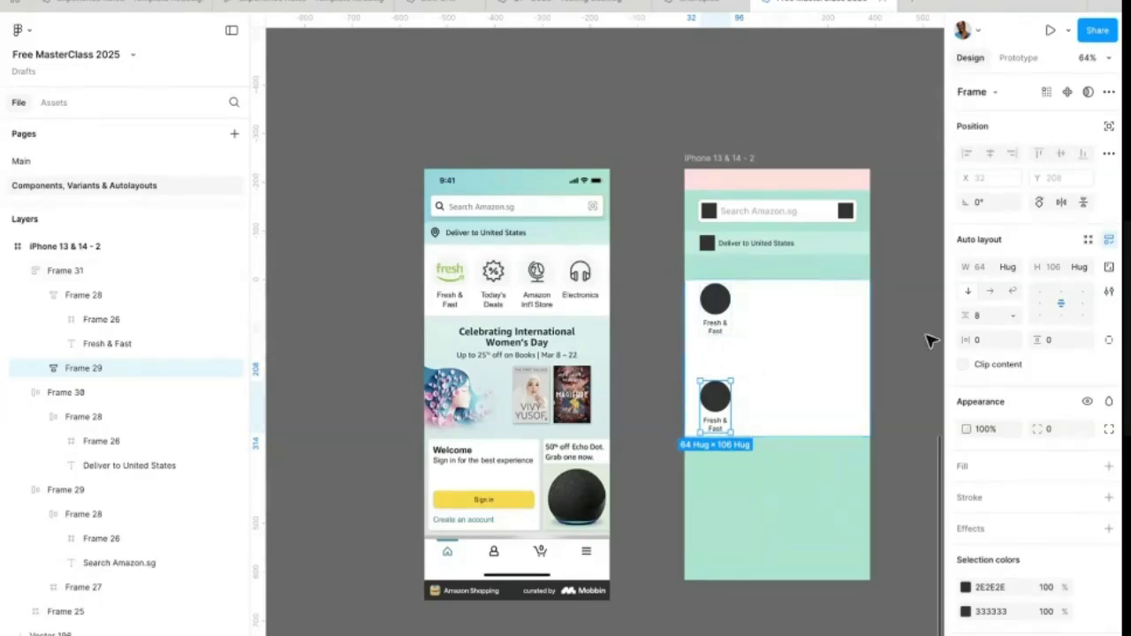
# Step: Switch the white category row's auto layout to horizontal and set the gap between its items to 40
pyautogui.click(767, 355)
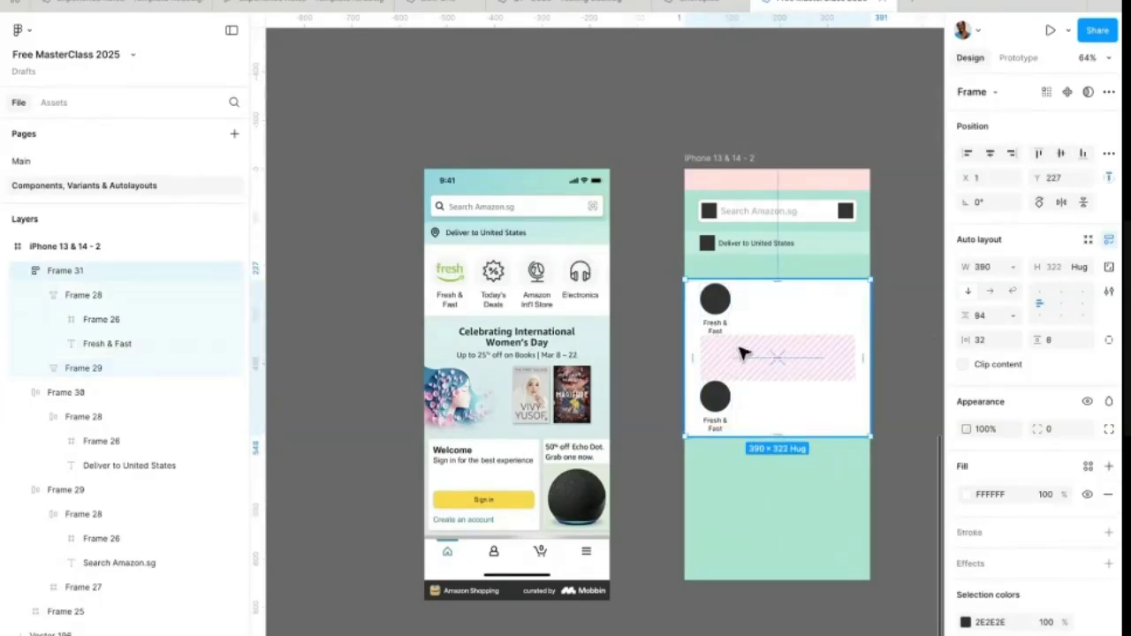
pyautogui.click(989, 290)
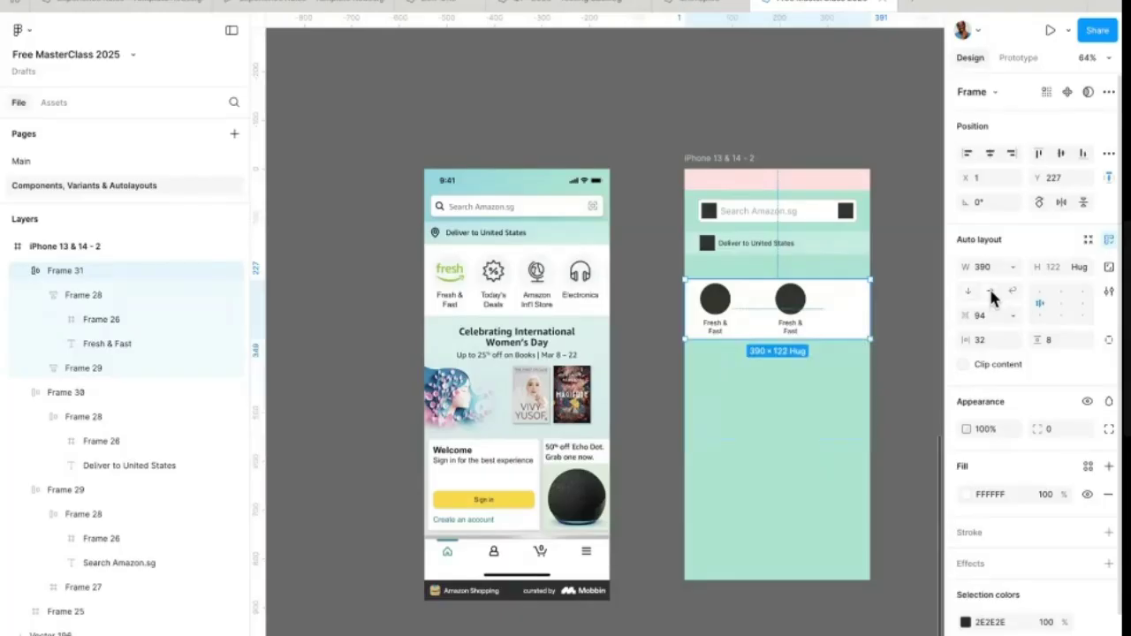
pyautogui.scroll(5, 772, 309)
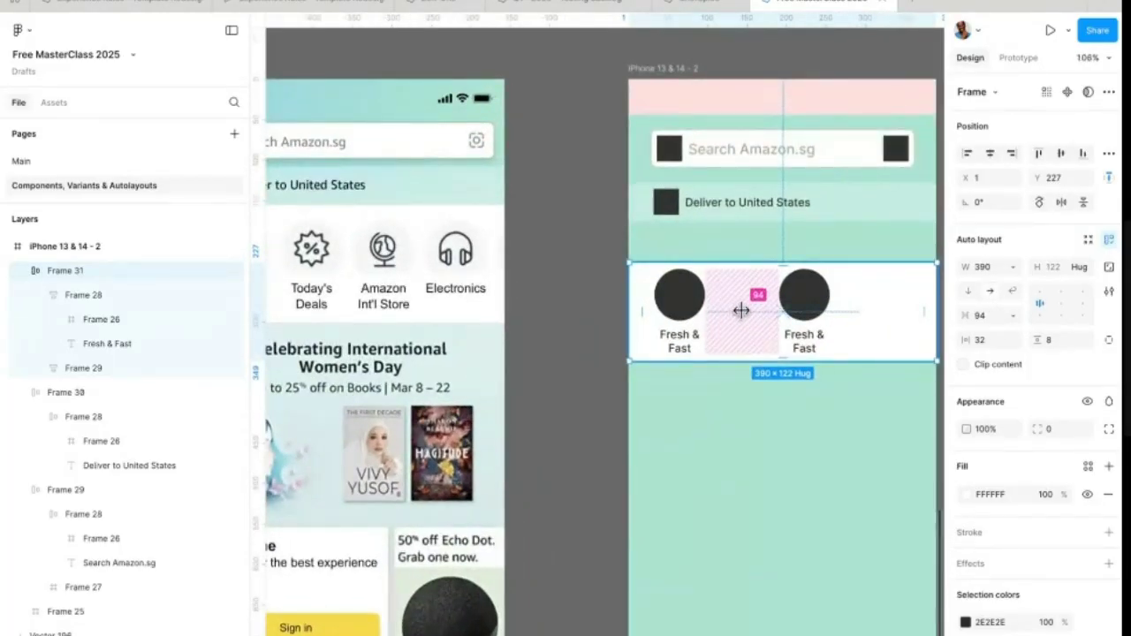
pyautogui.click(980, 323)
pyautogui.write('40')
pyautogui.press('Return')
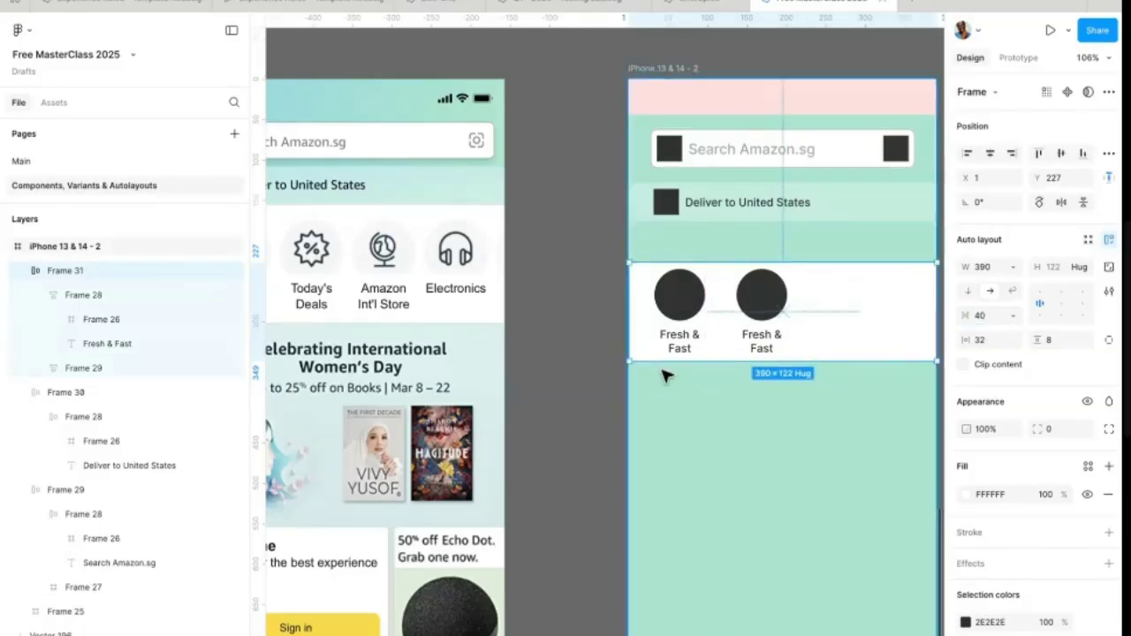
# Step: Compare the reference screen's category icons, labels and spacing with the size and layout of the circle placeholders
pyautogui.keyDown('ctrl'); pyautogui.scroll(-5, 666, 371); pyautogui.keyUp('ctrl')
pyautogui.scroll(3, 519, 318)
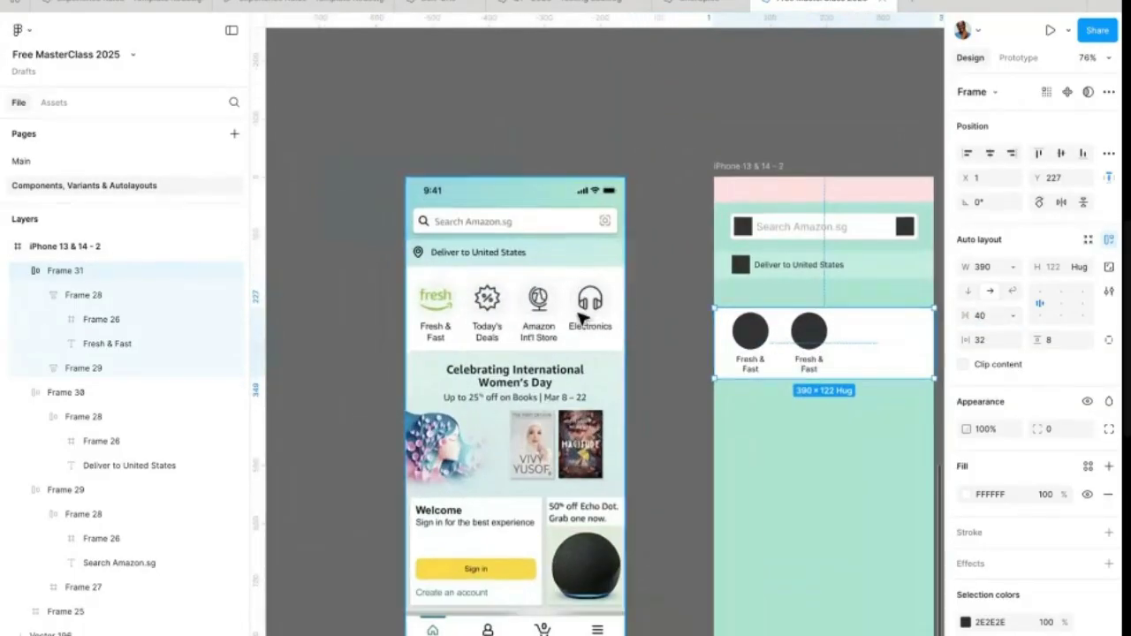
pyautogui.keyDown('ctrl'); pyautogui.scroll(3, 433, 301); pyautogui.keyUp('ctrl')
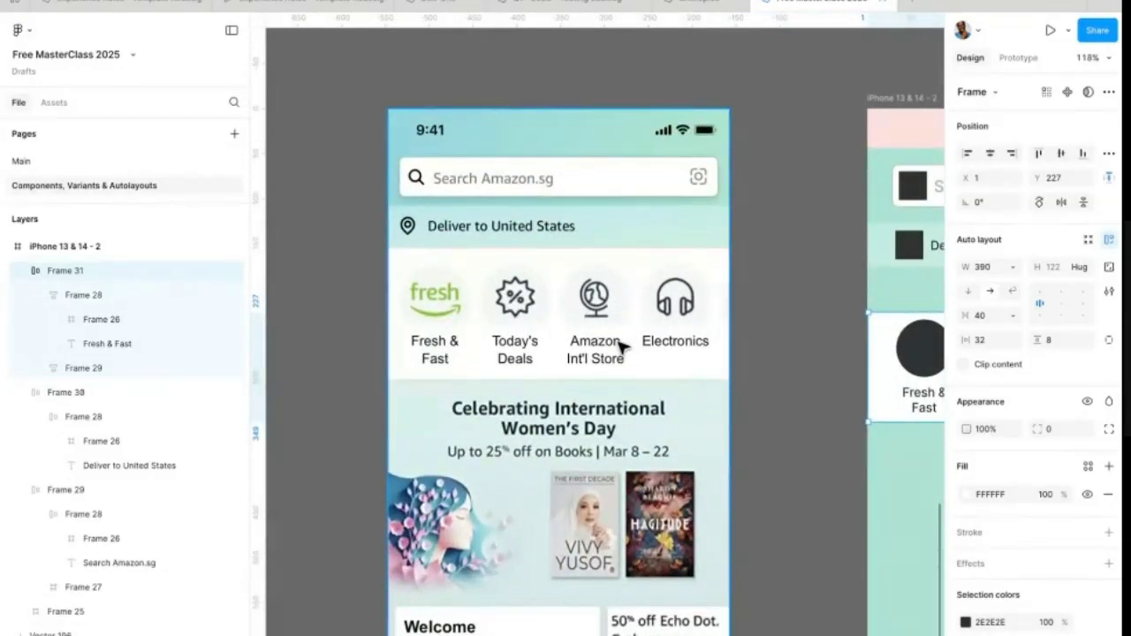
pyautogui.scroll(5, 434, 318)
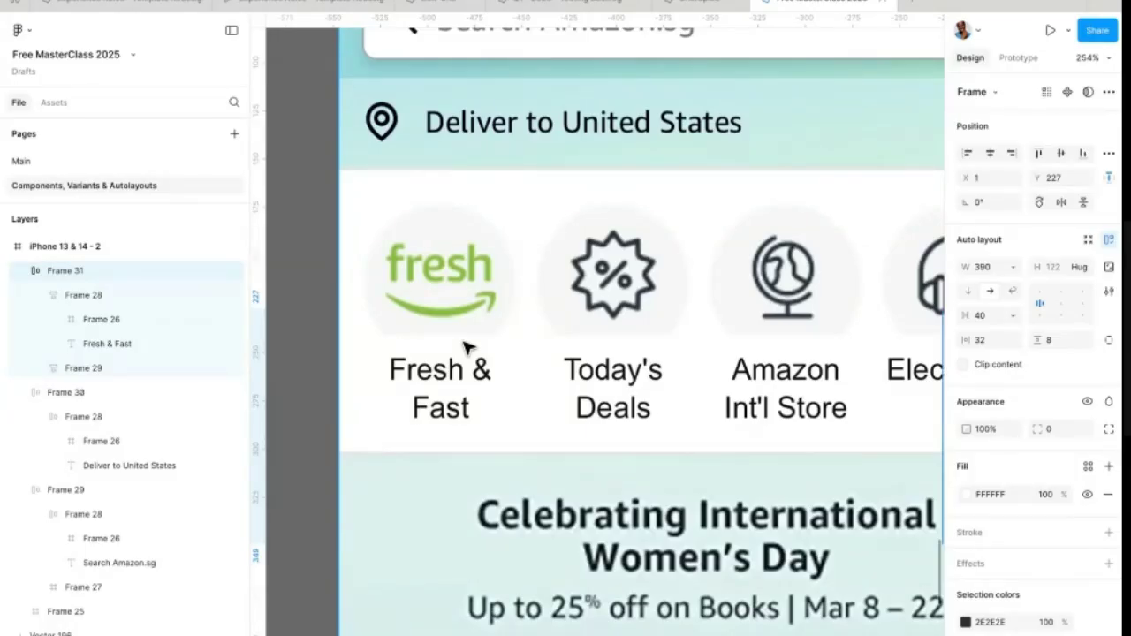
pyautogui.scroll(-5, 487, 318)
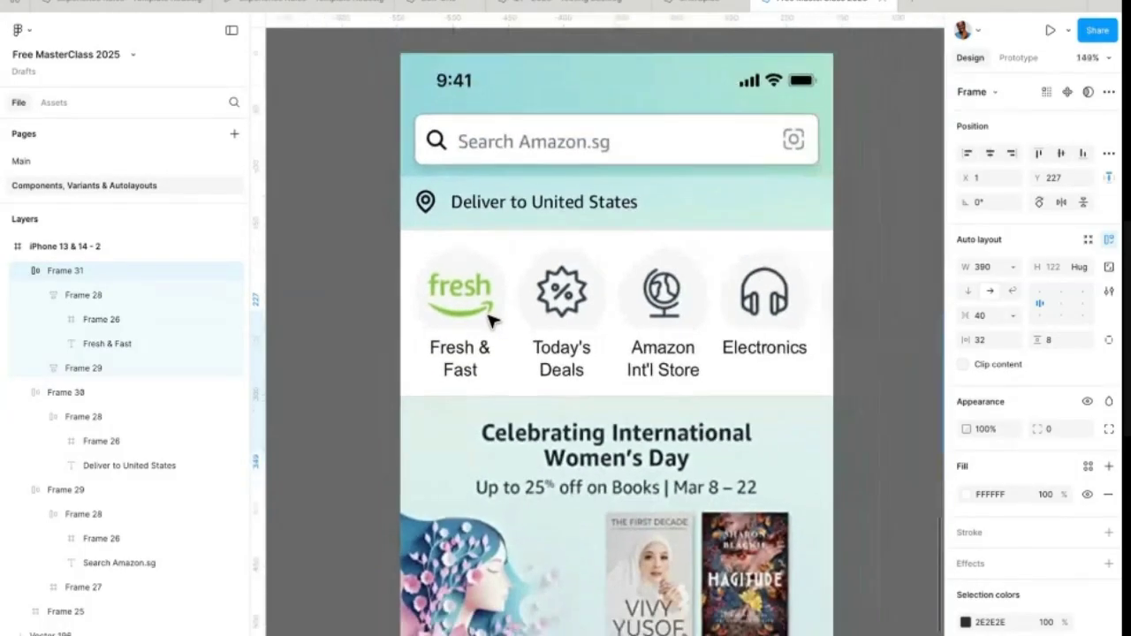
pyautogui.scroll(-5, 490, 320)
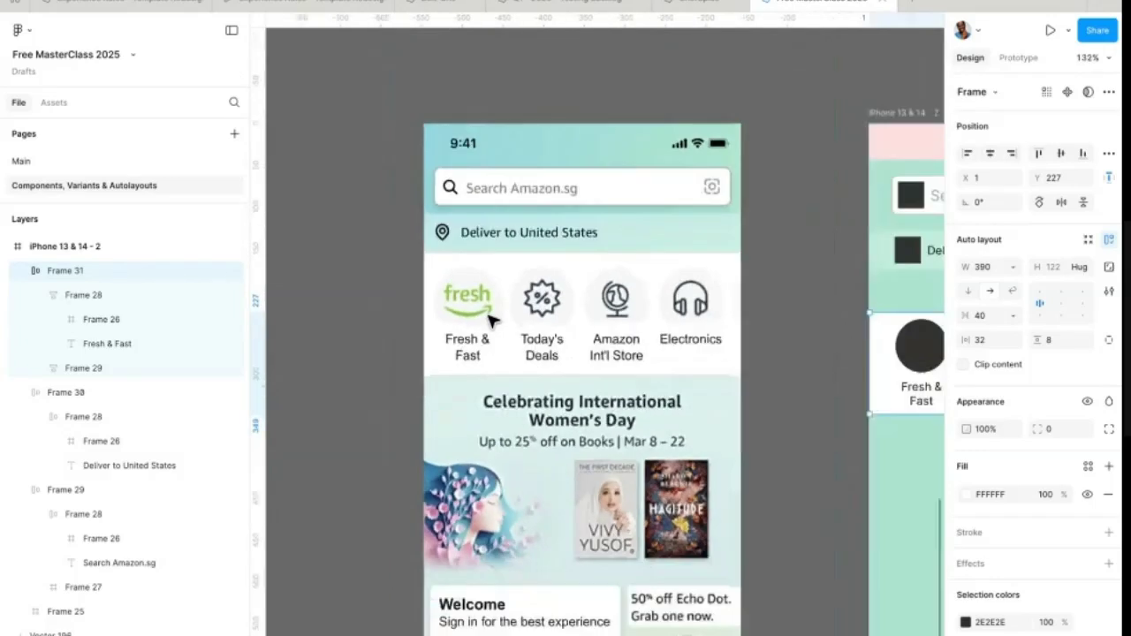
pyautogui.scroll(8, 691, 318)
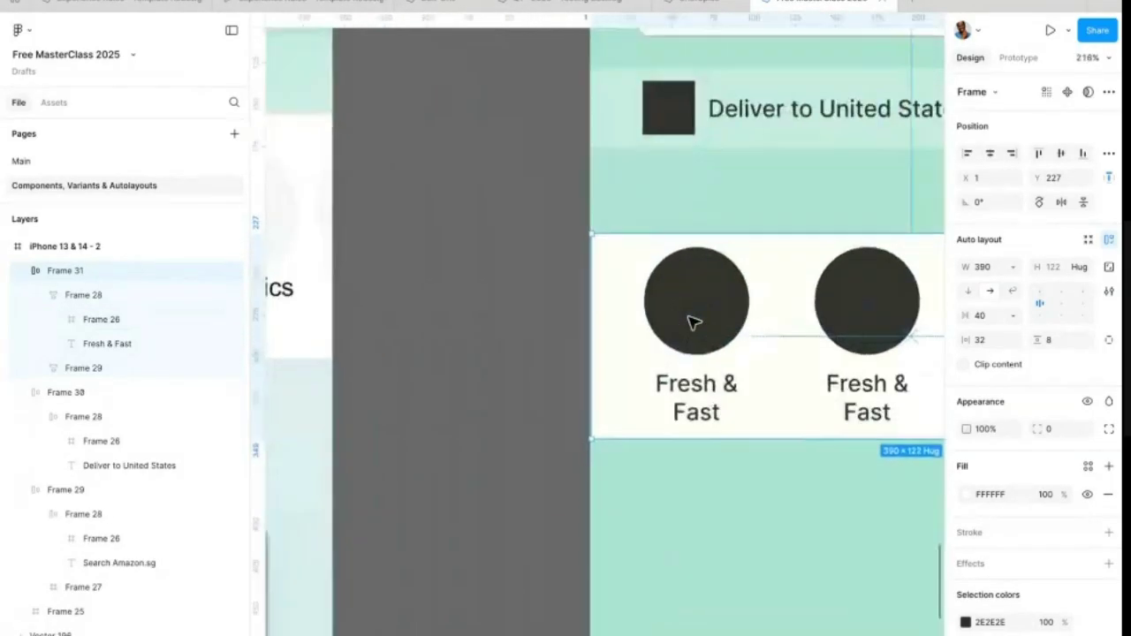
pyautogui.click(724, 263)
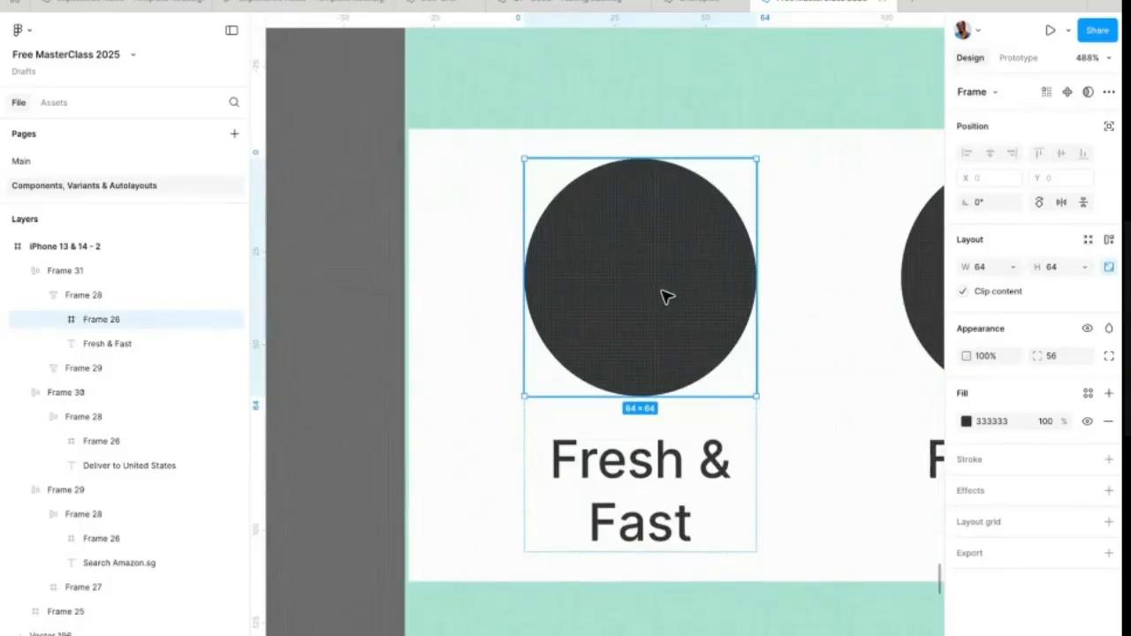
pyautogui.scroll(-5, 667, 296)
pyautogui.hscroll(-10, 664, 295)
pyautogui.scroll(2, 547, 263)
pyautogui.hscroll(-2, 548, 263)
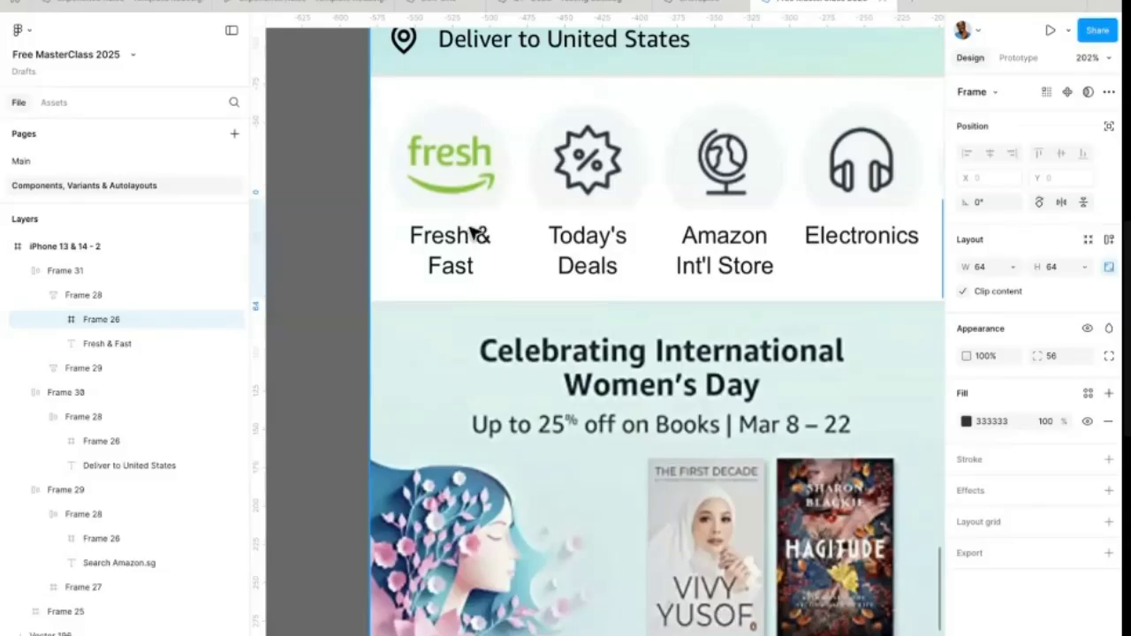
pyautogui.hscroll(10, 524, 234)
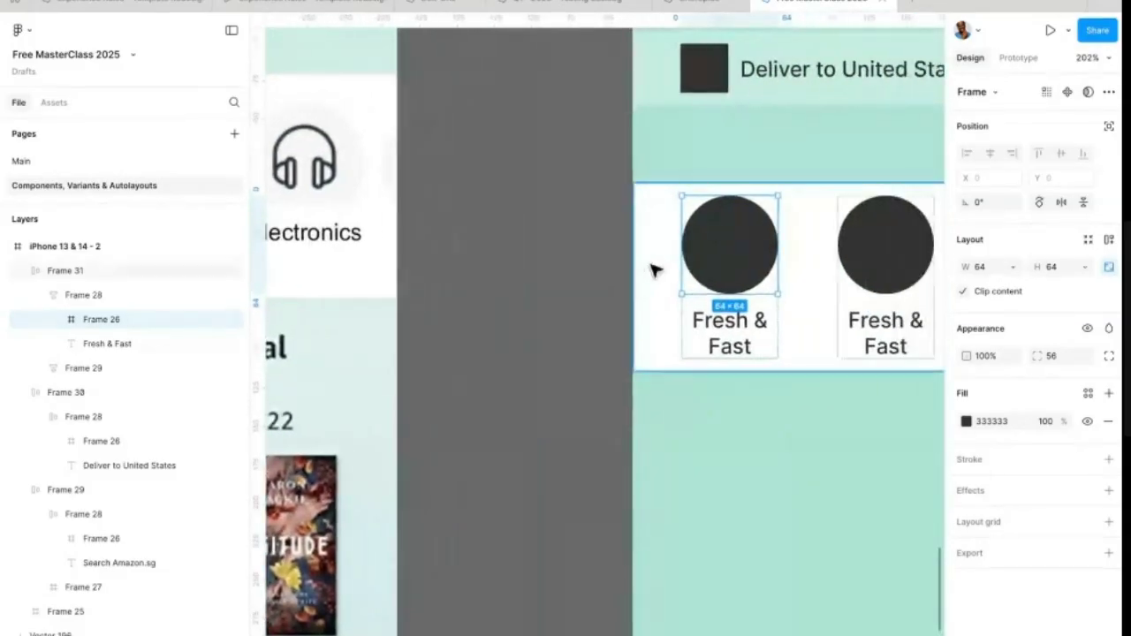
pyautogui.scroll(3, 748, 244)
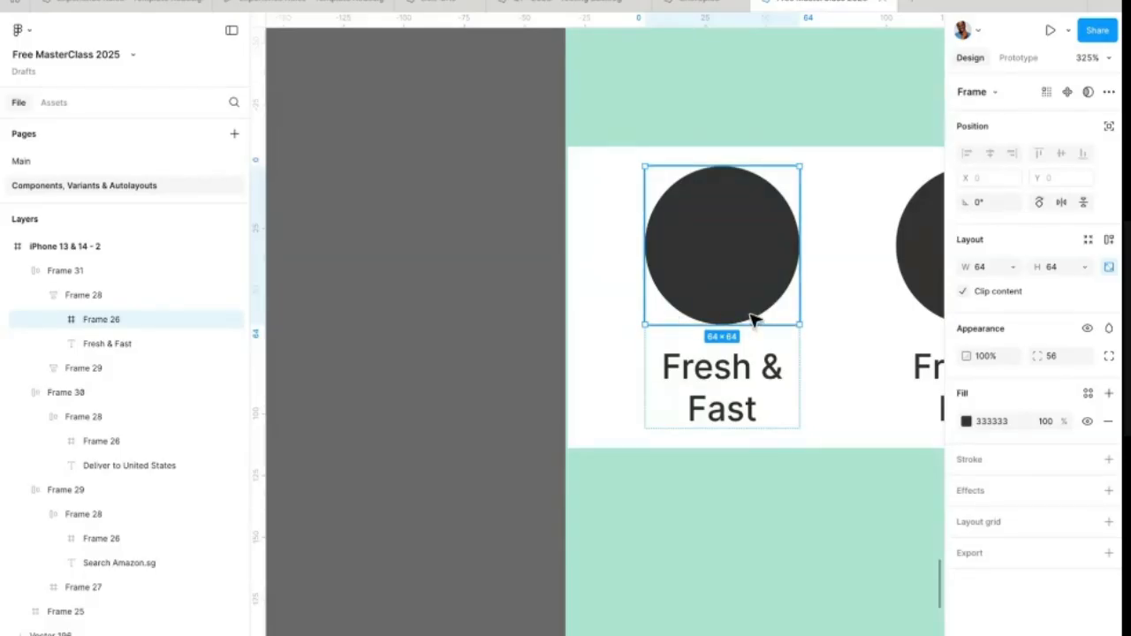
pyautogui.scroll(-5, 751, 318)
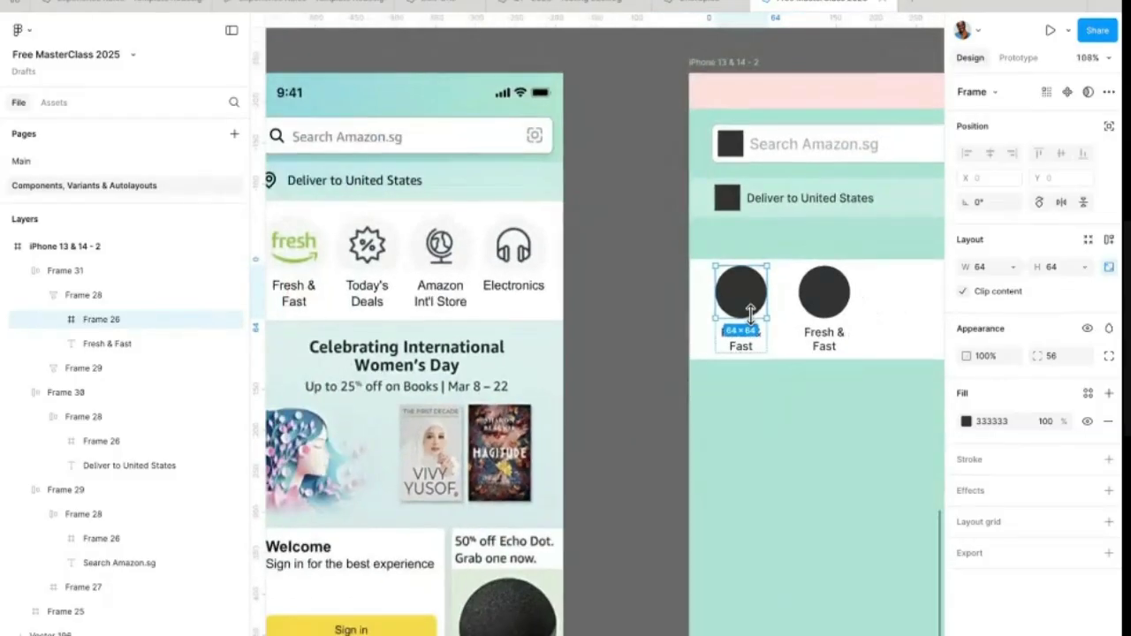
pyautogui.click(777, 318)
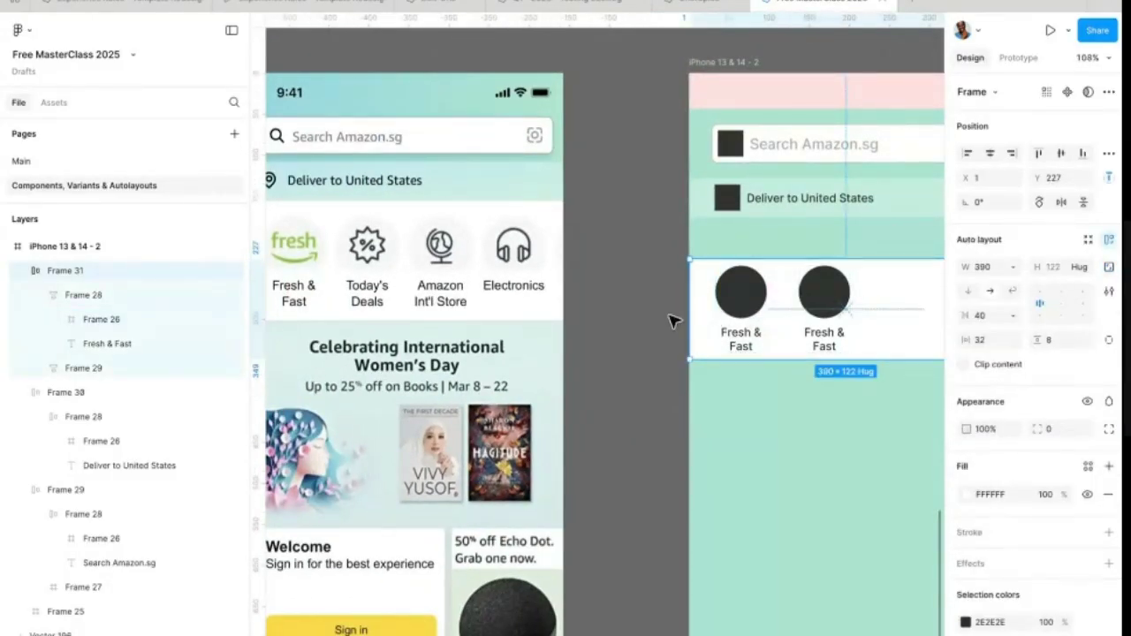
pyautogui.scroll(-2, 670, 320)
pyautogui.scroll(-2, 669, 320)
pyautogui.scroll(-5, 769, 348)
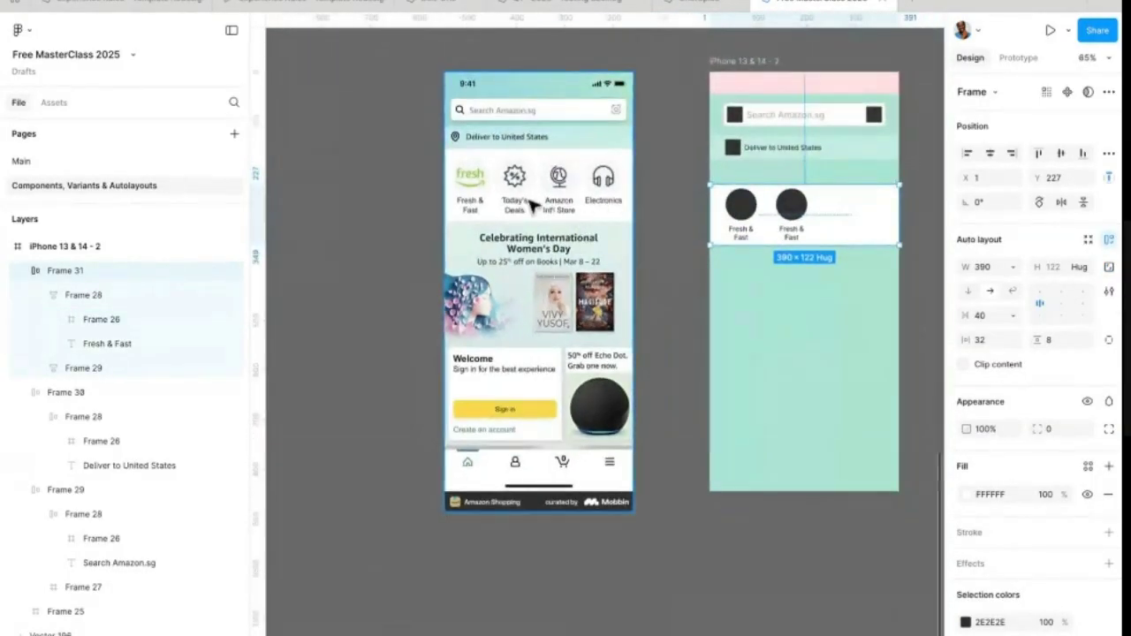
# Step: Duplicate the second category item twice to make a row of four
pyautogui.click(791, 207)
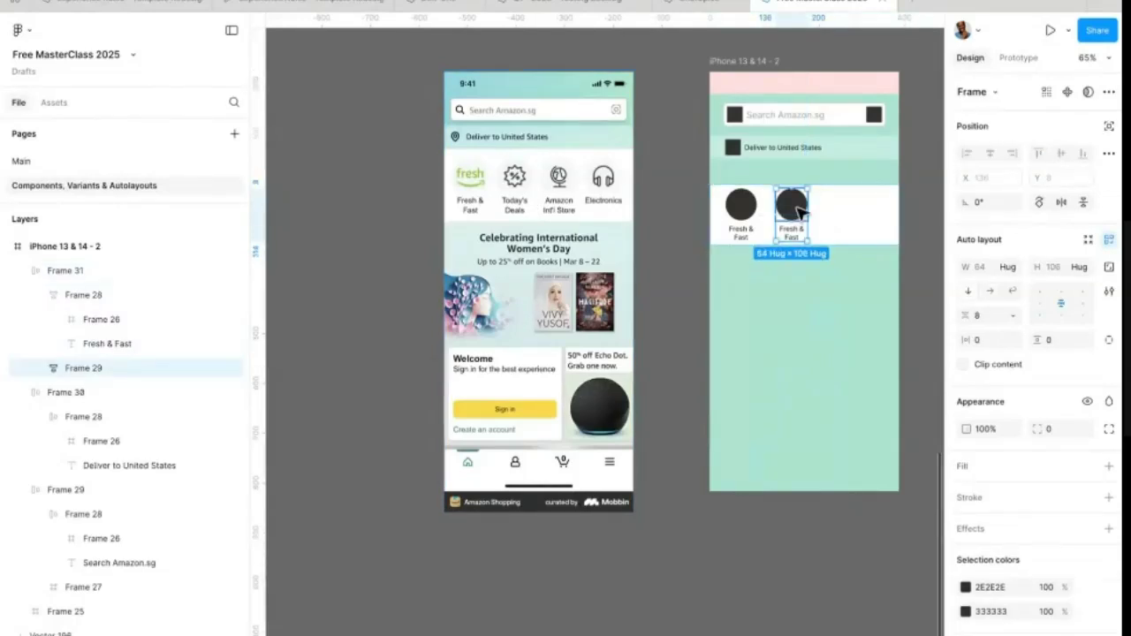
pyautogui.hotkey('ctrl', 'd')
pyautogui.hotkey('ctrl', 'd')
# Step: Replace the second category item's label with "Today's Deals"
pyautogui.scroll(3, 752, 227)
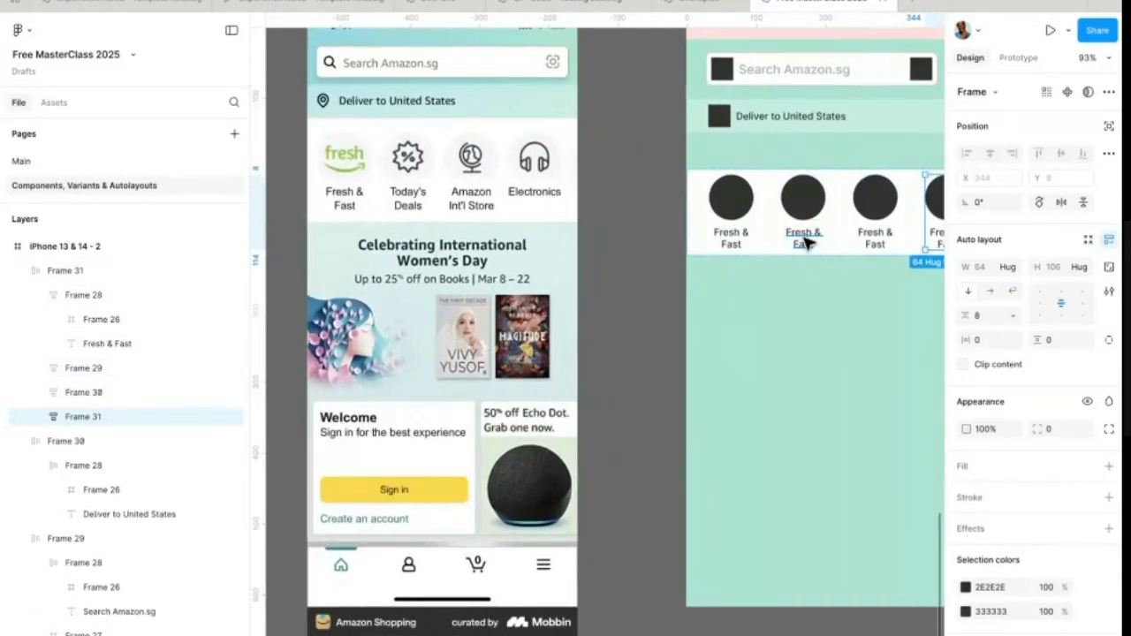
pyautogui.doubleClick(803, 239)
pyautogui.press('Return')
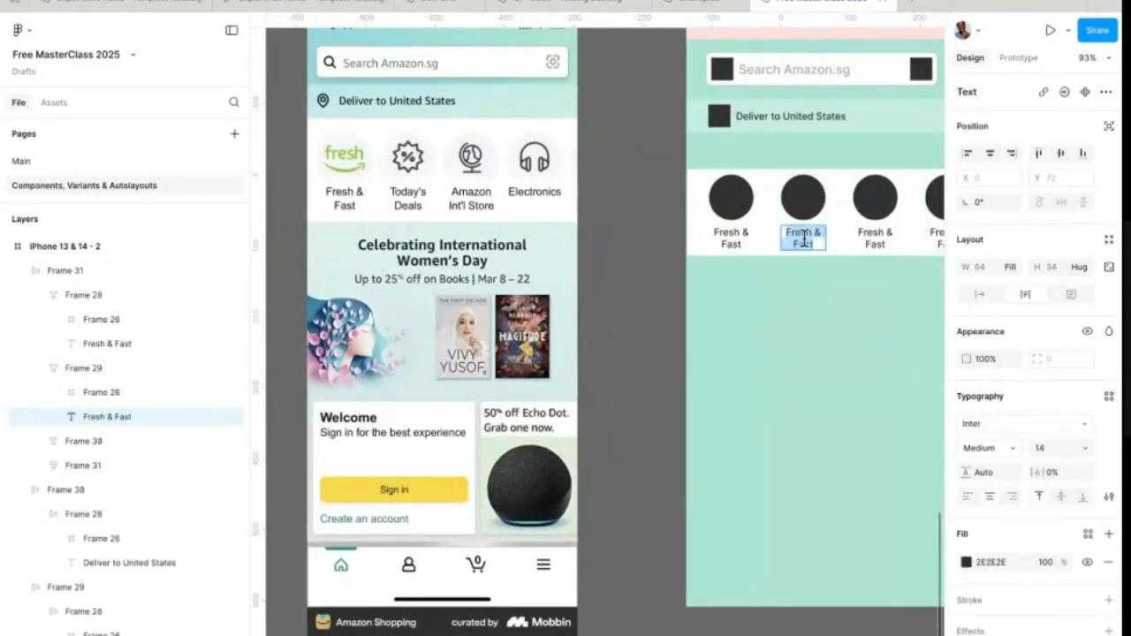
pyautogui.write("Today's")
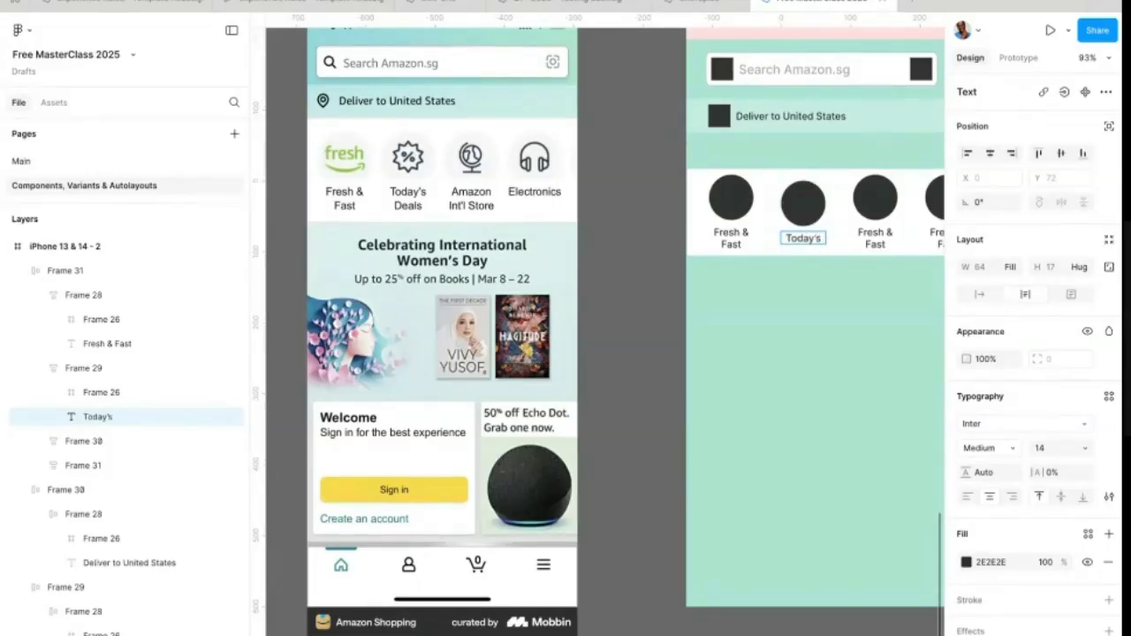
pyautogui.write(' Deals')
# Step: Replace the third category item's label with "Amazon Int'l Store", capitalising the I
pyautogui.click(863, 235)
pyautogui.press('Return')
pyautogui.write('Amazo')
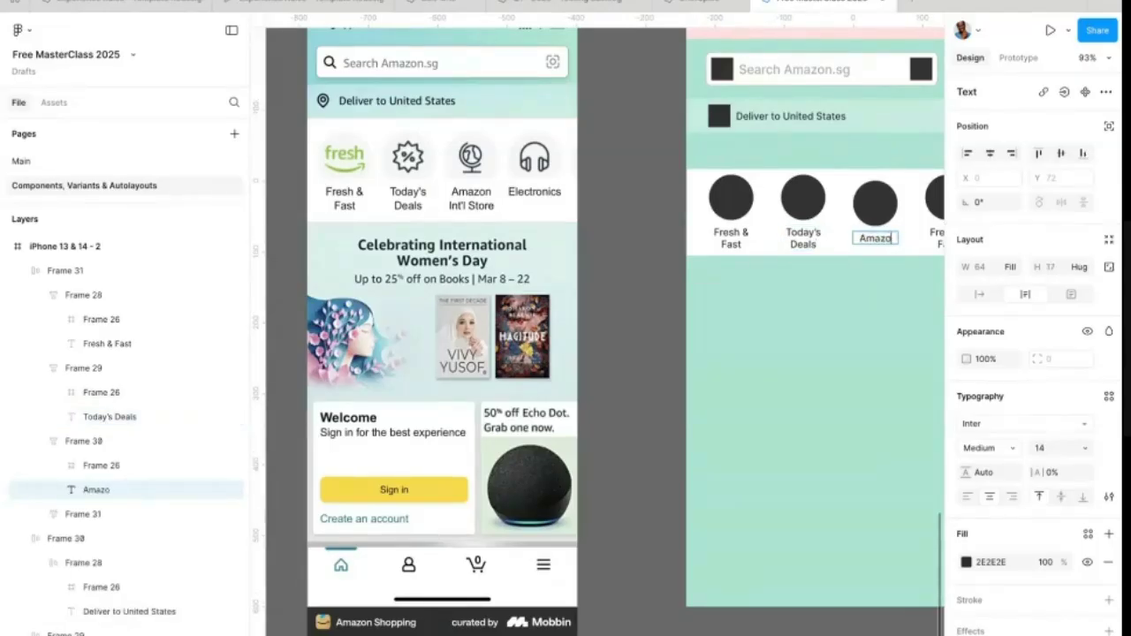
pyautogui.write('n int')
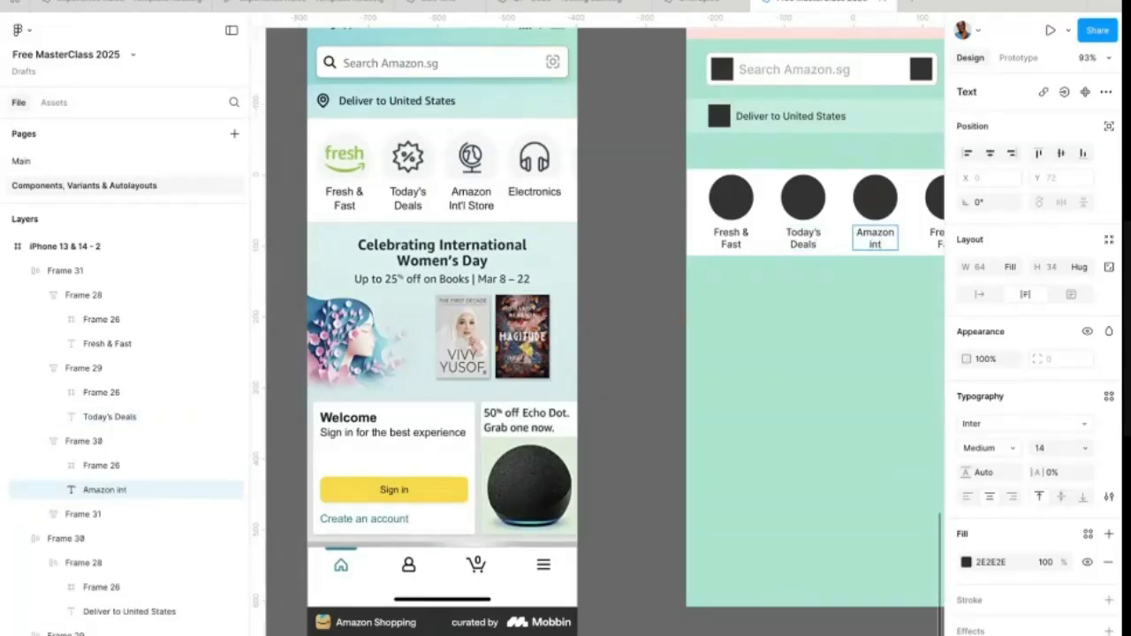
pyautogui.write("'l Store")
pyautogui.hscroll(3, 838, 248)
pyautogui.scroll(-1, 837, 248)
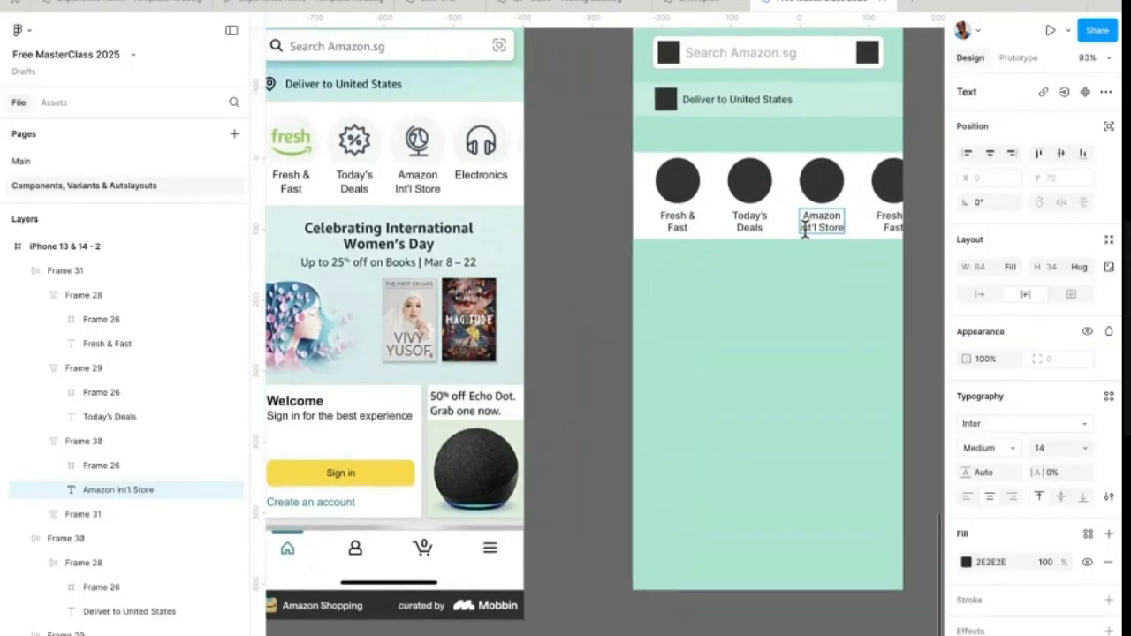
pyautogui.press('BackSpace')
pyautogui.write('I')
# Step: Replace the fourth category item's label with "Electronics" and finish the text edit
pyautogui.doubleClick(882, 226)
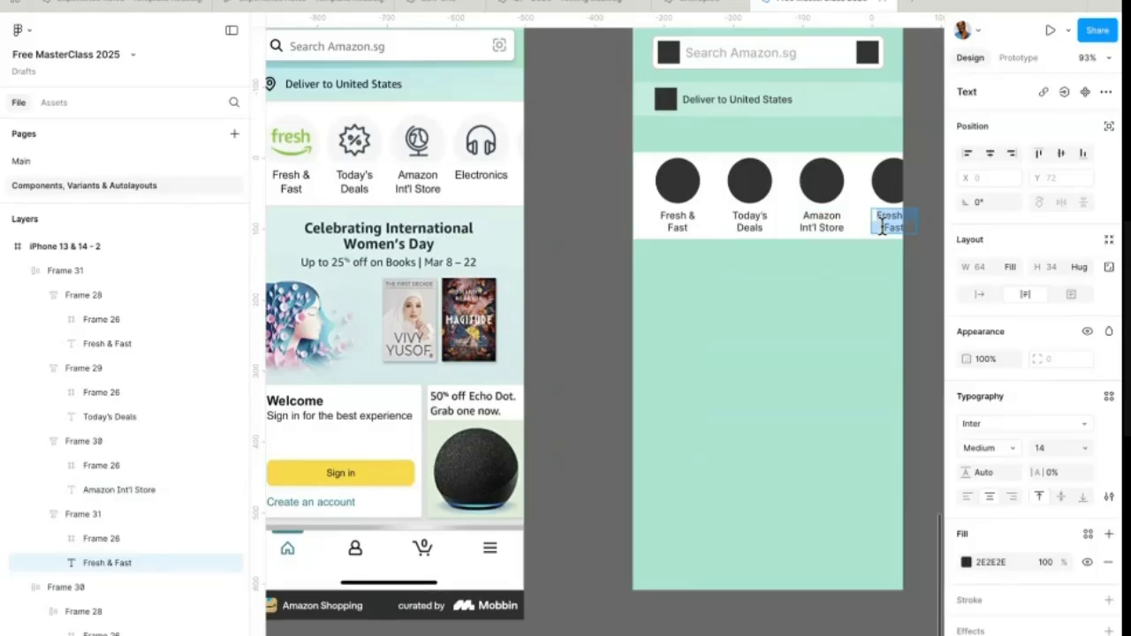
pyautogui.write('Electronics')
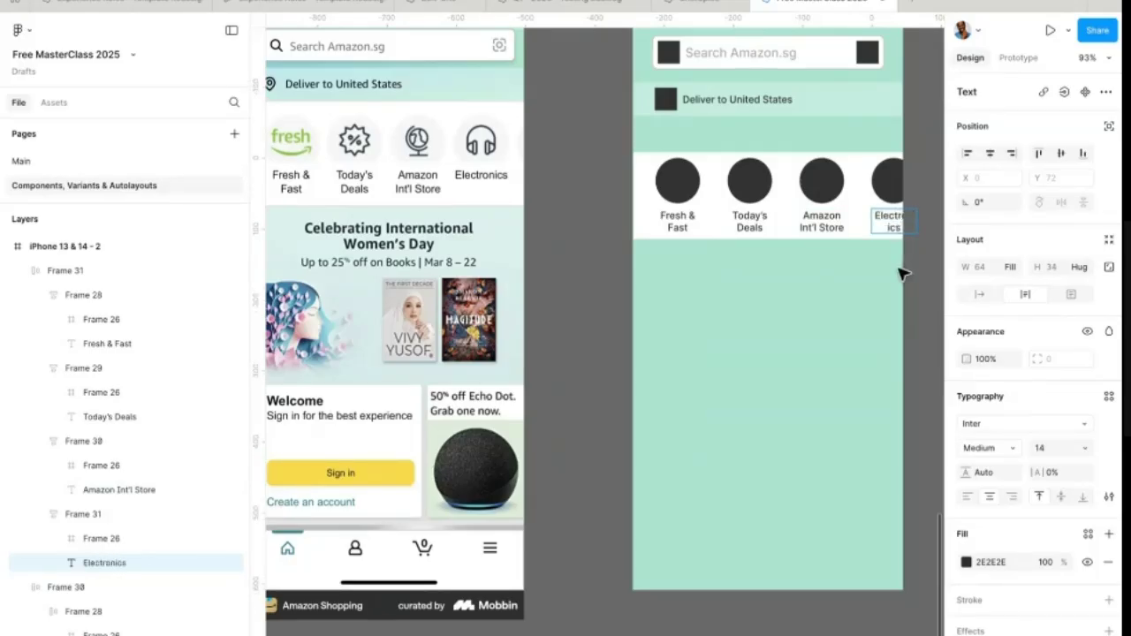
pyautogui.press('Escape')
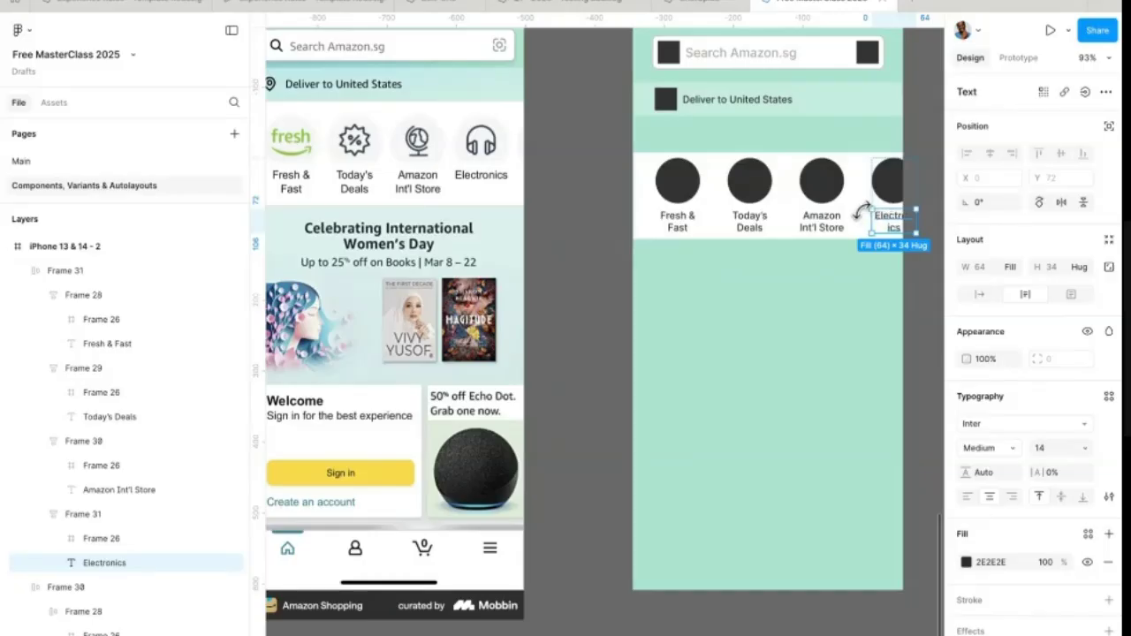
pyautogui.press('Escape')
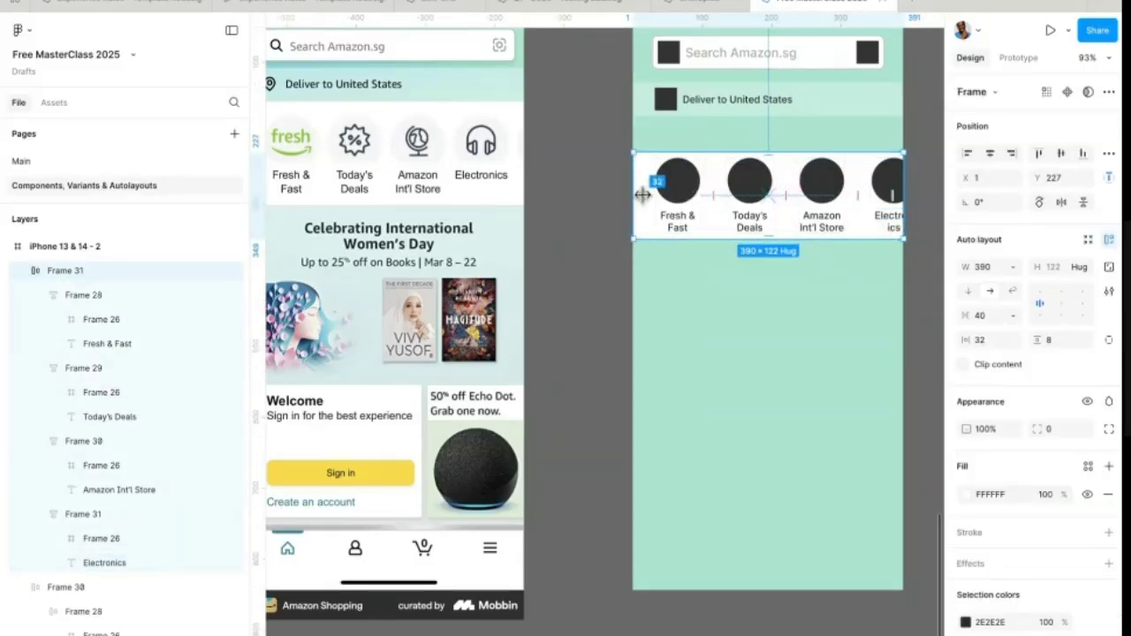
pyautogui.doubleClick(676, 183)
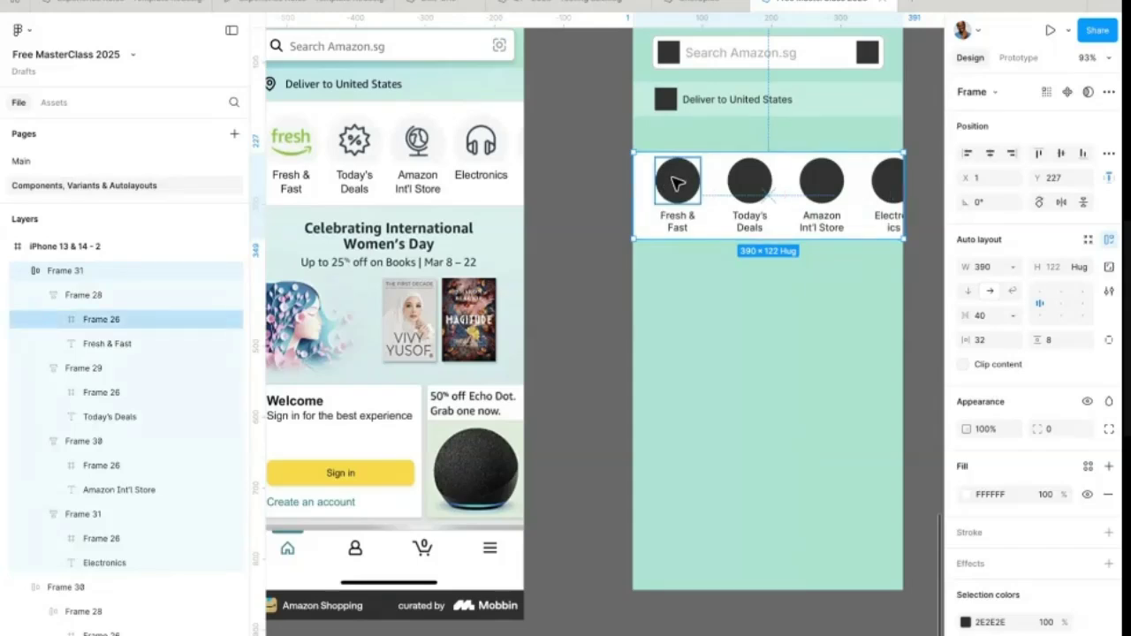
pyautogui.click(750, 182)
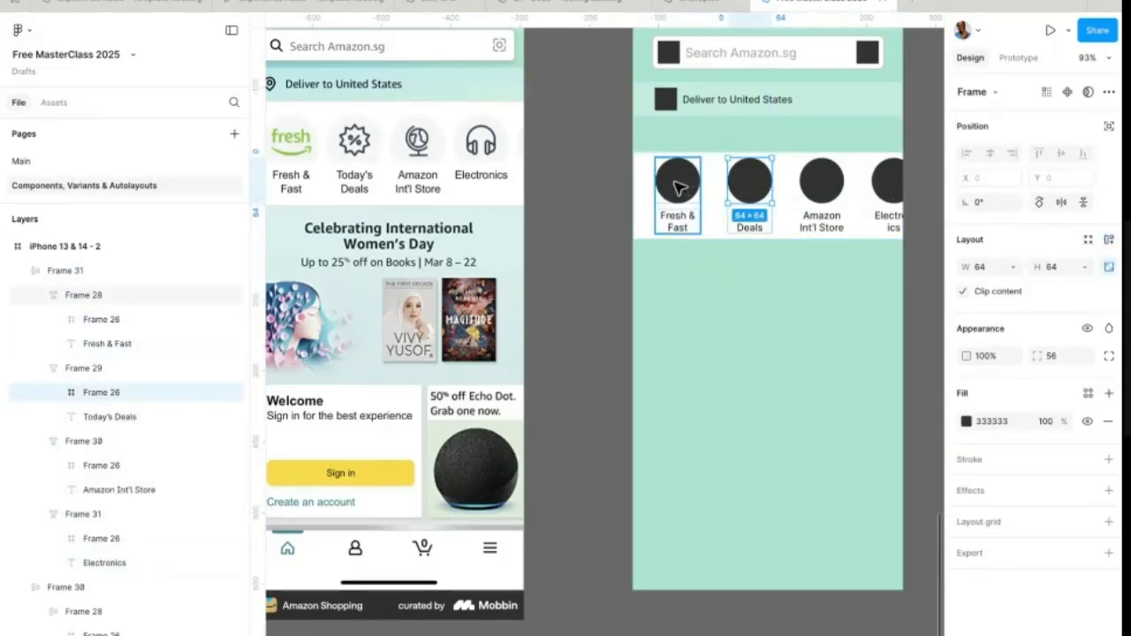
pyautogui.hscroll(-5, 677, 183)
pyautogui.scroll(2, 677, 184)
pyautogui.hscroll(5, 798, 239)
pyautogui.scroll(1, 798, 239)
pyautogui.hscroll(3, 727, 281)
pyautogui.scroll(1, 727, 281)
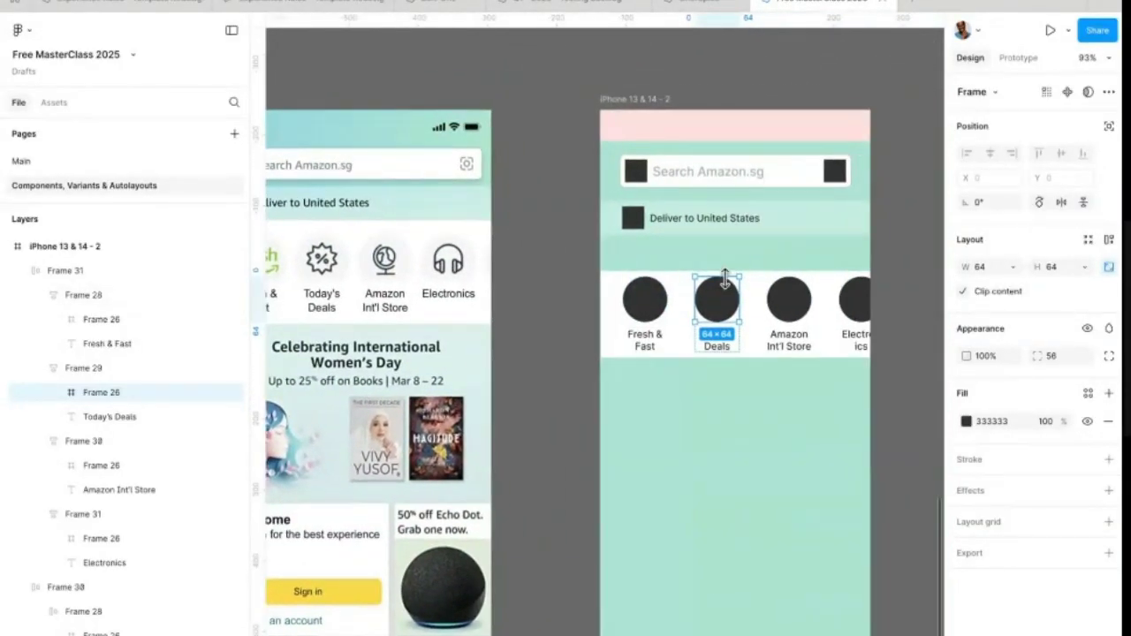
pyautogui.keyDown('super'); pyautogui.click(651, 296); pyautogui.keyUp('super')
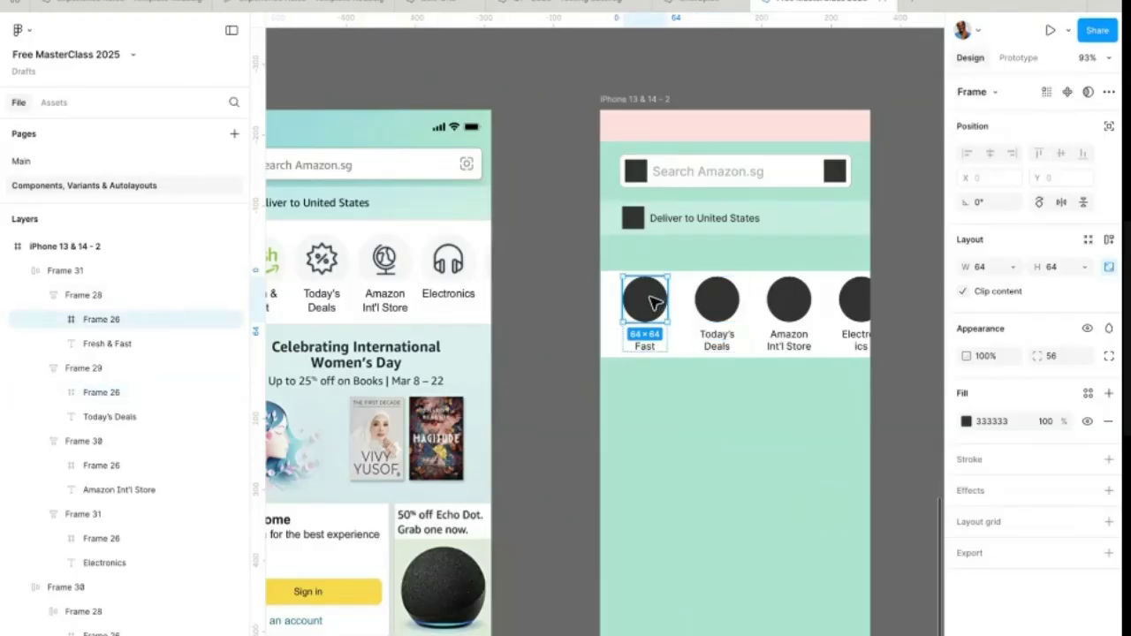
pyautogui.press('alt+super+a')
pyautogui.click(704, 399)
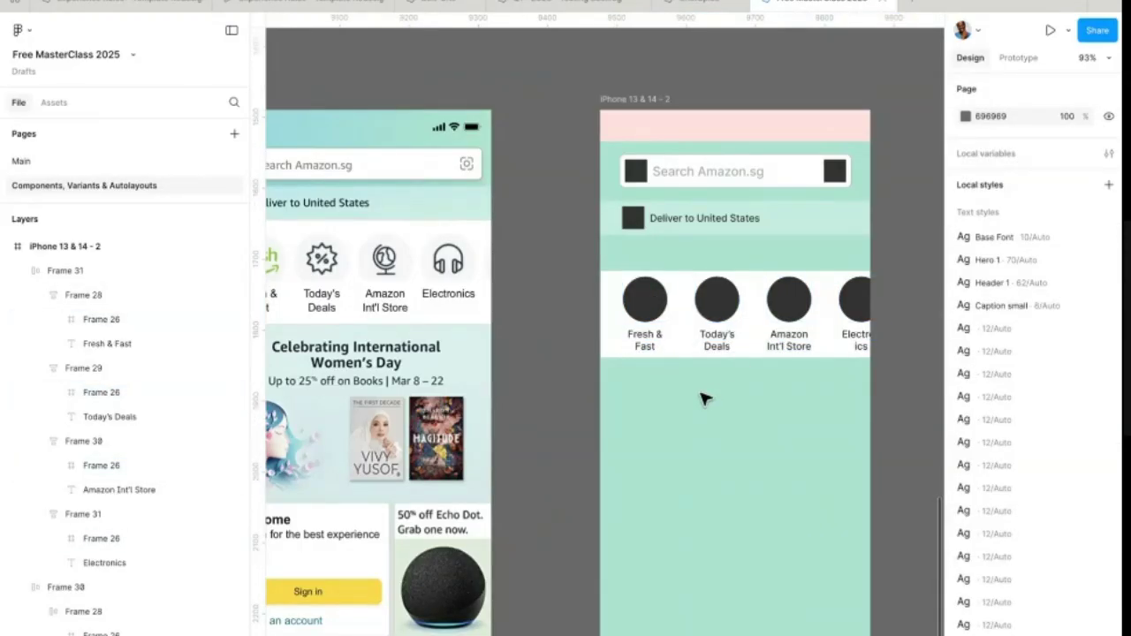
# Step: Select all four category circles together and resize them to 80 × 80
pyautogui.keyDown('super'); pyautogui.click(651, 305); pyautogui.keyUp('super')
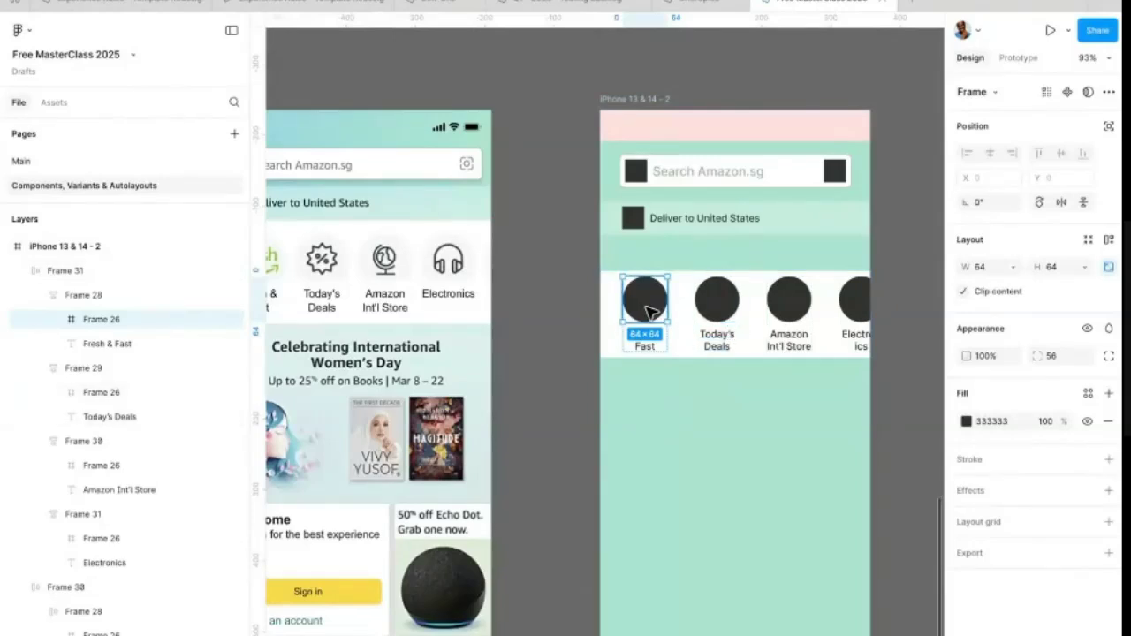
pyautogui.keyDown('shift'); pyautogui.click(717, 305); pyautogui.keyUp('shift')
pyautogui.keyDown('shift'); pyautogui.click(782, 302); pyautogui.keyUp('shift')
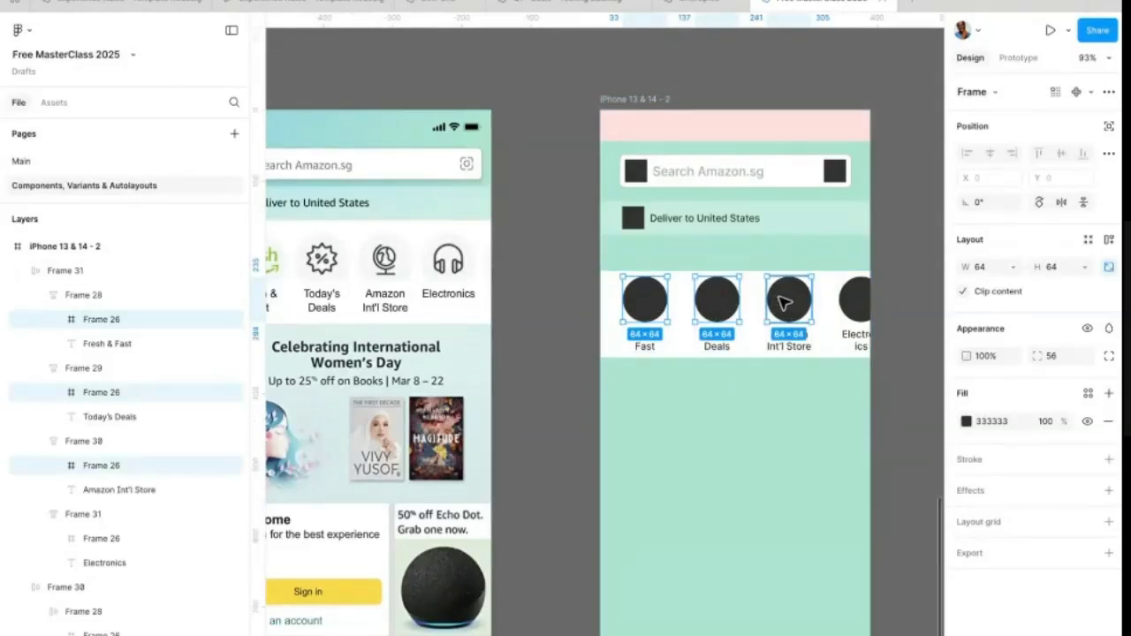
pyautogui.keyDown('shift'); pyautogui.click(858, 307); pyautogui.keyUp('shift')
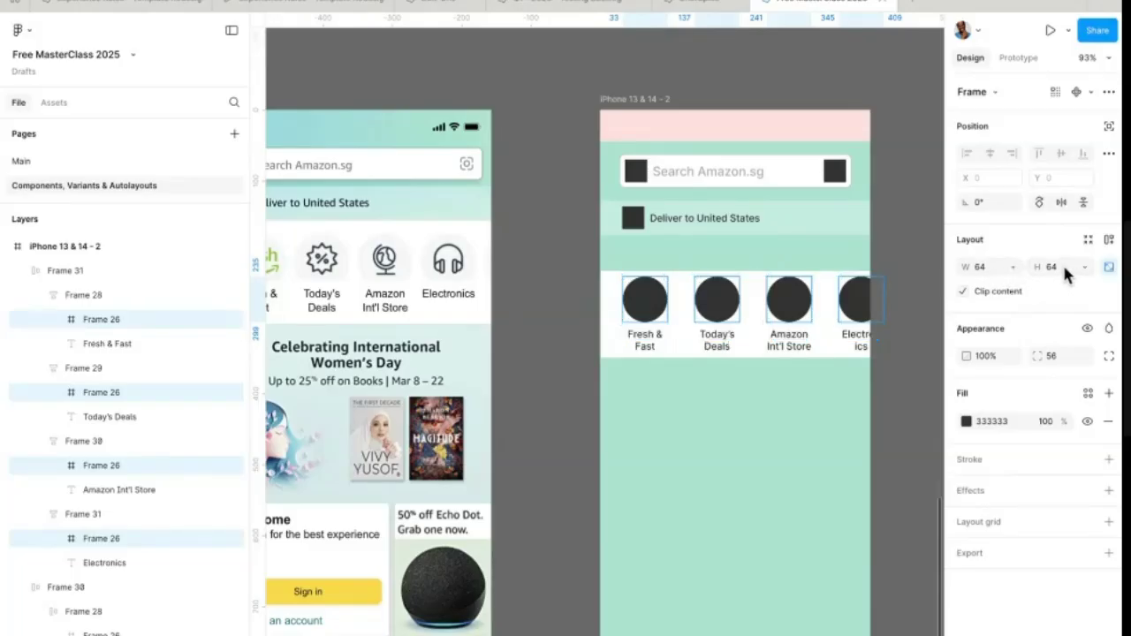
pyautogui.write('80')
pyautogui.press('Return')
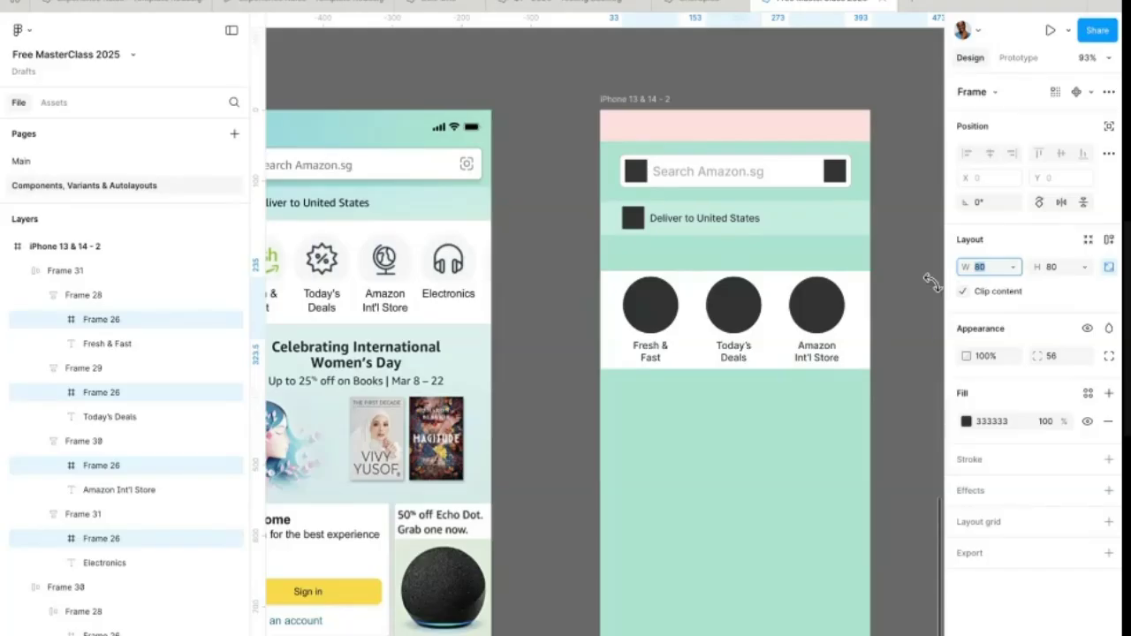
# Step: Set the spacing between the items in the category row to 8
pyautogui.click(742, 354)
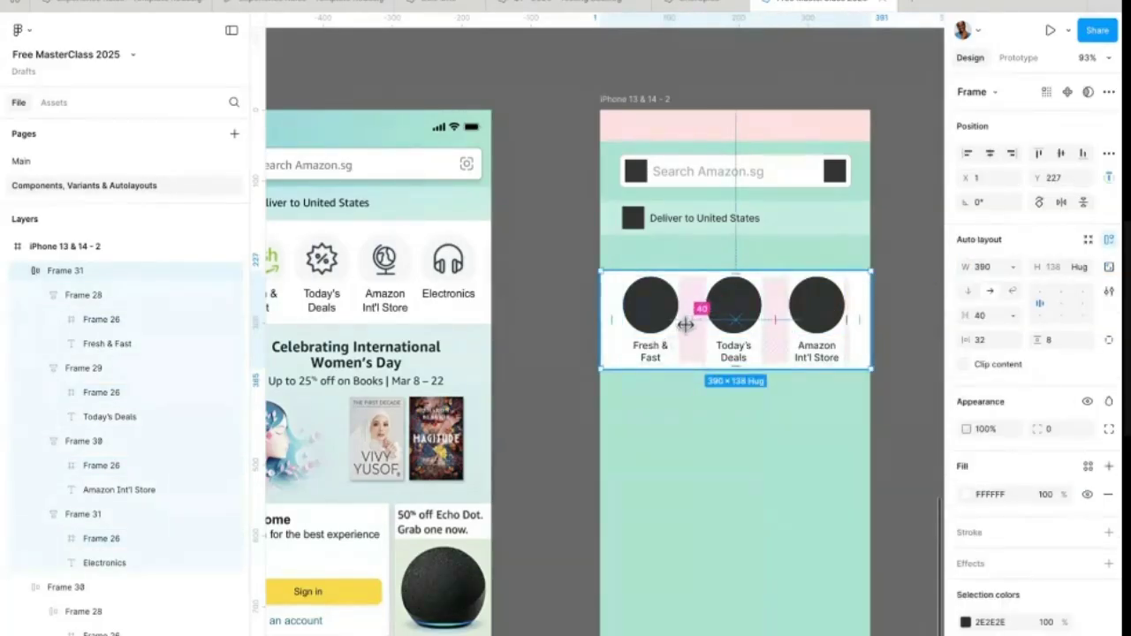
pyautogui.hscroll(-3, 683, 332)
pyautogui.scroll(10, 392, 286)
pyautogui.scroll(-10, 444, 180)
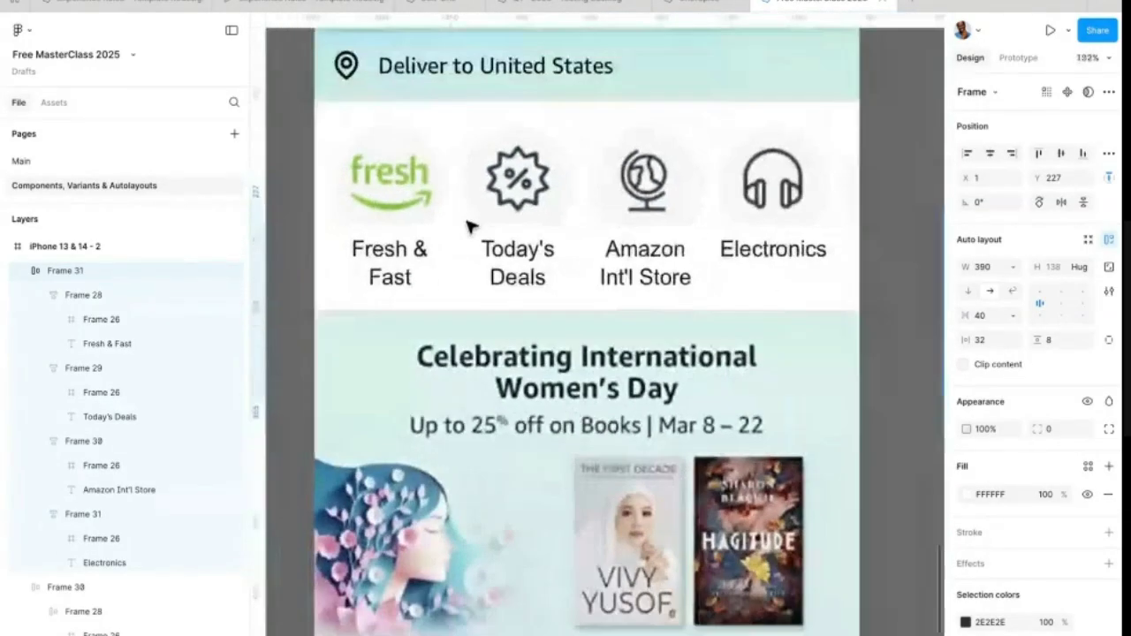
pyautogui.scroll(4, 694, 285)
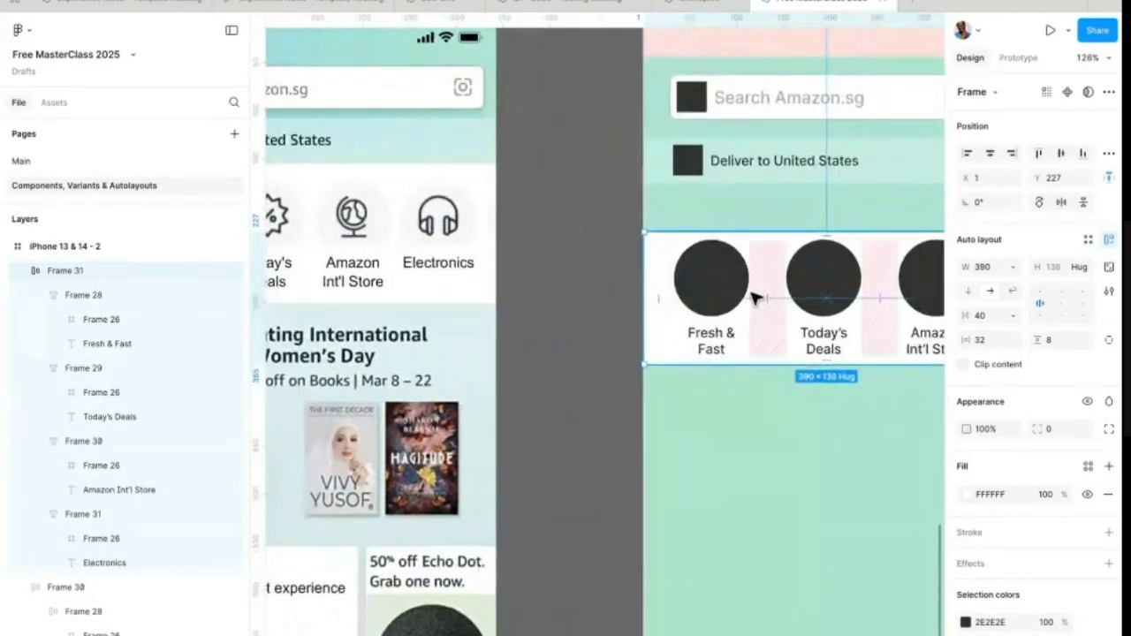
pyautogui.click(745, 387)
pyautogui.click(739, 309)
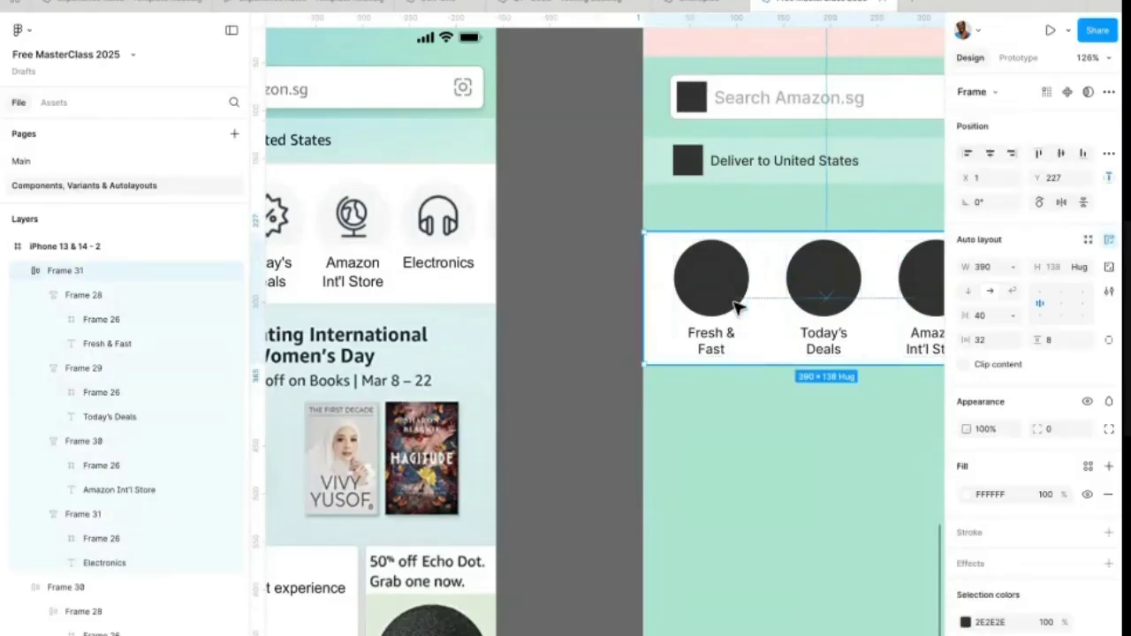
pyautogui.click(993, 315)
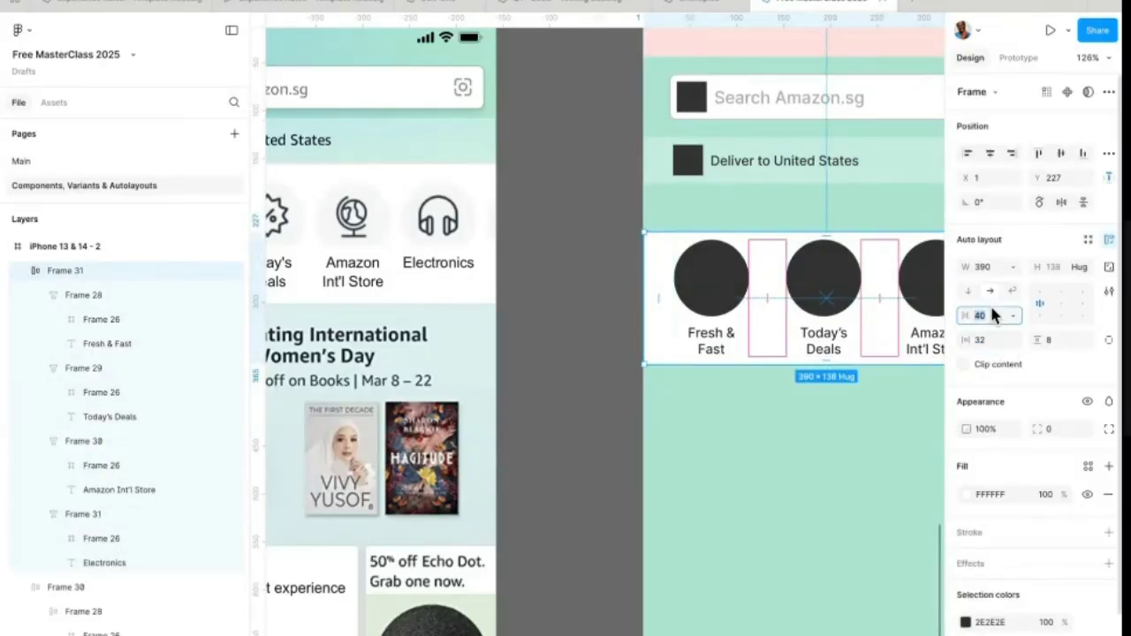
pyautogui.write('8')
pyautogui.hscroll(3, 677, 365)
pyautogui.keyDown('ctrl'); pyautogui.scroll(-5, 677, 366); pyautogui.keyUp('ctrl')
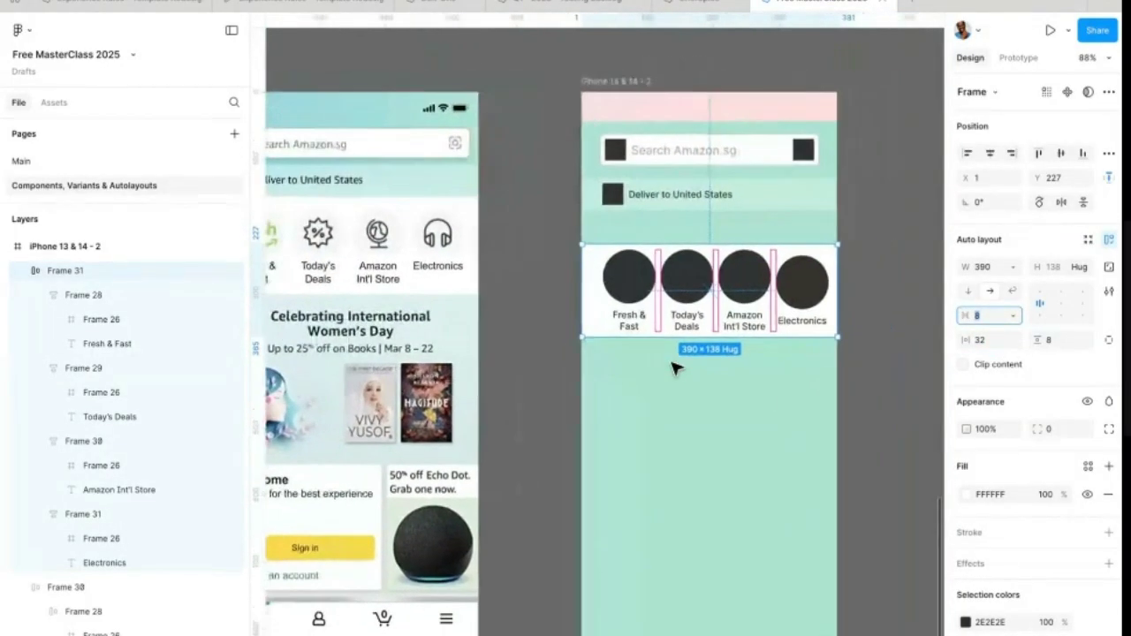
pyautogui.click(777, 358)
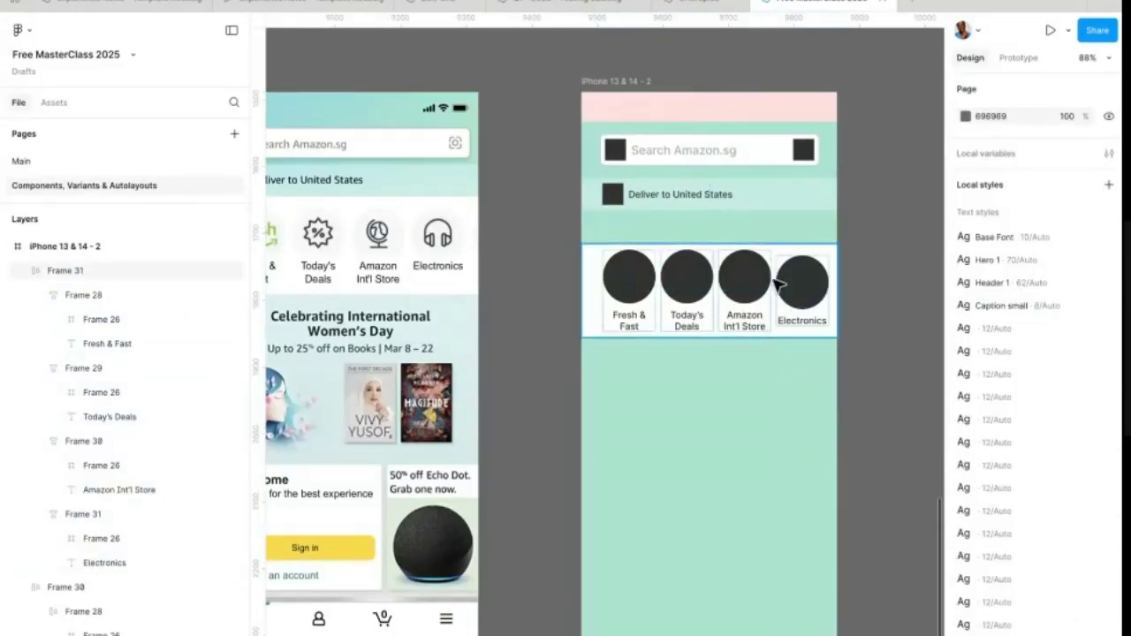
# Step: Align the category row's items to the top left so all four circles start at the same height
pyautogui.keyDown('ctrl'); pyautogui.scroll(5, 776, 292); pyautogui.keyUp('ctrl')
pyautogui.keyDown('ctrl'); pyautogui.scroll(3, 777, 291); pyautogui.keyUp('ctrl')
pyautogui.keyDown('ctrl'); pyautogui.scroll(-2, 777, 292); pyautogui.keyUp('ctrl')
pyautogui.hscroll(-1, 778, 291)
pyautogui.hscroll(1, 778, 292)
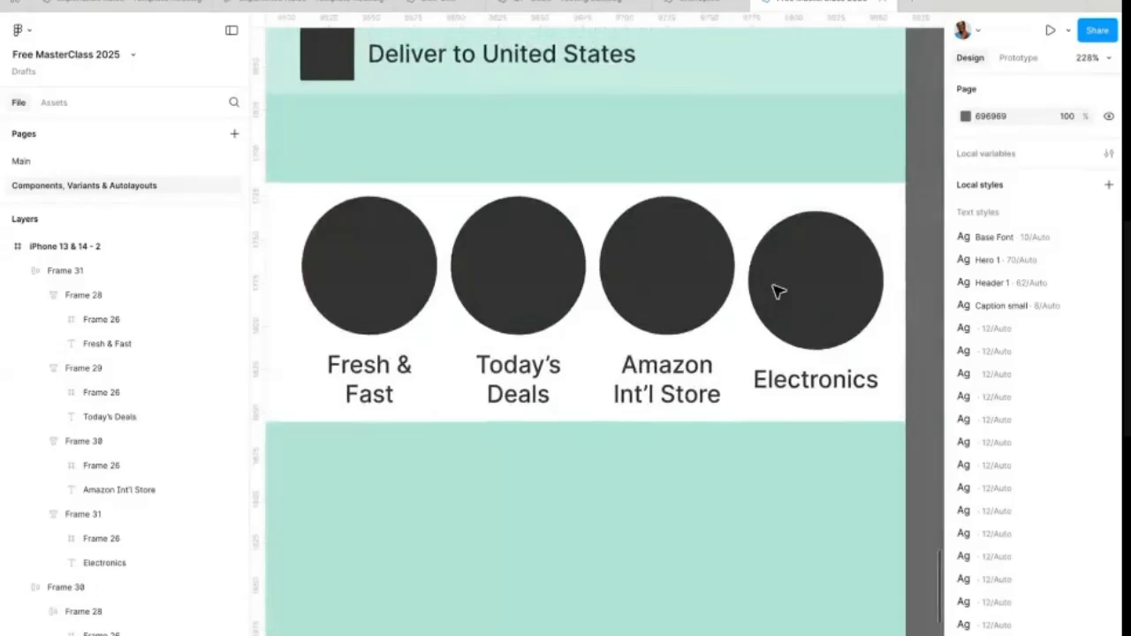
pyautogui.keyDown('ctrl'); pyautogui.scroll(-2, 778, 292); pyautogui.keyUp('ctrl')
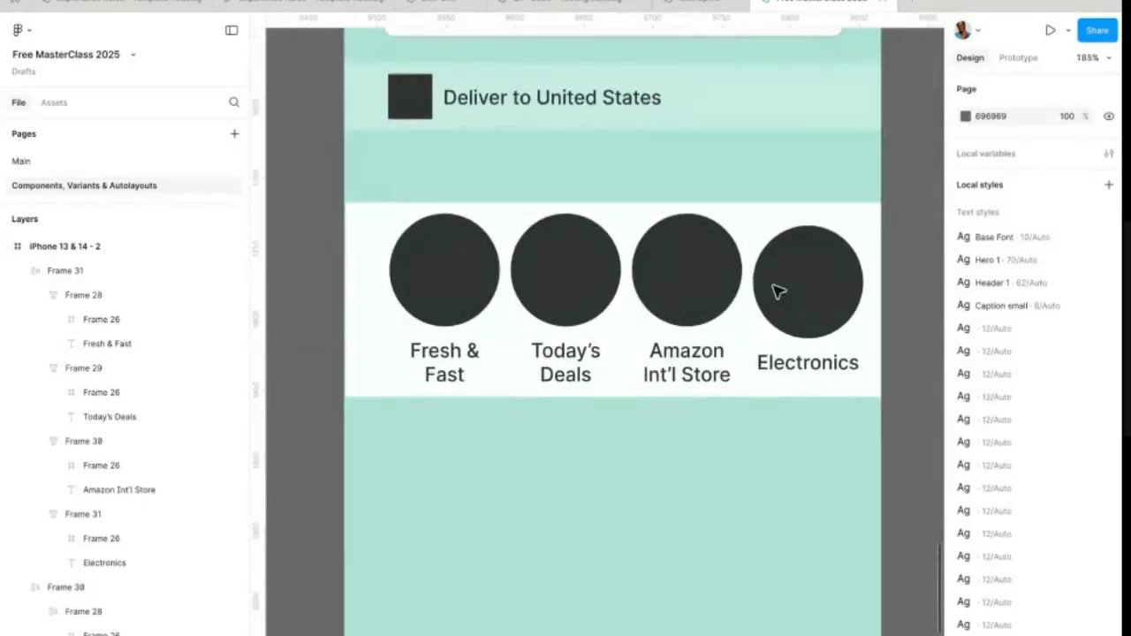
pyautogui.click(687, 381)
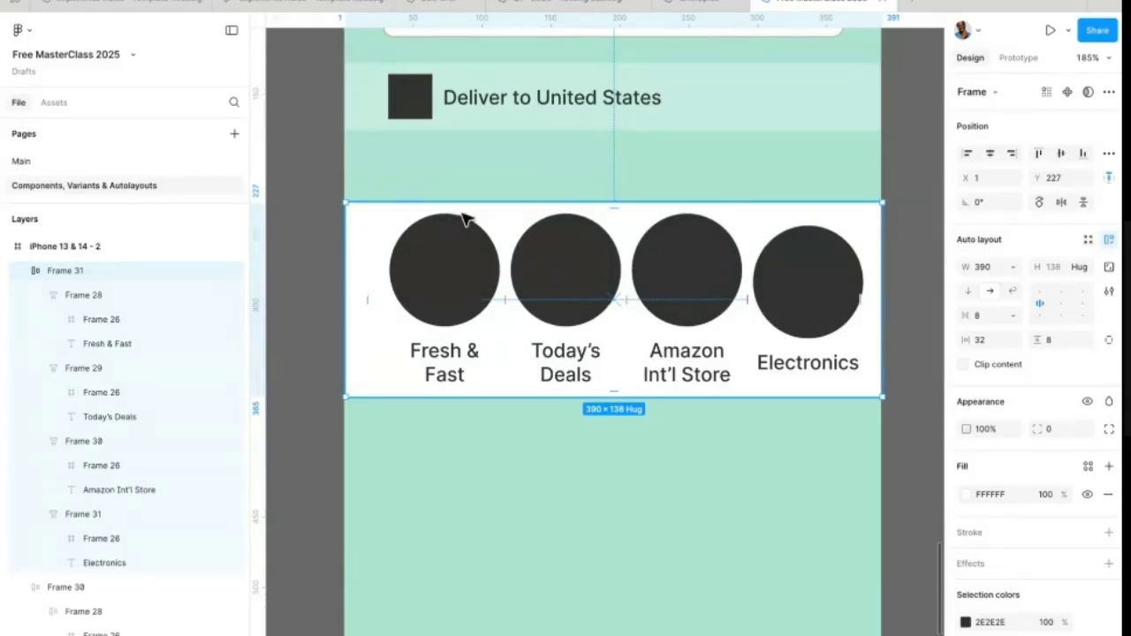
pyautogui.click(1040, 294)
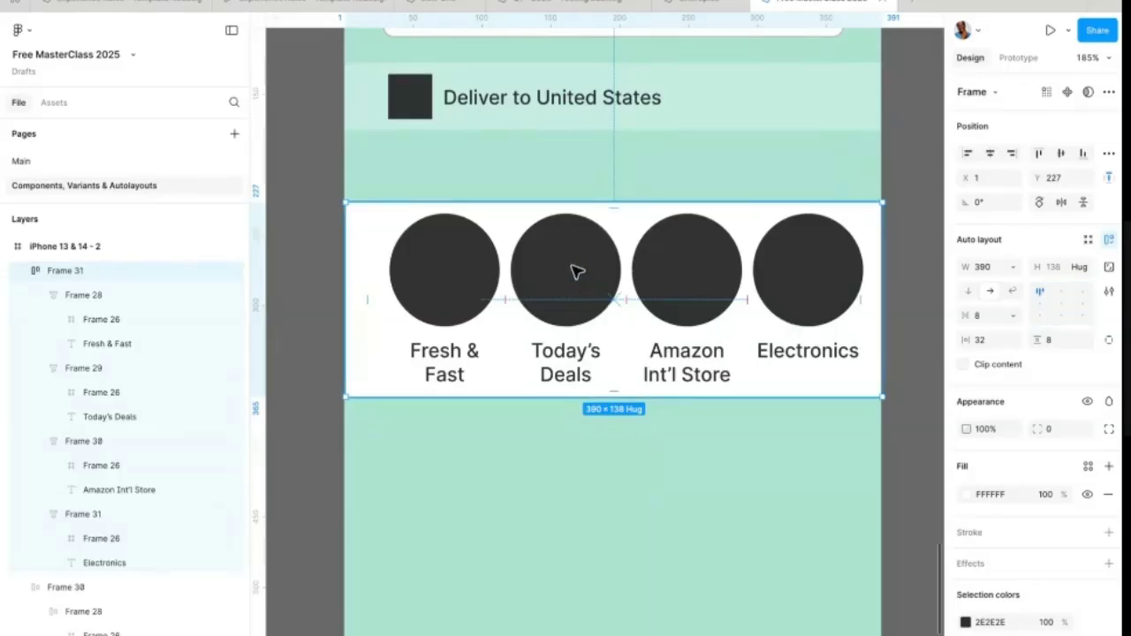
# Step: Try a vertical layout on the category row and switch it back to horizontal
pyautogui.click(968, 291)
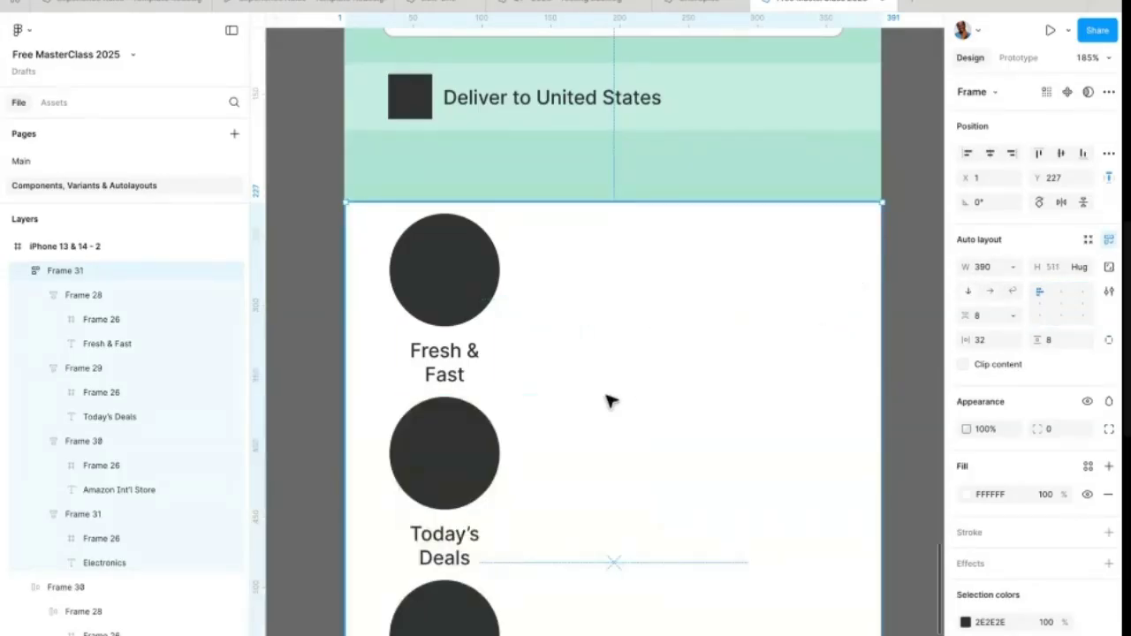
pyautogui.scroll(-3, 606, 395)
pyautogui.scroll(-2, 603, 357)
pyautogui.scroll(-5, 601, 359)
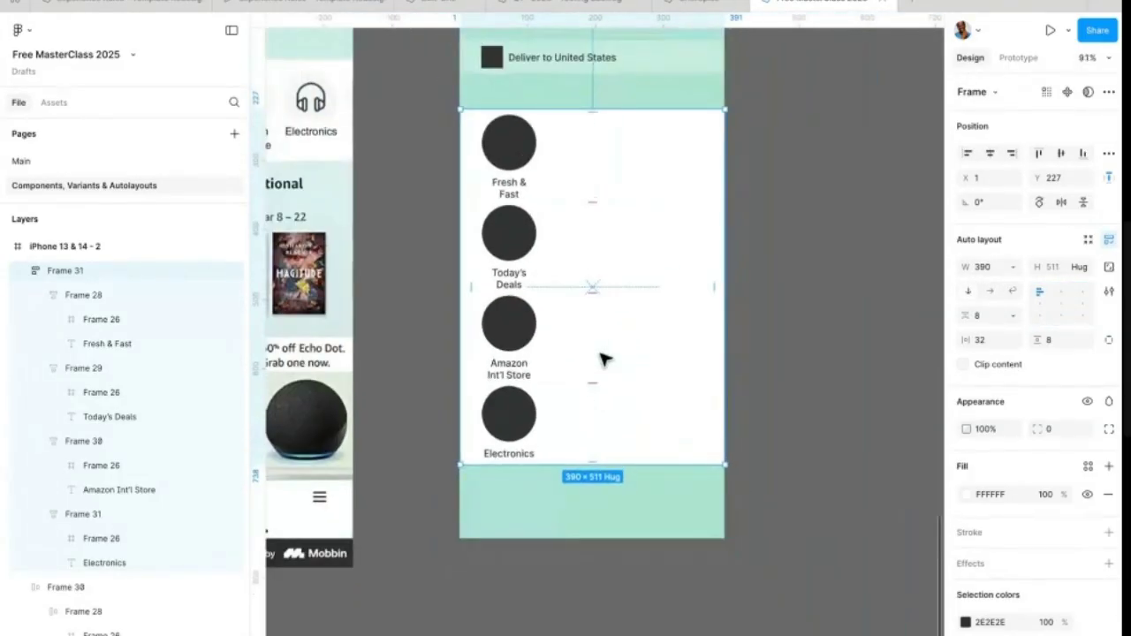
pyautogui.click(989, 292)
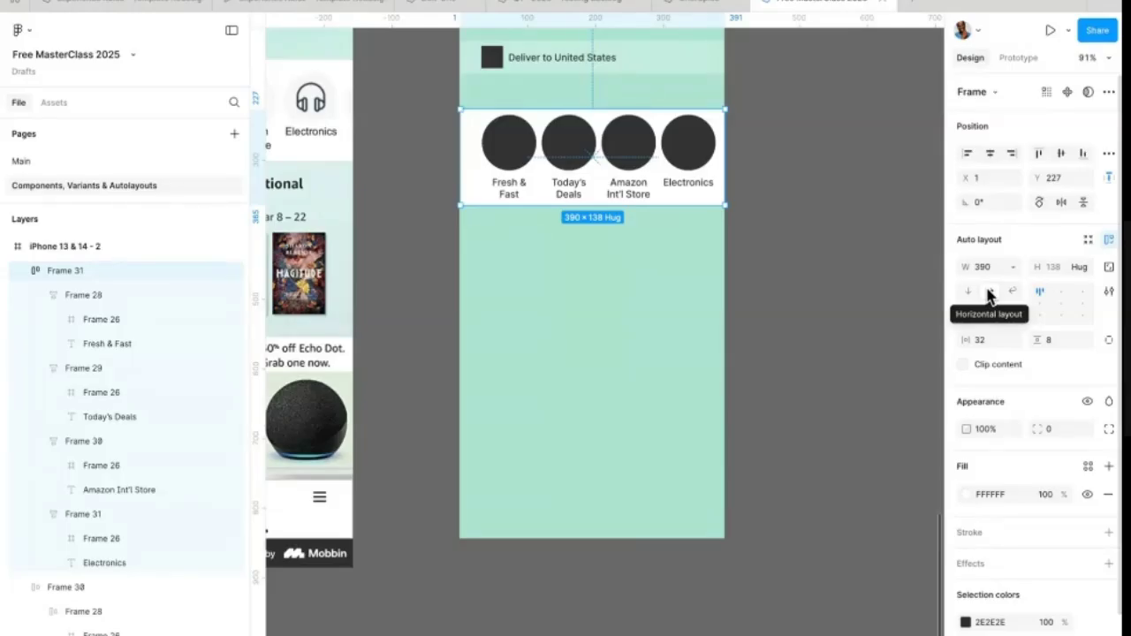
# Step: Compare the side margins and icon spacing of the reference screen's category row with the recreated row
pyautogui.scroll(-5, 636, 374)
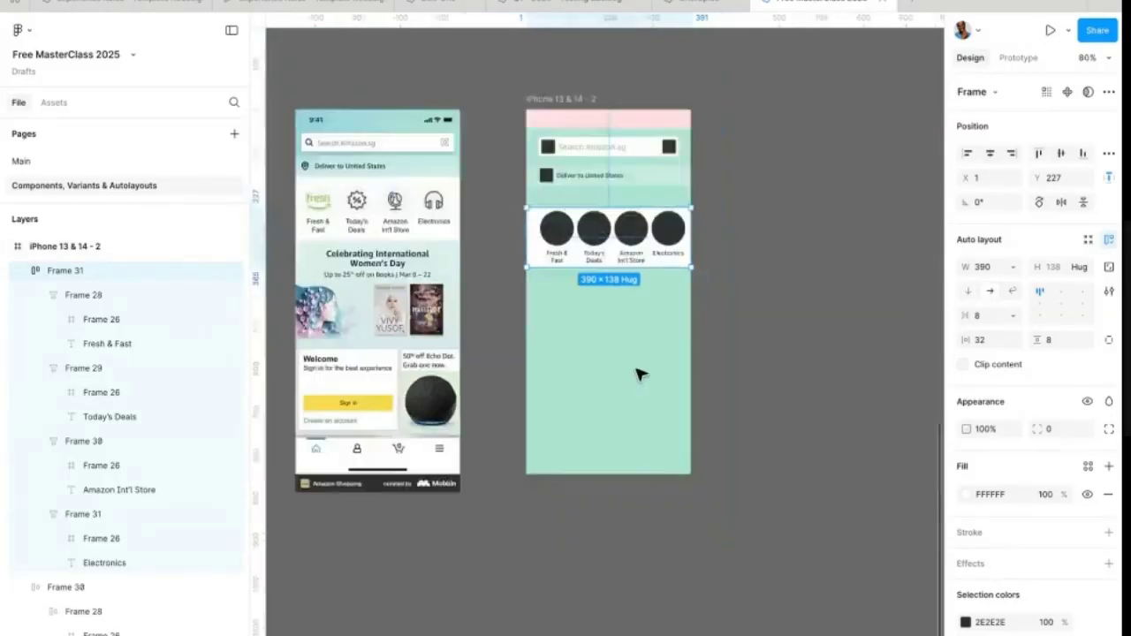
pyautogui.scroll(3, 640, 373)
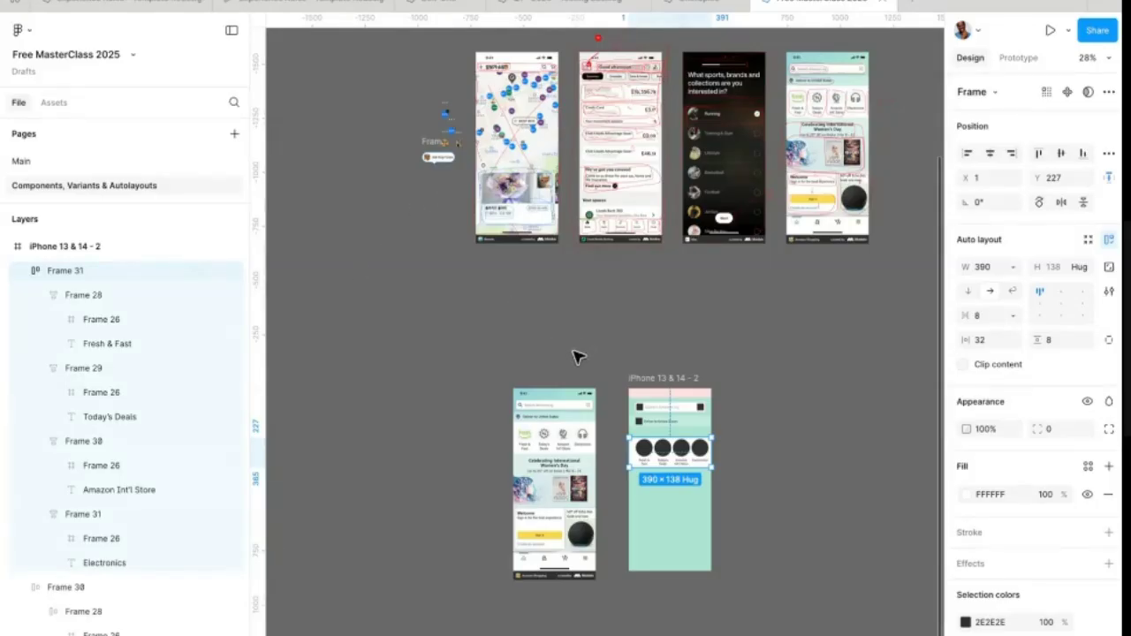
pyautogui.scroll(10, 606, 384)
pyautogui.scroll(-2, 670, 417)
pyautogui.scroll(-4, 542, 353)
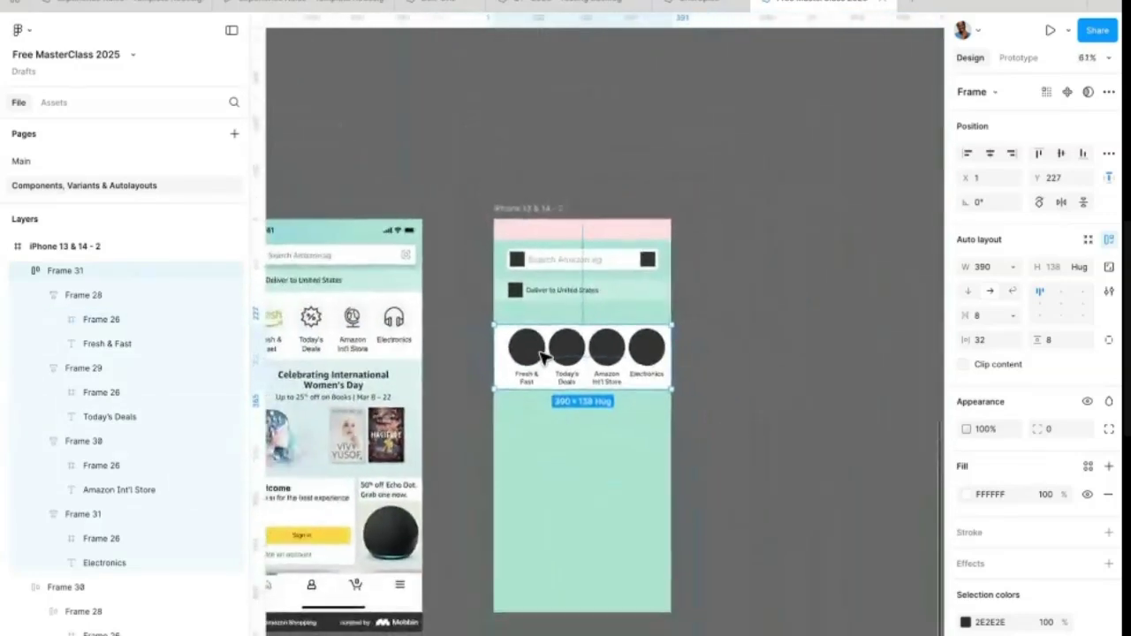
pyautogui.hscroll(-5, 542, 353)
pyautogui.scroll(5, 521, 300)
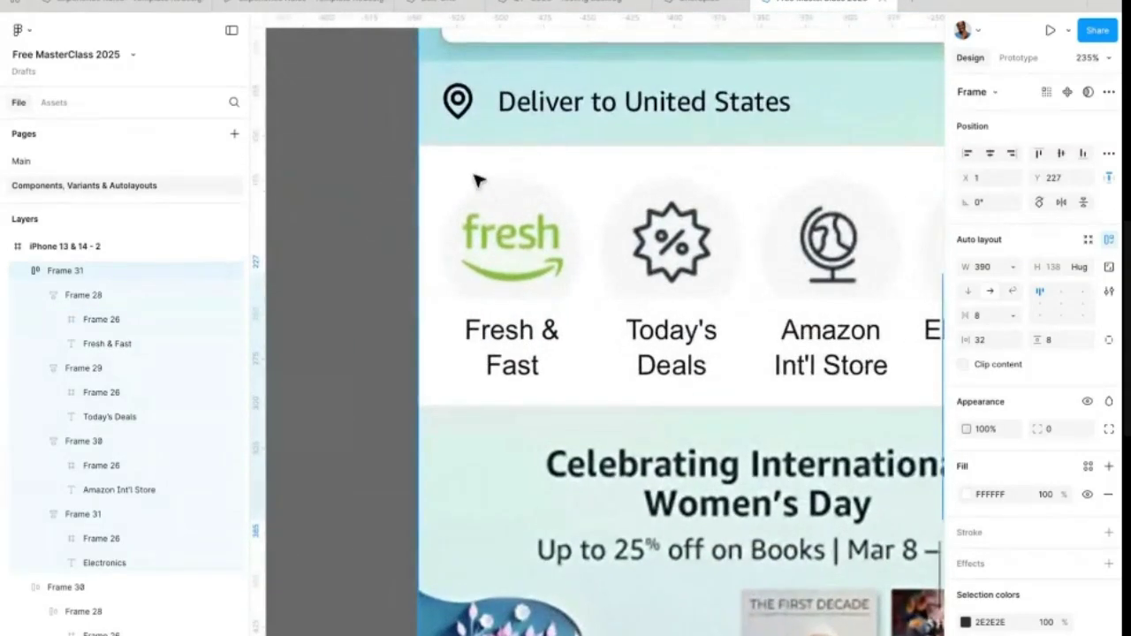
pyautogui.scroll(3, 436, 235)
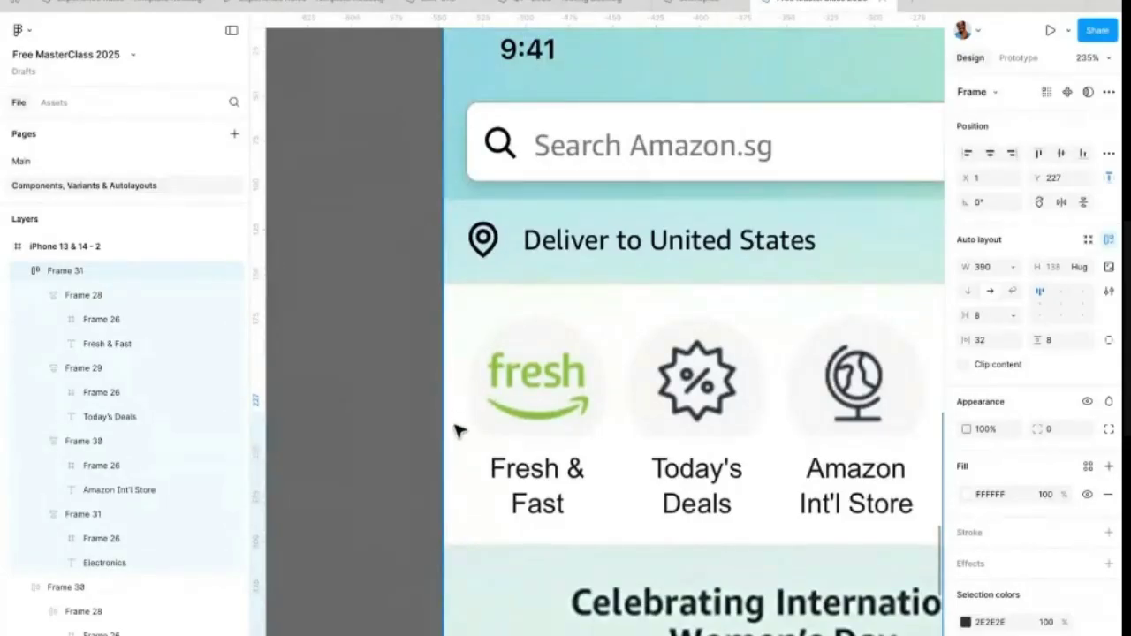
pyautogui.scroll(-5, 458, 429)
pyautogui.hscroll(5, 473, 393)
pyautogui.scroll(5, 671, 427)
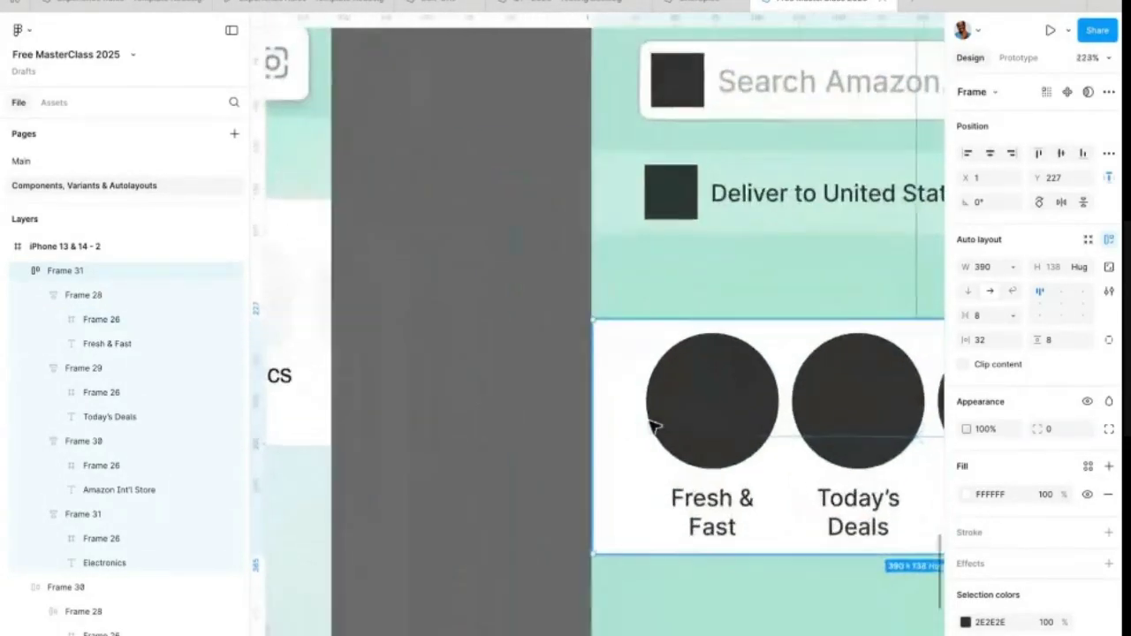
pyautogui.hscroll(3, 624, 424)
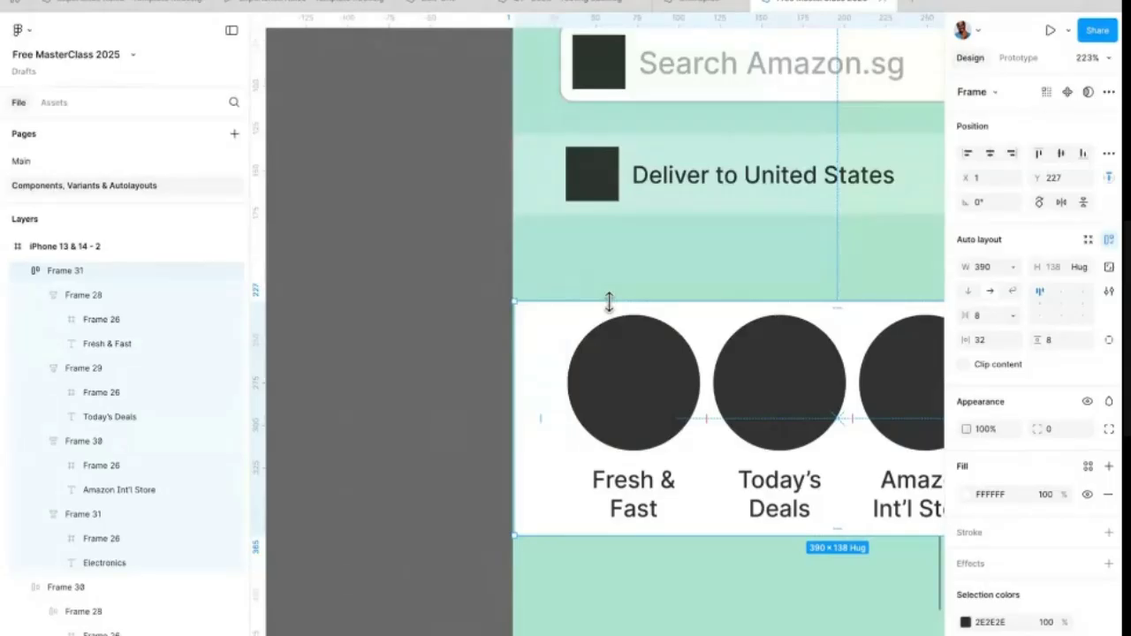
# Step: Try a horizontal padding of 24 on the category row and settle on 16
pyautogui.scroll(-5, 719, 333)
pyautogui.click(707, 436)
pyautogui.click(733, 403)
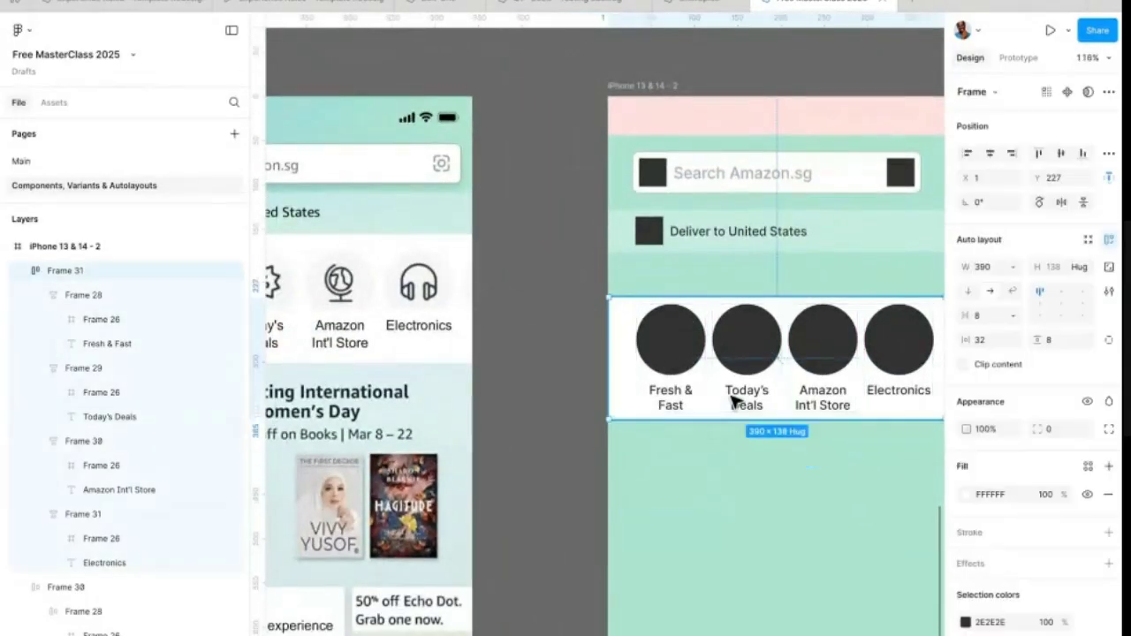
pyautogui.click(994, 339)
pyautogui.write('32')
pyautogui.press('Return')
pyautogui.write('24')
pyautogui.press('Return')
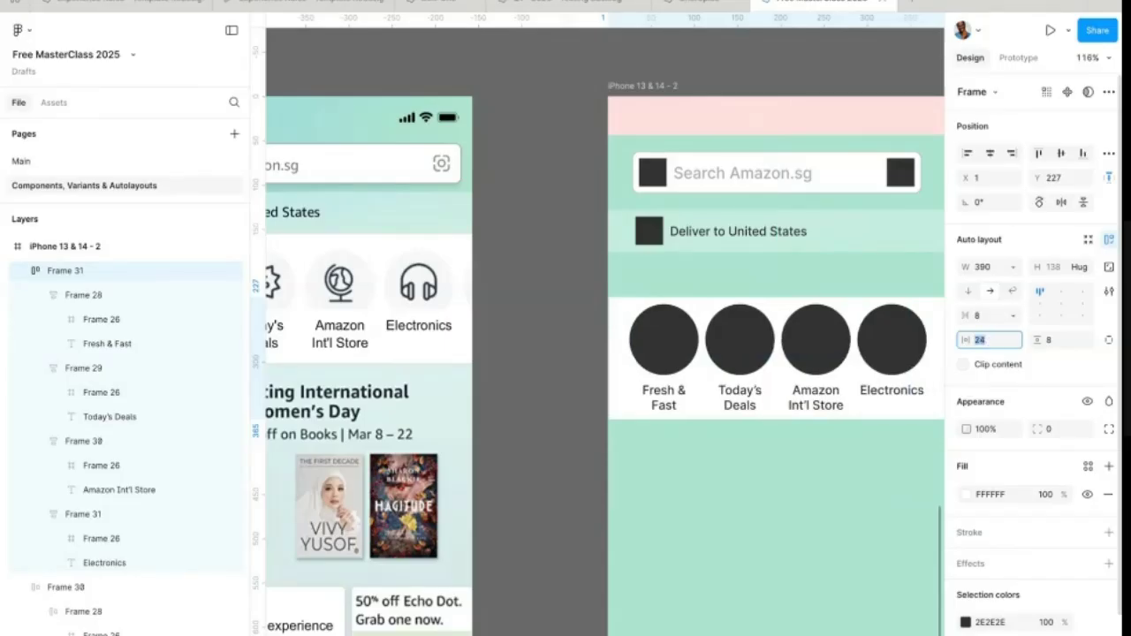
pyautogui.write('16')
pyautogui.press('Return')
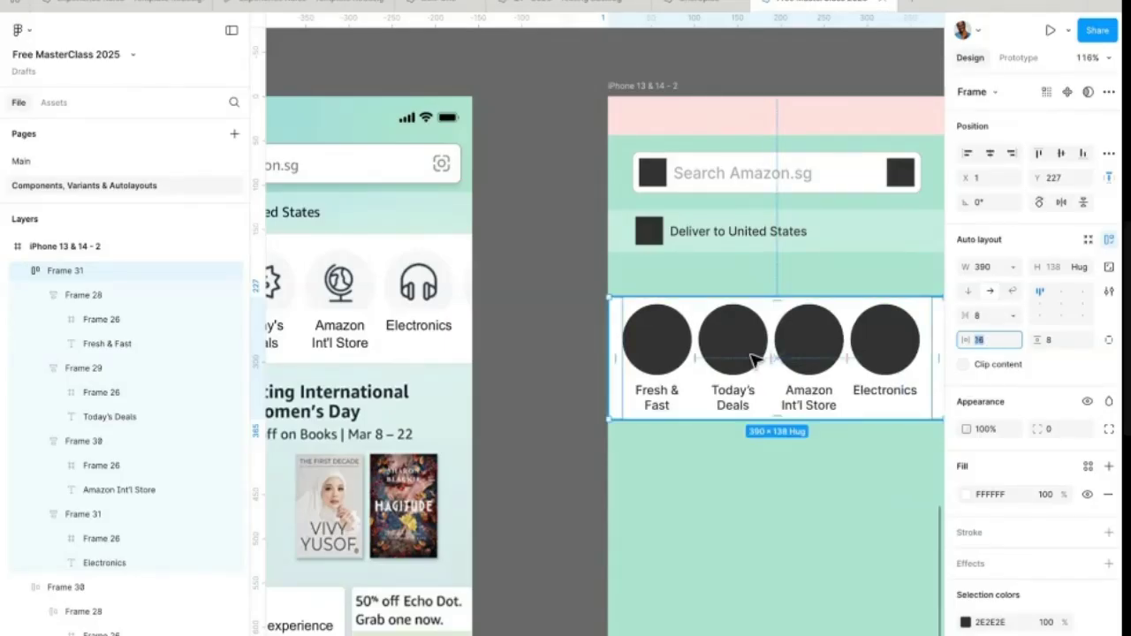
# Step: Try a gap of 16 between the category row's items and set it back to 8
pyautogui.hscroll(3, 760, 357)
pyautogui.scroll(-1, 760, 357)
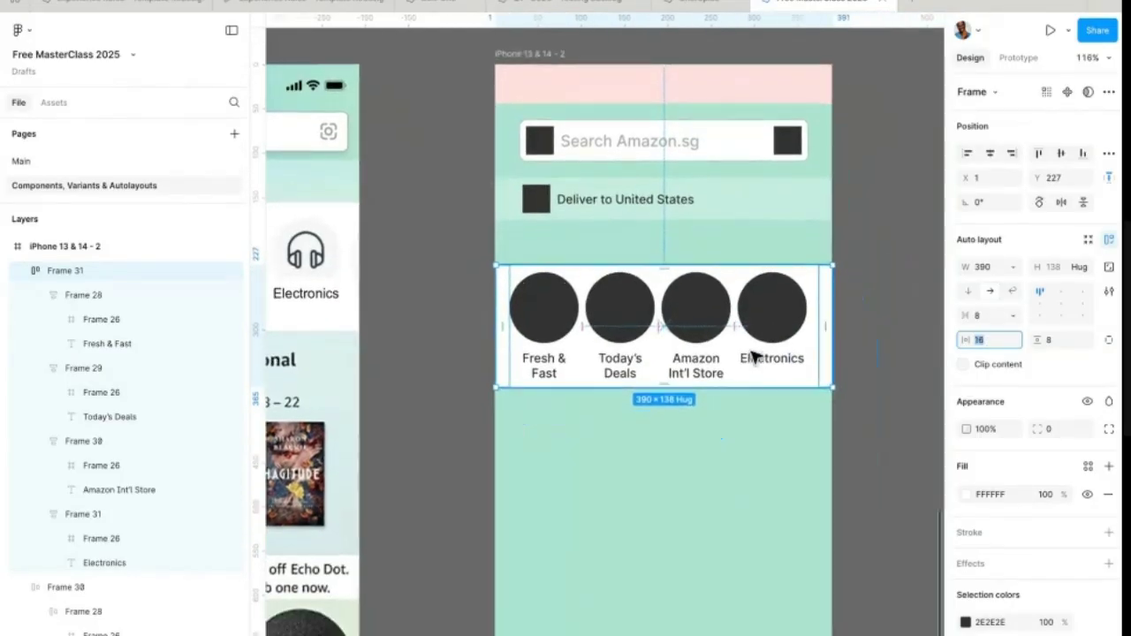
pyautogui.click(987, 320)
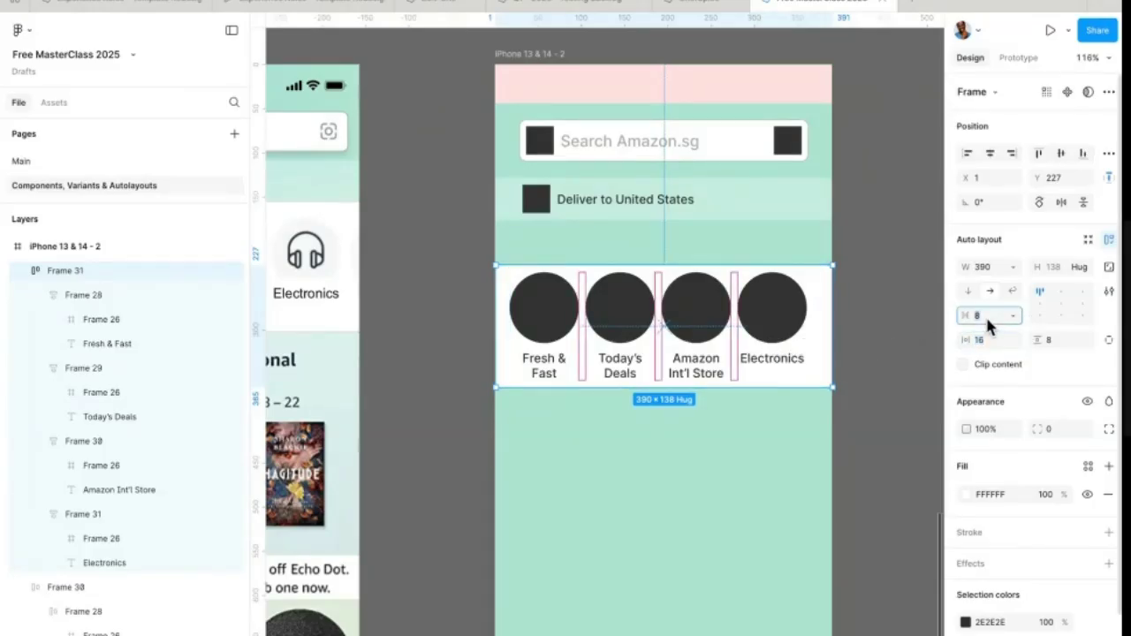
pyautogui.write('16')
pyautogui.press('Return')
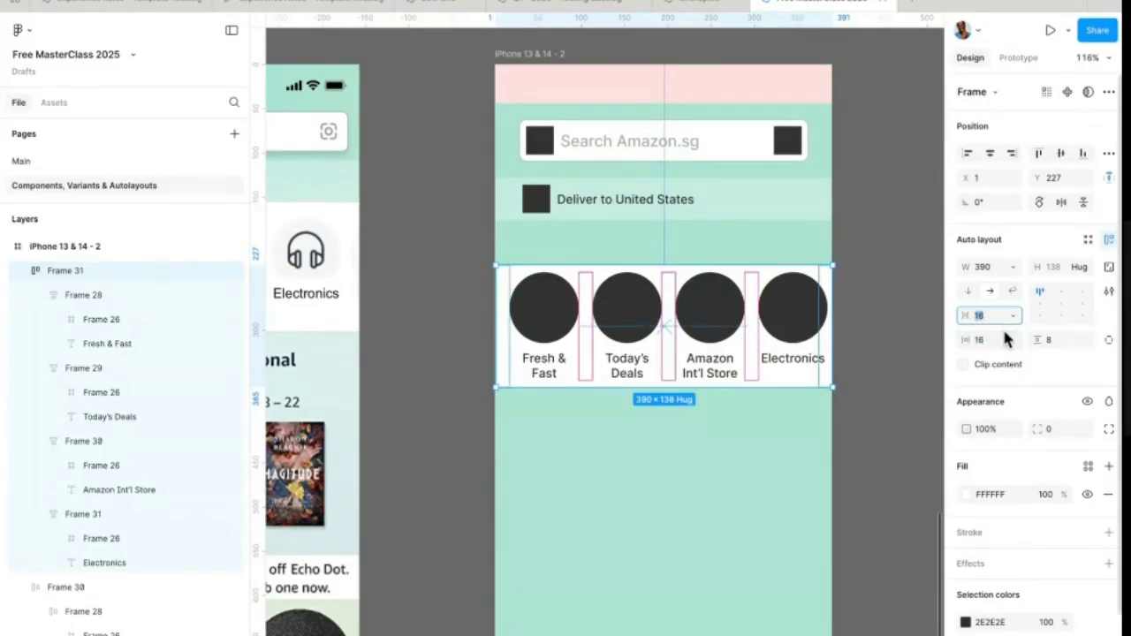
pyautogui.write('8')
pyautogui.press('Return')
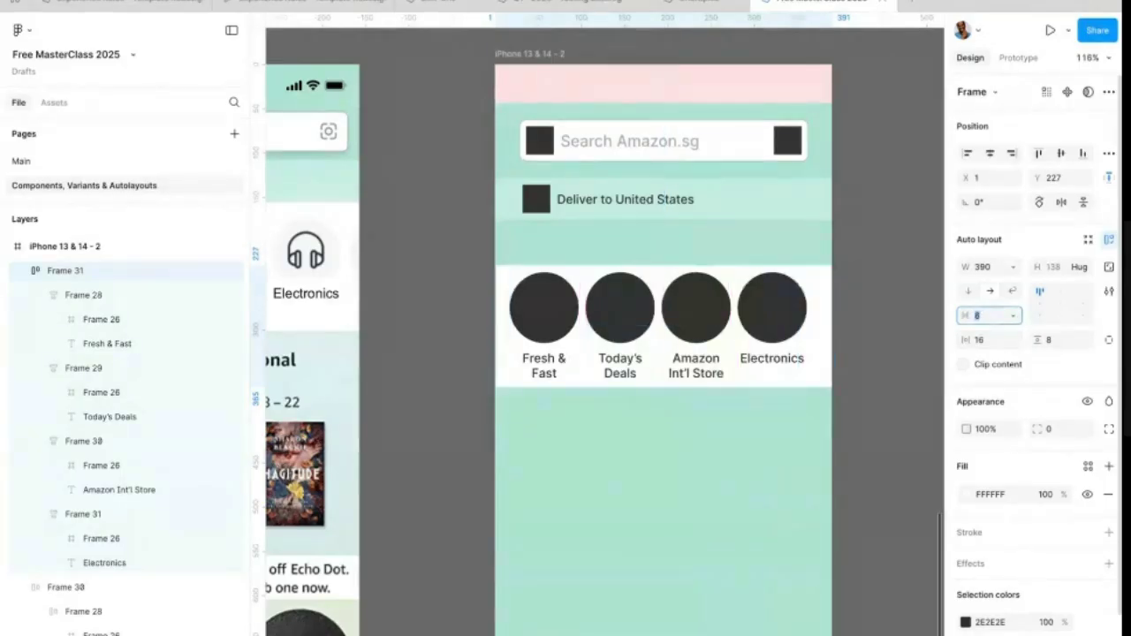
# Step: Duplicate the Electronics item as a fifth item in the category row and label the copy "Flowers"
pyautogui.hscroll(-5, 706, 353)
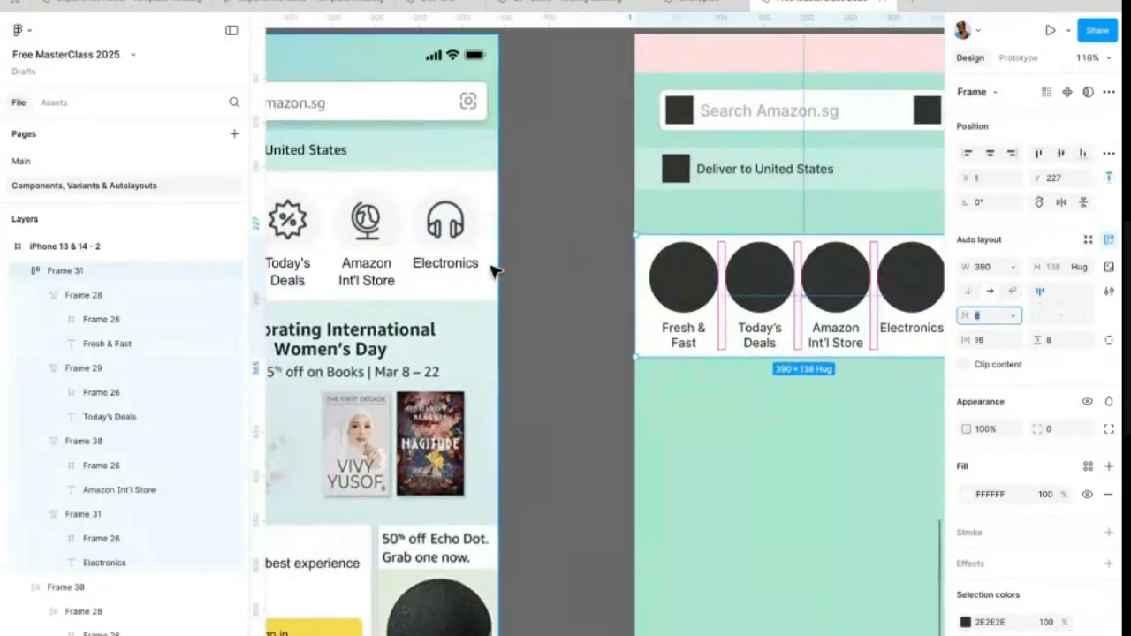
pyautogui.scroll(5, 494, 271)
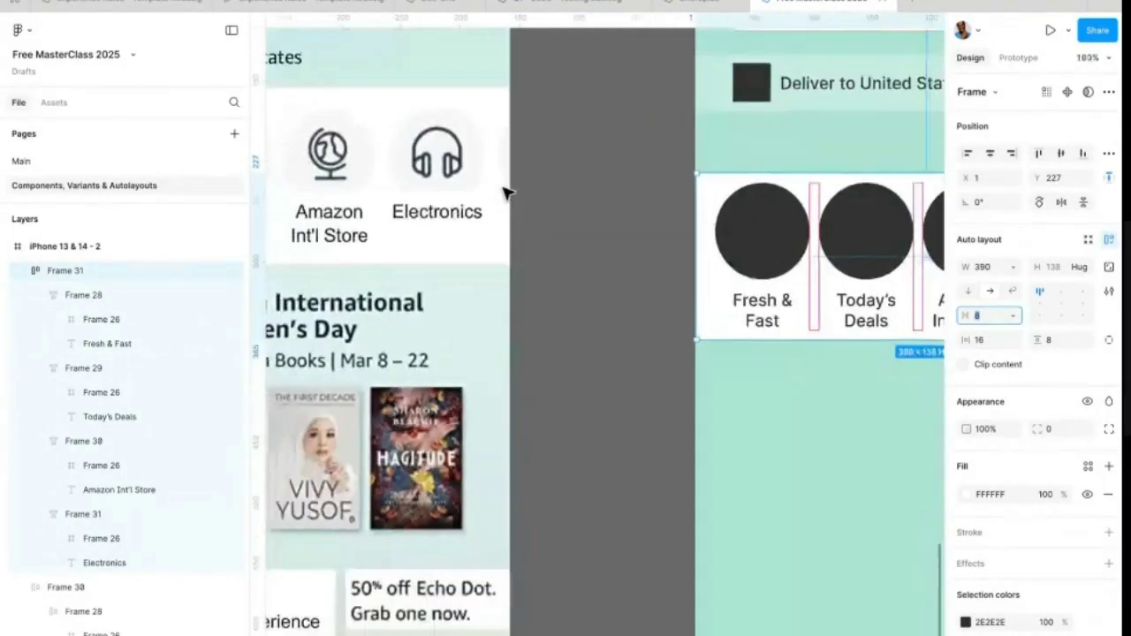
pyautogui.hotkey('shift', '1')
pyautogui.hscroll(2, 506, 194)
pyautogui.click(767, 215)
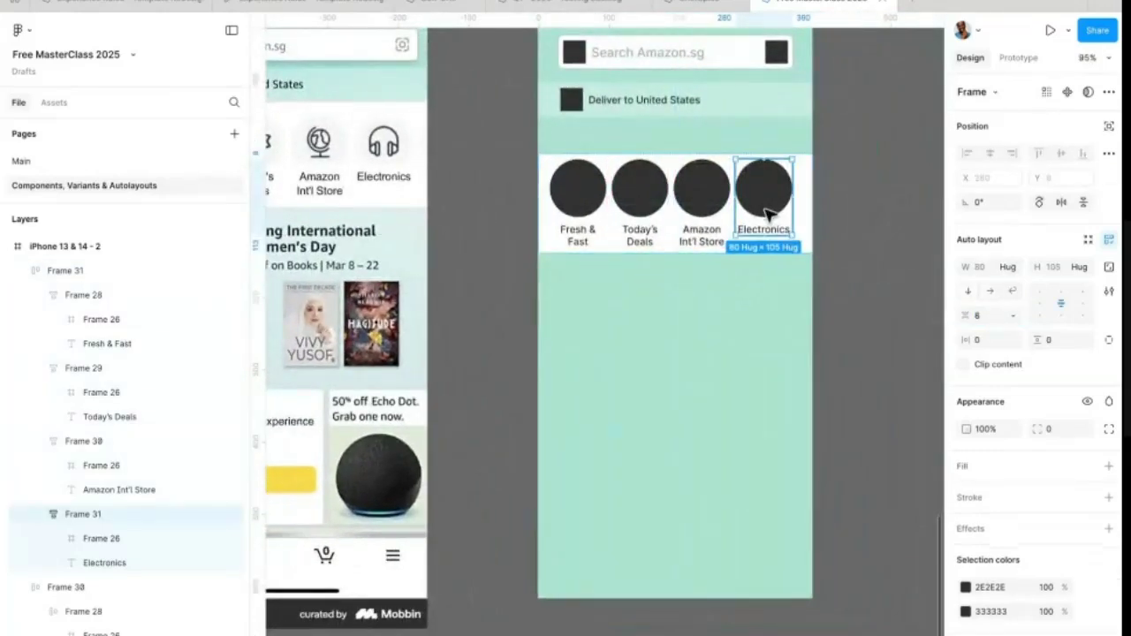
pyautogui.hotkey('ctrl', 'd')
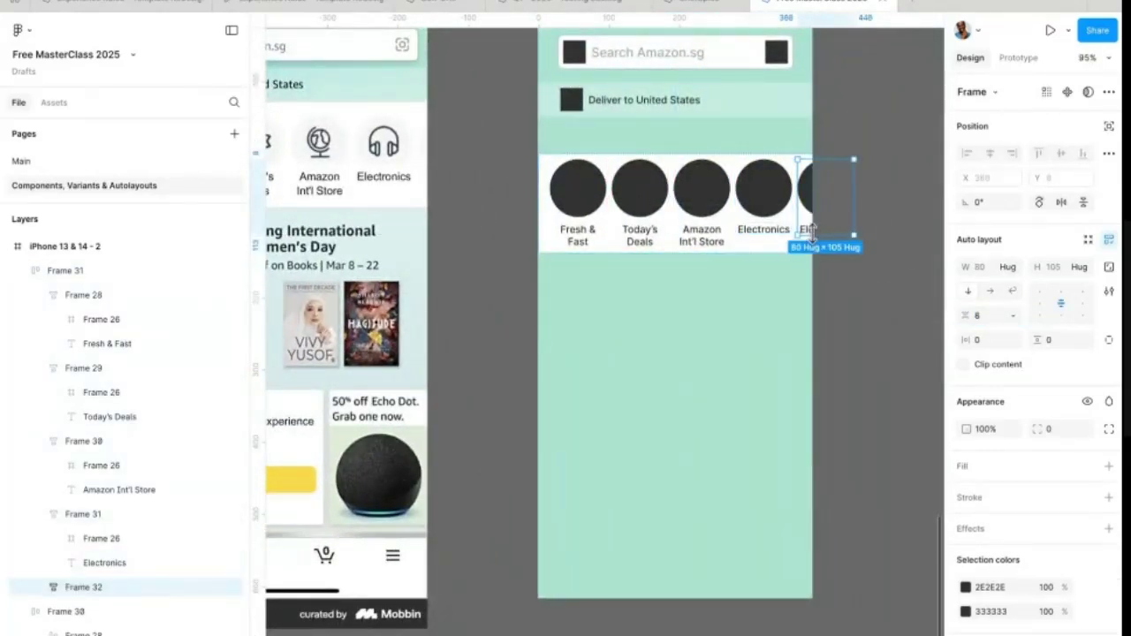
pyautogui.doubleClick(807, 228)
pyautogui.write('Flowers')
pyautogui.press('Escape')
pyautogui.click(901, 286)
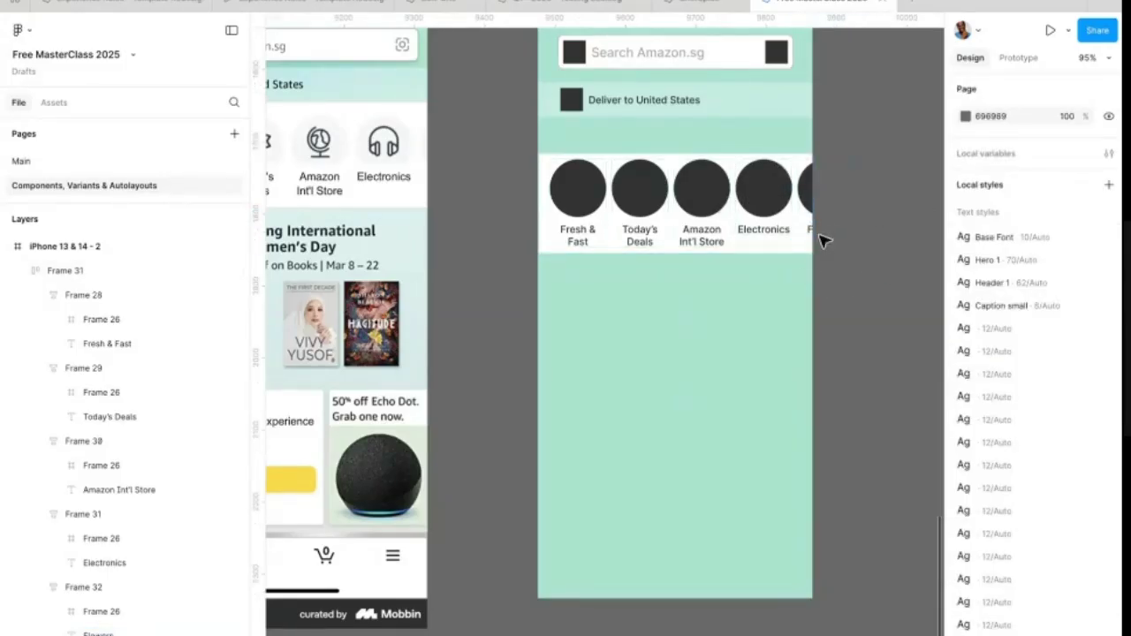
# Step: Compare the category row with the reference screen's row and set its vertical padding to 24
pyautogui.hscroll(-3, 853, 285)
pyautogui.hscroll(-5, 721, 240)
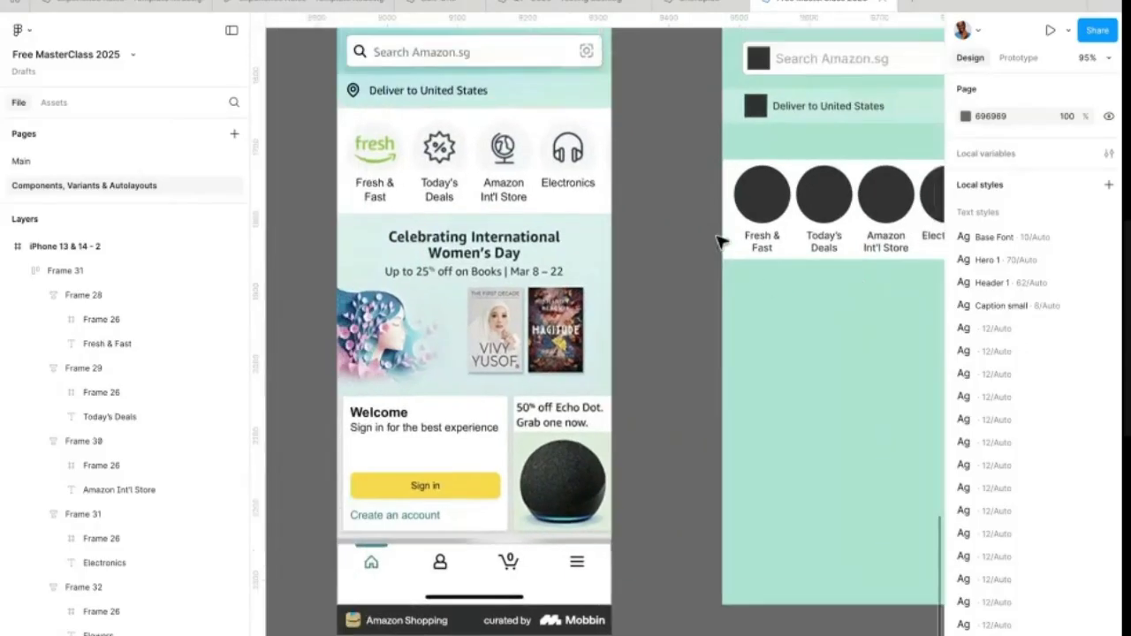
pyautogui.hscroll(3, 724, 188)
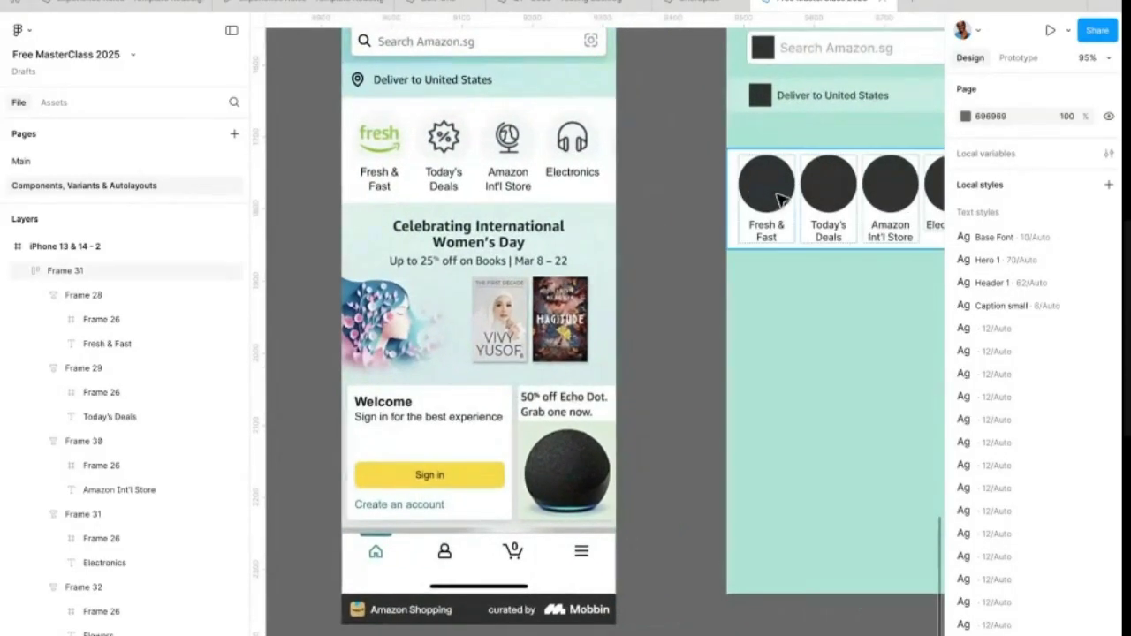
pyautogui.scroll(6, 418, 129)
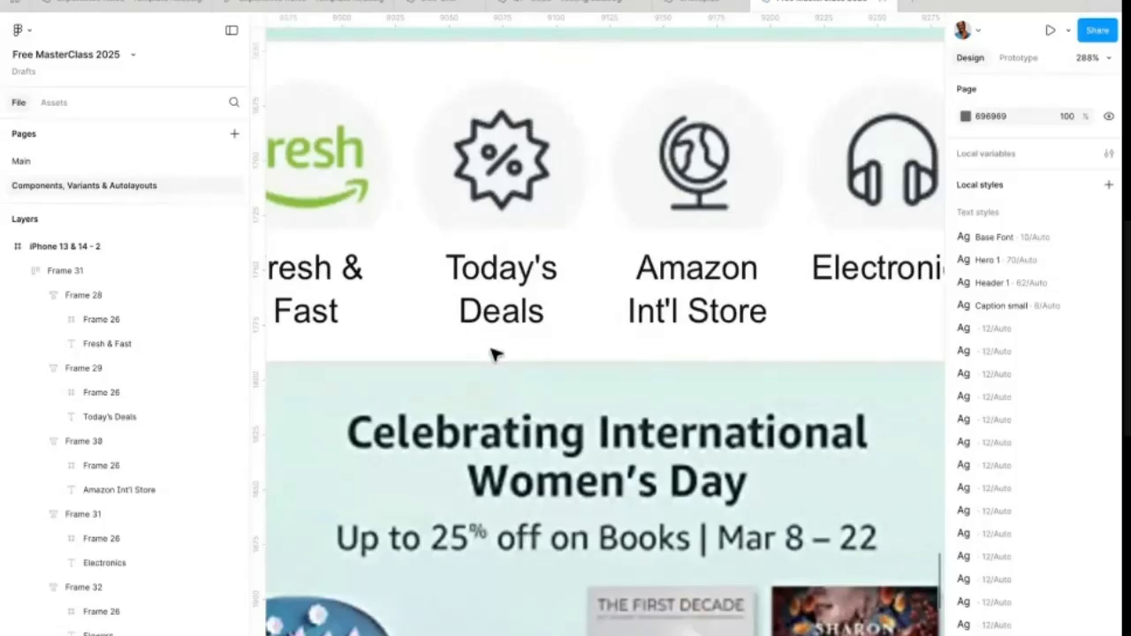
pyautogui.hscroll(-3, 515, 355)
pyautogui.scroll(-1, 515, 355)
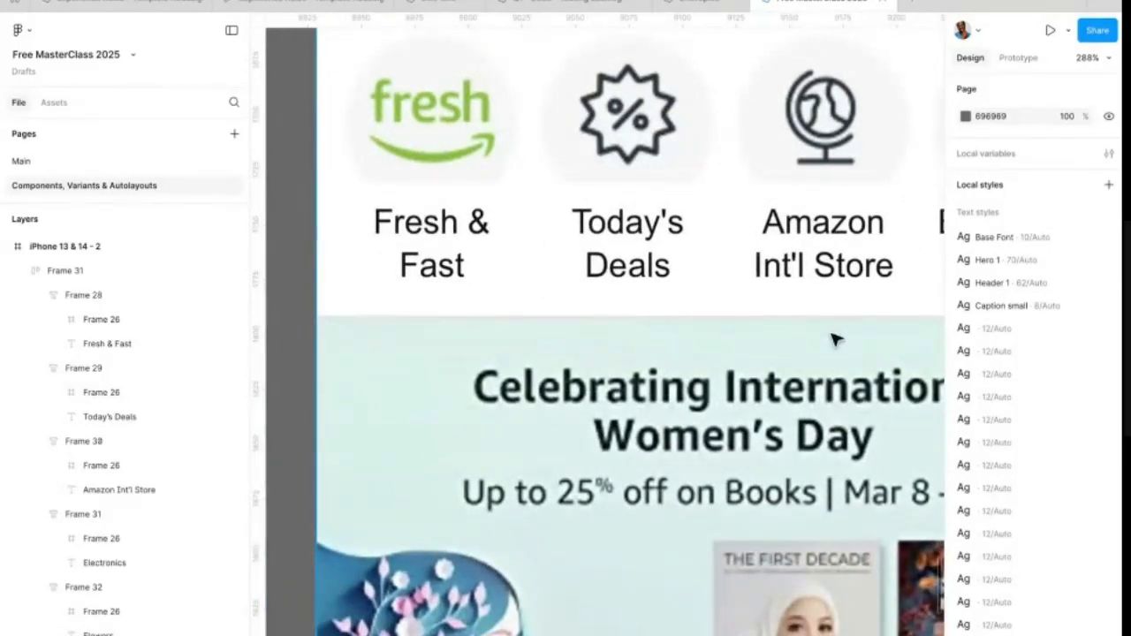
pyautogui.scroll(3, 830, 331)
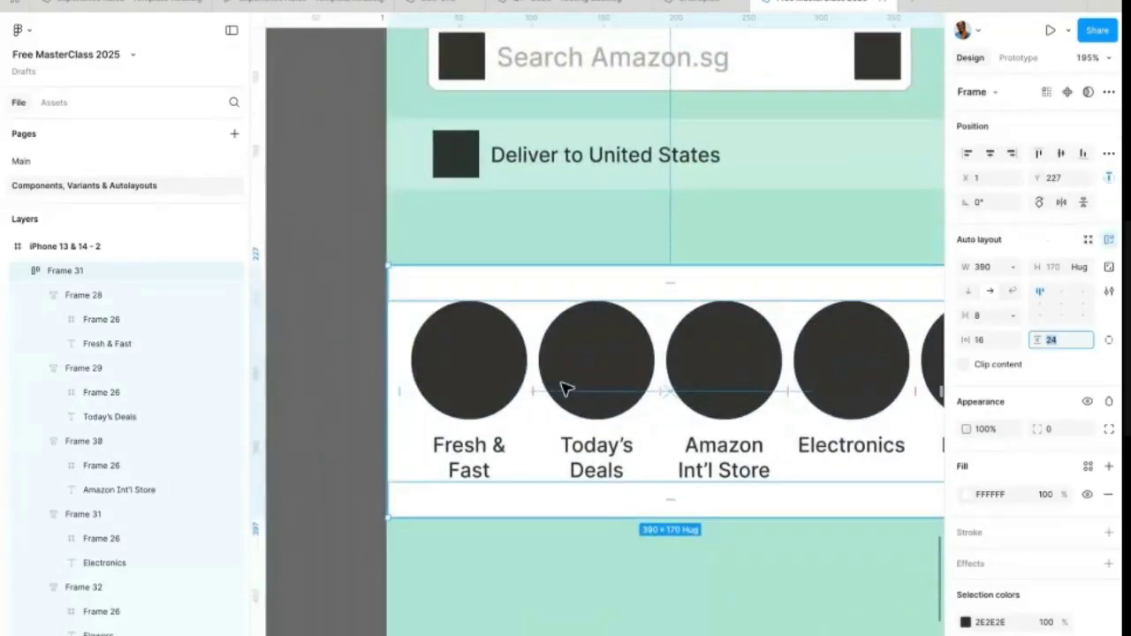
pyautogui.scroll(-1, 557, 394)
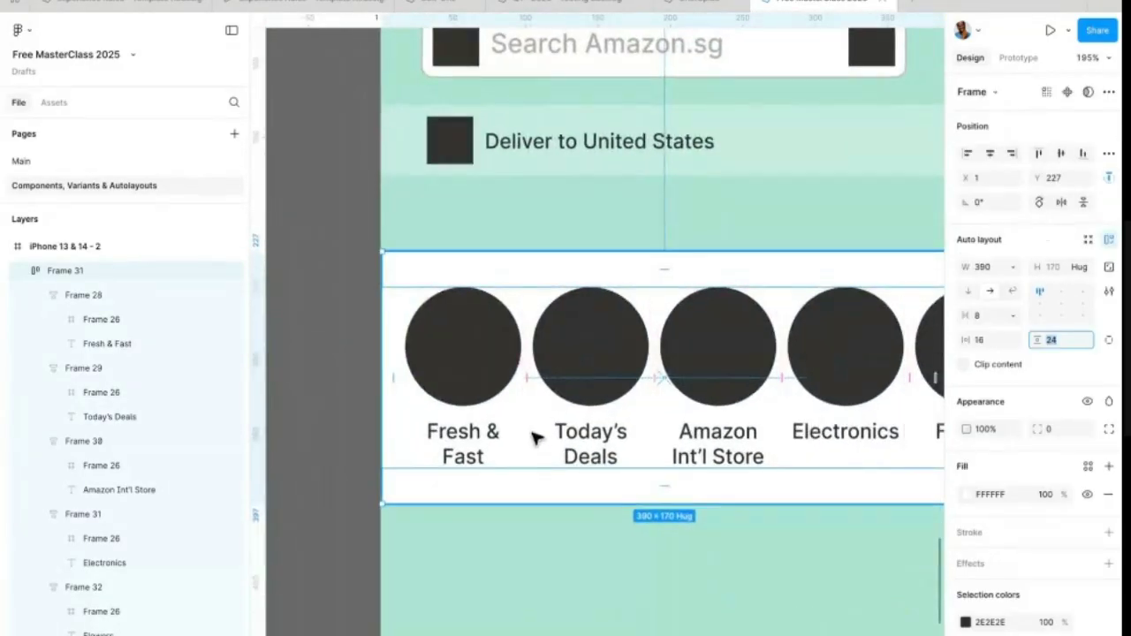
pyautogui.scroll(-2, 517, 457)
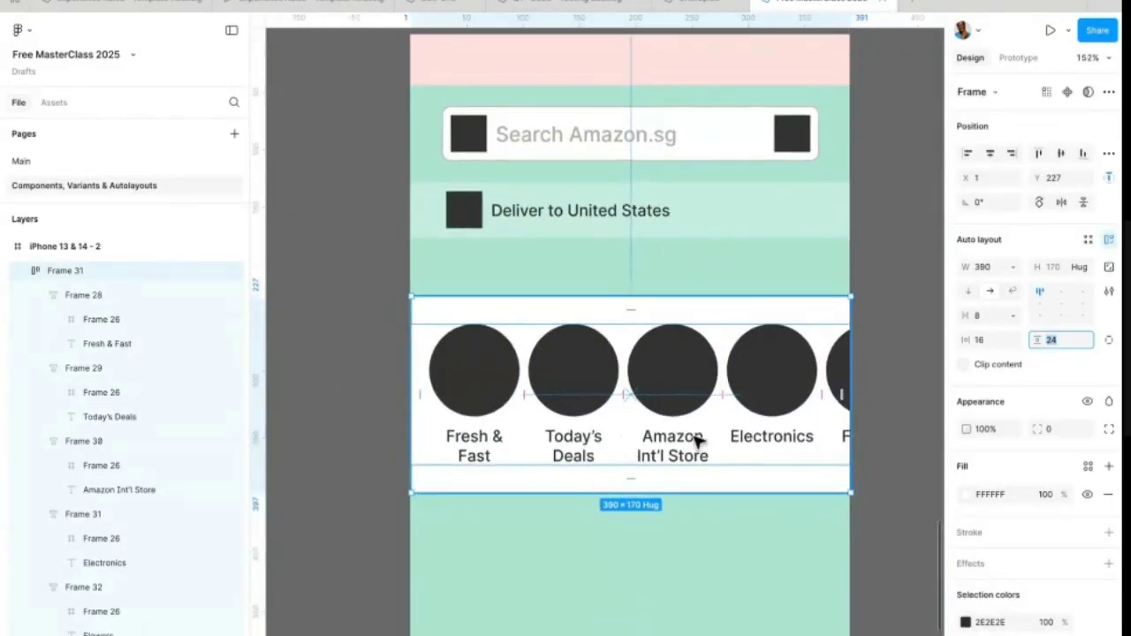
# Step: Split the category row's padding into individual sides and set the bottom padding to 16
pyautogui.click(689, 530)
pyautogui.click(706, 428)
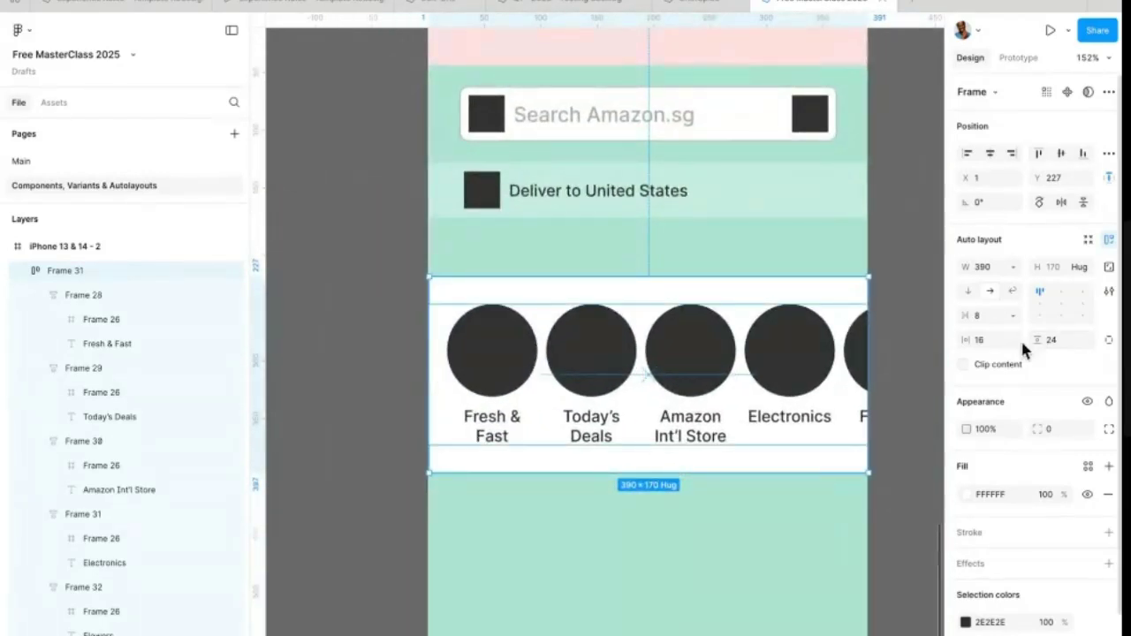
pyautogui.click(1108, 340)
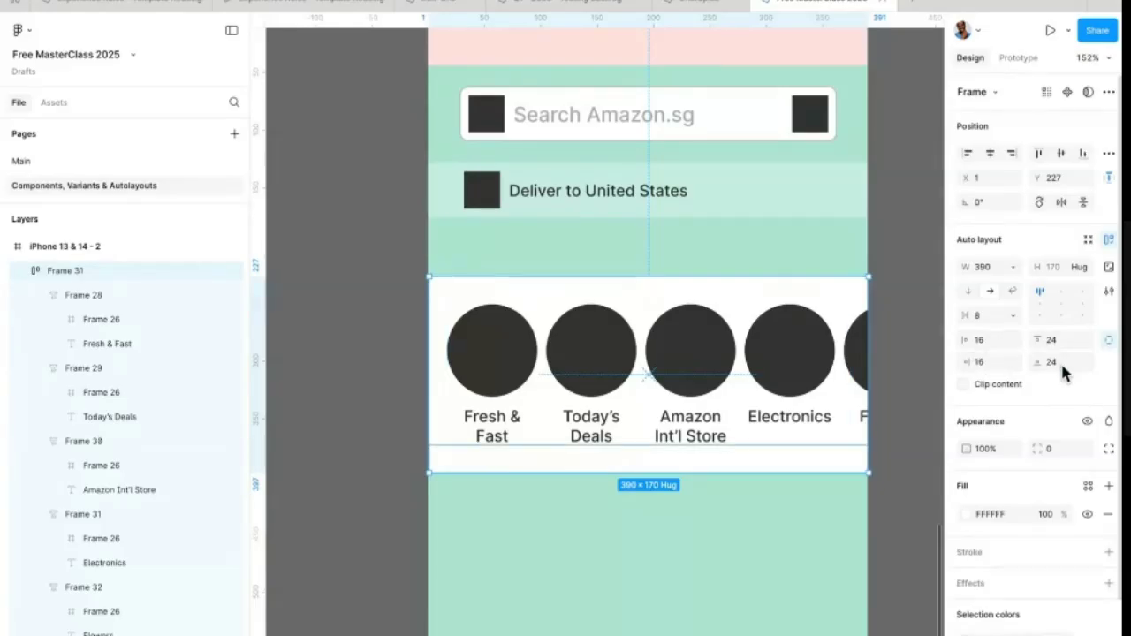
pyautogui.write('16')
pyautogui.press('Return')
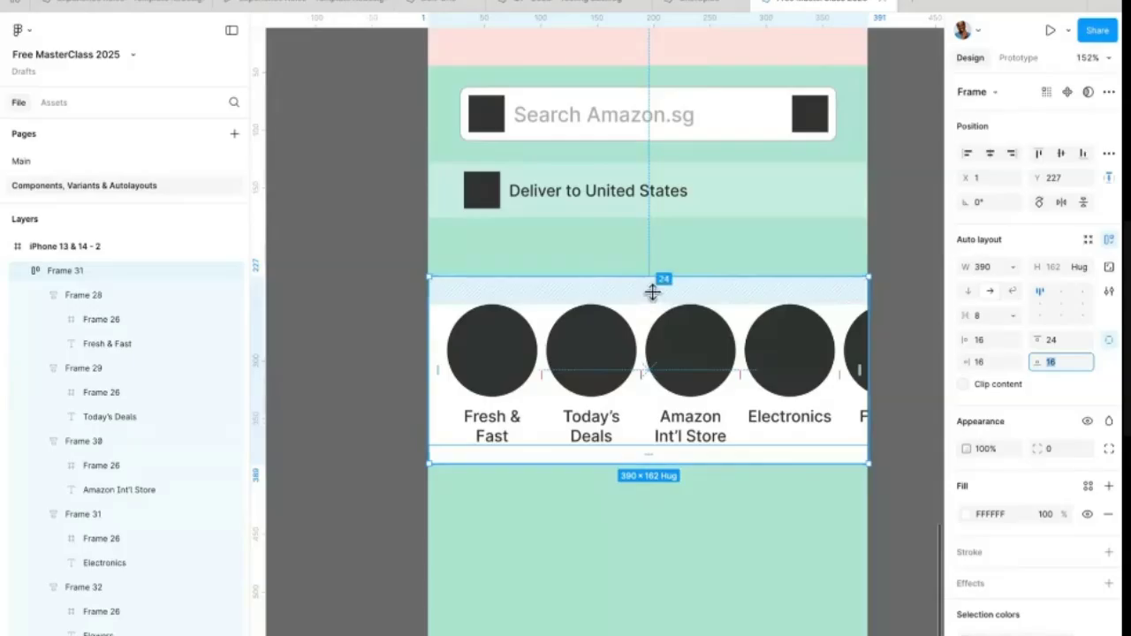
pyautogui.click(621, 515)
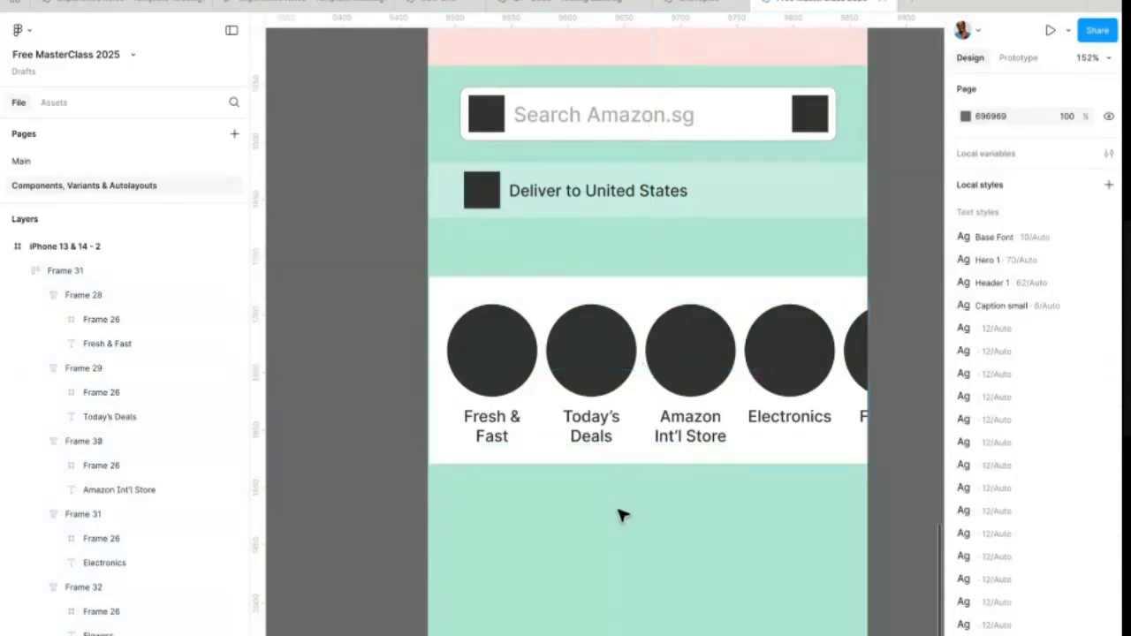
# Step: Move the category row up directly under the "Deliver to United States" bar, at X 0 and Y 176
pyautogui.scroll(-5, 621, 515)
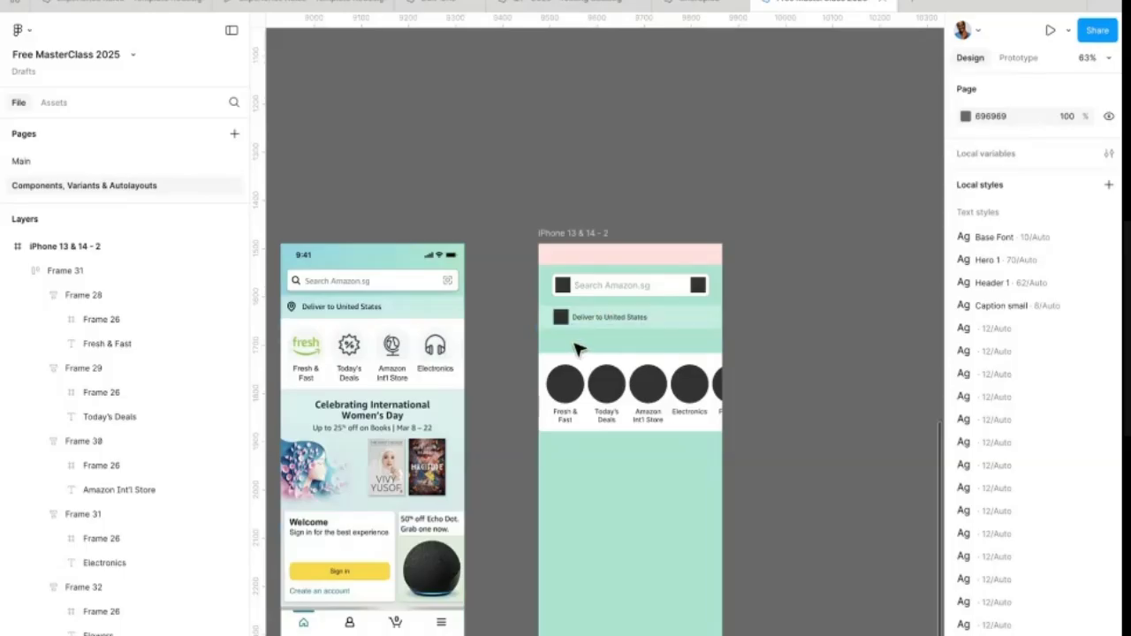
pyautogui.scroll(3, 579, 351)
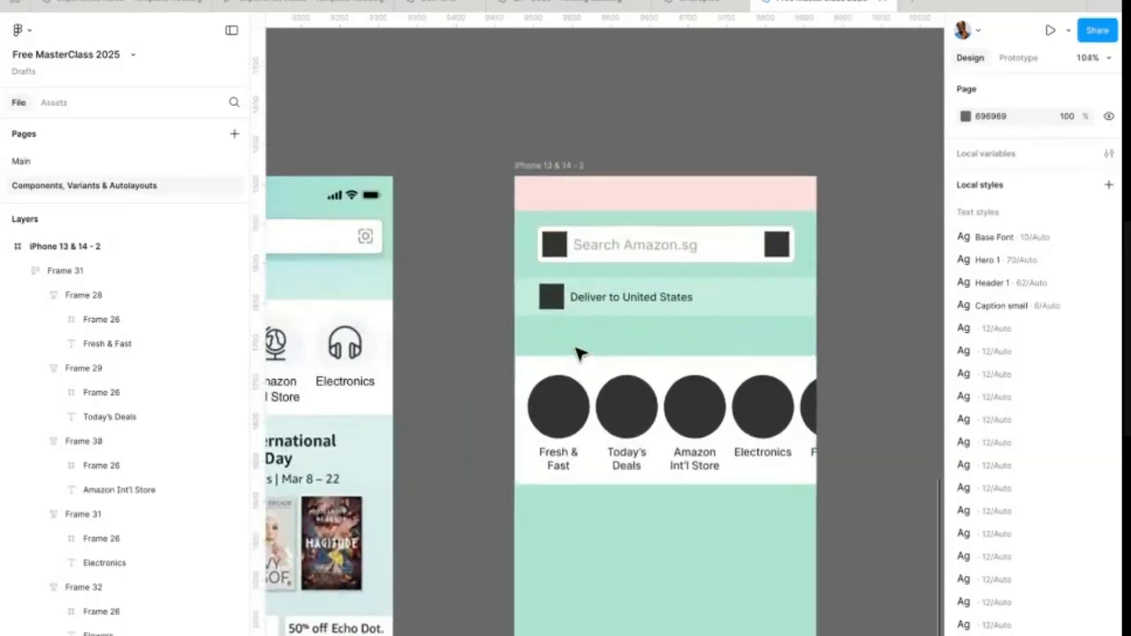
pyautogui.click(640, 396)
pyautogui.moveTo(639, 393); pyautogui.dragTo(640, 365)
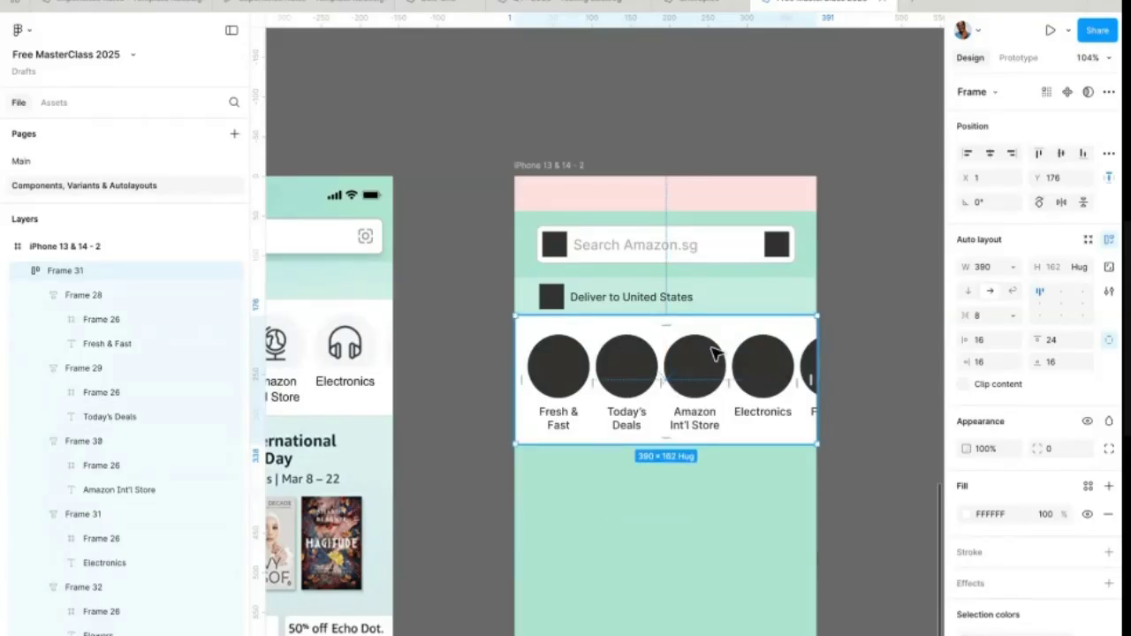
pyautogui.scroll(-3, 713, 352)
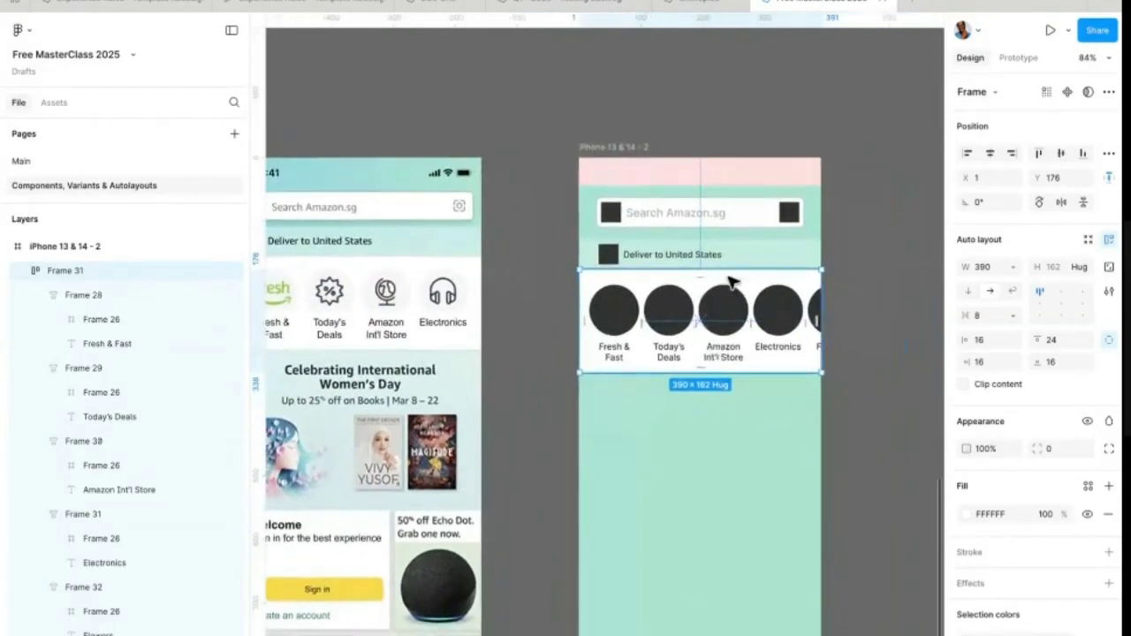
pyautogui.scroll(5, 695, 305)
pyautogui.hscroll(-3, 480, 290)
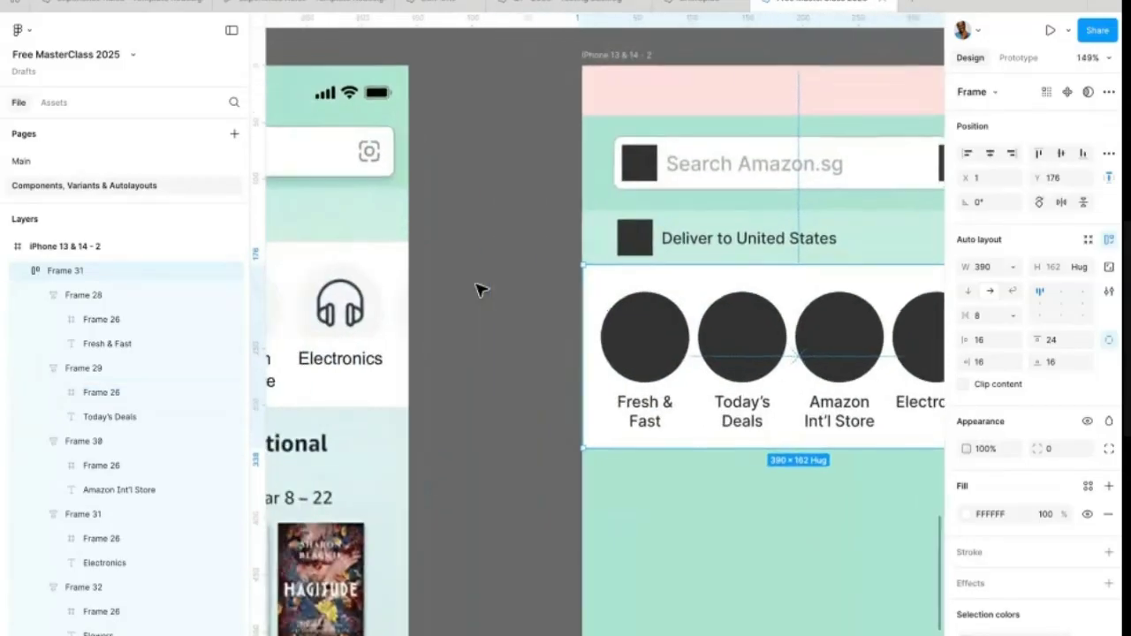
pyautogui.scroll(6, 658, 283)
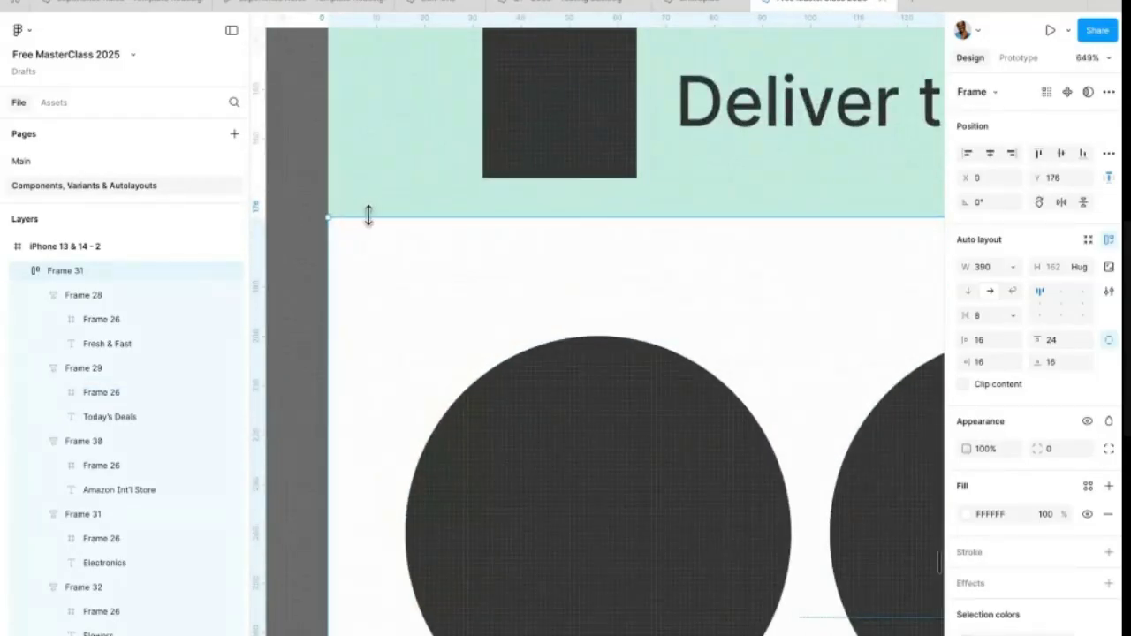
# Step: Add an inside D9D9D9 stroke of 1 to only the top and bottom edges of the category row
pyautogui.scroll(-8, 941, 218)
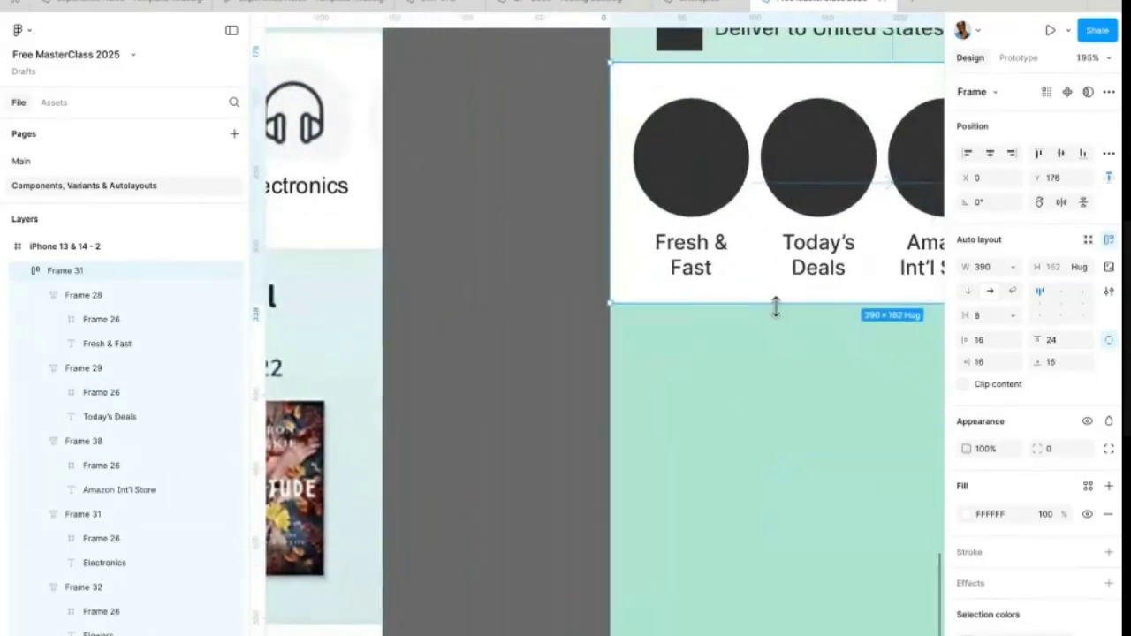
pyautogui.click(866, 315)
pyautogui.scroll(6, 866, 315)
pyautogui.scroll(-12, 682, 269)
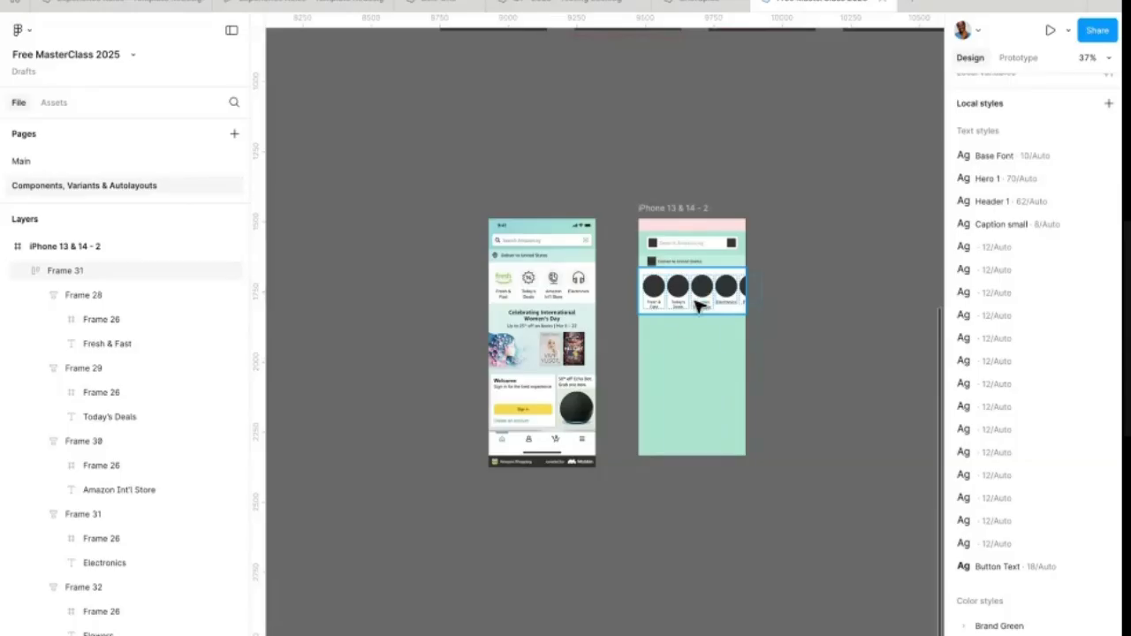
# Step: Wrap the "Deliver to United States" bar and the category row together in one auto layout frame
pyautogui.scroll(5, 686, 320)
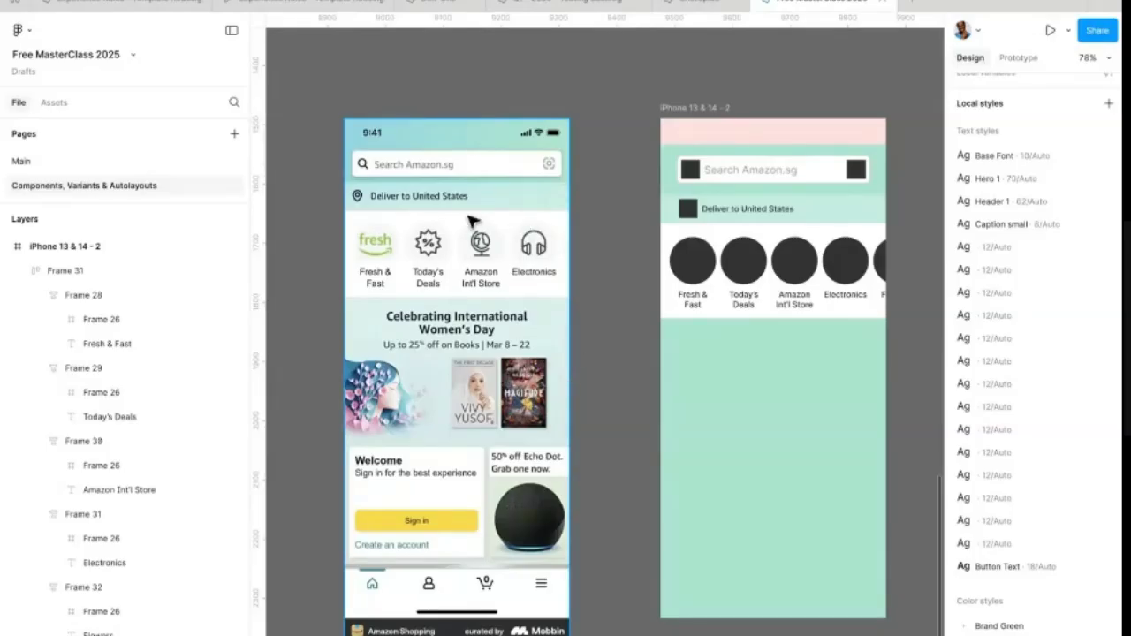
pyautogui.scroll(5, 424, 193)
pyautogui.hscroll(-2, 424, 193)
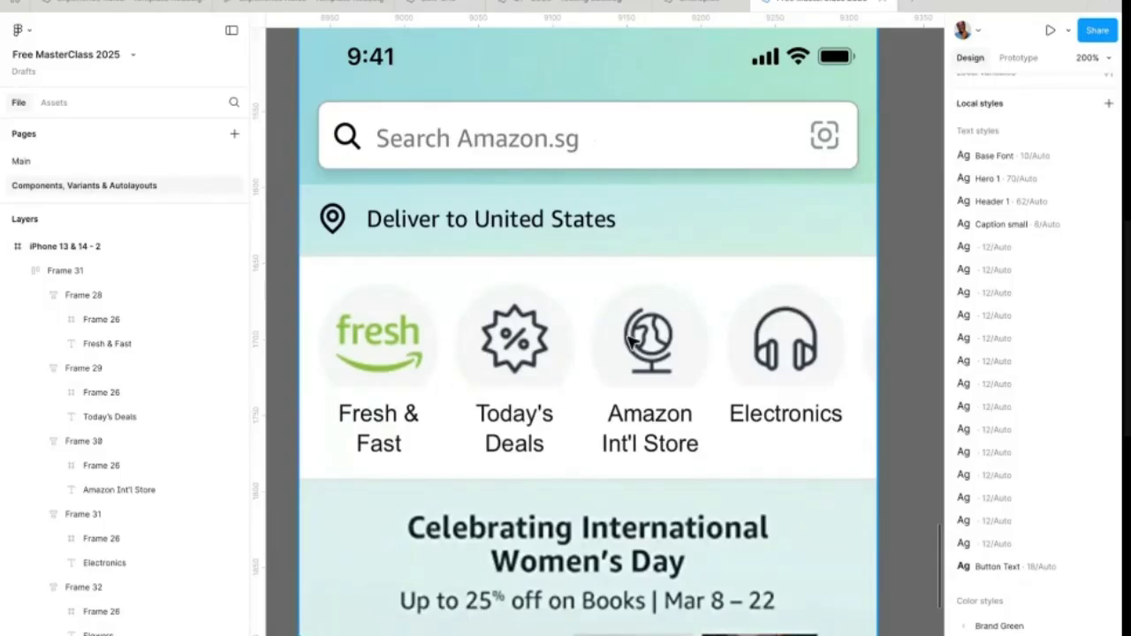
pyautogui.scroll(-6, 479, 293)
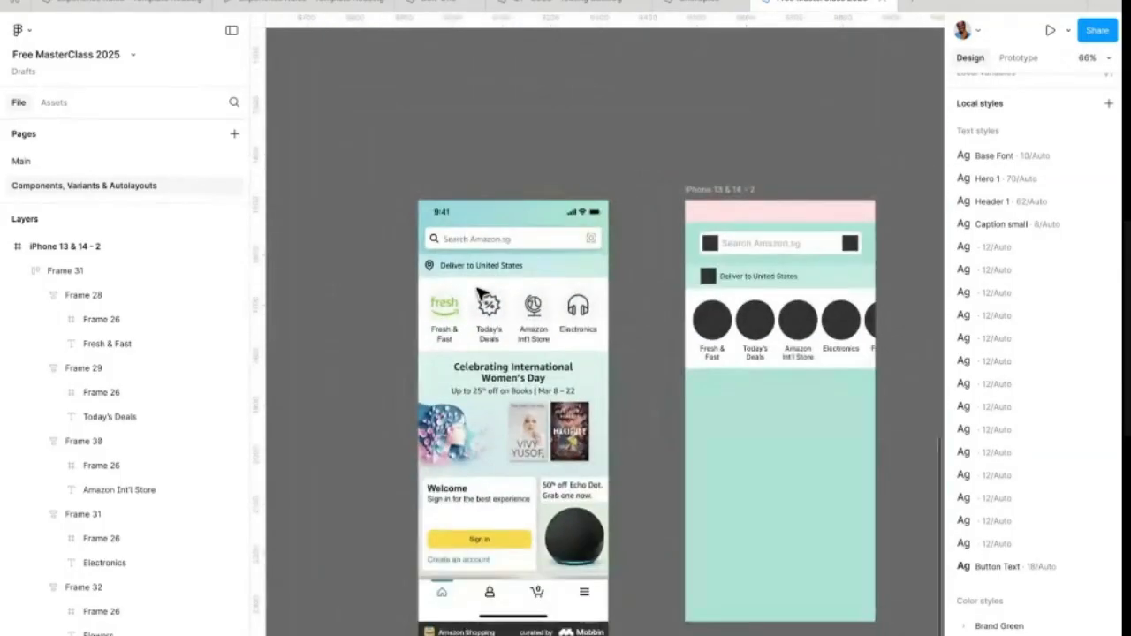
pyautogui.scroll(-1, 482, 293)
pyautogui.hscroll(1, 483, 293)
pyautogui.scroll(3, 795, 251)
pyautogui.click(752, 294)
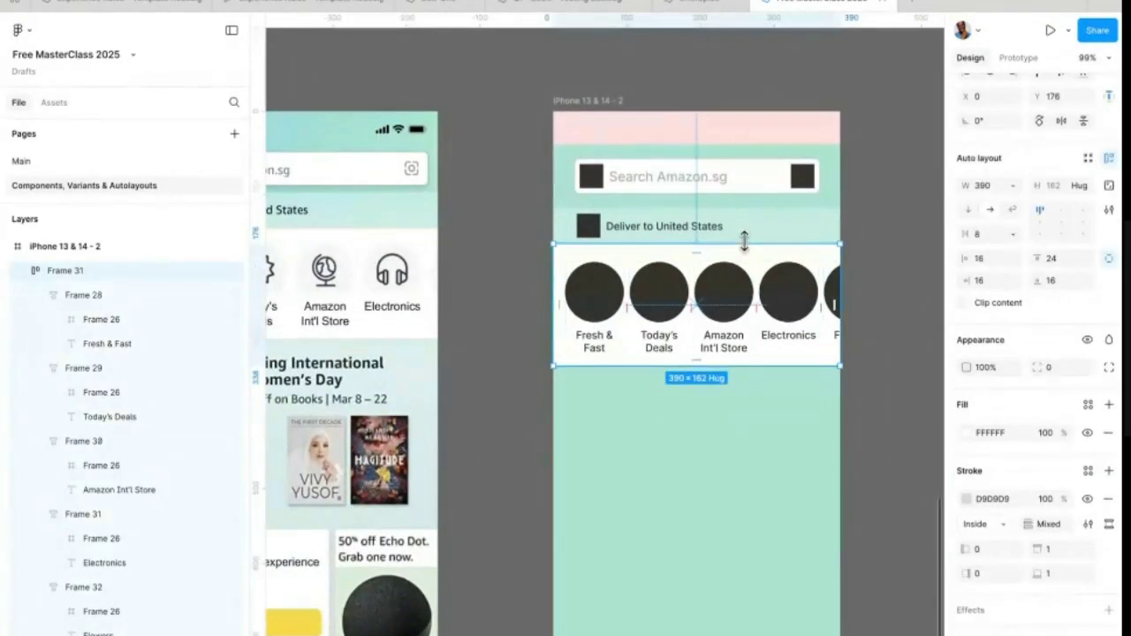
pyautogui.keyDown('shift'); pyautogui.click(724, 230); pyautogui.keyUp('shift')
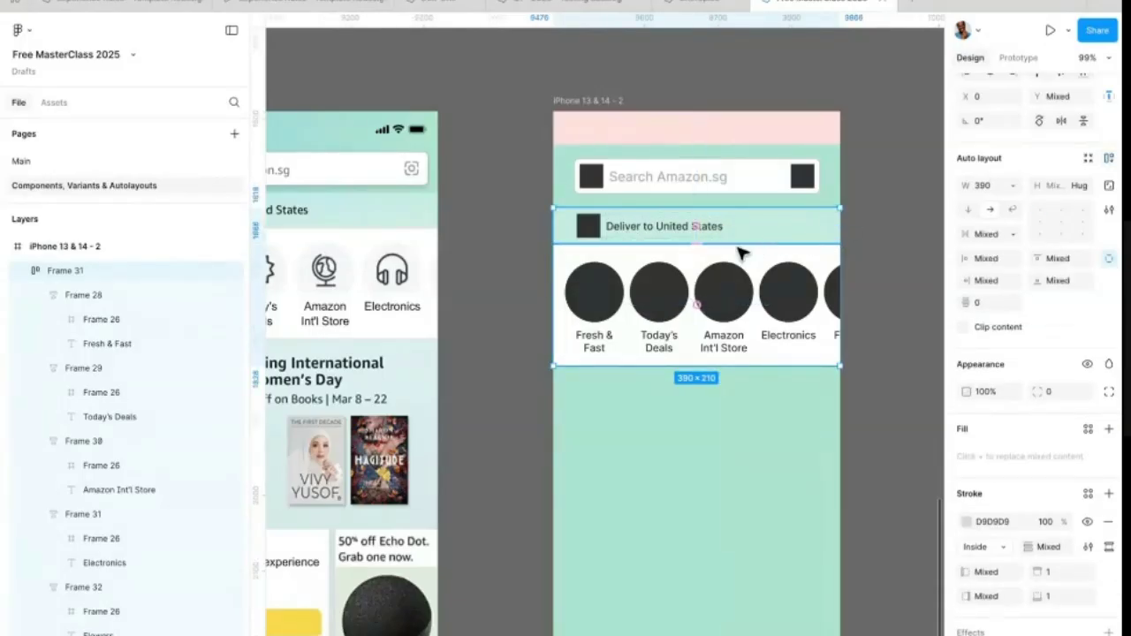
pyautogui.hotkey('shift', 'a')
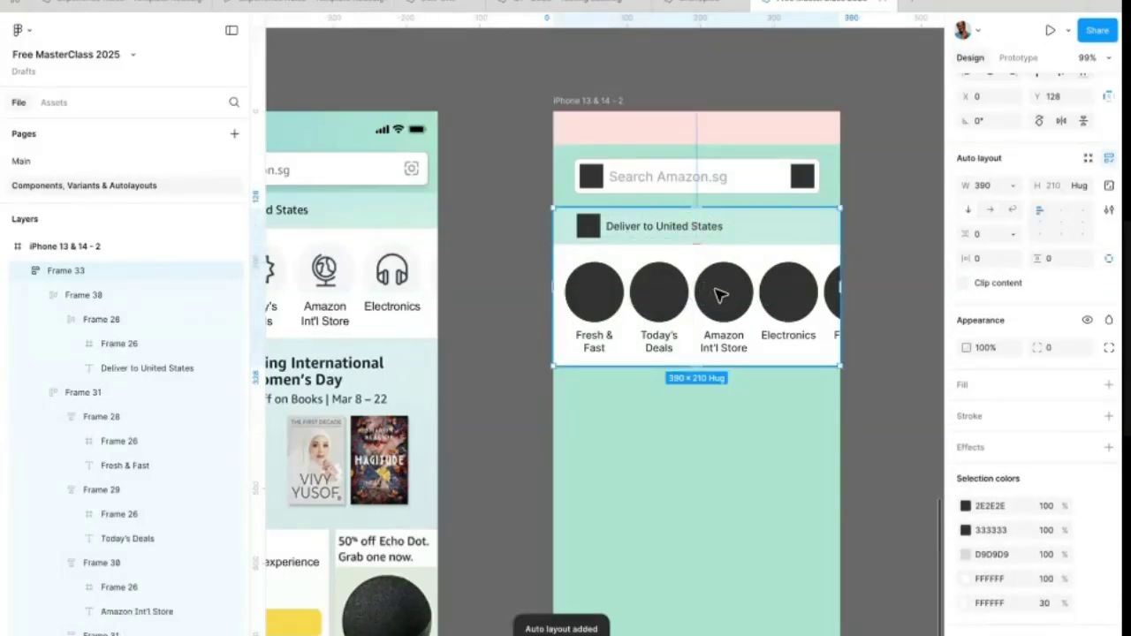
# Step: Wrap the search bar and the combined delivery and category section together in one auto layout frame
pyautogui.scroll(2, 716, 283)
pyautogui.click(720, 205)
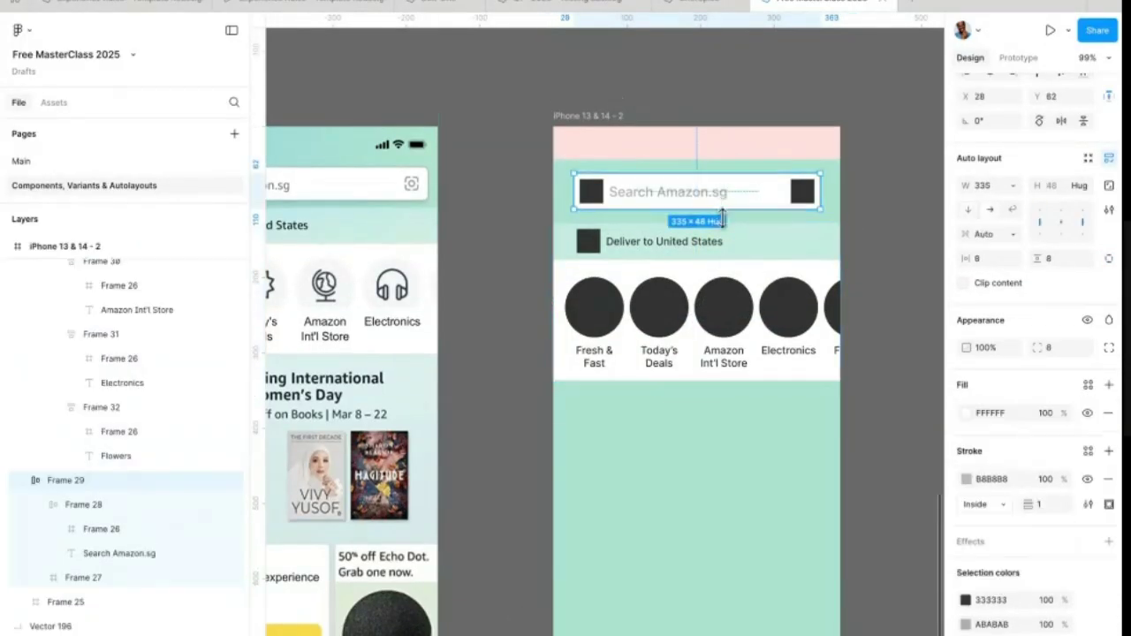
pyautogui.click(740, 277)
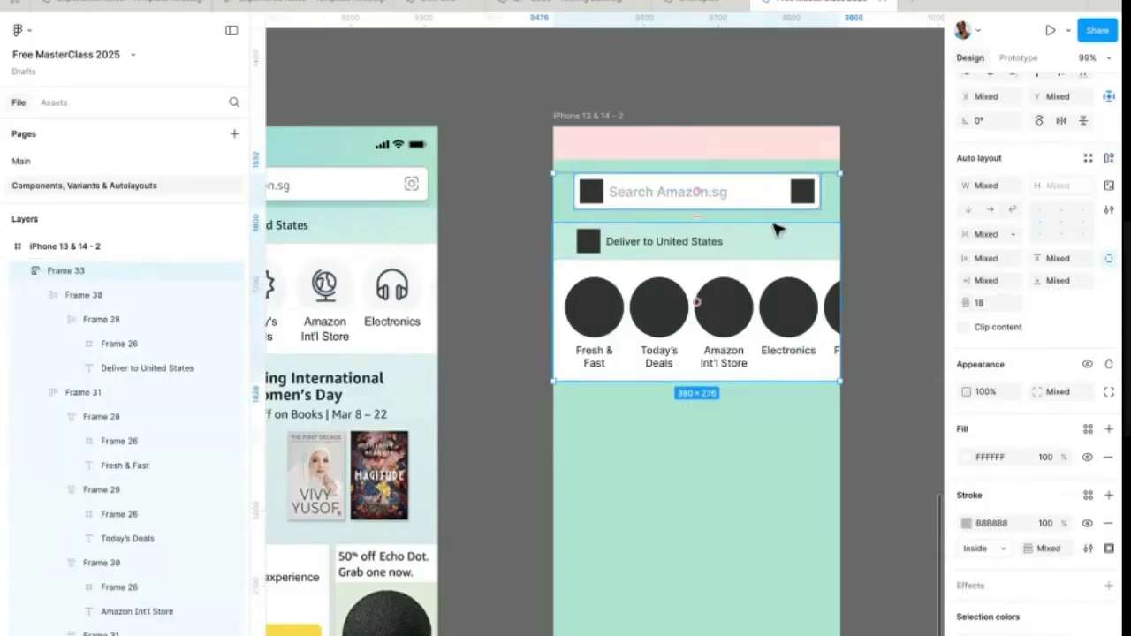
pyautogui.hotkey('shift', 'a')
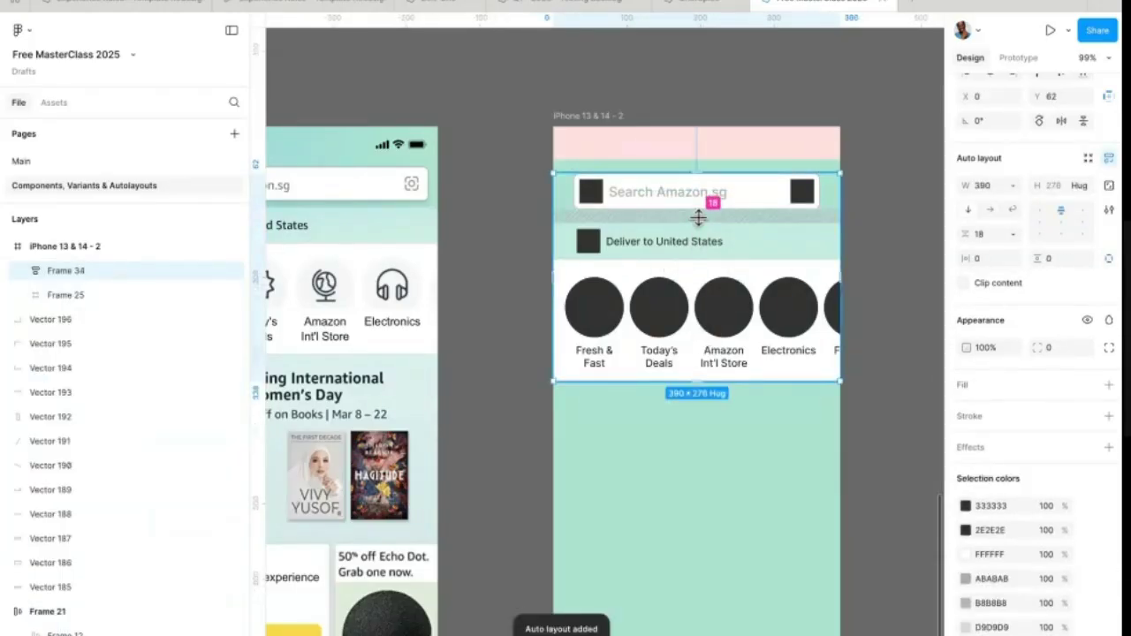
# Step: Set the vertical gap between the search bar and the section below it to 8
pyautogui.click(983, 233)
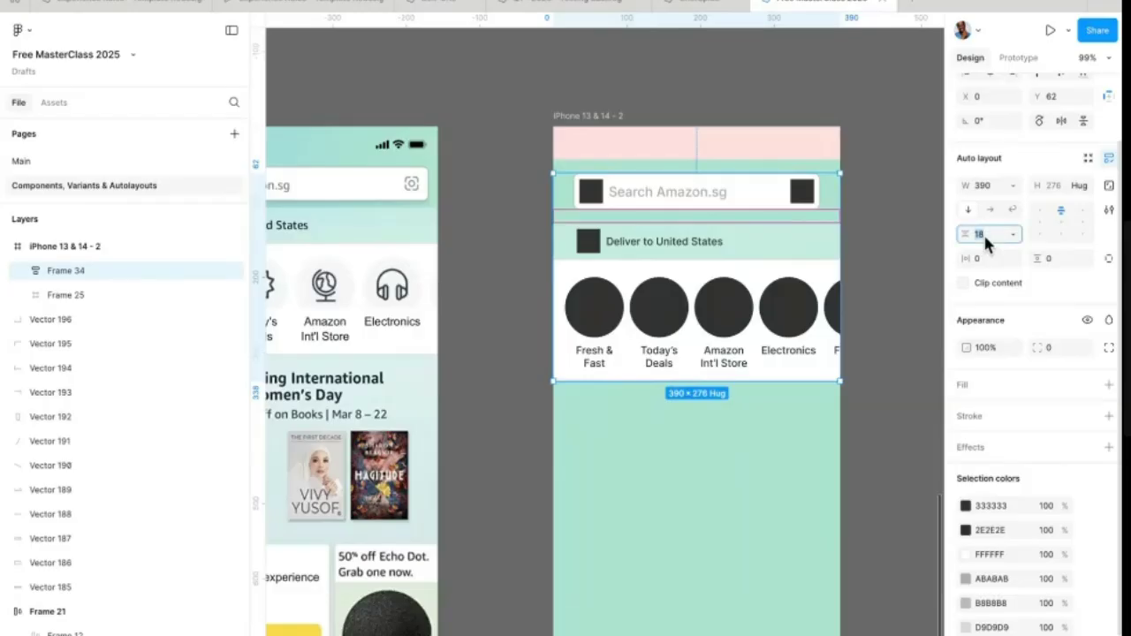
pyautogui.scroll(-2, 807, 244)
pyautogui.hscroll(-3, 807, 244)
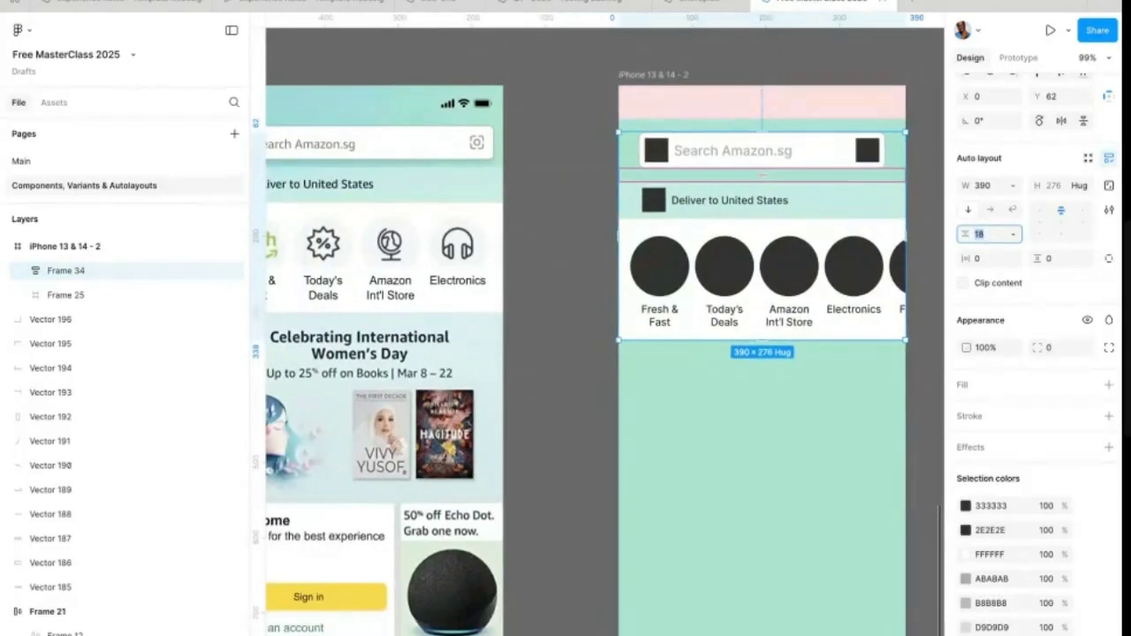
pyautogui.press('Down')
pyautogui.press('Down')
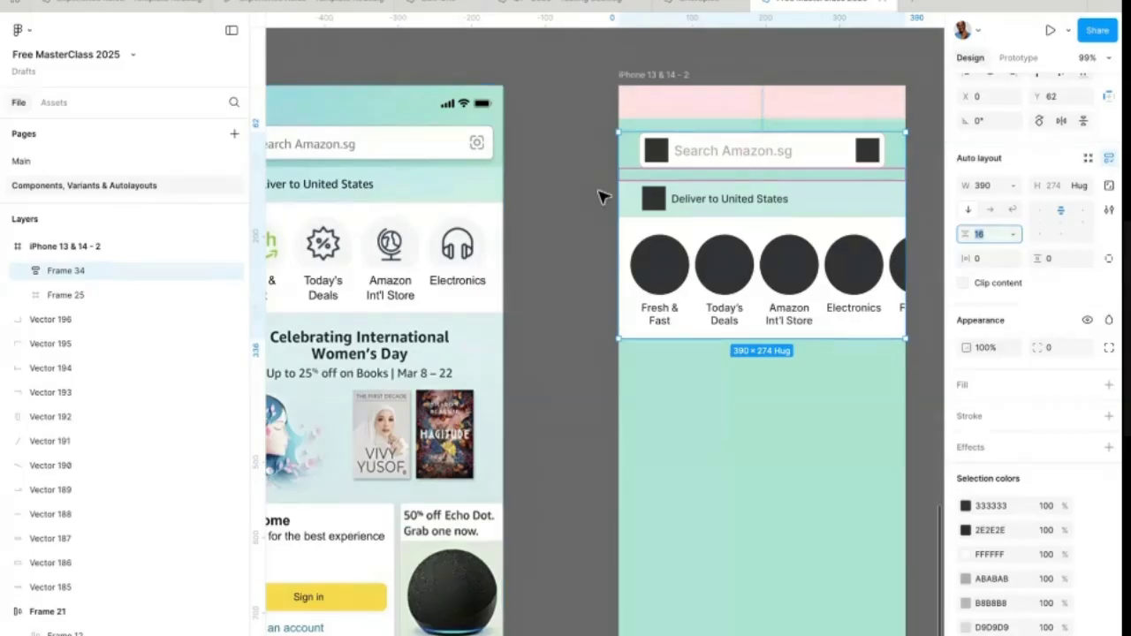
pyautogui.write('8')
pyautogui.press('Return')
pyautogui.click(538, 187)
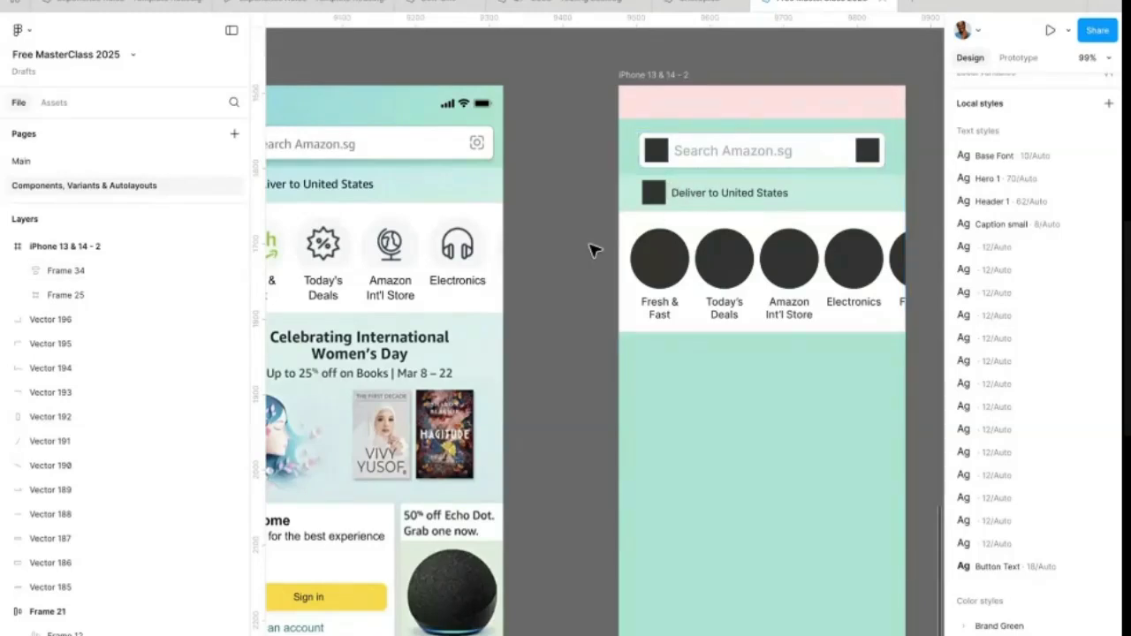
# Step: Duplicate the "Deliver to United States" bar and move the copy below the category row
pyautogui.click(709, 261)
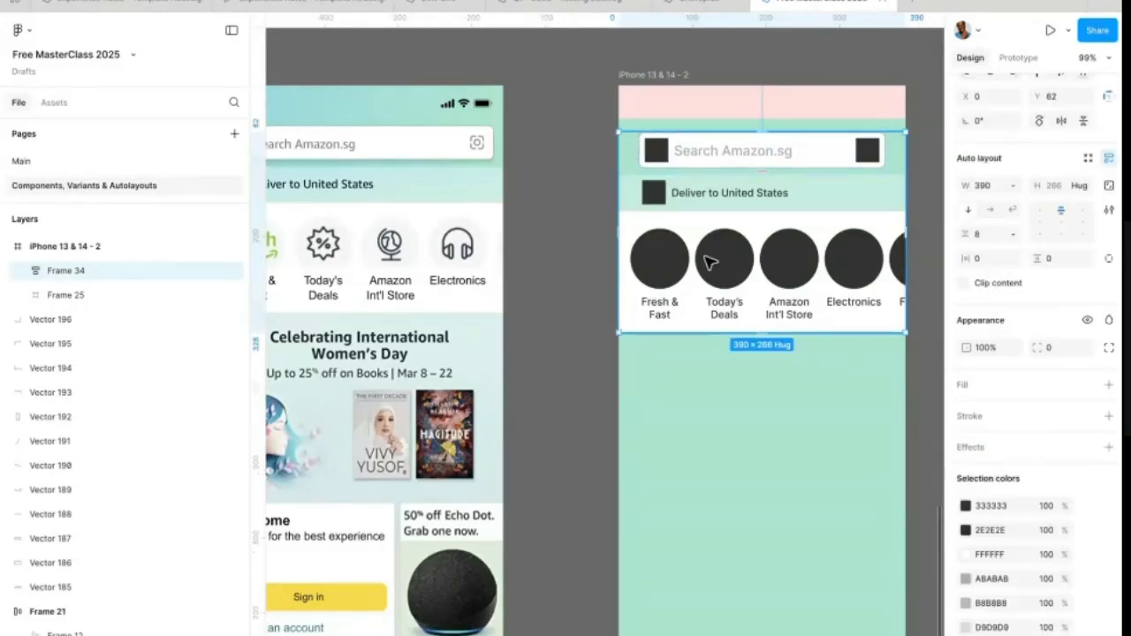
pyautogui.scroll(-3, 709, 261)
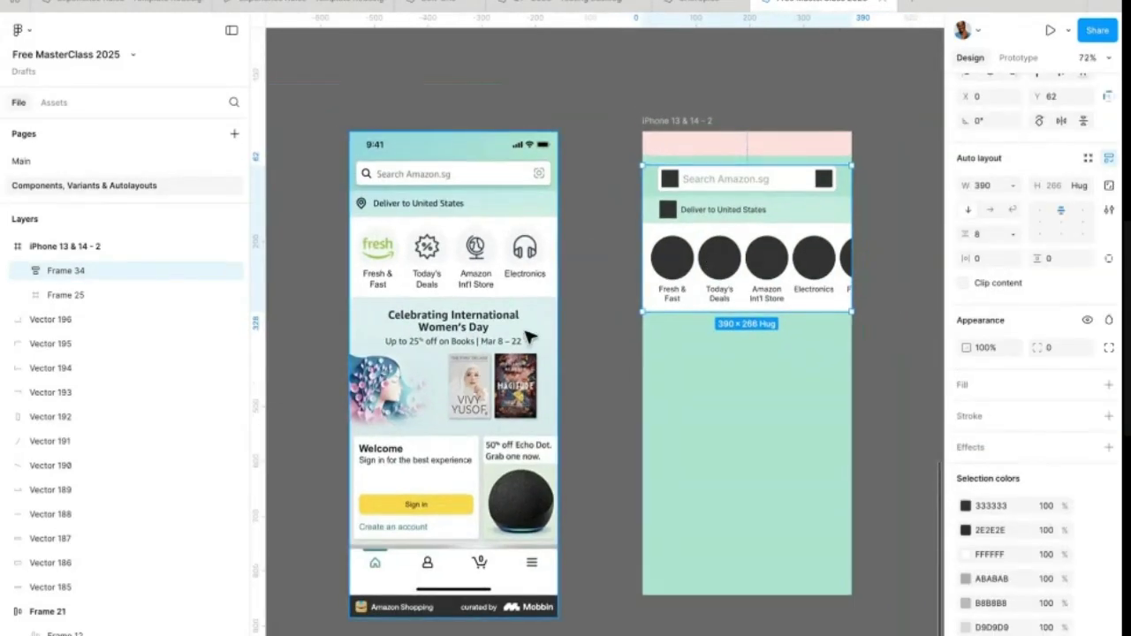
pyautogui.doubleClick(730, 209)
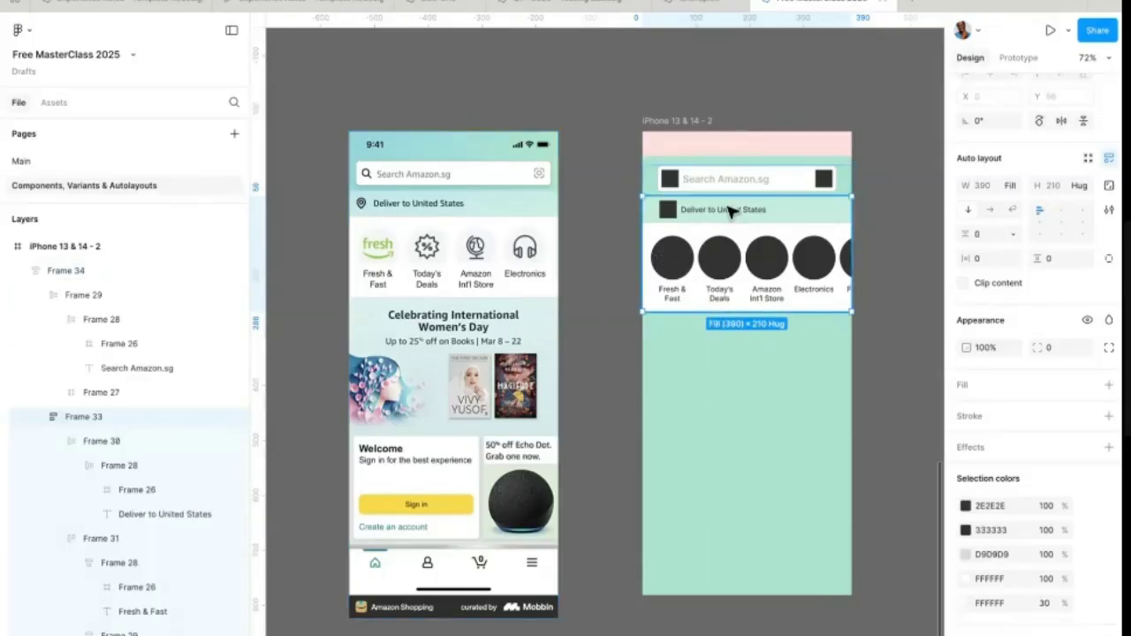
pyautogui.doubleClick(729, 209)
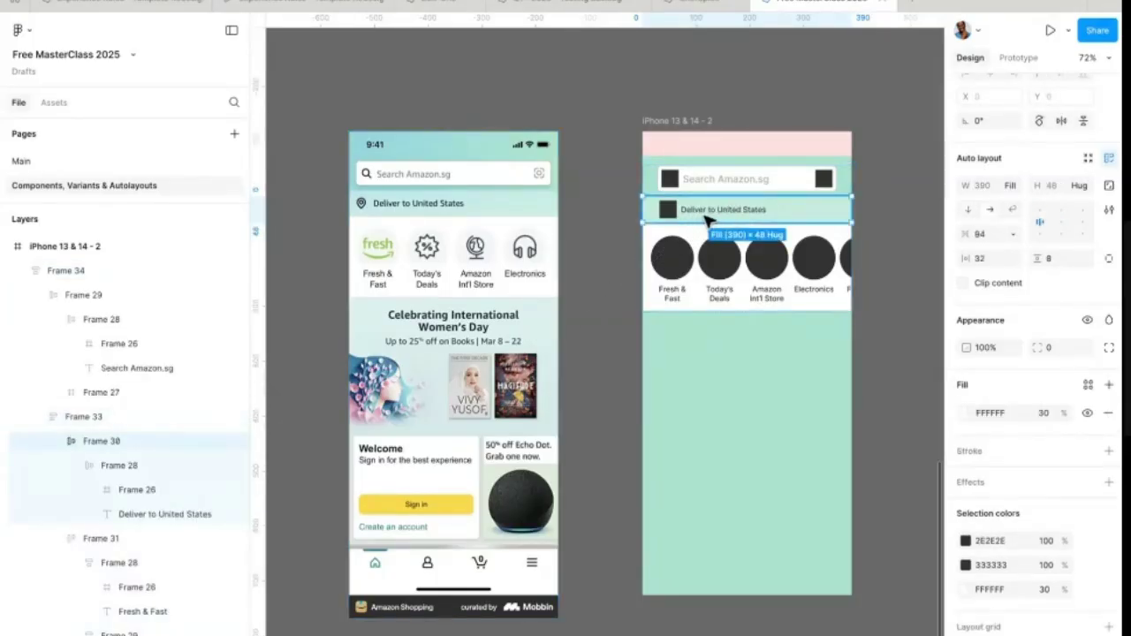
pyautogui.hotkey('ctrl', 'd')
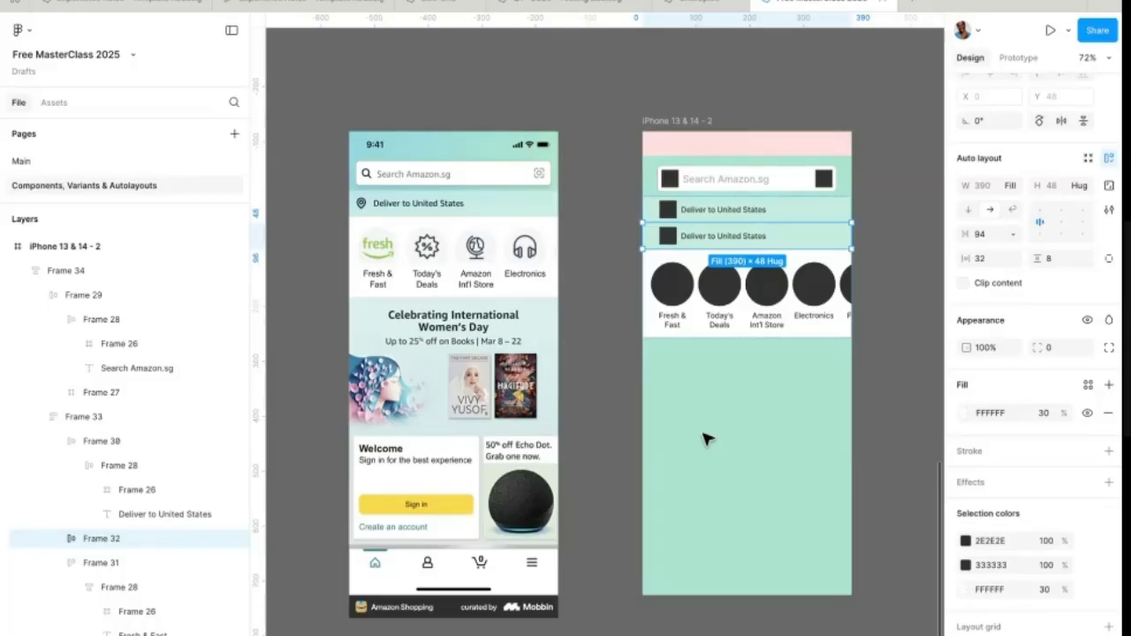
pyautogui.press('Down')
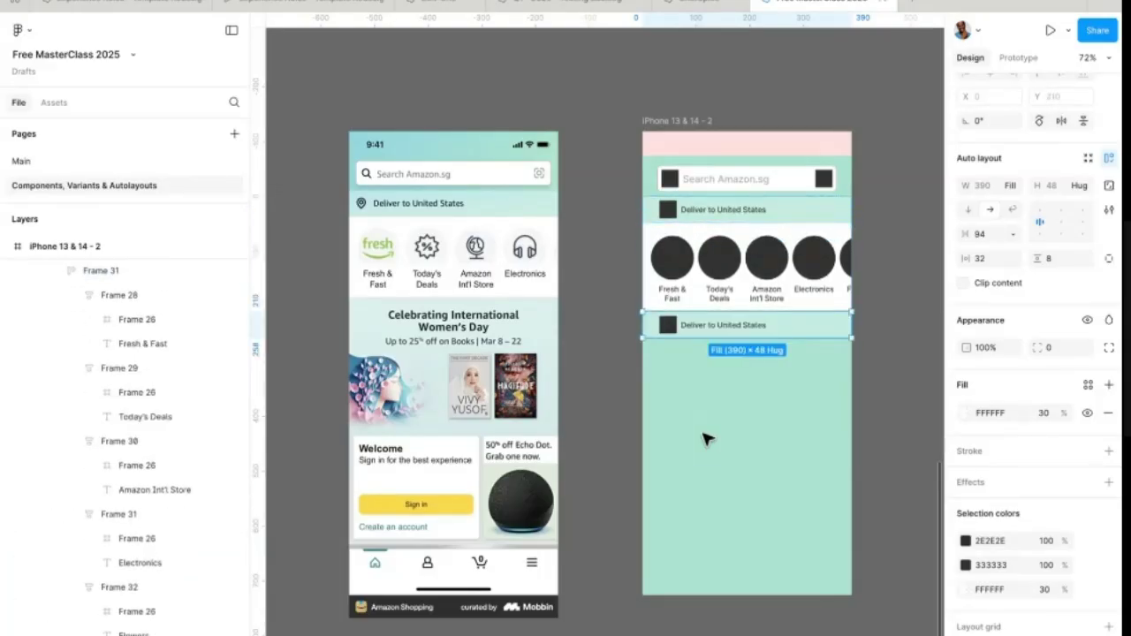
pyautogui.press('Up')
pyautogui.press('Down')
pyautogui.press('Up')
pyautogui.press('Down')
# Step: Ungroup the inner icon-and-text frame of the copied bar so both items sit directly in the bar
pyautogui.doubleClick(710, 334)
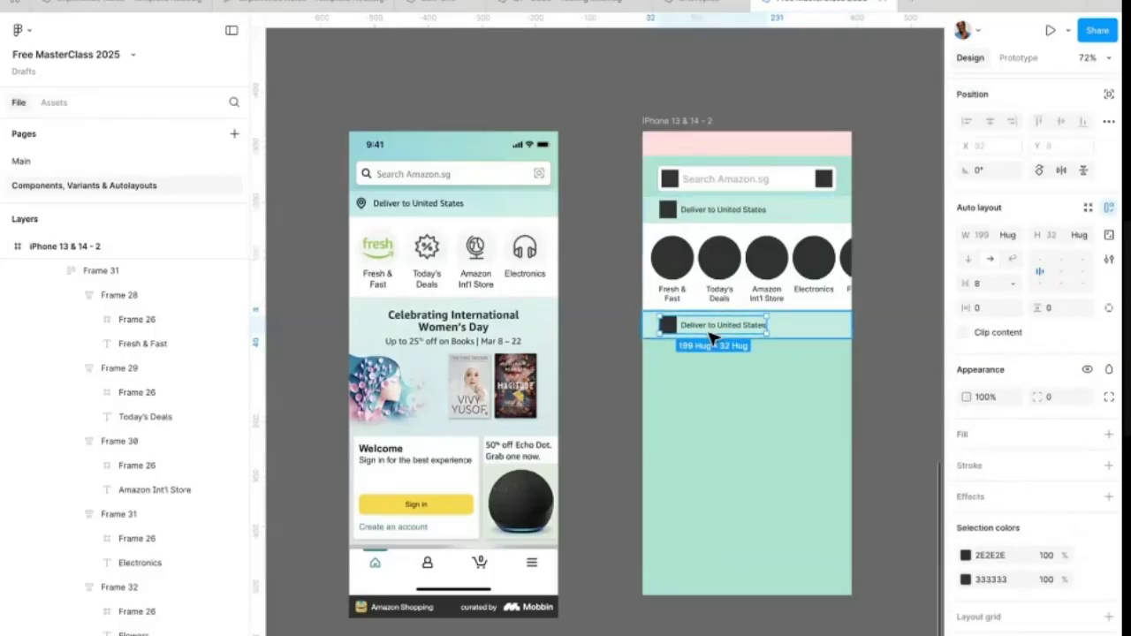
pyautogui.hotkey('ctrl', 'shift', 'g')
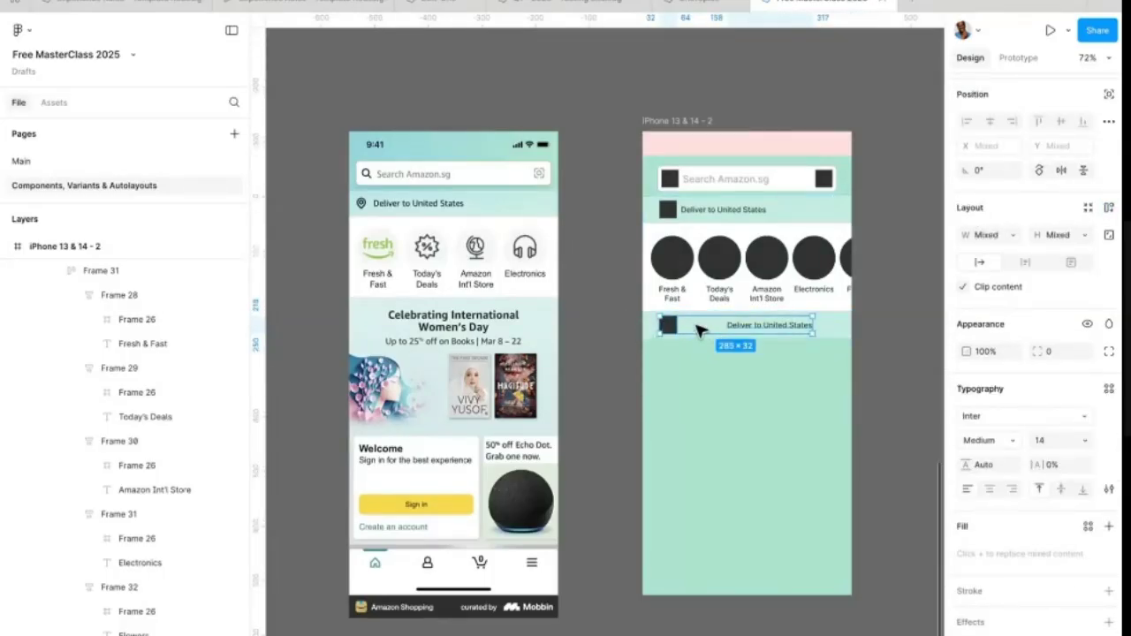
pyautogui.hotkey('shift', 'a')
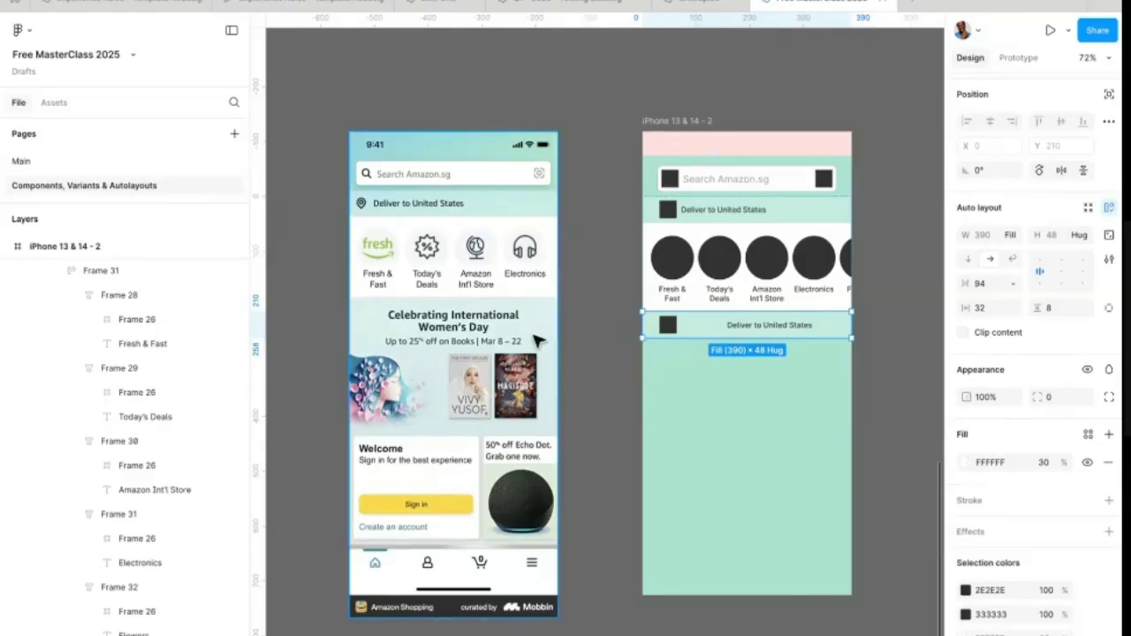
# Step: Duplicate the text inside the copied bar and switch the bar's auto layout to a vertical stack
pyautogui.doubleClick(764, 330)
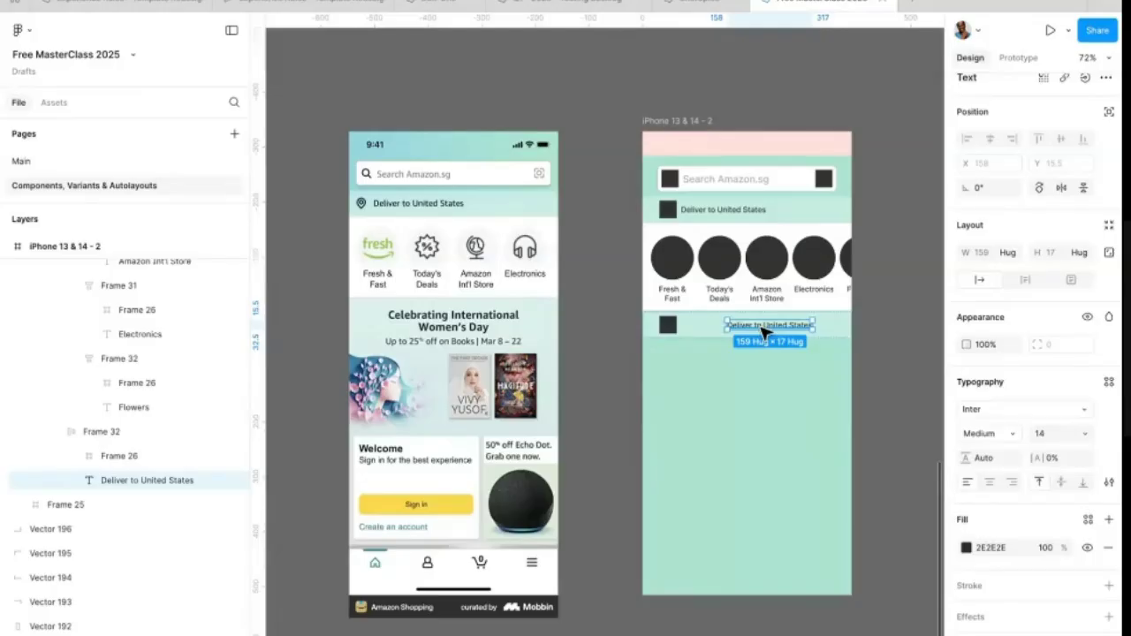
pyautogui.hotkey('ctrl', 'd')
pyautogui.hscroll(1, 844, 337)
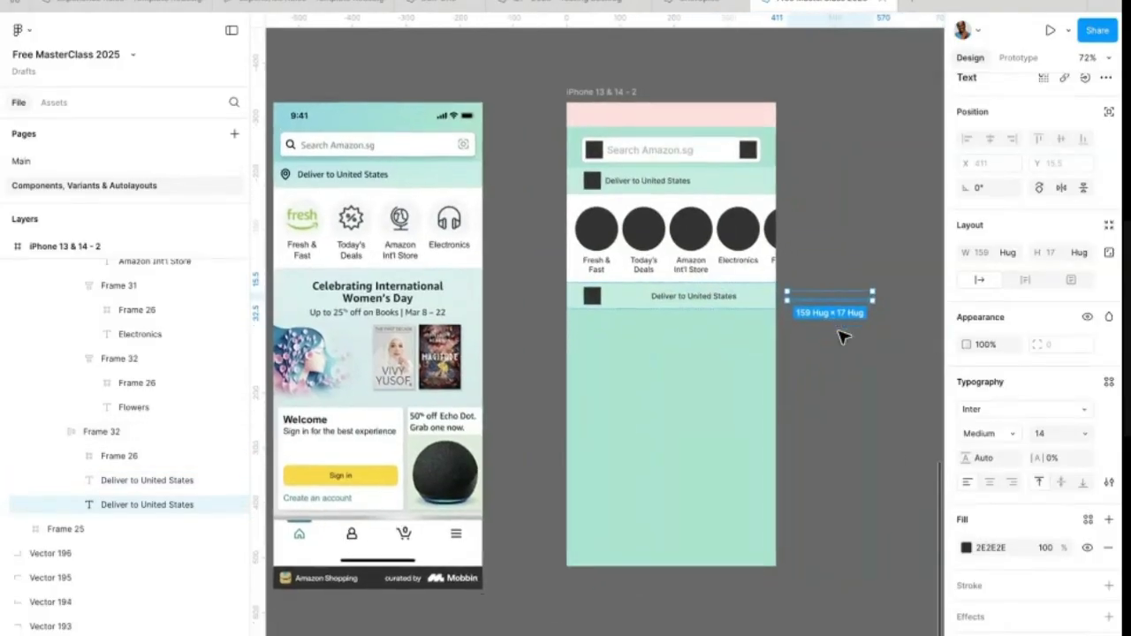
pyautogui.click(623, 303)
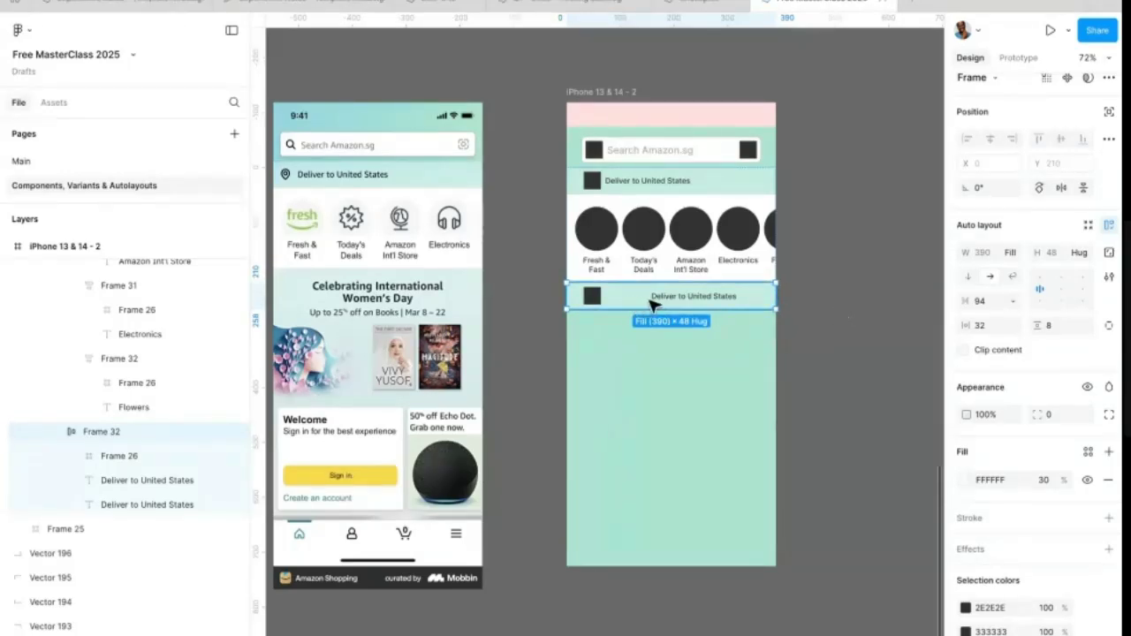
pyautogui.click(968, 277)
pyautogui.hscroll(-3, 651, 330)
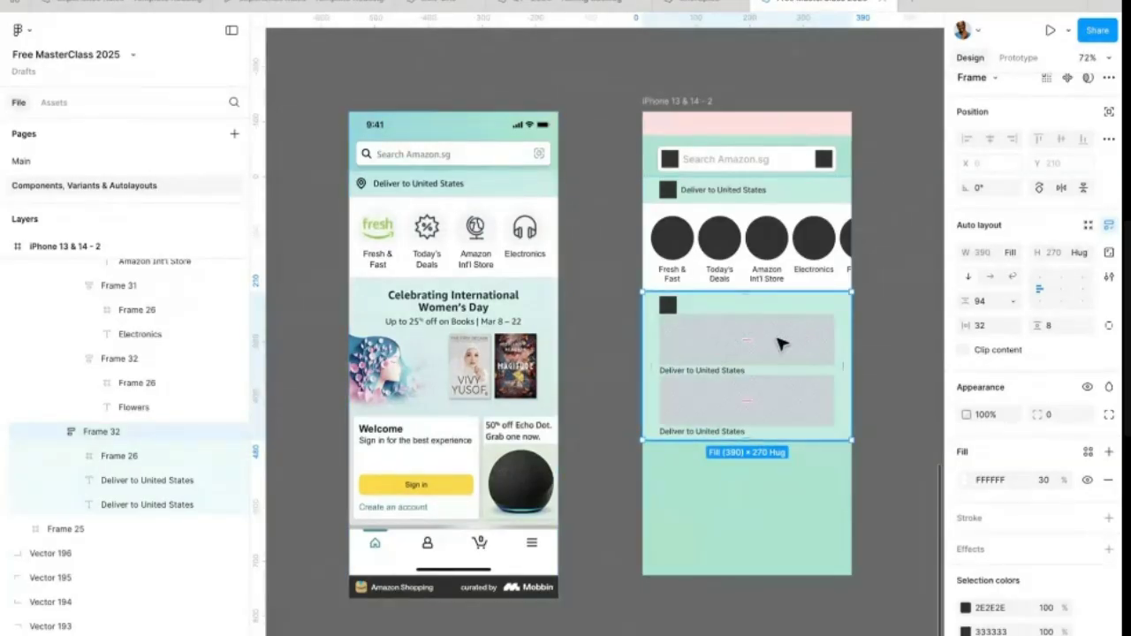
# Step: Fill the stacked section with the pale blue DCEEEF sampled from the reference screen's Women's Day banner at 100% opacity
pyautogui.click(965, 480)
pyautogui.click(787, 528)
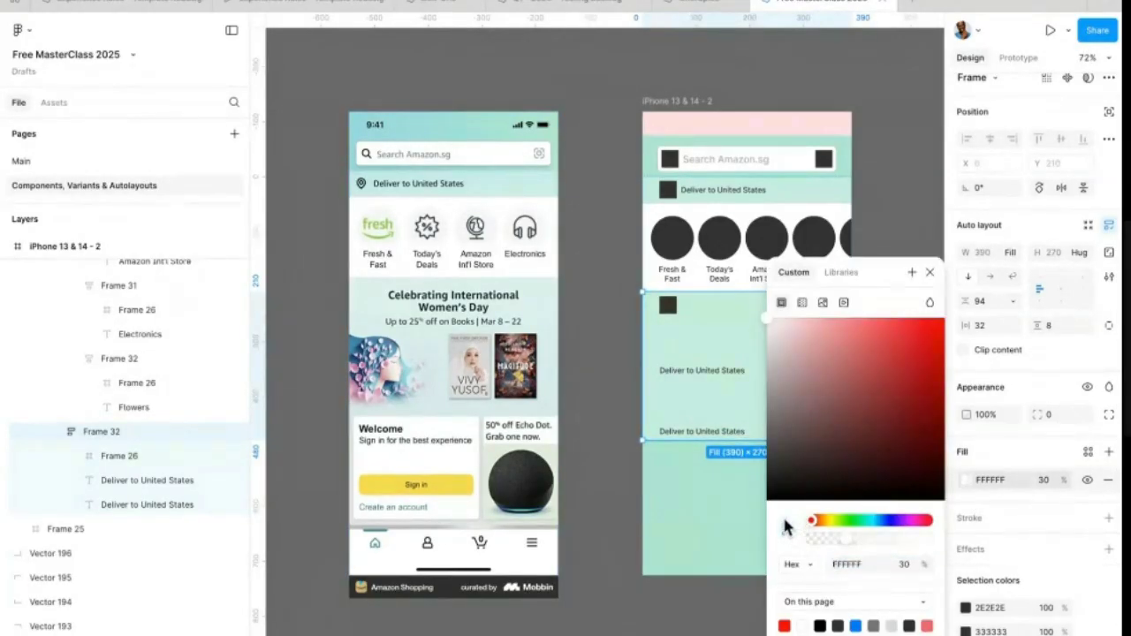
pyautogui.click(553, 318)
pyautogui.click(576, 334)
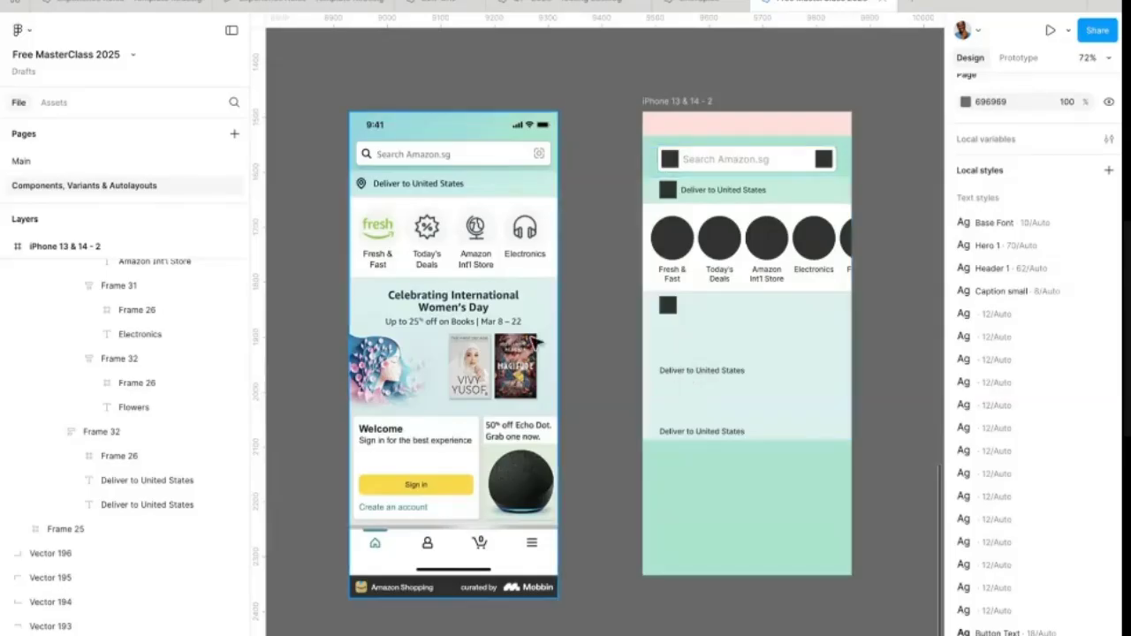
# Step: Align the contents of the pale blue section to top center
pyautogui.click(745, 351)
pyautogui.click(739, 349)
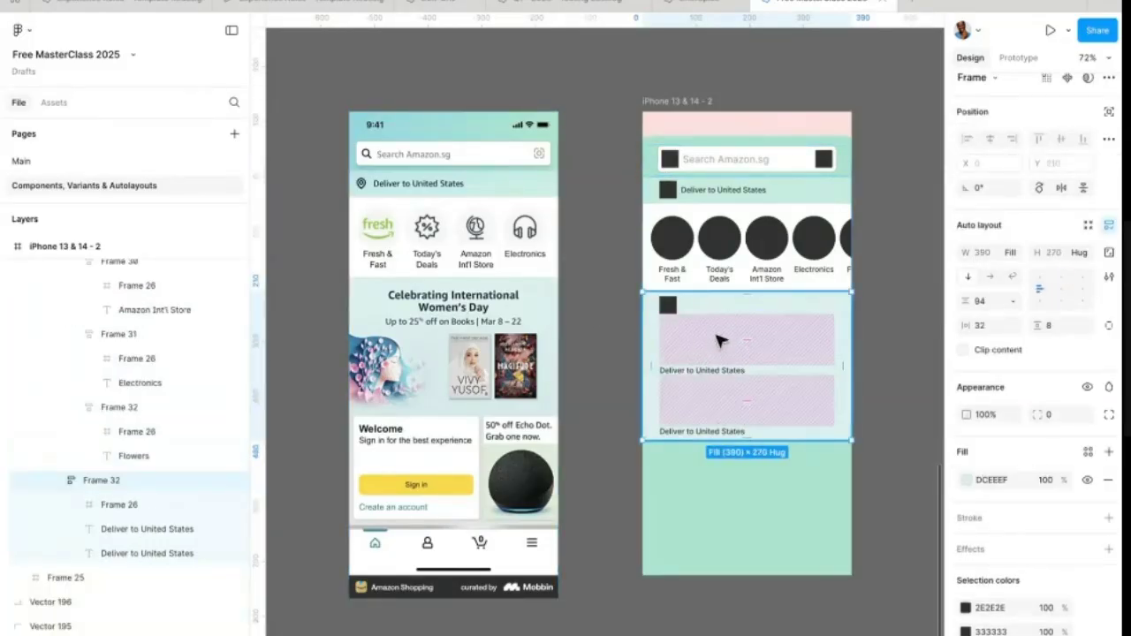
pyautogui.click(1062, 281)
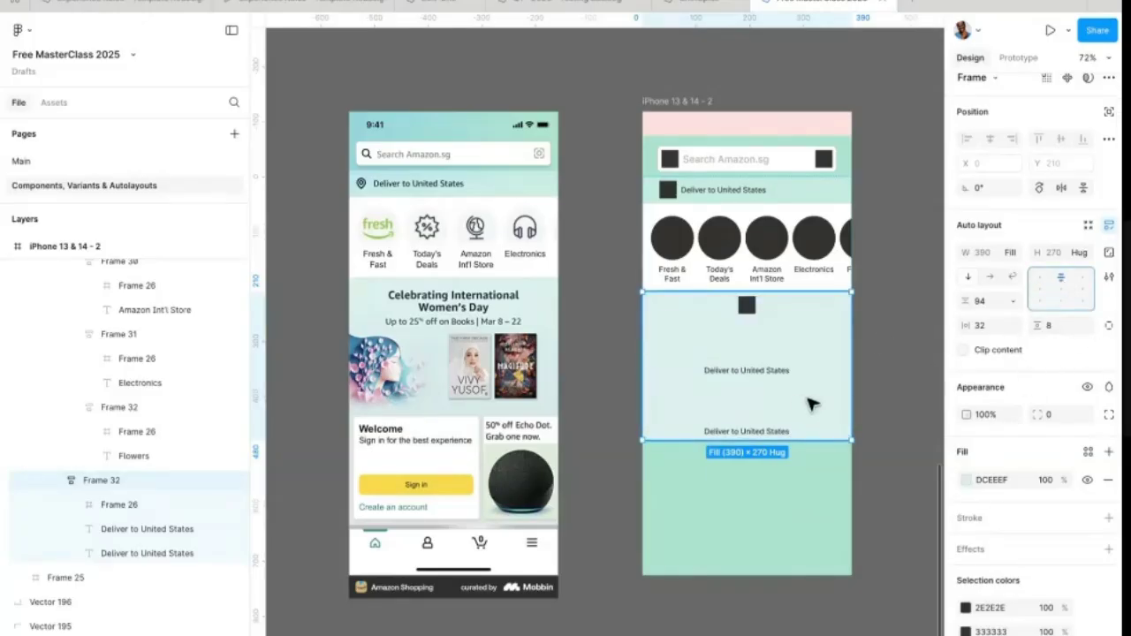
# Step: Reorder the pale blue section so both text lines sit above the dark square
pyautogui.click(738, 430)
pyautogui.press('Up')
pyautogui.press('Up')
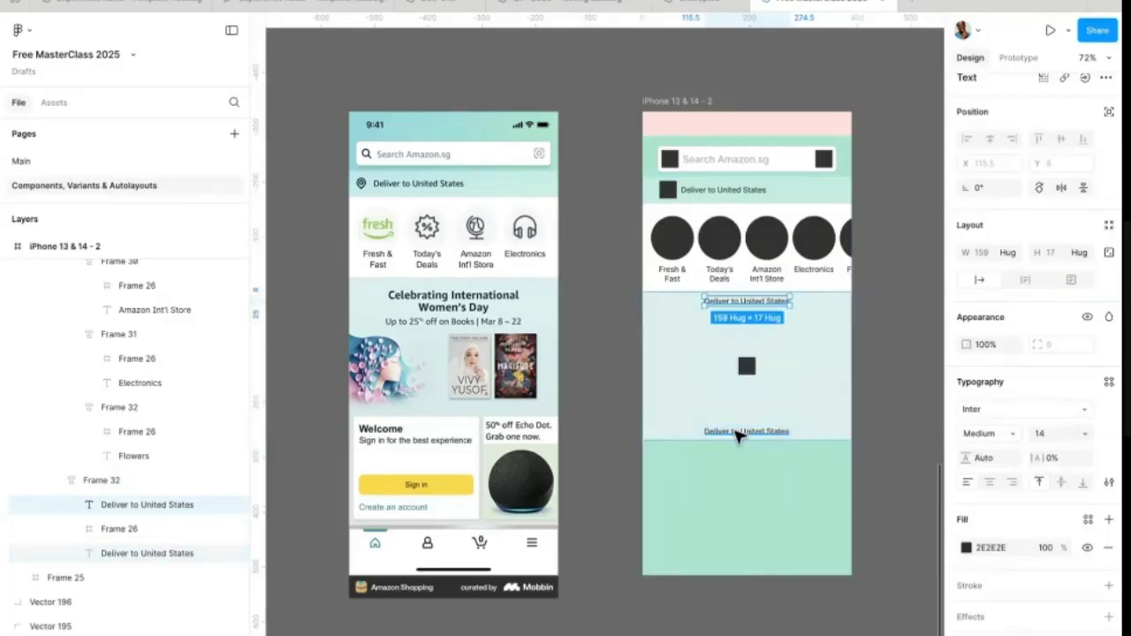
pyautogui.press('Down')
pyautogui.moveTo(738, 434); pyautogui.dragTo(747, 433)
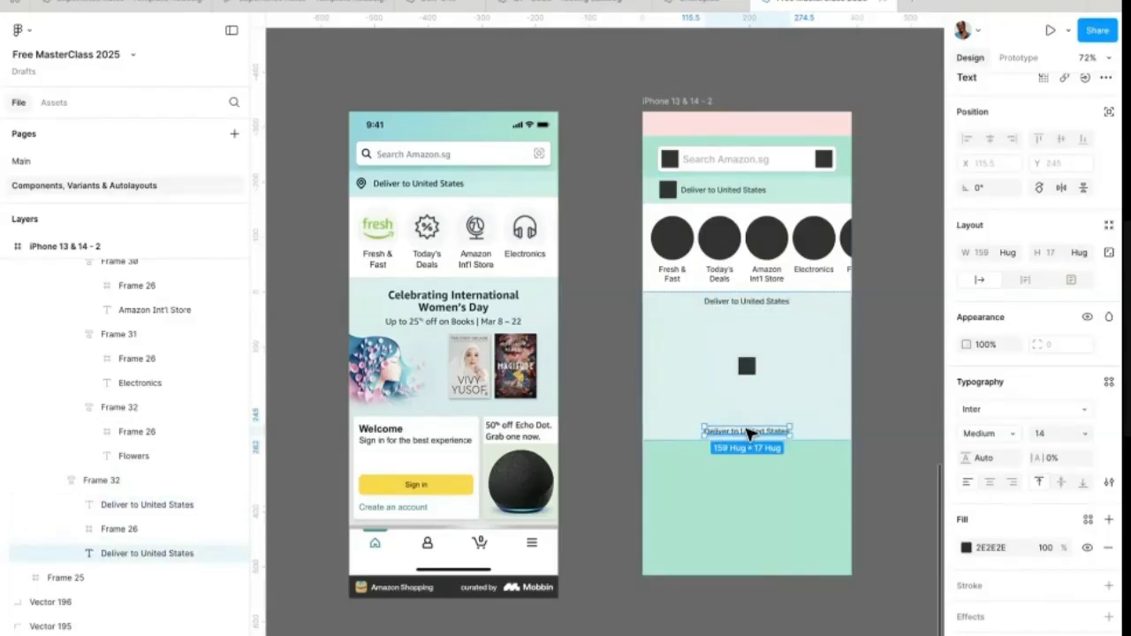
pyautogui.press('Up')
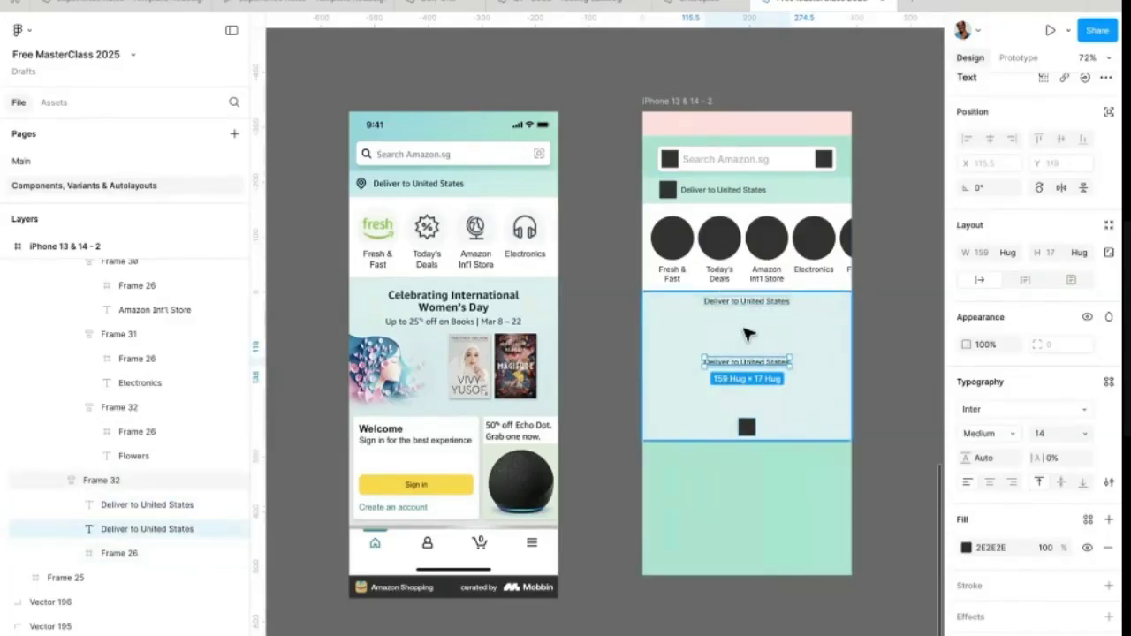
# Step: Wrap the two text lines of the pale blue section in an auto layout frame with a vertical gap of 24
pyautogui.click(706, 327)
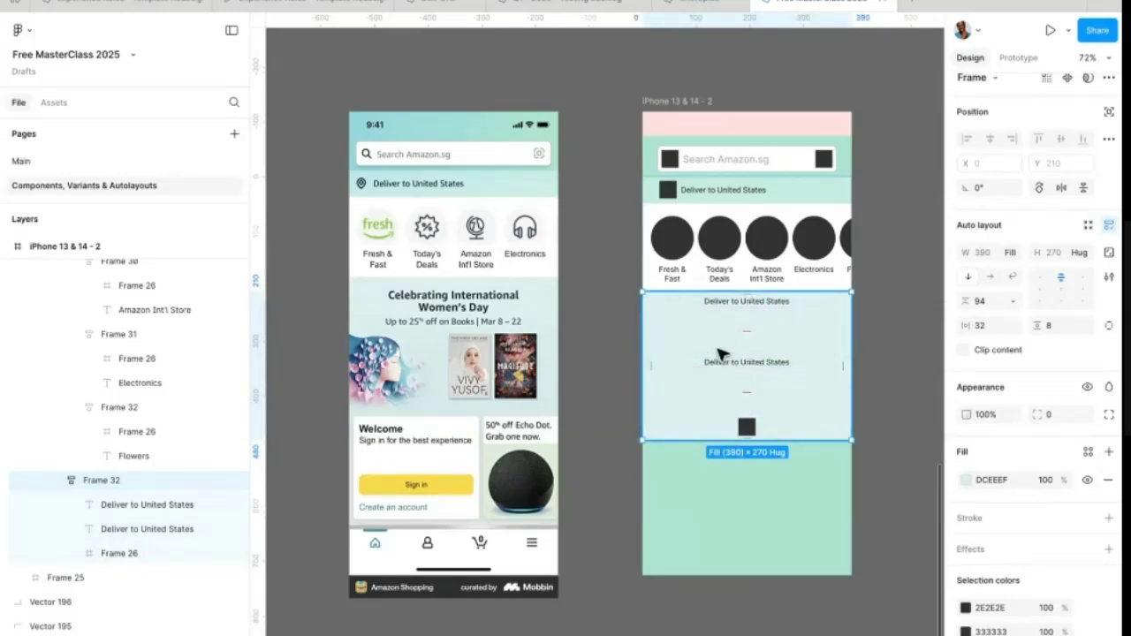
pyautogui.click(740, 369)
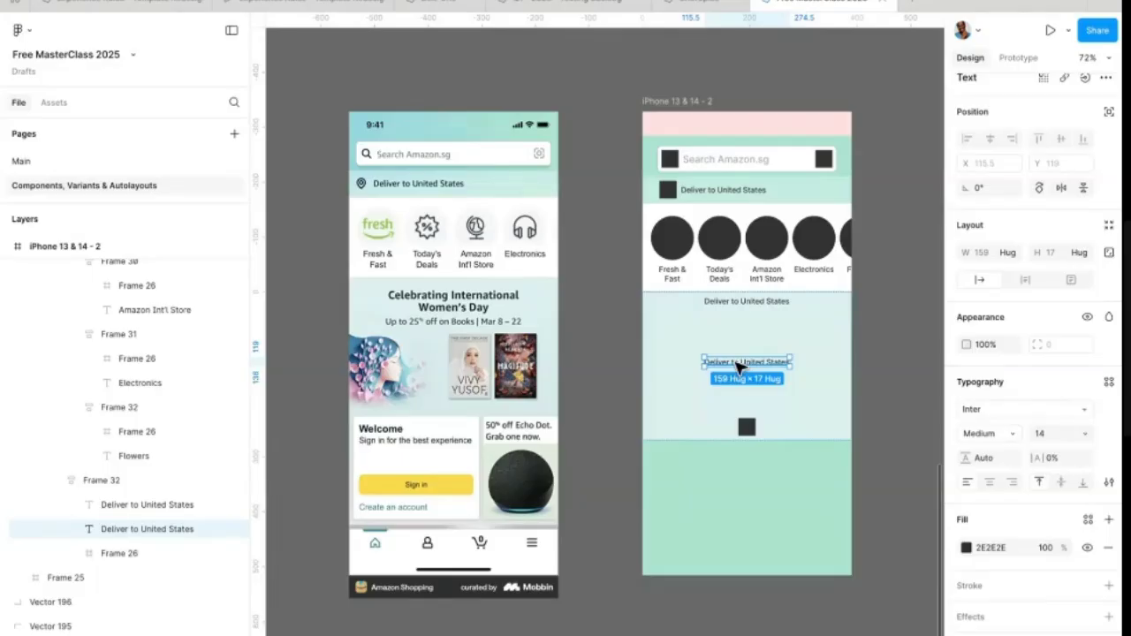
pyautogui.keyDown('shift'); pyautogui.click(744, 301); pyautogui.keyUp('shift')
pyautogui.hotkey('shift', 'a')
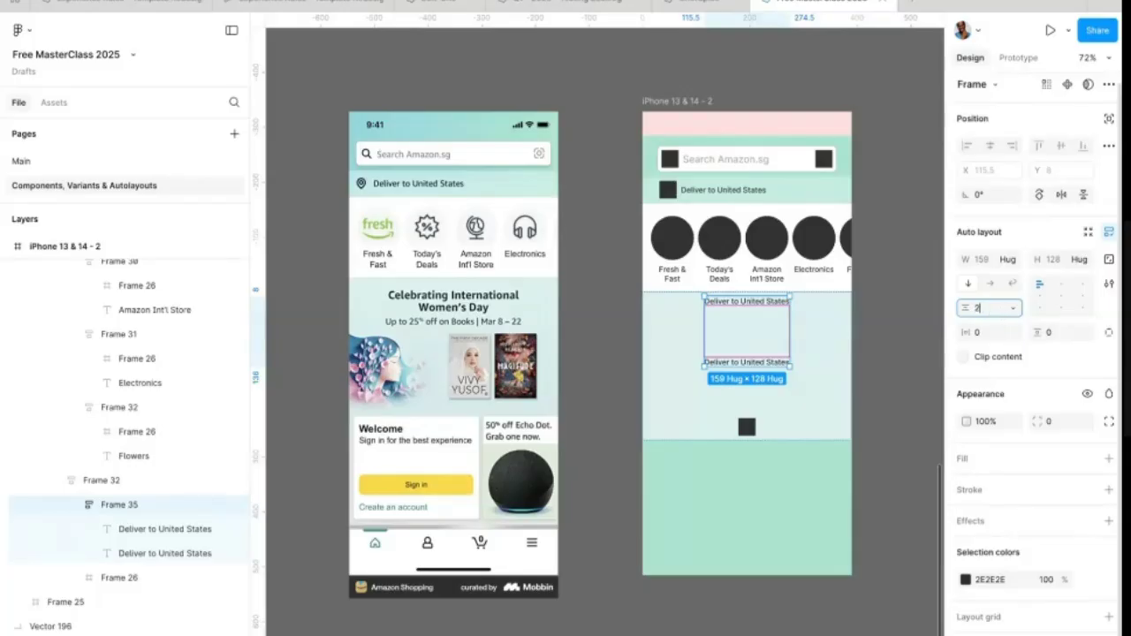
pyautogui.write('24')
pyautogui.press('Return')
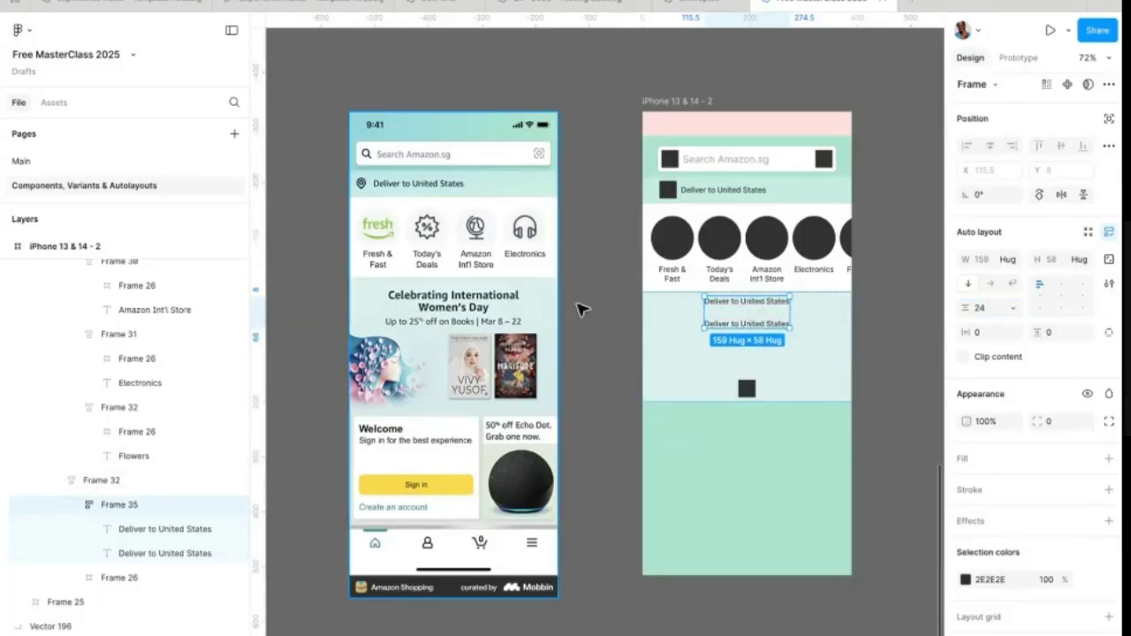
# Step: Increase the upper text line's font size to 24 and align the two-line text frame's contents to top center
pyautogui.doubleClick(724, 303)
pyautogui.click(1061, 439)
pyautogui.press('Up')
pyautogui.press('Up')
pyautogui.press('Up')
pyautogui.press('Up')
pyautogui.press('Up')
pyautogui.press('Up')
pyautogui.press('Up')
pyautogui.press('Up')
pyautogui.press('Up')
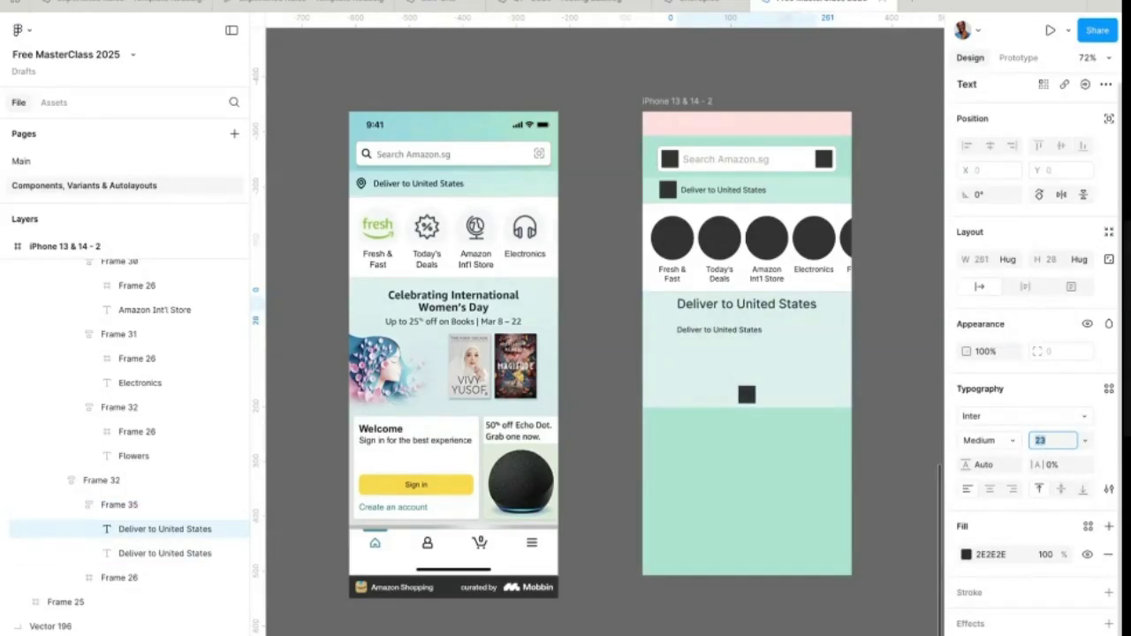
pyautogui.press('Up')
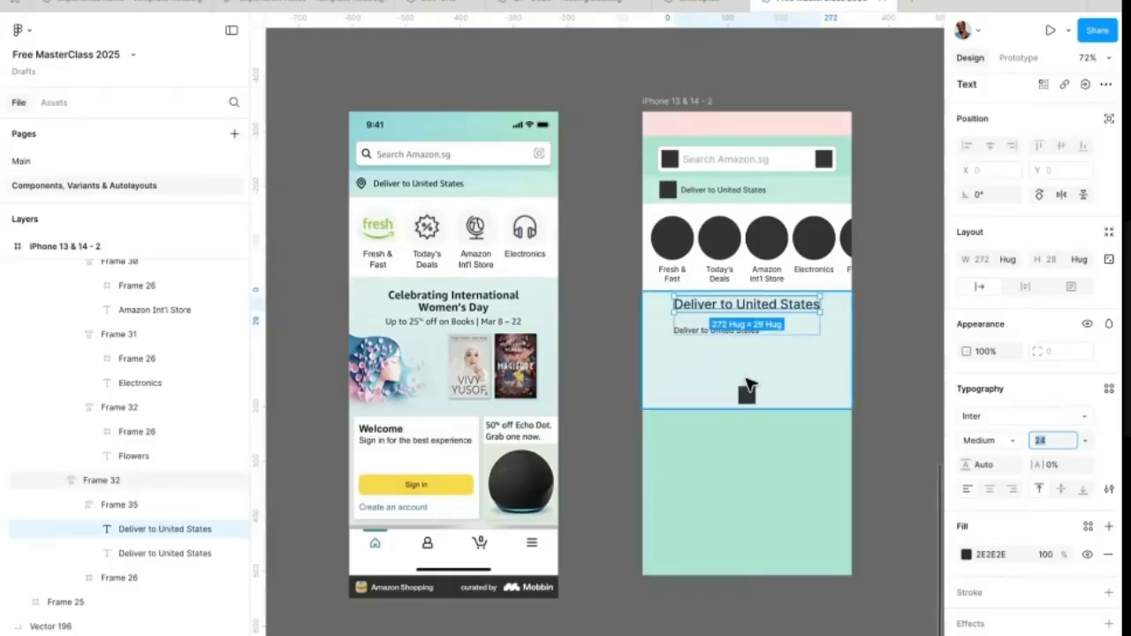
pyautogui.click(771, 339)
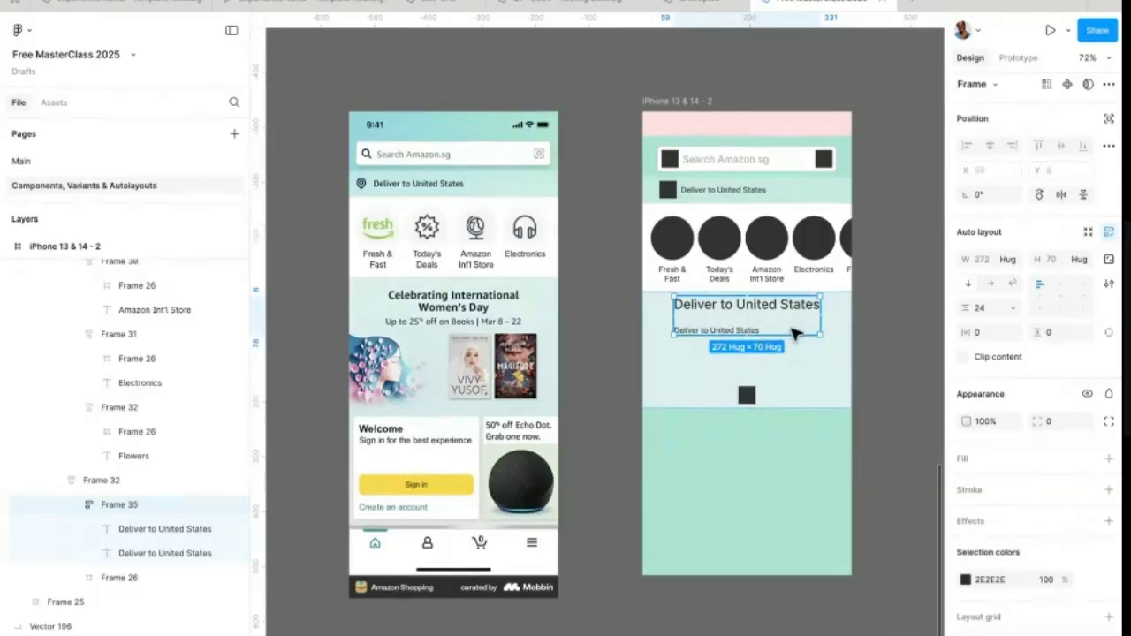
pyautogui.click(1060, 286)
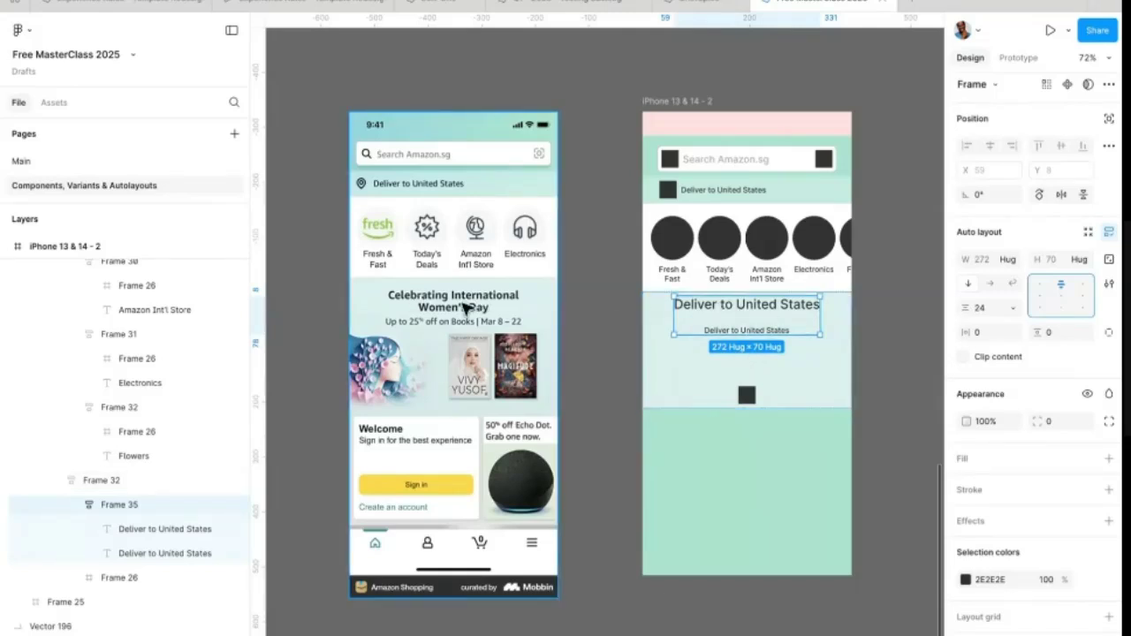
# Step: Replace the upper text line of the pale blue section with "Celebrating International Women's Day" in bold
pyautogui.click(693, 312)
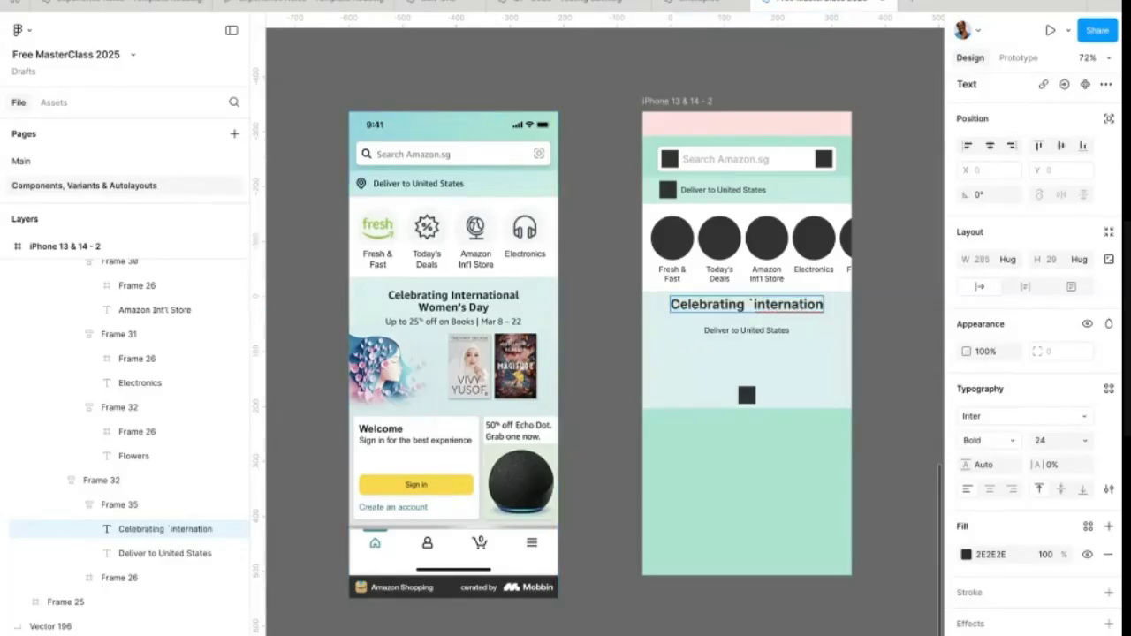
pyautogui.press('BackSpace')
pyautogui.press('BackSpace')
pyautogui.press('BackSpace')
pyautogui.press('BackSpace')
pyautogui.press('BackSpace')
pyautogui.press('BackSpace')
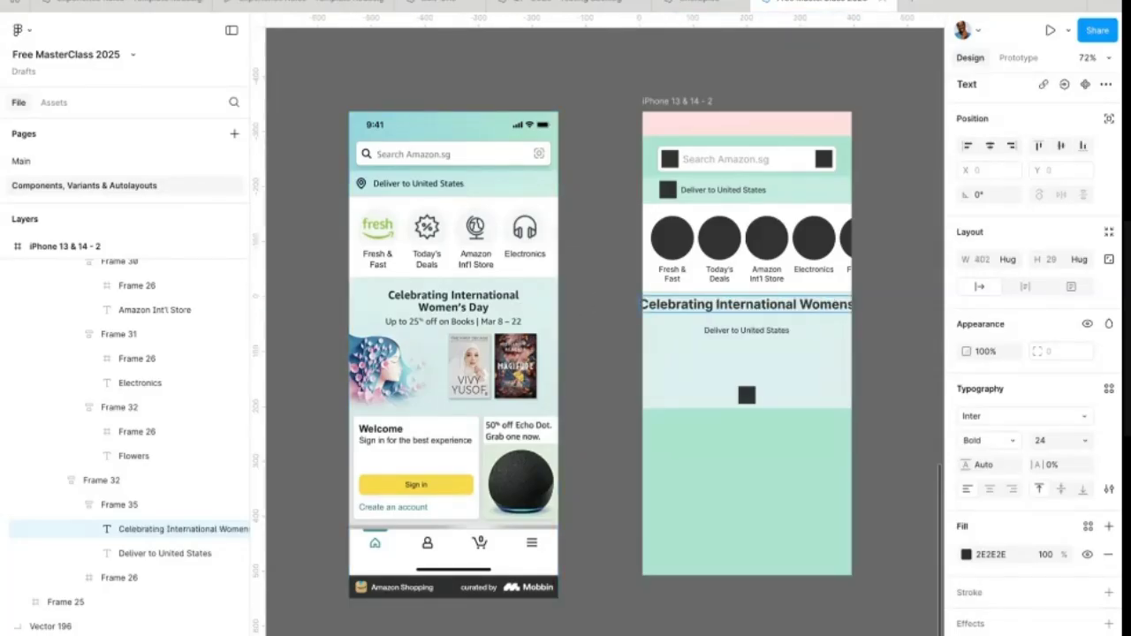
pyautogui.press('BackSpace')
pyautogui.write("'s D")
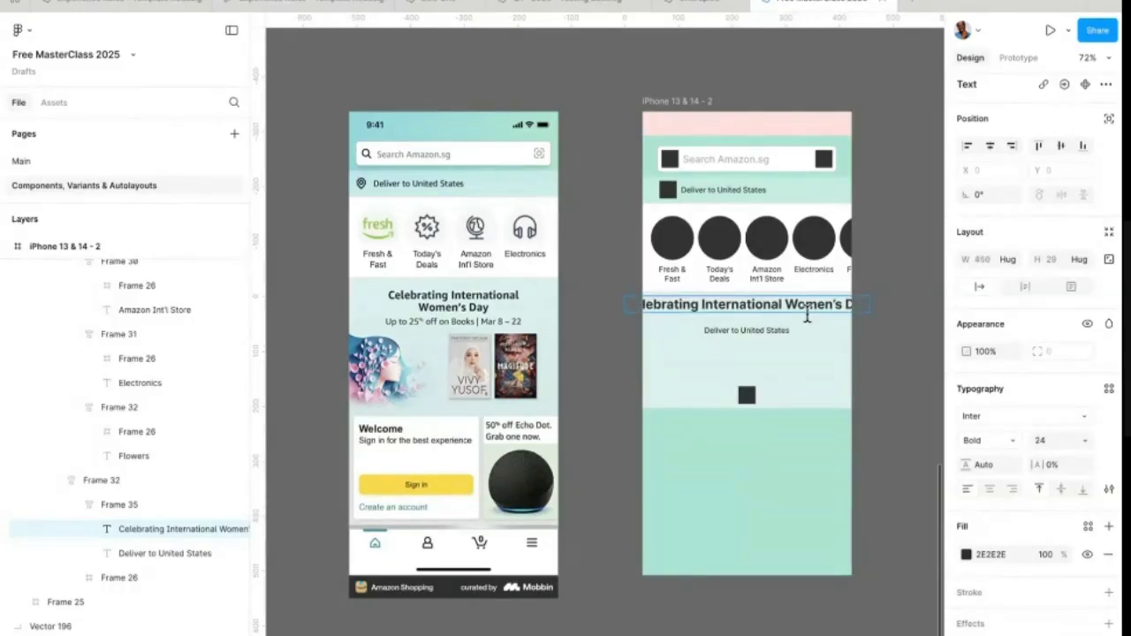
pyautogui.press('Escape')
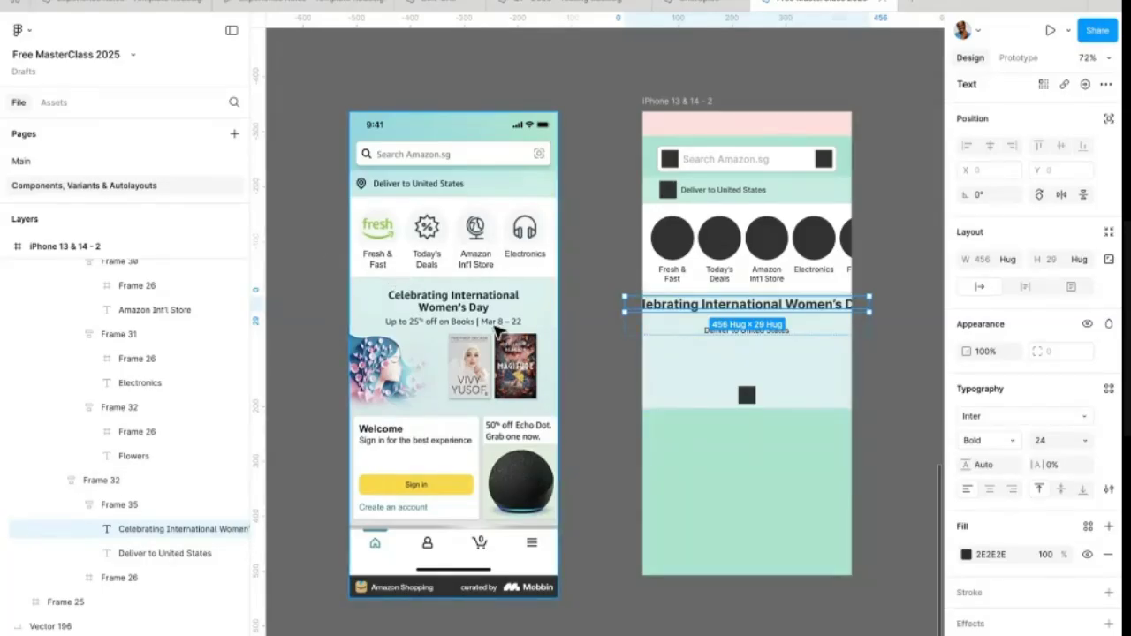
# Step: Set the "Celebrating International Women's Day" headline's width to fill its container
pyautogui.click(1008, 258)
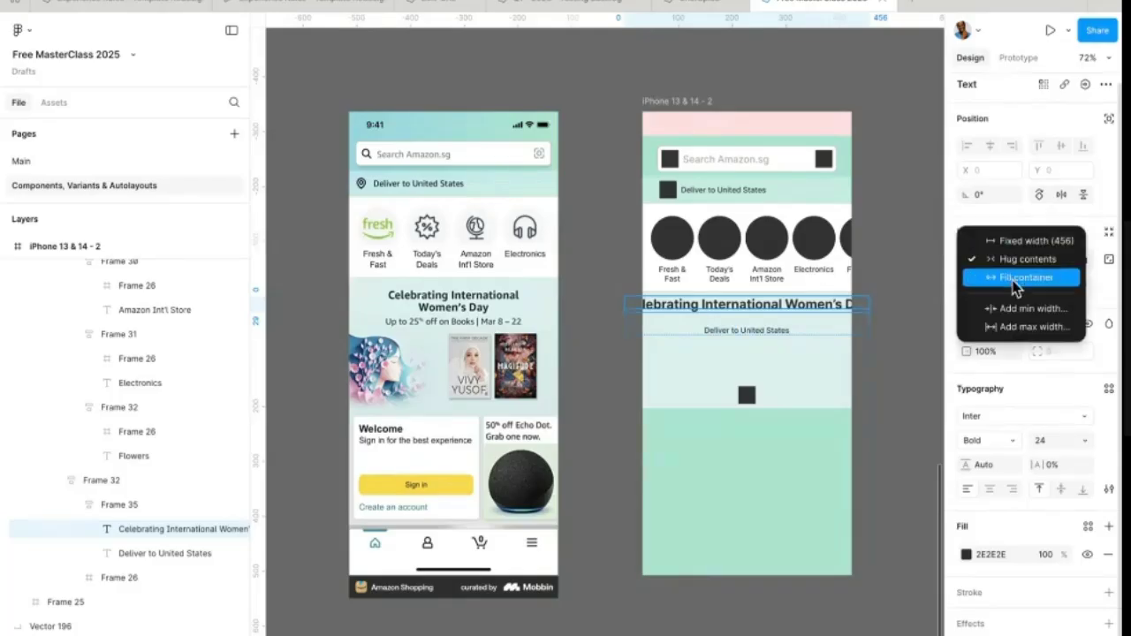
pyautogui.click(1014, 279)
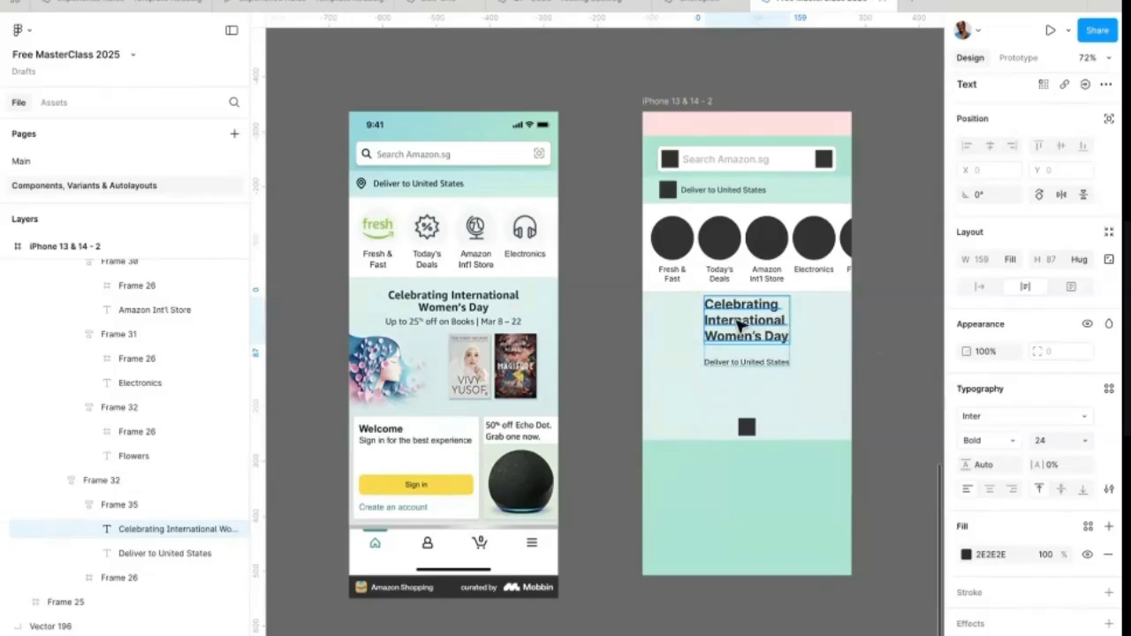
pyautogui.scroll(3, 749, 320)
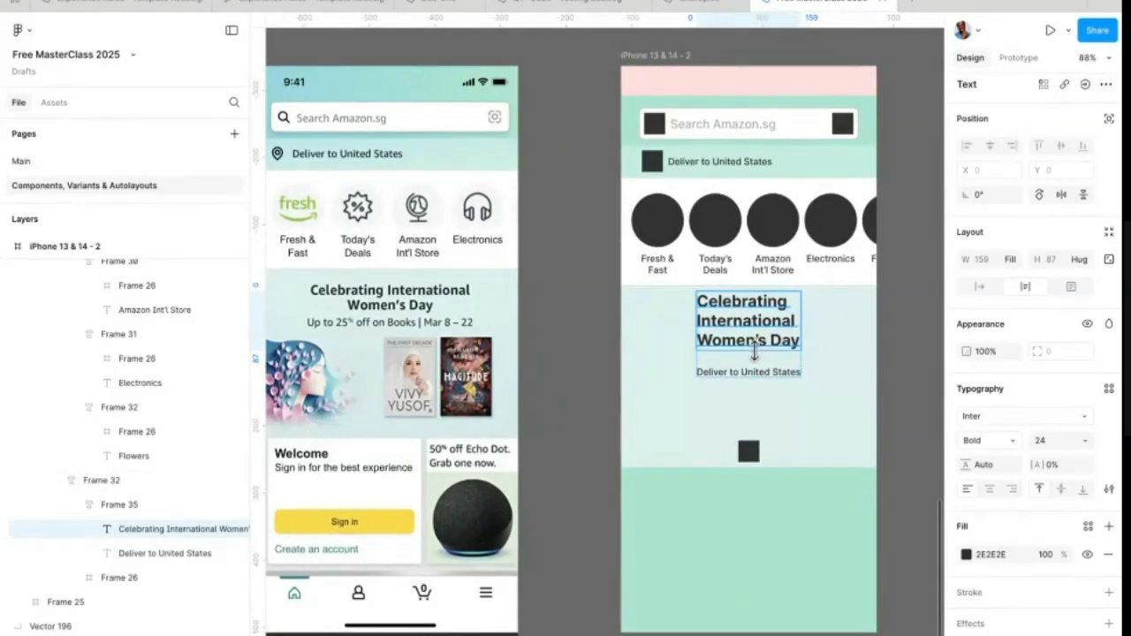
# Step: Widen the two-line text frame in the pale blue section to 296 so the headline wraps onto two lines
pyautogui.click(748, 360)
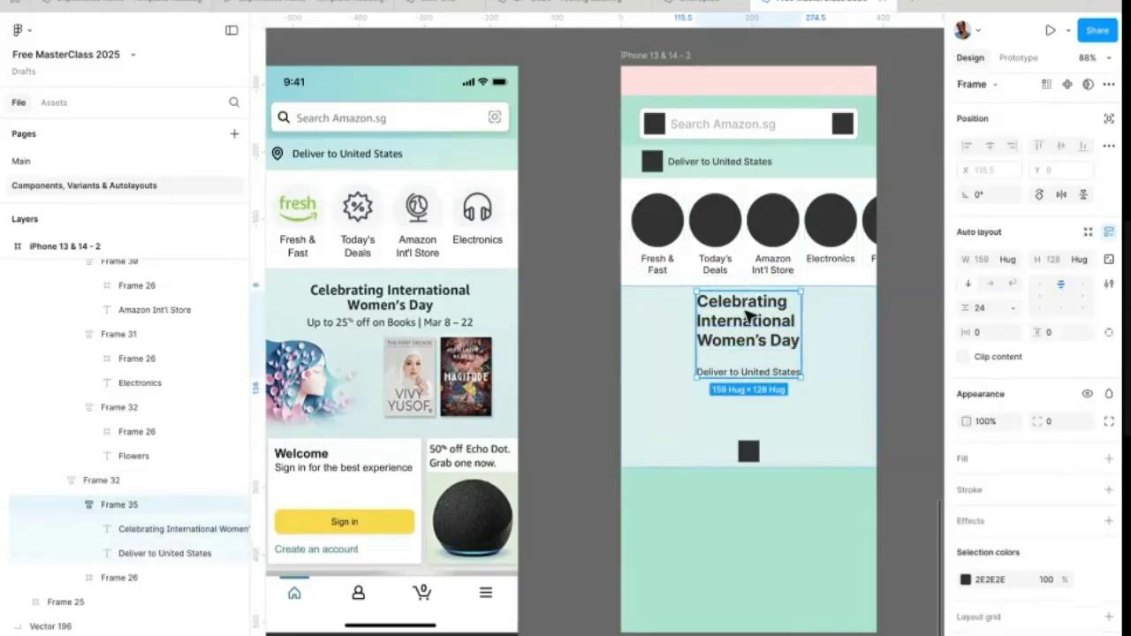
pyautogui.click(746, 323)
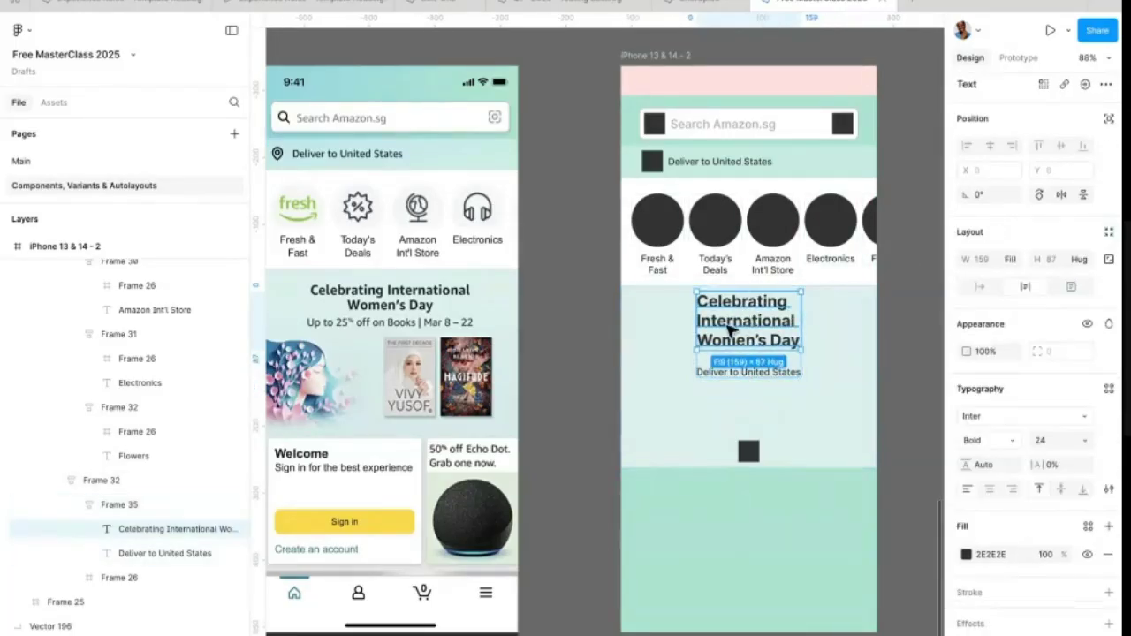
pyautogui.click(720, 366)
pyautogui.click(719, 362)
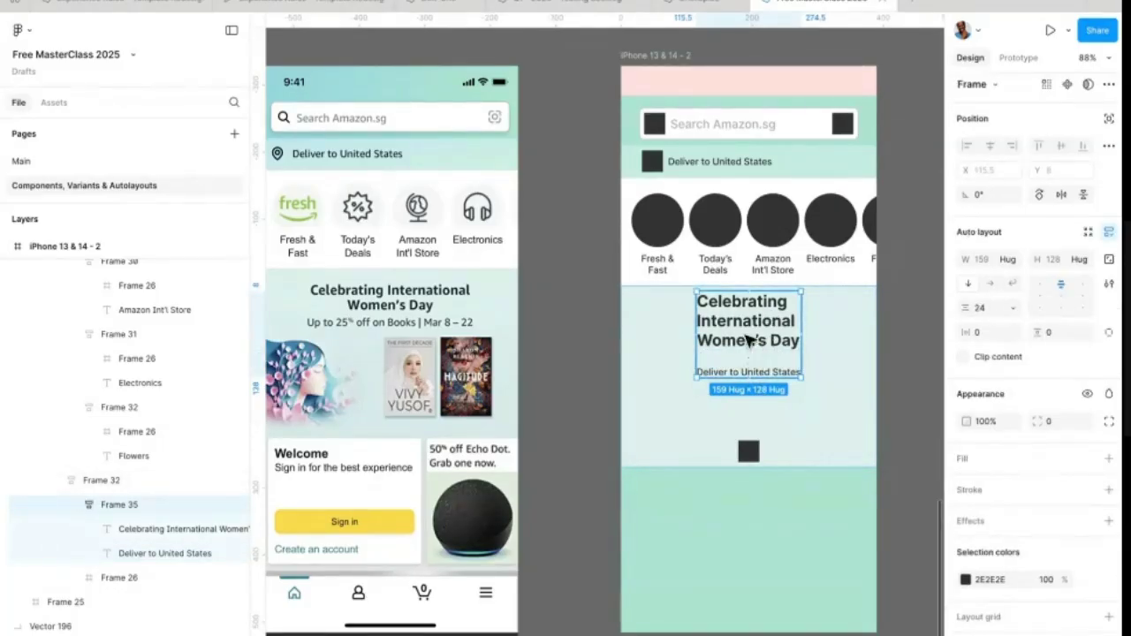
pyautogui.click(753, 333)
pyautogui.click(742, 362)
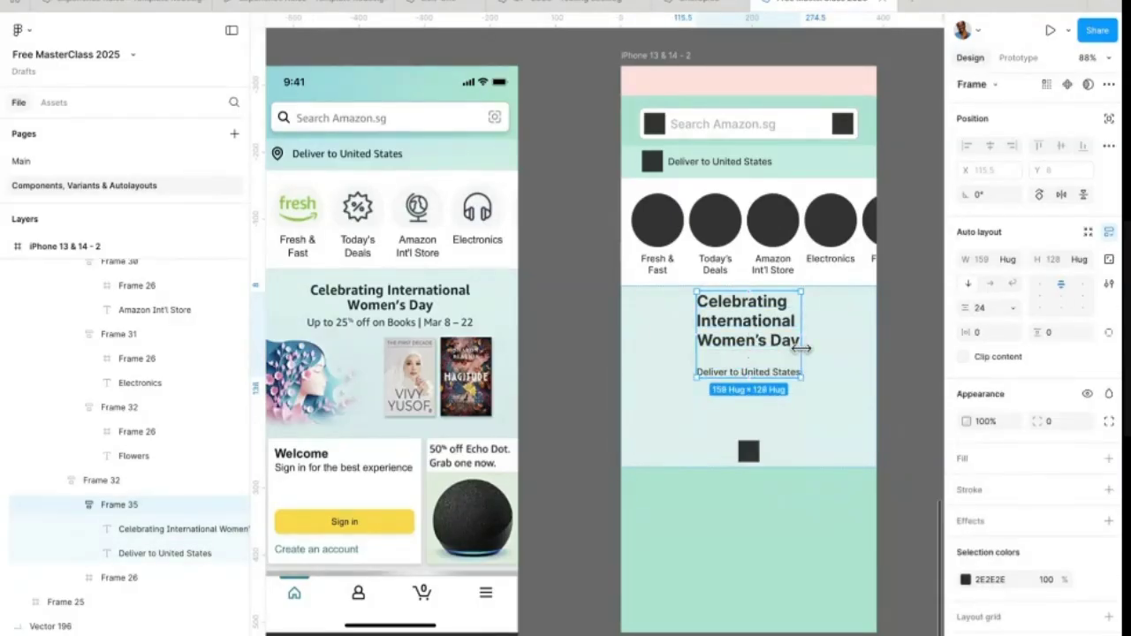
pyautogui.moveTo(801, 348); pyautogui.dragTo(844, 347)
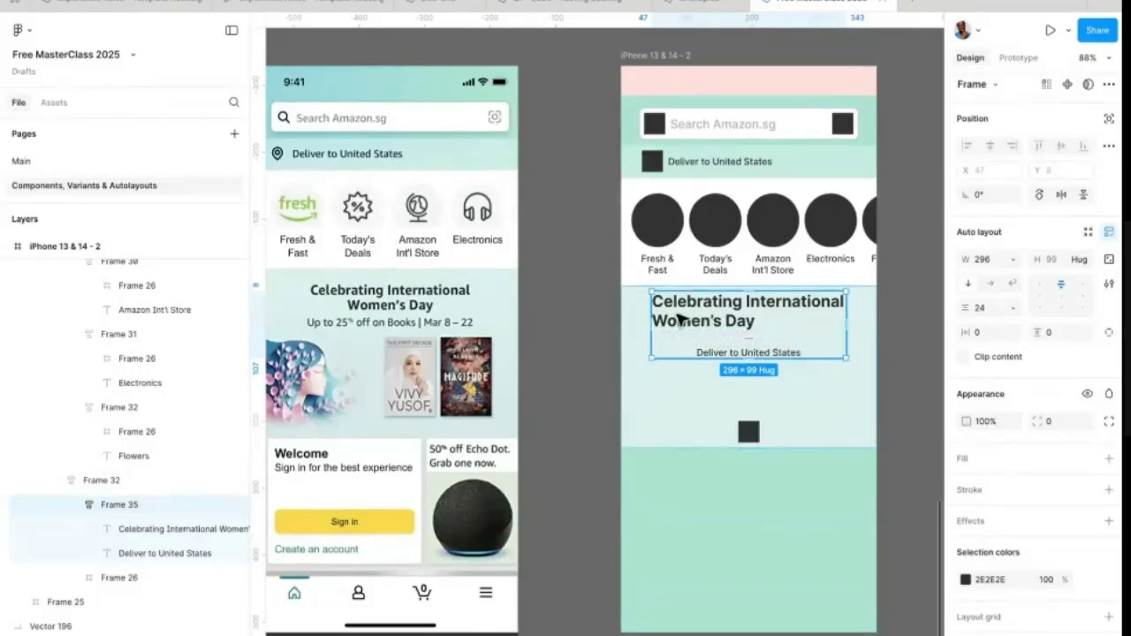
# Step: Center-align the Women's Day headline text and reduce its font size to 20
pyautogui.click(688, 325)
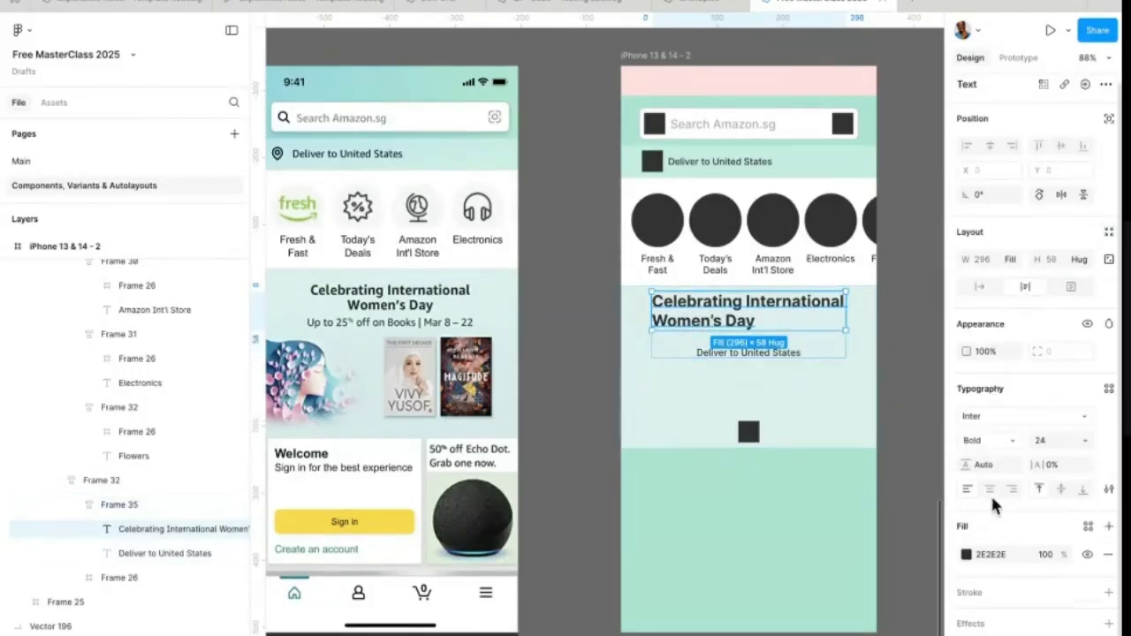
pyautogui.click(869, 431)
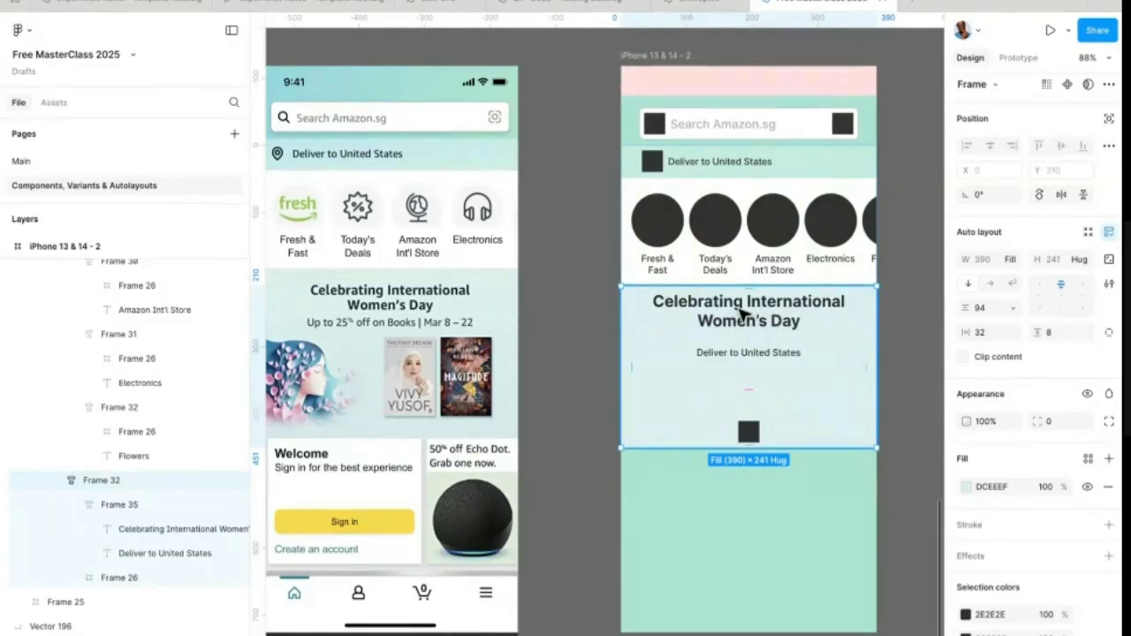
pyautogui.click(742, 314)
pyautogui.click(742, 313)
pyautogui.click(1051, 441)
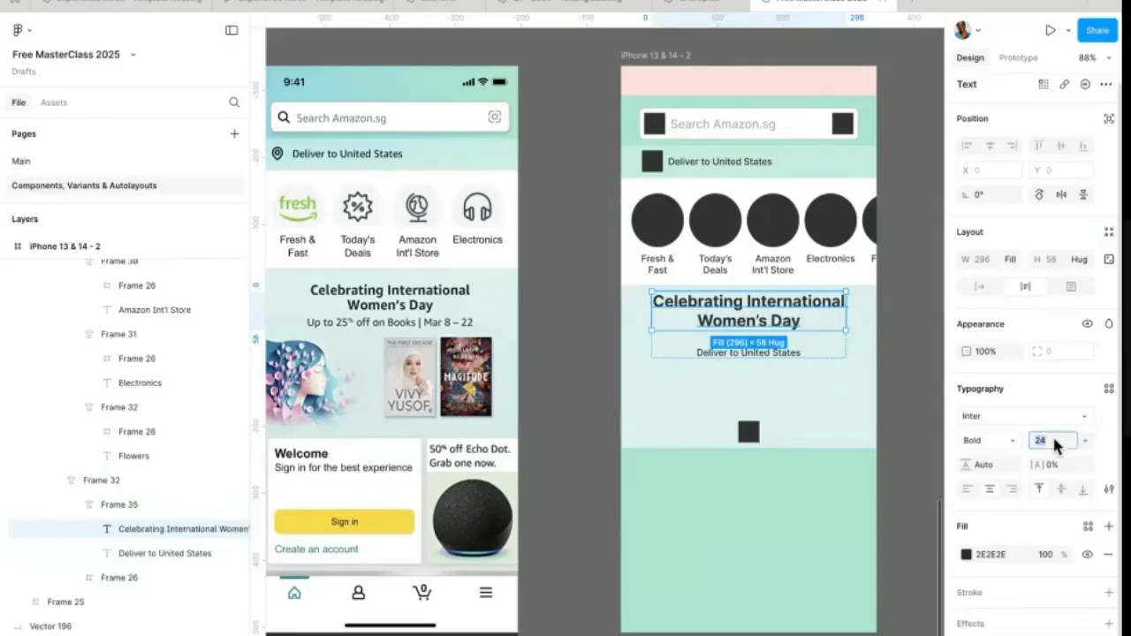
pyautogui.press('Down')
pyautogui.press('Down')
pyautogui.press('Down')
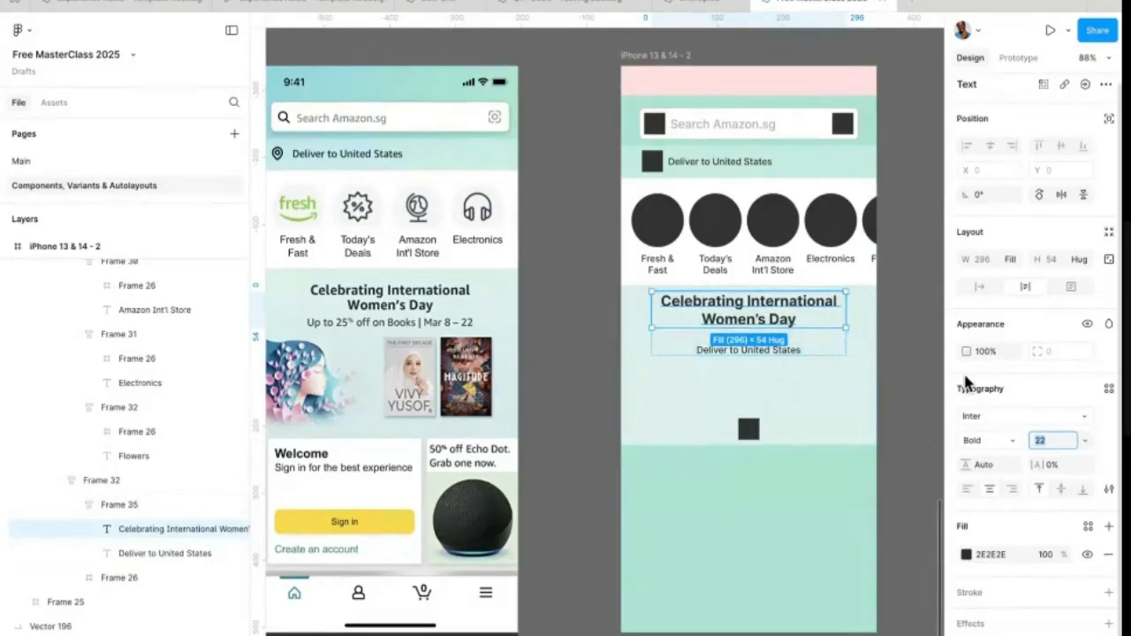
pyautogui.press('Down')
# Step: Set the pale blue section's vertical padding to 24
pyautogui.click(807, 334)
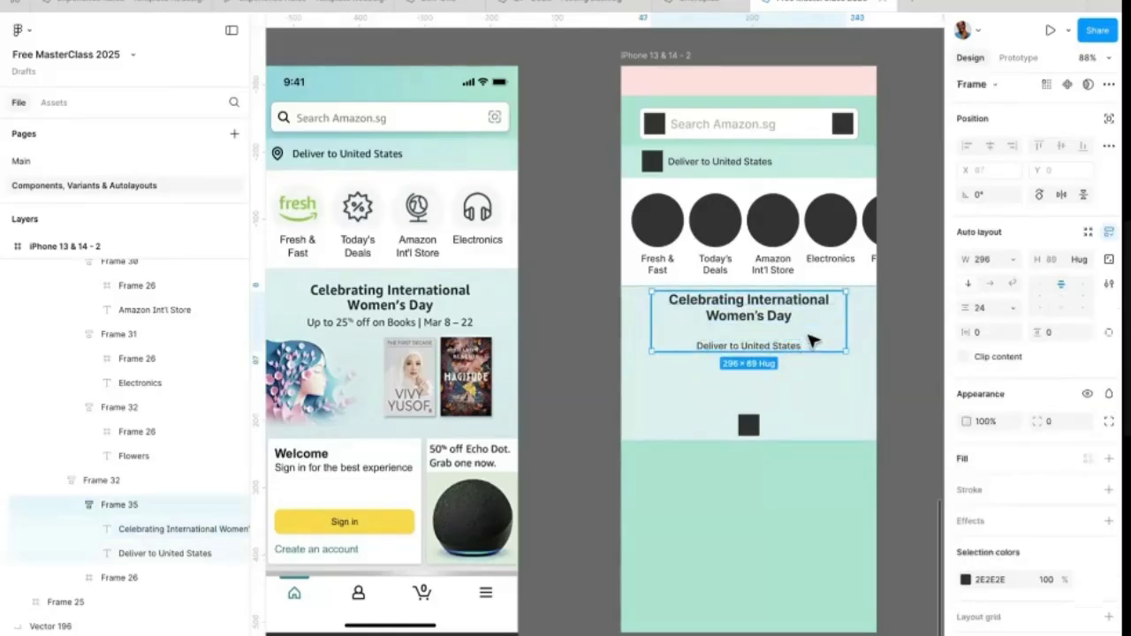
pyautogui.click(812, 370)
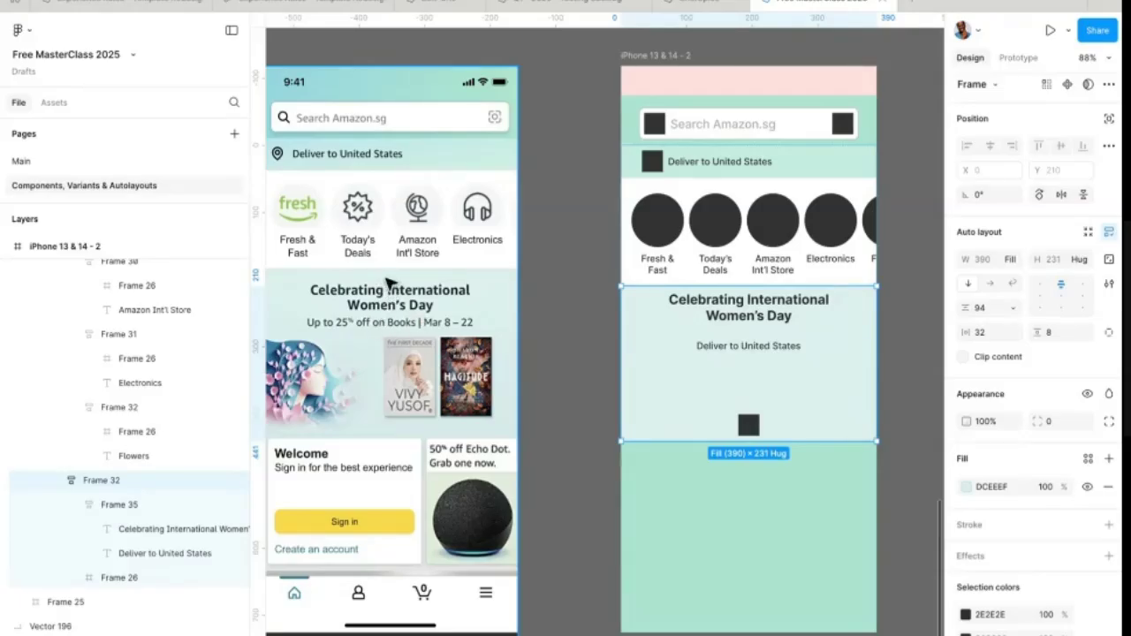
pyautogui.click(1057, 335)
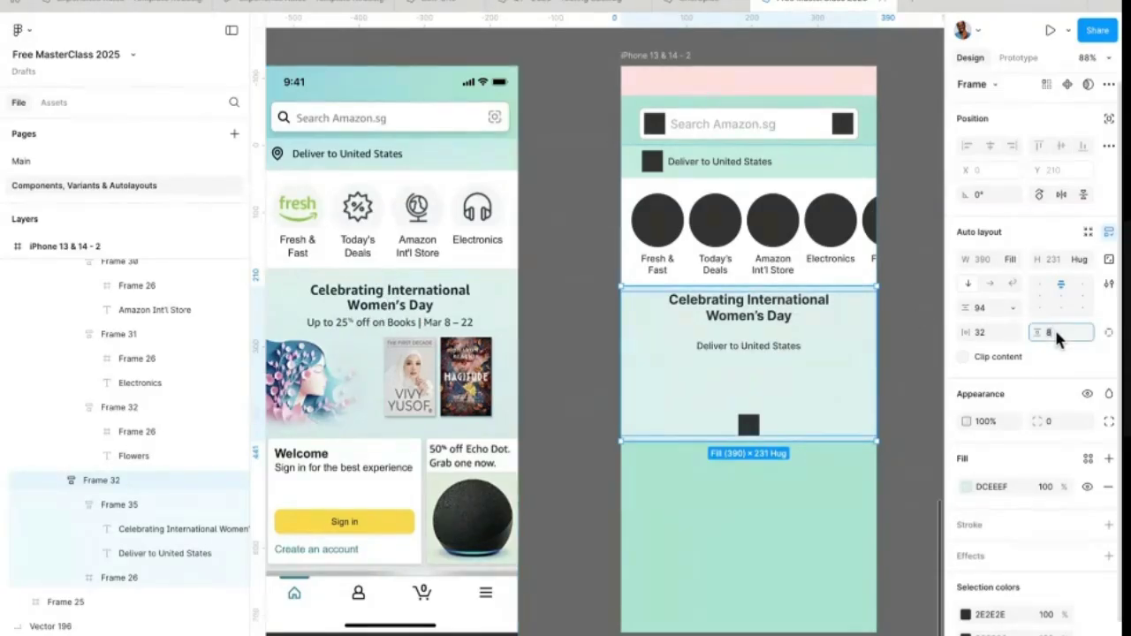
pyautogui.write('24')
pyautogui.press('Return')
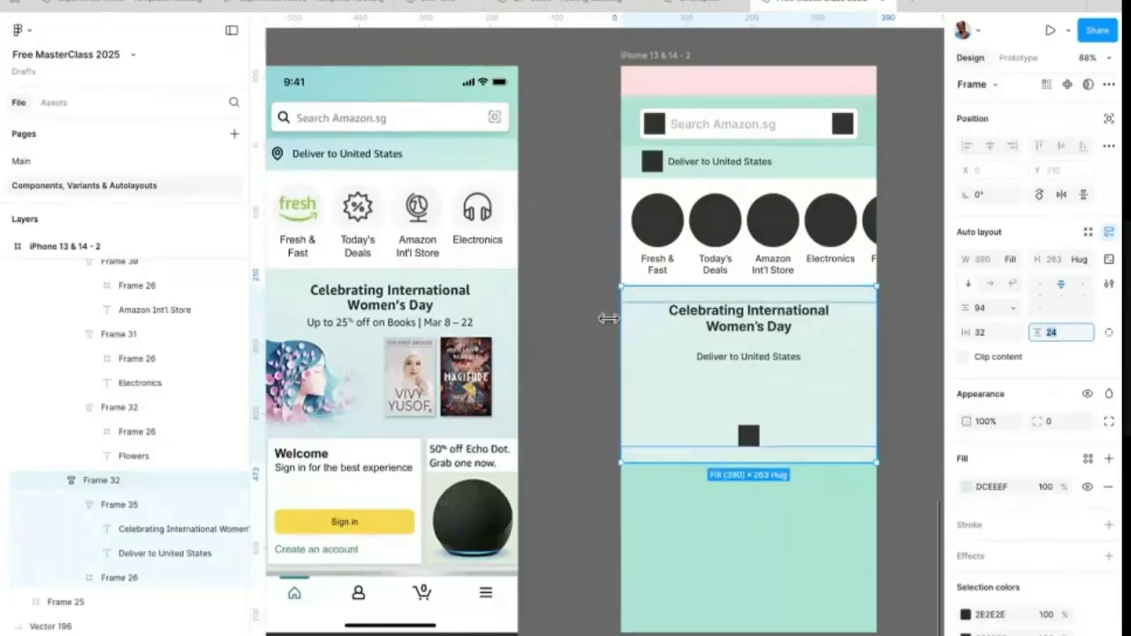
# Step: Set the vertical gap between the headline and the lower text line to 8
pyautogui.click(753, 326)
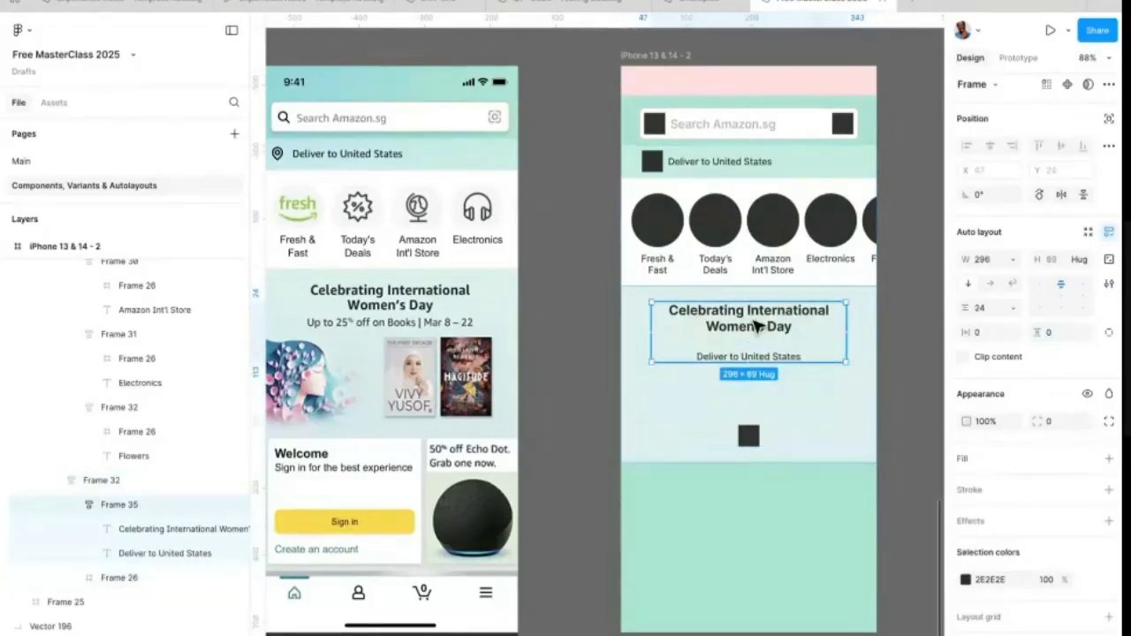
pyautogui.click(990, 308)
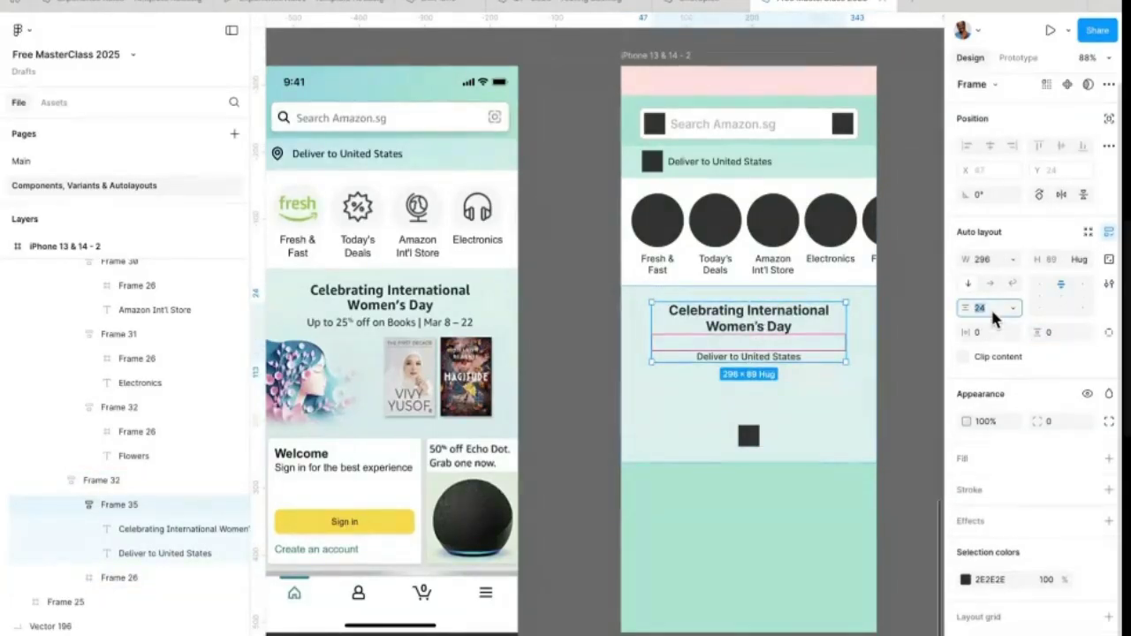
pyautogui.write('8')
pyautogui.press('Return')
# Step: Replace the text line below the headline with "Up to 25% off on books | Mar 8 - 22"
pyautogui.doubleClick(790, 346)
pyautogui.doubleClick(790, 344)
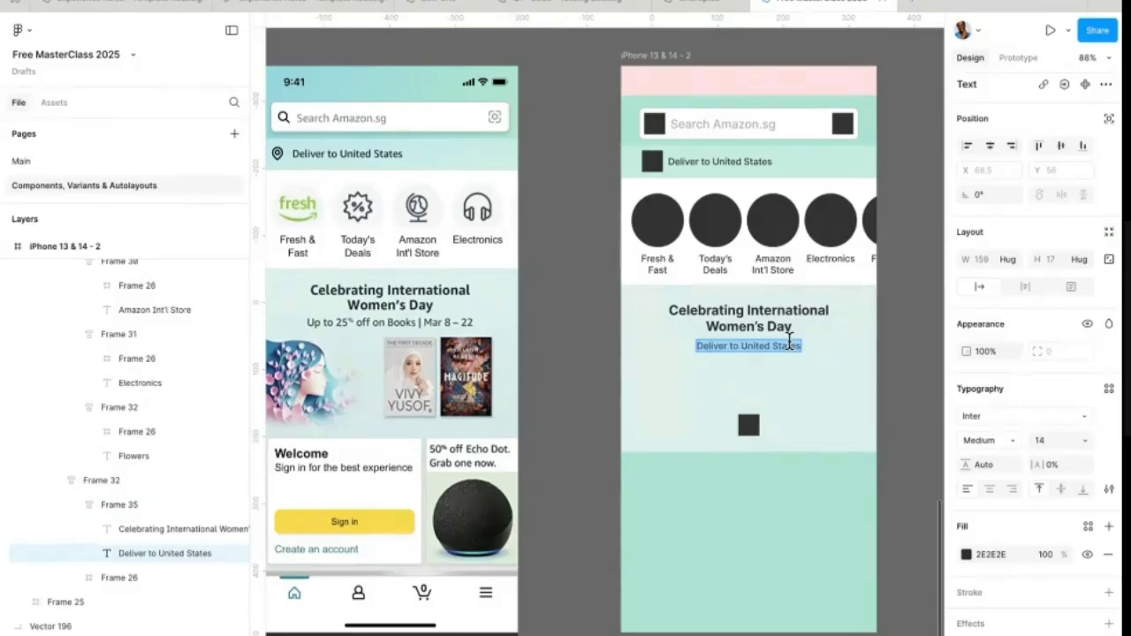
pyautogui.write('Up to')
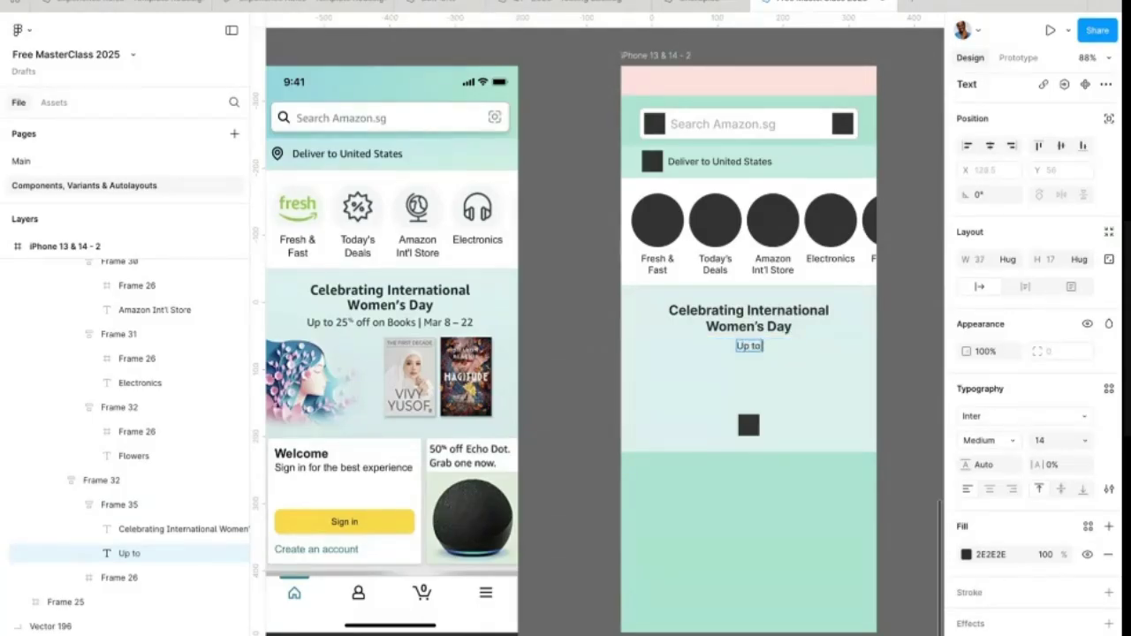
pyautogui.write(' 25% off on')
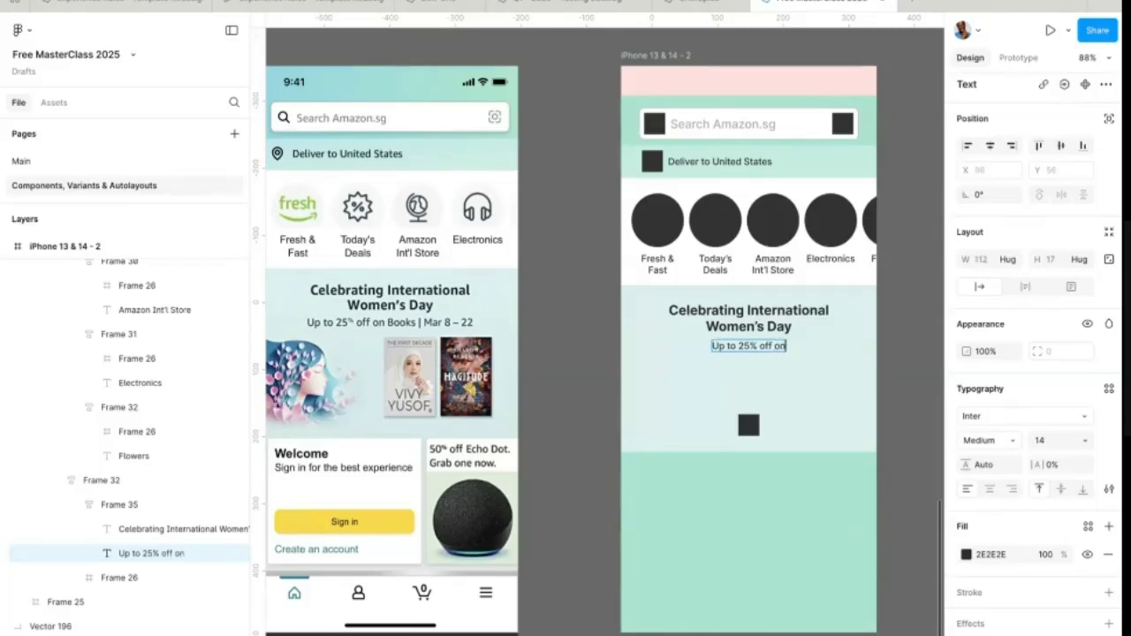
pyautogui.write(' books')
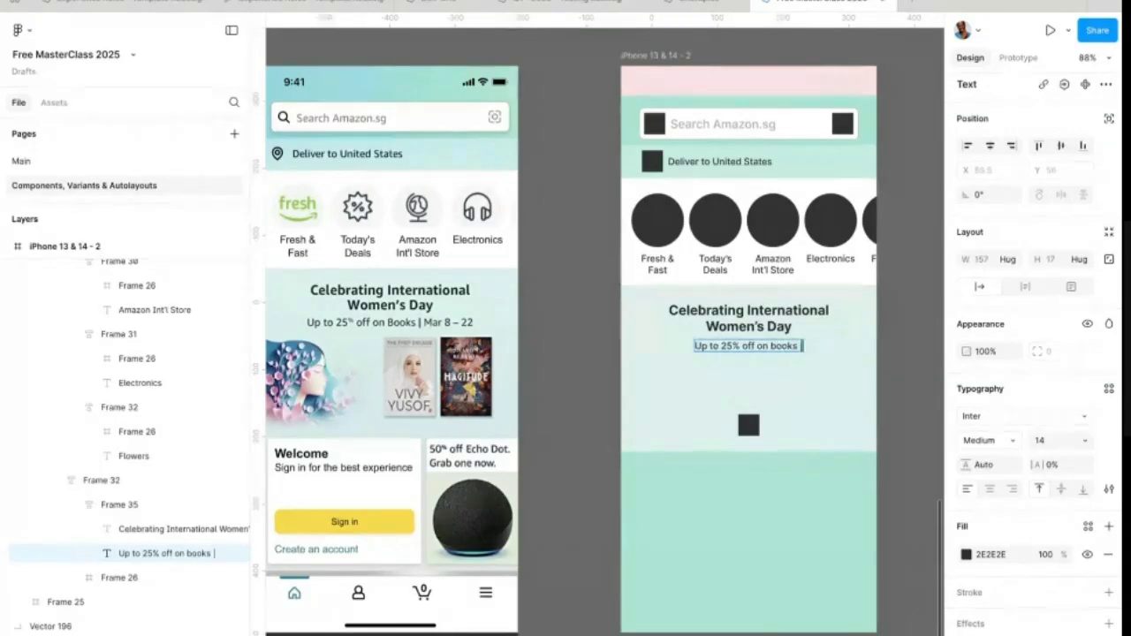
pyautogui.write(' | Mar')
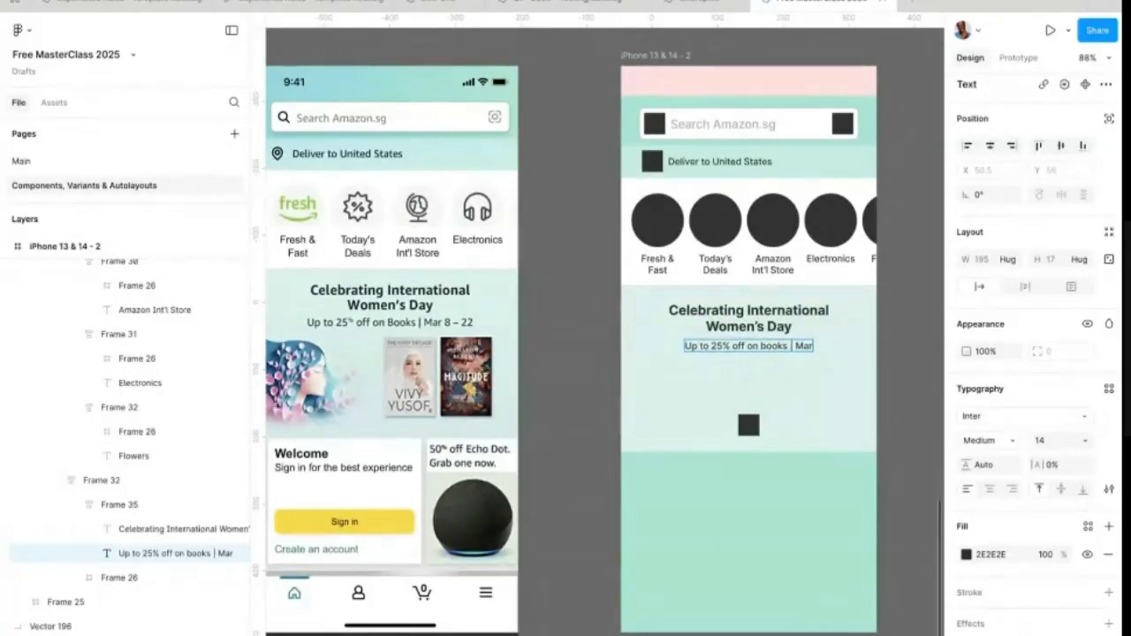
pyautogui.write(' 8 - 22')
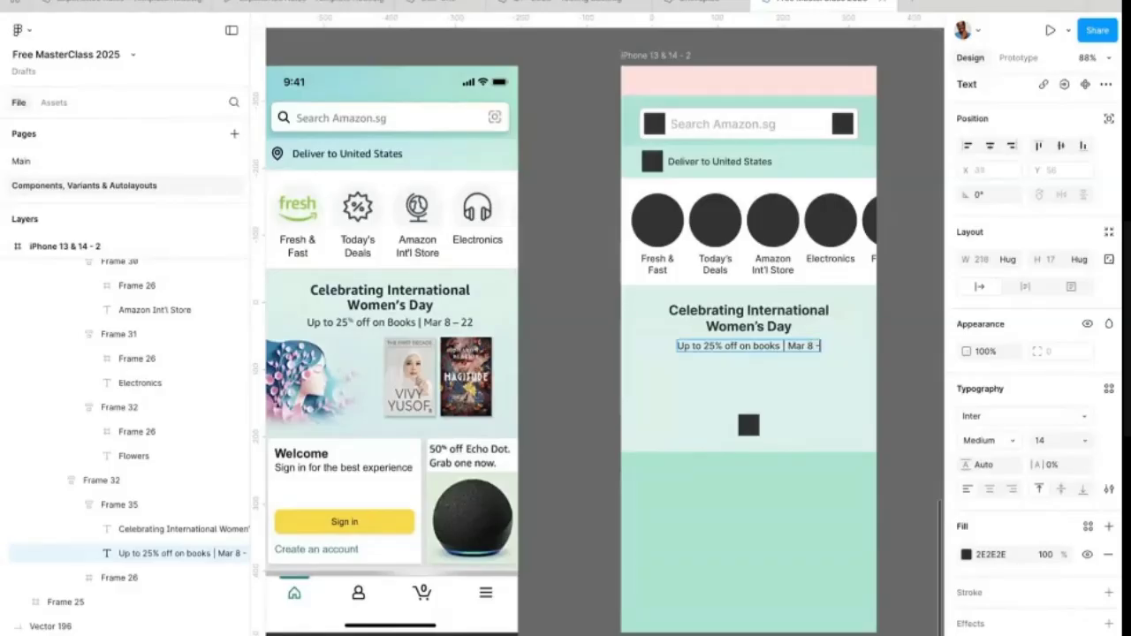
# Step: Capitalize the word "Books" in the offer line below the headline
pyautogui.press('Left')
pyautogui.press('Left')
pyautogui.press('Left')
pyautogui.press('Left')
pyautogui.press('Left')
pyautogui.press('Left')
pyautogui.press('Left')
pyautogui.press('Left')
pyautogui.press('Left')
pyautogui.press('Left')
pyautogui.press('Left')
pyautogui.press('Left')
pyautogui.press('Left')
pyautogui.press('Left')
pyautogui.press('Left')
pyautogui.press('Left')
pyautogui.press('Left')
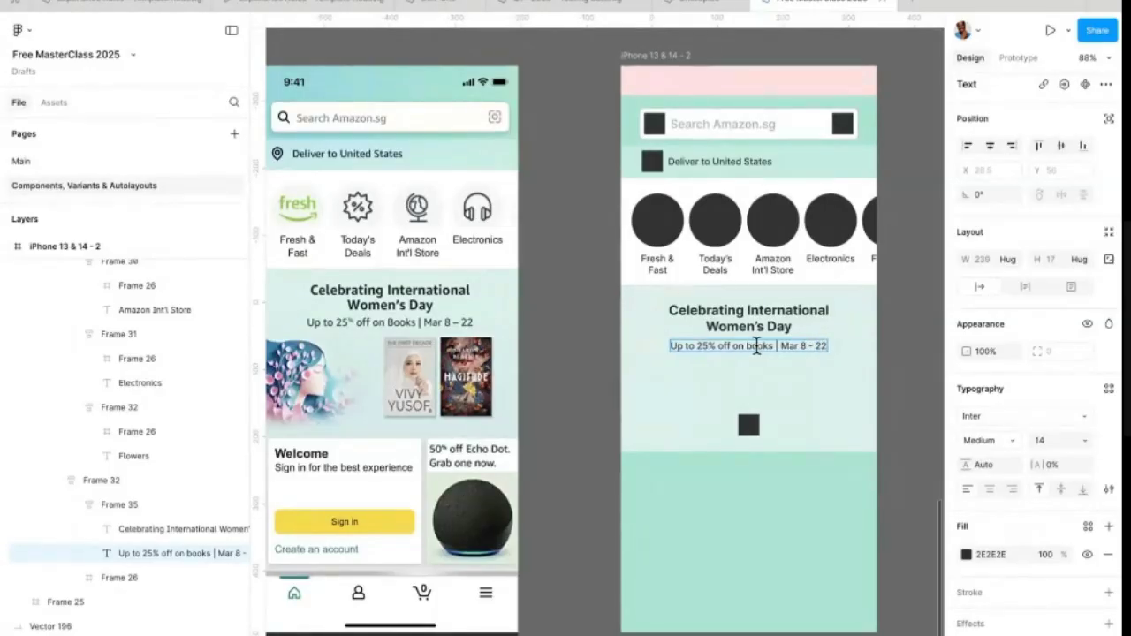
pyautogui.press('BackSpace')
pyautogui.write('B')
pyautogui.press('Escape')
pyautogui.click(821, 372)
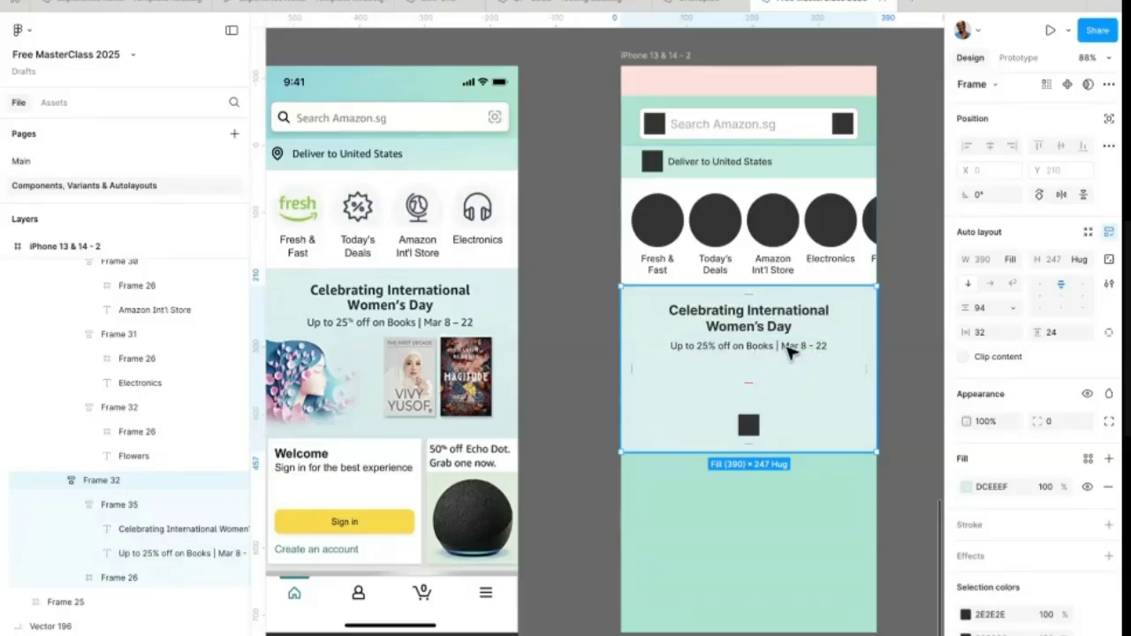
# Step: Duplicate the dark square at the bottom of the pale blue section
pyautogui.scroll(-1, 609, 371)
pyautogui.hscroll(-1, 609, 371)
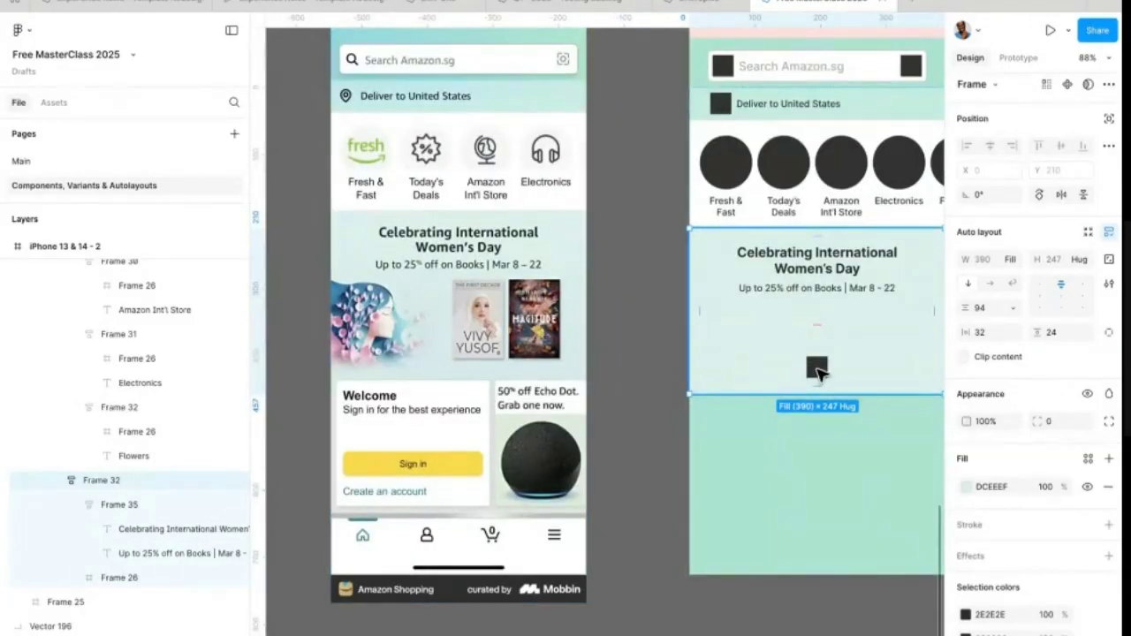
pyautogui.click(817, 369)
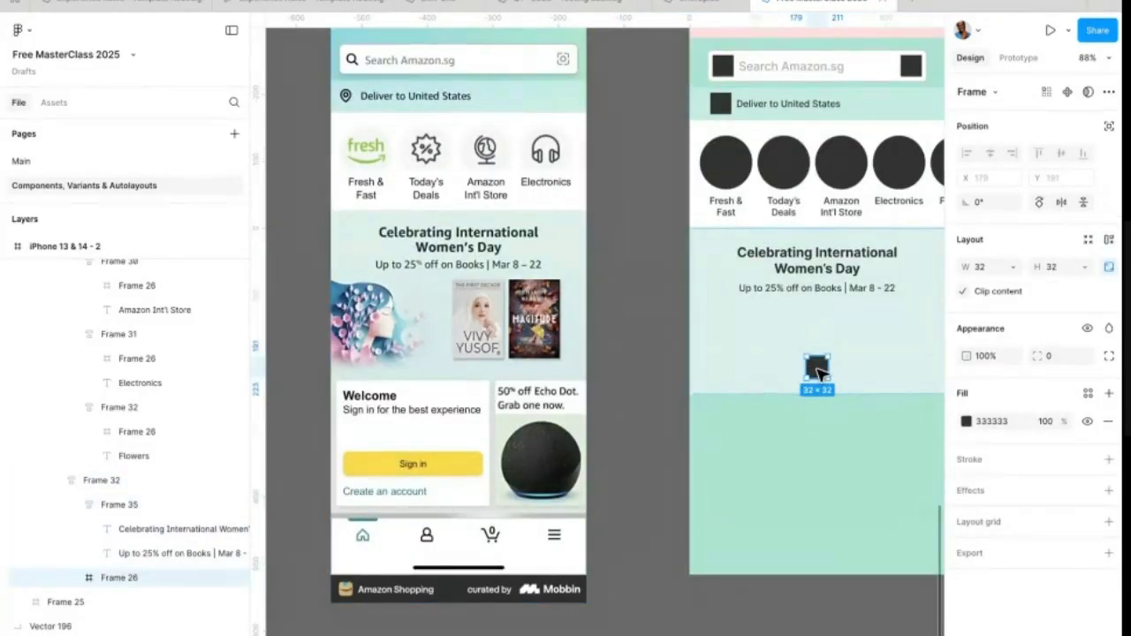
pyautogui.hotkey('ctrl', 'd')
# Step: Resize both dark squares in the pale blue banner to 72 × 72
pyautogui.click(817, 369)
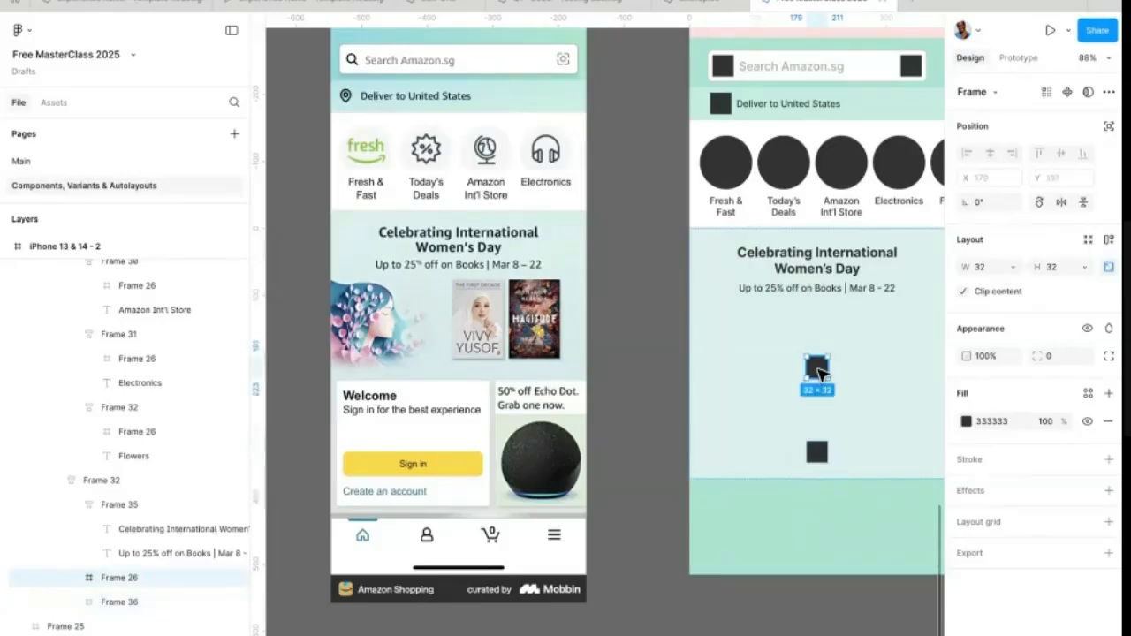
pyautogui.keyDown('shift'); pyautogui.click(819, 448); pyautogui.keyUp('shift')
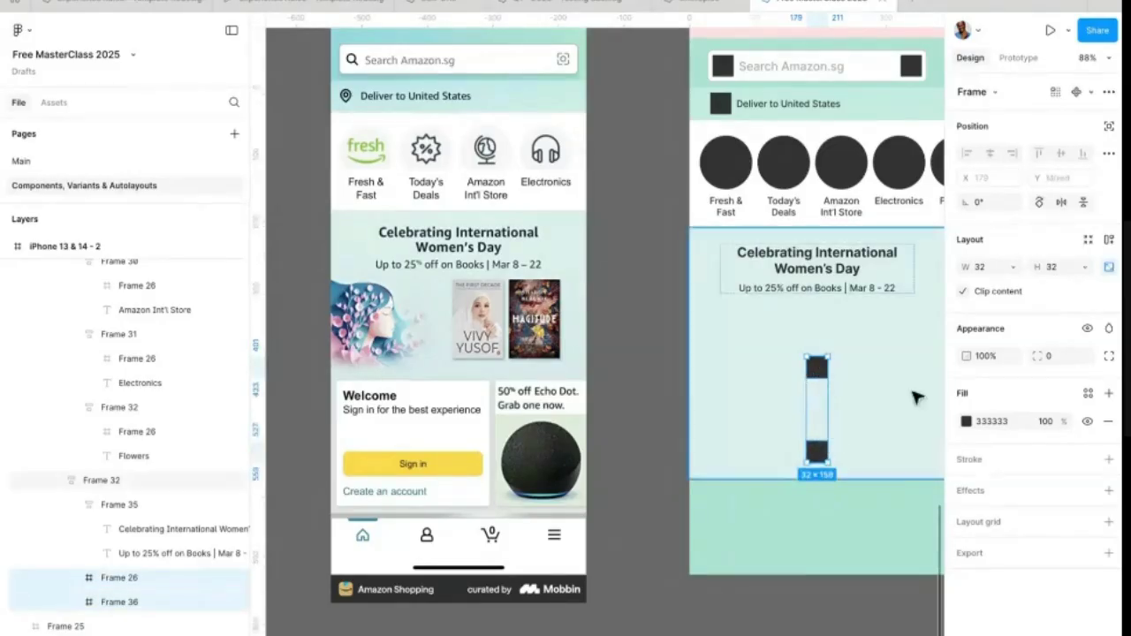
pyautogui.click(986, 268)
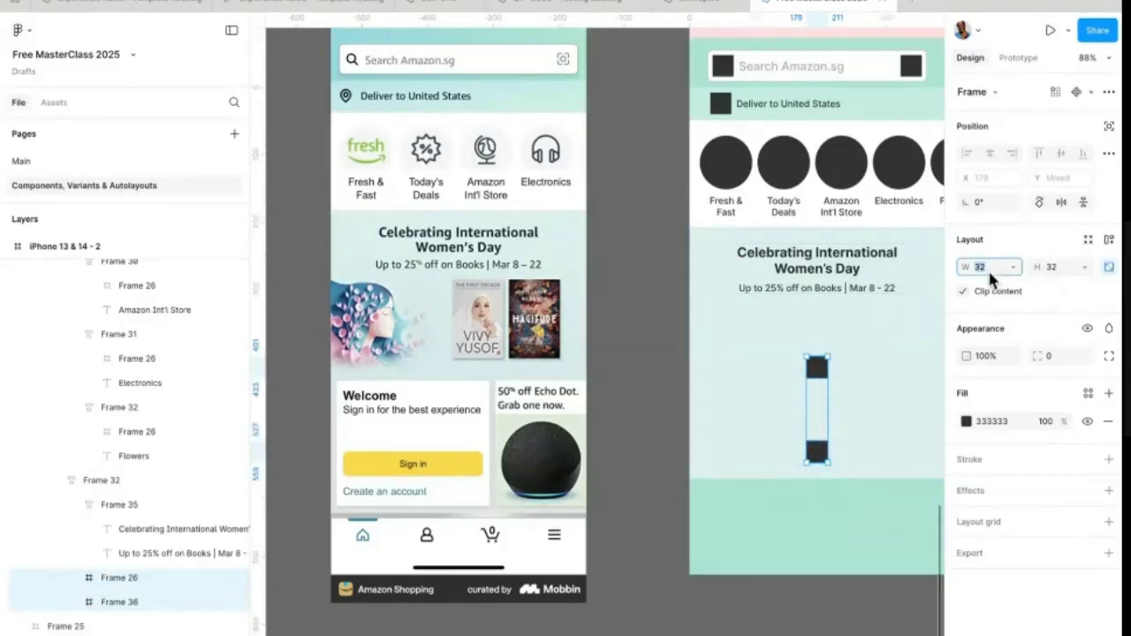
pyautogui.write('72')
pyautogui.press('Return')
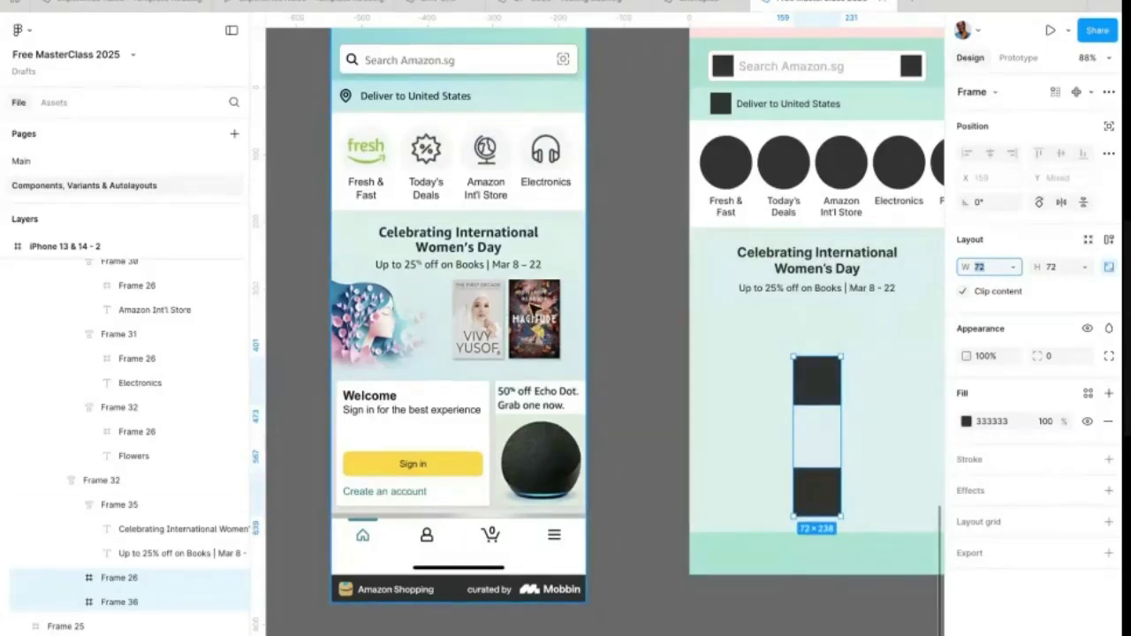
pyautogui.click(833, 394)
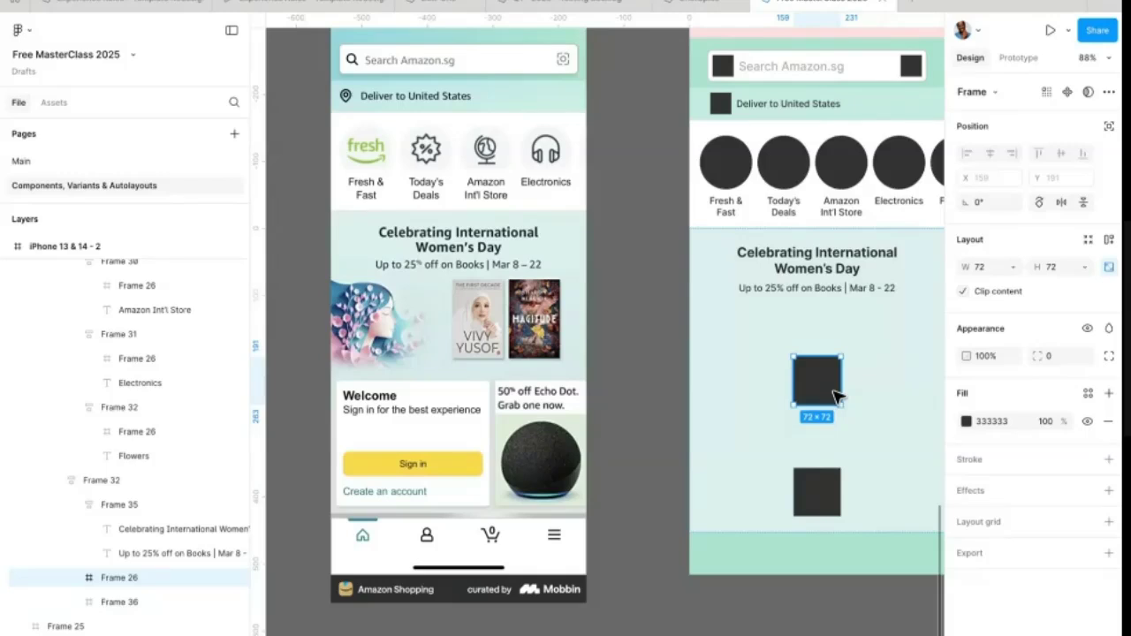
pyautogui.hotkey('ctrl', 'd')
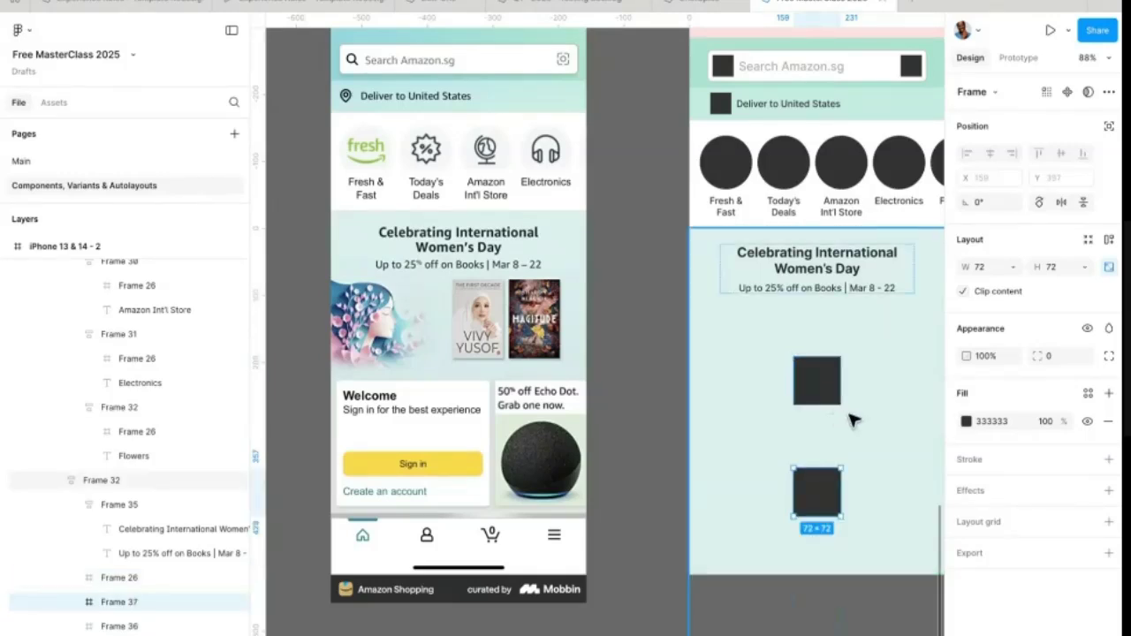
pyautogui.scroll(-3, 822, 406)
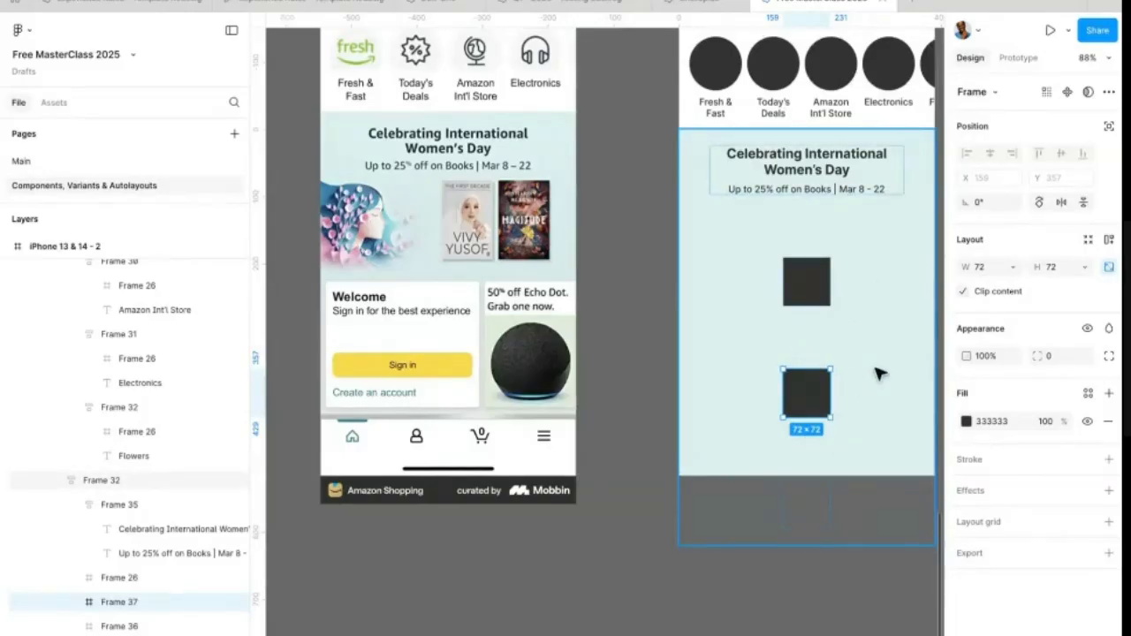
pyautogui.hotkey('ctrl', 'z')
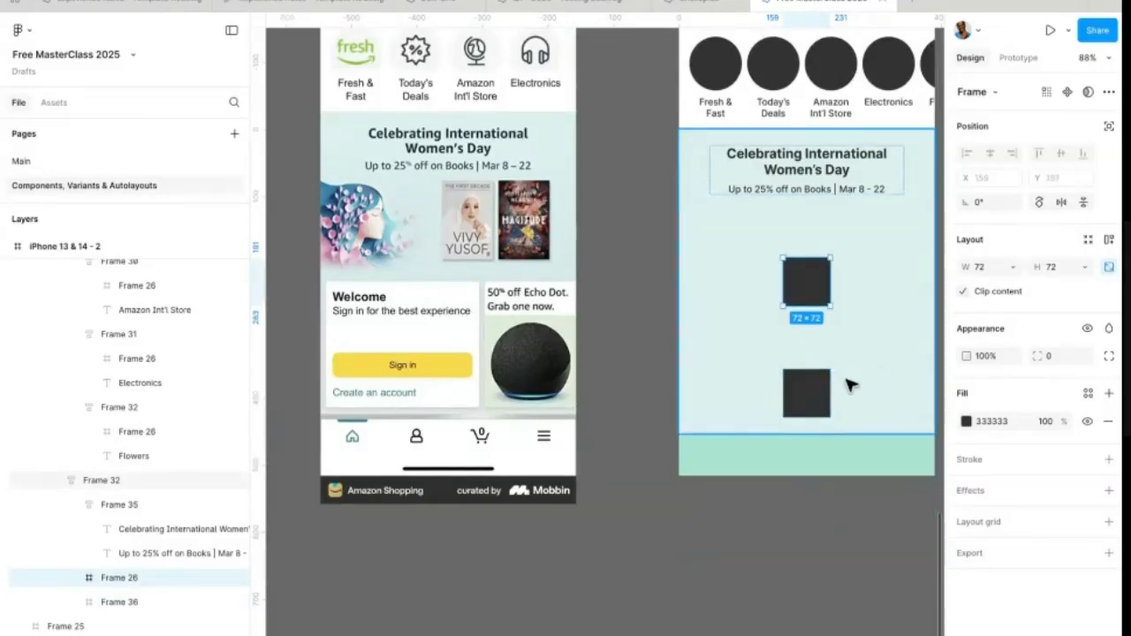
# Step: Wrap the banner's two dark squares in an auto layout frame with horizontal direction
pyautogui.click(812, 393)
pyautogui.keyDown('shift'); pyautogui.click(820, 298); pyautogui.keyUp('shift')
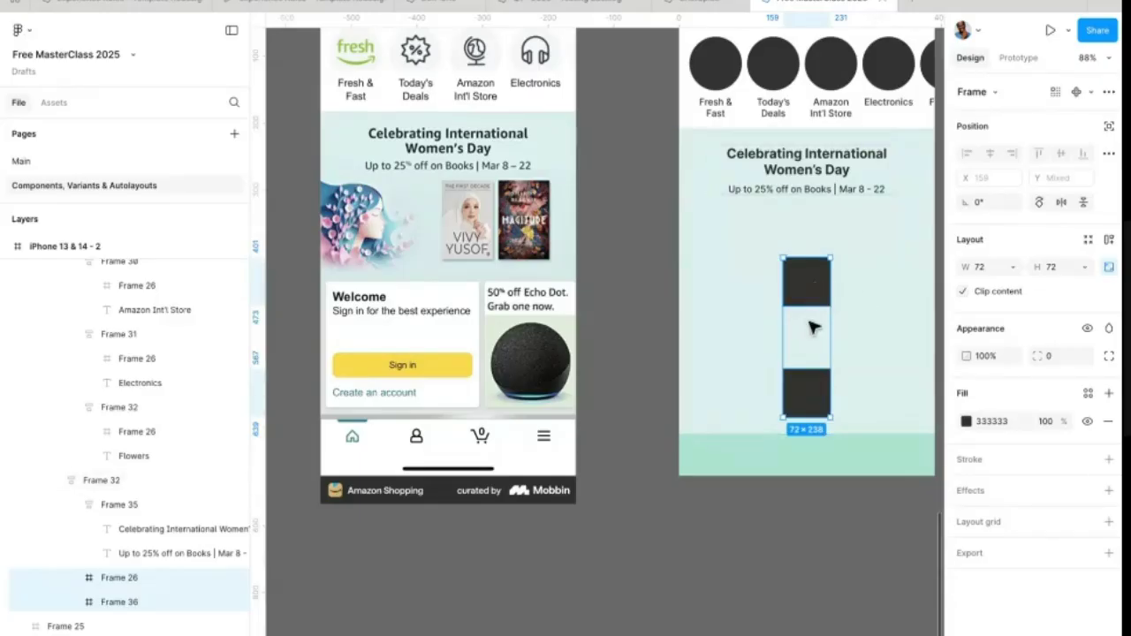
pyautogui.hotkey('shift', 'a')
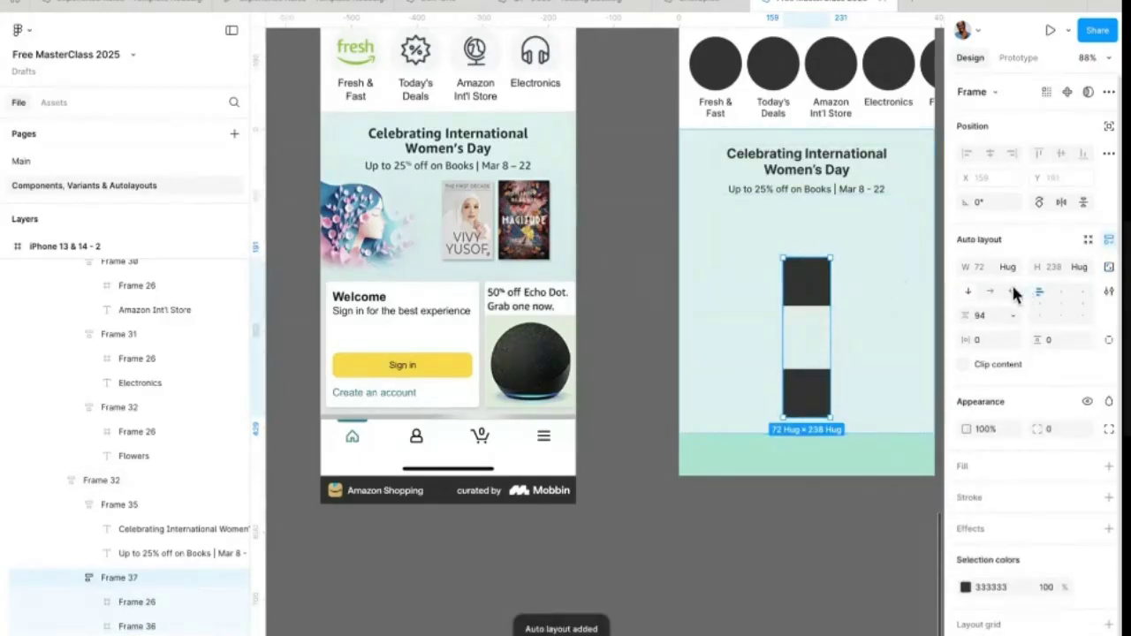
pyautogui.click(991, 292)
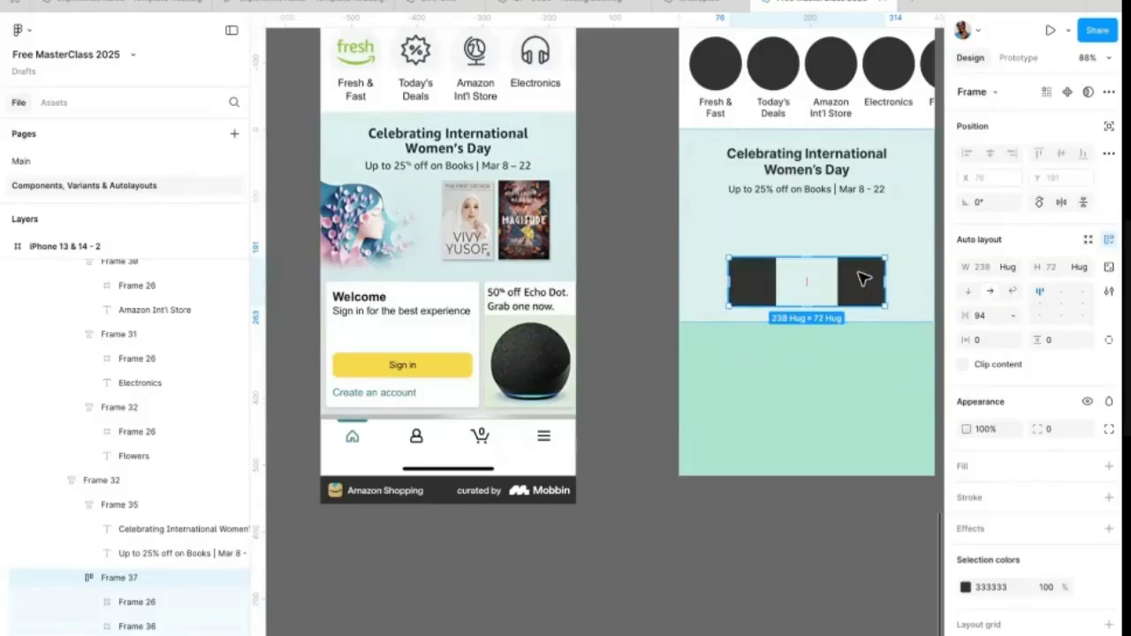
# Step: Set the pale blue banner's vertical gap between the text block and the squares row to 16
pyautogui.click(848, 215)
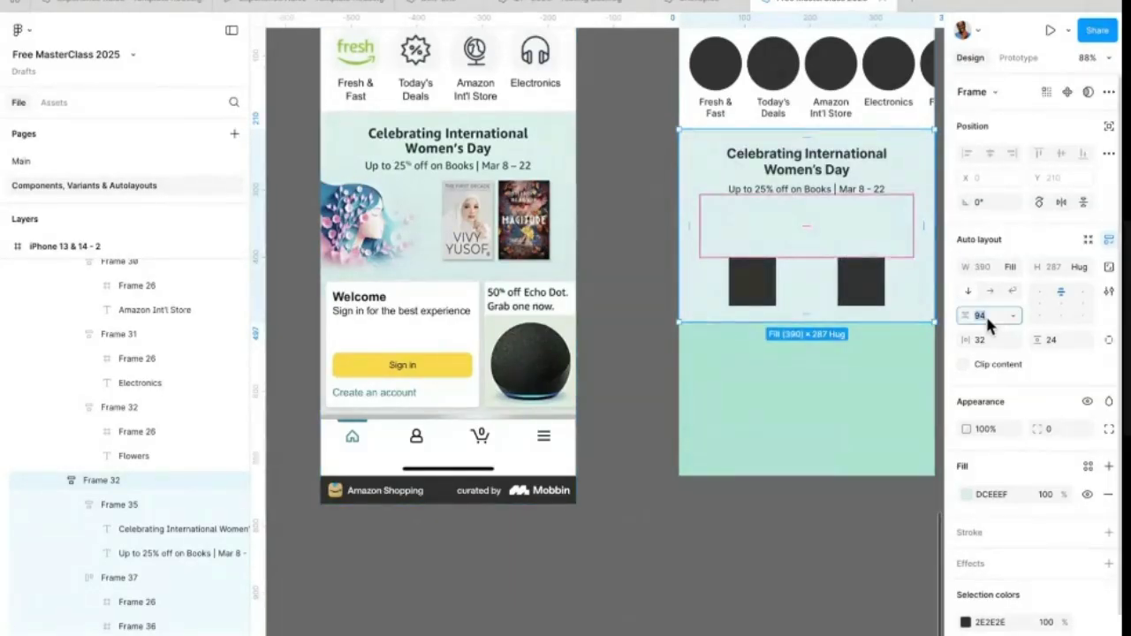
pyautogui.write('40')
pyautogui.press('Return')
pyautogui.hotkey('shift', 'Return')
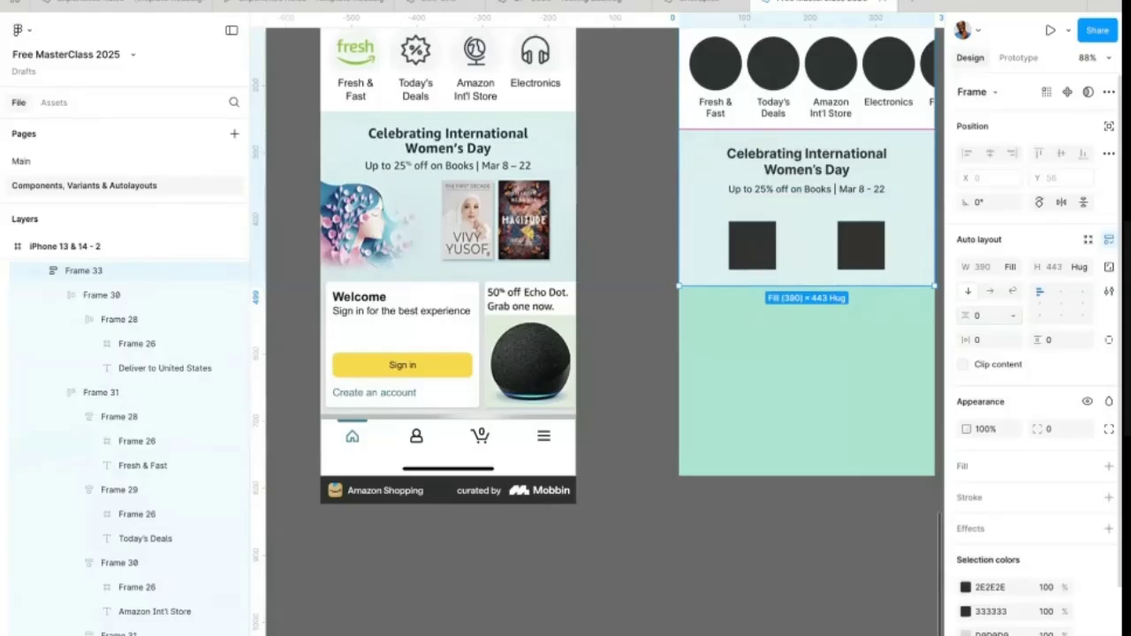
pyautogui.click(871, 247)
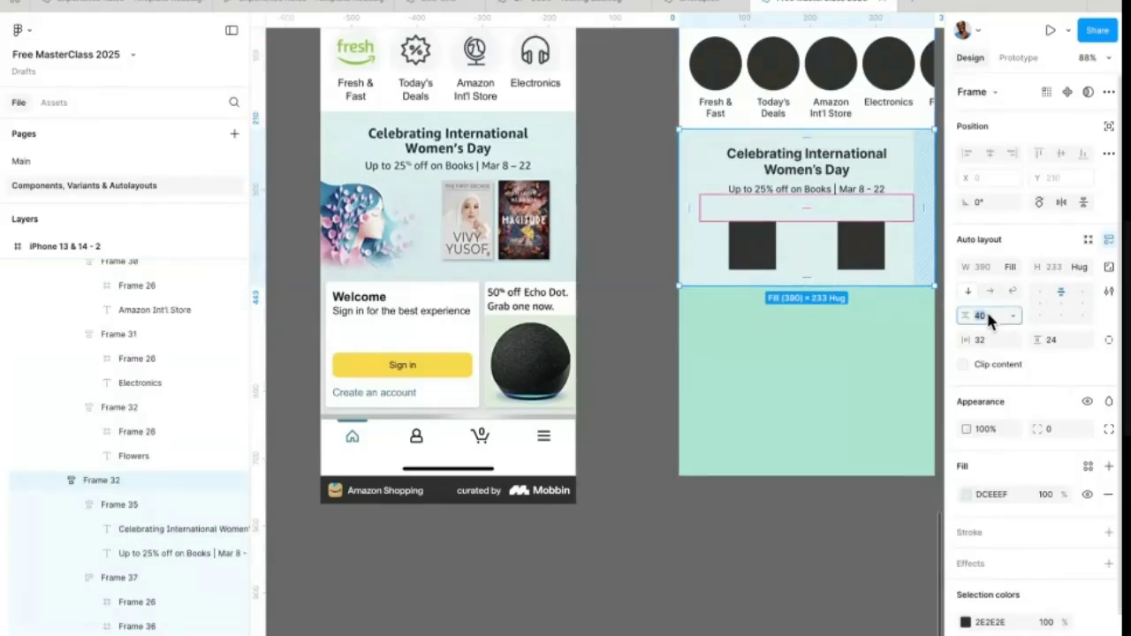
pyautogui.hotkey('shift', 'Down')
pyautogui.hotkey('shift', 'Down')
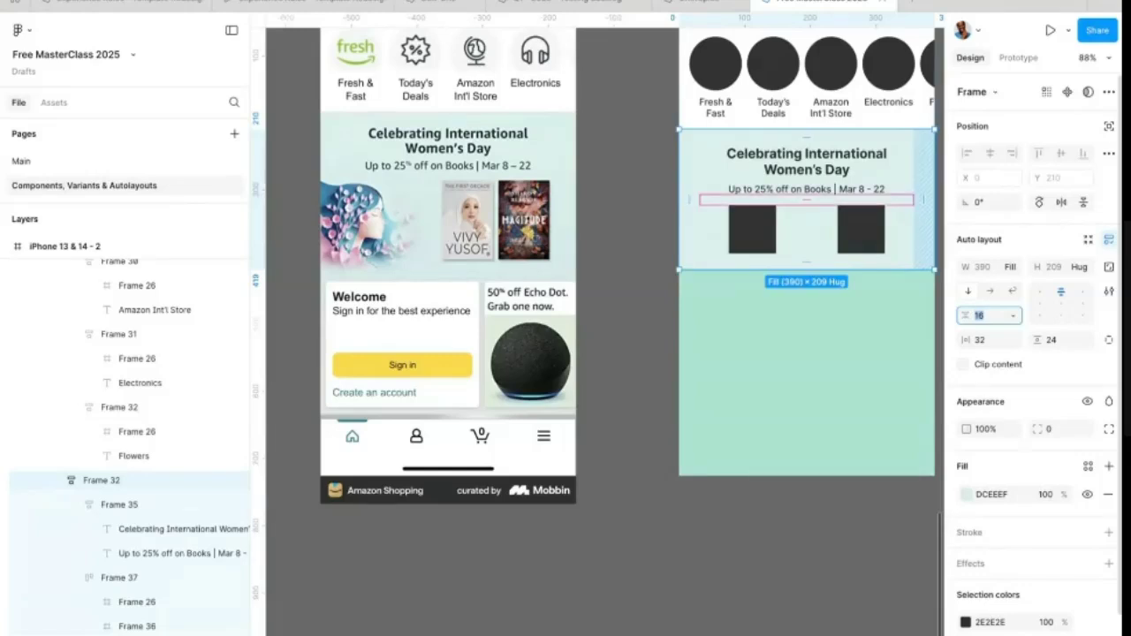
# Step: Resize both dark squares in the banner row to 80 × 80
pyautogui.click(758, 246)
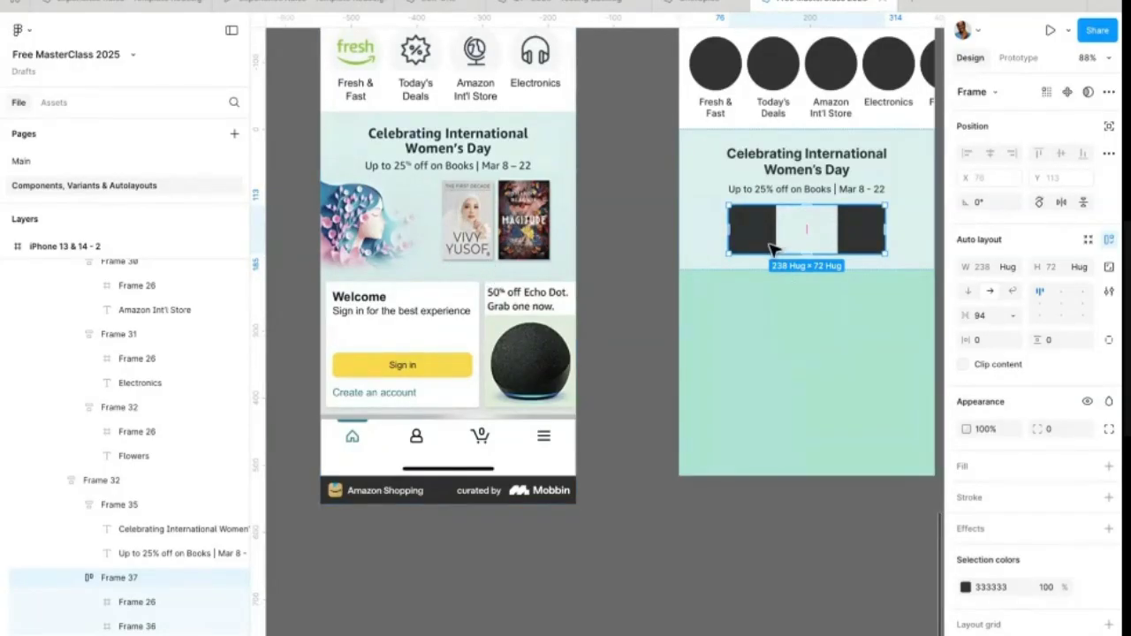
pyautogui.click(861, 234)
pyautogui.keyDown('shift'); pyautogui.click(733, 236); pyautogui.keyUp('shift')
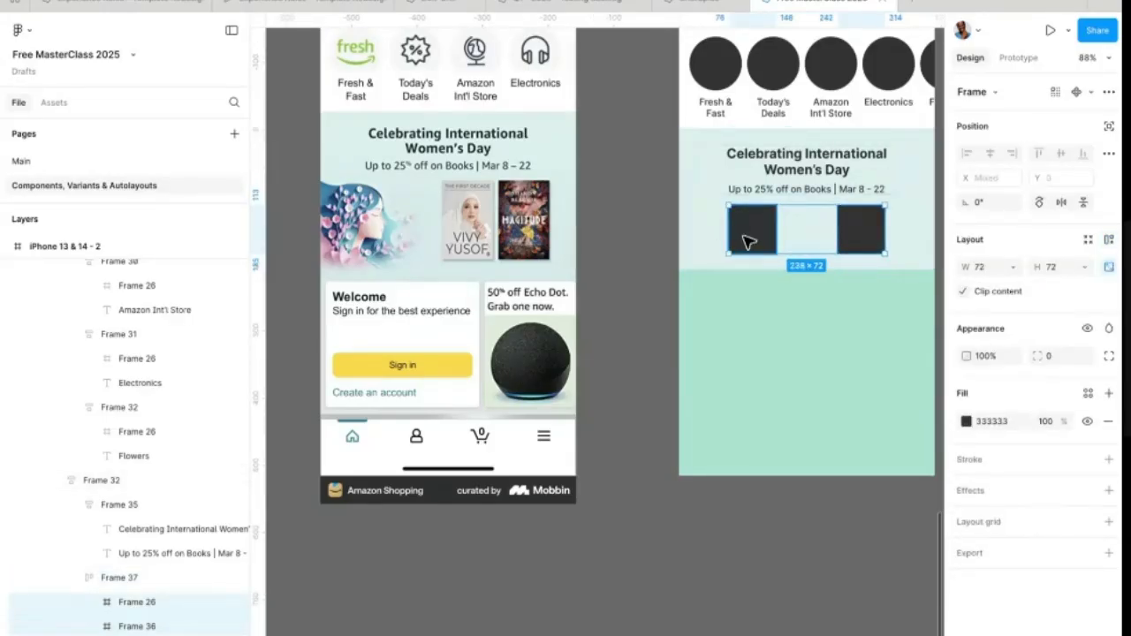
pyautogui.write('80')
pyautogui.press('Return')
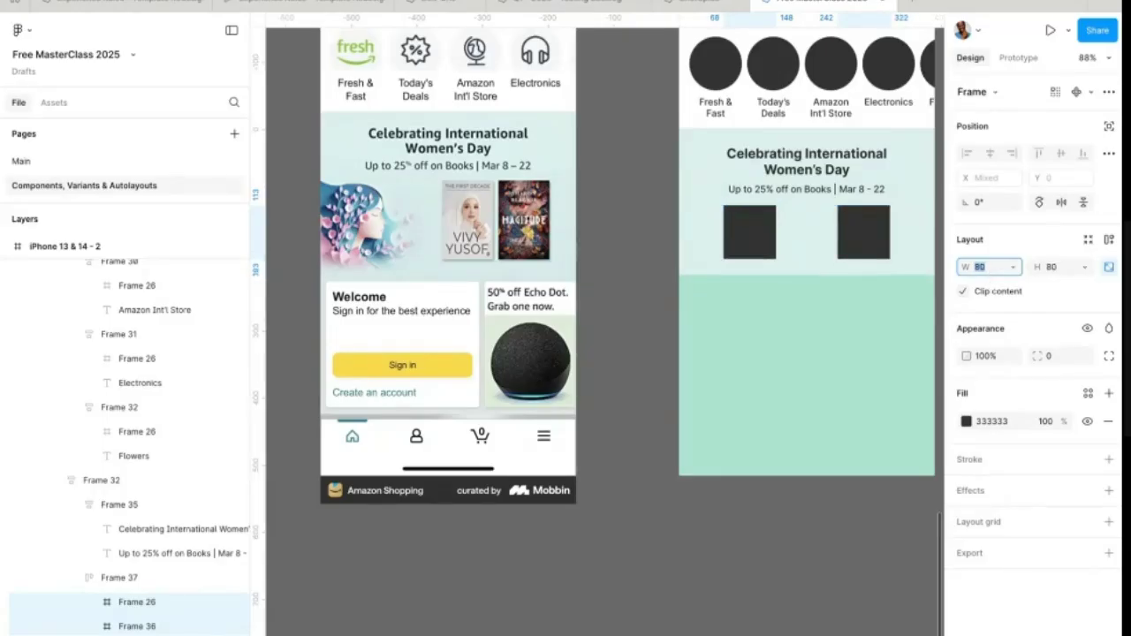
# Step: Unlock the aspect ratio of both banner squares and increase their height to 128
pyautogui.click(1109, 268)
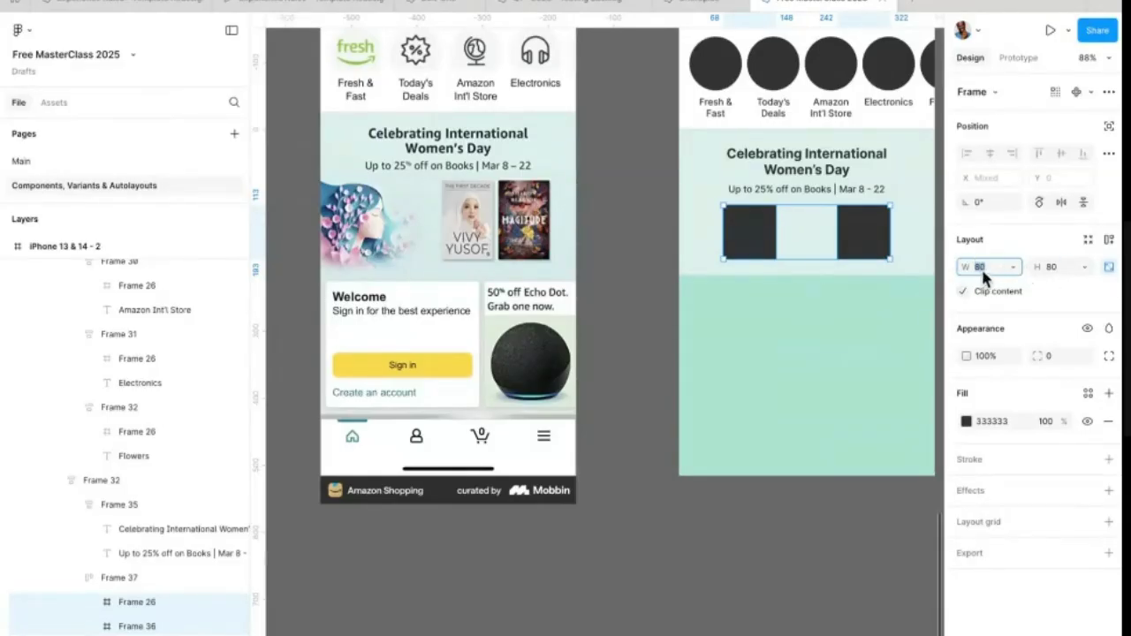
pyautogui.click(1110, 269)
pyautogui.click(1055, 268)
pyautogui.press('Up')
pyautogui.press('Up')
pyautogui.press('Up')
pyautogui.press('Up')
pyautogui.press('Up')
pyautogui.press('Up')
pyautogui.press('Up')
pyautogui.press('Up')
pyautogui.press('Up')
pyautogui.press('Up')
pyautogui.press('Up')
pyautogui.press('Up')
pyautogui.press('Up')
pyautogui.press('Up')
pyautogui.press('Up')
pyautogui.press('Up')
pyautogui.press('Up')
pyautogui.press('Up')
pyautogui.press('Up')
pyautogui.press('Up')
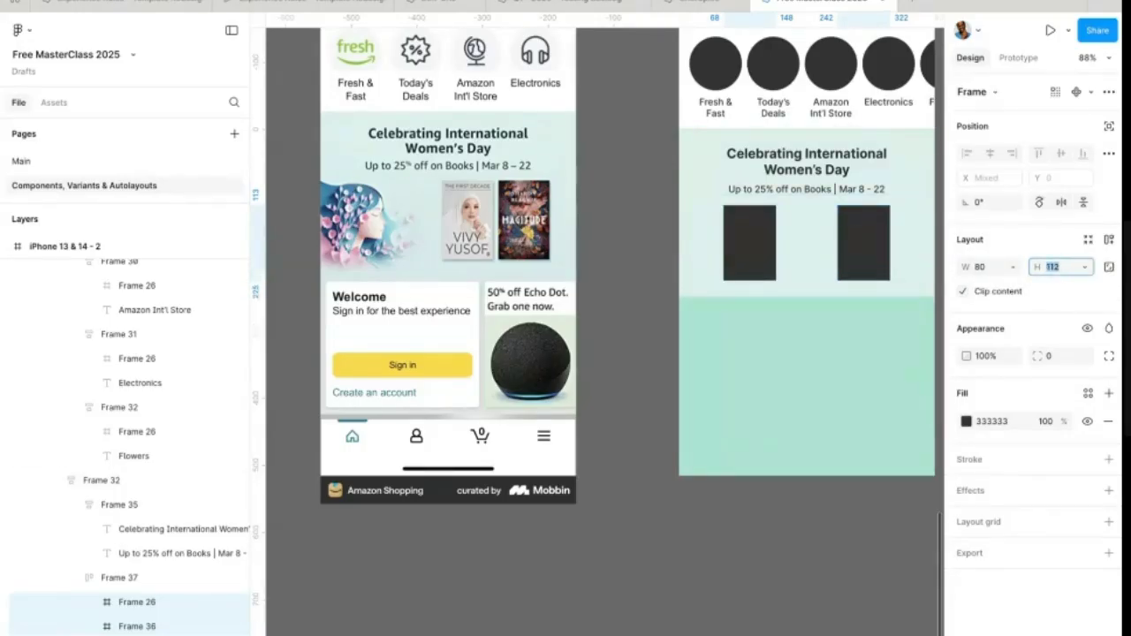
# Step: Increase the width of both banner placeholders to 88
pyautogui.click(987, 269)
pyautogui.press('Up')
pyautogui.press('Up')
pyautogui.press('Up')
pyautogui.press('Up')
pyautogui.press('Up')
pyautogui.press('Up')
pyautogui.press('Up')
pyautogui.press('Up')
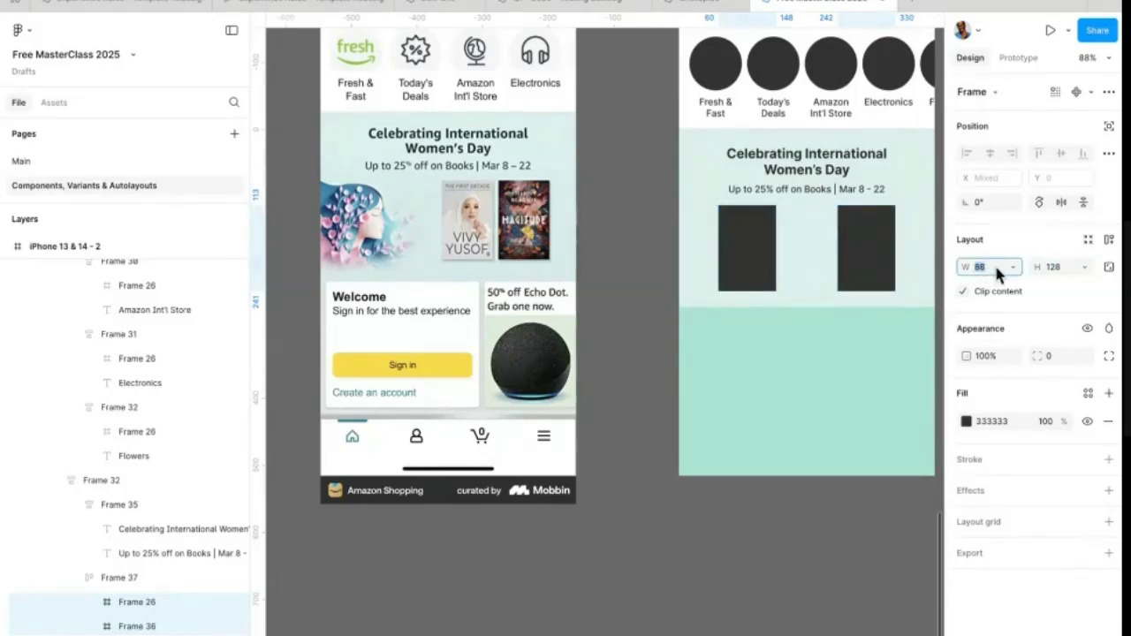
# Step: Set the horizontal gap between the two banner placeholders to 8
pyautogui.click(813, 252)
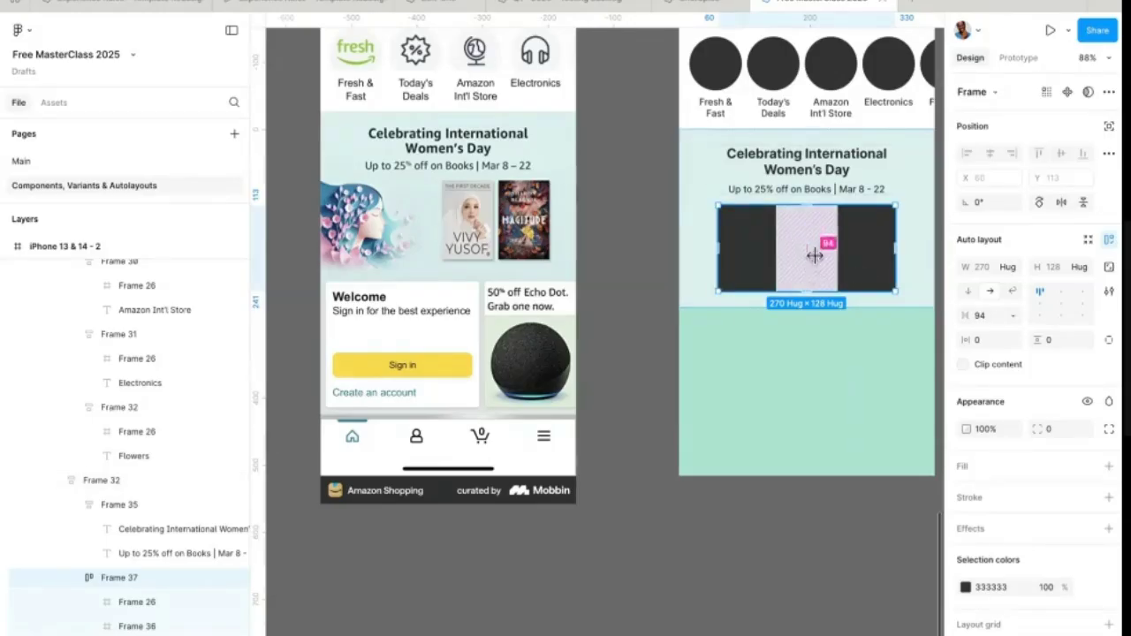
pyautogui.click(983, 317)
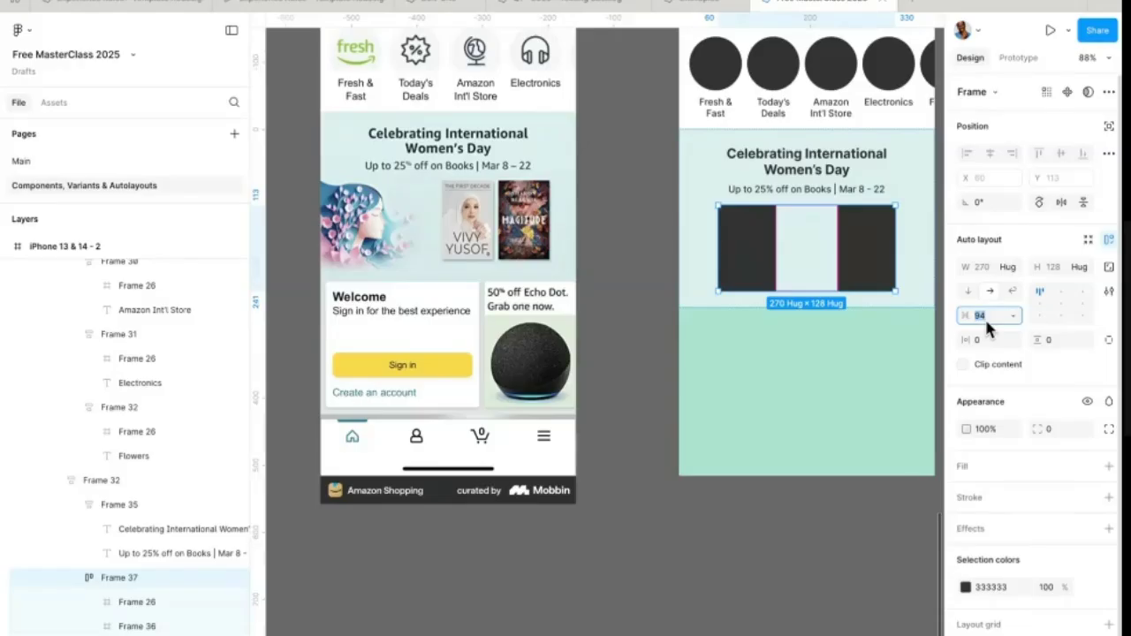
pyautogui.write('32')
pyautogui.press('Return')
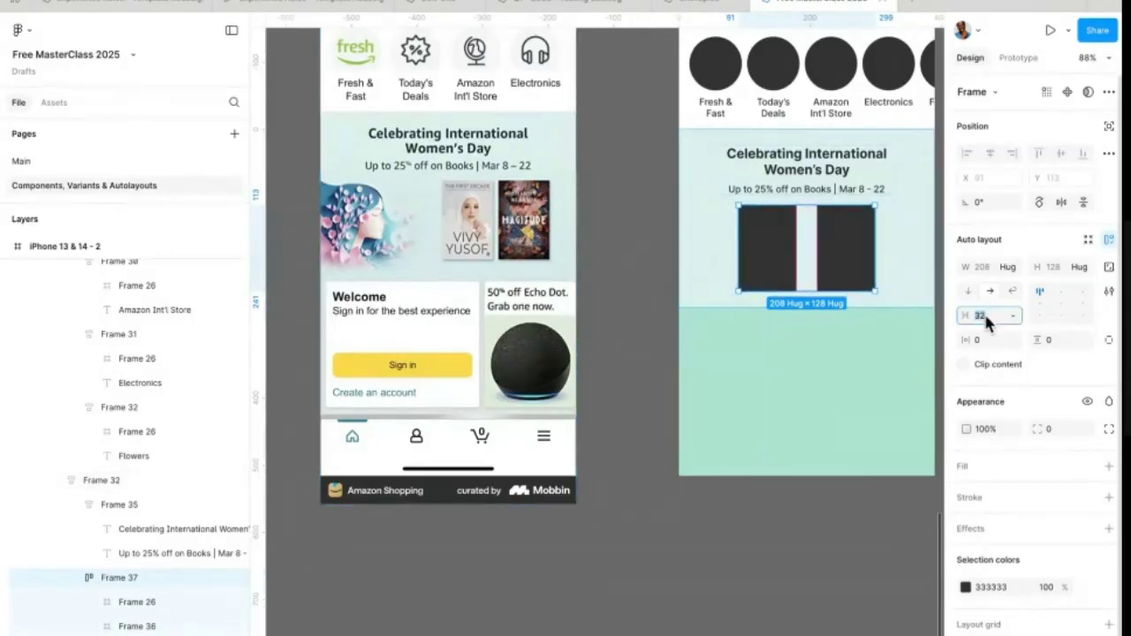
pyautogui.write('24')
pyautogui.press('Return')
pyautogui.write('16')
pyautogui.press('Return')
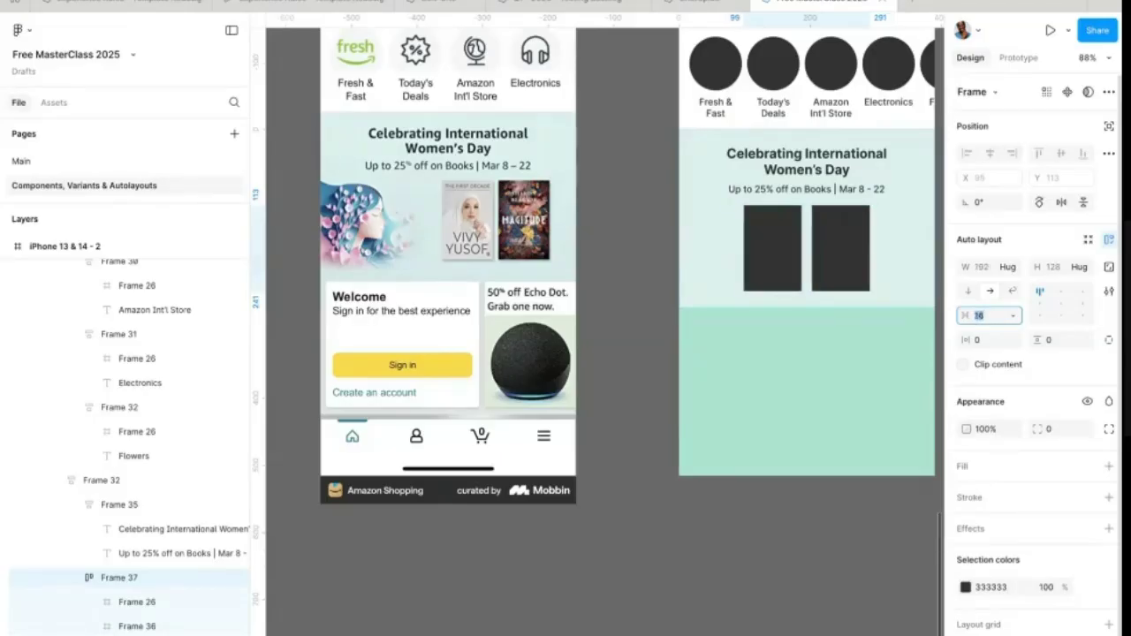
pyautogui.write('8')
pyautogui.press('Return')
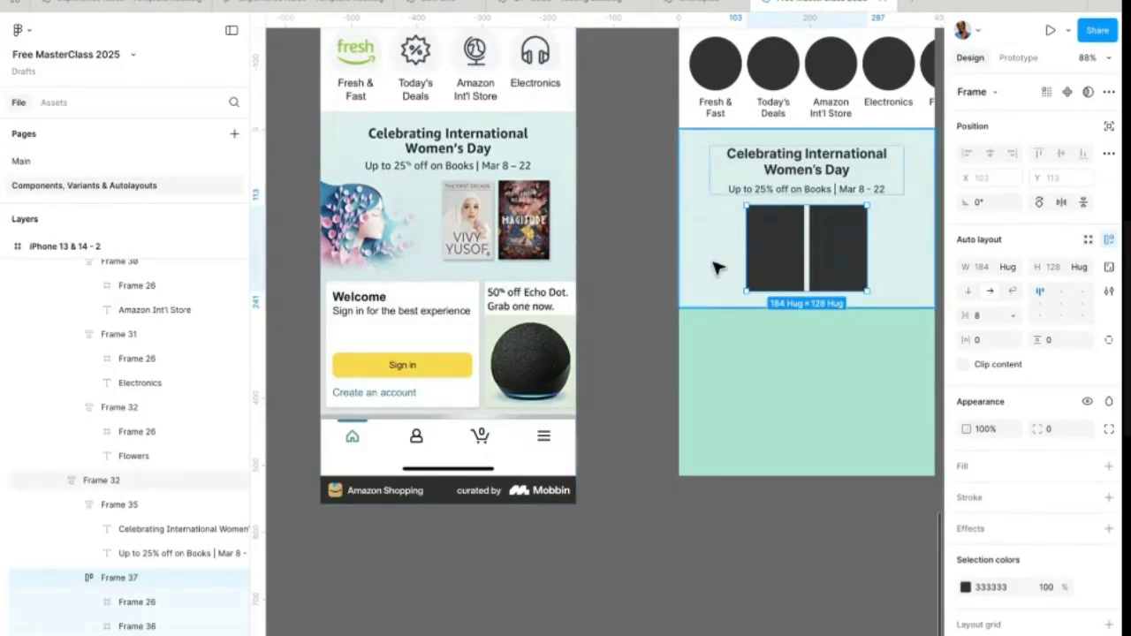
# Step: Duplicate the first banner placeholder to make three in the row, and widen the leftmost one to 160
pyautogui.click(769, 265)
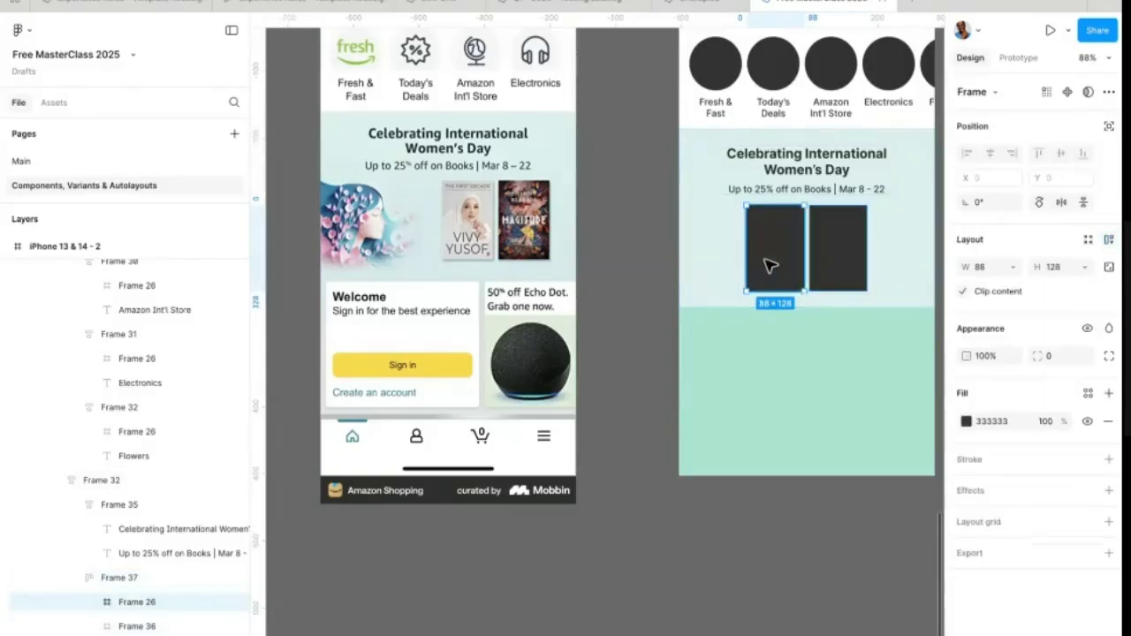
pyautogui.hotkey('ctrl', 'd')
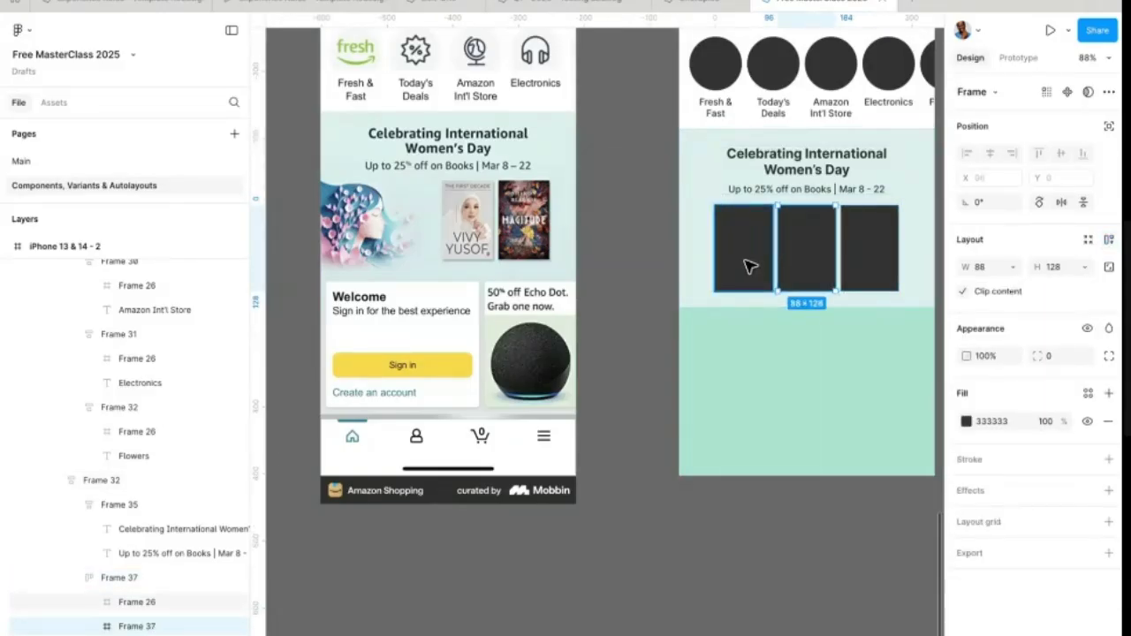
pyautogui.click(756, 240)
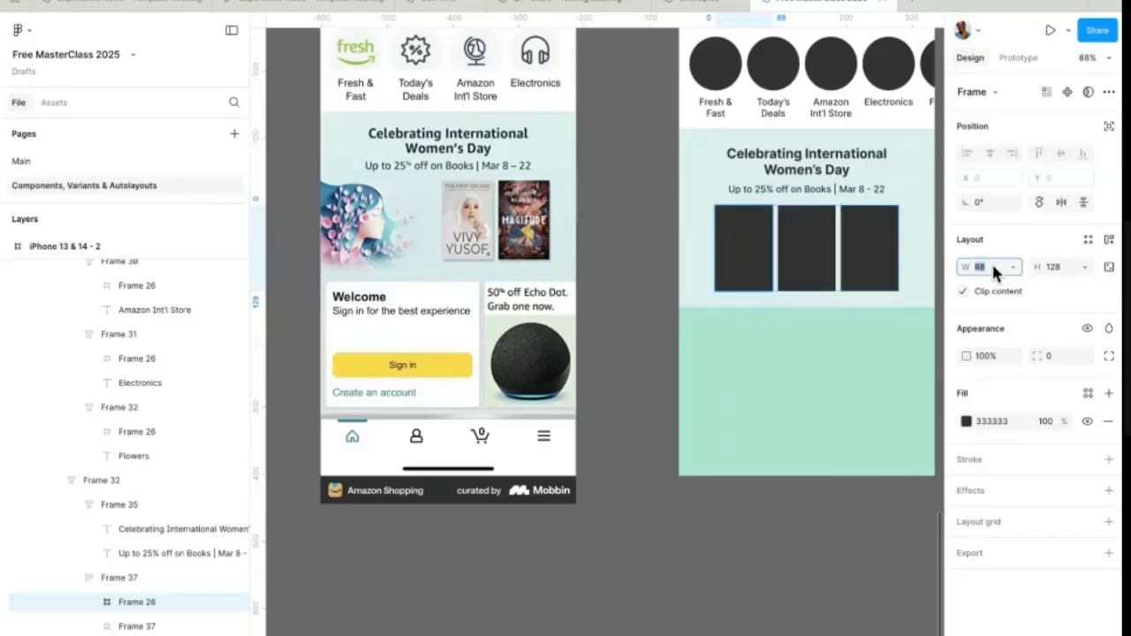
pyautogui.hotkey('shift', 'Up')
pyautogui.hotkey('shift', 'Up')
pyautogui.hotkey('shift', 'Up')
pyautogui.hotkey('shift', 'Up')
pyautogui.hotkey('shift', 'Up')
pyautogui.hotkey('shift', 'Up')
pyautogui.hotkey('shift', 'Up')
pyautogui.hotkey('shift', 'Up')
pyautogui.hotkey('shift', 'Up')
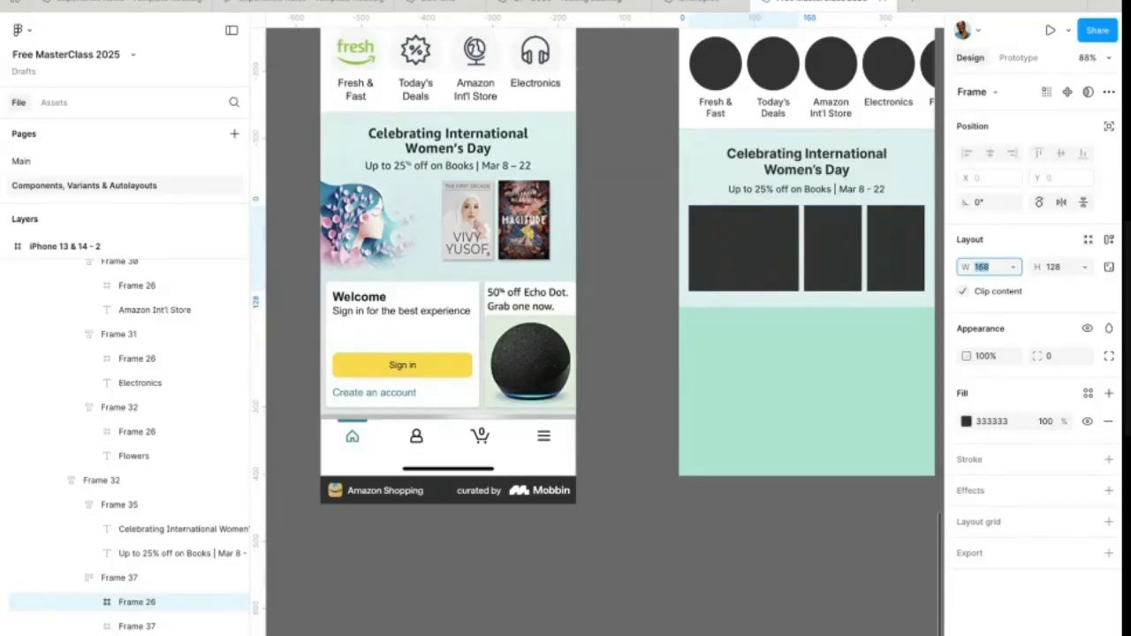
pyautogui.click(778, 298)
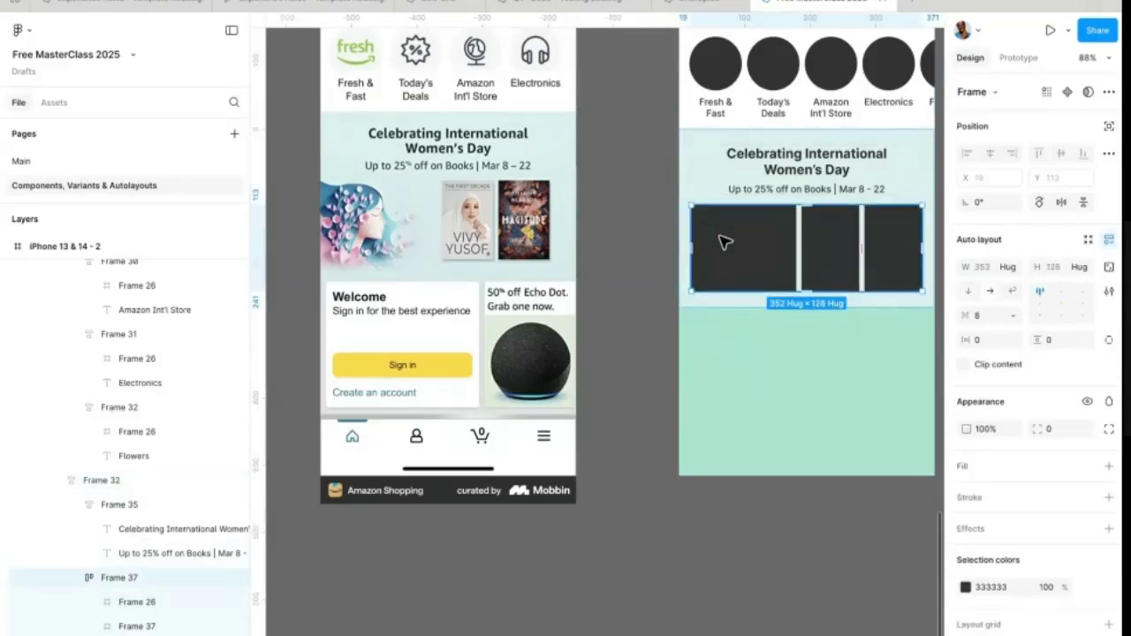
# Step: Set the width of the two narrow banner placeholders to 80
pyautogui.doubleClick(748, 251)
pyautogui.click(841, 268)
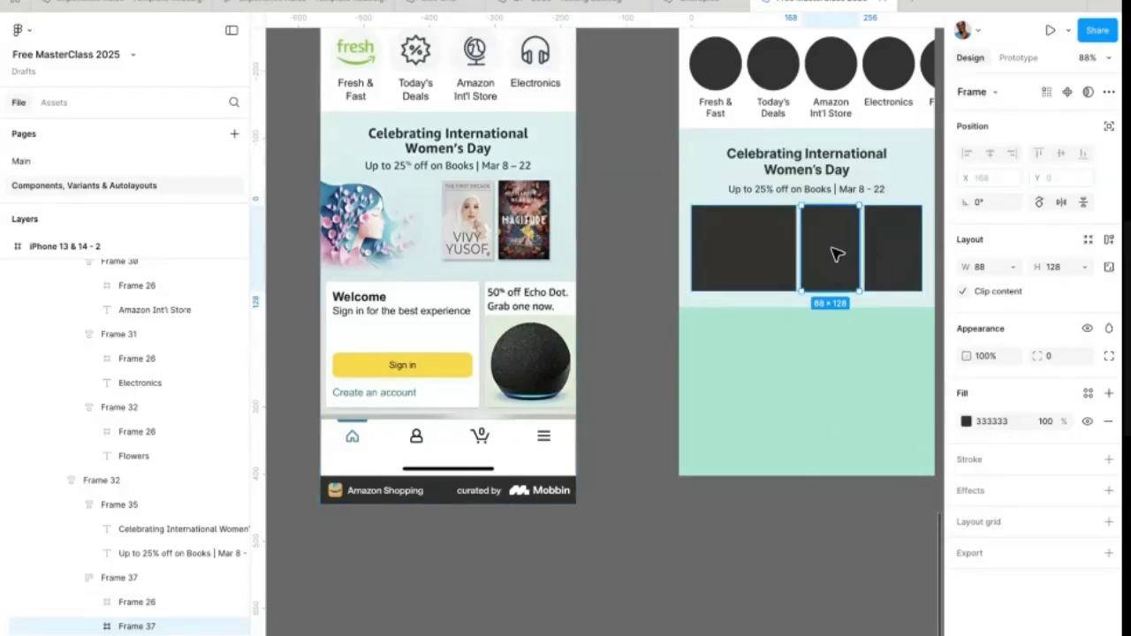
pyautogui.keyDown('shift'); pyautogui.click(897, 256); pyautogui.keyUp('shift')
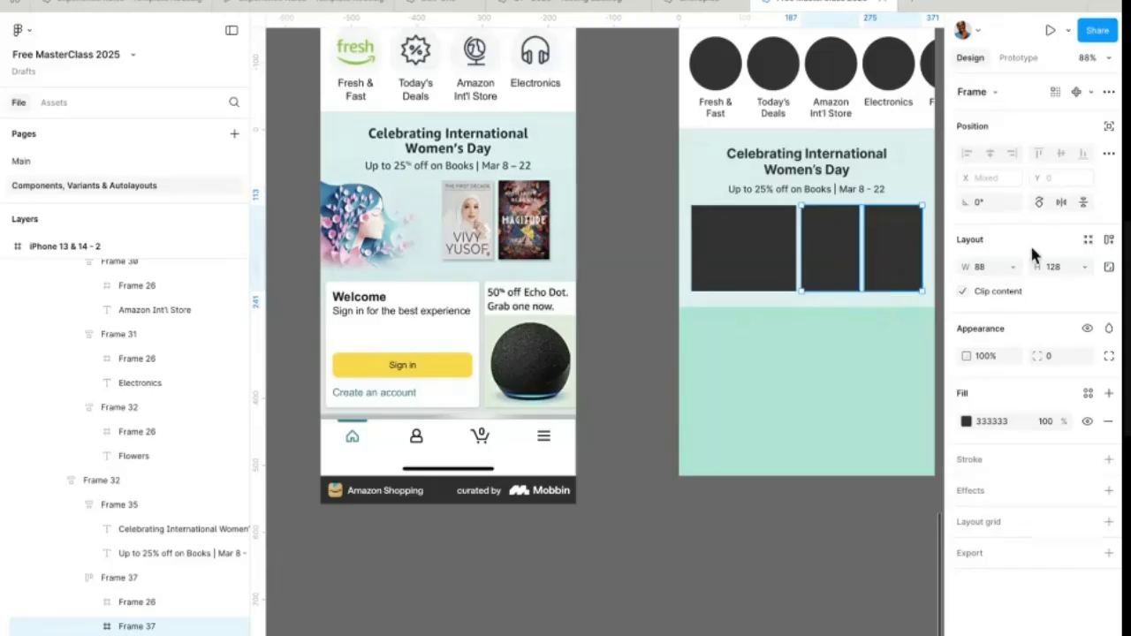
pyautogui.click(997, 267)
pyautogui.write('80')
pyautogui.press('Return')
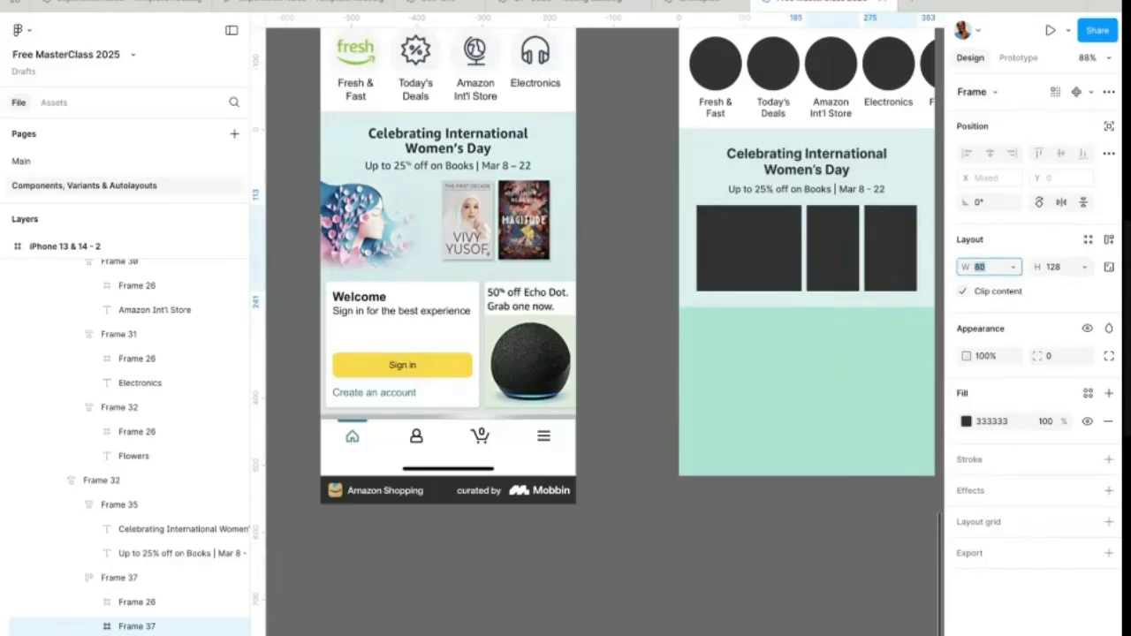
# Step: Set the height of all three banner placeholders to 120
pyautogui.click(1053, 271)
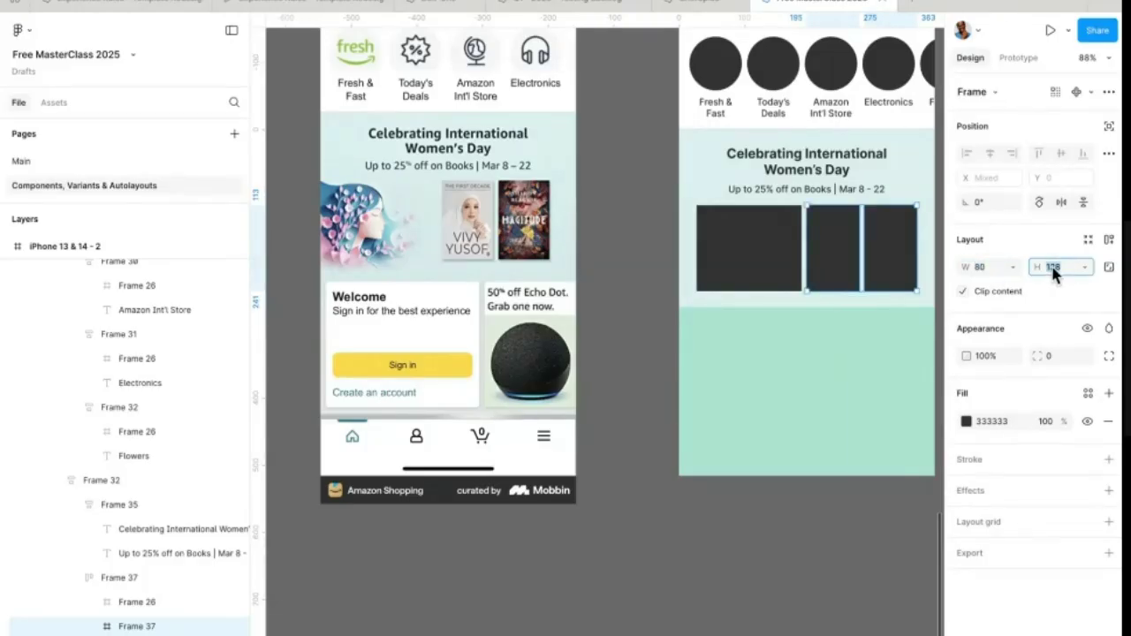
pyautogui.click(784, 260)
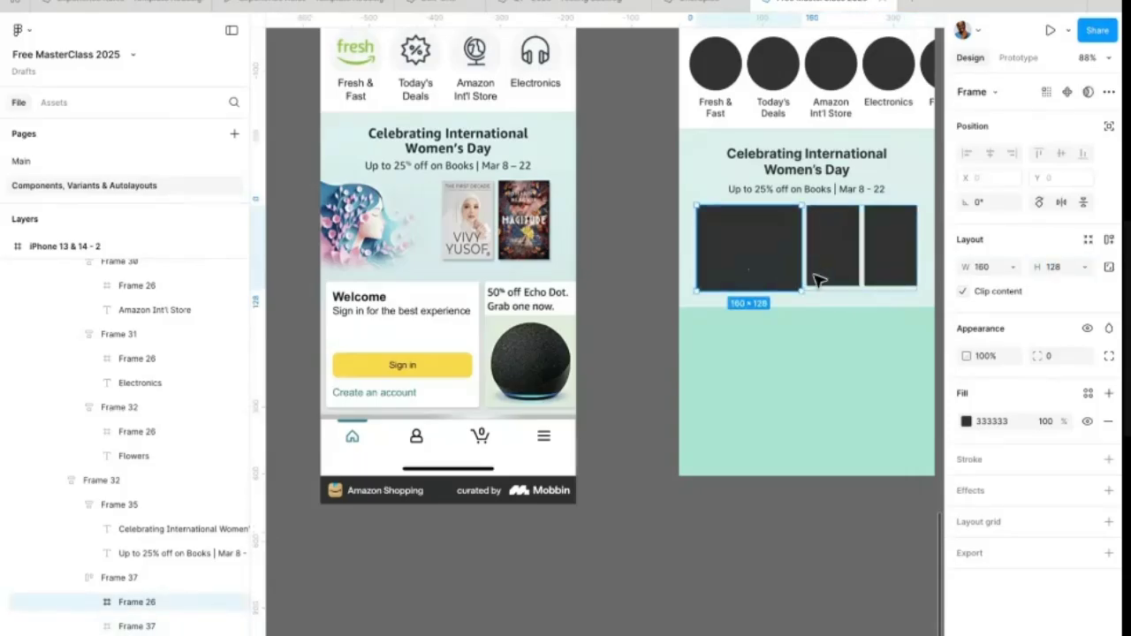
pyautogui.click(1060, 269)
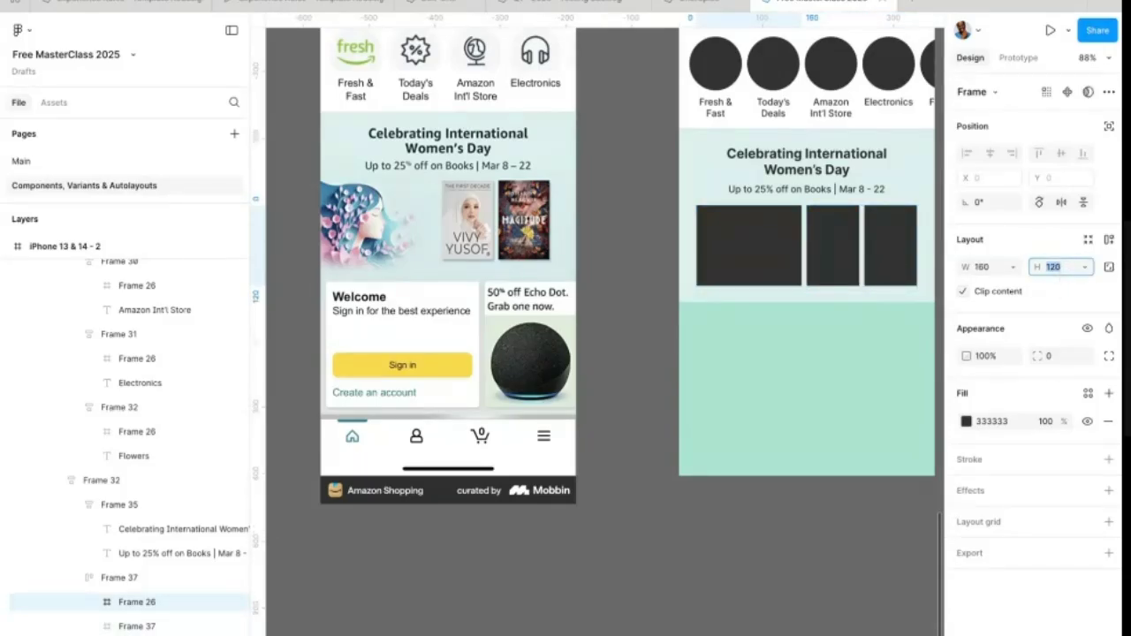
pyautogui.click(834, 293)
# Step: Wrap the two narrow banner placeholders in their own auto layout frame
pyautogui.click(842, 271)
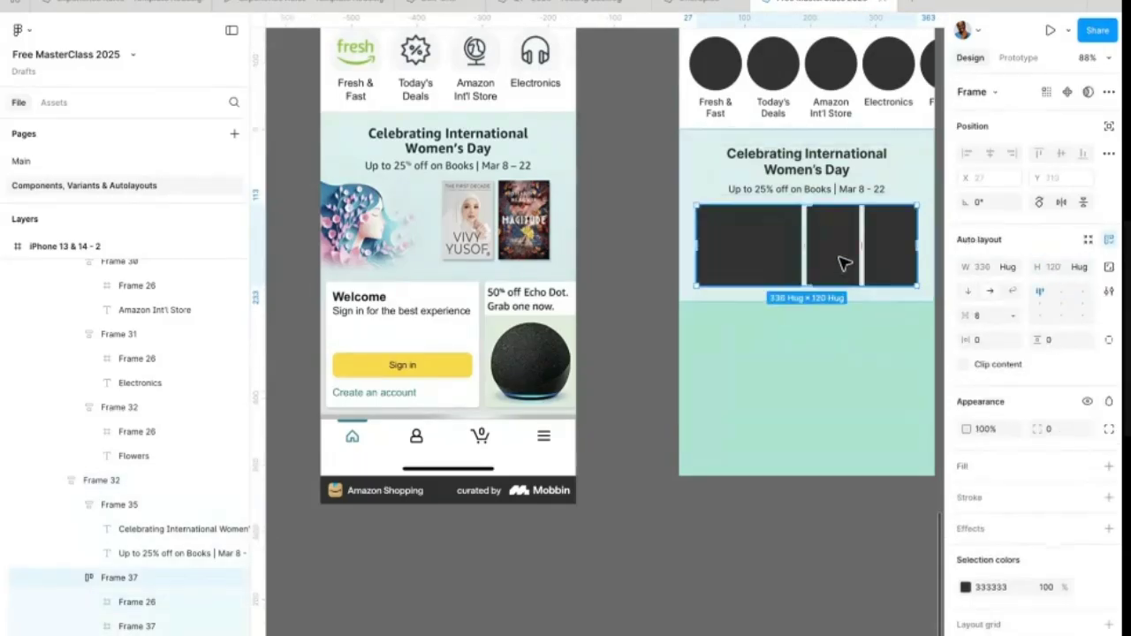
pyautogui.click(839, 243)
pyautogui.keyDown('shift'); pyautogui.click(910, 255); pyautogui.keyUp('shift')
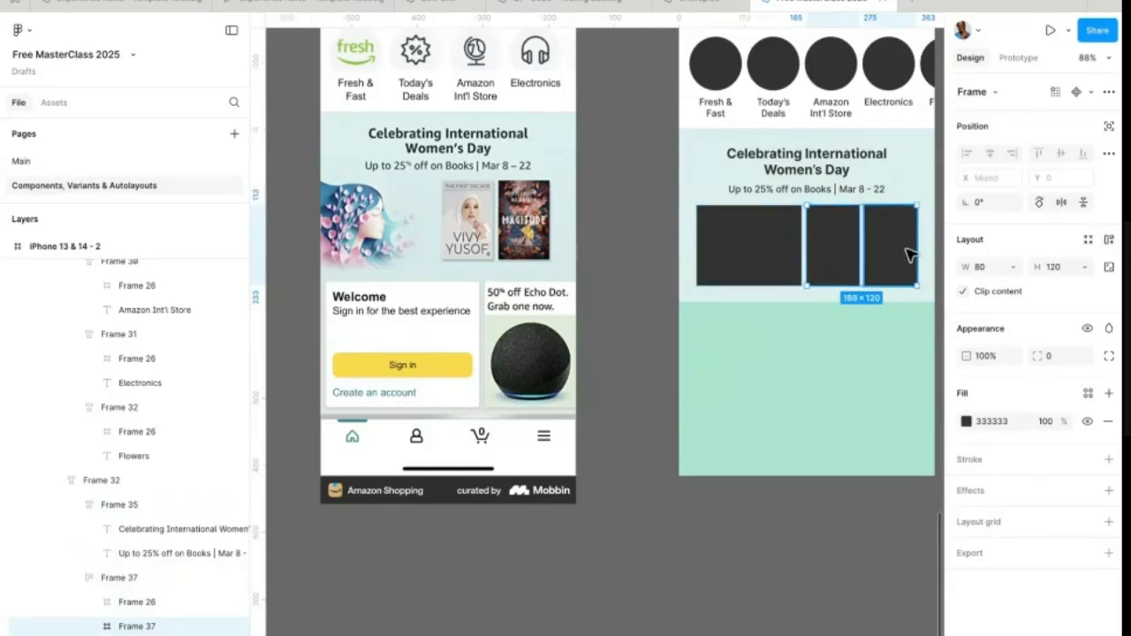
pyautogui.hotkey('shift', 'a')
pyautogui.press('Escape')
pyautogui.press('Escape')
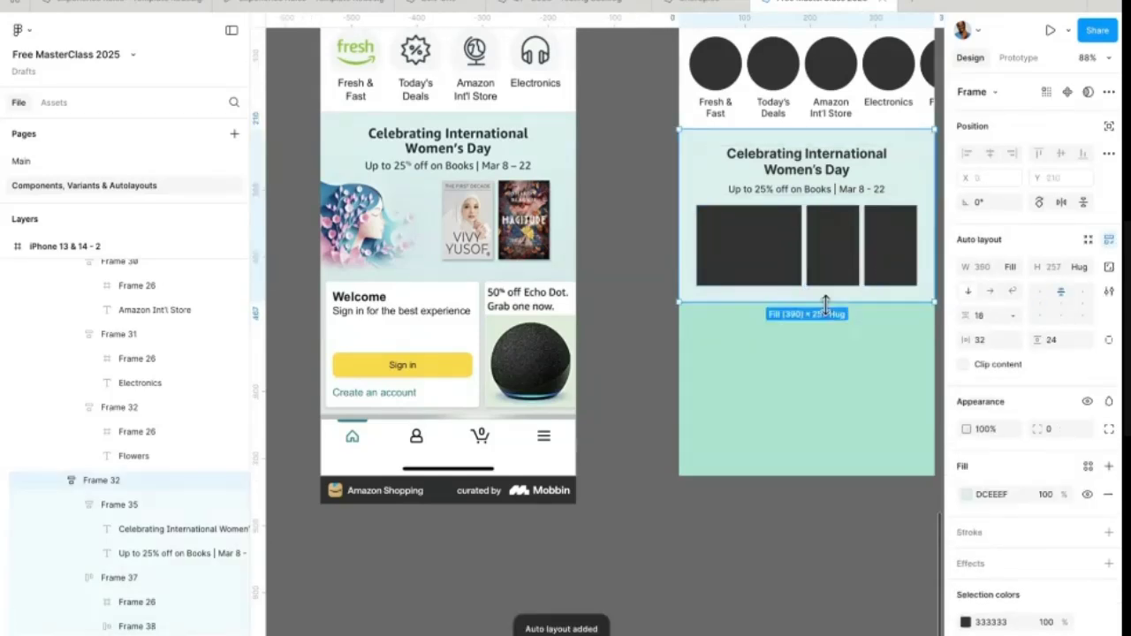
# Step: Set the Women's Day banner's horizontal padding to 0
pyautogui.click(747, 252)
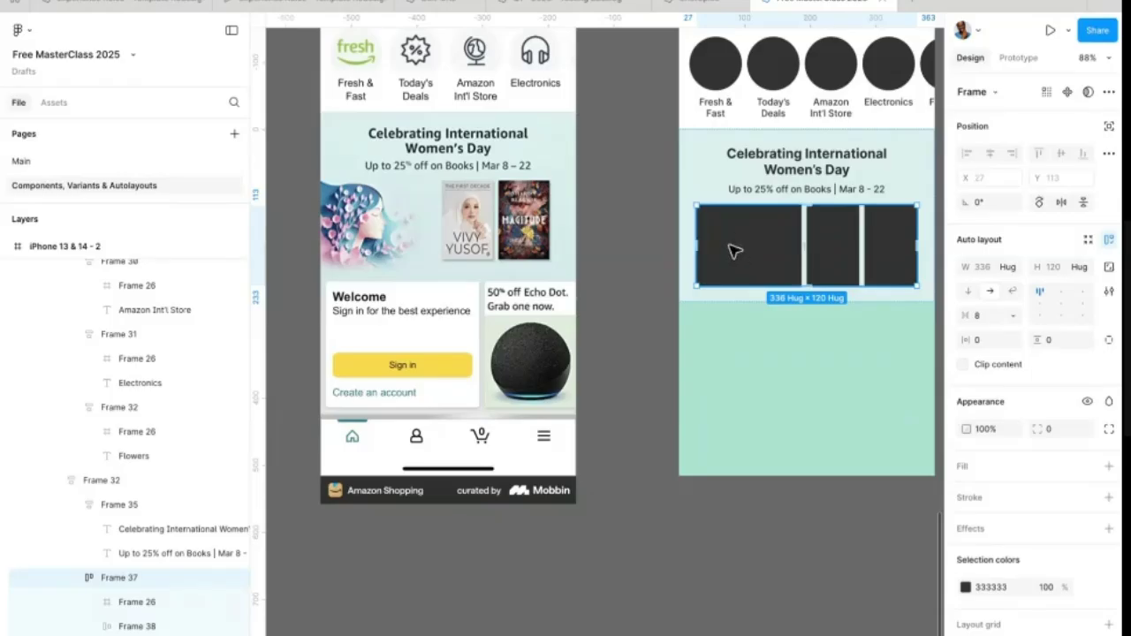
pyautogui.click(684, 269)
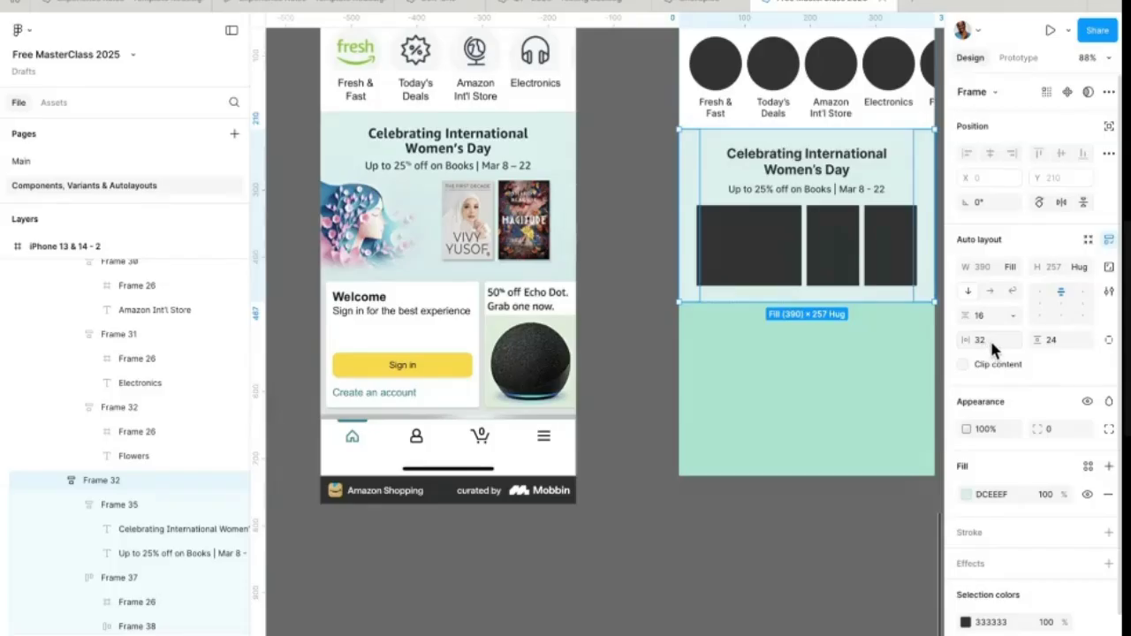
pyautogui.write('0')
pyautogui.press('Return')
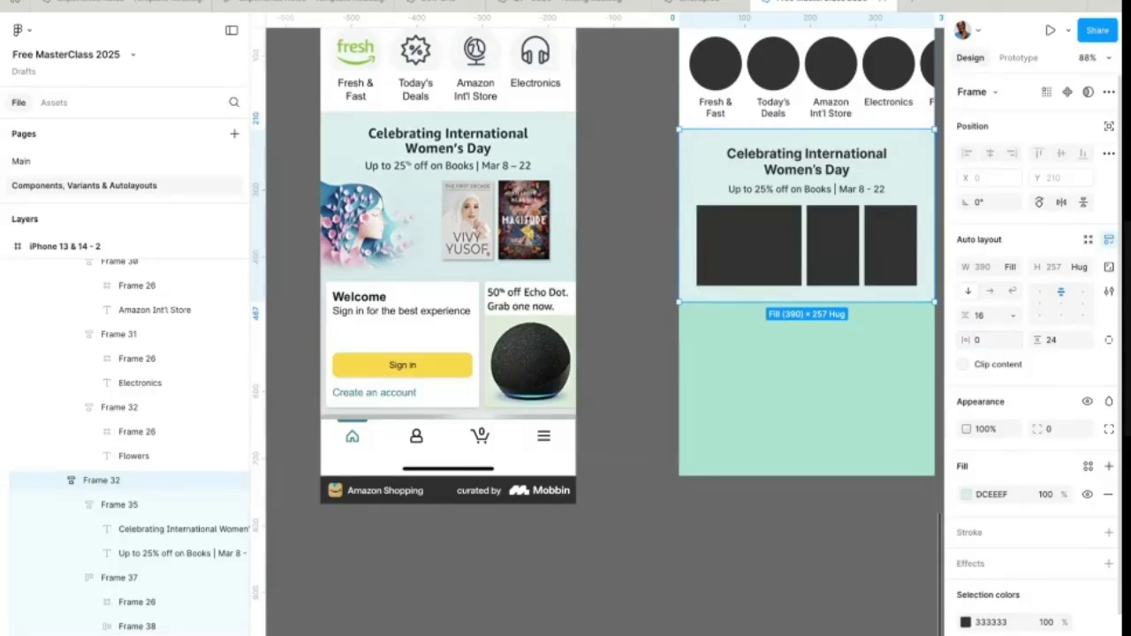
# Step: Make the placeholder row fill the banner's width and align its contents top center
pyautogui.click(742, 245)
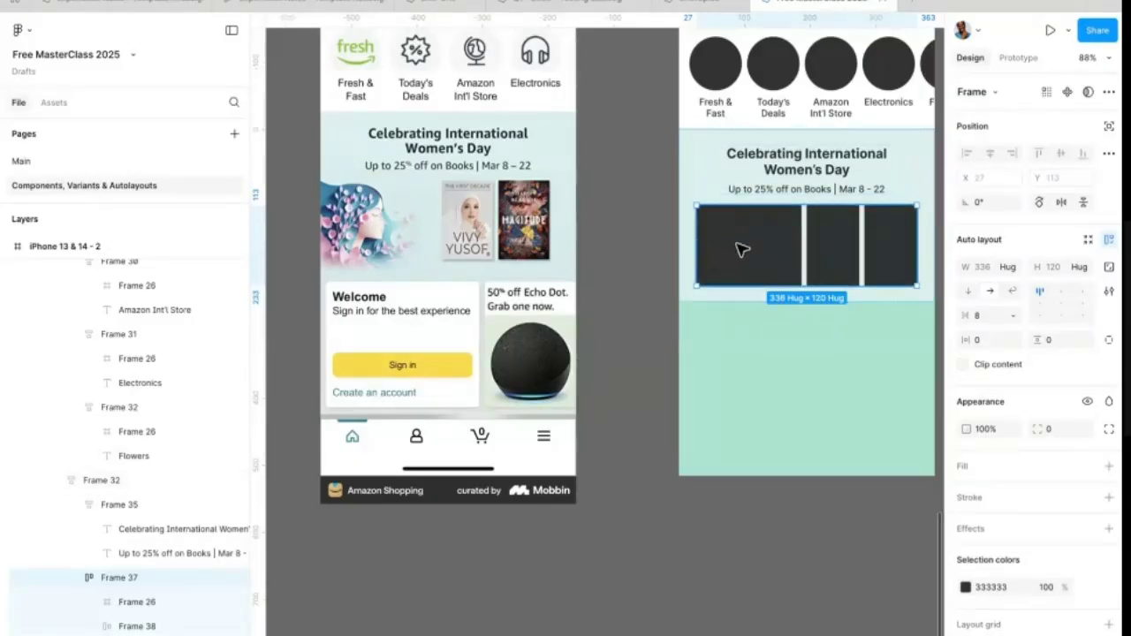
pyautogui.click(1007, 266)
pyautogui.click(1017, 283)
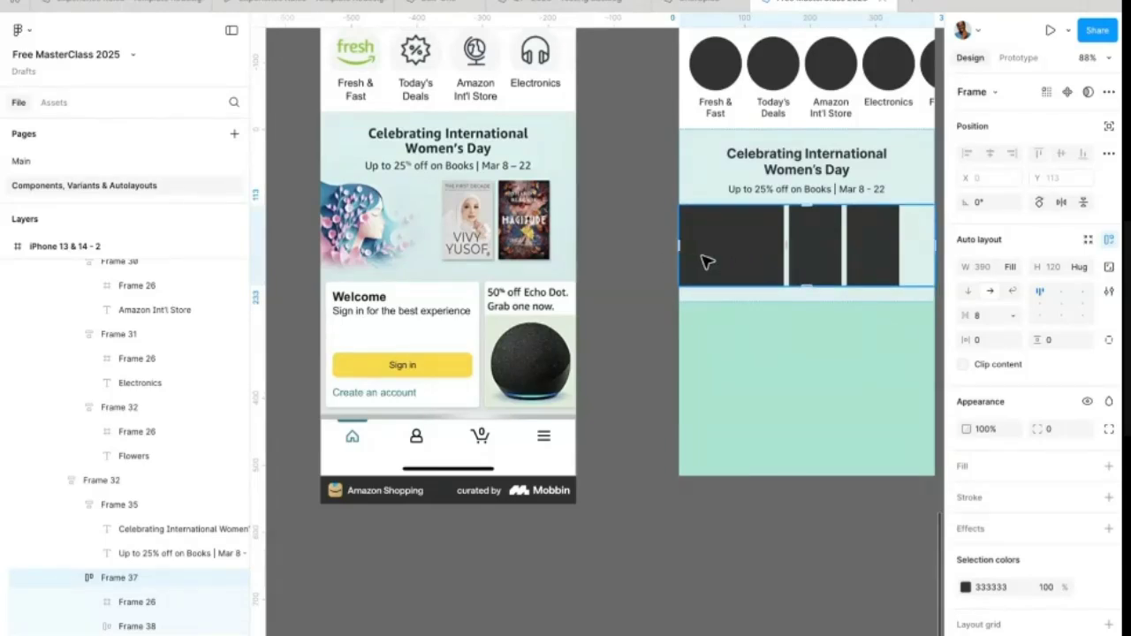
pyautogui.click(1060, 295)
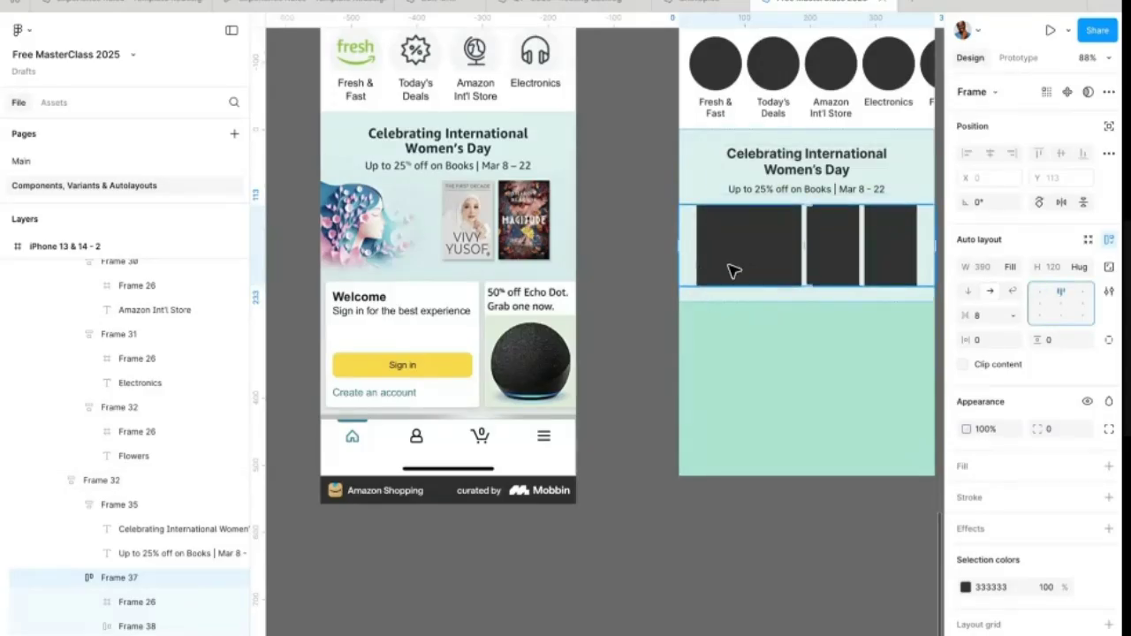
# Step: Switch the placeholder row to individual padding and set its right padding to 56
pyautogui.click(847, 255)
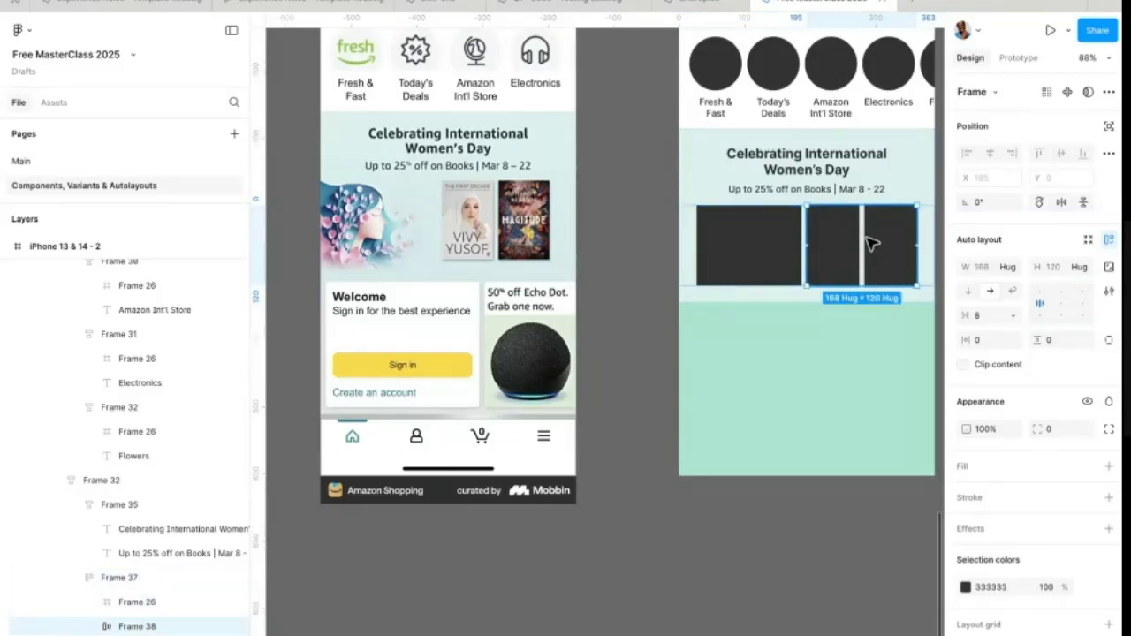
pyautogui.click(682, 241)
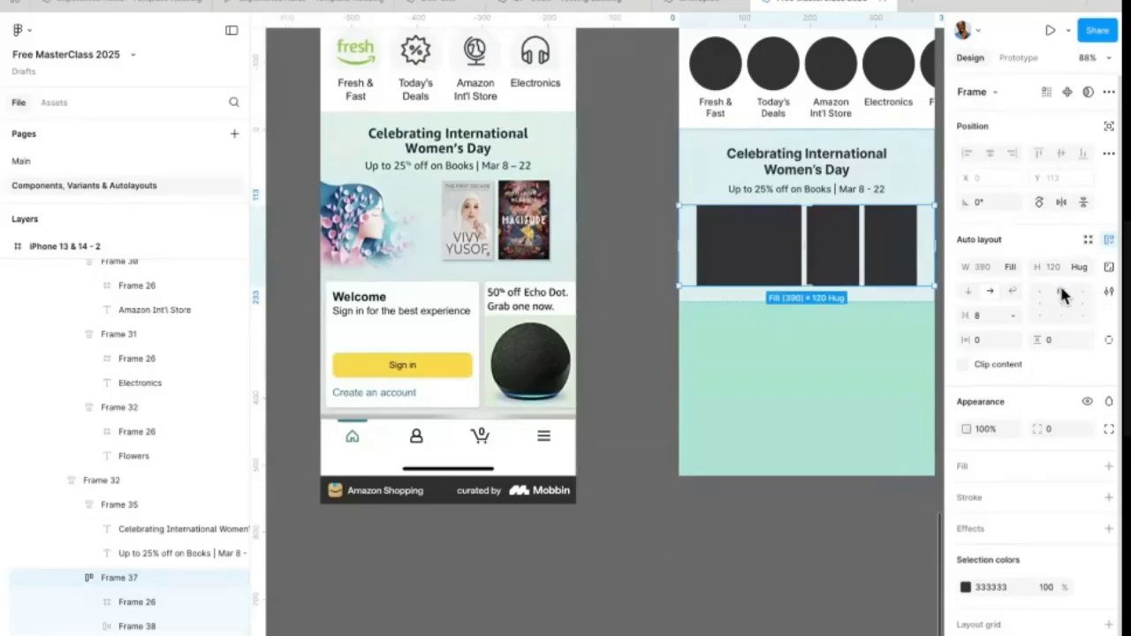
pyautogui.click(1108, 340)
pyautogui.click(993, 364)
pyautogui.write('56')
pyautogui.press('Return')
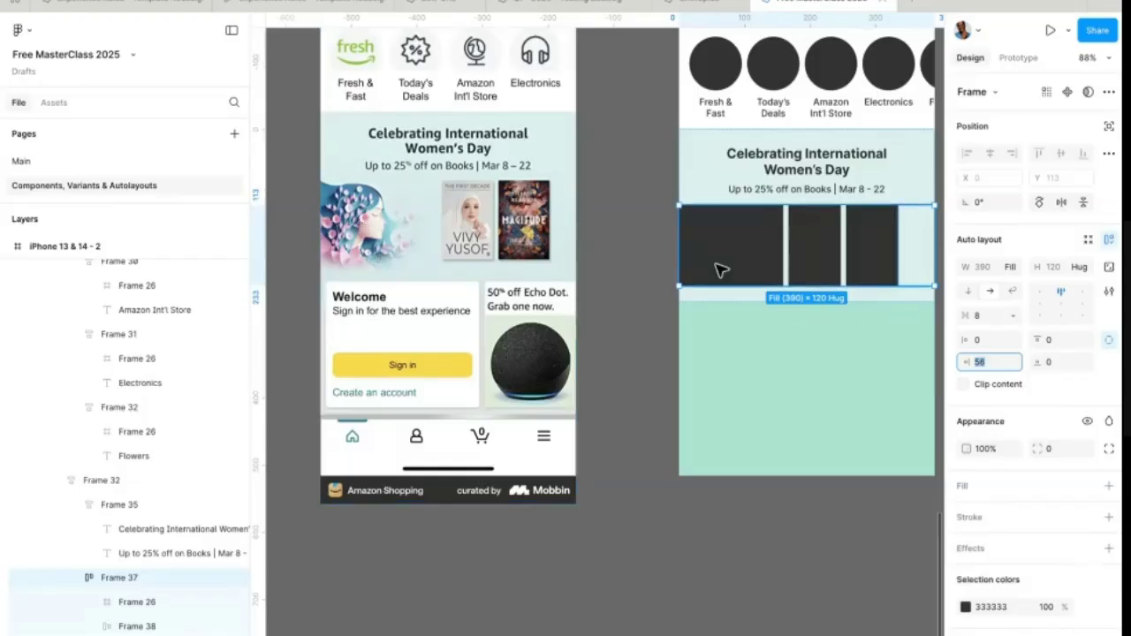
# Step: Switch the Women's Day banner to individual padding and set its bottom padding to 32
pyautogui.click(834, 245)
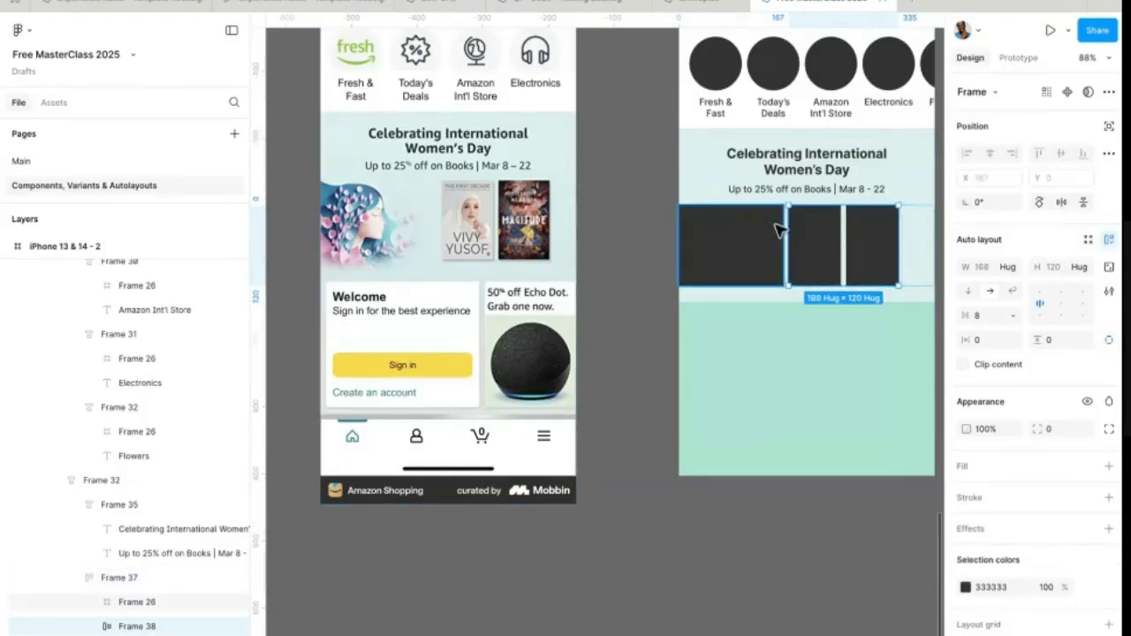
pyautogui.click(685, 298)
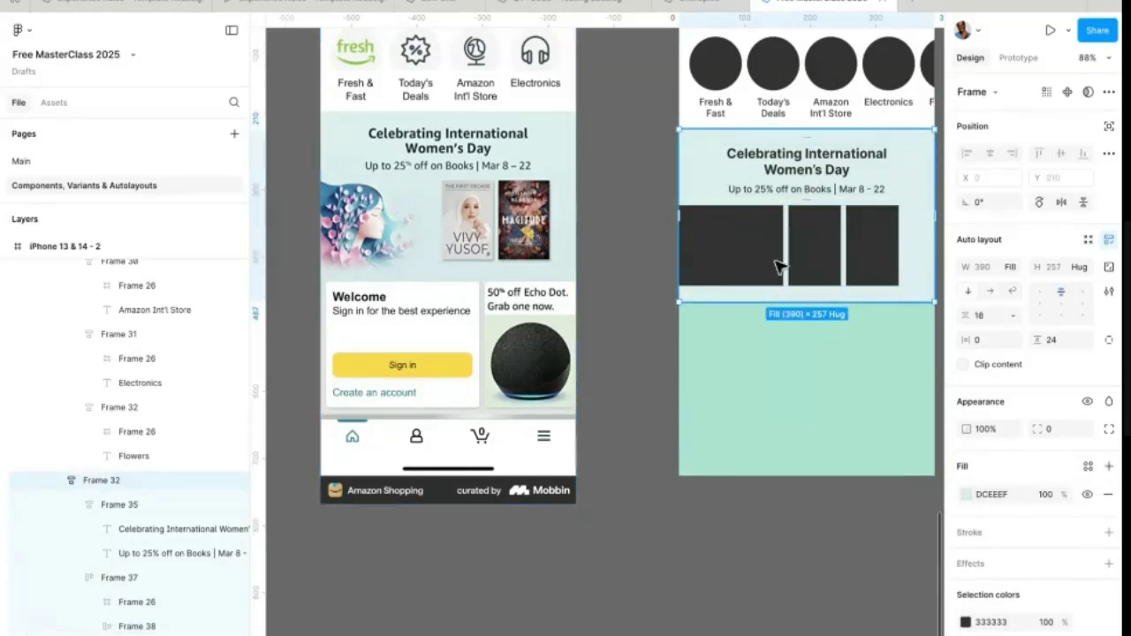
pyautogui.click(1109, 341)
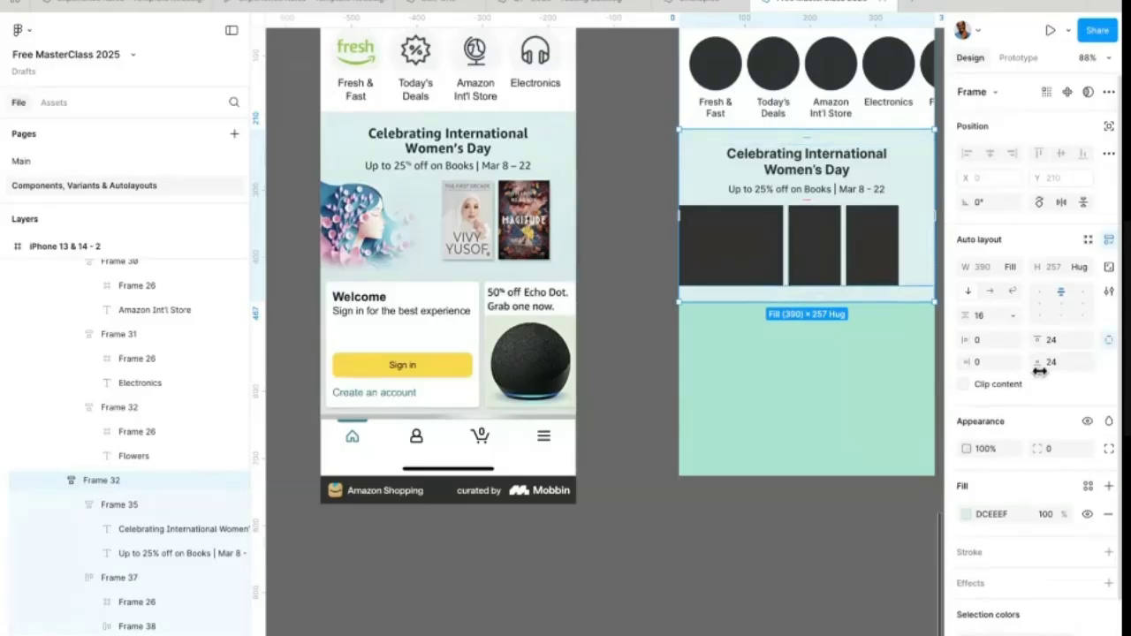
pyautogui.click(1049, 362)
pyautogui.write('32')
pyautogui.press('Return')
pyautogui.write('40')
pyautogui.press('Return')
pyautogui.write('32')
pyautogui.press('Return')
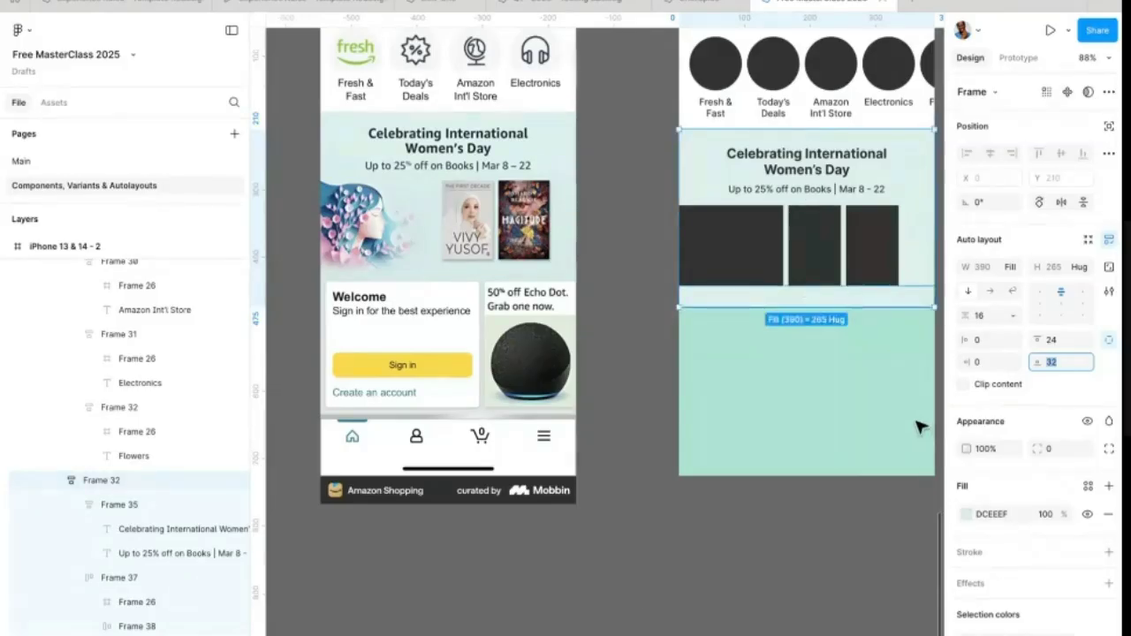
pyautogui.click(922, 429)
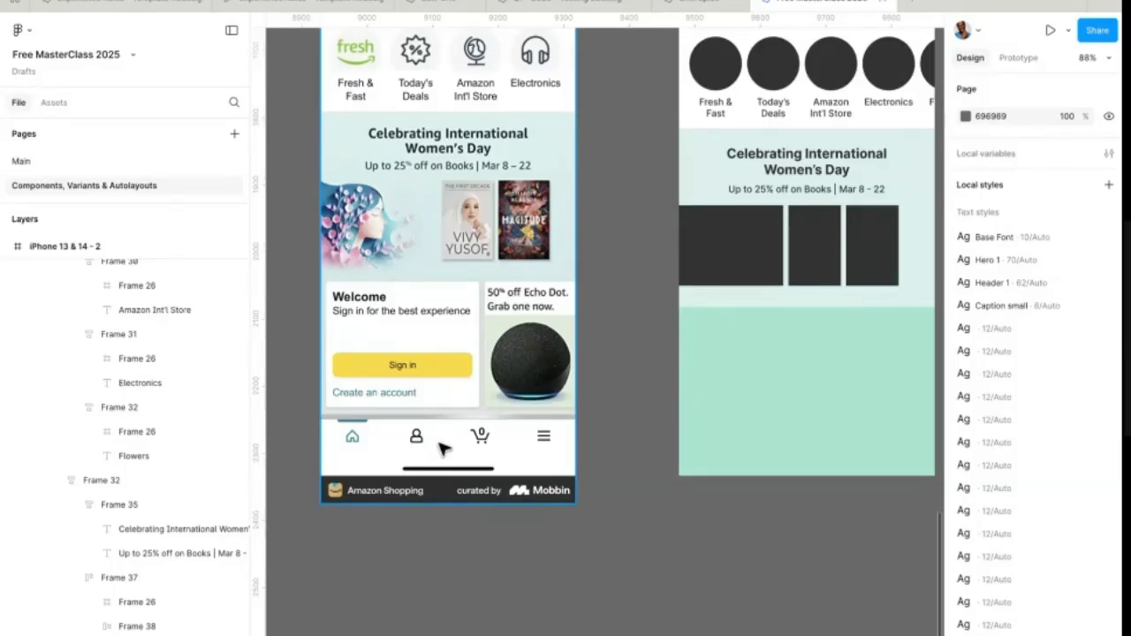
pyautogui.click(771, 264)
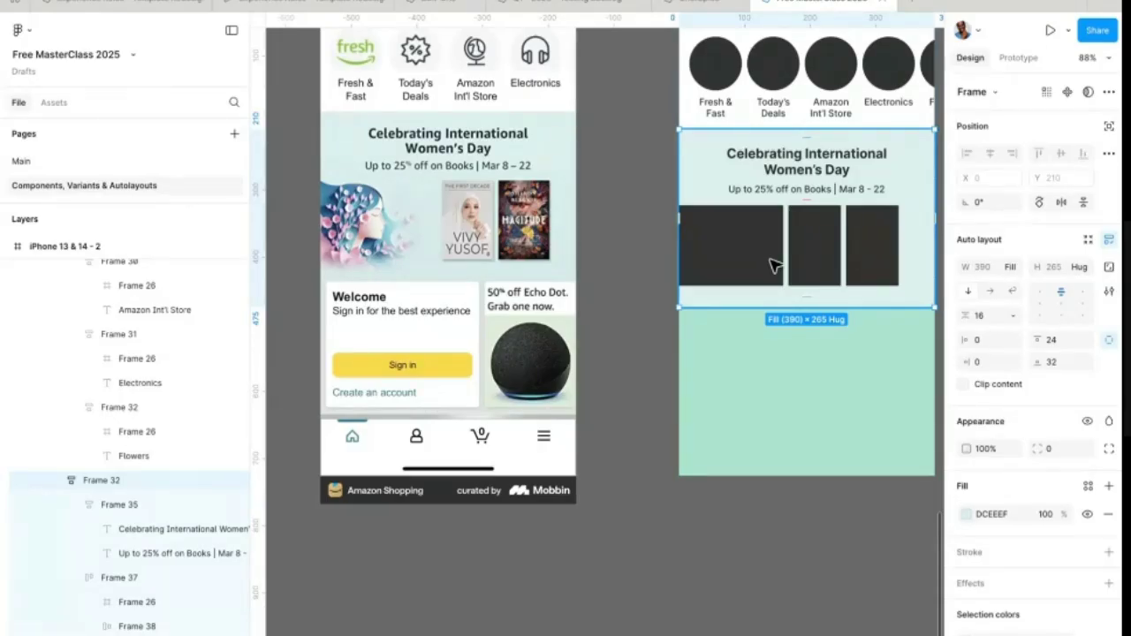
pyautogui.scroll(-5, 773, 265)
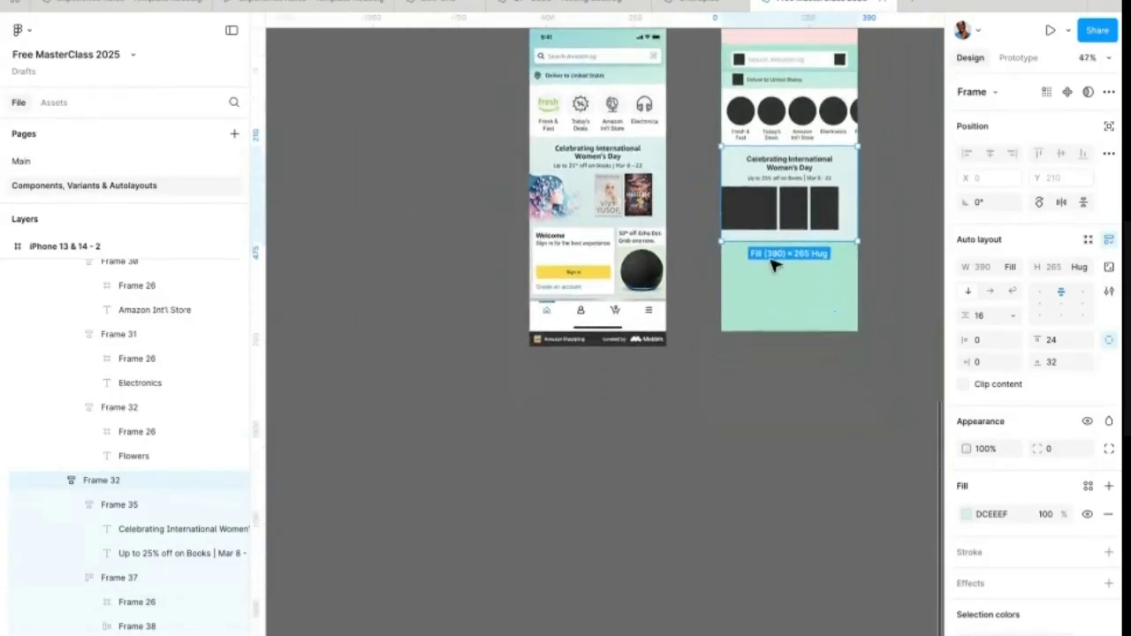